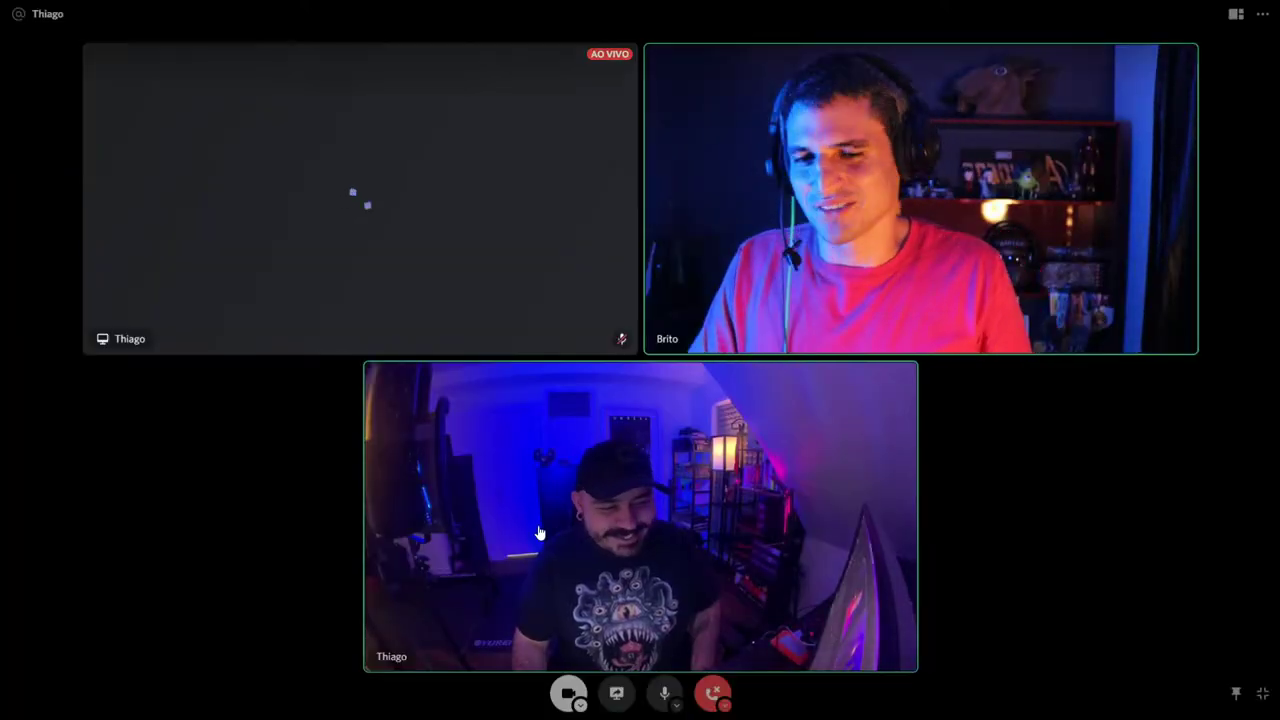
Focus the screen-share tile so the stream fills the Discord call window.
click(332, 270)
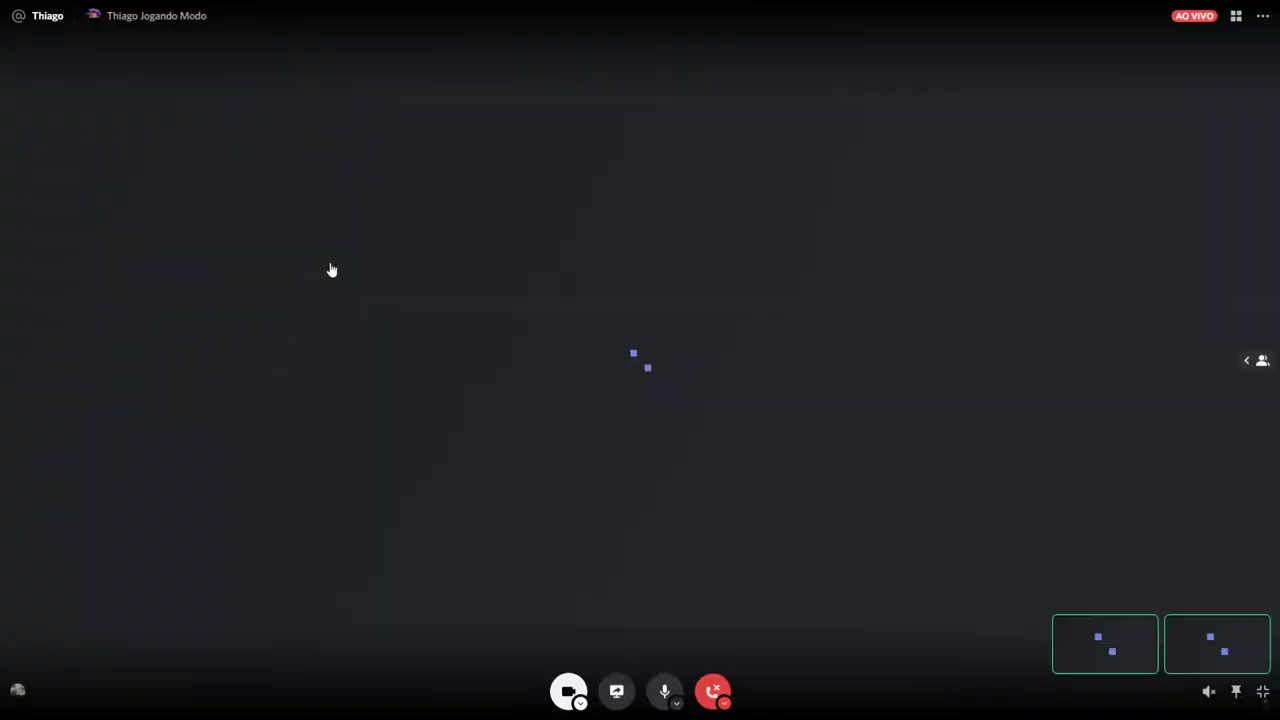
Restart the product-commercial video from the beginning, then go to its creator's channel Videos tab.
drag(1115, 668, 1025, 437)
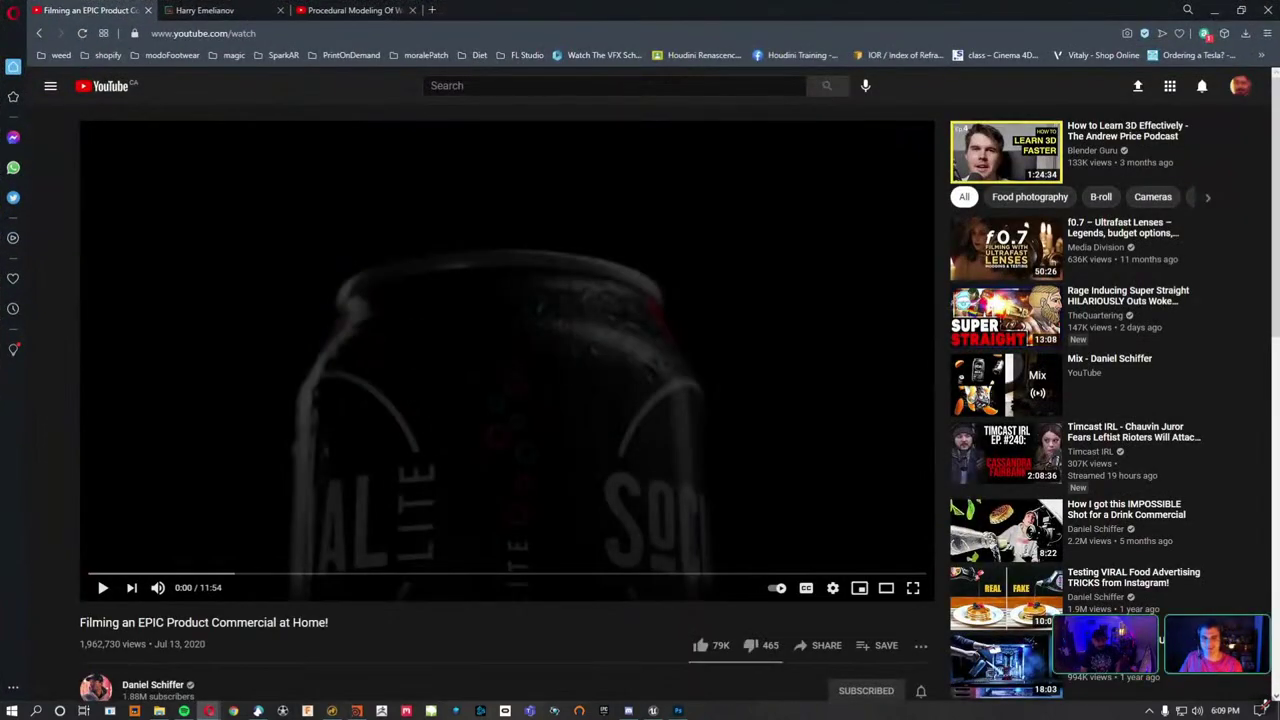
mouse_move(614, 40)
mouse_down()
mouse_move(659, 452)
mouse_move(480, 5)
mouse_up()
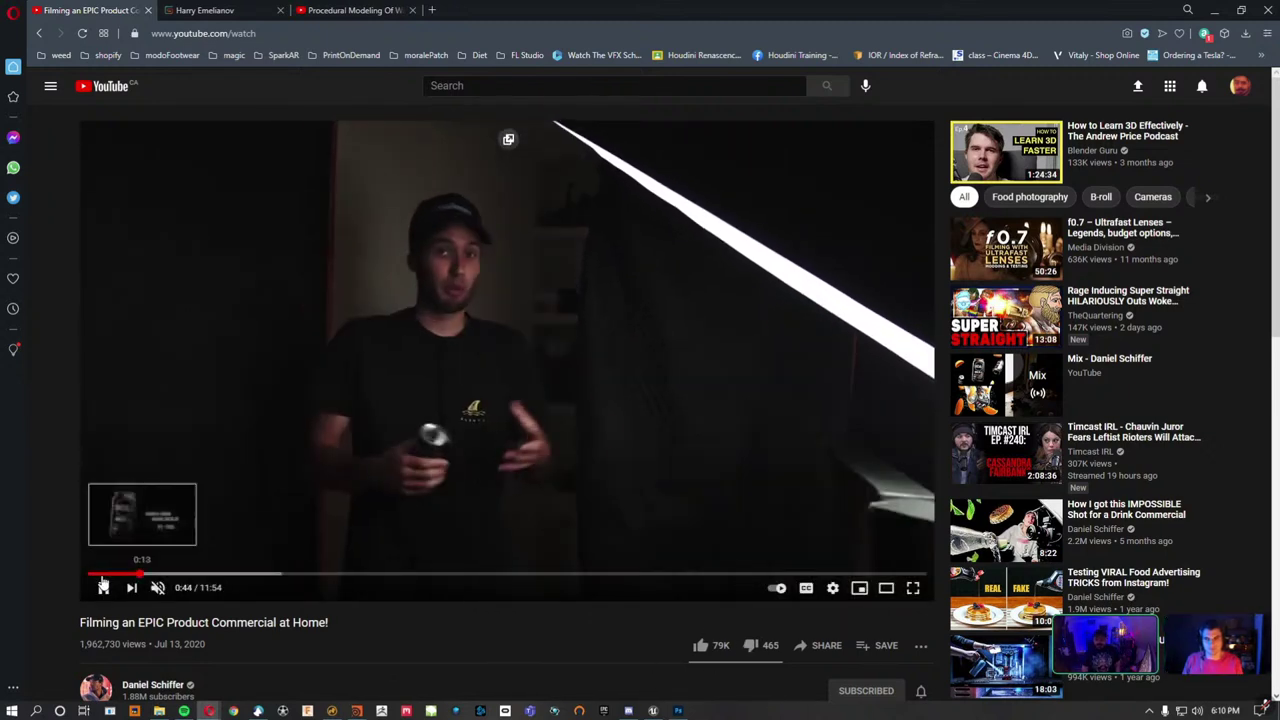
click(89, 576)
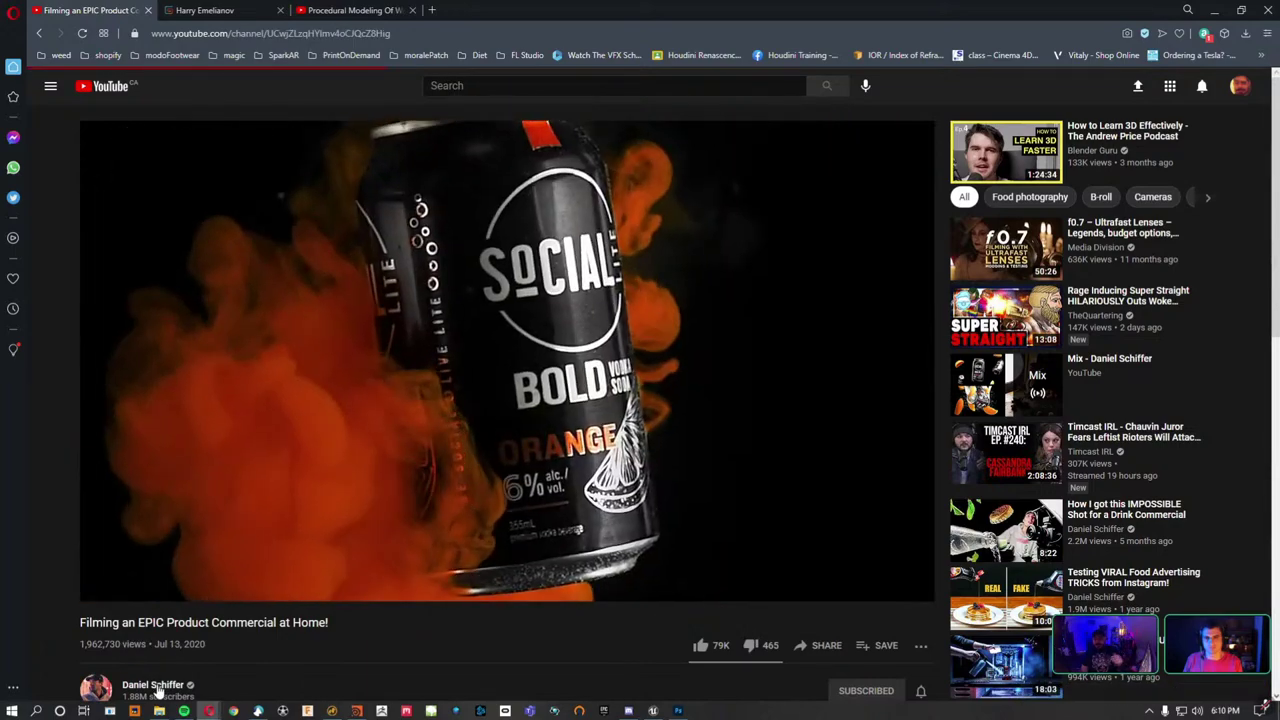
click(155, 686)
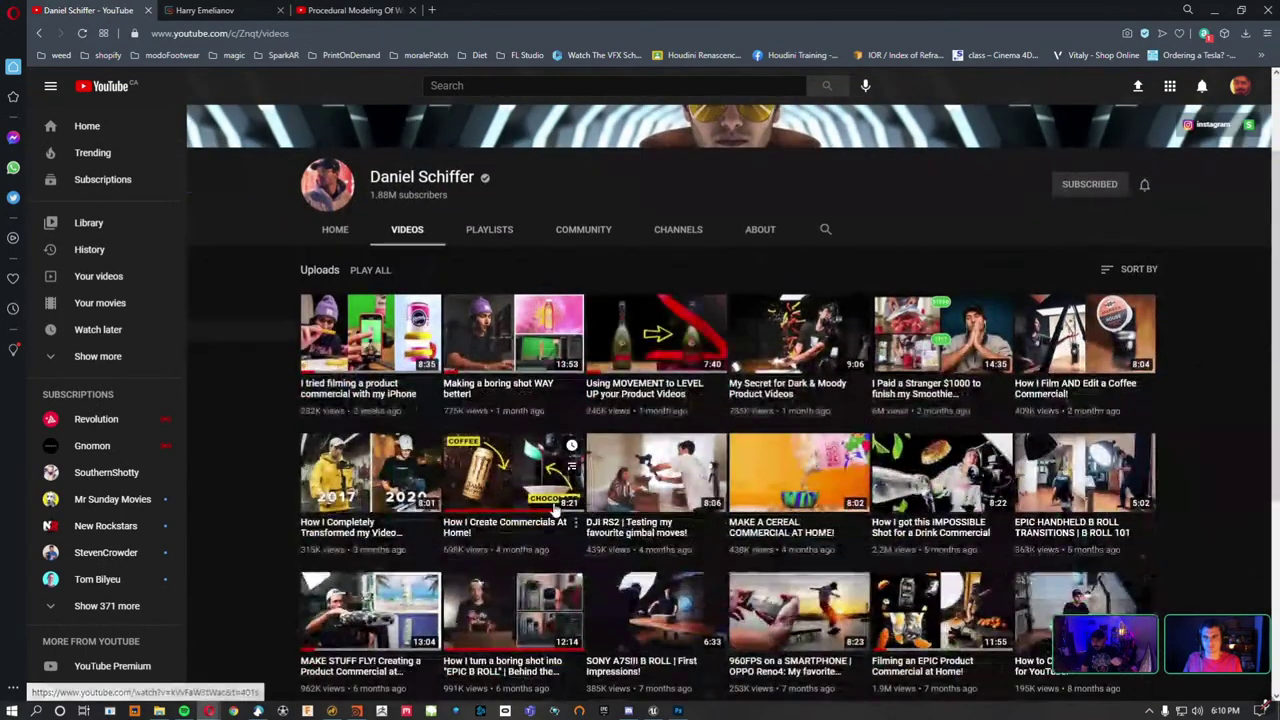
Play How I Create Commercials At Home!, skip the ad, pause near 2:17, then return to Unreal.
click(360, 620)
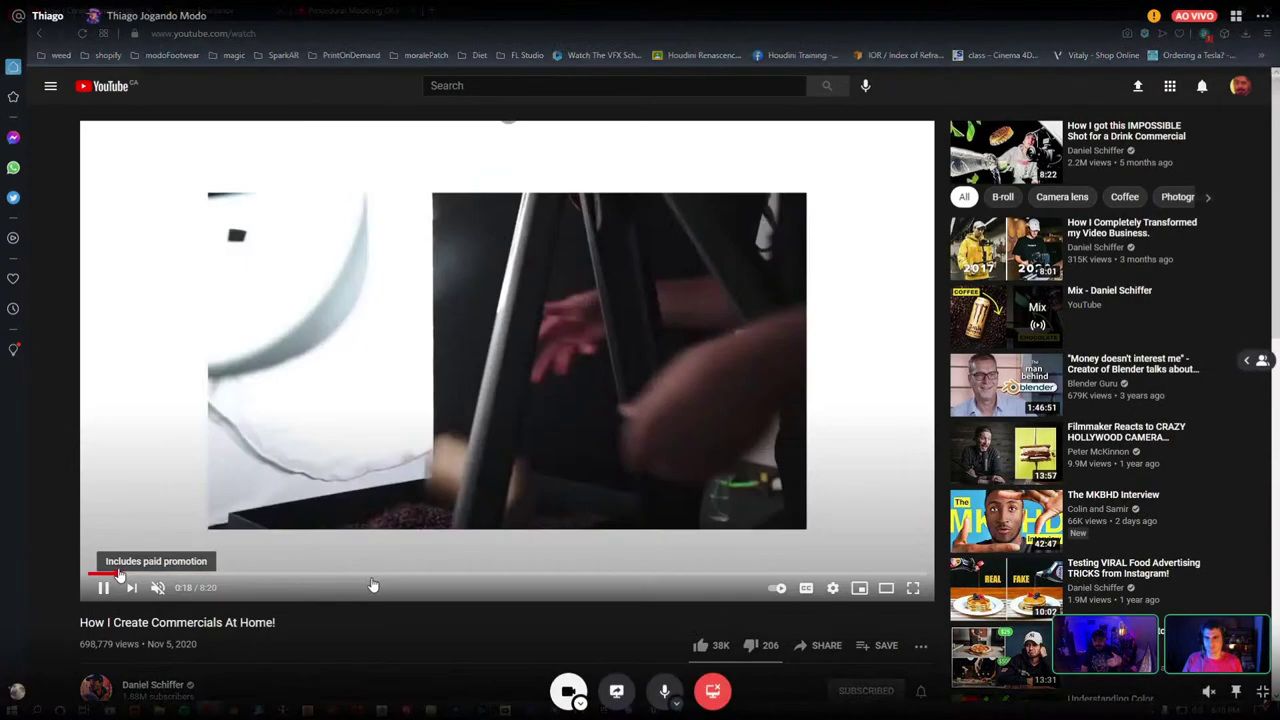
click(924, 536)
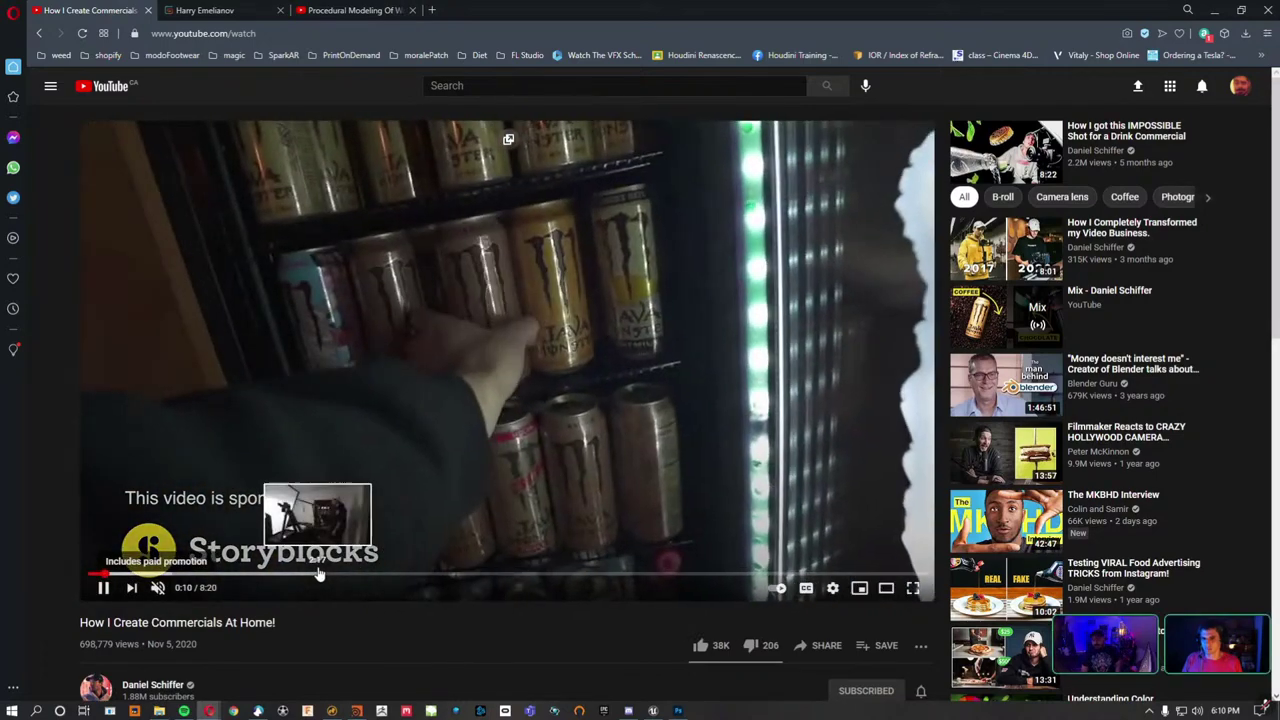
click(317, 576)
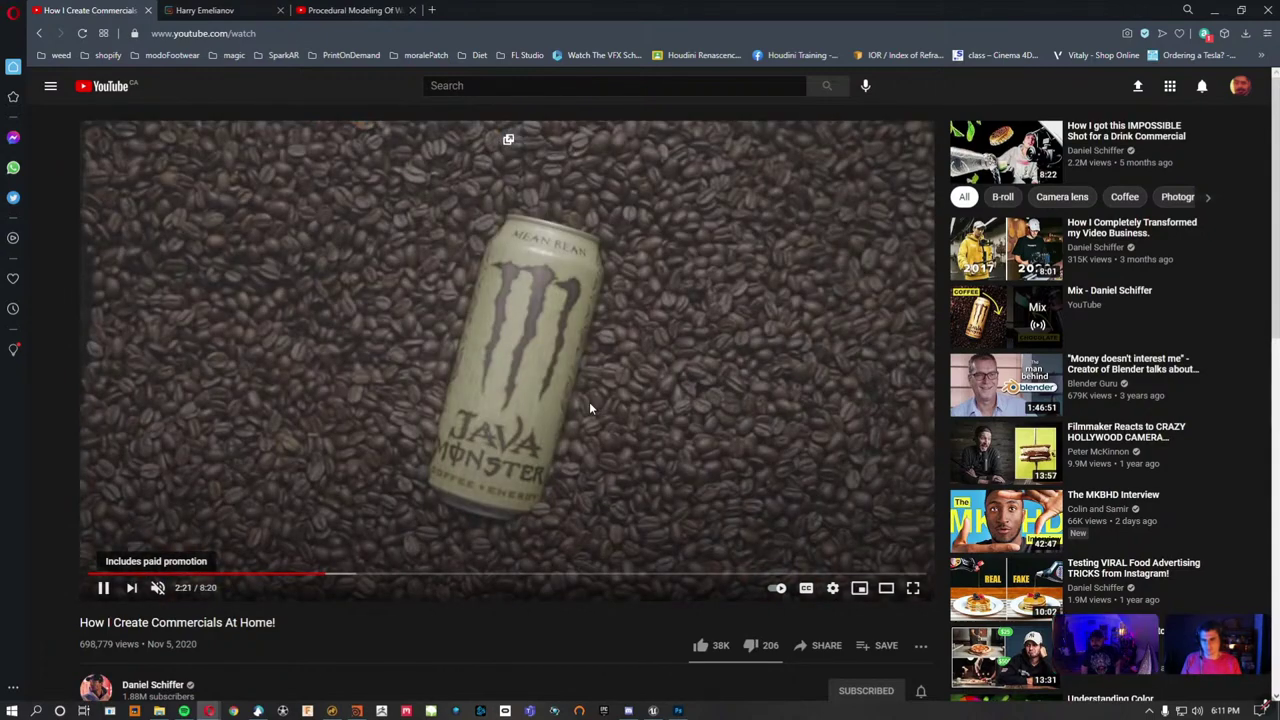
click(589, 408)
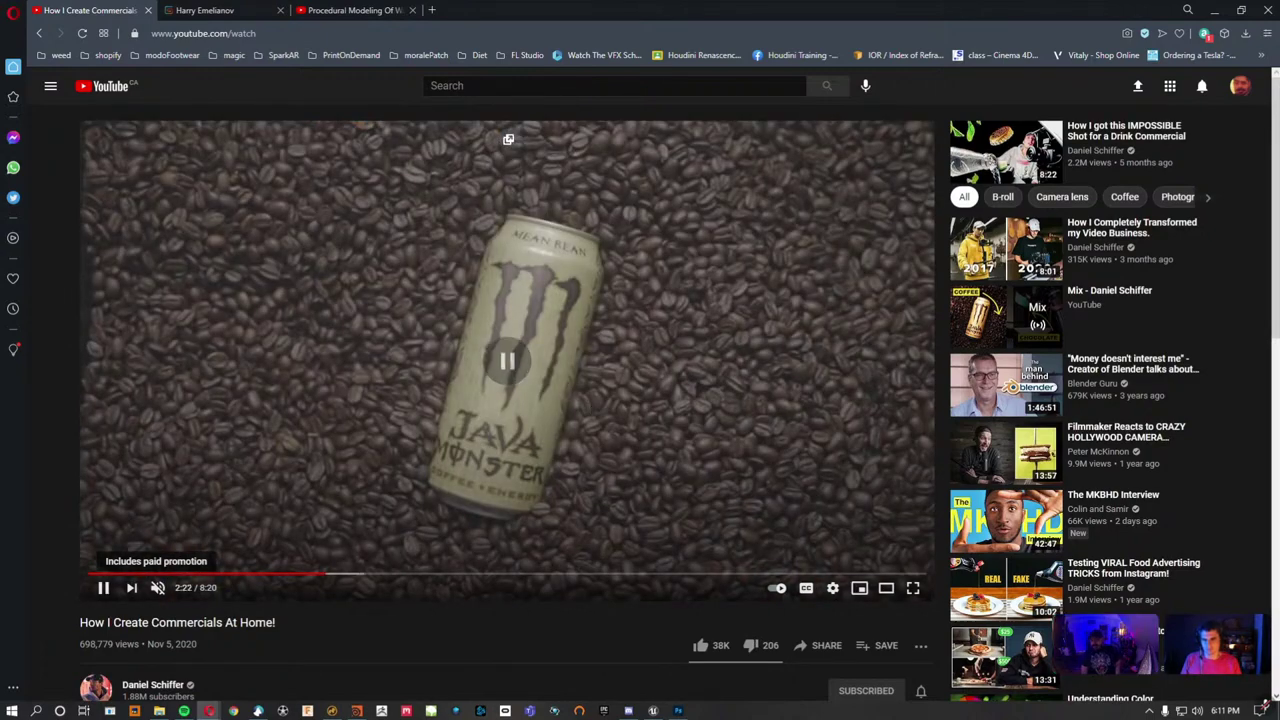
click(1213, 10)
click(652, 711)
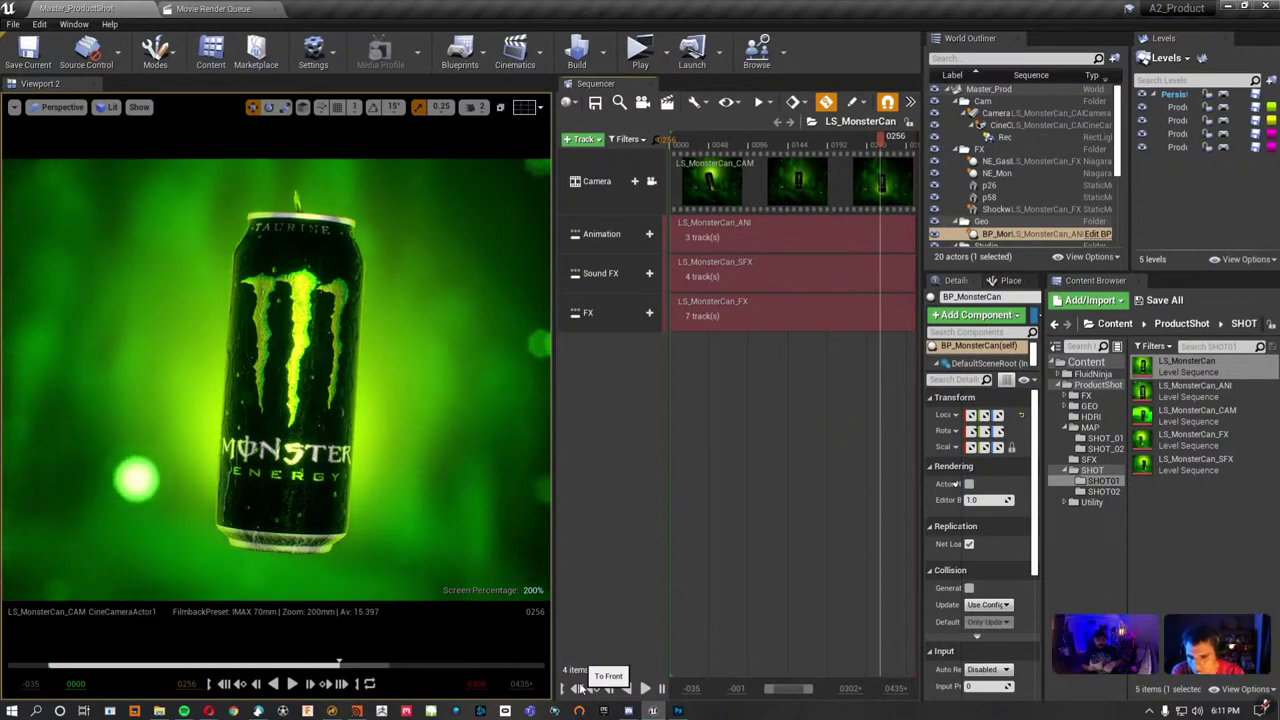
Unlock the viewport from the Sequencer shot camera to view the can in green smoke, then go to Houdini.
click(652, 183)
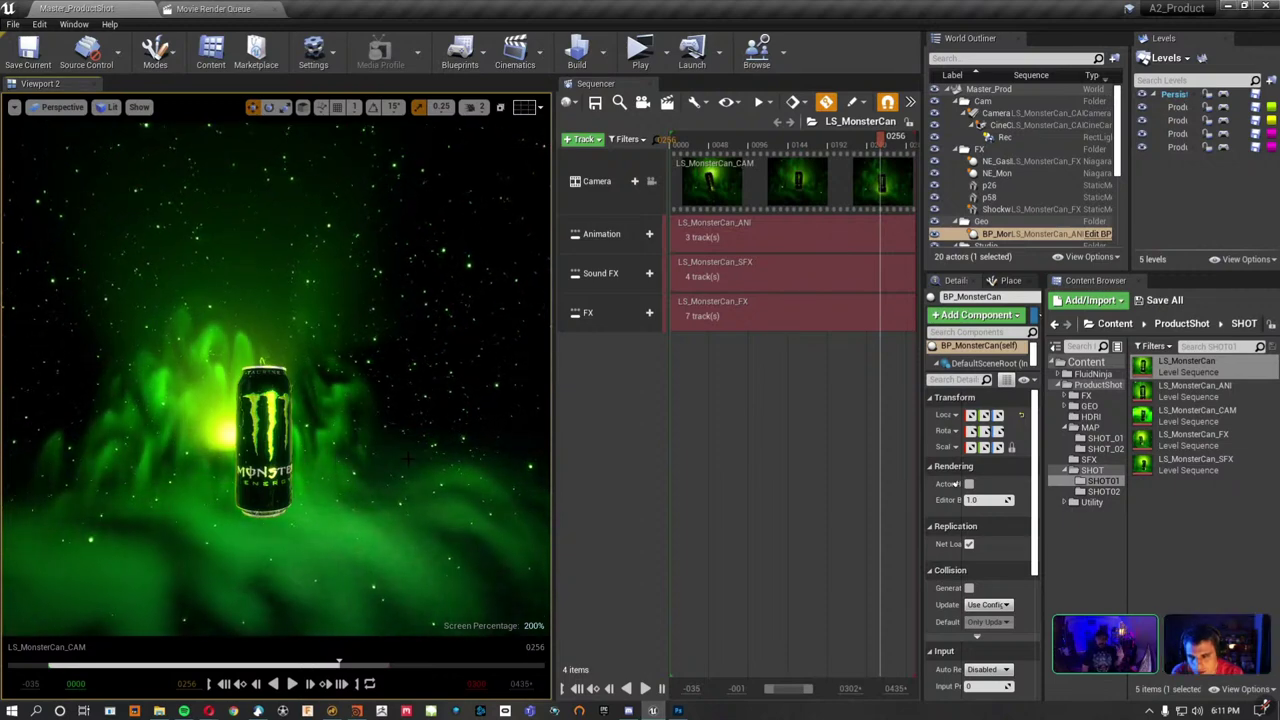
click(357, 711)
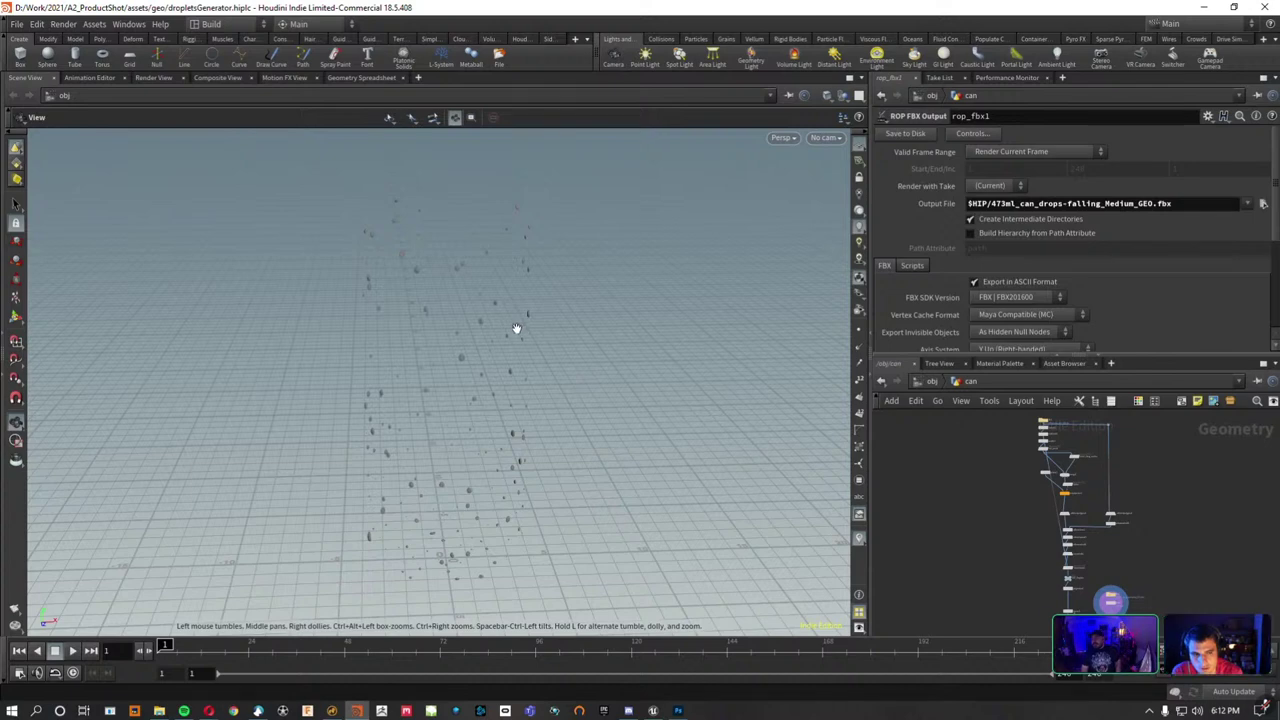
Zoom in on the falling droplets in Houdini, then orbit the can model in Modo.
scroll(575, 366, up, 2)
scroll(631, 340, up, 2)
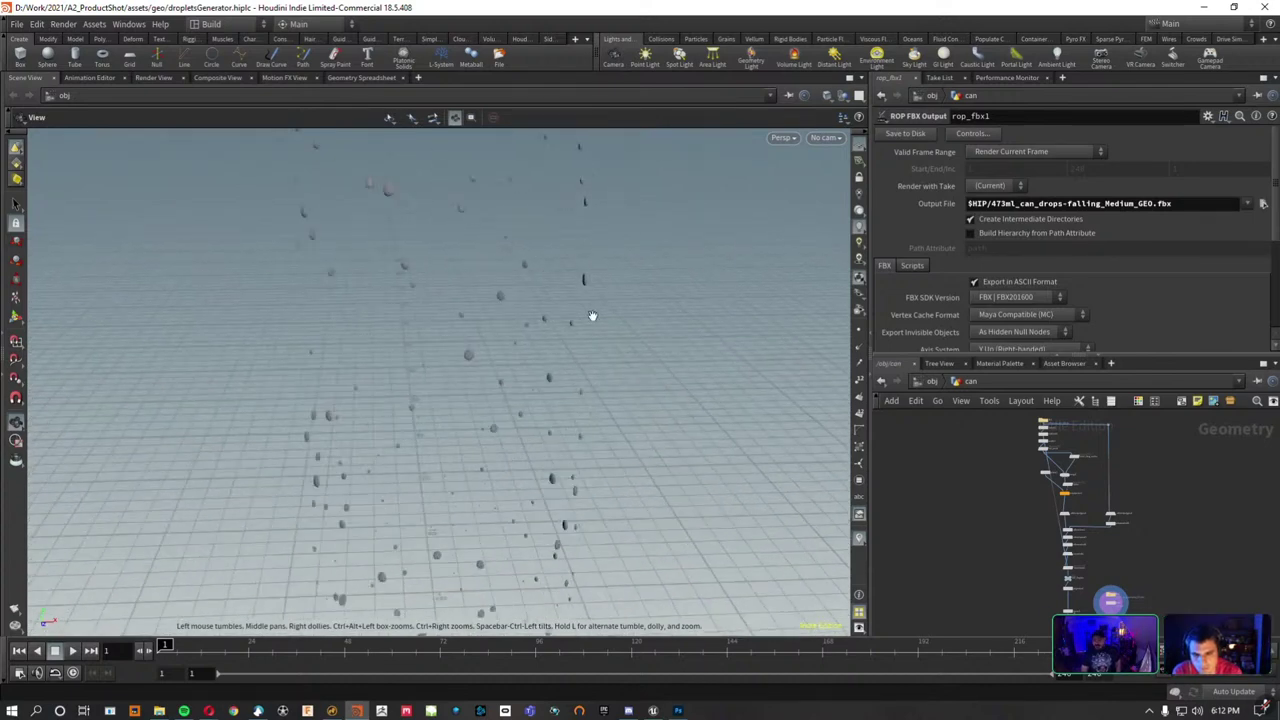
scroll(591, 314, up, 2)
scroll(591, 271, up, 2)
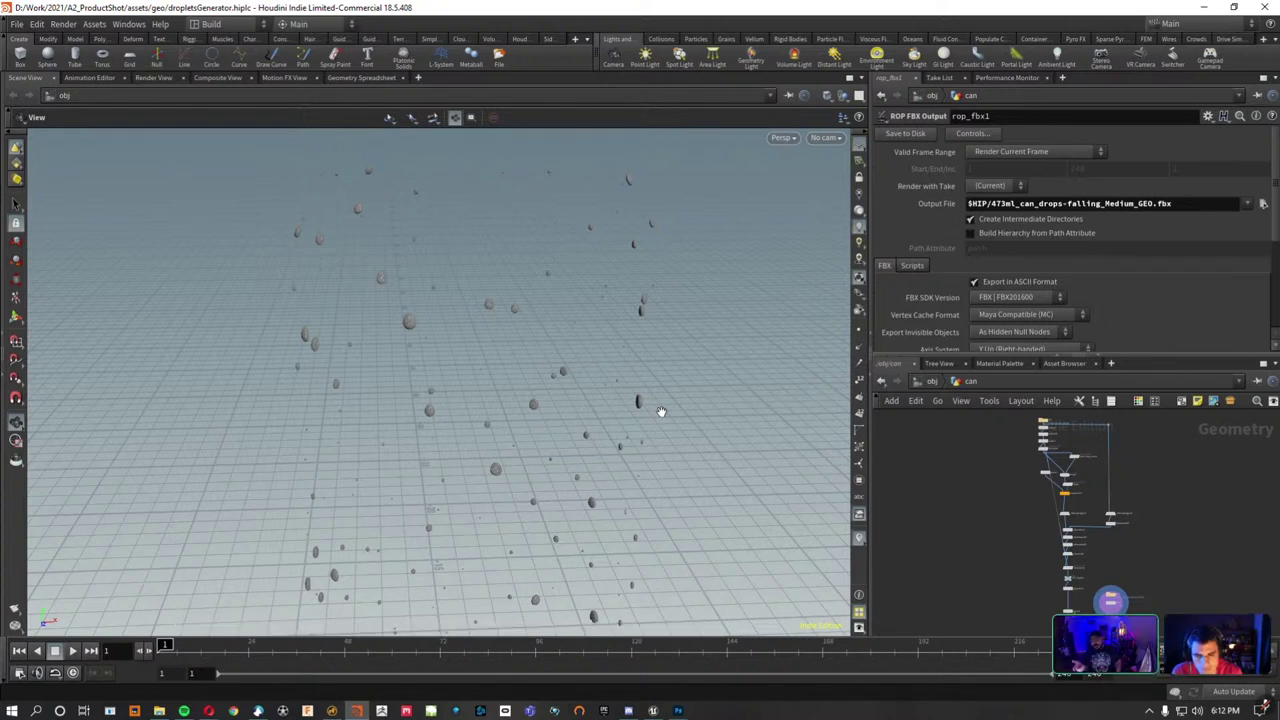
click(333, 710)
alt+drag(477, 352, 543, 290)
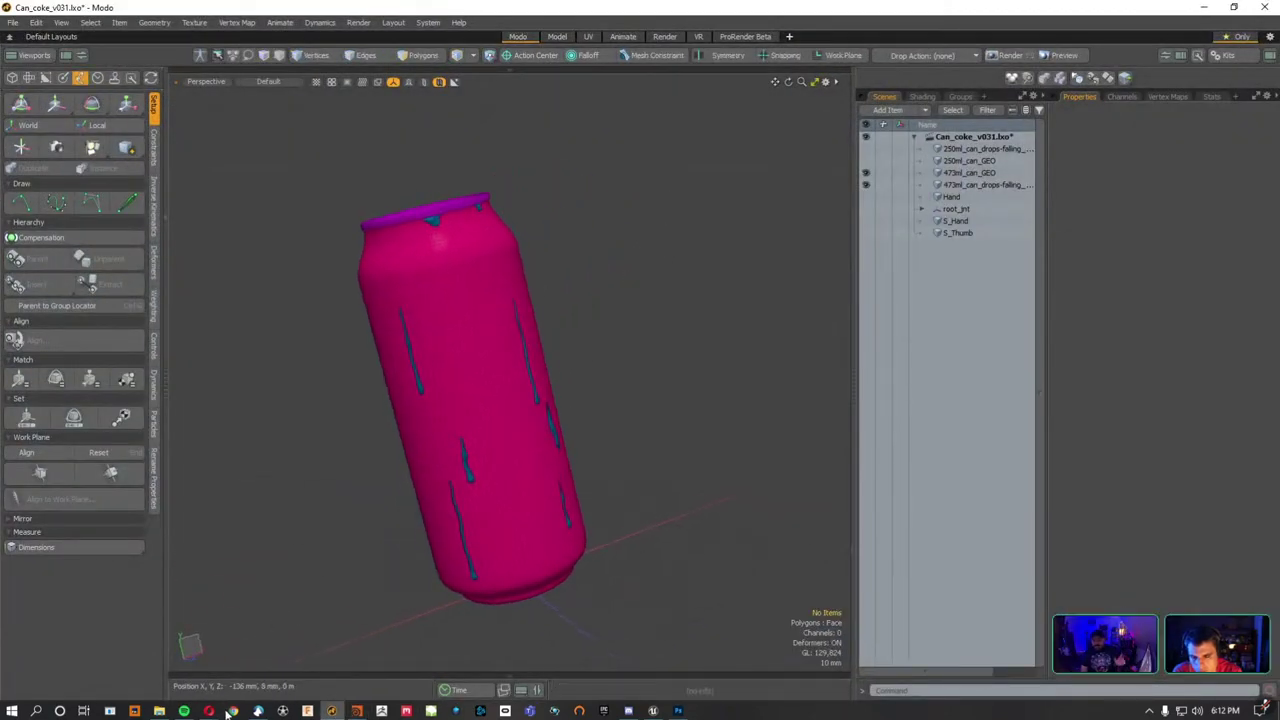
Load thiagocarneiro.com in a new browser tab.
mouse_move(208, 710)
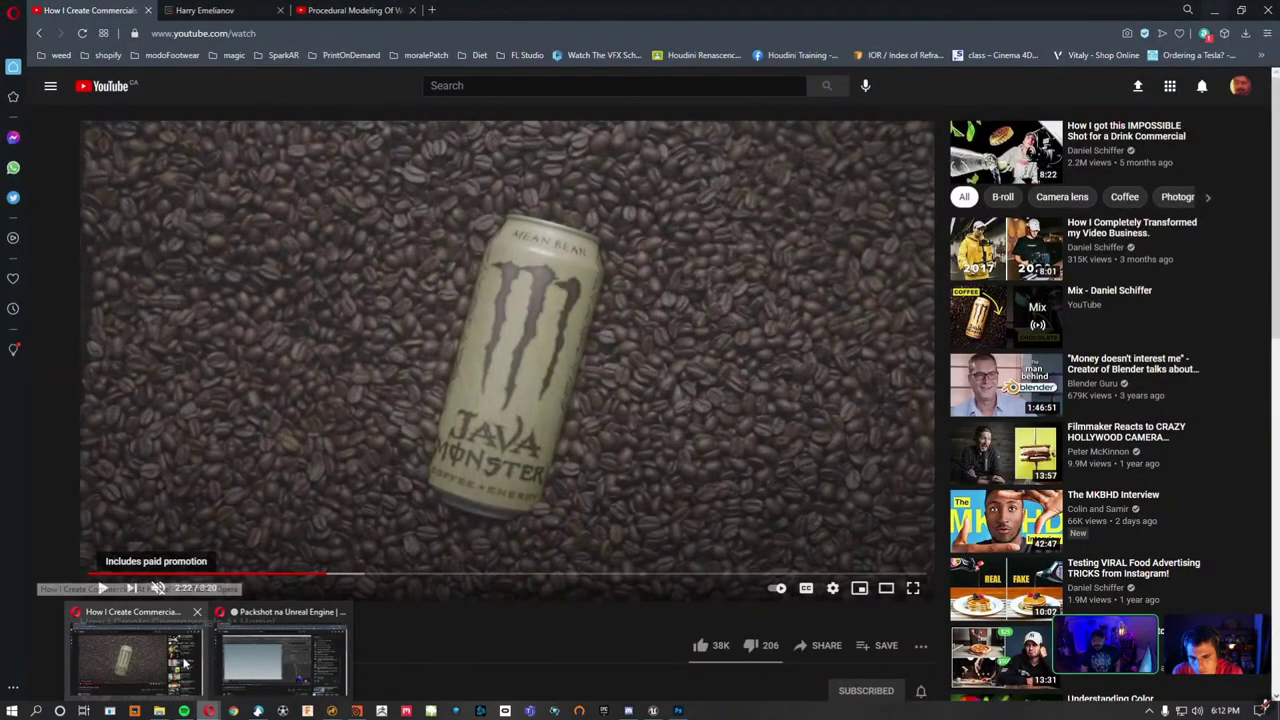
click(184, 662)
click(431, 10)
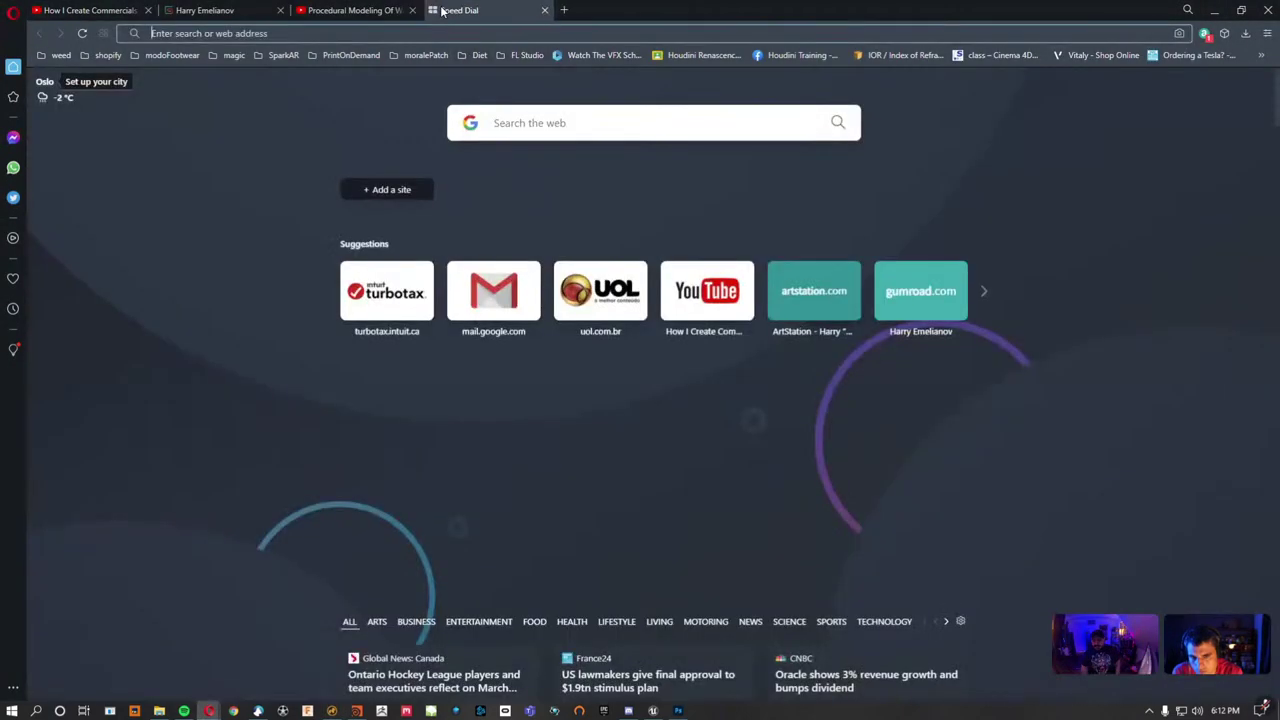
text(art)
key(BackSpace)
key(BackSpace)
key(BackSpace)
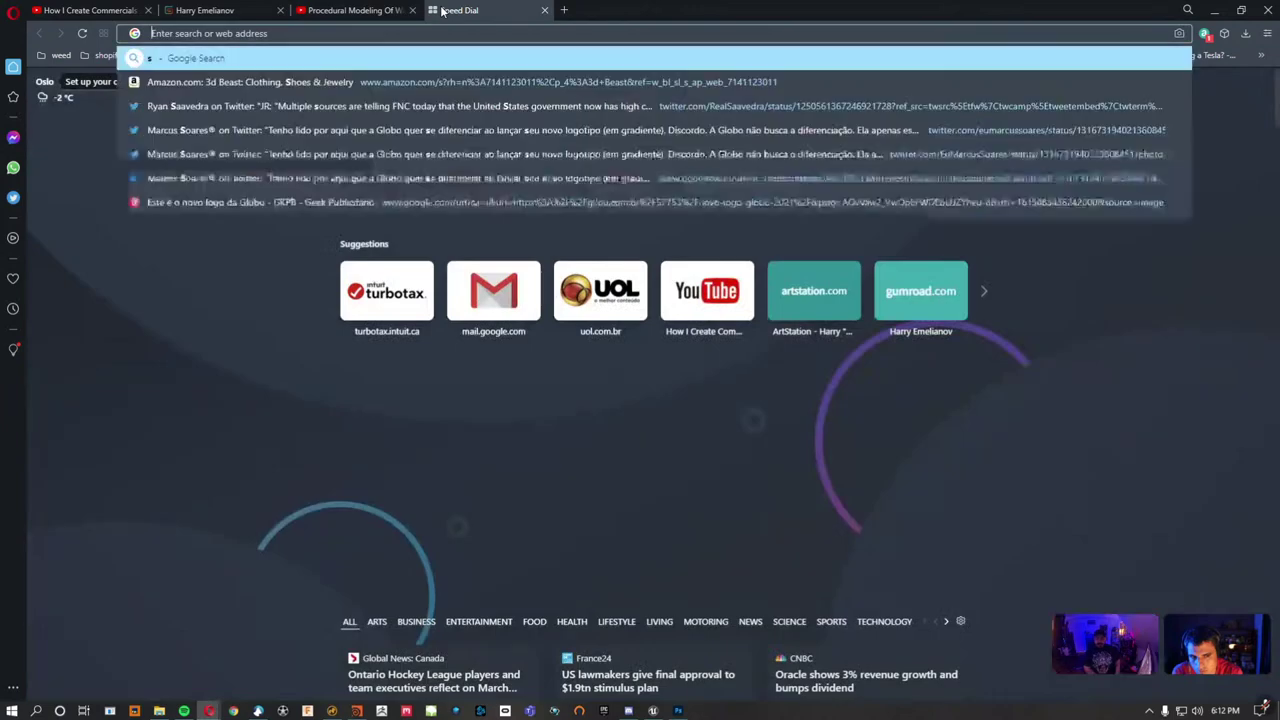
text(thiagocarneiro.com)
key(Return)
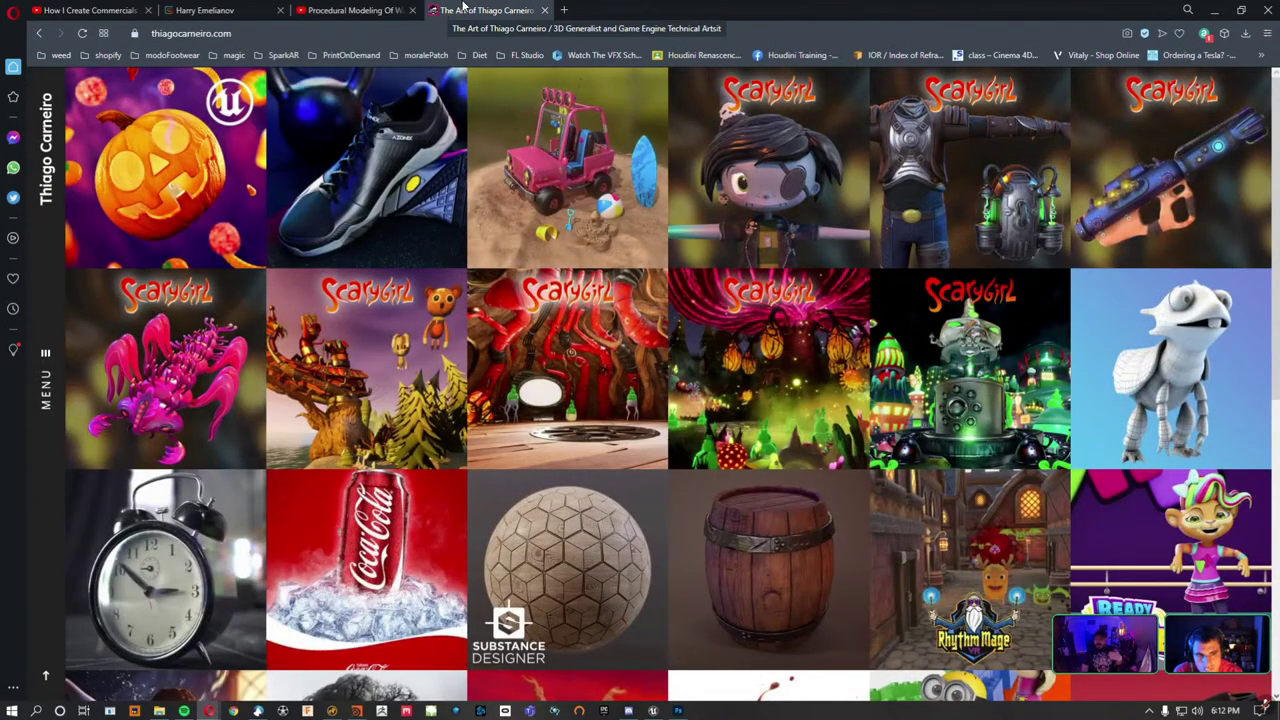
Open the Coca-Cola can project and scroll through its poster images.
click(336, 562)
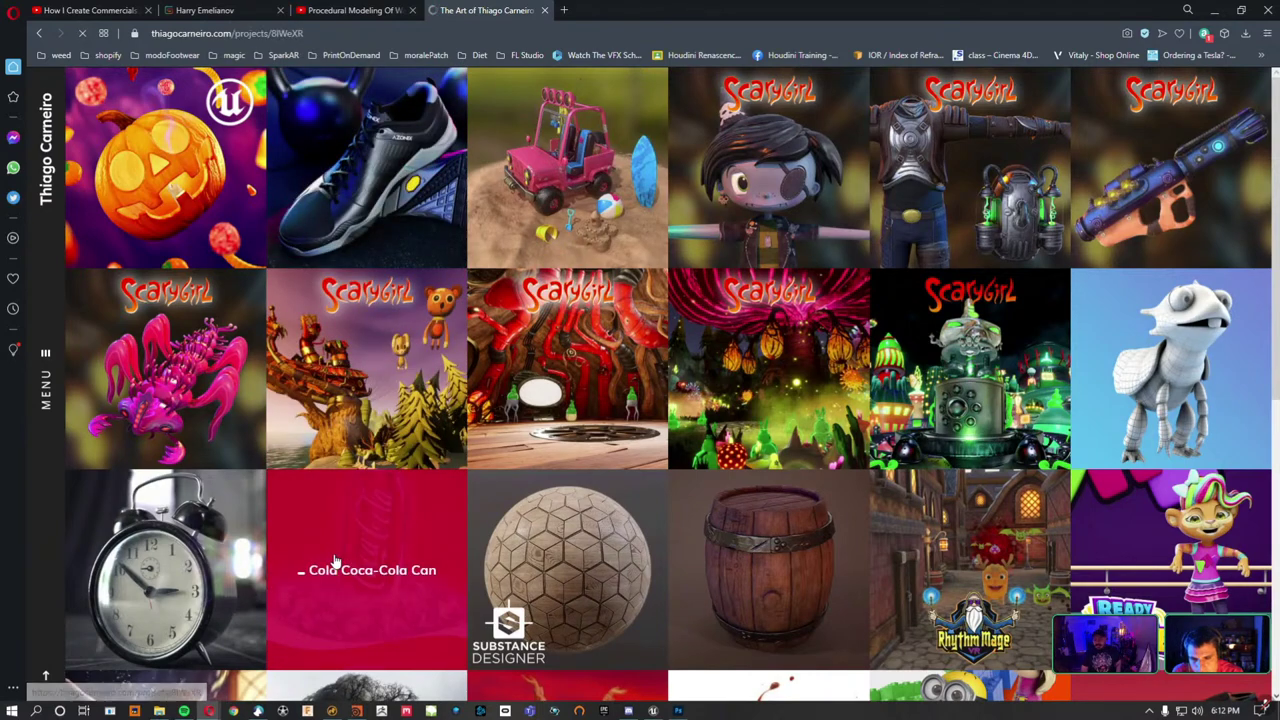
scroll(423, 534, down, 3)
scroll(517, 466, down, 2)
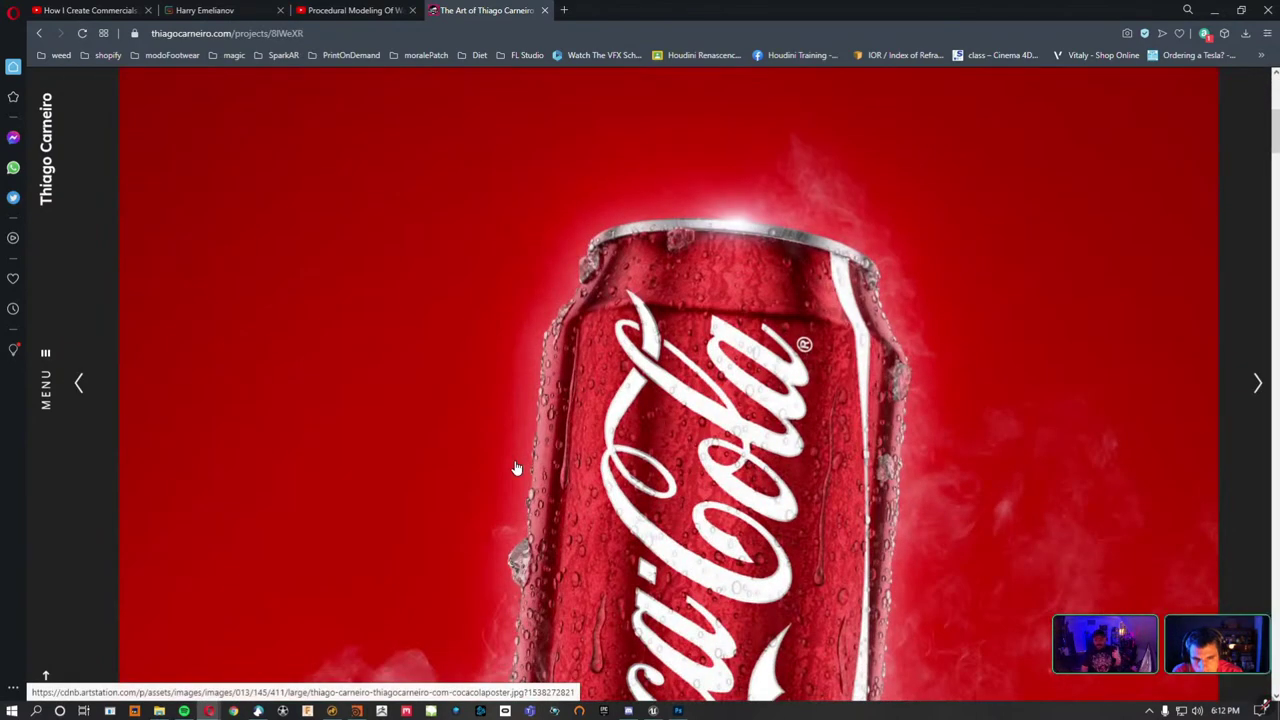
scroll(517, 467, down, 2)
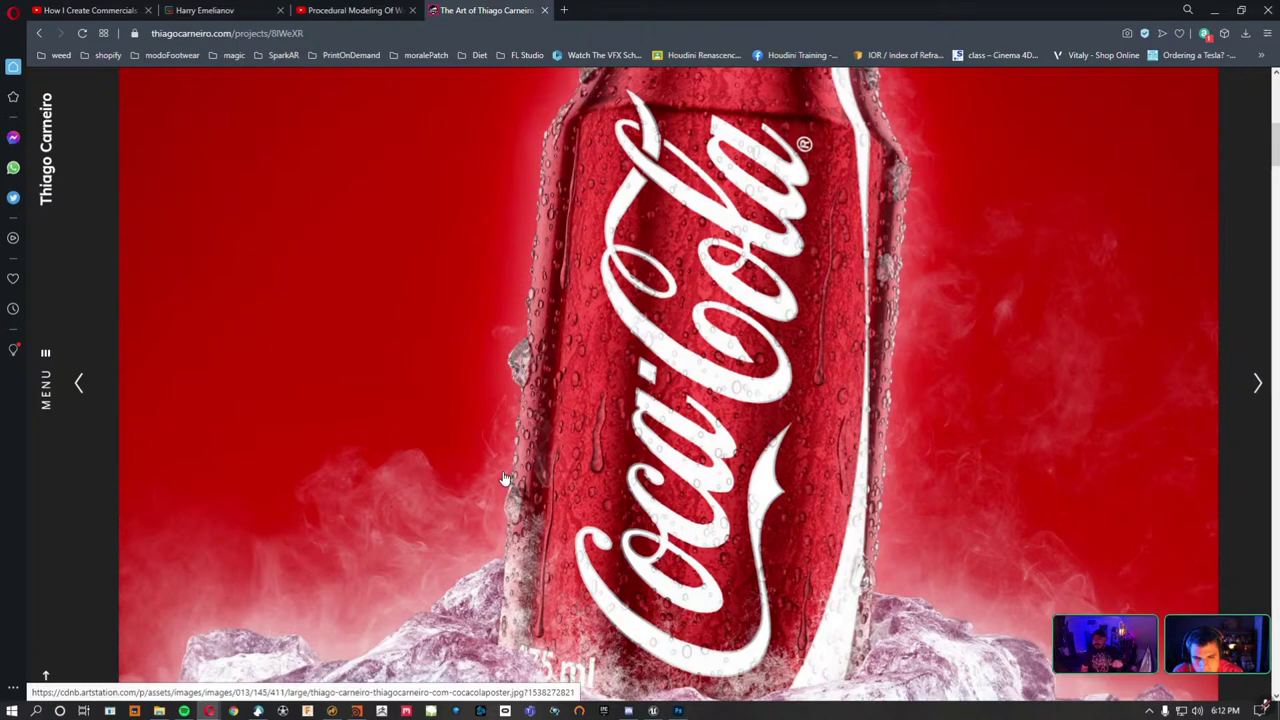
scroll(503, 472, down, 5)
scroll(507, 460, down, 5)
scroll(511, 441, down, 4)
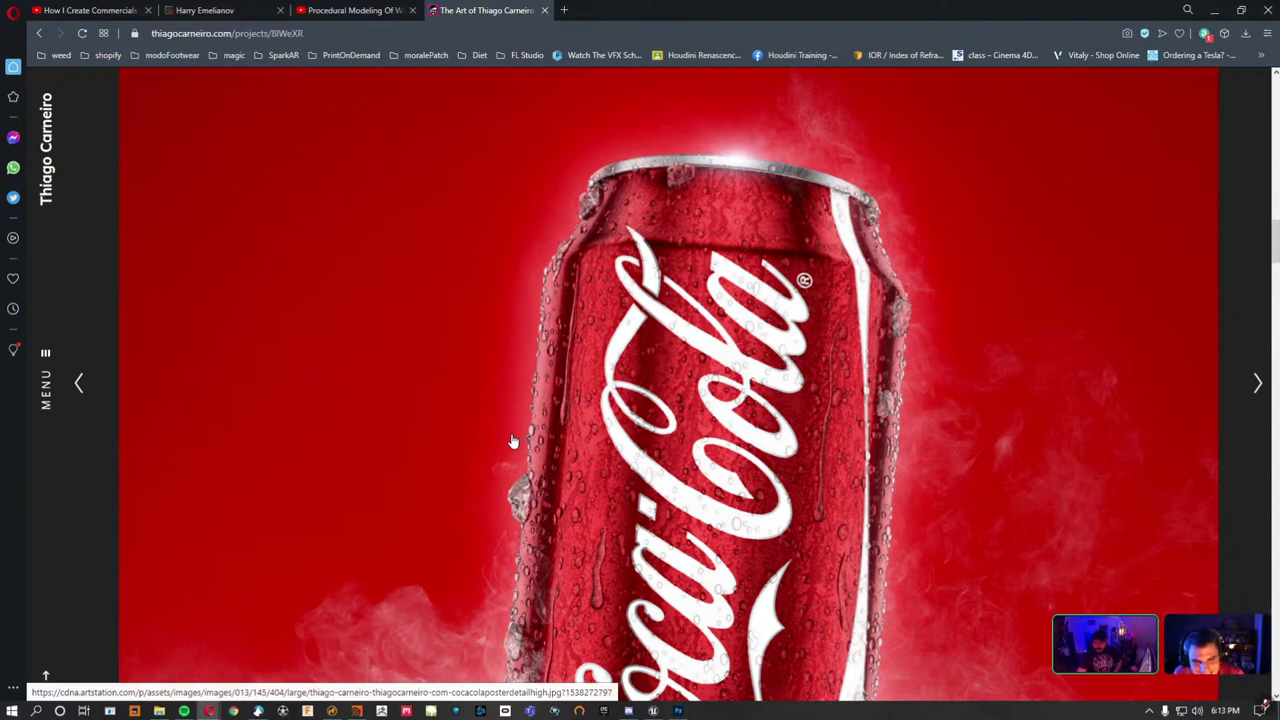
scroll(870, 418, down, 1)
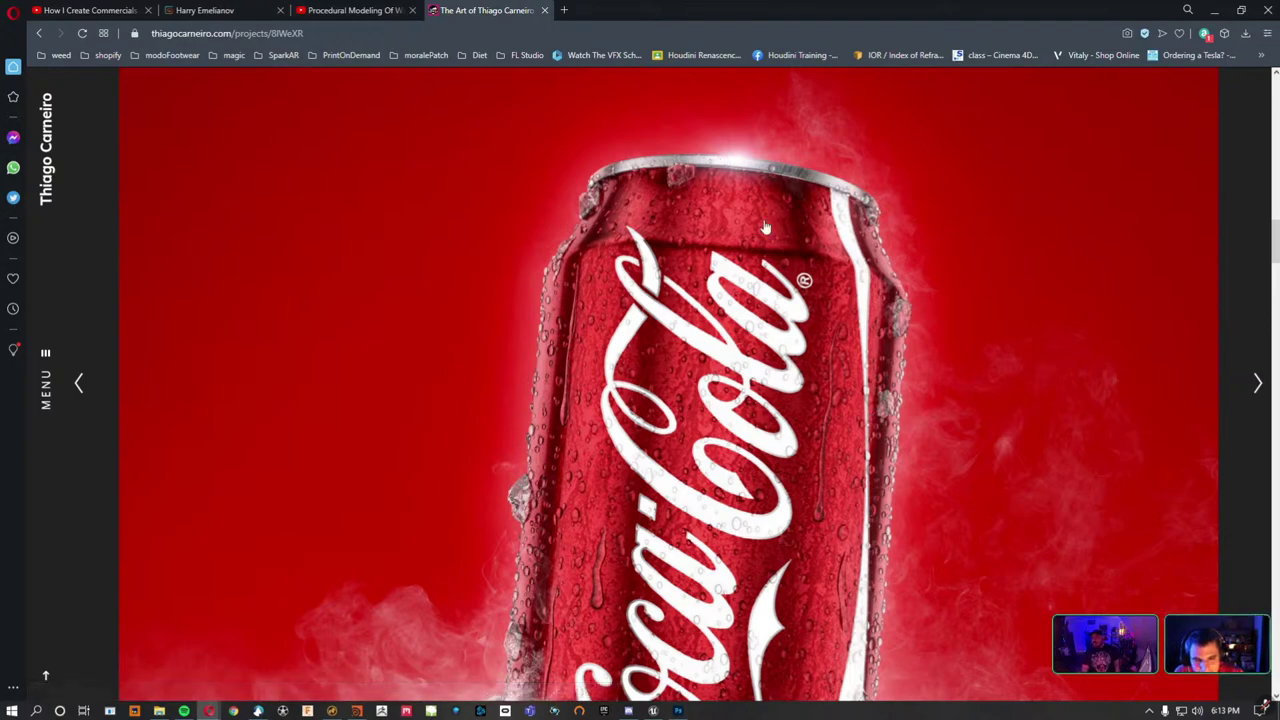
scroll(760, 300, down, 1)
scroll(670, 183, up, 2)
scroll(670, 183, up, 1)
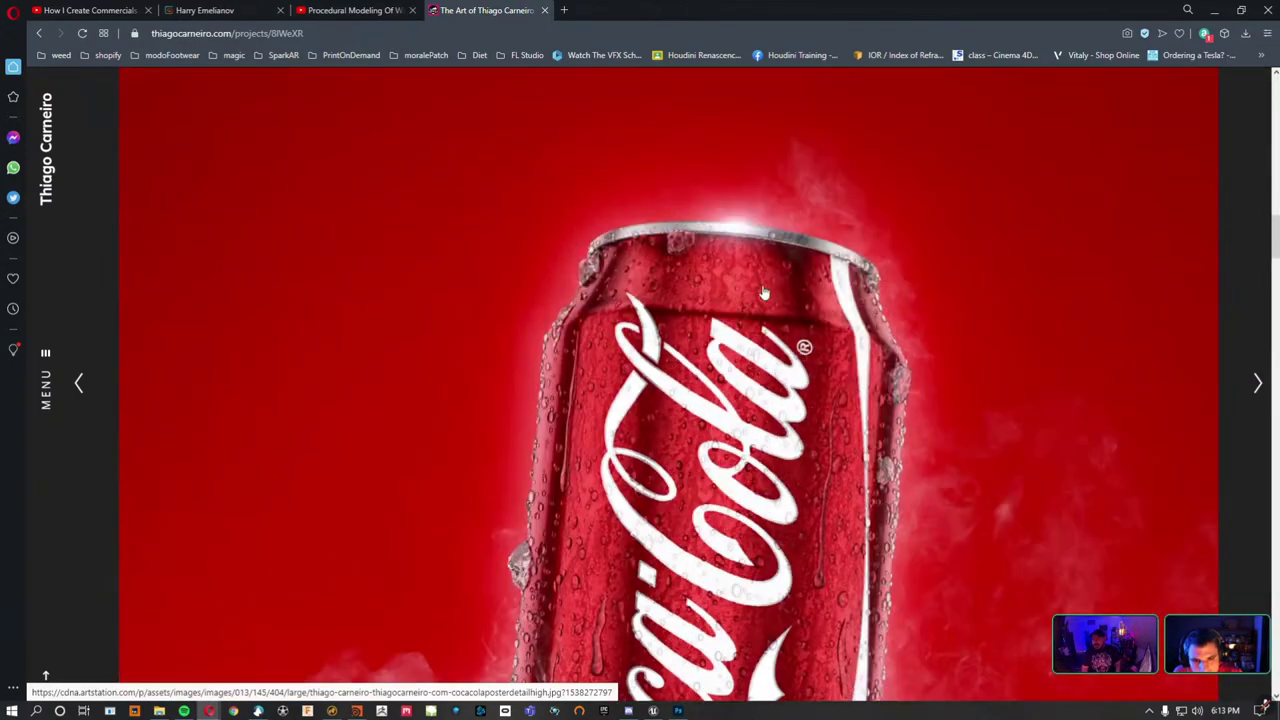
scroll(705, 462, down, 3)
scroll(593, 493, up, 1)
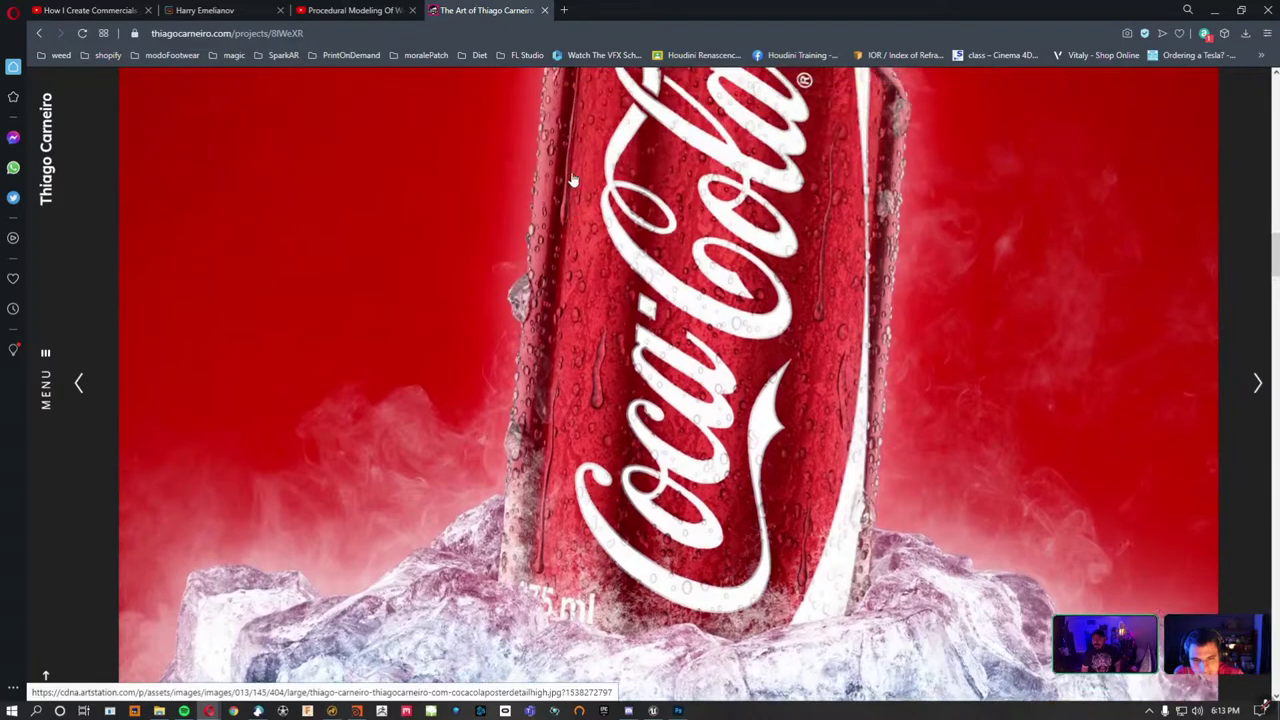
scroll(521, 317, down, 1)
scroll(540, 420, down, 7)
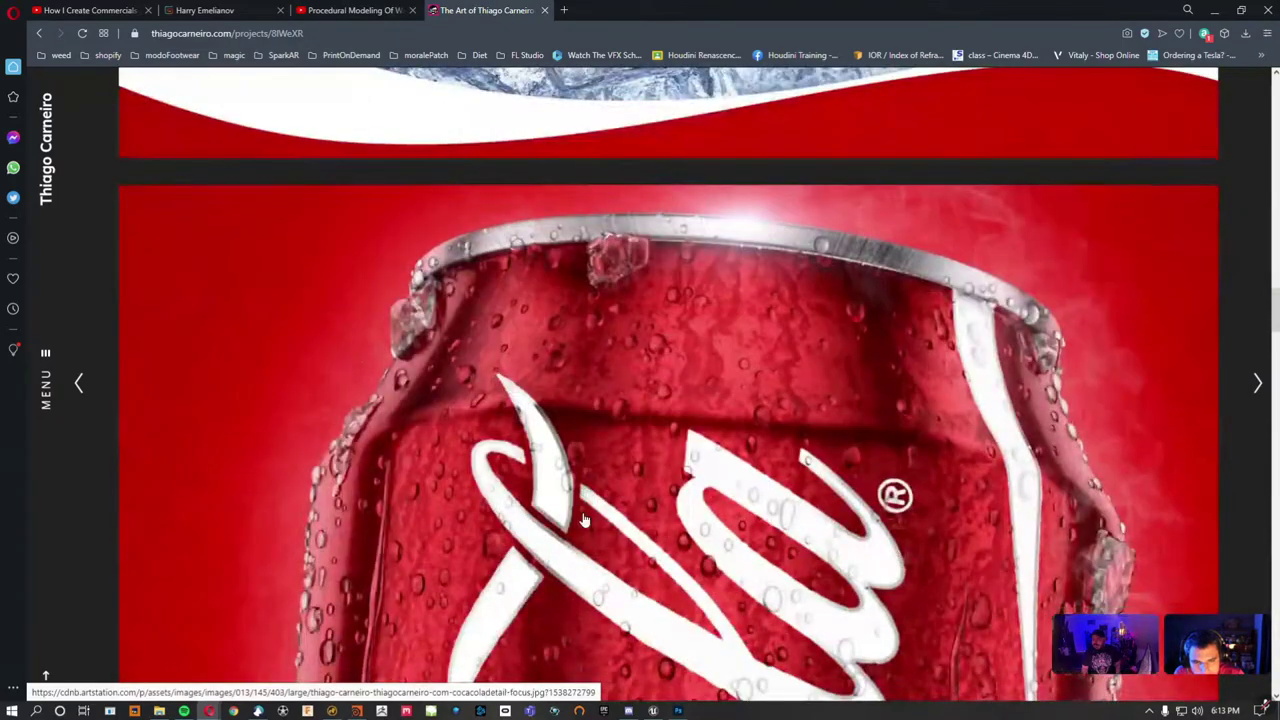
scroll(565, 540, down, 5)
scroll(565, 540, down, 5)
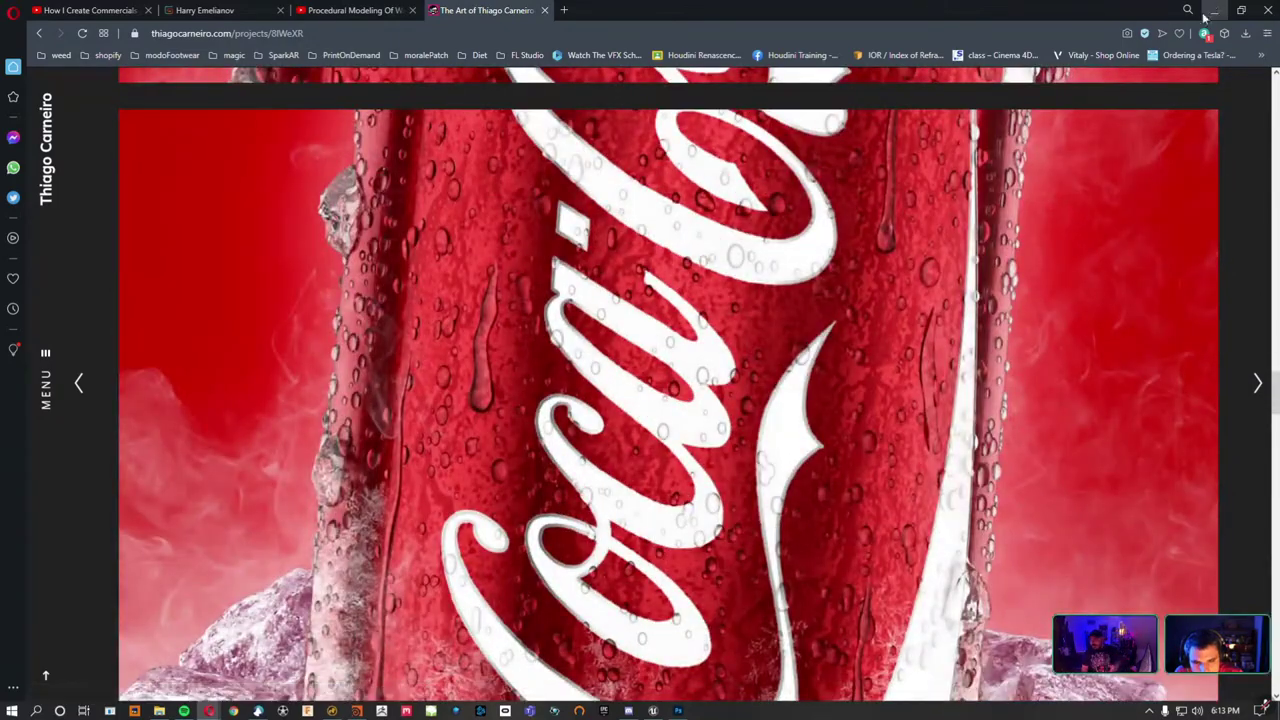
scroll(610, 470, down, 5)
scroll(610, 470, down, 3)
scroll(596, 441, down, 4)
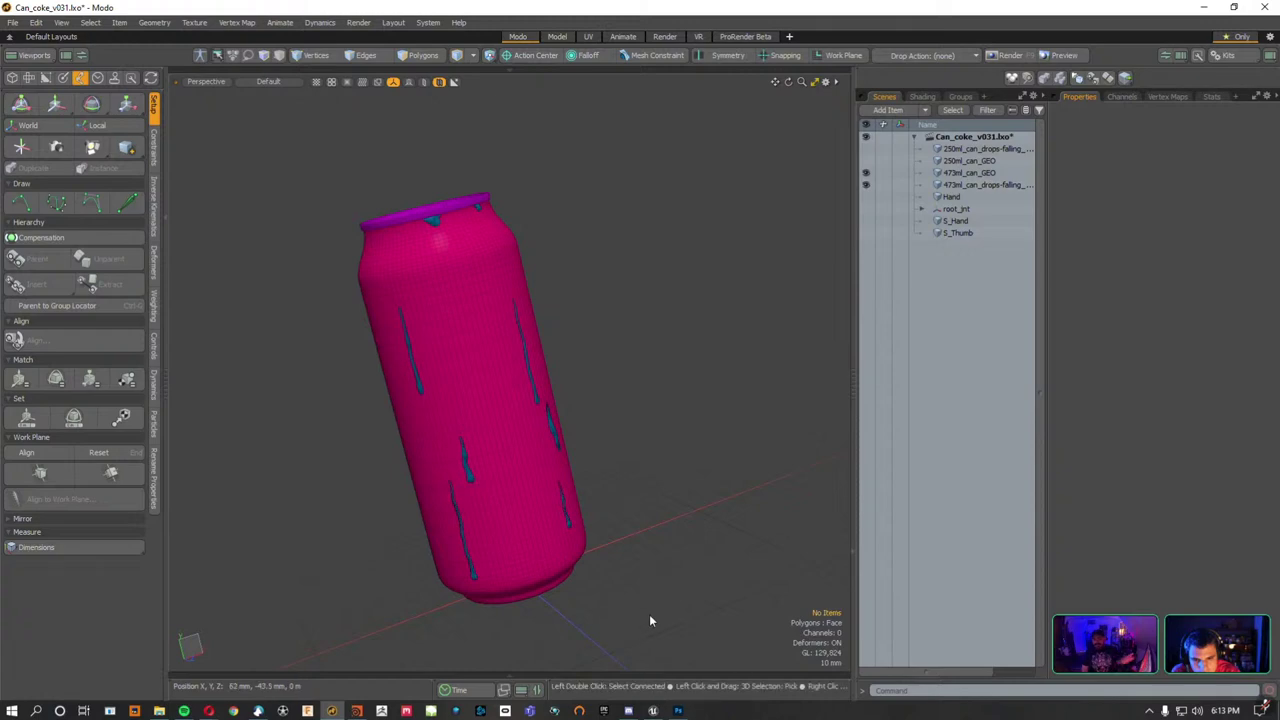
Bring Houdini forward and tumble and dolly around the falling droplets, close up and pulled back.
key(alt+Tab)
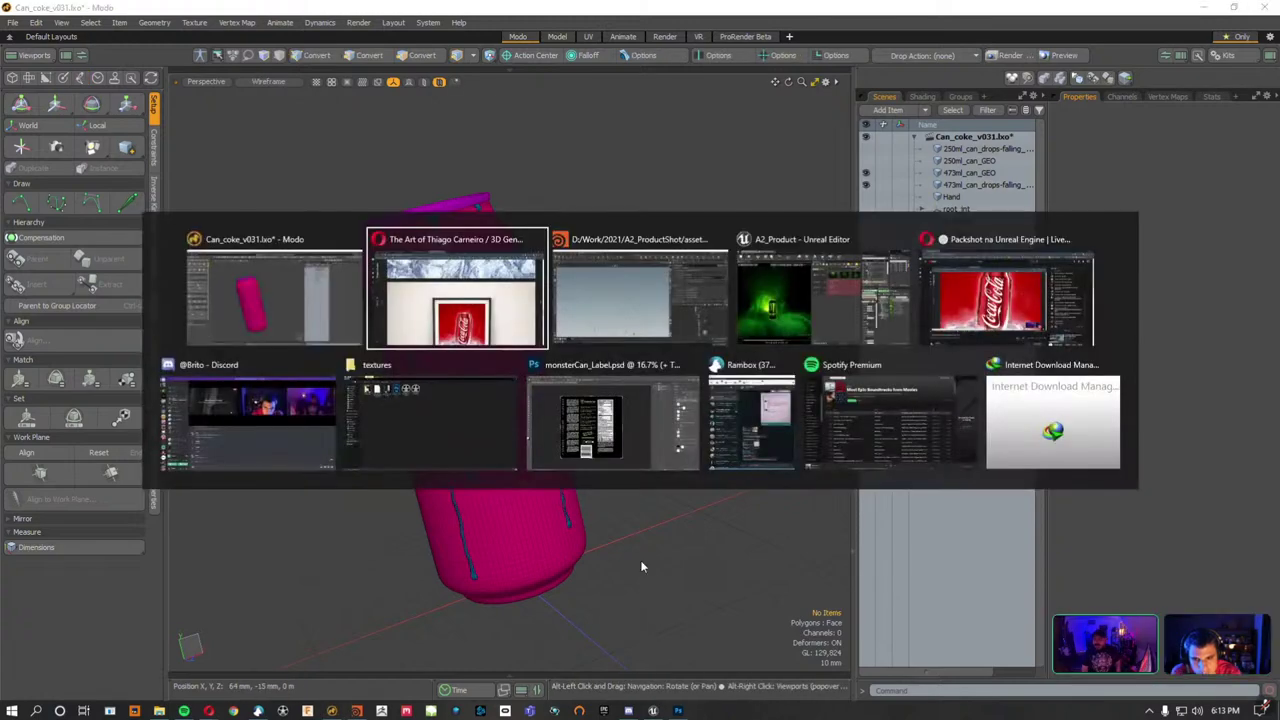
key(alt+Tab)
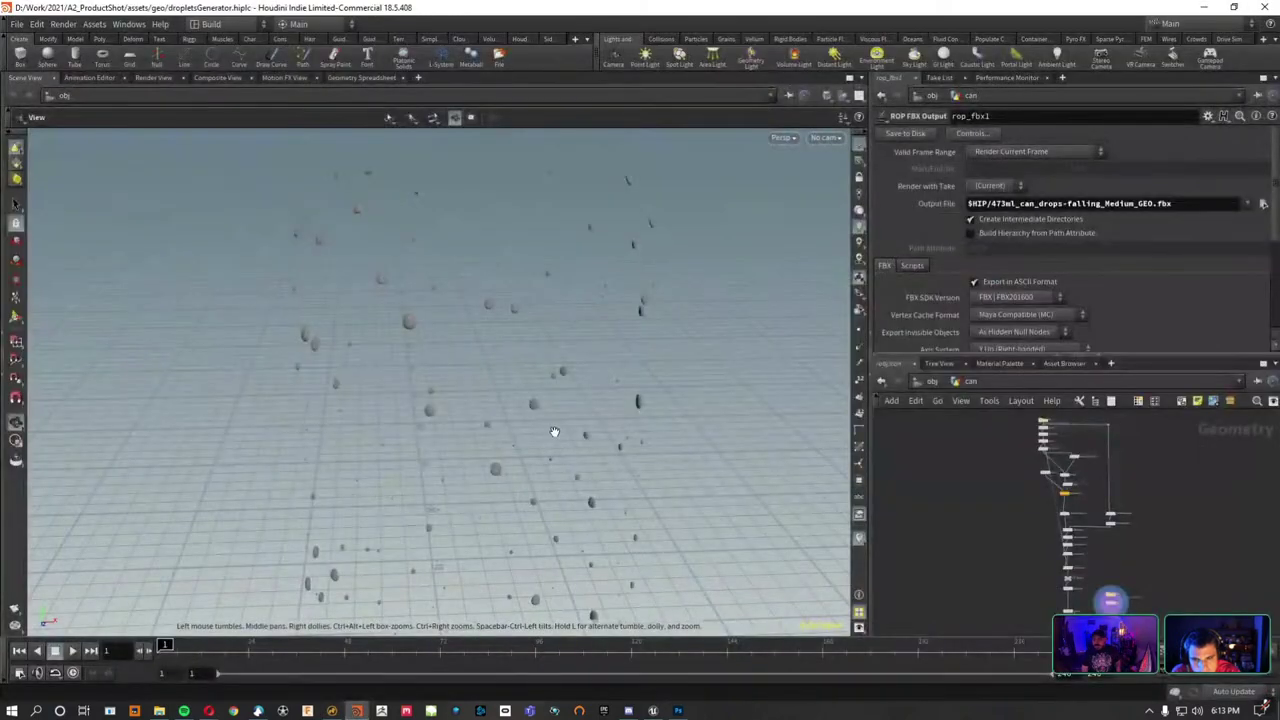
drag(507, 251, 440, 294)
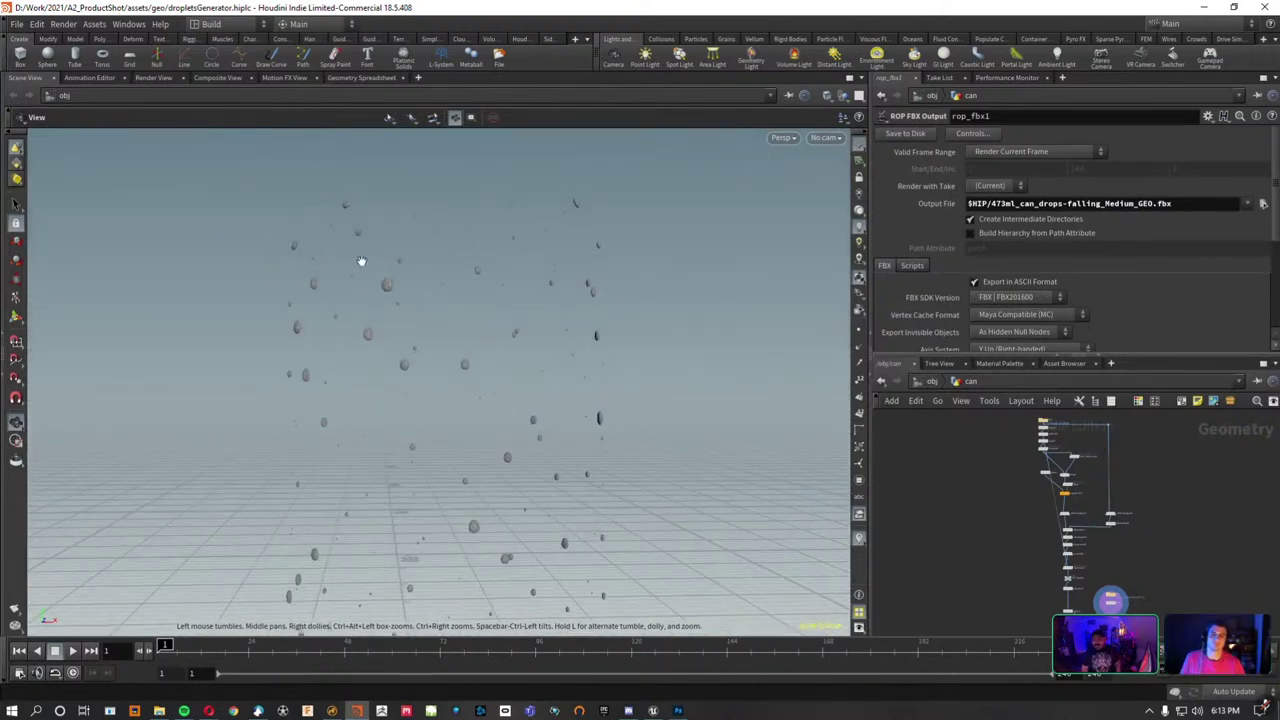
mouse_move(480, 320)
right_down()
mouse_move(499, 379)
mouse_move(630, 481)
right_up()
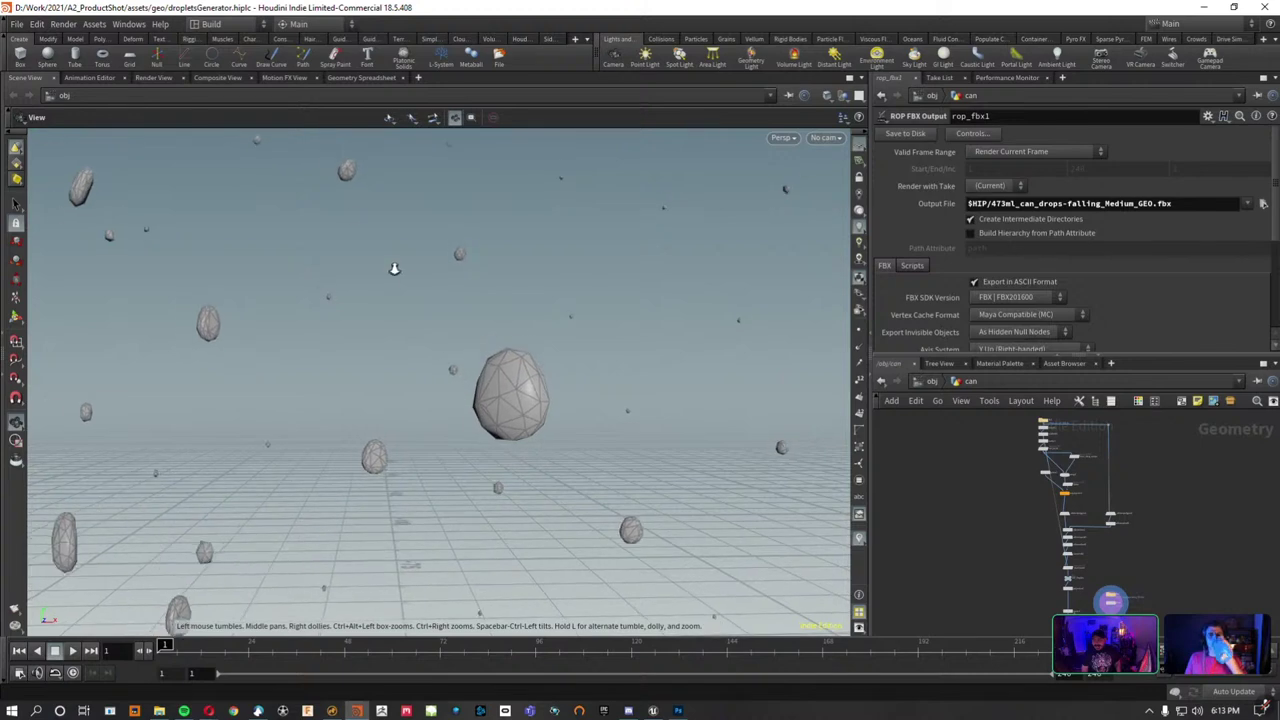
mouse_move(630, 481)
mouse_down()
mouse_move(611, 313)
mouse_move(424, 231)
mouse_move(354, 243)
mouse_up()
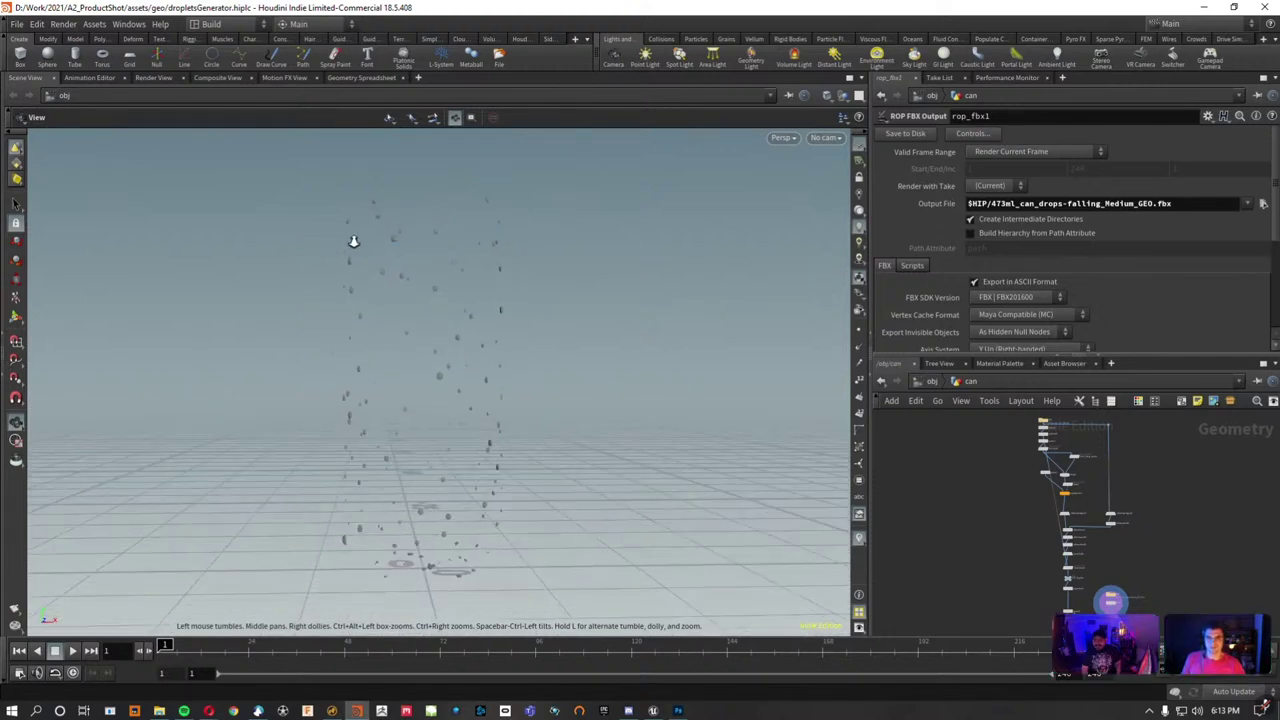
right_drag(371, 240, 734, 220)
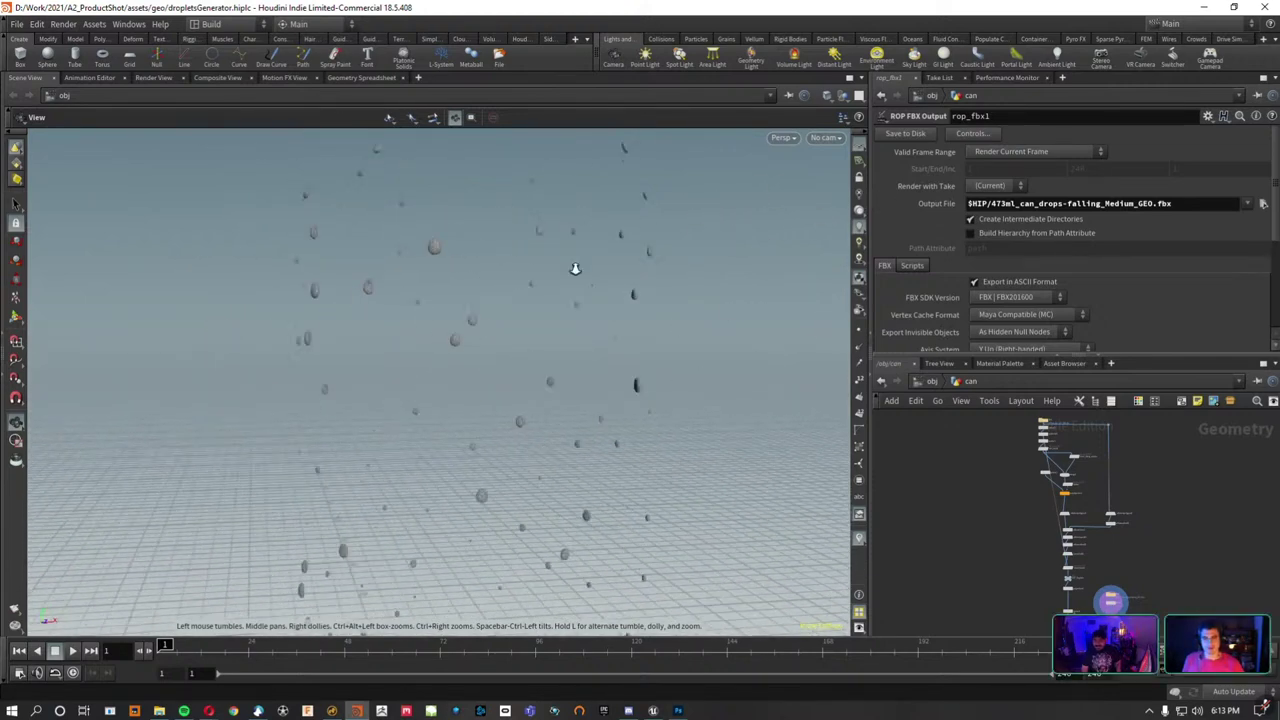
right_drag(574, 271, 740, 237)
mouse_move(537, 249)
right_down()
mouse_move(641, 226)
mouse_move(497, 312)
mouse_move(323, 366)
right_up()
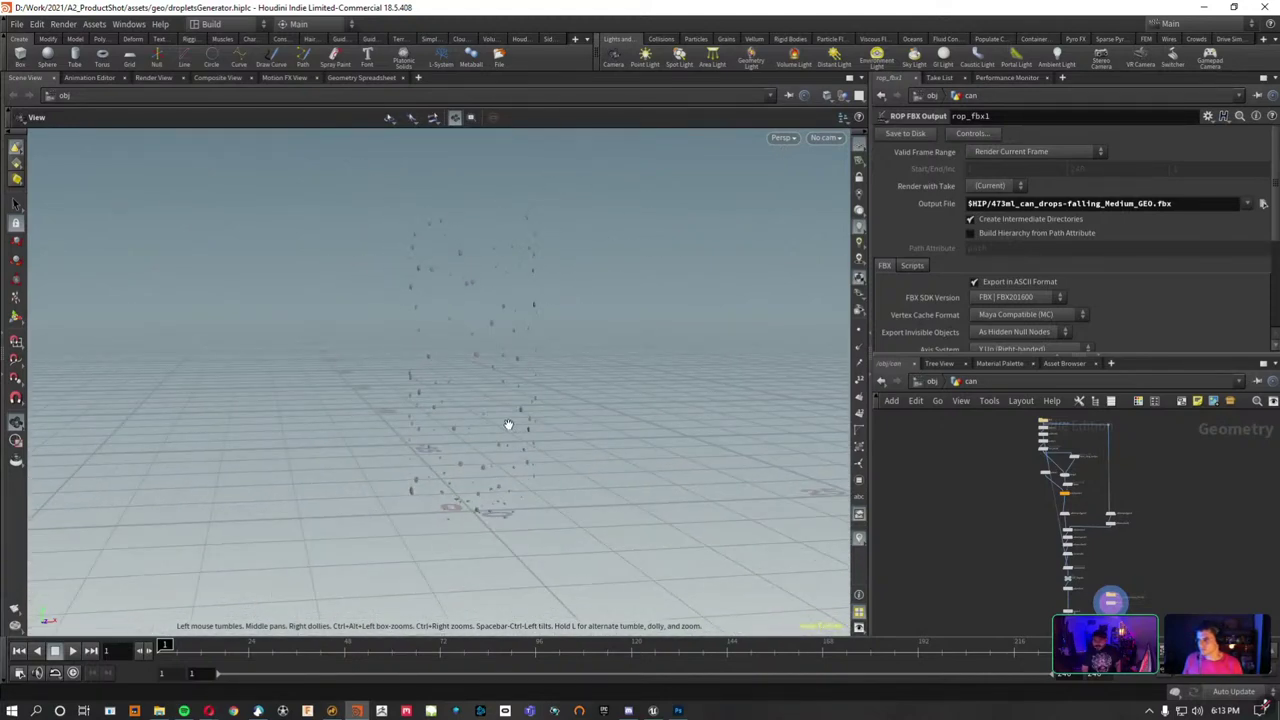
drag(509, 423, 363, 382)
mouse_move(363, 382)
right_down()
mouse_move(470, 330)
mouse_move(534, 374)
mouse_move(416, 441)
mouse_move(419, 295)
right_up()
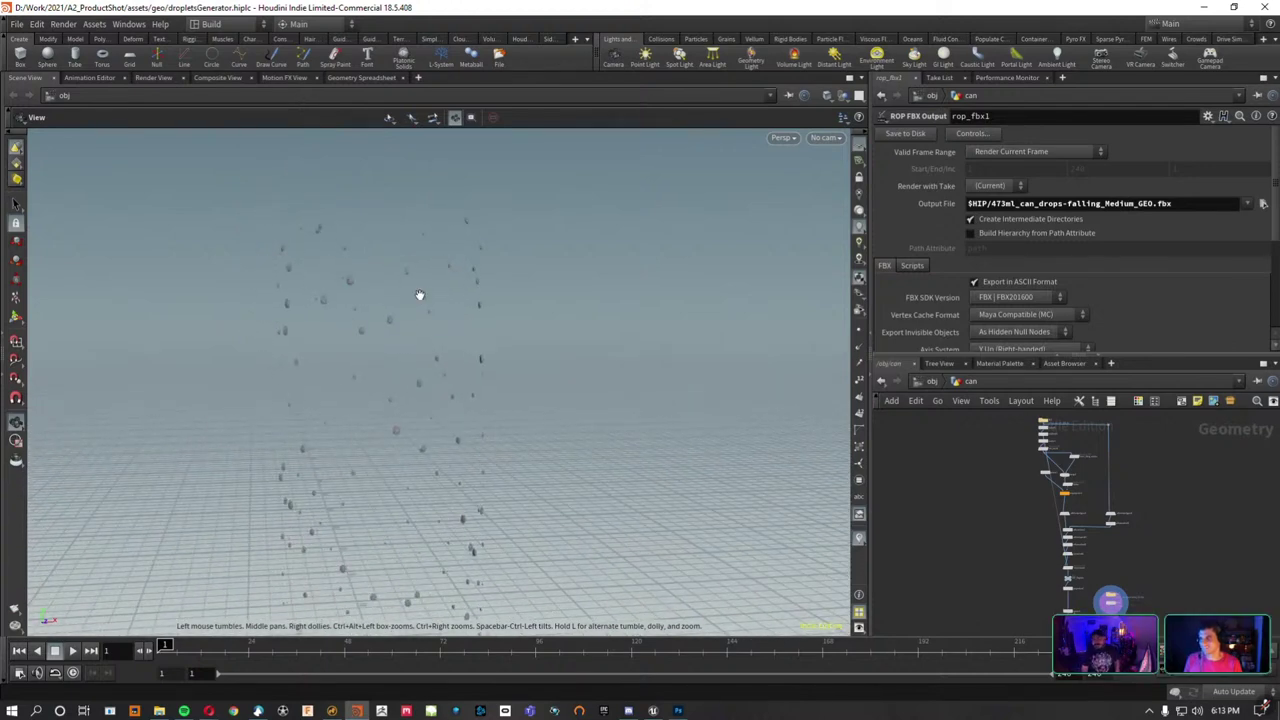
mouse_move(258, 710)
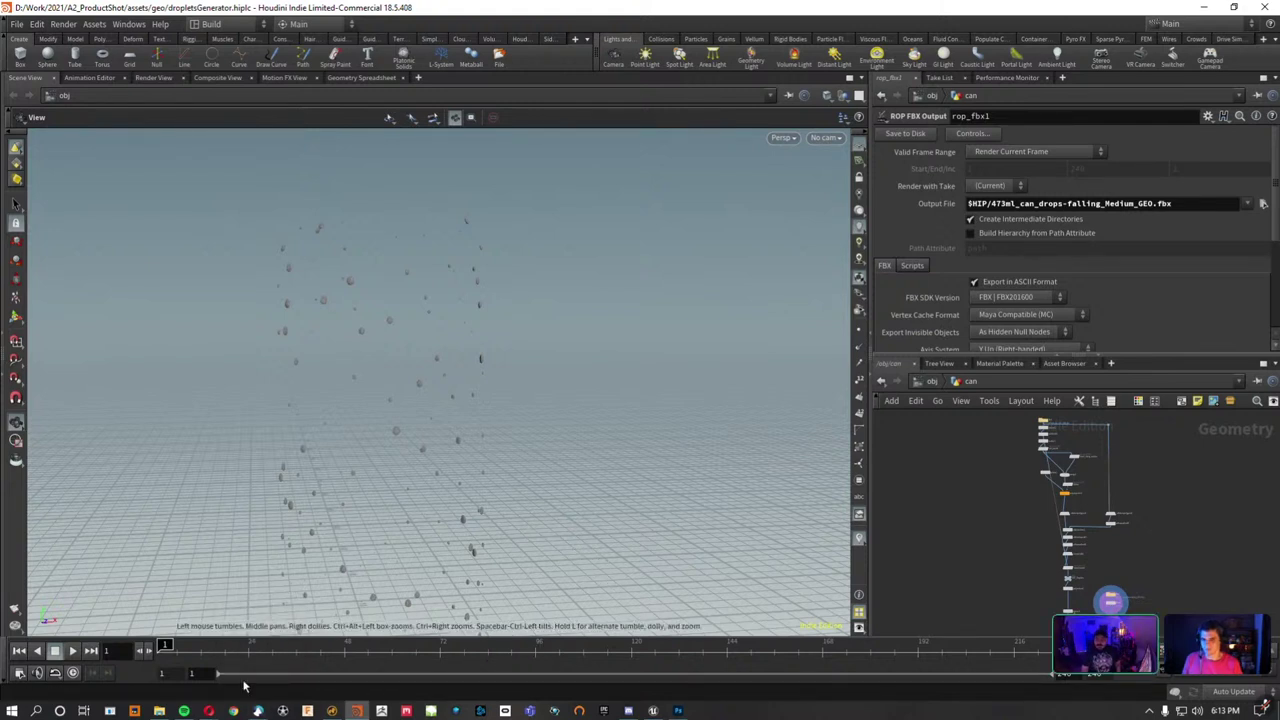
mouse_move(208, 712)
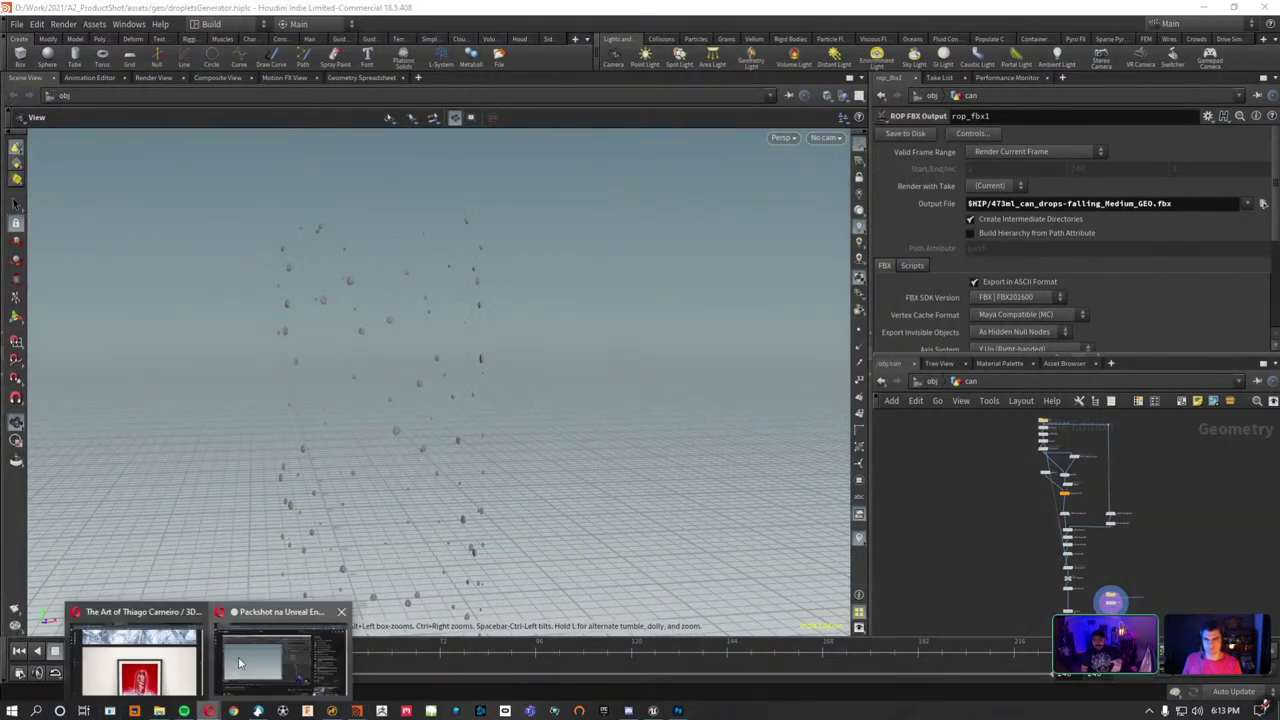
Mute the Procedural Modeling Of Water Droplets tutorial, cue it to 8:37, and hide the browser.
click(192, 645)
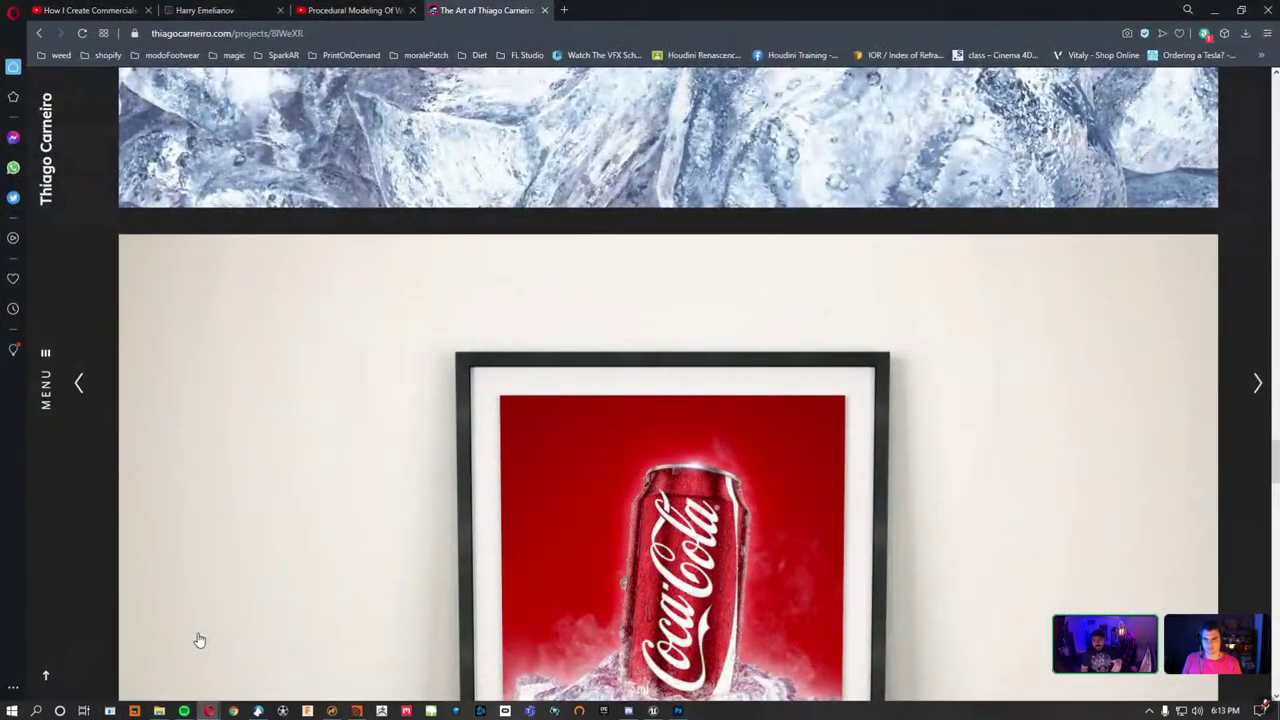
click(323, 9)
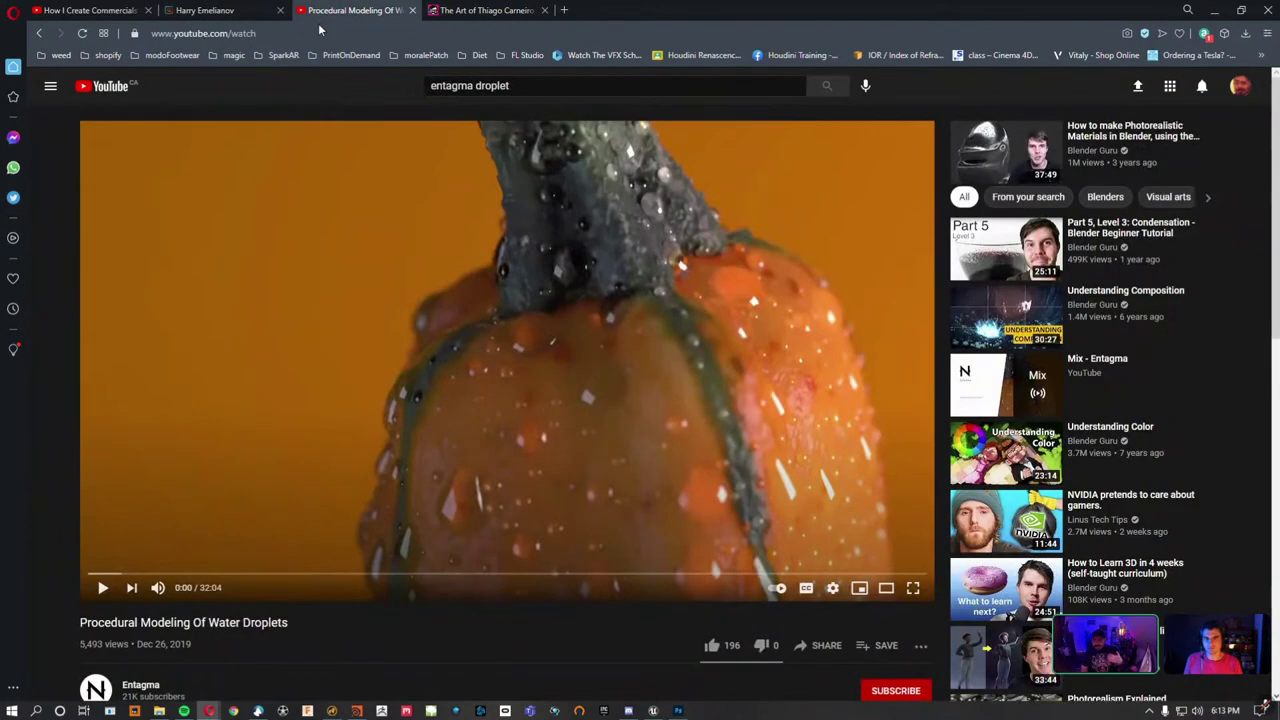
scroll(217, 652, down, 2)
scroll(218, 635, up, 1)
scroll(150, 605, up, 1)
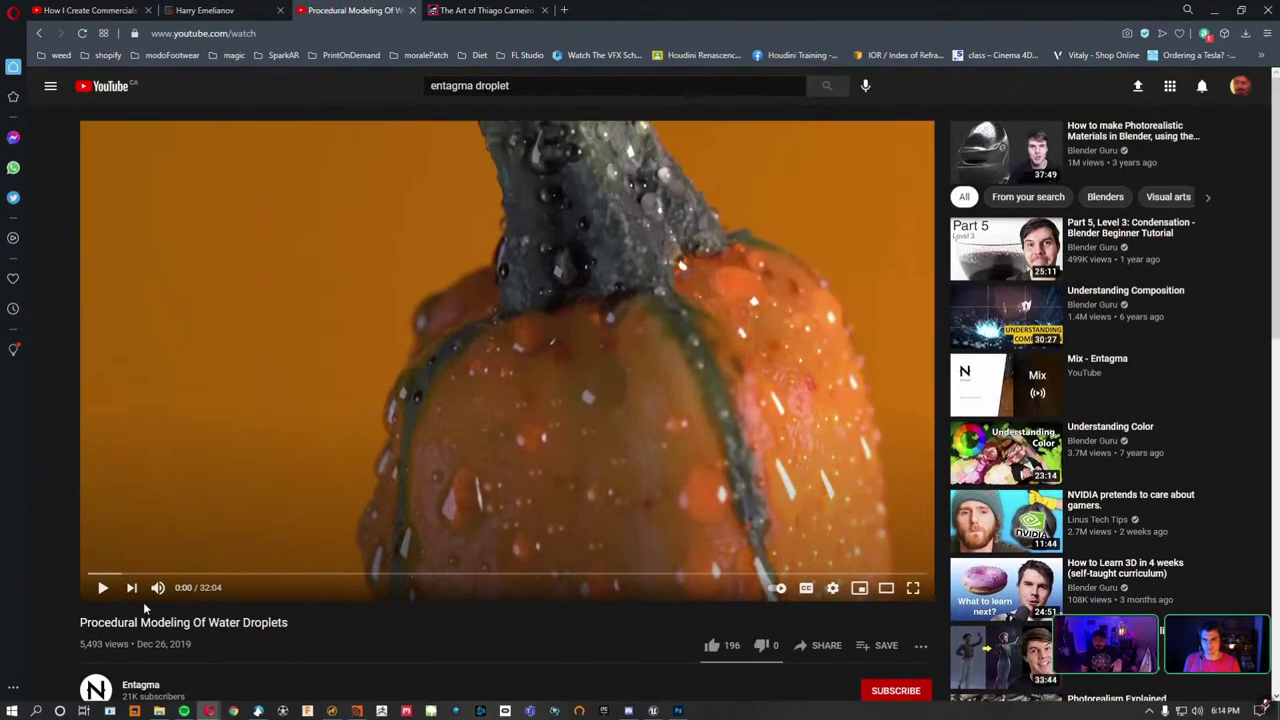
click(157, 588)
click(146, 497)
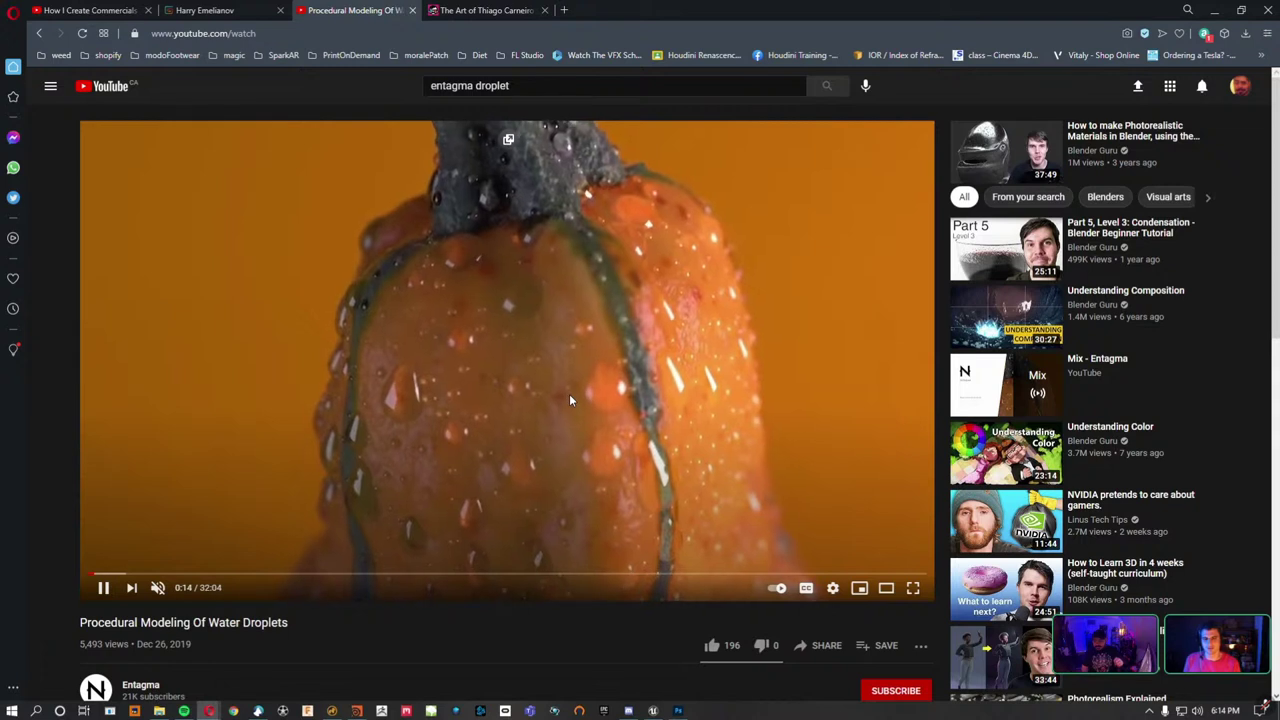
click(565, 411)
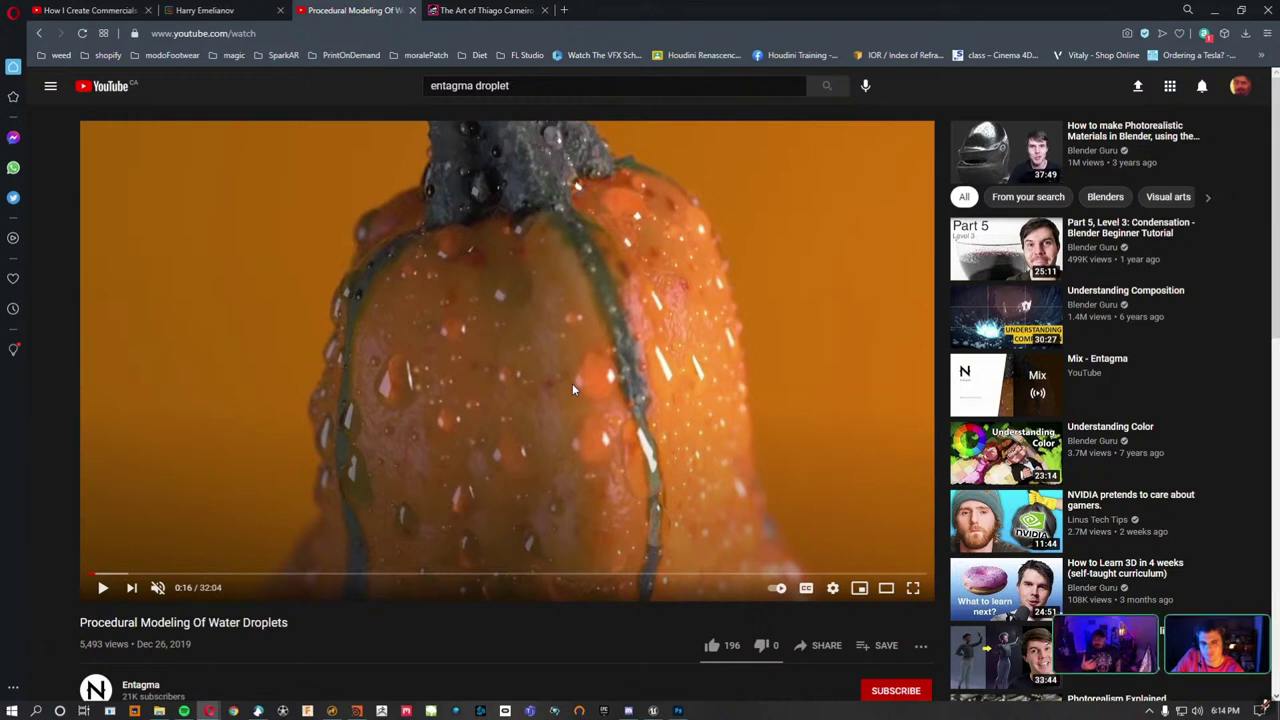
click(313, 577)
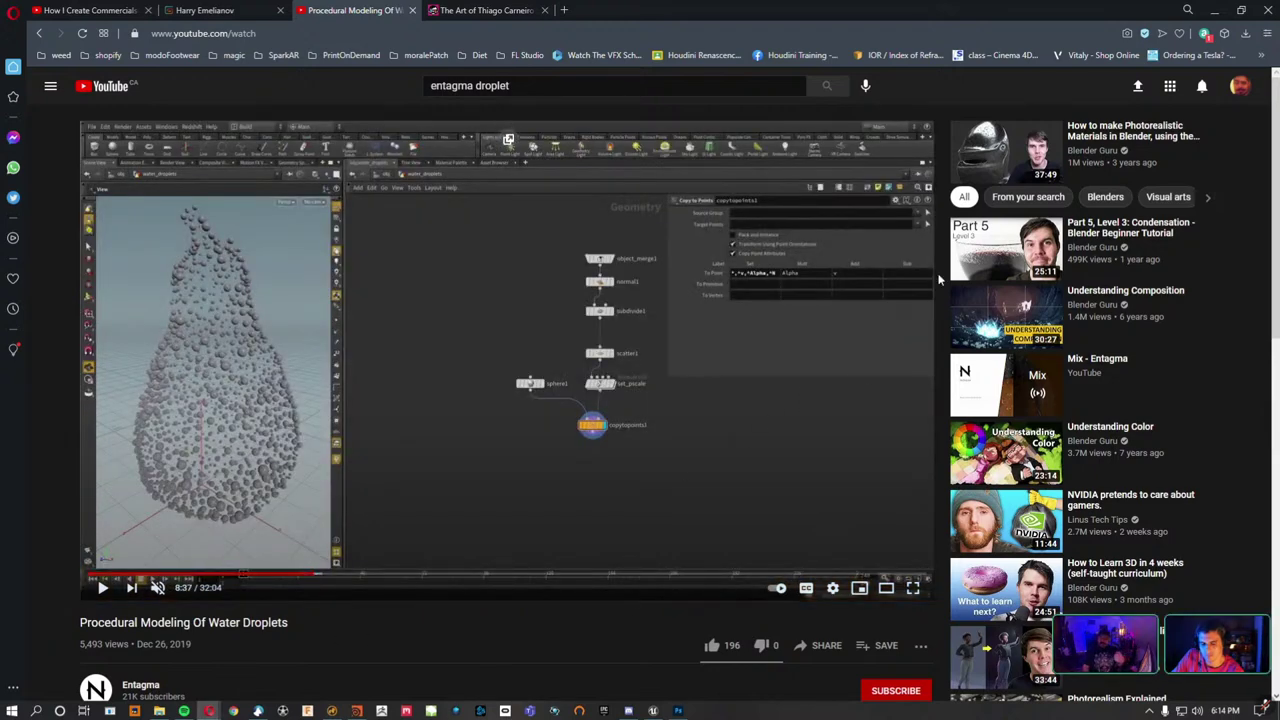
click(1213, 9)
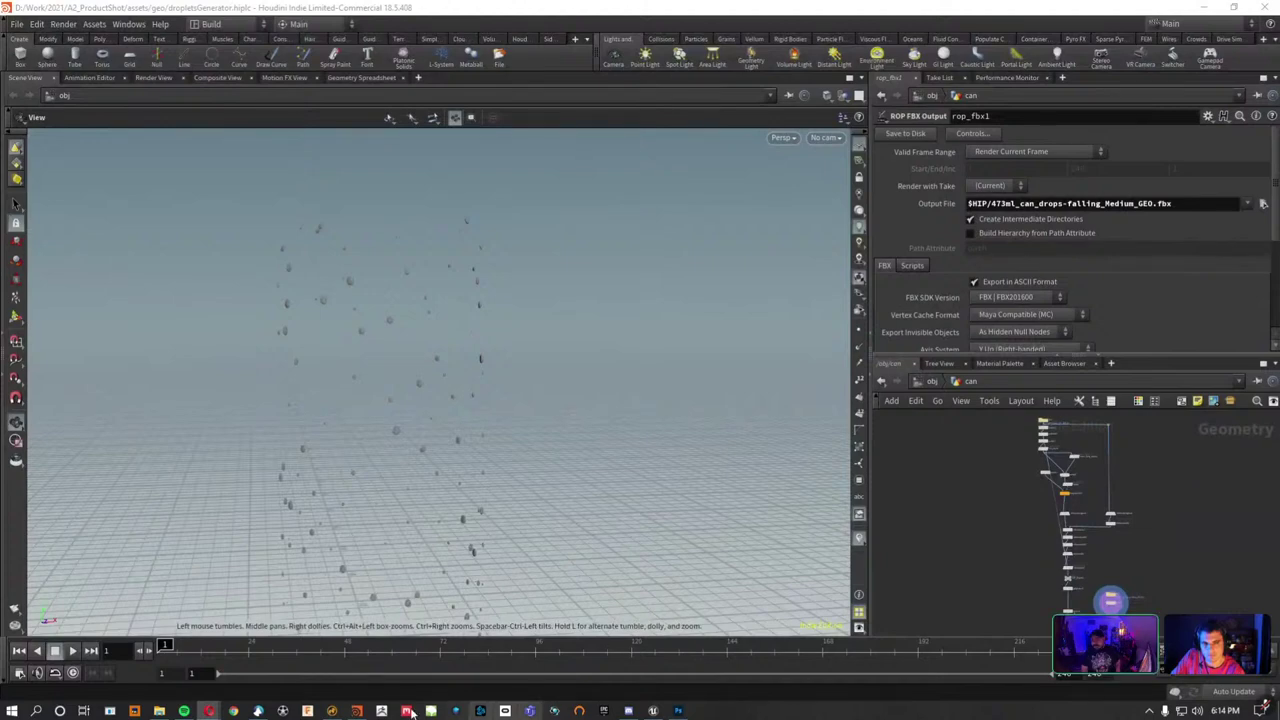
Switch to Modo to show the Can_coke_v031.lxo can model with droplet trails.
click(333, 711)
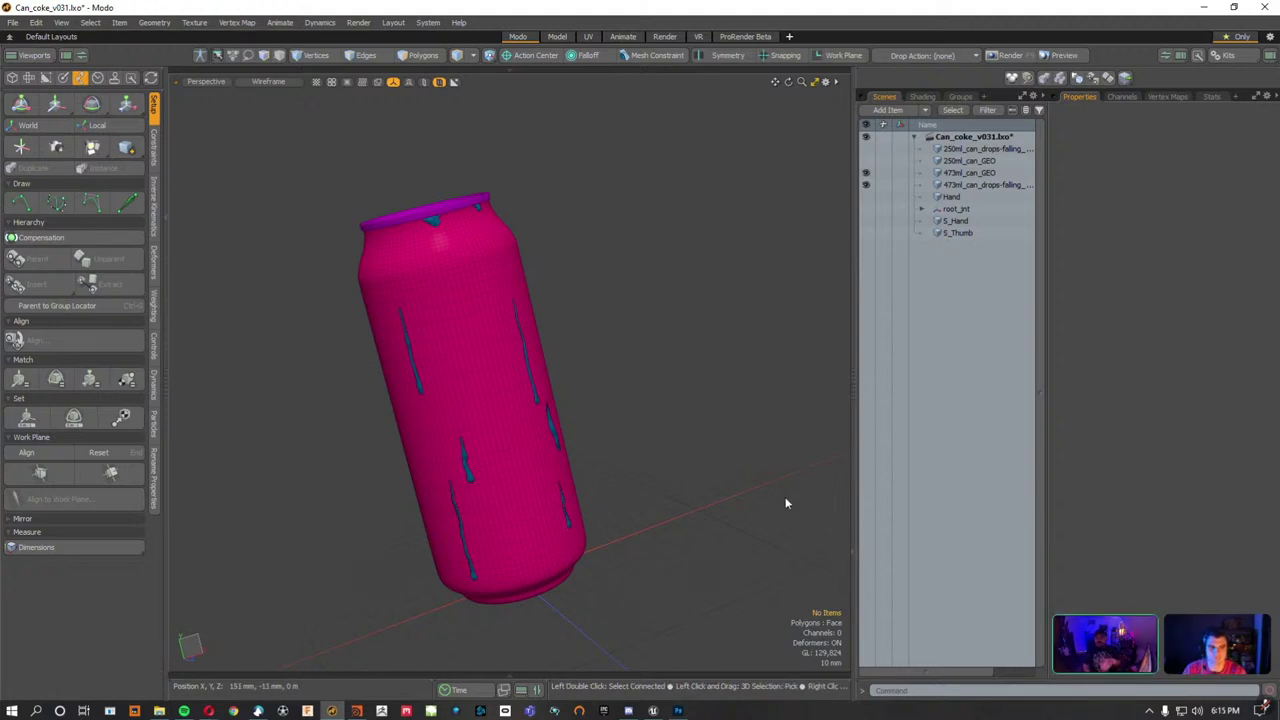
Hide the social-icon layers on the Monster label and show the slogan layers.
click(677, 711)
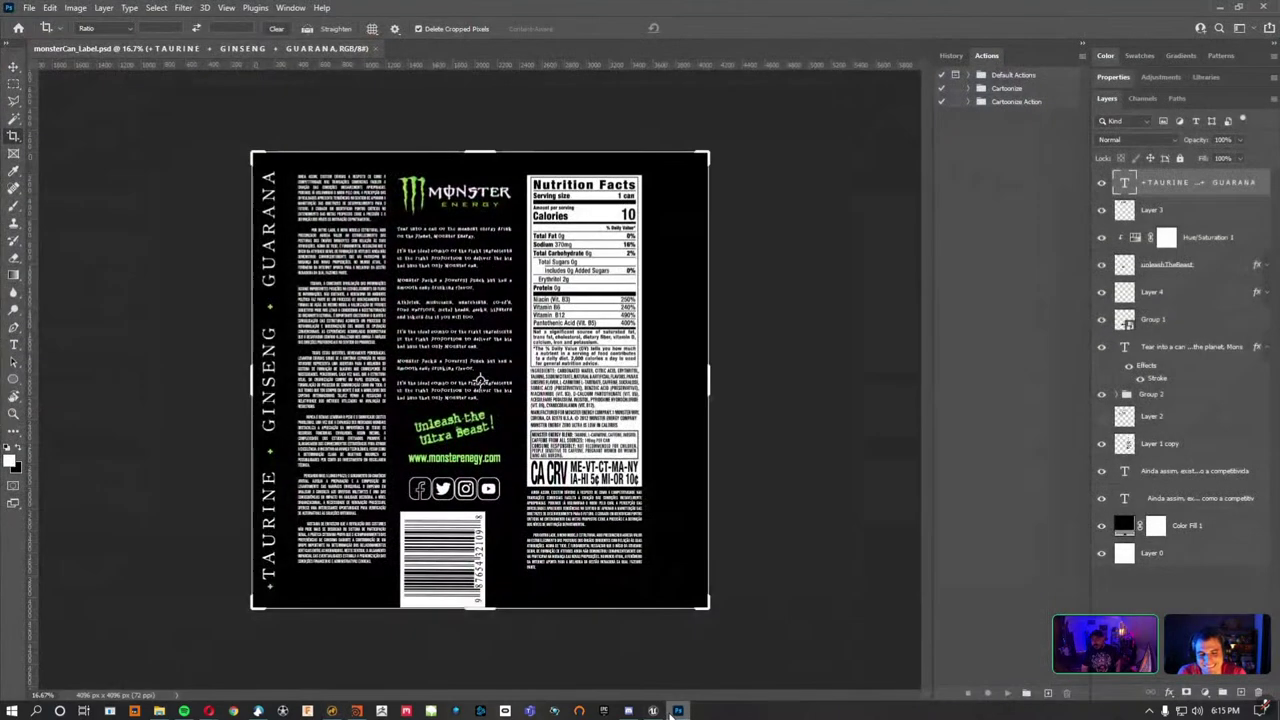
mouse_move(1102, 182)
mouse_down()
mouse_move(1101, 500)
mouse_move(1102, 182)
mouse_up()
click(1101, 346)
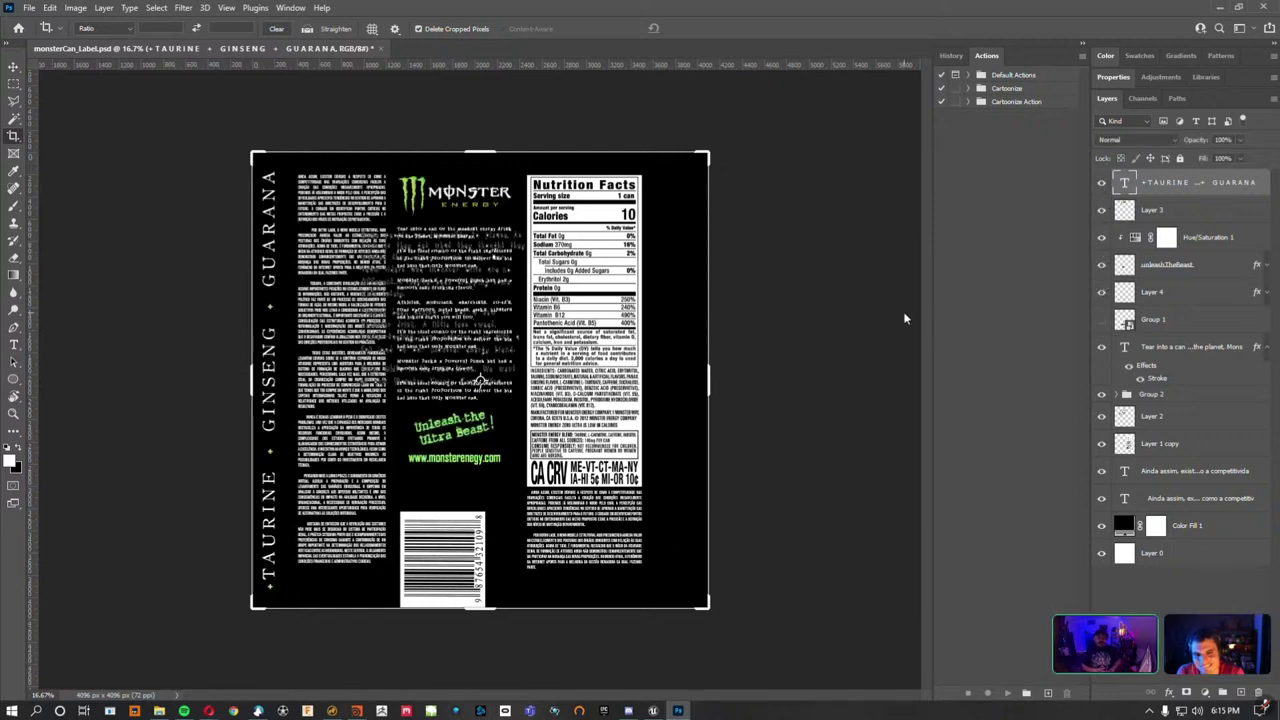
Zoom the label to 66.7% and frame the top-left body text and logo.
key(ctrl+plus)
key(ctrl+plus)
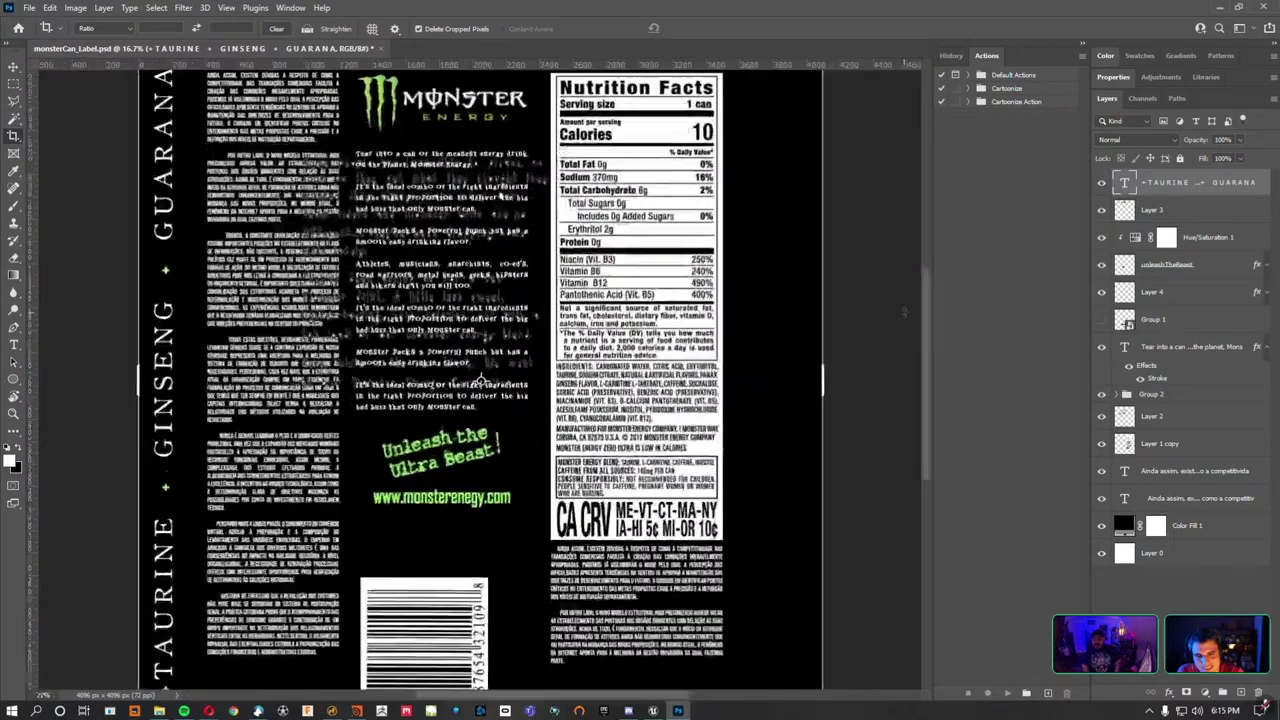
drag(314, 22, 372, 172)
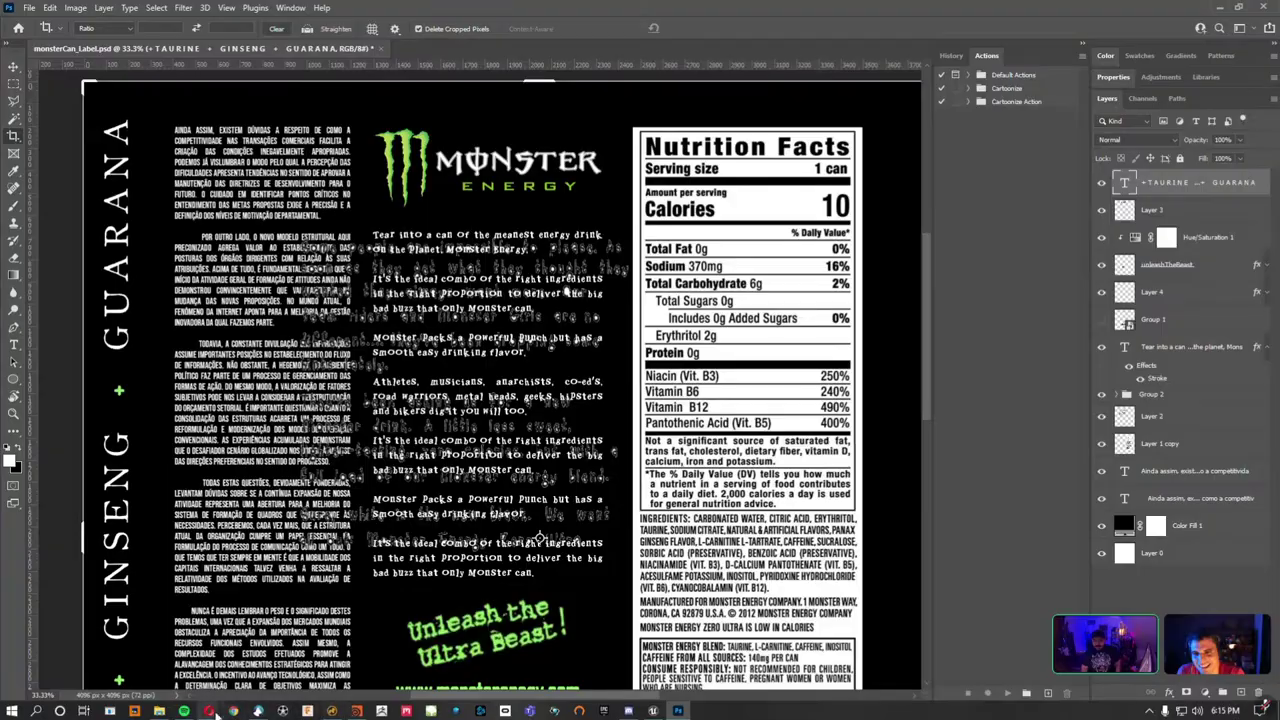
key(ctrl+plus)
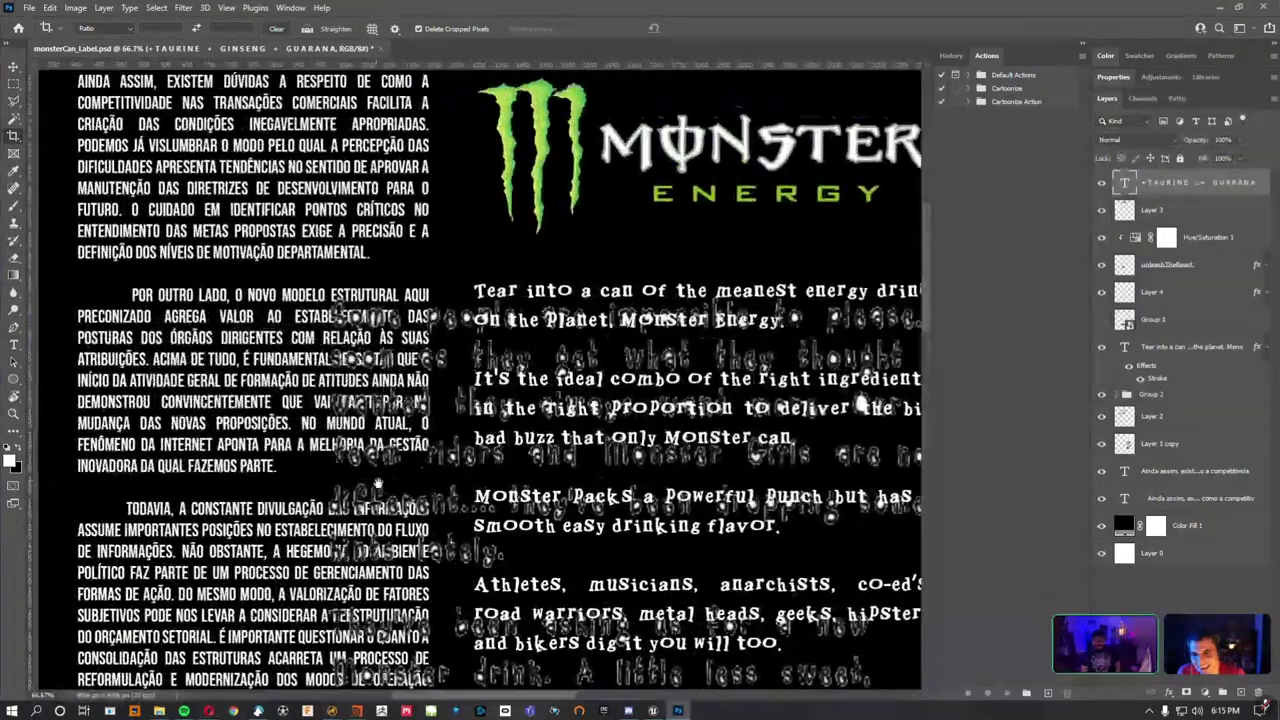
drag(370, 438, 479, 492)
scroll(480, 490, down, 2)
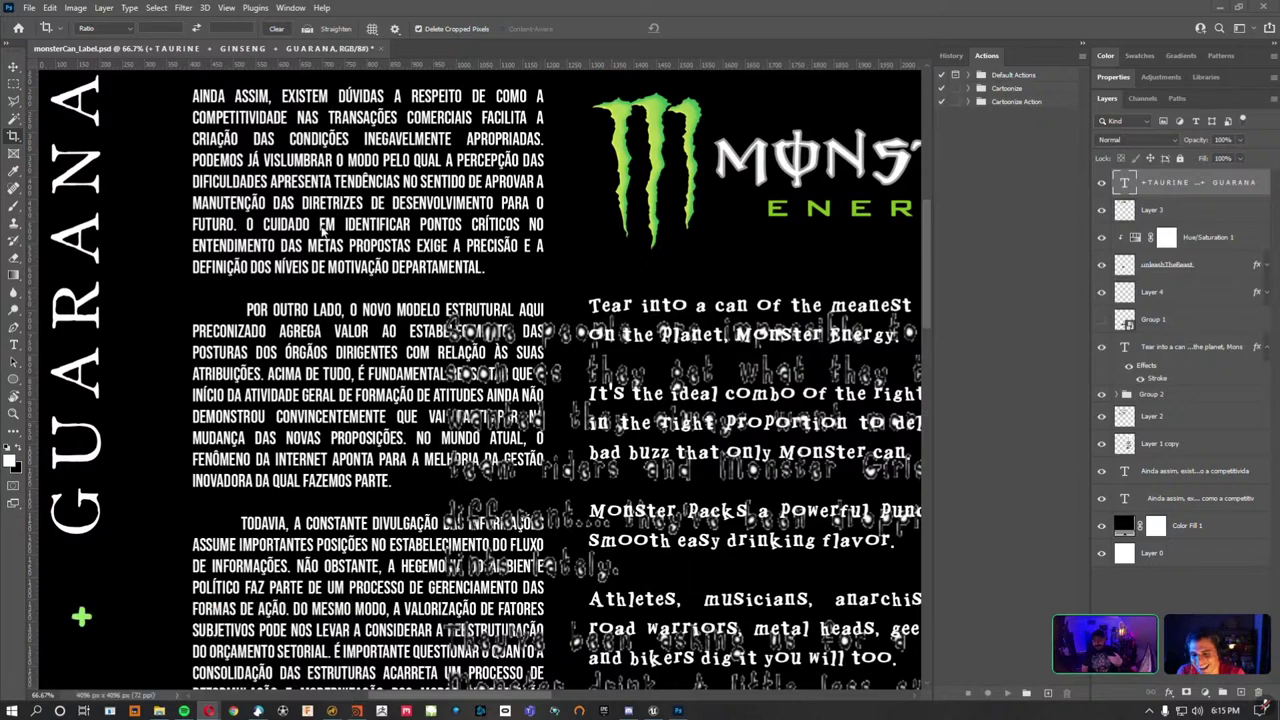
Search Google for 'gerador de lero' and open the Lero Lero filler text generator site.
mouse_move(208, 712)
click(178, 677)
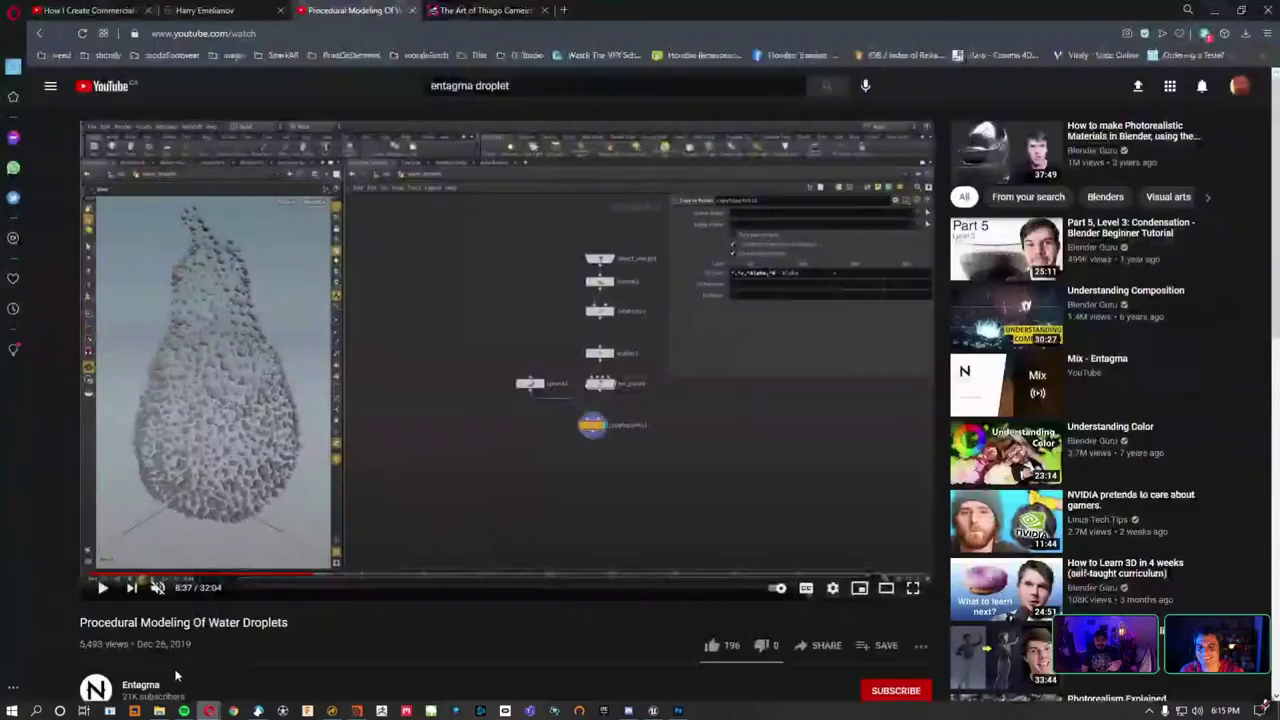
click(565, 10)
text(g)
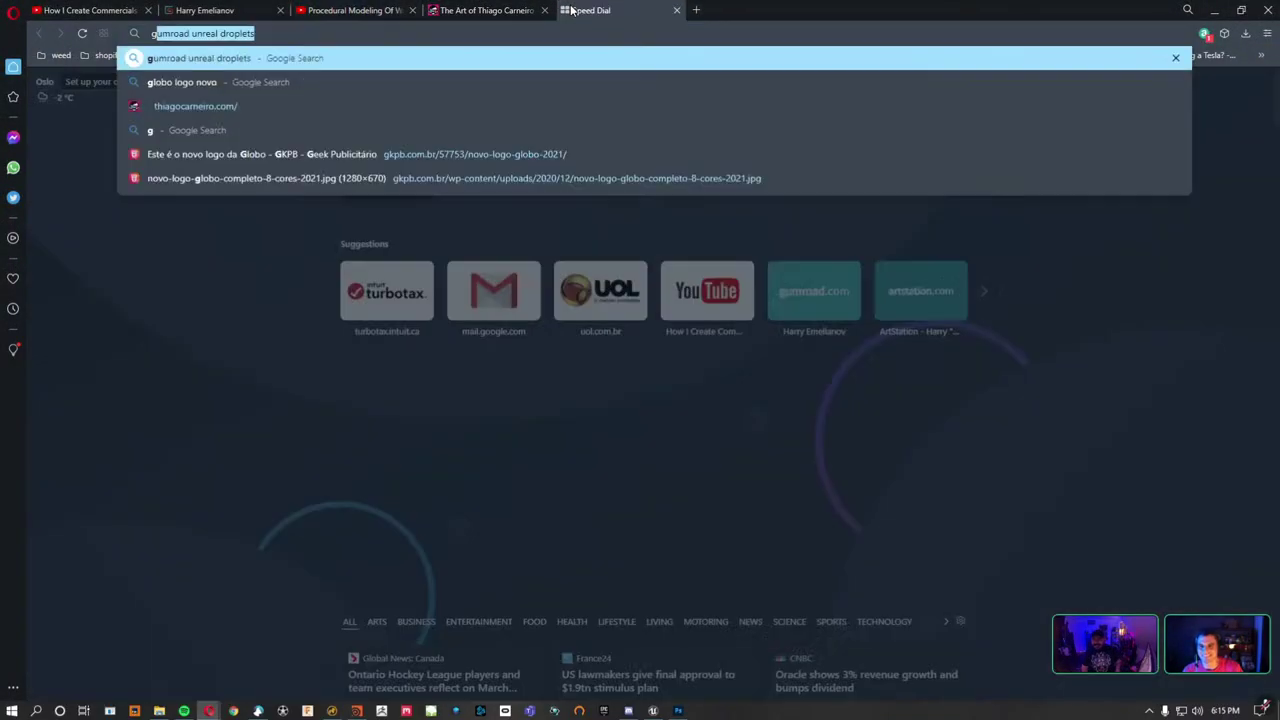
text(oogle)
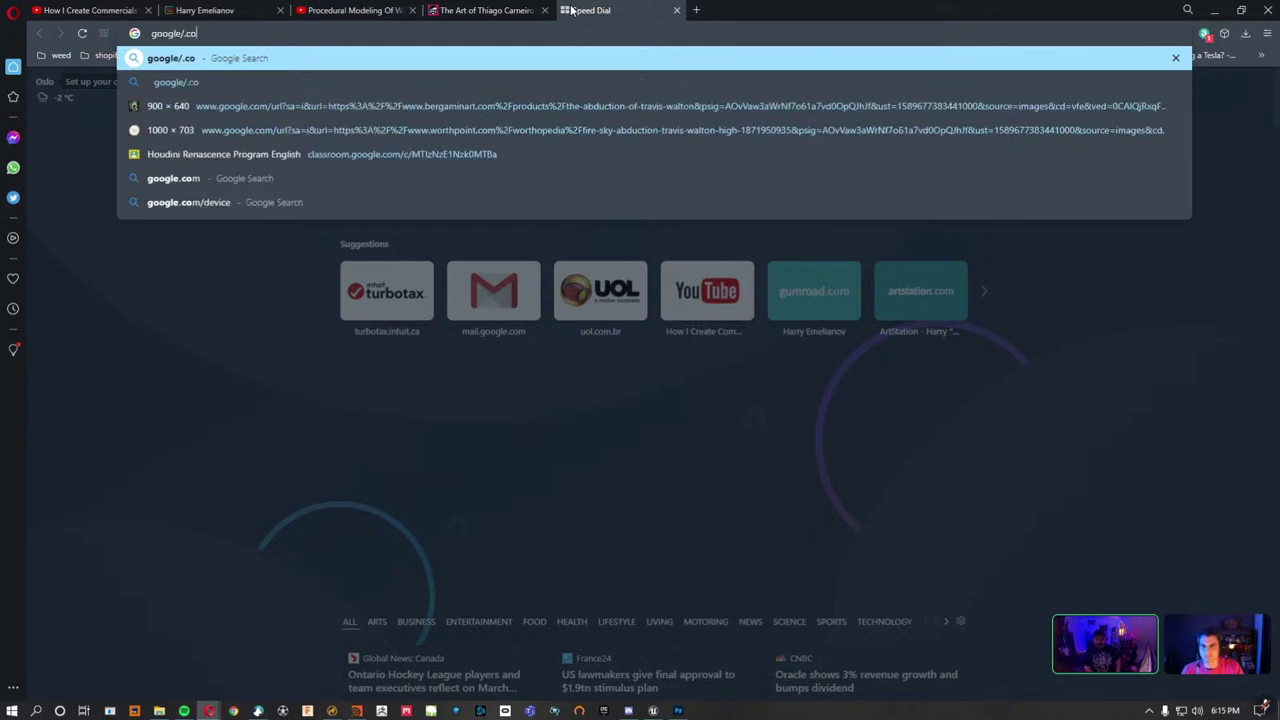
key(Return)
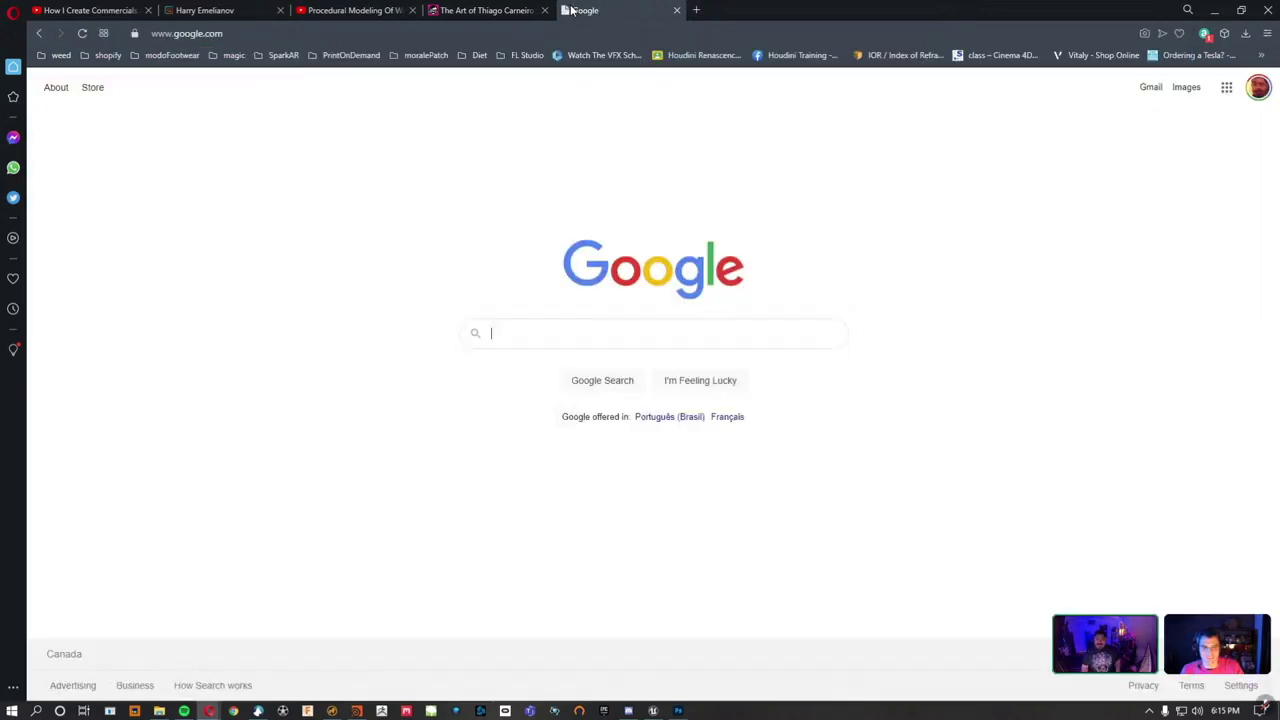
text(gerad)
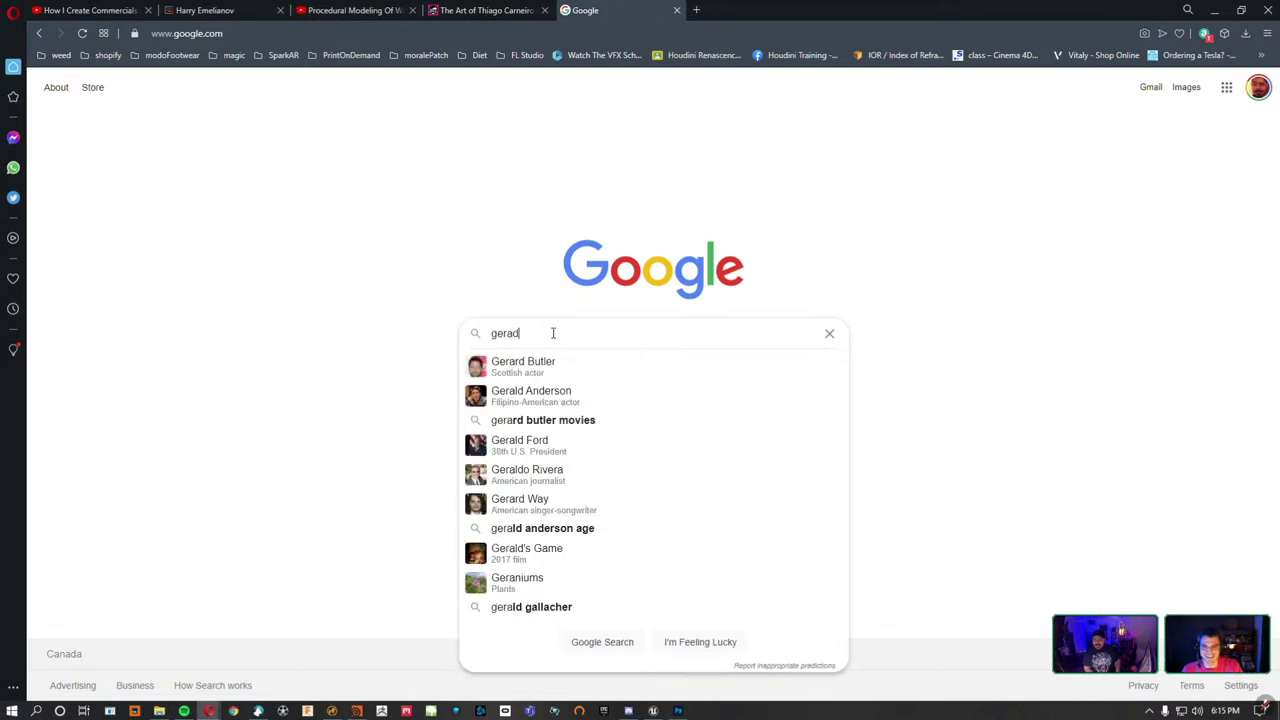
text(or de lero)
key(Return)
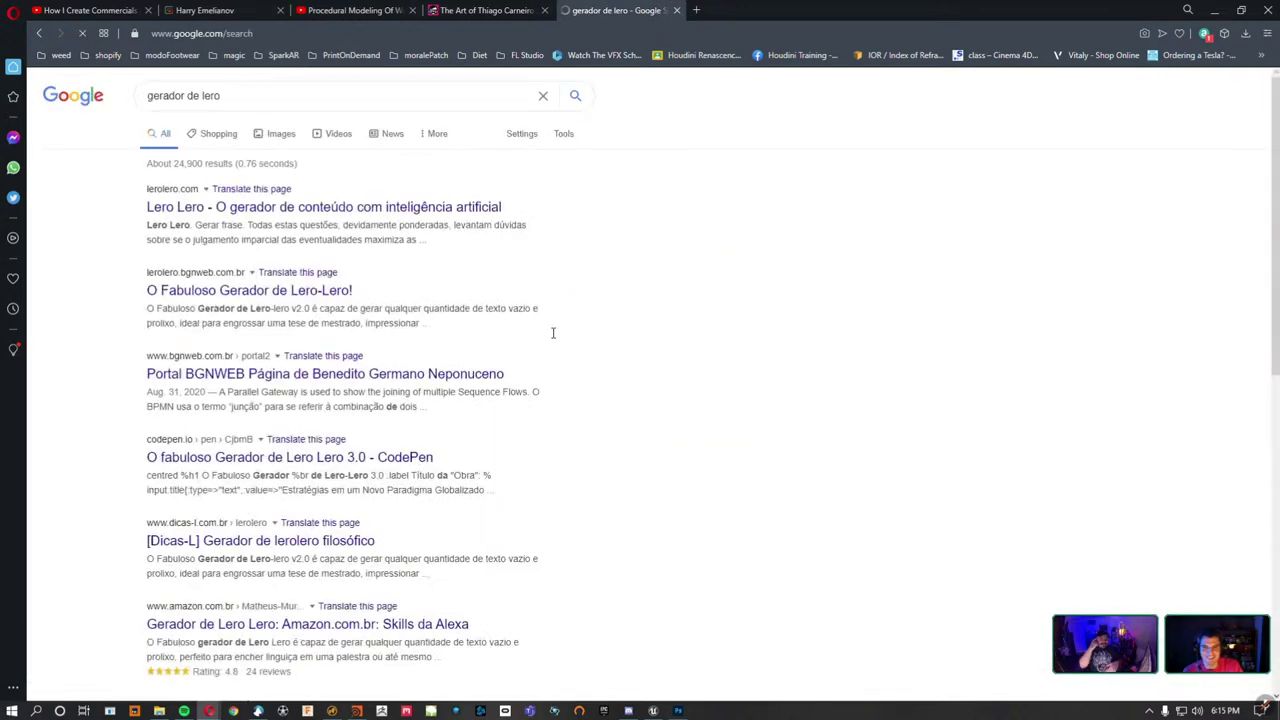
click(421, 209)
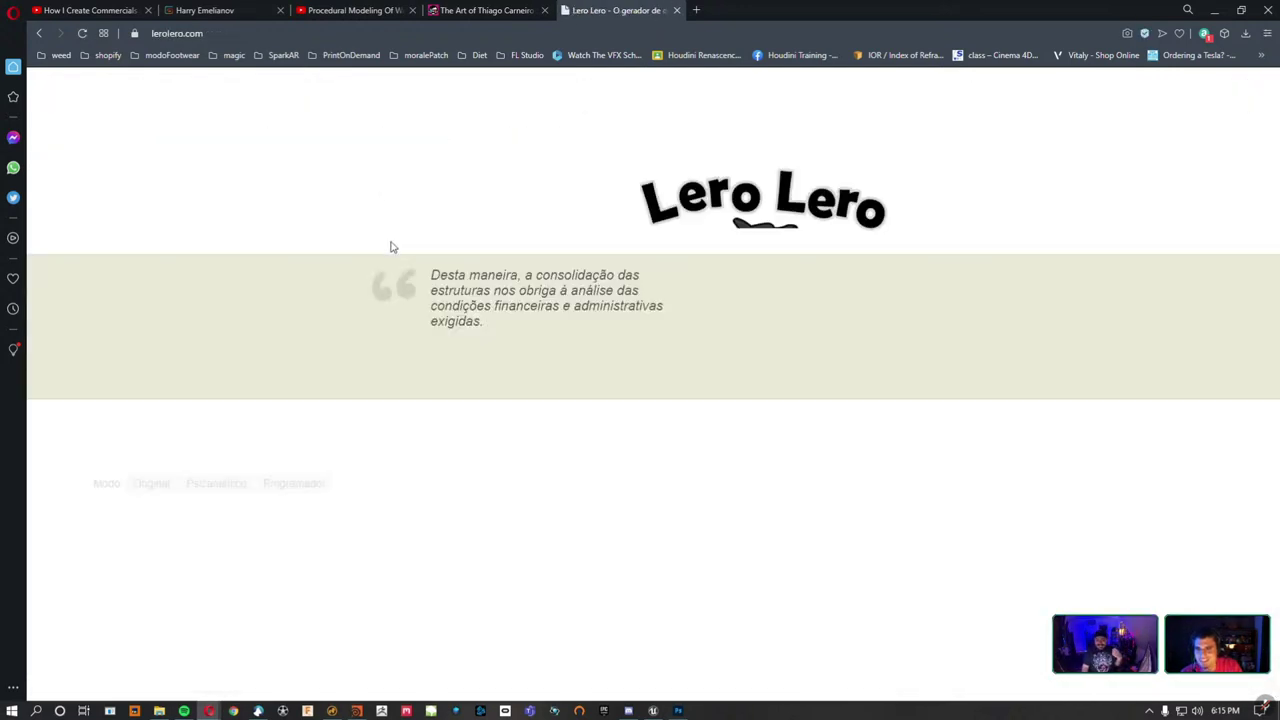
click(40, 33)
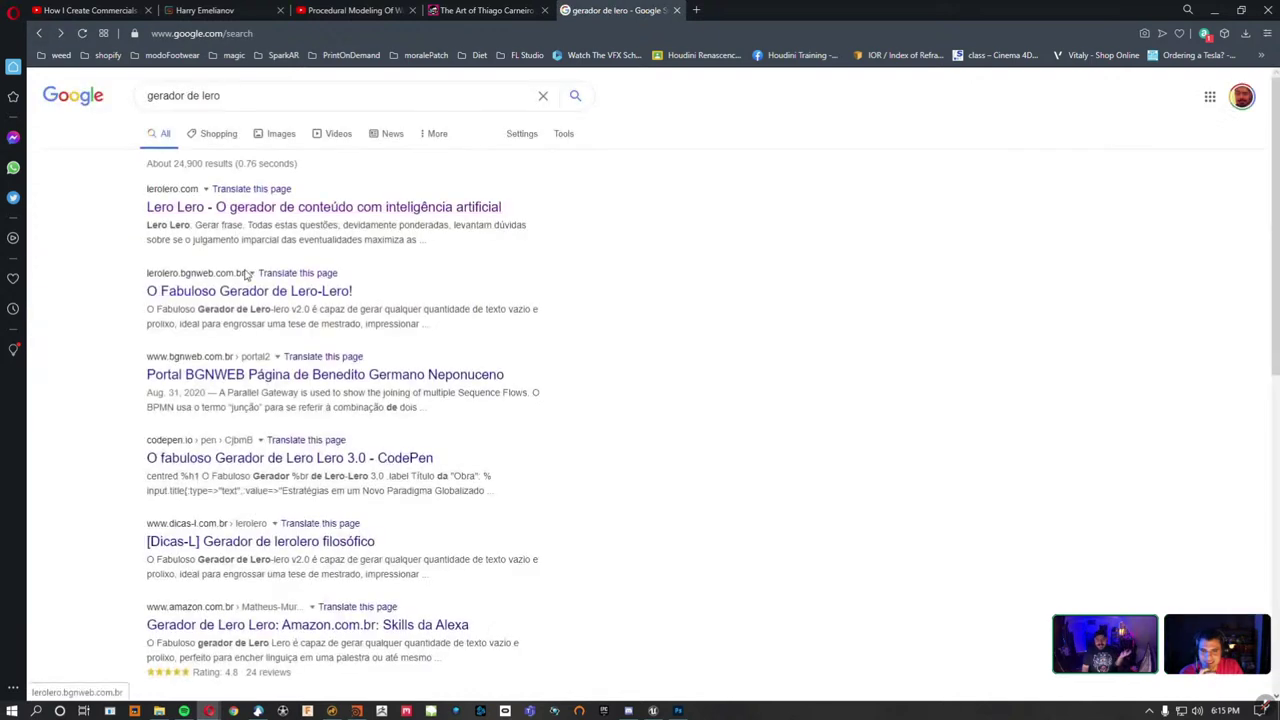
click(253, 372)
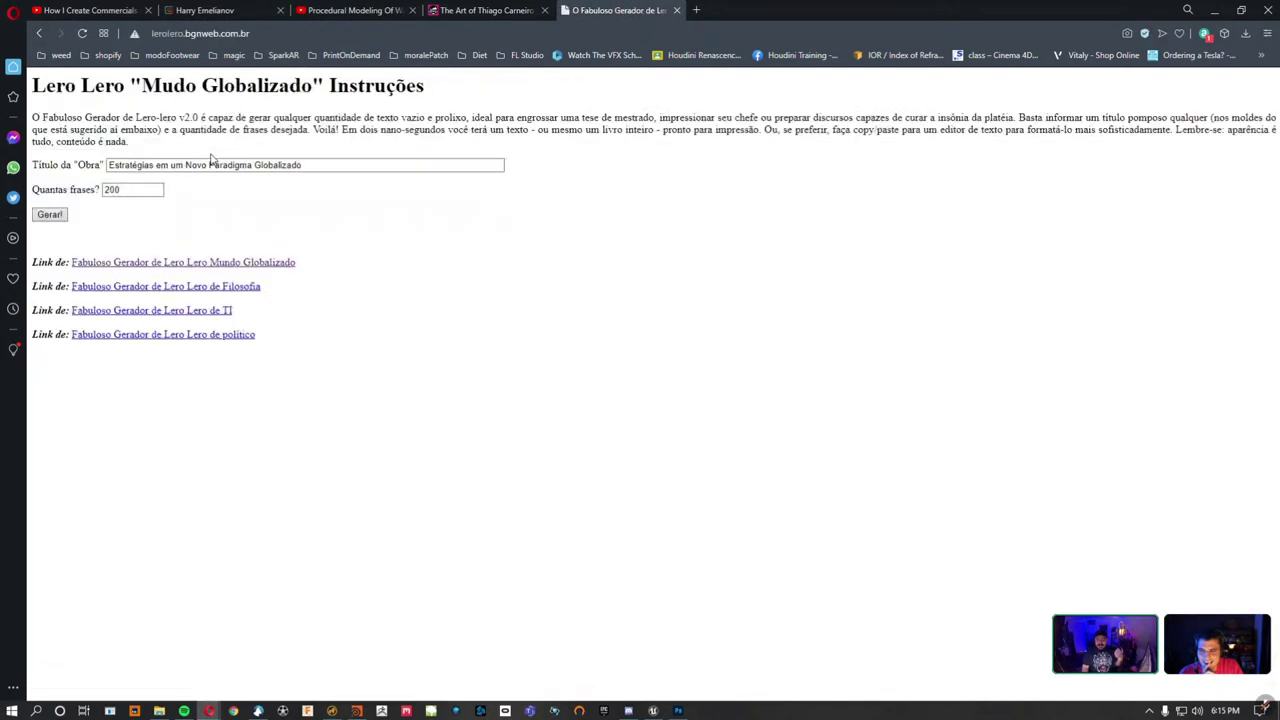
Generate the 'Estratégias em um Novo Paradigma Globalizado' text and copy its first three paragraphs.
drag(143, 165, 185, 158)
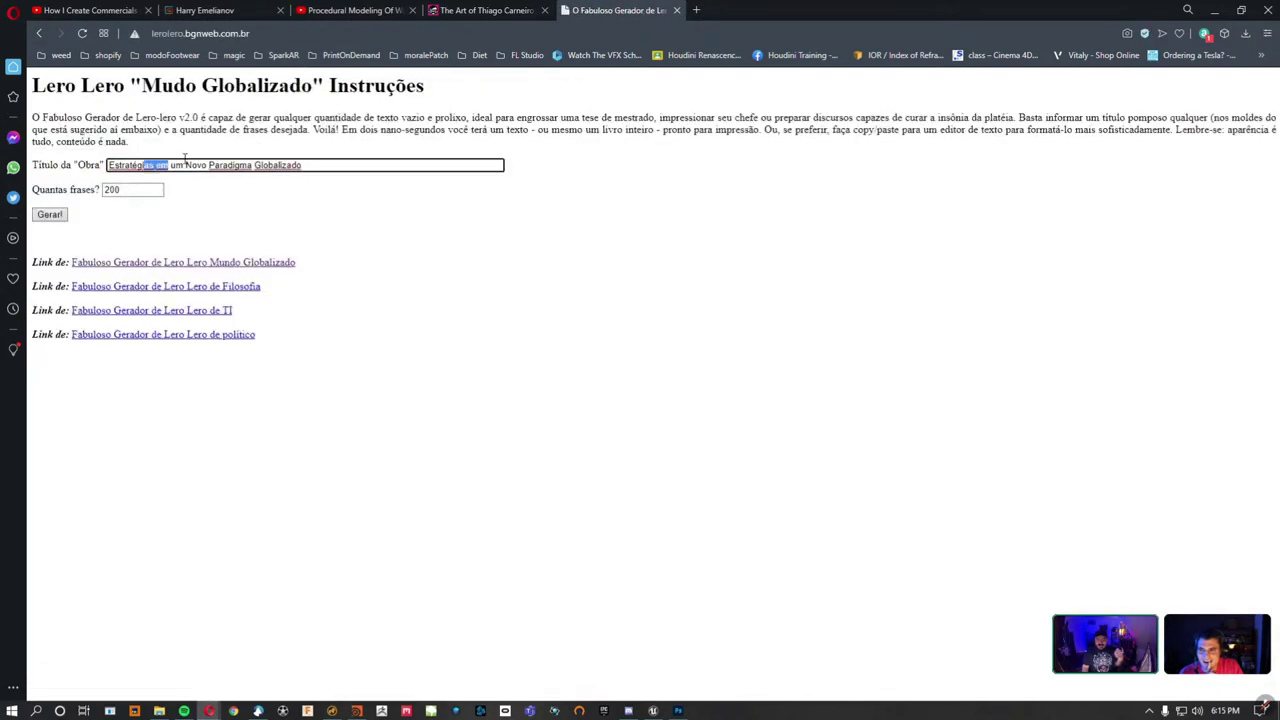
click(313, 168)
click(64, 216)
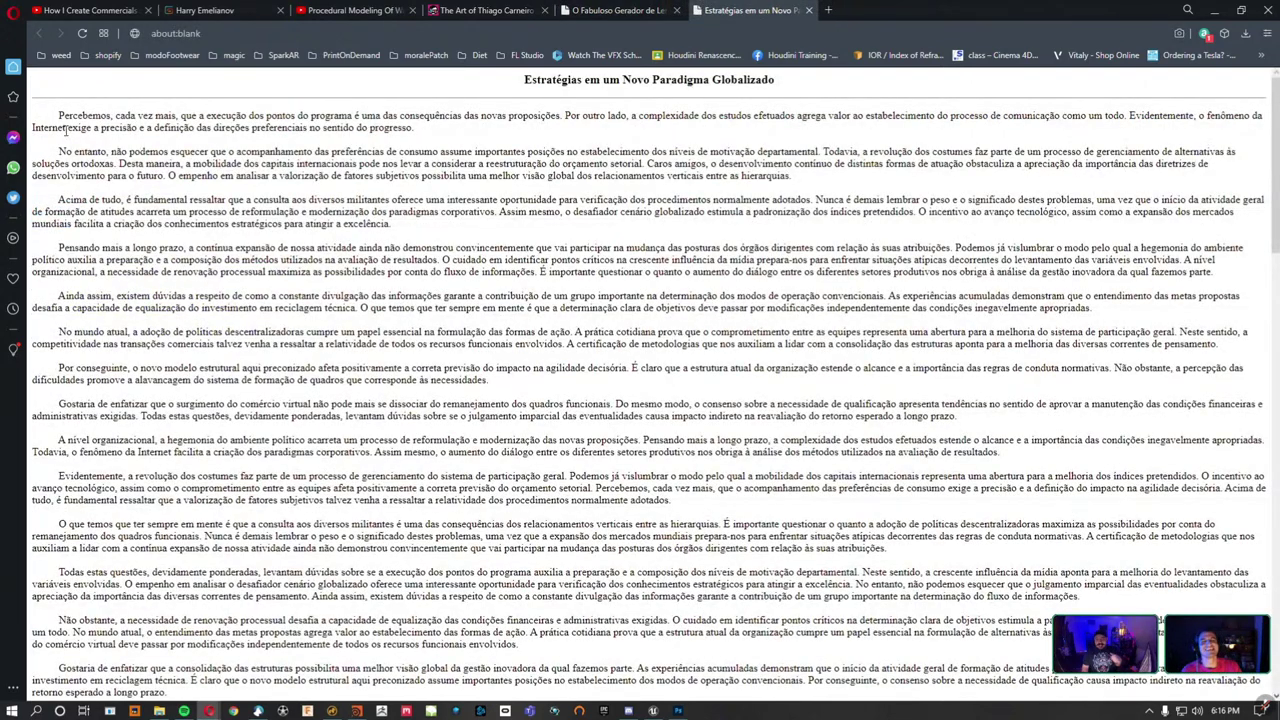
drag(58, 113, 480, 230)
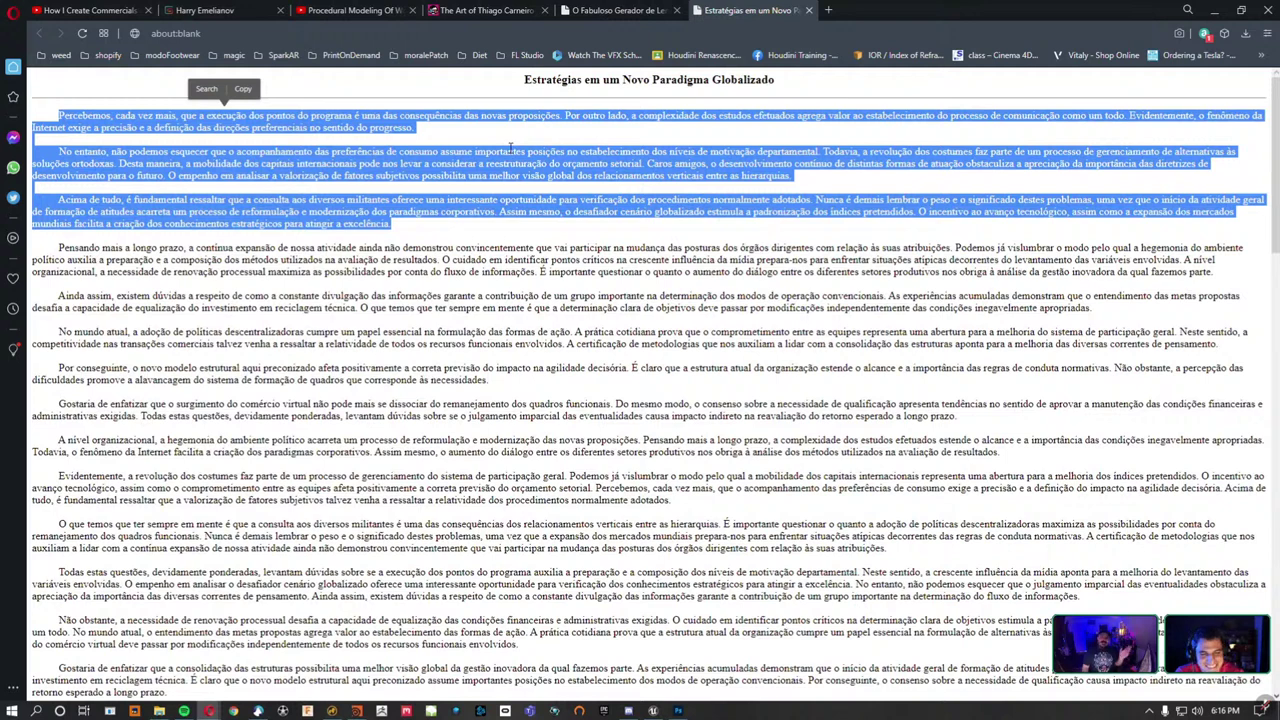
key(ctrl+c)
click(572, 217)
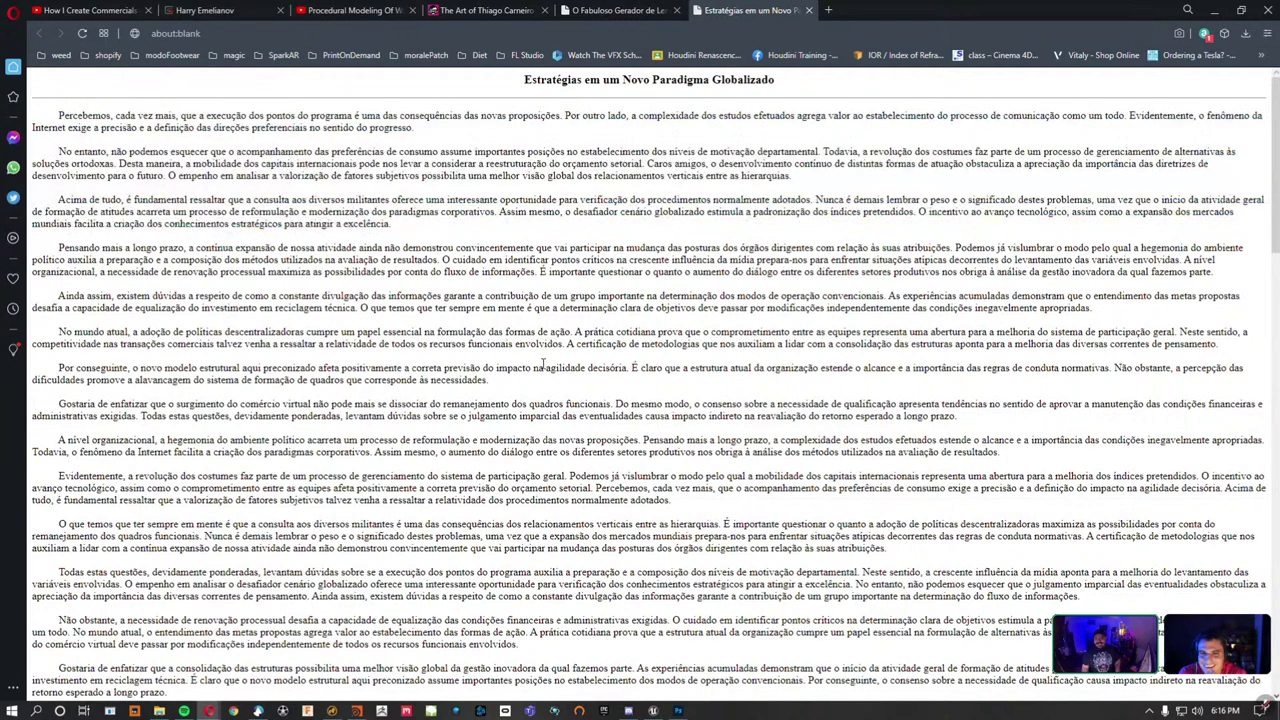
click(1214, 10)
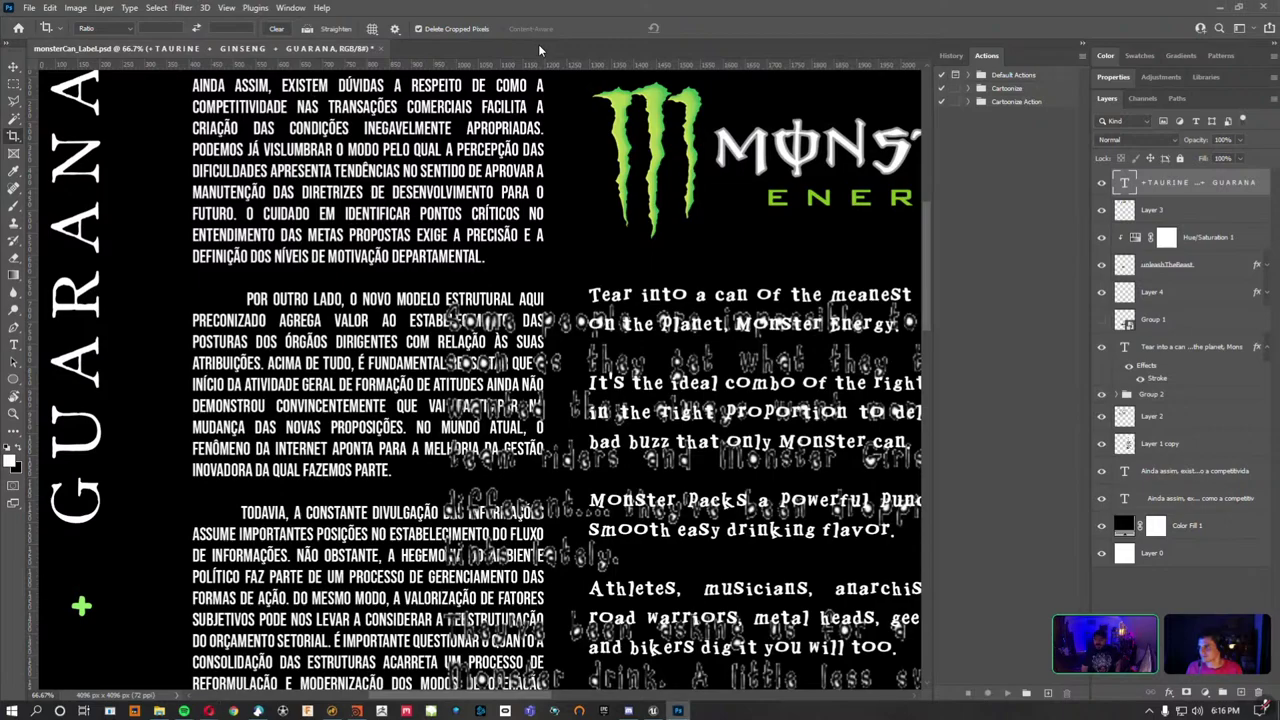
Zoom out and pan over the full Monster can label, show Layer 3, then orbit the can in Modo.
key(ctrl+minus)
key(ctrl+minus)
key(ctrl+minus)
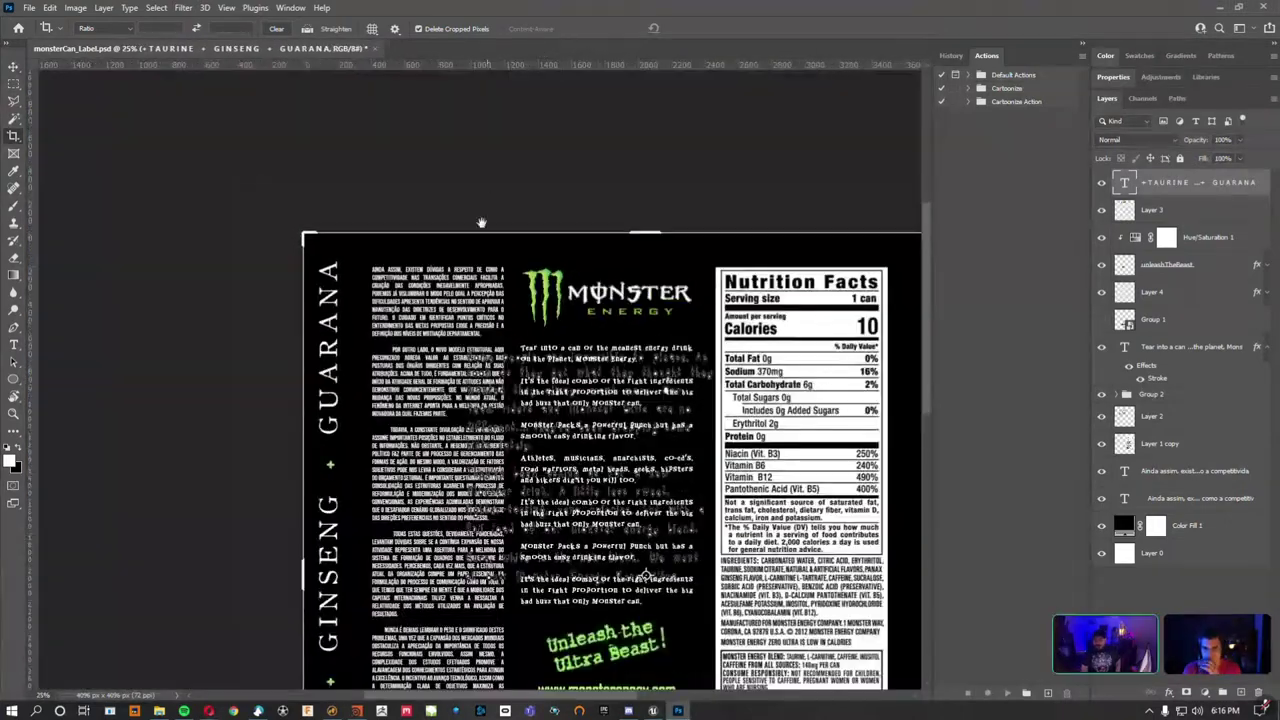
drag(589, 560, 450, 473)
key(ctrl+minus)
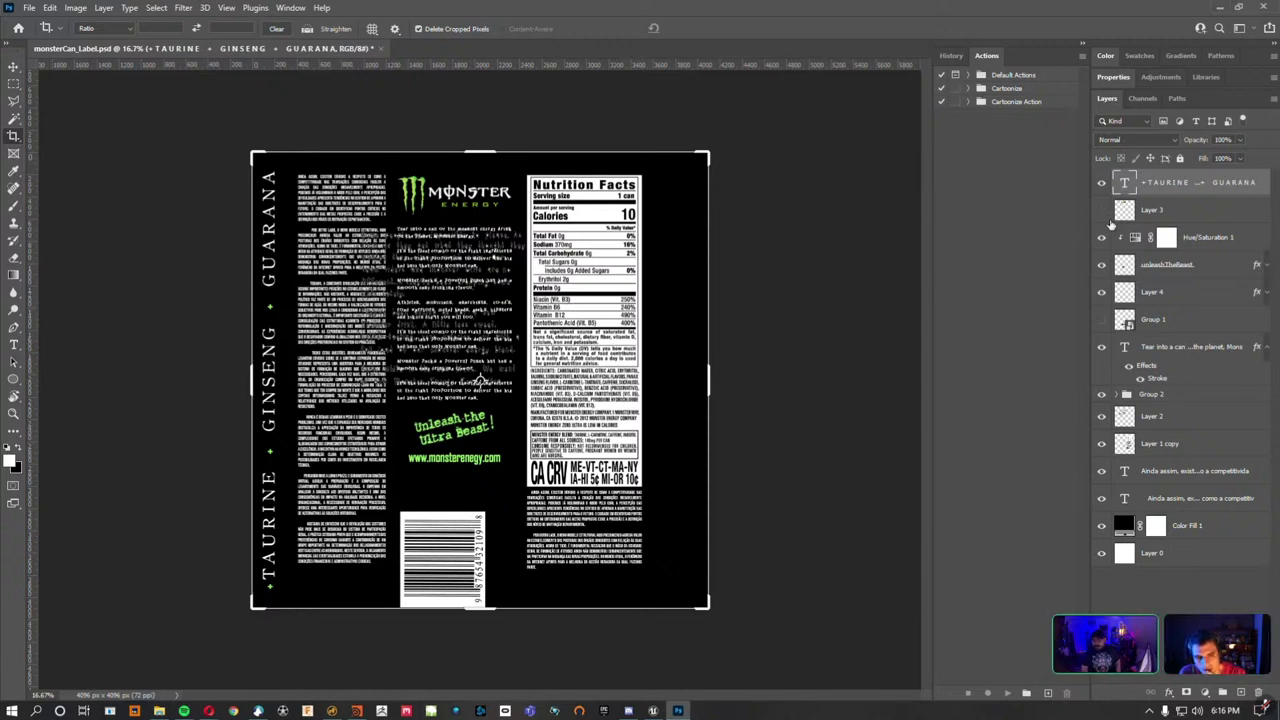
click(1101, 209)
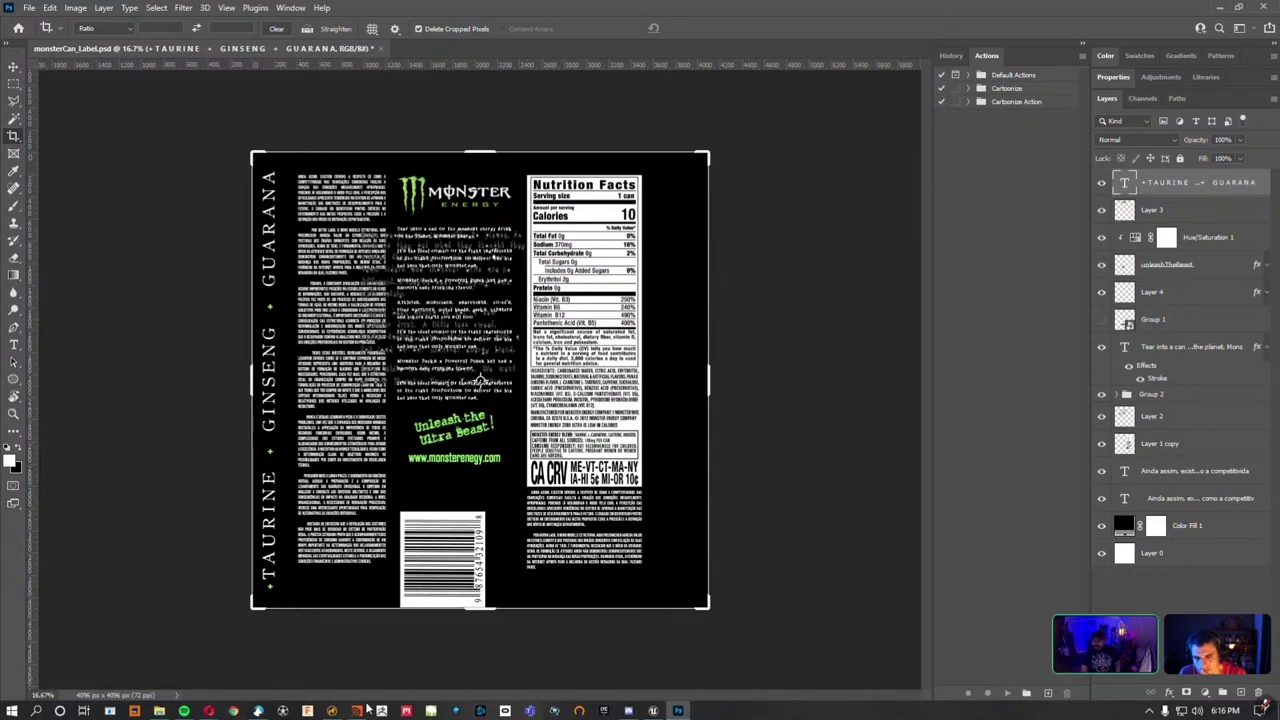
click(333, 710)
alt+drag(477, 423, 496, 315)
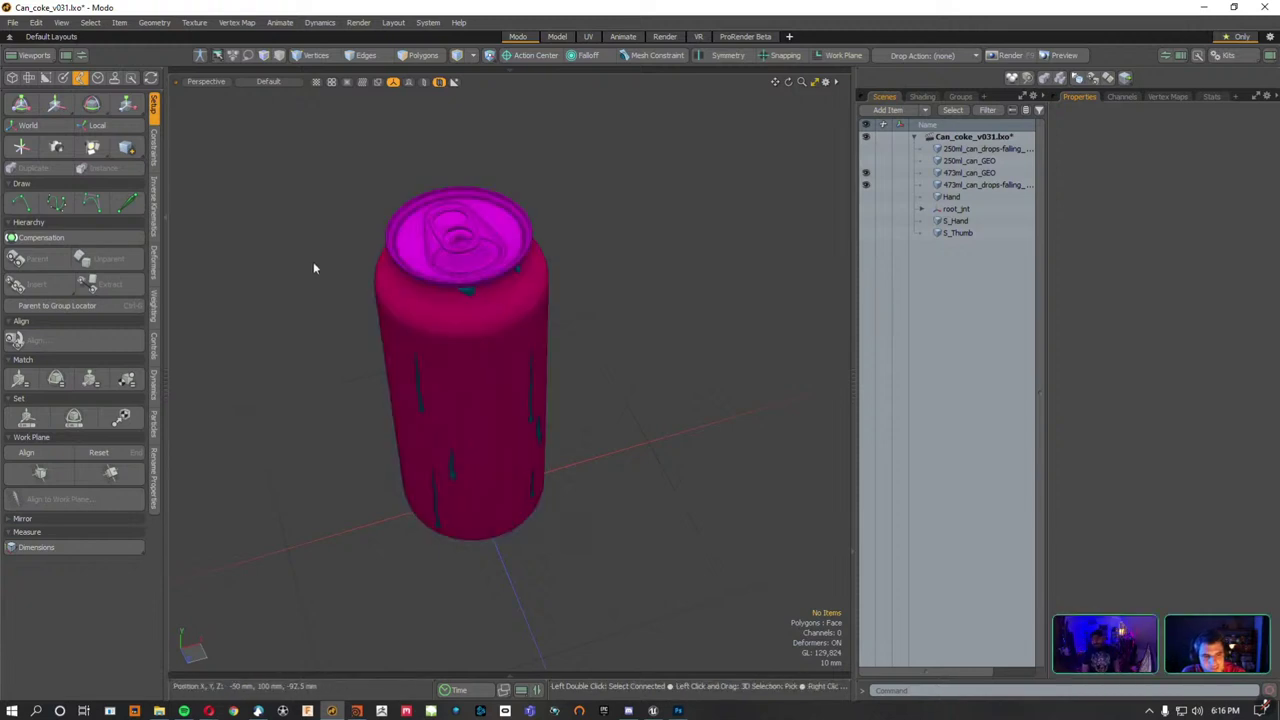
Switch Modo to a two-pane layout with a UV editor in the left pane.
alt+drag(597, 260, 150, 240)
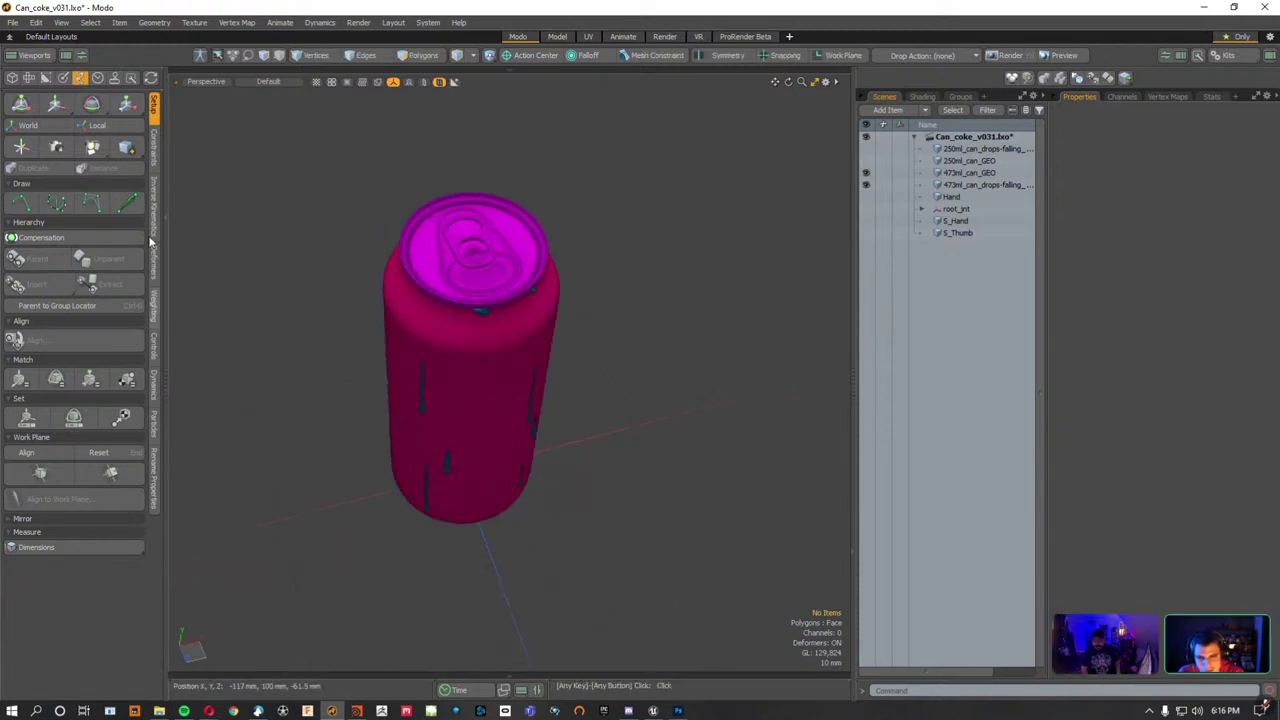
click(65, 55)
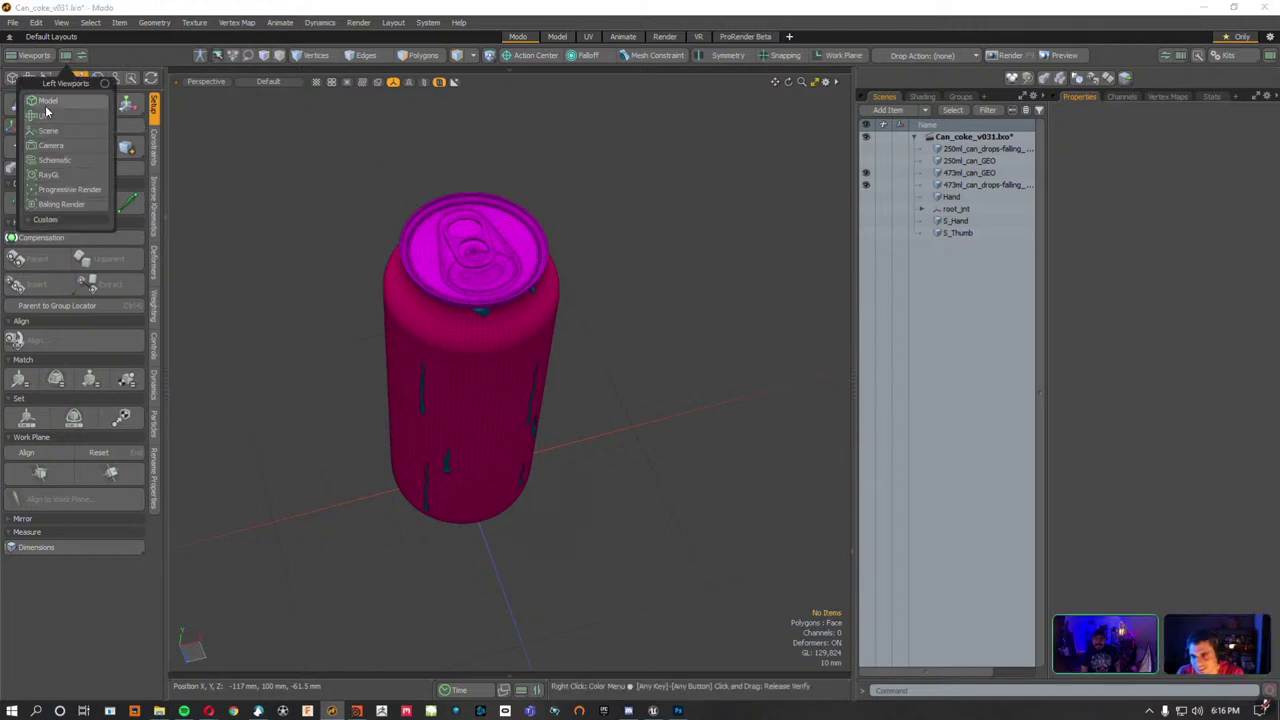
click(48, 101)
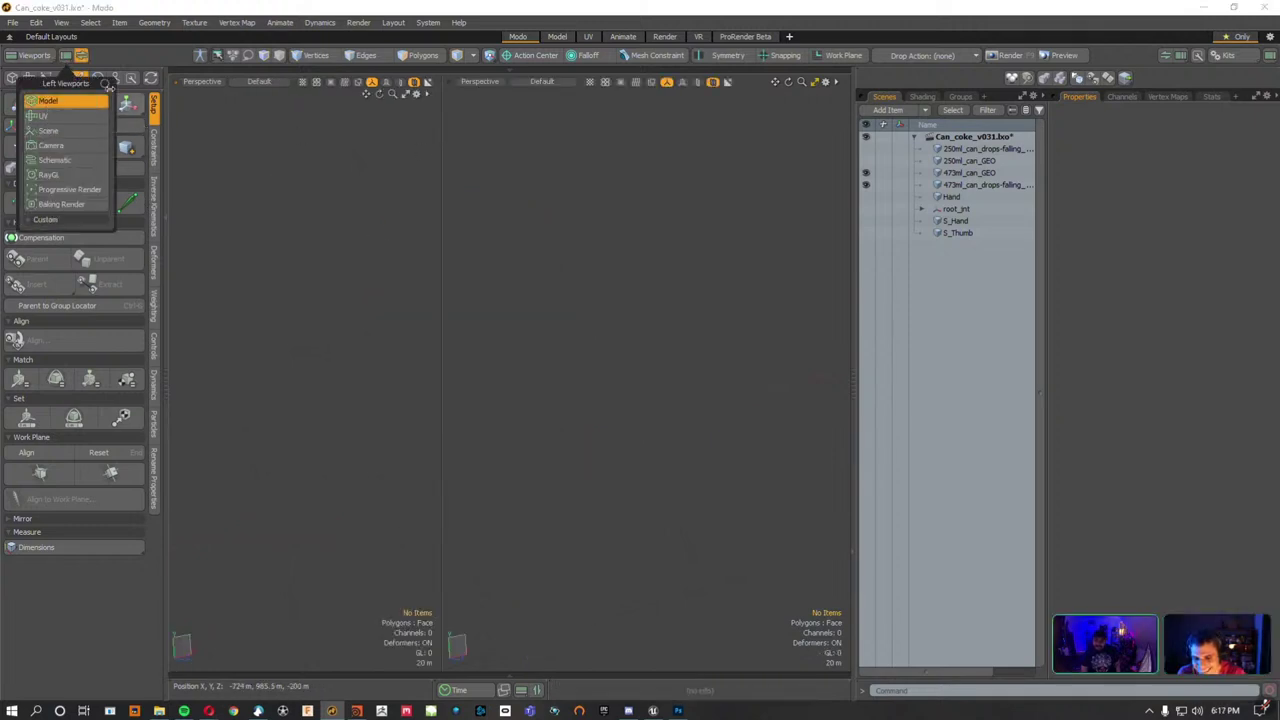
click(88, 116)
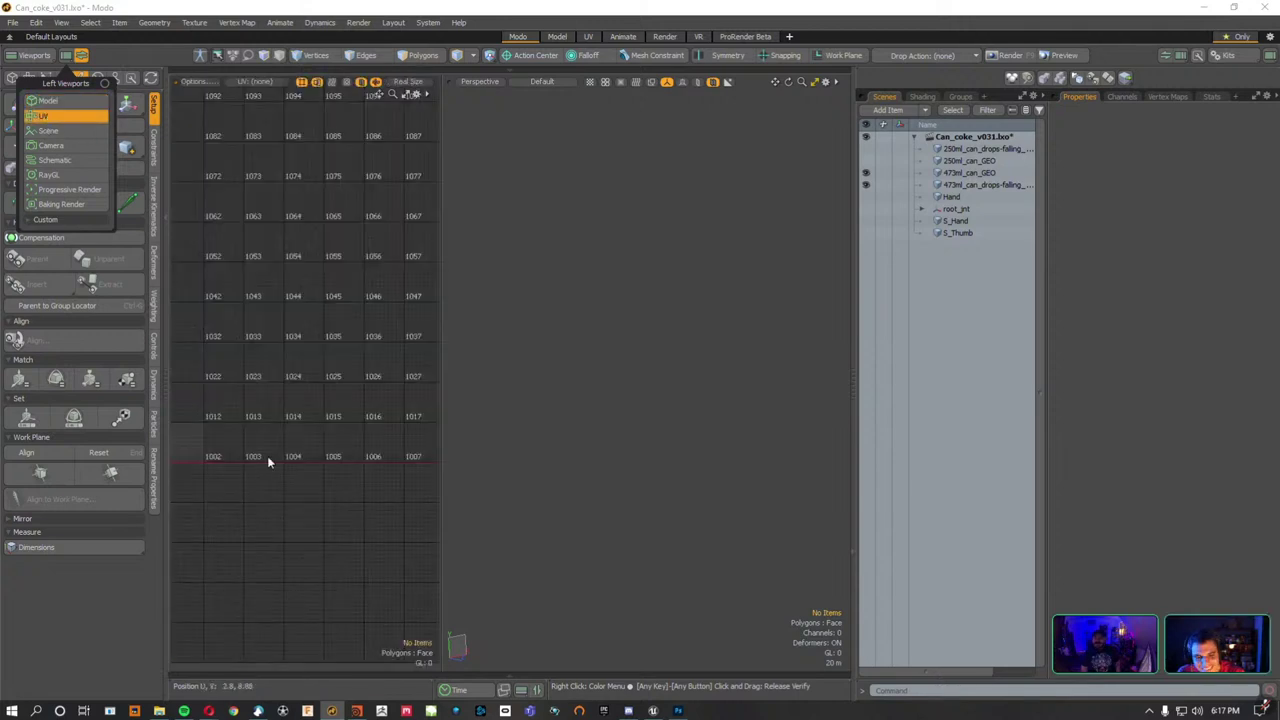
Select 473ml_can_GEO, fit both views, and display its UVMAP layout in the UV editor.
click(955, 176)
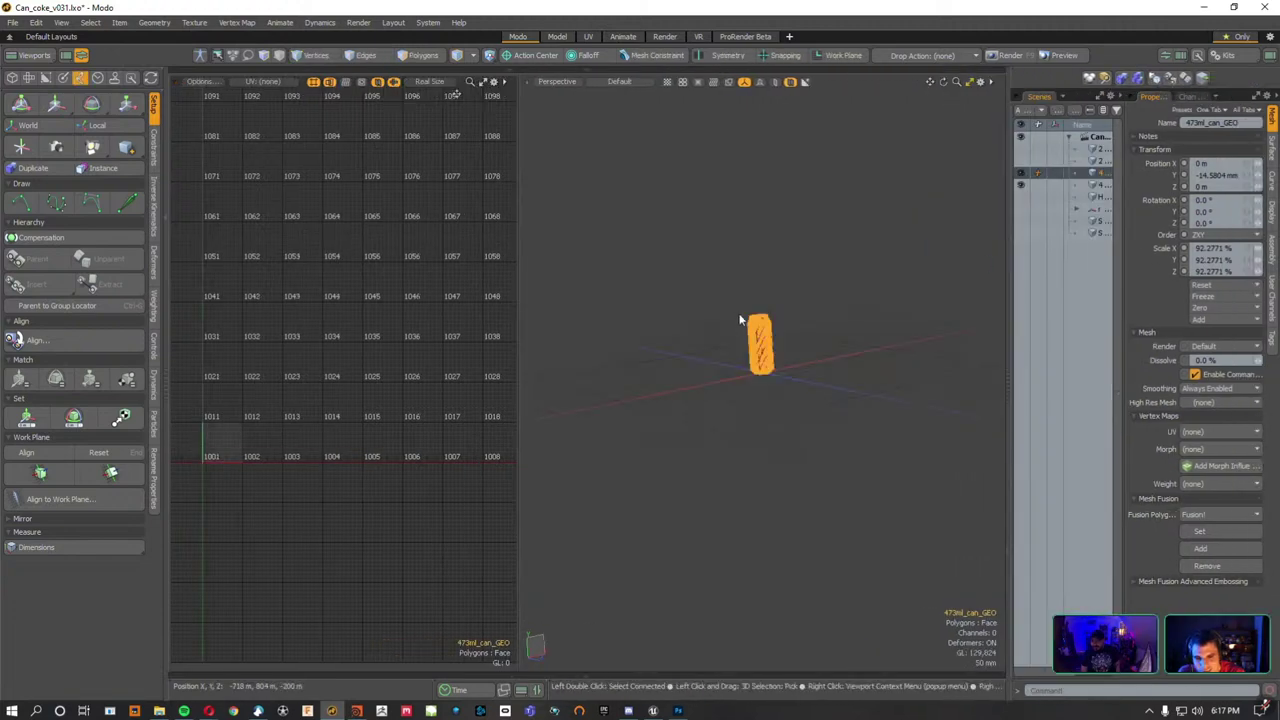
scroll(745, 325, up, 5)
key(a)
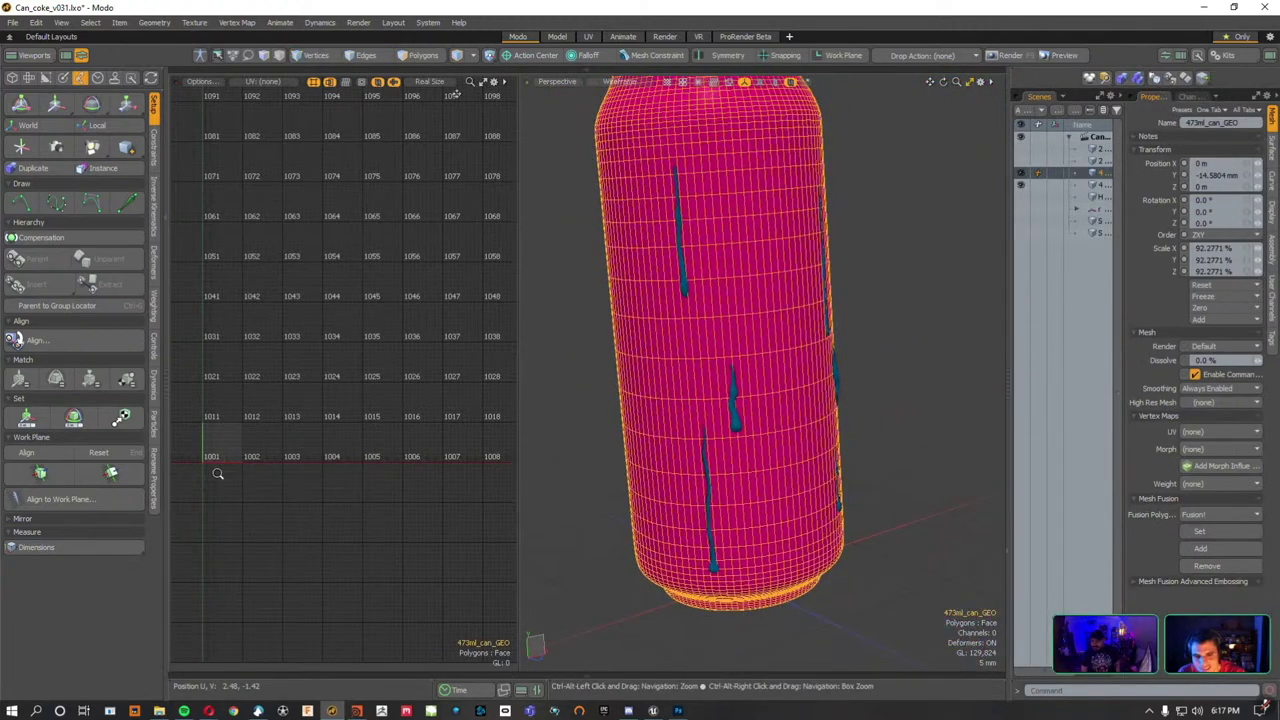
key(a)
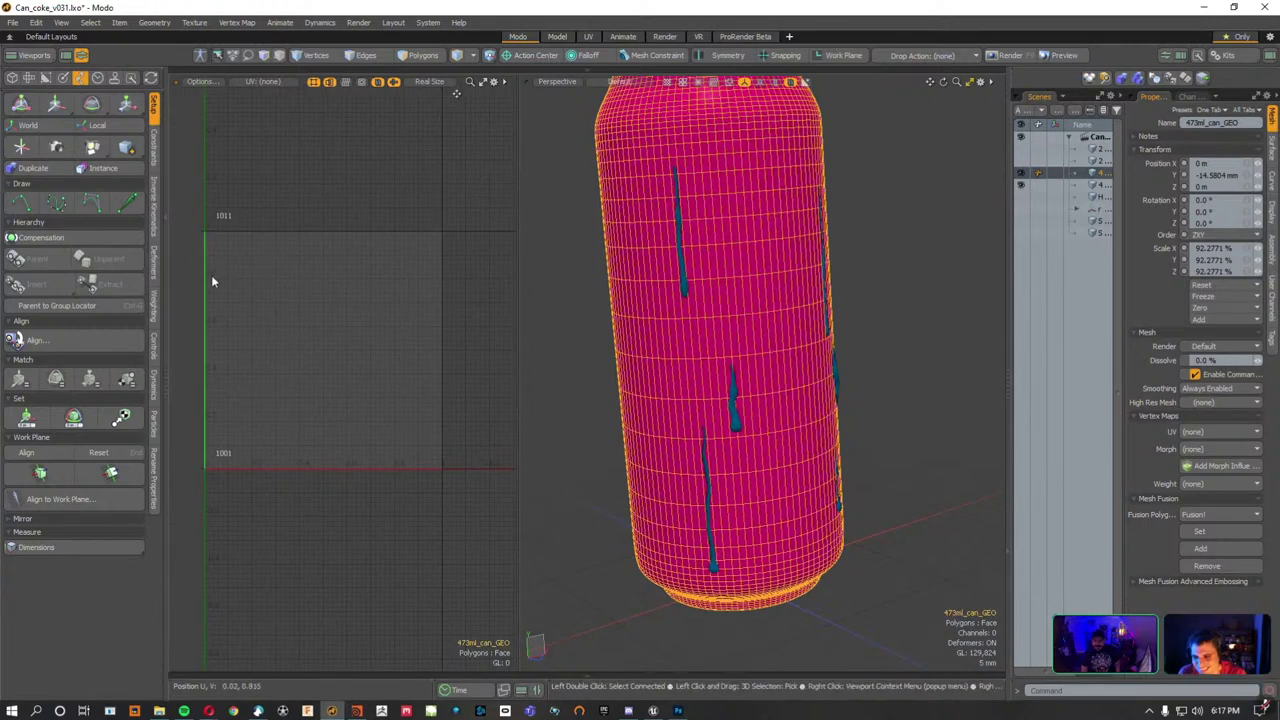
click(273, 88)
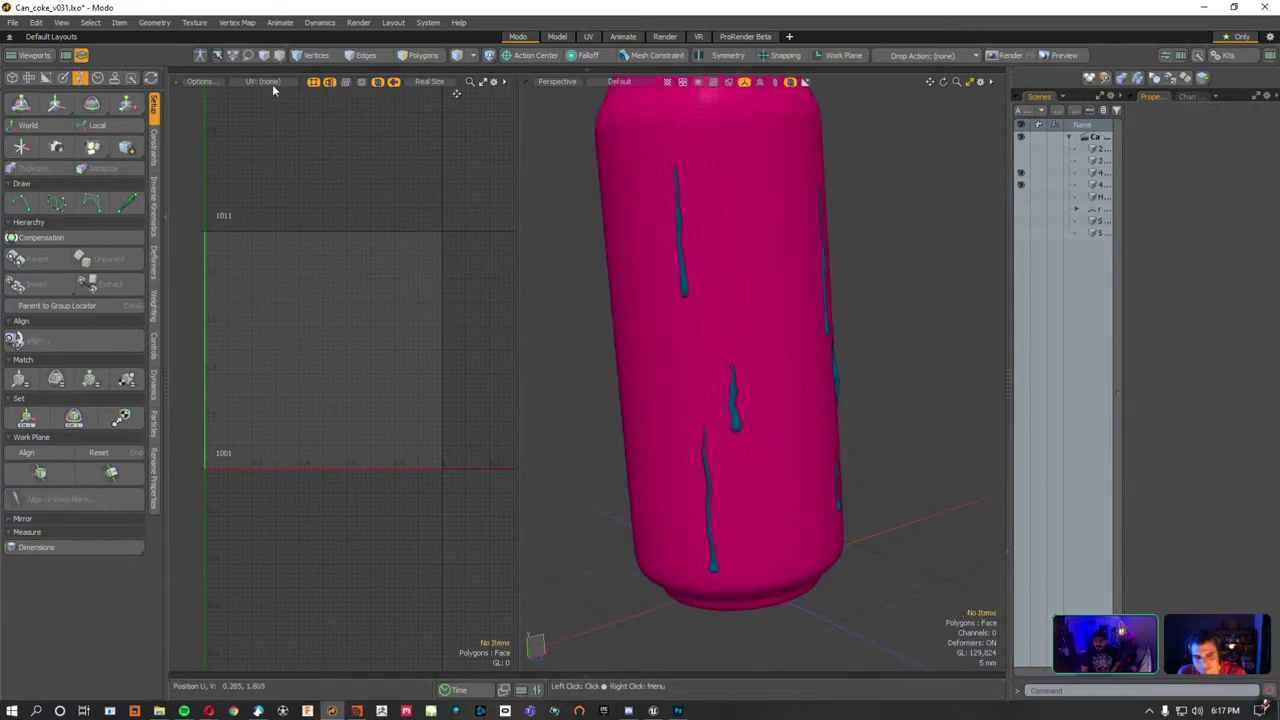
click(272, 84)
click(275, 107)
click(615, 242)
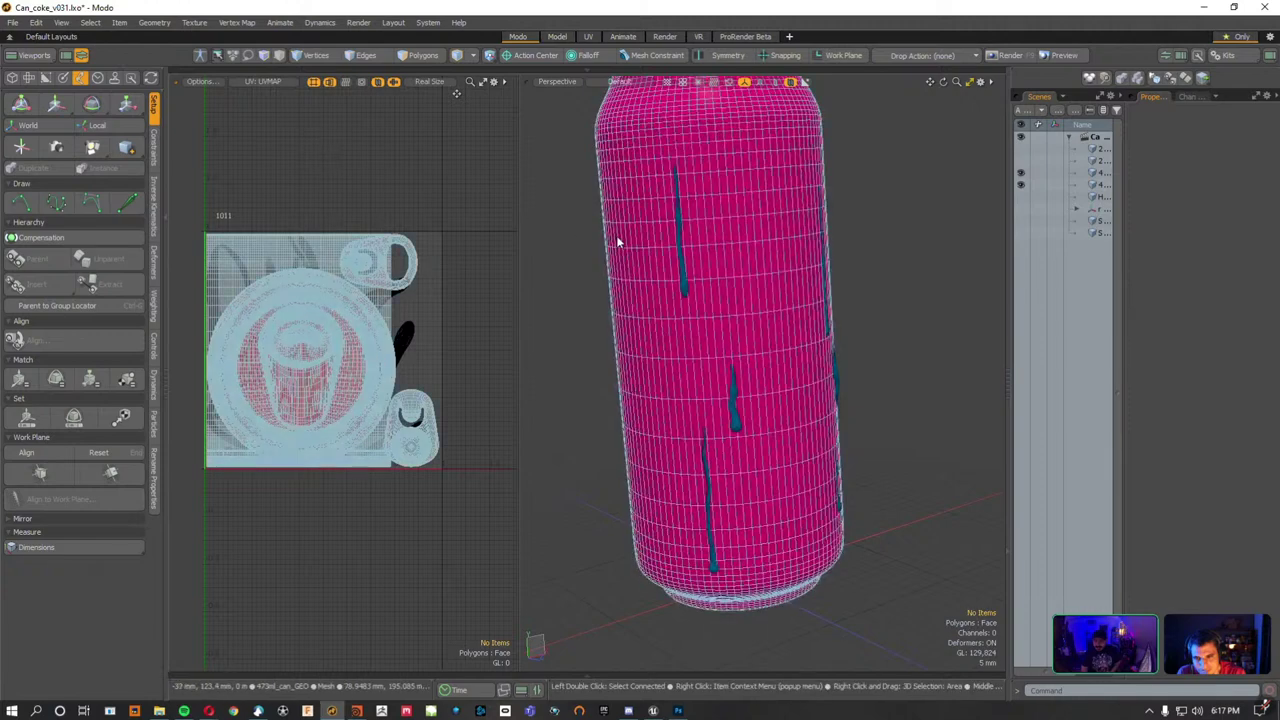
Select the can body's polygons and hide the lid to see the body's UV area.
alt+drag(707, 332, 703, 368)
key(3)
double_click(694, 334)
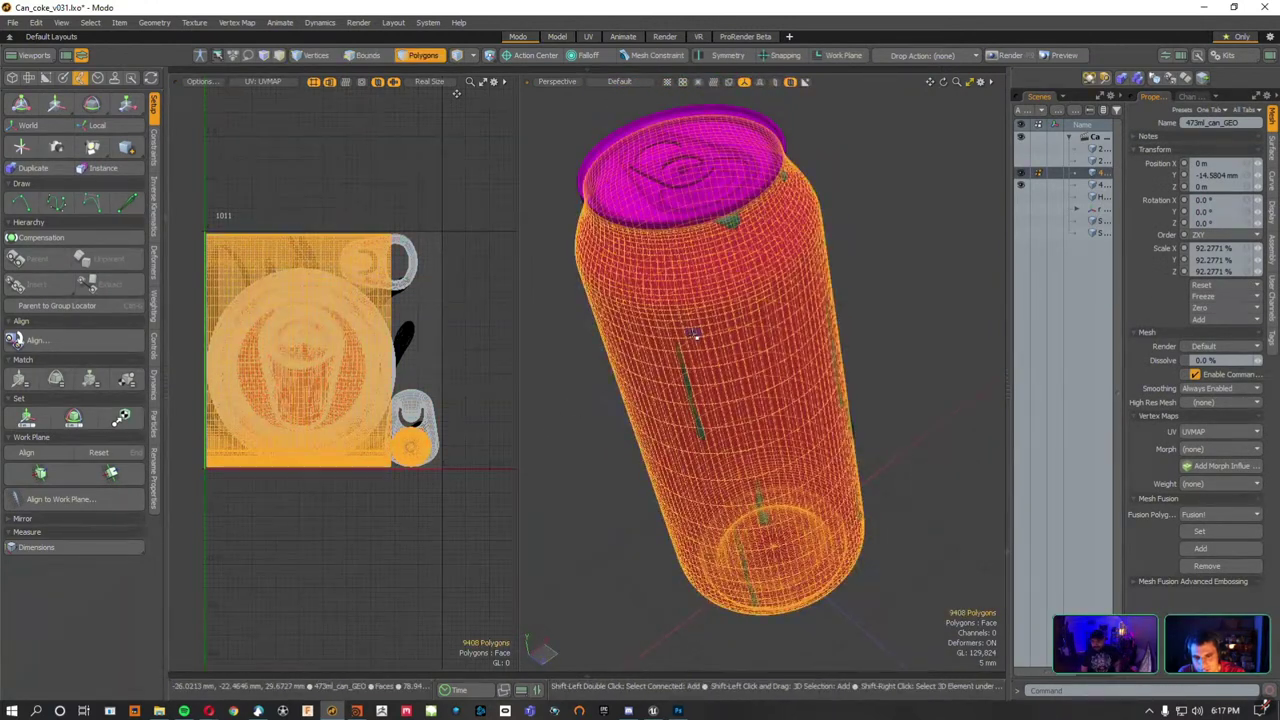
key(shift+h)
click(628, 514)
alt+drag(628, 514, 667, 187)
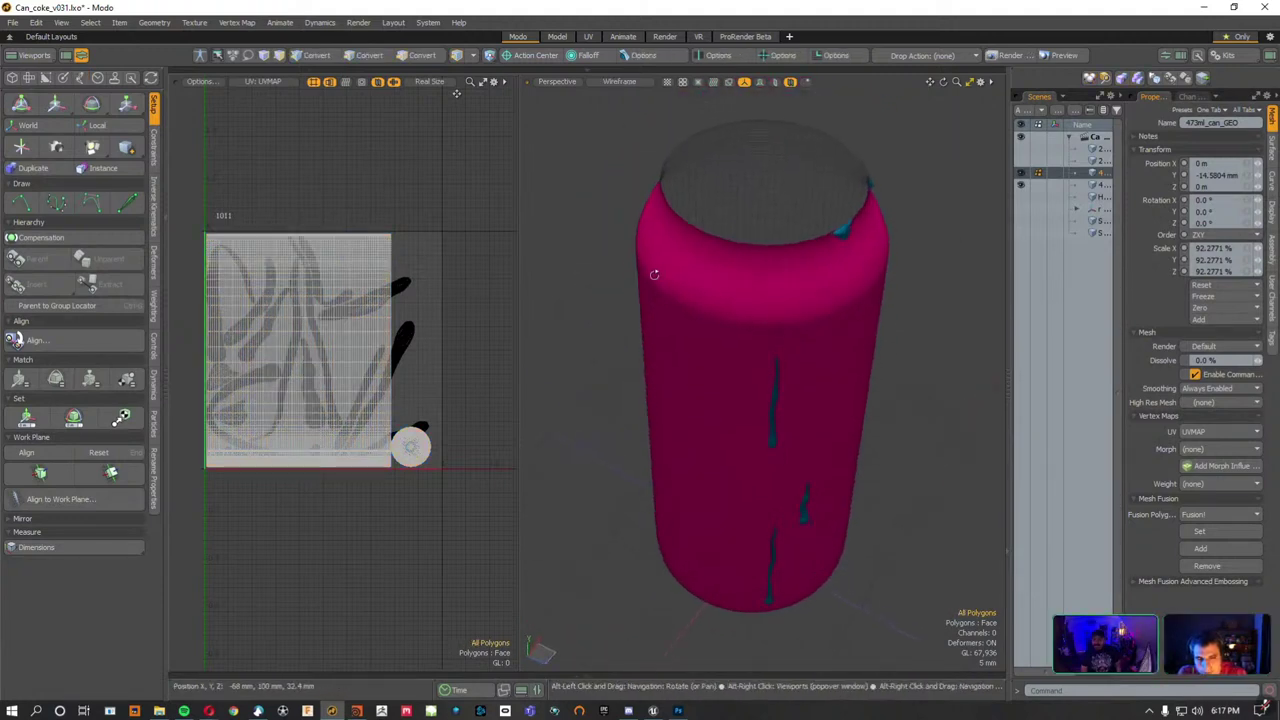
mouse_move(663, 141)
alt+mouse_down()
mouse_move(693, 305)
mouse_move(702, 211)
alt+mouse_up()
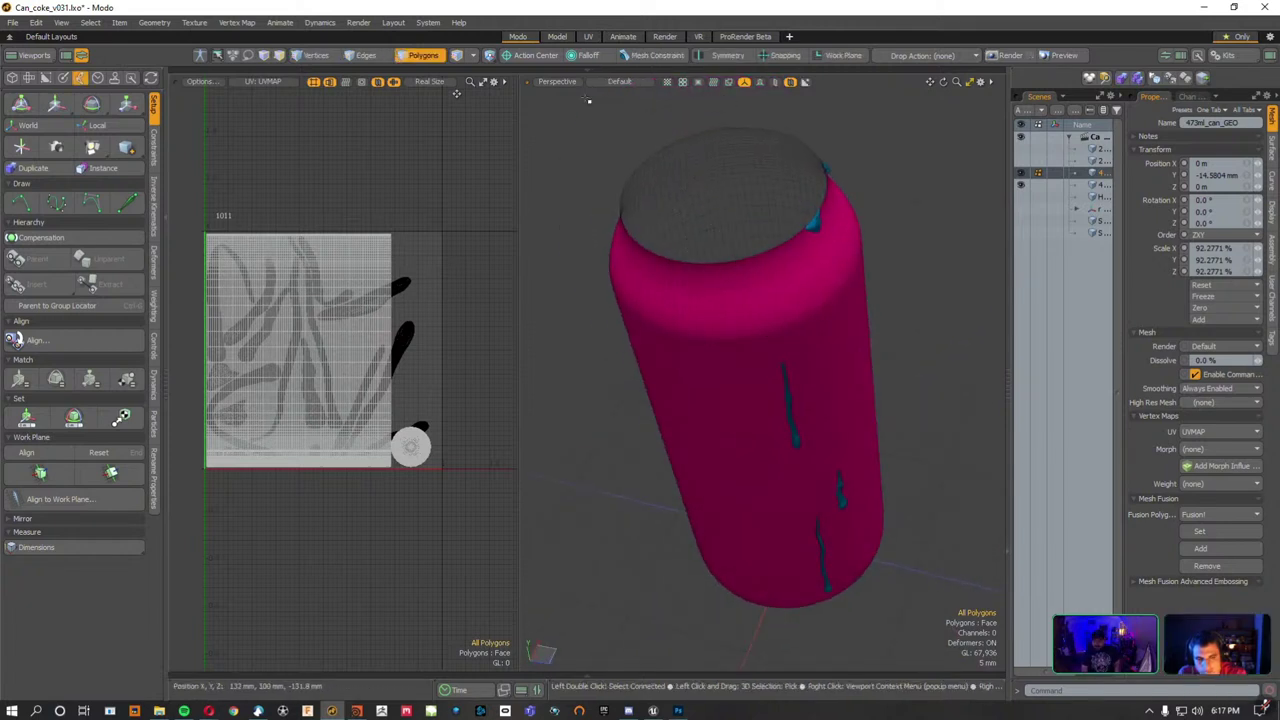
Bring back the lid, select its polygons, and check its UV layout in tile 1011.
key(ctrl+v)
mouse_move(646, 205)
alt+mouse_down()
mouse_move(665, 200)
mouse_move(720, 298)
mouse_move(720, 330)
alt+mouse_up()
scroll(720, 185, up, 5)
click(857, 488)
scroll(857, 488, up, 5)
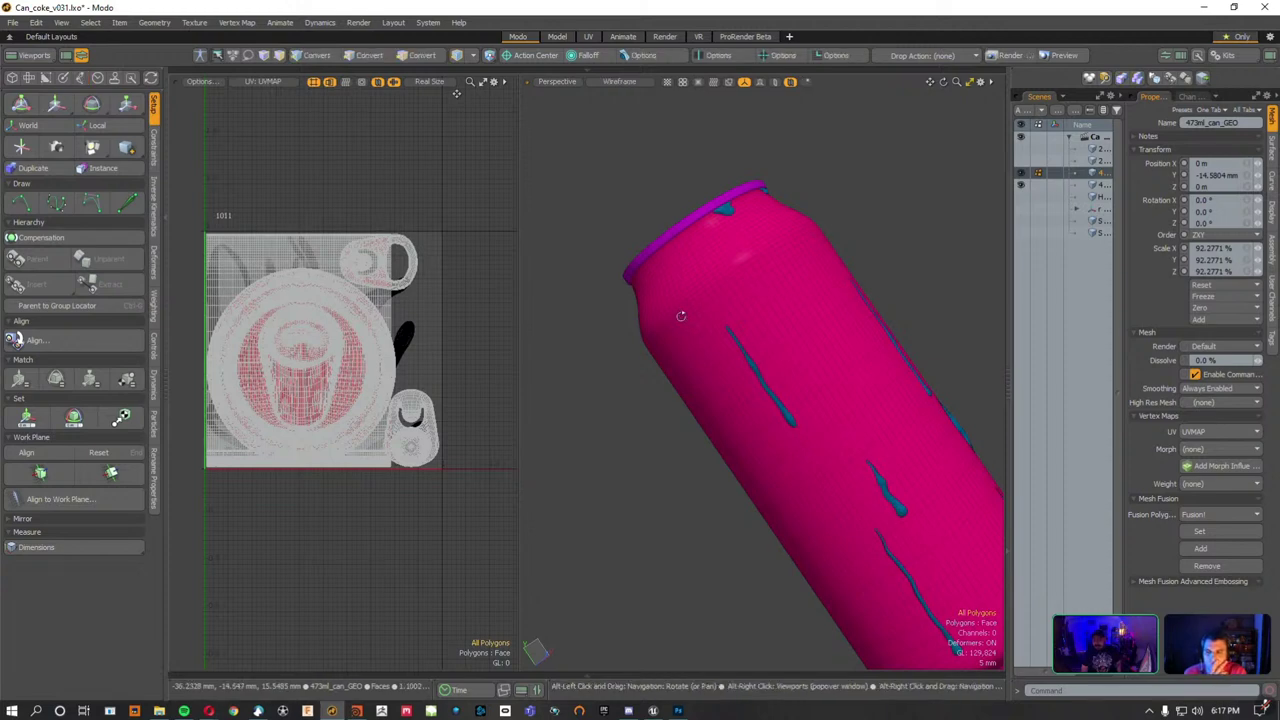
alt+drag(682, 338, 754, 363)
double_click(752, 360)
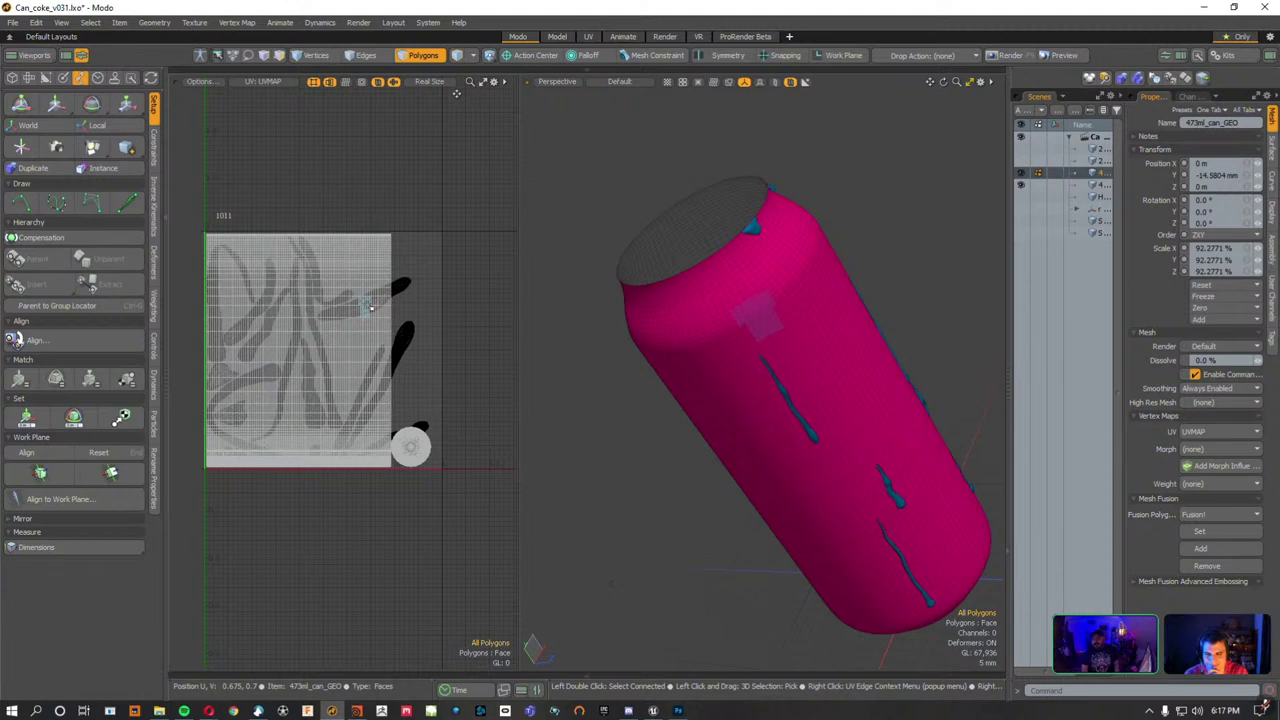
key(u)
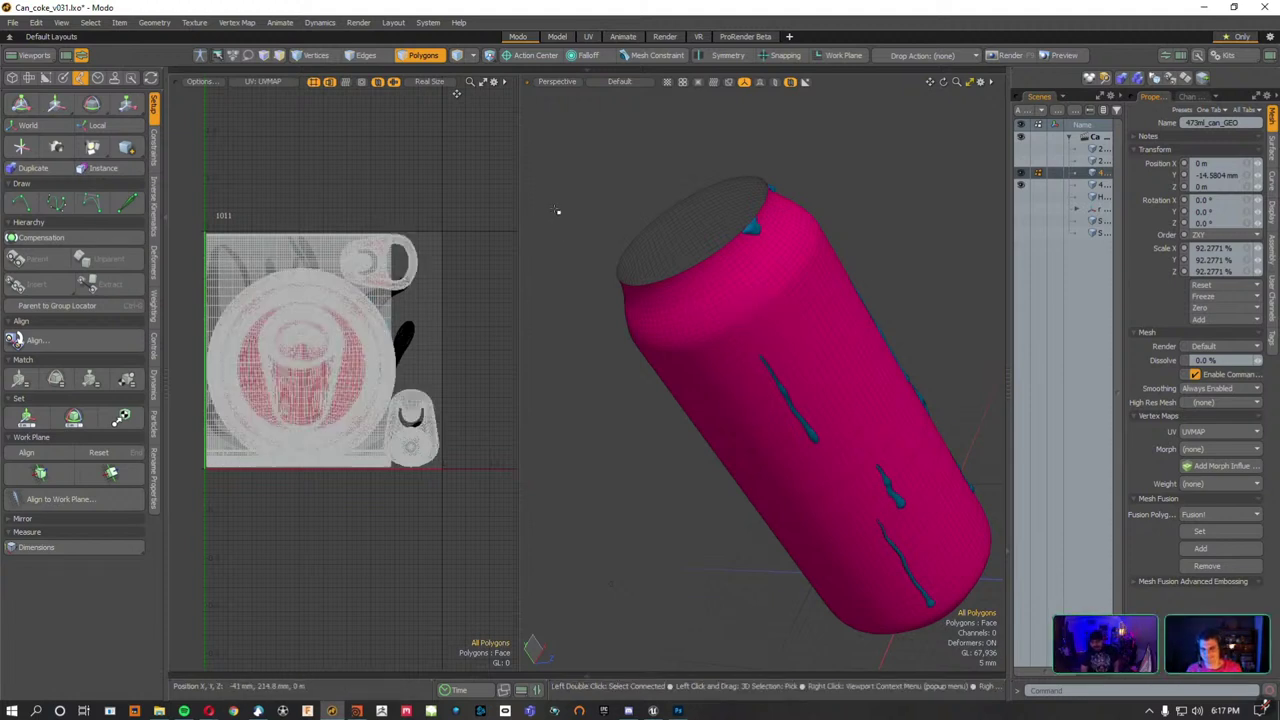
alt+drag(570, 224, 600, 260)
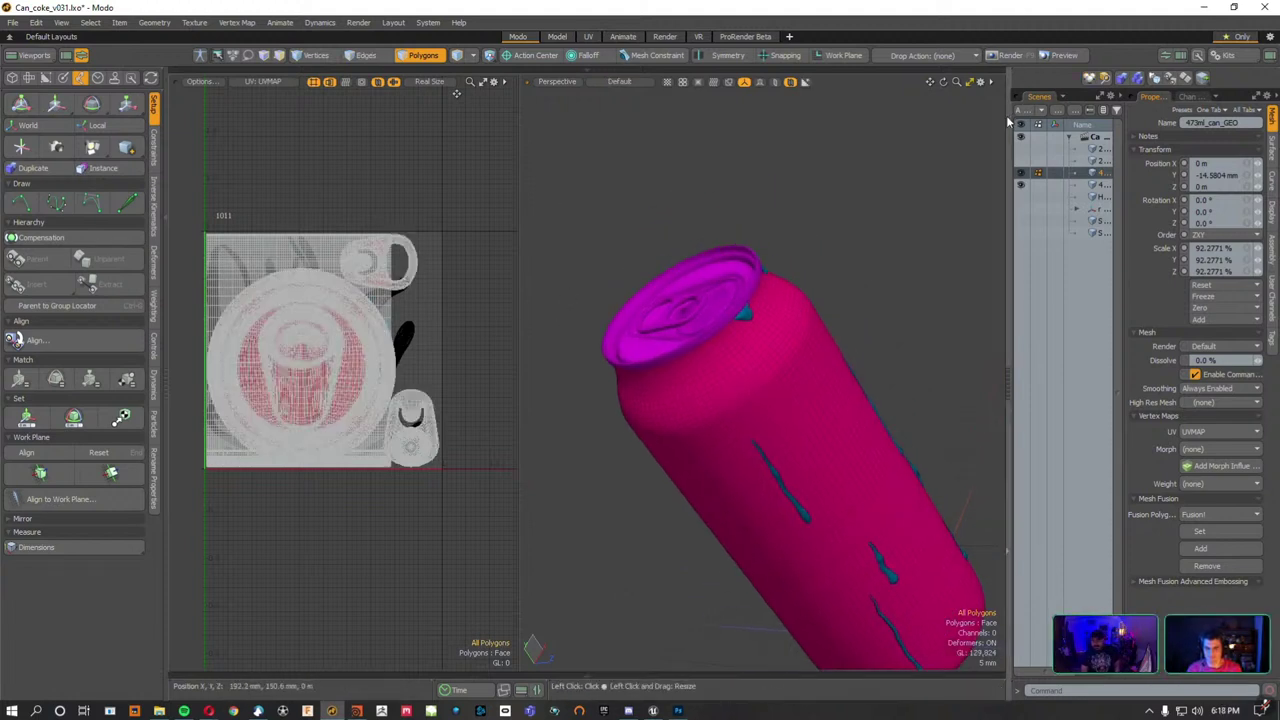
drag(1010, 119, 928, 119)
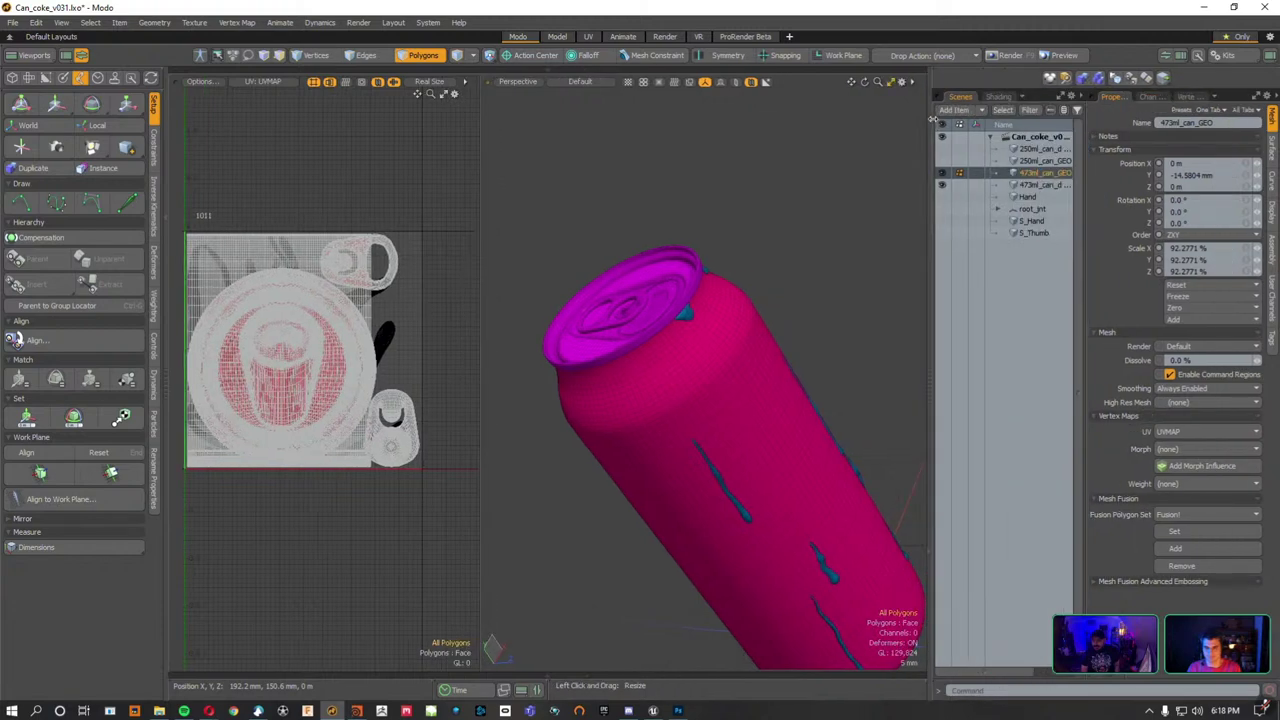
click(1205, 8)
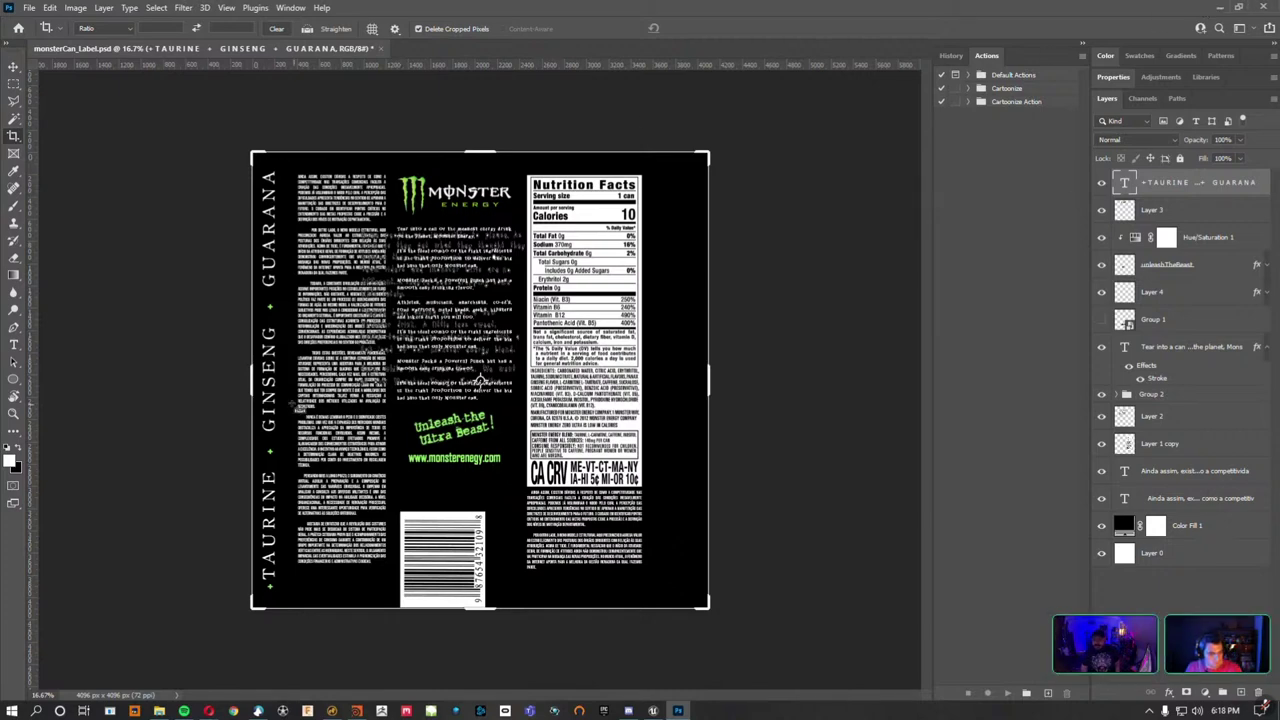
Cancel the stray crop rotation and zoom out to view the entire label with nutrition facts.
drag(307, 380, 312, 440)
key(ctrl+z)
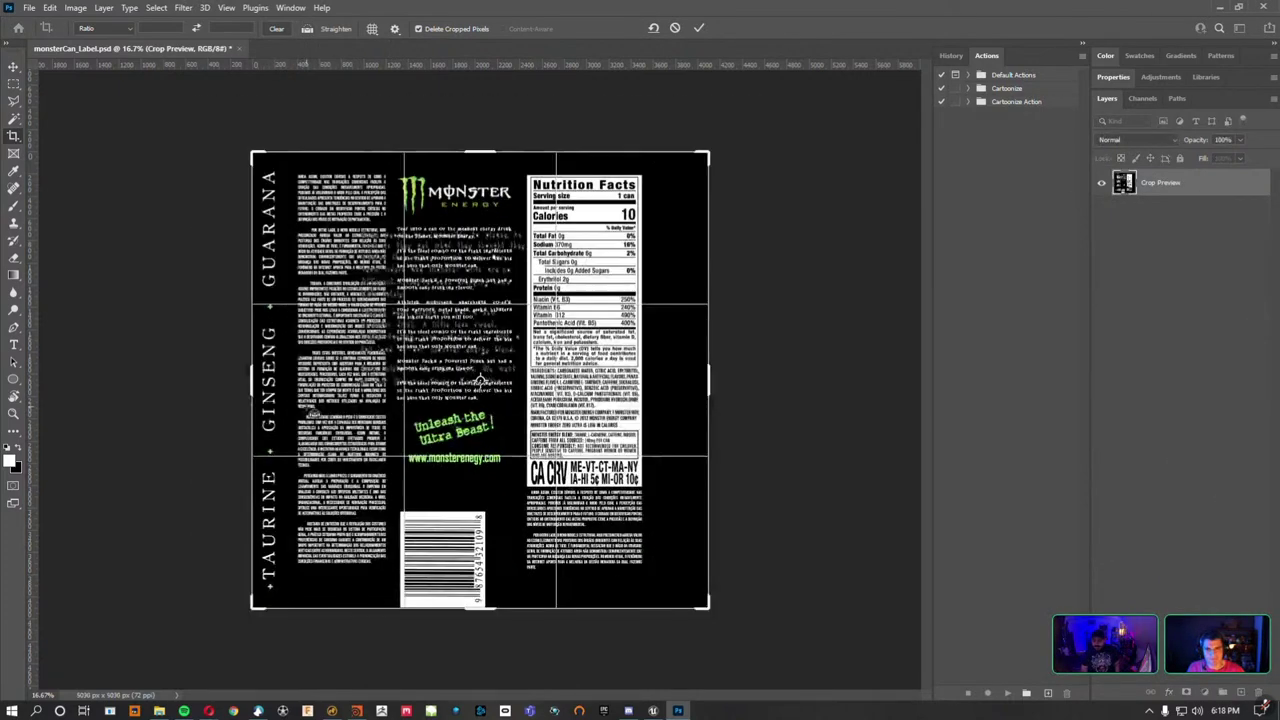
key(Escape)
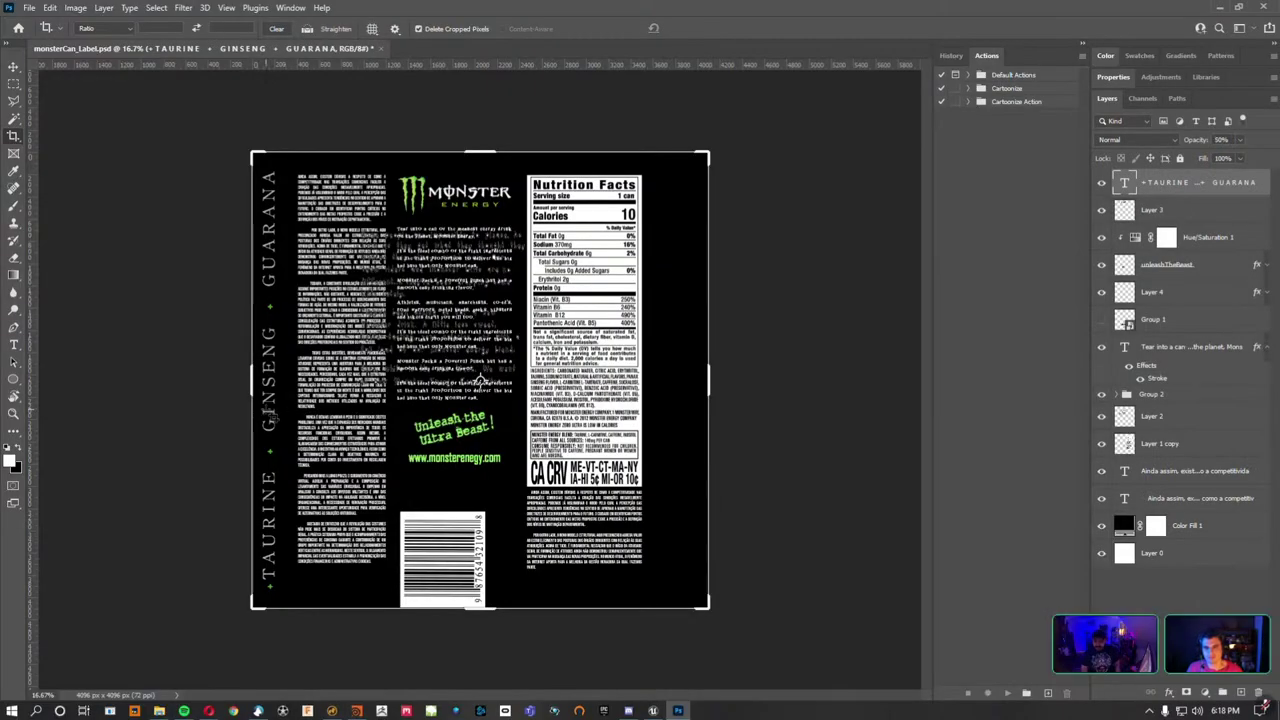
alt+scroll(483, 381, up, 3)
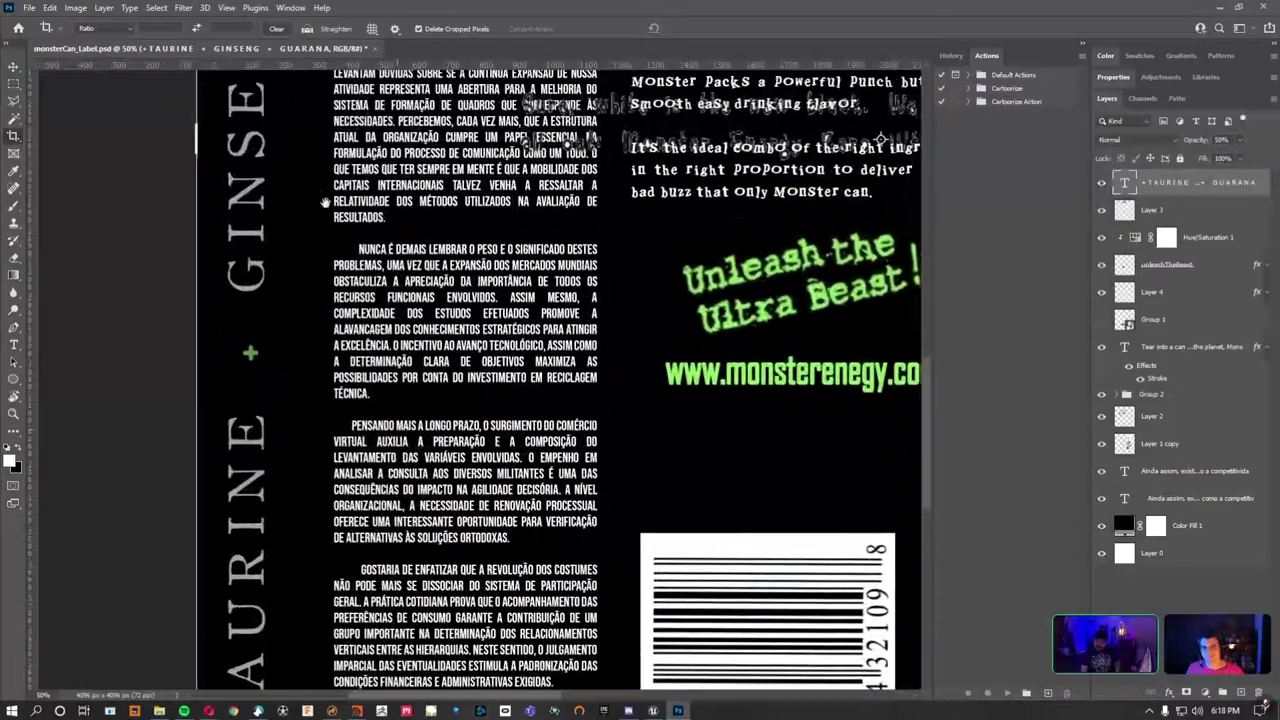
drag(483, 381, 334, 309)
scroll(180, 129, up, 3)
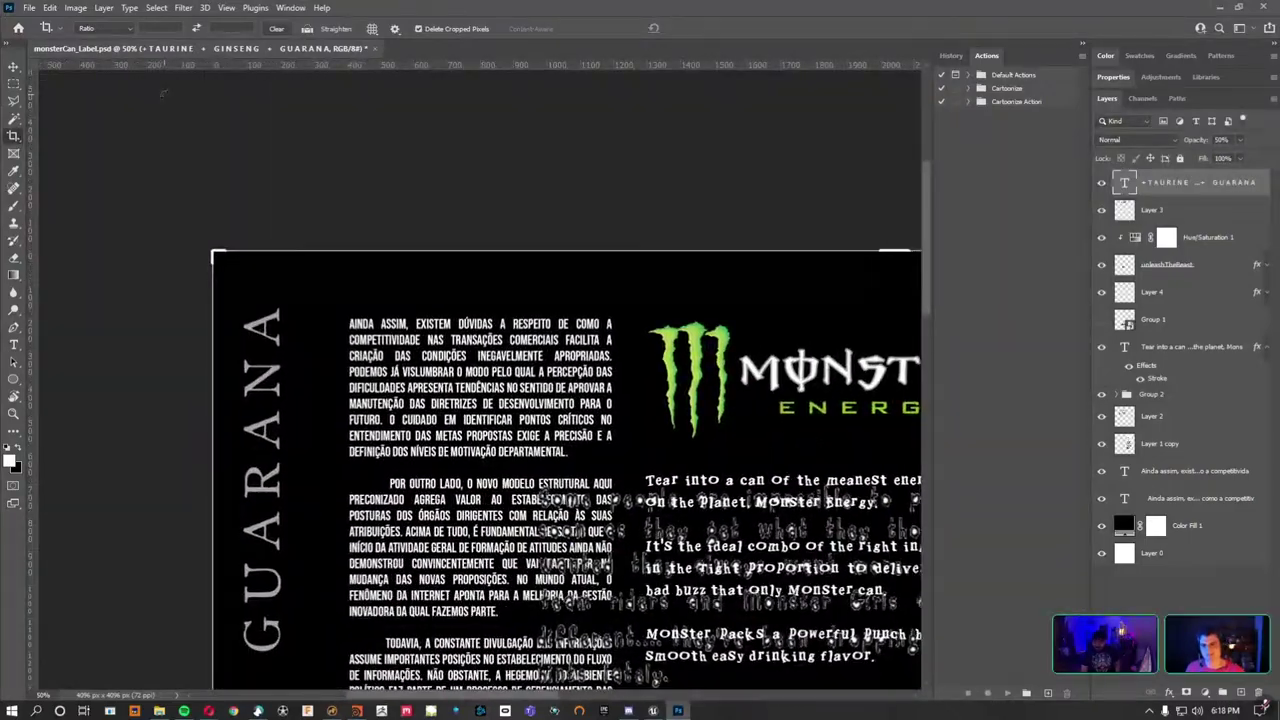
key(ctrl+minus)
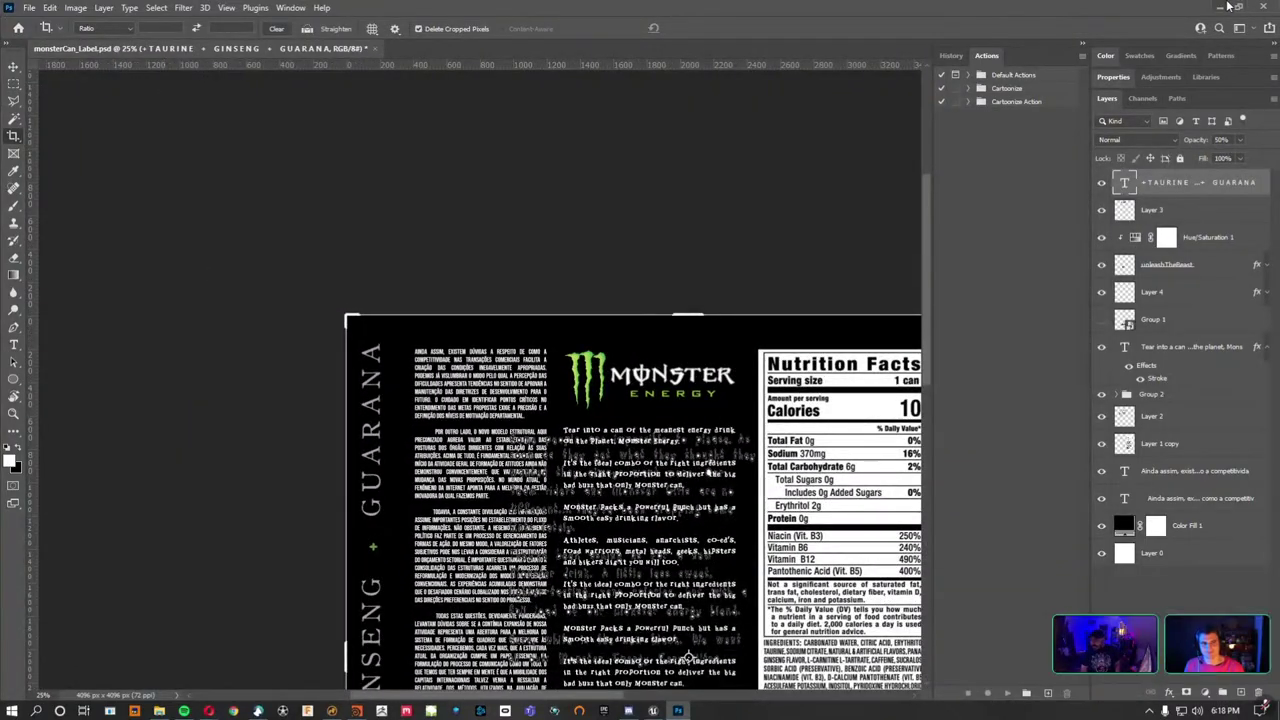
click(1245, 7)
Browse the MonsterCan folder, then assets > textures, selecting TX_lensdirt_01_ALB.TGA.
click(159, 710)
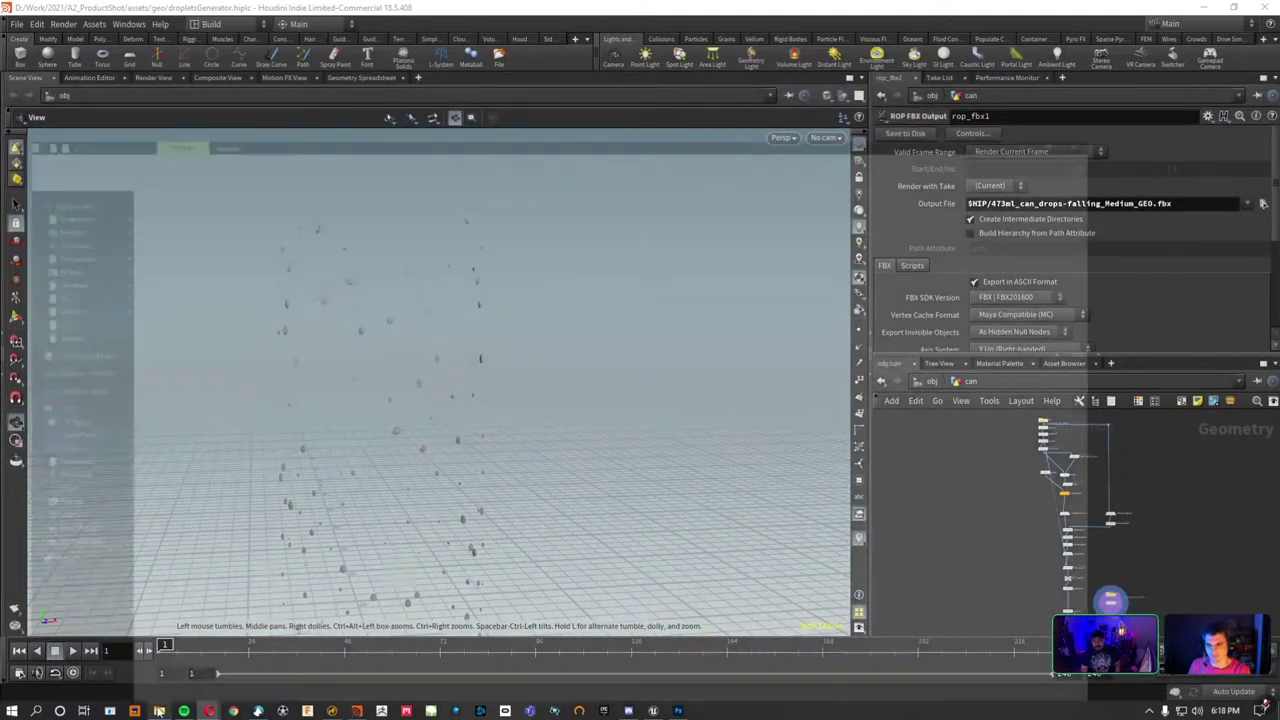
double_click(160, 108)
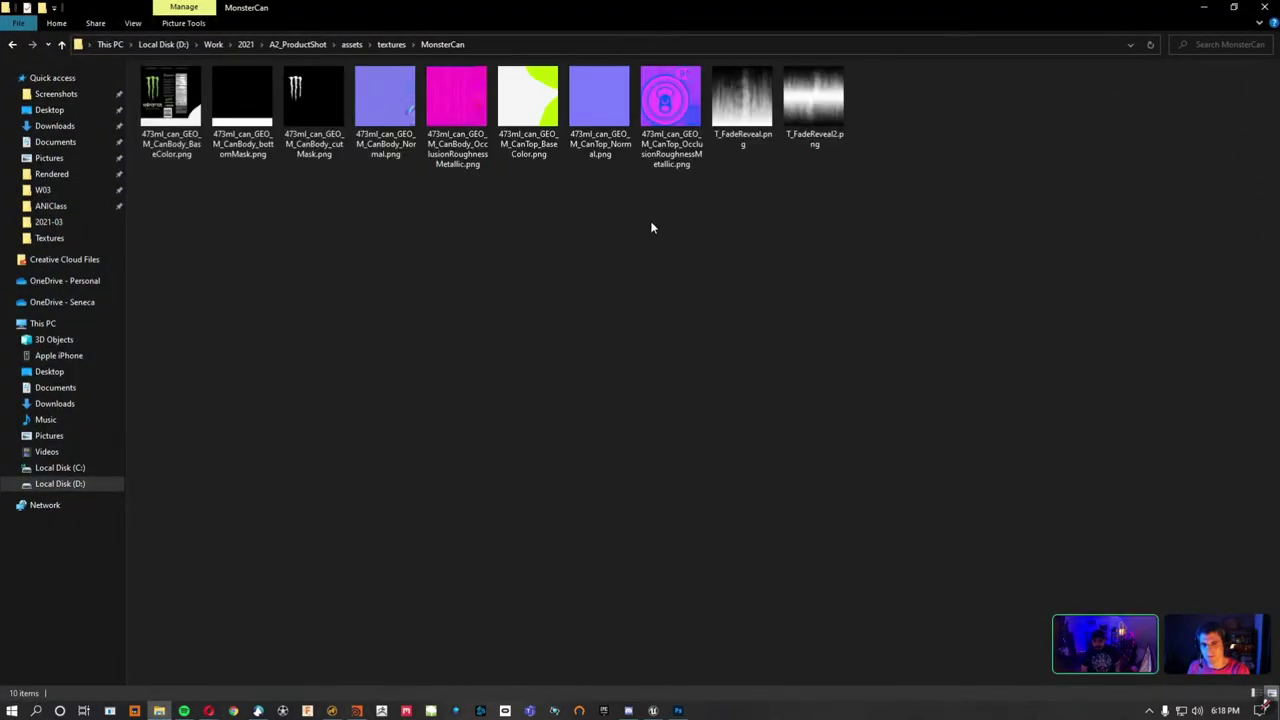
click(352, 44)
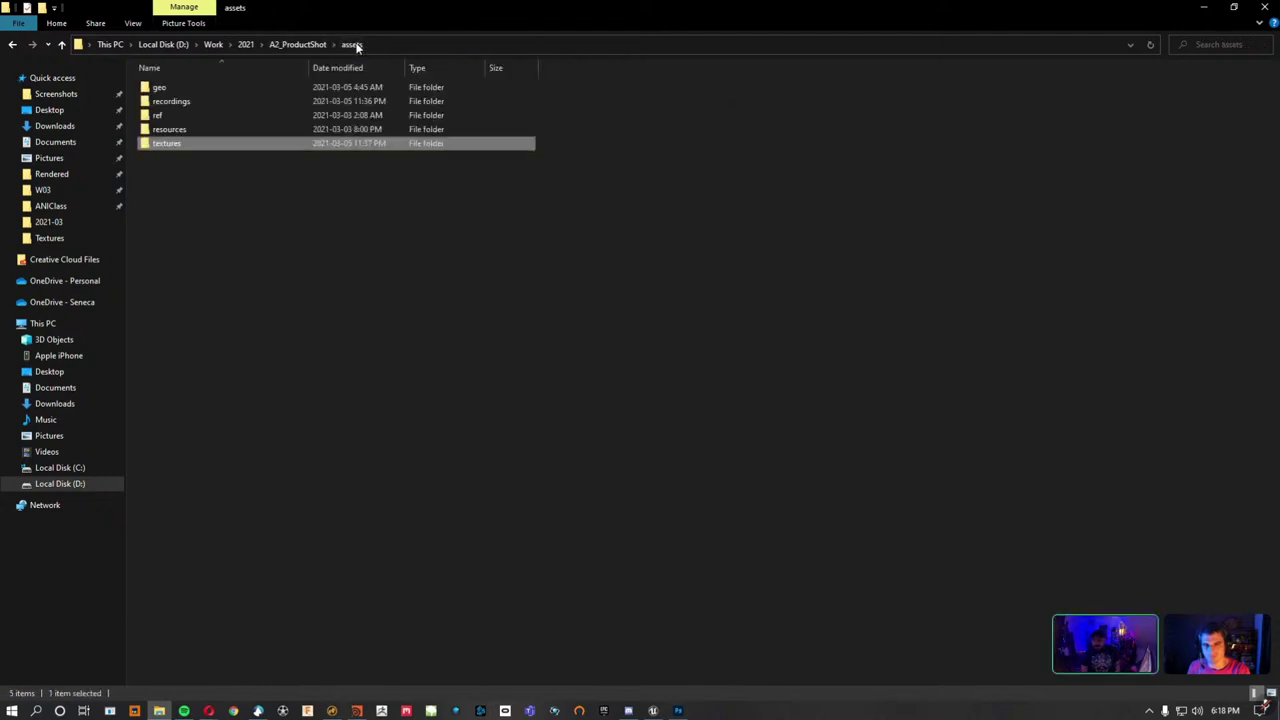
double_click(175, 148)
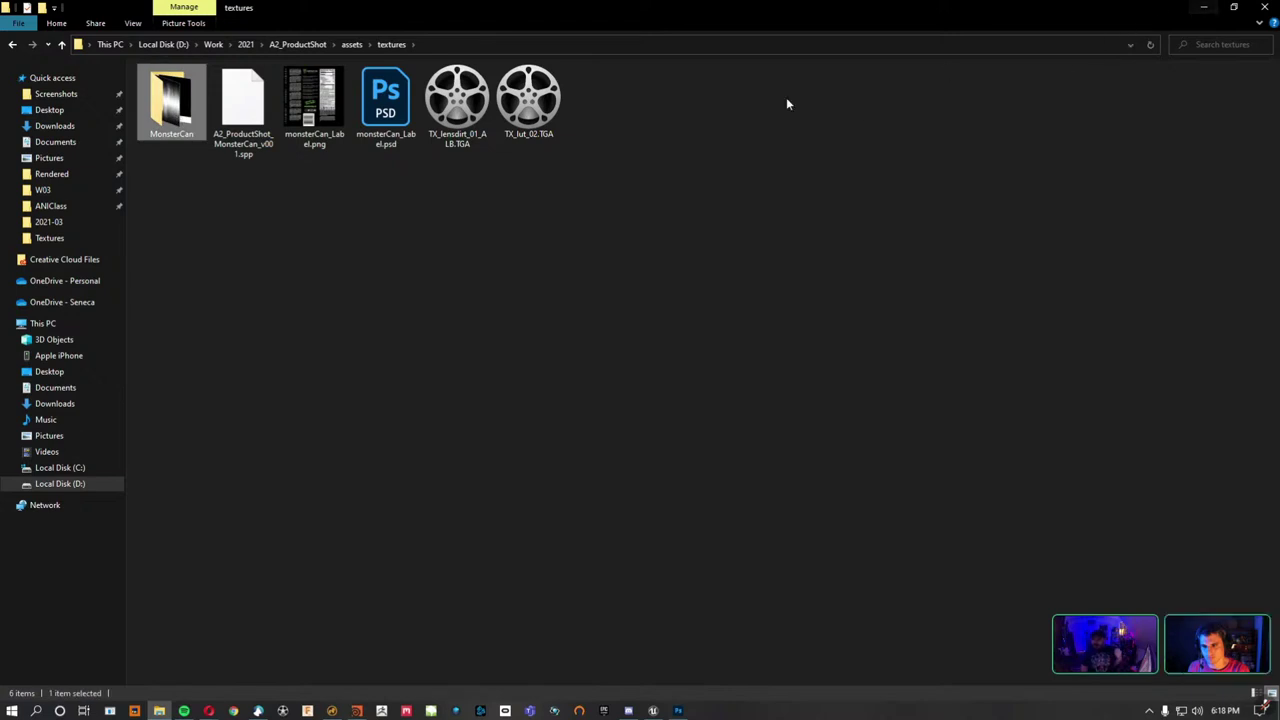
click(445, 152)
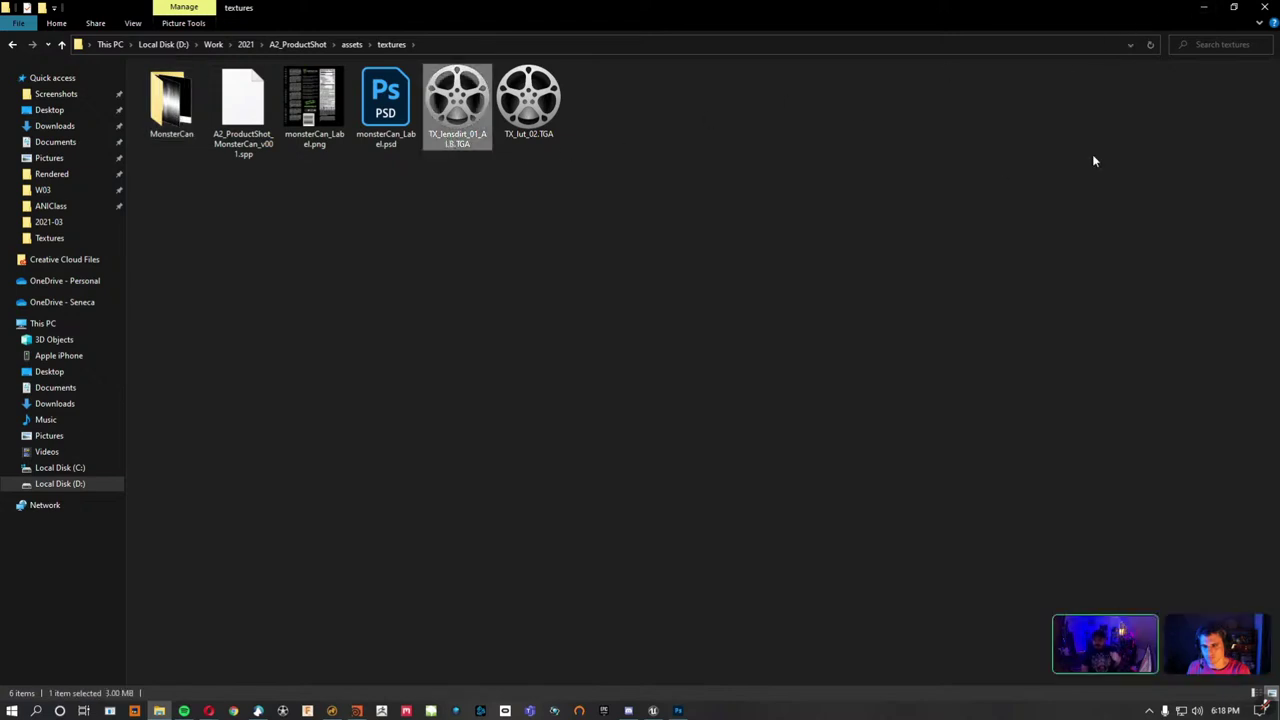
click(1201, 10)
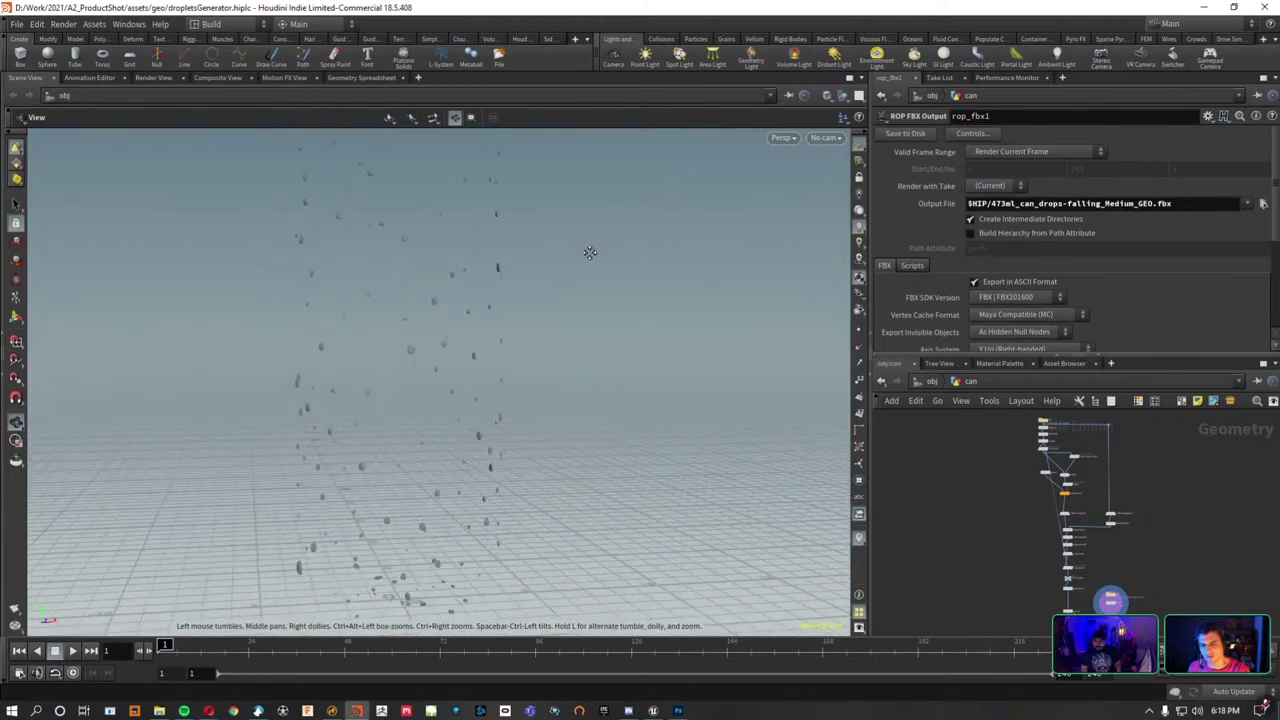
alt+drag(449, 271, 457, 314)
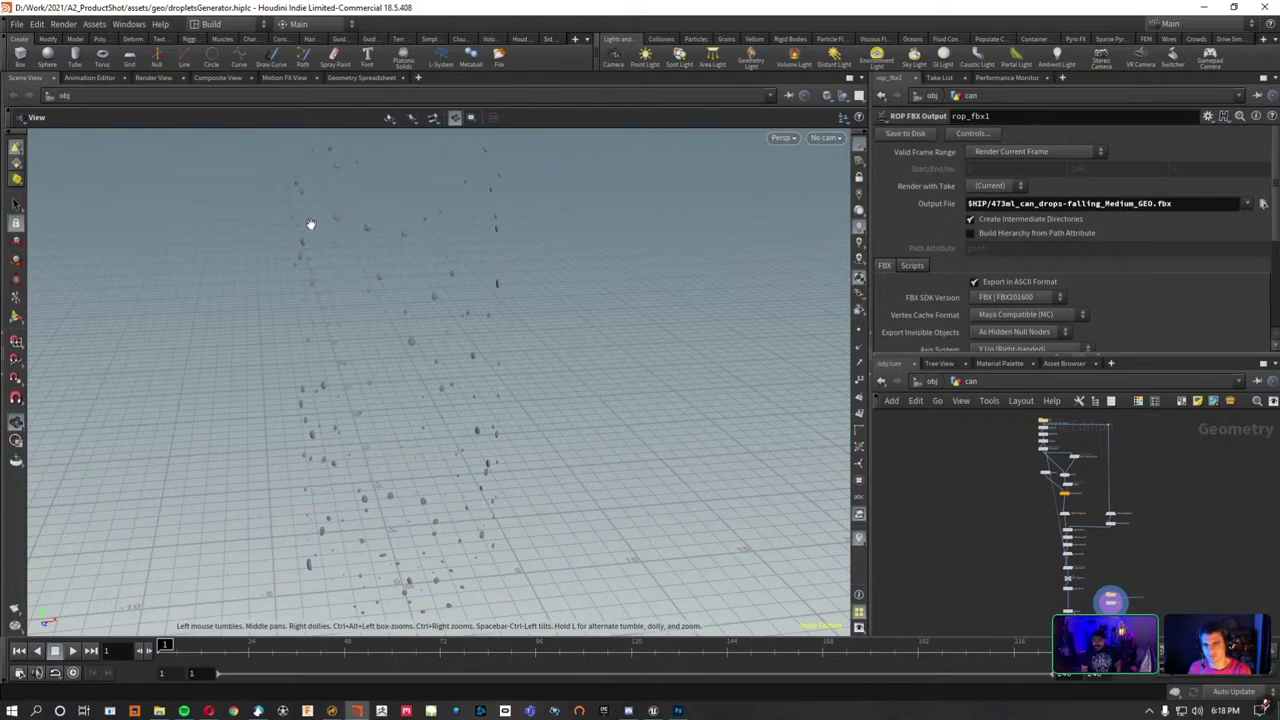
click(1207, 8)
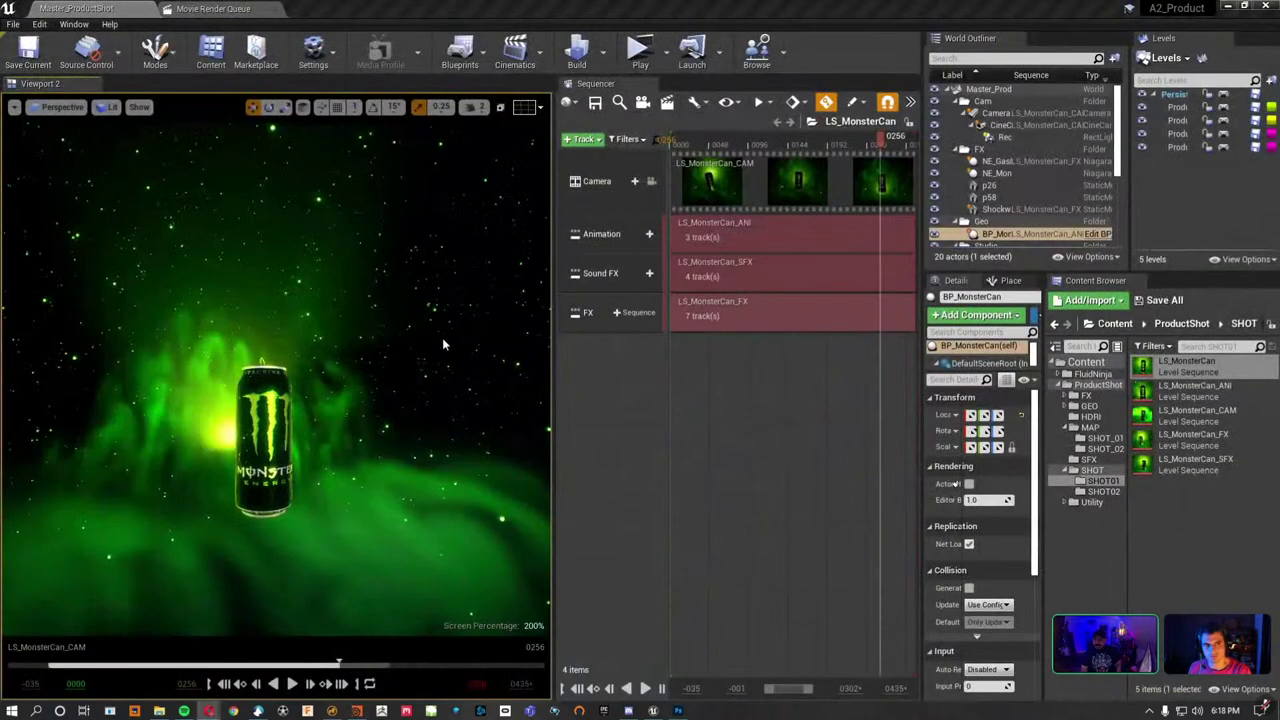
right_drag(293, 362, 293, 362)
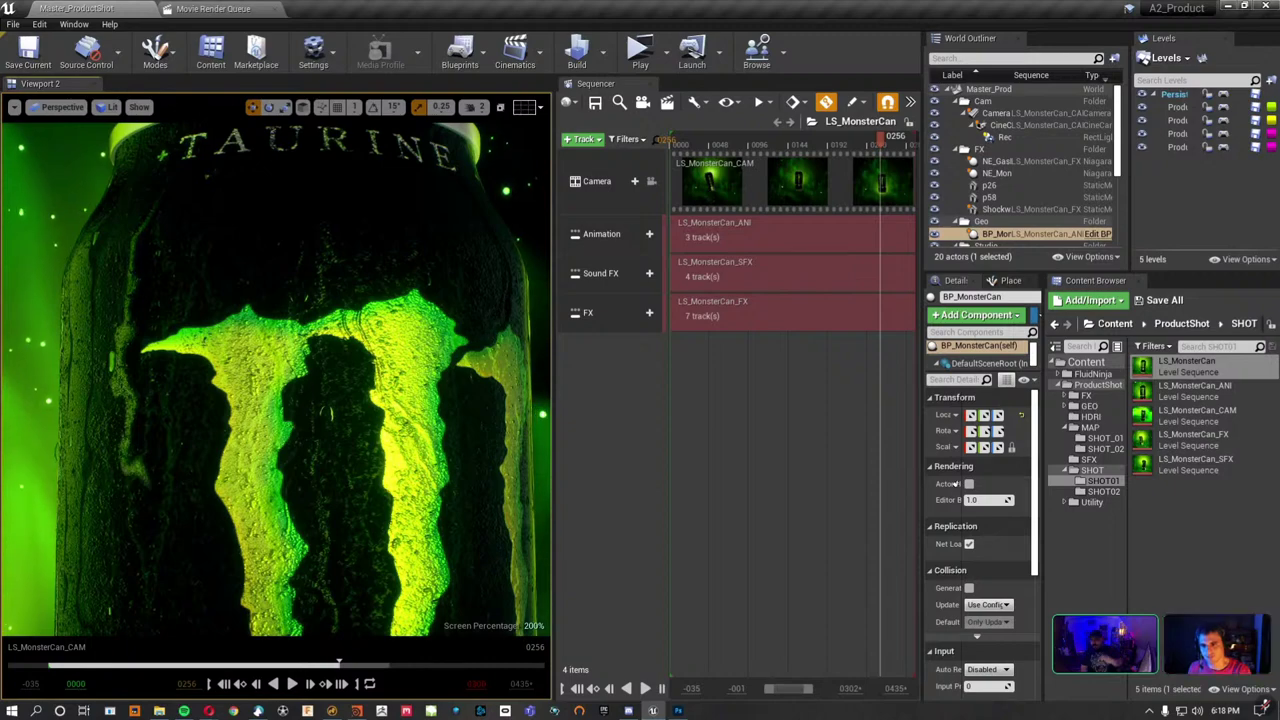
right_drag(293, 362, 293, 362)
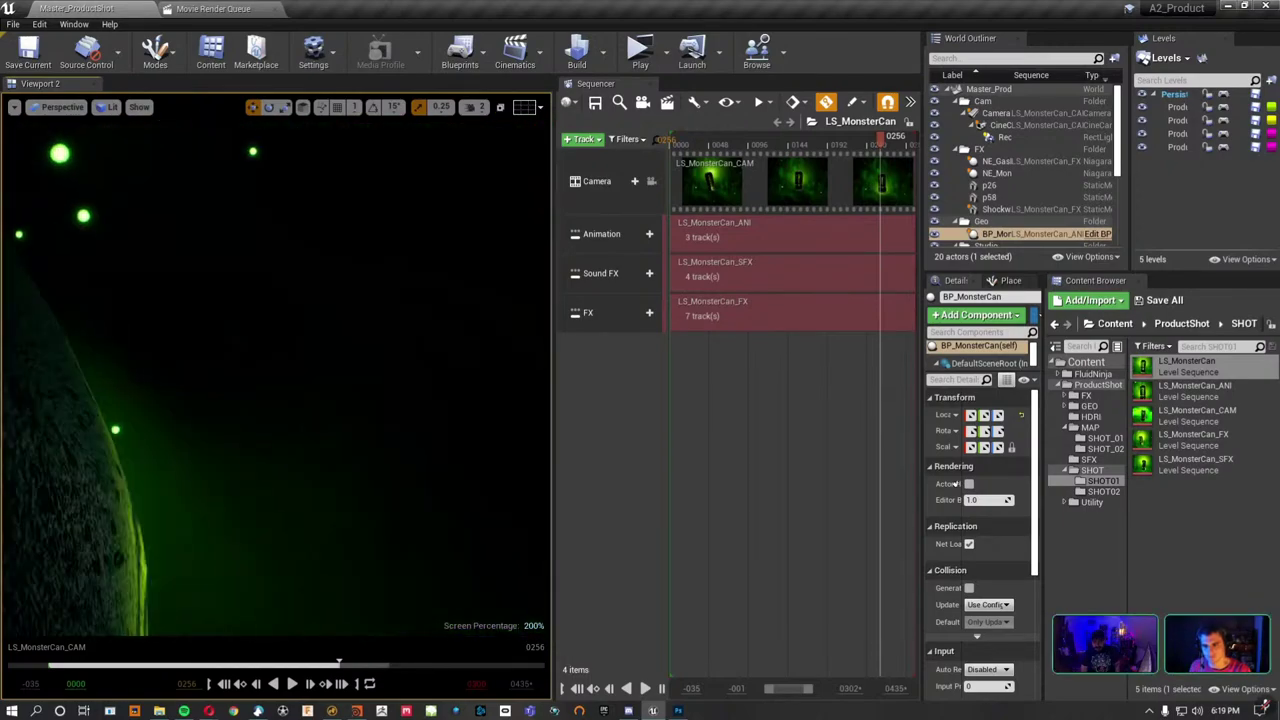
right_drag(293, 362, 293, 362)
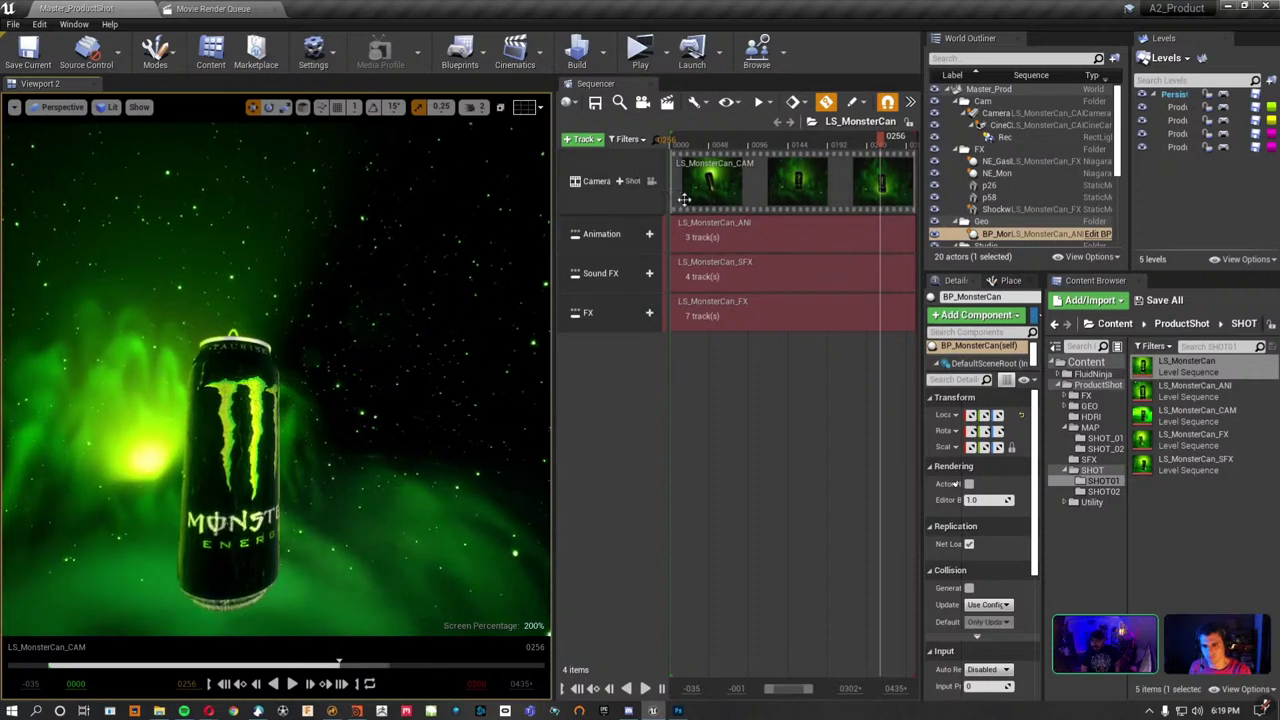
Lock the view to the shot camera and deactivate the Sound FX sub-sequence.
click(651, 180)
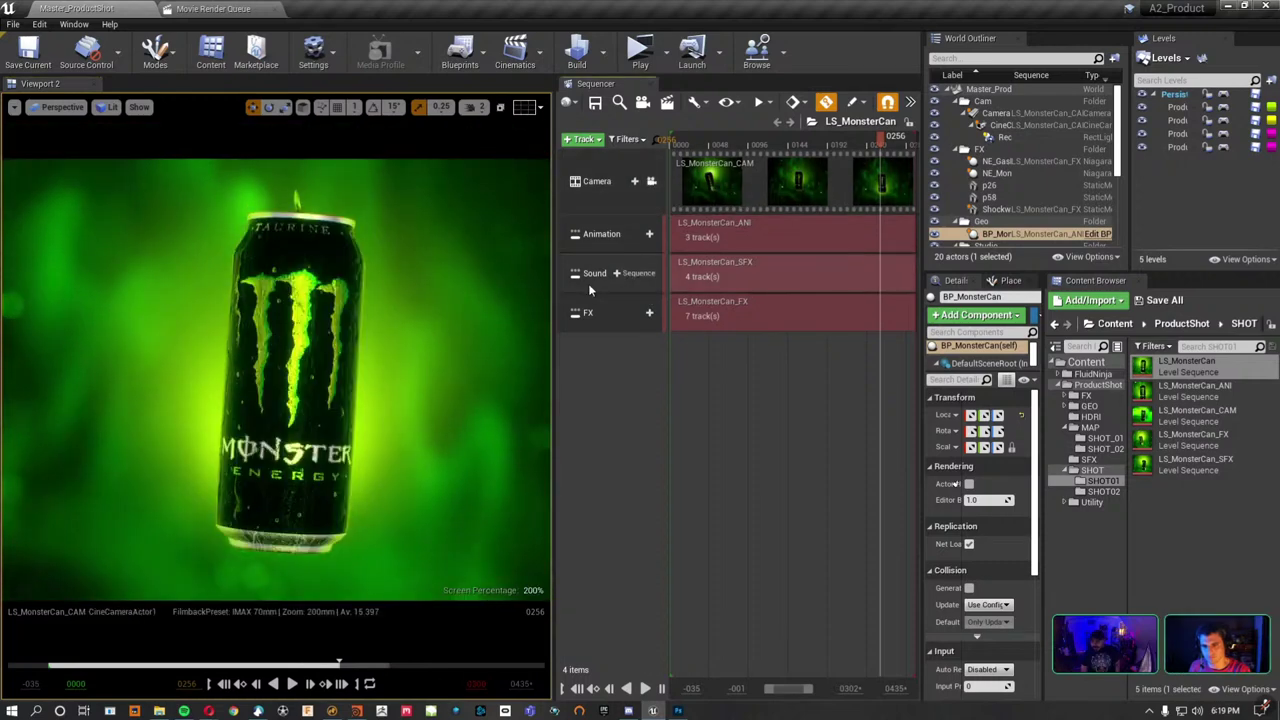
right_click(589, 289)
click(602, 366)
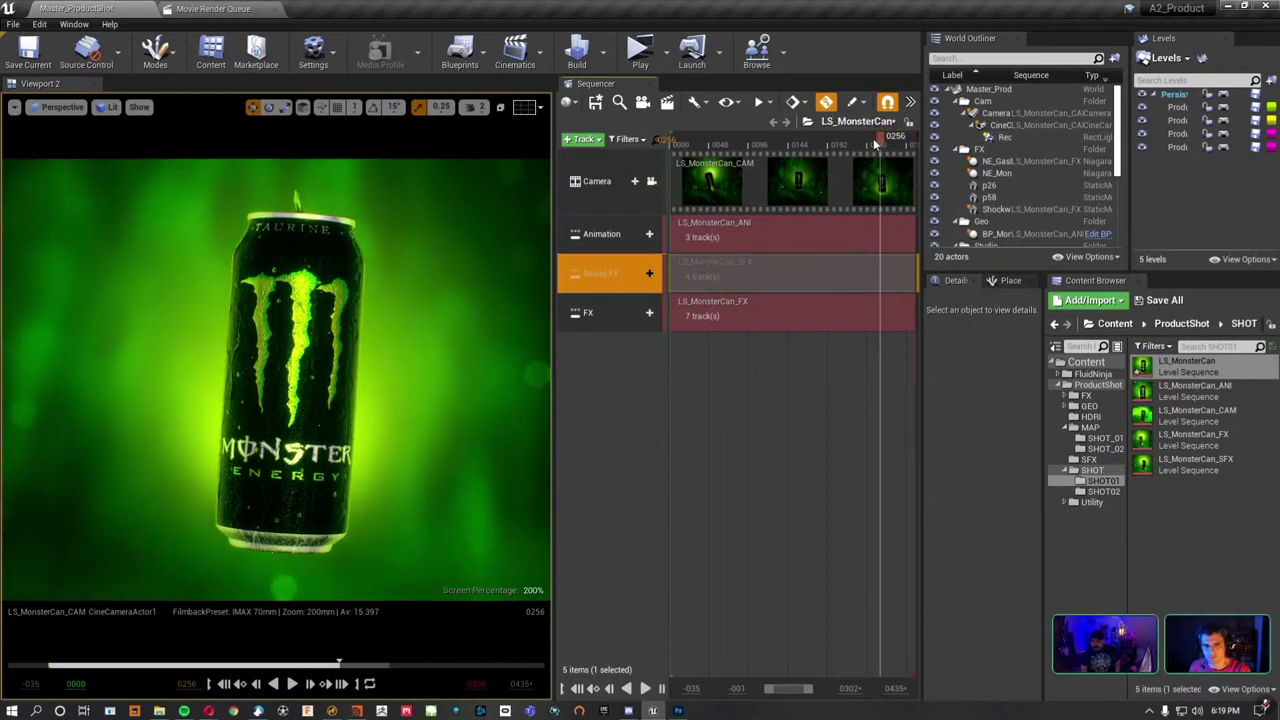
Scrub to frame 0206, select then deselect the can, and release the camera lock.
drag(876, 145, 840, 140)
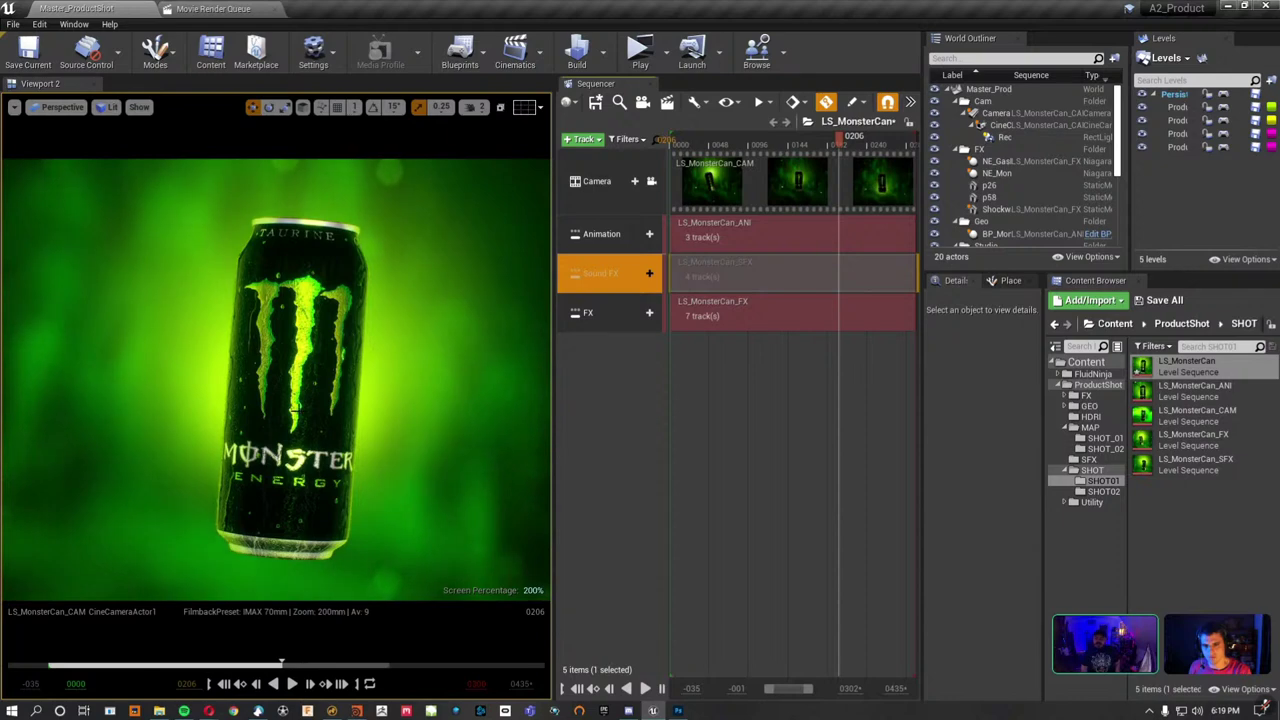
right_click(300, 410)
click(648, 466)
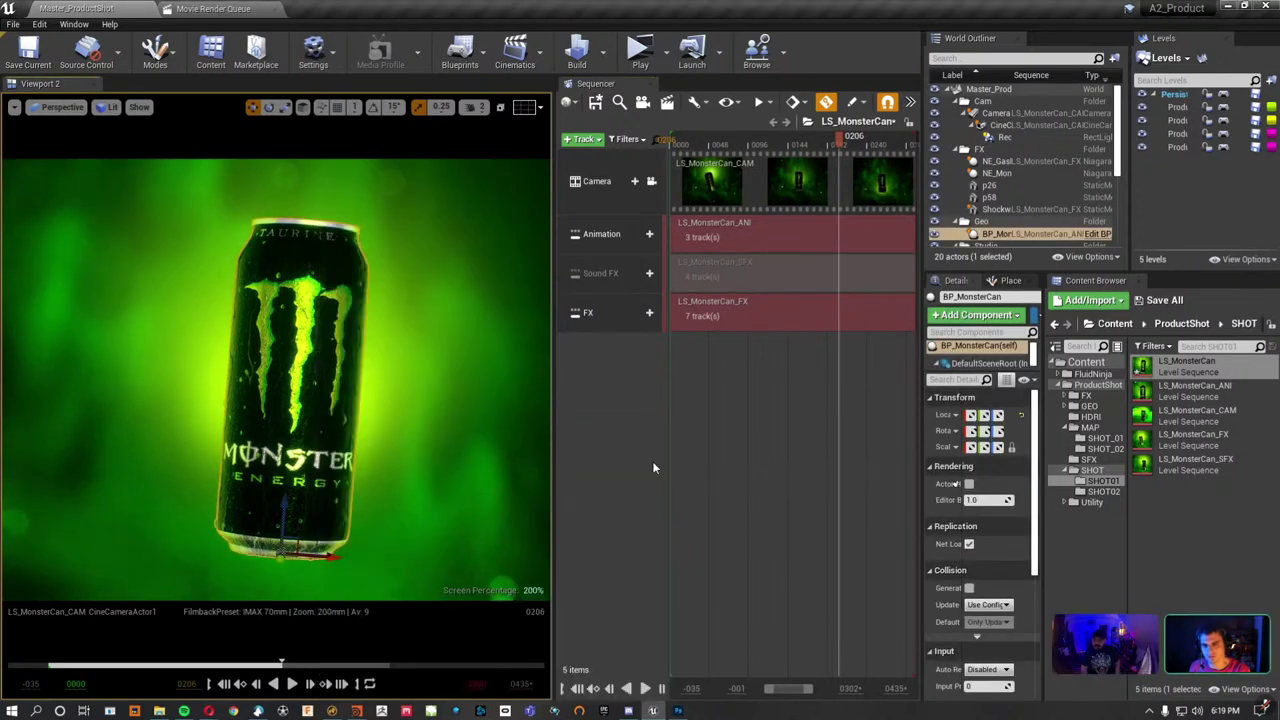
click(630, 463)
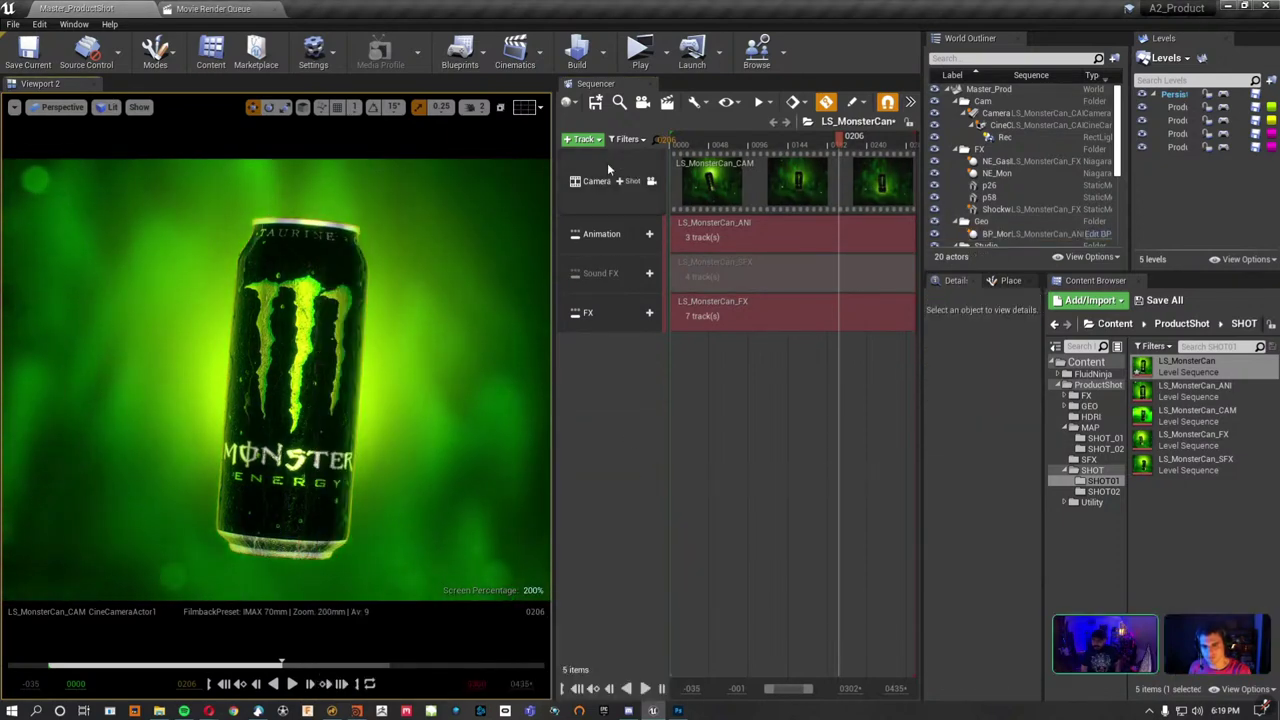
click(651, 180)
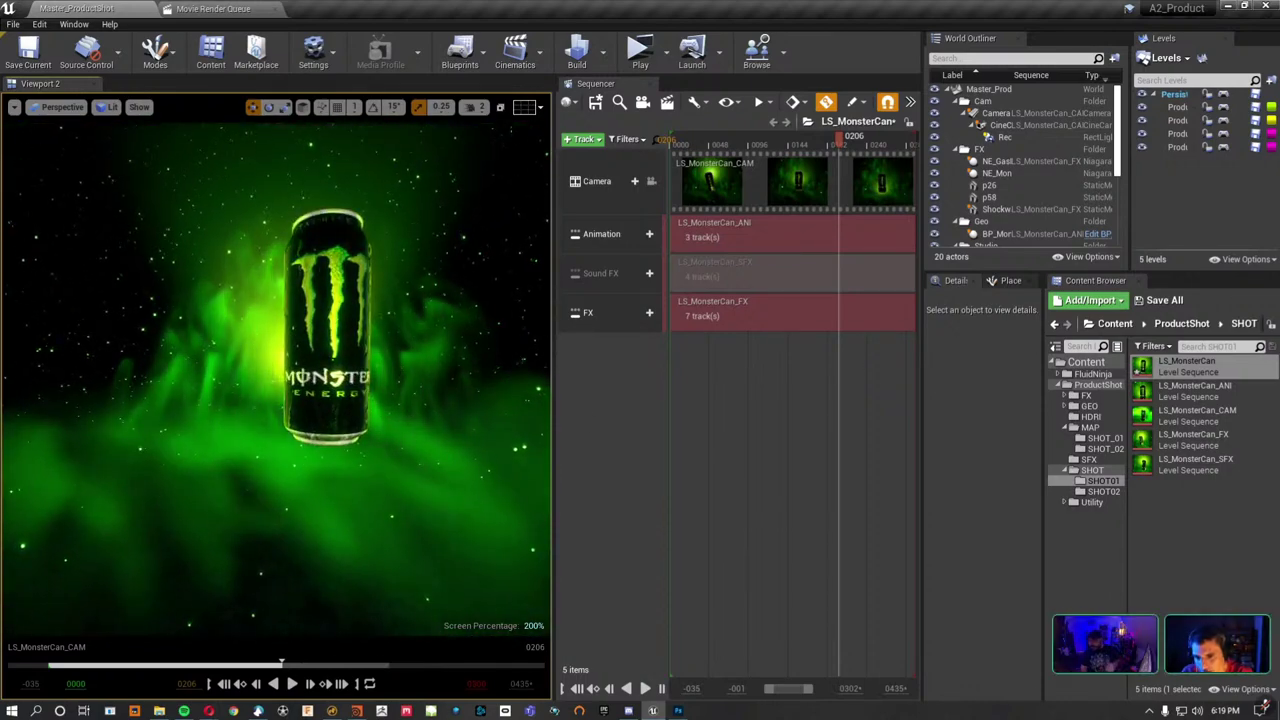
Inspect BP_MonsterCan's falling drops mesh component, then view through the cinematic camera in a wider viewport.
click(330, 320)
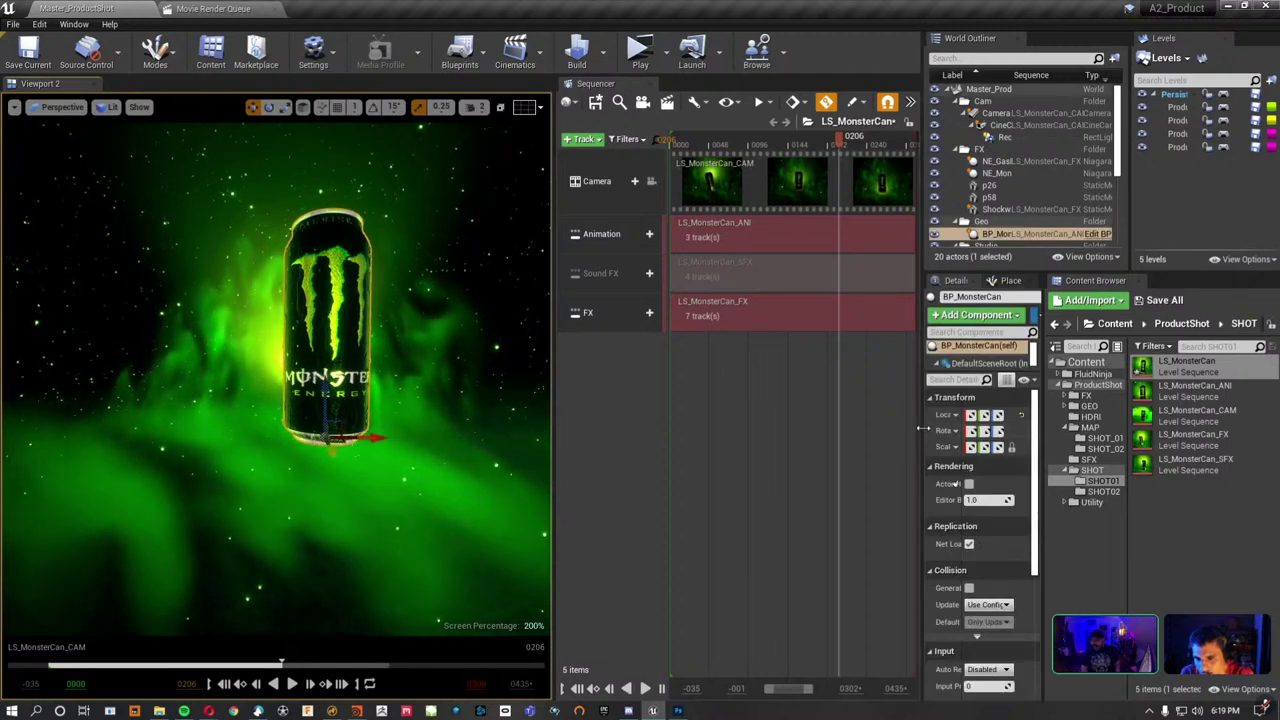
drag(923, 447, 718, 447)
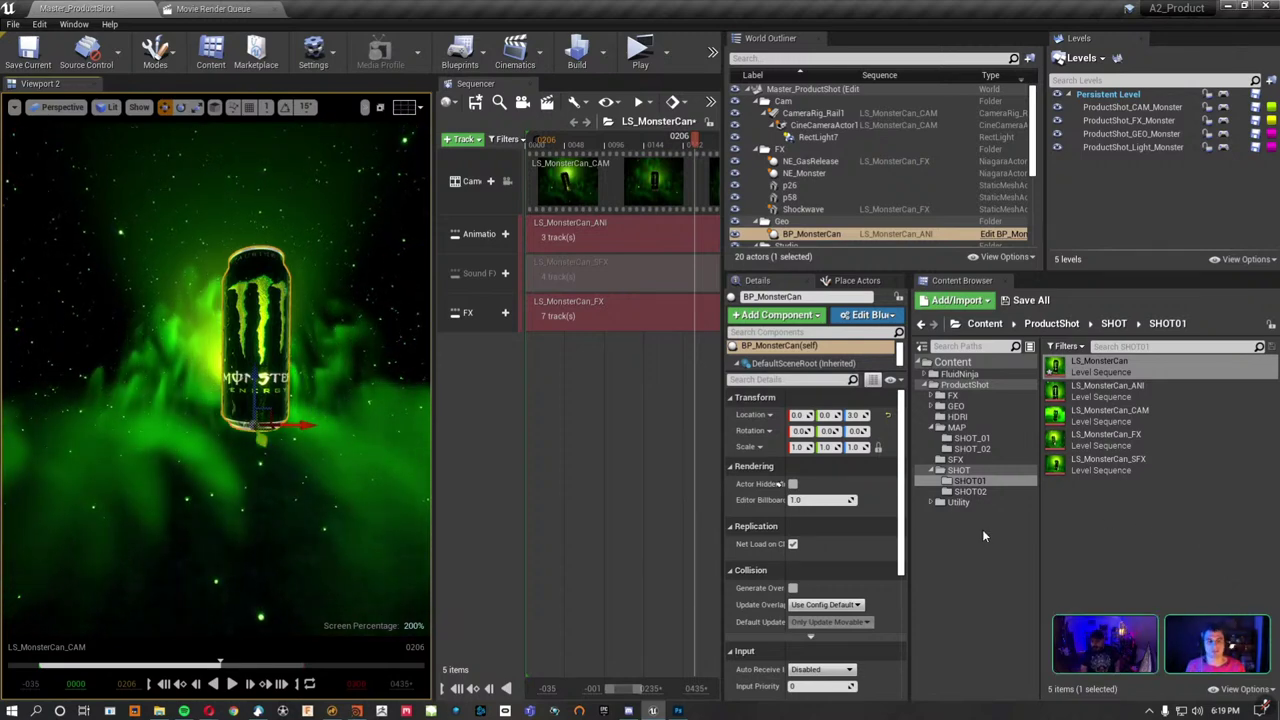
right_drag(215, 350, 260, 350)
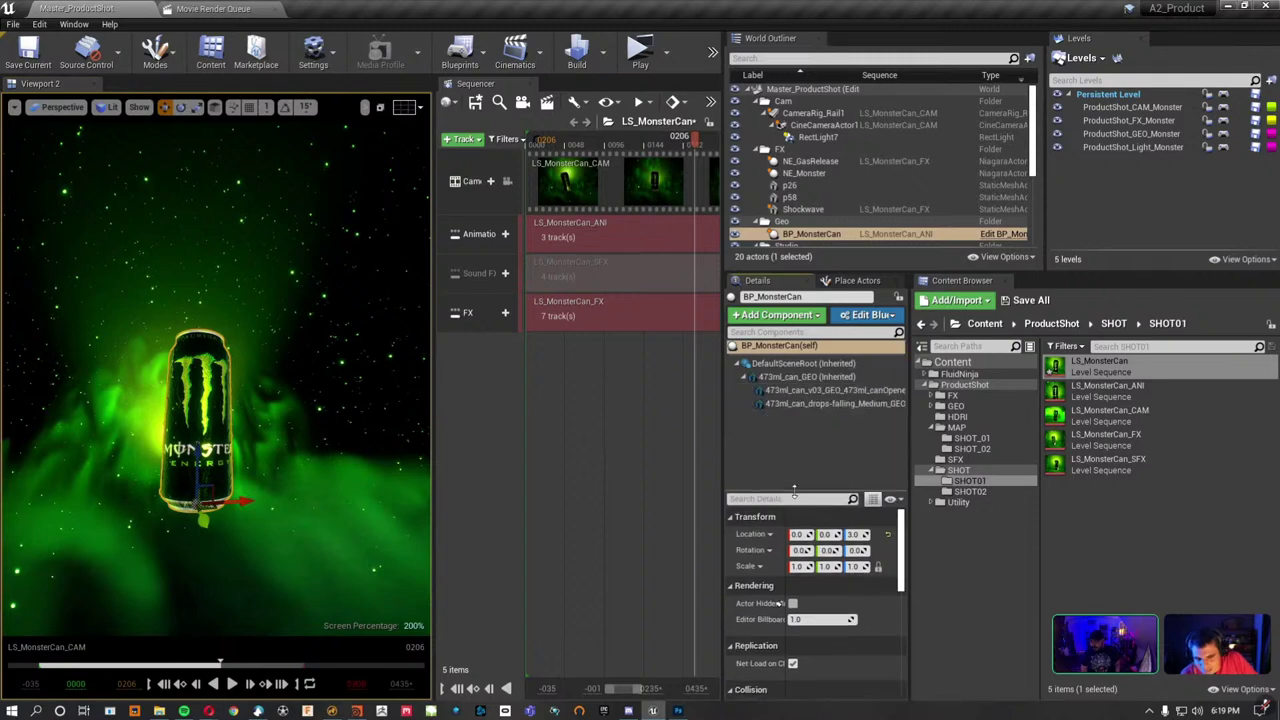
click(826, 404)
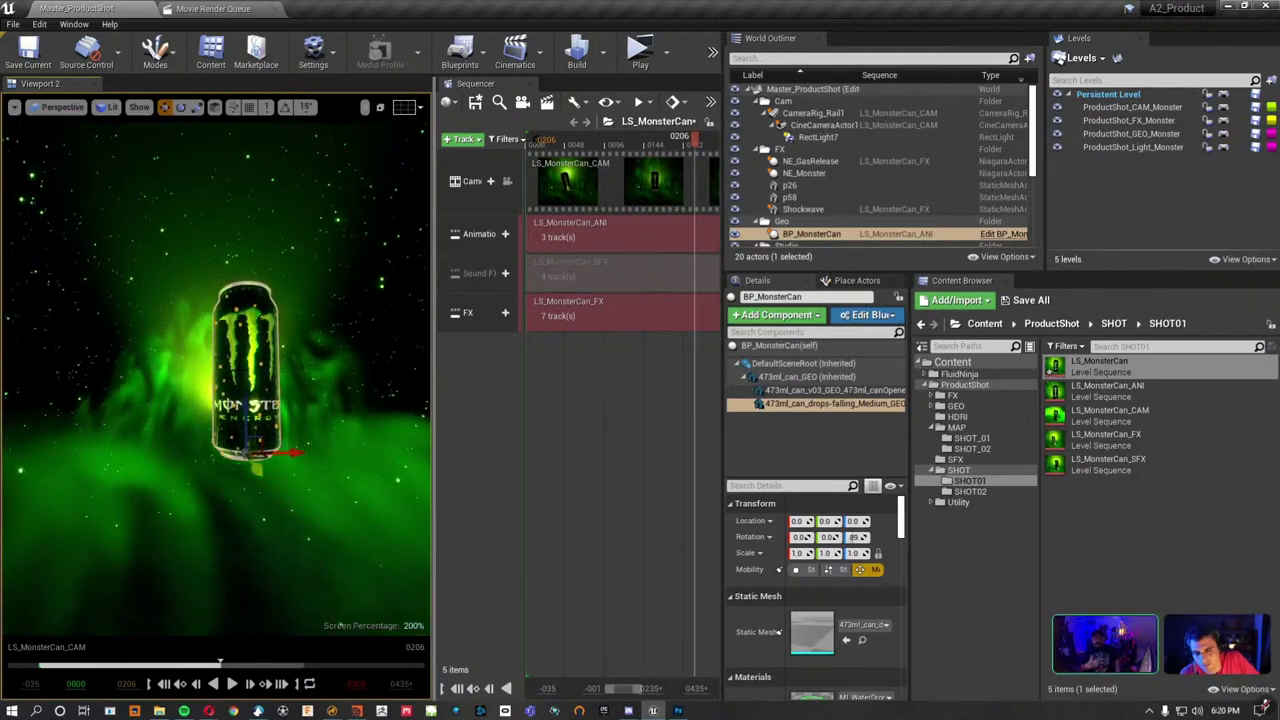
key(Escape)
click(508, 183)
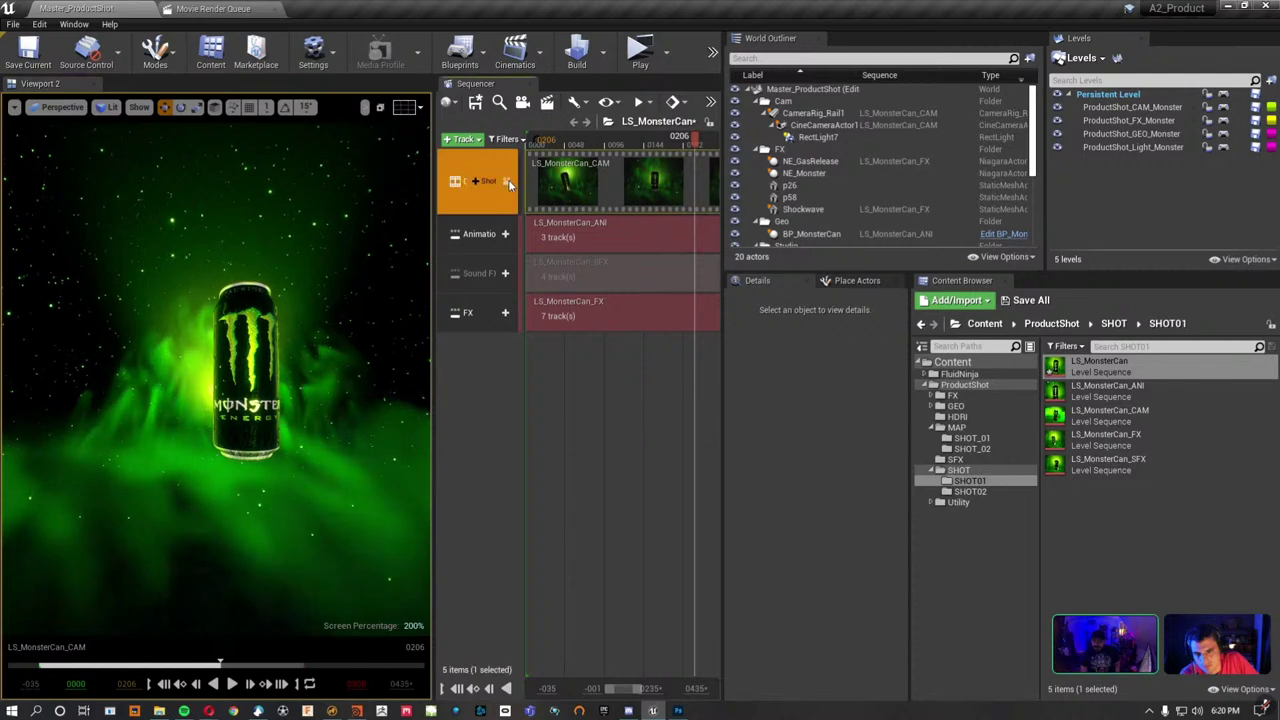
drag(831, 221, 1112, 224)
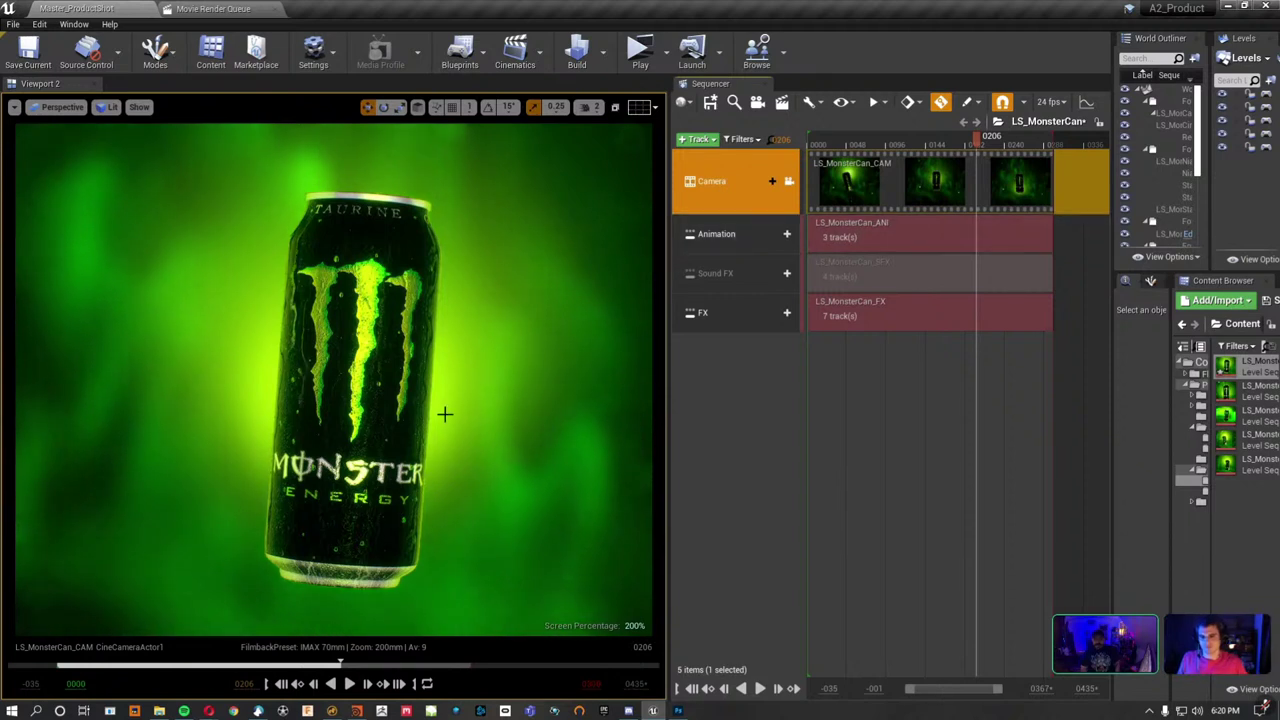
Play LS_MonsterCan from the start, stop at frame 0047, then unlock and frame the can.
click(830, 150)
key(space)
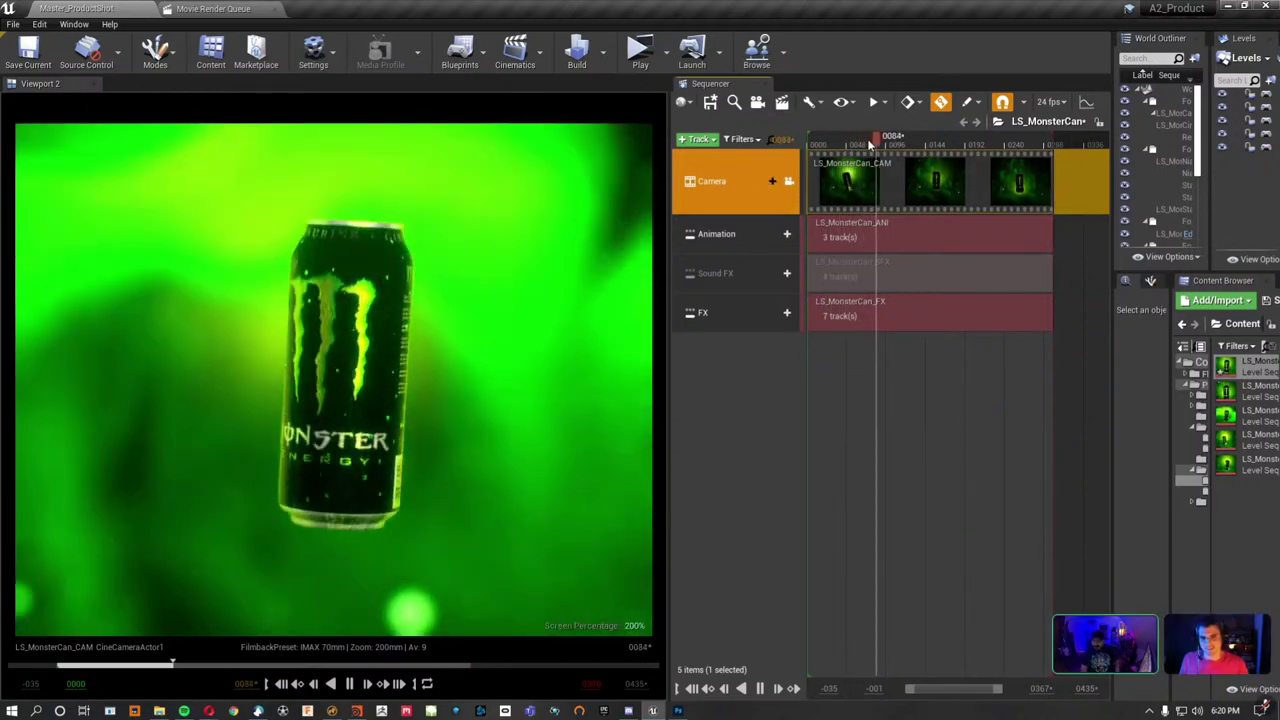
click(848, 140)
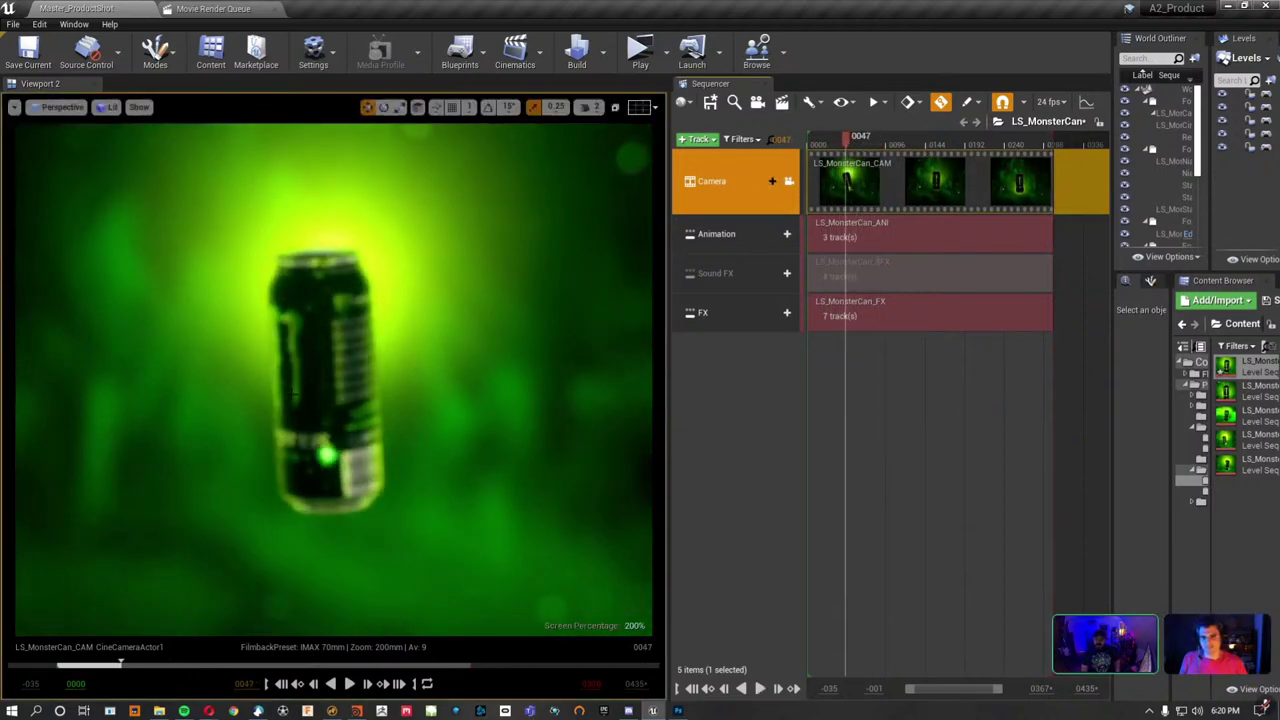
click(320, 380)
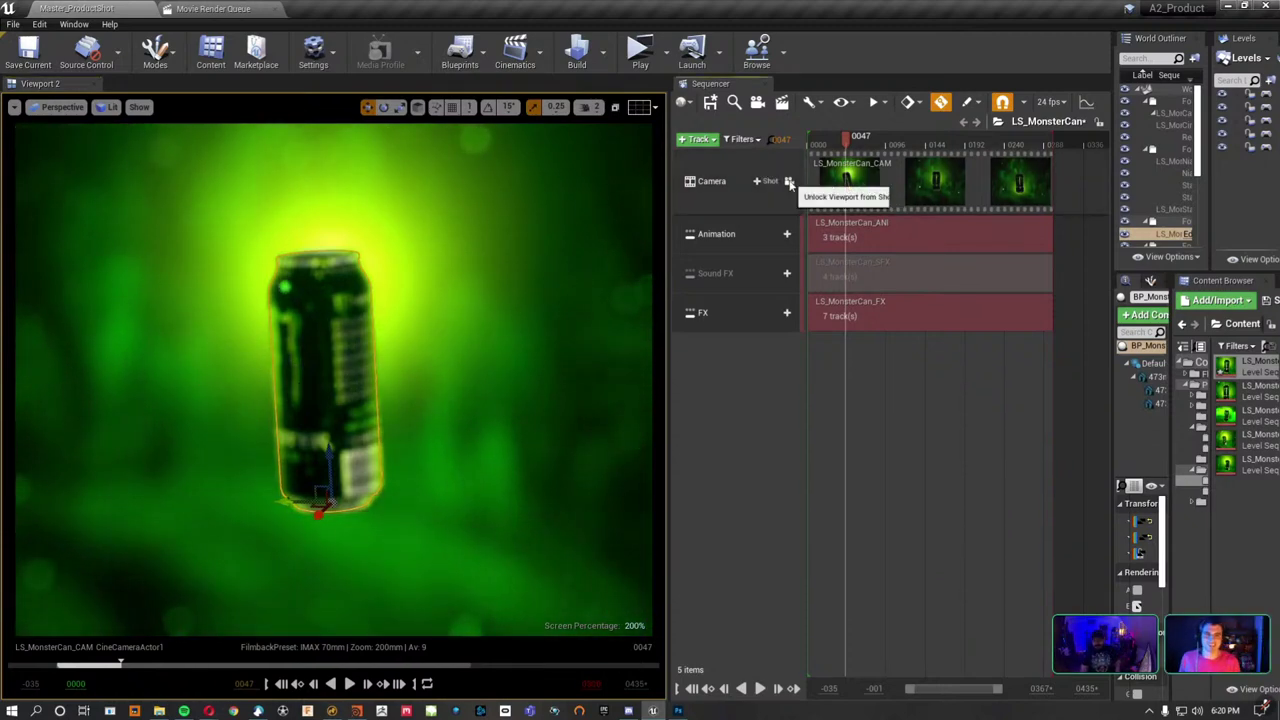
click(789, 181)
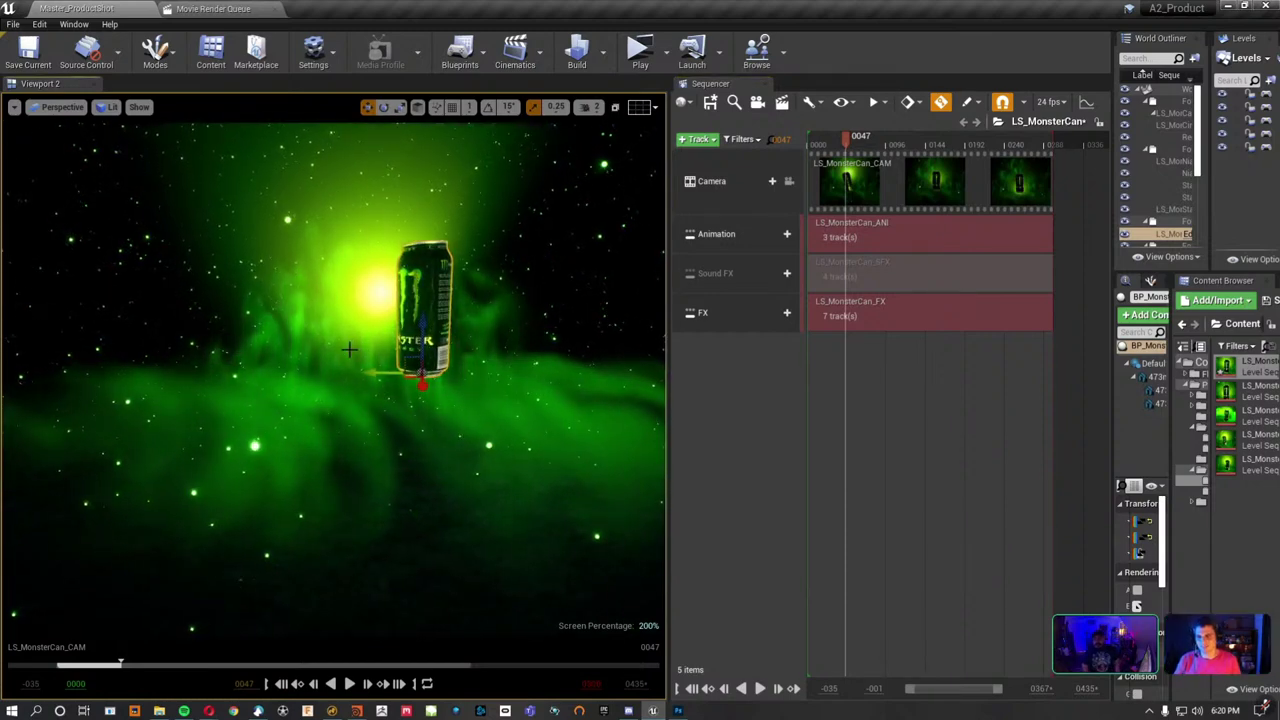
right_drag(383, 332, 383, 300)
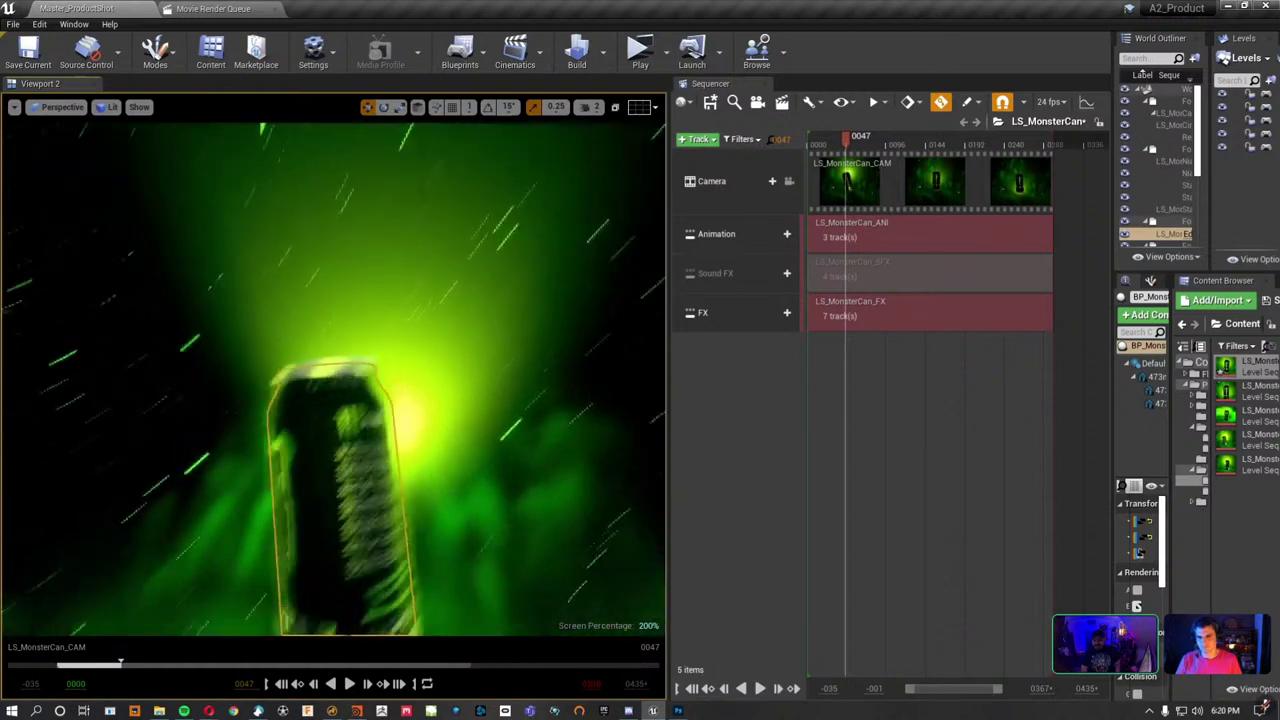
key(f)
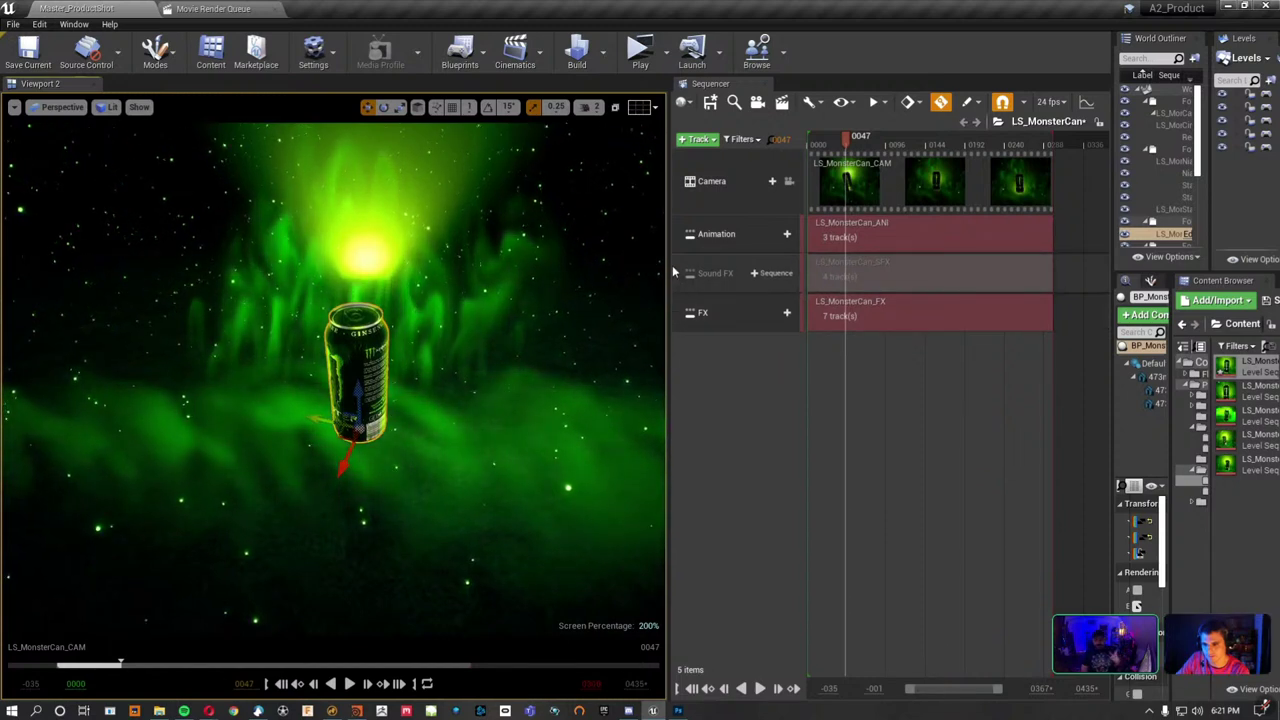
Relock to the shot camera, play the sequence, return to frame 0044, and widen the right panels.
click(789, 183)
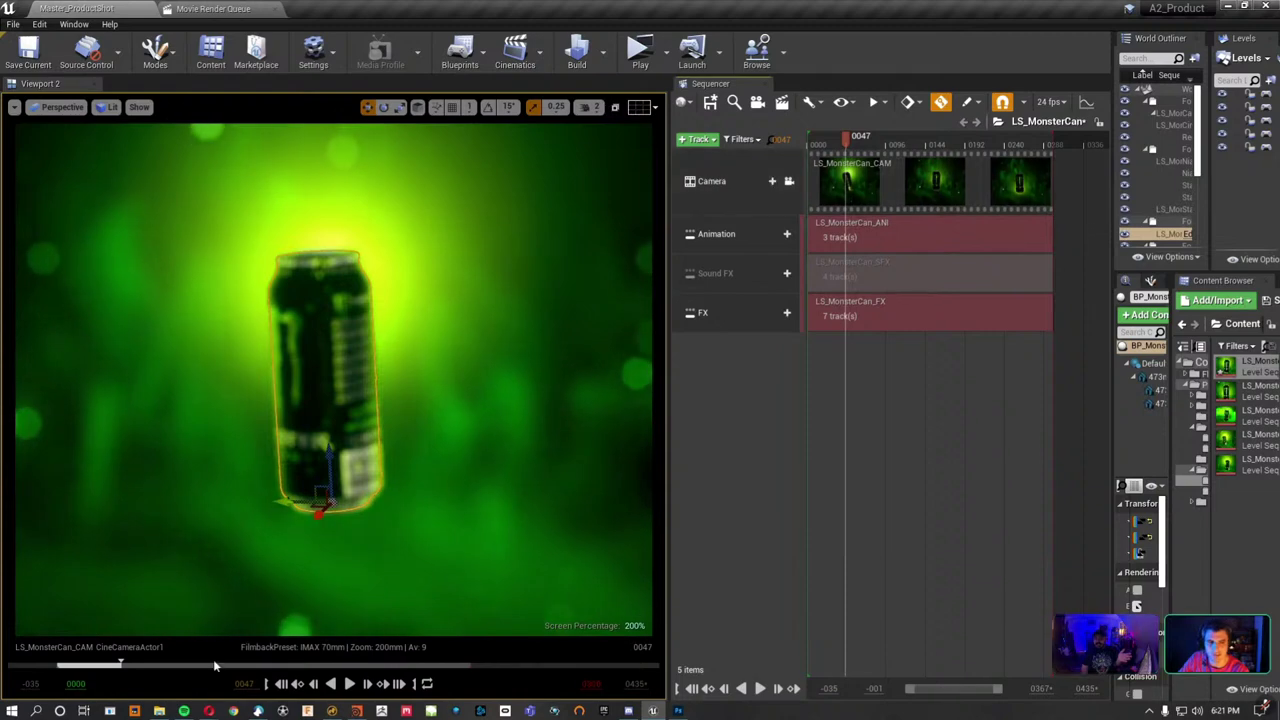
click(349, 684)
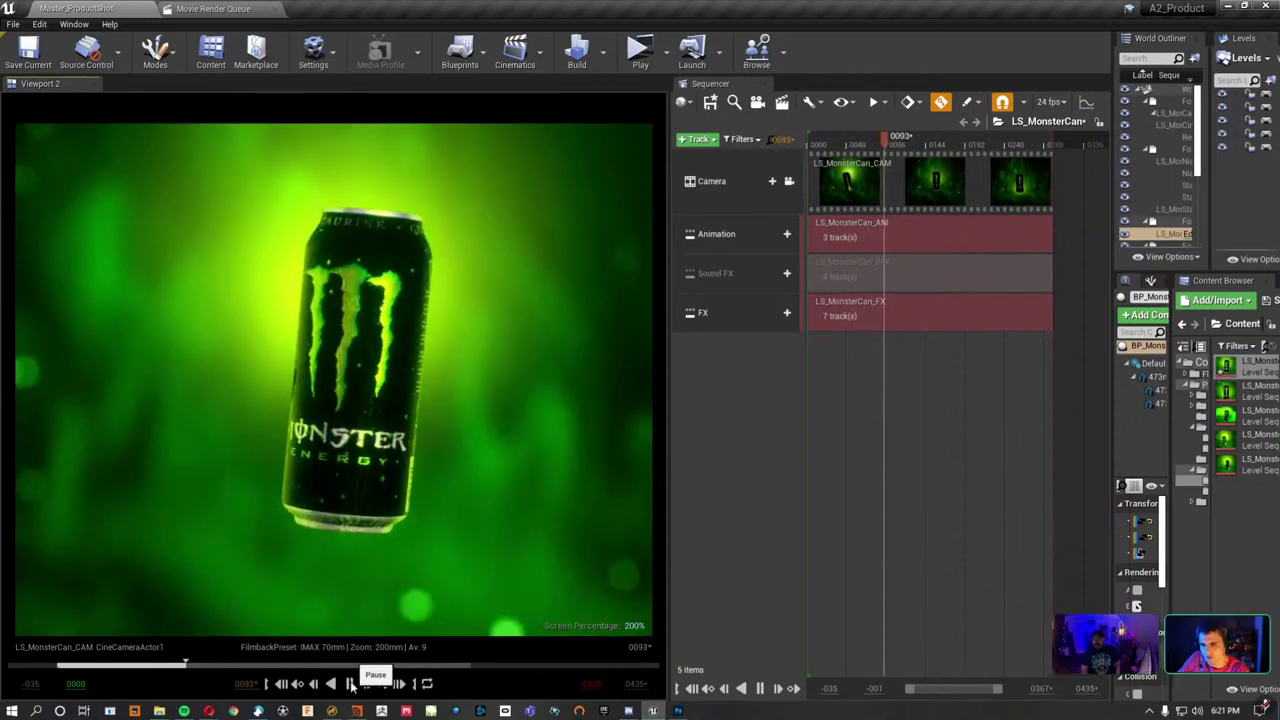
click(350, 686)
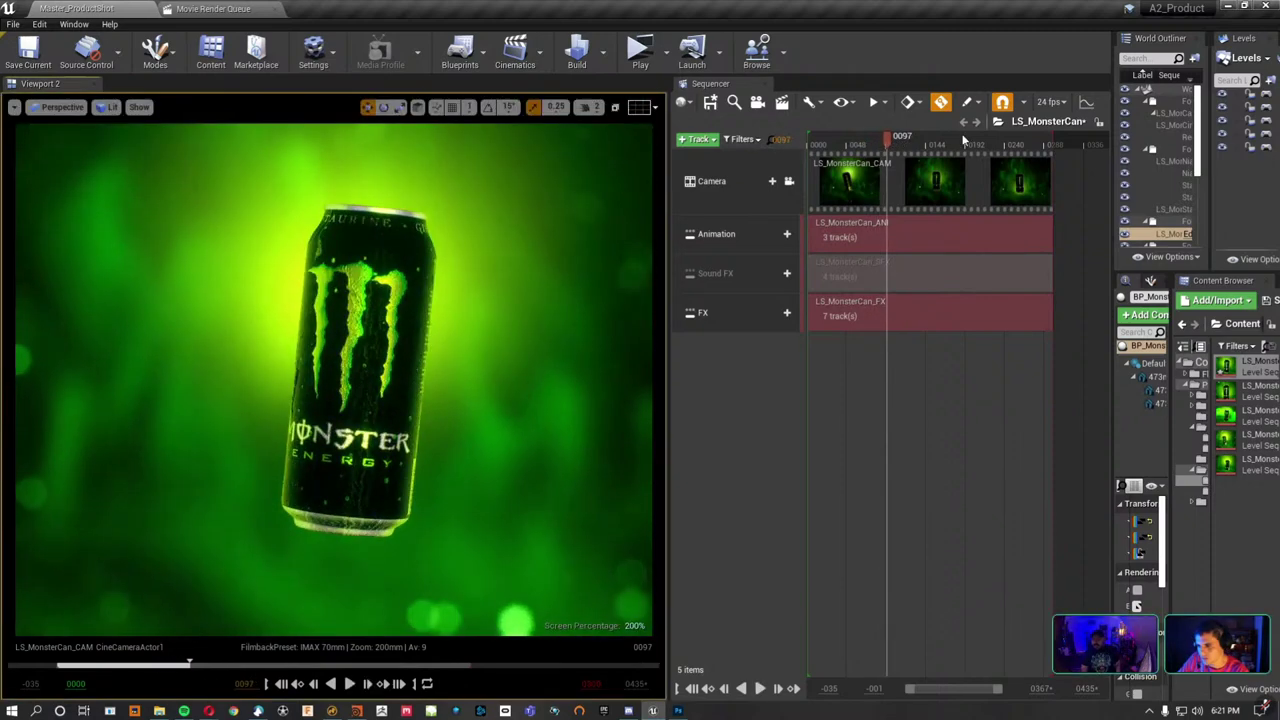
drag(888, 142, 845, 140)
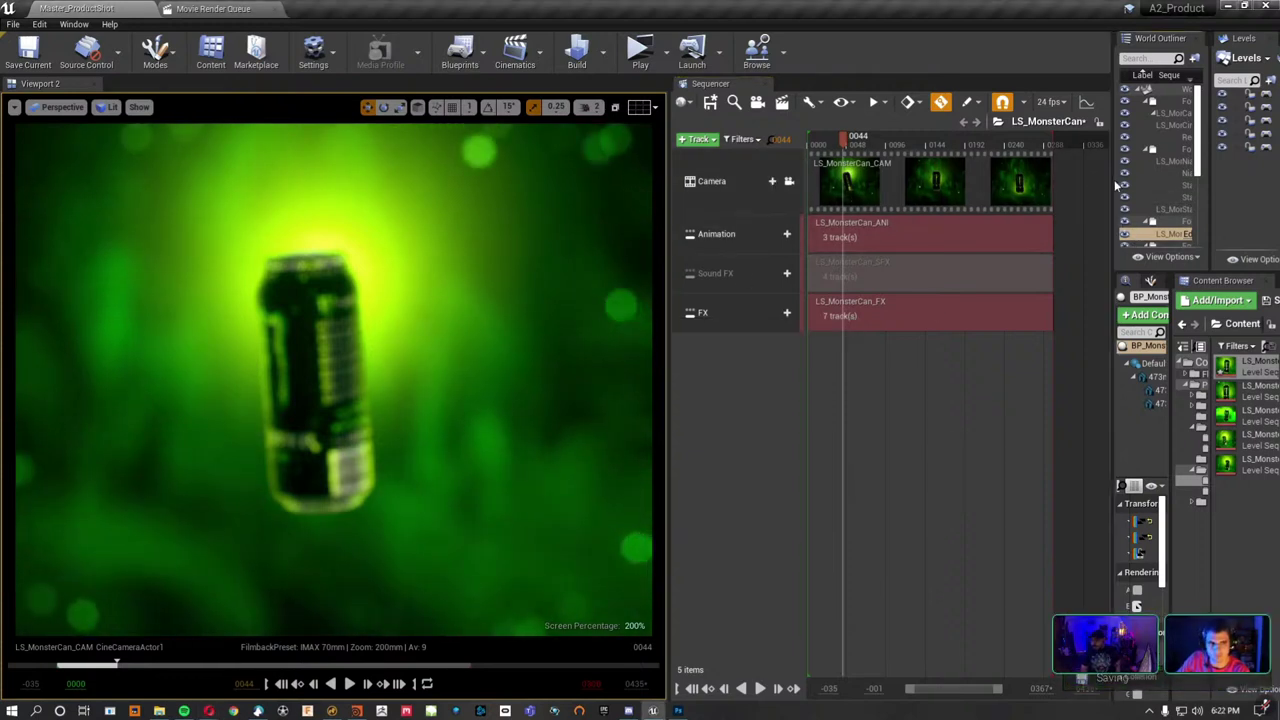
drag(1117, 186, 884, 190)
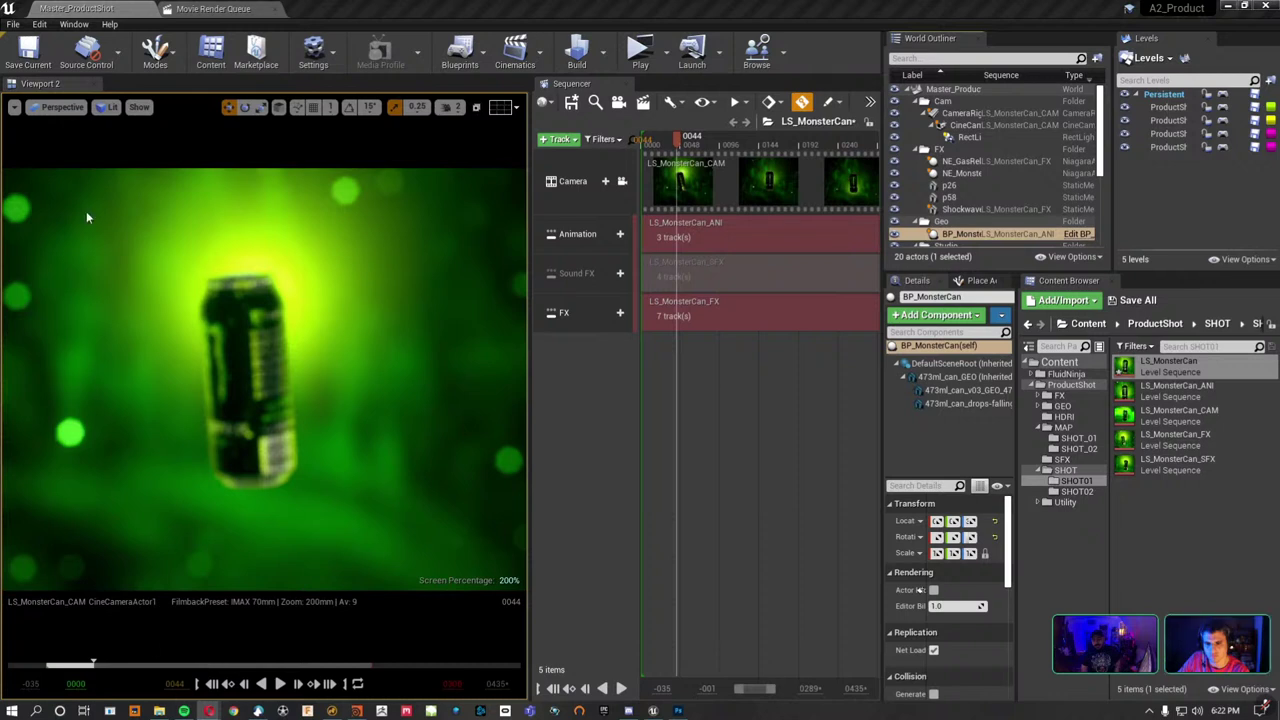
Bring up the taskbar preview of the Opera window with the Estratégias em um Novo Paradigma Globalizado page.
mouse_move(209, 711)
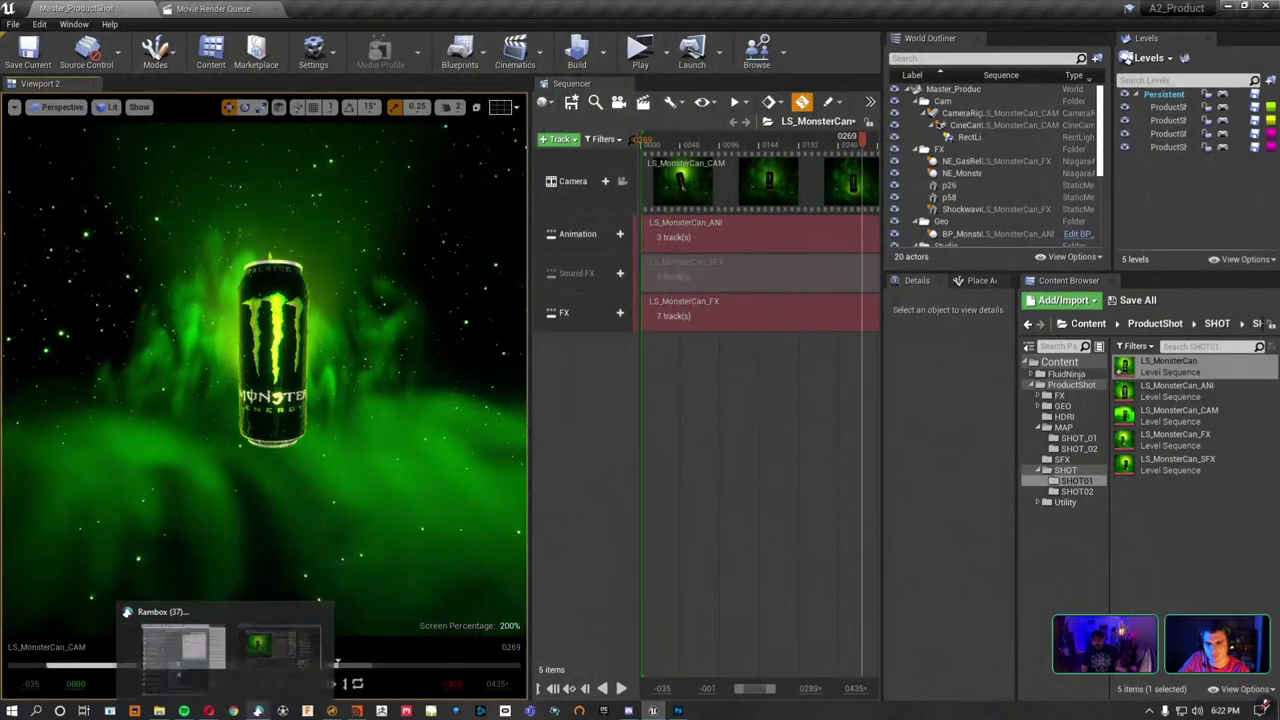
mouse_move(259, 711)
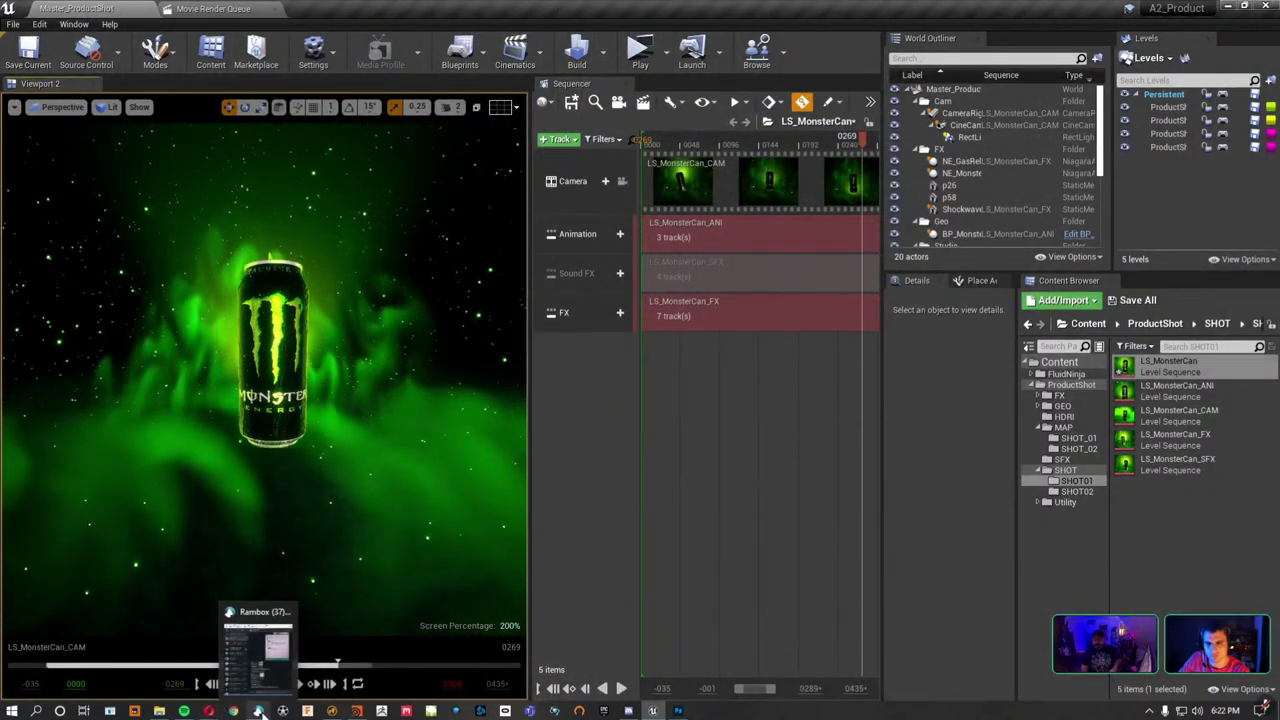
Review the Gumroad UE4: Animated Raindrops Material page in Opera, then minimize the browser back to Unreal.
click(178, 680)
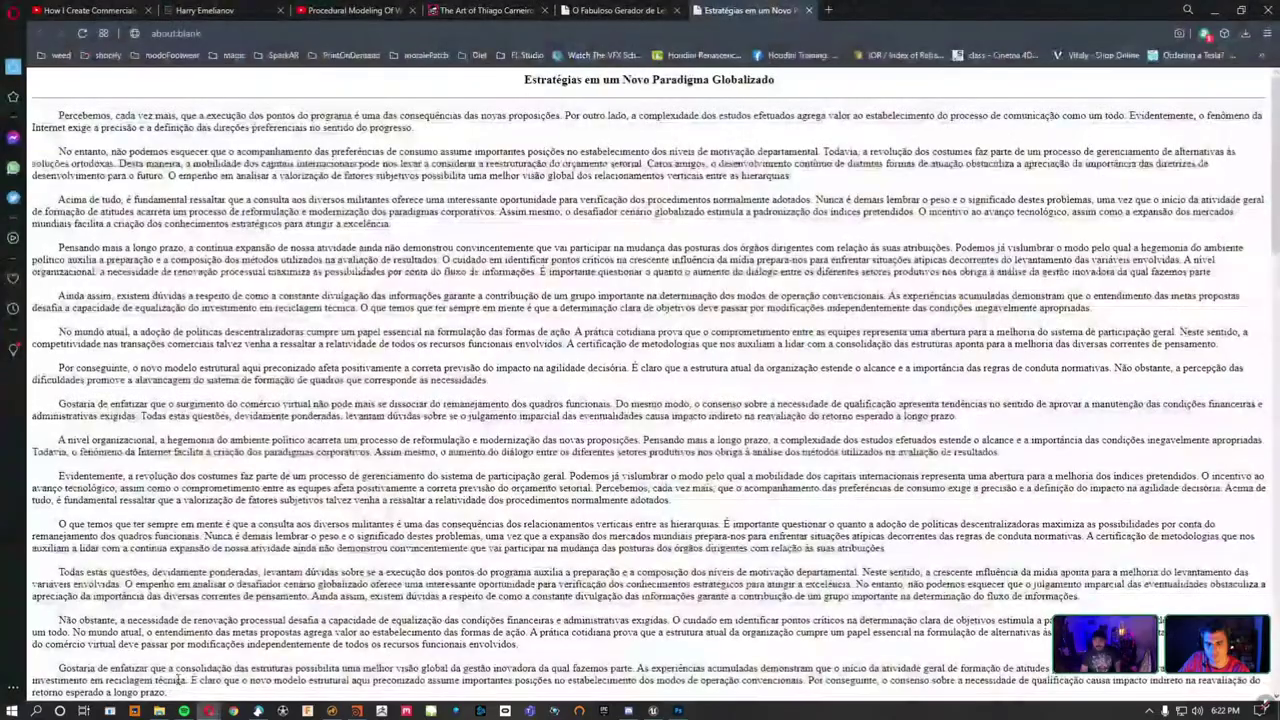
click(210, 10)
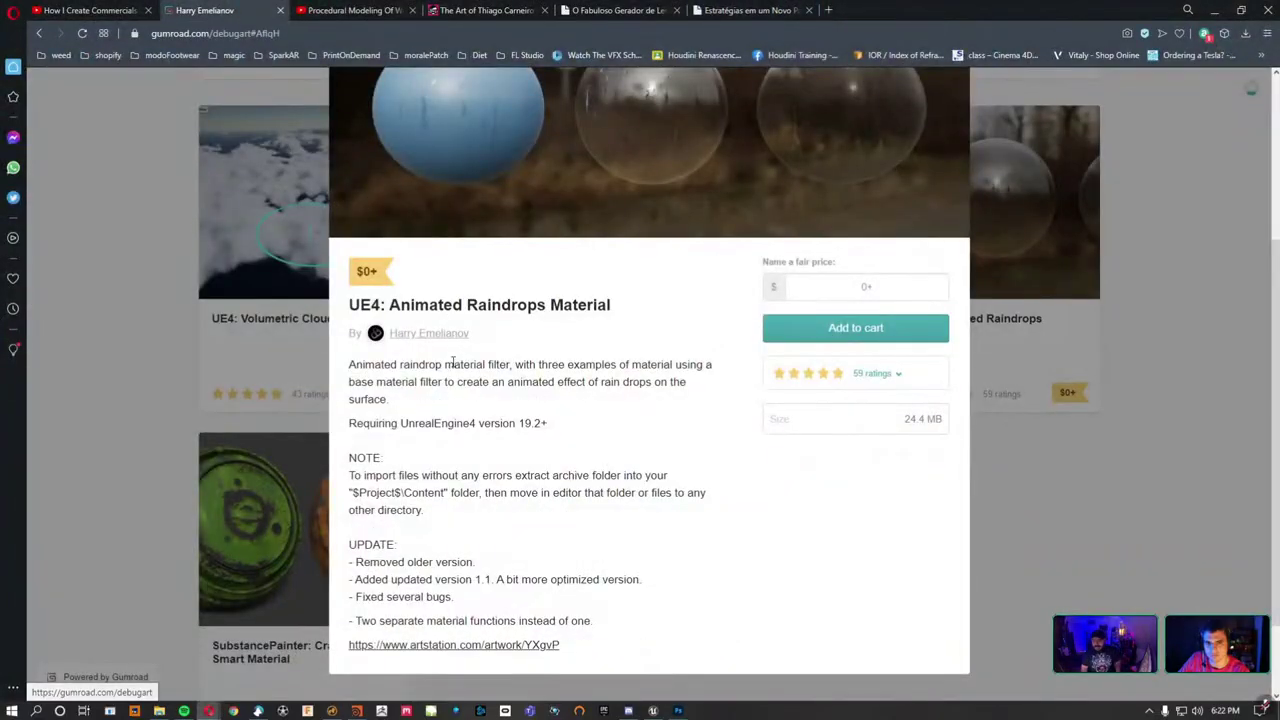
scroll(597, 434, up, 1)
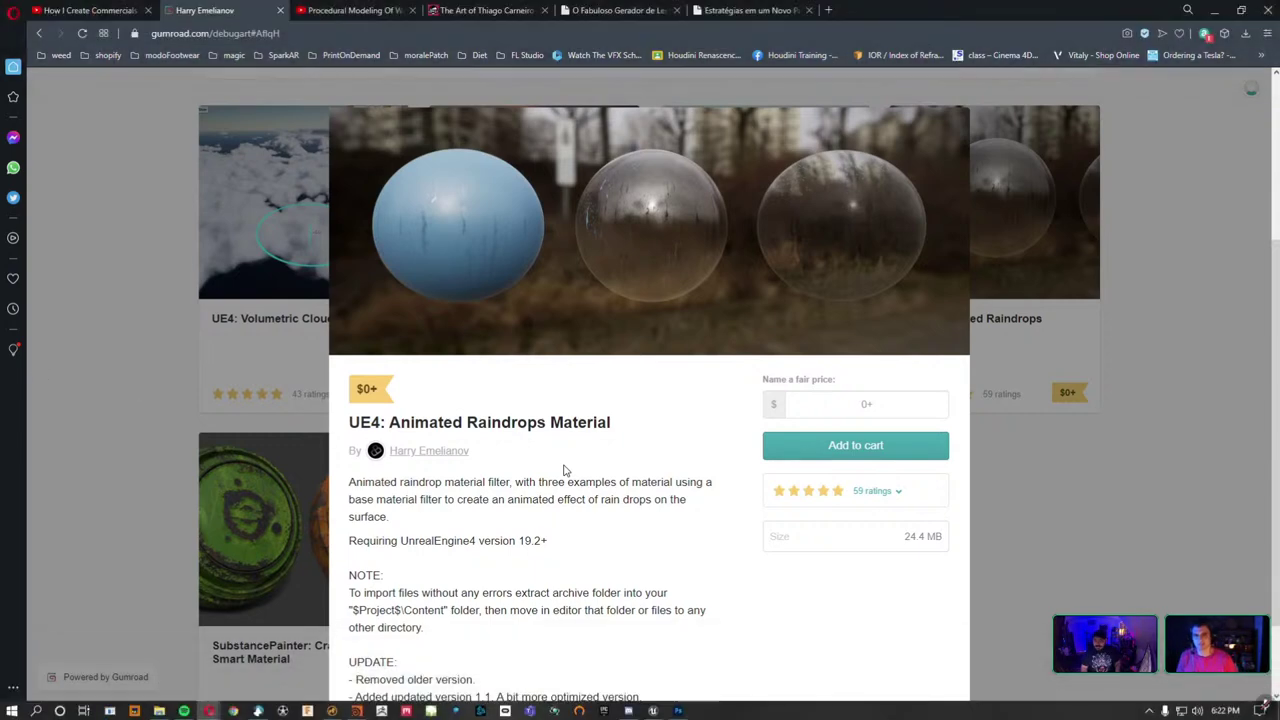
click(300, 31)
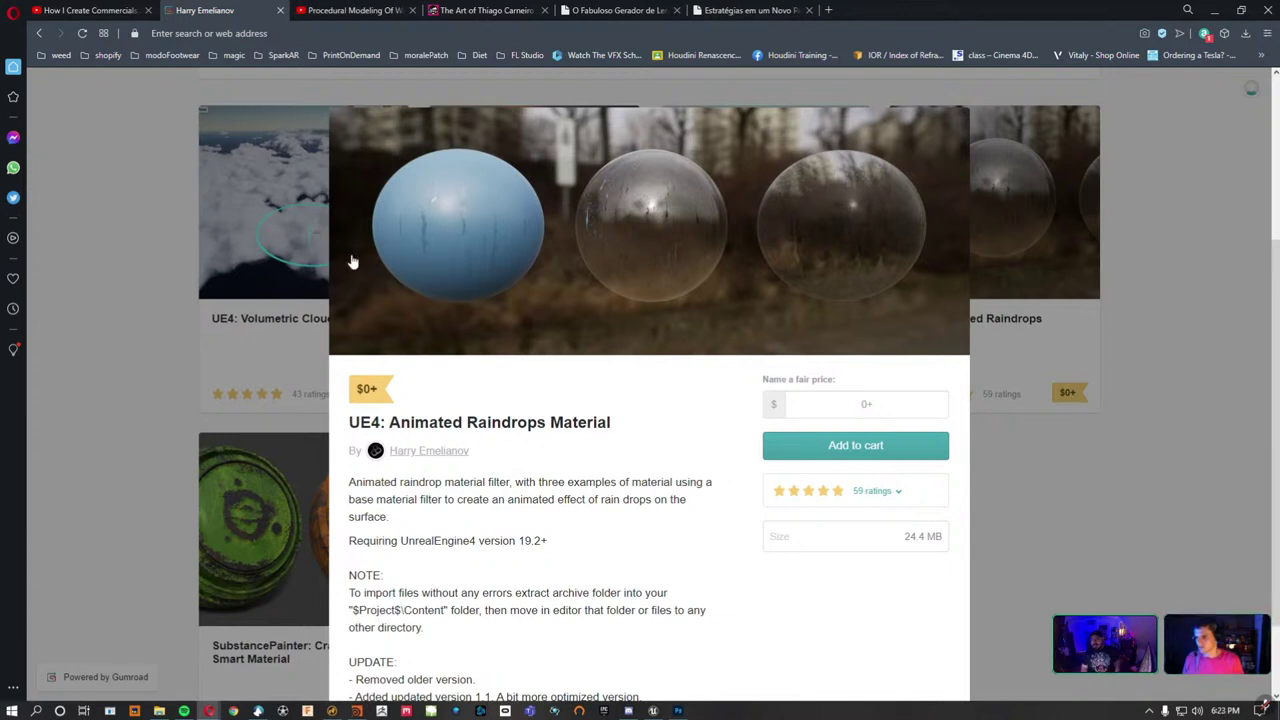
click(1210, 10)
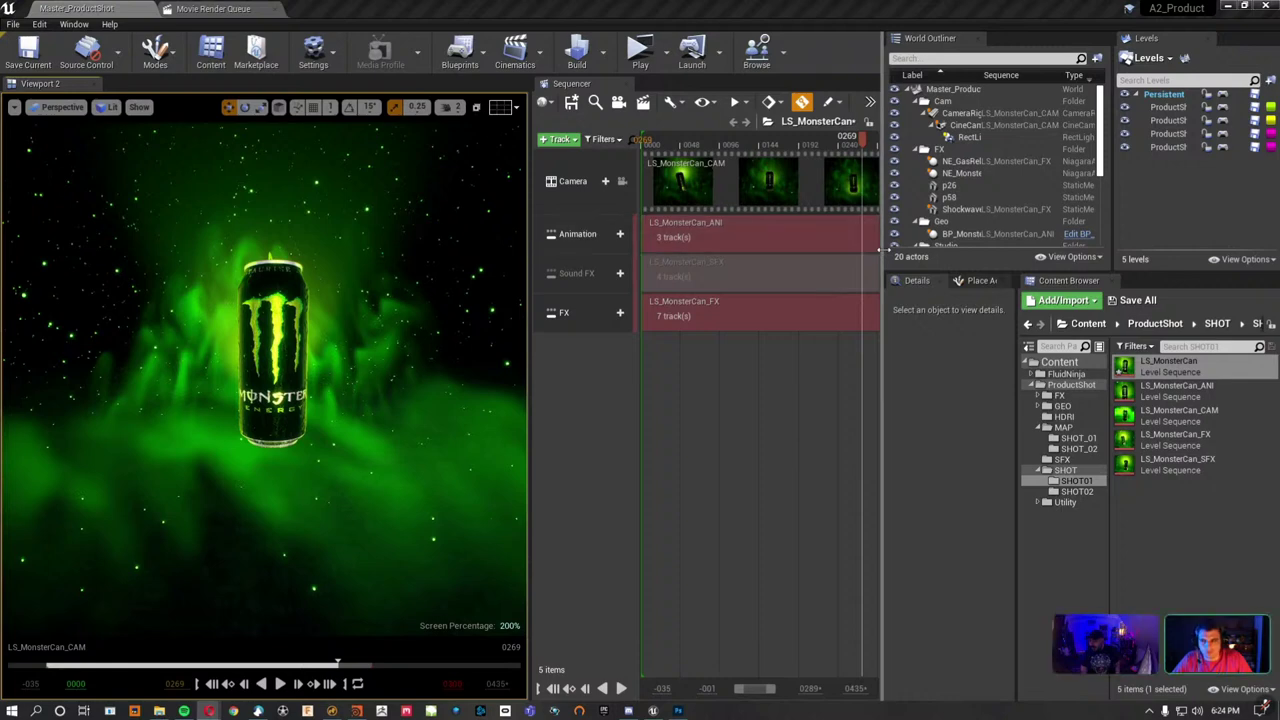
Resize the side panels and show the ProductShot HDRI folder's textures in the Content Browser.
drag(896, 255, 930, 258)
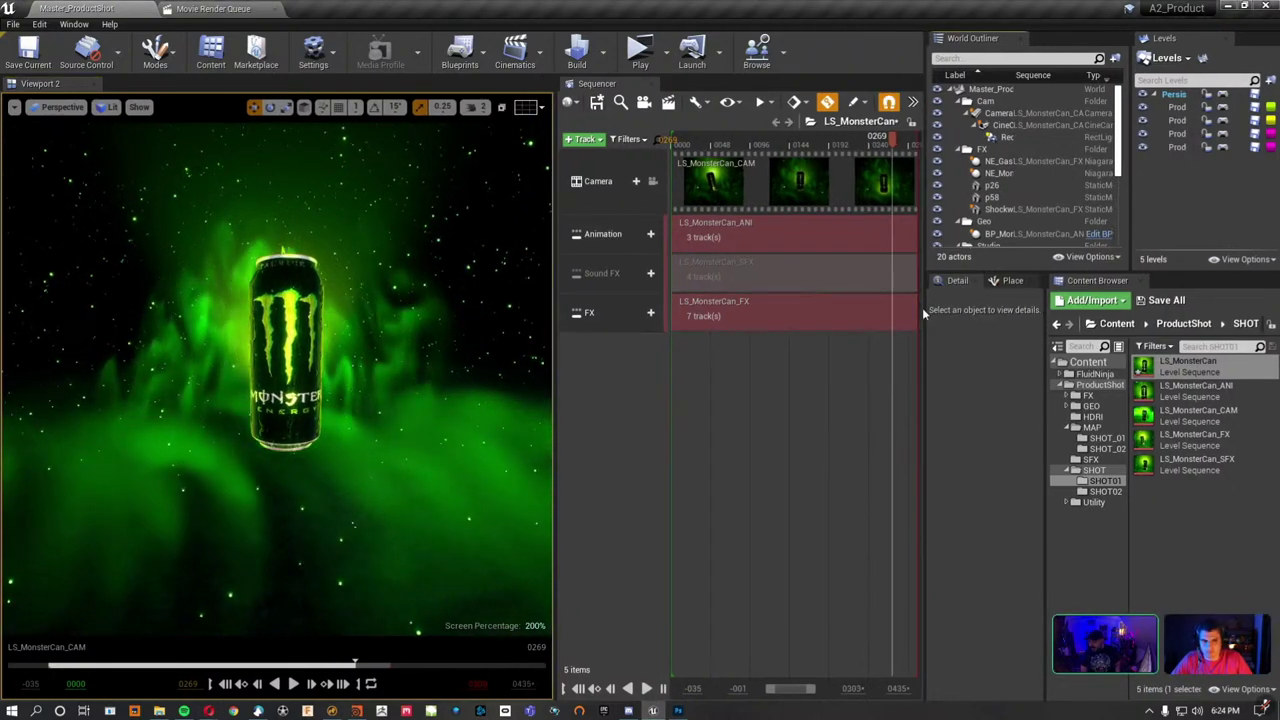
drag(924, 310, 768, 420)
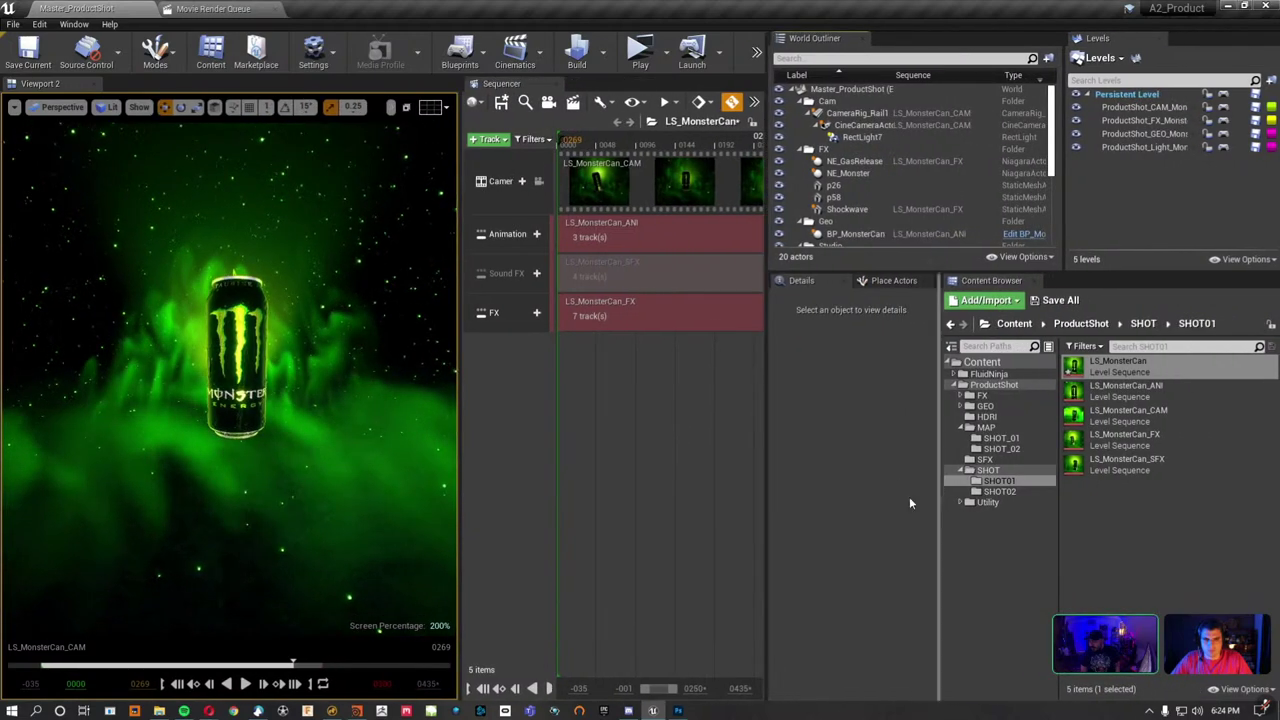
click(985, 416)
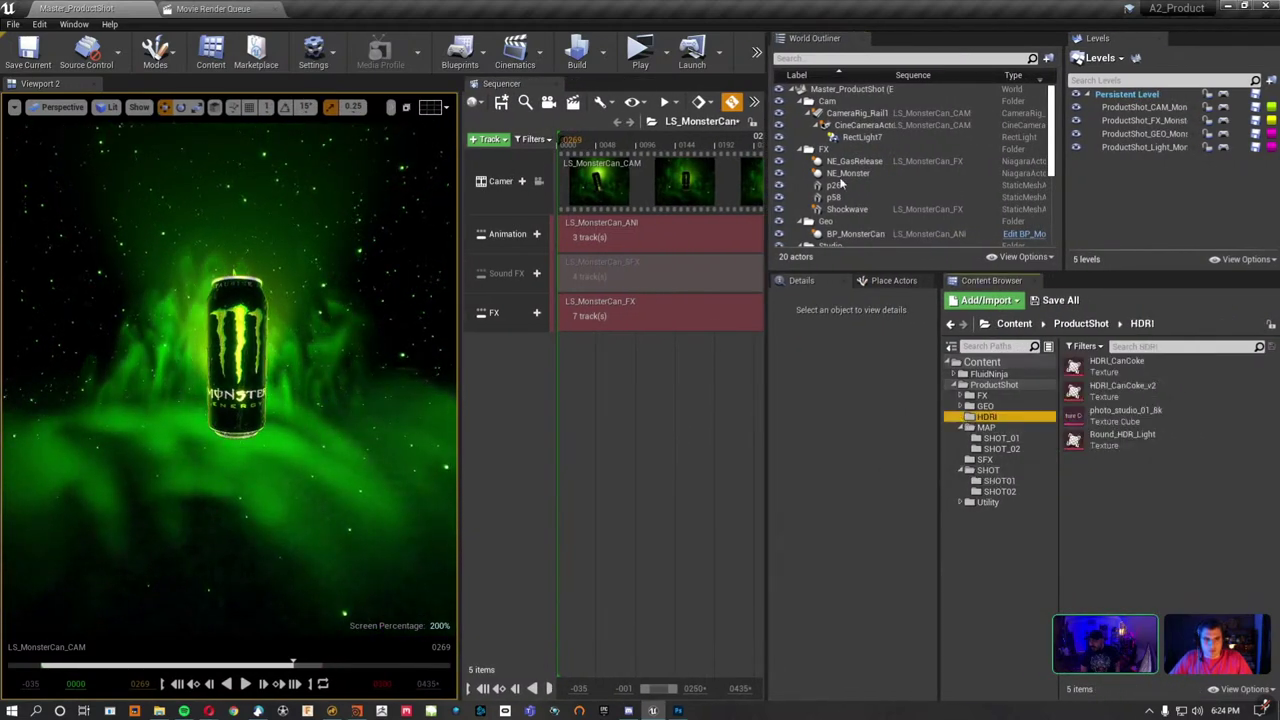
Collapse the Cam, FX, Geo and Studio folders in the World Outliner.
click(800, 101)
click(800, 113)
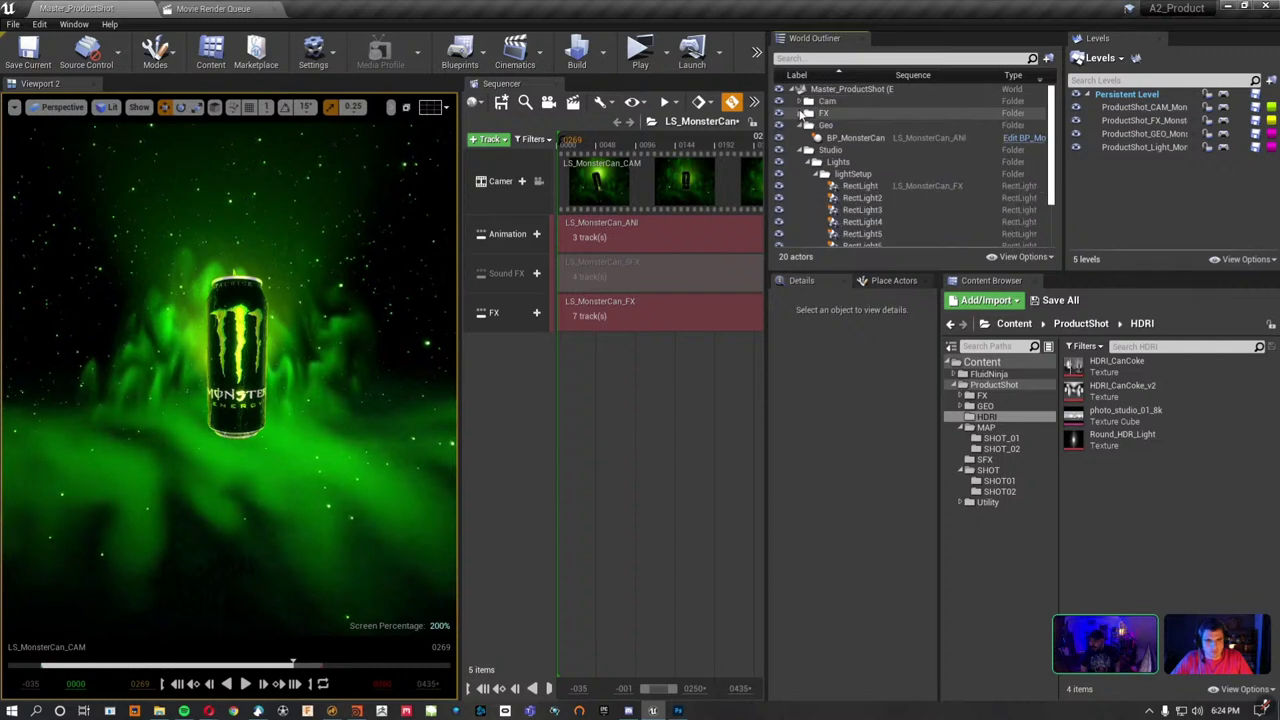
click(800, 125)
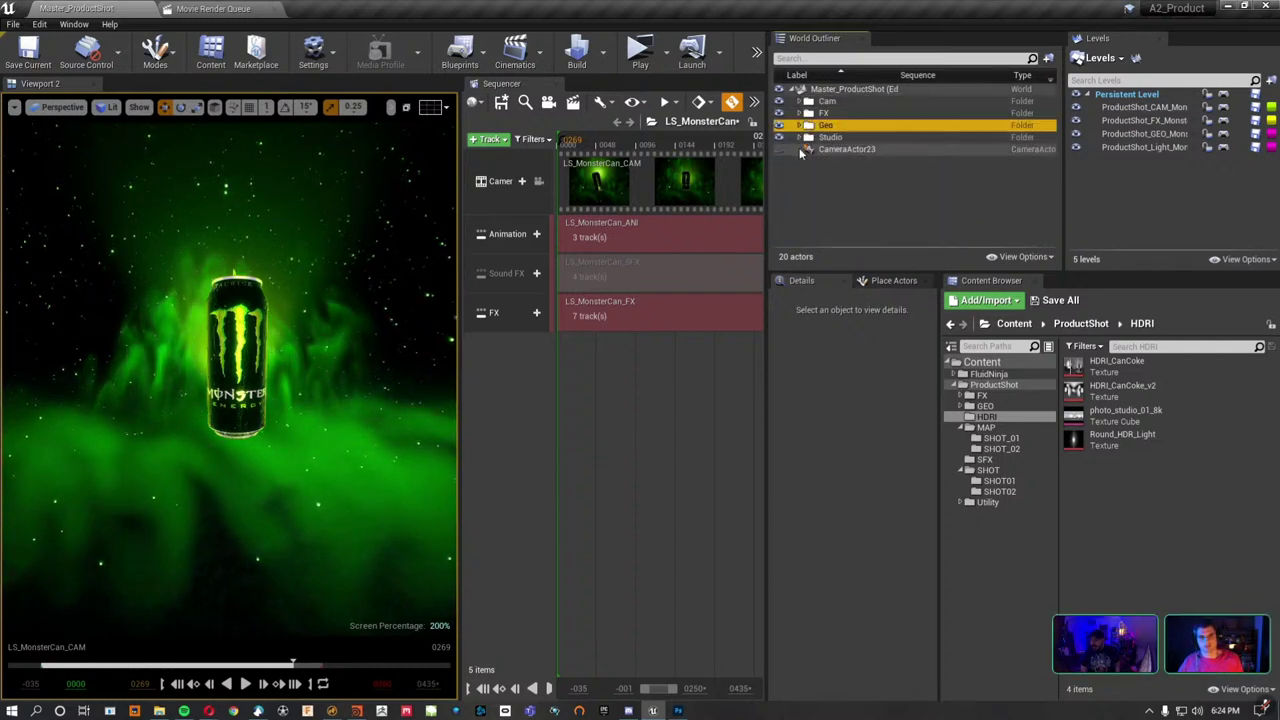
click(808, 137)
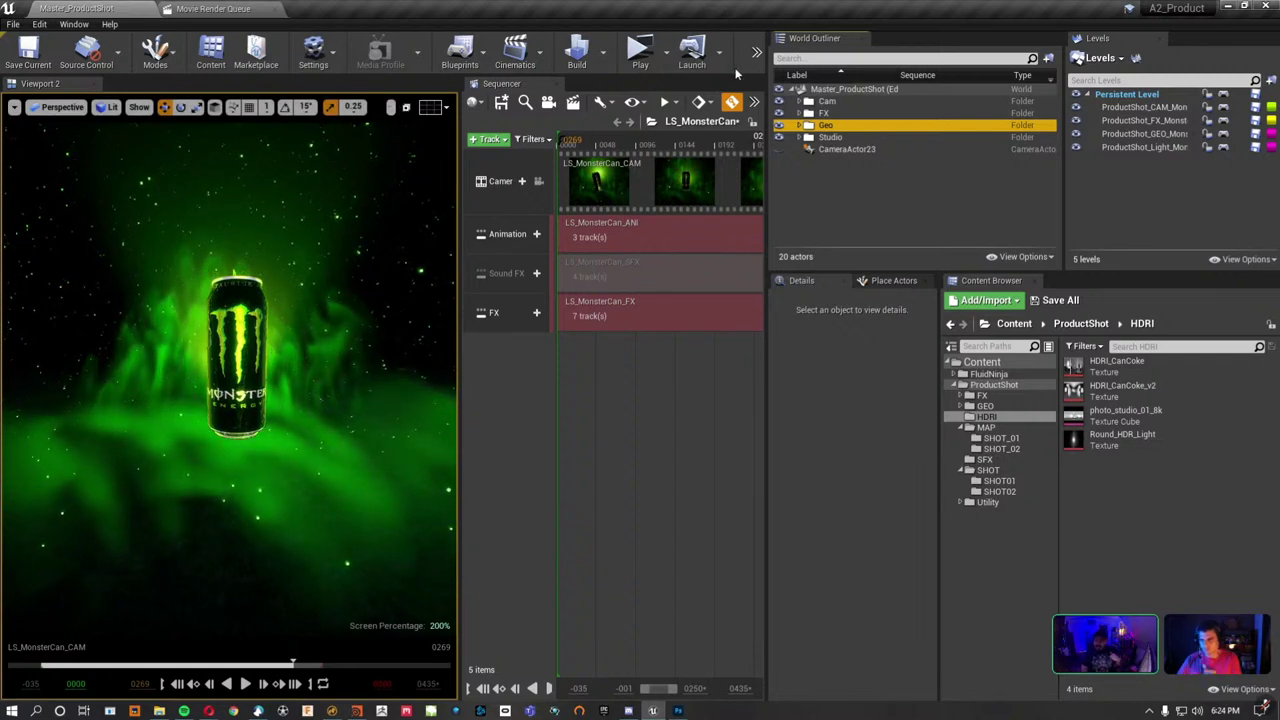
Load the Default Editor Layout from the Window menu's Load Layout options.
click(84, 25)
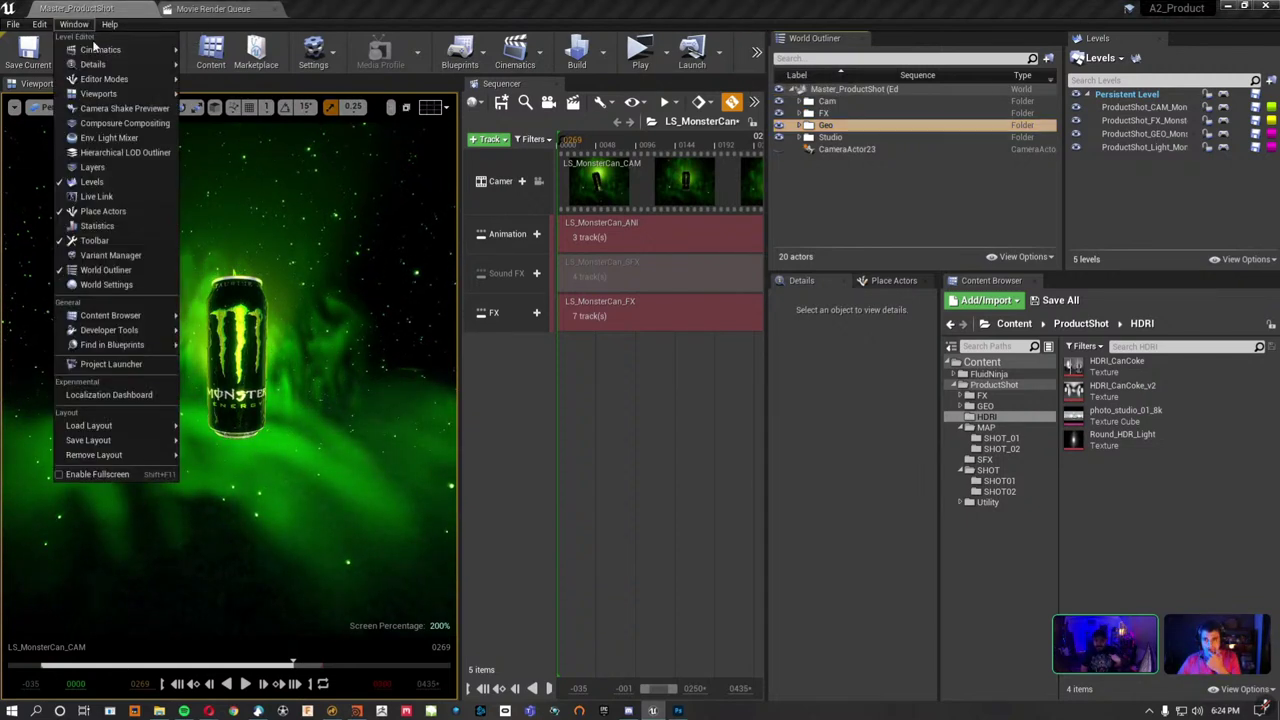
mouse_move(108, 93)
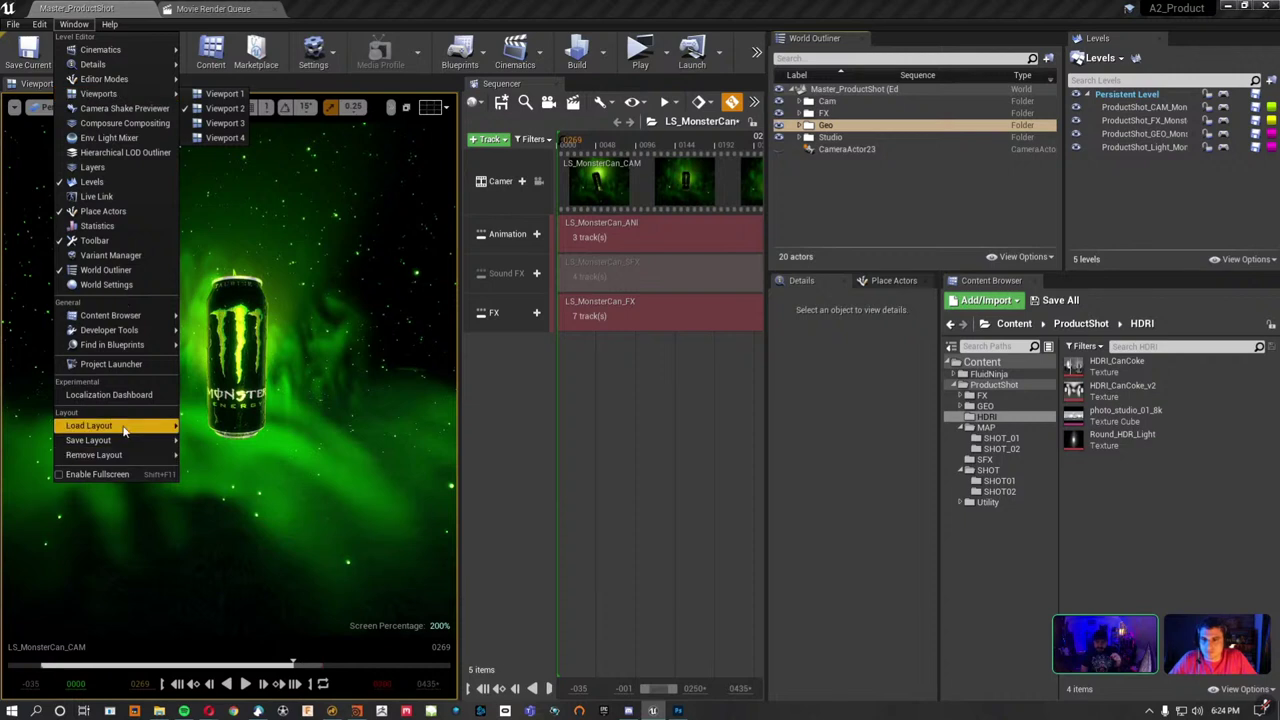
mouse_move(100, 455)
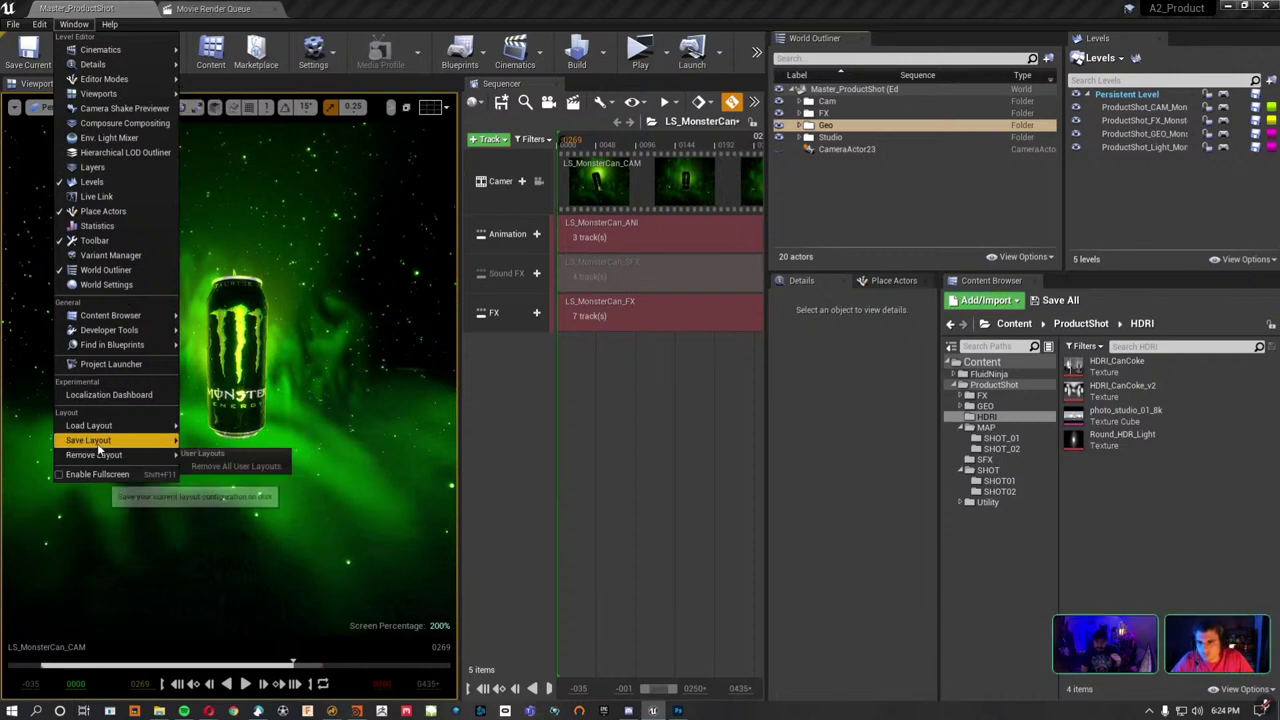
mouse_move(104, 428)
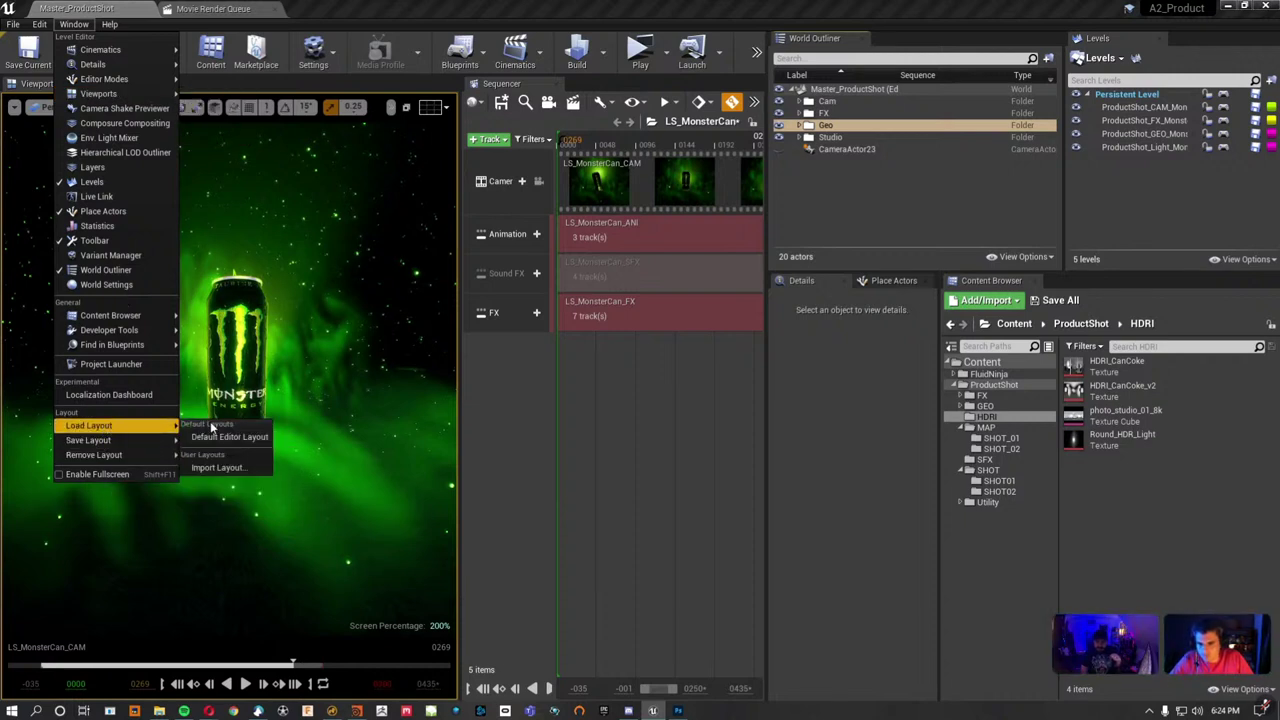
click(226, 437)
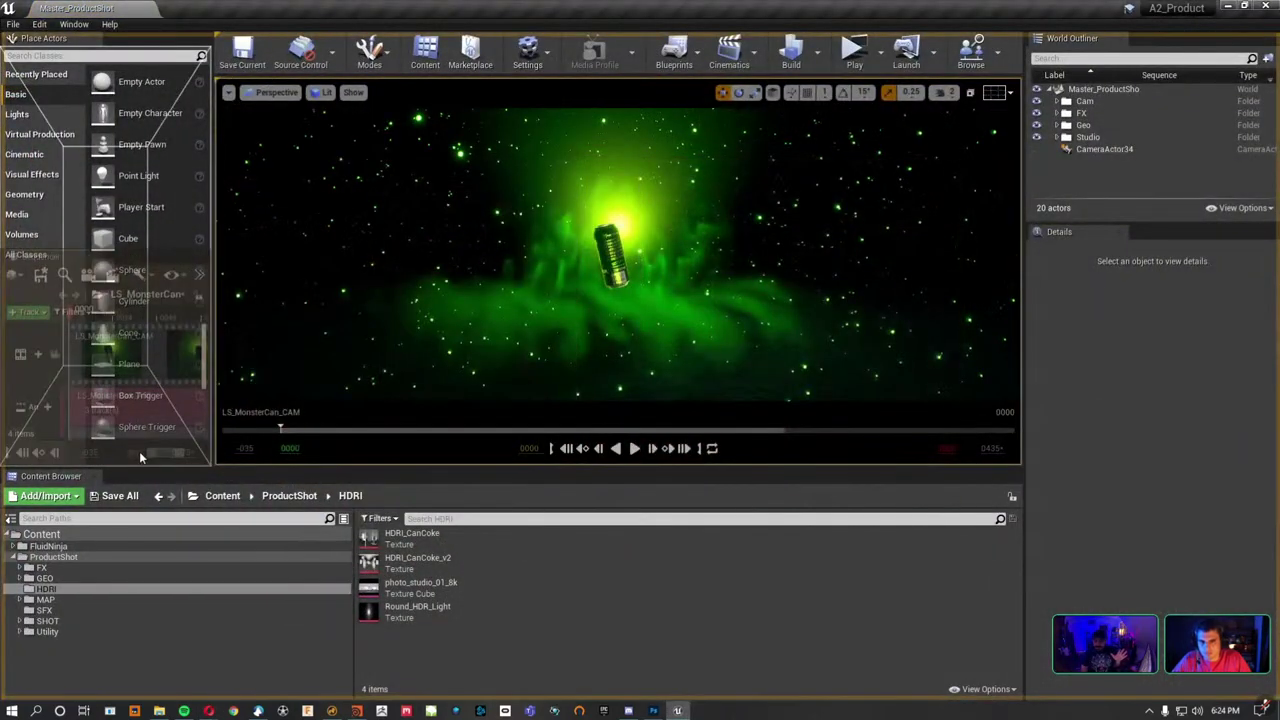
Dock the Sequencer beside the Content Browser, enlarge viewport and outliner, and expand the Geo folder.
drag(367, 163, 139, 476)
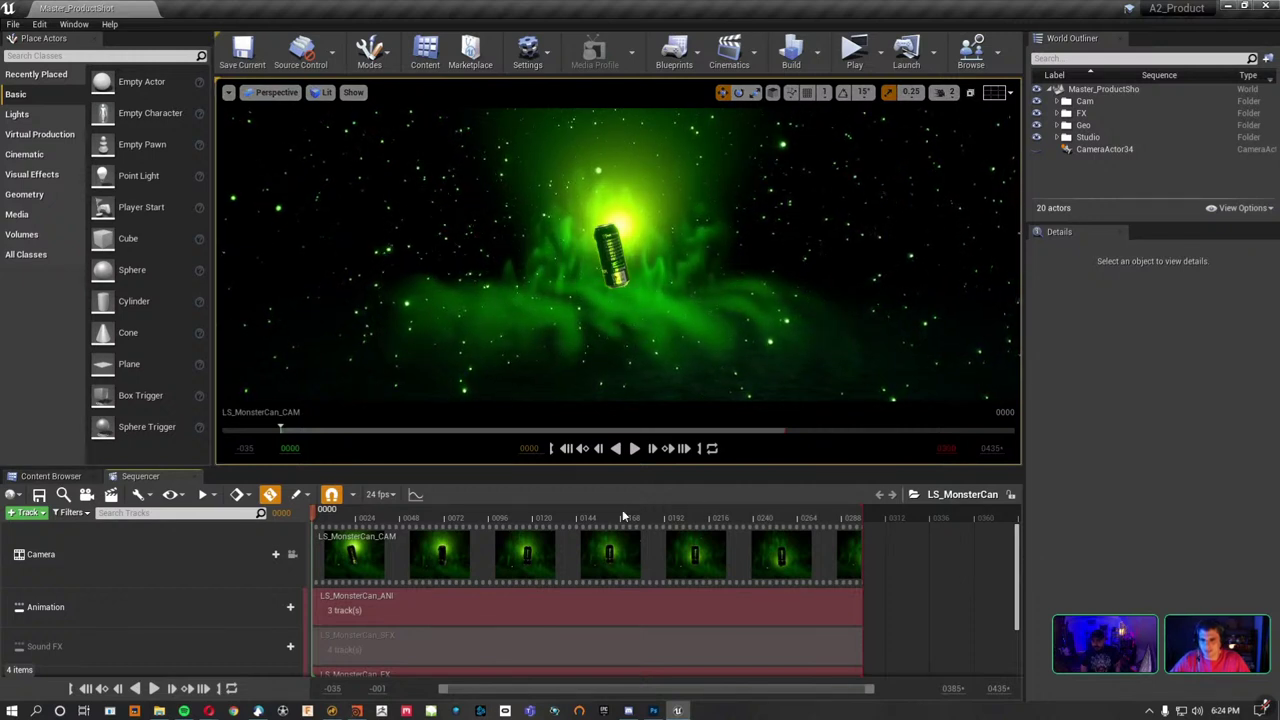
drag(590, 467, 596, 507)
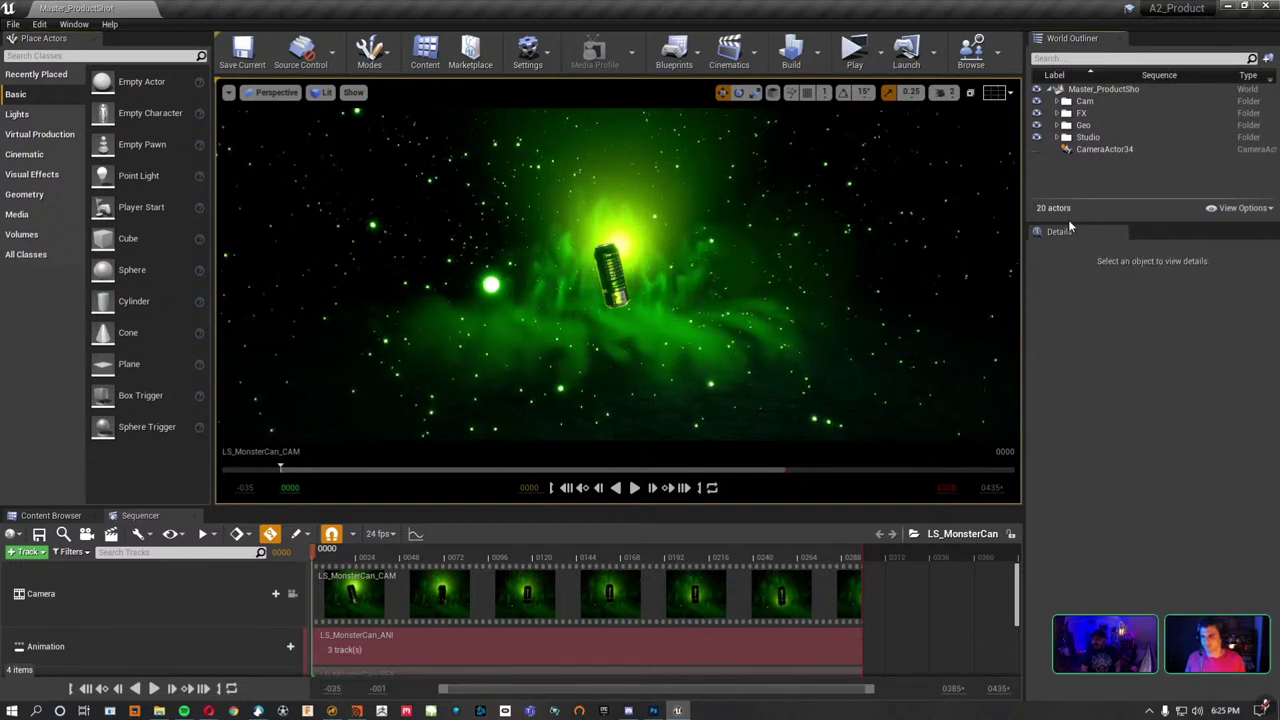
drag(1068, 221, 1074, 352)
click(1058, 125)
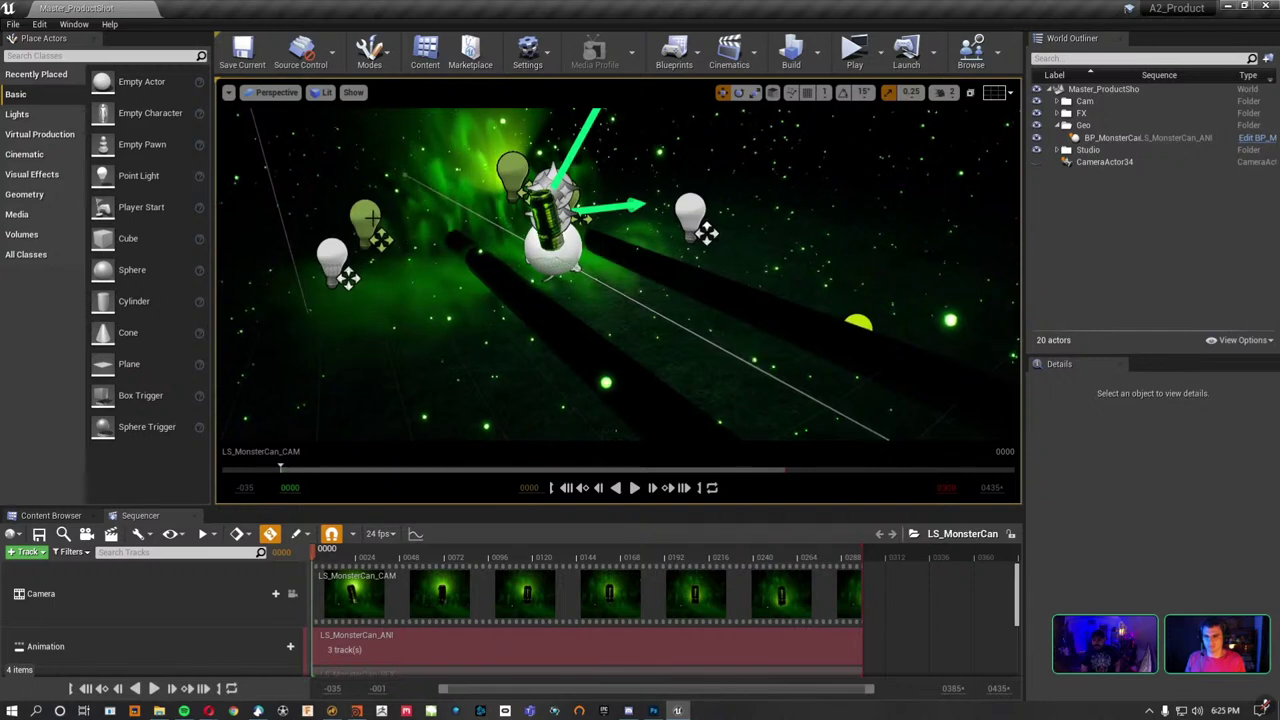
Select a RectLight and the NE_GasRelease emitter, then collapse the FX, Geo and Studio folders.
click(360, 208)
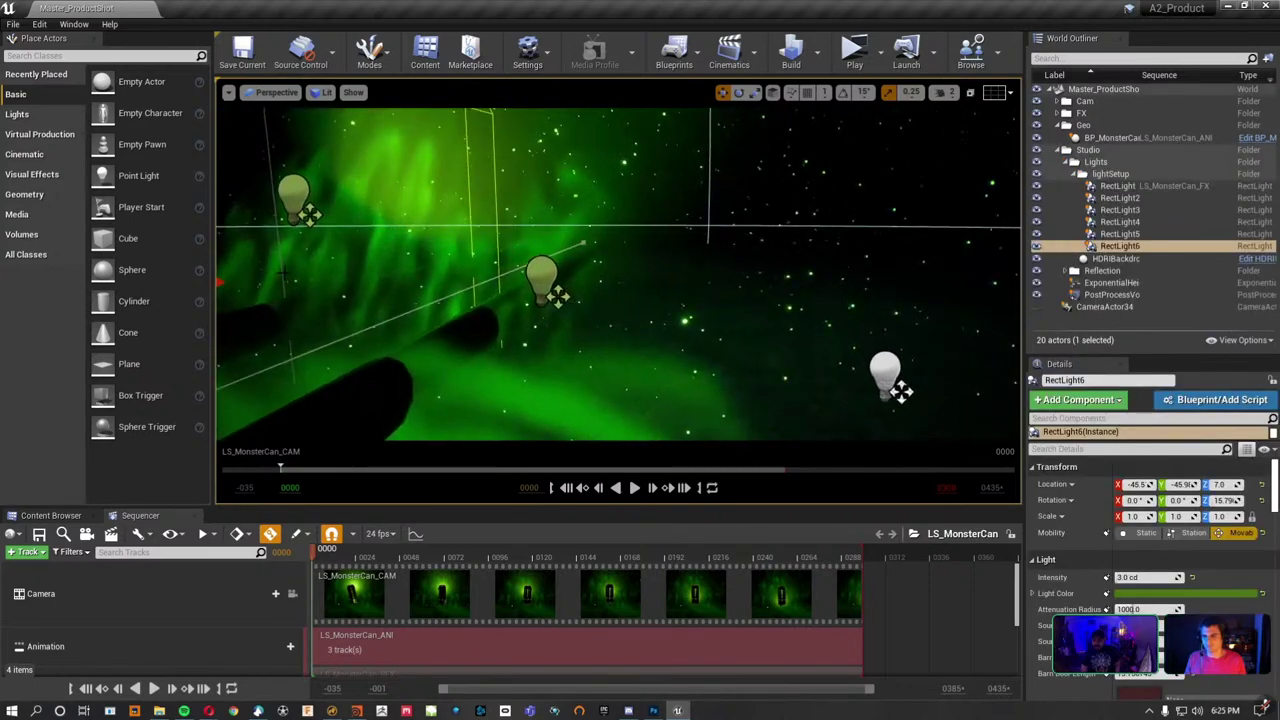
click(478, 205)
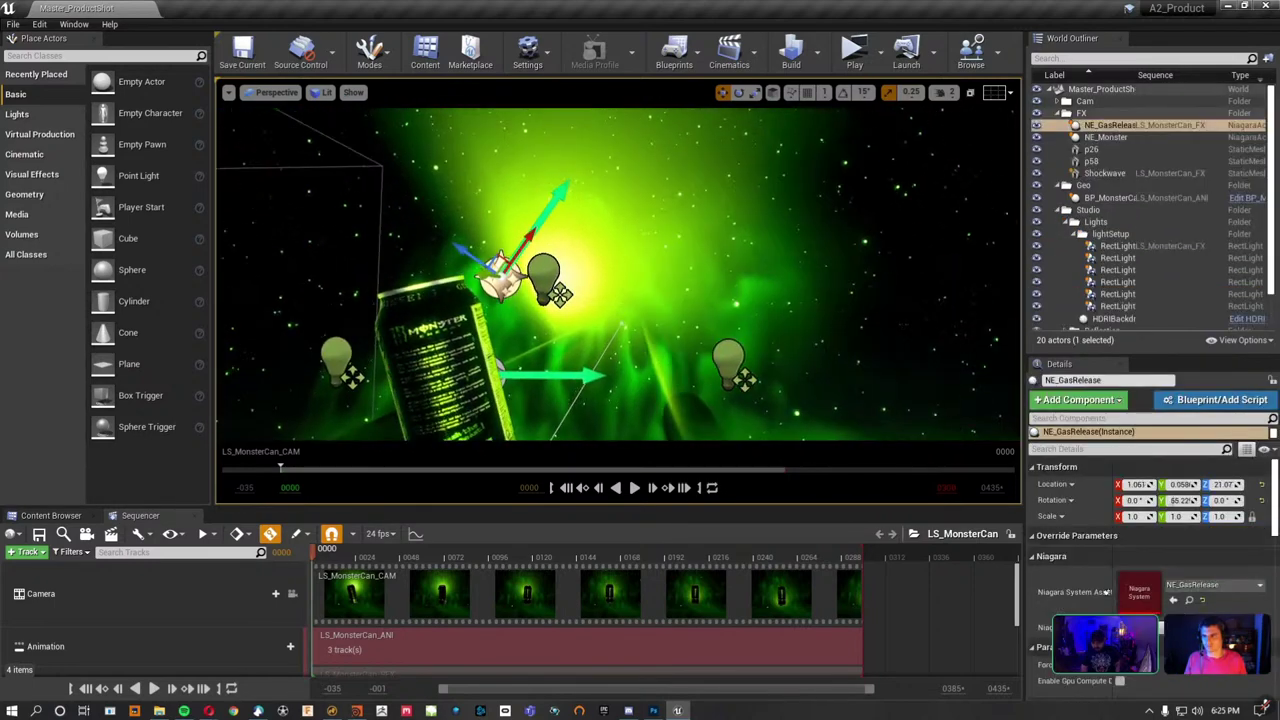
click(1058, 112)
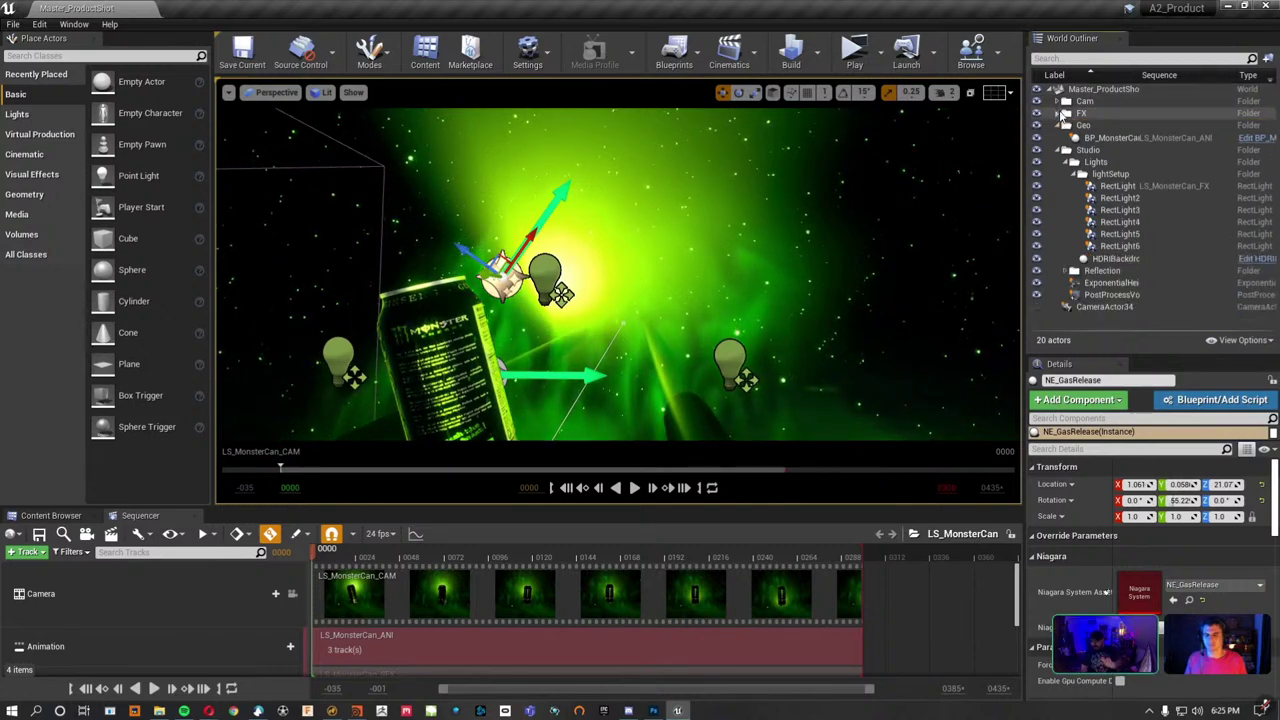
click(1058, 125)
click(1066, 137)
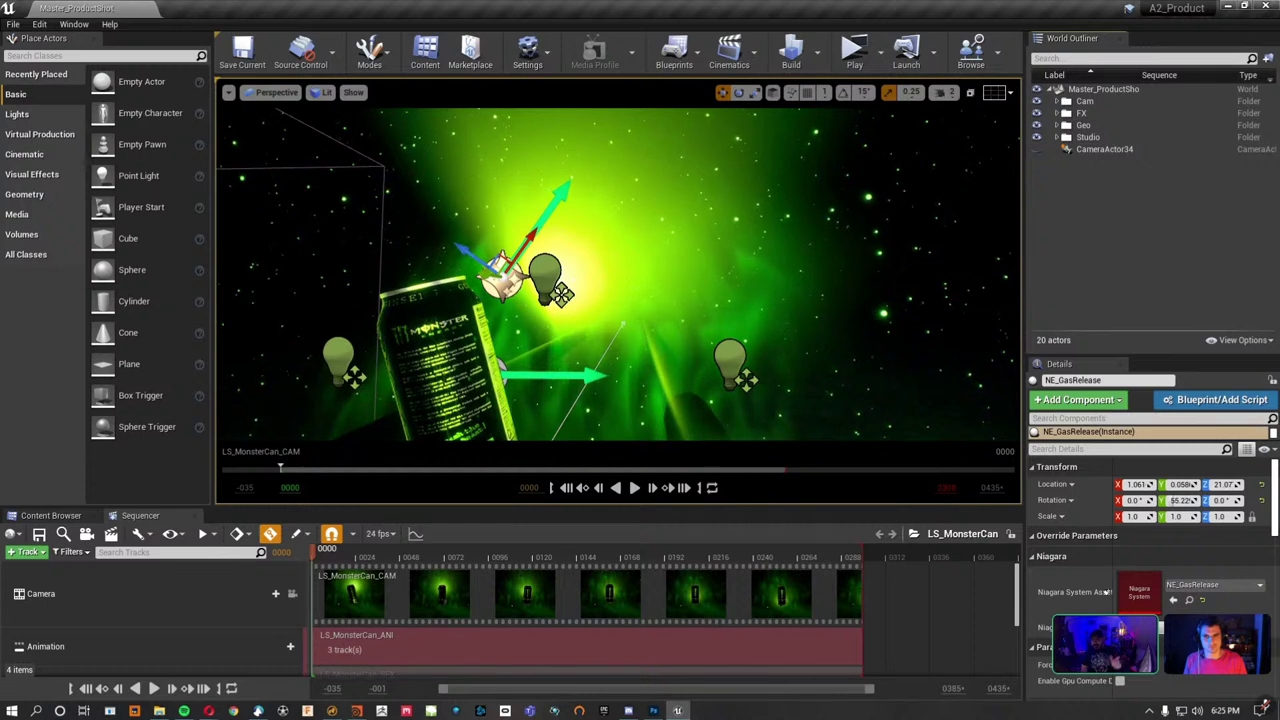
Open the Levels panel, dock it under the World Outliner and enlarge its sublevel list.
click(75, 24)
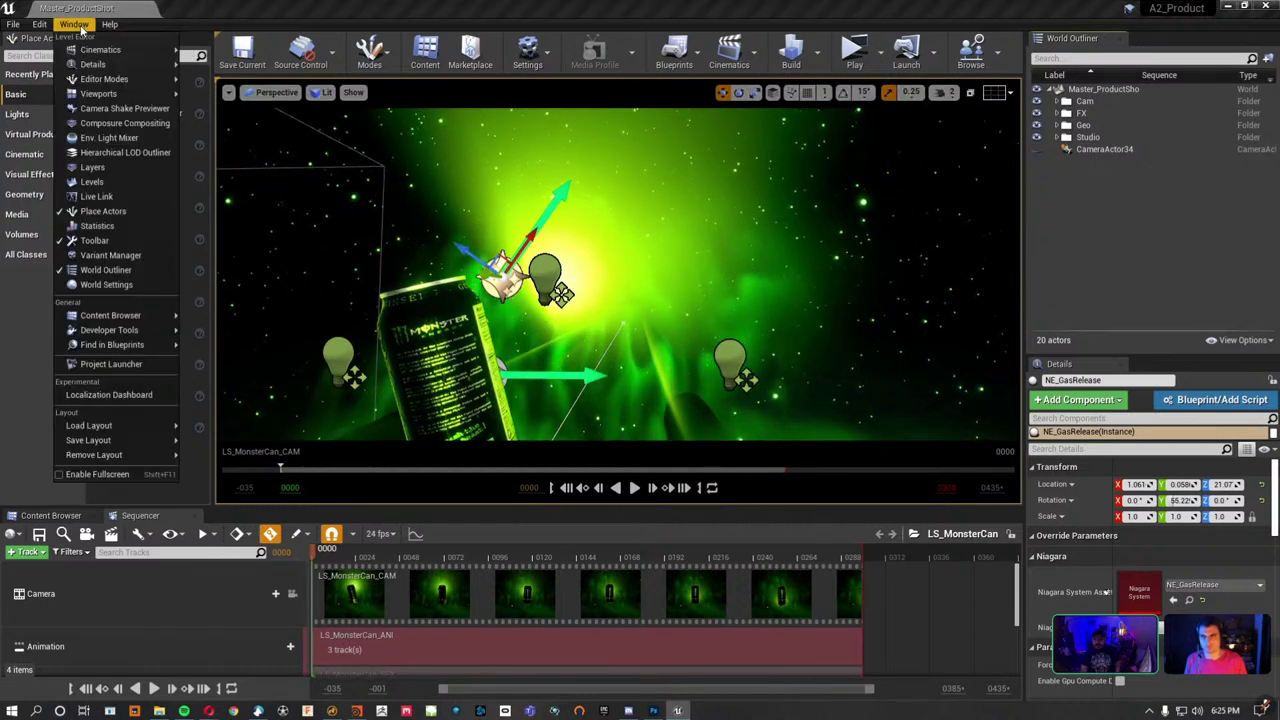
click(96, 181)
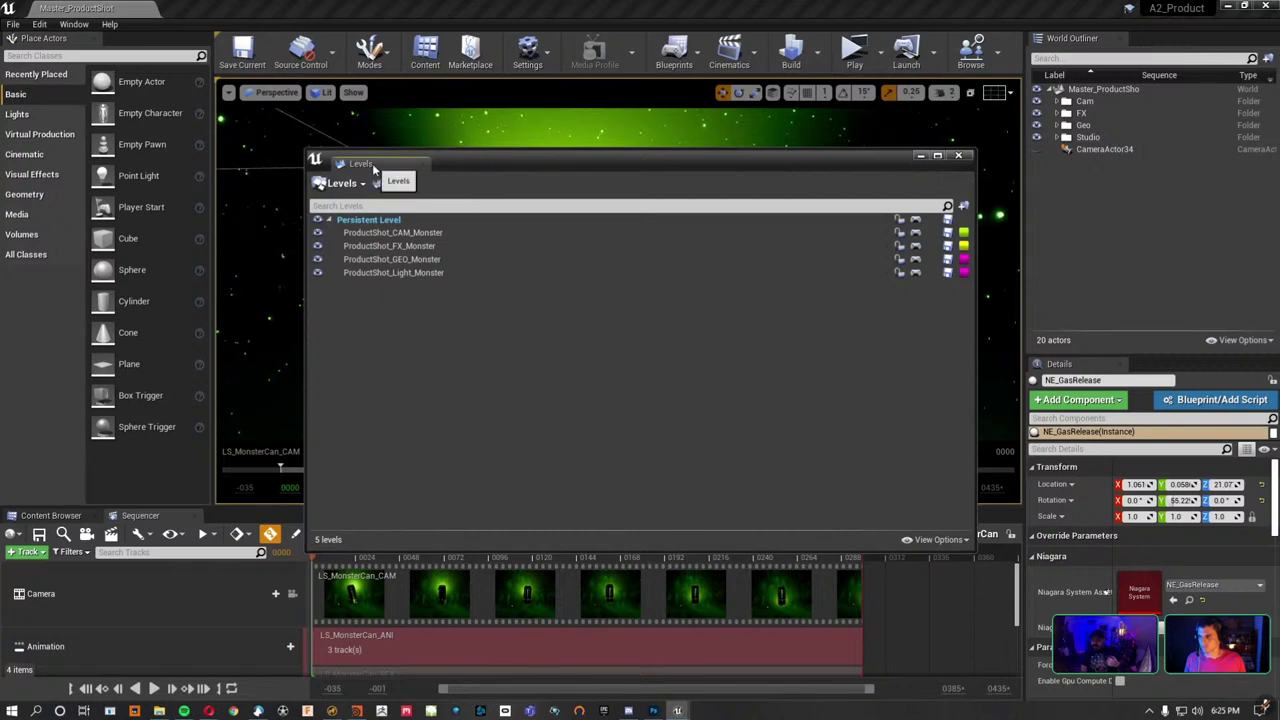
drag(374, 170, 1150, 310)
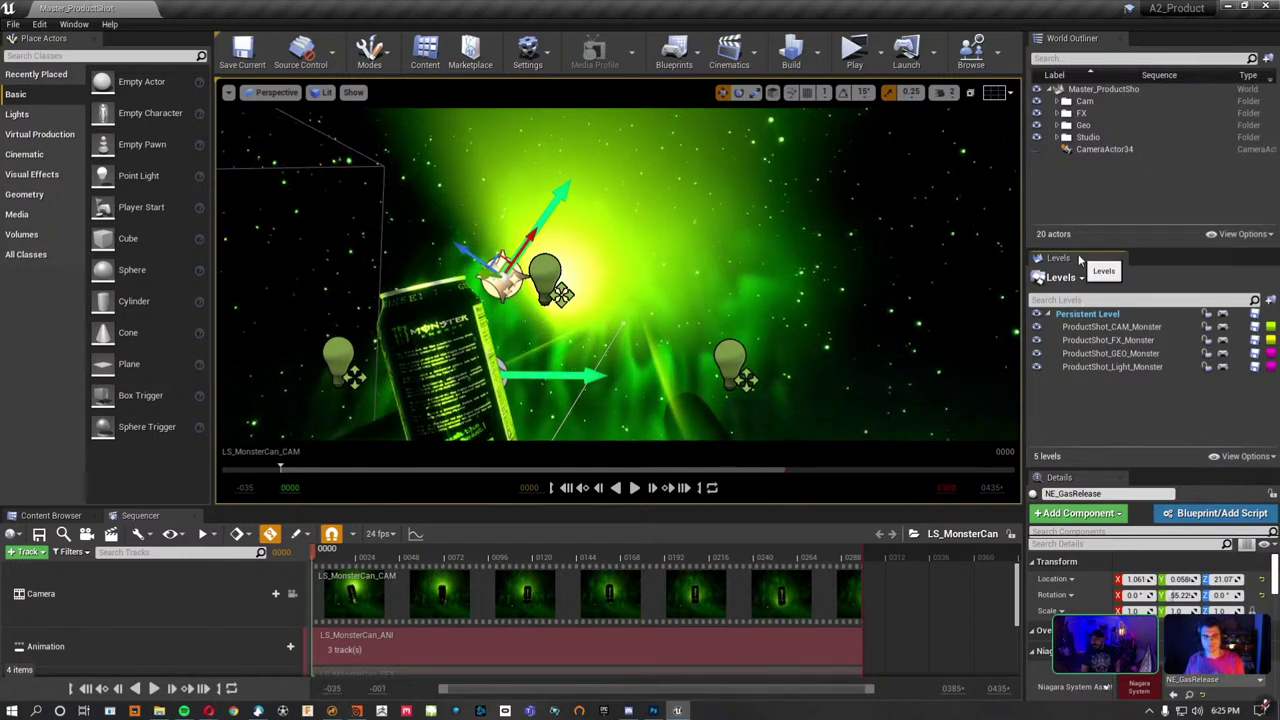
drag(1080, 250, 1090, 190)
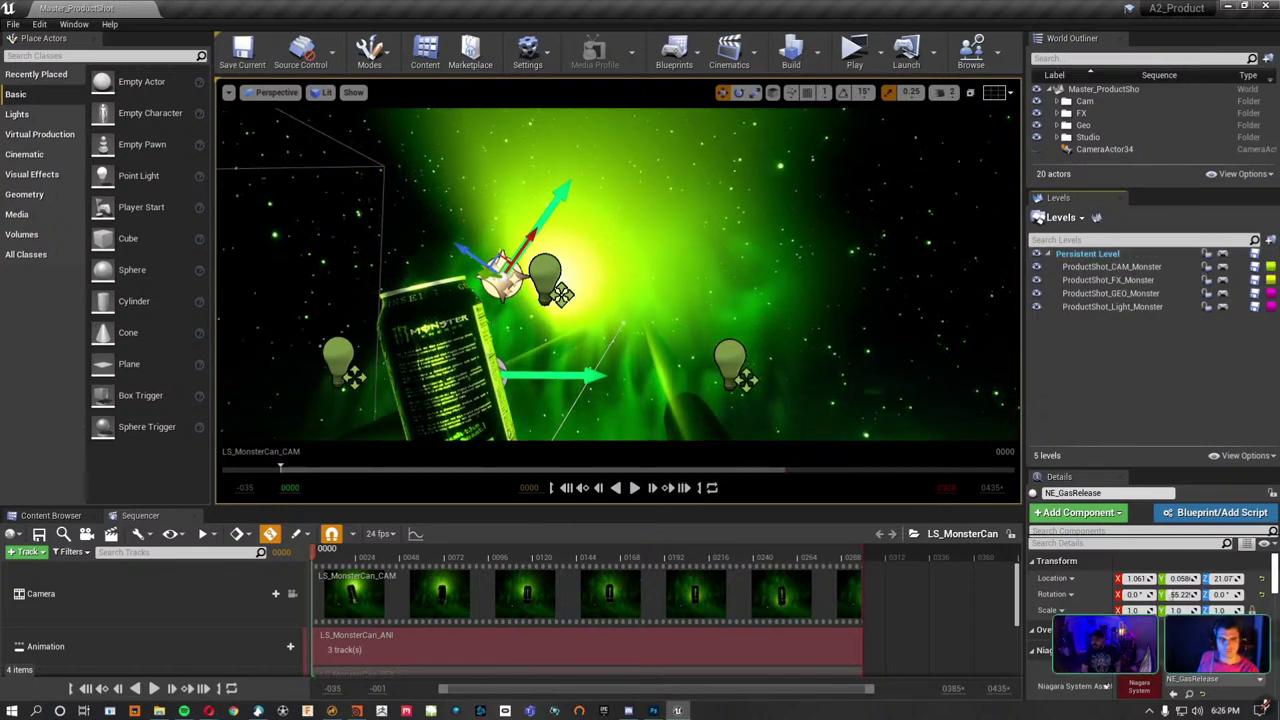
right_drag(1000, 350, 960, 320)
right_drag(250, 118, 258, 112)
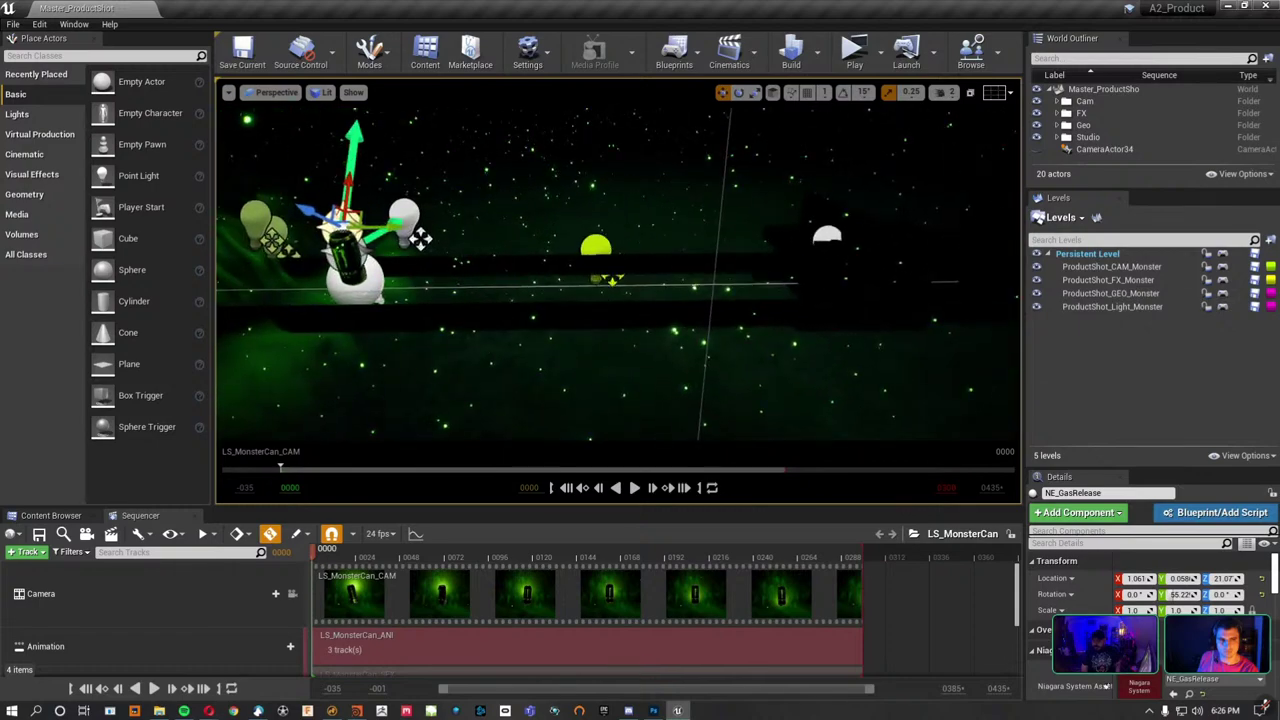
Switch the viewport to Unlit and scrub the sequence to frame 0062.
click(321, 92)
click(340, 135)
right_drag(340, 140, 651, 386)
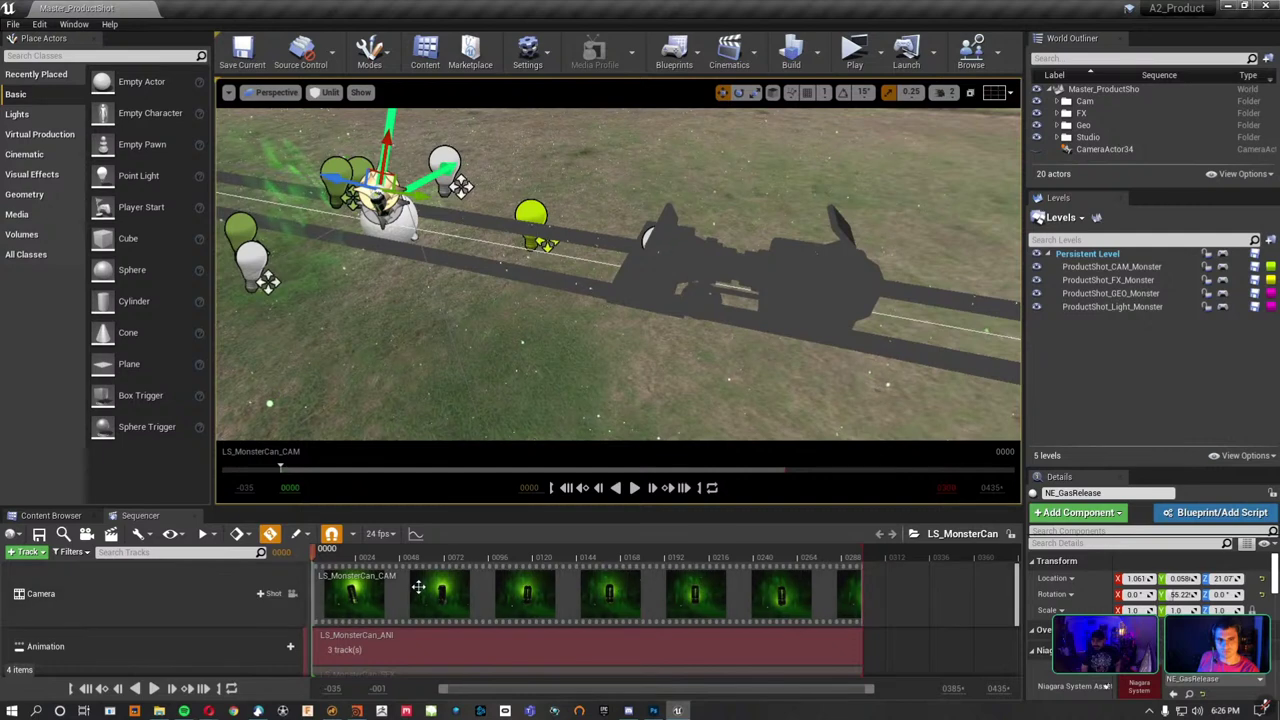
drag(358, 560, 427, 582)
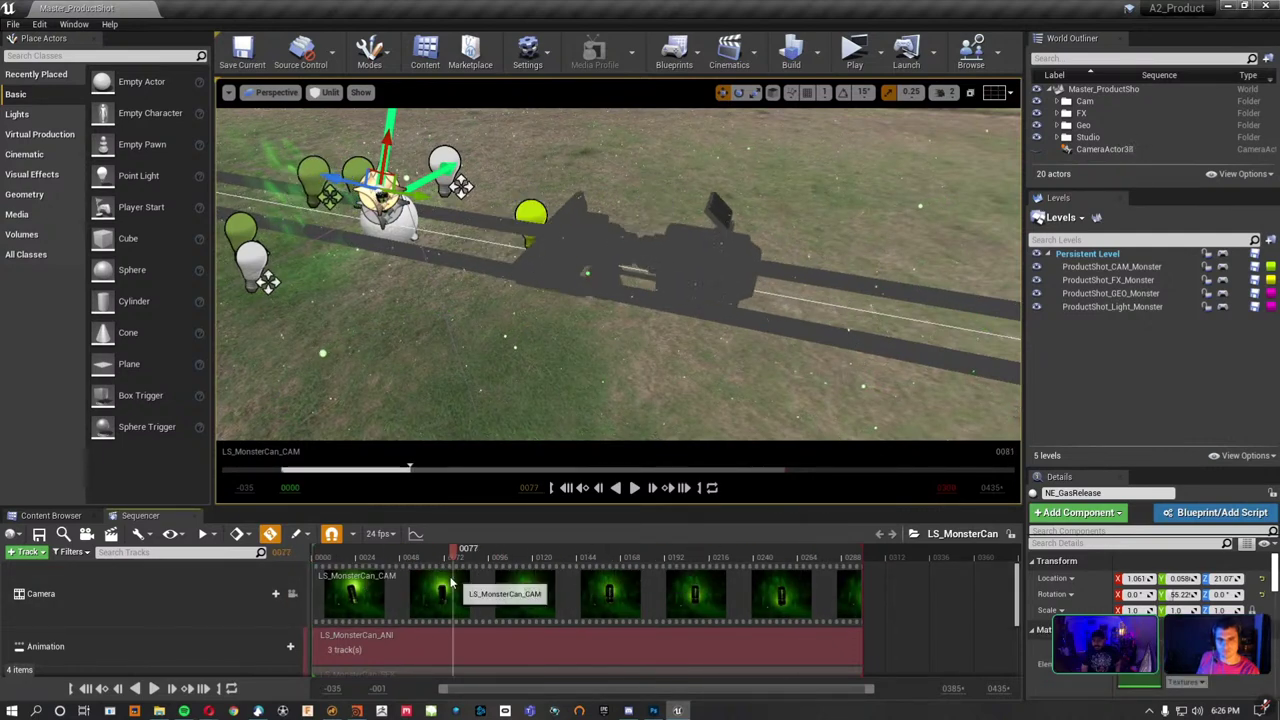
drag(427, 582, 429, 582)
Isolate sublevels by toggling visibility of the CAM, FX, GEO and Light Monster levels.
click(1110, 266)
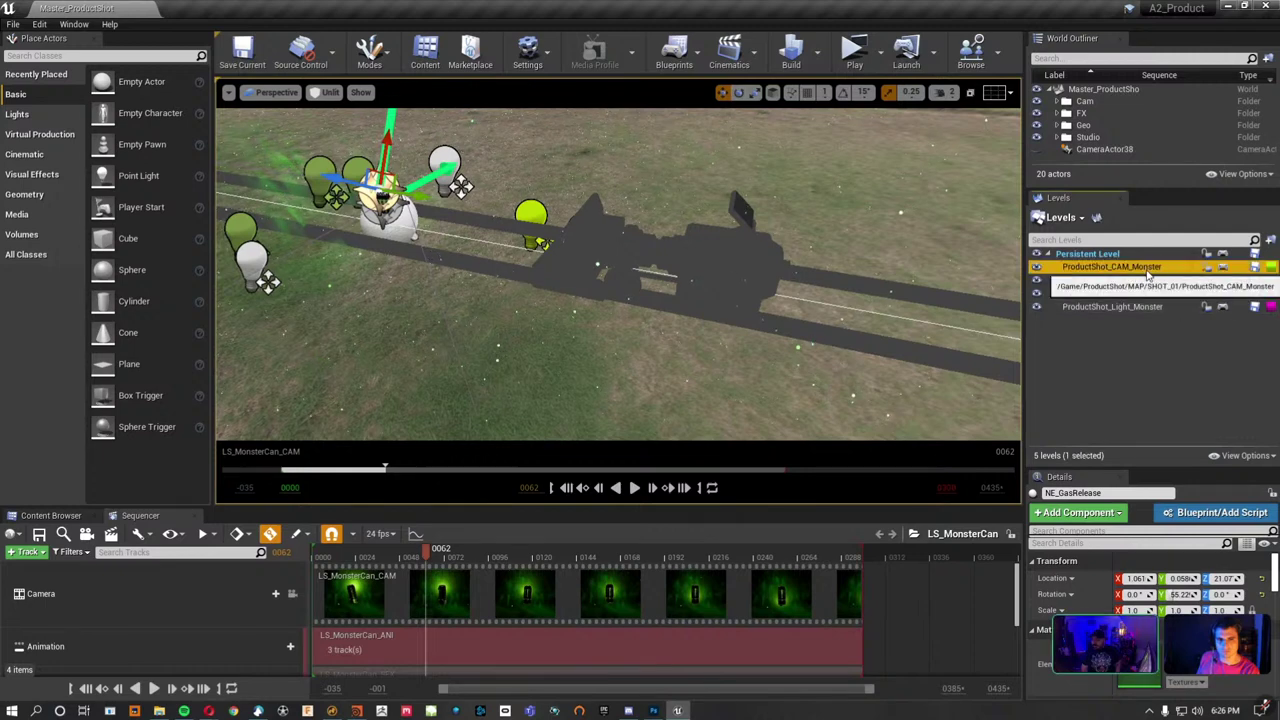
click(1038, 267)
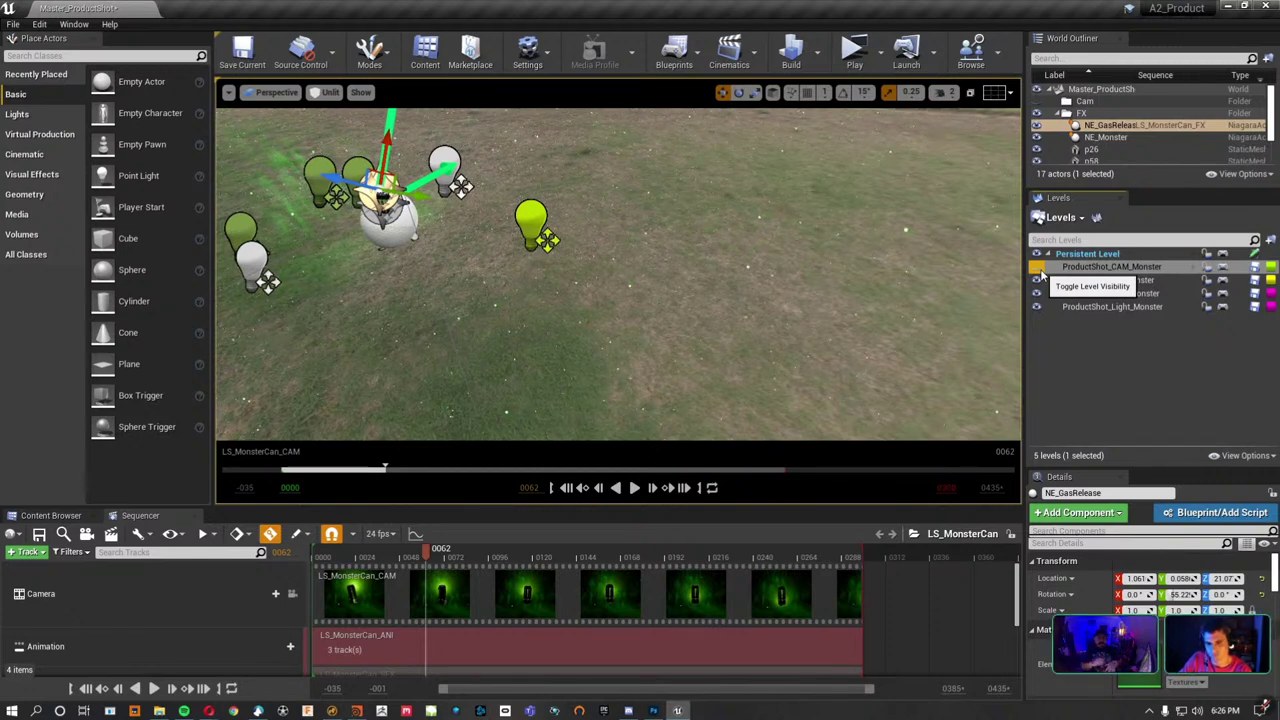
click(1038, 270)
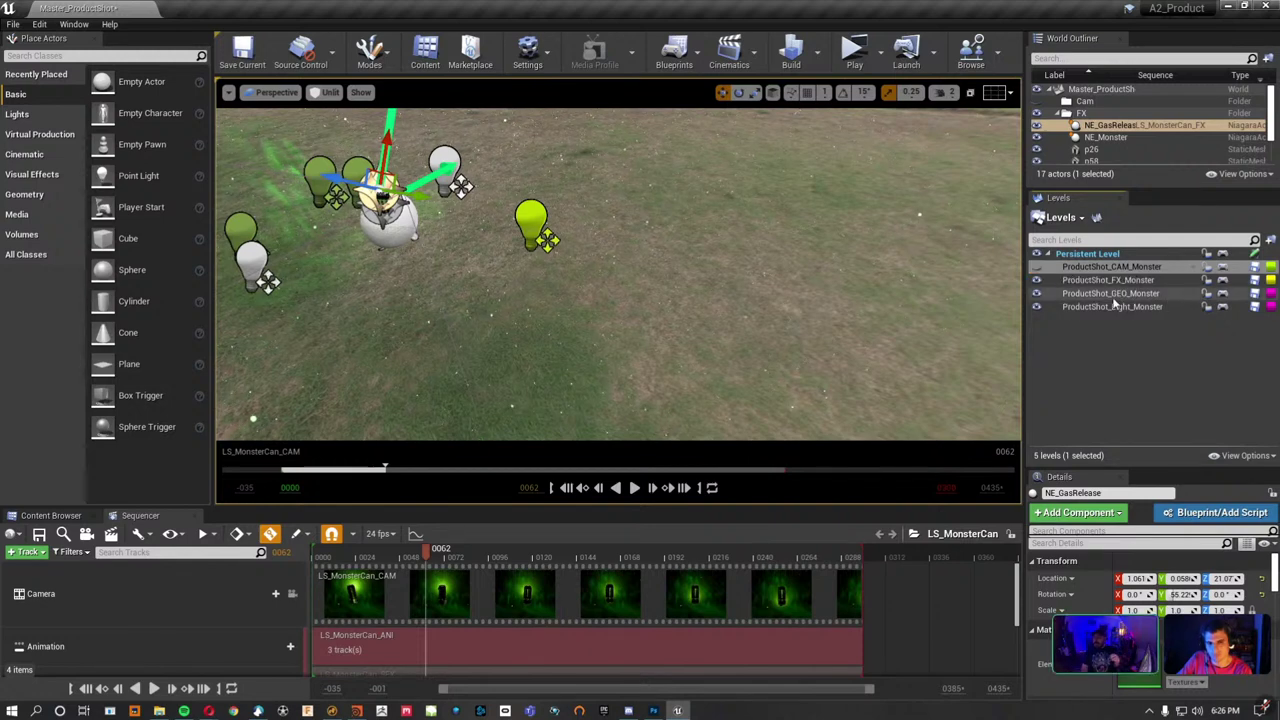
click(1038, 280)
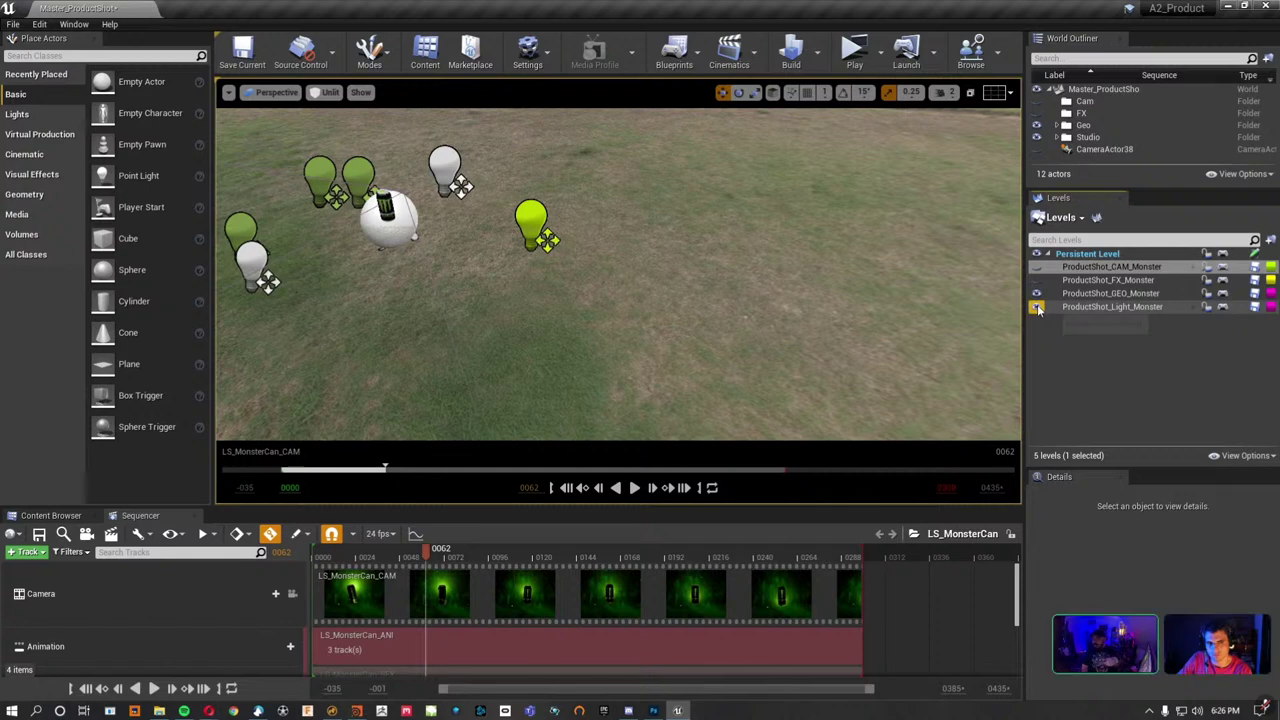
click(1036, 294)
click(1036, 294)
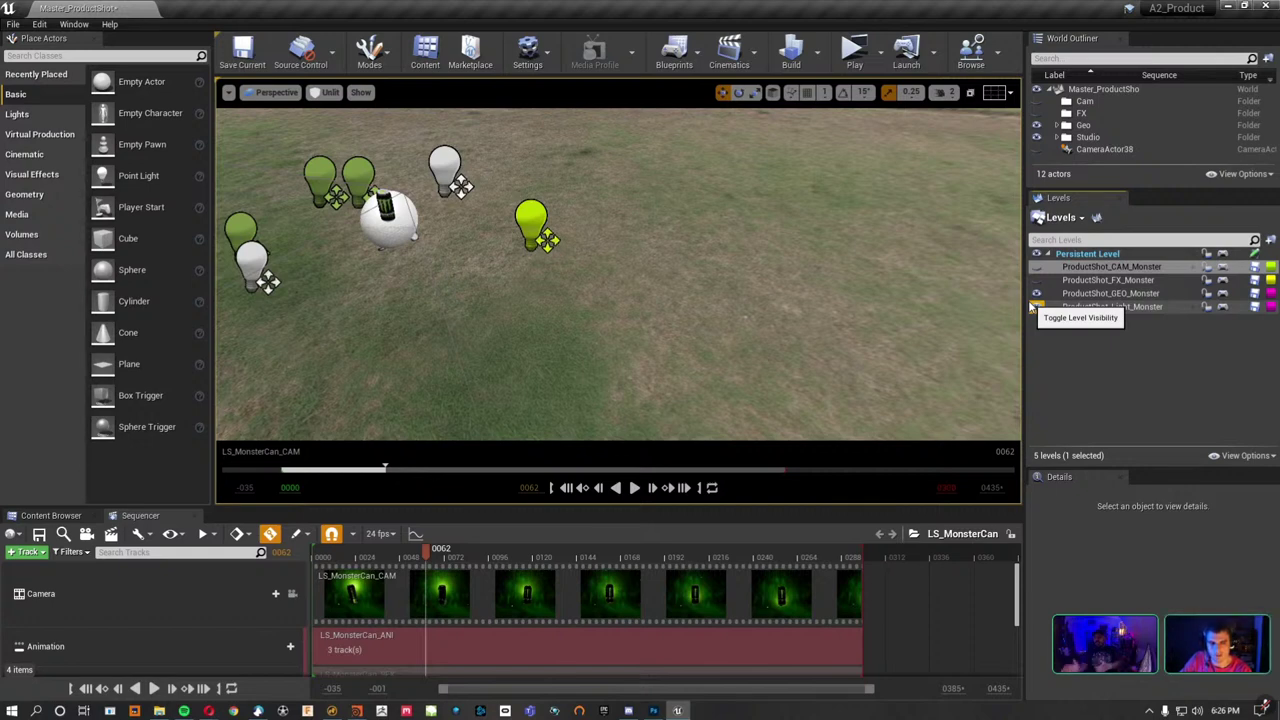
click(1036, 306)
click(1036, 293)
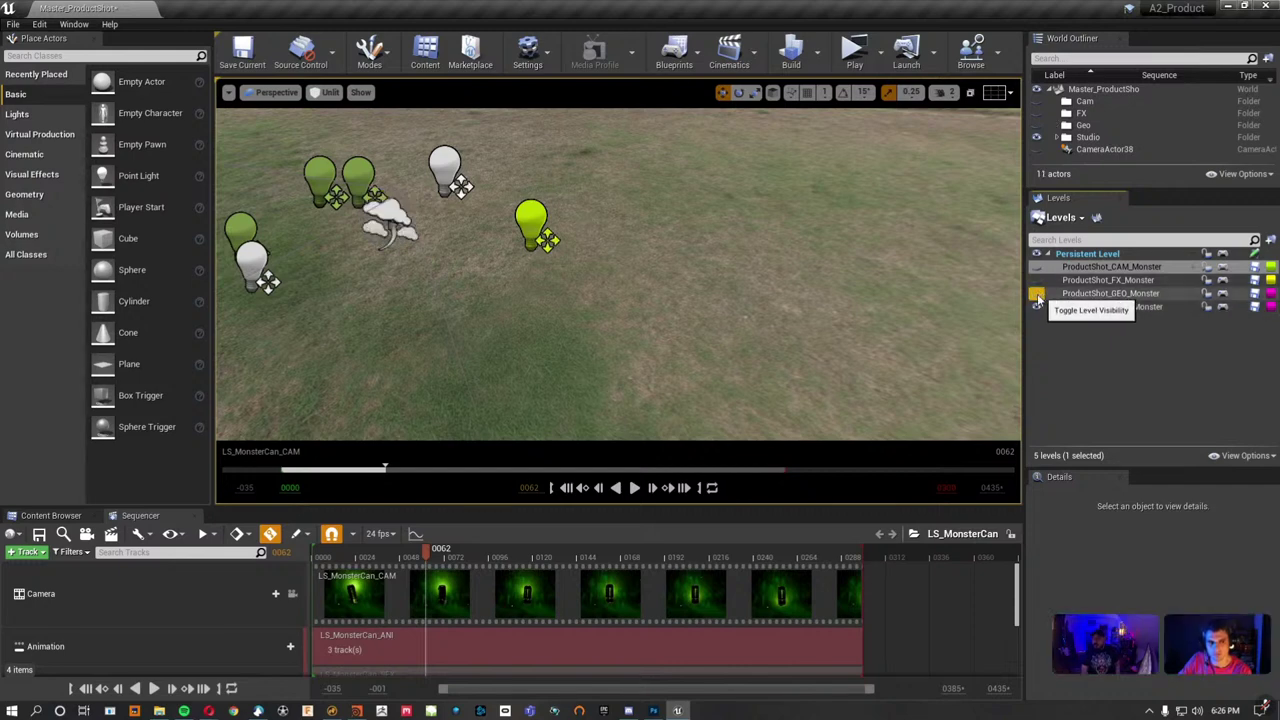
Return the viewport to Lit, make the Light, GEO and FX levels visible, and re-dock Levels.
click(330, 92)
click(420, 115)
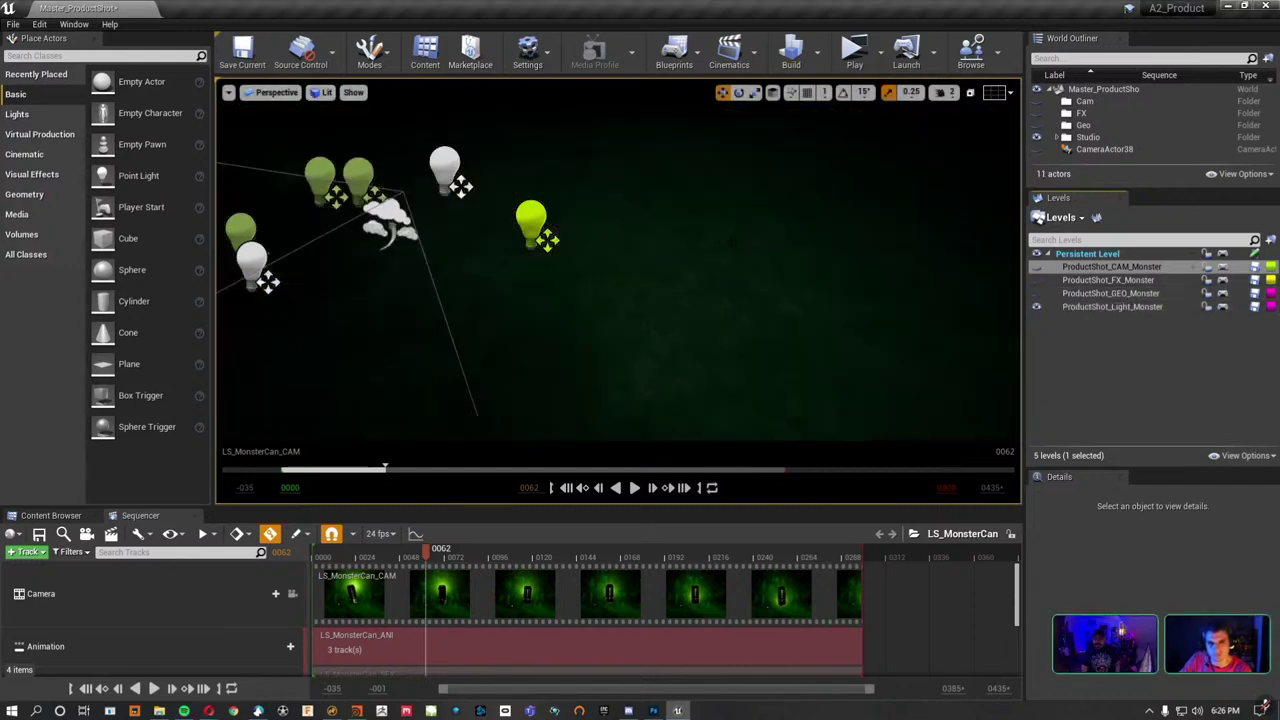
click(1037, 307)
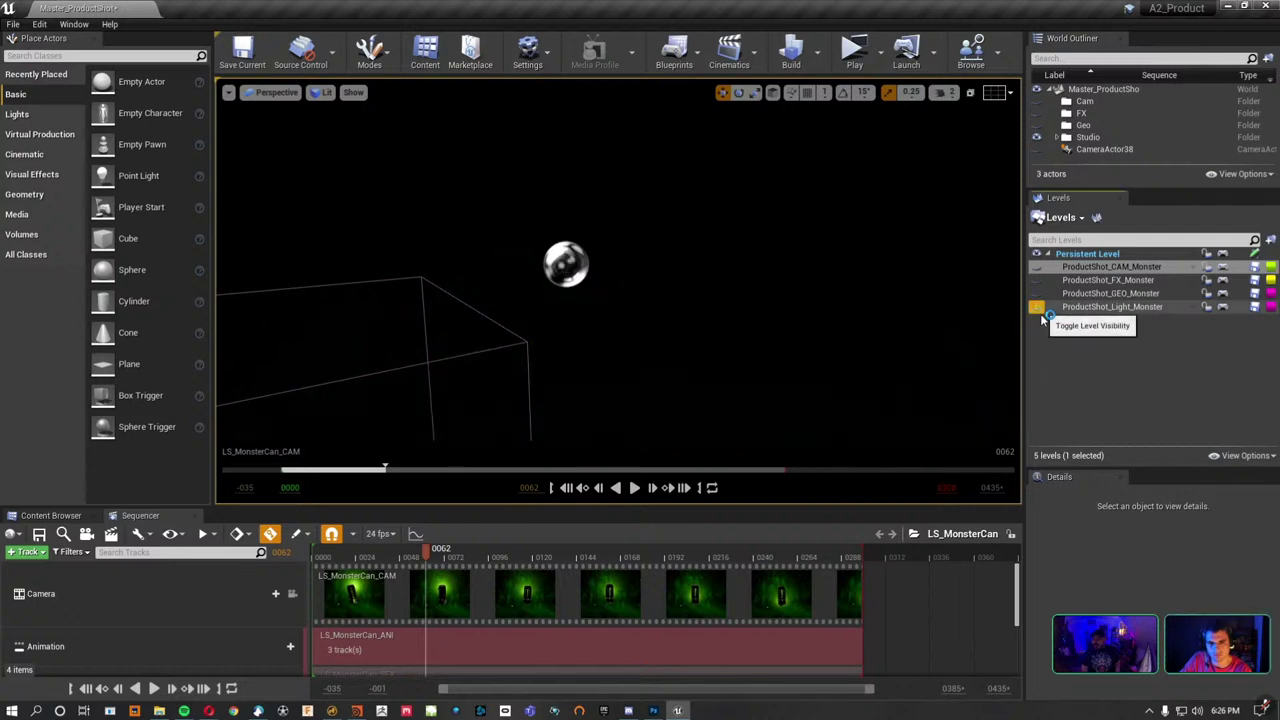
click(1037, 307)
click(1036, 293)
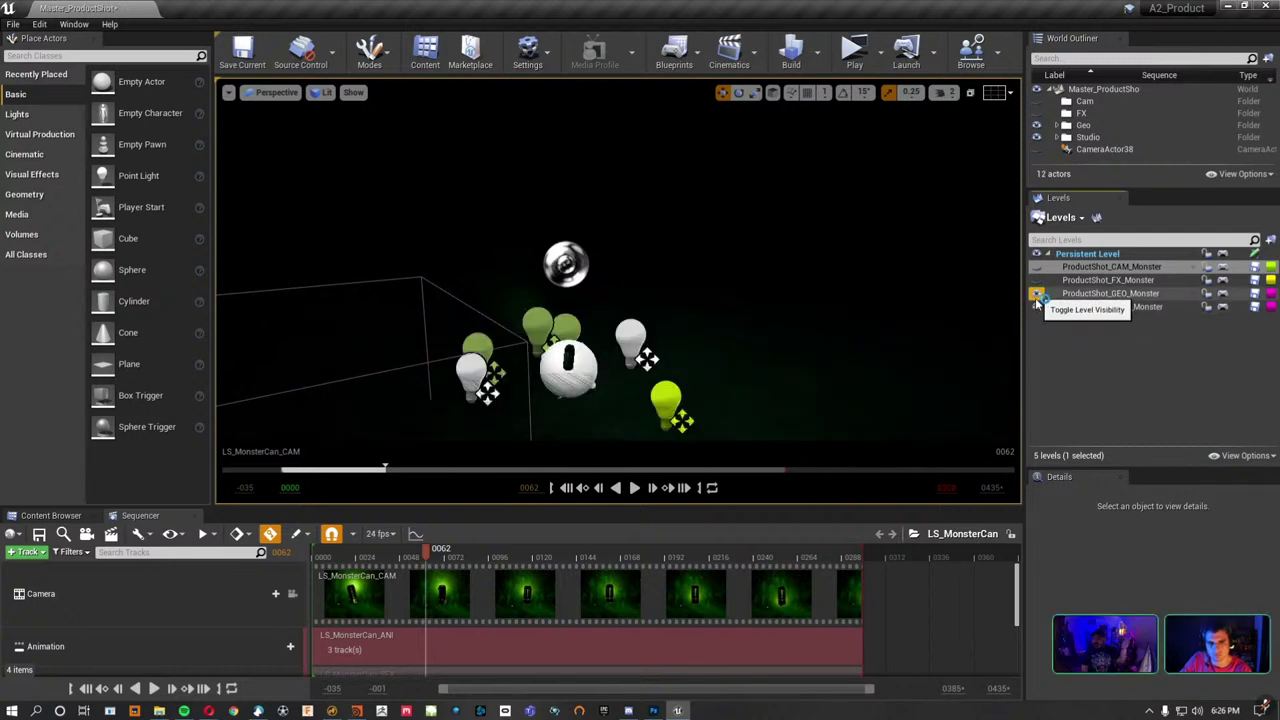
click(1036, 280)
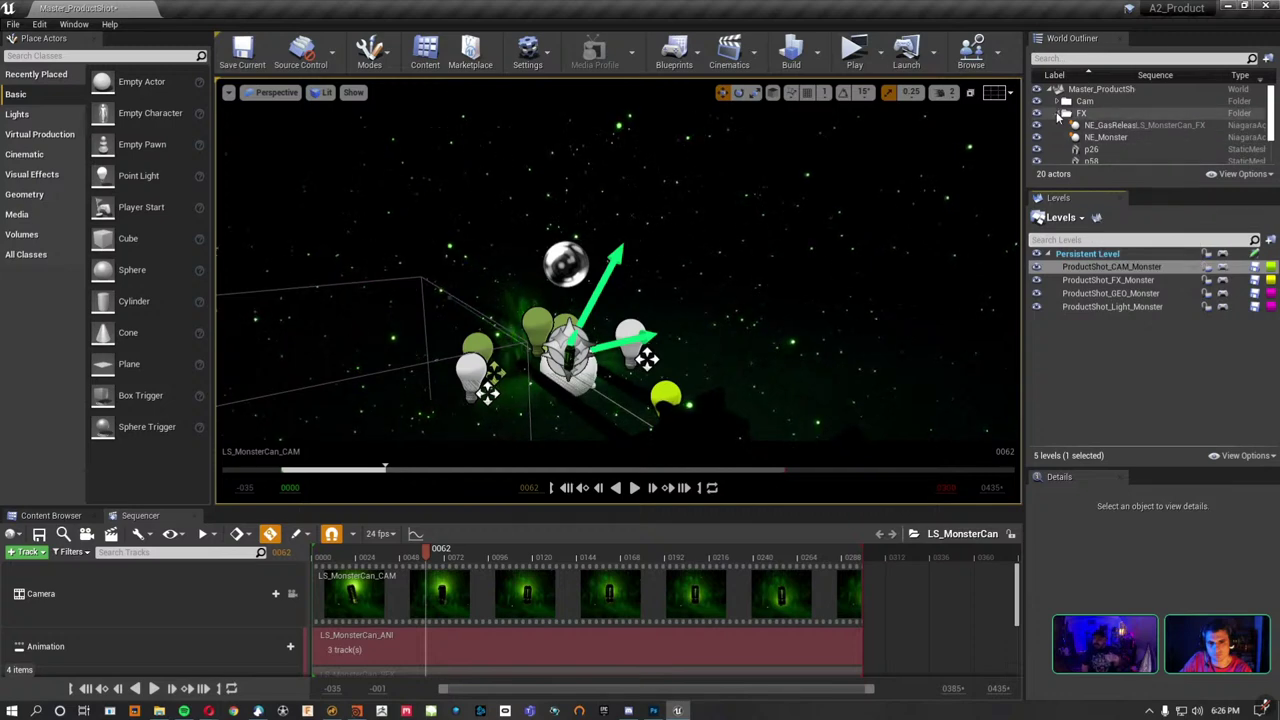
click(1058, 114)
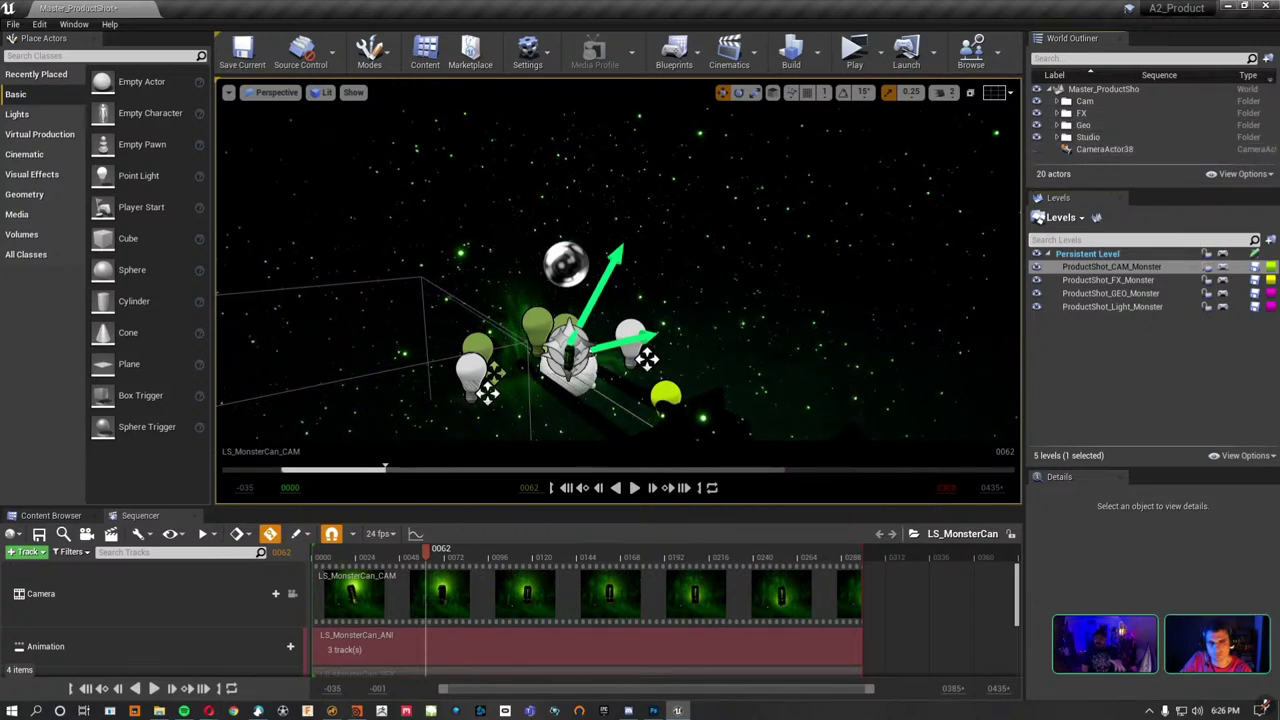
drag(1060, 217, 1240, 96)
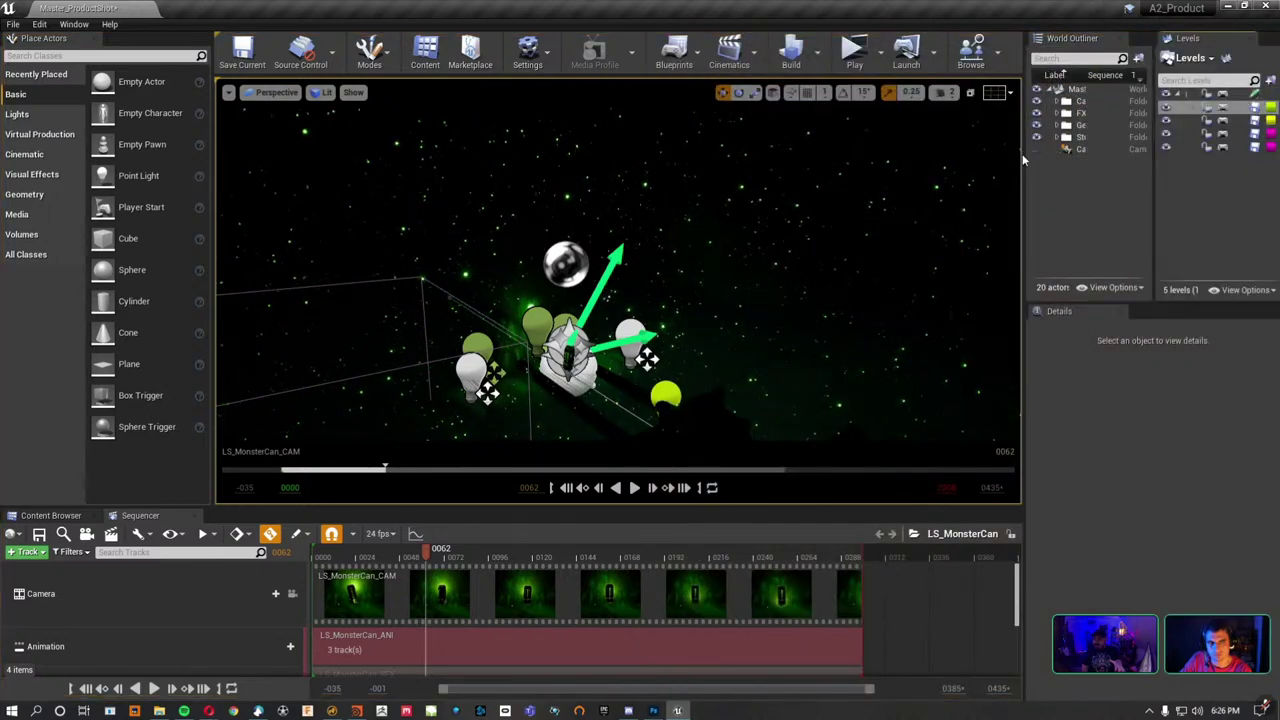
Widen the outliner, show the geometry level again, select the camera actor and expand Cam.
drag(1024, 158, 947, 158)
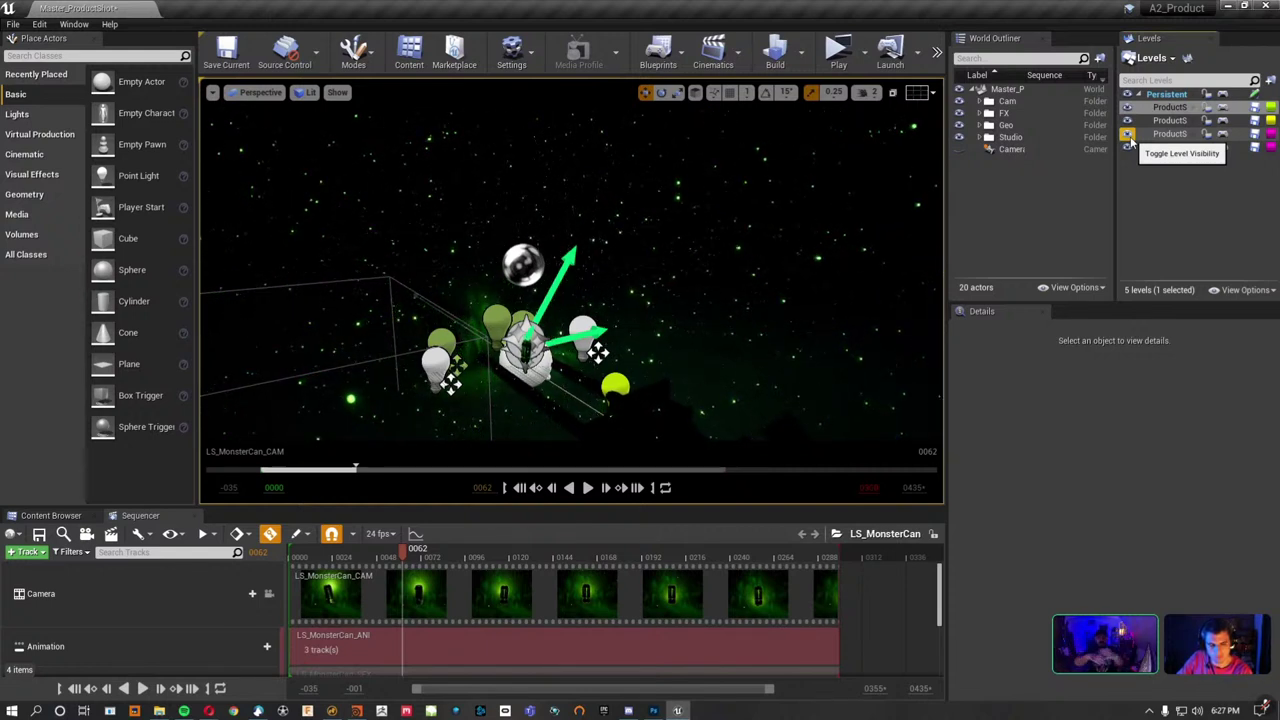
click(1128, 134)
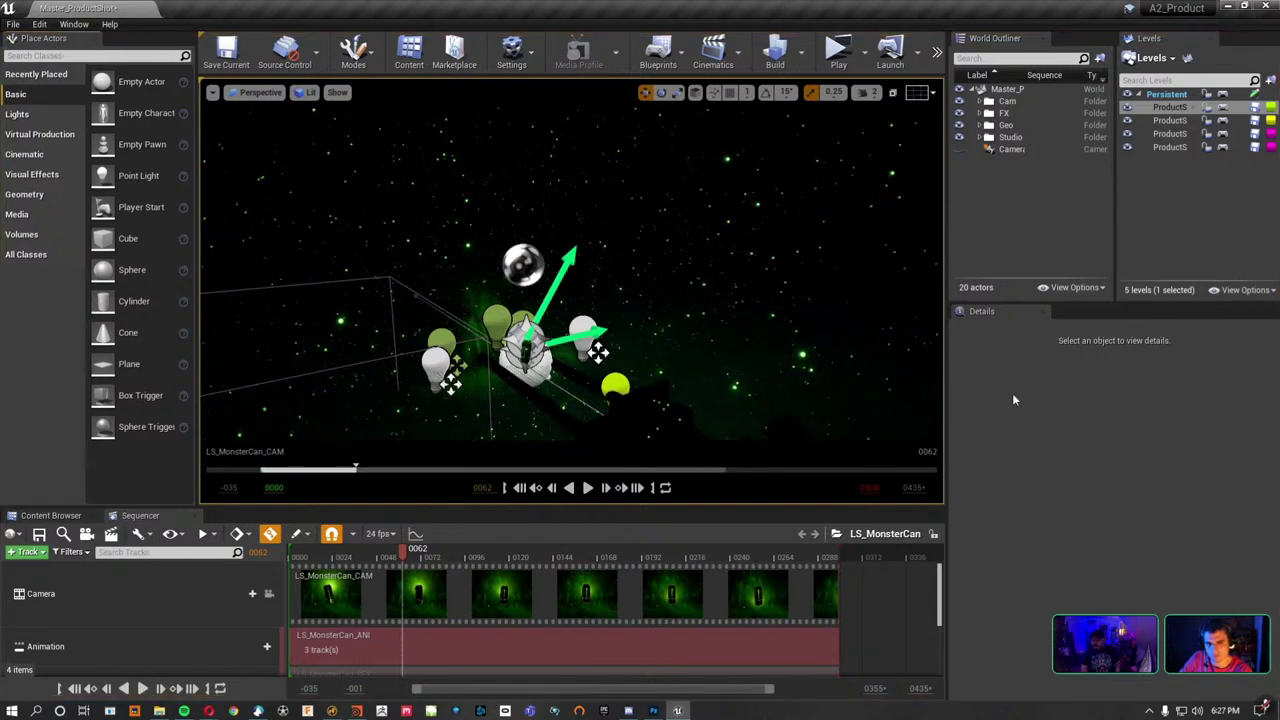
click(1011, 149)
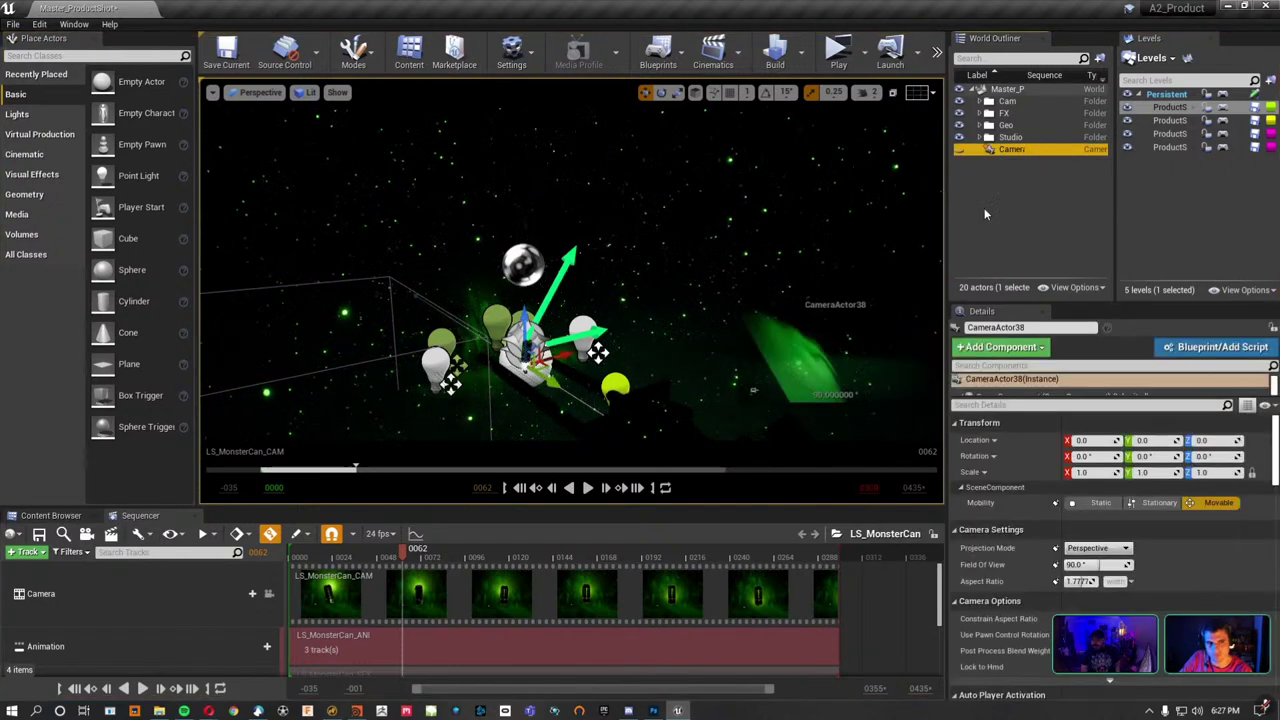
click(988, 101)
click(980, 101)
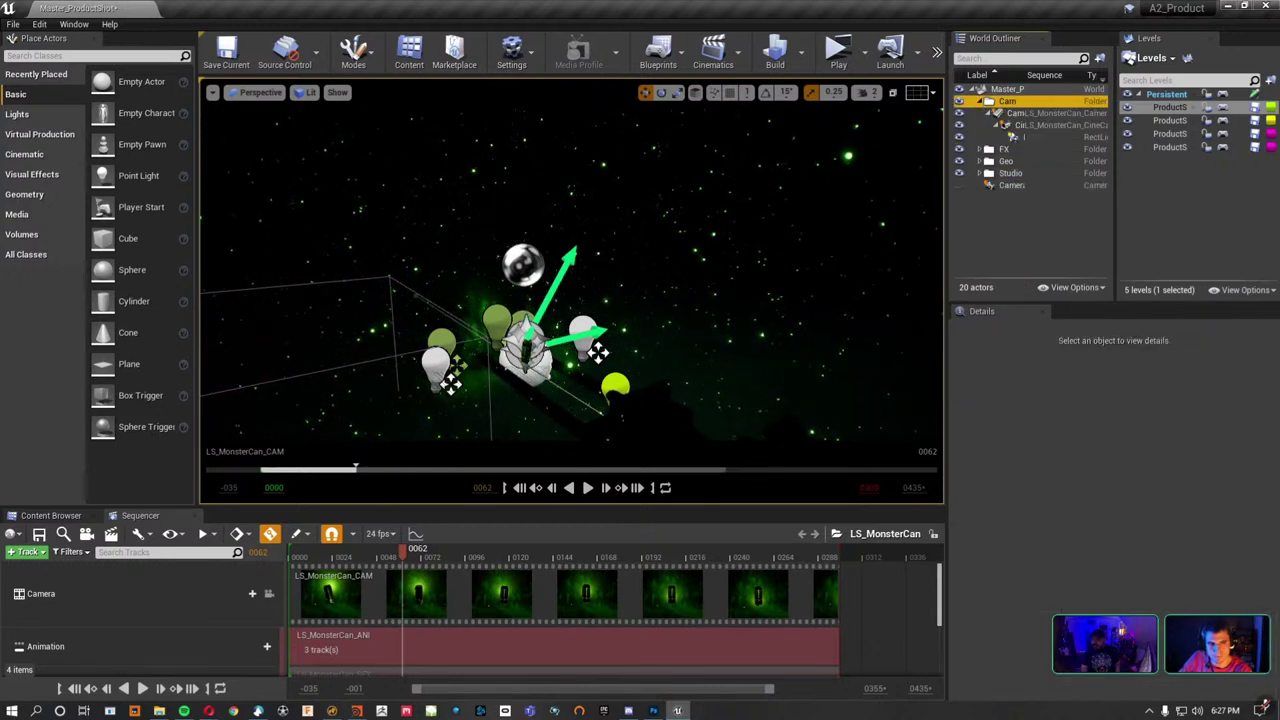
Close Place Actors, dock the Sequencer right of the viewport with the Content Browser beneath it.
click(80, 38)
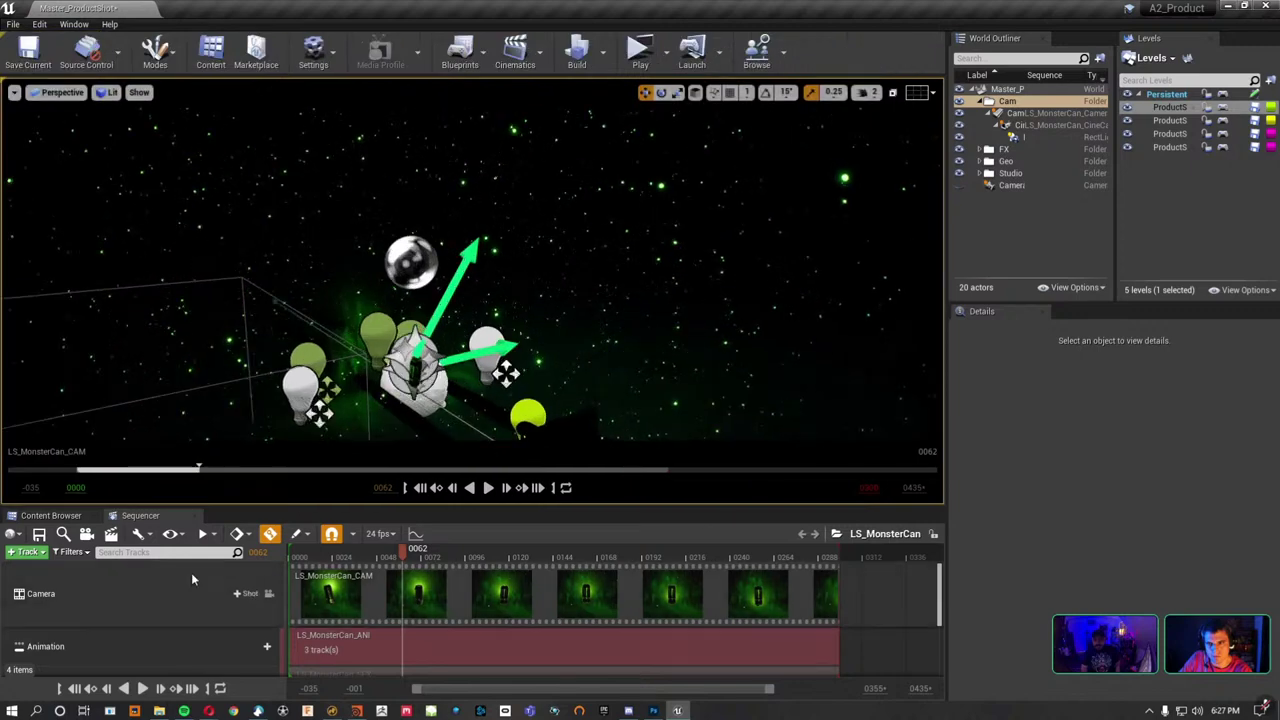
mouse_move(140, 515)
mouse_down()
mouse_move(790, 288)
mouse_move(884, 302)
mouse_up()
drag(878, 360, 878, 360)
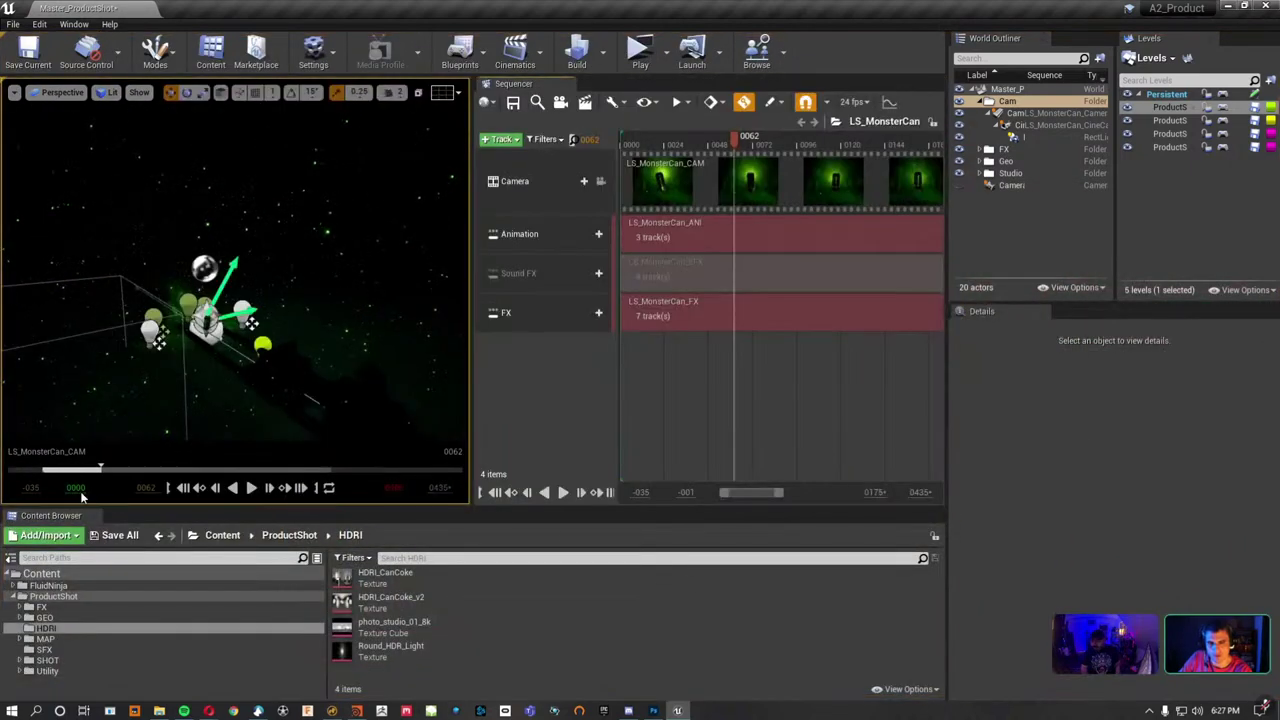
drag(70, 525, 658, 619)
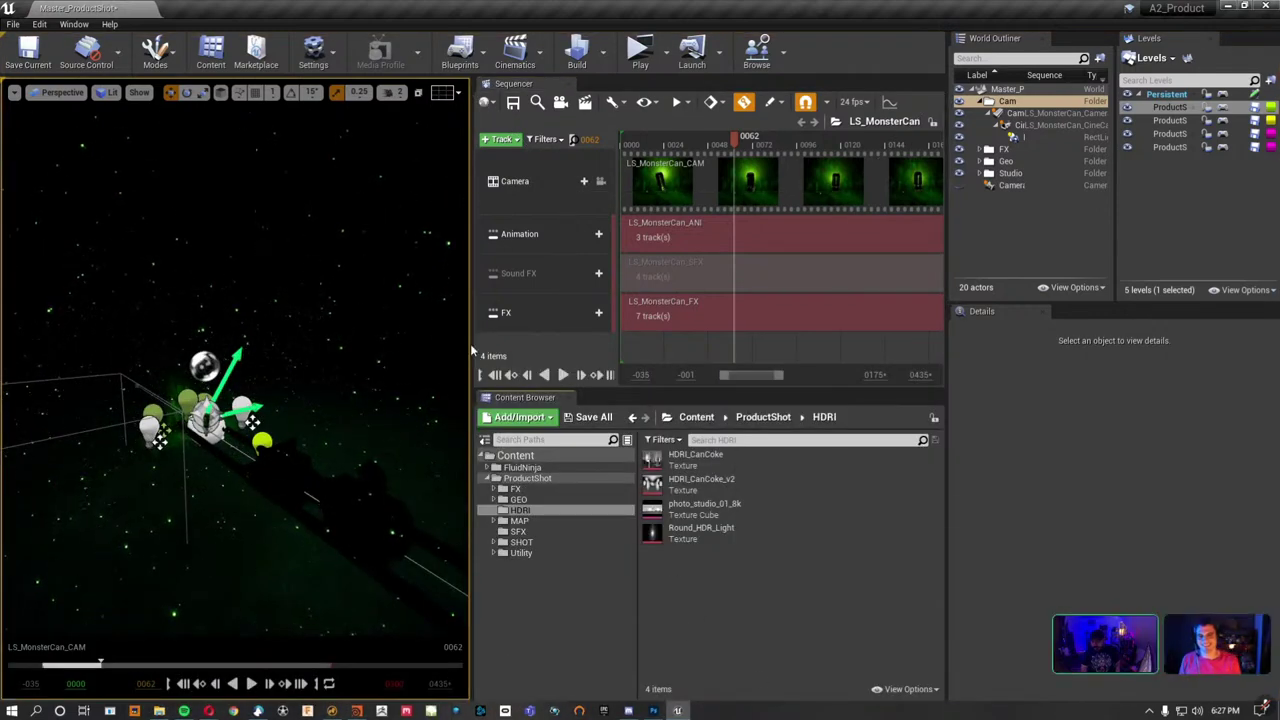
drag(472, 350, 535, 350)
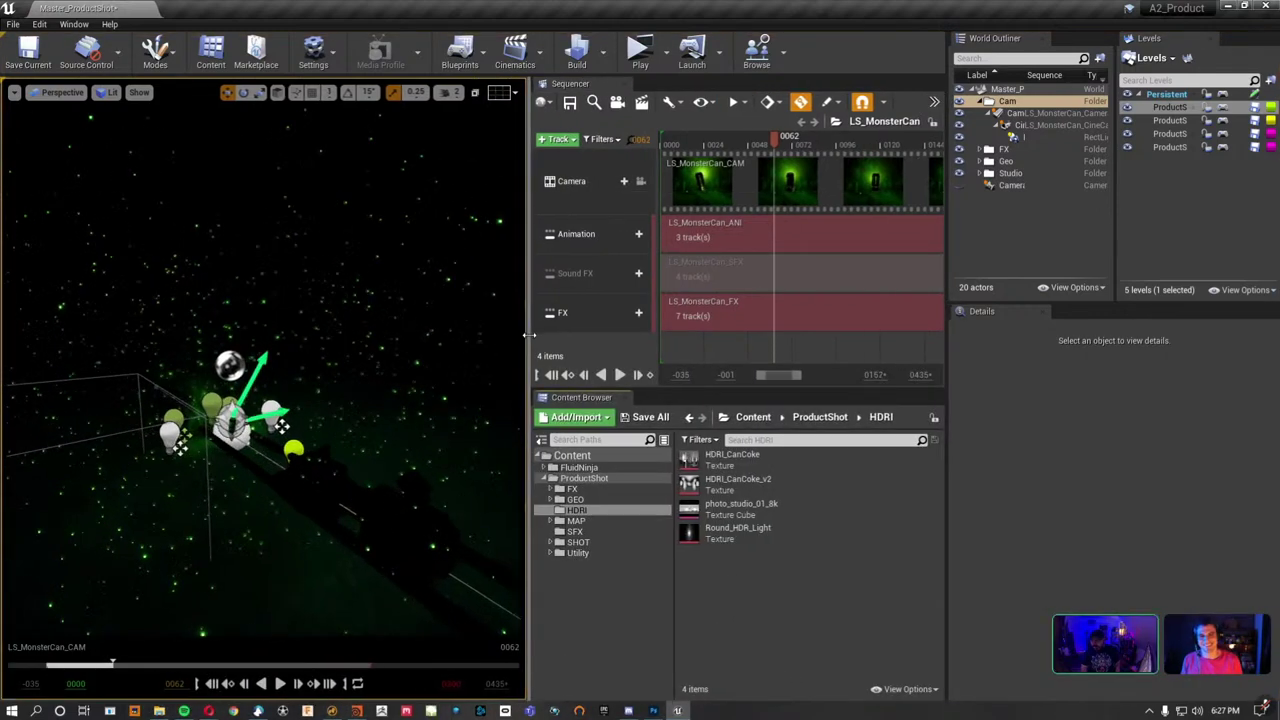
View through the LS_MonsterCan camera, select CineCameraActor1, and tab Levels beside the World Outliner.
click(644, 181)
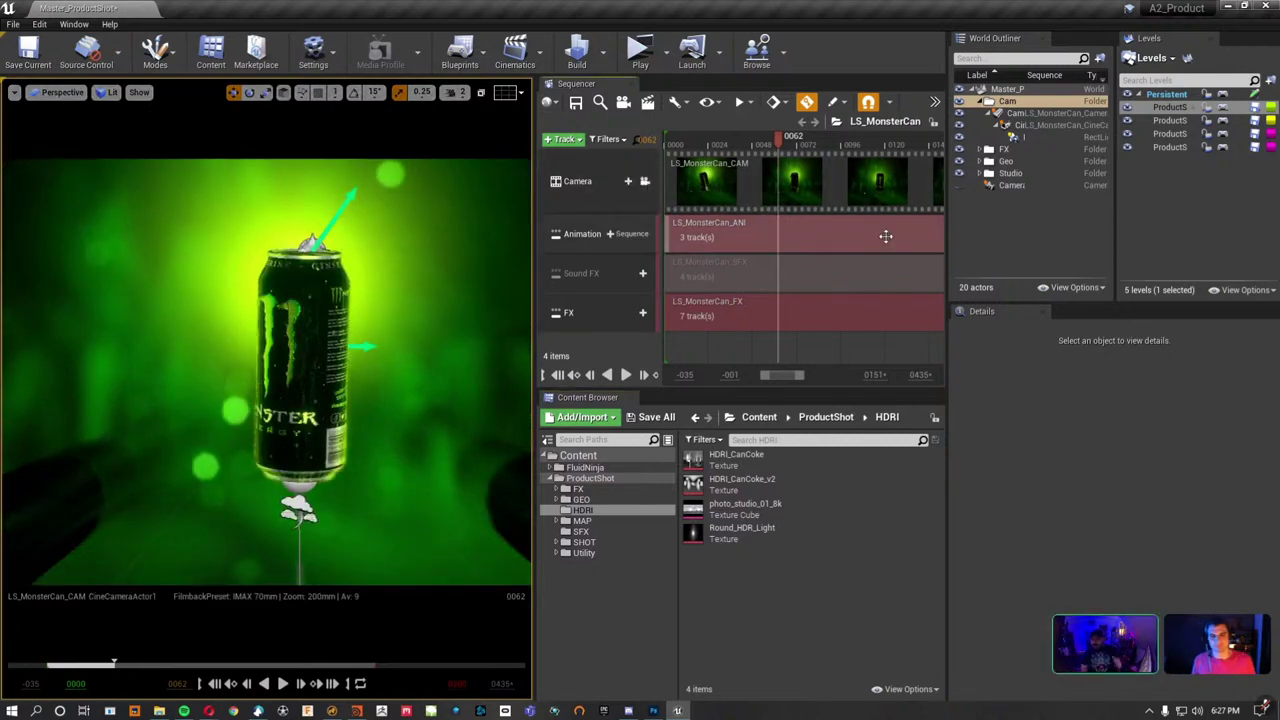
click(1040, 125)
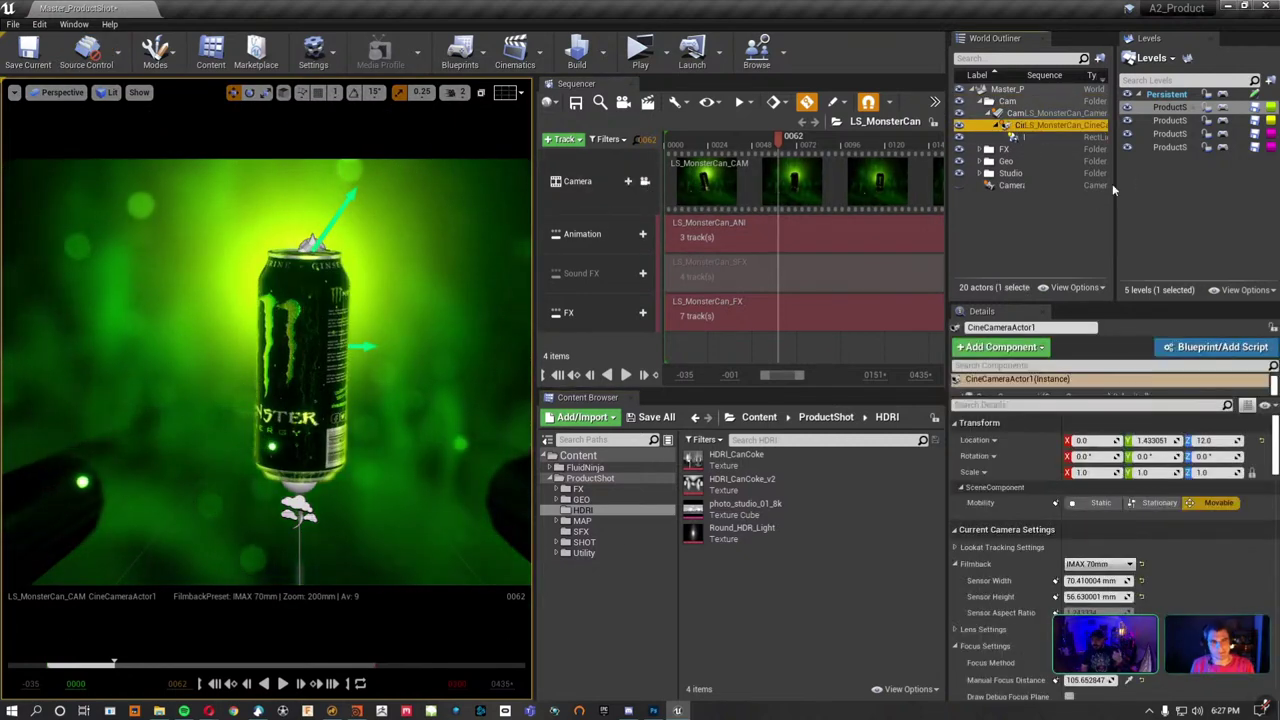
mouse_move(1148, 38)
mouse_down()
mouse_move(1053, 44)
mouse_move(1078, 40)
mouse_up()
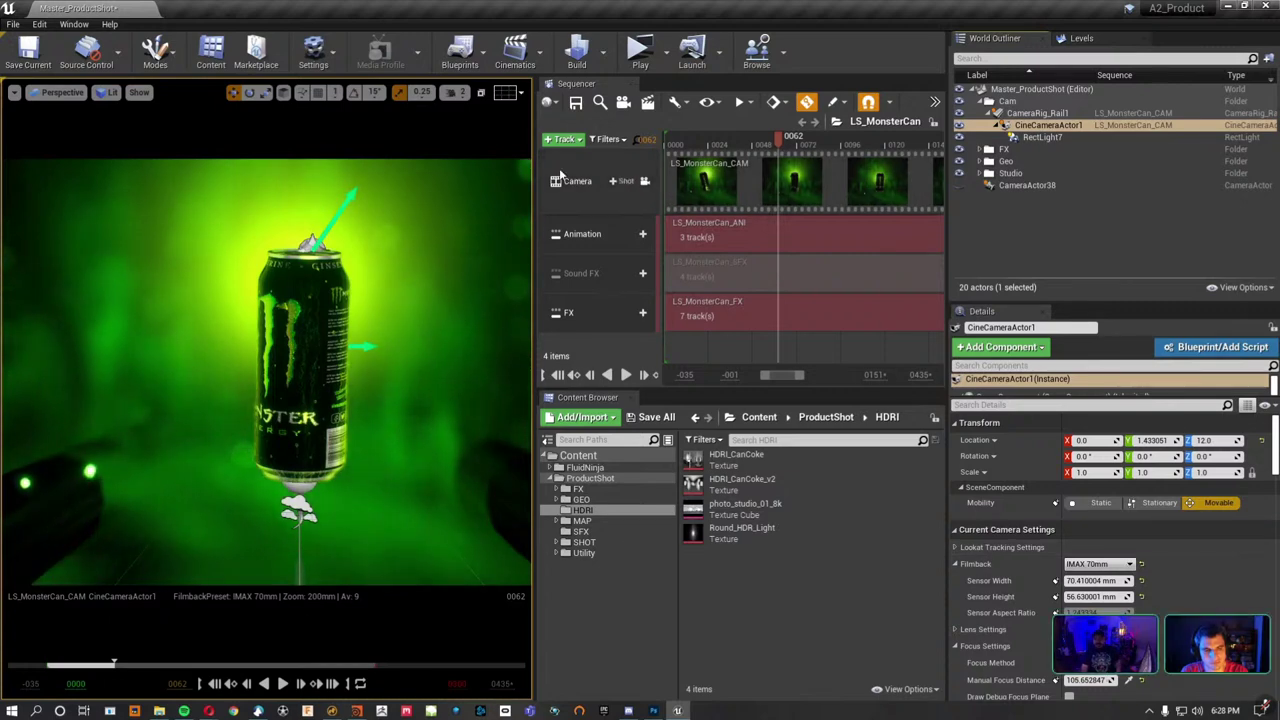
Widen the viewport and re-stack the Content Browser beneath the Sequencer on the right.
mouse_move(537, 160)
mouse_down()
mouse_move(646, 110)
mouse_move(320, 540)
mouse_up()
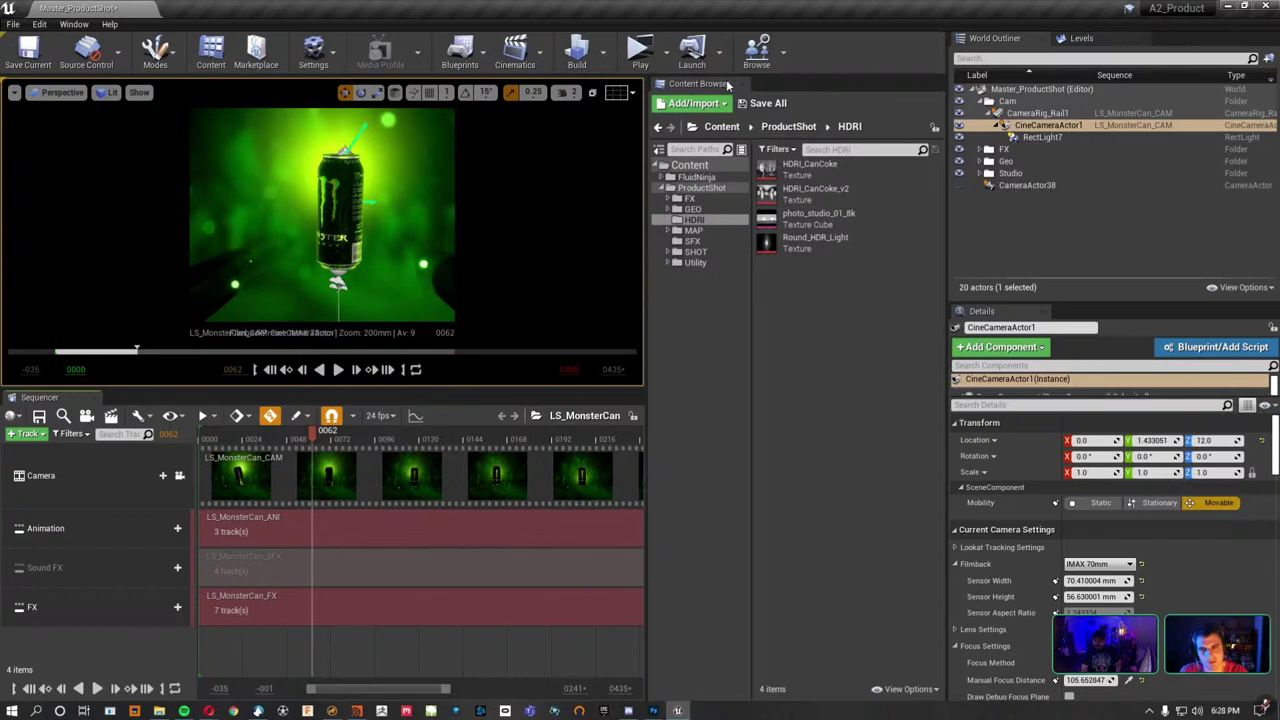
drag(728, 86, 400, 550)
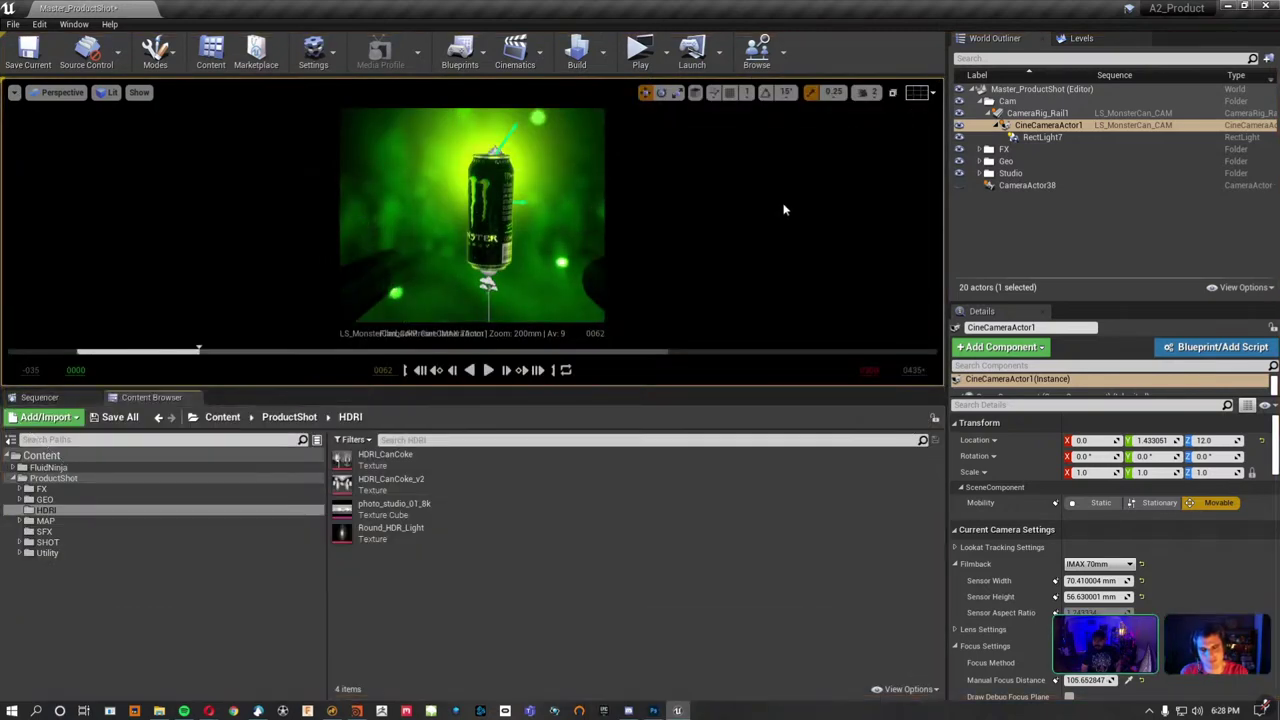
mouse_move(35, 397)
mouse_down()
mouse_move(889, 408)
mouse_move(910, 336)
mouse_up()
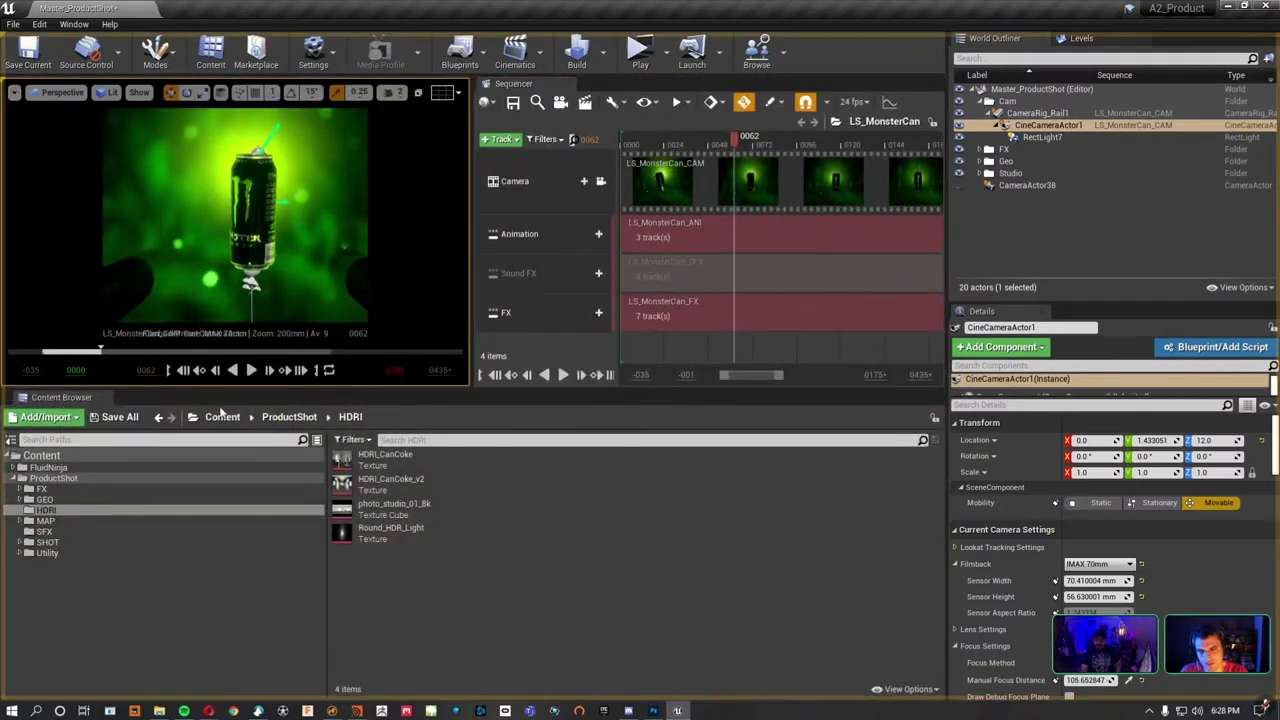
mouse_move(50, 397)
mouse_down()
mouse_move(703, 540)
mouse_move(671, 644)
mouse_up()
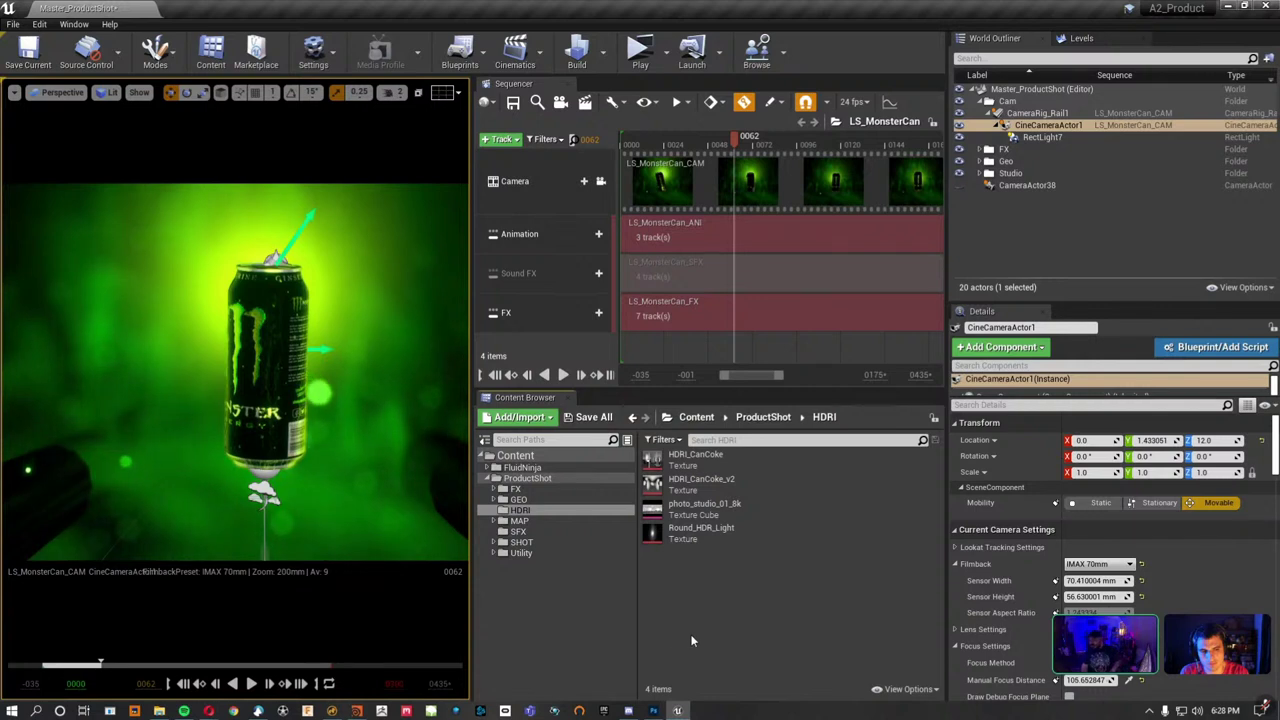
Expand the ProductShot subfolders and unlock the shot camera to orbit above the can and lights.
drag(1010, 301, 1022, 217)
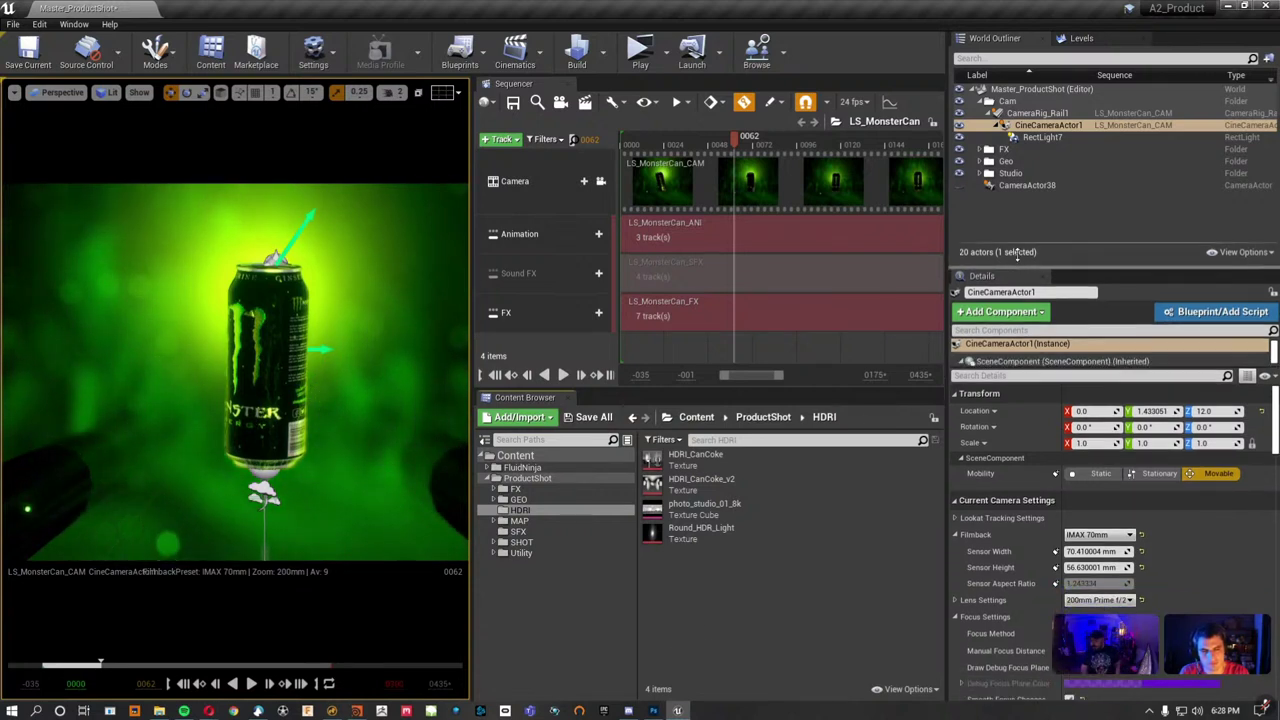
double_click(527, 478)
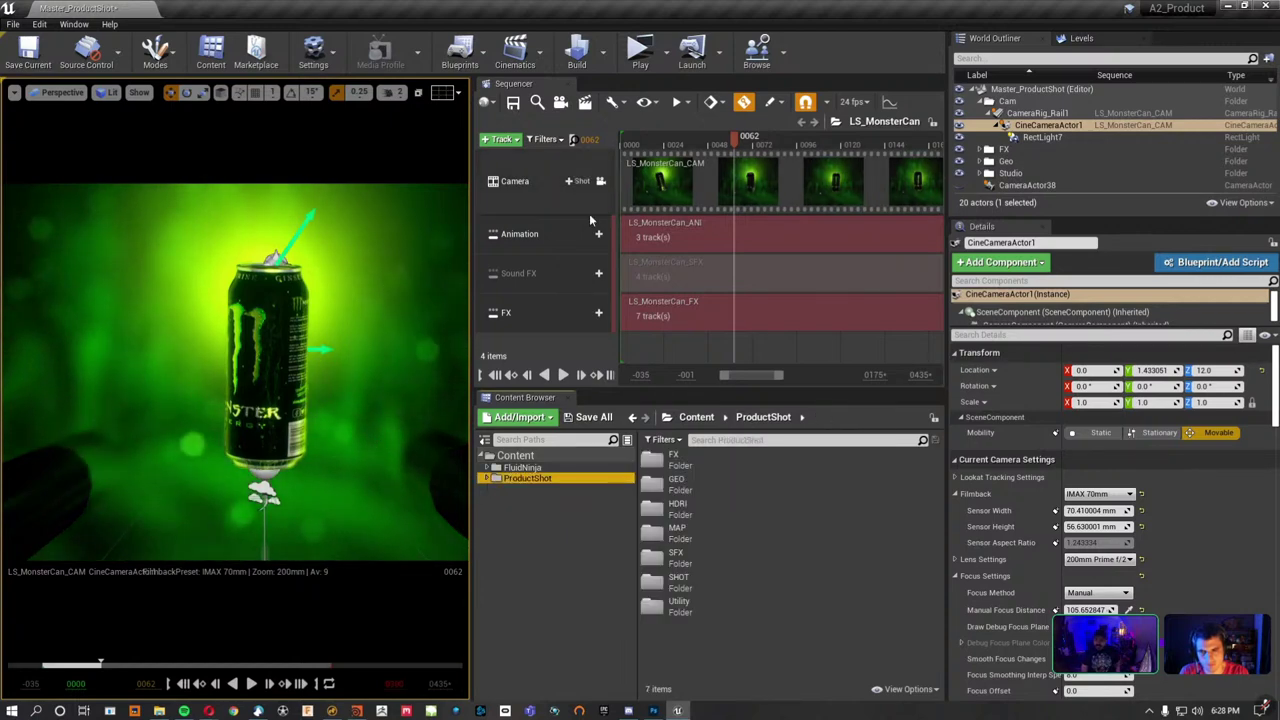
click(601, 181)
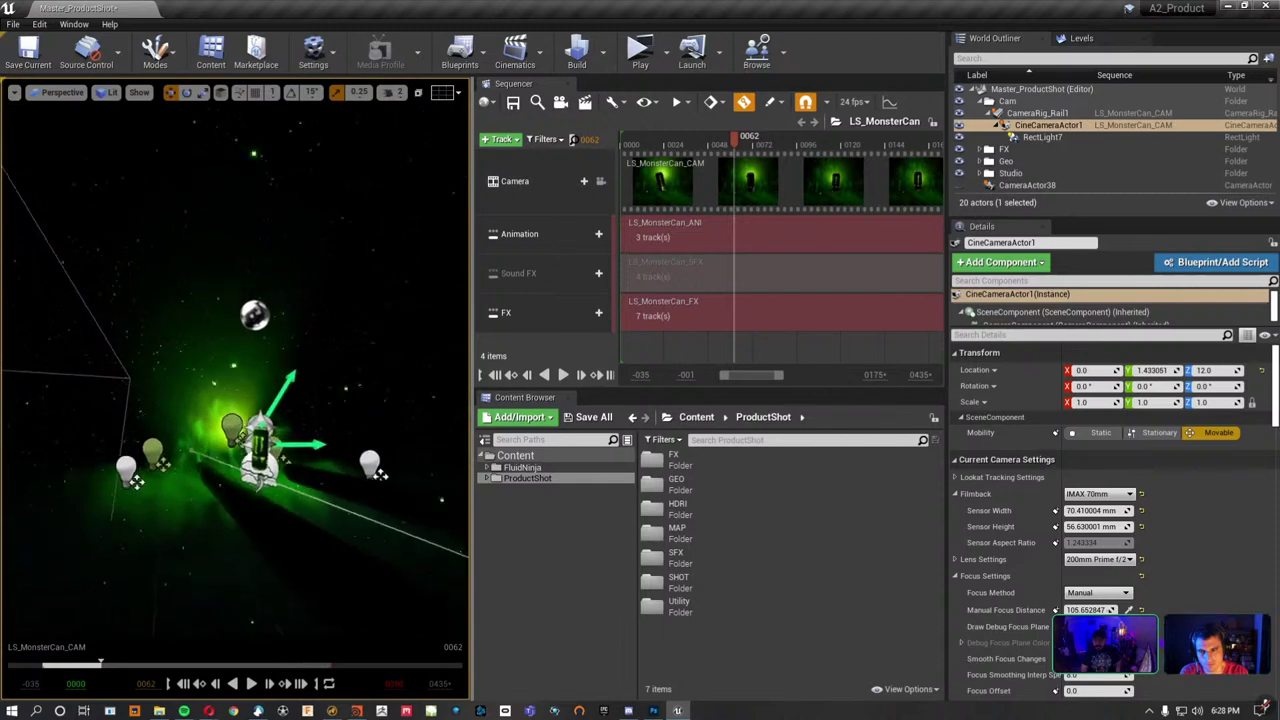
right_drag(235, 400, 235, 340)
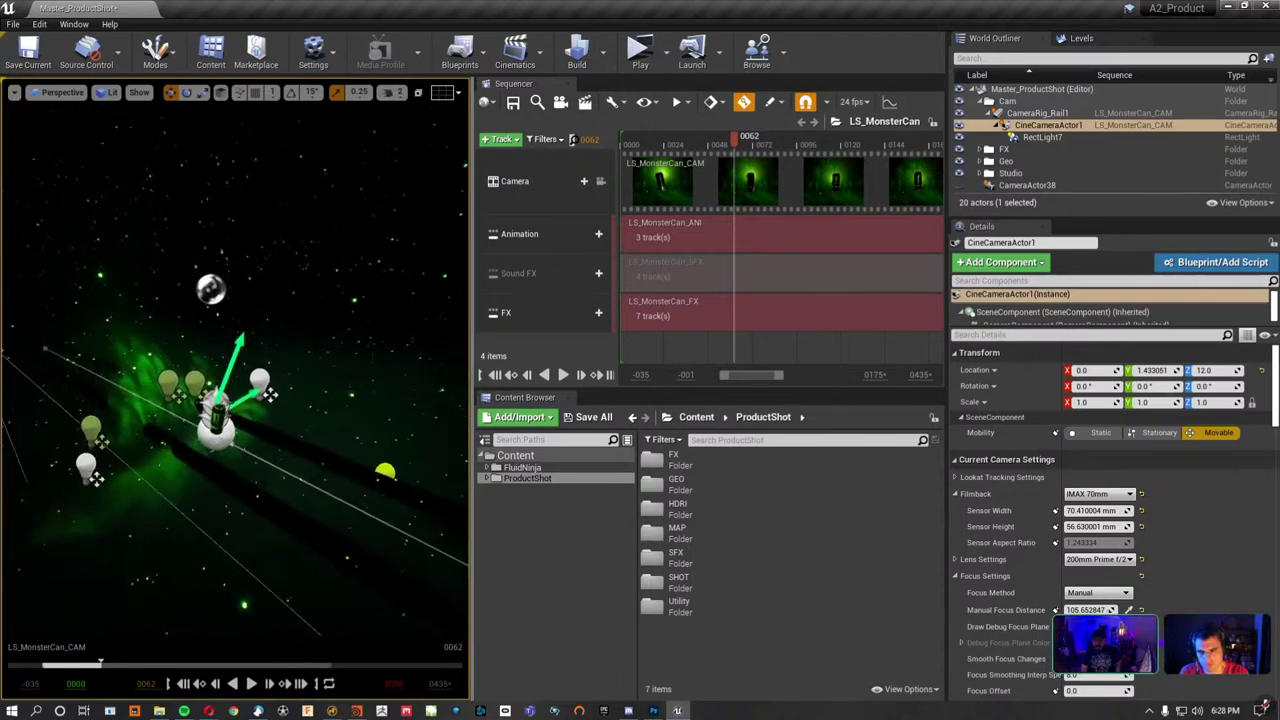
mouse_move(235, 400)
right_down()
mouse_move(300, 390)
mouse_move(290, 380)
right_up()
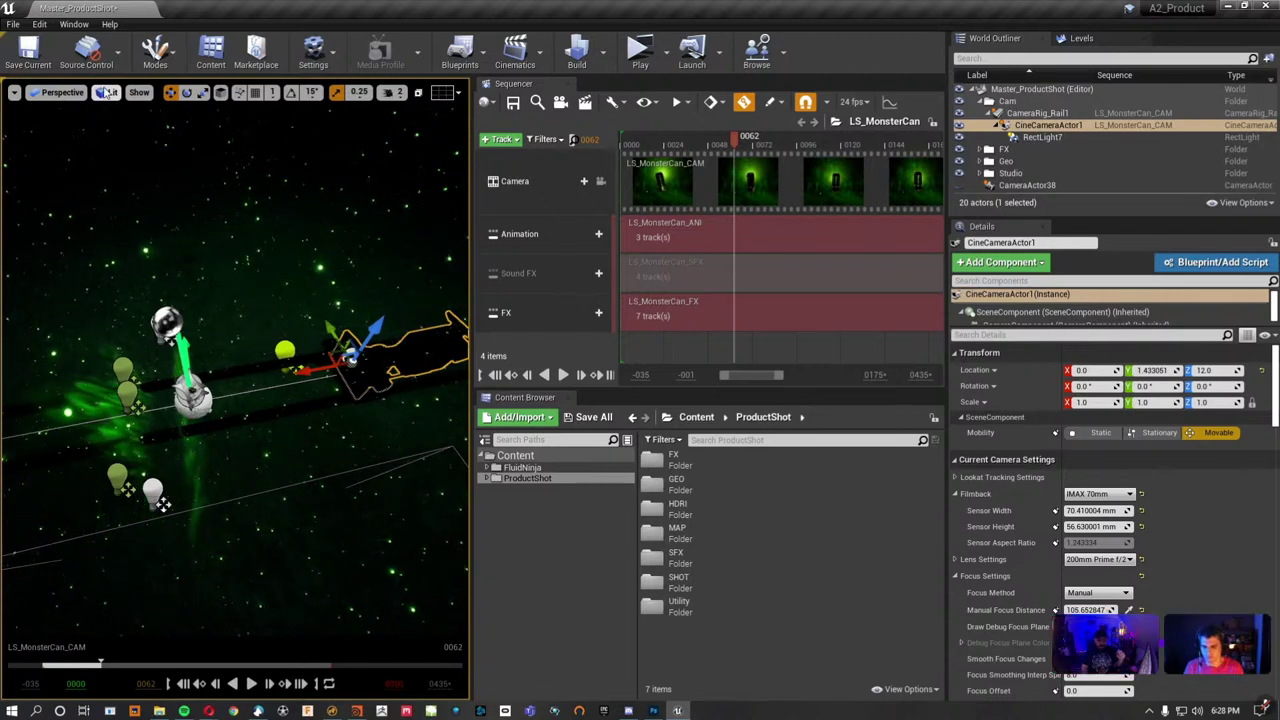
Switch the viewport to Unlit, turn the rail horizontal, and enlarge the Sequencer panel.
click(106, 92)
click(116, 135)
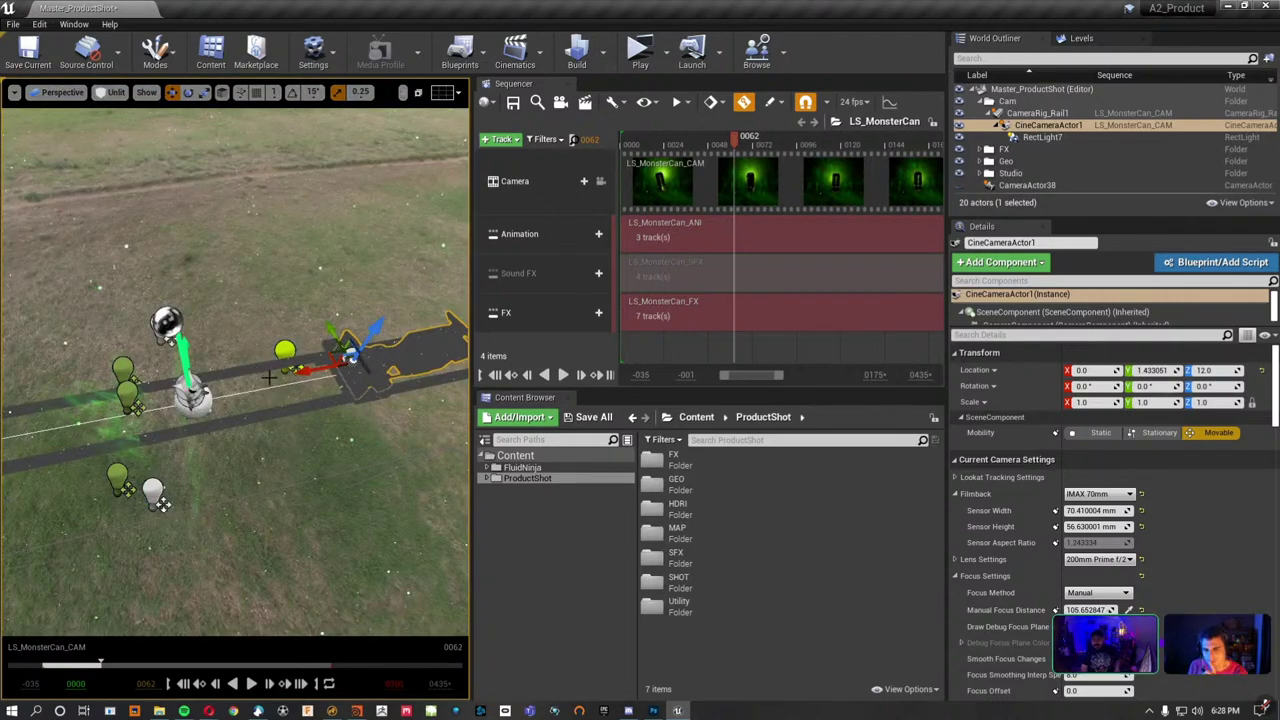
drag(247, 296, 271, 360)
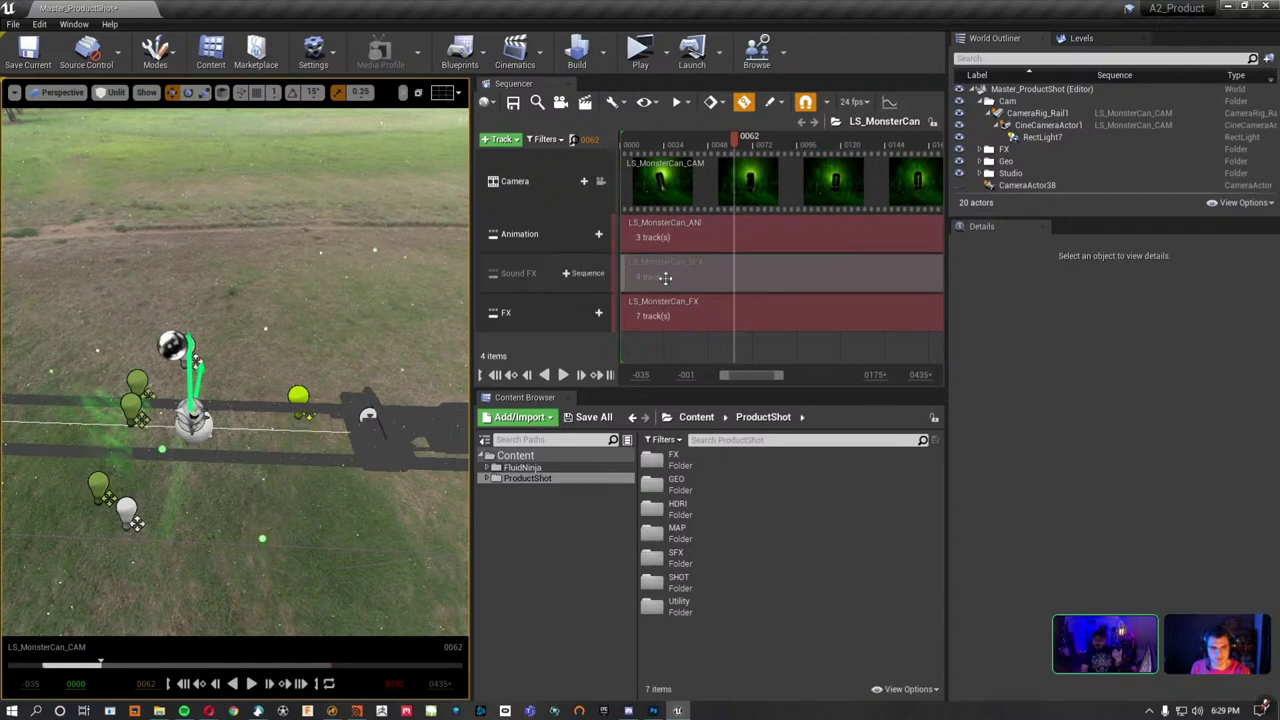
drag(564, 388, 573, 480)
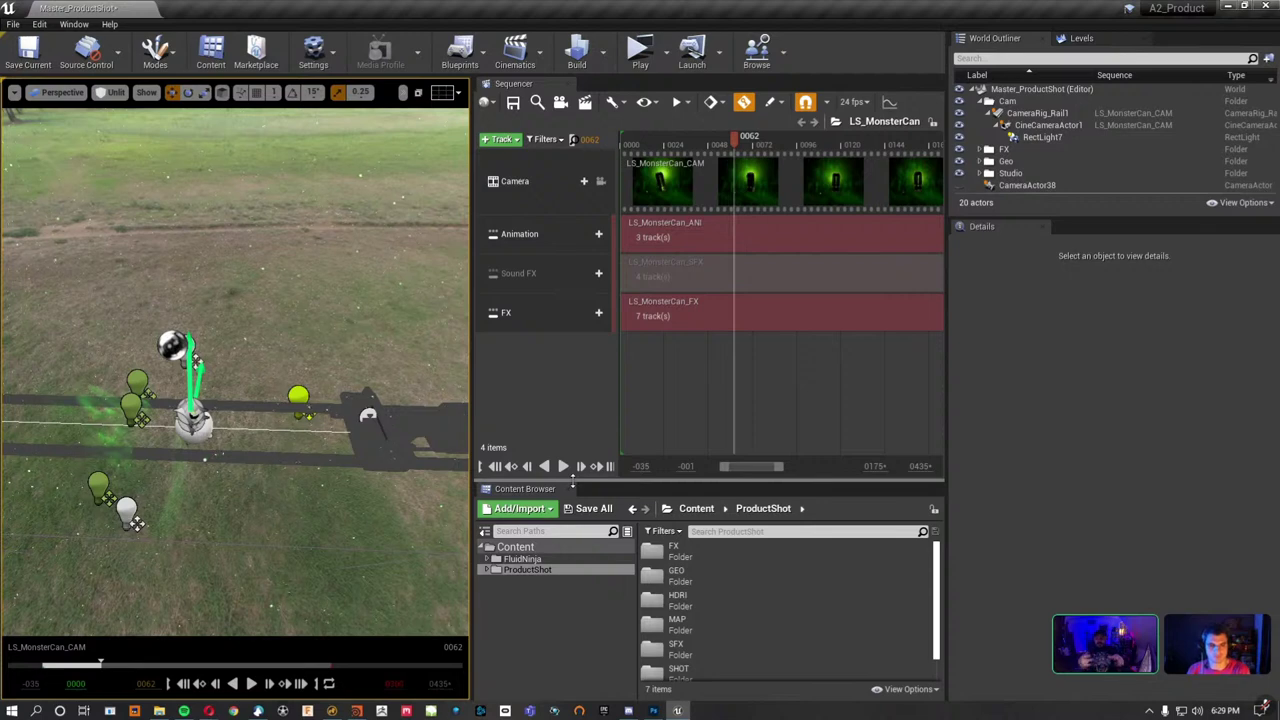
Orbit to a low view, switch the viewport back to Lit, and widen it.
alt+drag(303, 241, 303, 241)
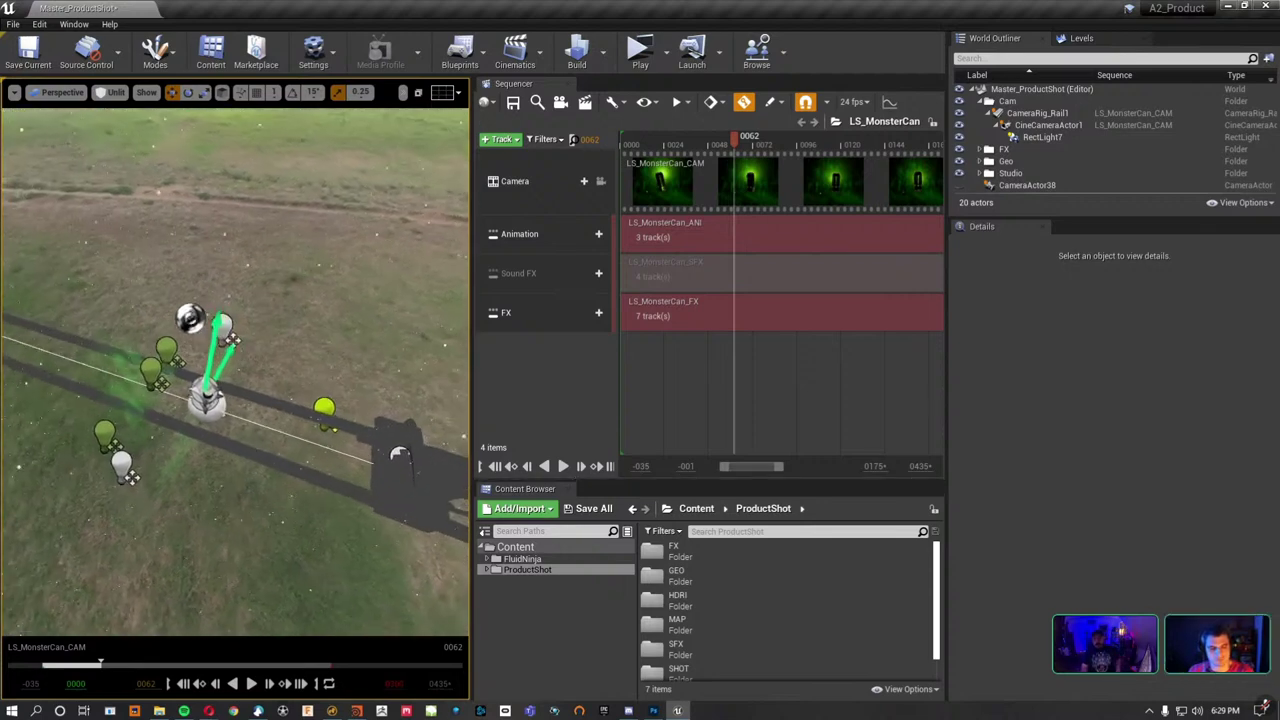
click(112, 92)
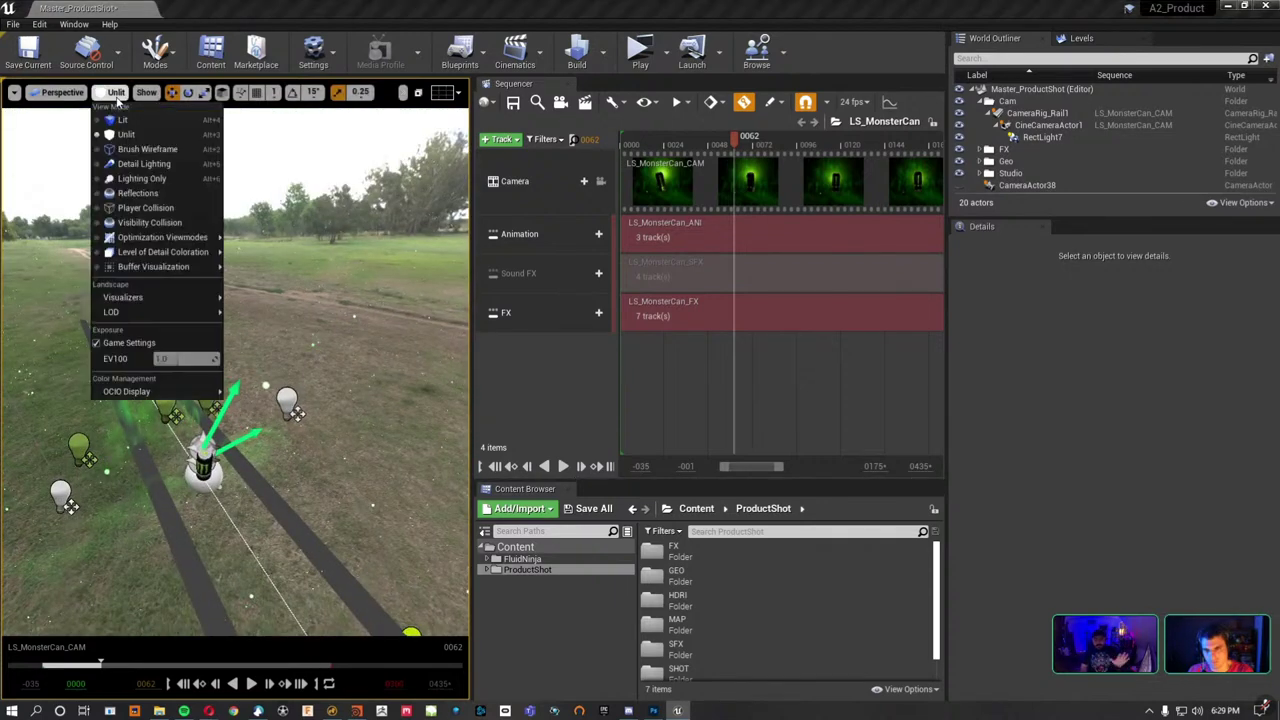
click(125, 134)
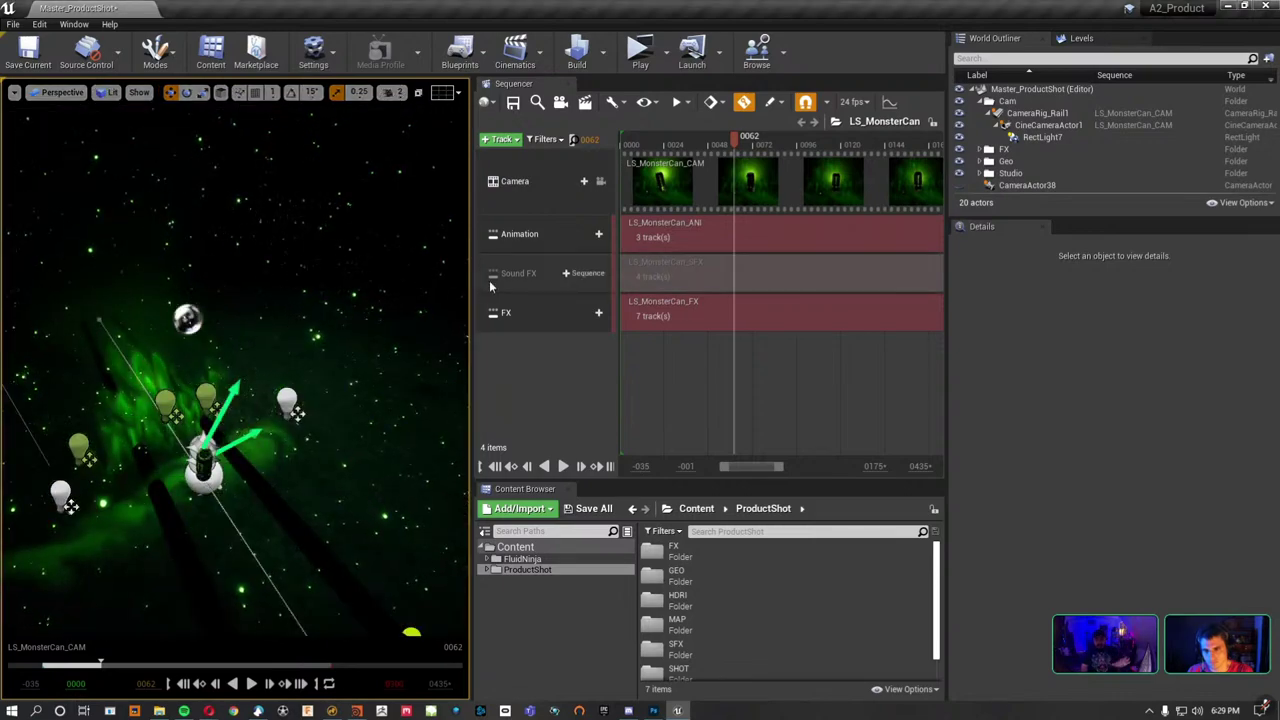
drag(470, 299, 636, 303)
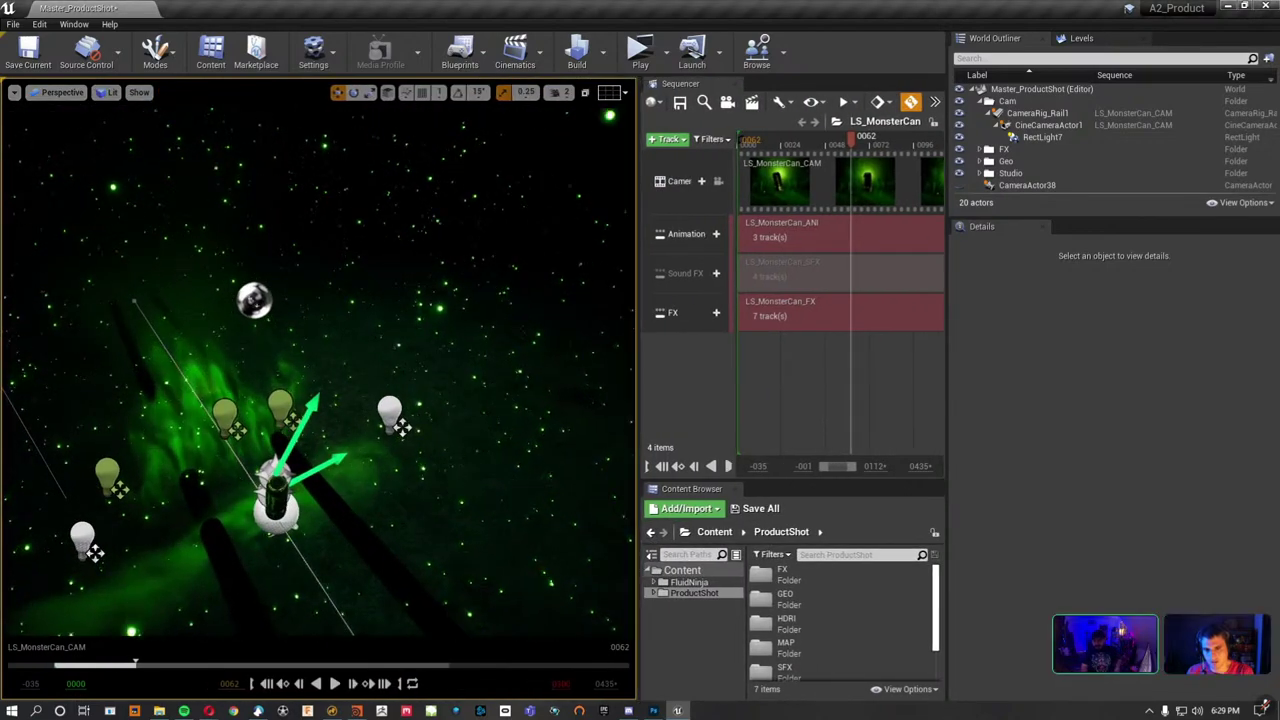
alt+drag(320, 380, 400, 380)
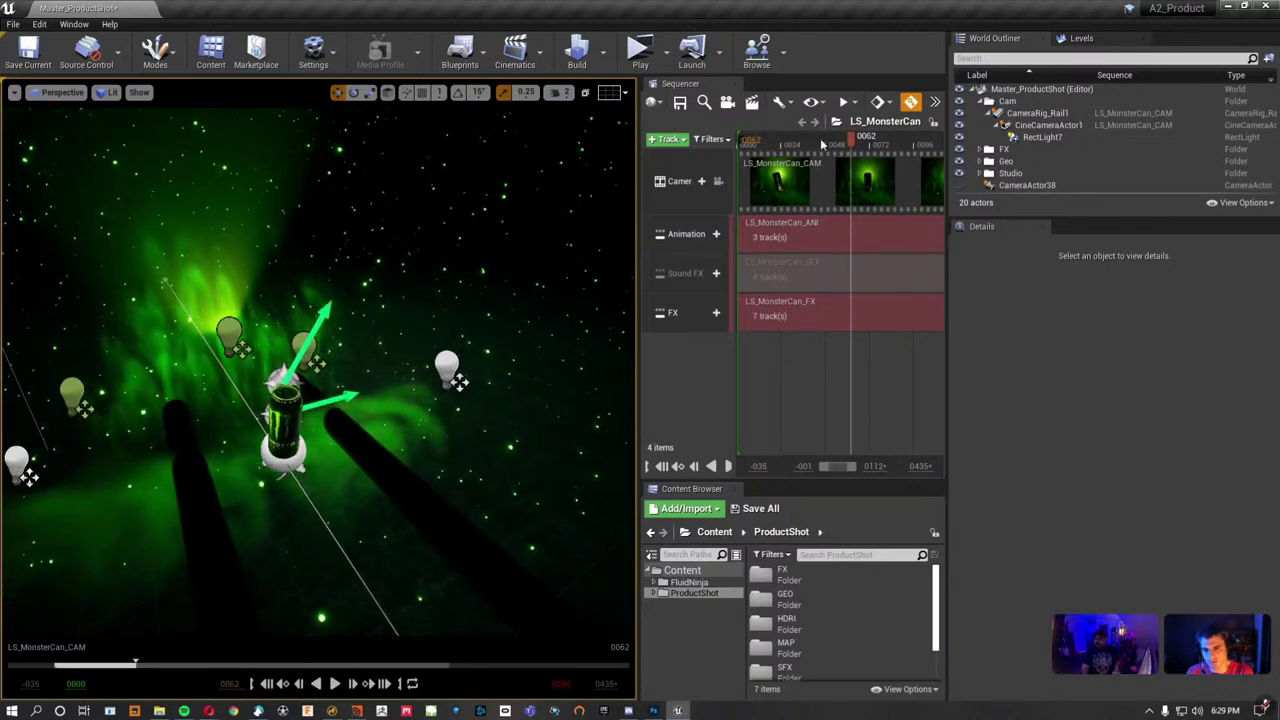
Scrub the sequence to frame 0085, leave the locked camera, and render the viewport Unlit.
mouse_move(850, 140)
mouse_down()
mouse_move(815, 146)
mouse_move(895, 142)
mouse_up()
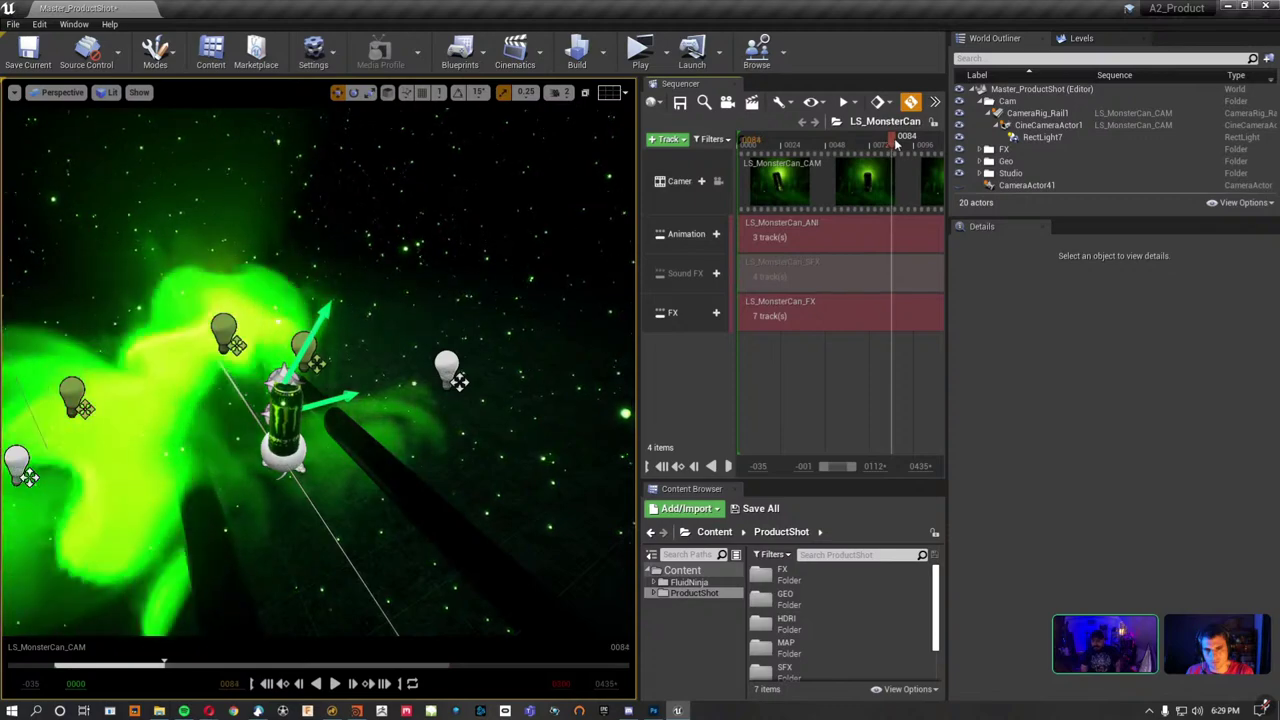
drag(887, 143, 893, 140)
click(106, 92)
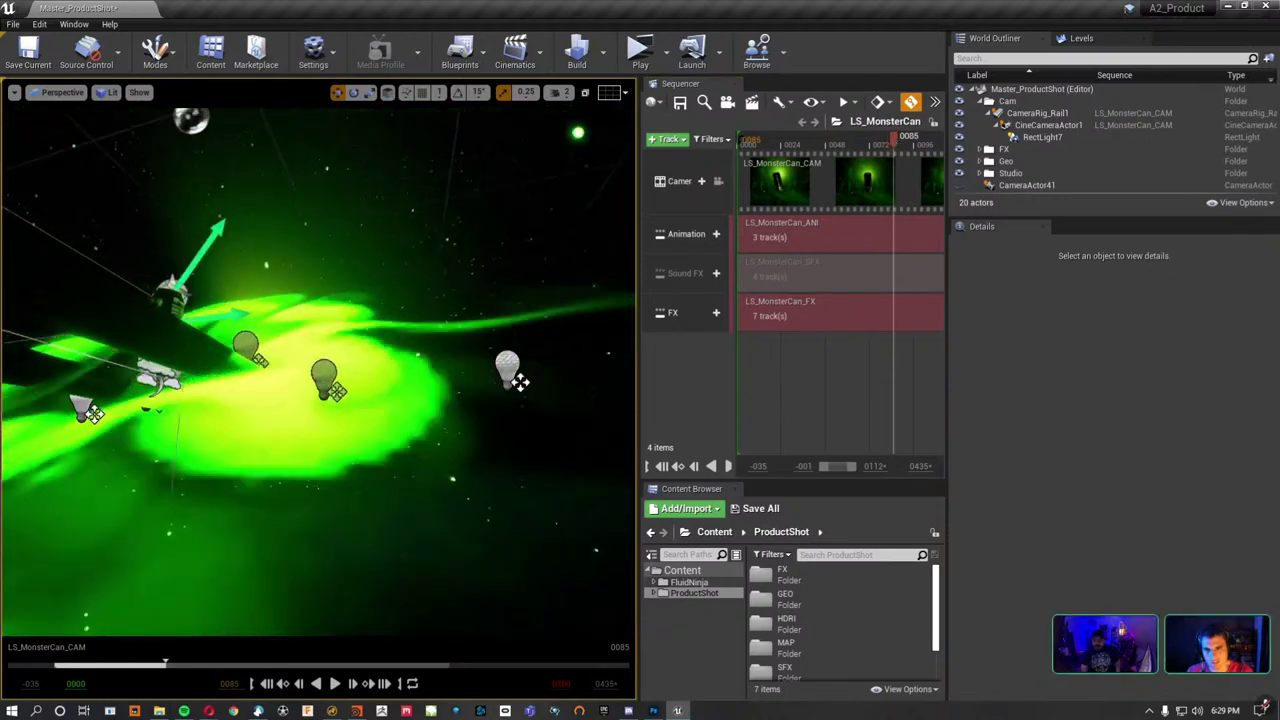
click(108, 92)
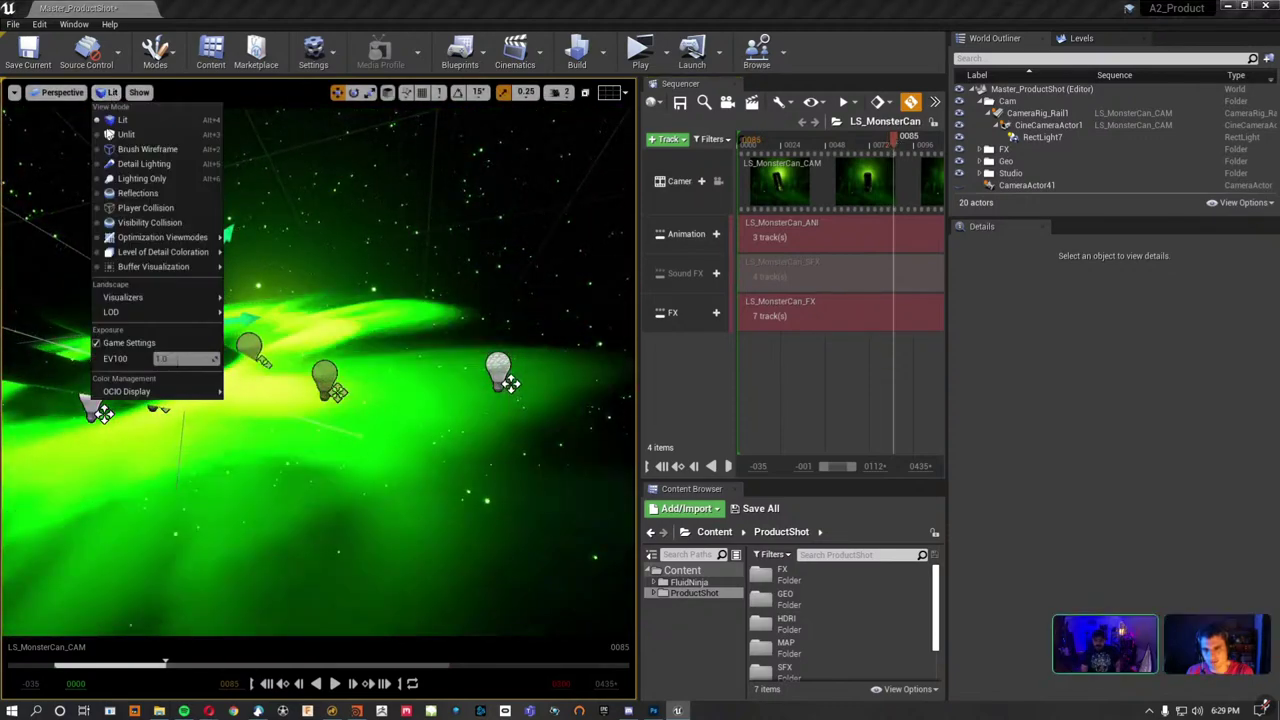
click(110, 137)
Select the HDRI backdrop, then undo the accidentally keyed HDRIBackdrop track with Ctrl+Z.
click(268, 322)
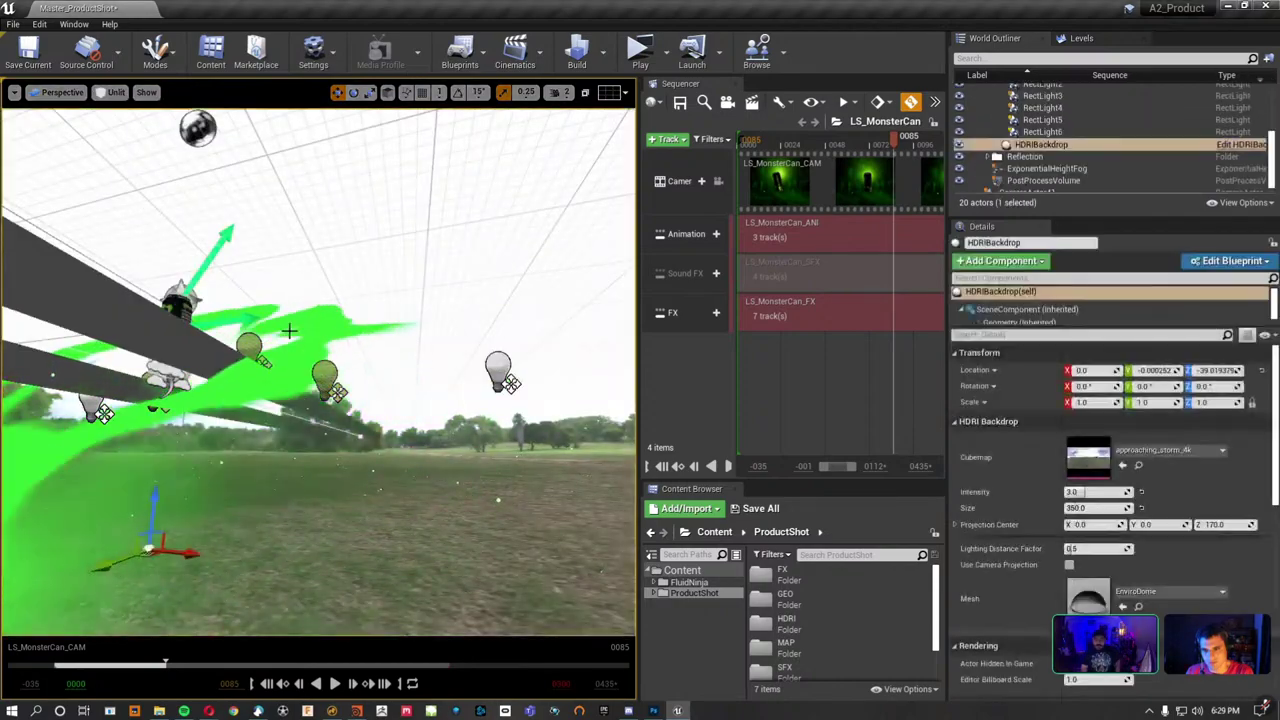
mouse_move(268, 322)
right_down()
mouse_move(321, 357)
mouse_move(301, 302)
right_up()
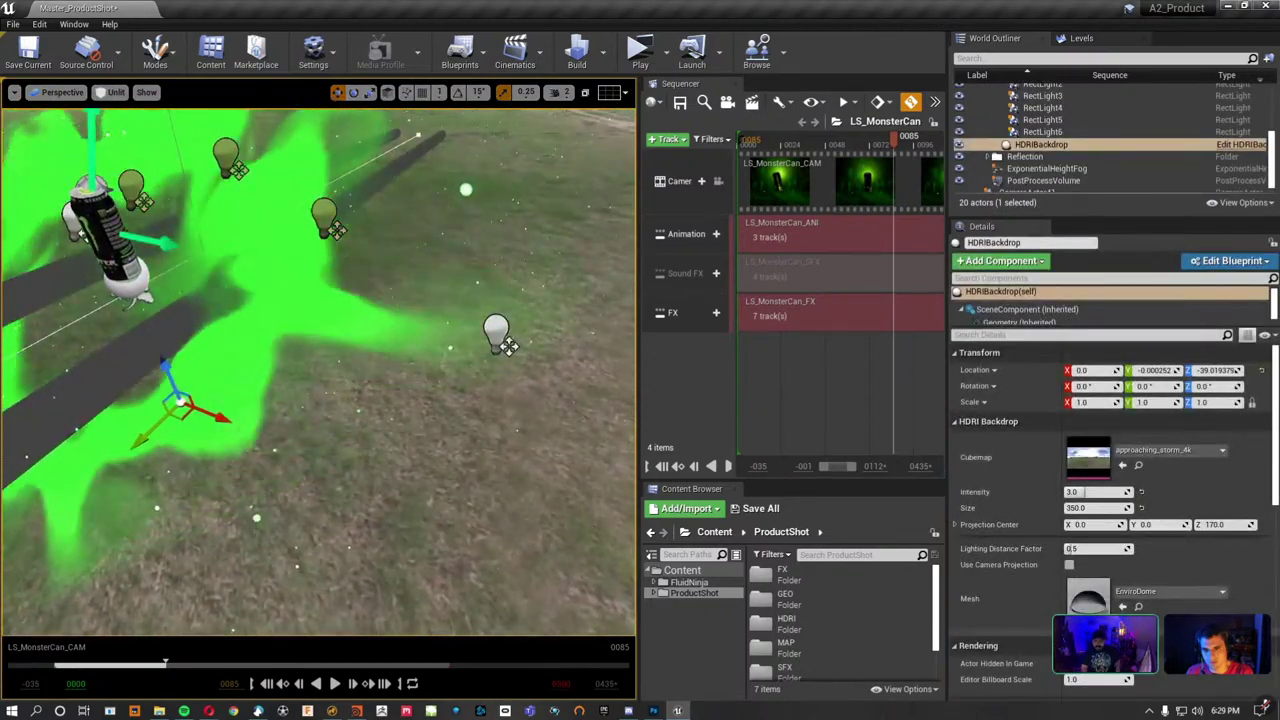
key(s)
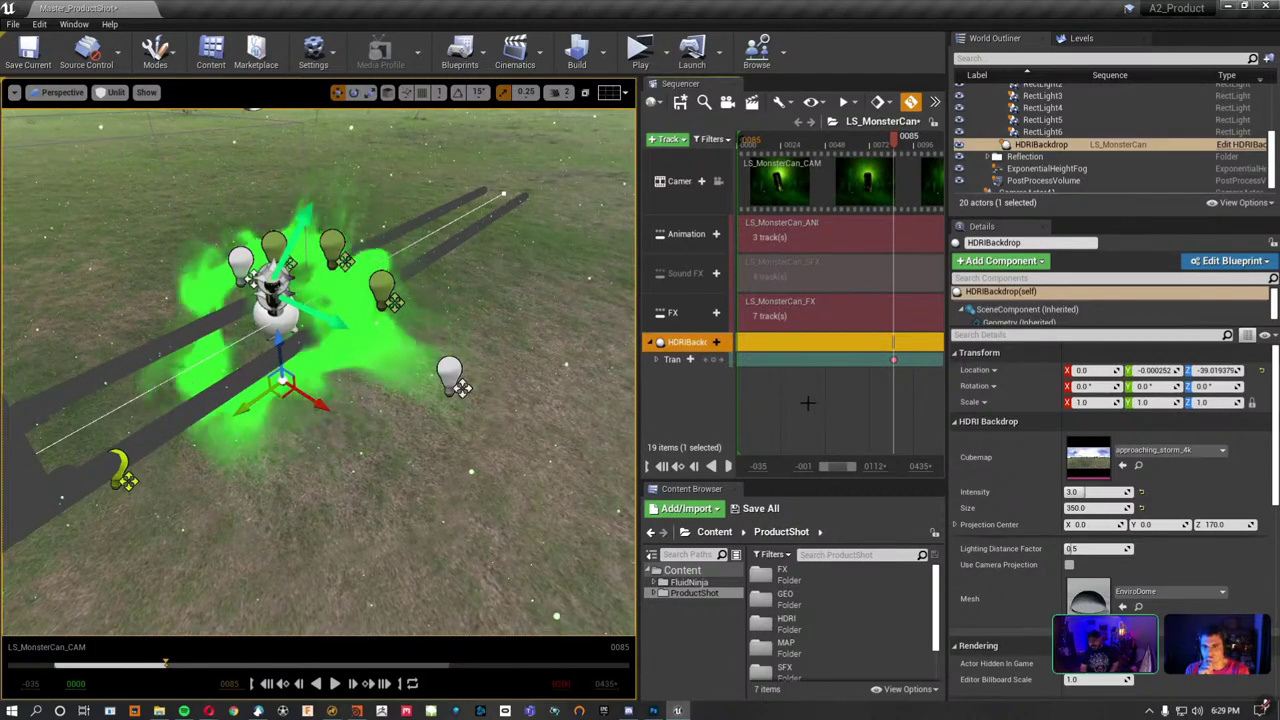
key(ctrl+z)
key(ctrl+y)
key(ctrl+z)
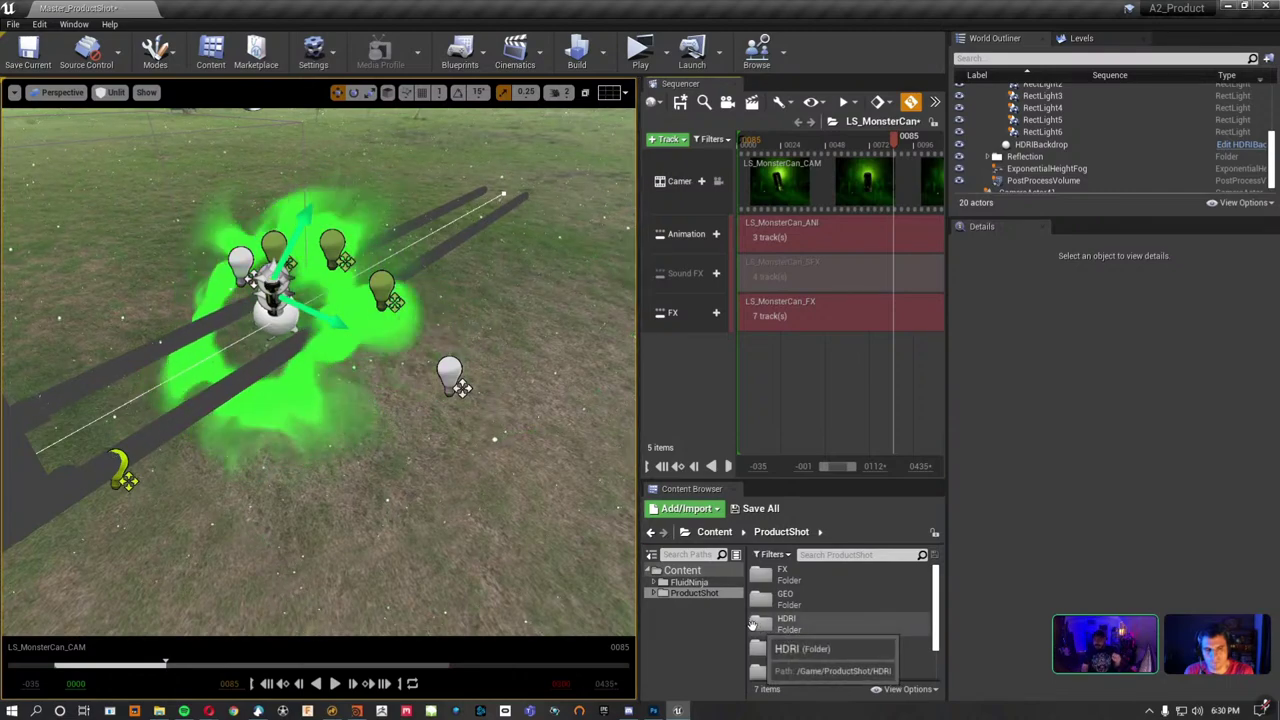
Select the FluidNinja content folder and enlarge the Content Browser.
click(689, 582)
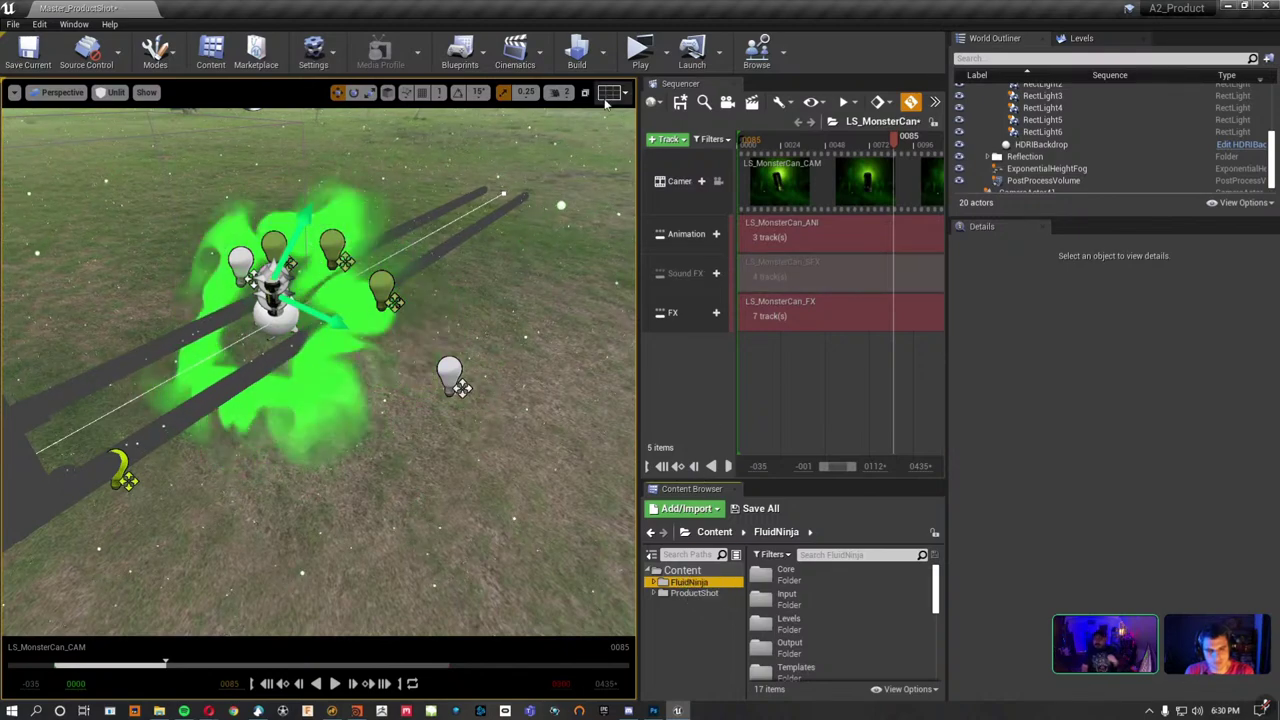
click(320, 63)
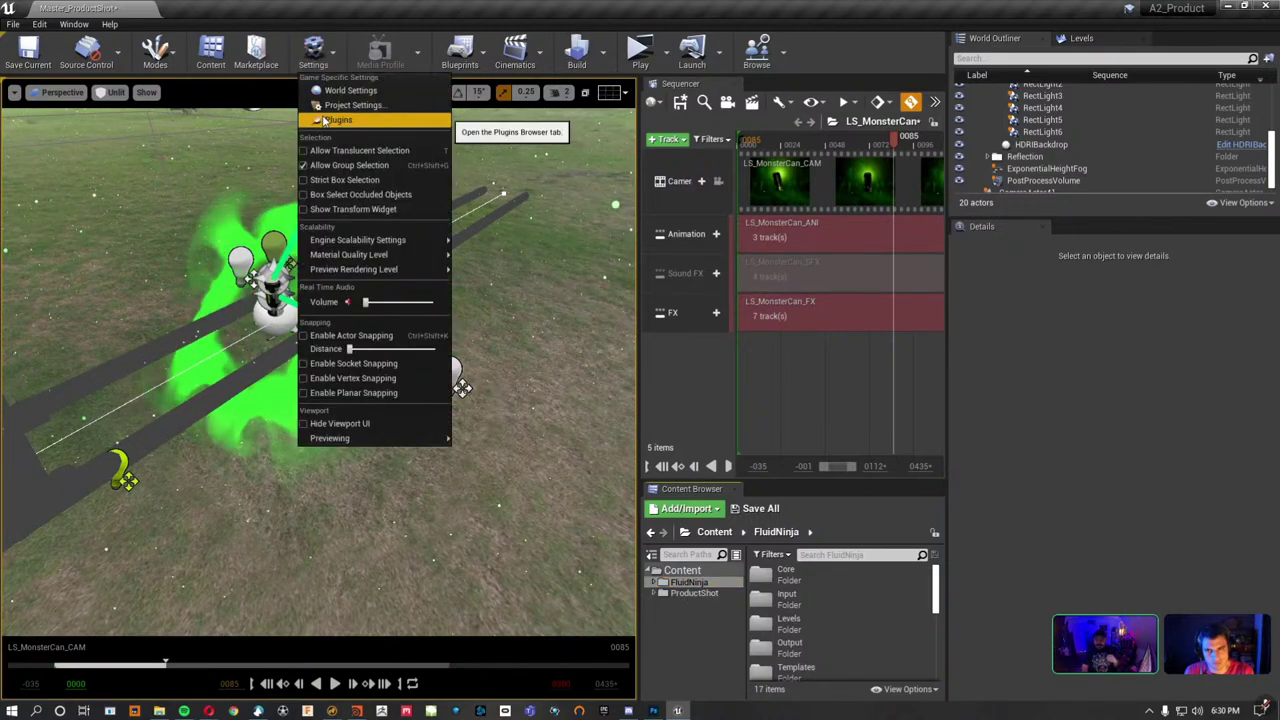
click(400, 10)
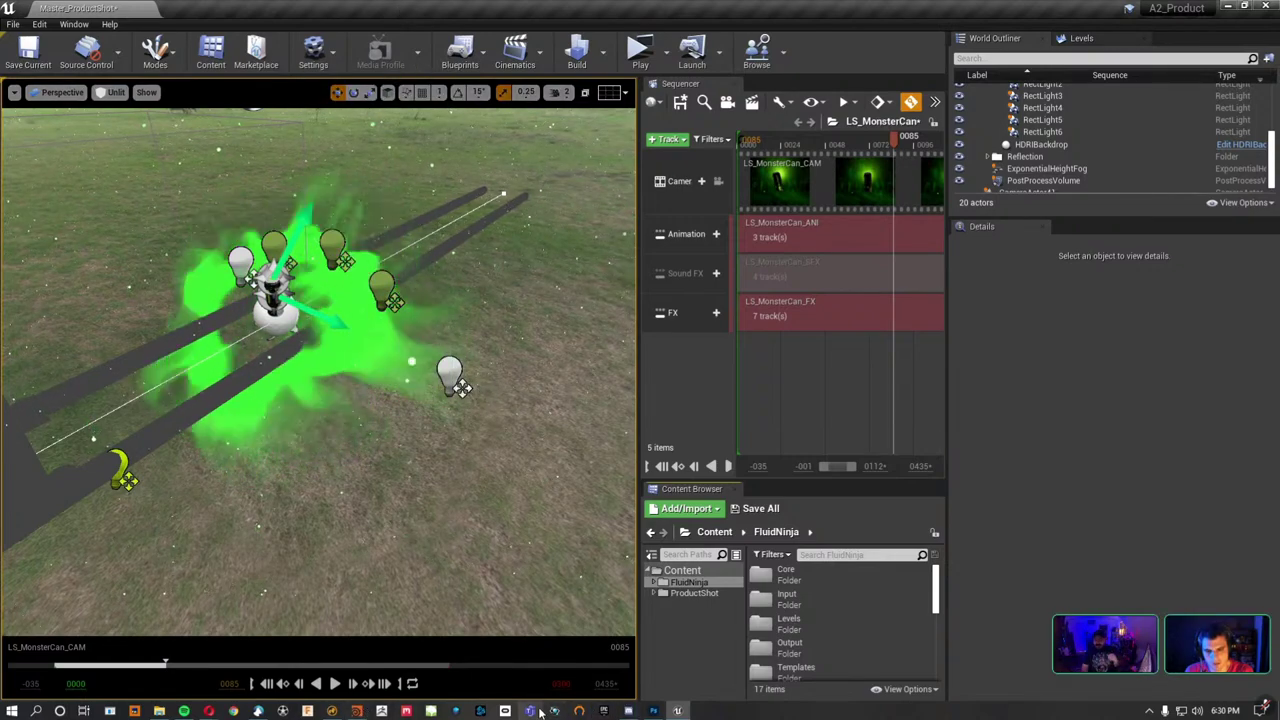
click(690, 582)
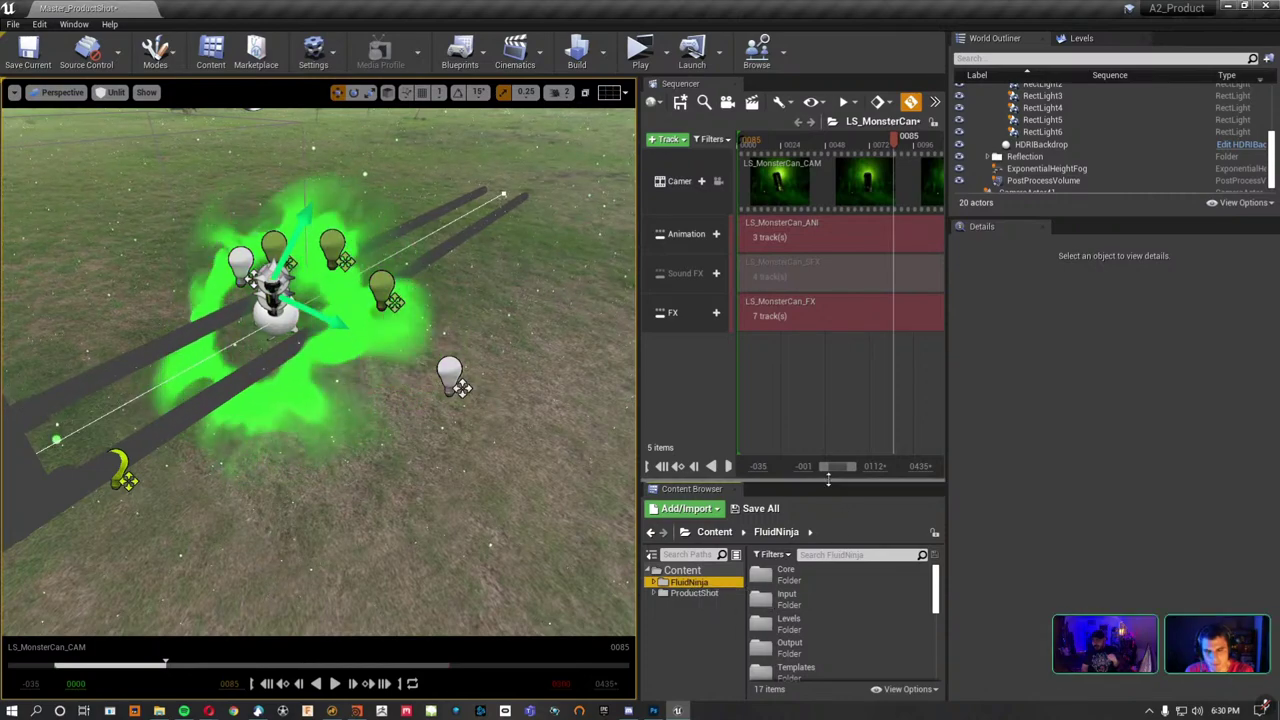
drag(827, 479, 827, 328)
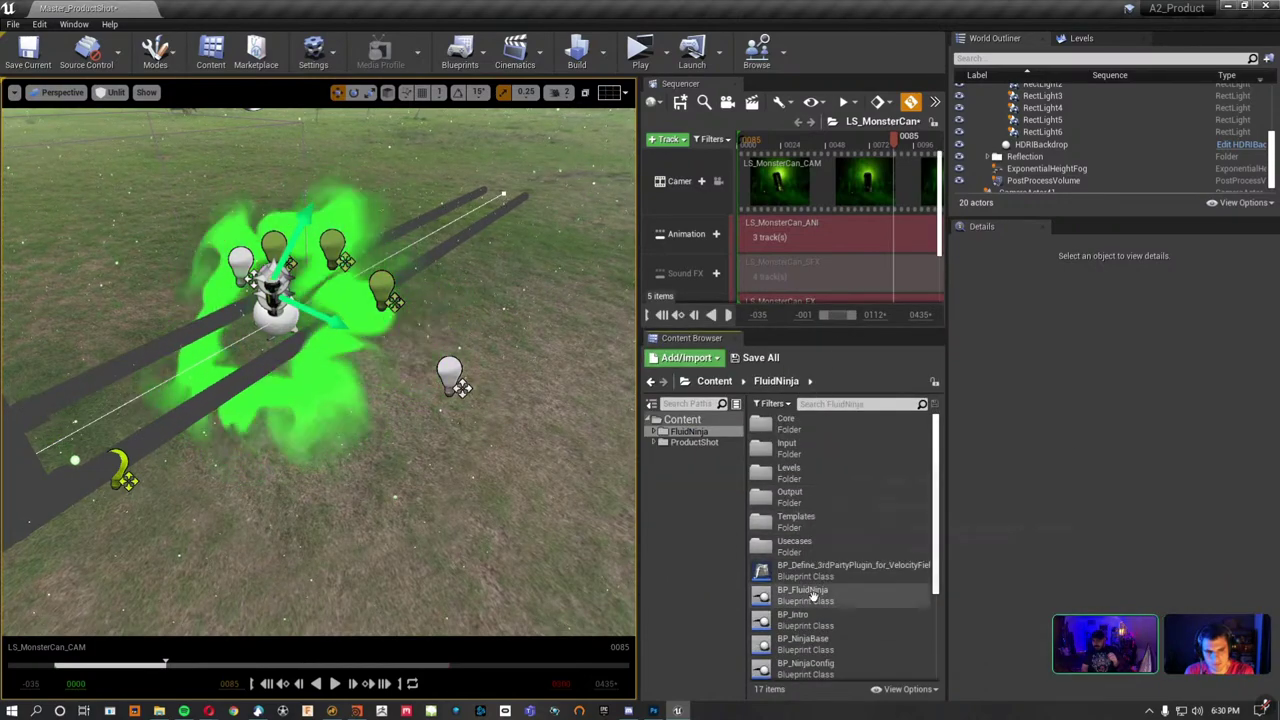
Browse FluidNinja's Templates and Levels folders and open the NinjaTools level.
click(809, 515)
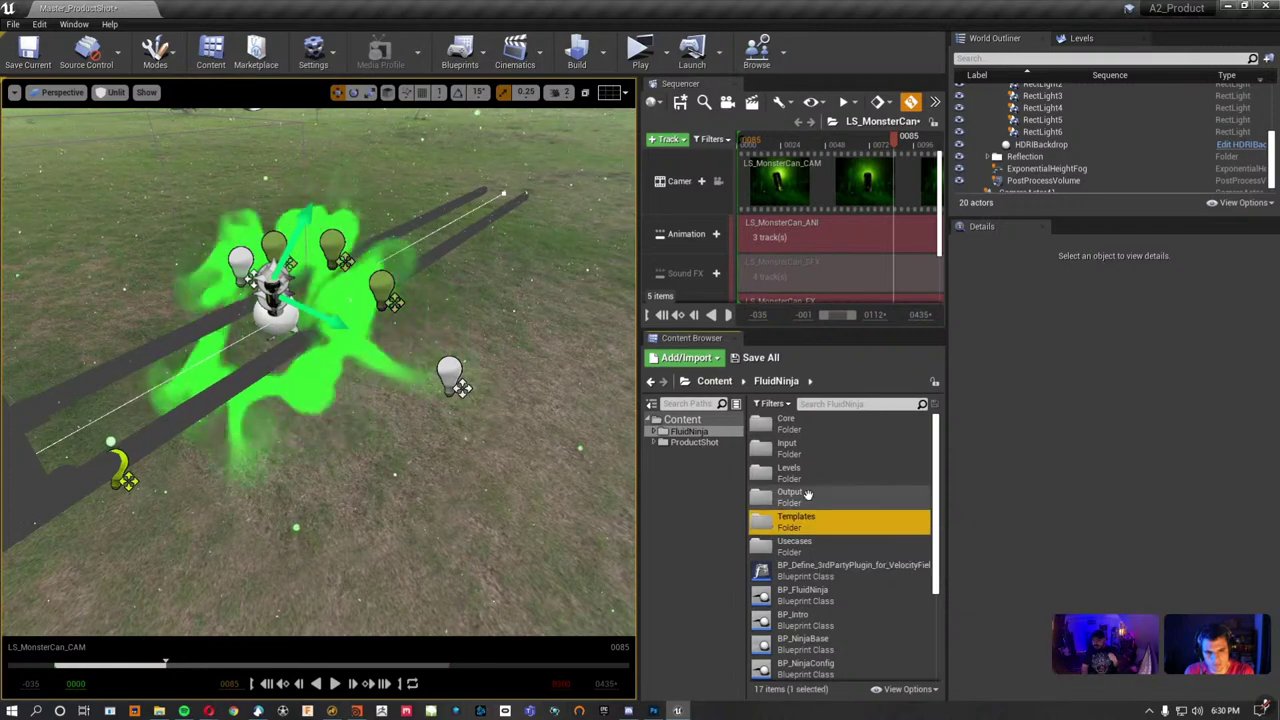
double_click(809, 515)
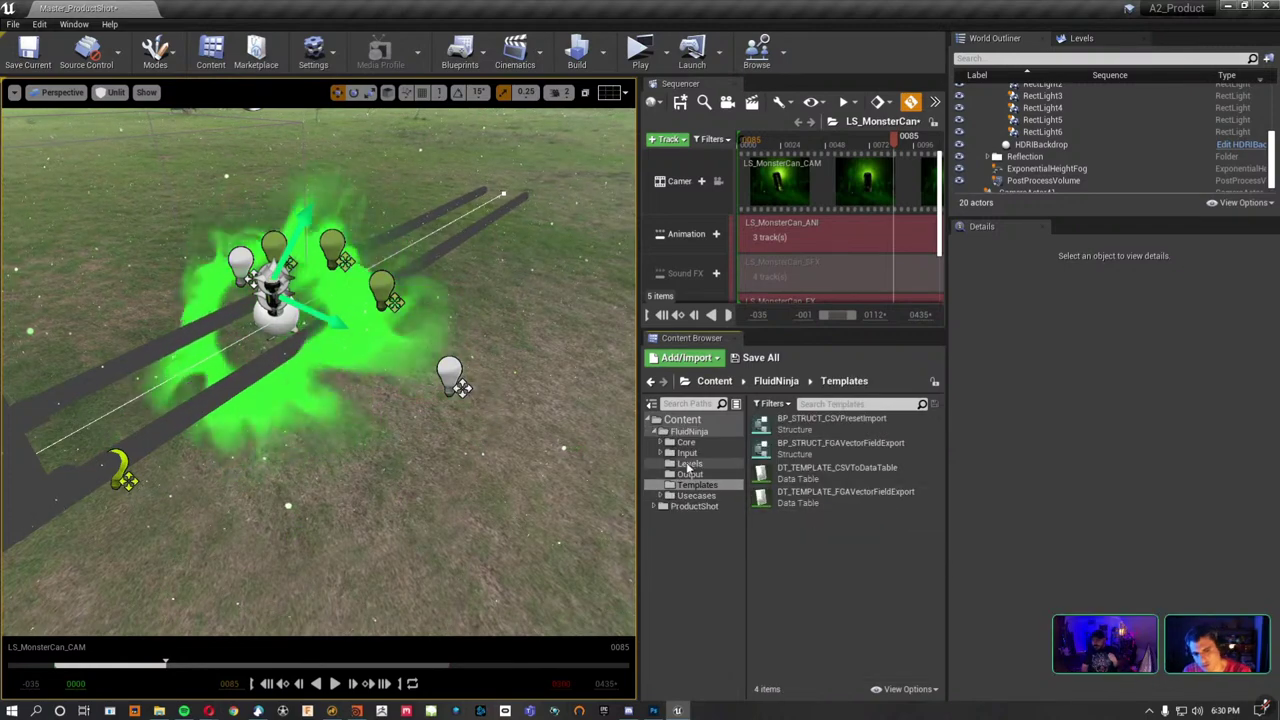
click(690, 463)
double_click(793, 425)
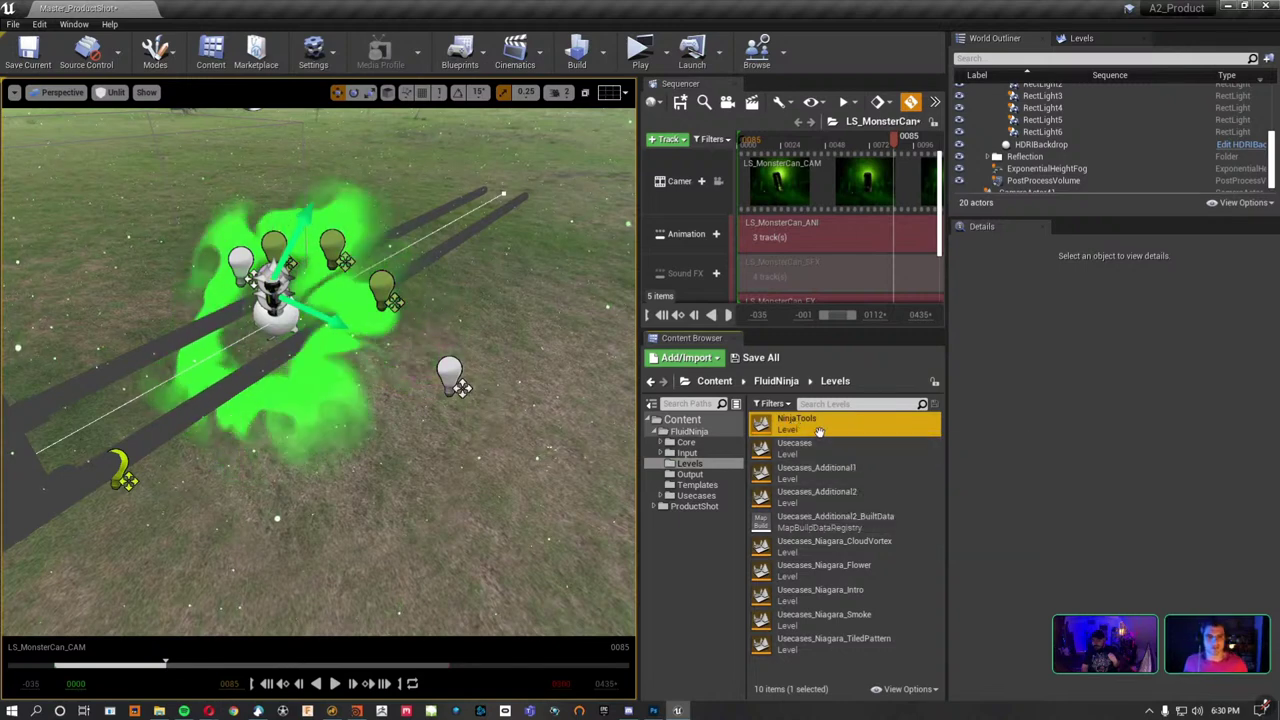
Answer the Save Content prompt to load NinjaTools, then bring up the view mode choices.
click(765, 479)
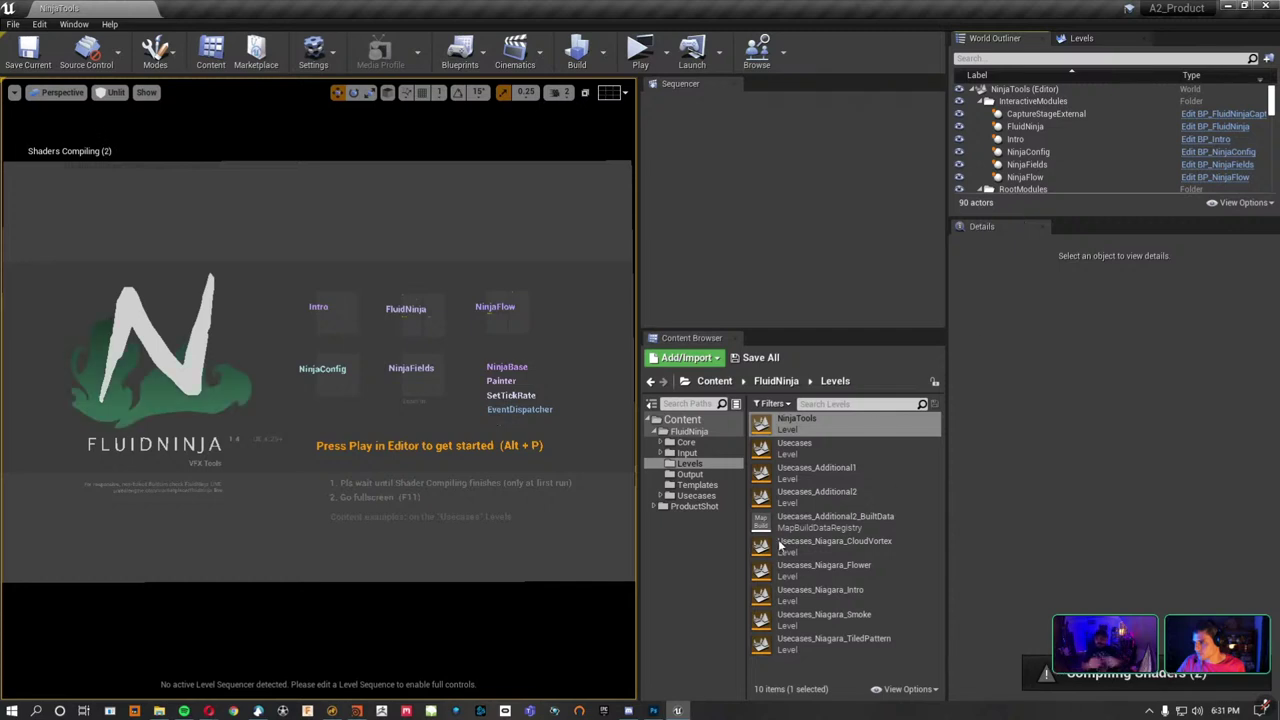
click(108, 92)
Set Lit mode, play NinjaTools in a new window, load the Explosion4 preset, then close it.
click(120, 135)
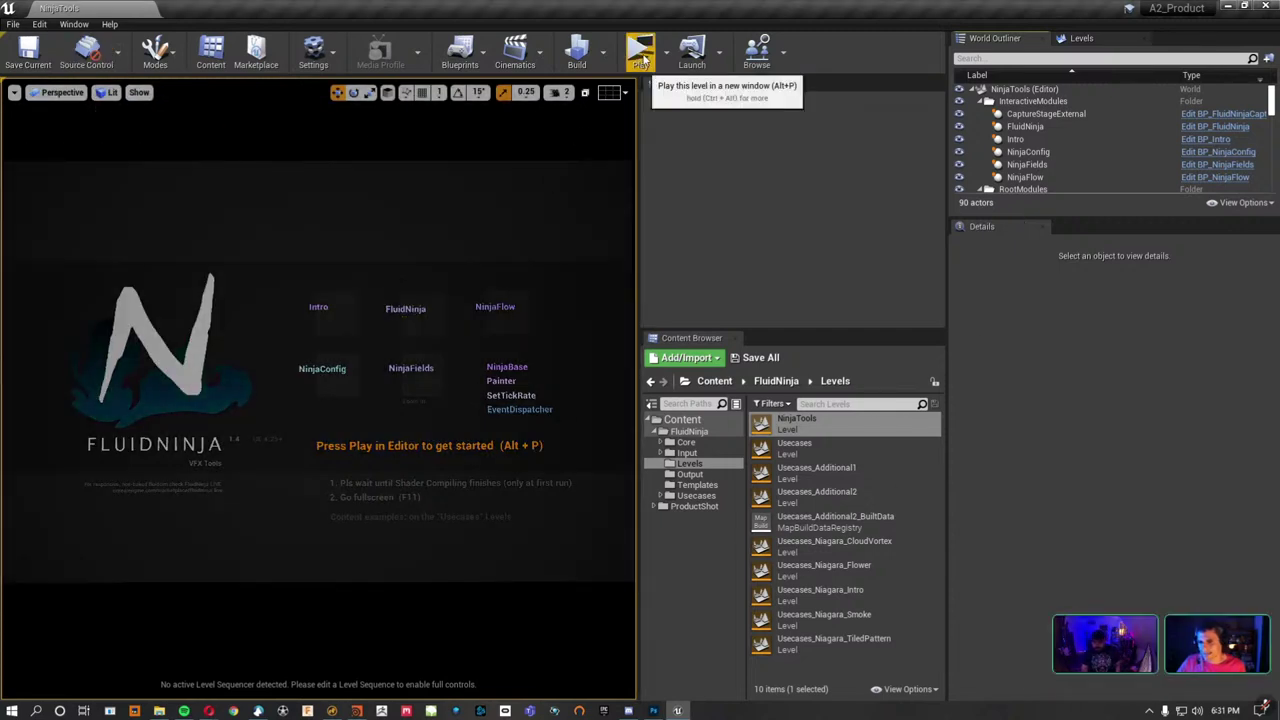
click(641, 55)
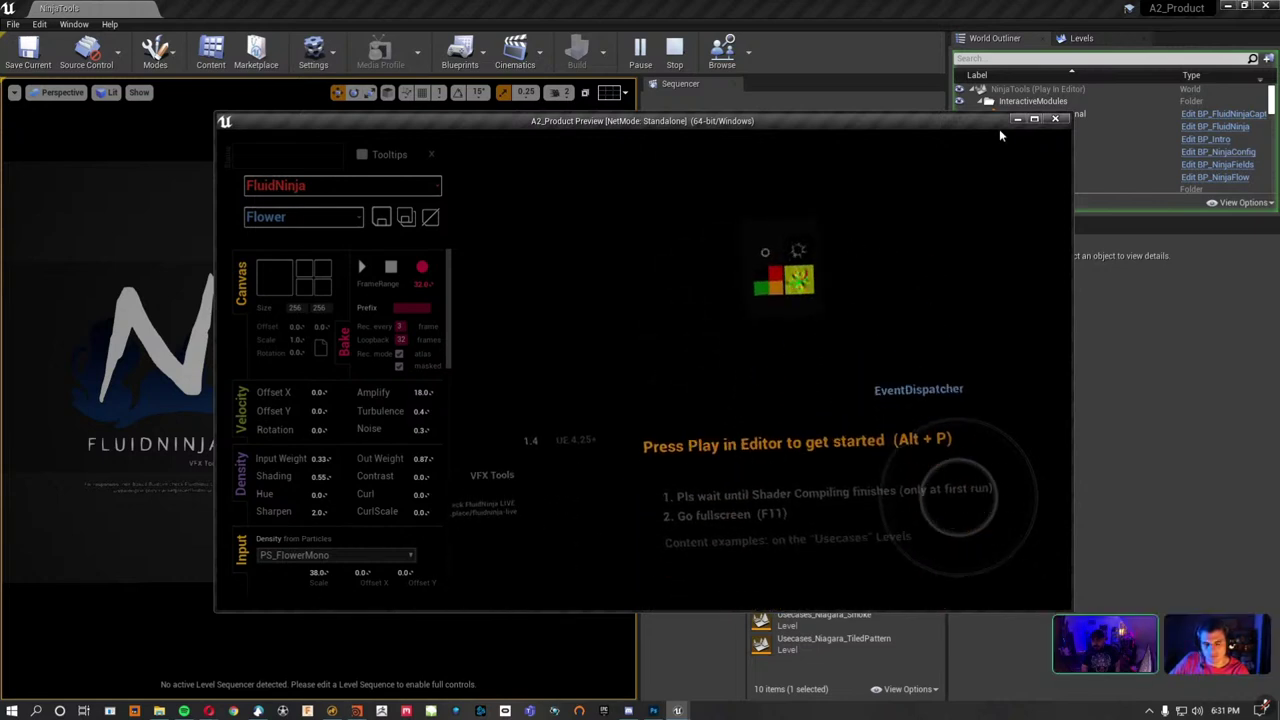
click(286, 221)
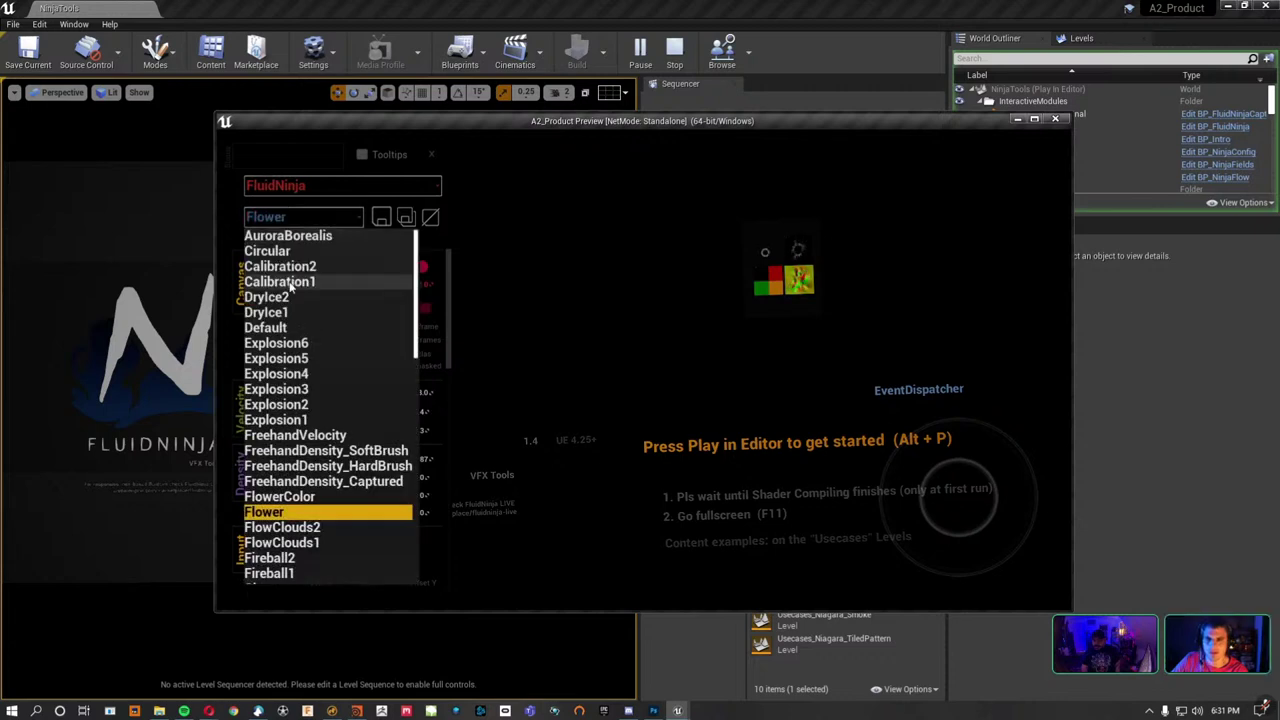
click(288, 281)
click(292, 222)
click(294, 374)
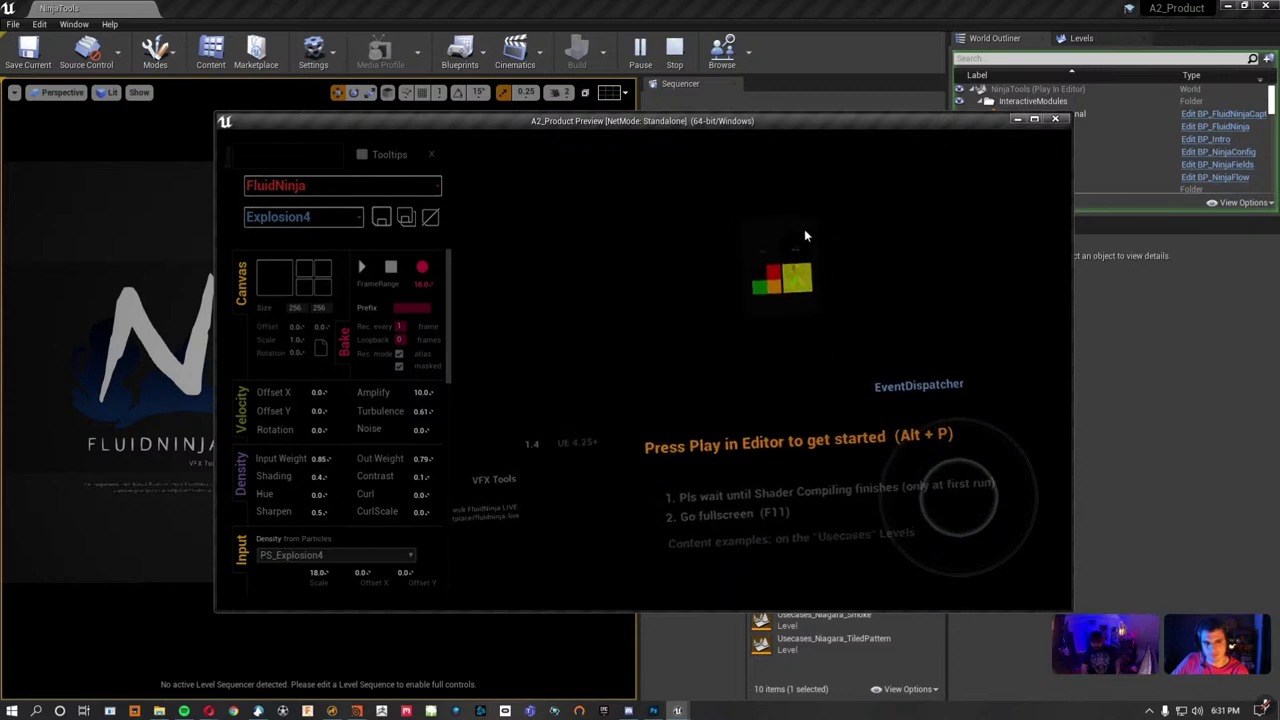
key(Escape)
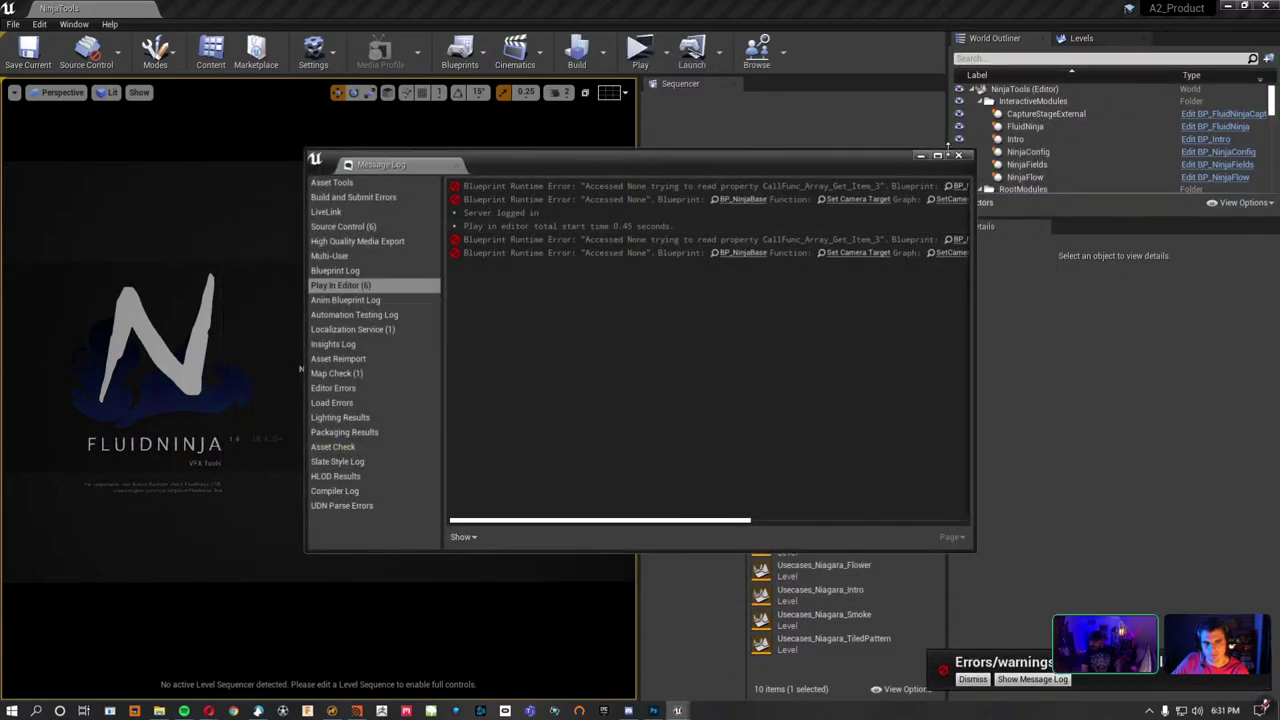
click(962, 160)
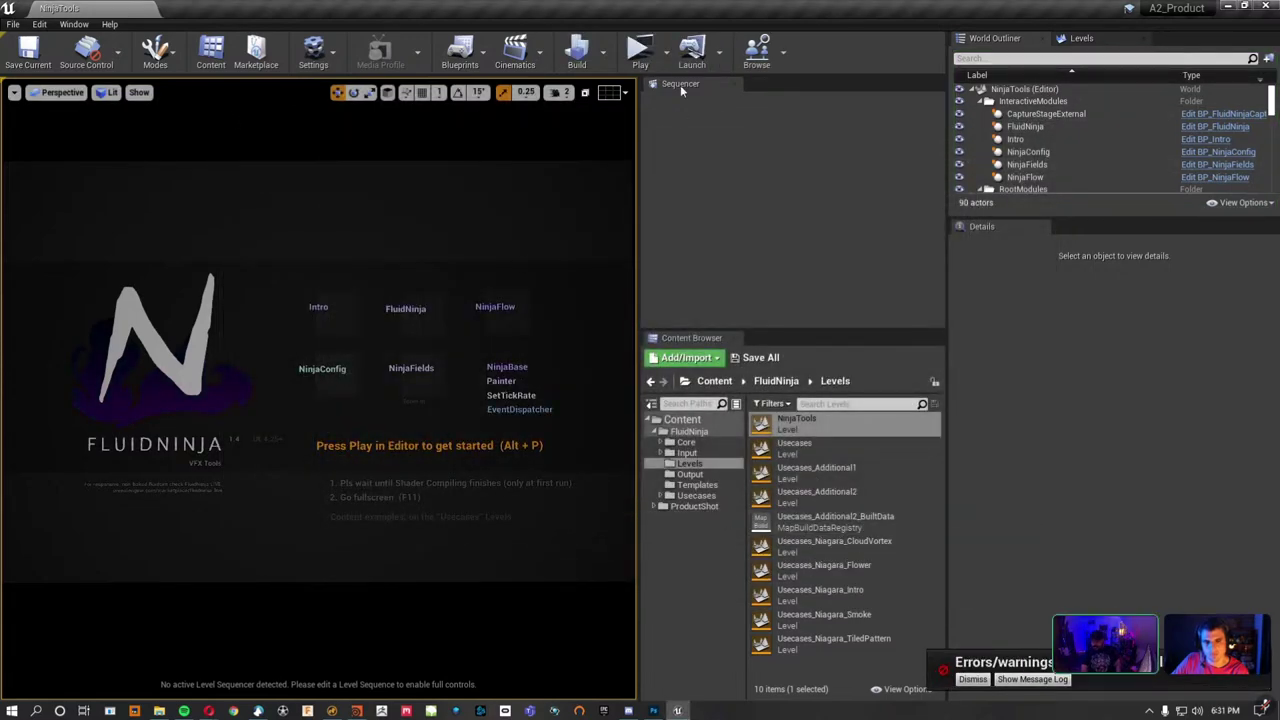
Simulate the level in the editor, raise camera speed from 5 to 7, then stop with Esc.
click(673, 55)
click(715, 164)
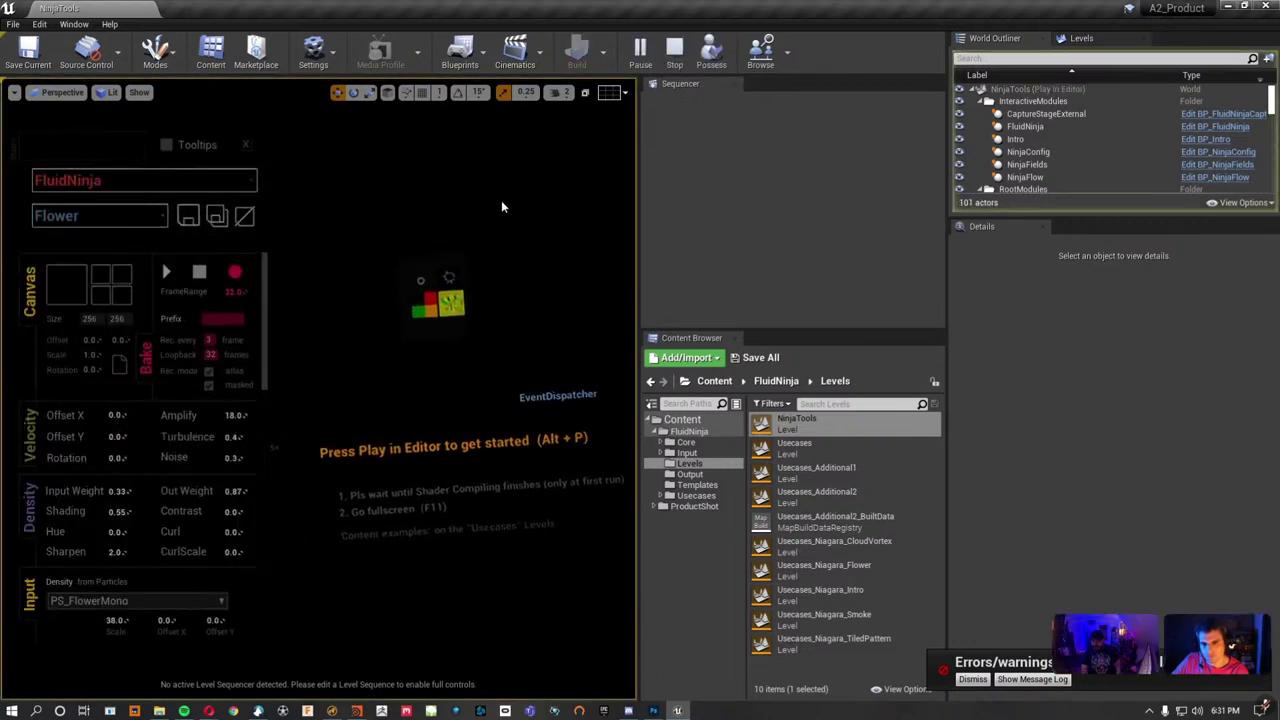
click(563, 92)
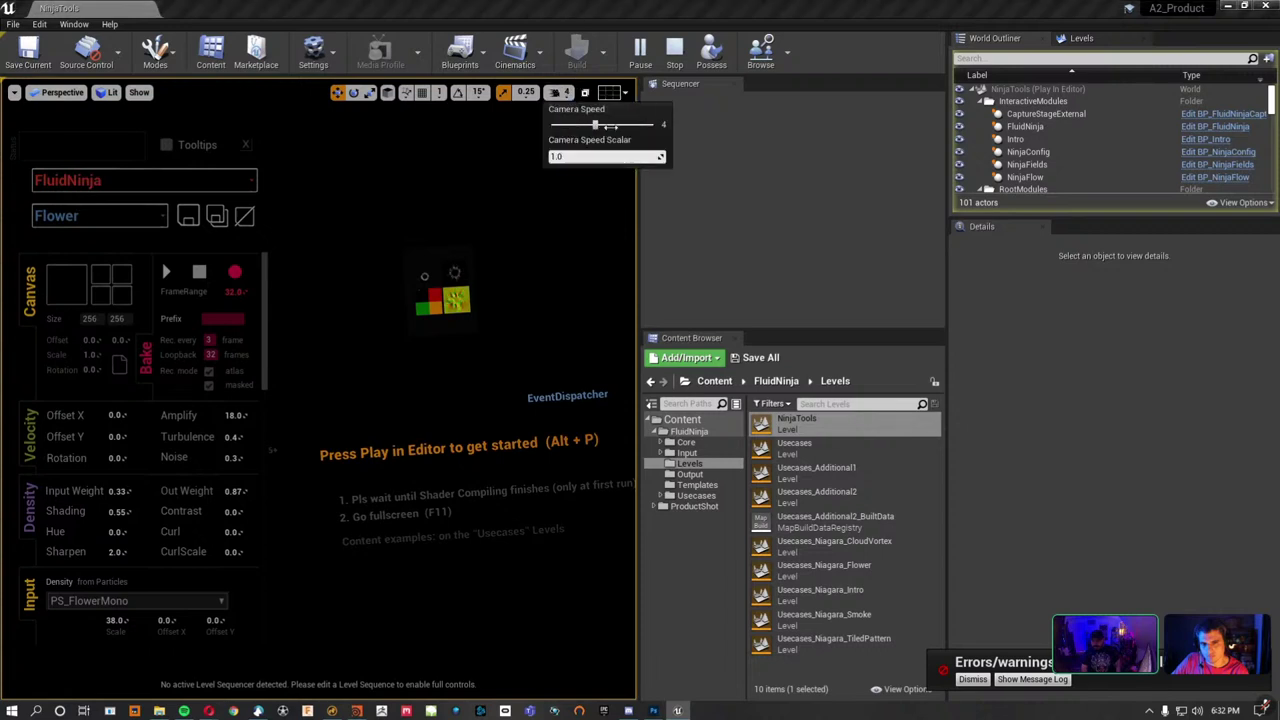
drag(623, 124, 636, 124)
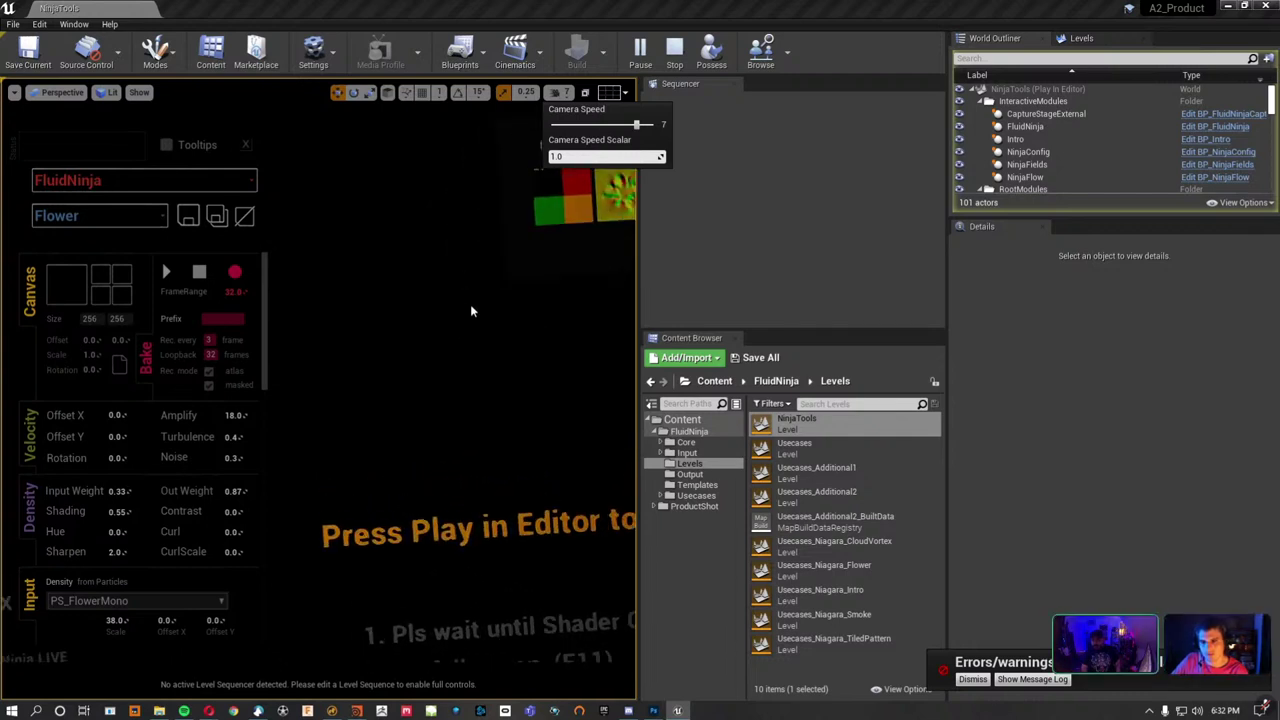
click(510, 275)
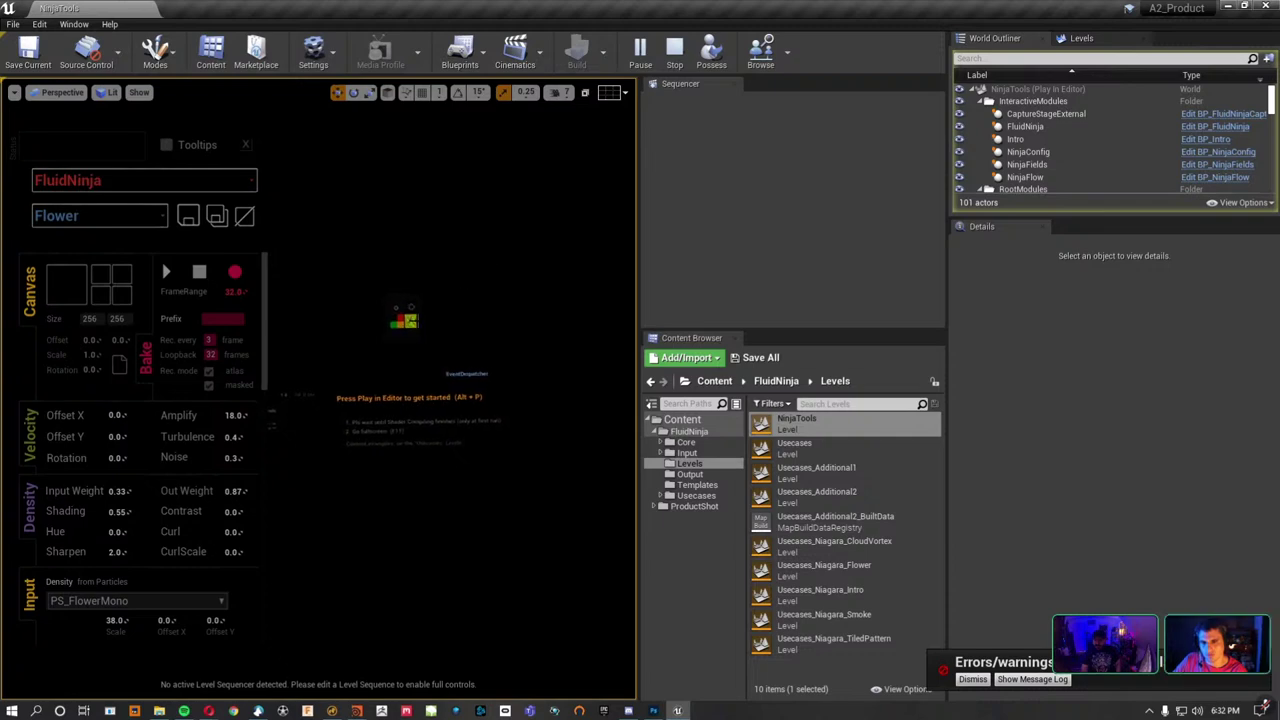
key(Escape)
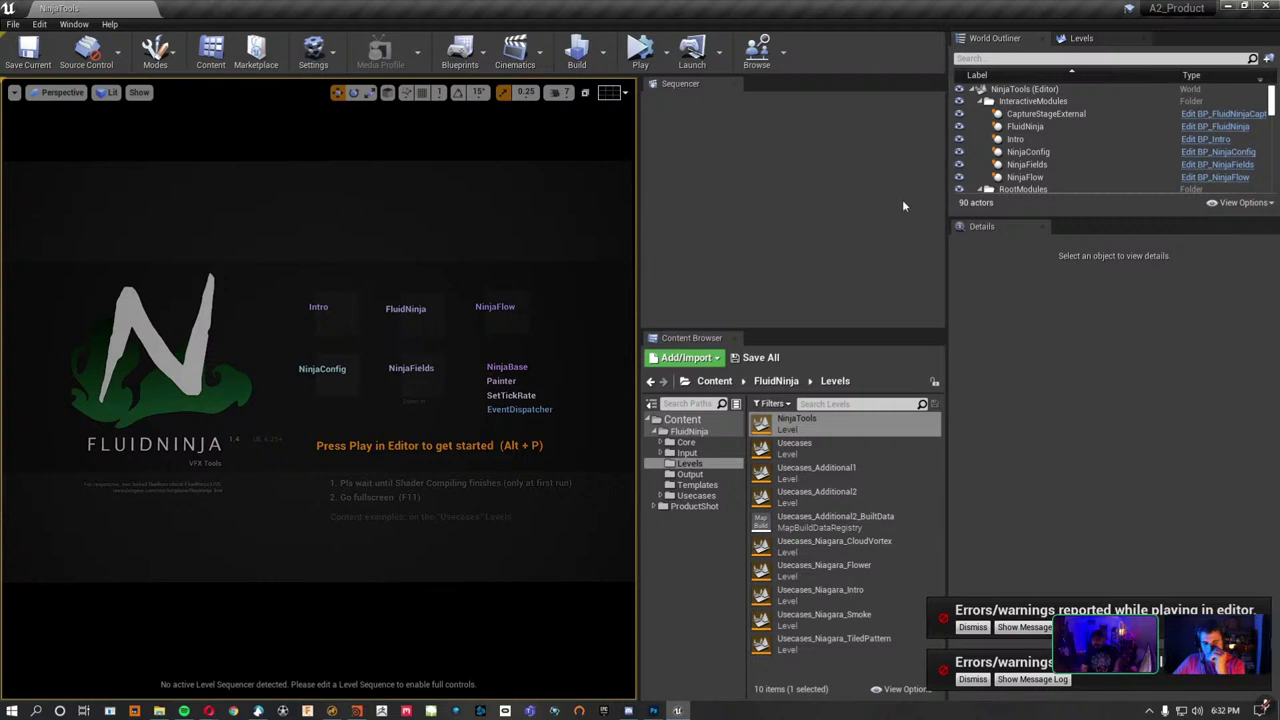
Open Master_ProductShot from ProductShot > MAP > SHOT_01, choosing Don't Save.
click(654, 432)
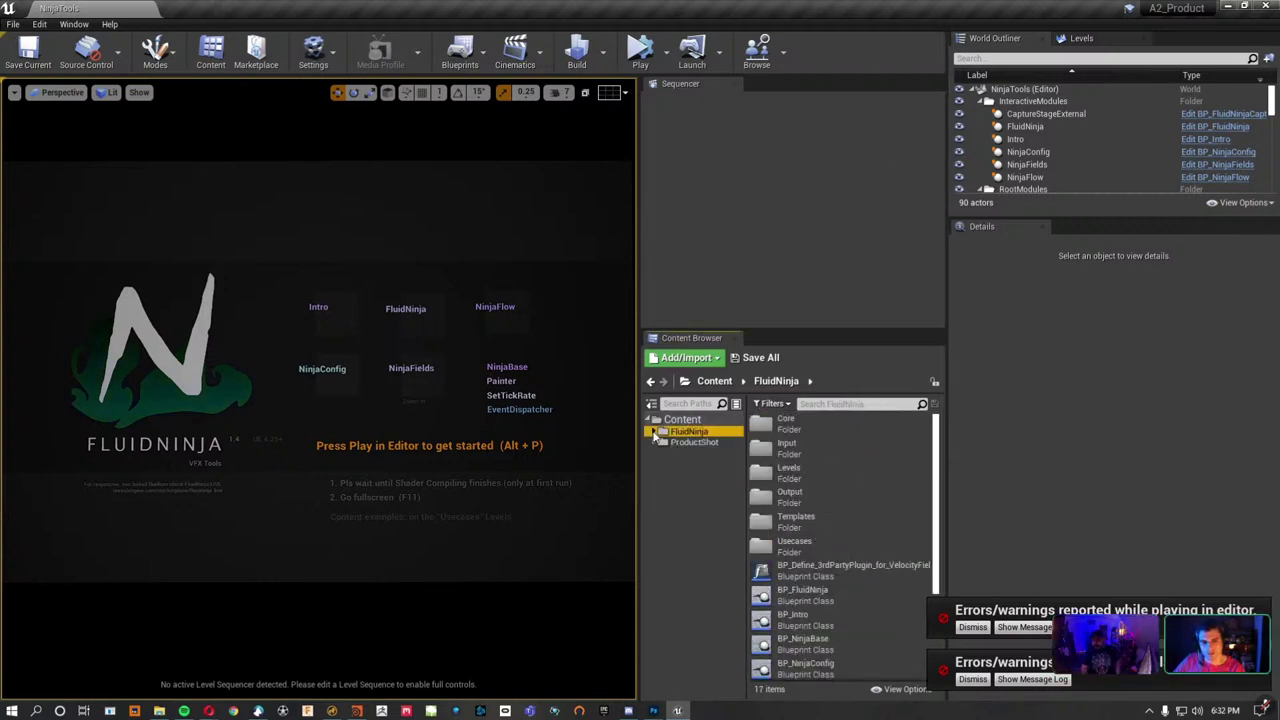
click(658, 443)
click(686, 485)
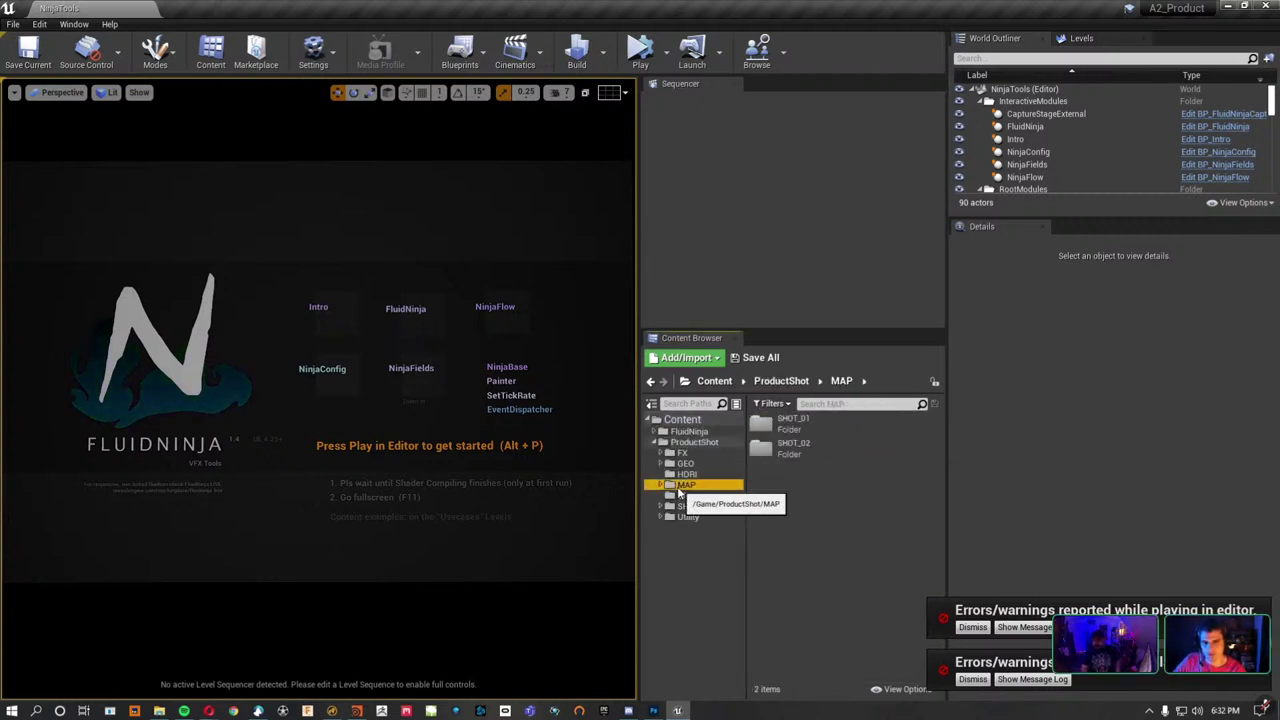
double_click(765, 424)
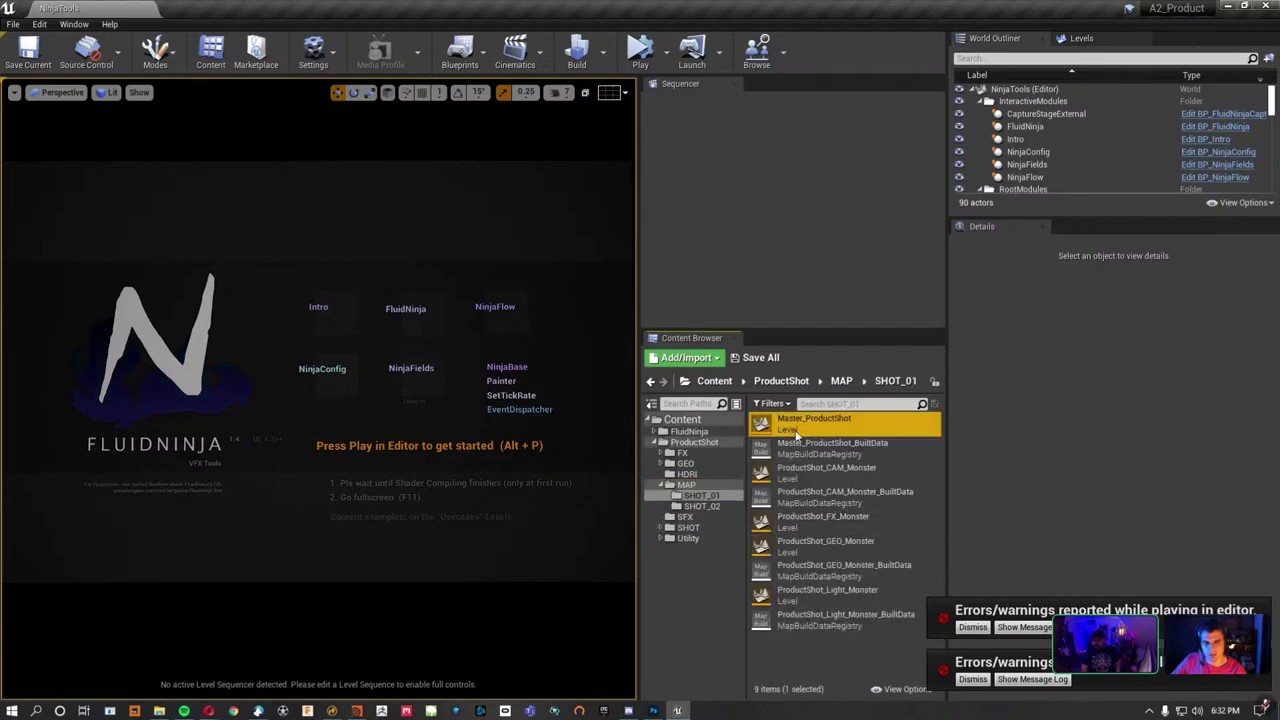
double_click(770, 425)
click(746, 480)
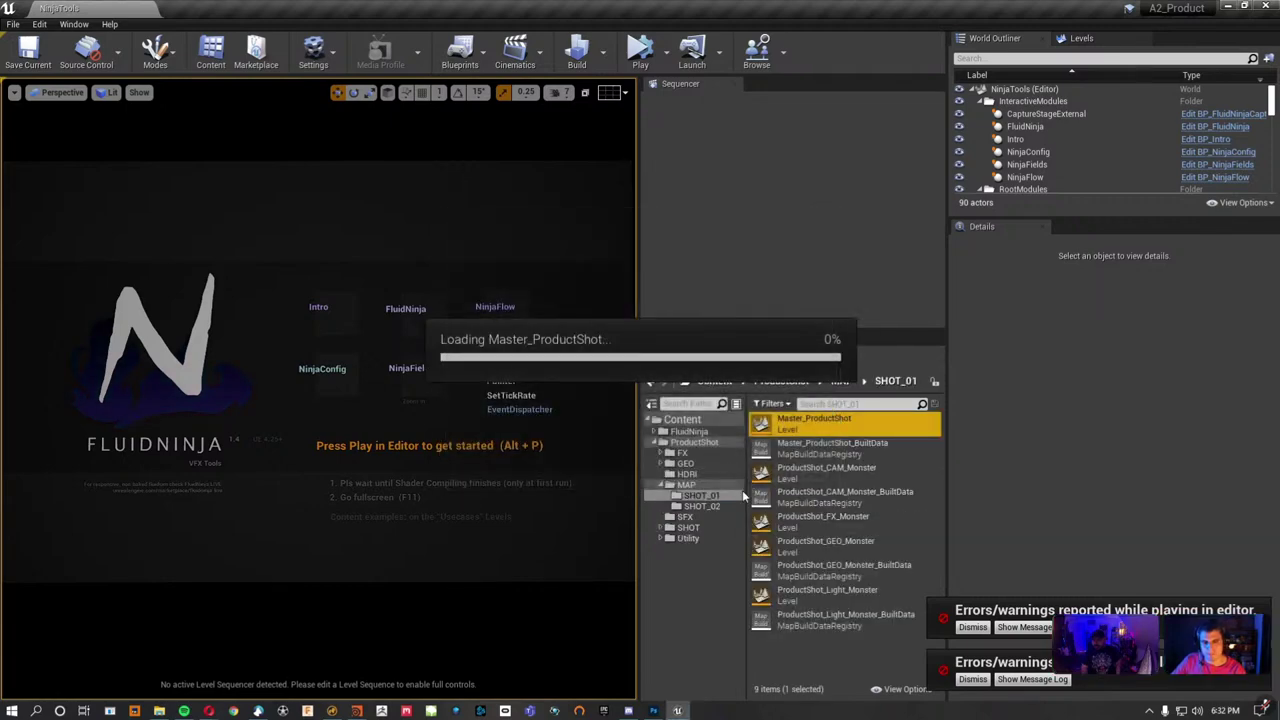
Browse the SHOT folders and open the Master_Product_SHOT02 level from SHOT_02.
click(669, 527)
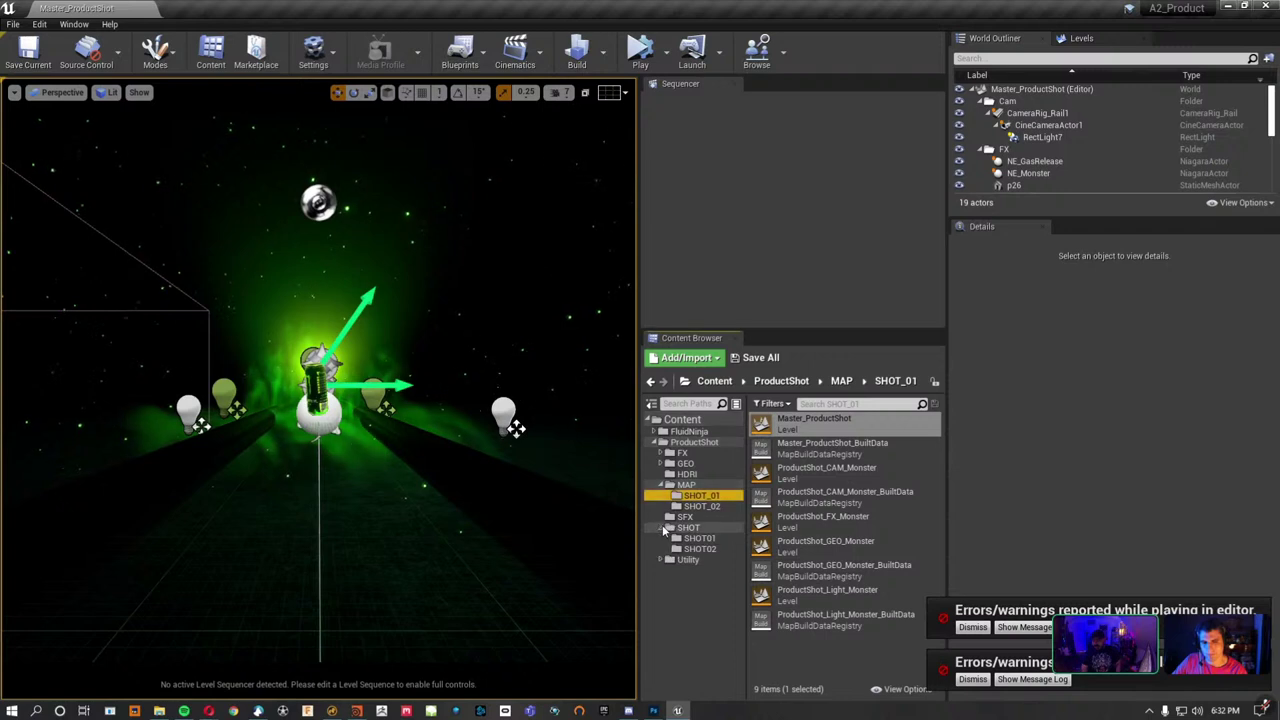
click(698, 539)
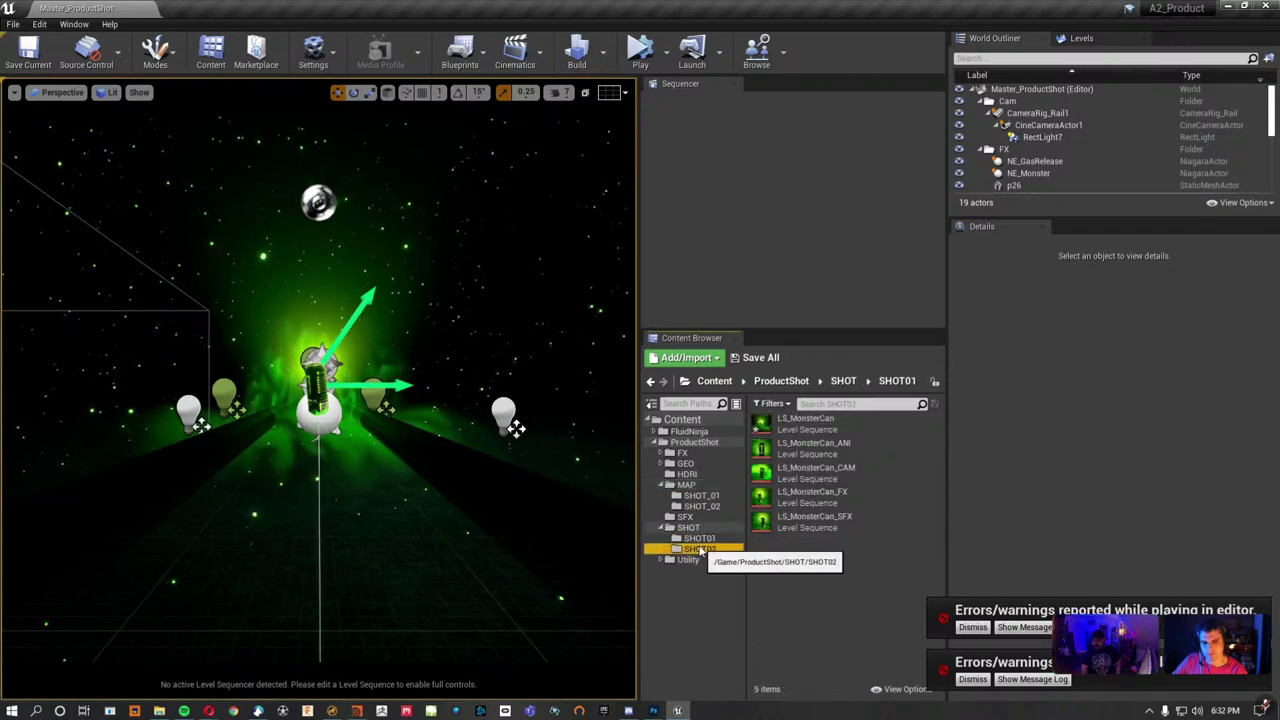
click(700, 507)
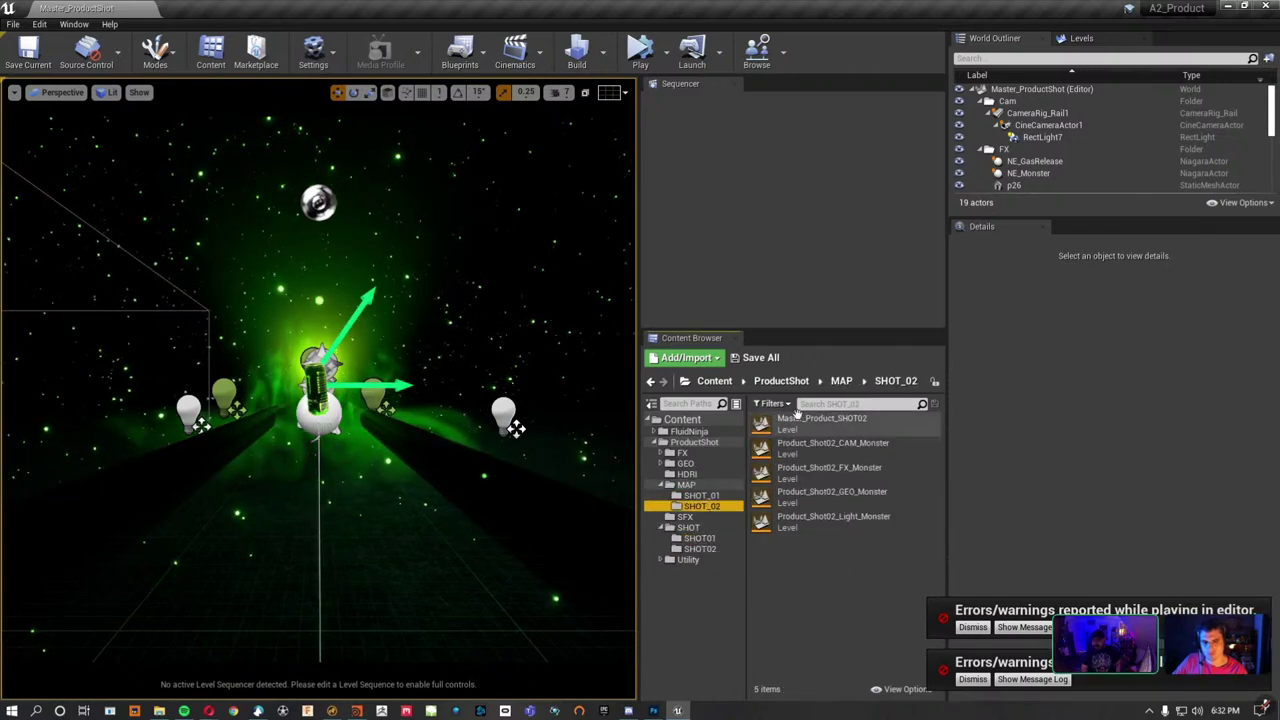
double_click(775, 422)
Load SHOT02 without saving, open LS_SHOT02_MonsterCan, lock the camera cut, and play it.
click(764, 480)
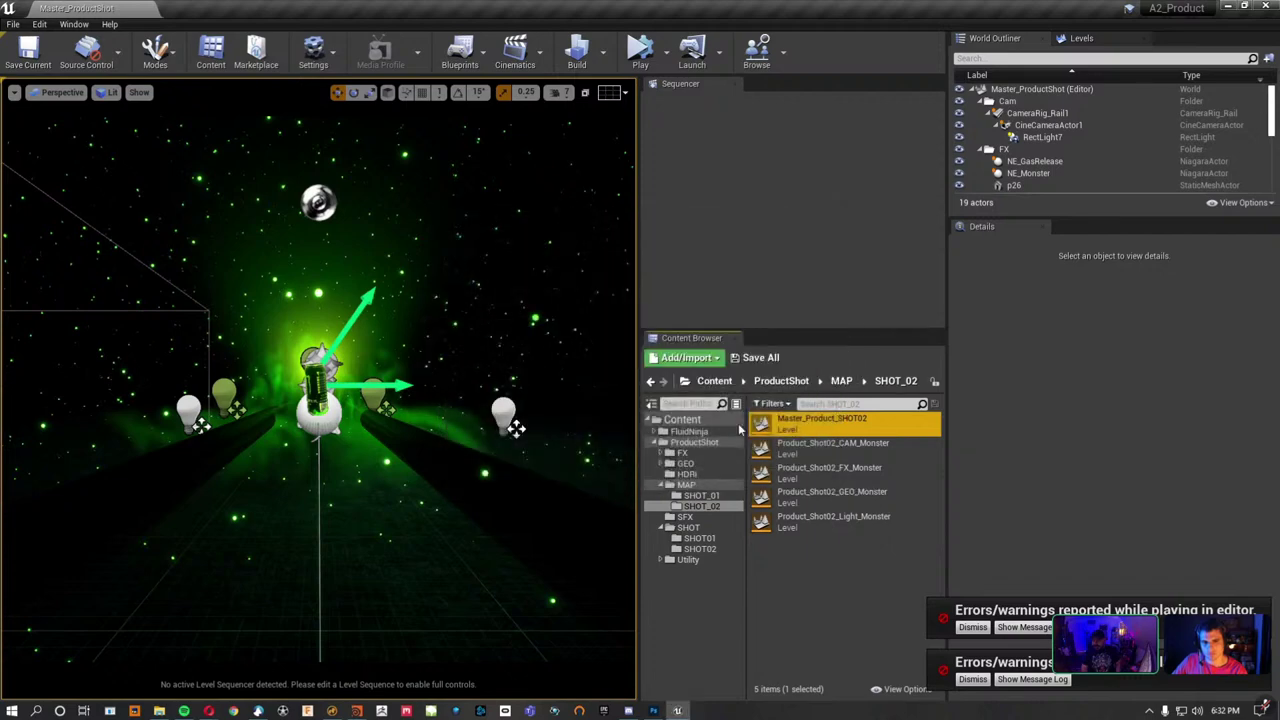
click(700, 549)
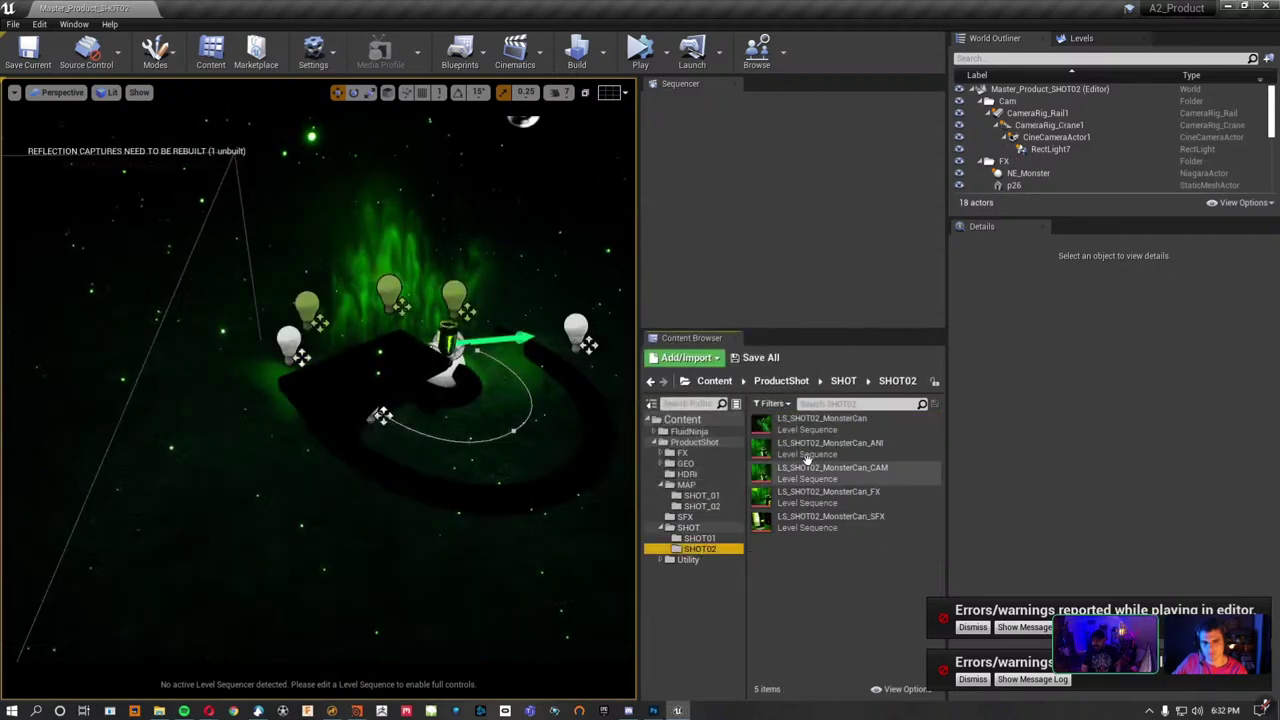
double_click(800, 425)
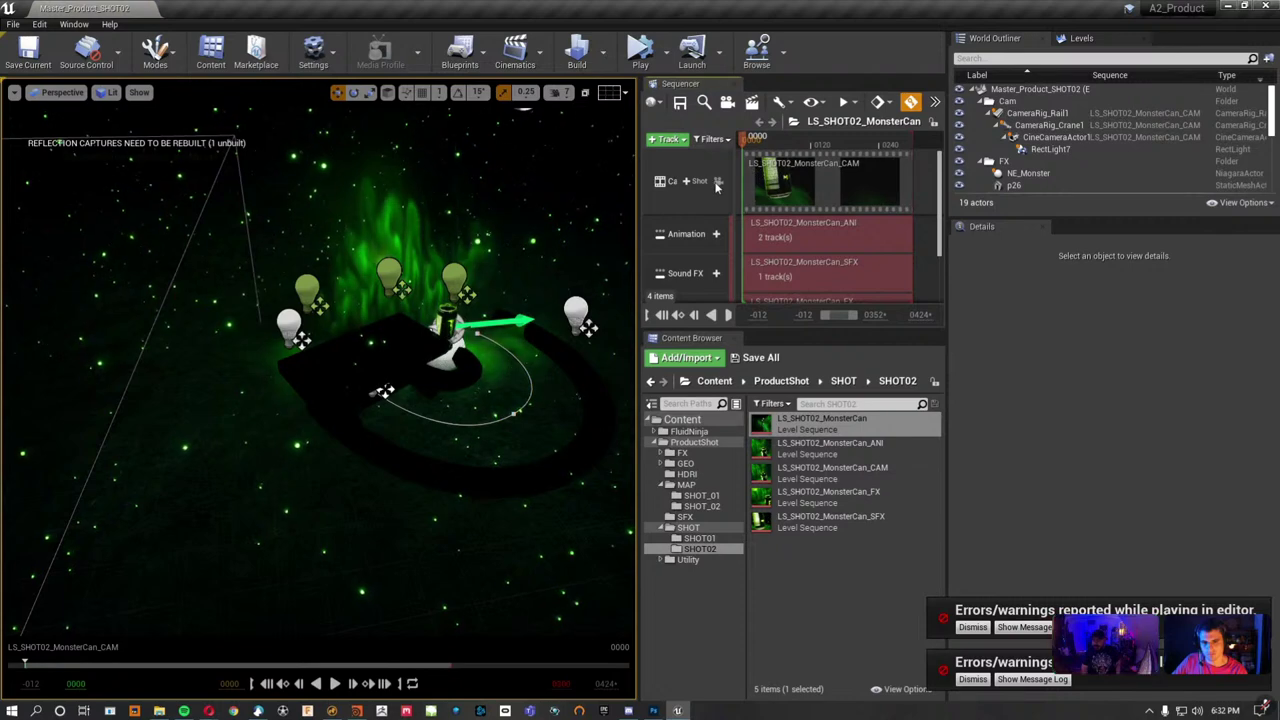
click(770, 142)
click(740, 143)
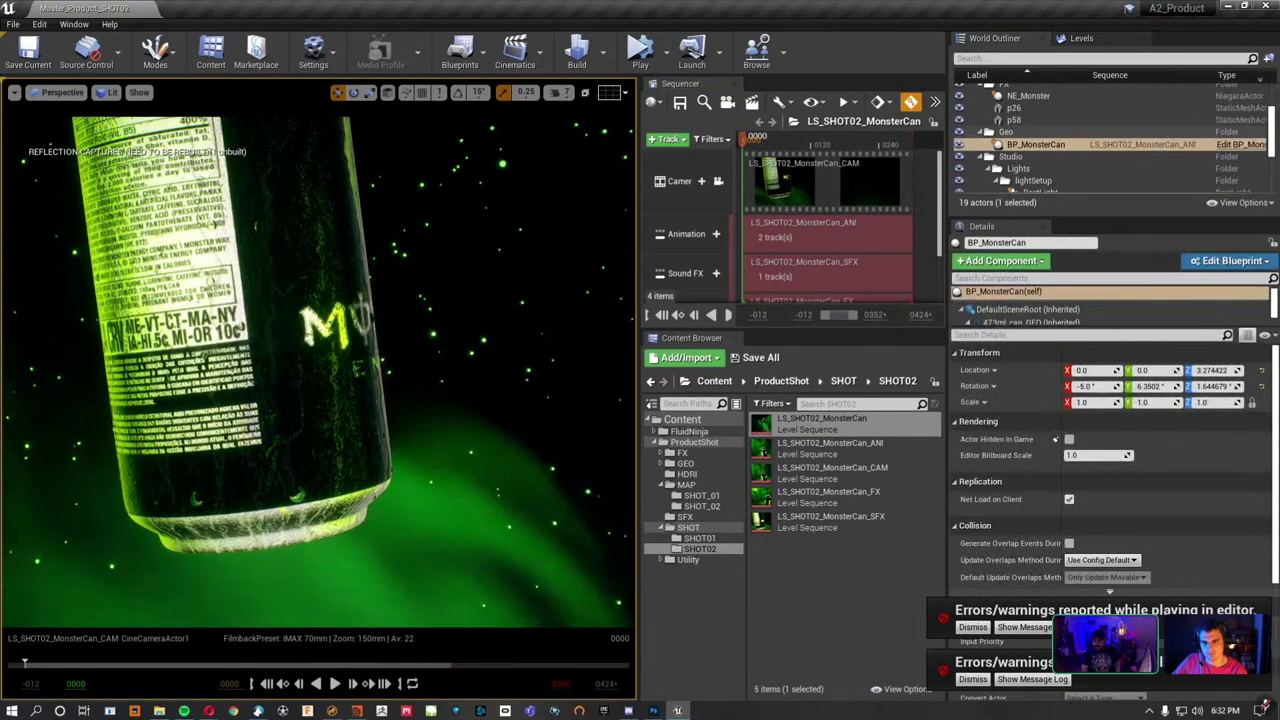
key(space)
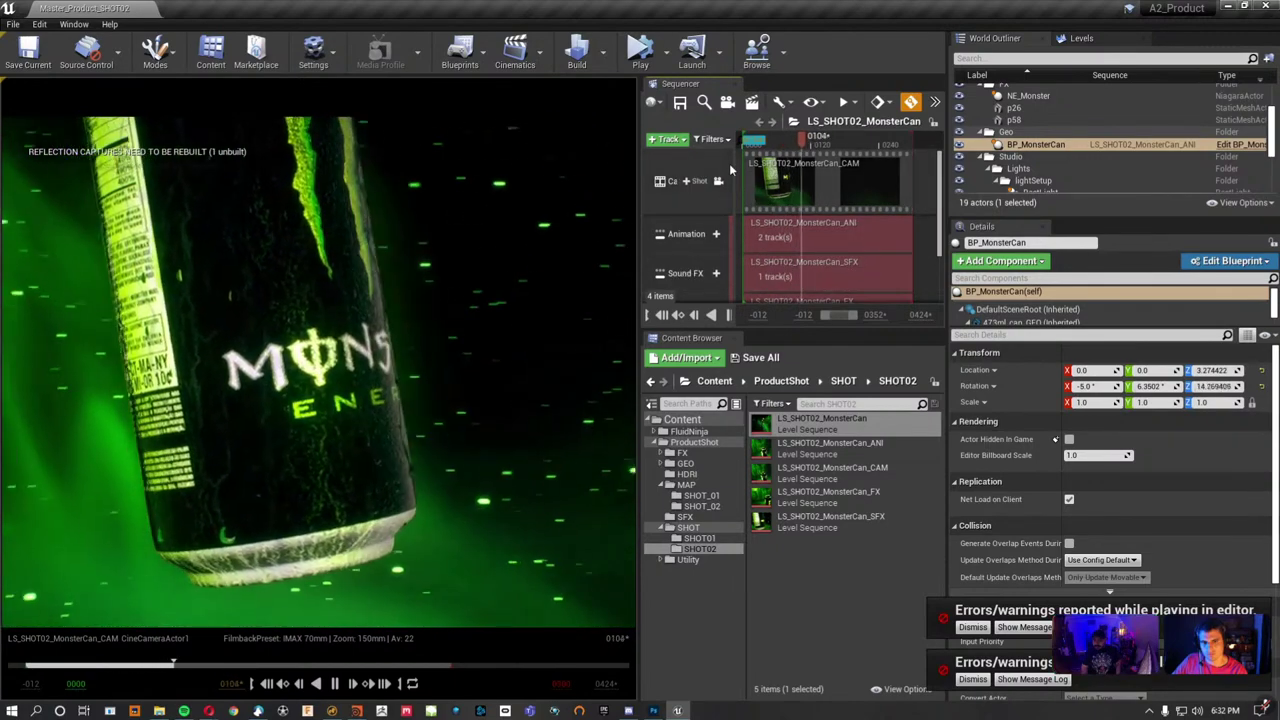
Review the camera move at frames 0104 and 0065, stopping playback at frame 0242.
click(800, 145)
drag(800, 148, 779, 145)
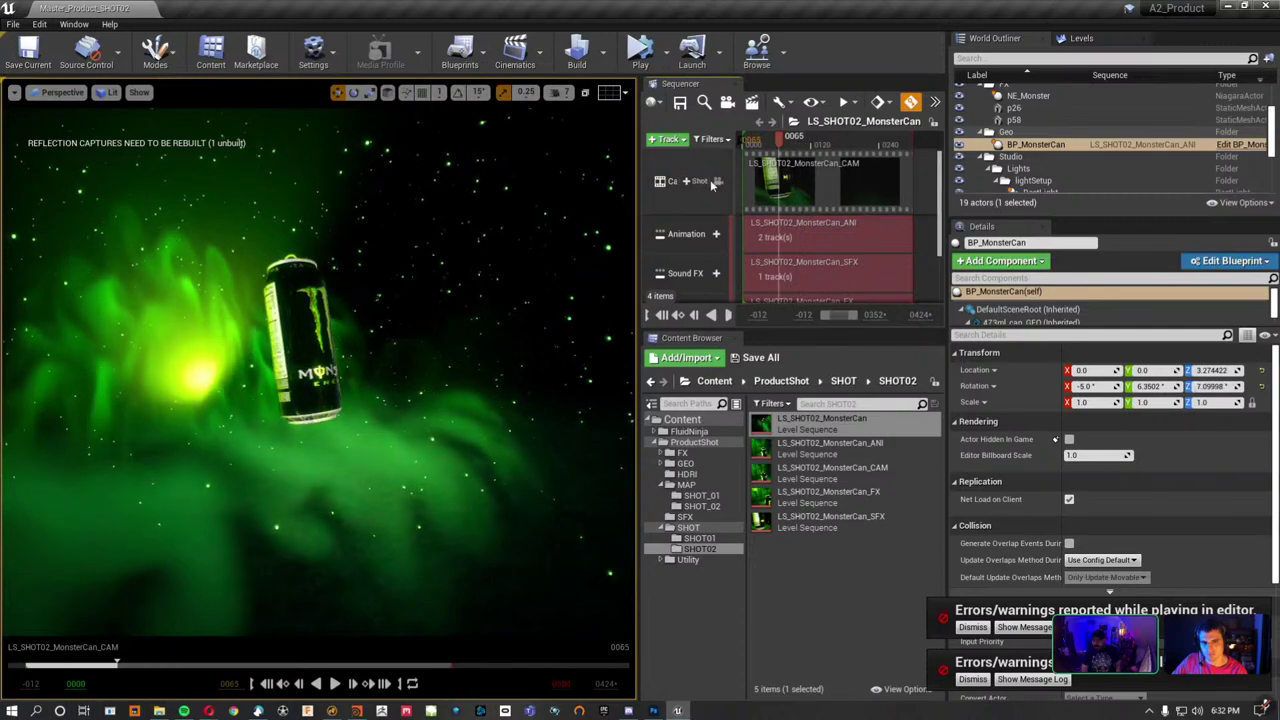
click(717, 181)
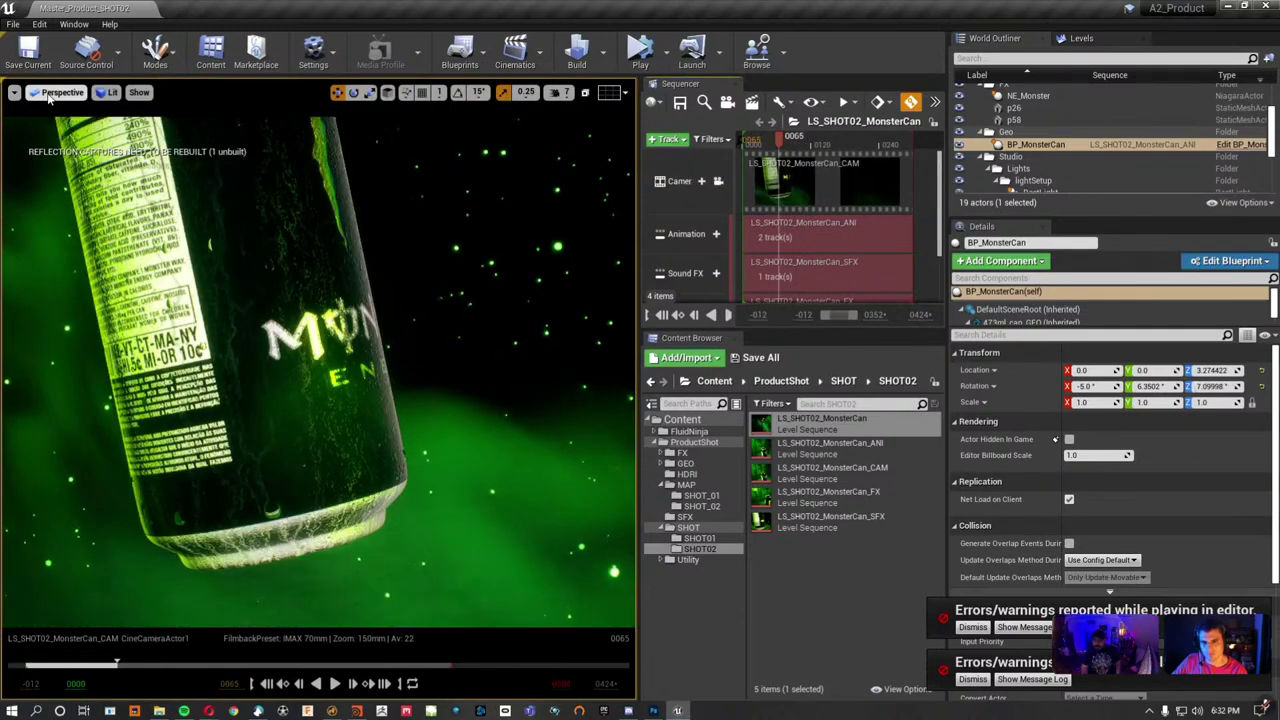
key(space)
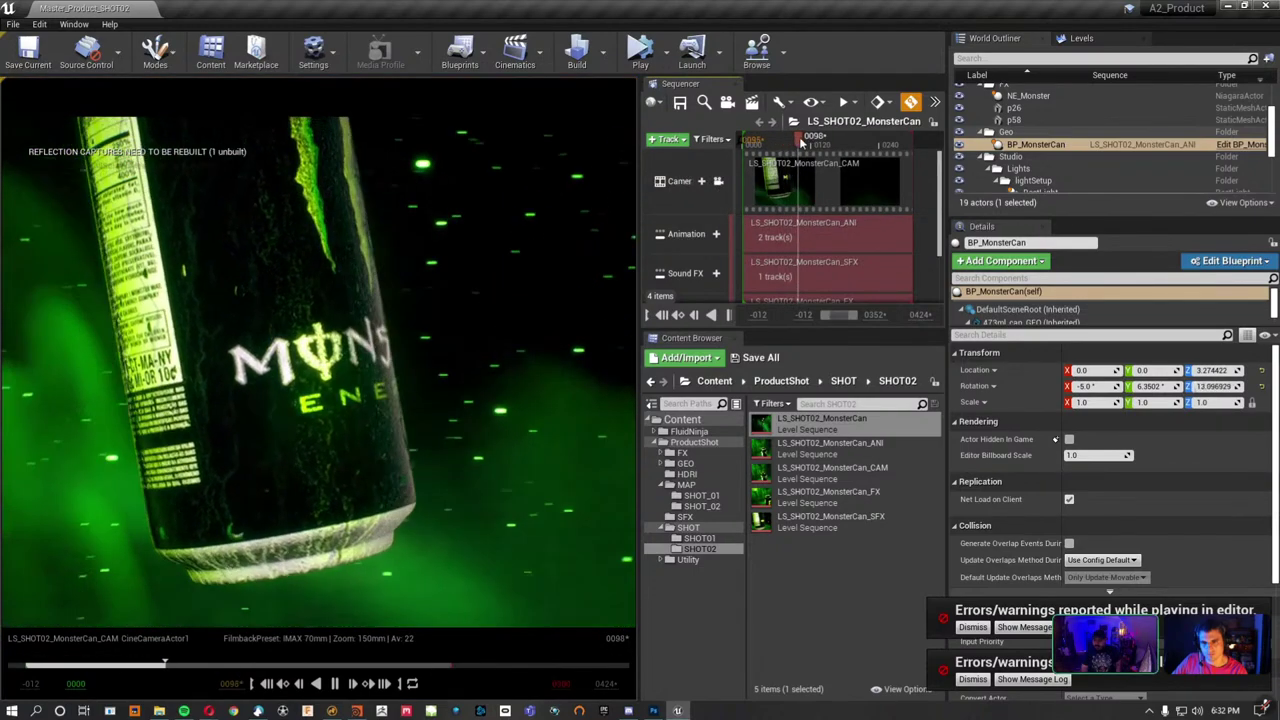
click(903, 157)
drag(903, 157, 880, 150)
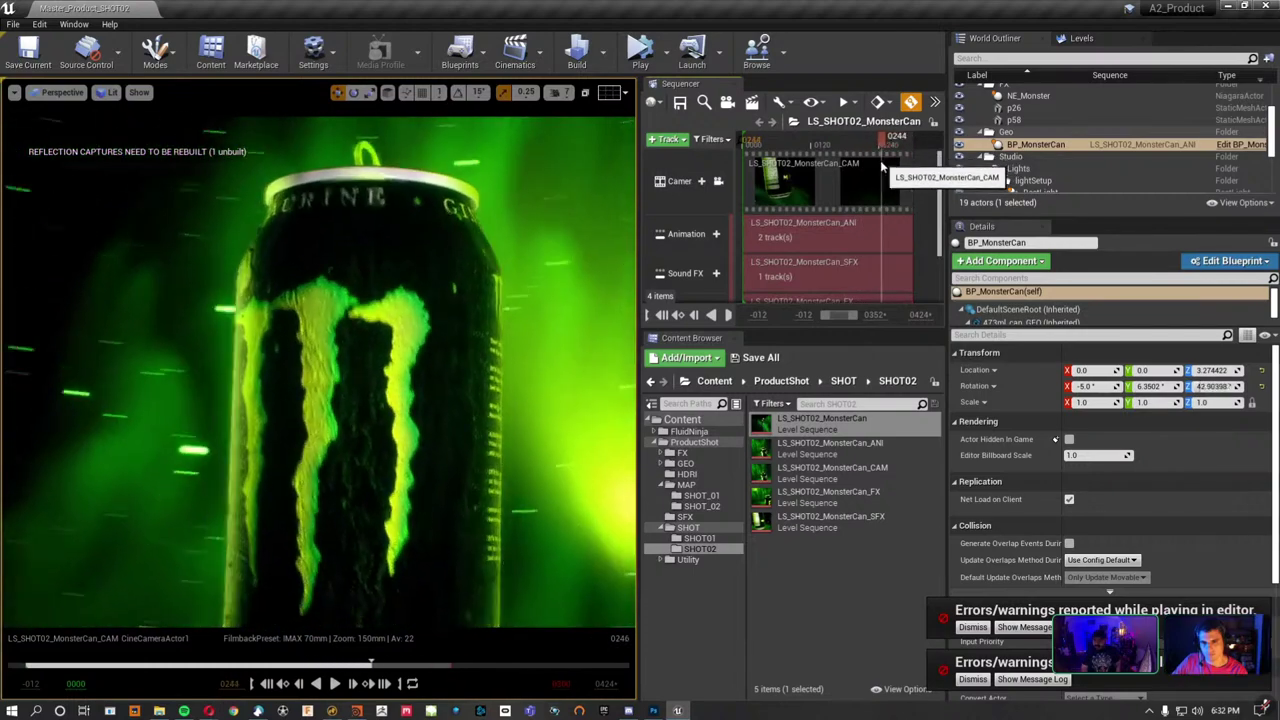
click(700, 495)
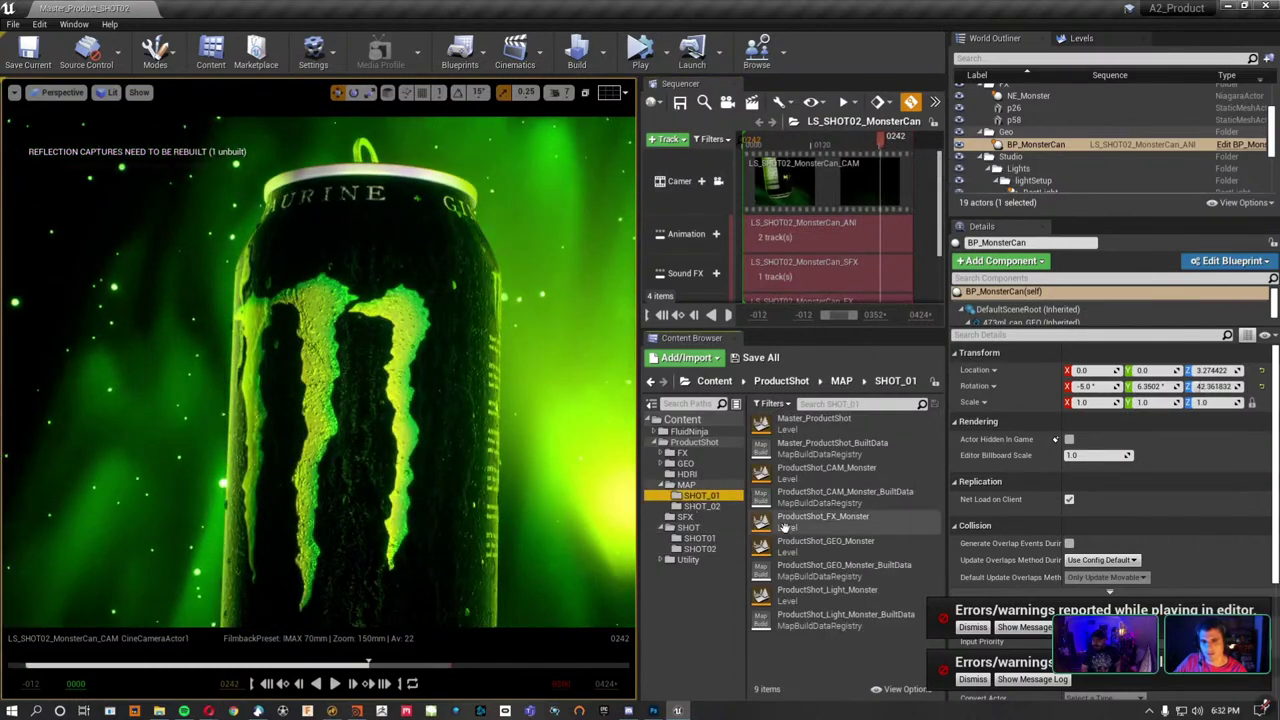
Reopen Master_ProductShot discarding changes, and lower viewport camera speed to 1.
double_click(785, 428)
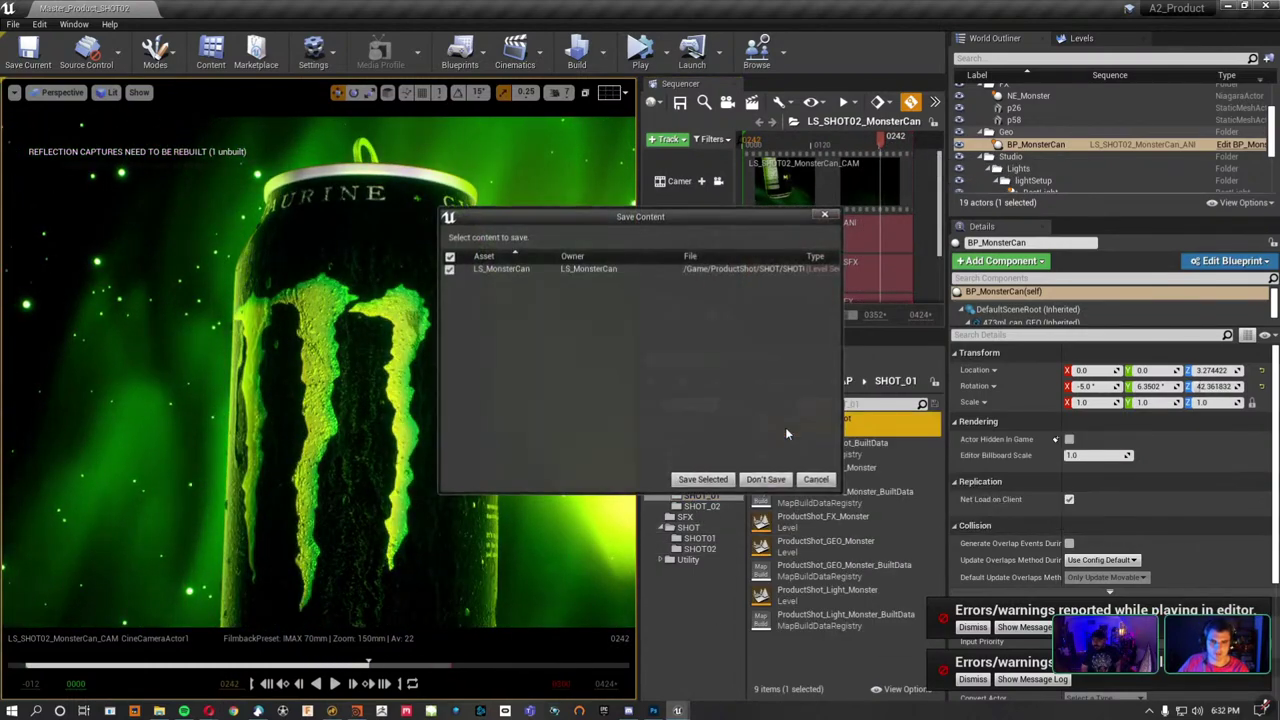
click(766, 479)
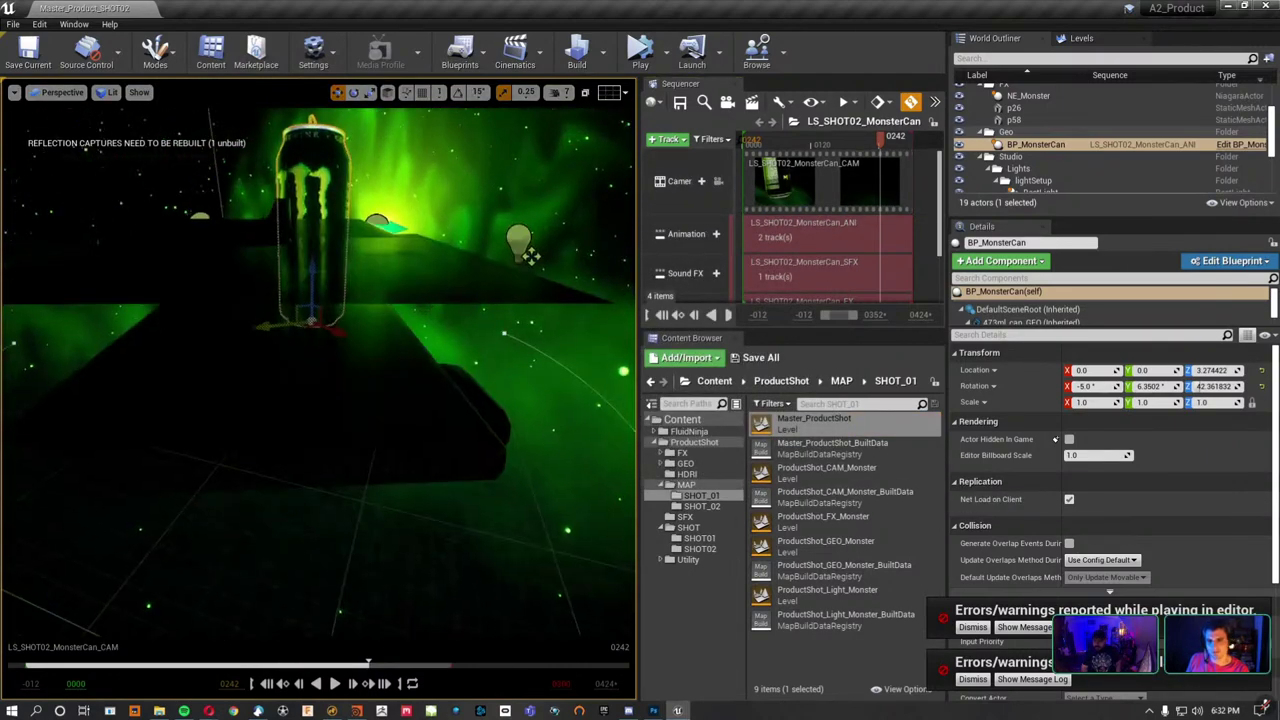
click(560, 92)
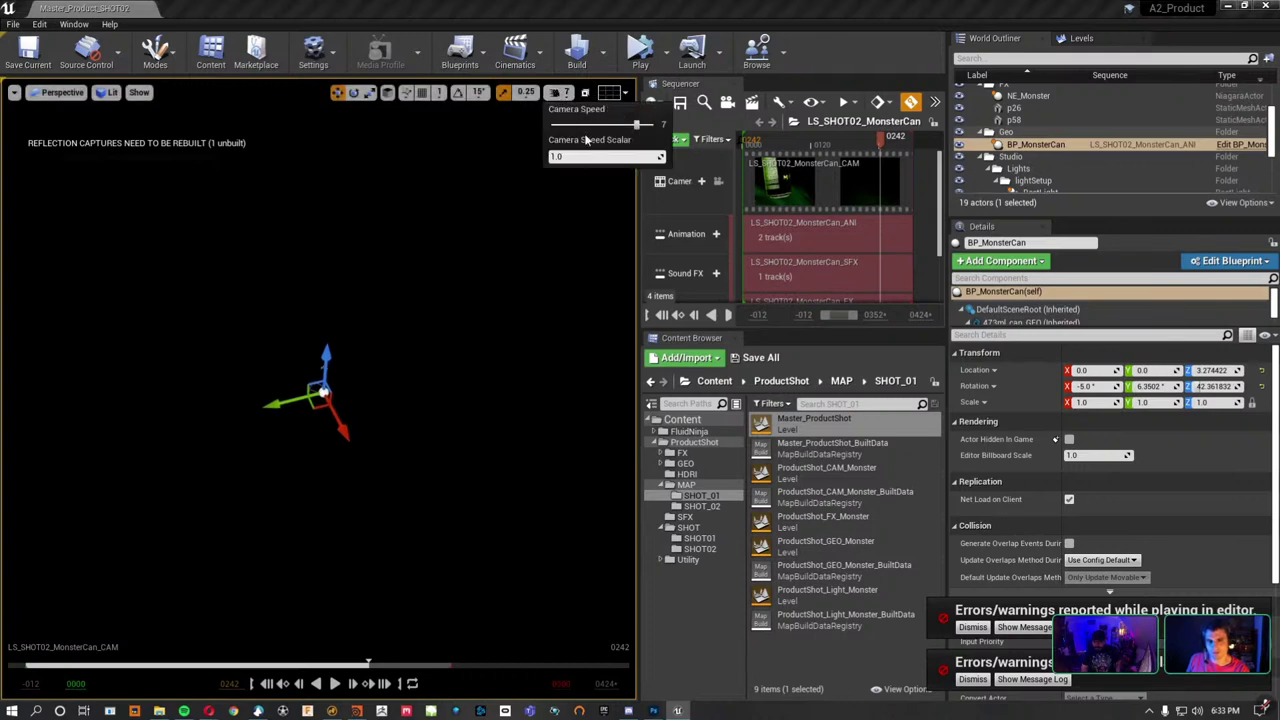
drag(567, 127, 554, 127)
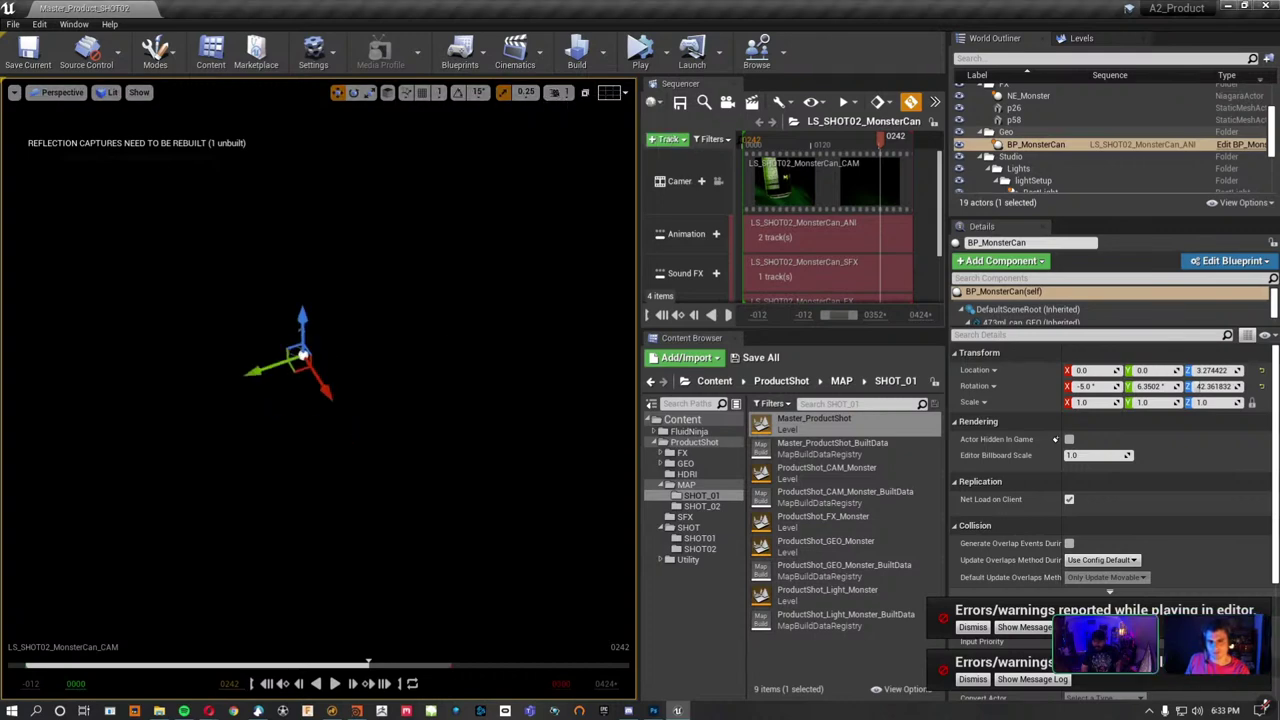
Orbit close to the can in Unlit mode, select the camera rail rig, and reload Master_ProductShot.
right_drag(320, 360, 360, 340)
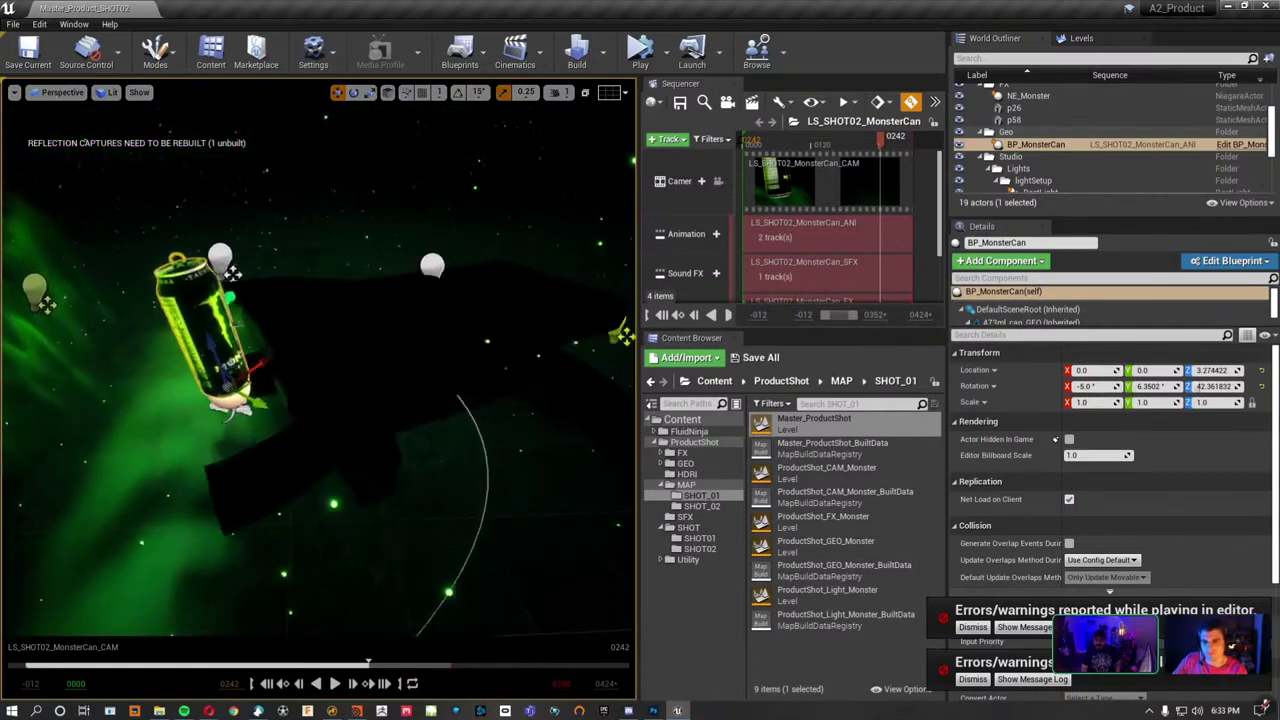
right_drag(360, 340, 112, 97)
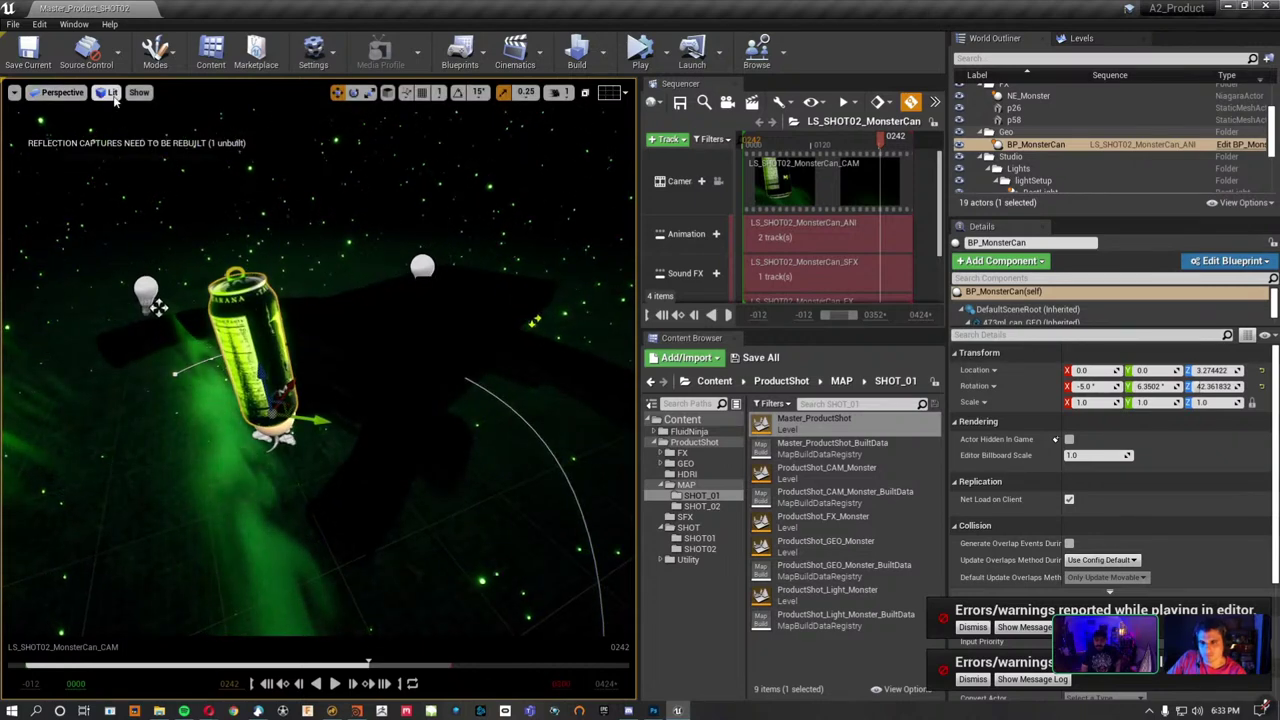
click(113, 97)
click(129, 133)
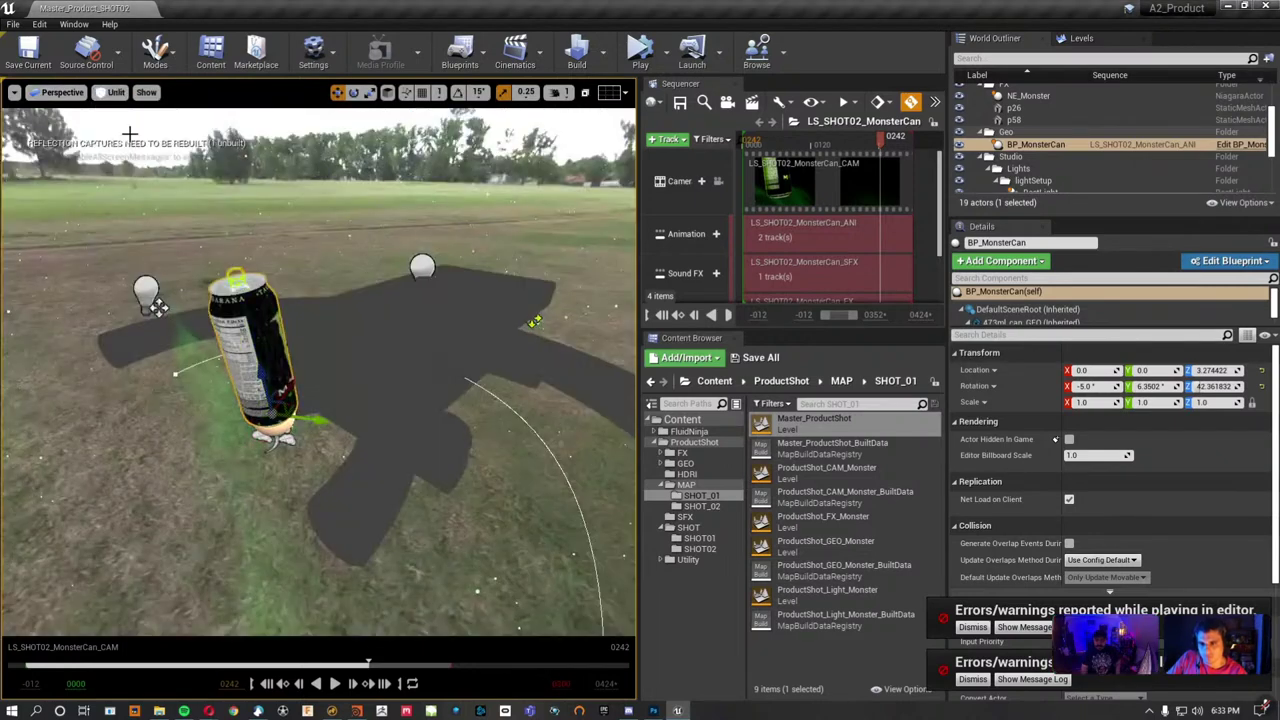
click(362, 494)
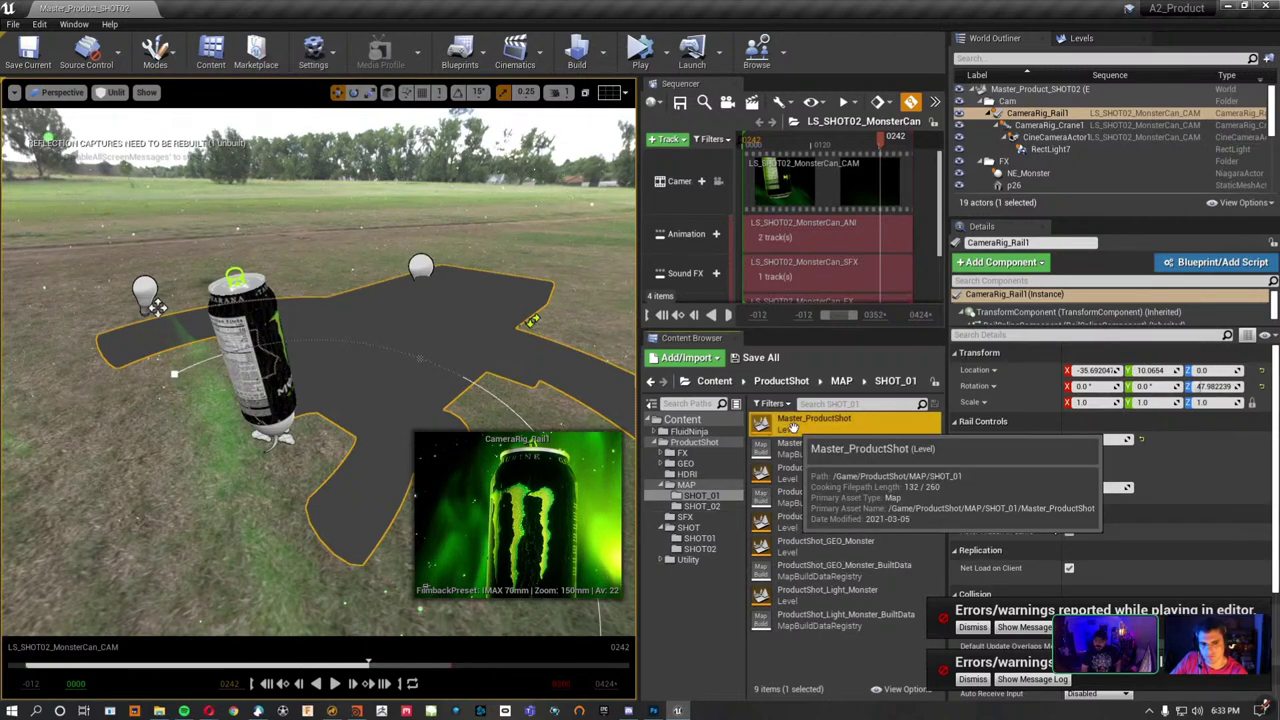
double_click(795, 430)
click(743, 480)
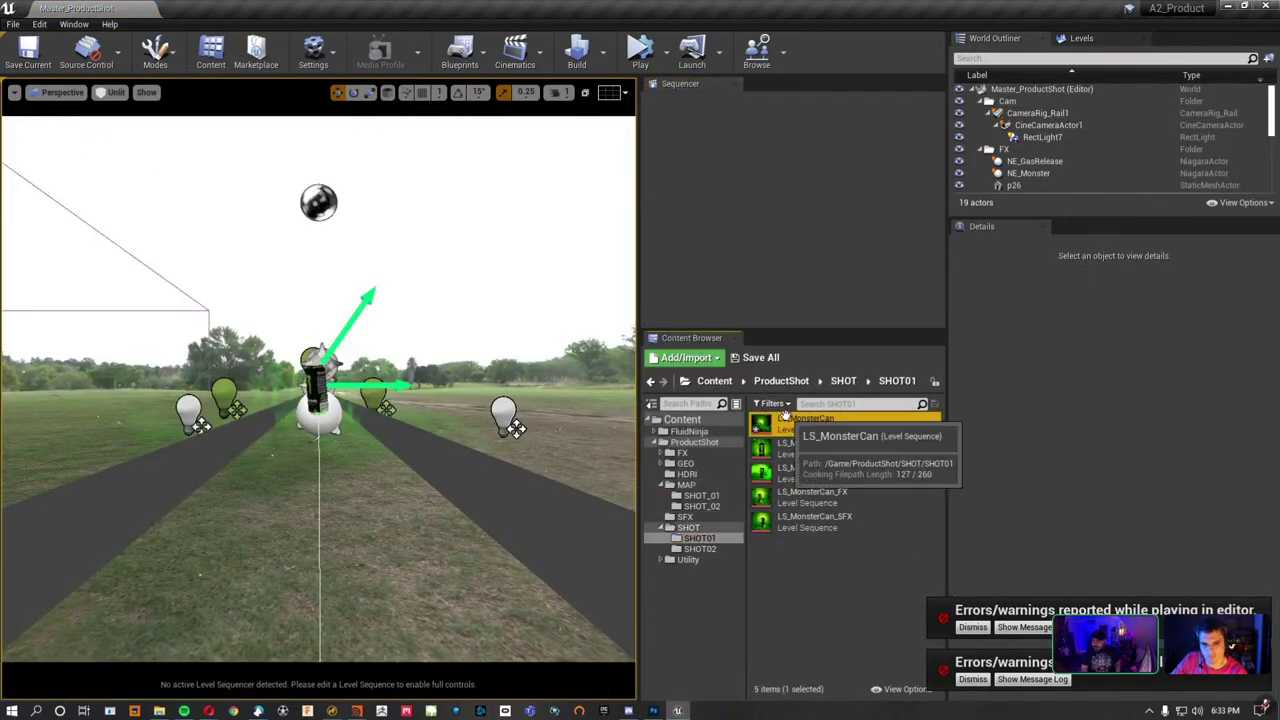
Open the LS_MonsterCan sequence, switch to Lit, and dismiss the error notifications.
double_click(762, 423)
mouse_move(492, 268)
right_down()
mouse_move(492, 400)
mouse_move(480, 380)
right_up()
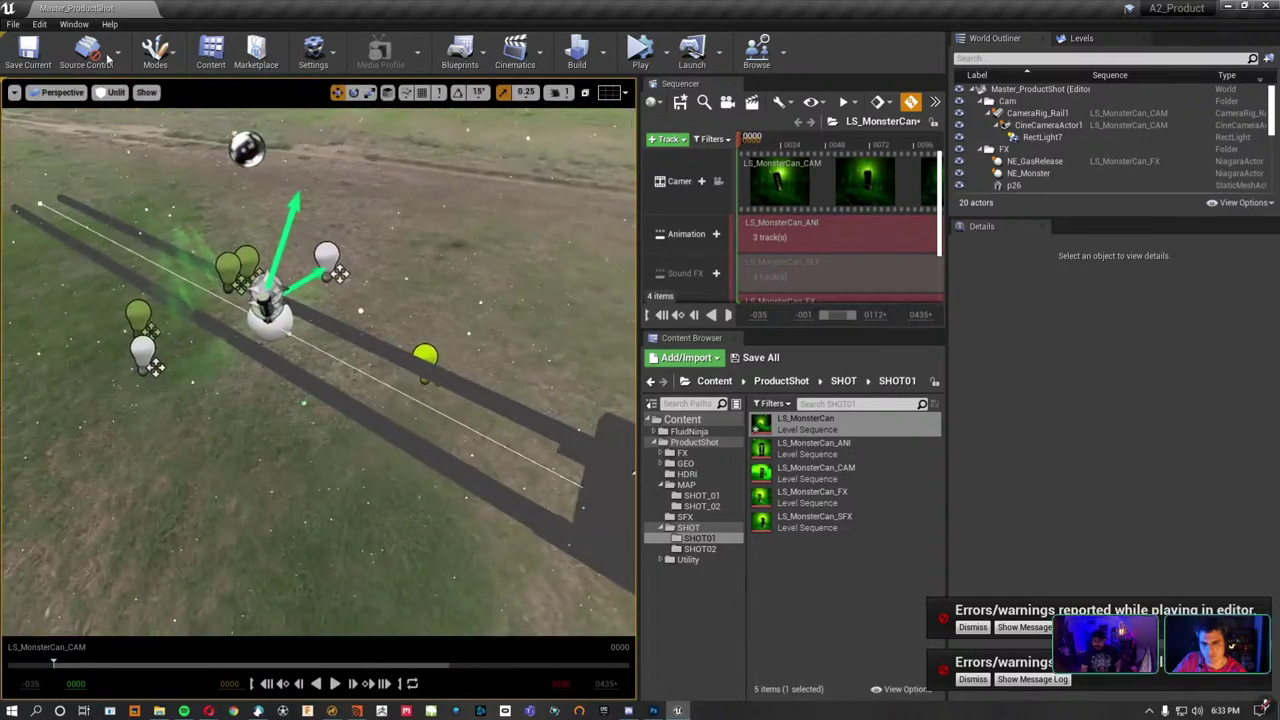
click(116, 92)
click(122, 119)
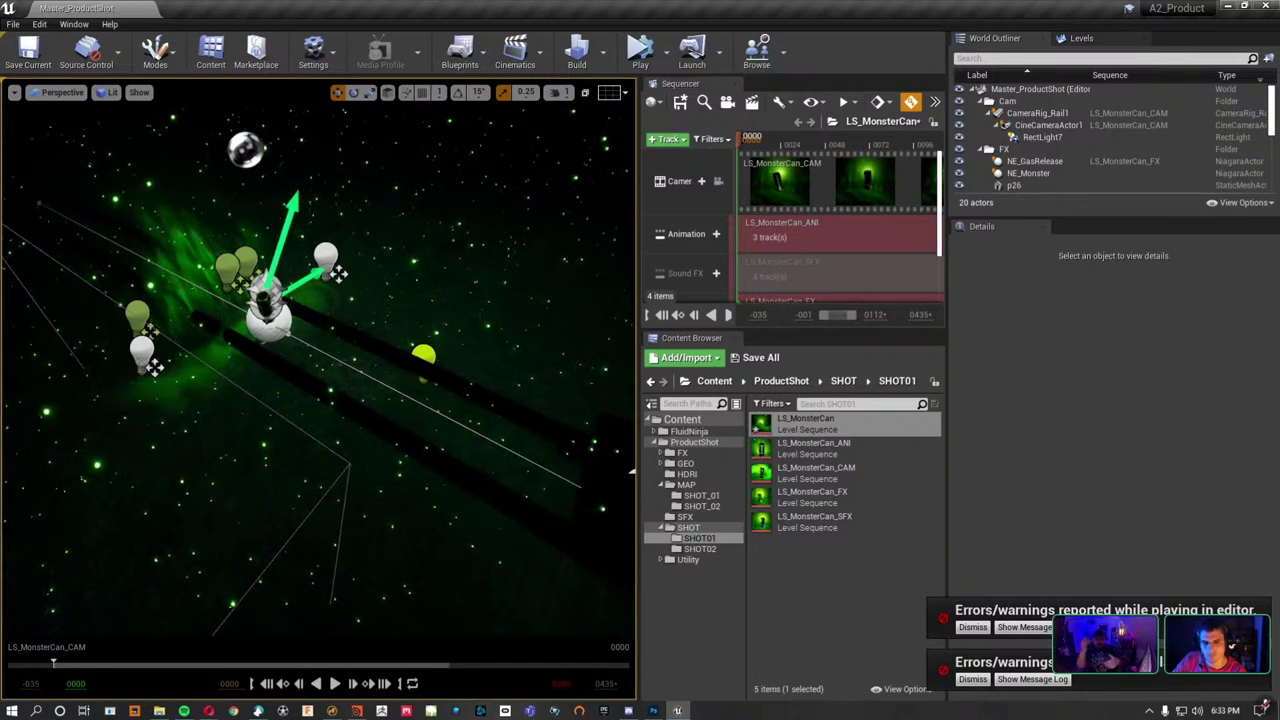
click(962, 629)
click(972, 679)
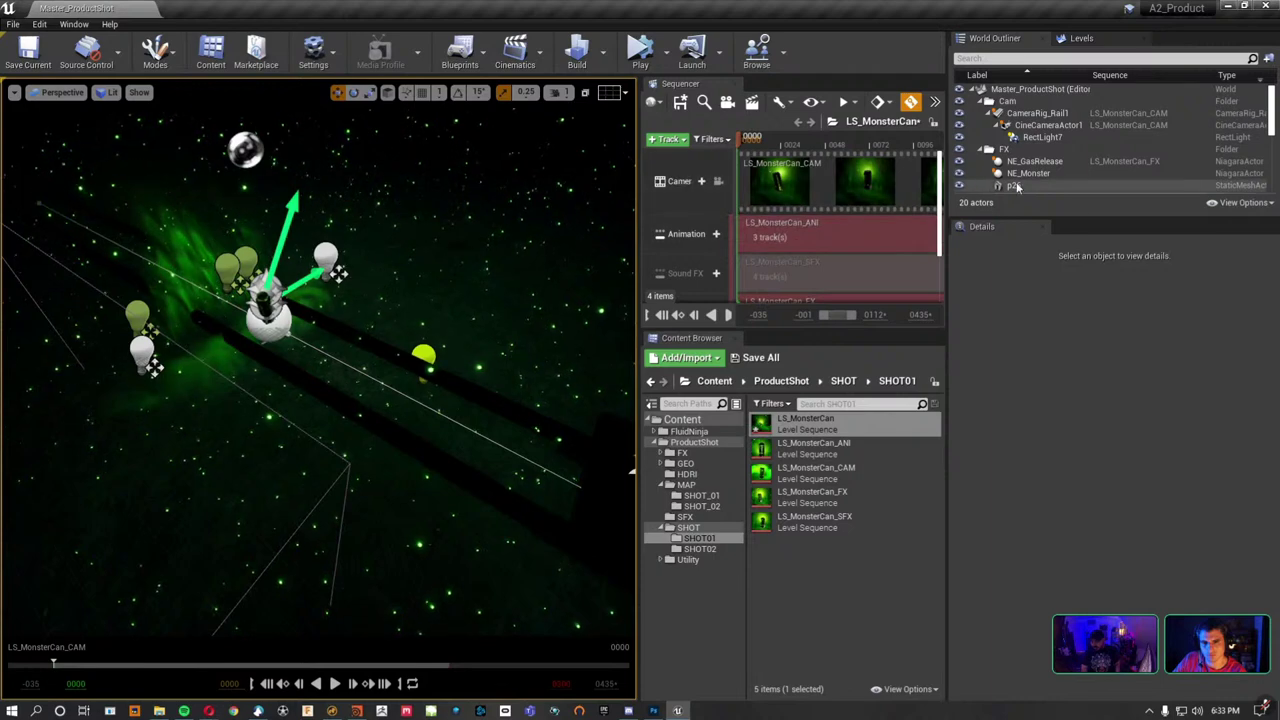
Collapse the side panels and view the scene Unlit, pulling back to reveal the rail rig.
click(1114, 220)
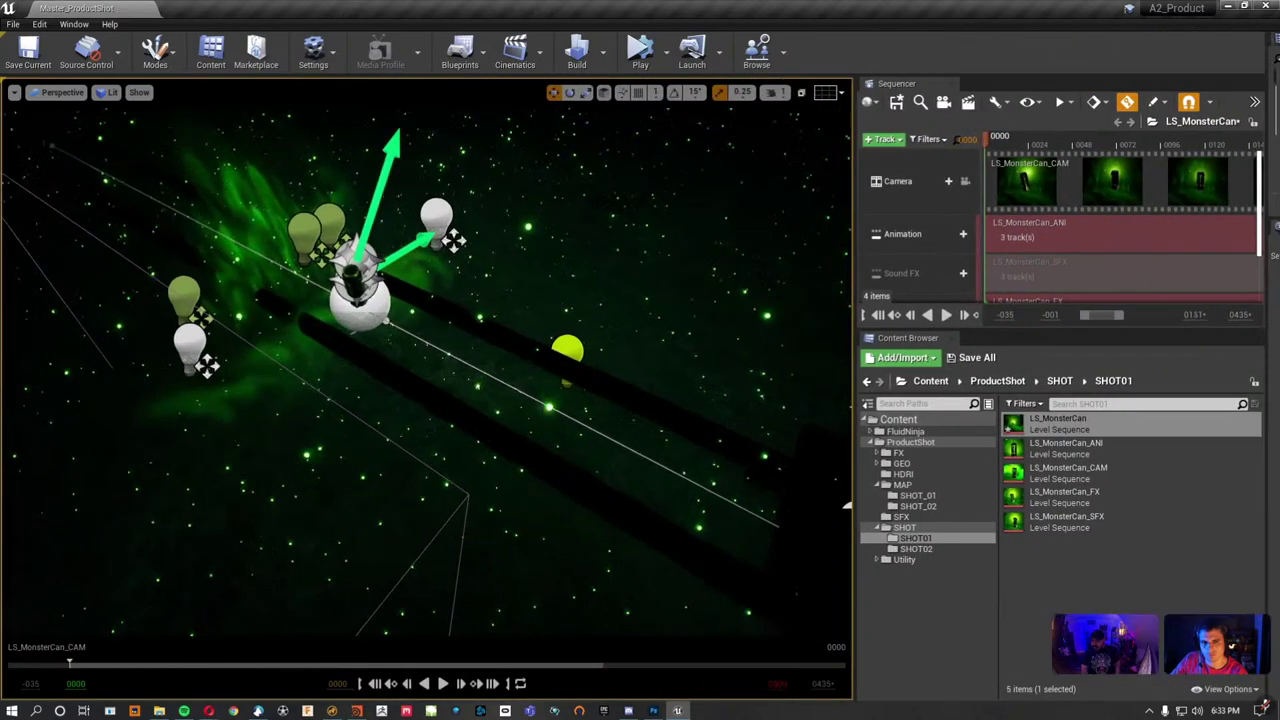
right_drag(845, 505, 760, 470)
click(100, 93)
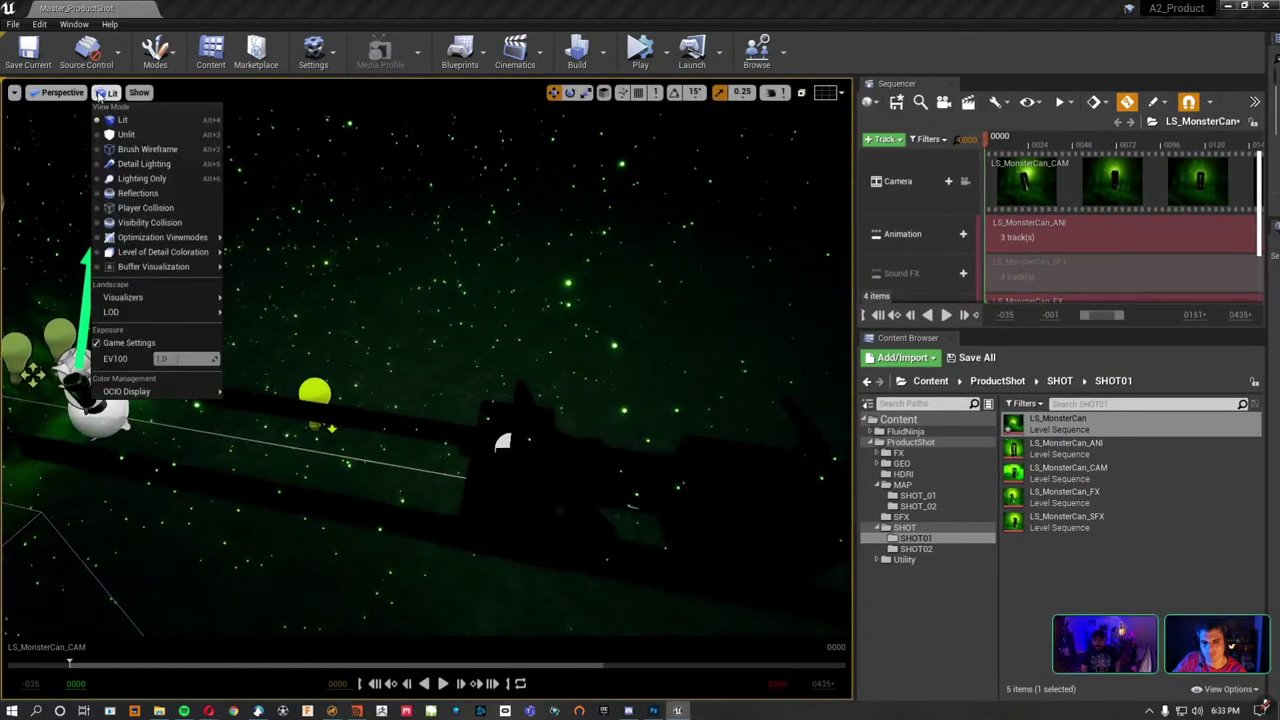
click(116, 135)
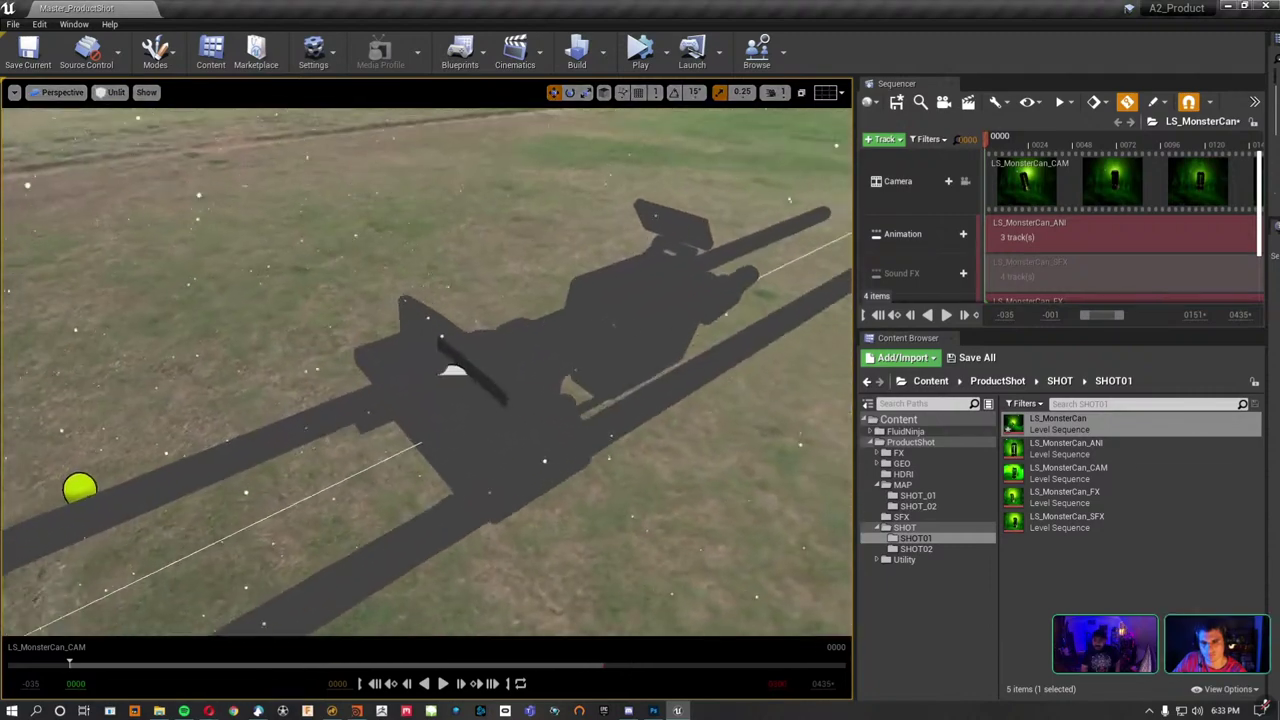
right_drag(426, 372, 426, 372)
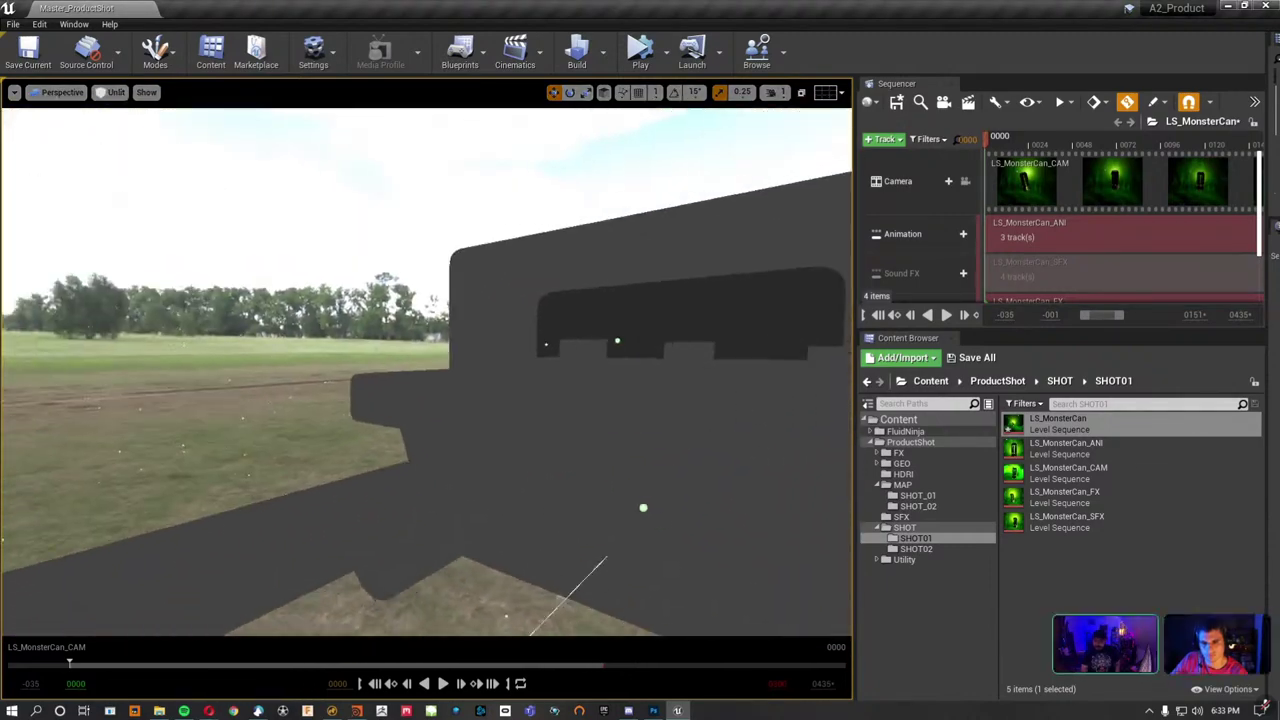
right_drag(567, 430, 567, 430)
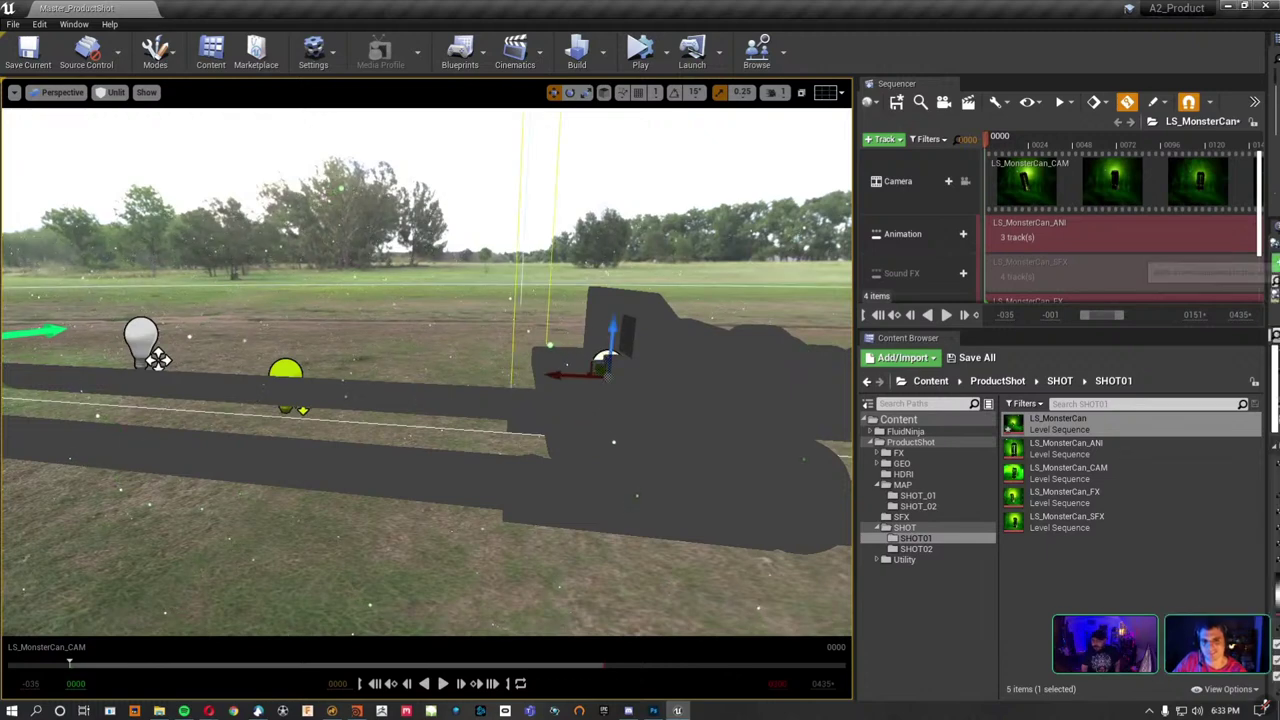
Restore the Outliner and Details panels, scrub to frame 0037, and frame the selection from overhead.
drag(1264, 239, 955, 285)
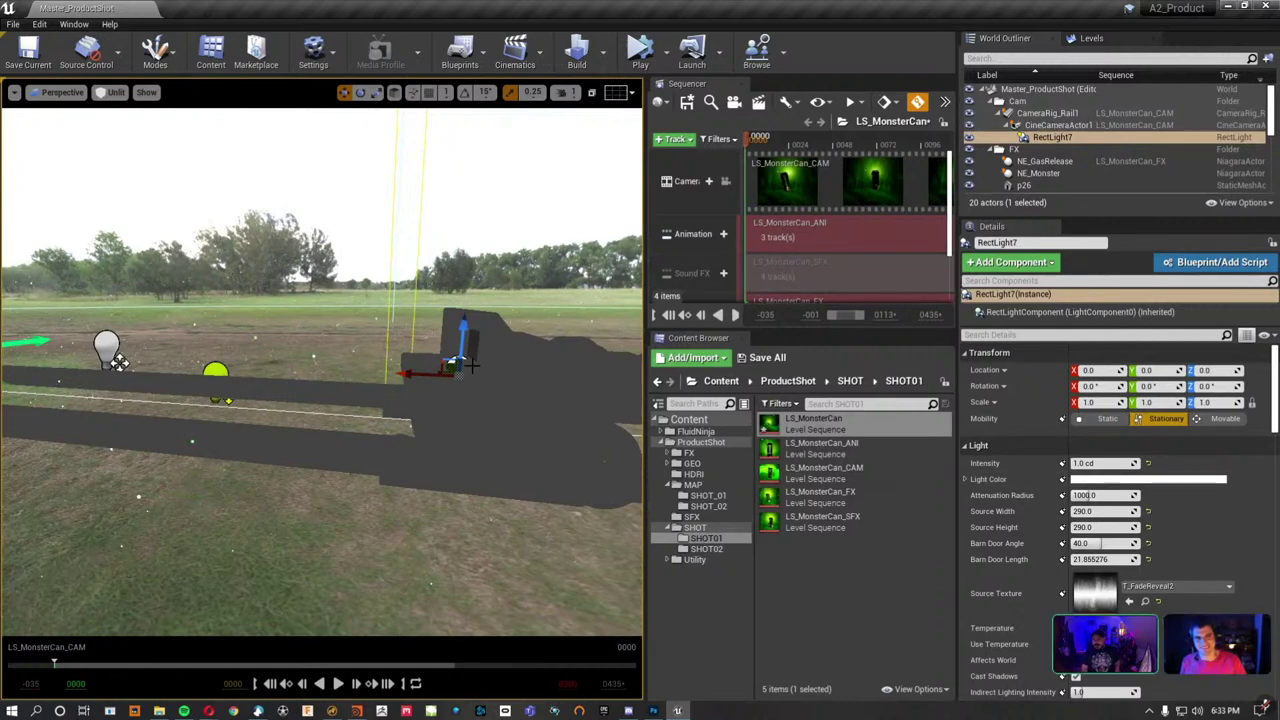
drag(783, 140, 818, 140)
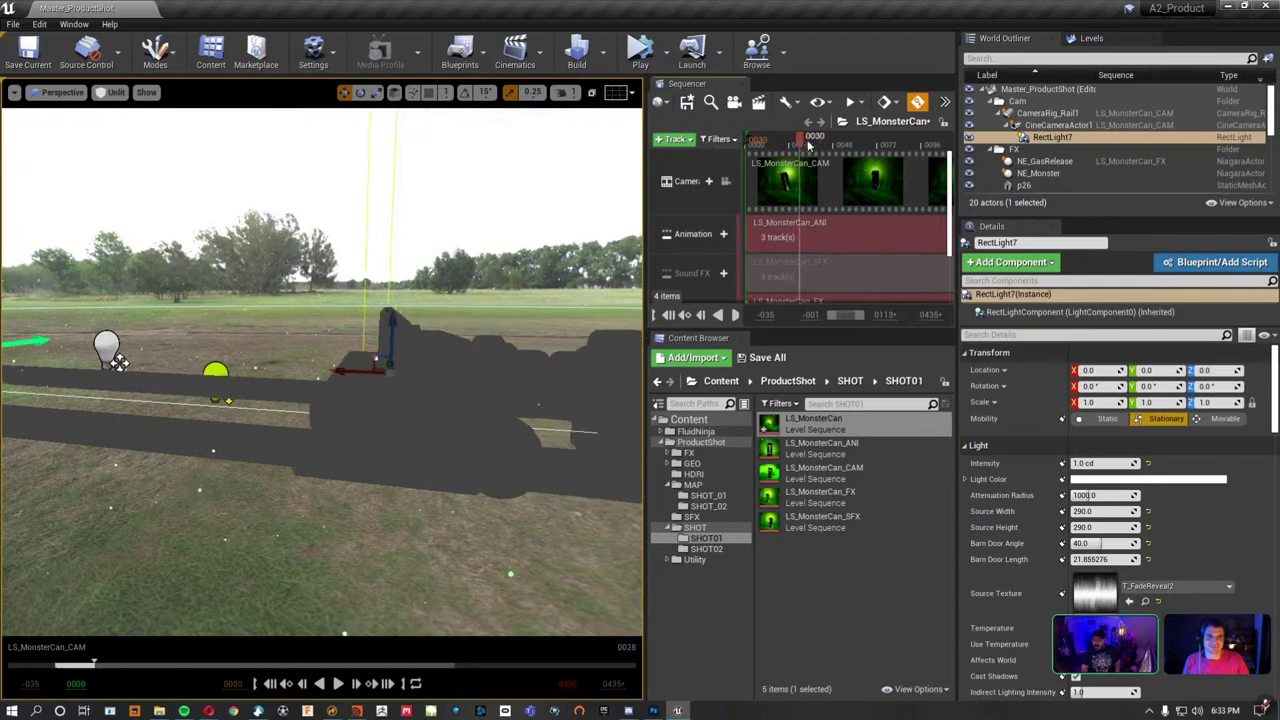
key(f)
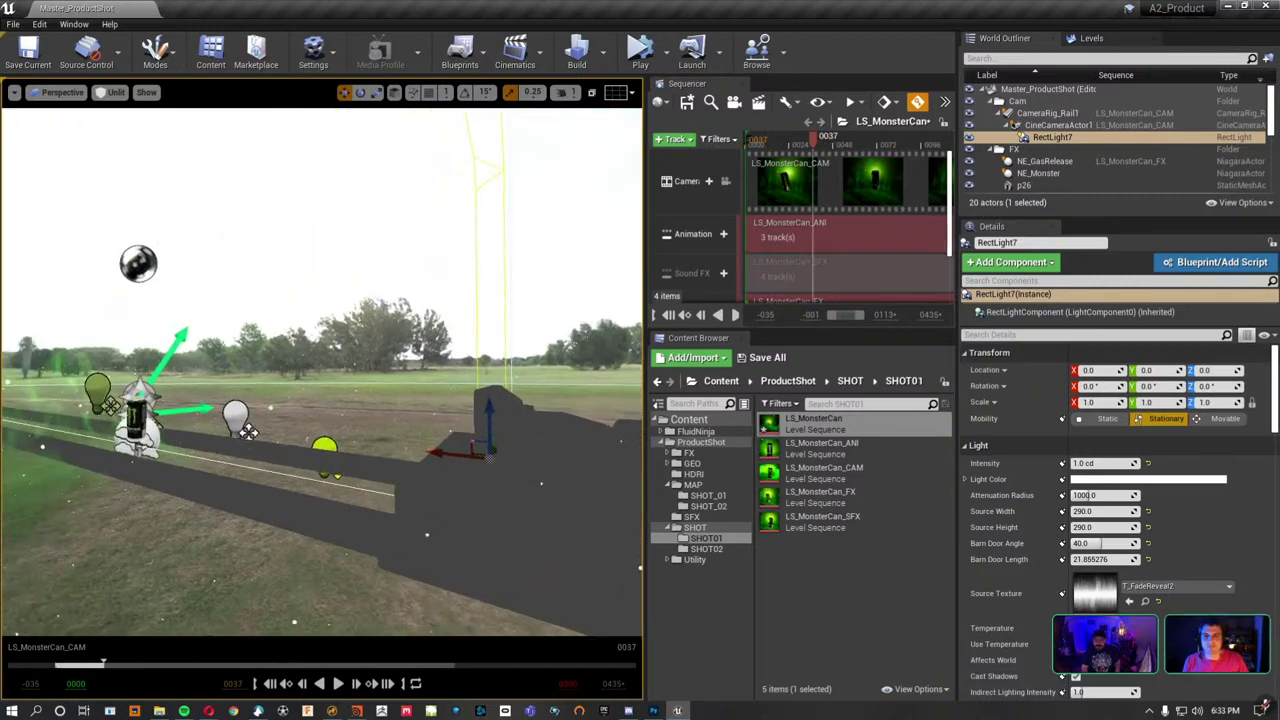
alt+drag(320, 400, 320, 300)
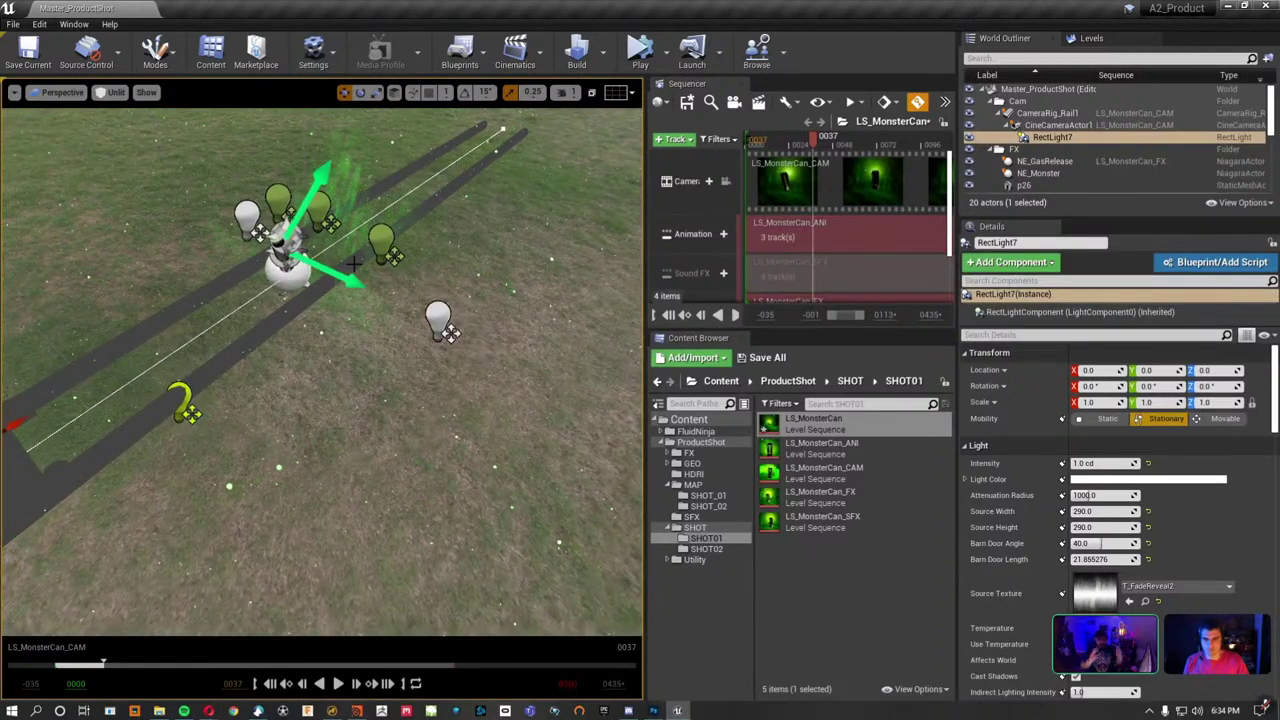
Look through the LS_MonsterCan cine camera with Lit shading at frame 0114.
click(726, 182)
click(106, 92)
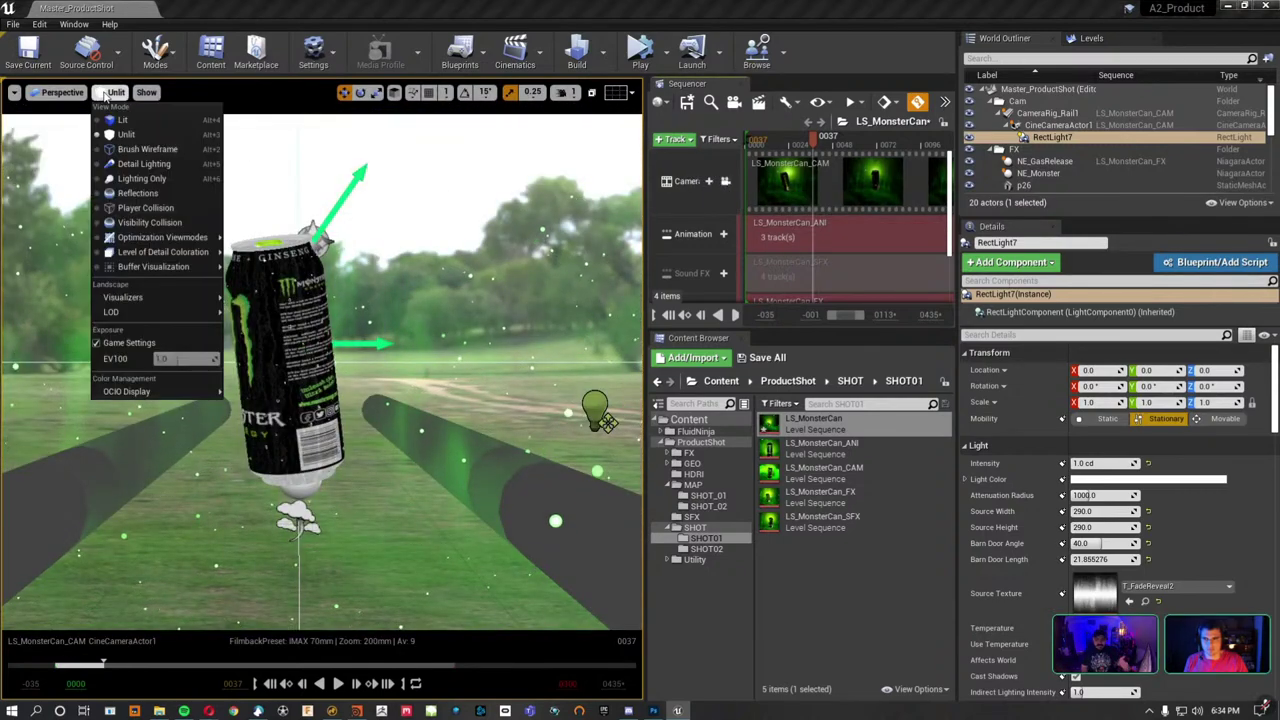
click(122, 119)
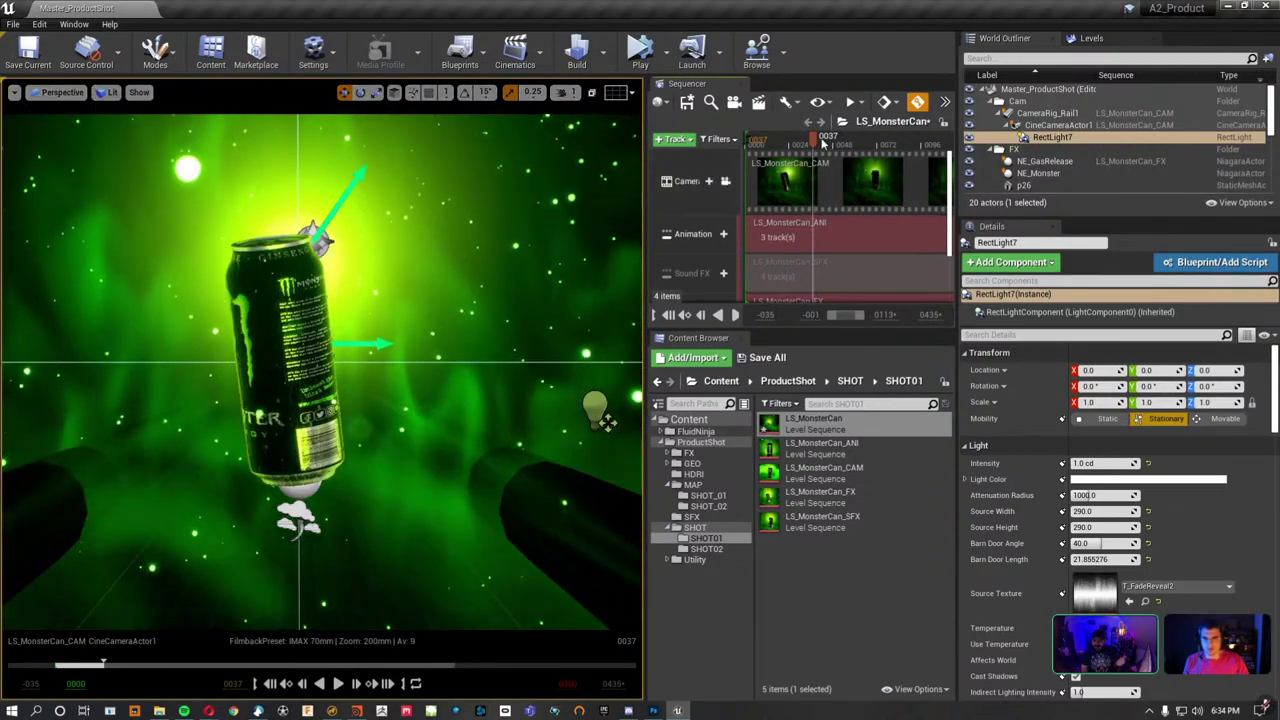
drag(822, 143, 937, 143)
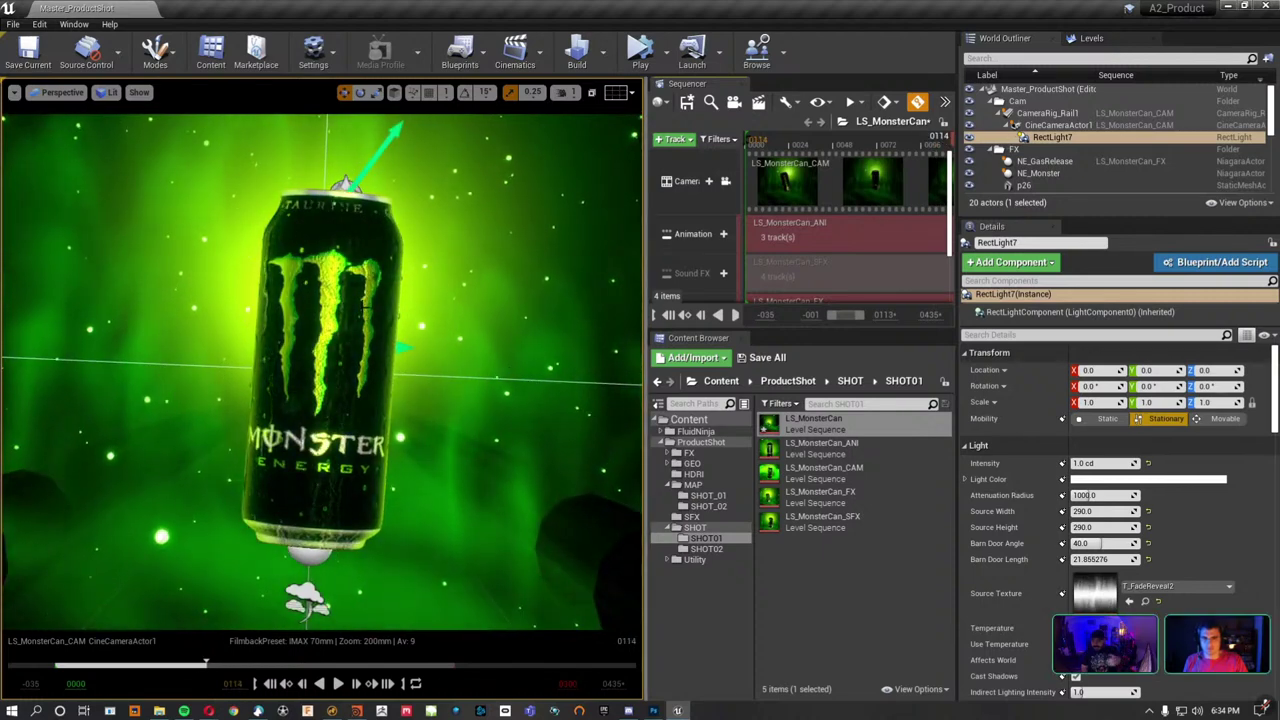
Select the BP_MonsterCan actor, then widen the viewport and enlarge the Outliner list.
scroll(1100, 150, down, 3)
click(1045, 144)
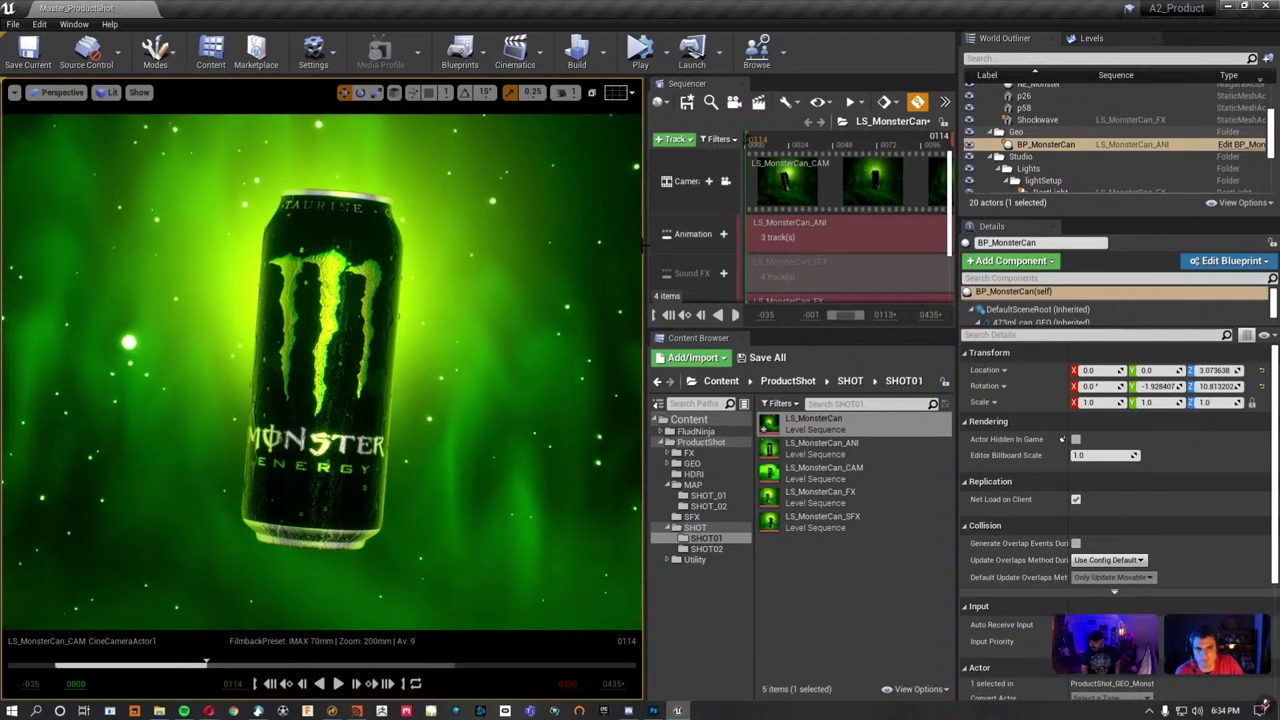
mouse_move(645, 253)
mouse_down()
mouse_move(755, 272)
mouse_move(672, 270)
mouse_up()
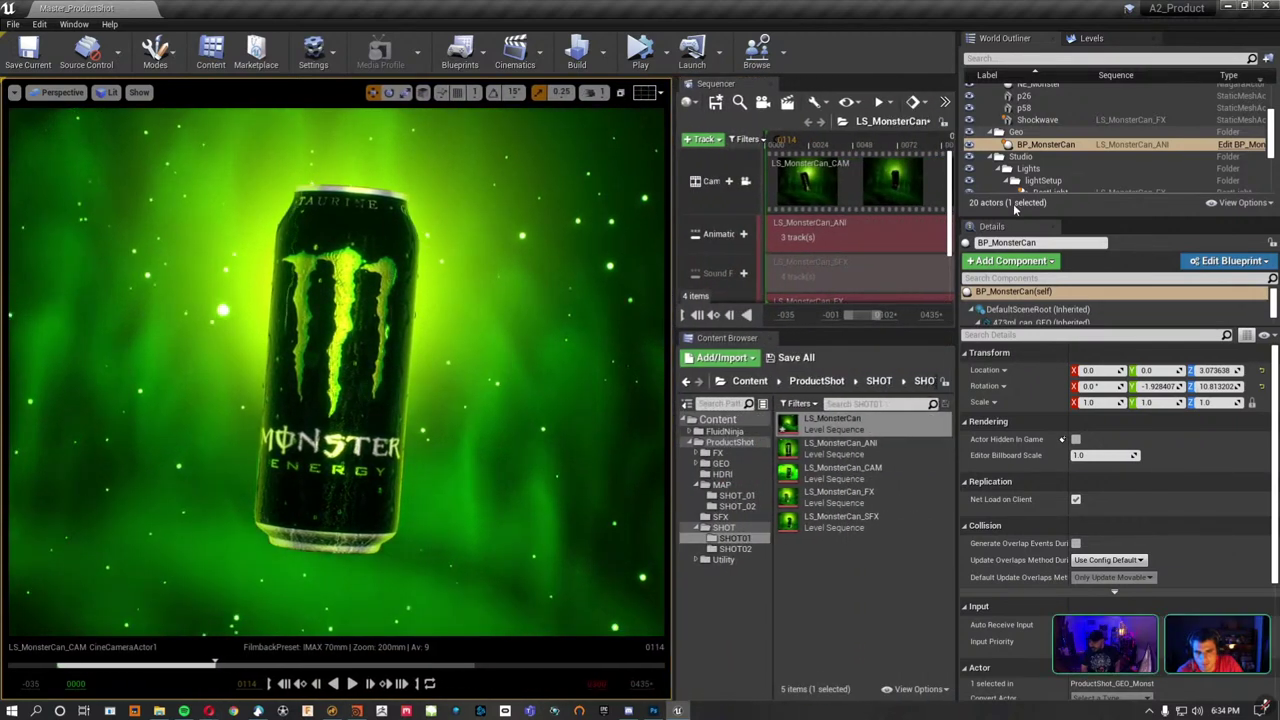
drag(1008, 215, 1008, 520)
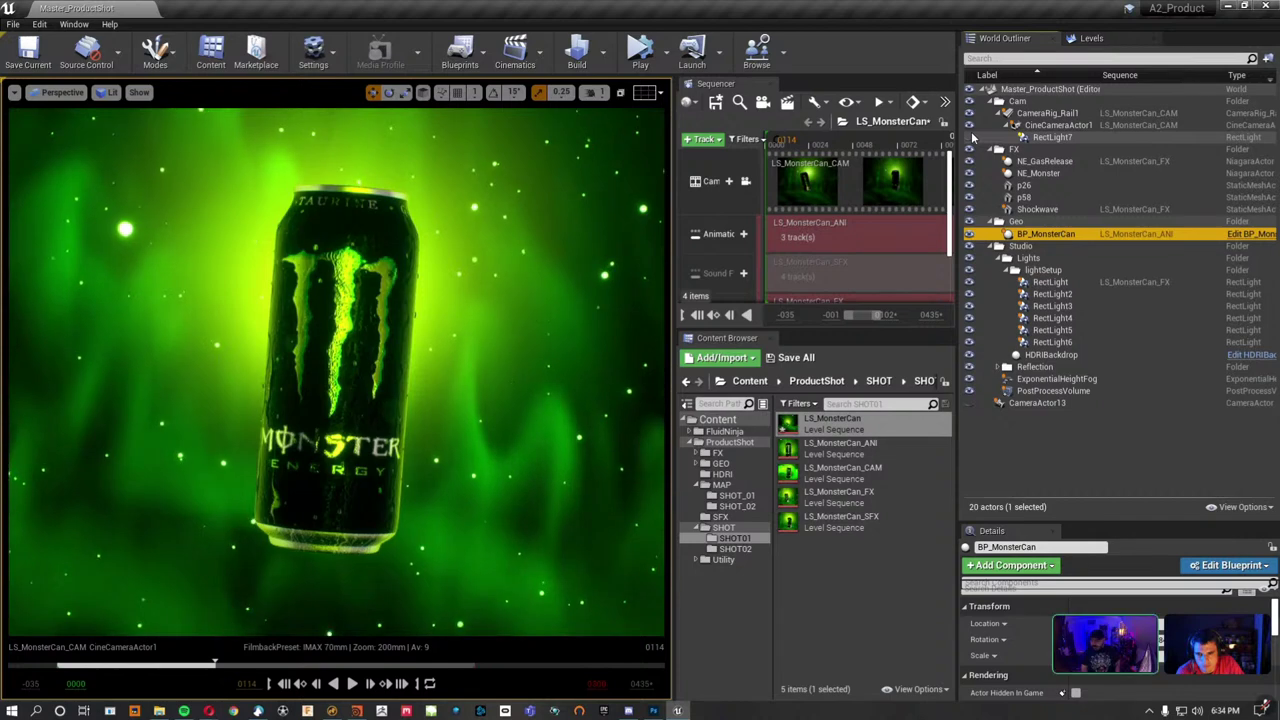
Hide RectLight through RectLight6 in the Outliner, then toggle the HDRIBackdrop's visibility and select it.
click(974, 138)
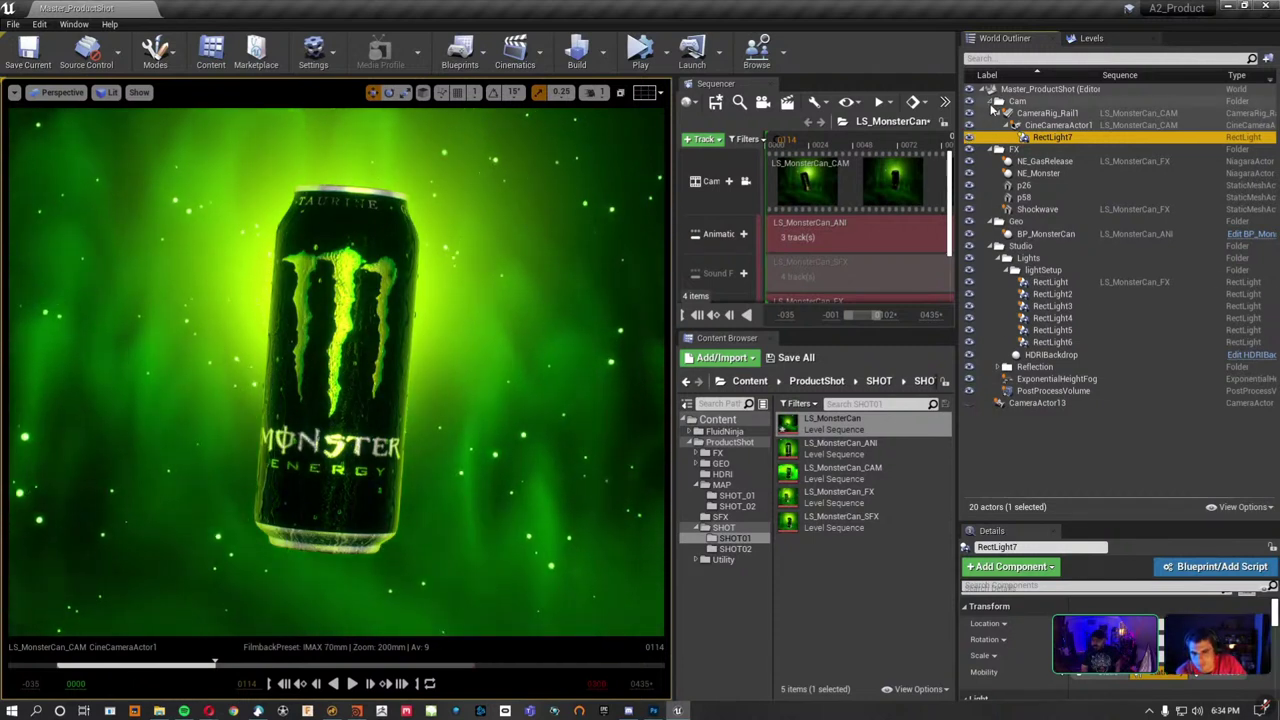
click(991, 101)
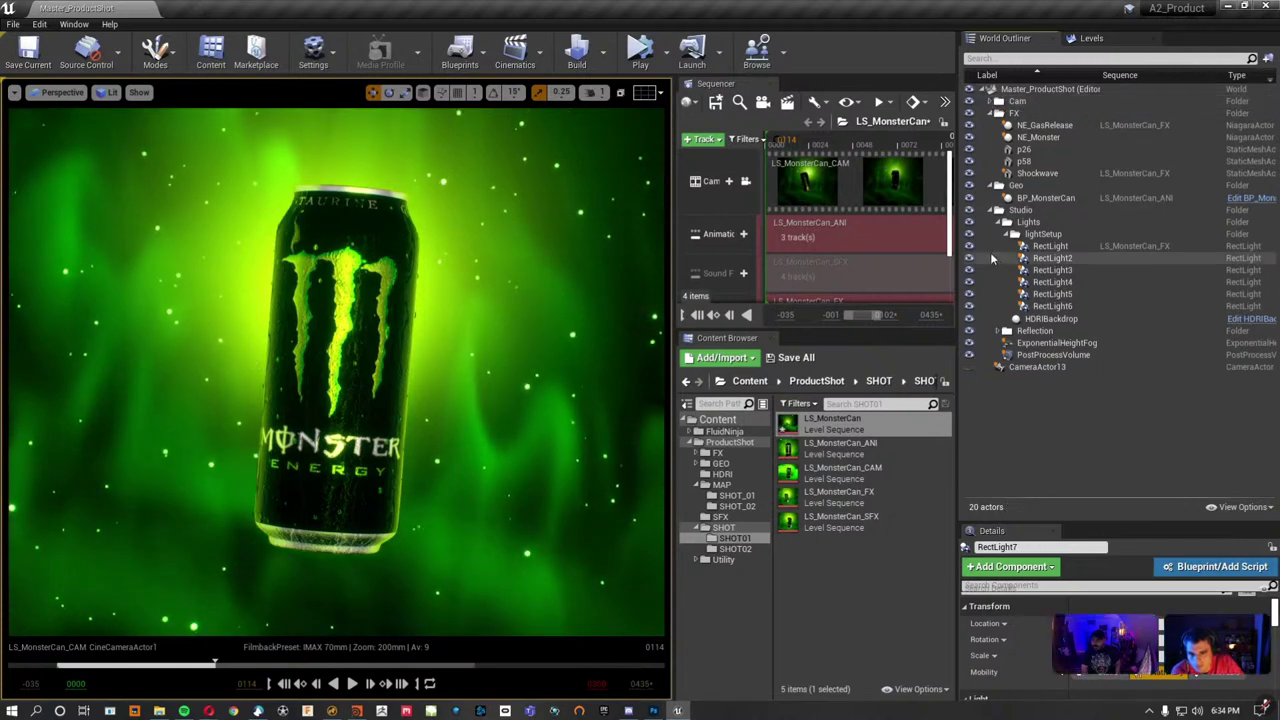
drag(968, 246, 968, 306)
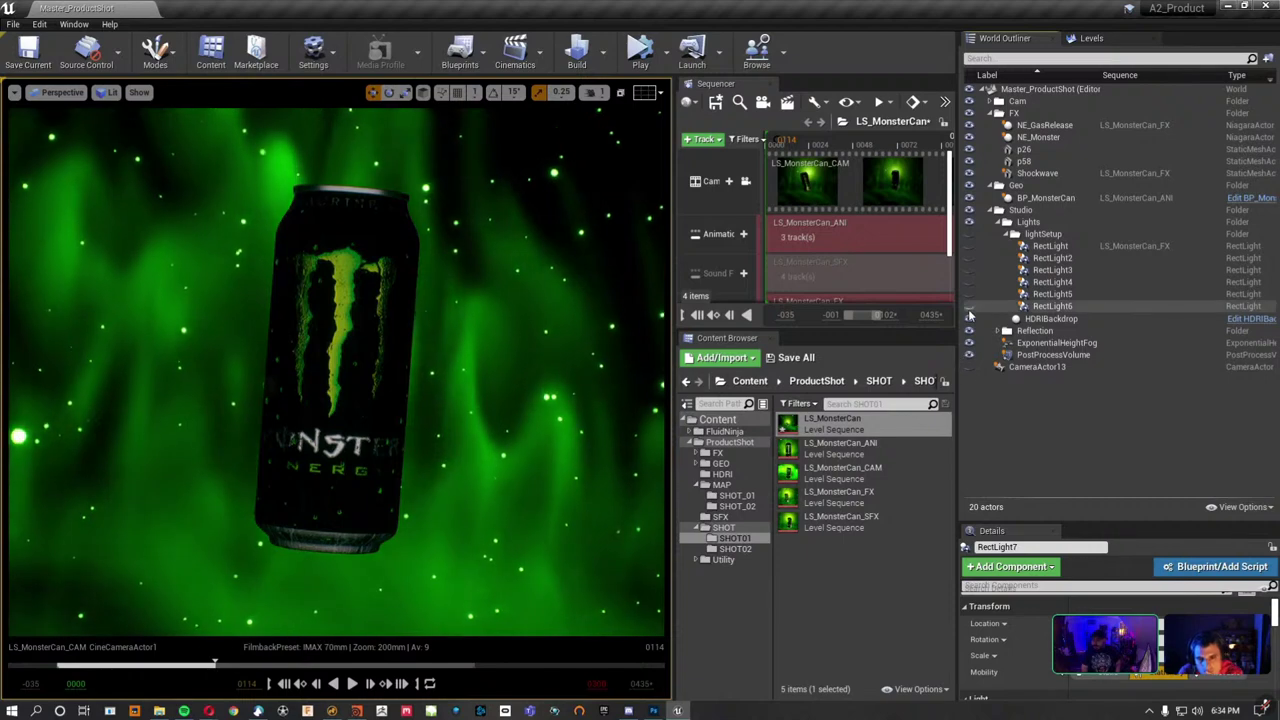
click(969, 318)
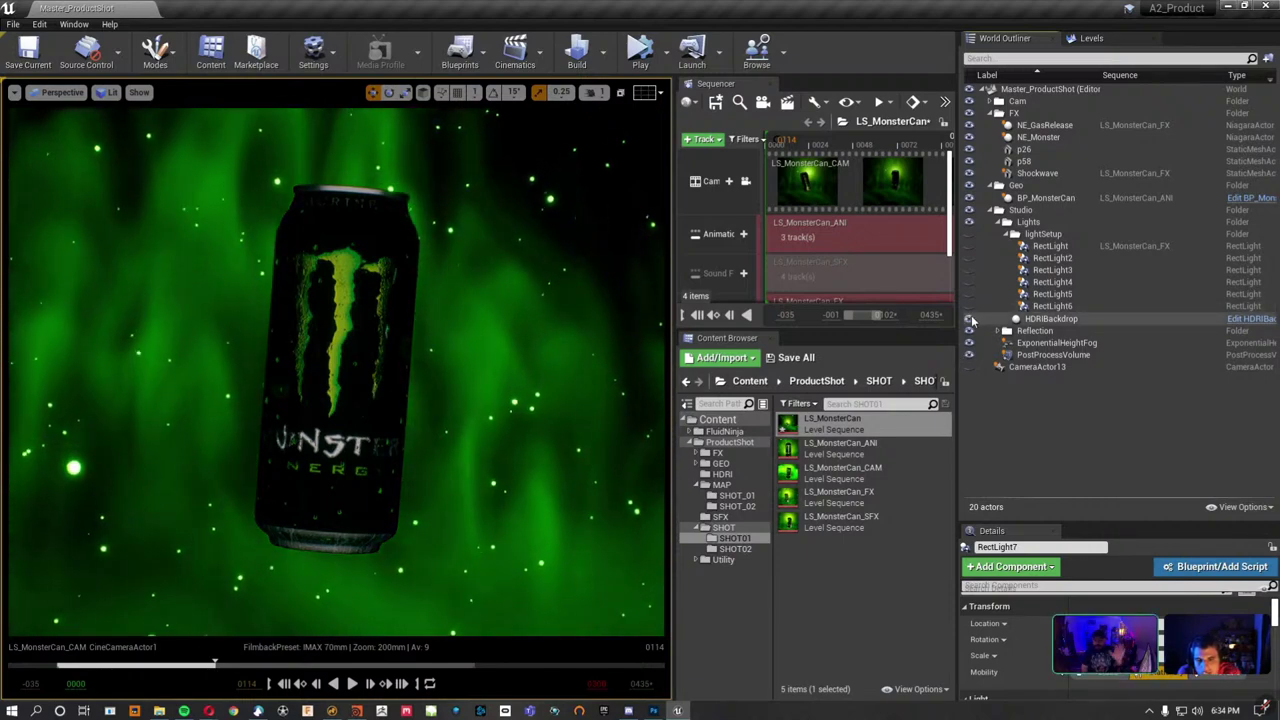
click(1040, 319)
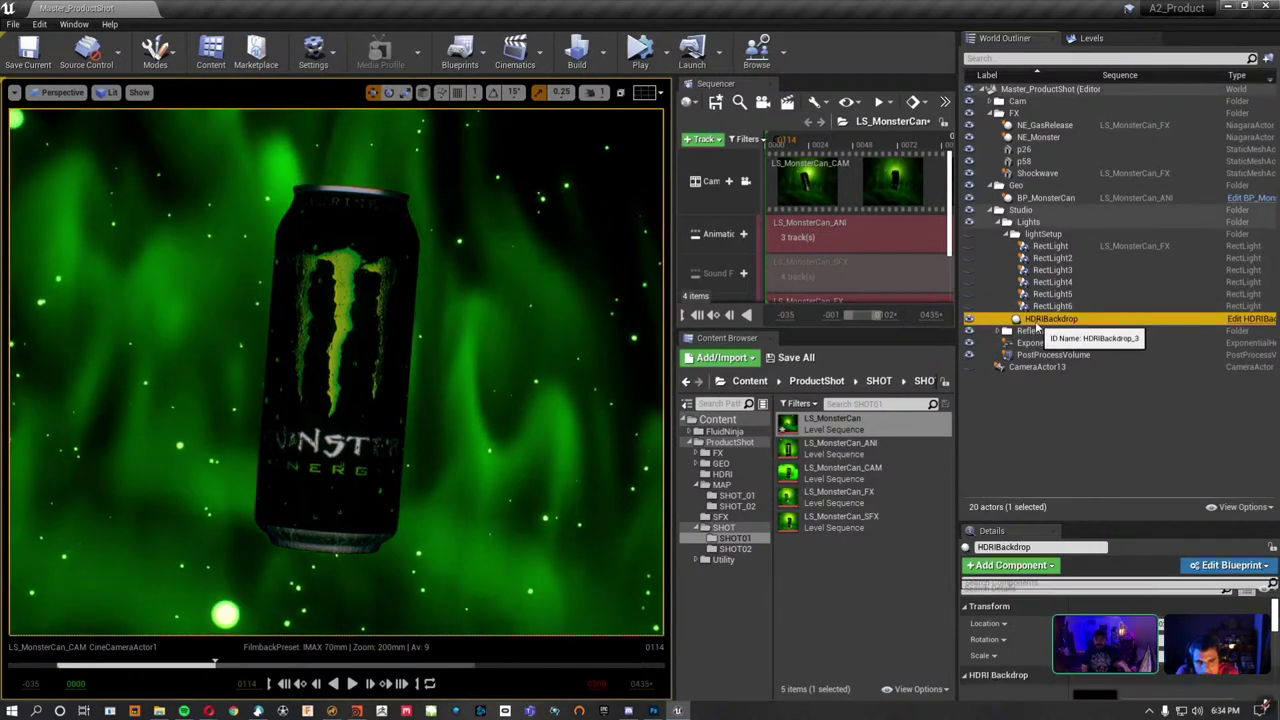
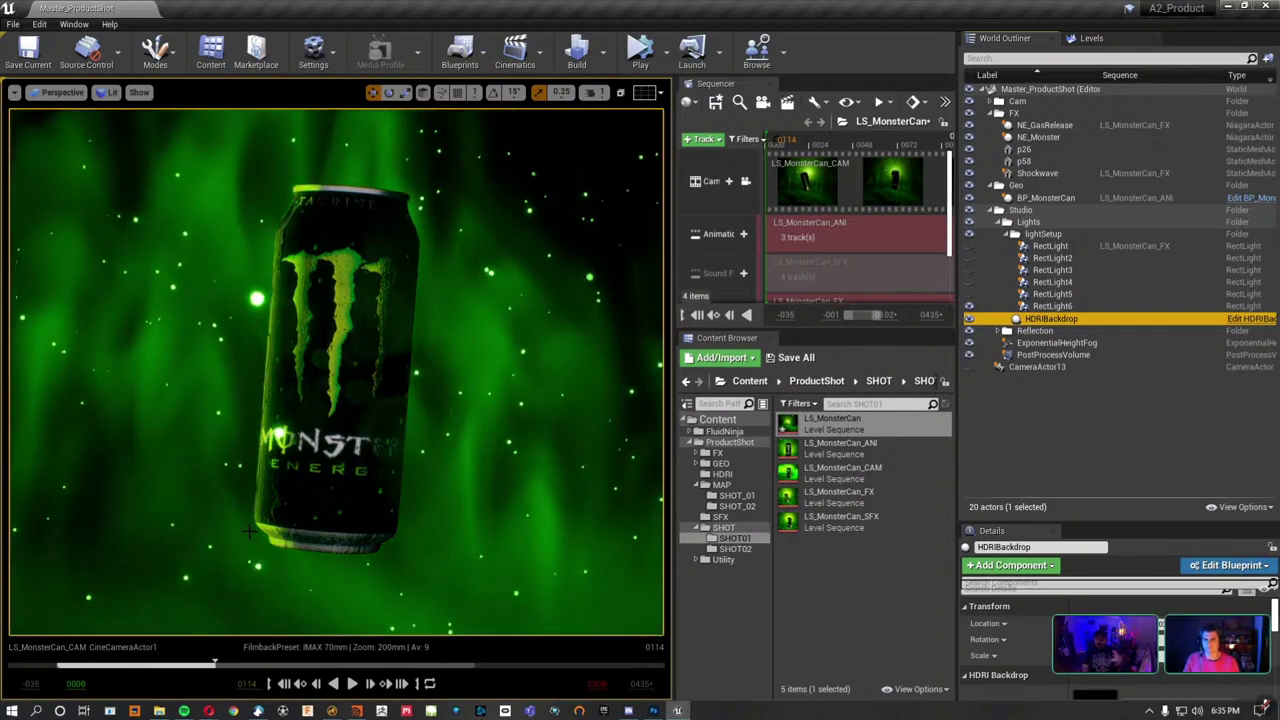
Toggle RectLight4–6 visibility to compare the can's lighting, then select RectLight2.
click(969, 282)
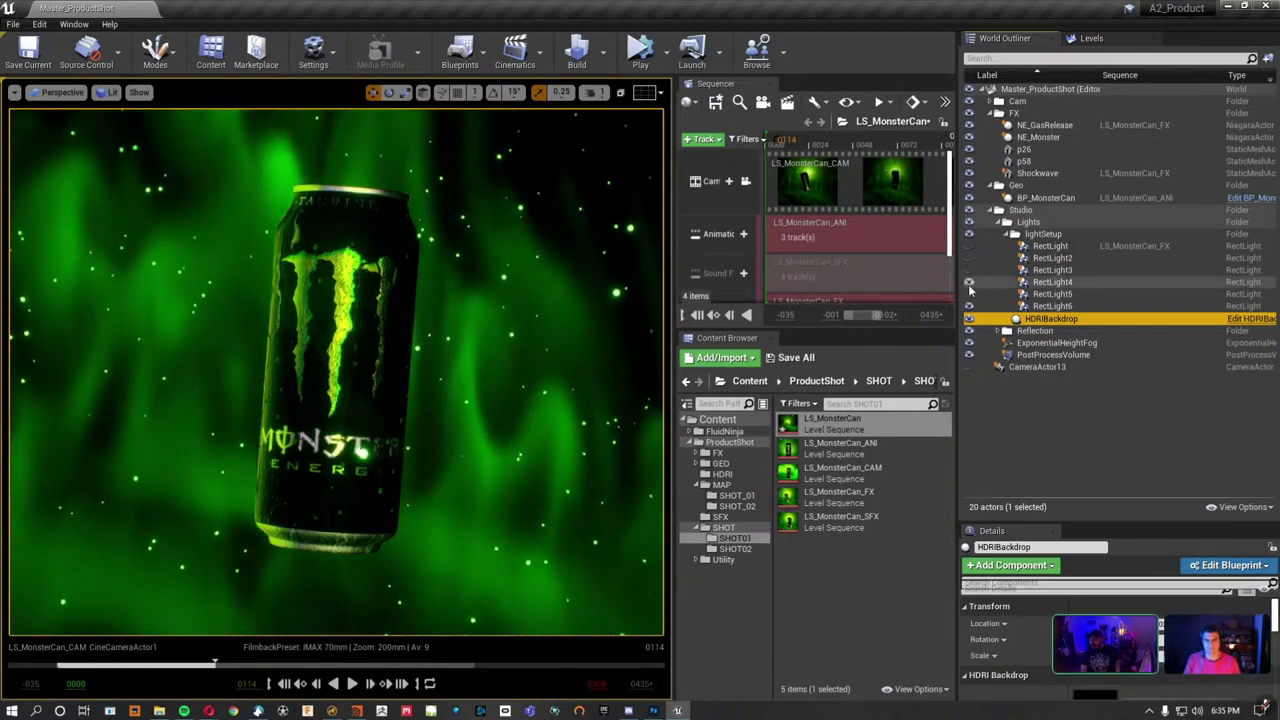
click(969, 294)
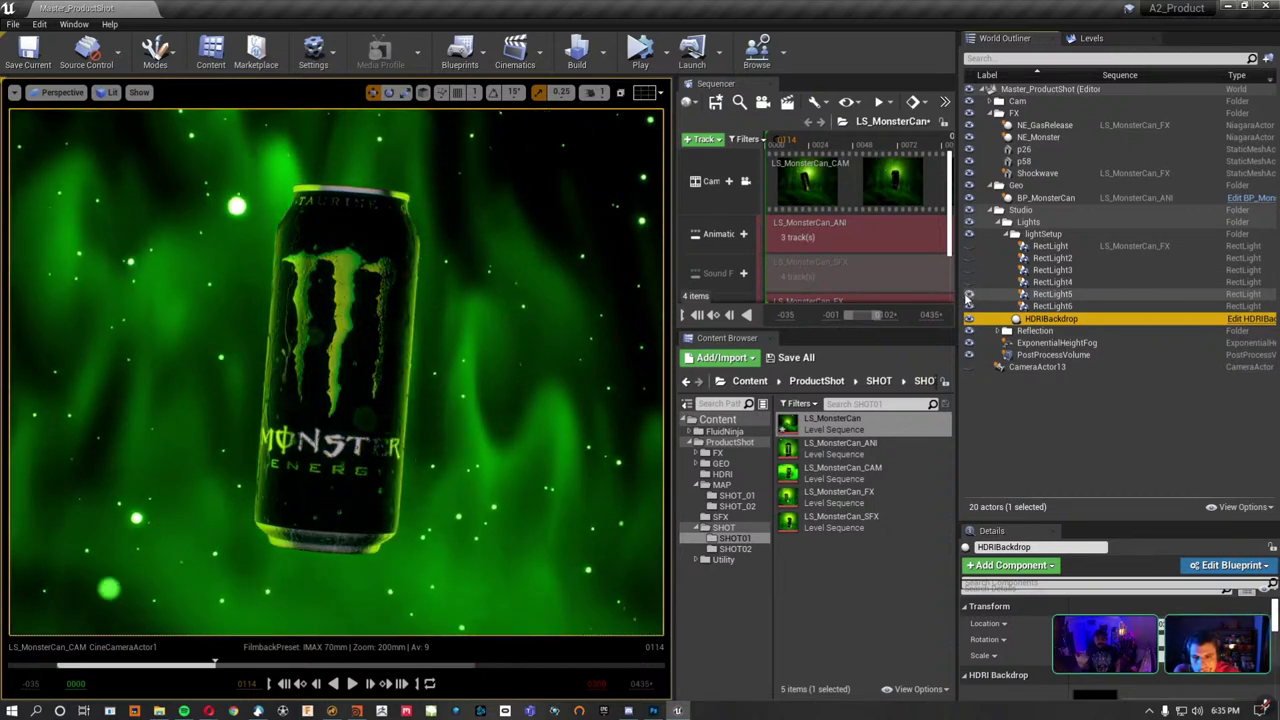
click(969, 294)
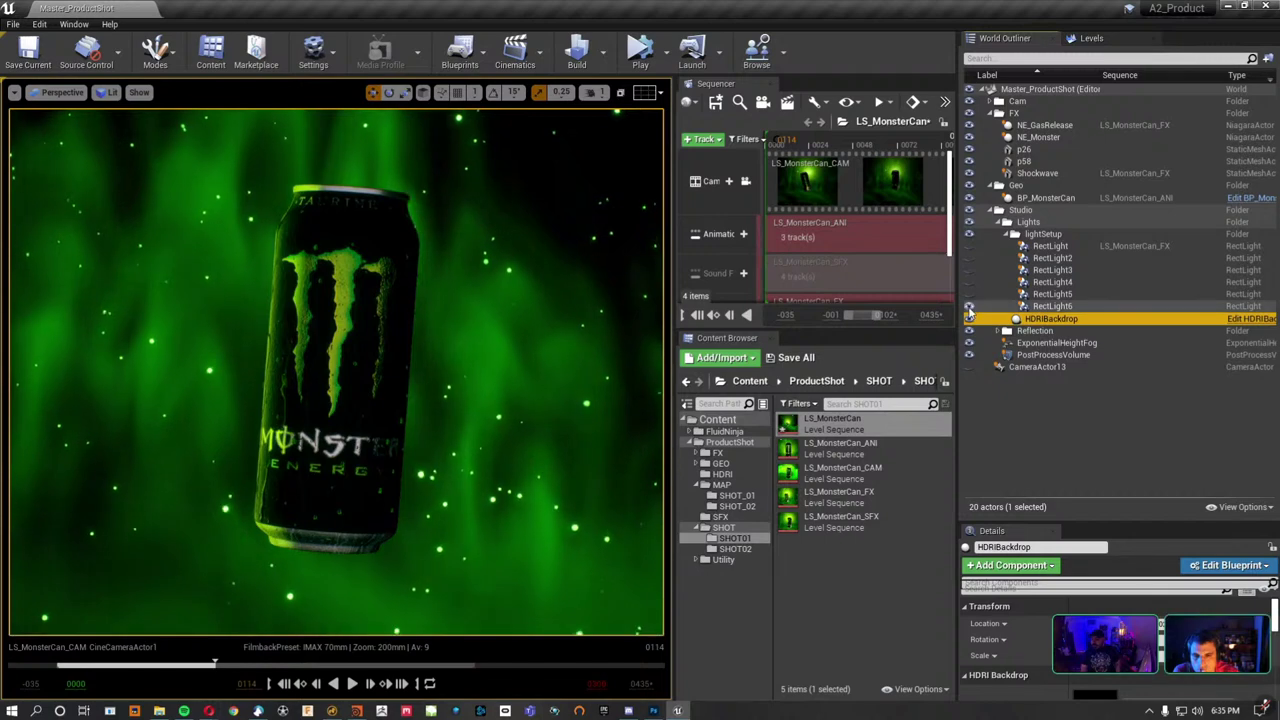
click(969, 306)
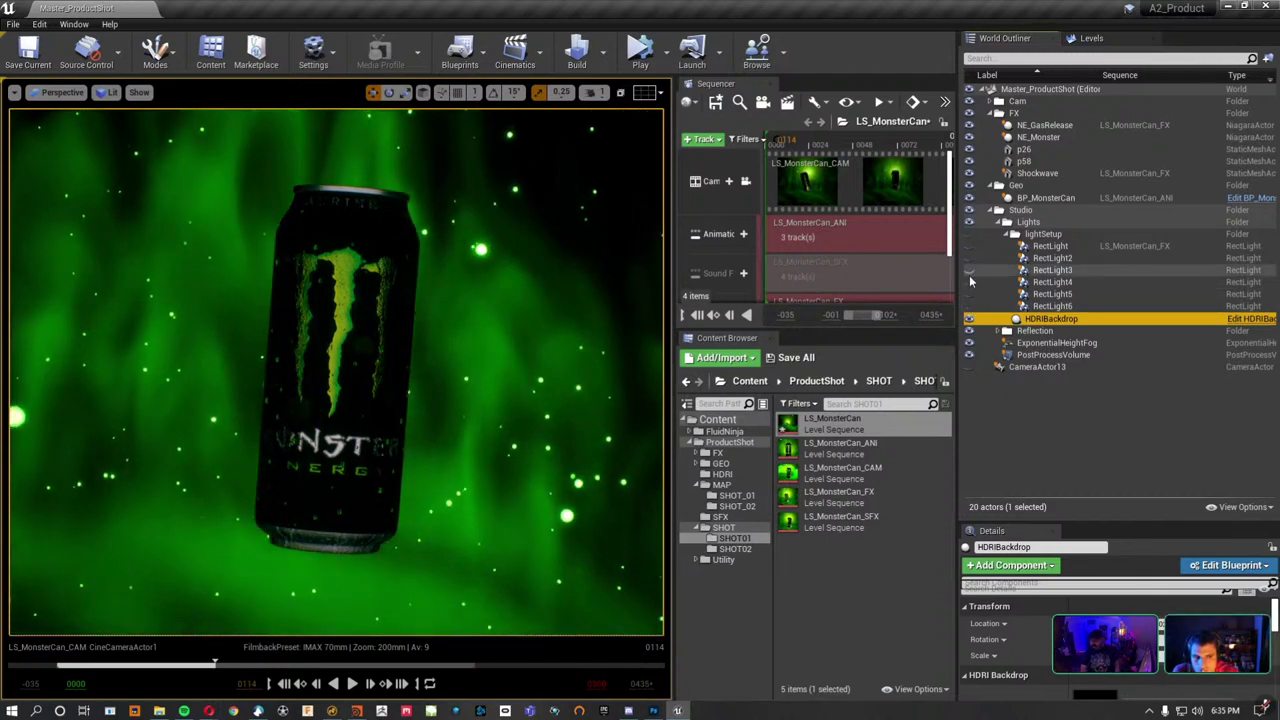
click(969, 283)
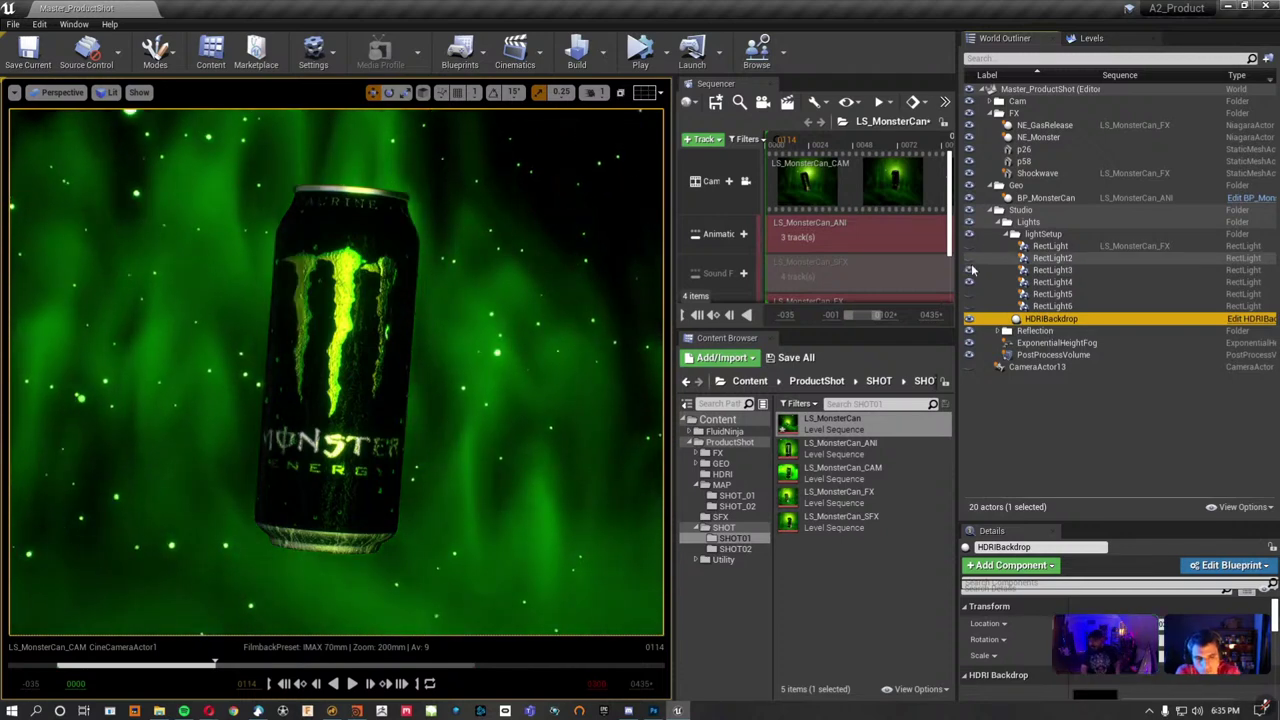
click(970, 262)
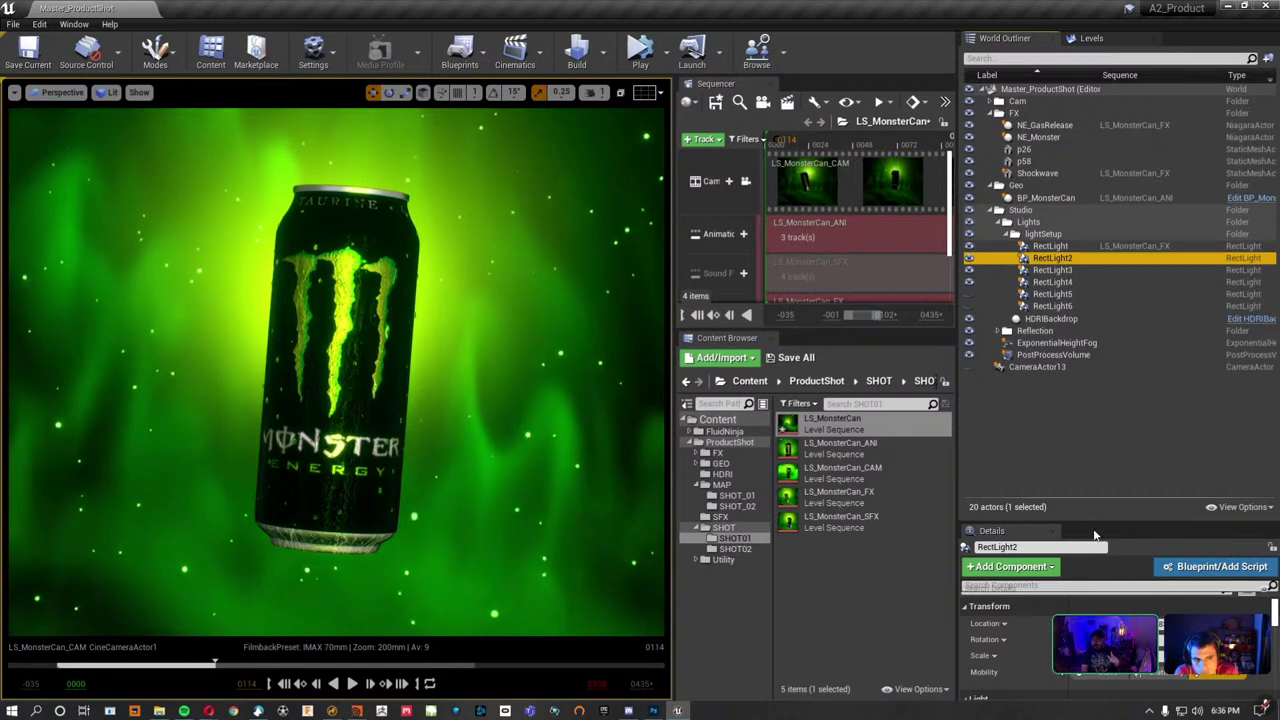
Enlarge the Details panel, leave the shot camera, and select and frame the rect light behind the can.
drag(1025, 521, 1048, 305)
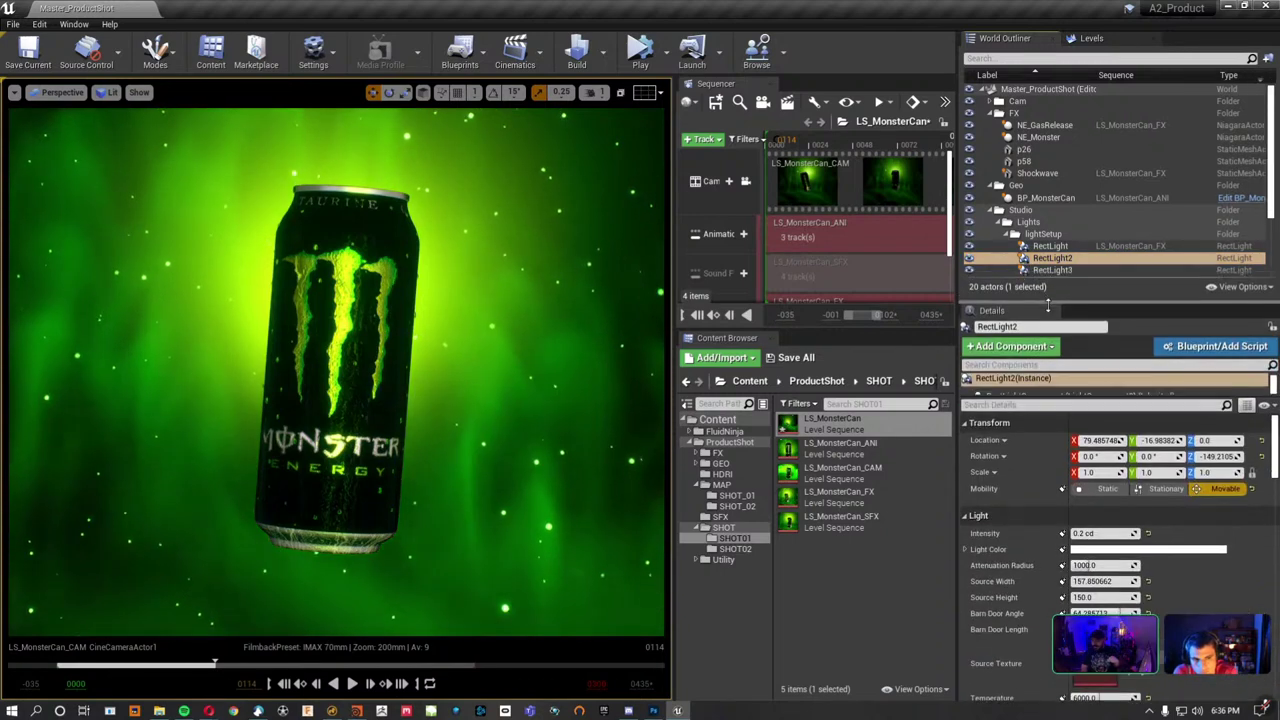
click(740, 200)
click(745, 181)
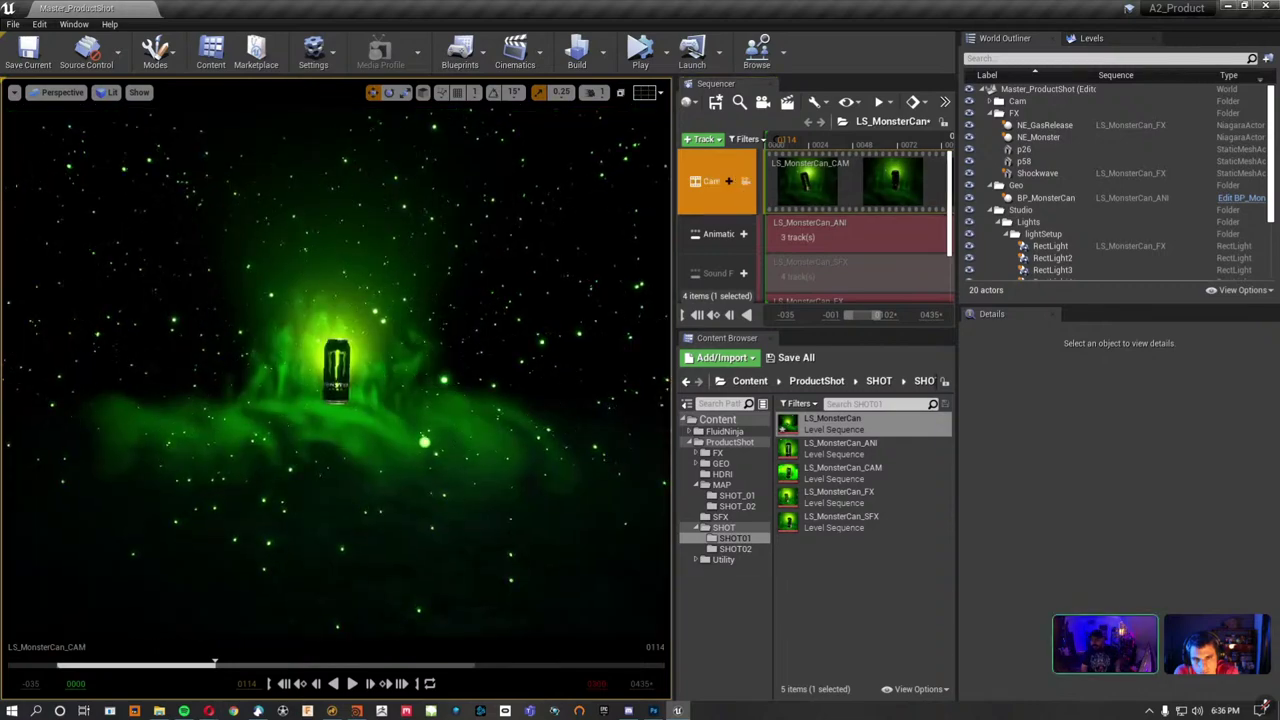
drag(470, 318, 440, 200)
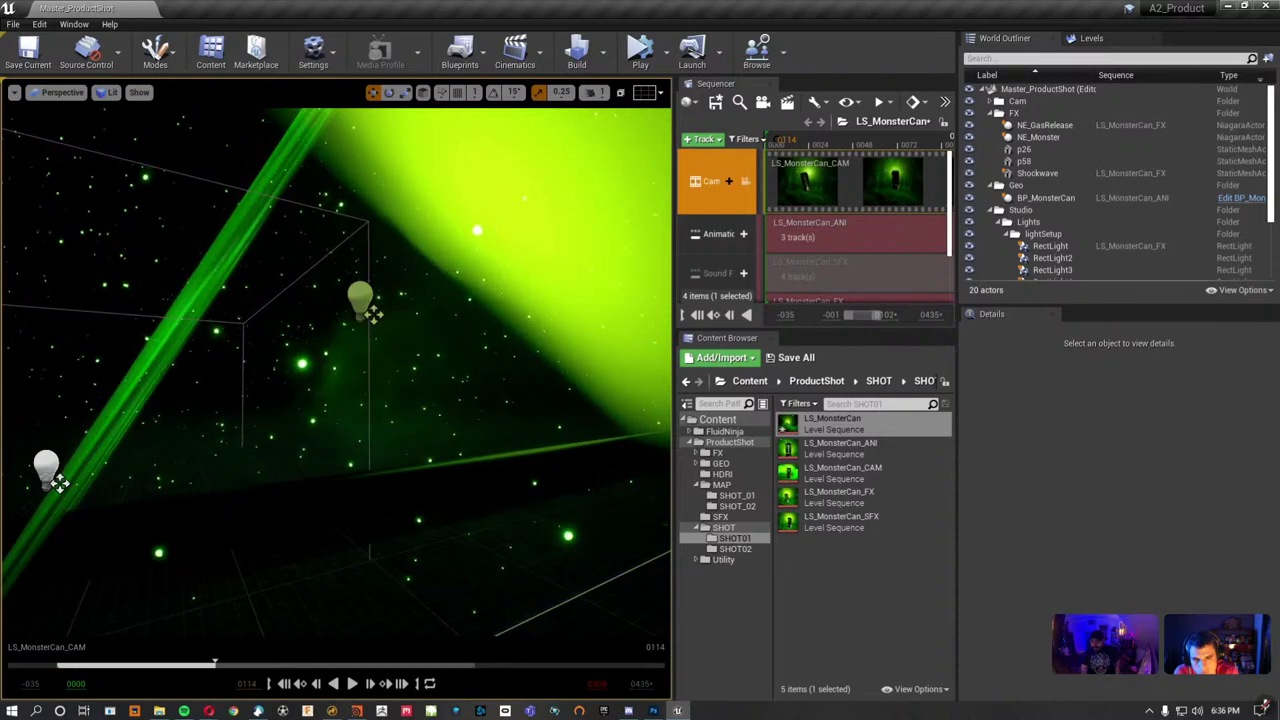
mouse_move(362, 300)
mouse_down()
mouse_move(280, 360)
mouse_move(222, 362)
mouse_up()
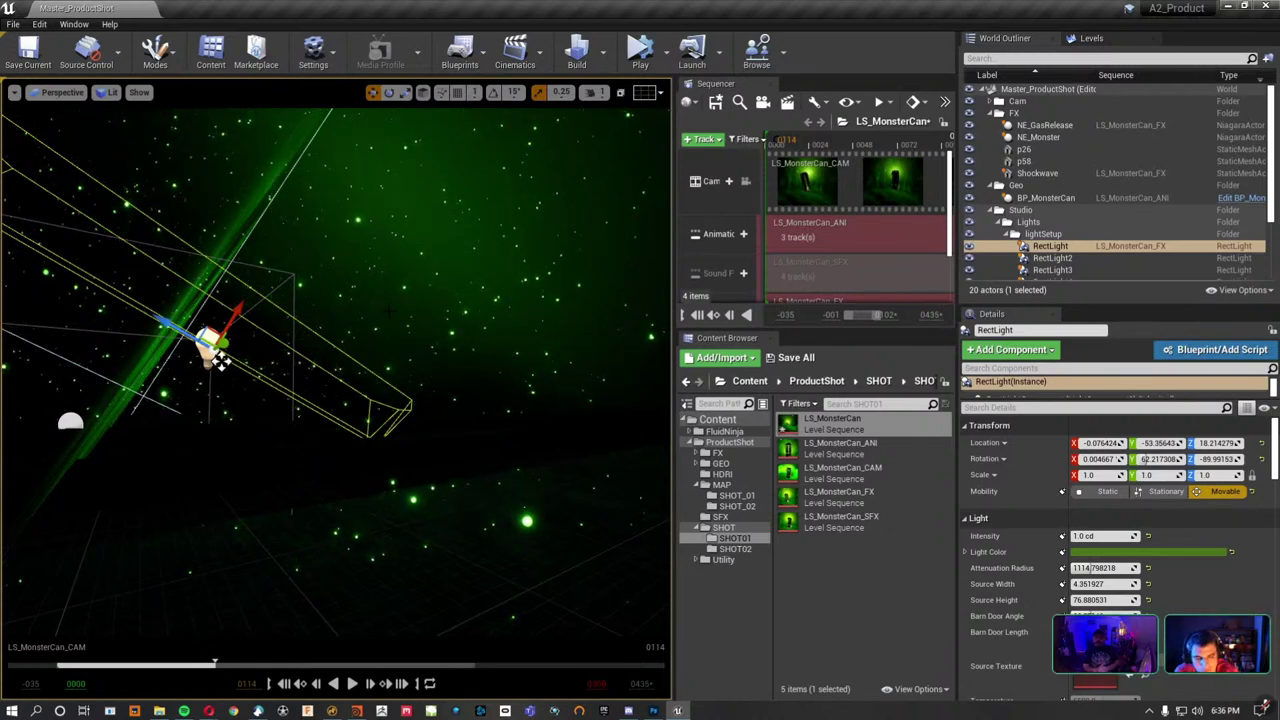
key(f)
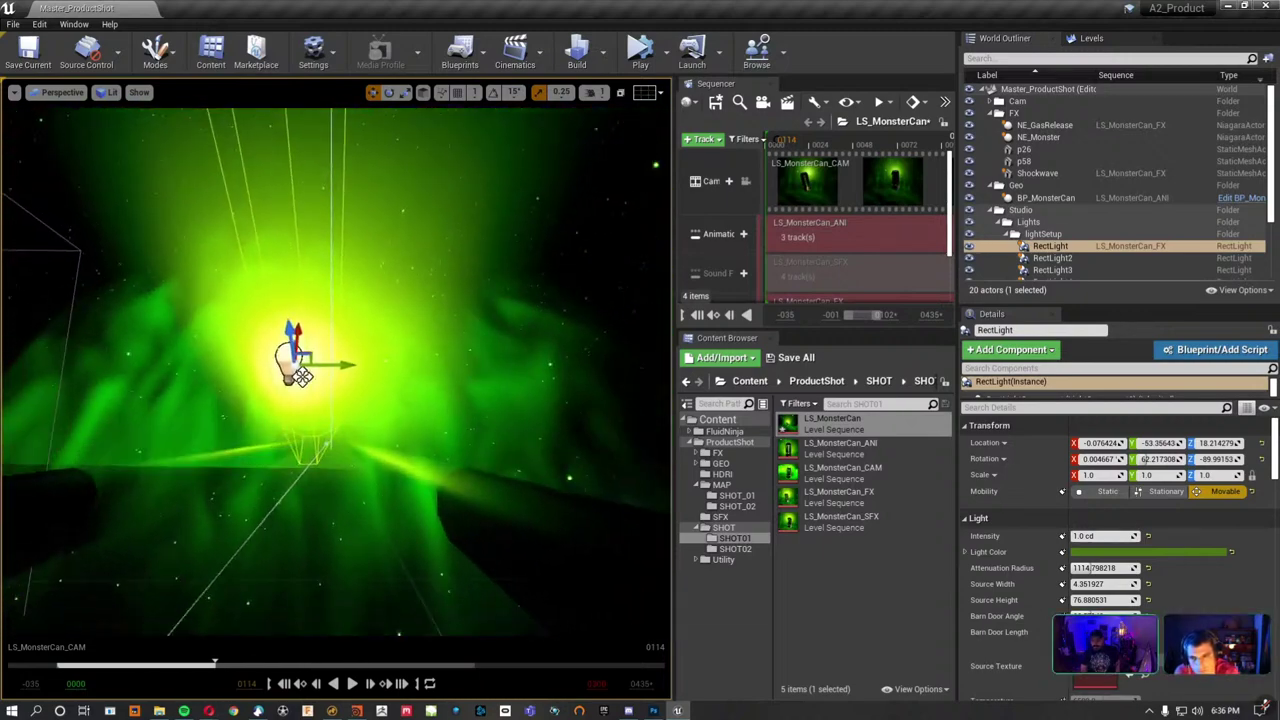
alt+drag(323, 265, 323, 265)
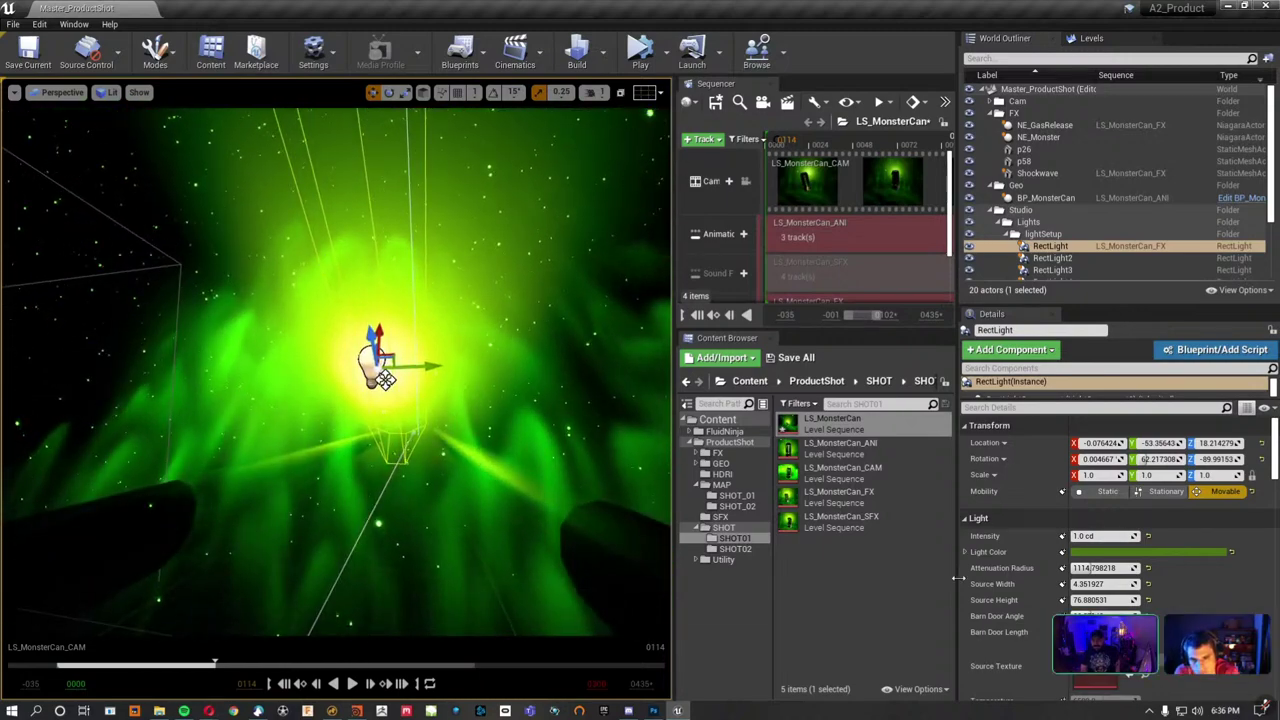
Reduce the rect light's Source Width and Height to about 16.62 and 66.15, judging from the shot camera.
mouse_move(1095, 616)
mouse_down()
mouse_move(1140, 616)
mouse_move(1140, 584)
mouse_up()
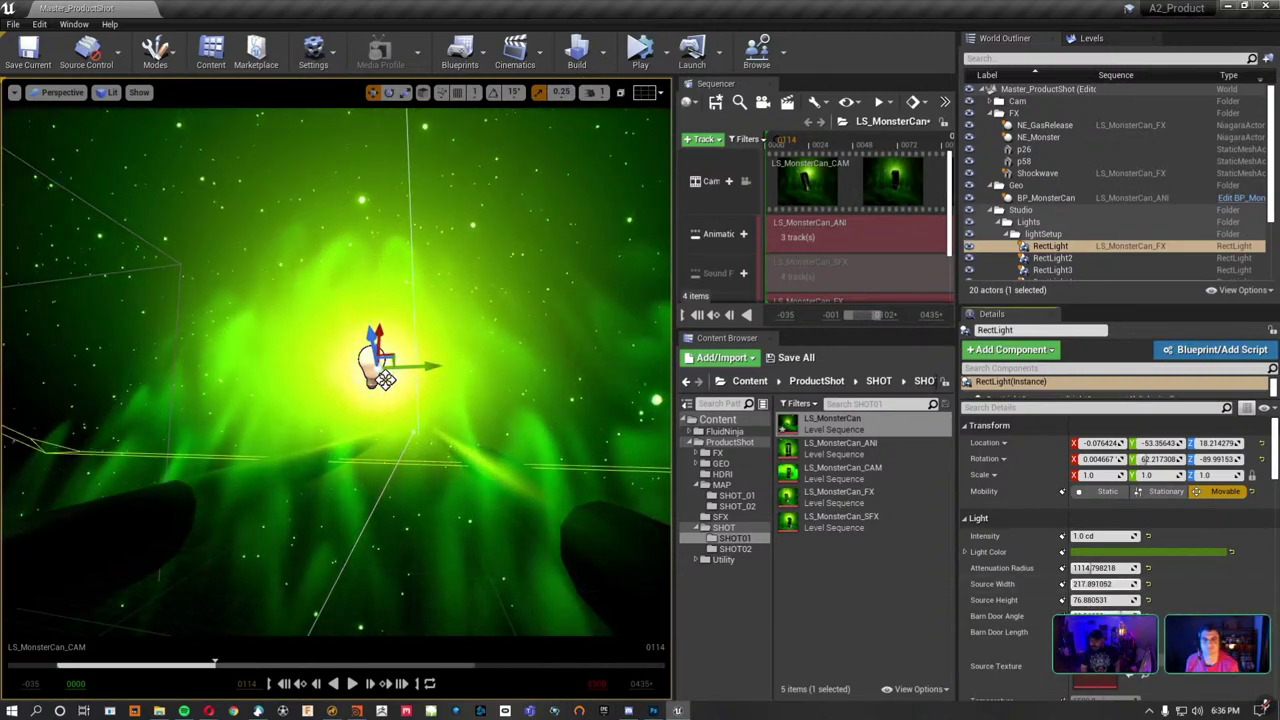
drag(1104, 584, 1070, 584)
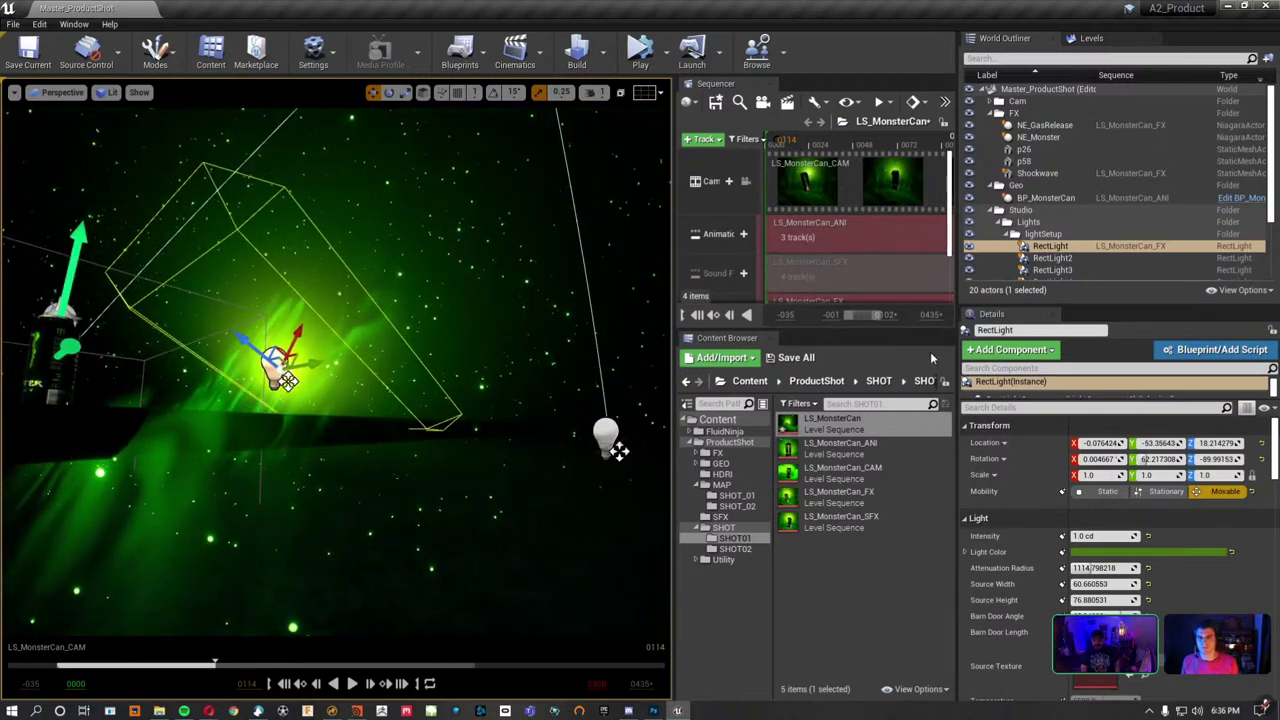
click(745, 178)
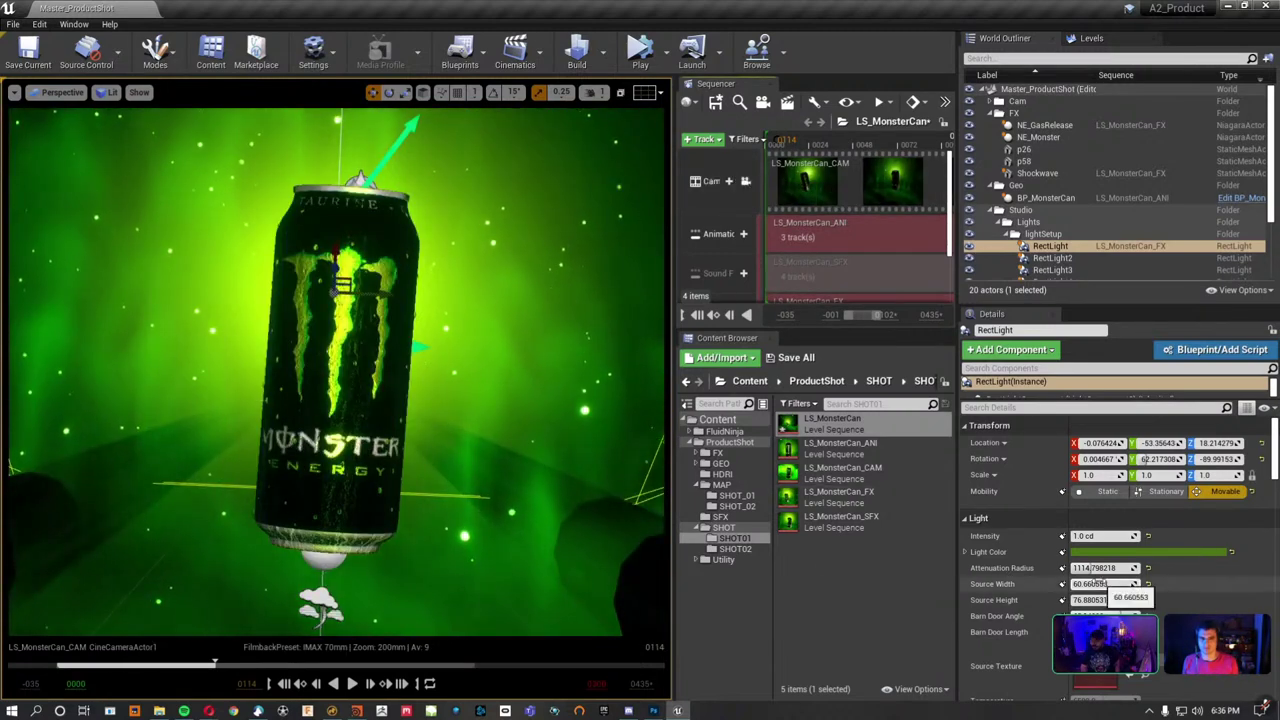
mouse_move(1104, 585)
mouse_down()
mouse_move(1085, 585)
mouse_move(1085, 600)
mouse_move(1125, 600)
mouse_up()
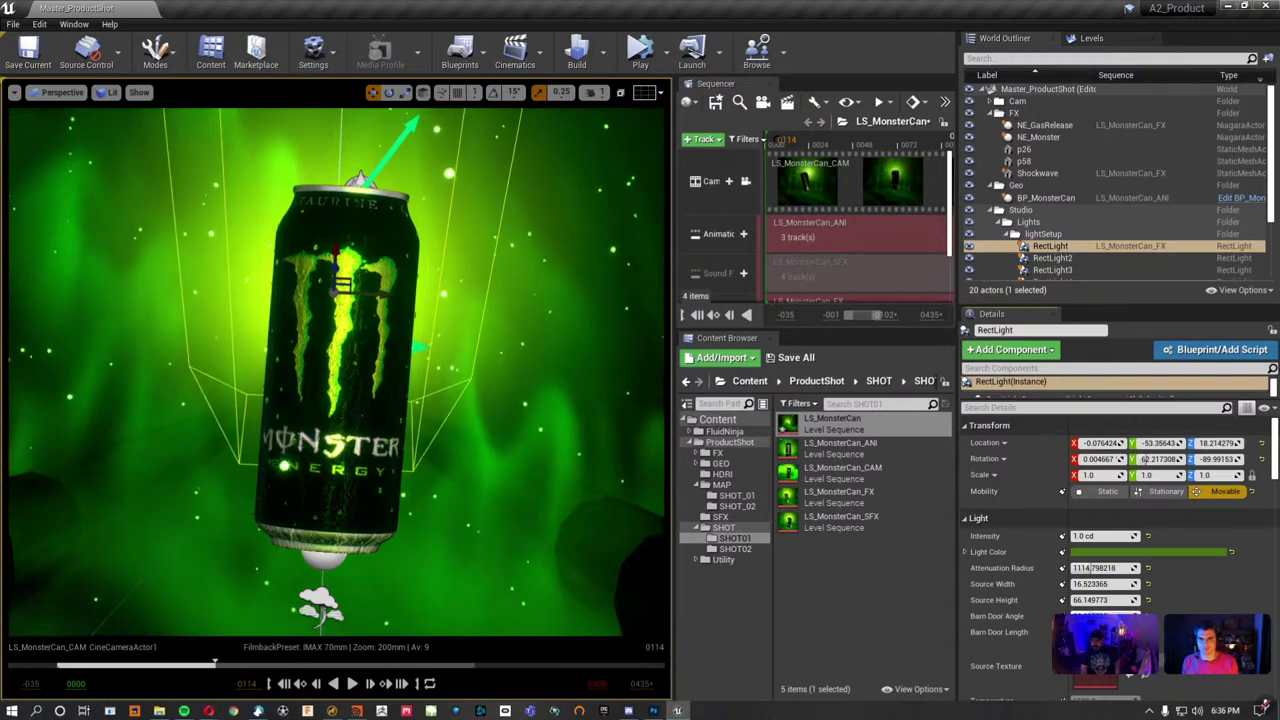
click(530, 447)
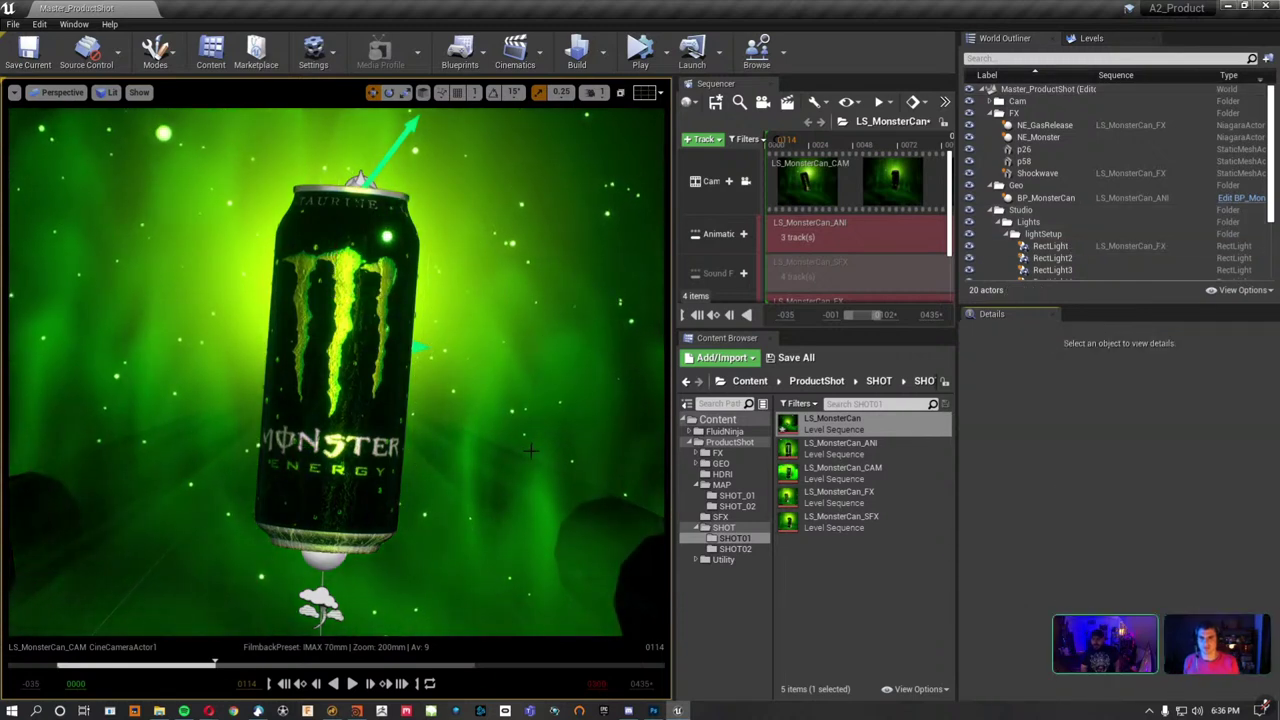
Undo the rect light back to 4.35 by 76.88, select BP_MonsterCan and switch to Game View.
key(ctrl+z)
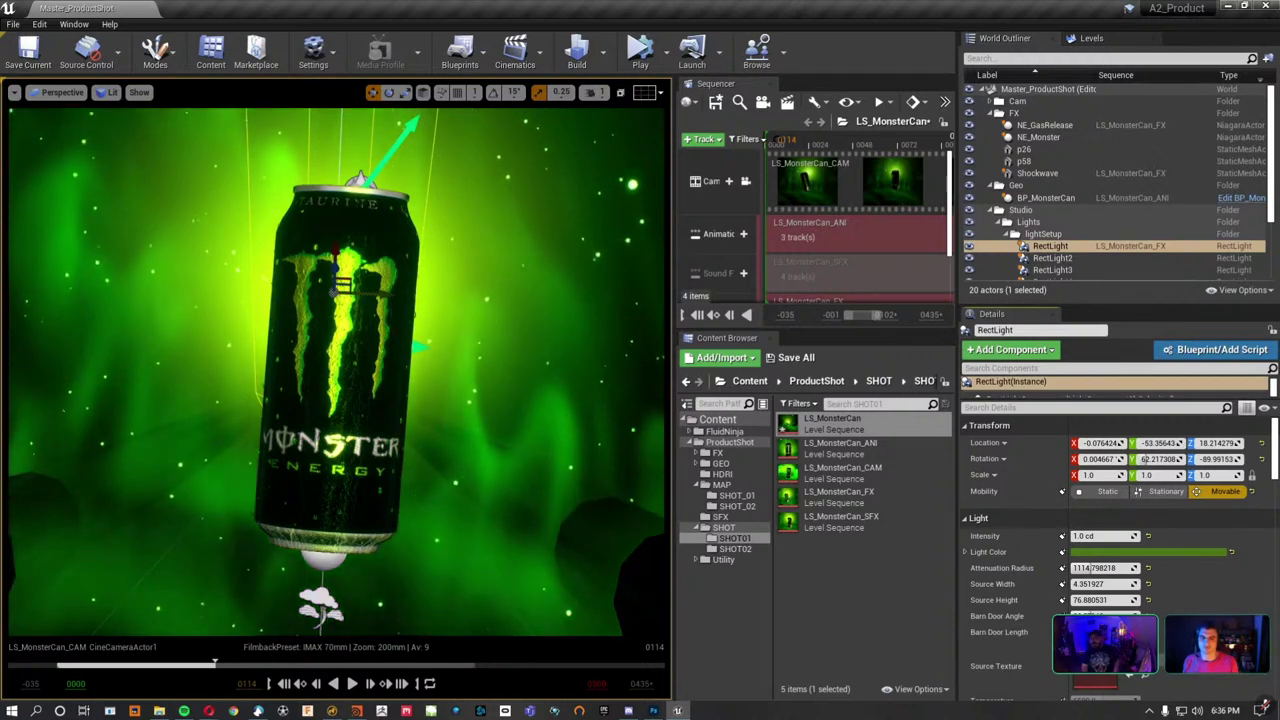
click(1046, 197)
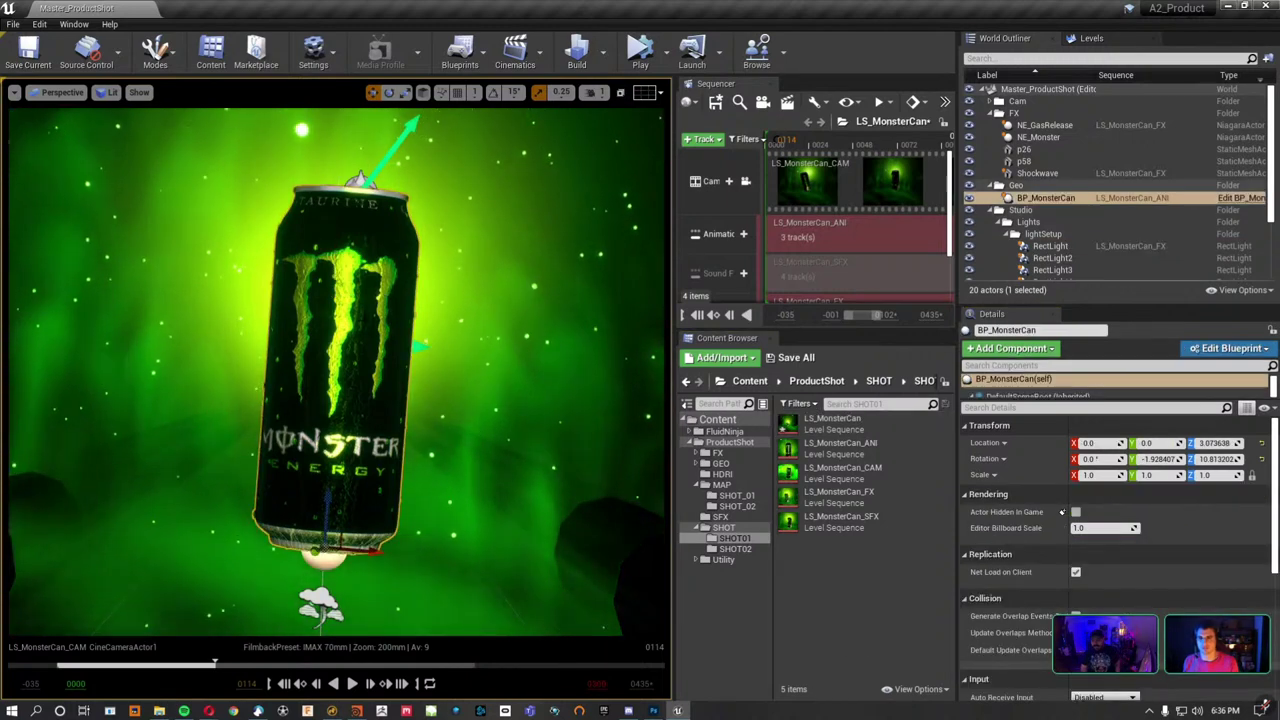
key(g)
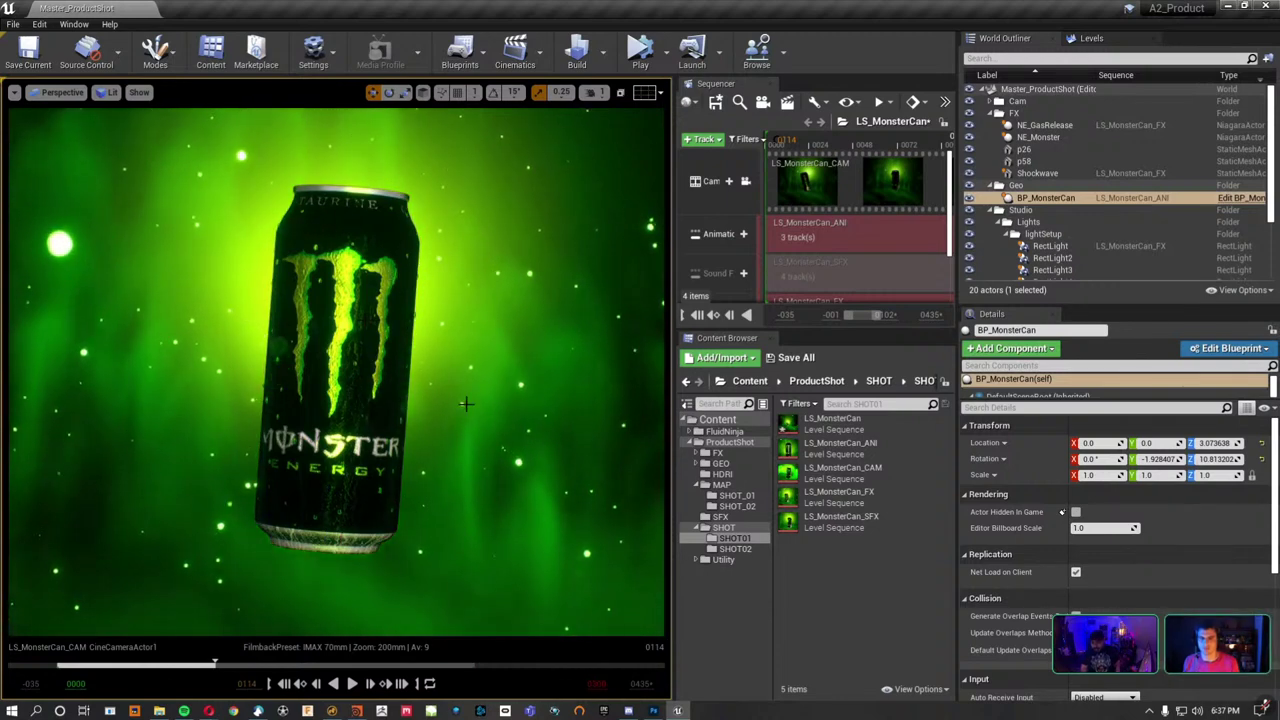
scroll(1062, 236, down, 3)
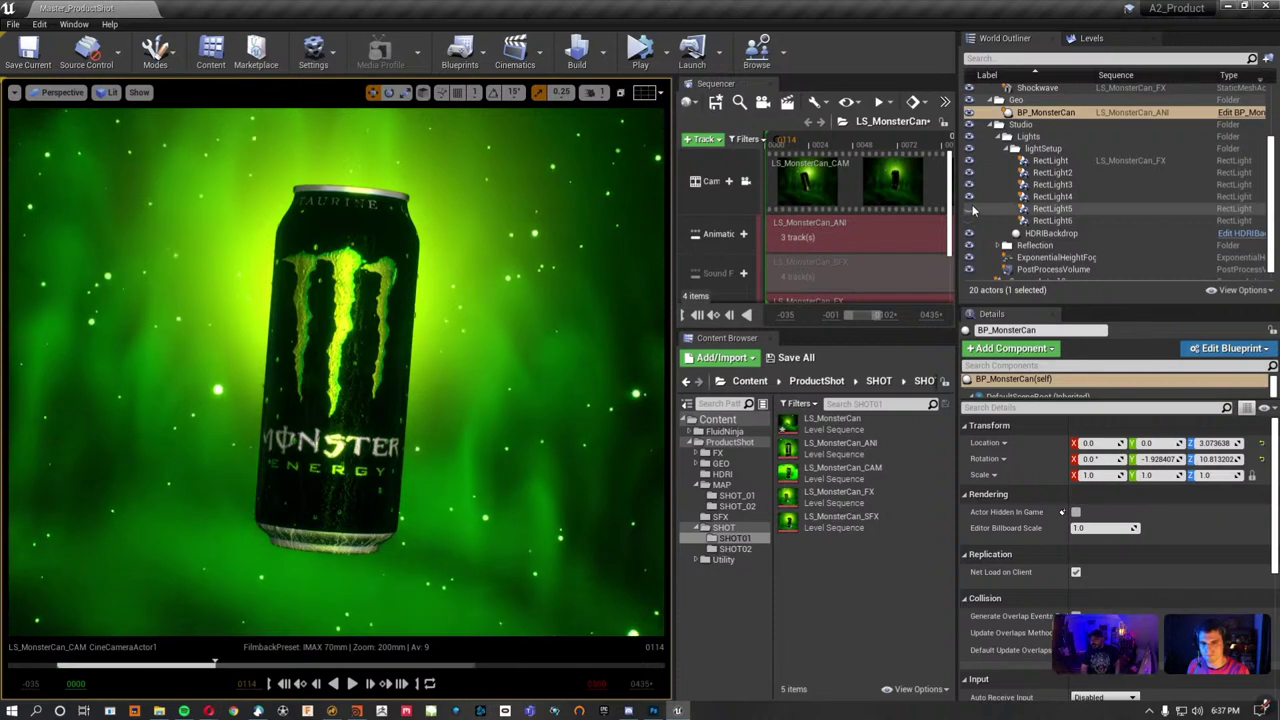
click(969, 234)
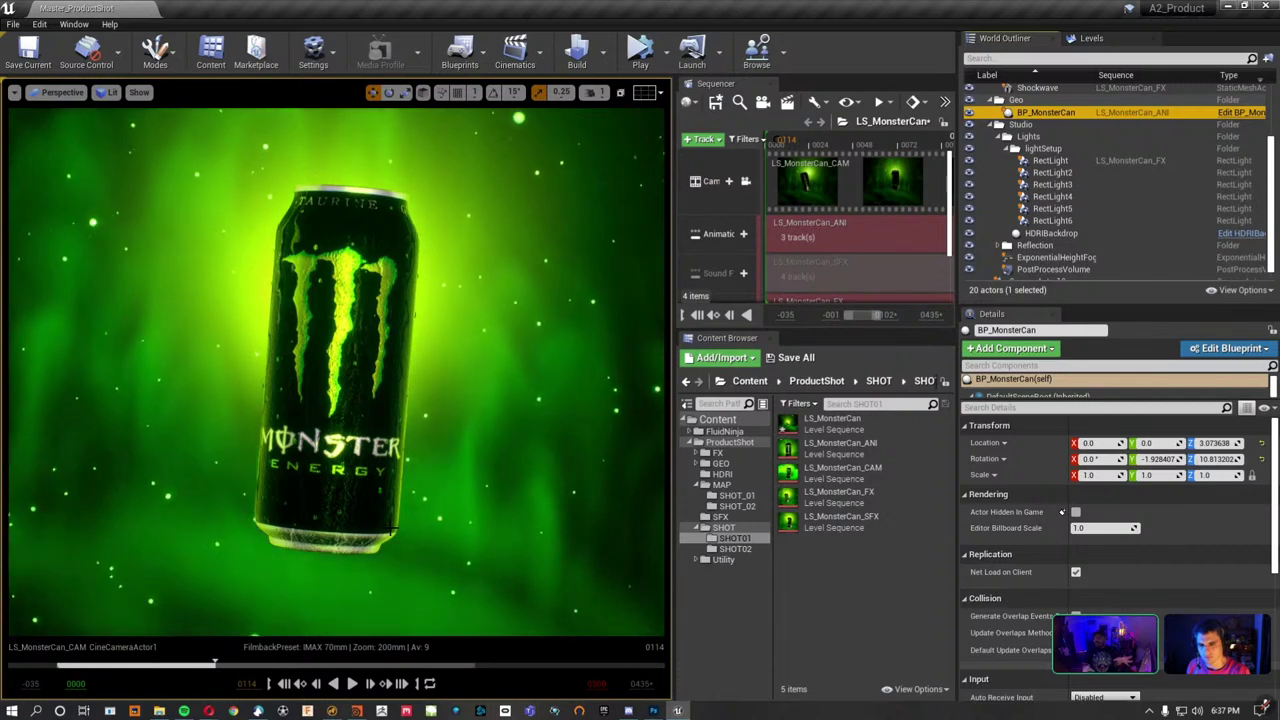
click(697, 486)
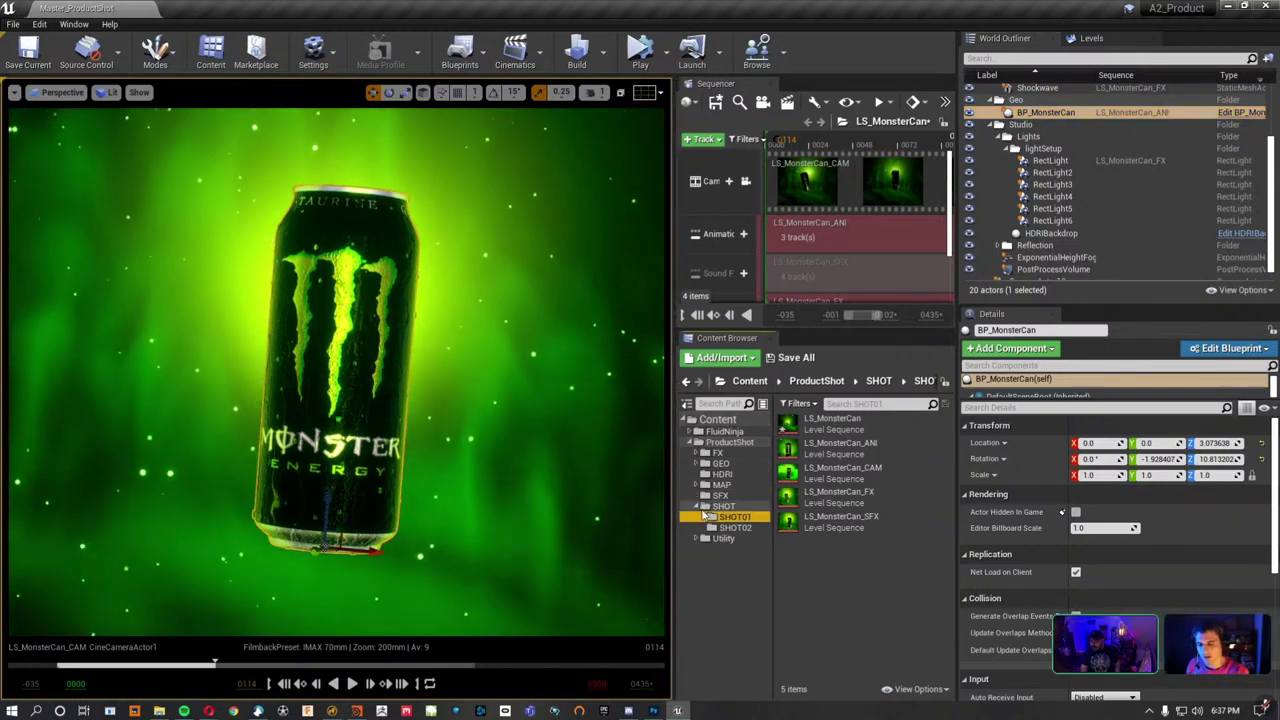
click(698, 507)
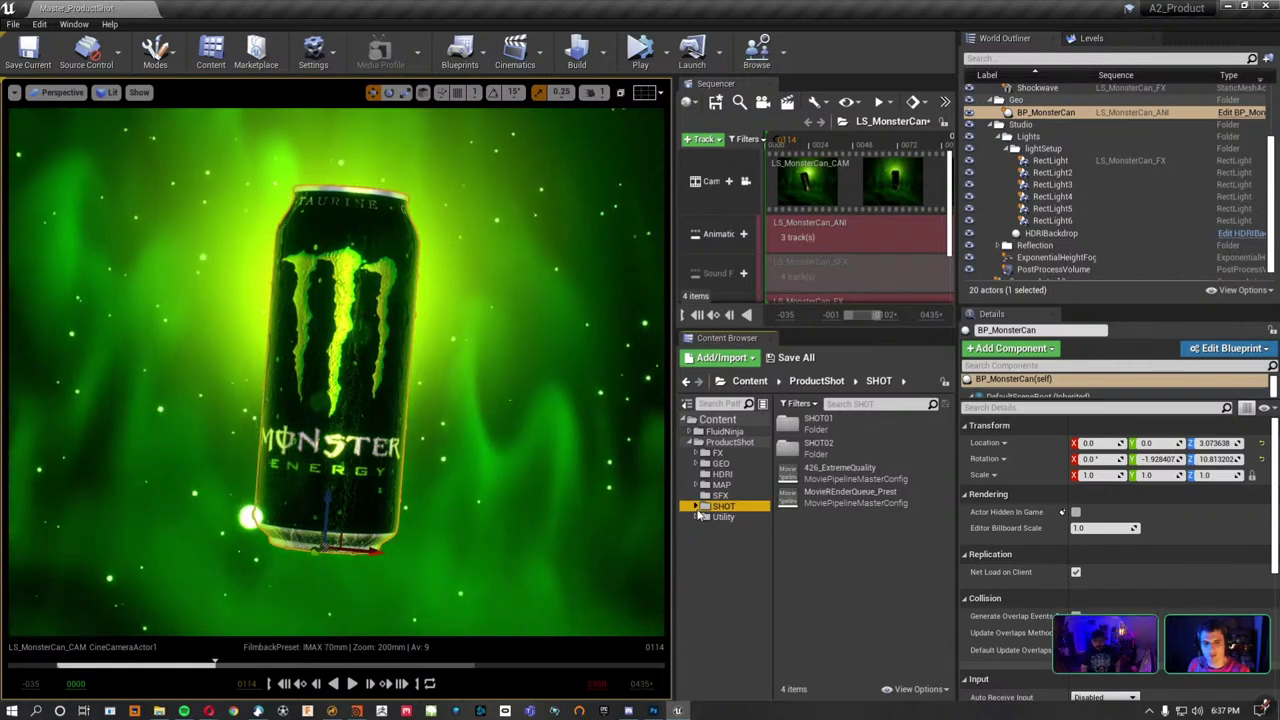
click(872, 580)
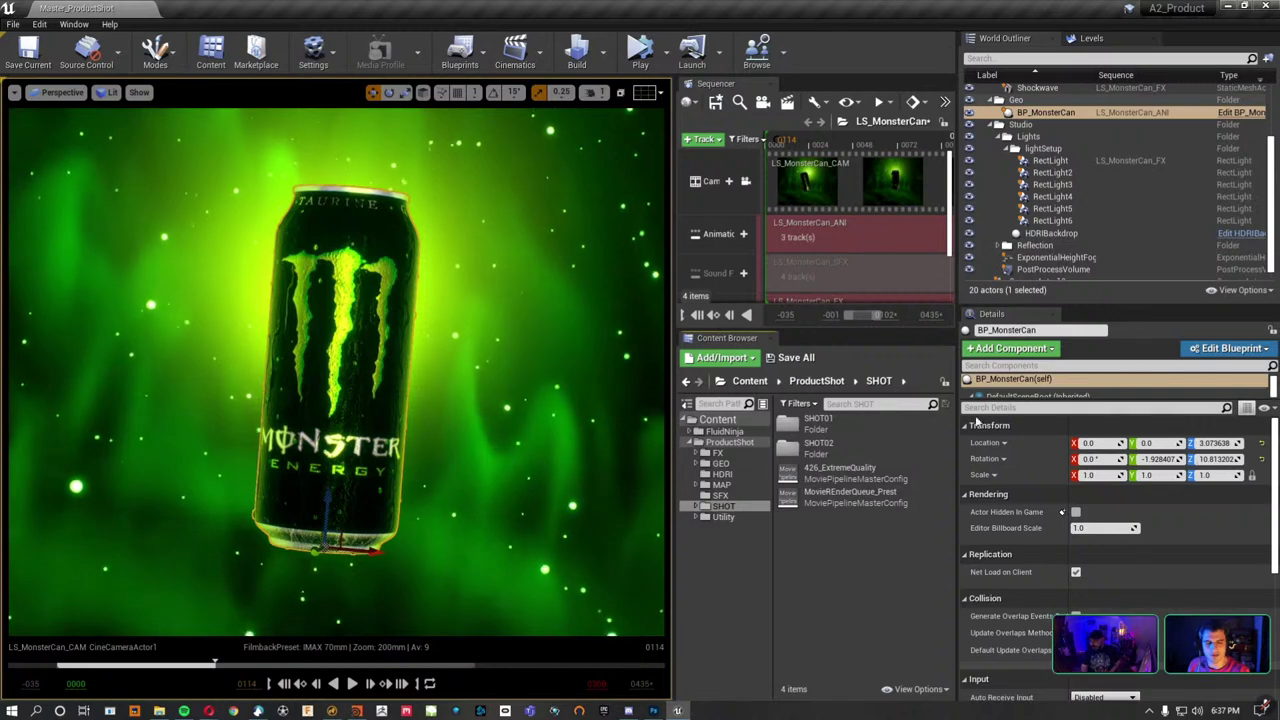
click(1050, 160)
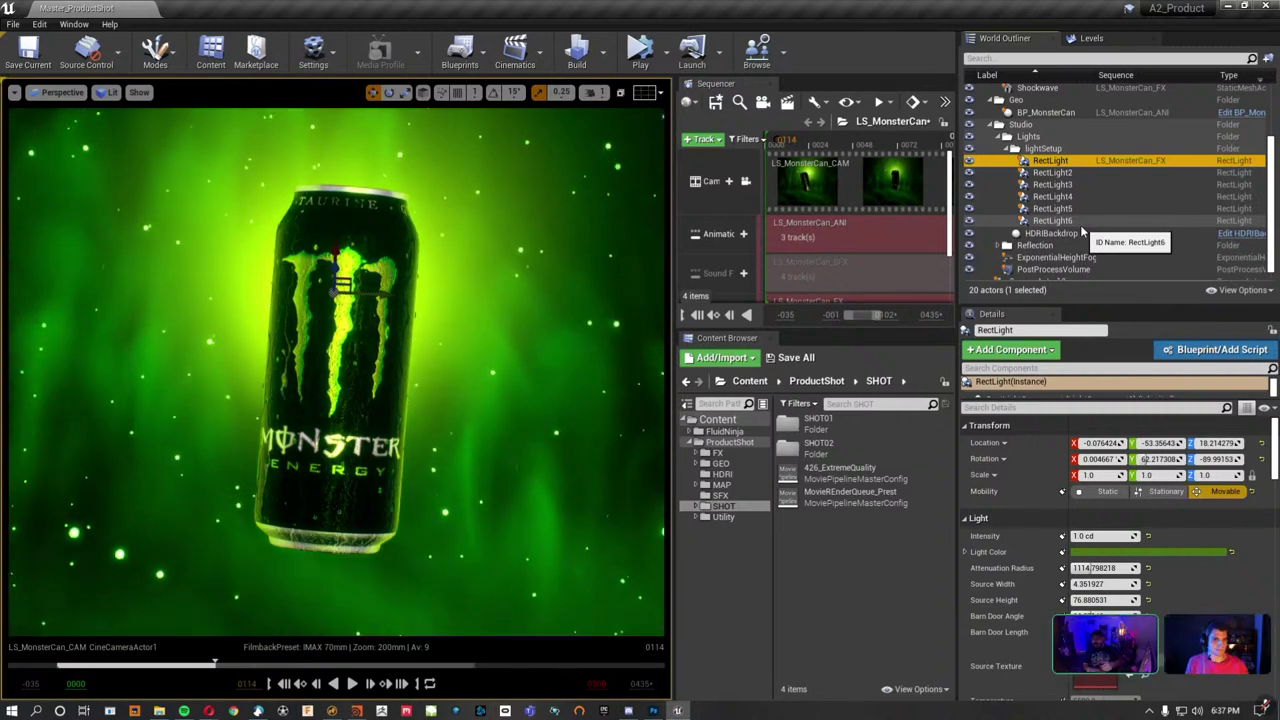
click(1079, 233)
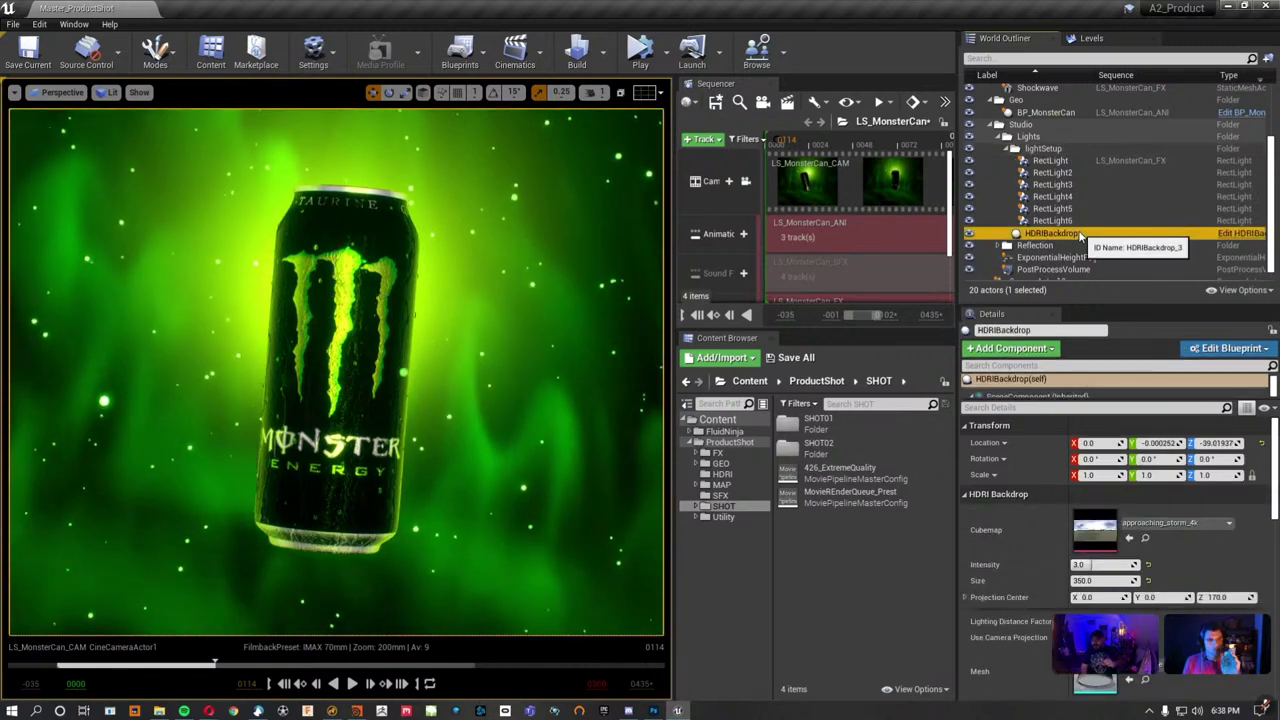
click(1055, 219)
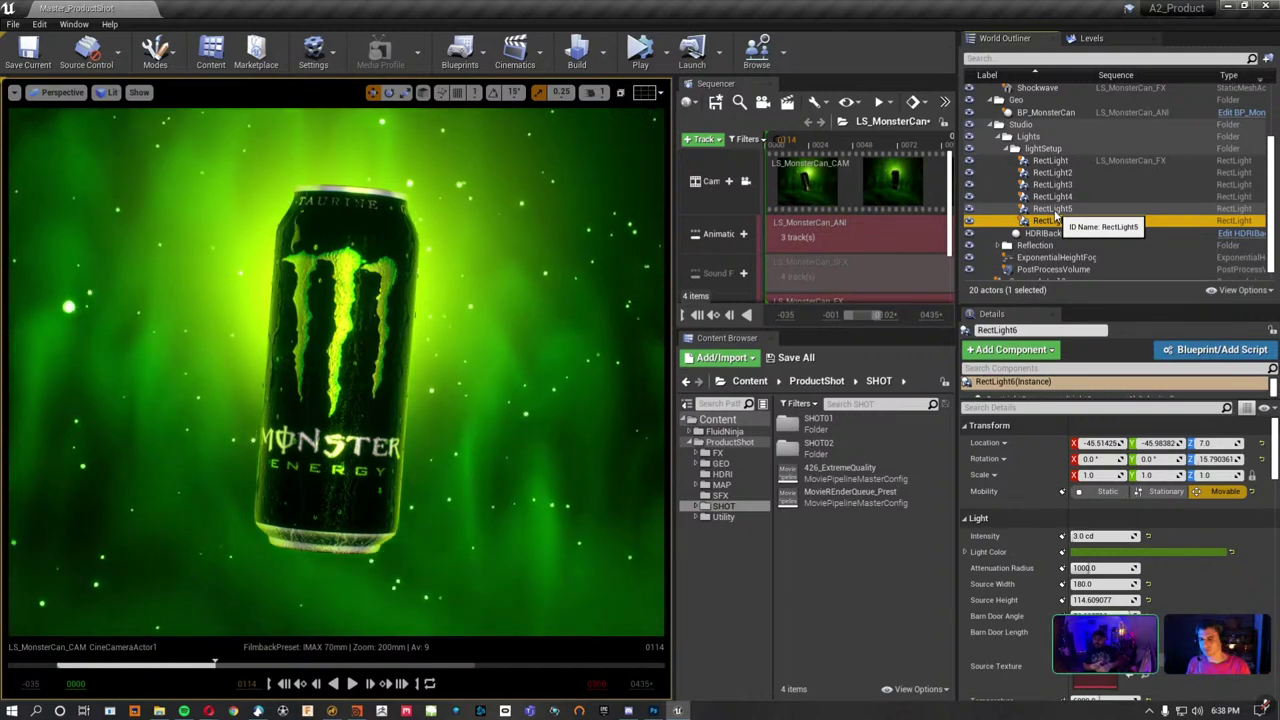
scroll(1058, 217, down, 1)
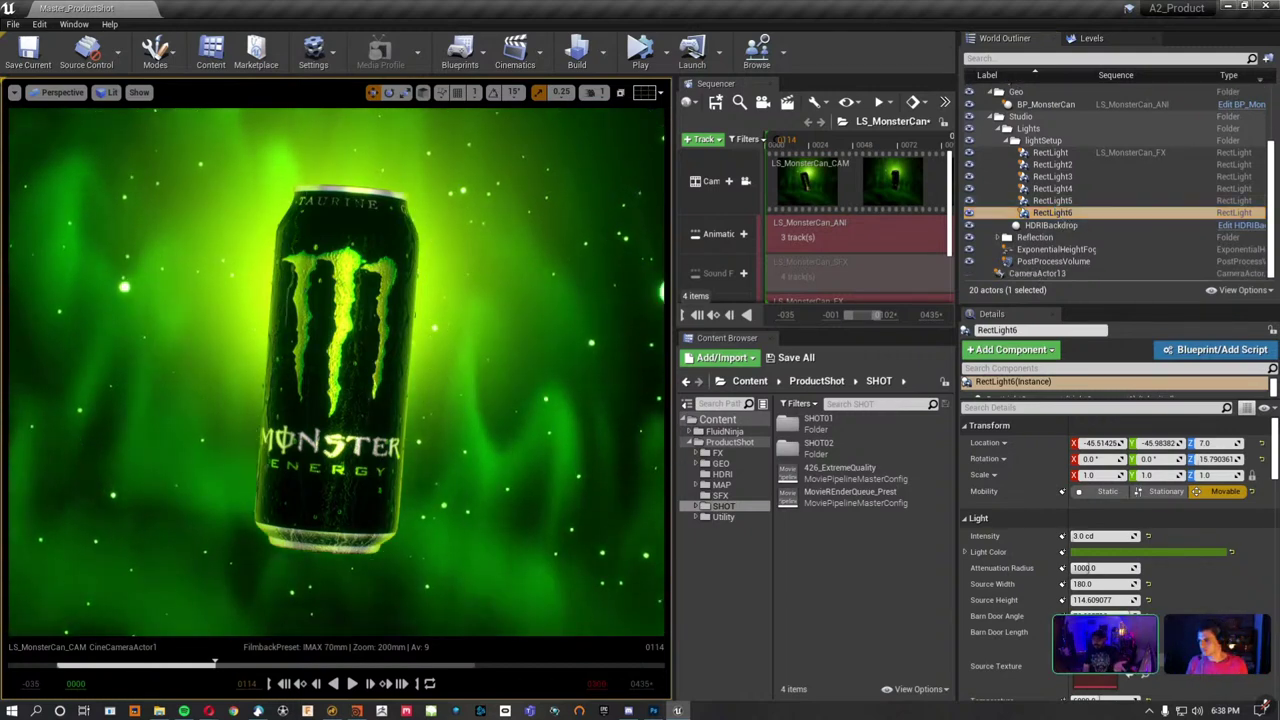
click(1045, 104)
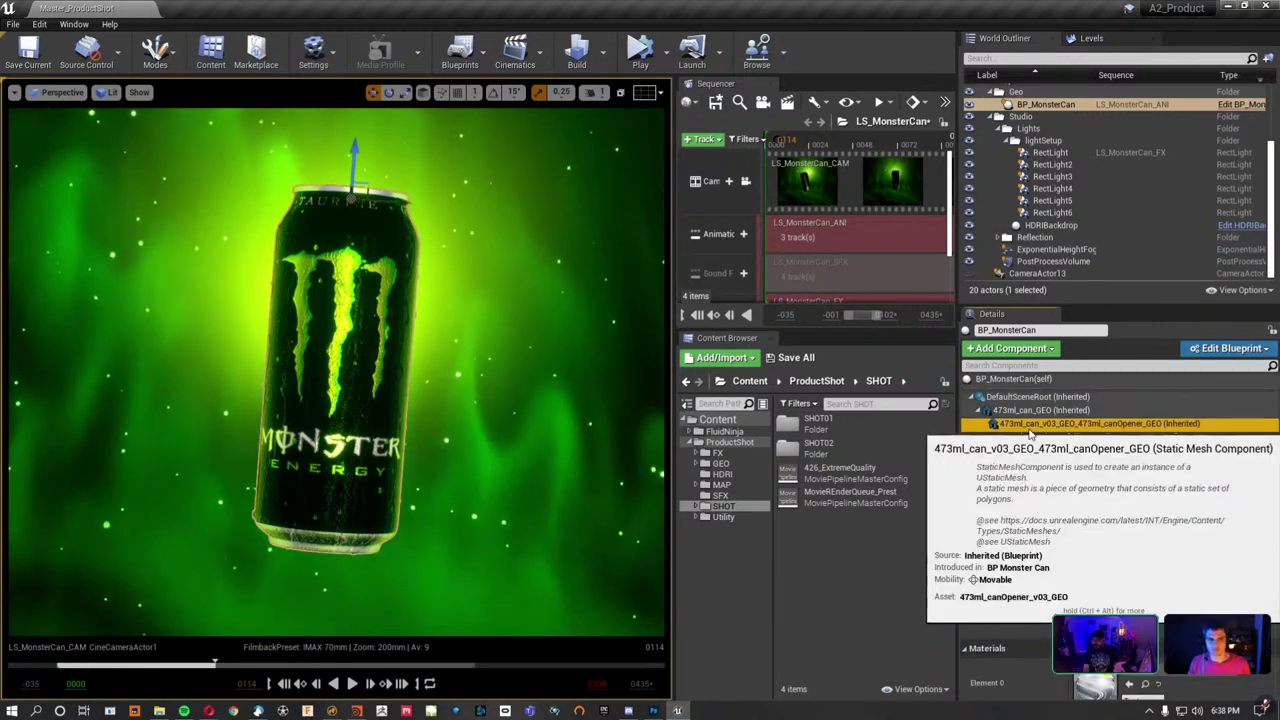
click(1062, 424)
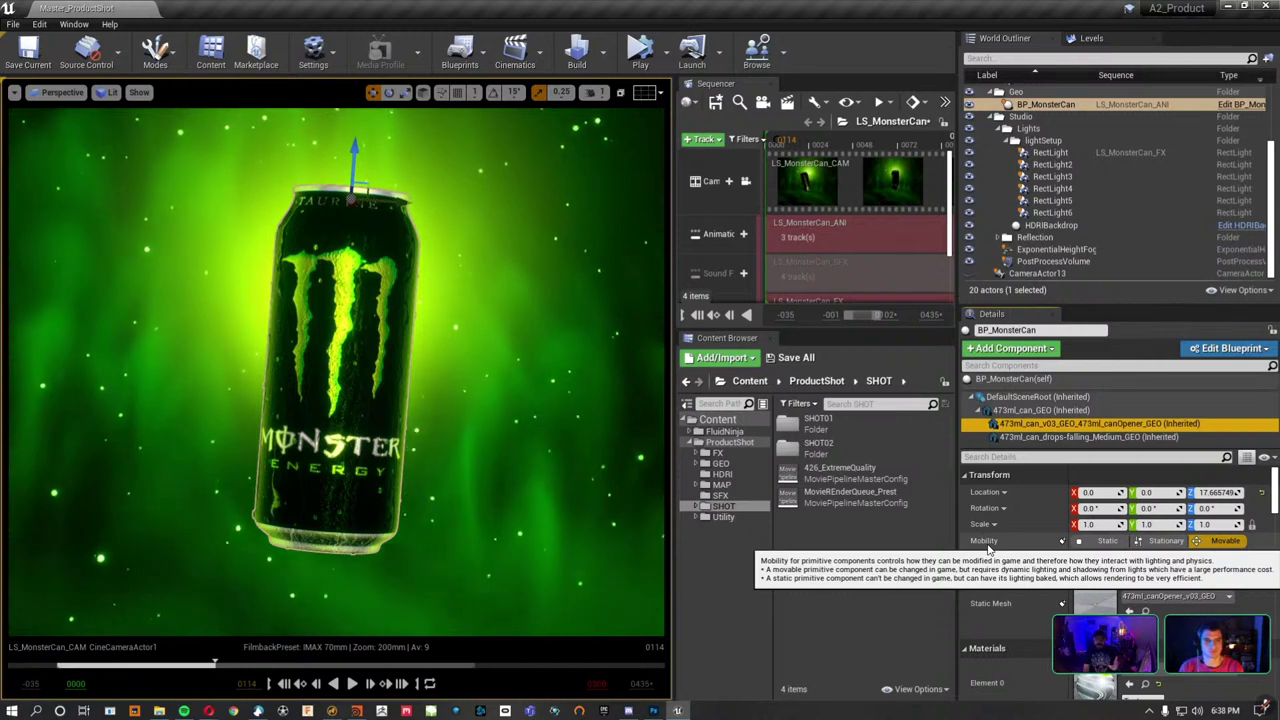
click(1080, 203)
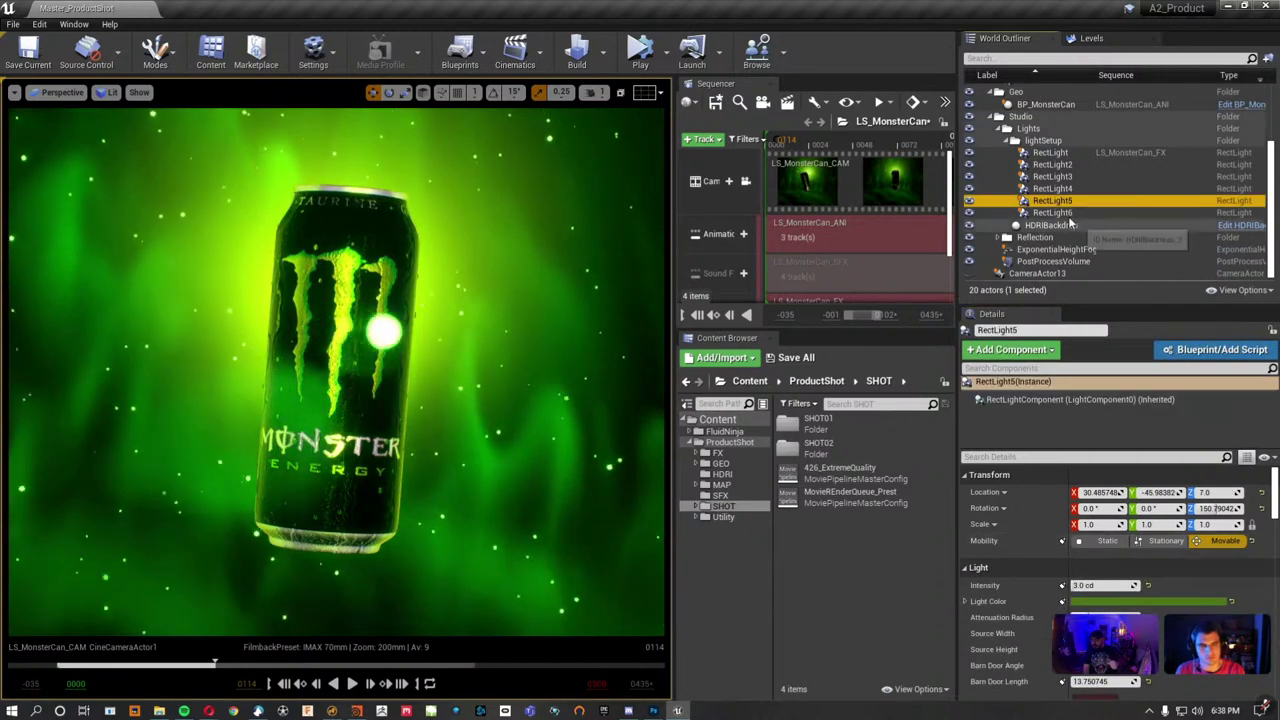
click(1060, 188)
click(1058, 164)
click(1055, 153)
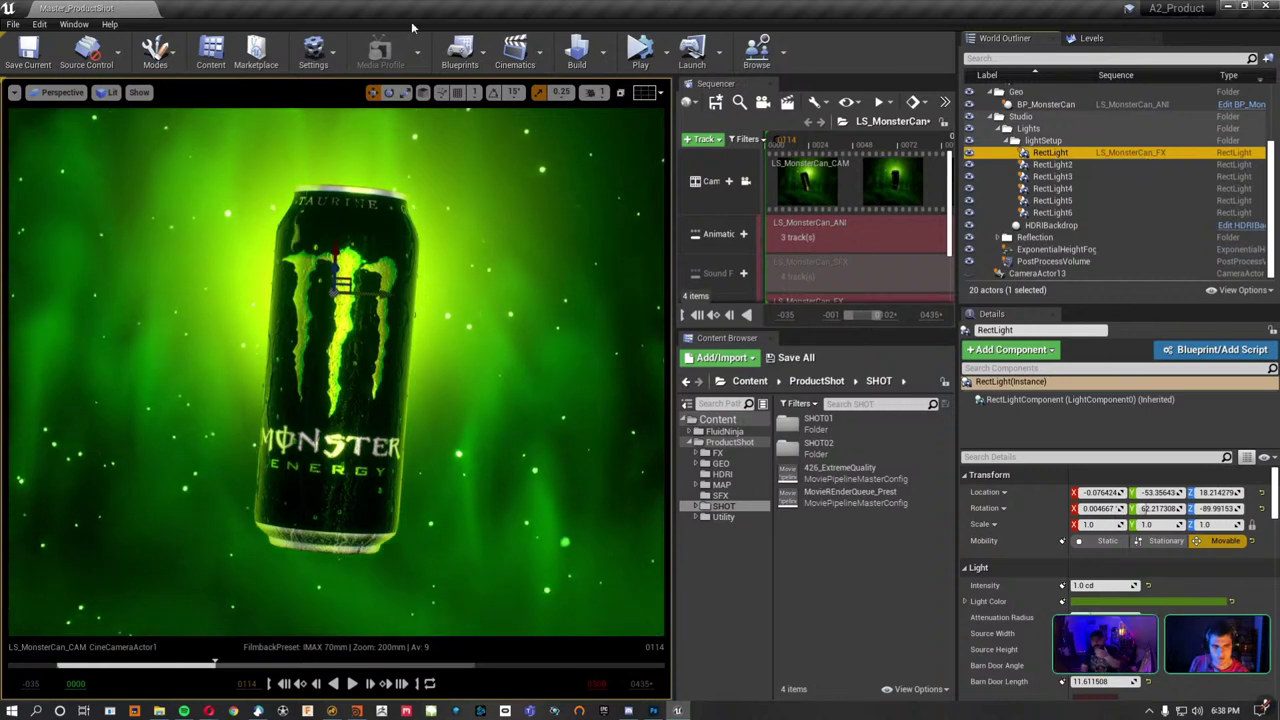
Create a new level from the Default template, after briefly trying an Empty level.
click(14, 24)
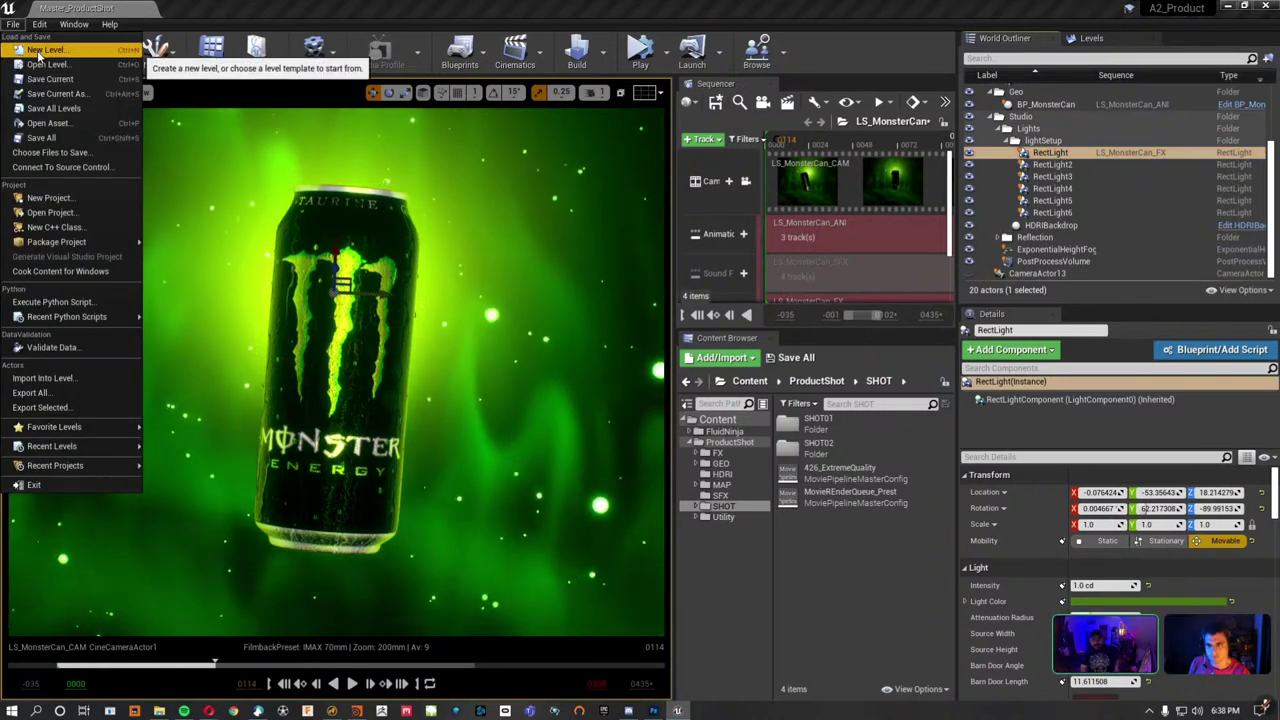
click(40, 52)
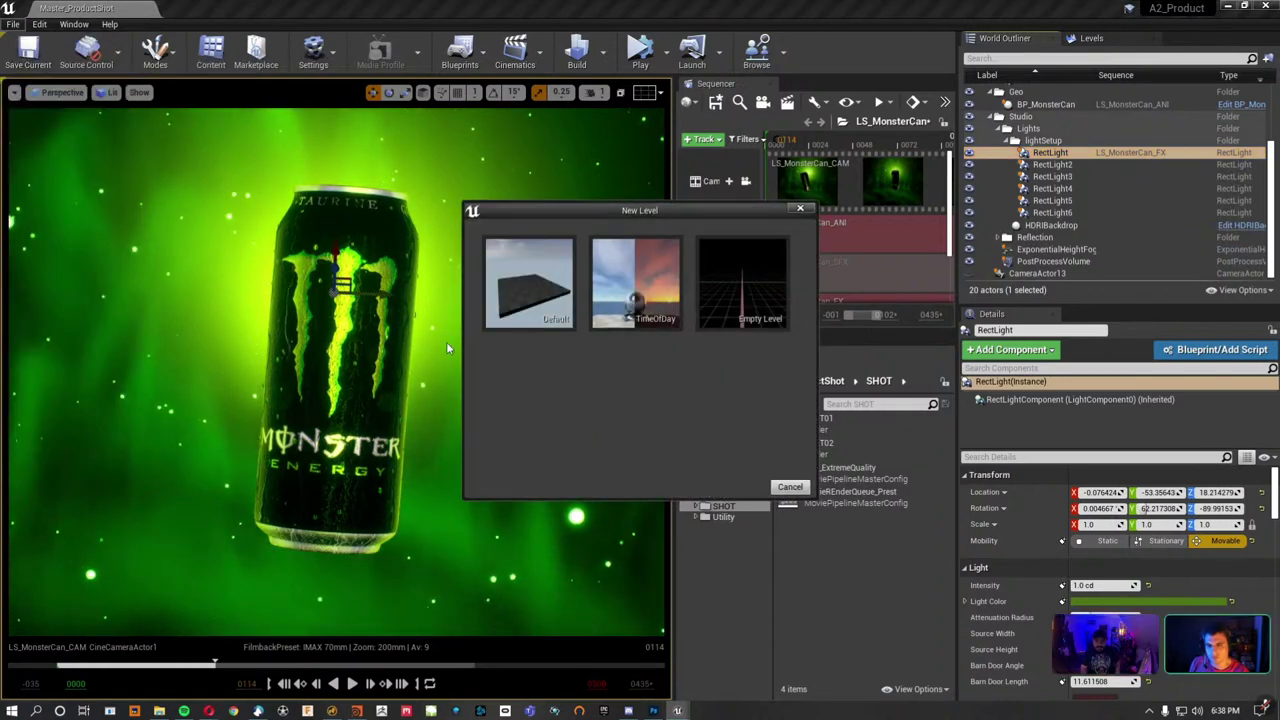
click(546, 312)
mouse_move(408, 403)
right_down()
mouse_move(580, 403)
mouse_move(520, 380)
right_up()
click(593, 92)
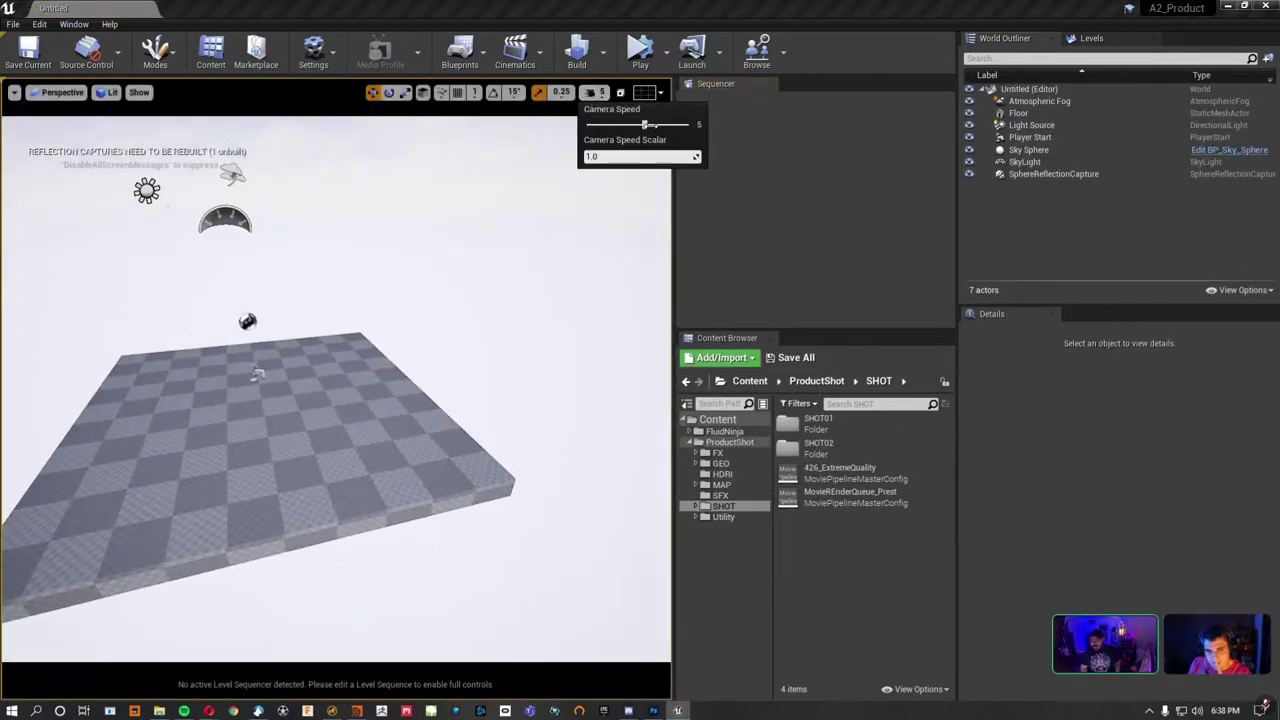
click(13, 23)
click(13, 23)
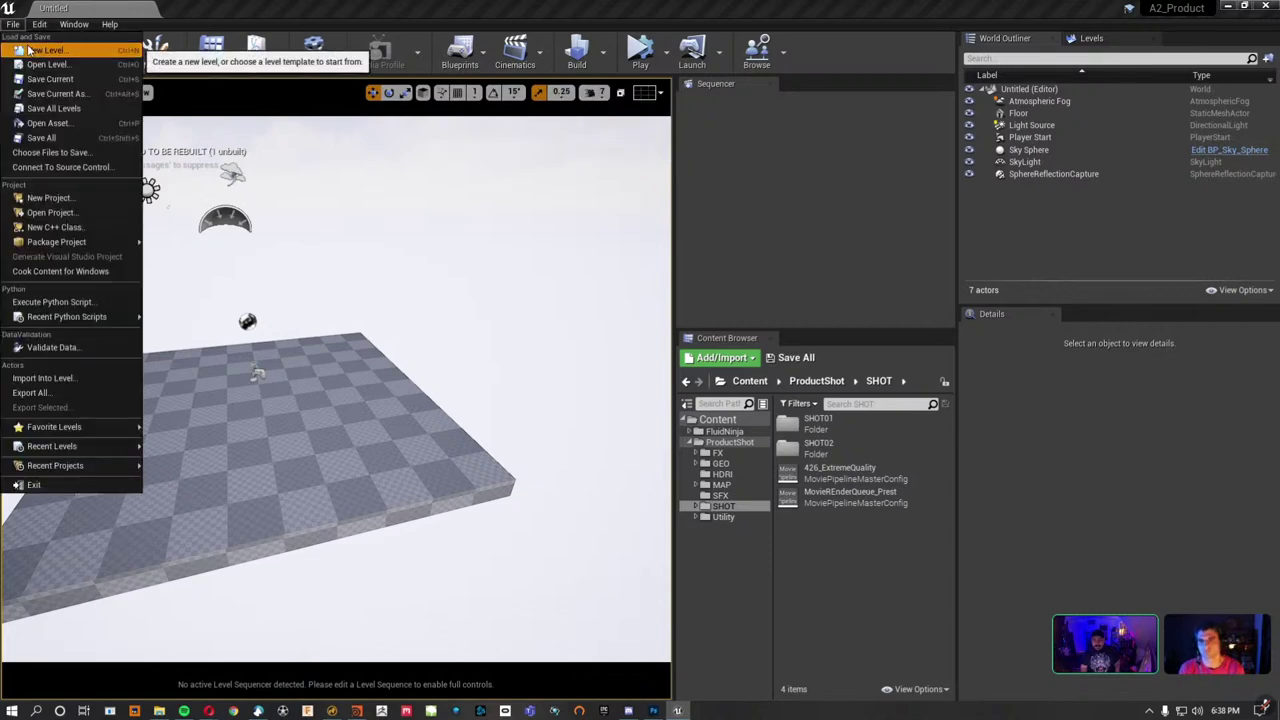
click(40, 49)
click(742, 283)
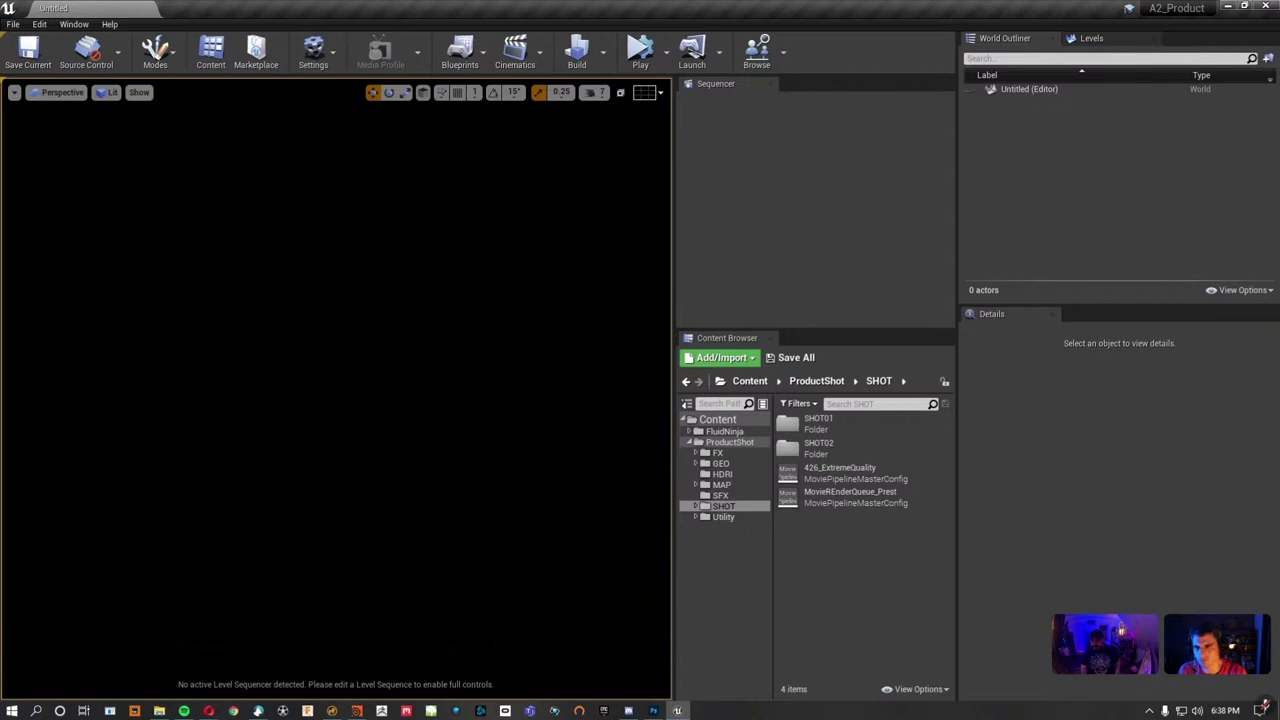
click(13, 23)
click(40, 49)
click(527, 283)
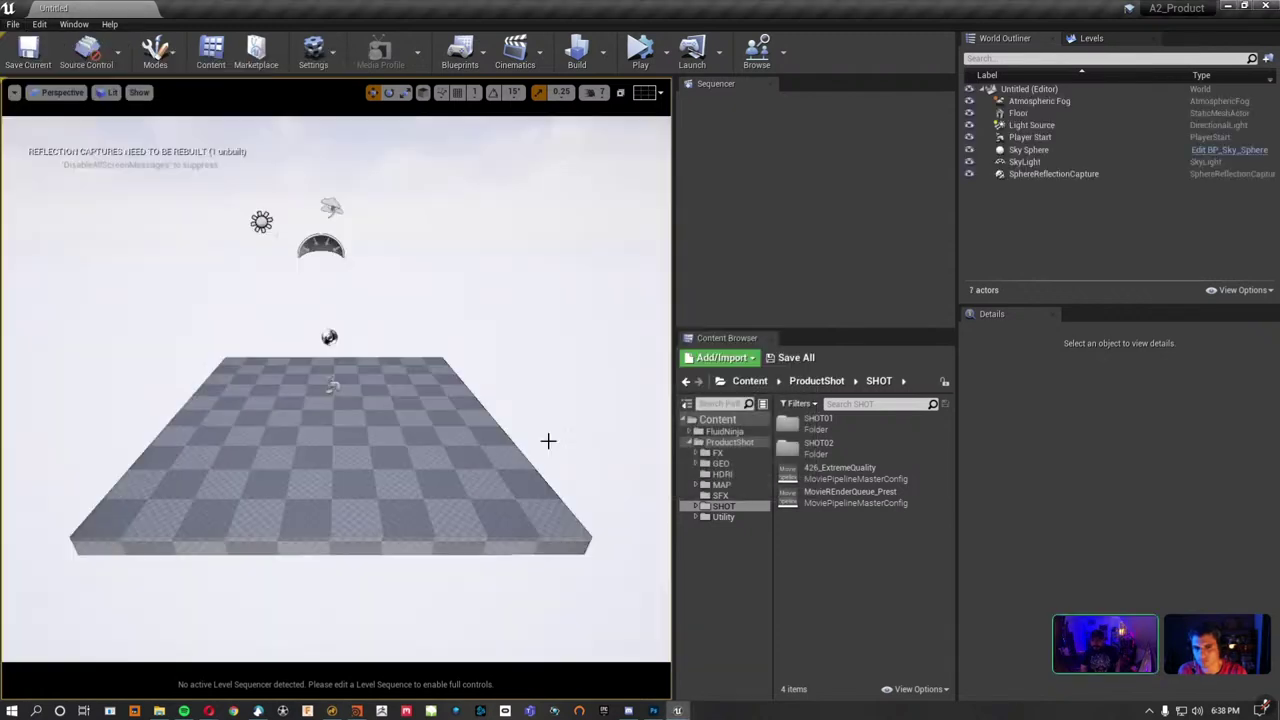
click(107, 92)
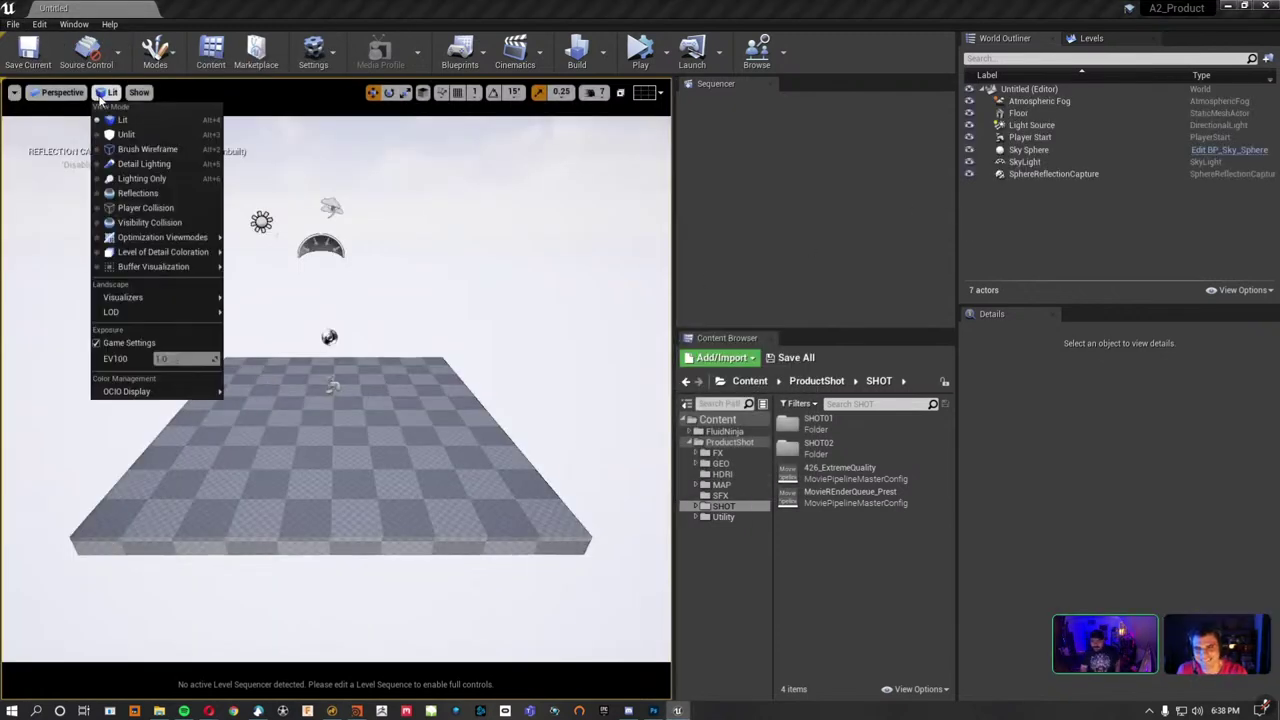
click(120, 113)
Delete Atmospheric Fog, Light Source, Sky Sphere, SkyLight and Player Start from the World Outliner.
click(1035, 101)
key(Delete)
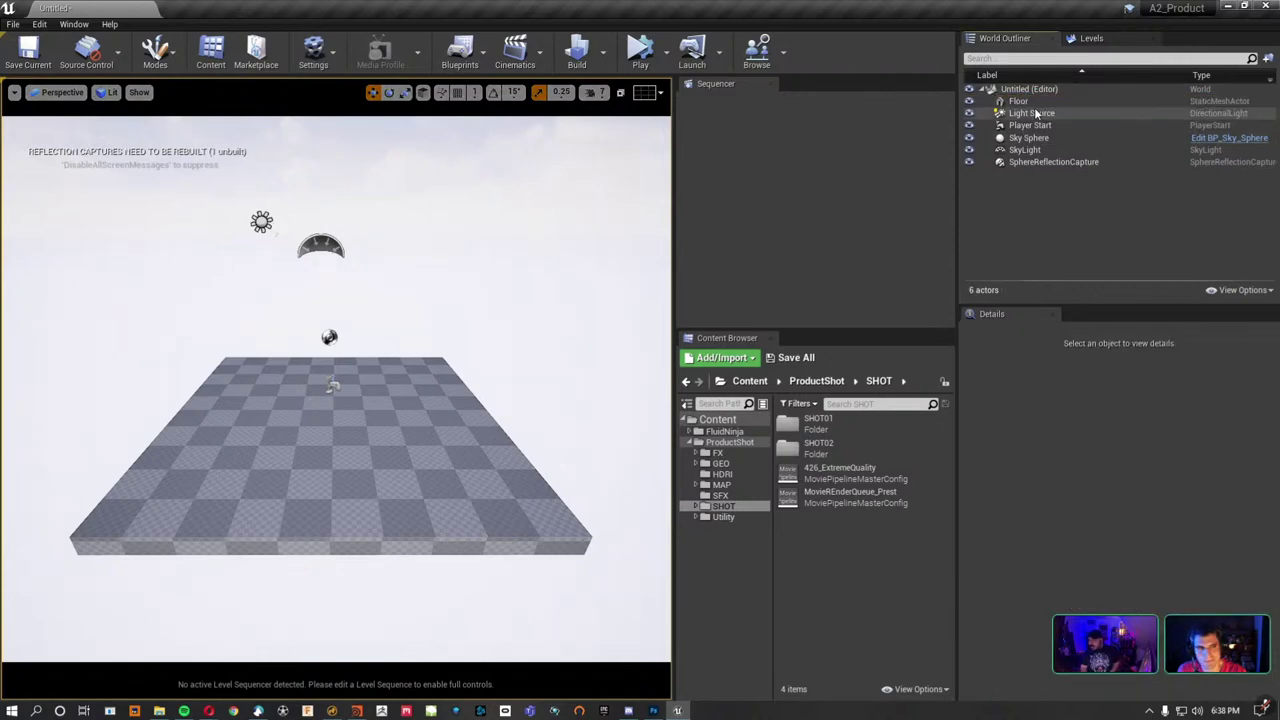
key(Delete)
click(702, 417)
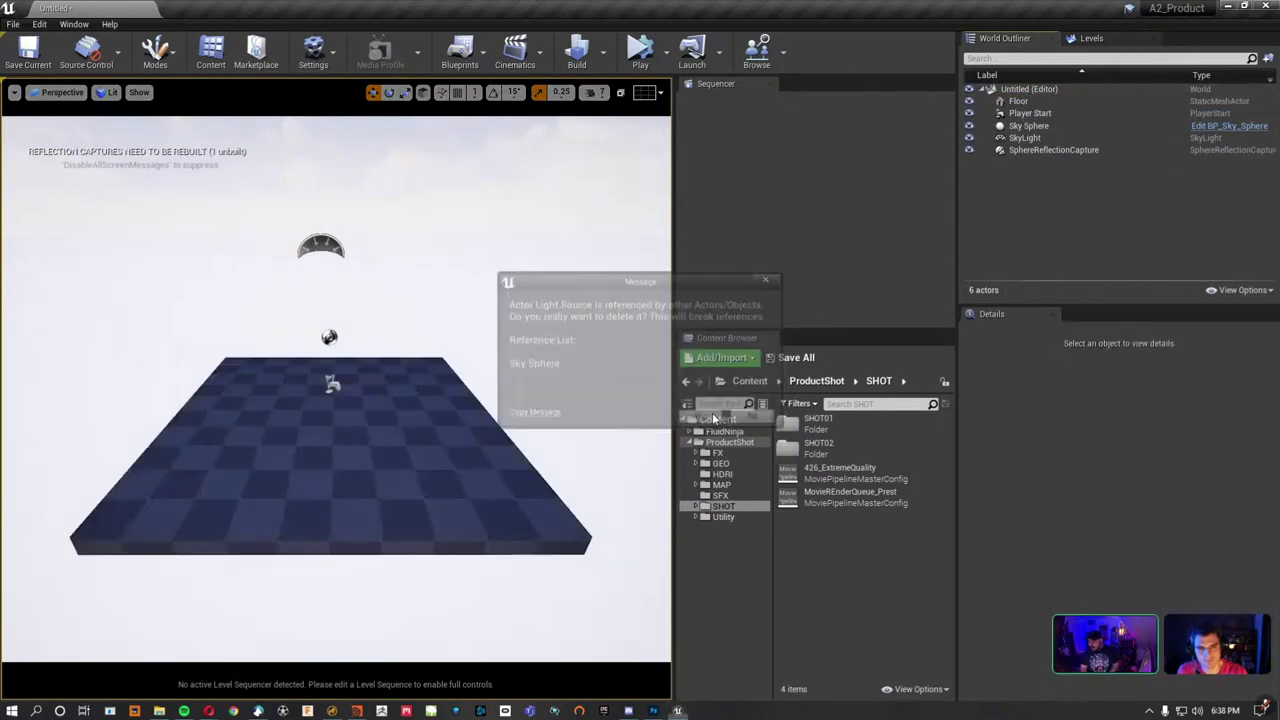
click(1030, 125)
key(Delete)
click(1024, 125)
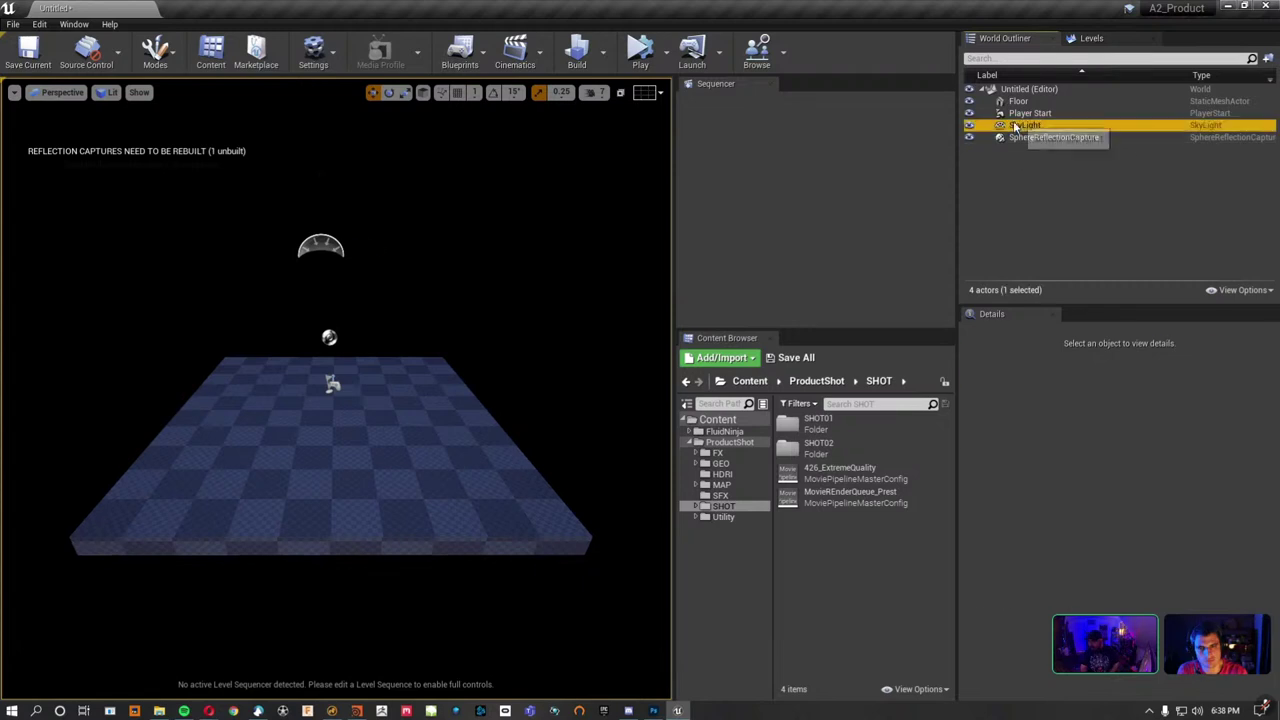
key(Delete)
click(1021, 113)
key(Delete)
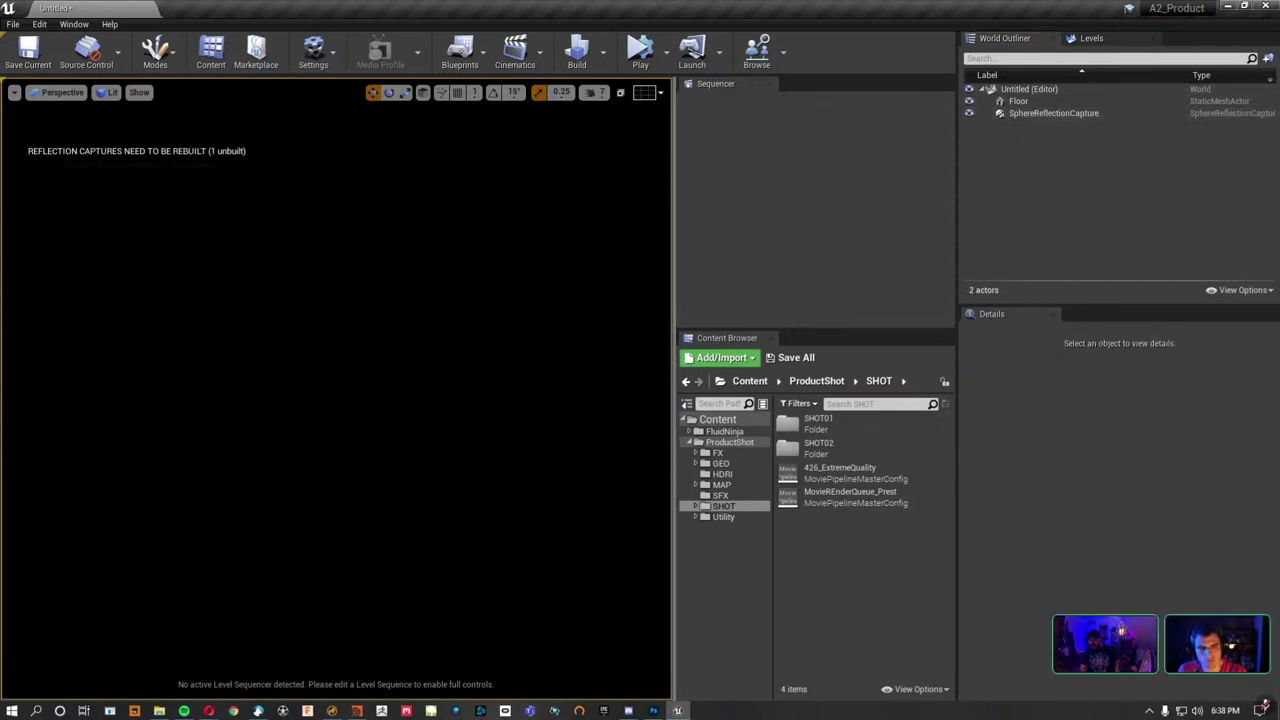
Frame the Floor and fly the camera down close to it.
double_click(1018, 102)
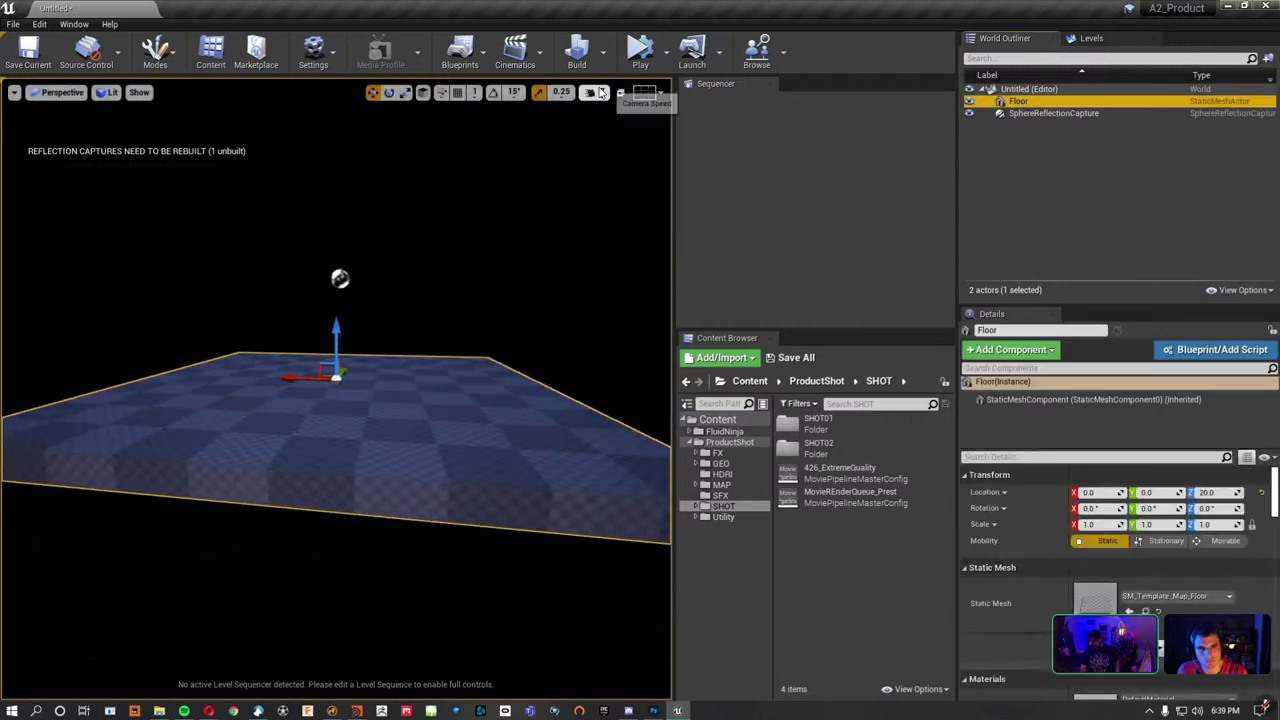
click(597, 92)
right_drag(497, 232, 460, 330)
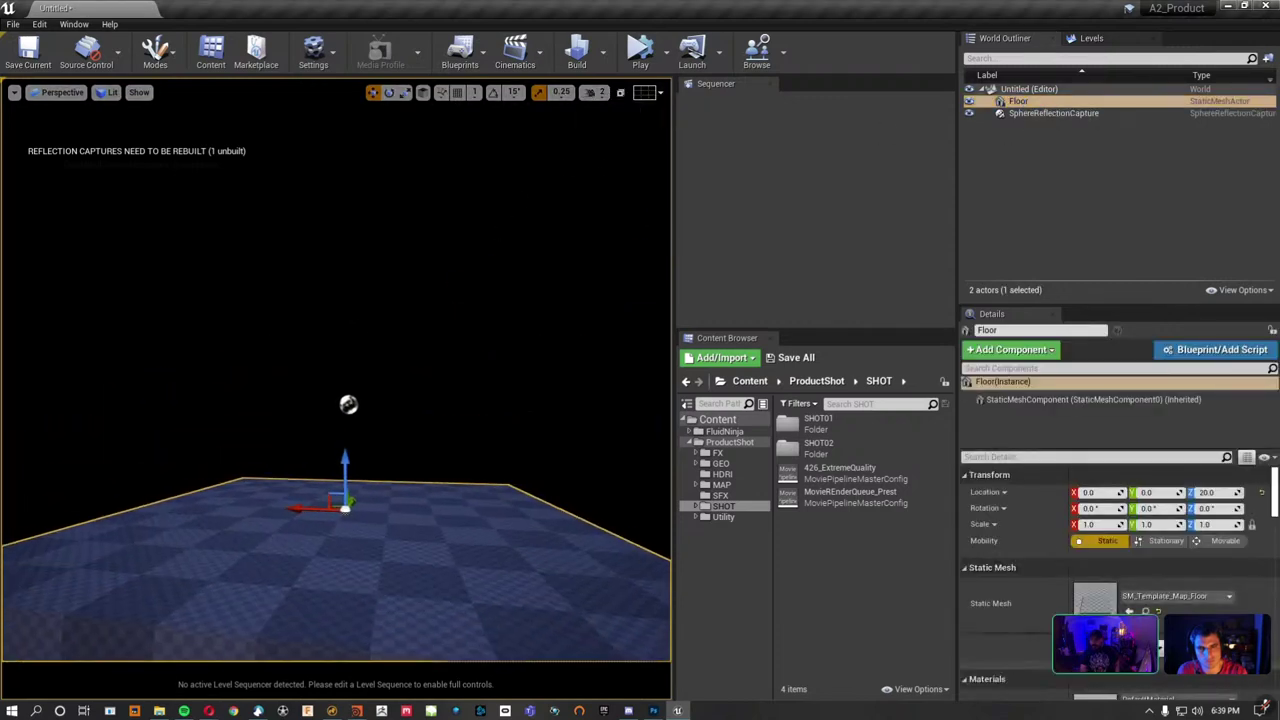
key(f)
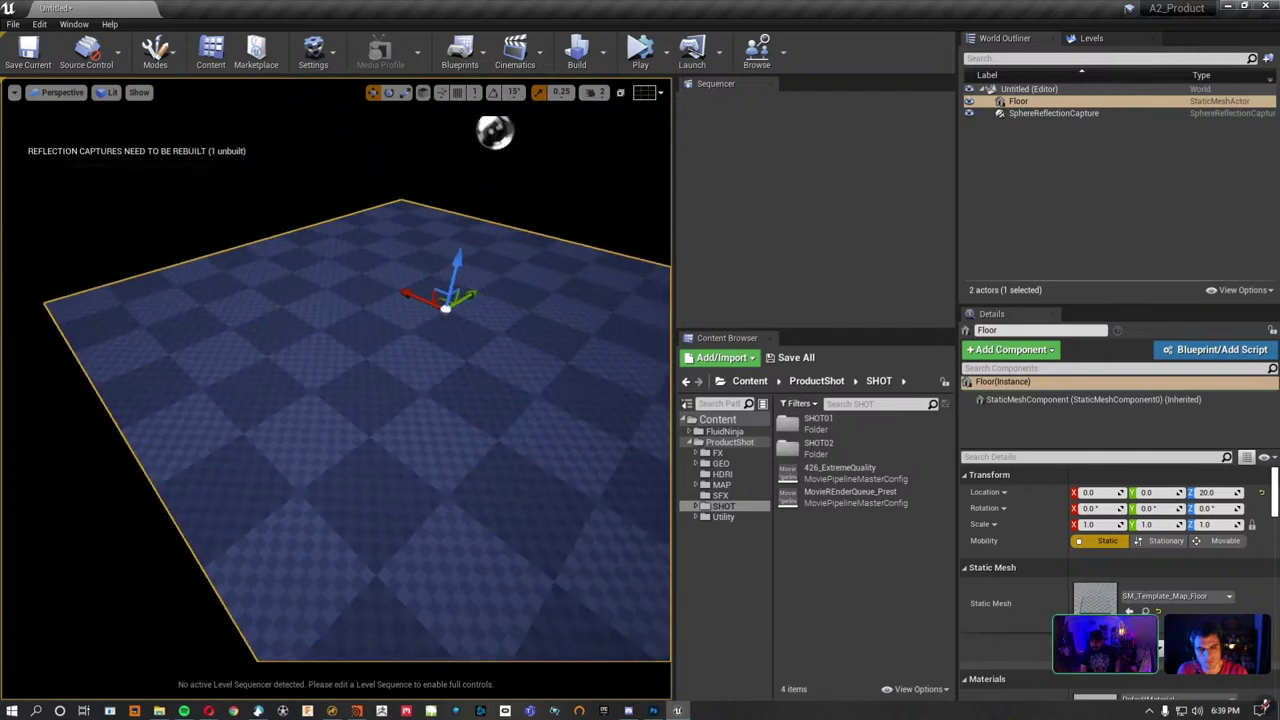
click(597, 92)
Raise the viewport camera speed to 3 and tilt the view over the floor.
drag(615, 119, 629, 123)
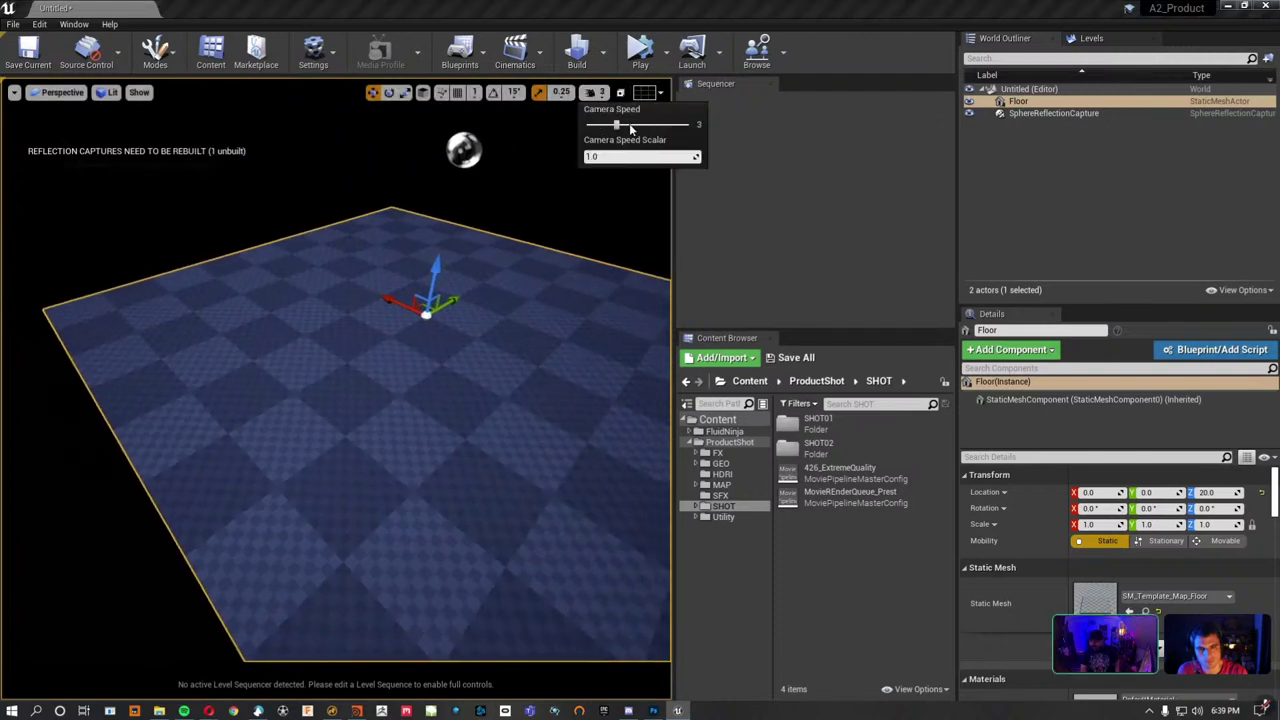
mouse_move(564, 260)
right_down()
mouse_move(564, 222)
mouse_move(564, 262)
right_up()
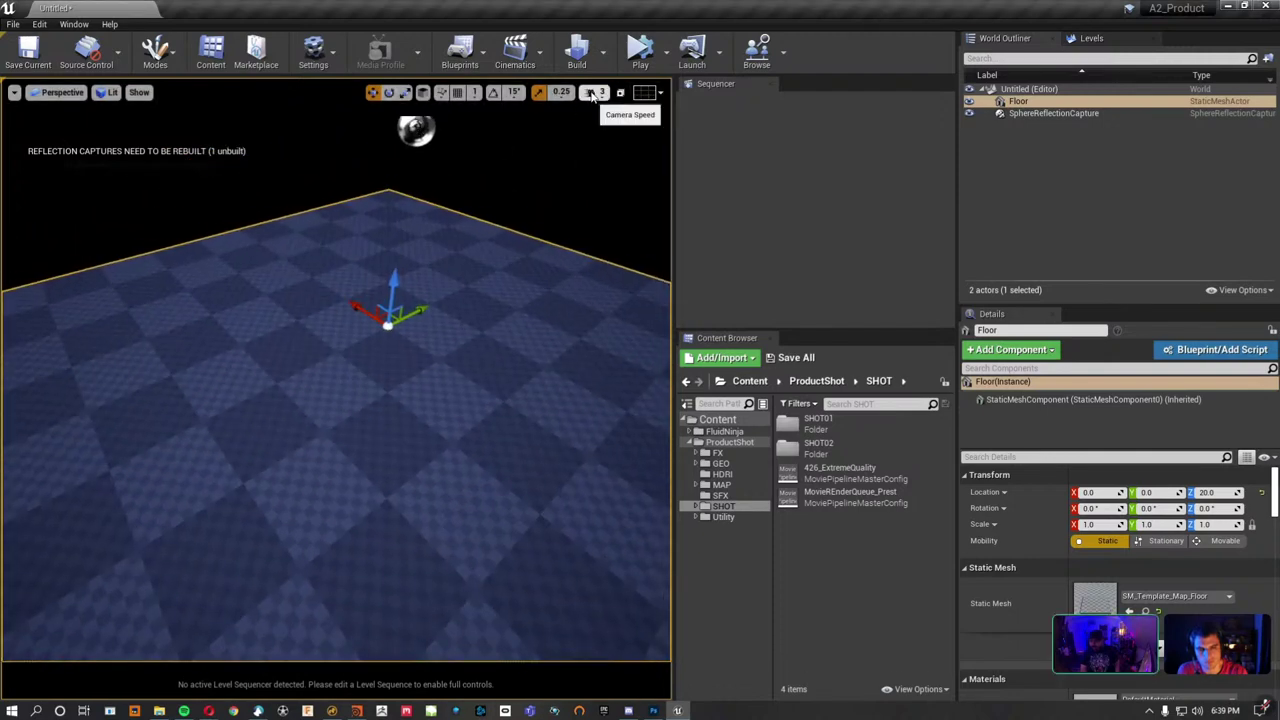
click(597, 92)
click(555, 100)
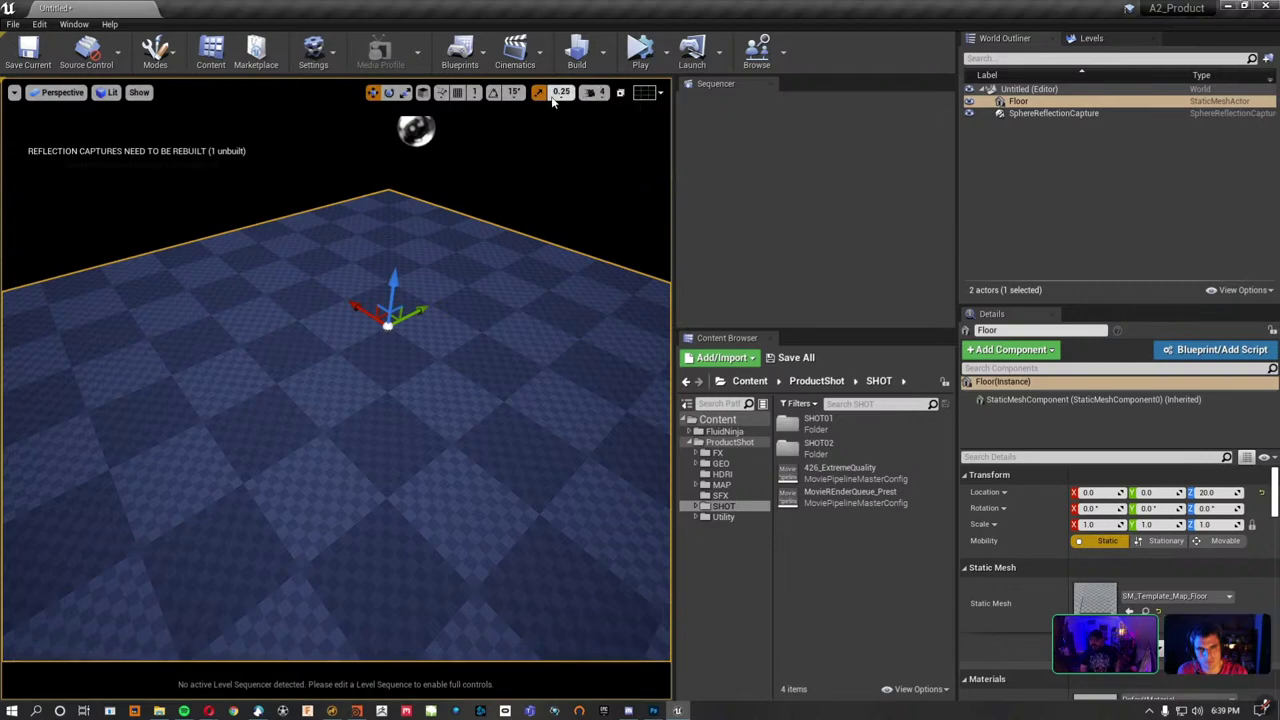
Add a level sequence saved as NewLevelSequence and give the Sequencer more height.
click(515, 55)
click(545, 91)
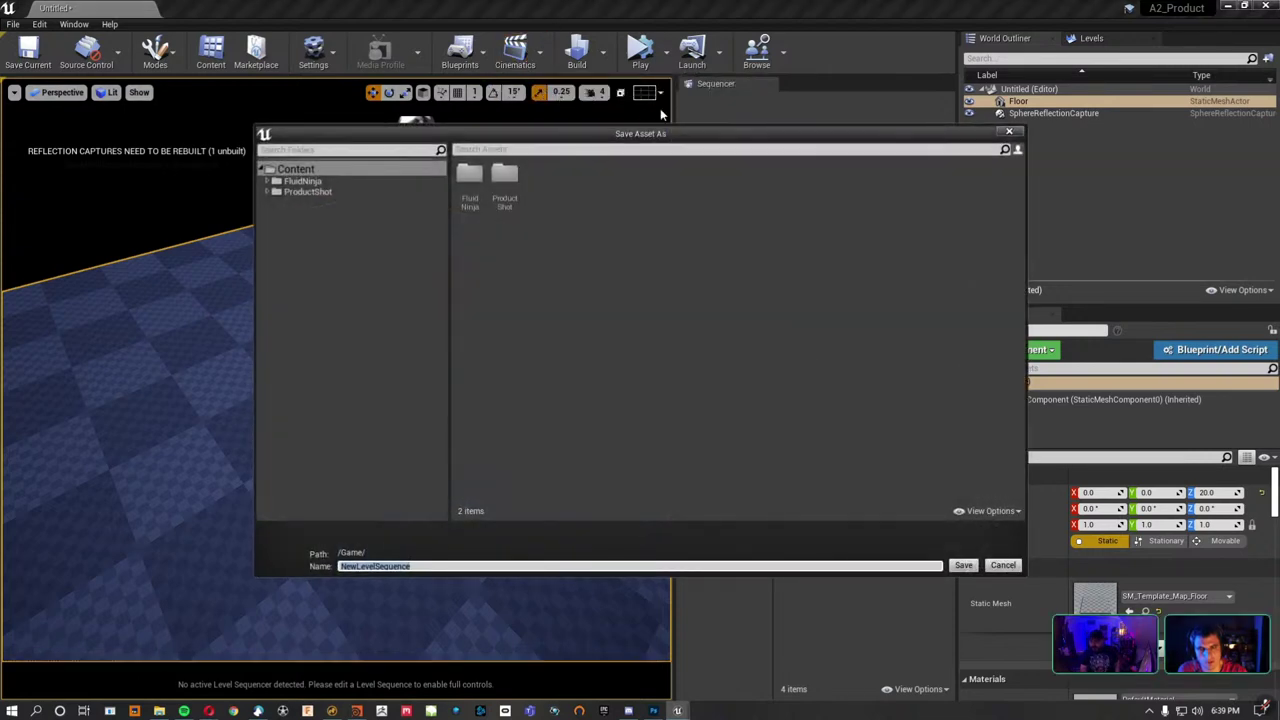
click(968, 564)
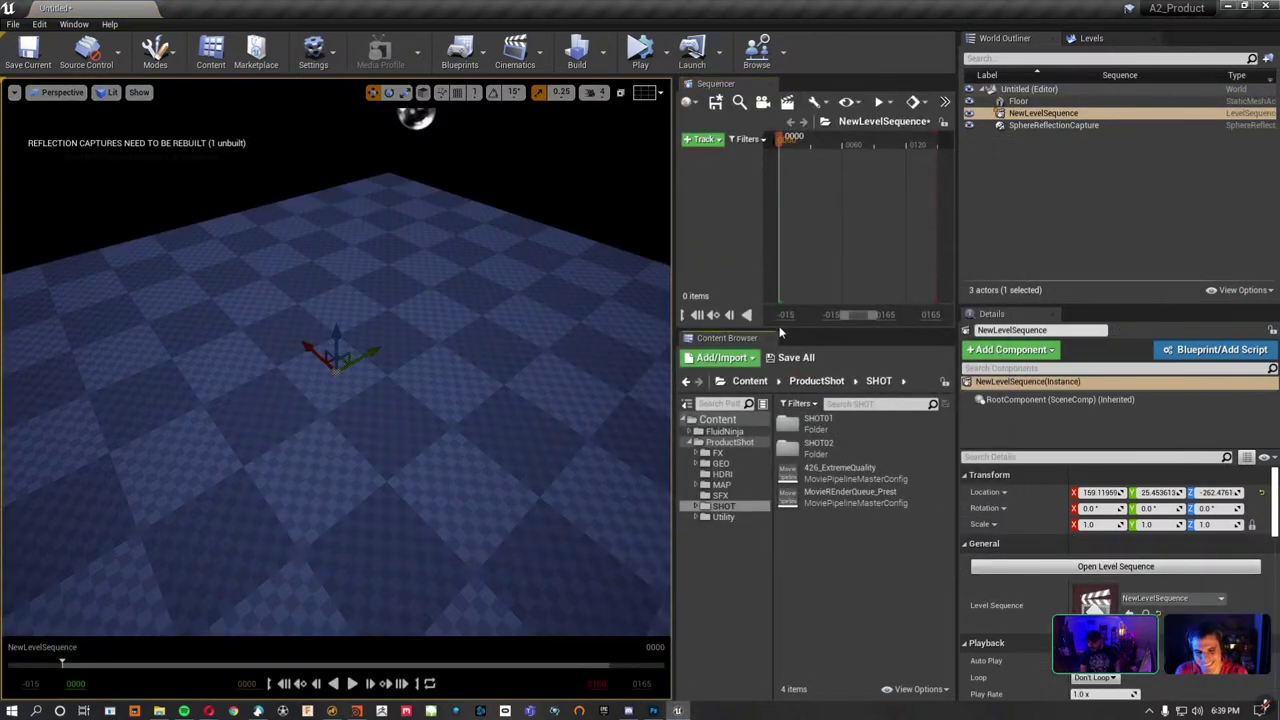
drag(784, 327, 810, 435)
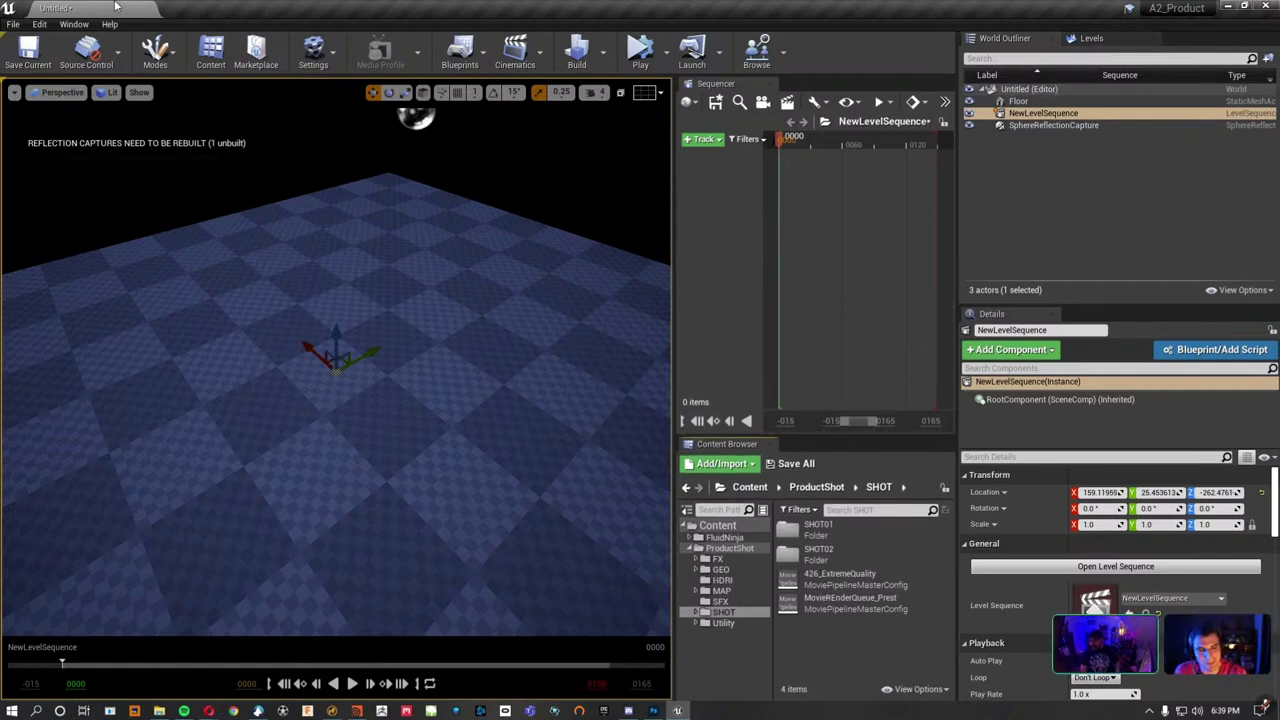
click(76, 24)
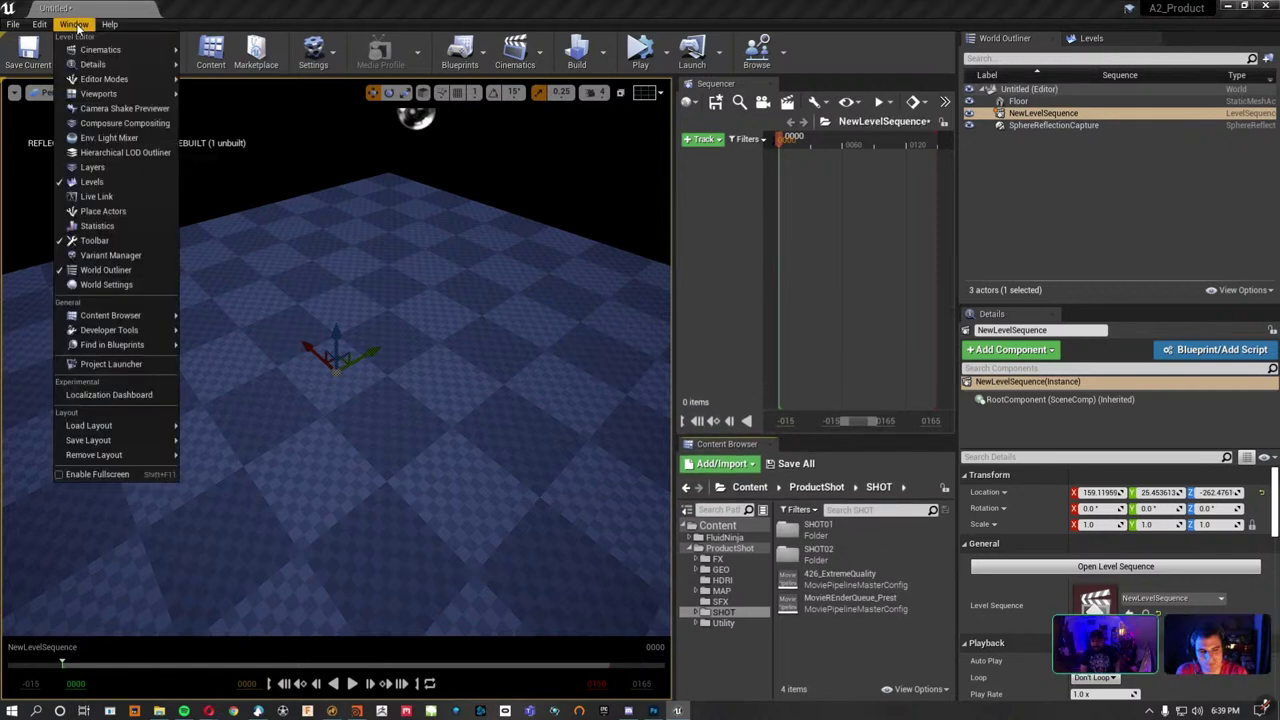
Undock Place Actors and drop a sphere onto the floor, snapping it down with End.
click(108, 211)
mouse_move(72, 36)
mouse_down()
mouse_move(1088, 402)
mouse_move(1133, 312)
mouse_up()
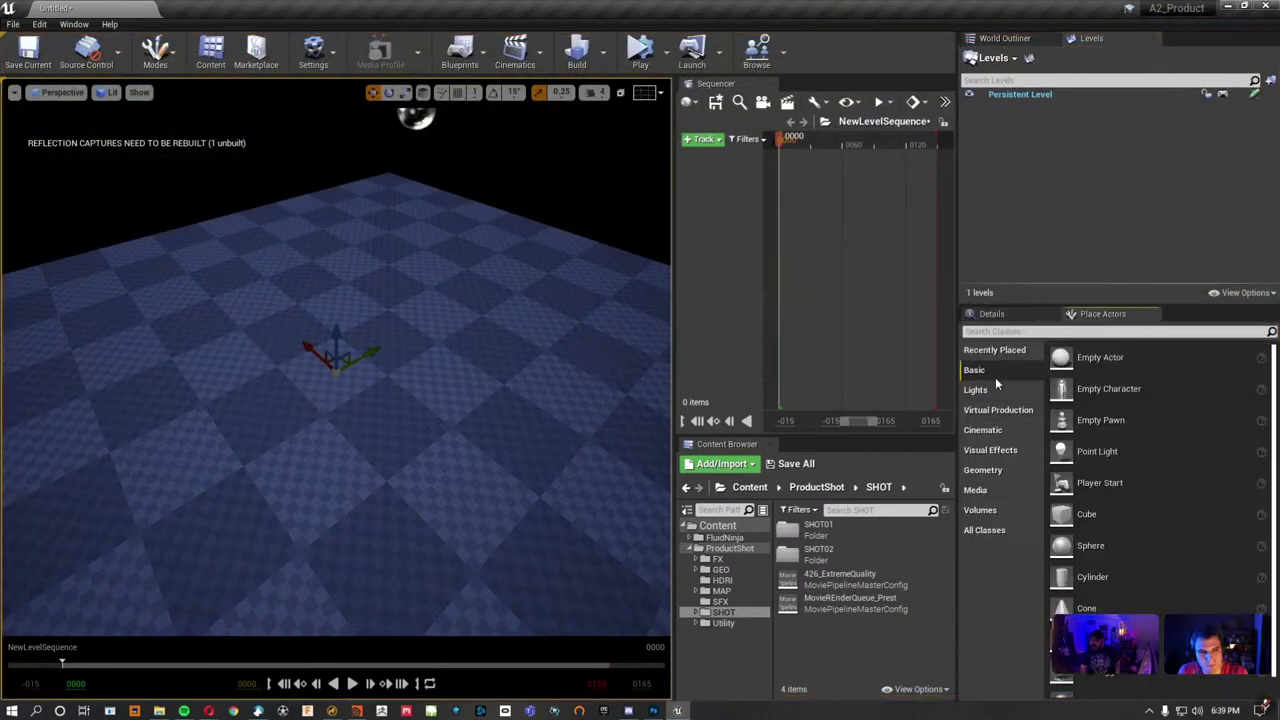
click(1000, 331)
text(spher)
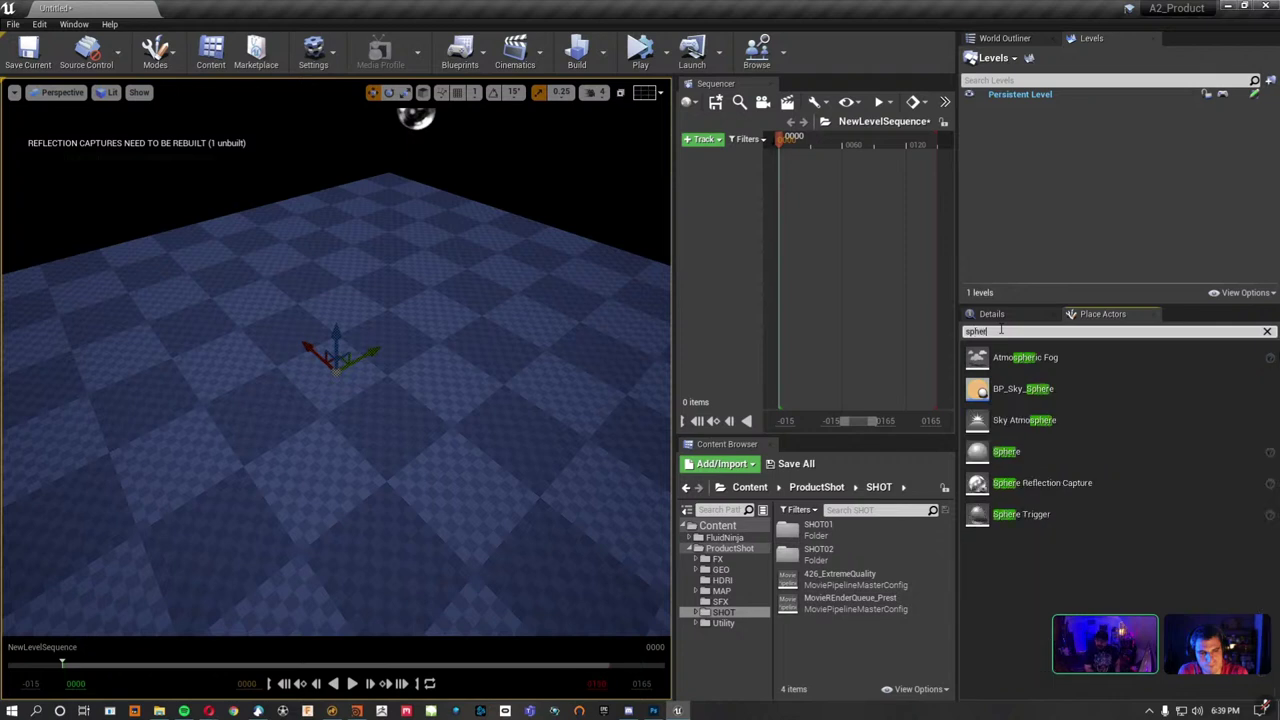
text(e)
drag(1006, 420, 336, 418)
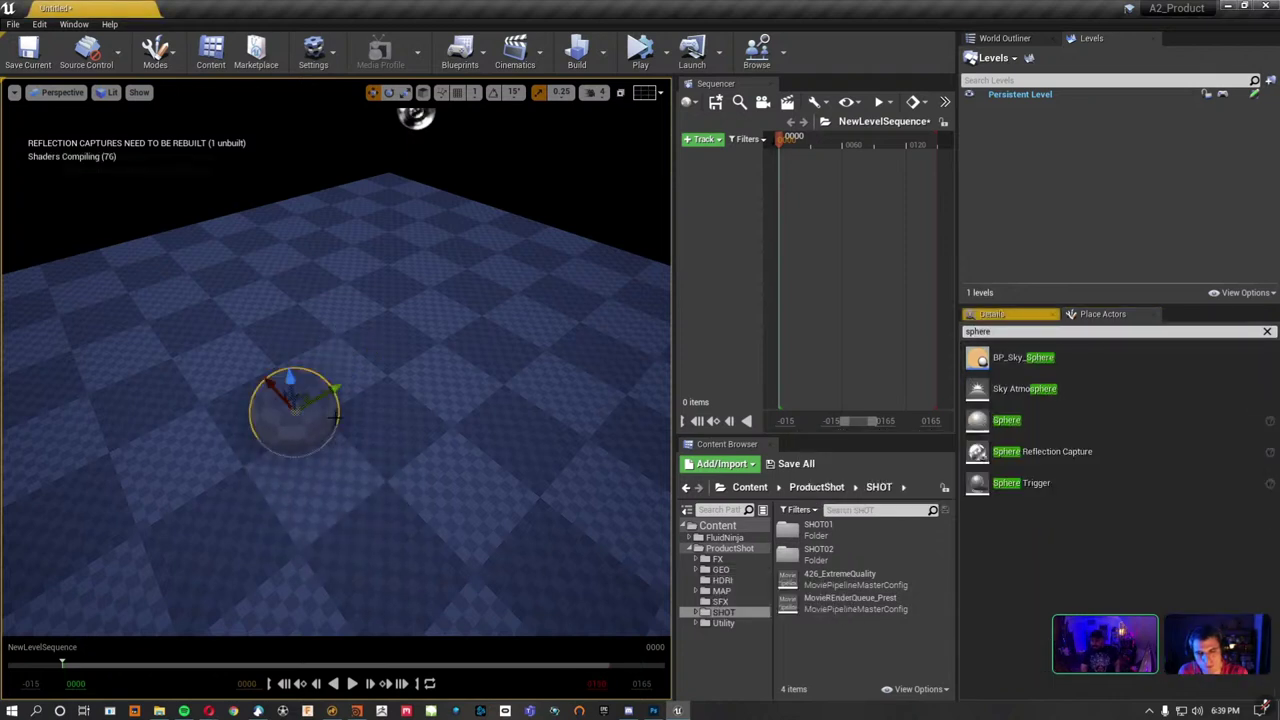
key(End)
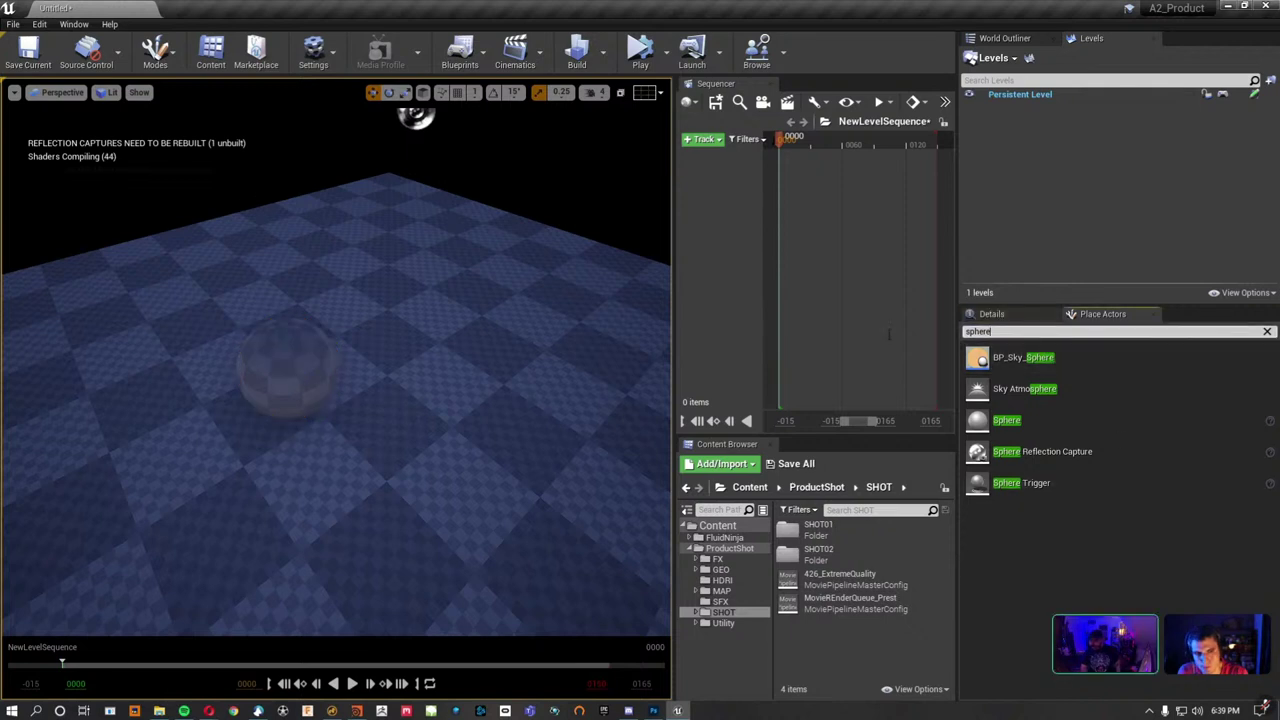
Add a cube and Alt-drag a smaller scaled copy beside it.
text(cubo)
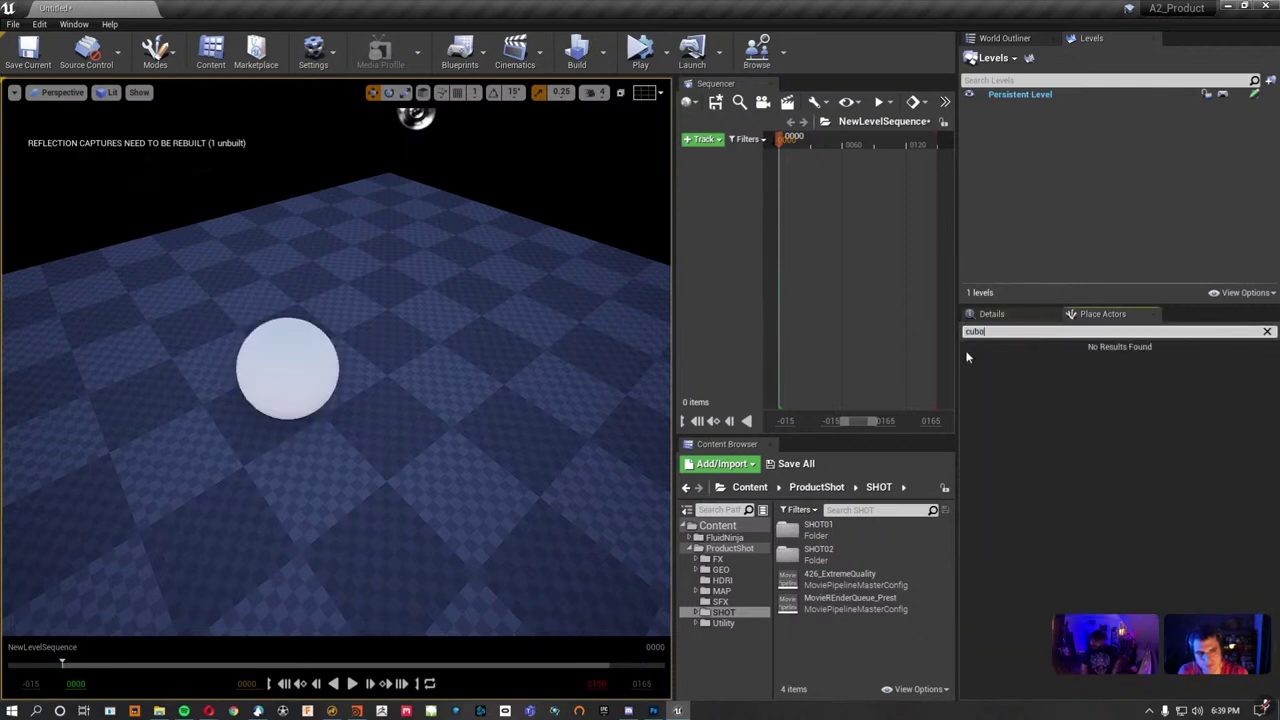
key(BackSpace)
drag(1002, 357, 444, 461)
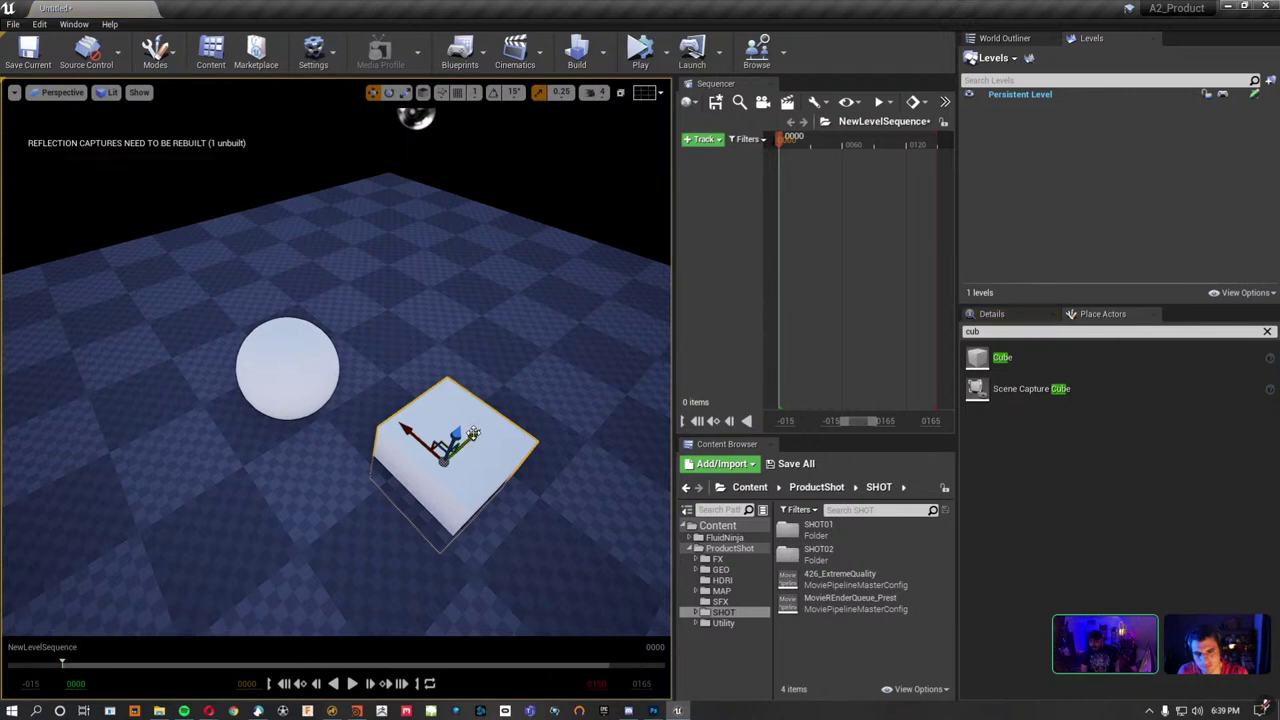
mouse_move(473, 447)
alt+mouse_down()
mouse_move(566, 374)
mouse_move(490, 405)
mouse_move(497, 385)
mouse_move(590, 412)
alt+mouse_up()
key(r)
key(w)
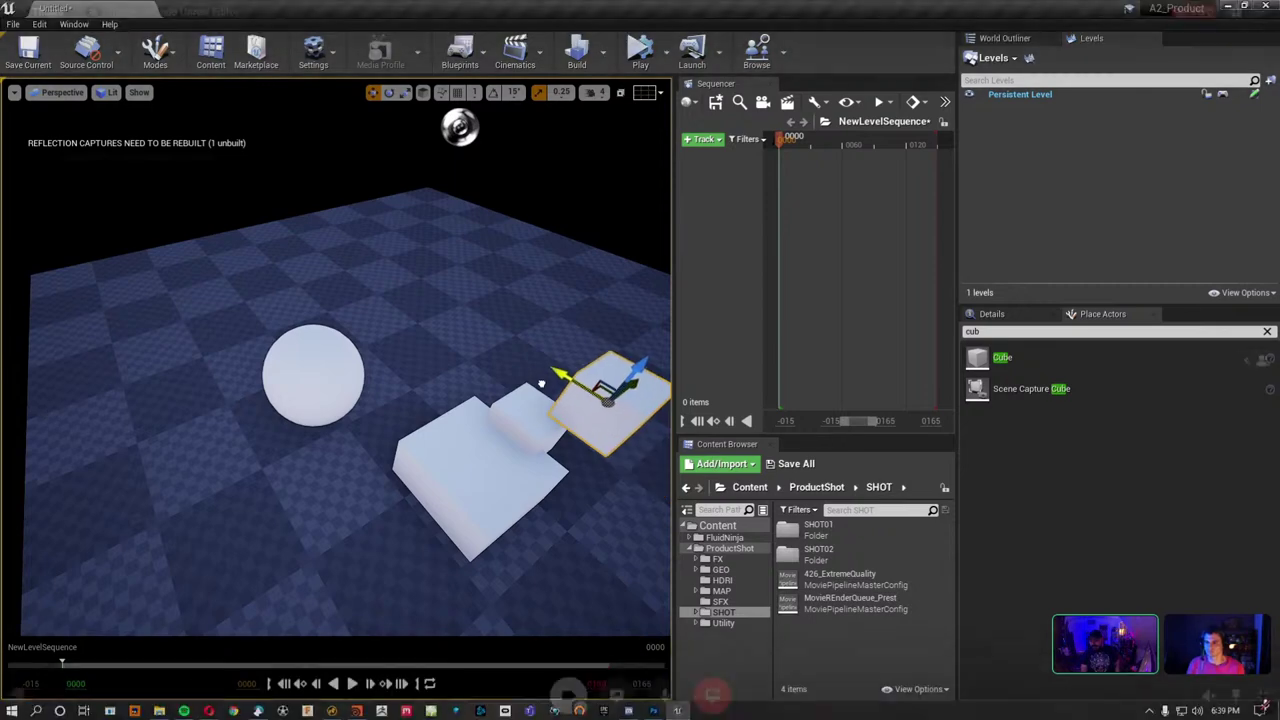
mouse_move(589, 412)
right_down()
mouse_move(520, 430)
mouse_move(512, 446)
right_up()
key(Escape)
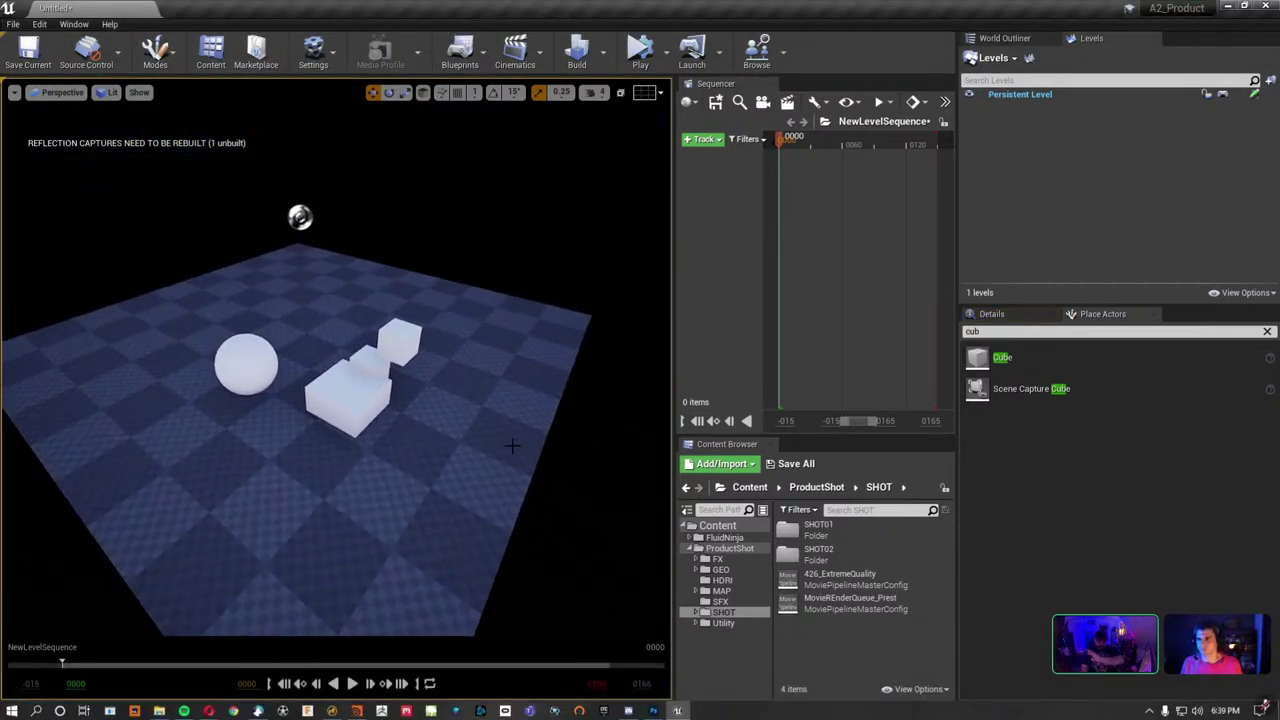
Show the World Outliner and clear its actor search.
click(1006, 40)
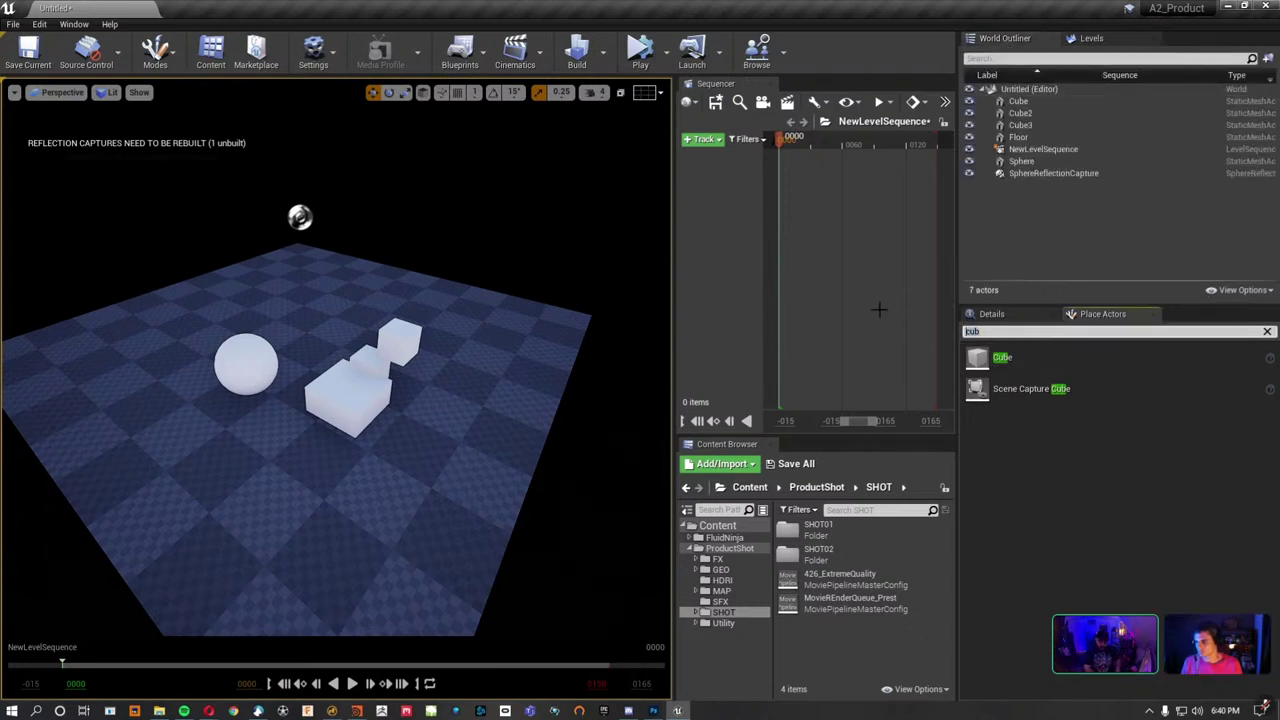
text(liugh)
key(BackSpace)
key(BackSpace)
key(BackSpace)
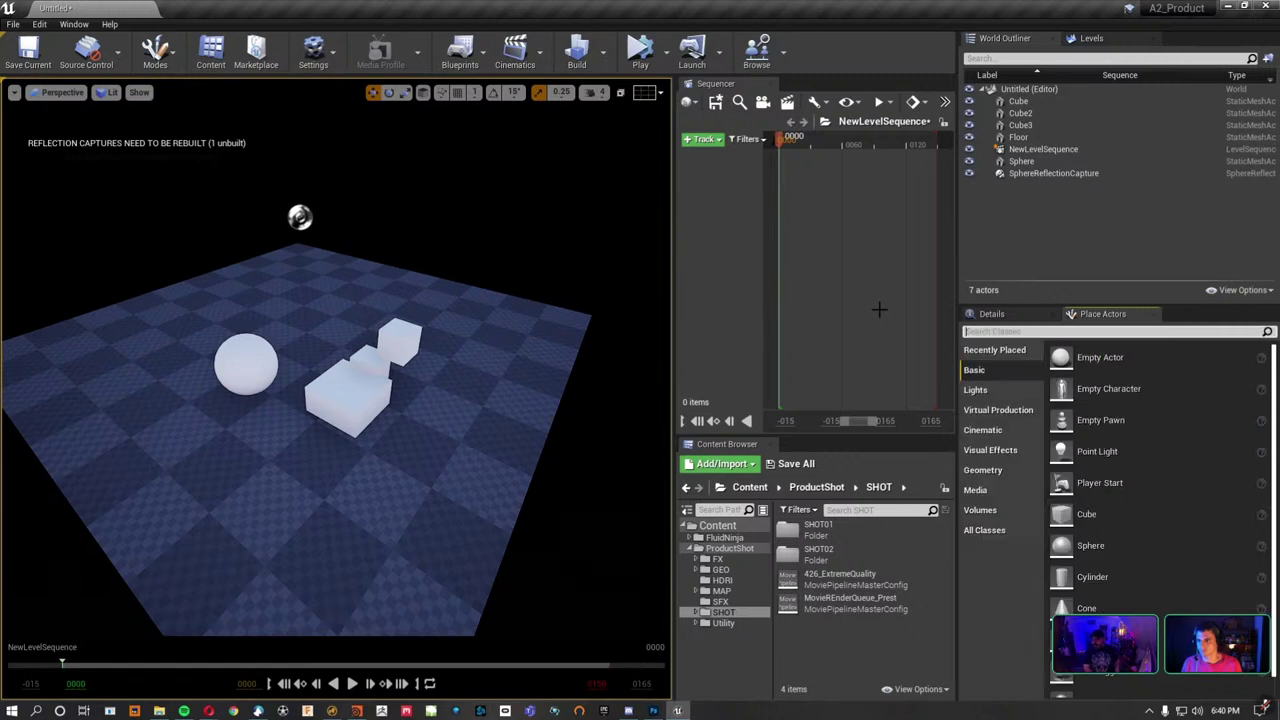
From the Lights category, place a Rect Light at the floor's right edge and a Directional Light.
click(975, 390)
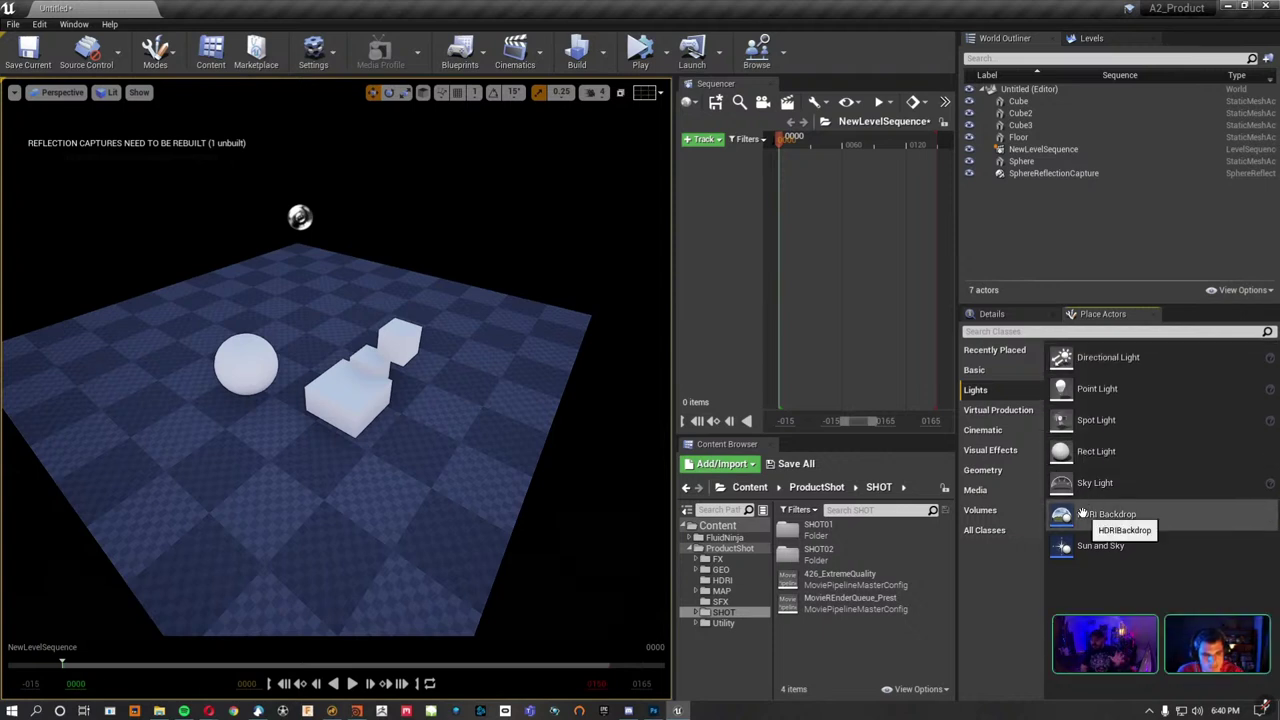
mouse_move(1096, 451)
mouse_down()
mouse_move(436, 440)
mouse_move(388, 350)
mouse_up()
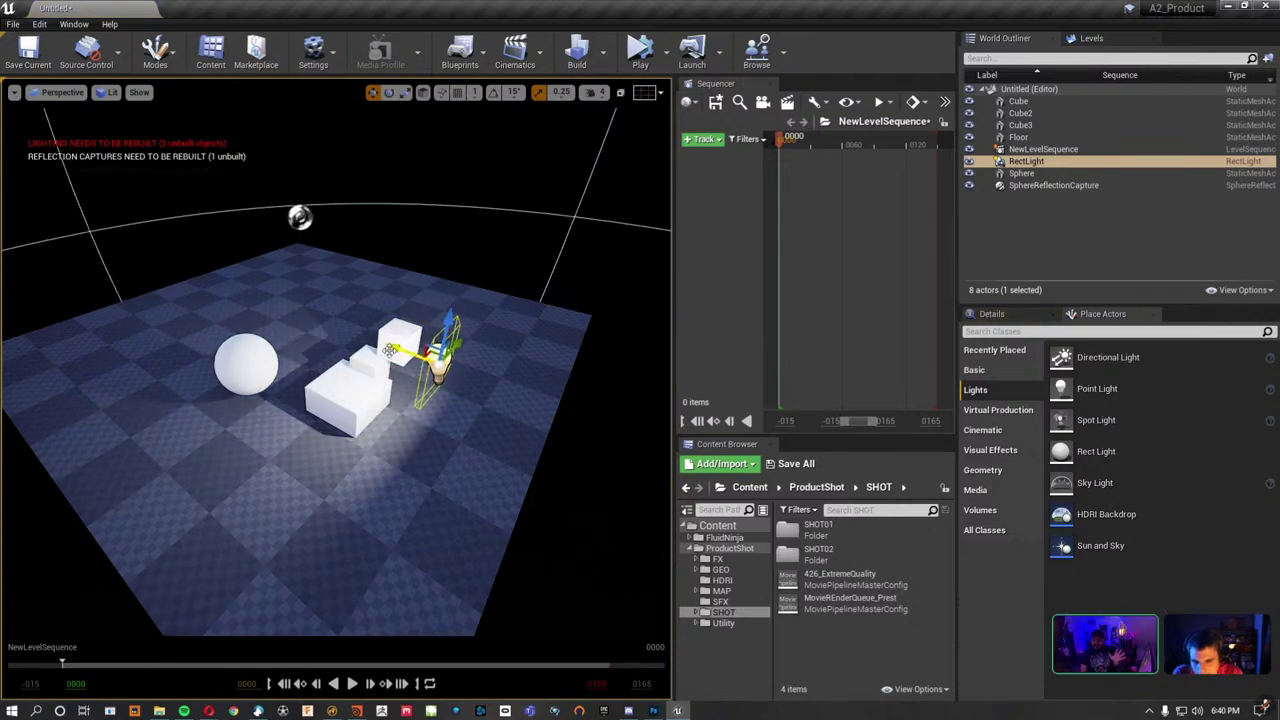
mouse_move(388, 350)
mouse_down()
mouse_move(633, 407)
mouse_move(519, 417)
mouse_move(390, 362)
mouse_up()
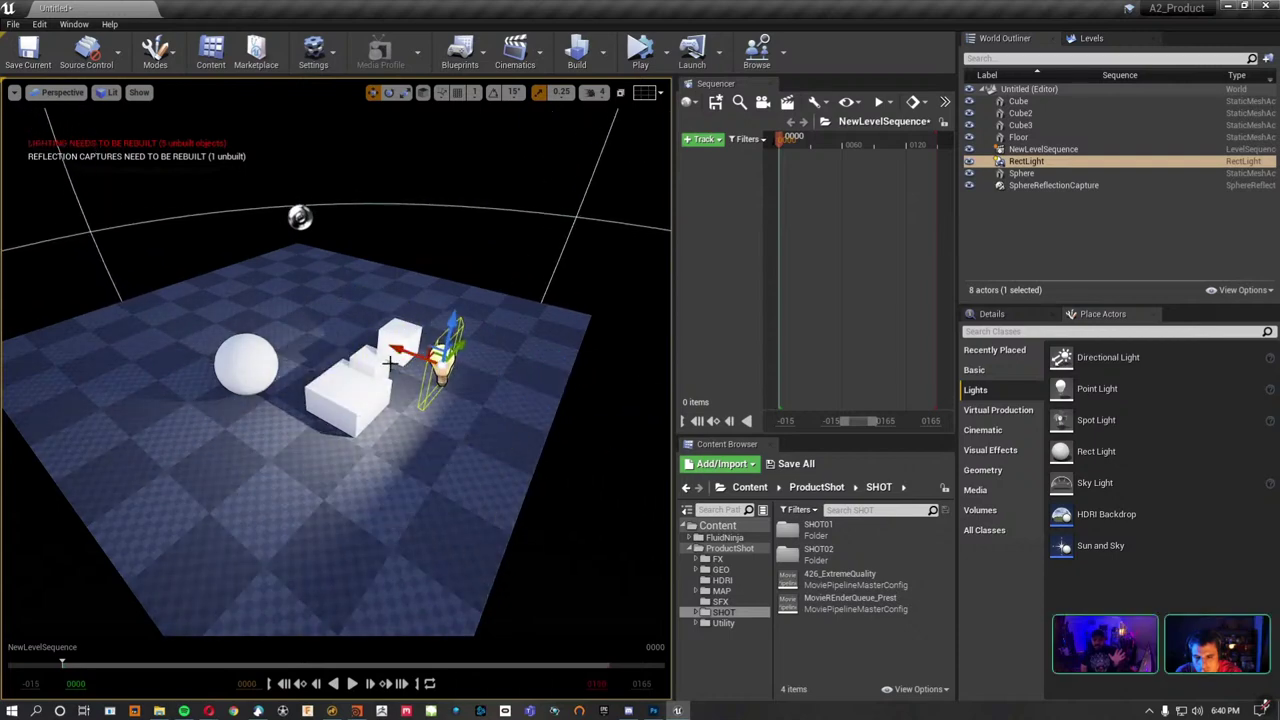
click(1096, 451)
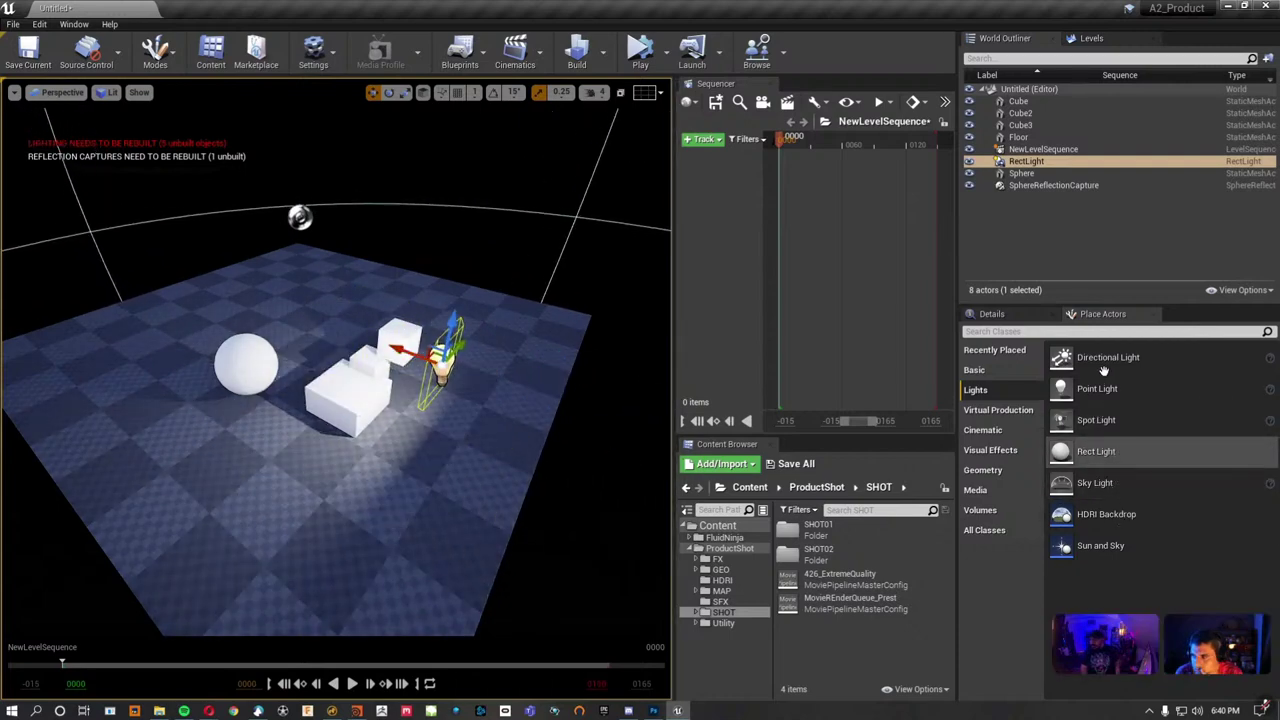
drag(1103, 371, 517, 372)
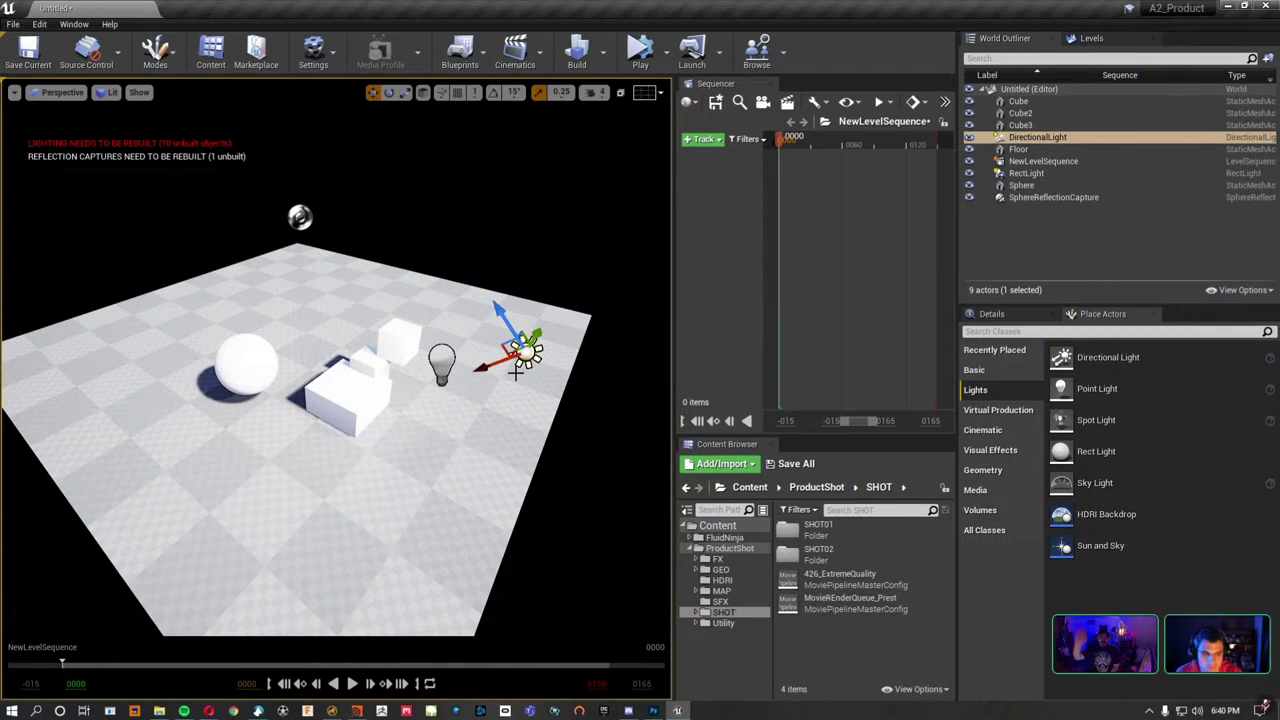
Delete the rect light, then move and rotate the directional light for long diagonal shadows.
click(441, 365)
key(Delete)
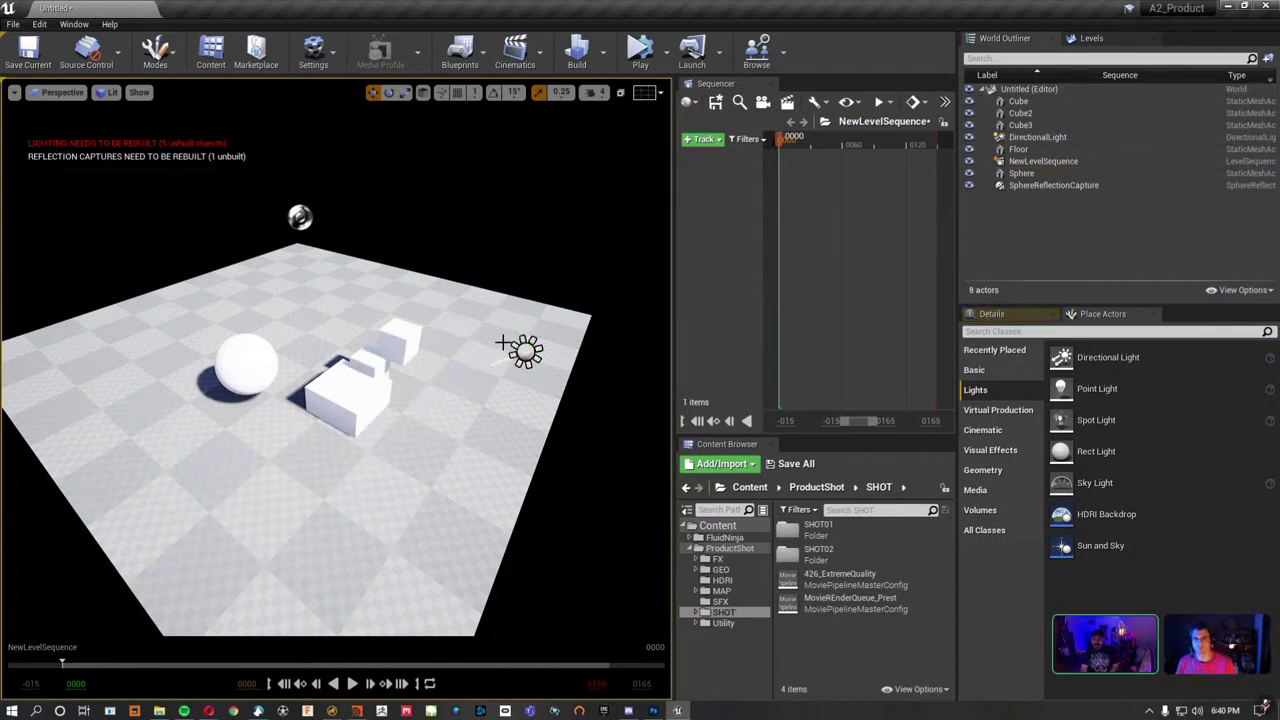
click(525, 348)
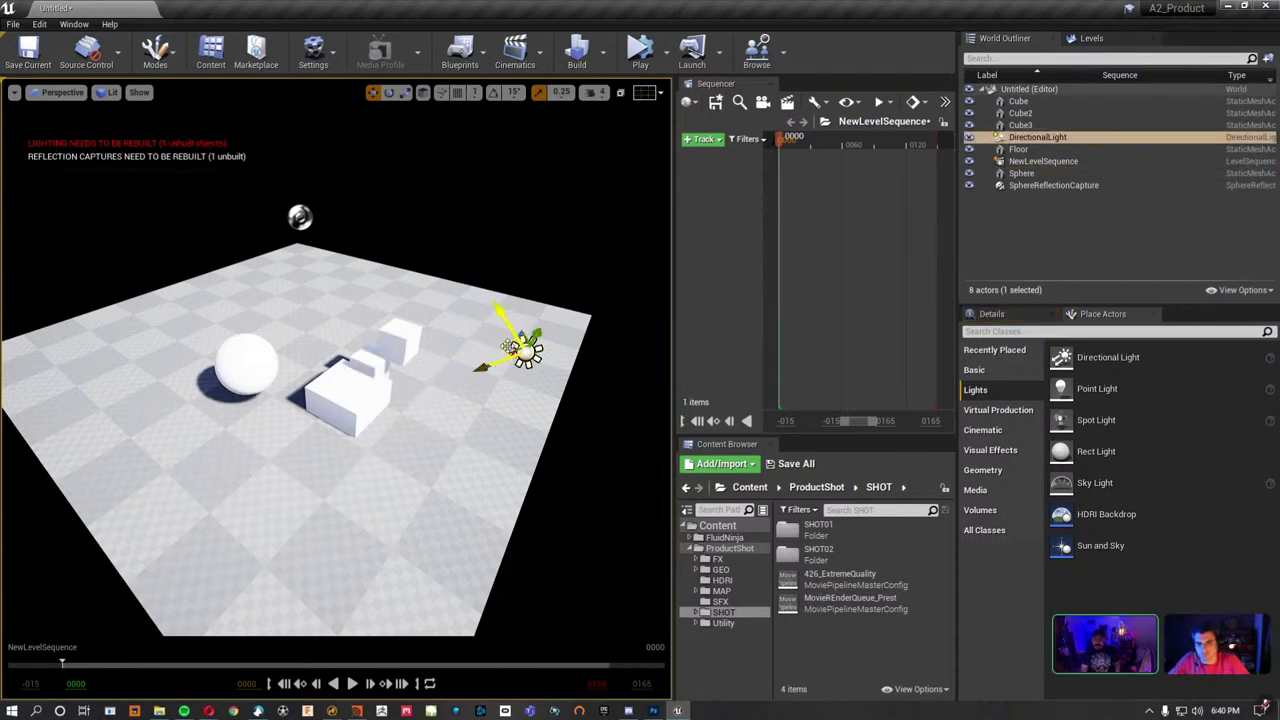
mouse_move(511, 346)
mouse_down()
mouse_move(296, 137)
mouse_move(563, 340)
mouse_move(465, 312)
mouse_move(400, 352)
mouse_move(490, 290)
mouse_move(483, 311)
mouse_up()
key(e)
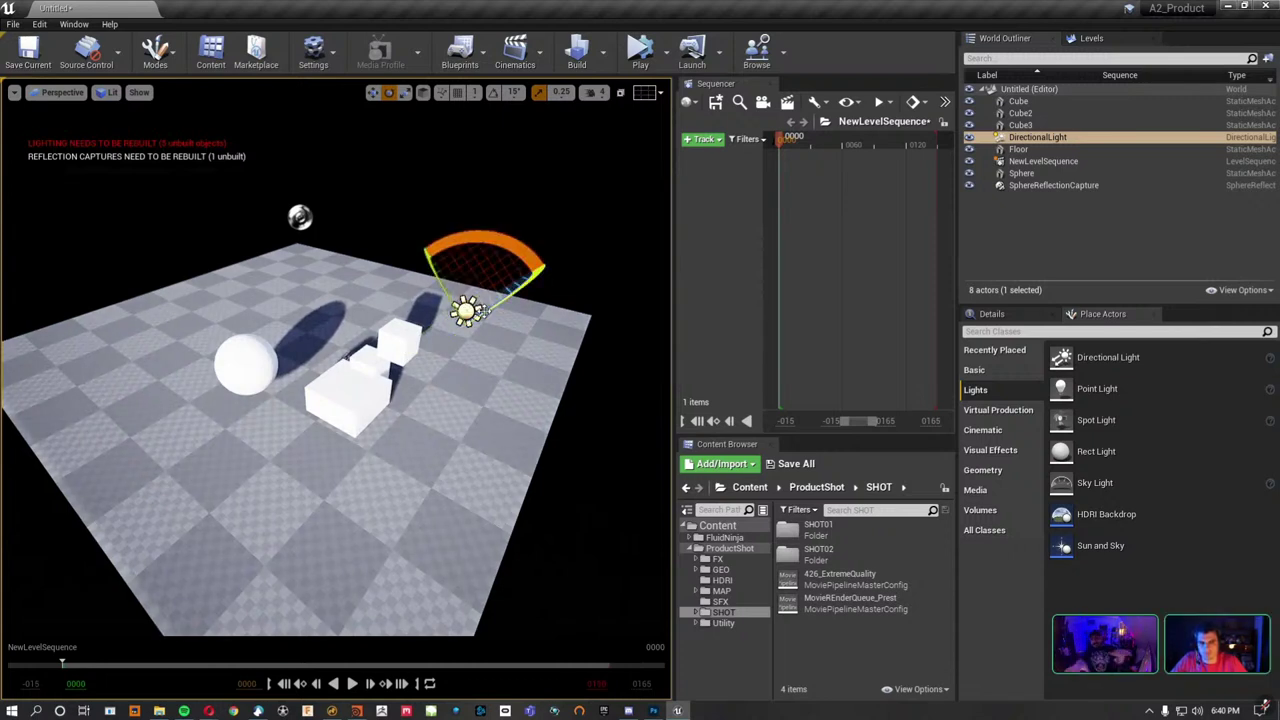
right_drag(444, 352, 501, 401)
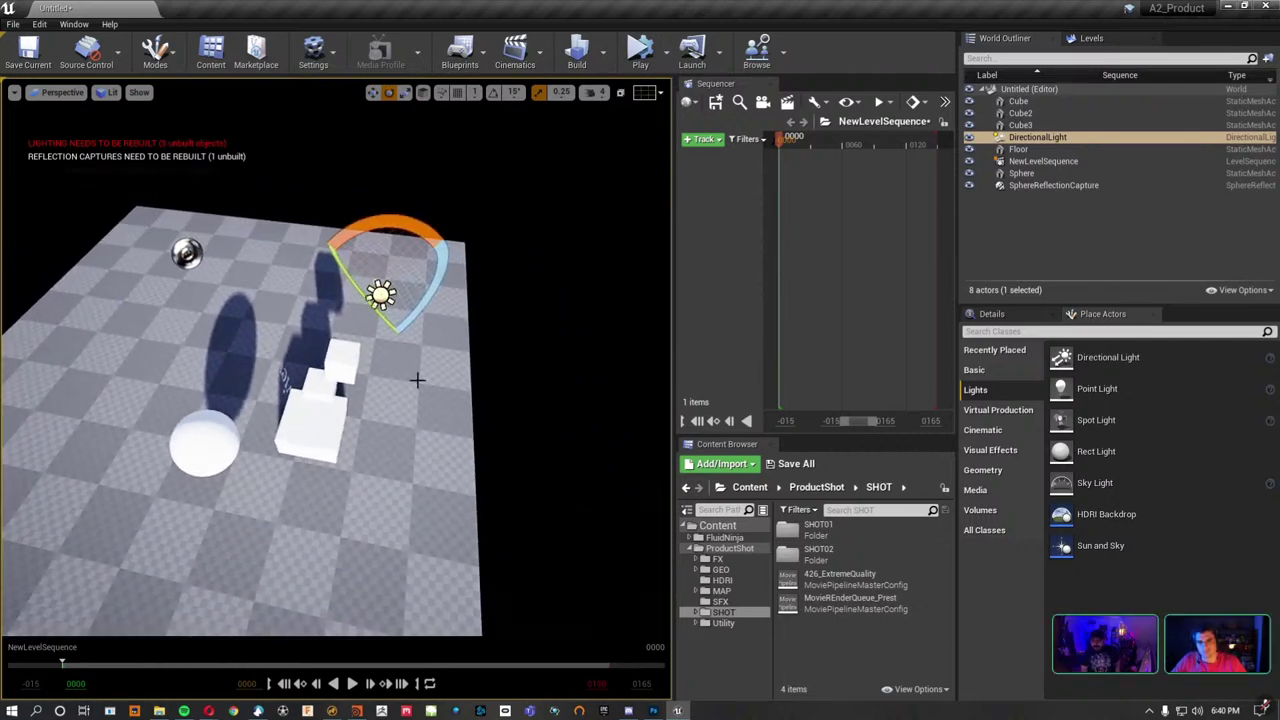
key(w)
right_drag(417, 374, 256, 334)
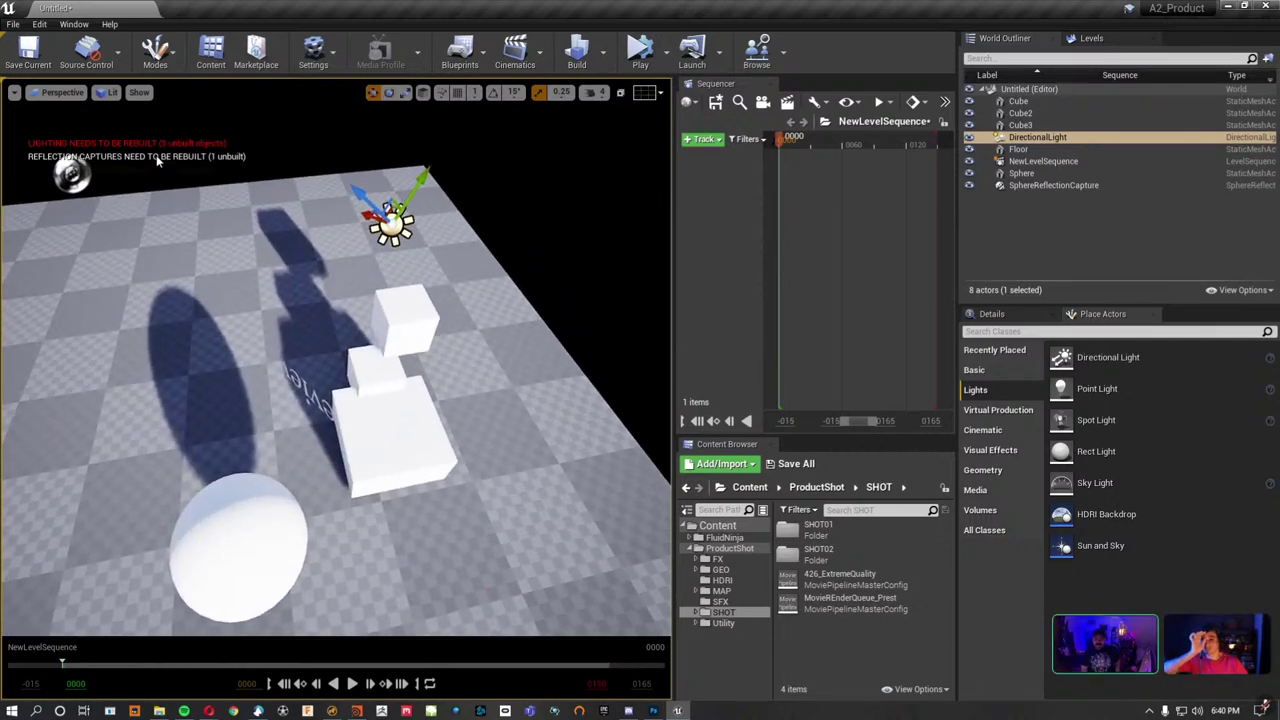
Set the directional light's Mobility to Static and fly in to inspect the cube shadows.
click(1013, 314)
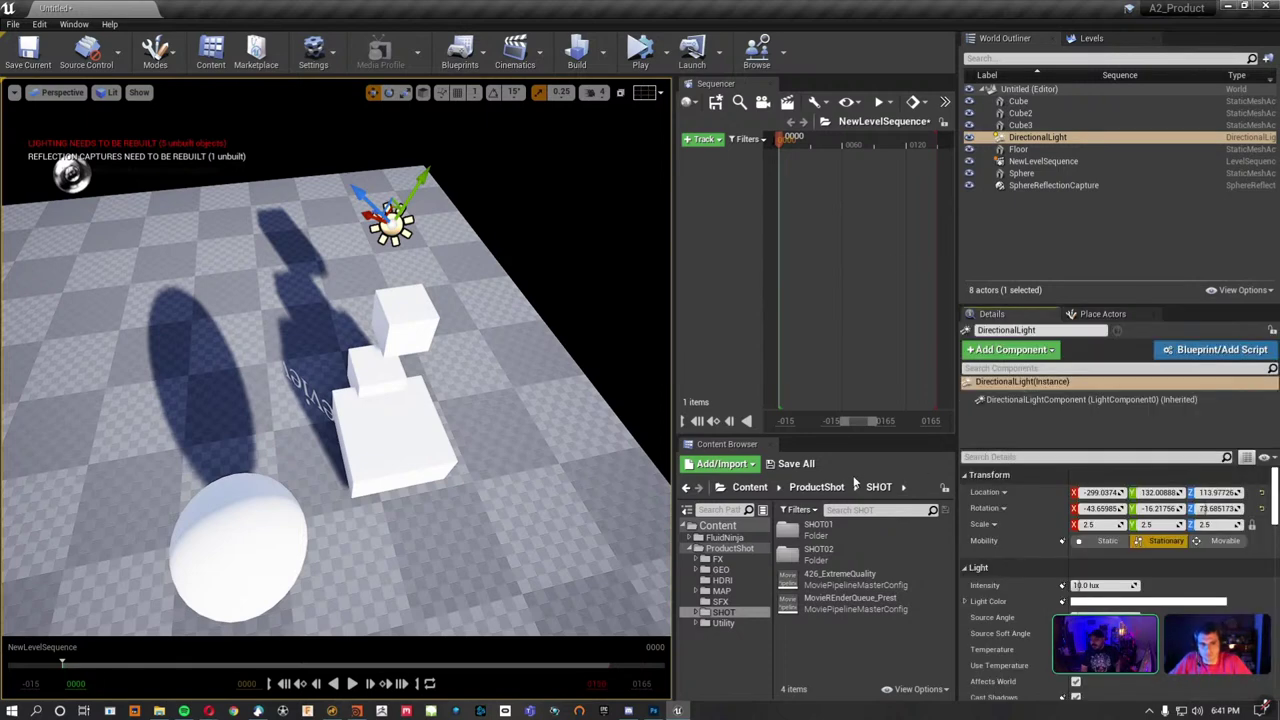
click(1122, 541)
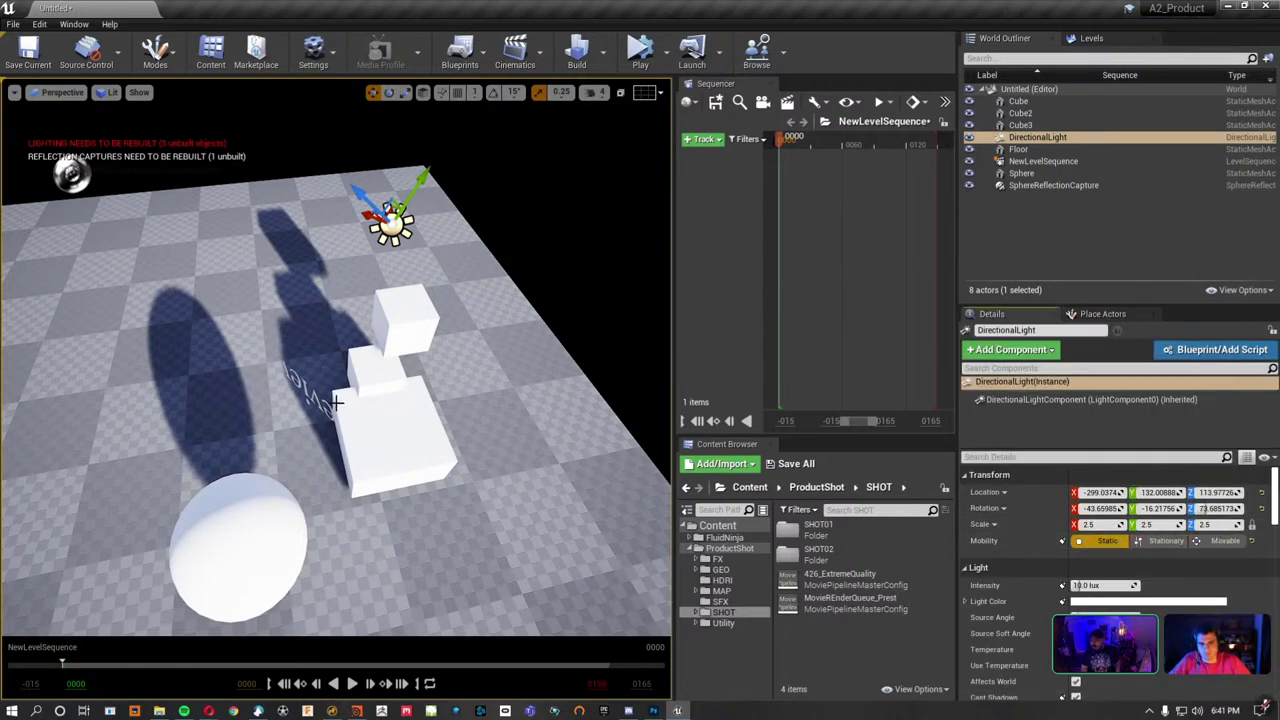
right_drag(165, 150, 145, 135)
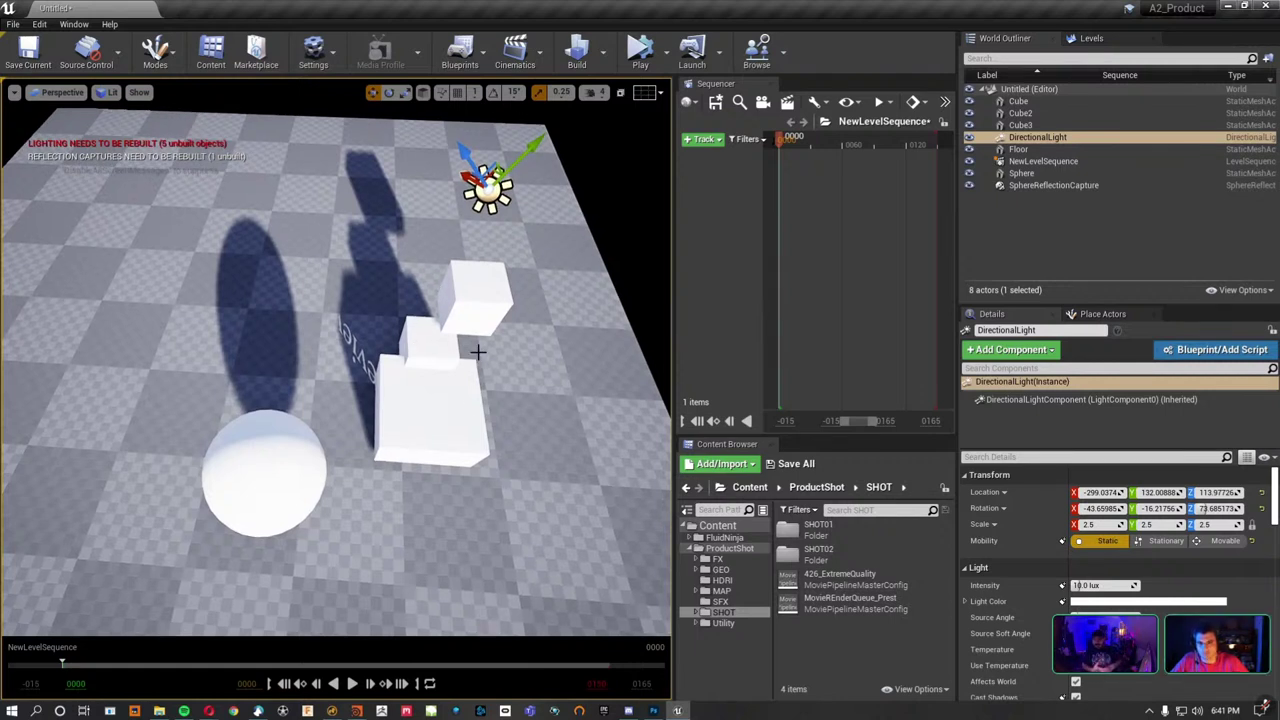
right_drag(418, 357, 418, 357)
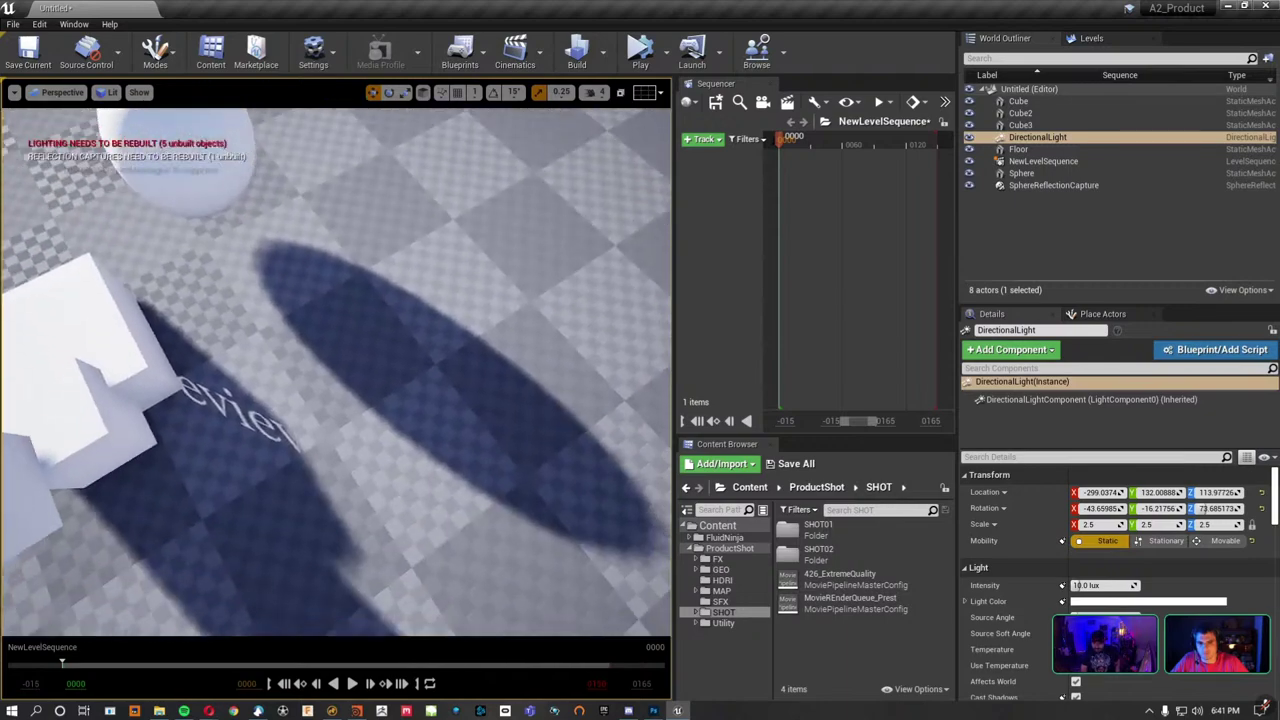
right_drag(294, 245, 294, 245)
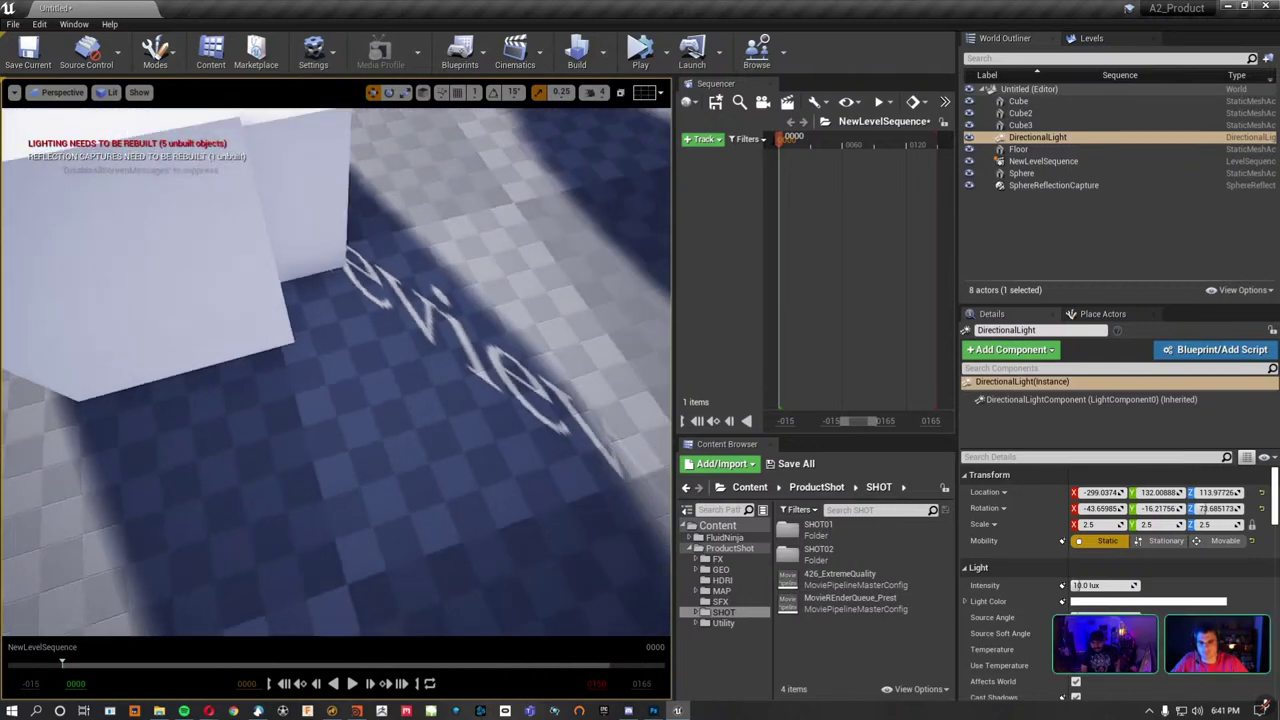
right_drag(535, 385, 535, 385)
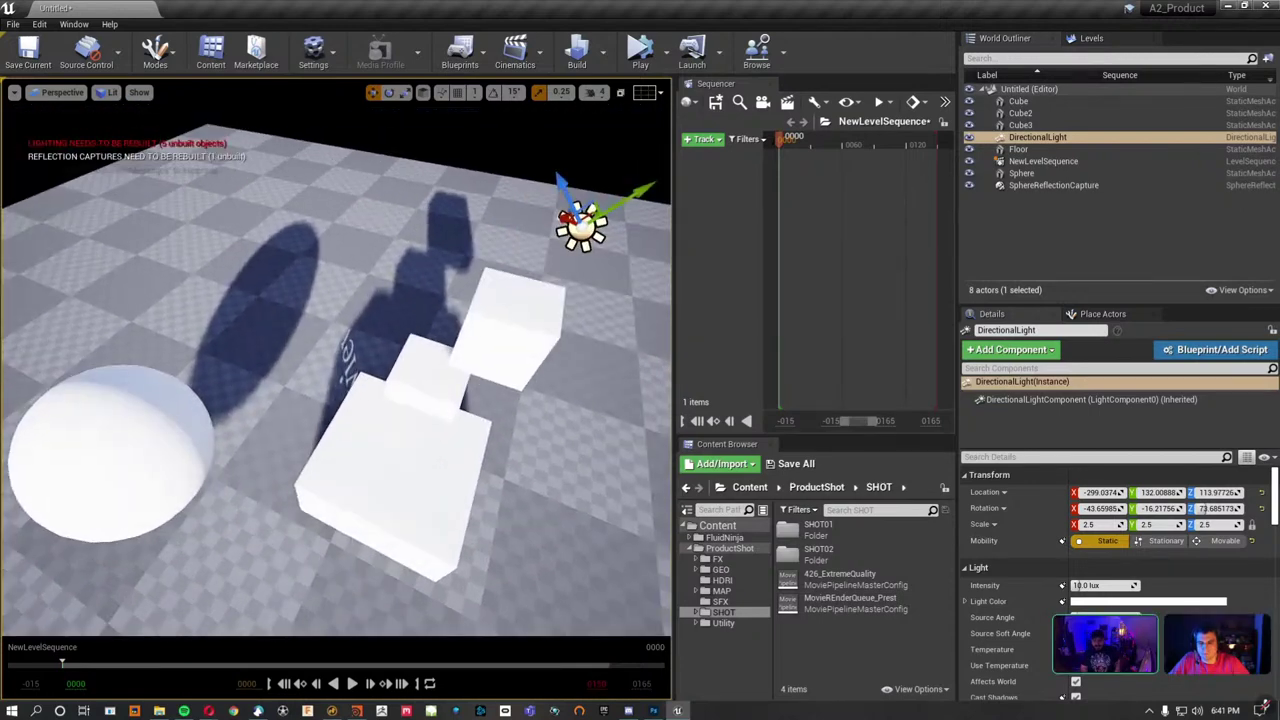
right_drag(556, 305, 556, 305)
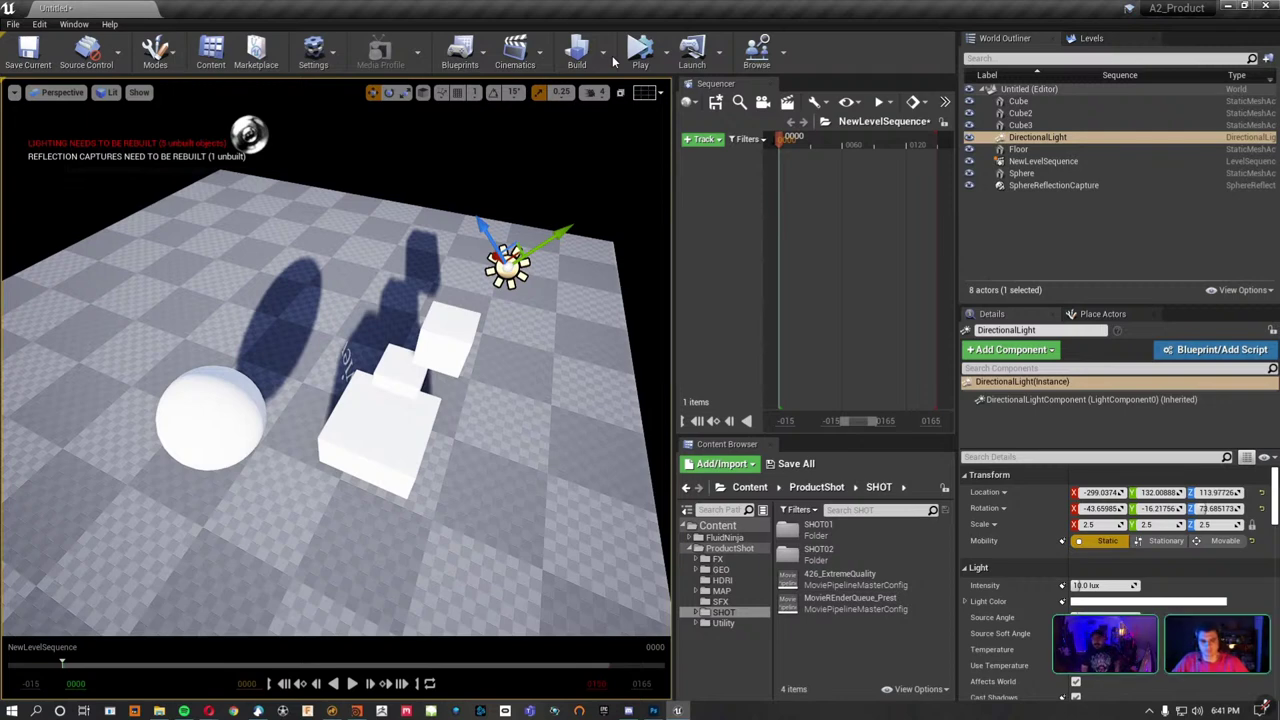
Build the lighting, close the Swarm Agent and Message Log windows, then check Lighting Quality.
click(584, 56)
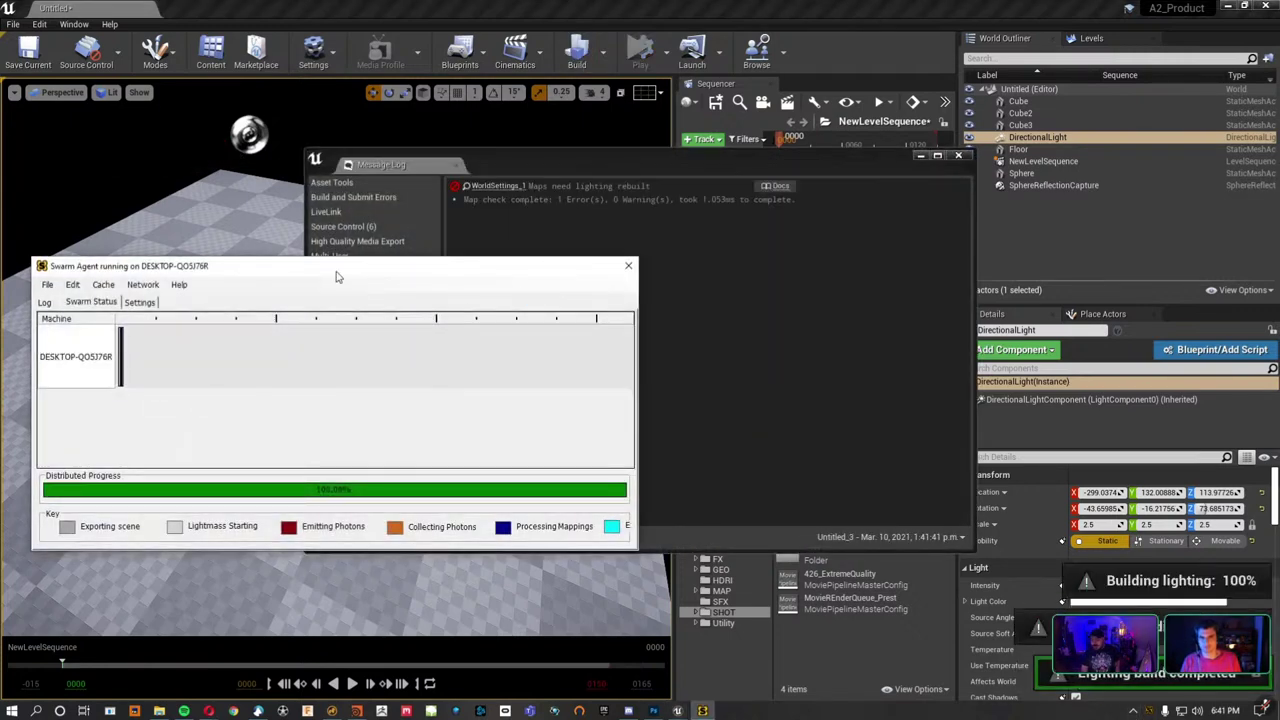
mouse_move(330, 268)
mouse_down()
mouse_move(550, 197)
mouse_move(560, 176)
mouse_up()
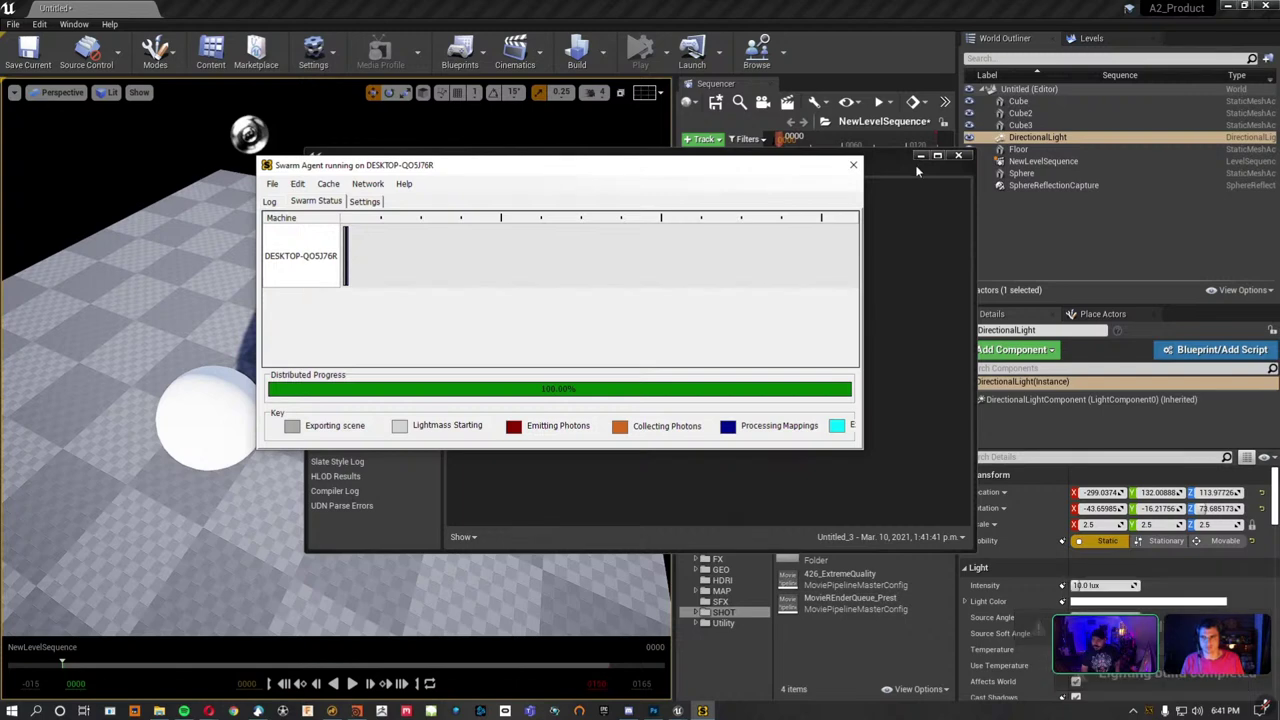
click(958, 155)
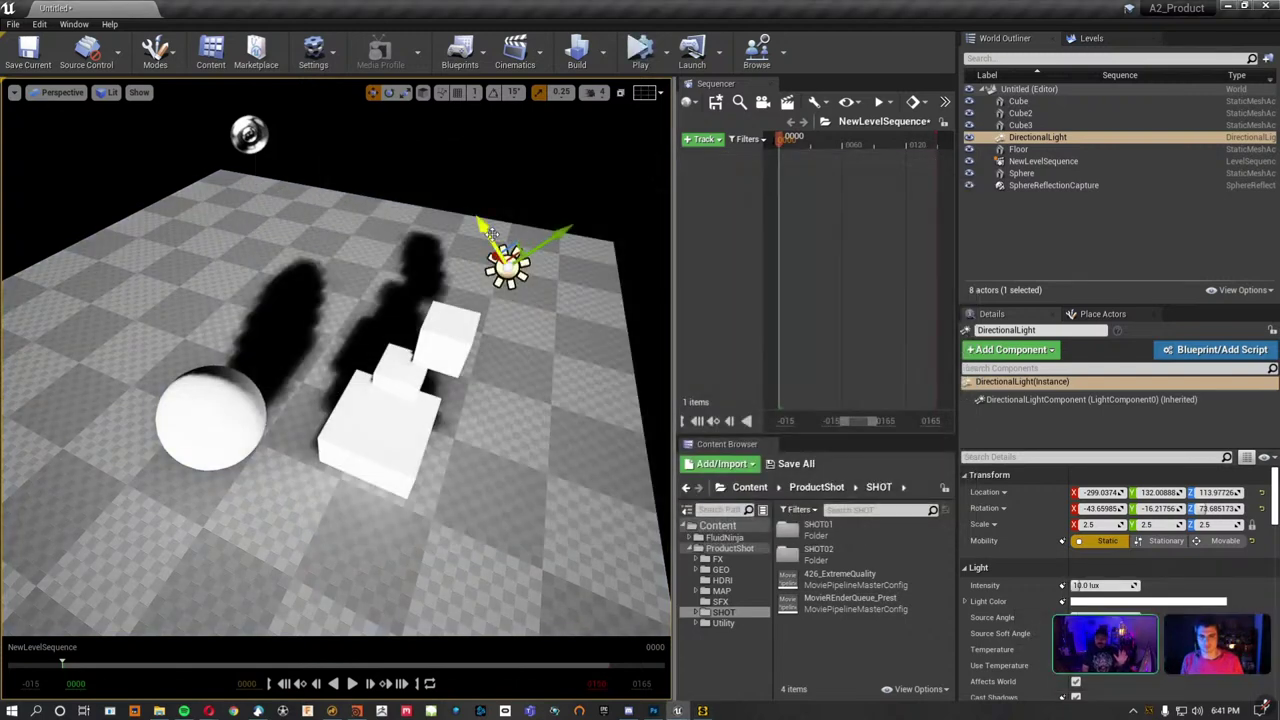
click(595, 52)
mouse_move(649, 106)
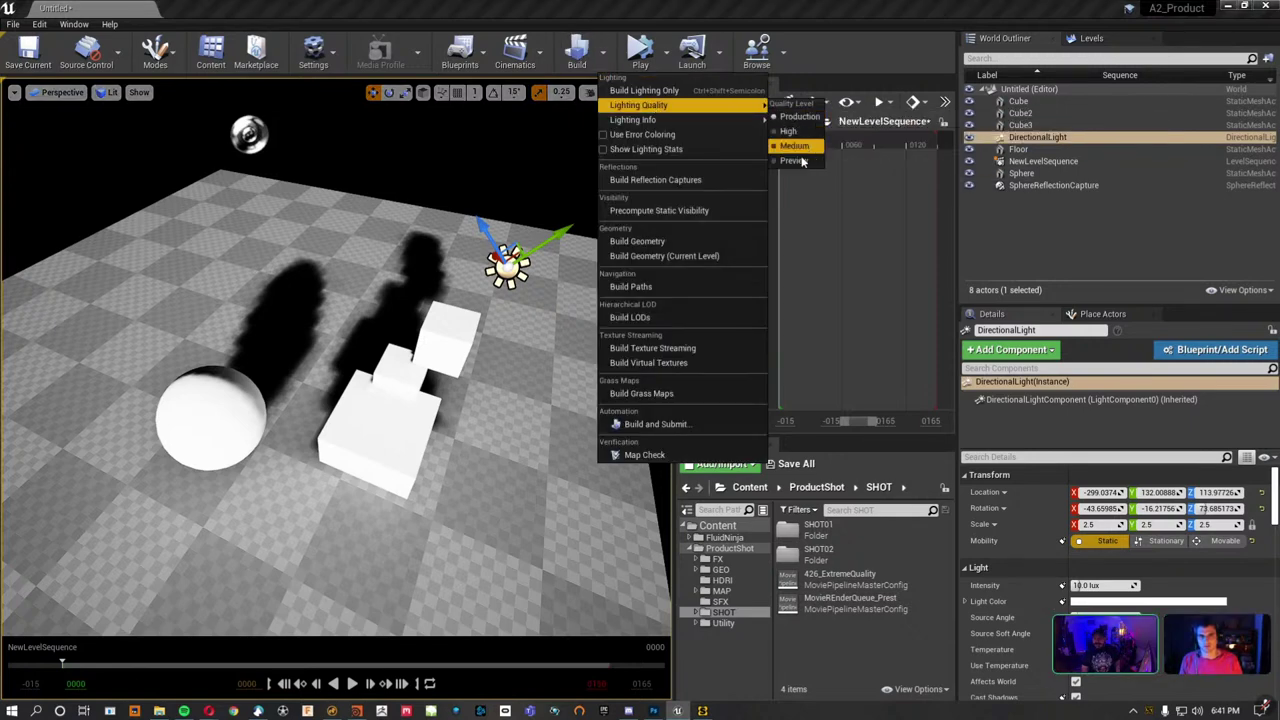
click(419, 165)
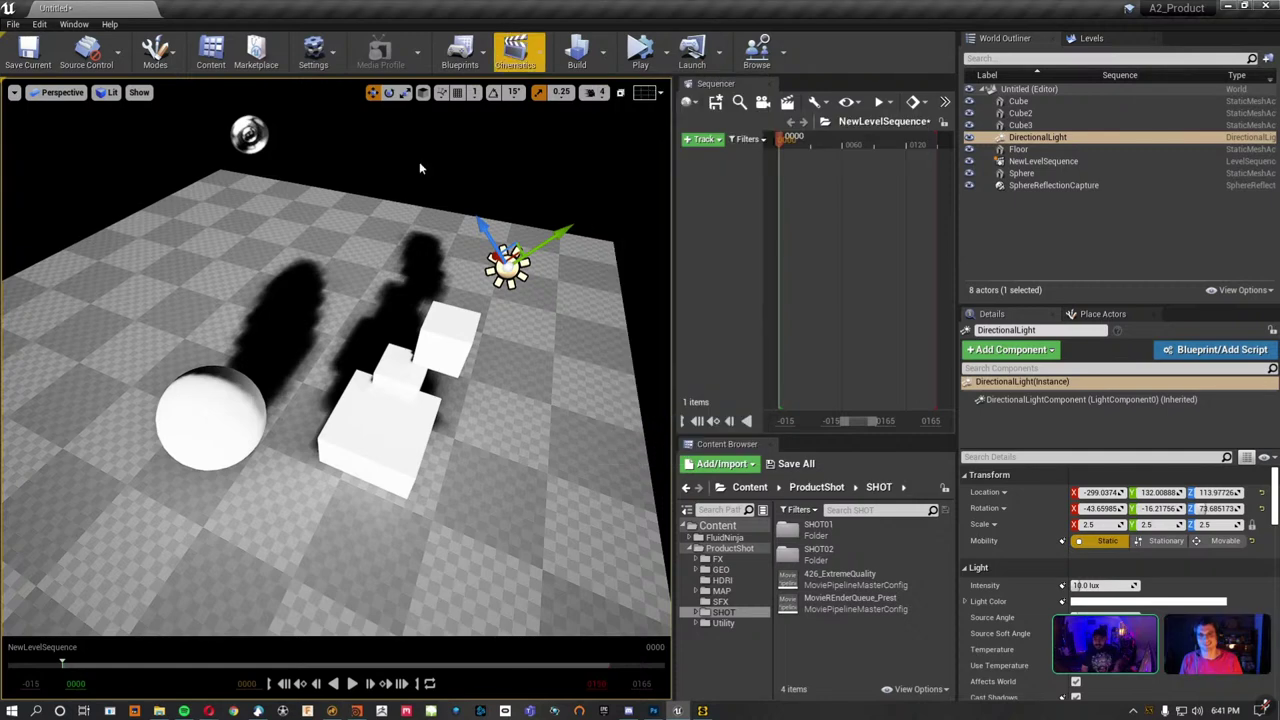
Switch the viewport to Optimization Viewmodes > Lightmap Density and orbit over the floor.
click(117, 93)
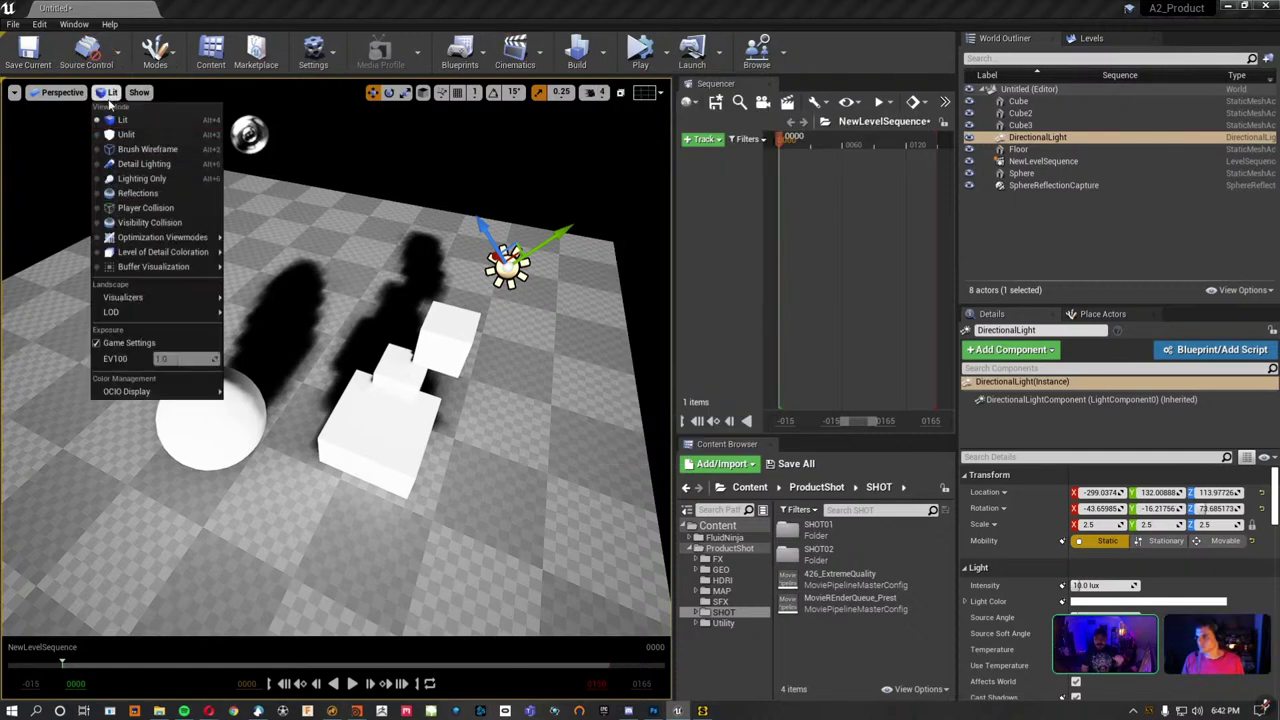
mouse_move(160, 237)
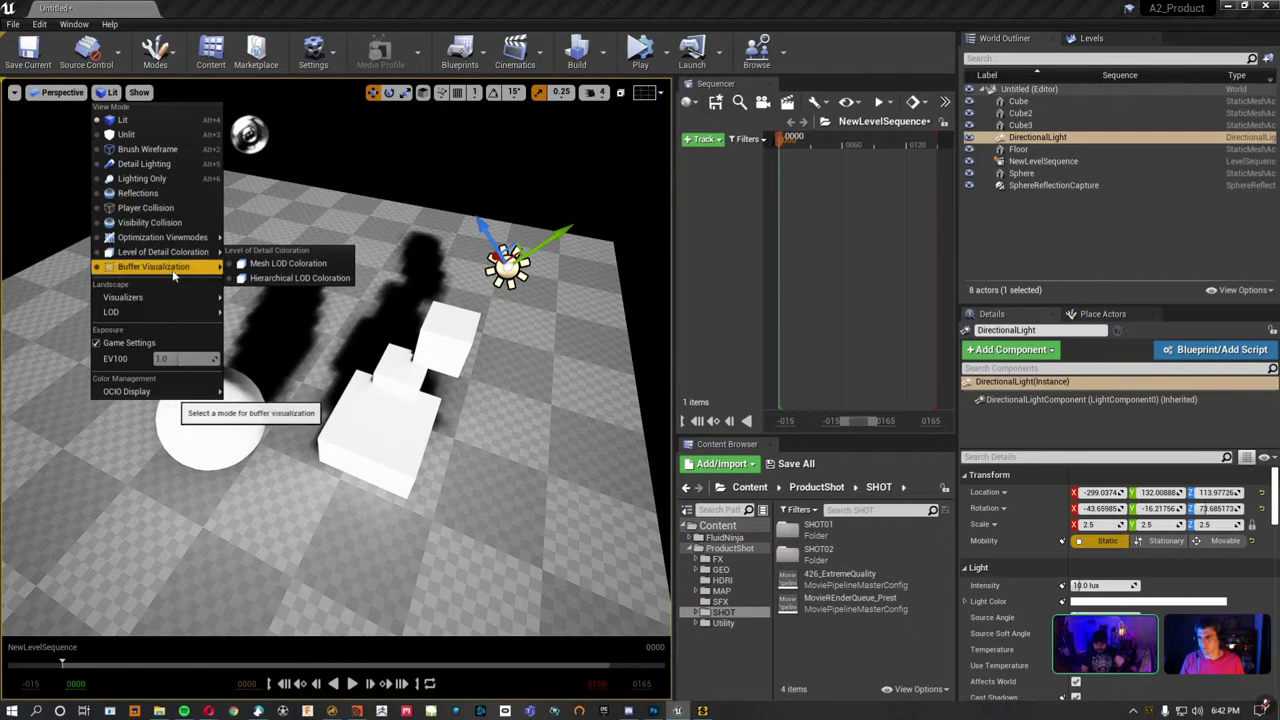
mouse_move(173, 270)
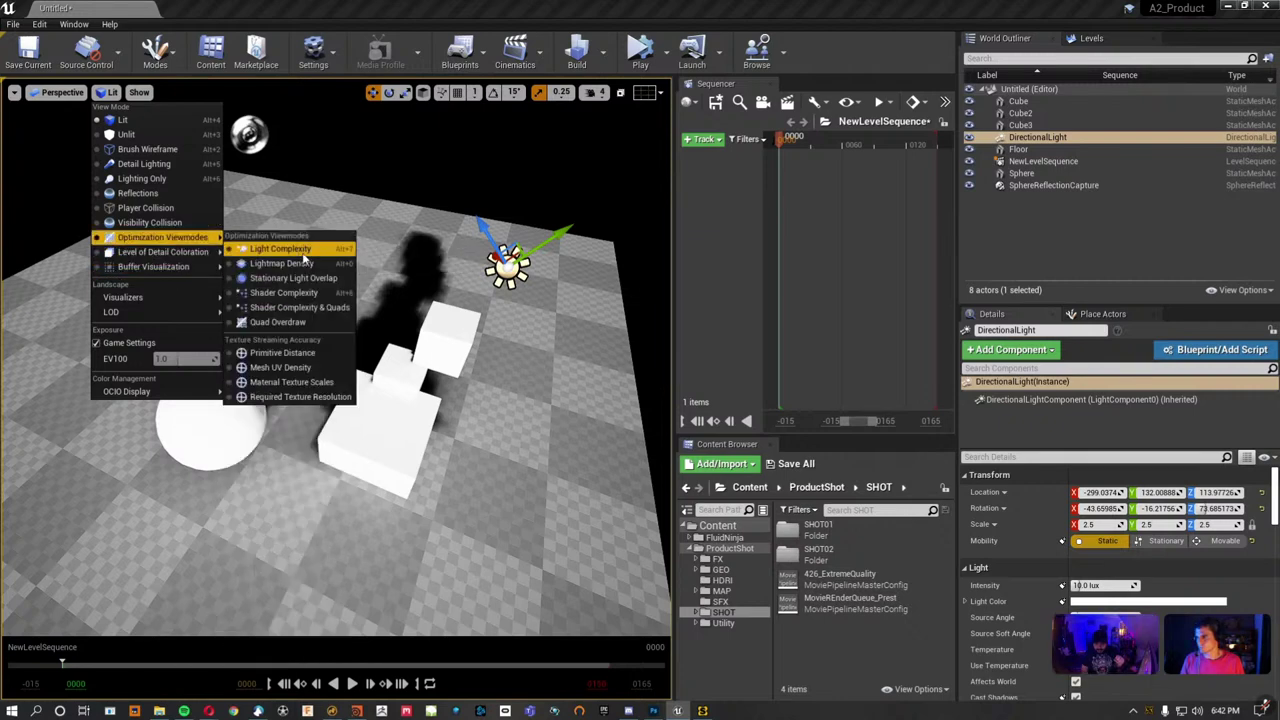
click(290, 266)
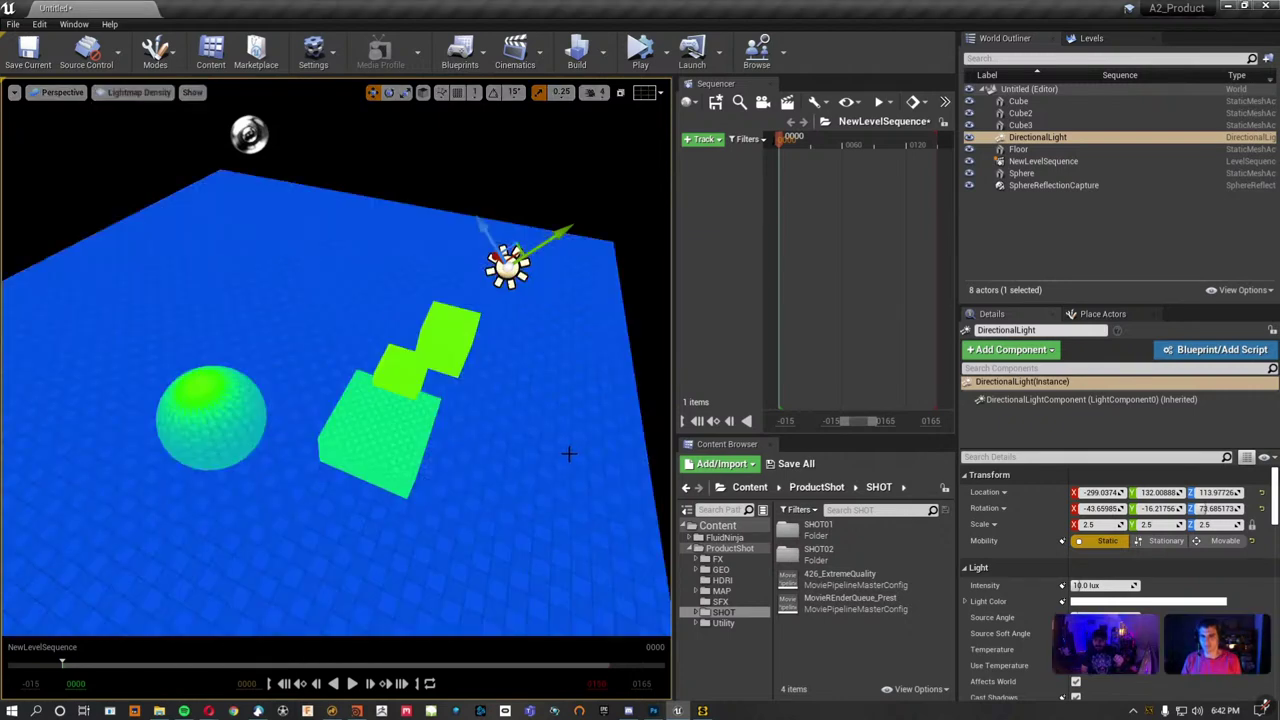
right_drag(571, 450, 600, 430)
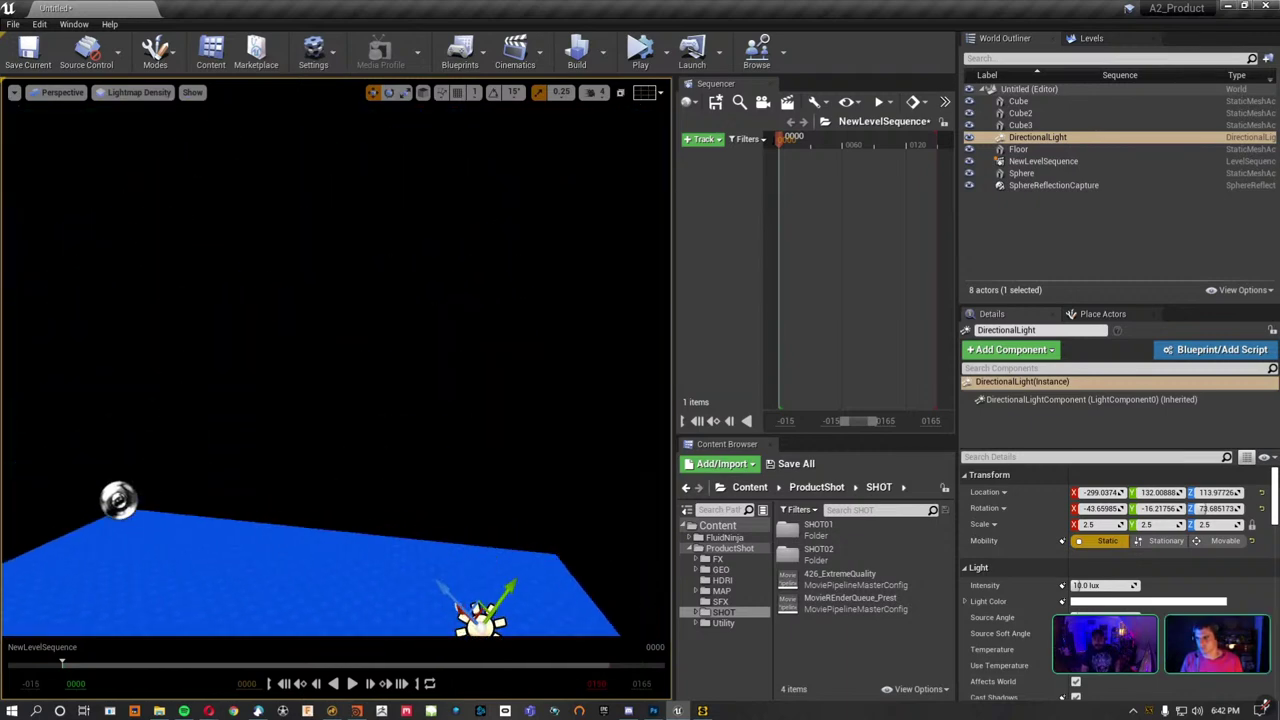
mouse_move(600, 430)
right_down()
mouse_move(473, 301)
mouse_move(364, 310)
mouse_move(380, 300)
mouse_move(338, 351)
right_up()
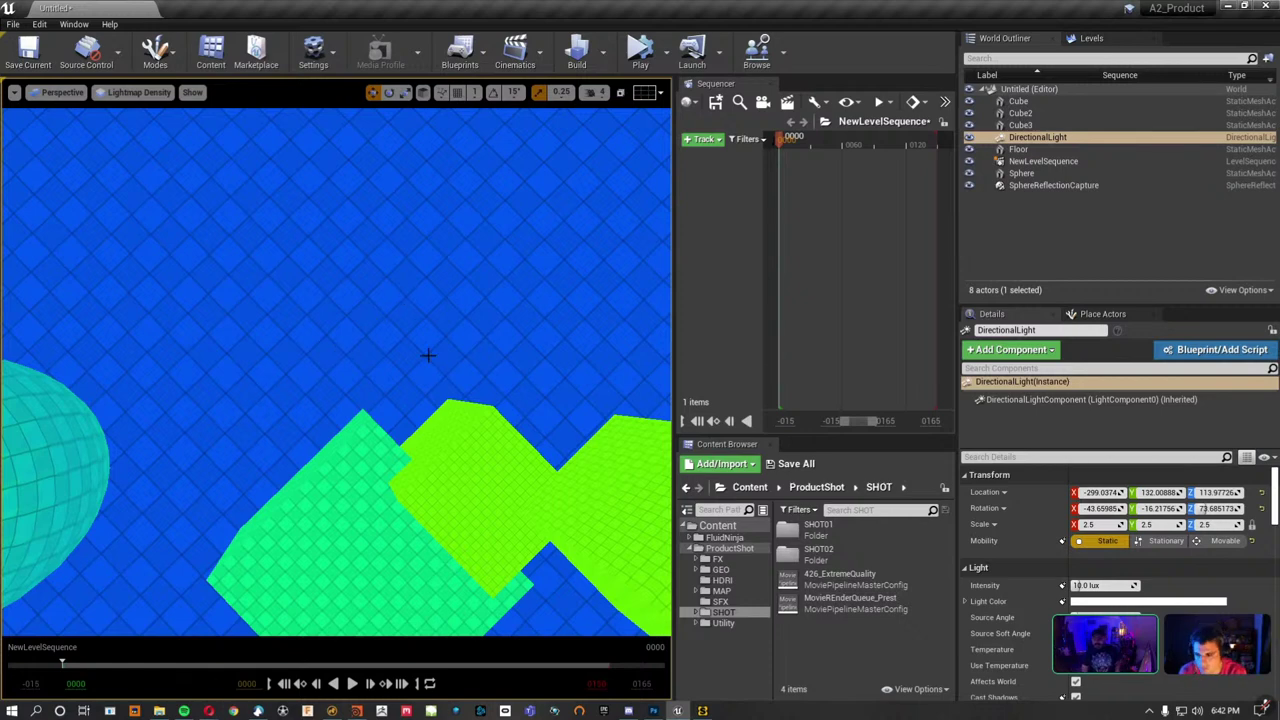
right_drag(428, 354, 630, 407)
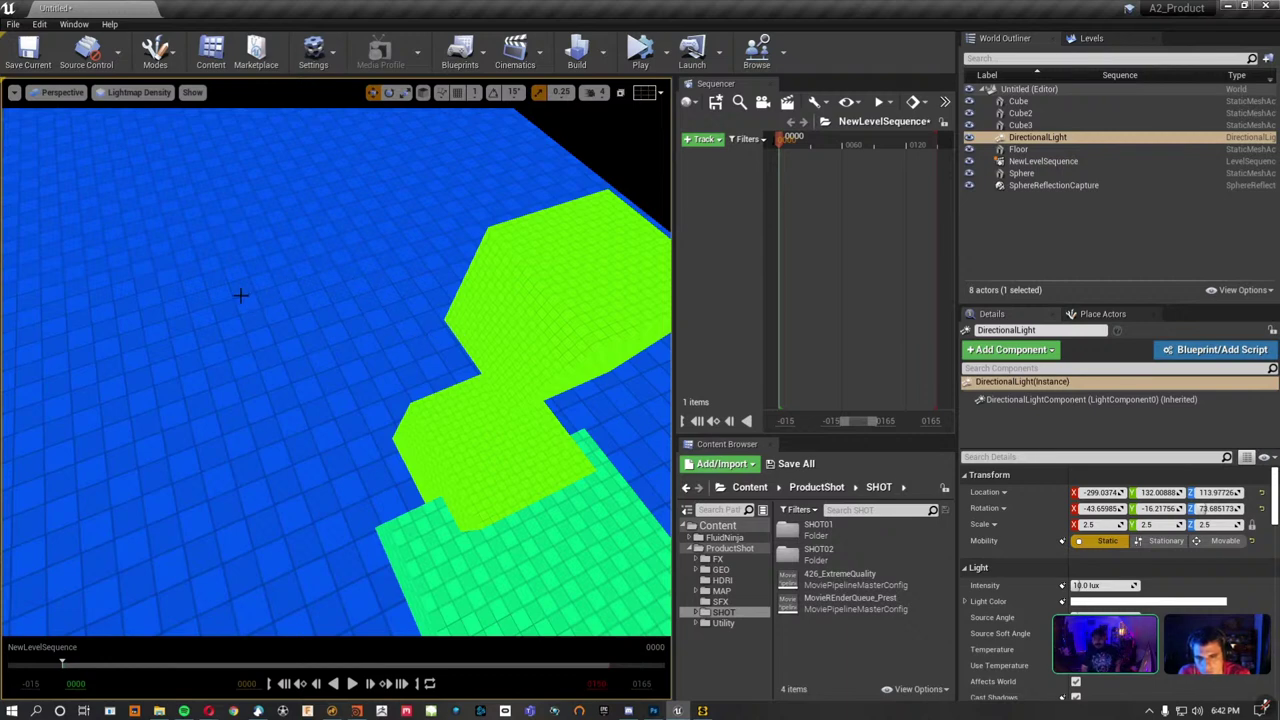
Compare with Lit shading, return to Lightmap Density, and select the Floor.
click(139, 92)
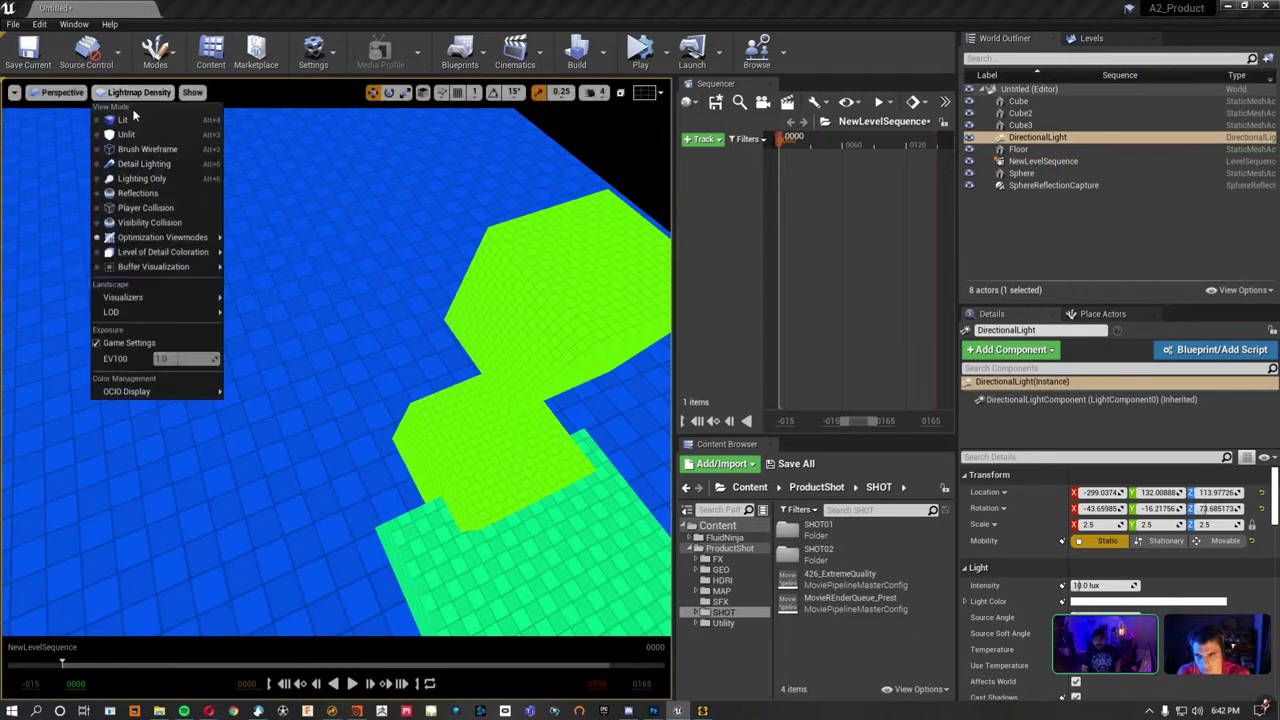
click(131, 116)
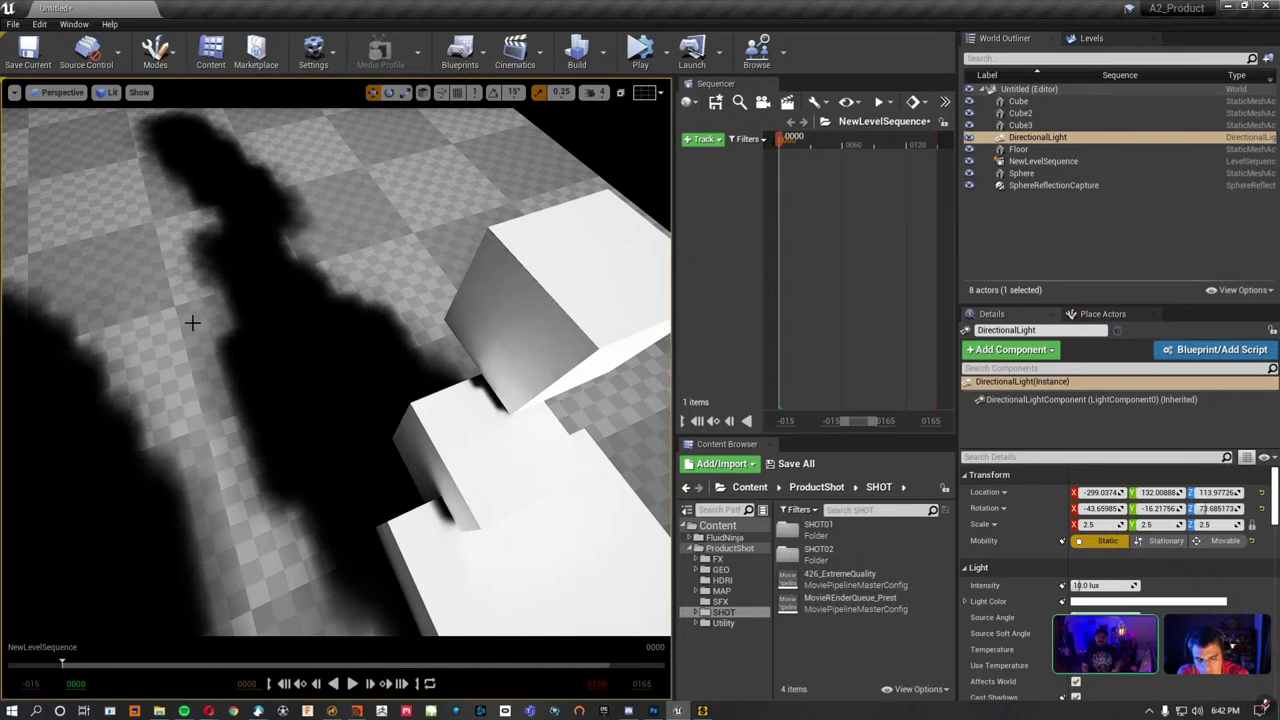
click(106, 92)
mouse_move(185, 237)
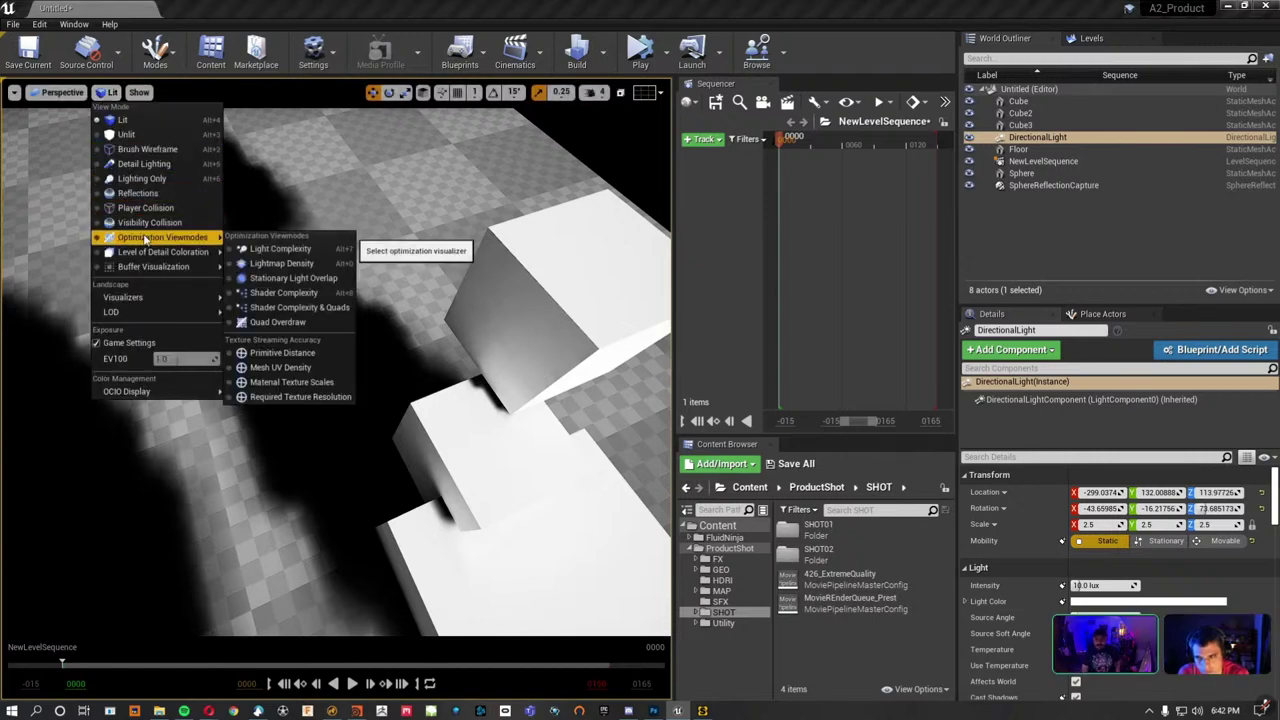
click(281, 263)
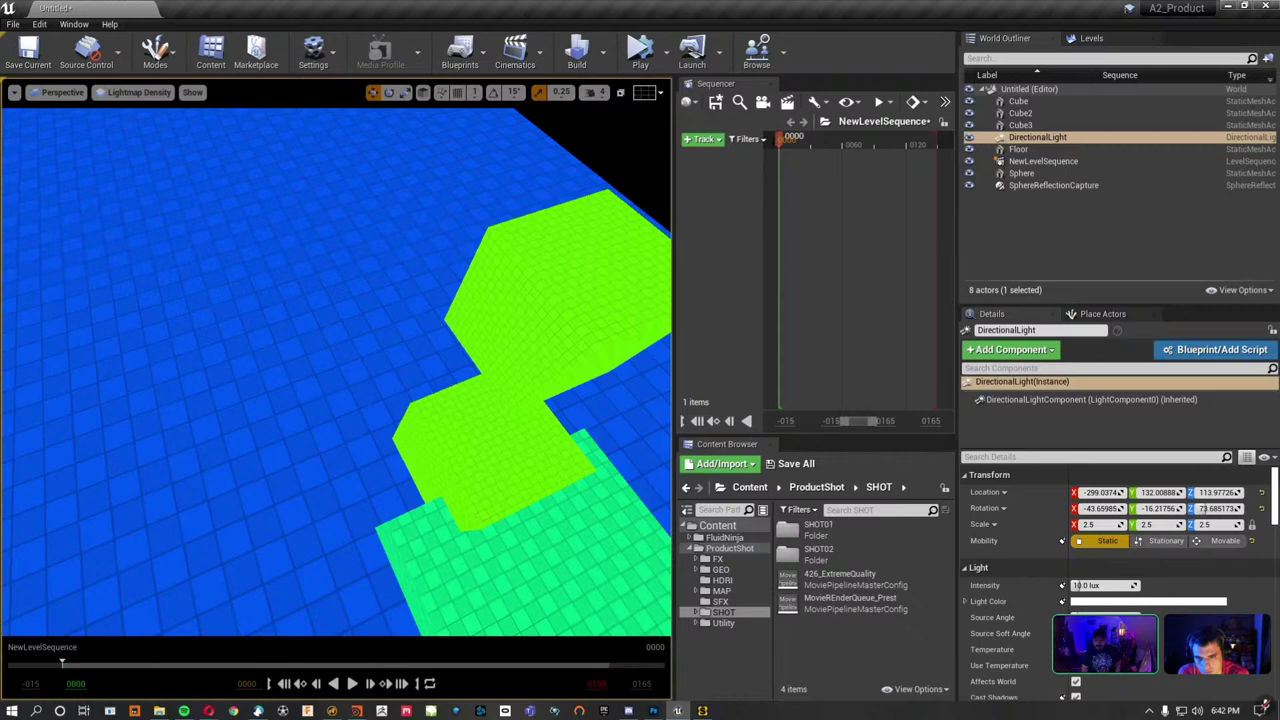
right_drag(471, 391, 471, 391)
click(253, 309)
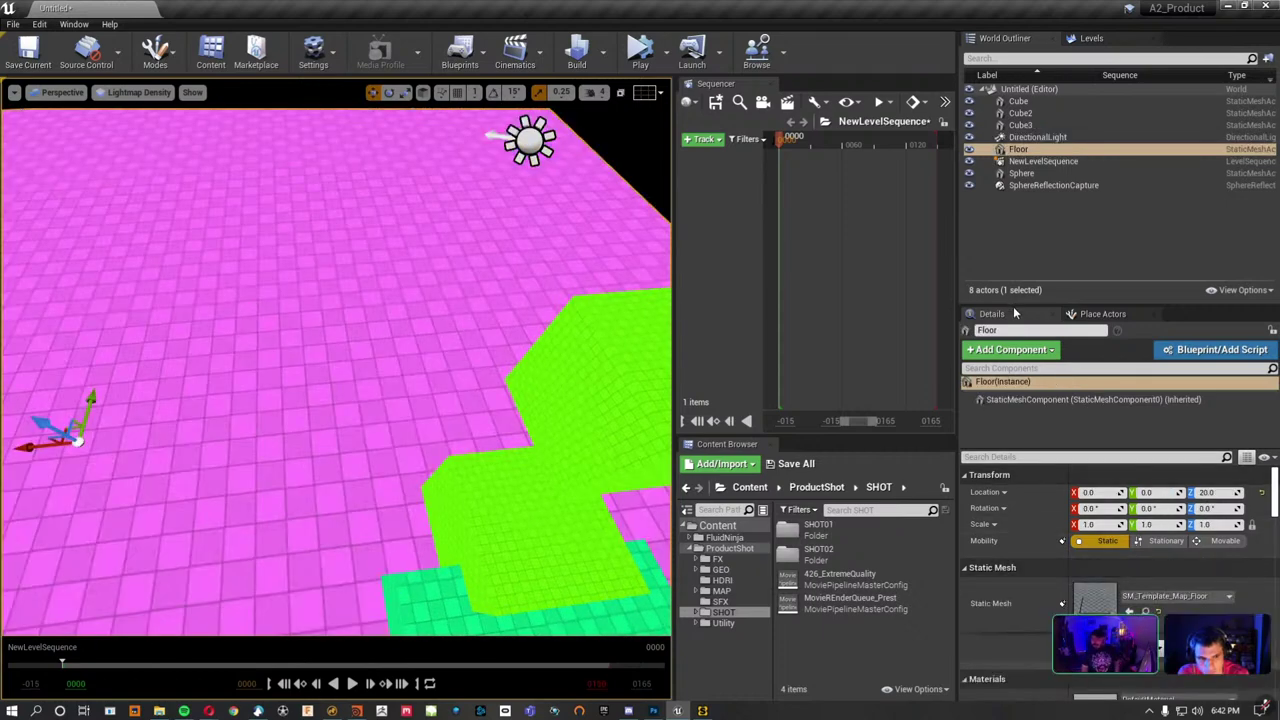
Filter the floor's Details to 'lightmap', override its resolution at 64, and build lighting.
drag(1013, 306, 1013, 214)
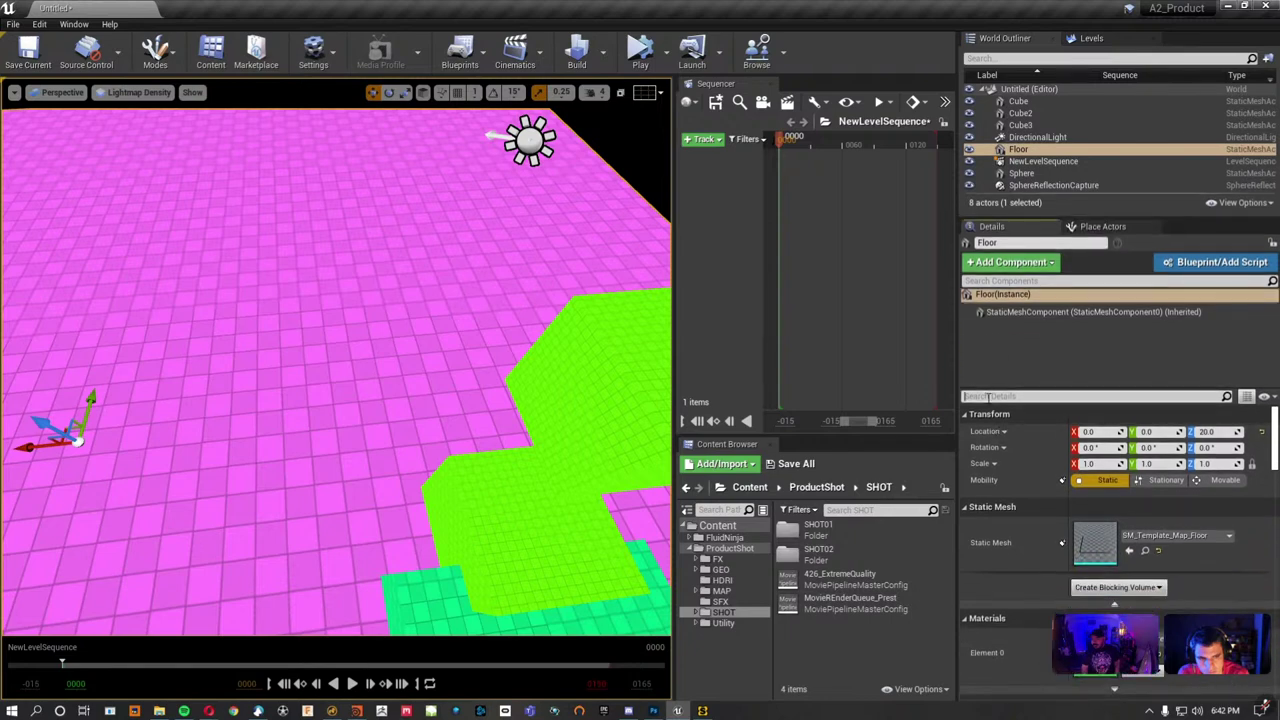
click(986, 396)
text(lightmap)
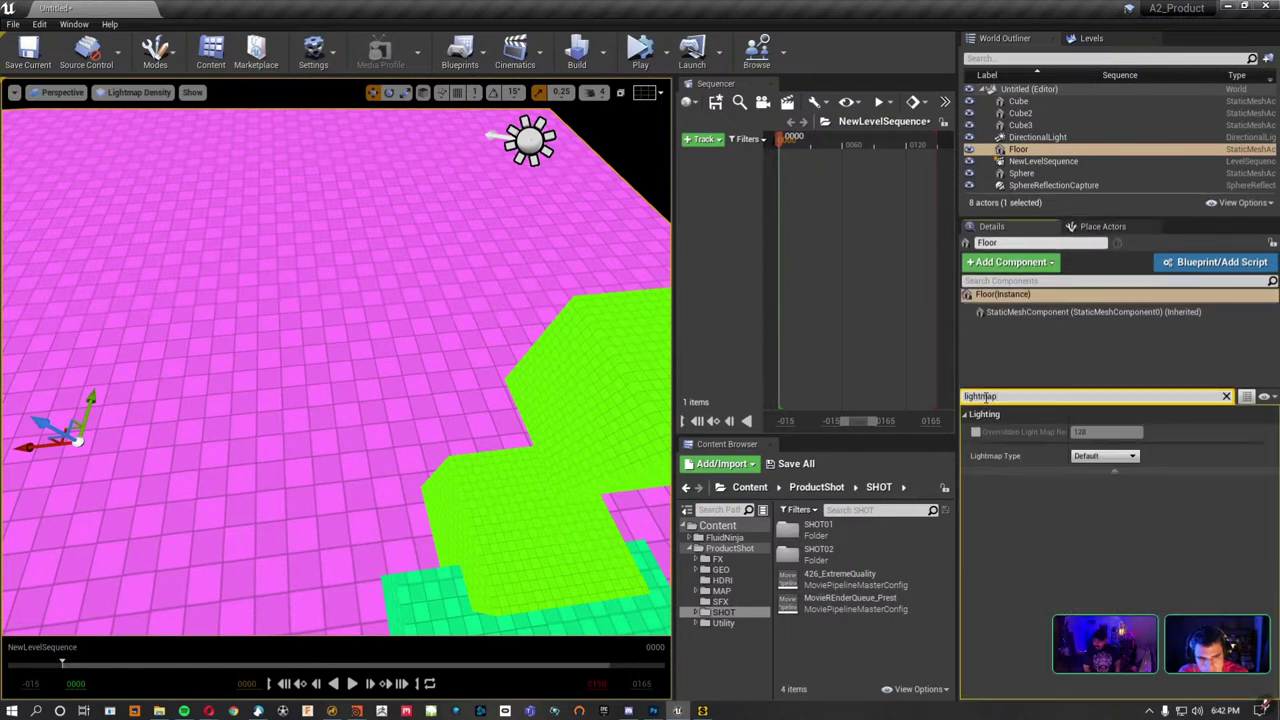
click(976, 431)
drag(1100, 431, 1085, 431)
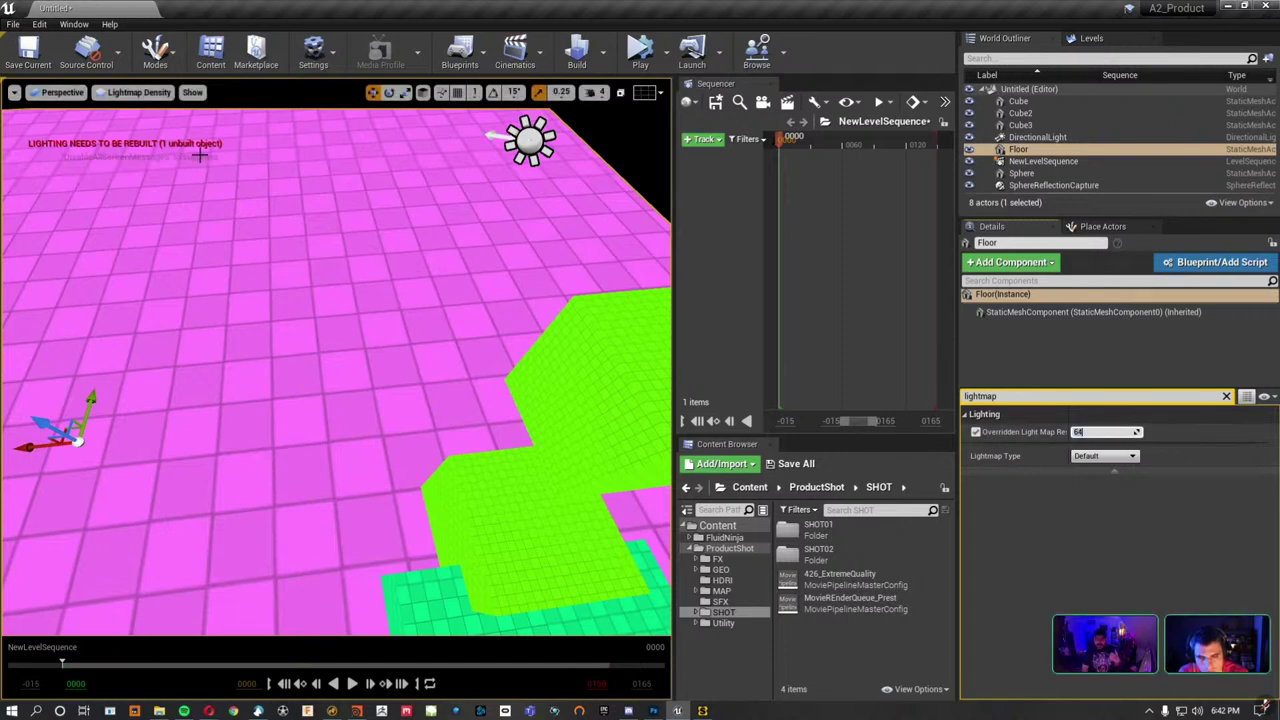
click(135, 92)
click(130, 120)
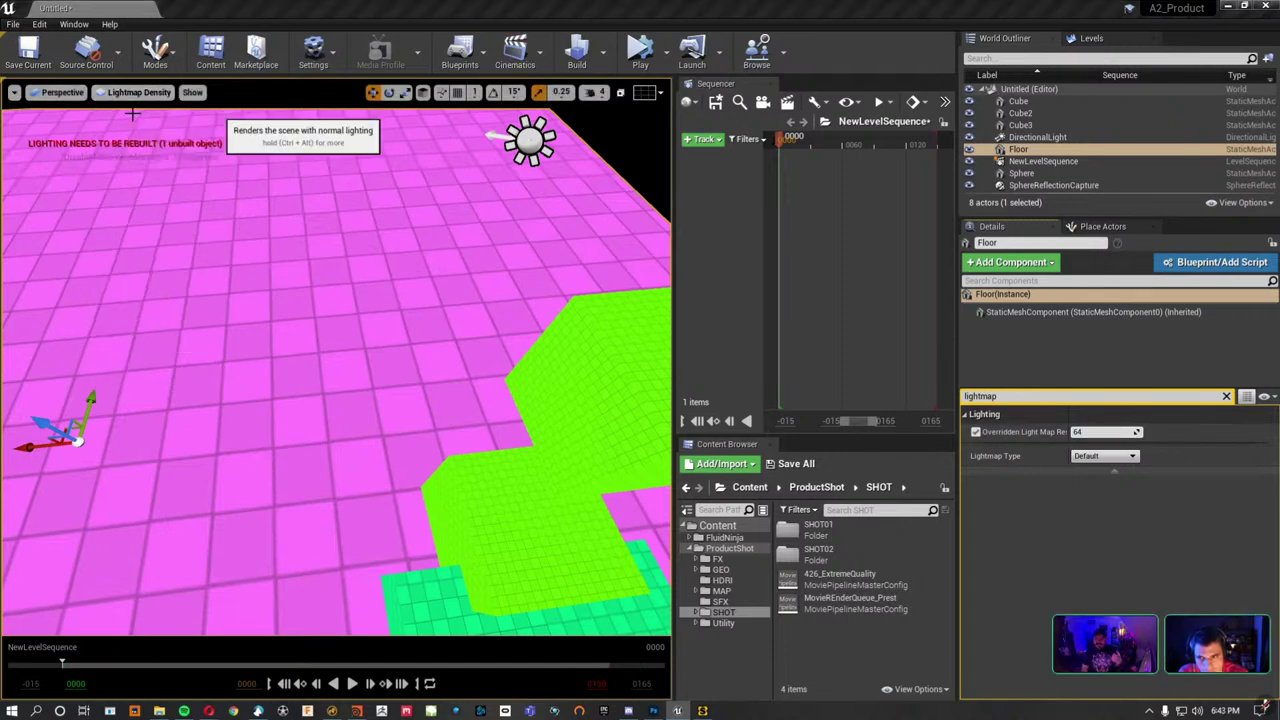
click(566, 55)
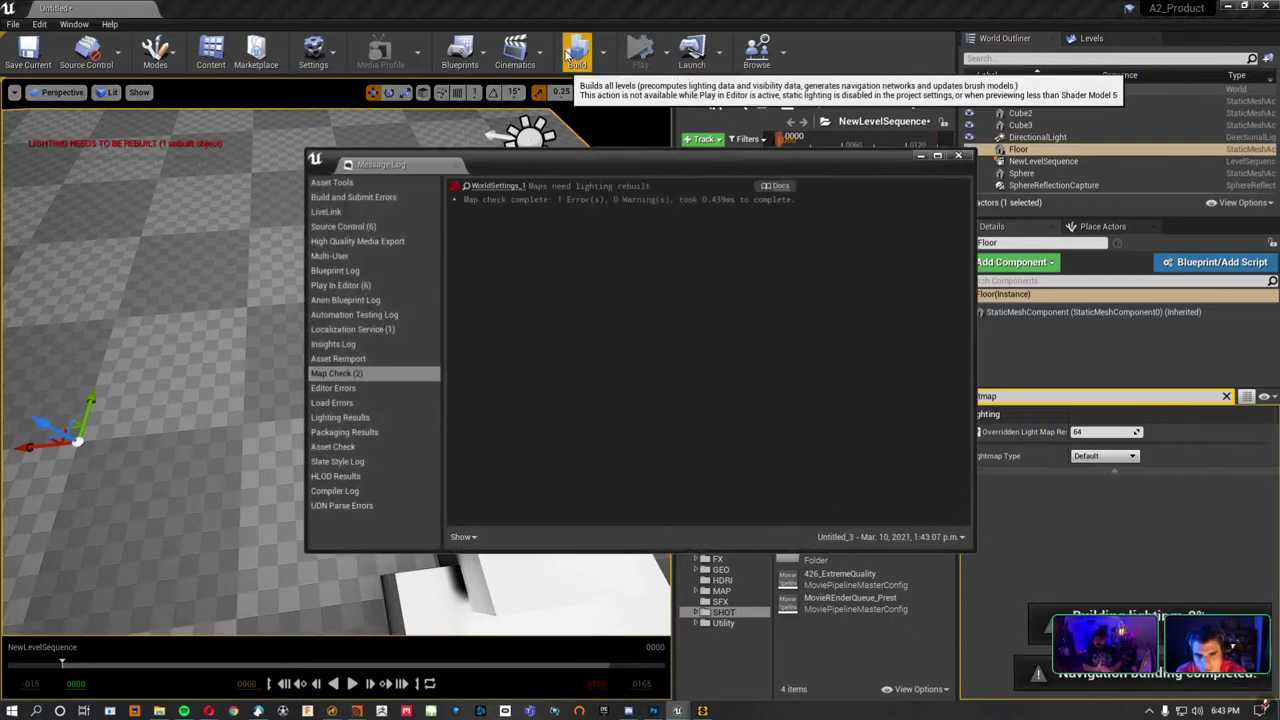
click(960, 157)
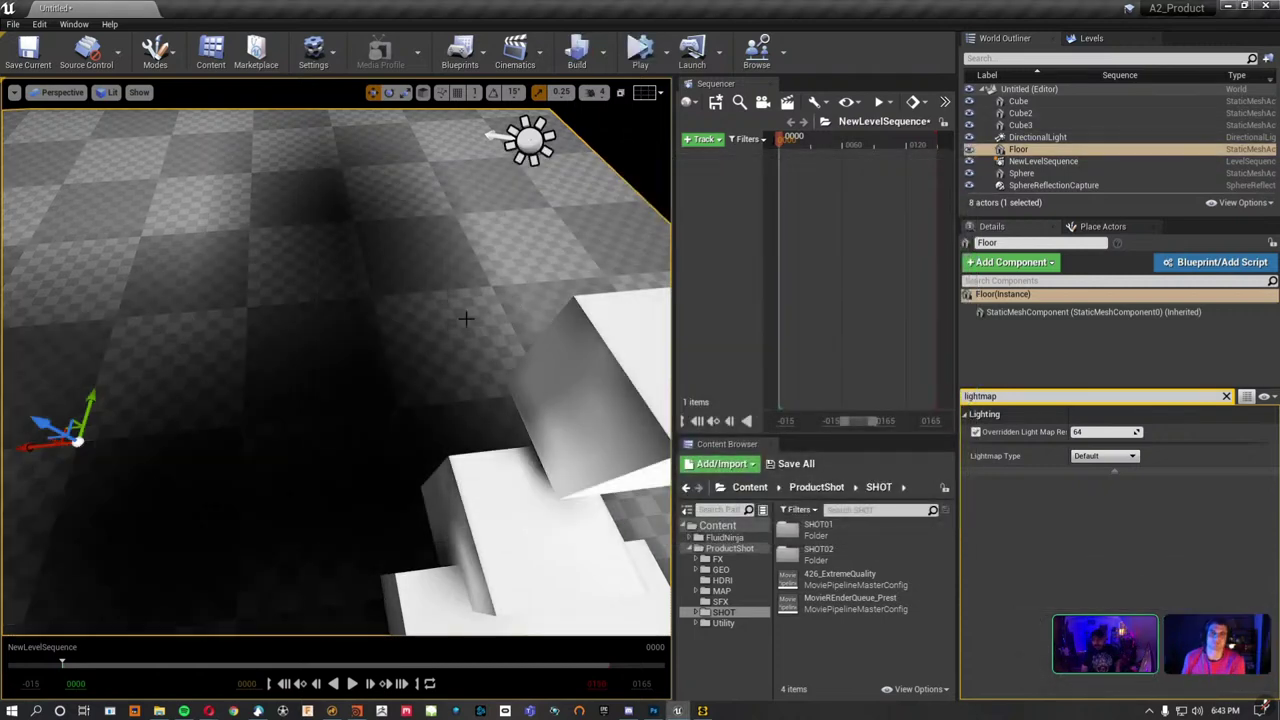
Raise the floor's overridden lightmap resolution to 1024, rebuild lighting, and deselect the floor.
right_drag(465, 318, 480, 330)
click(1086, 432)
text(1024)
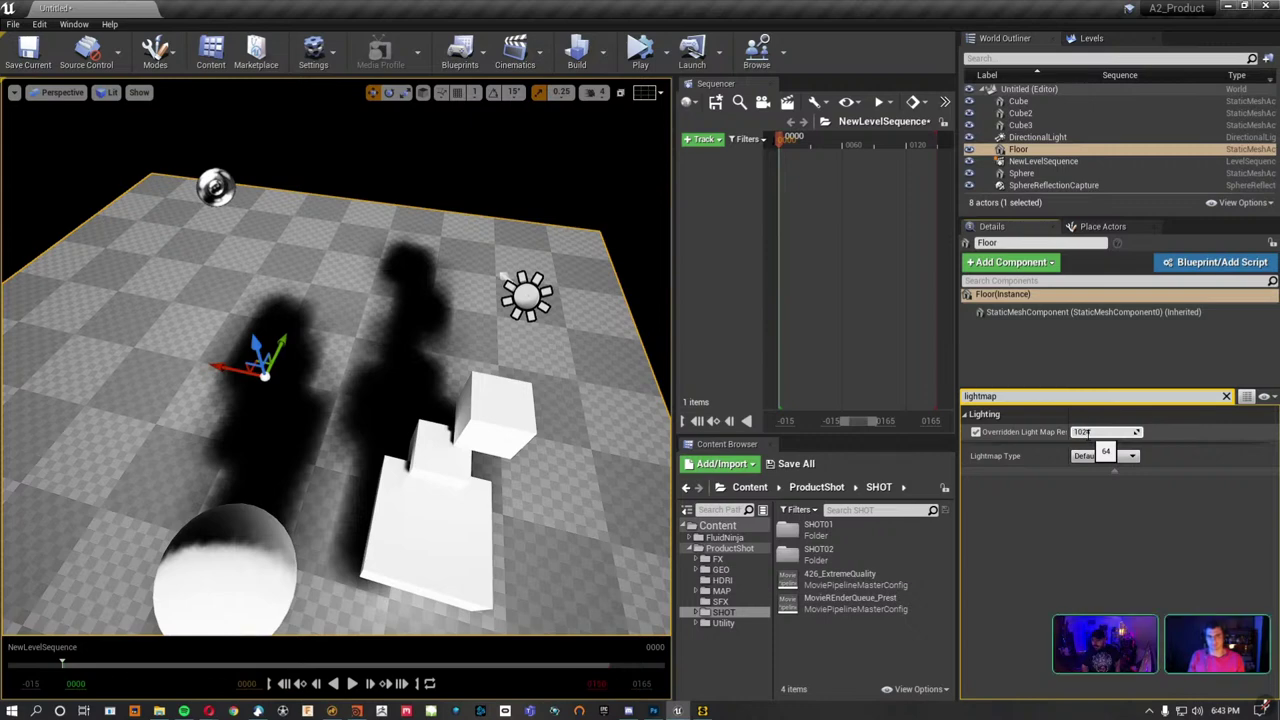
key(Return)
click(578, 58)
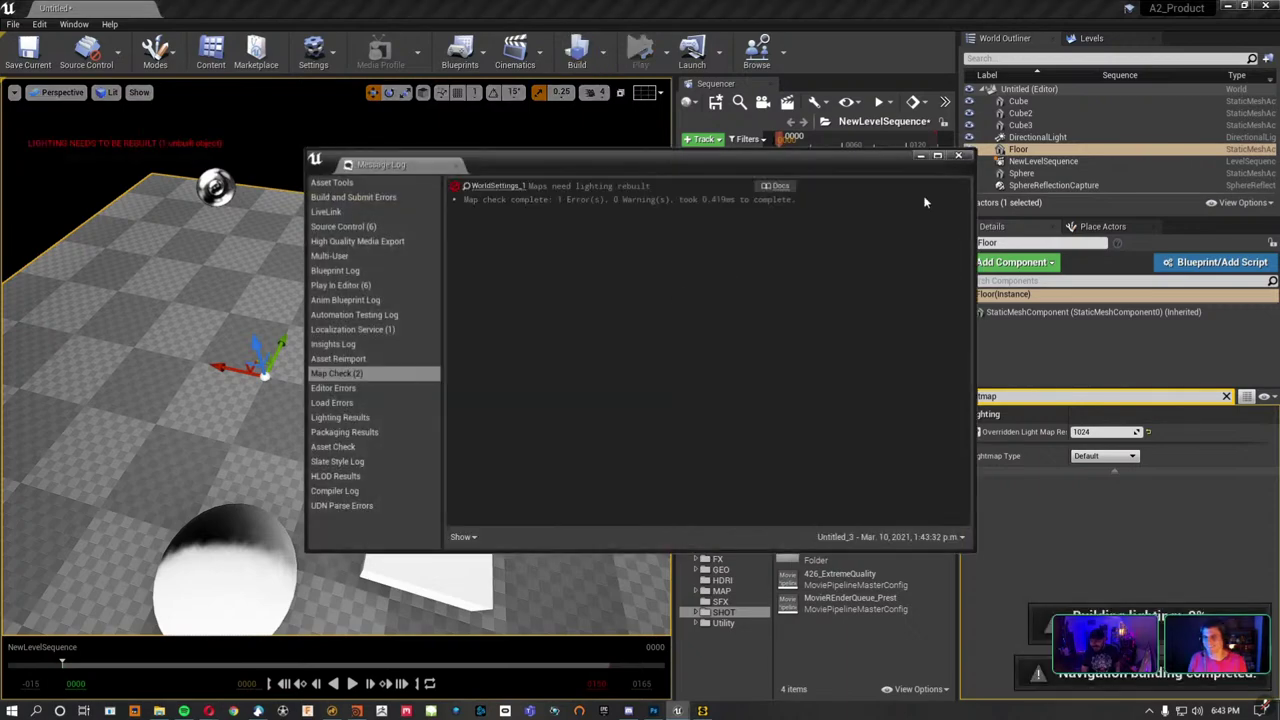
drag(423, 161, 236, 13)
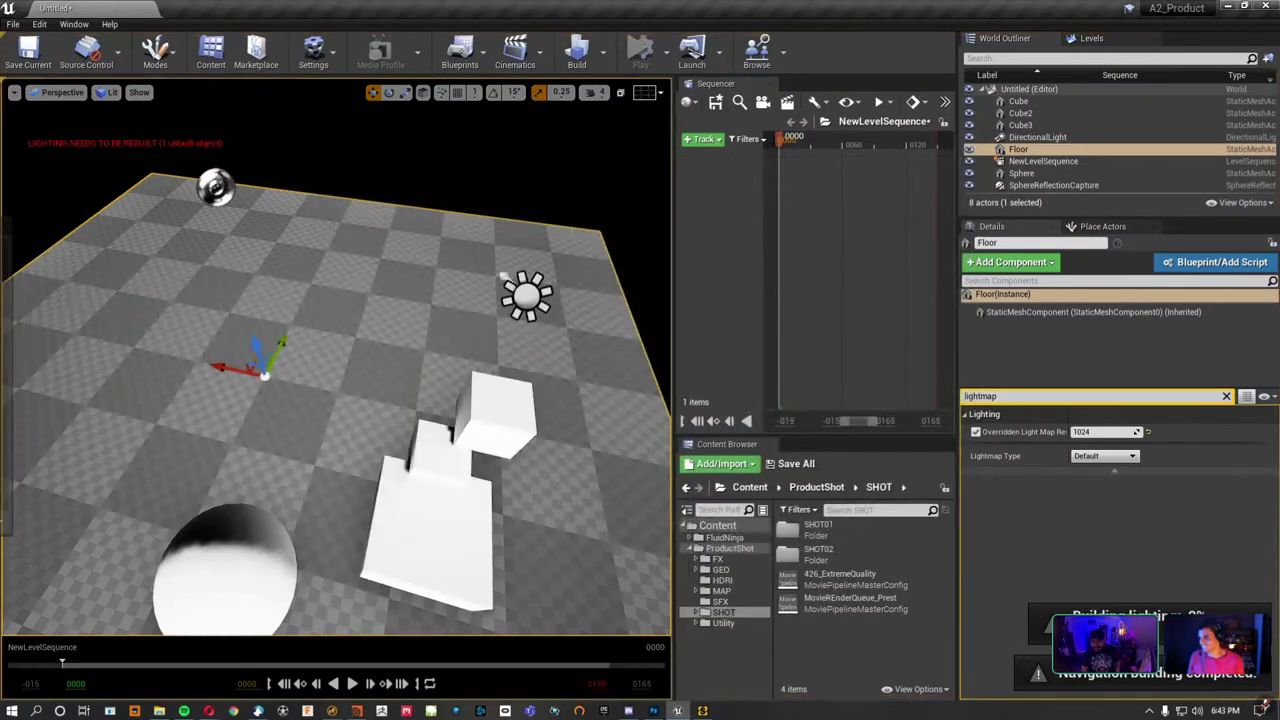
click(96, 12)
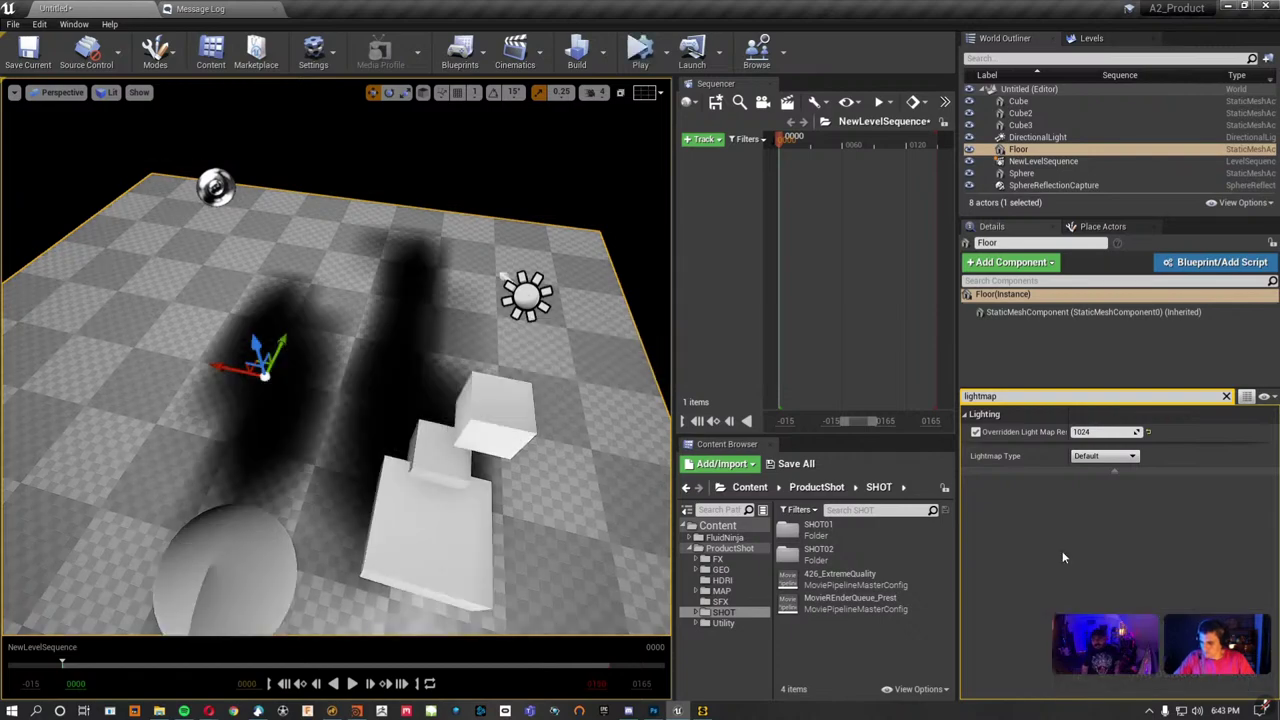
mouse_move(335, 360)
right_down()
mouse_move(400, 340)
mouse_move(400, 300)
mouse_move(470, 370)
mouse_move(460, 330)
mouse_move(420, 360)
right_up()
key(Escape)
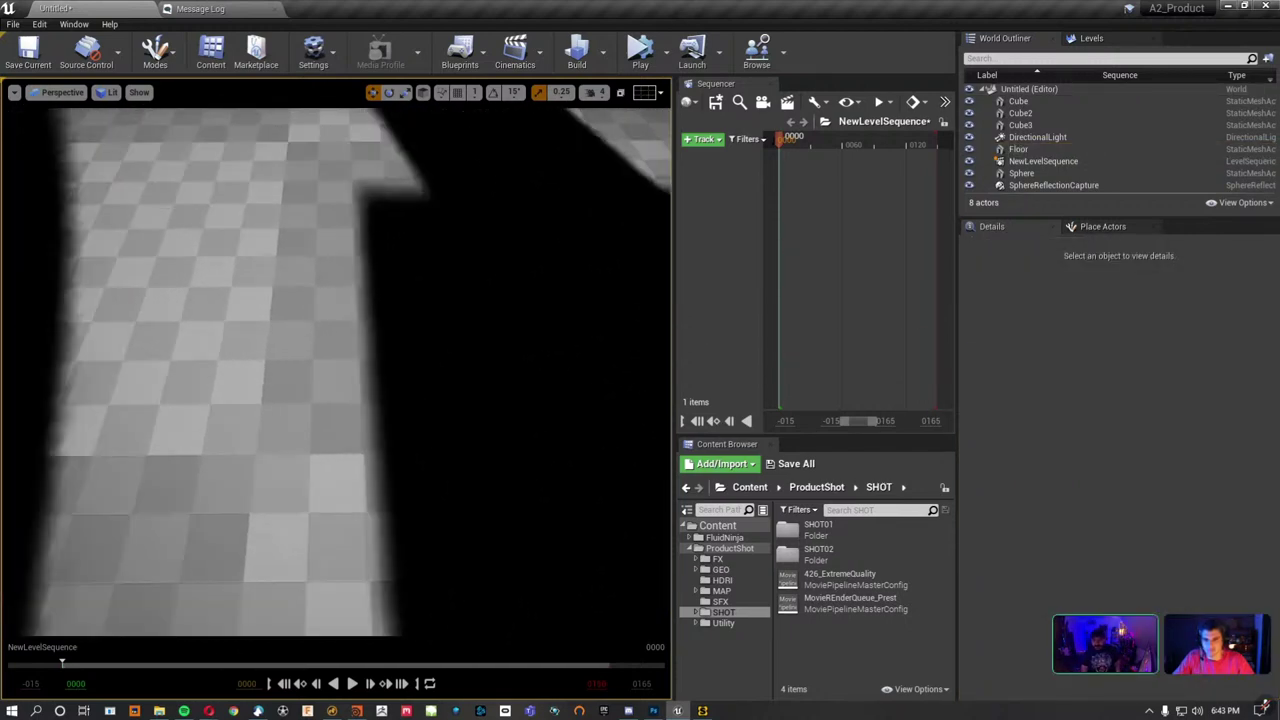
Check the floor in Lightmap Density view, then return the viewport to Lit.
click(106, 92)
mouse_move(165, 238)
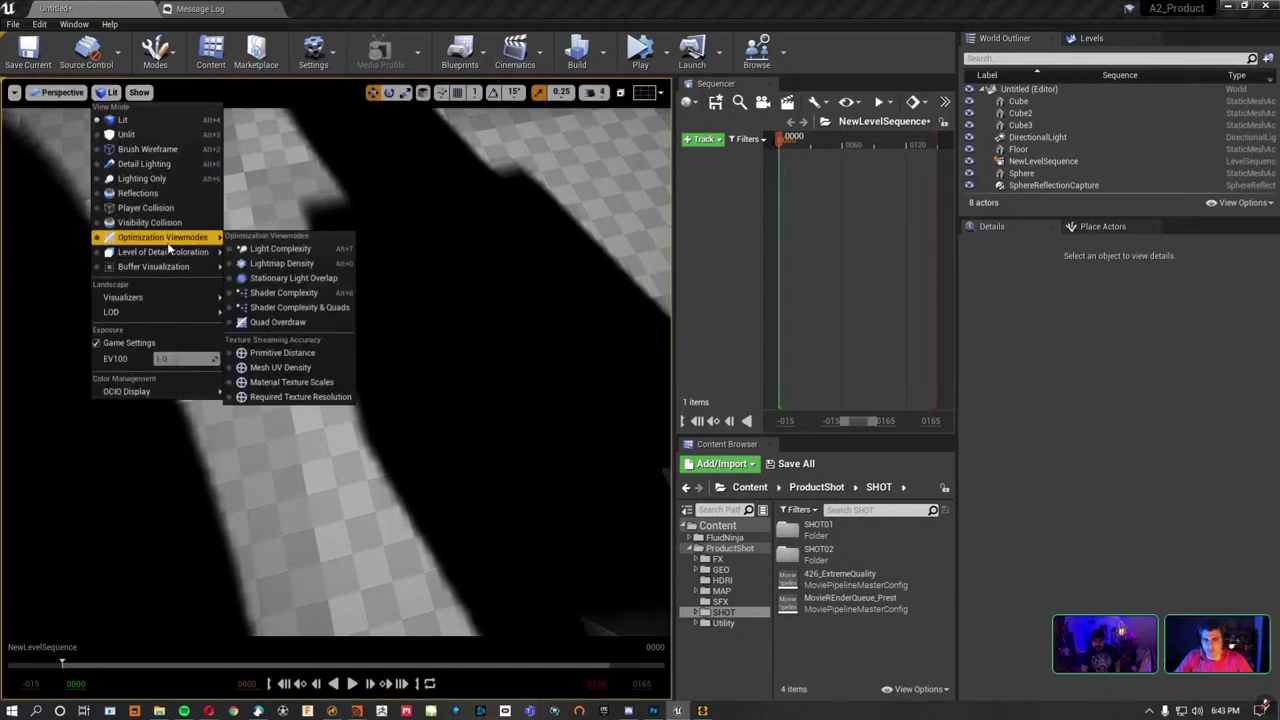
click(285, 263)
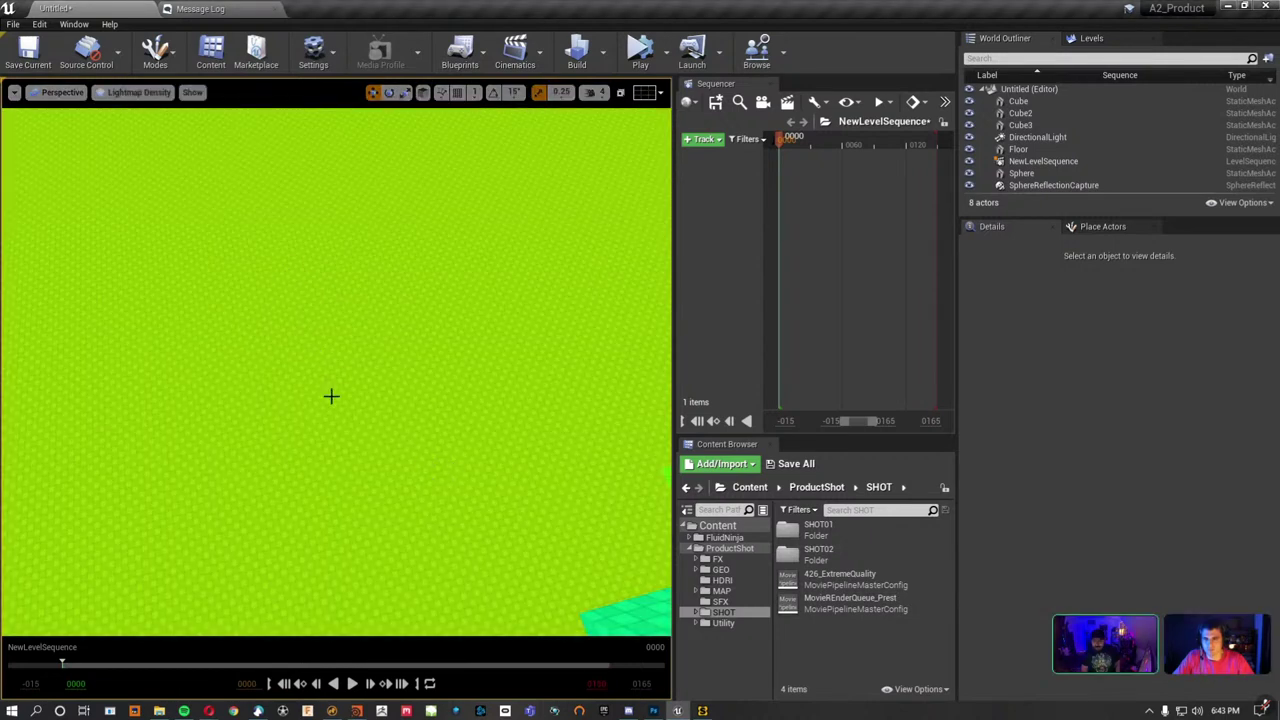
click(139, 92)
click(118, 124)
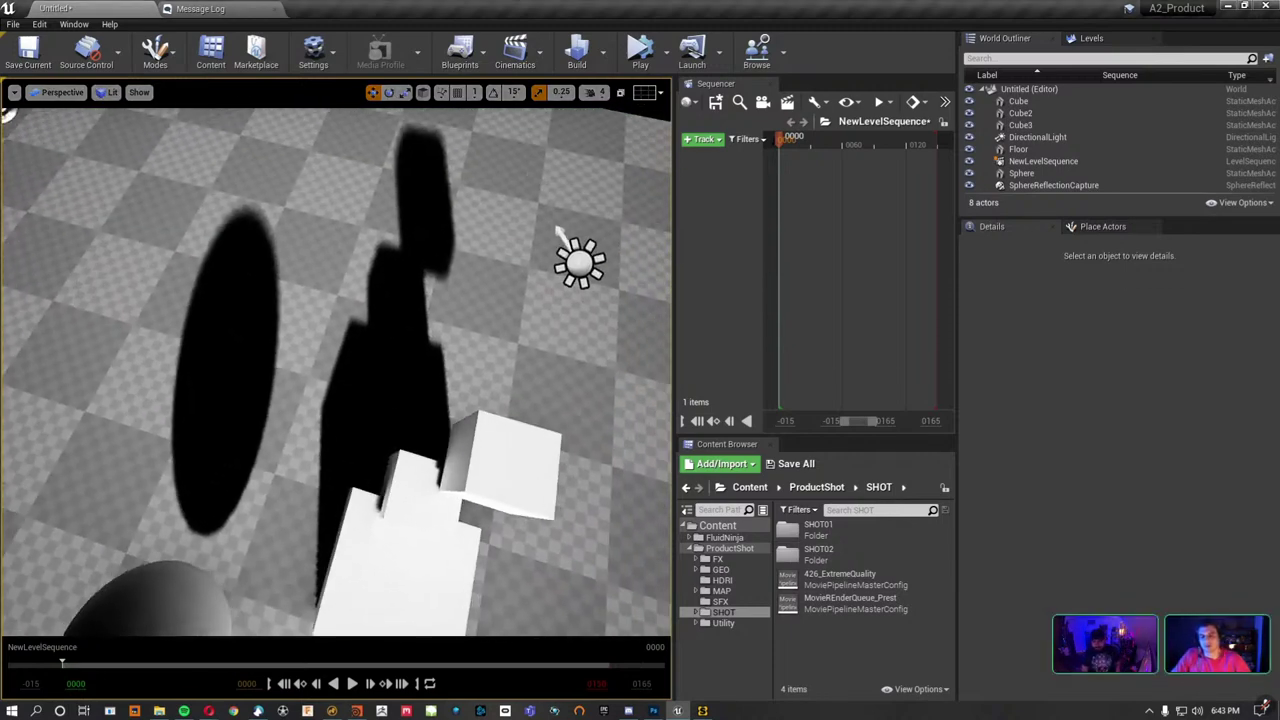
Fly around to inspect the baked shadows, then select the Directional Light.
right_drag(540, 226, 540, 226)
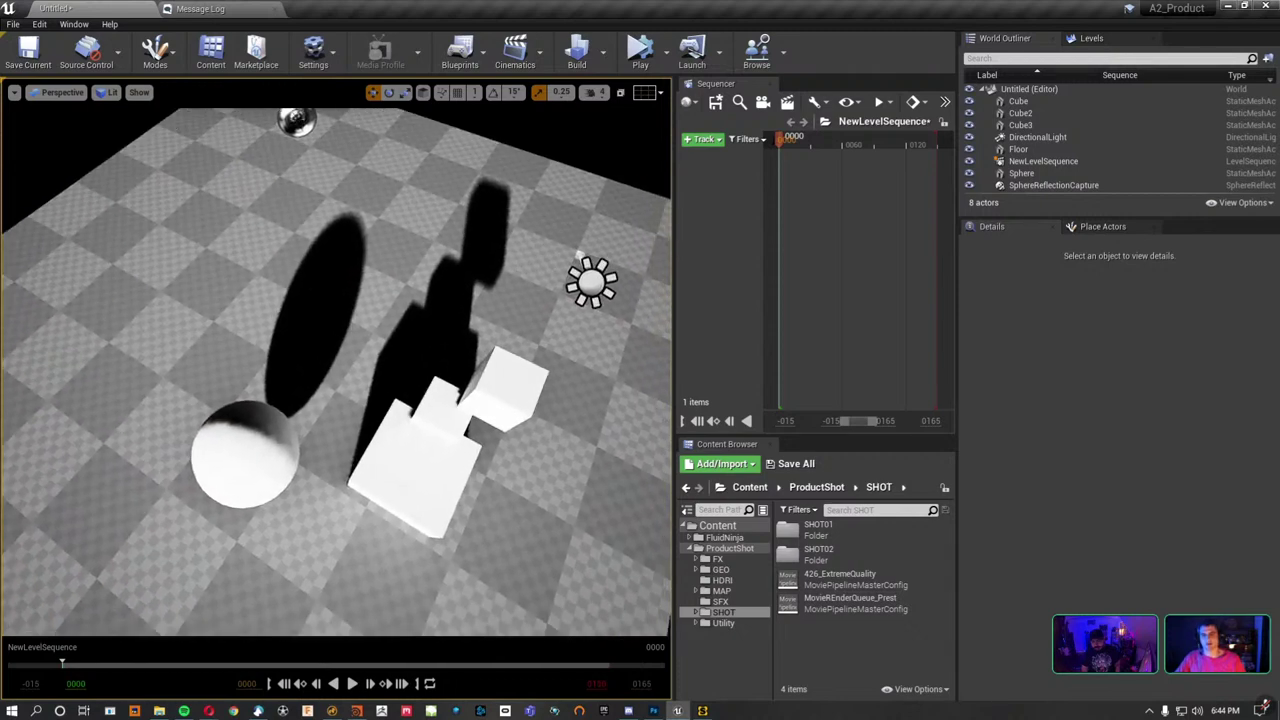
right_drag(312, 262, 312, 262)
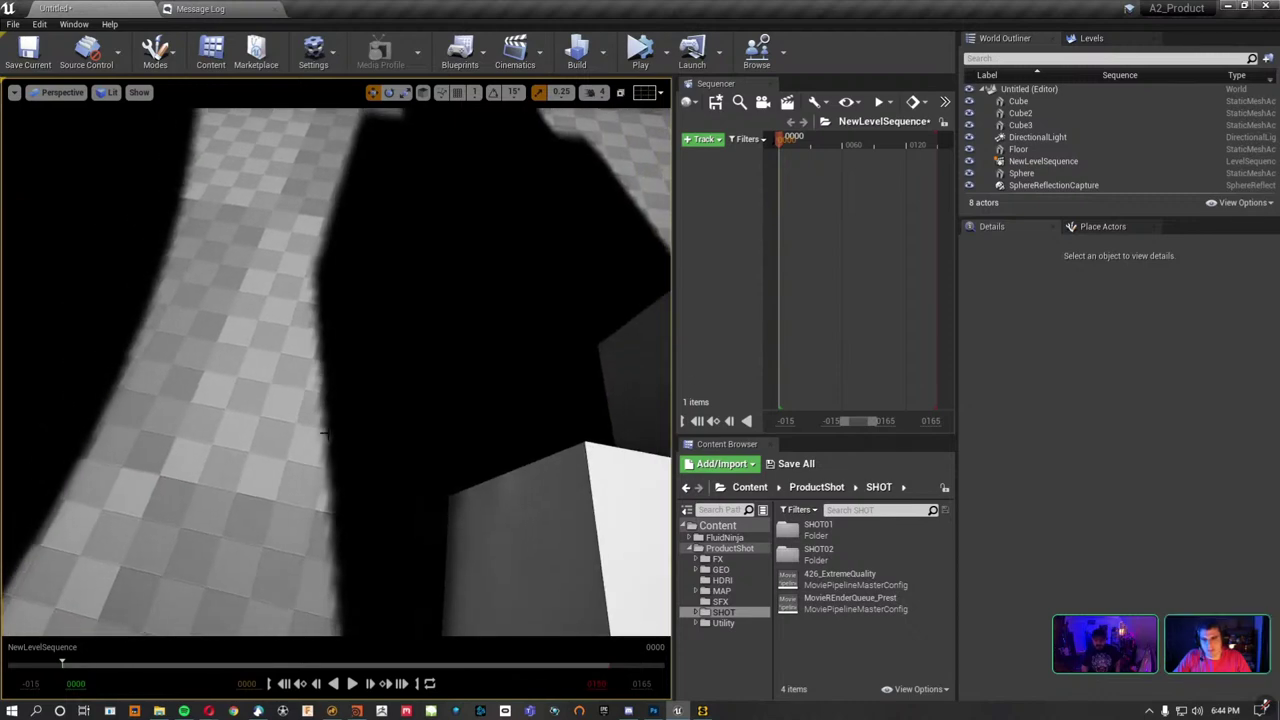
right_drag(323, 434, 391, 474)
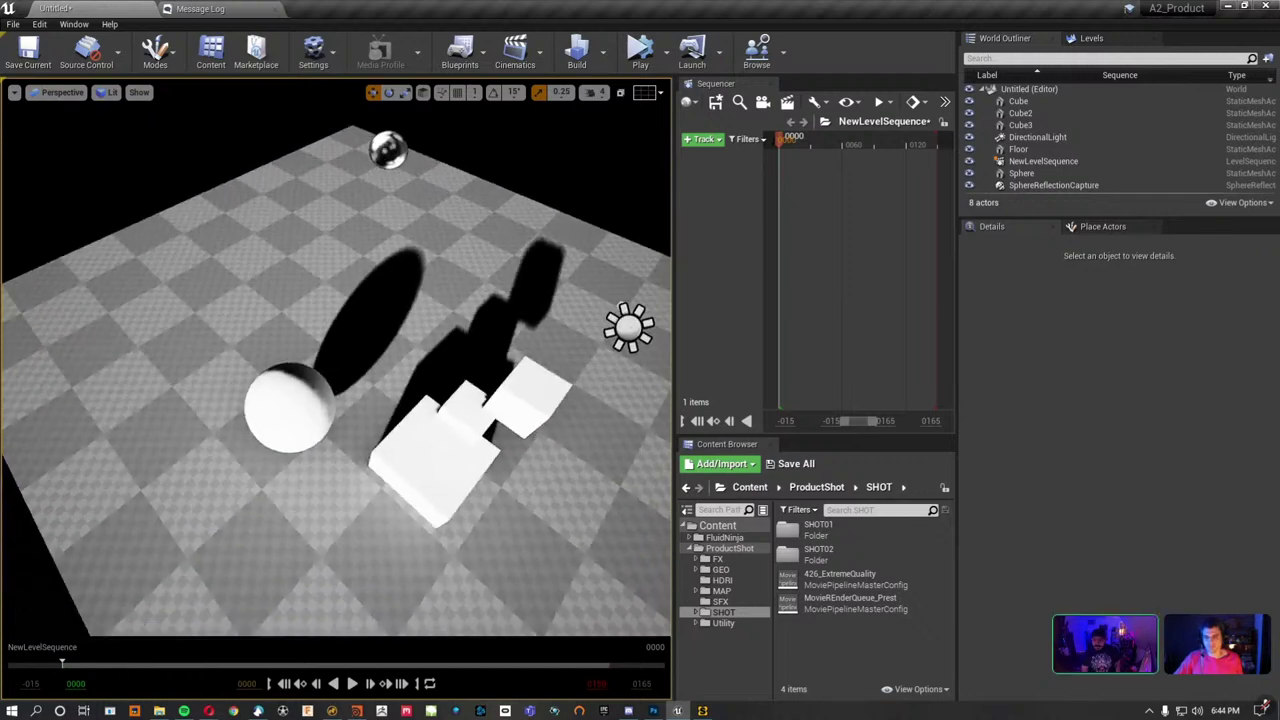
right_drag(434, 420, 434, 420)
click(505, 378)
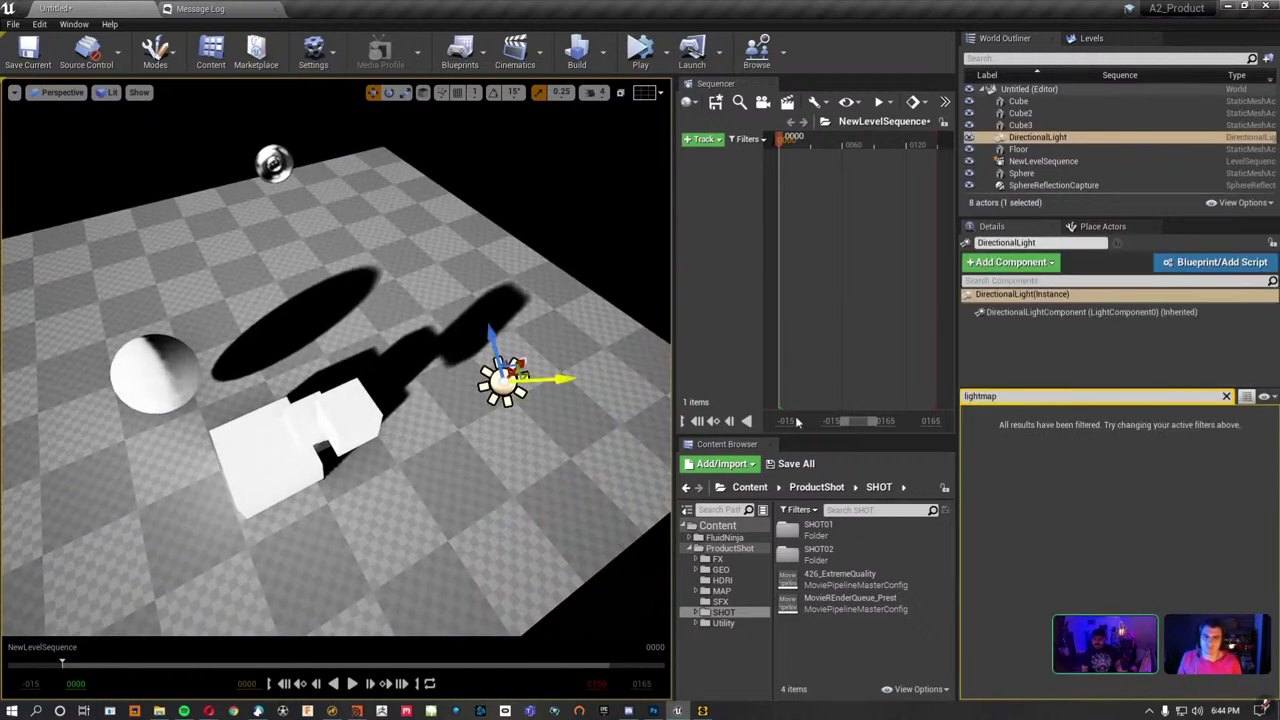
Clear the Details filter, move the sphere to about X 325, and start a lighting build.
click(1227, 397)
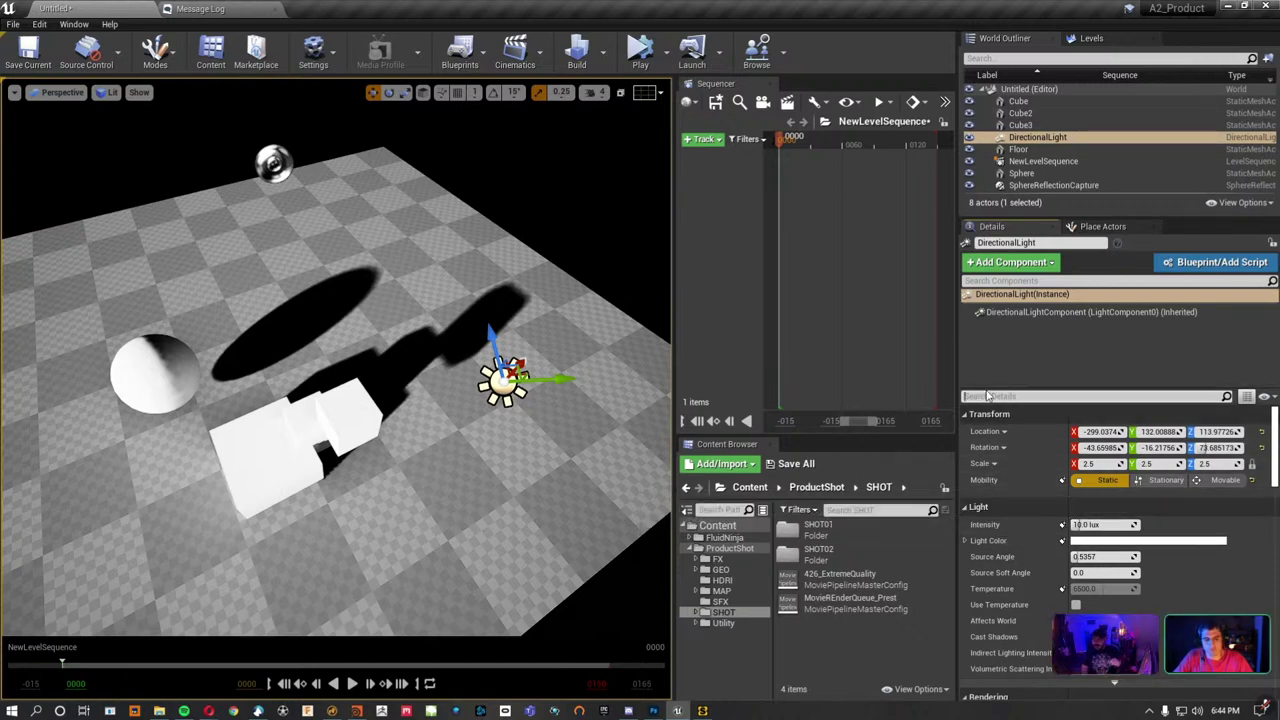
drag(988, 390, 988, 334)
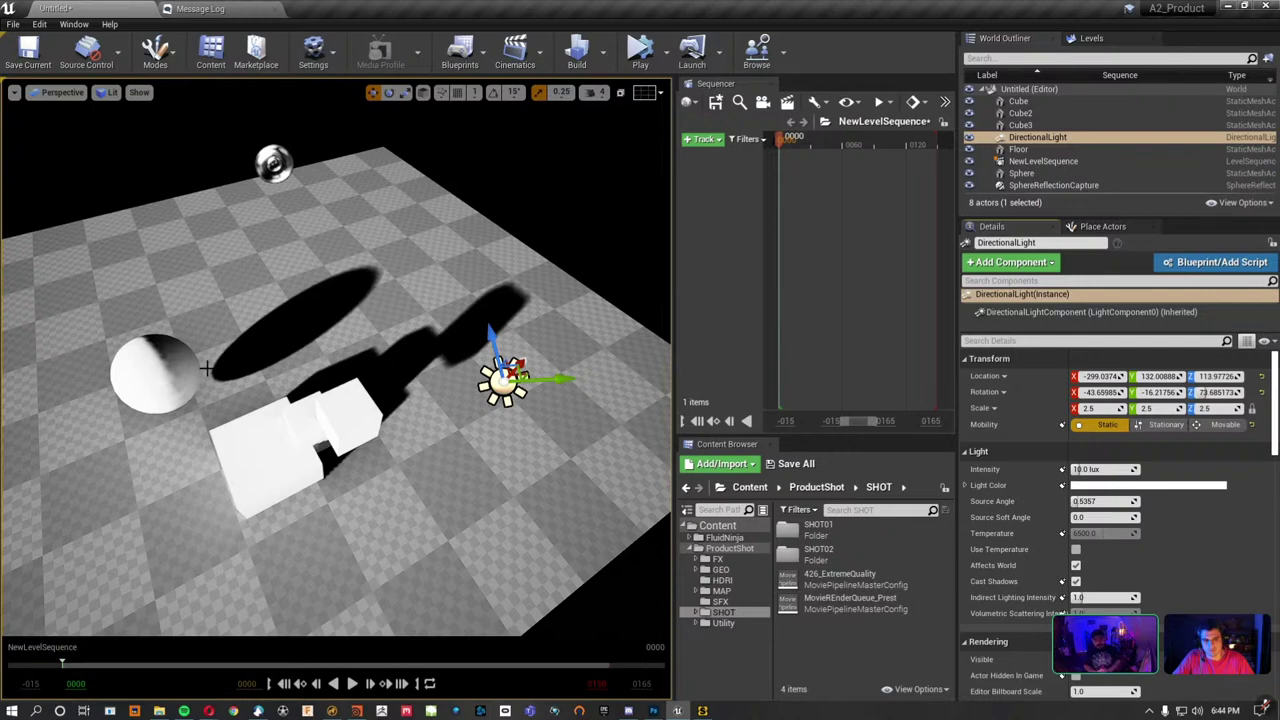
click(158, 360)
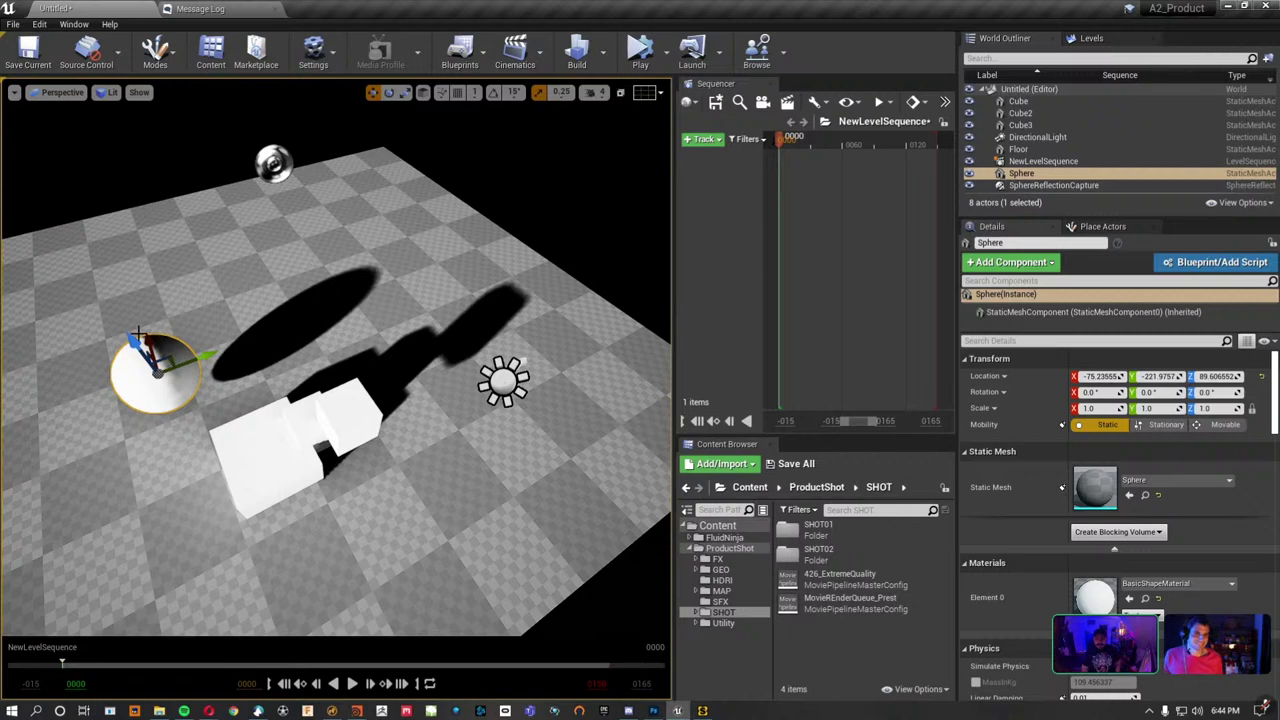
drag(139, 334, 112, 268)
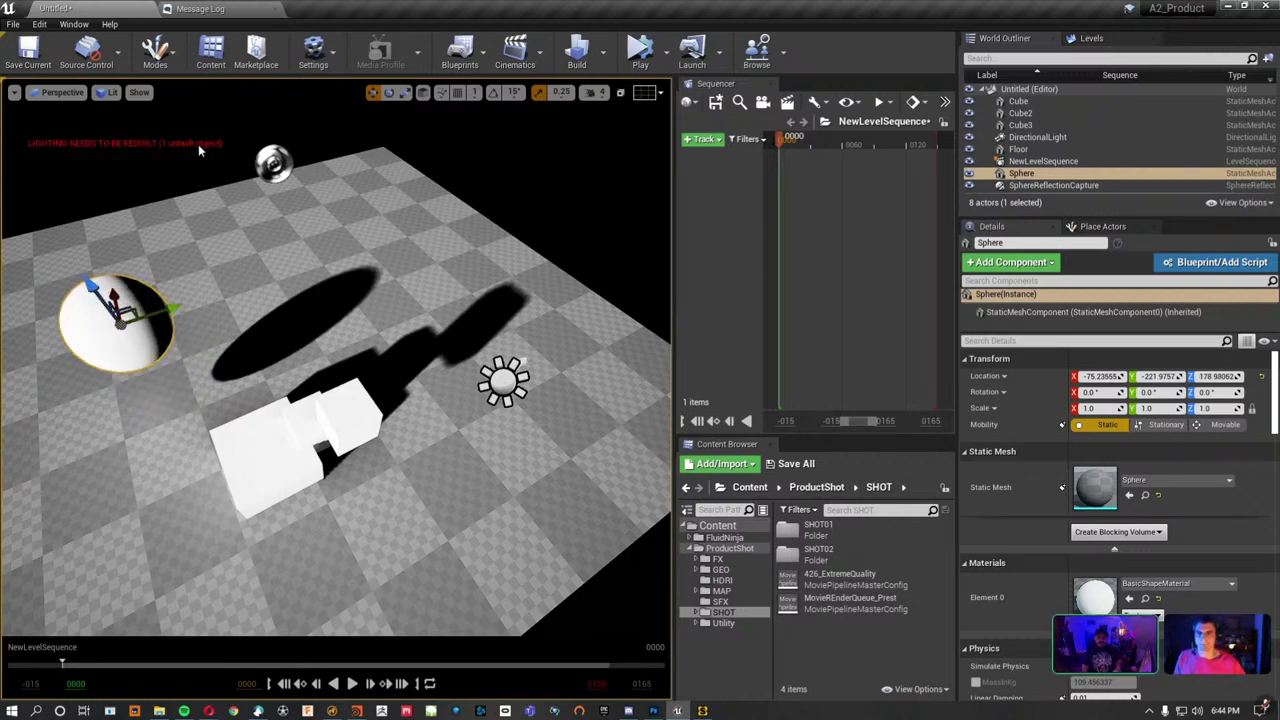
mouse_move(198, 144)
alt+mouse_down()
mouse_move(310, 388)
mouse_move(149, 386)
mouse_move(60, 300)
mouse_move(90, 290)
alt+mouse_up()
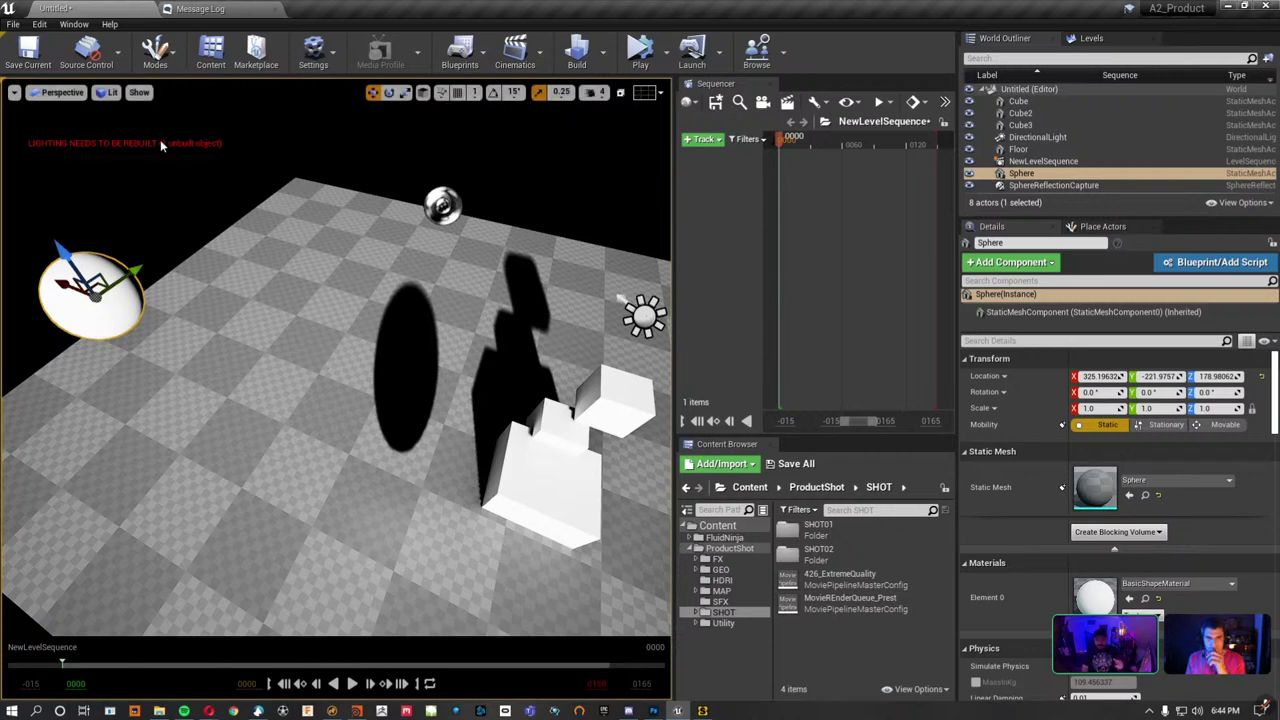
click(576, 52)
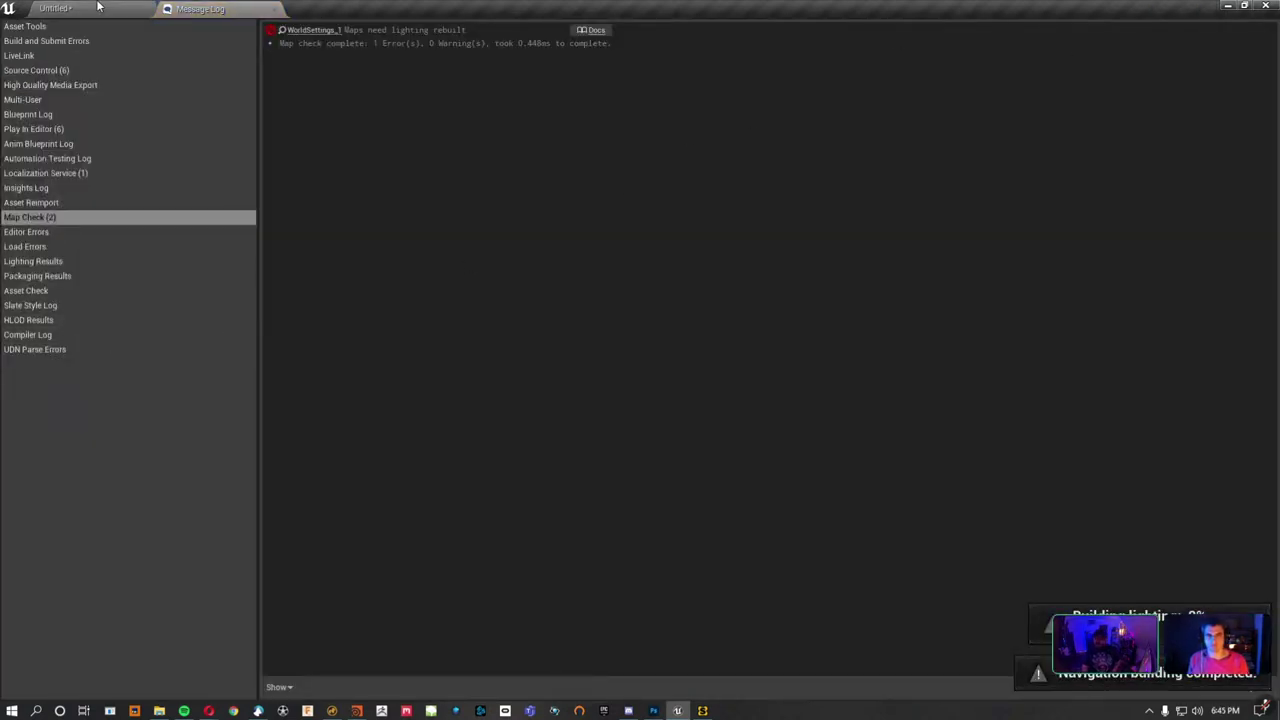
Close the Message Log and drag the sphere along X back to about -41.8.
click(276, 9)
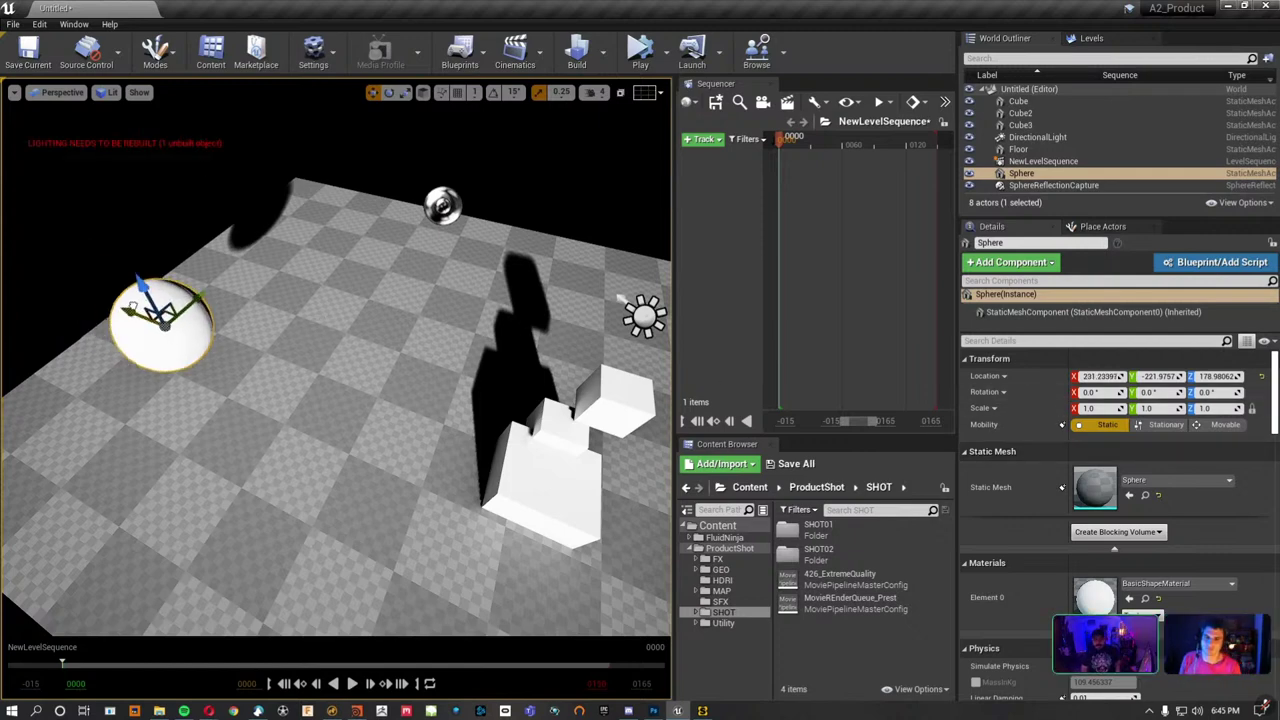
drag(90, 285, 390, 405)
mouse_move(400, 400)
right_down()
mouse_move(480, 450)
mouse_move(430, 440)
right_up()
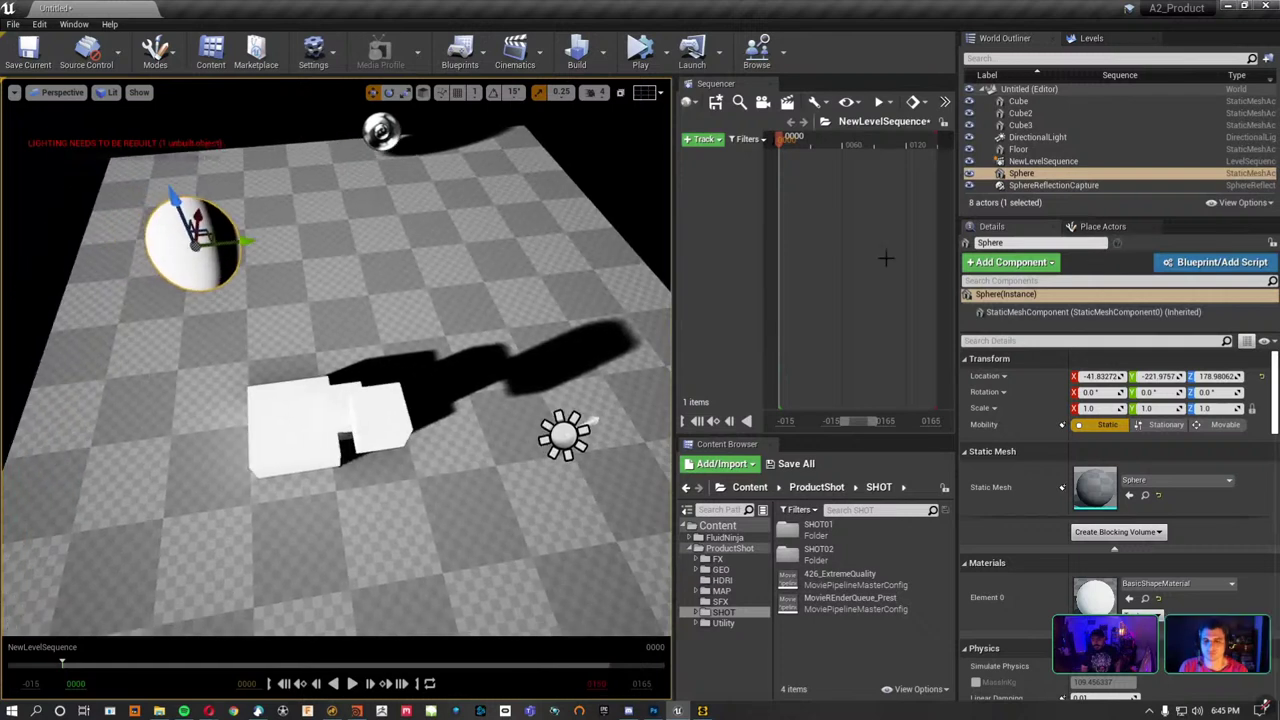
Add the Sphere to NewLevelSequence and key its location at frame 0.
drag(1021, 173, 723, 192)
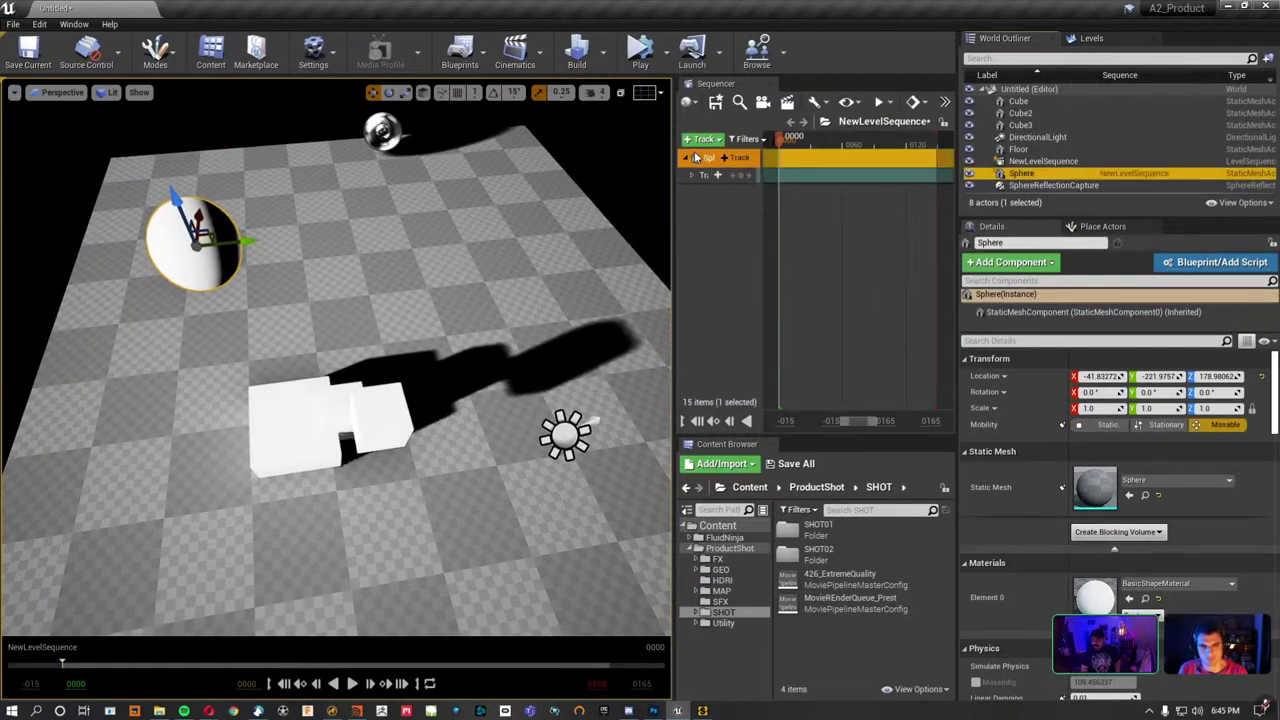
drag(674, 190, 567, 195)
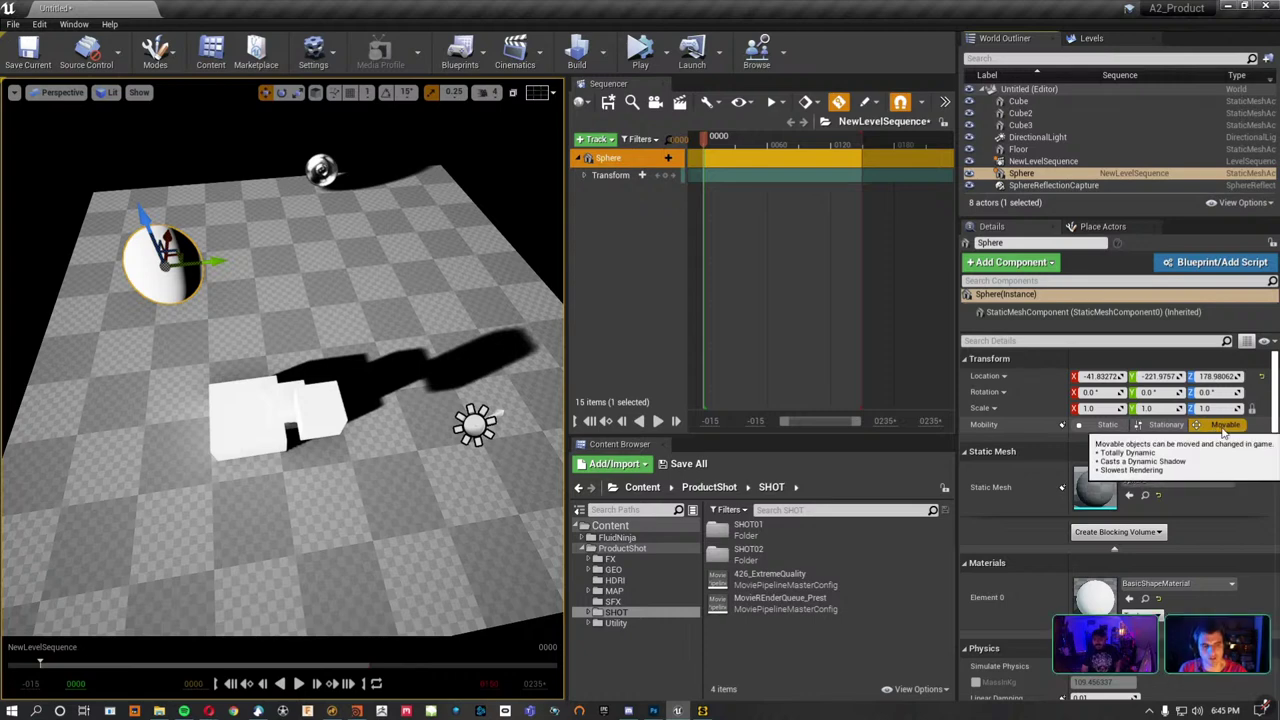
click(585, 176)
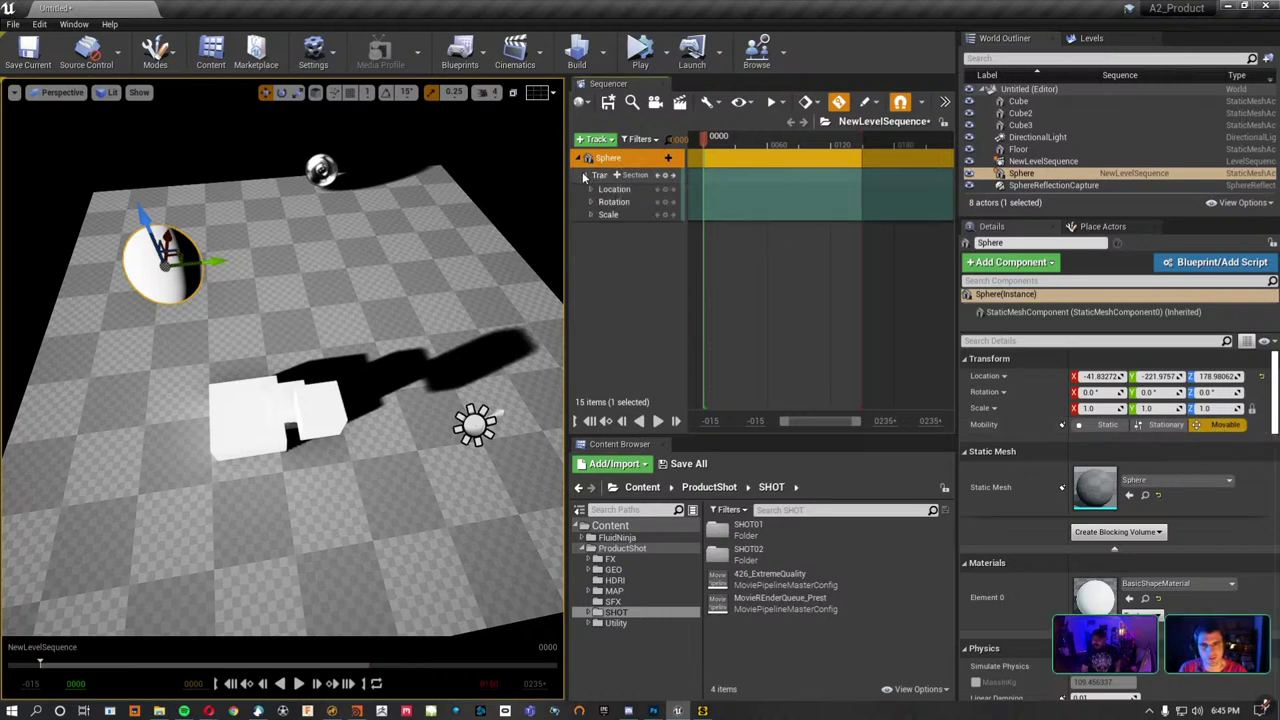
click(590, 190)
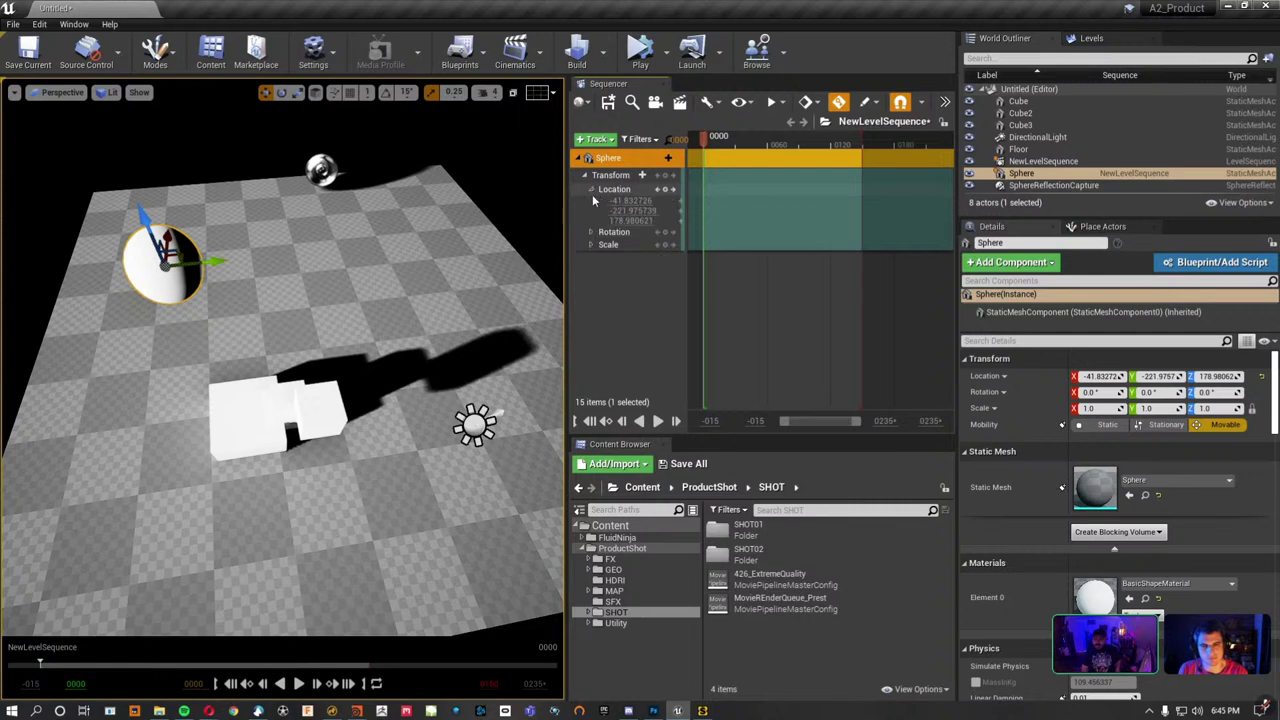
click(665, 189)
Move the sphere at frame 143 to key its new location, then play the animation.
drag(733, 145, 855, 145)
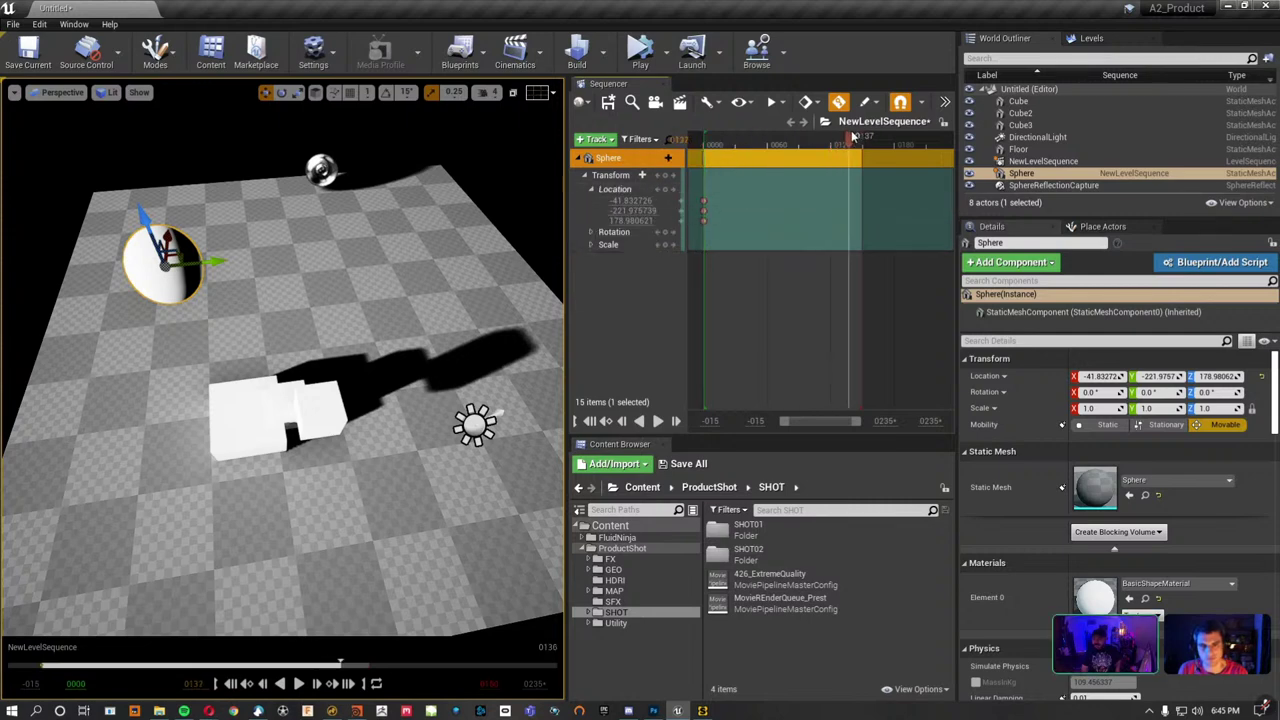
drag(226, 260, 509, 143)
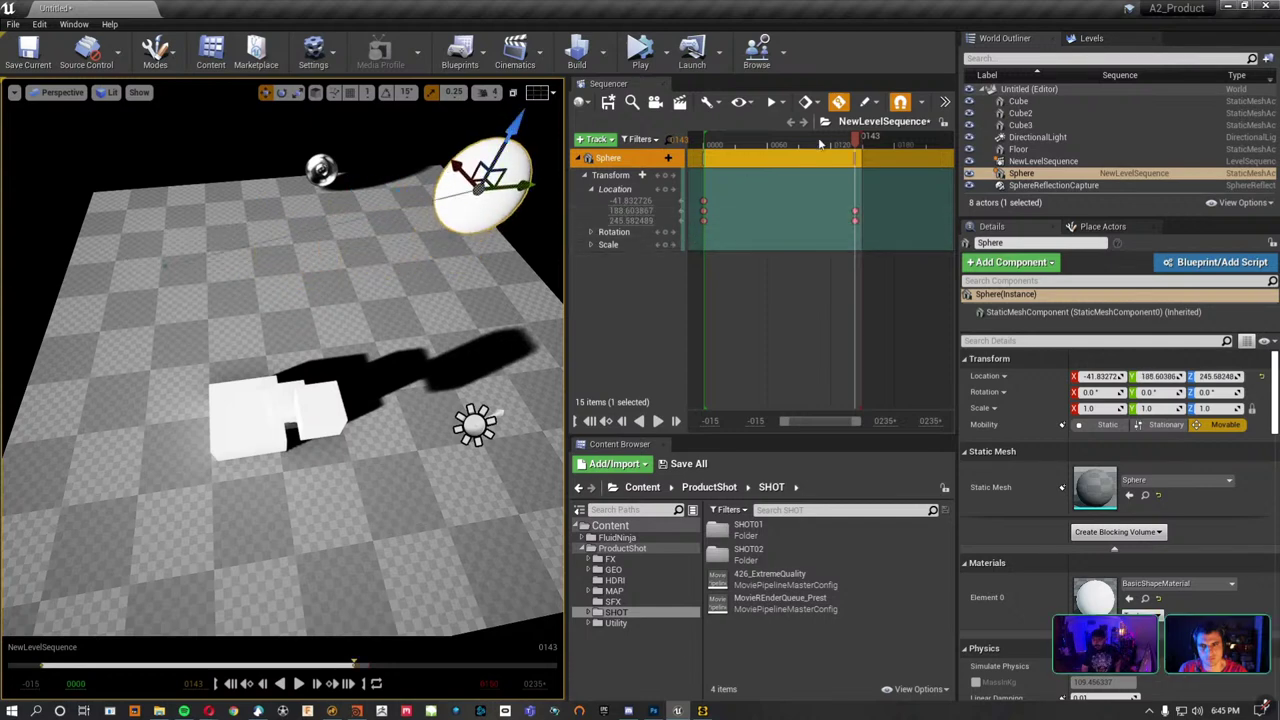
key(space)
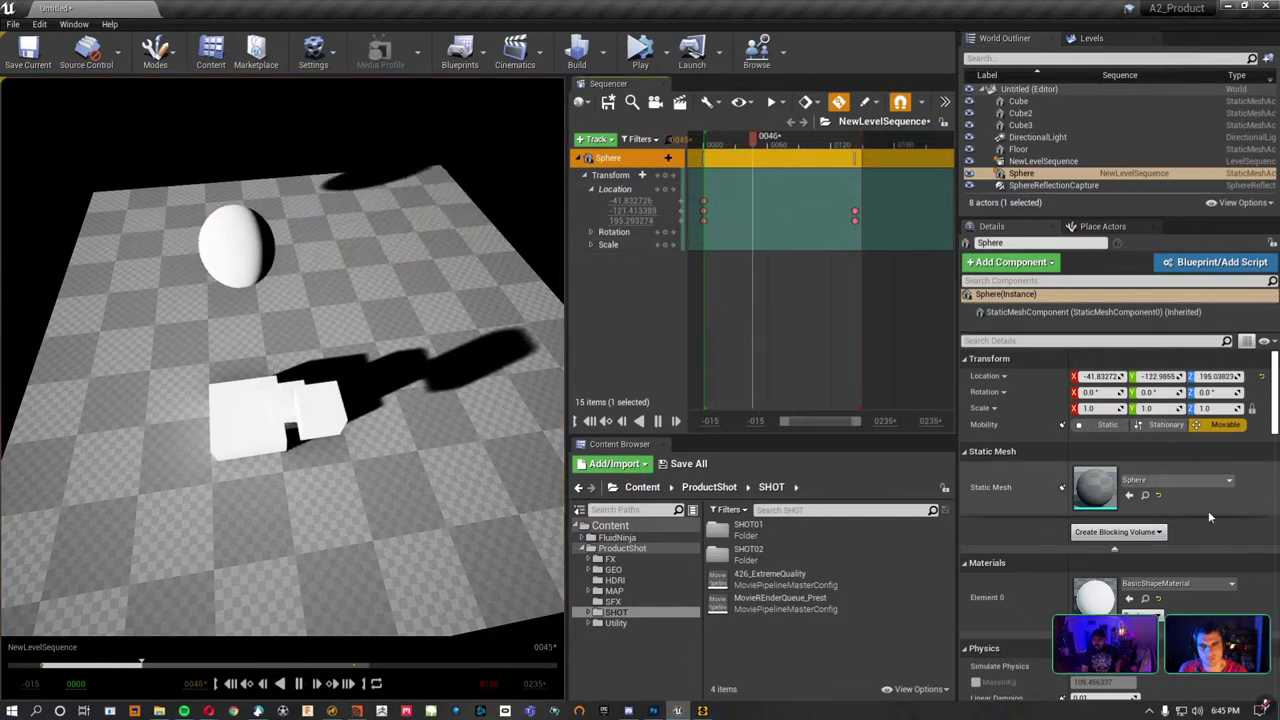
right_drag(276, 372, 286, 374)
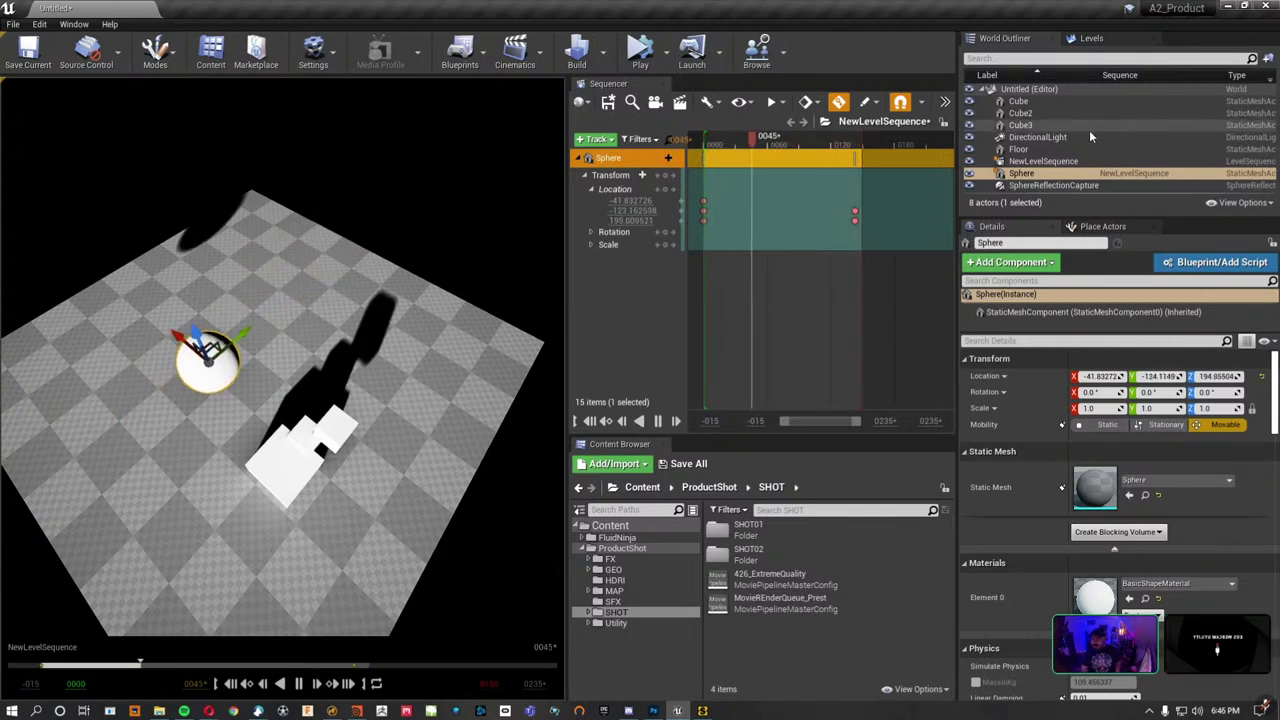
Select DirectionalLight in the World Outliner.
click(1046, 140)
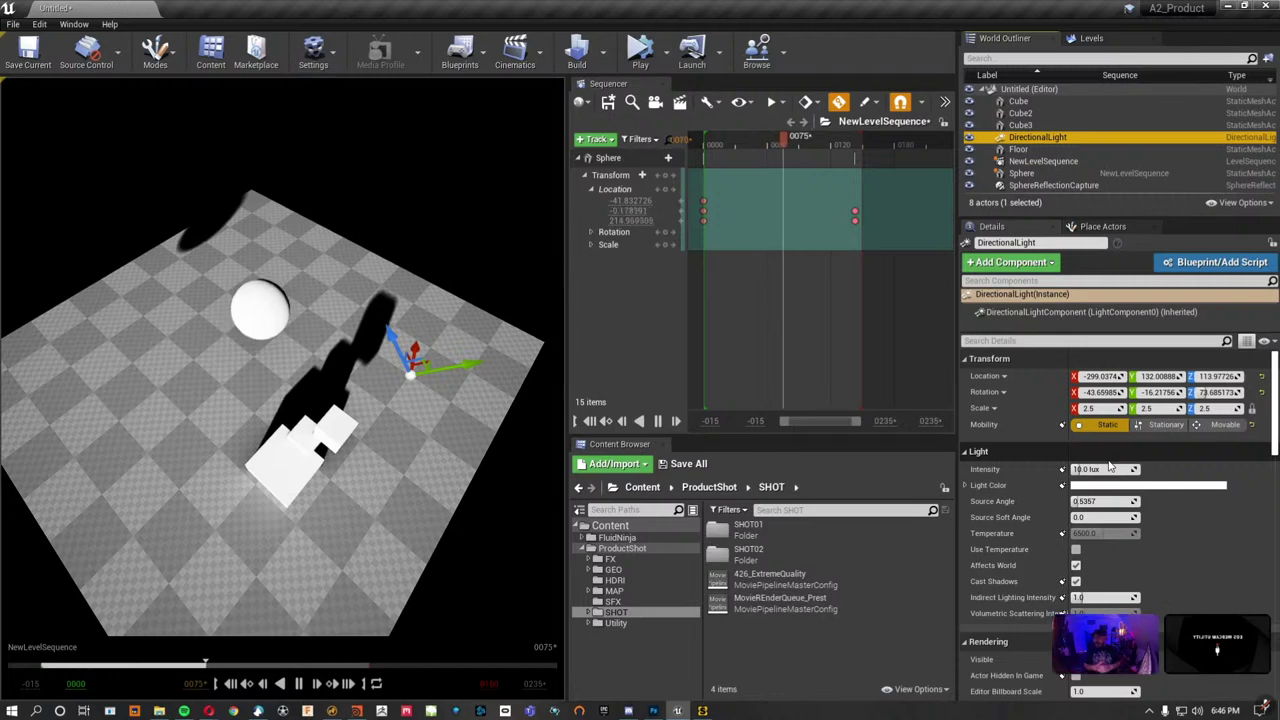
Set the directional light to Stationary, rotate it to swing the shadows, and rebuild lighting.
click(1160, 424)
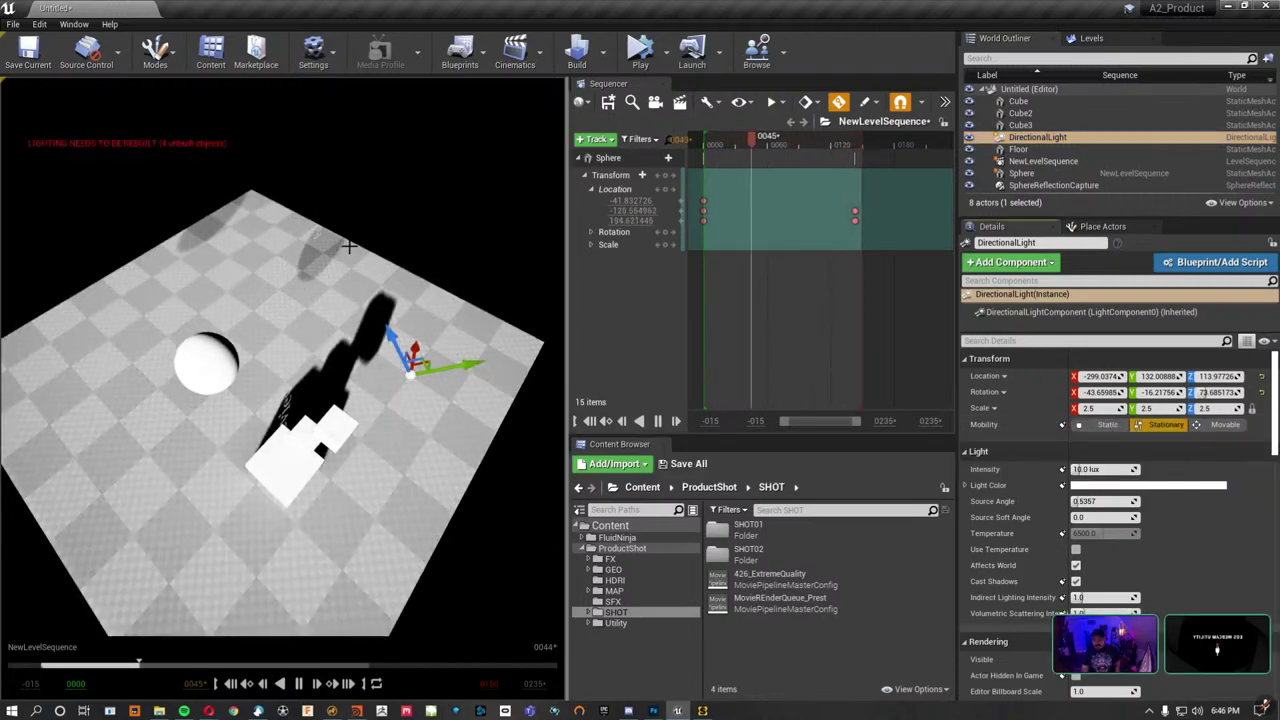
key(e)
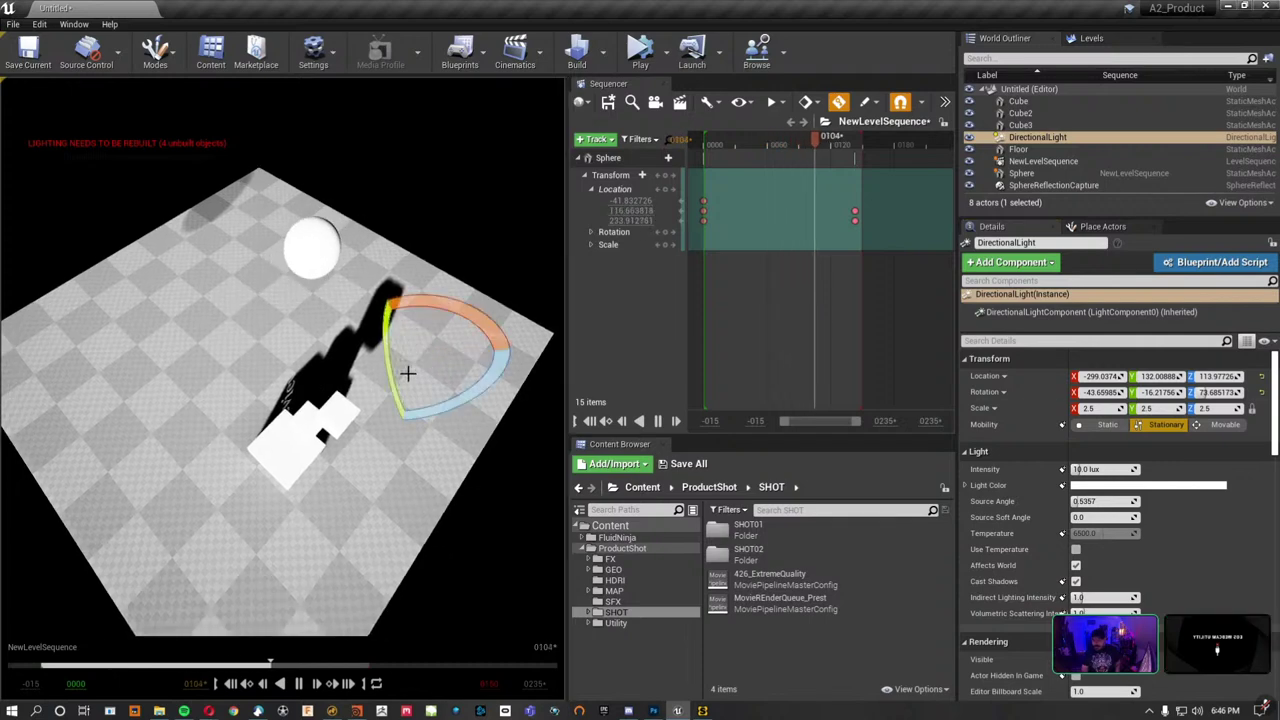
mouse_move(409, 371)
mouse_down()
mouse_move(400, 340)
mouse_move(430, 390)
mouse_up()
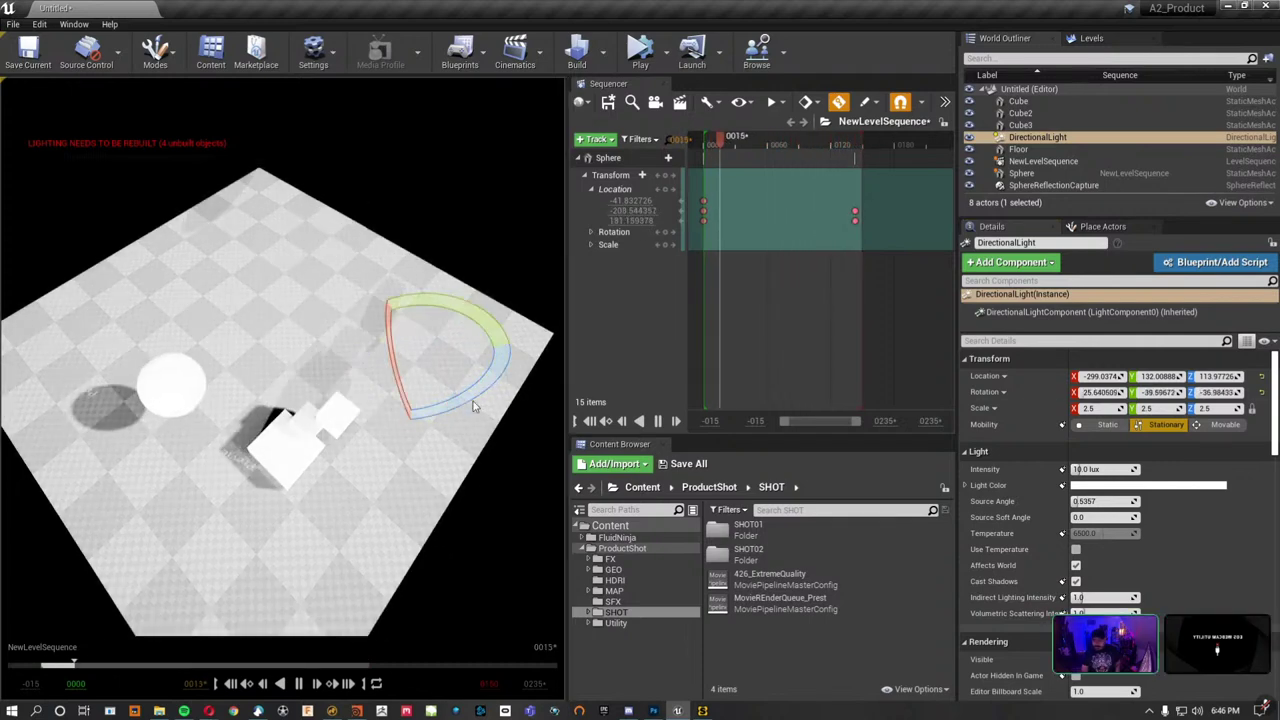
click(177, 583)
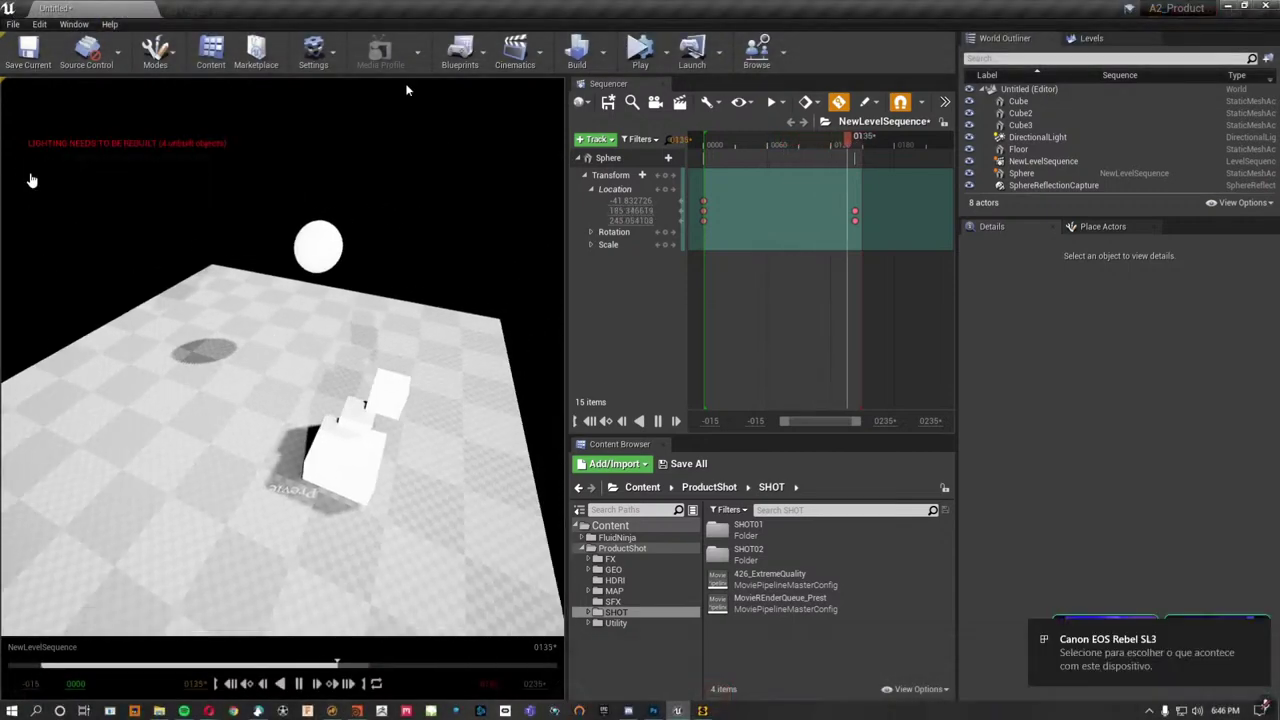
click(580, 55)
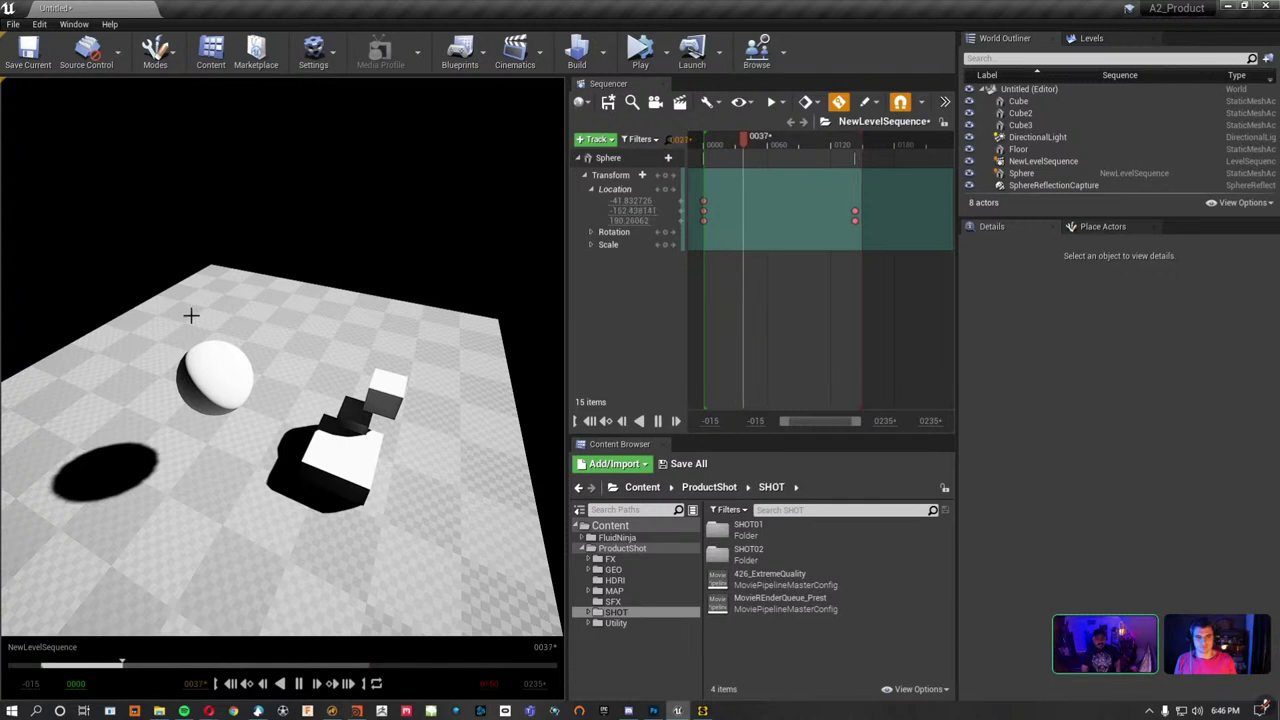
Keep the reselected light Stationary and add DirectionalLight to NewLevelSequence.
key(space)
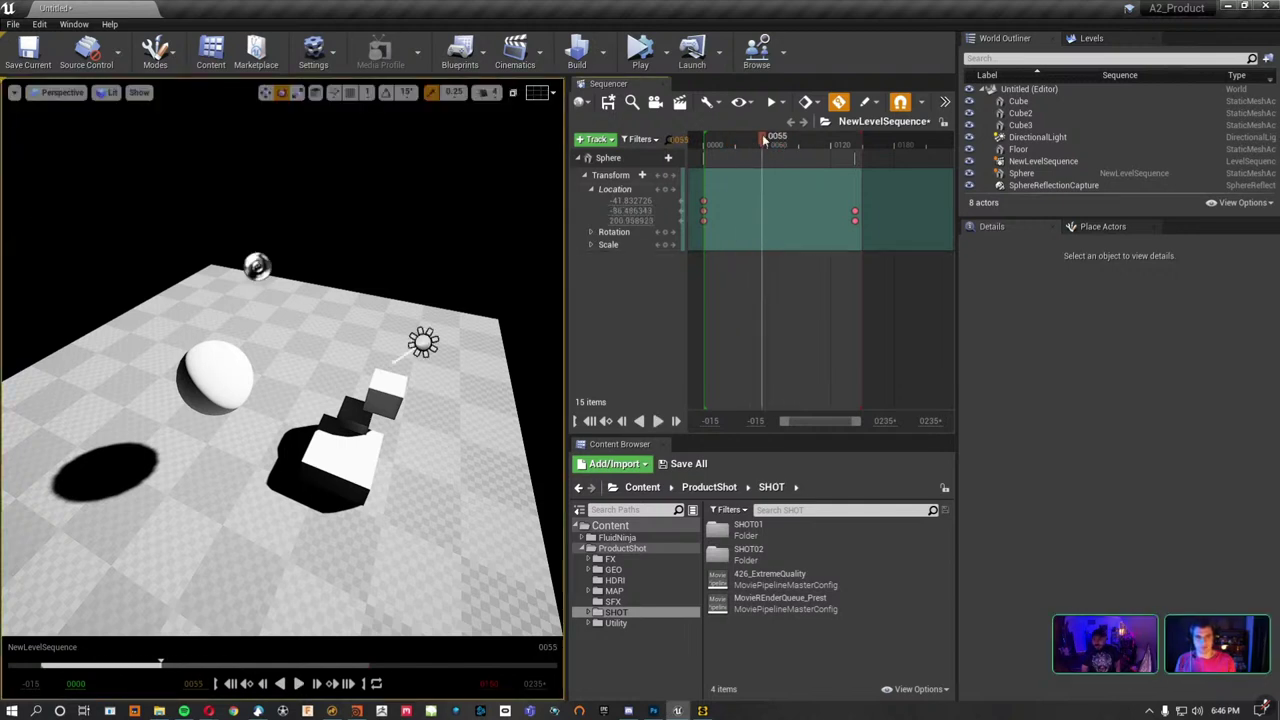
click(1040, 137)
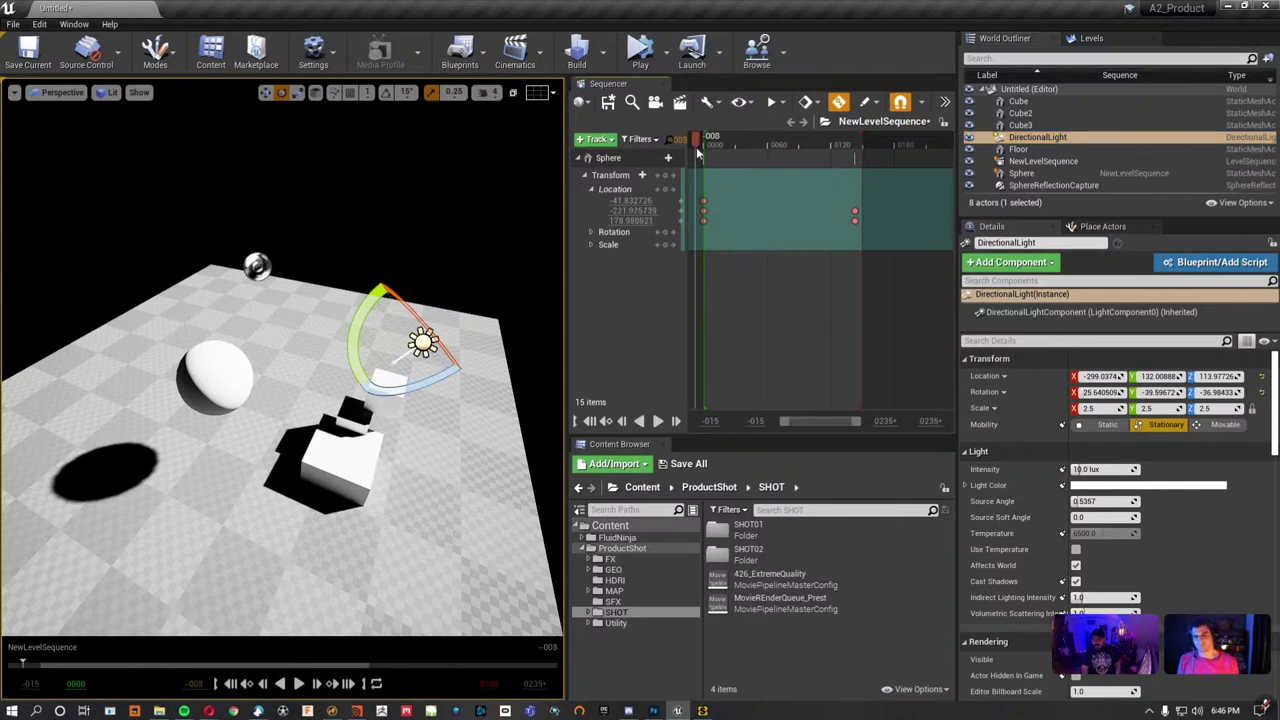
key(space)
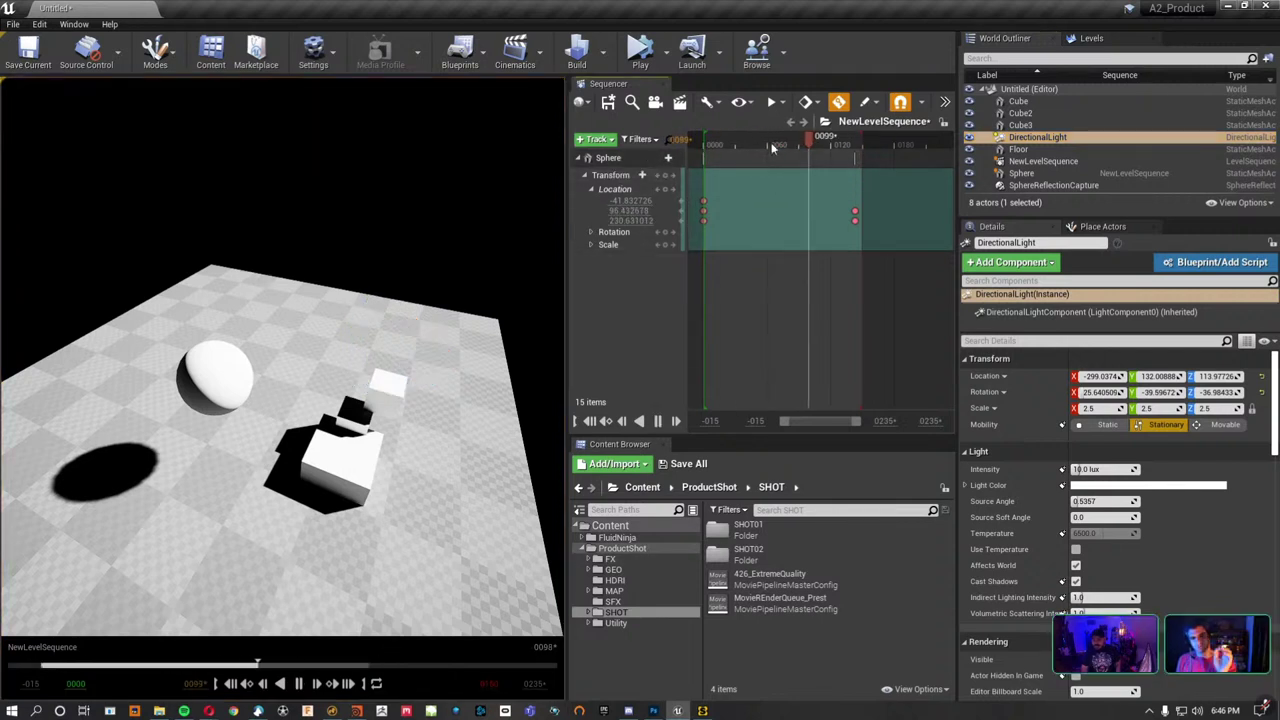
drag(700, 145, 740, 148)
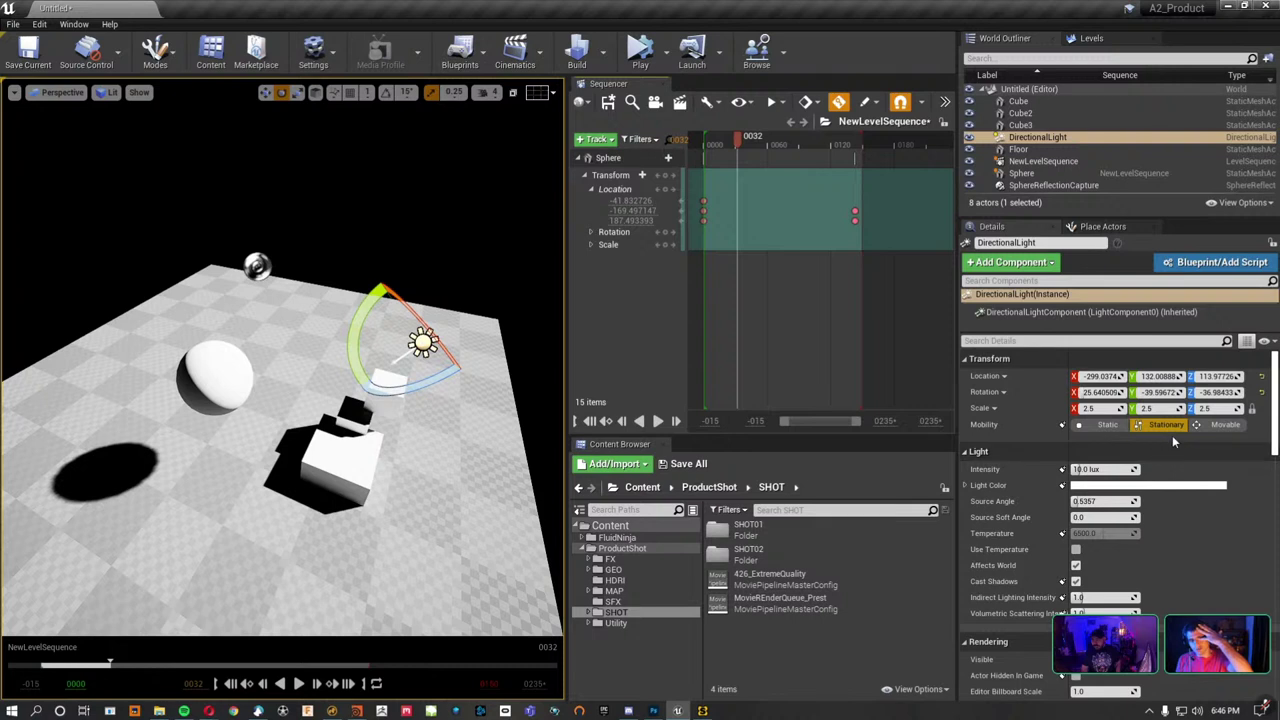
click(1216, 426)
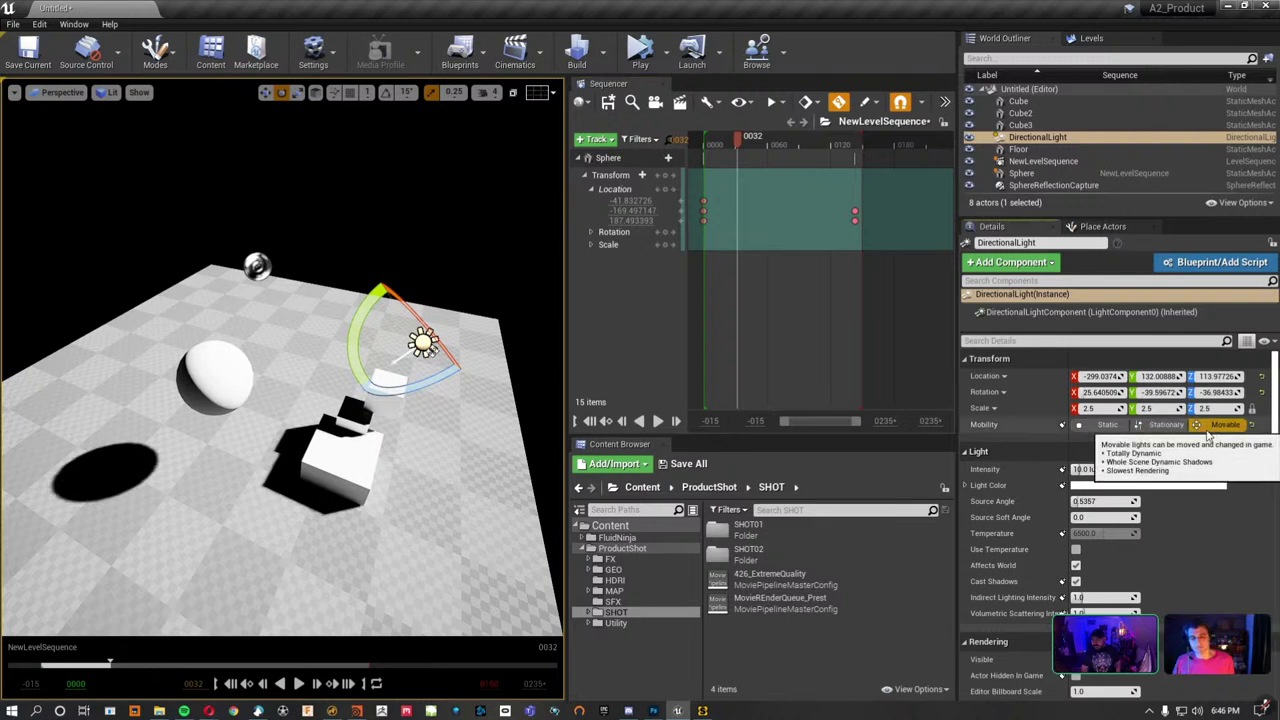
click(1172, 426)
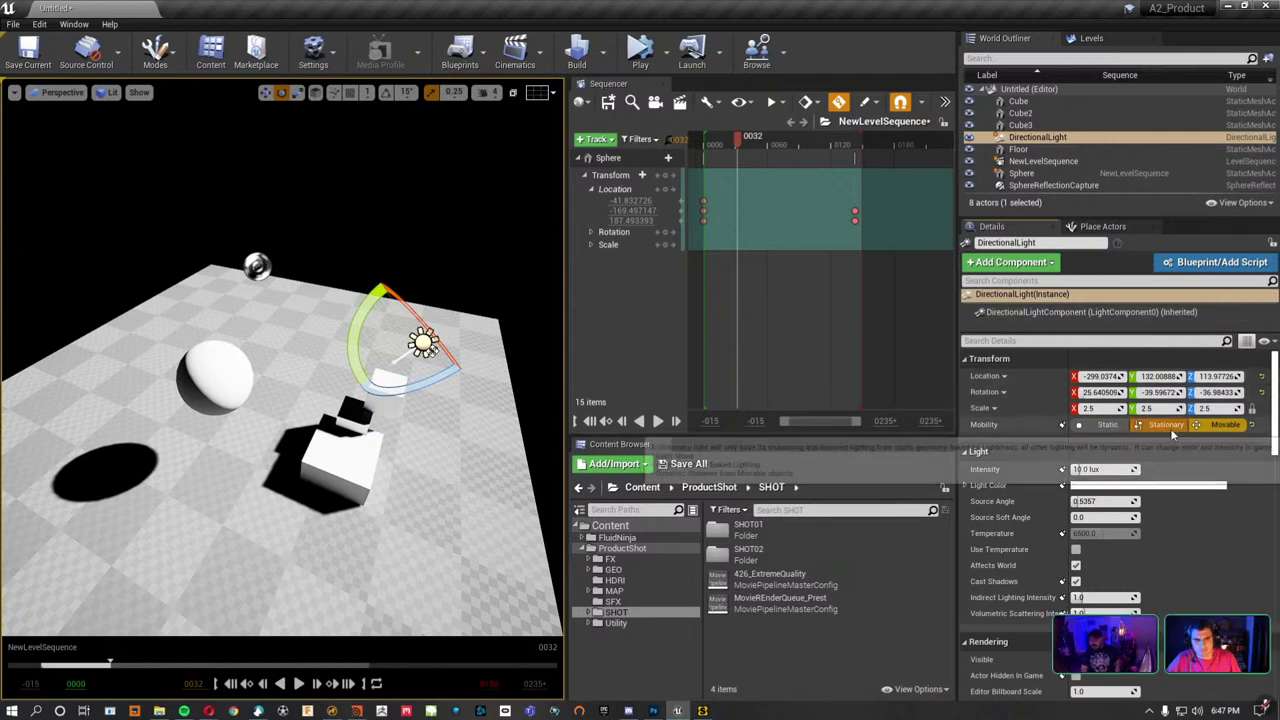
click(1165, 425)
drag(1040, 137, 730, 304)
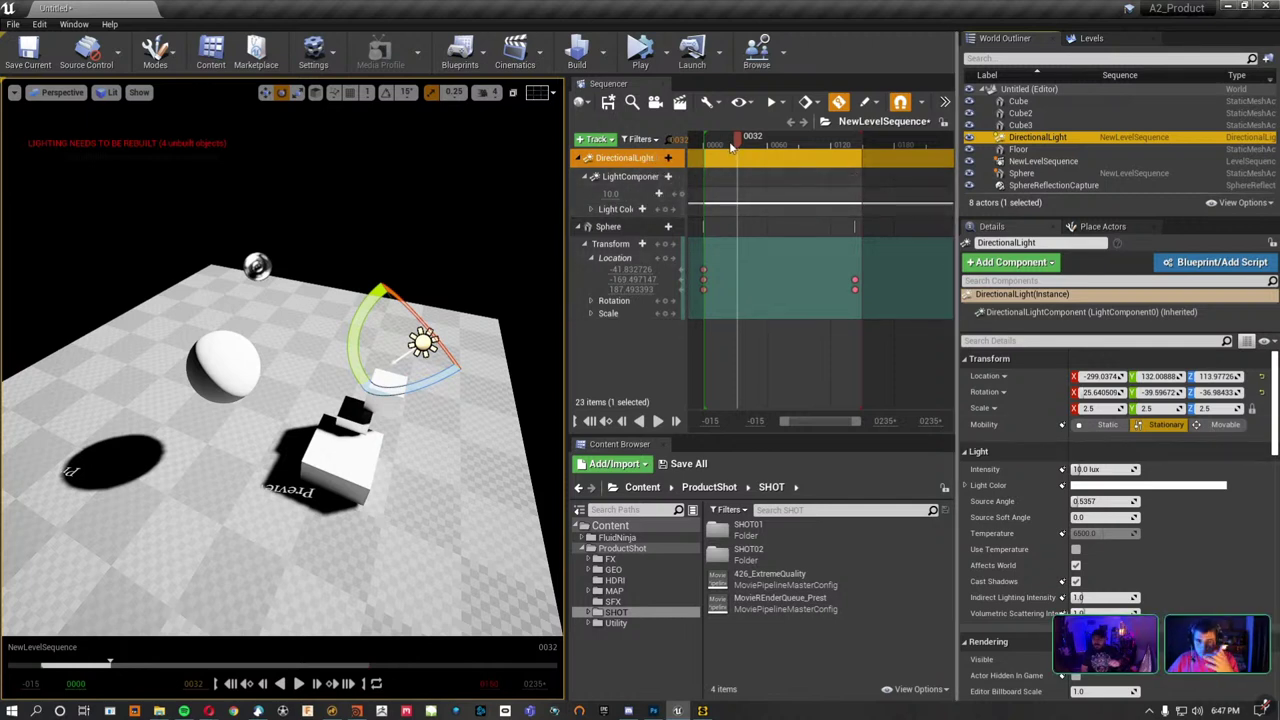
Key the DirectionalLight's intensity to 10.0 lux at frame 136.
mouse_move(733, 143)
mouse_down()
mouse_move(703, 143)
mouse_move(806, 140)
mouse_up()
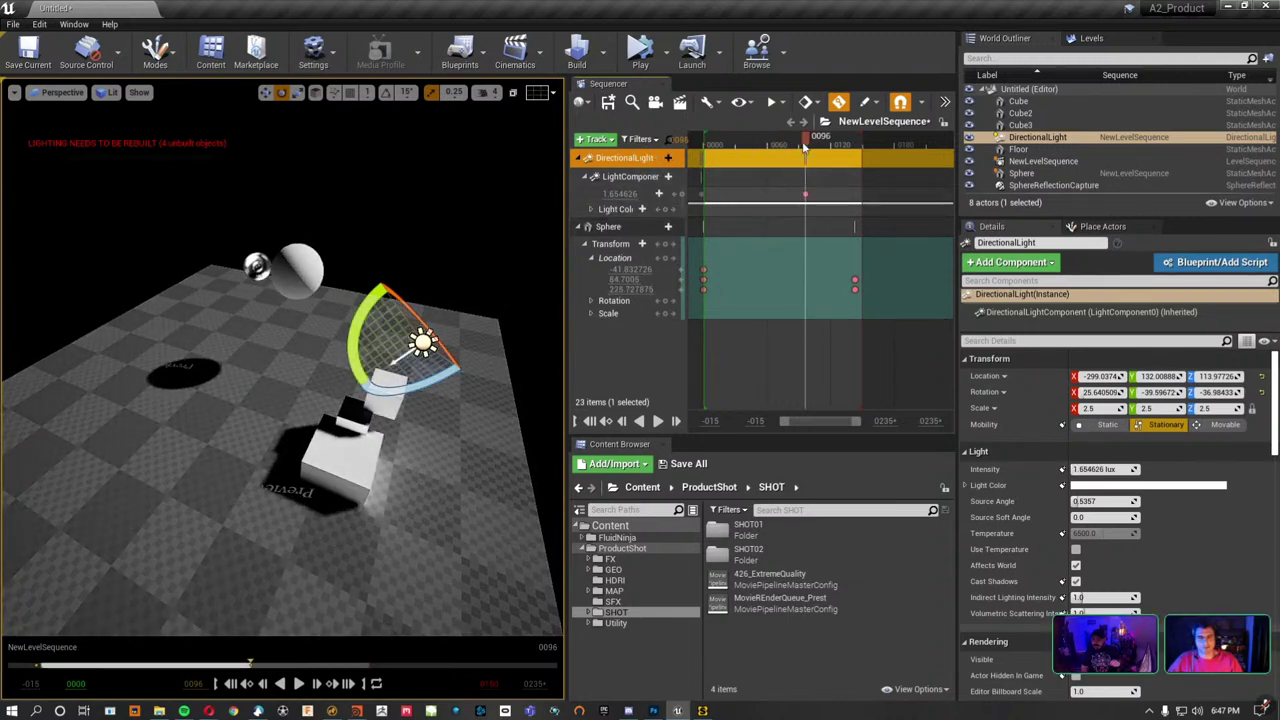
key(space)
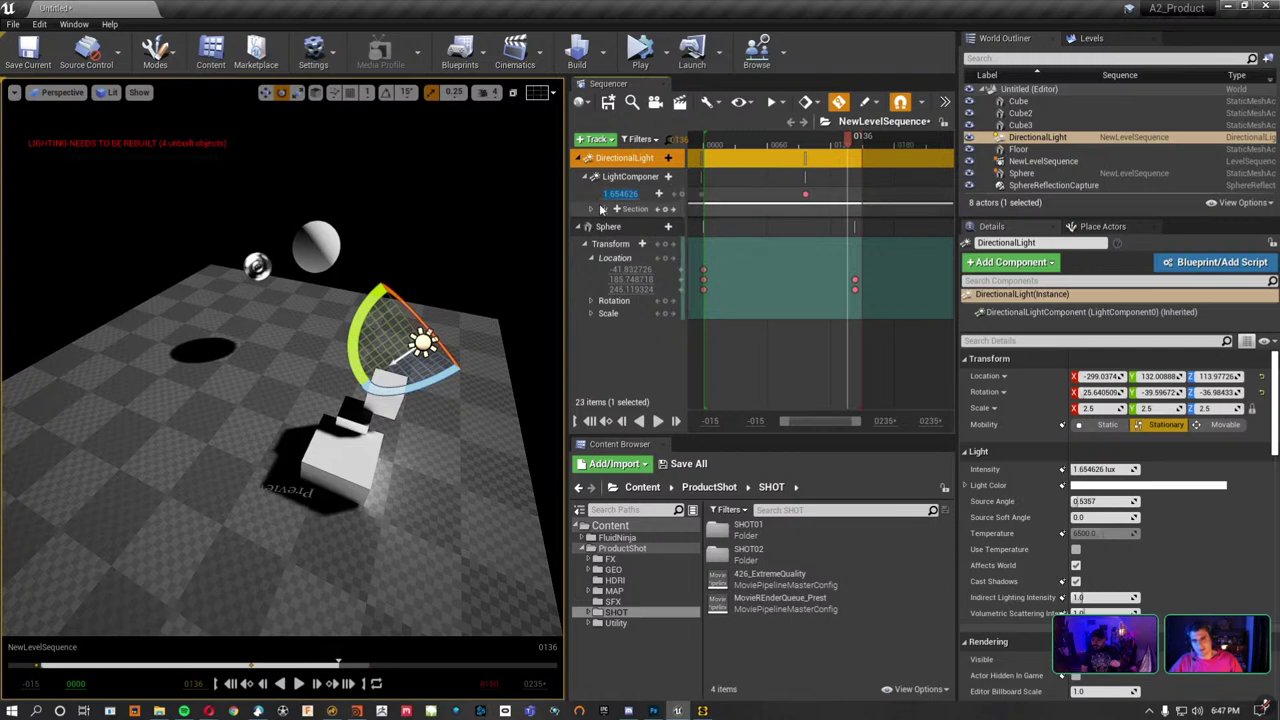
text(0)
key(Return)
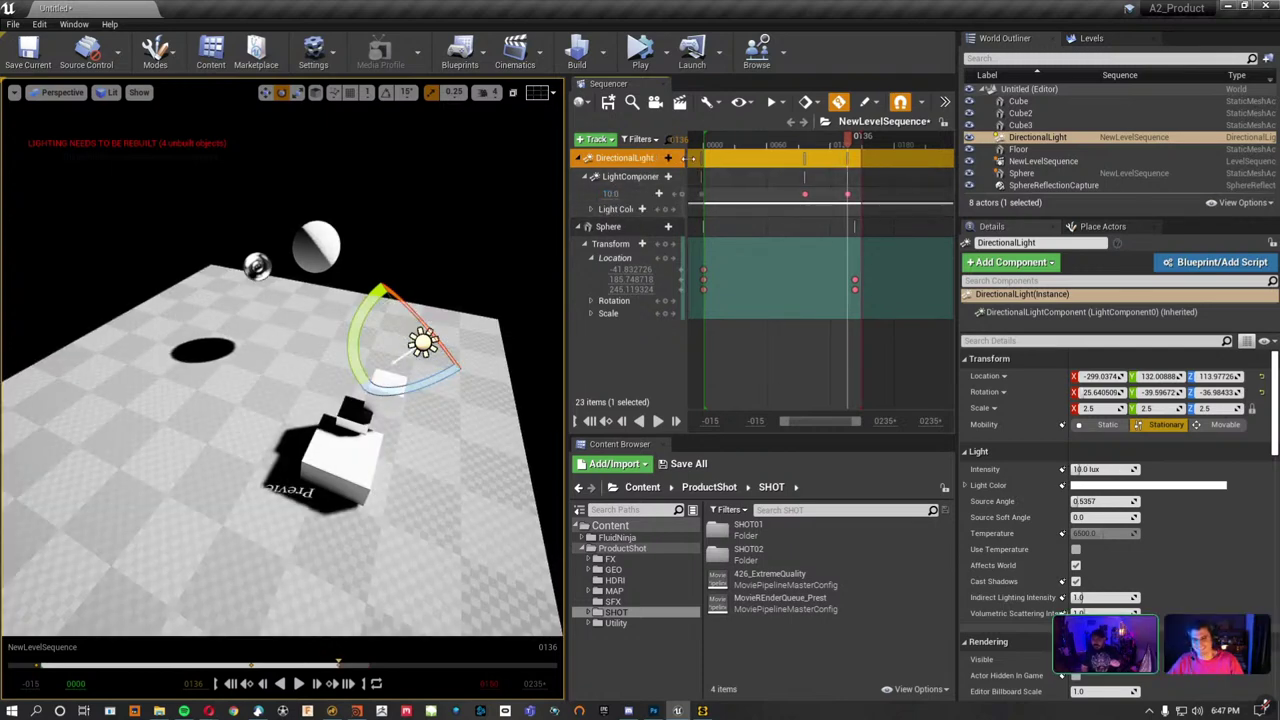
drag(688, 158, 727, 158)
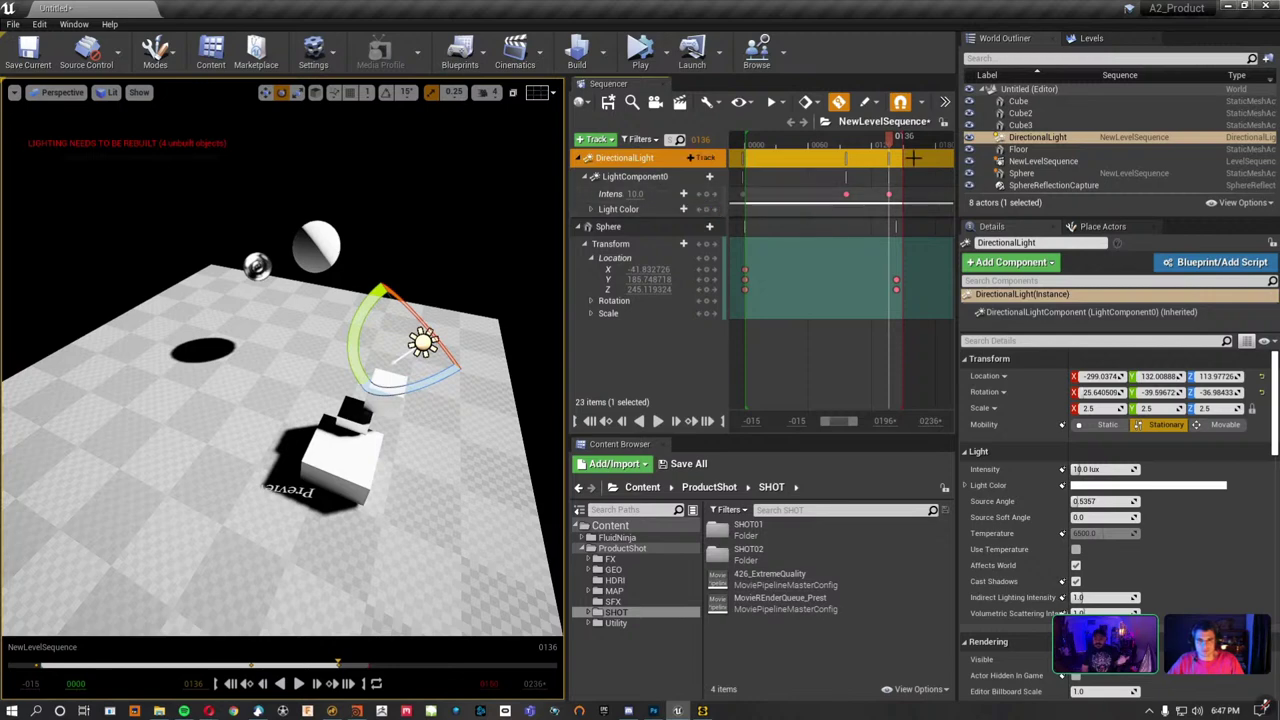
drag(890, 145, 808, 145)
Expand the Light Color channels and key a magenta light colour at frame 65.
click(591, 209)
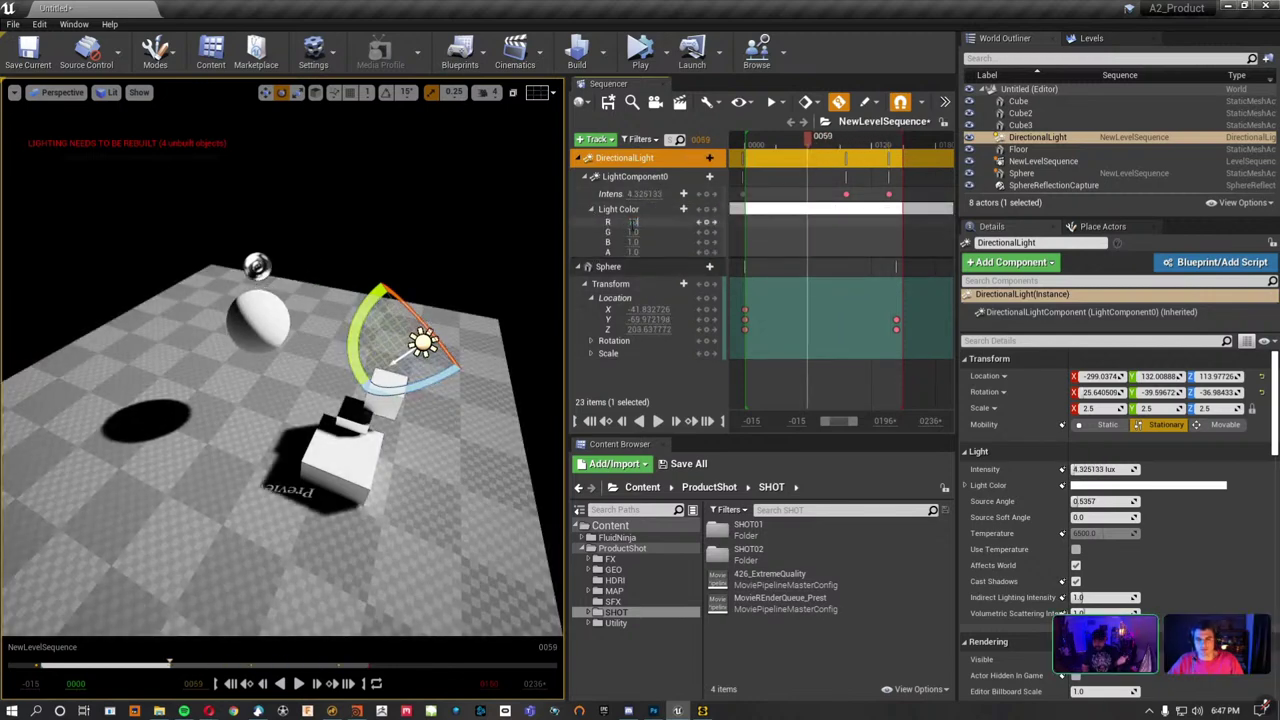
drag(635, 222, 747, 217)
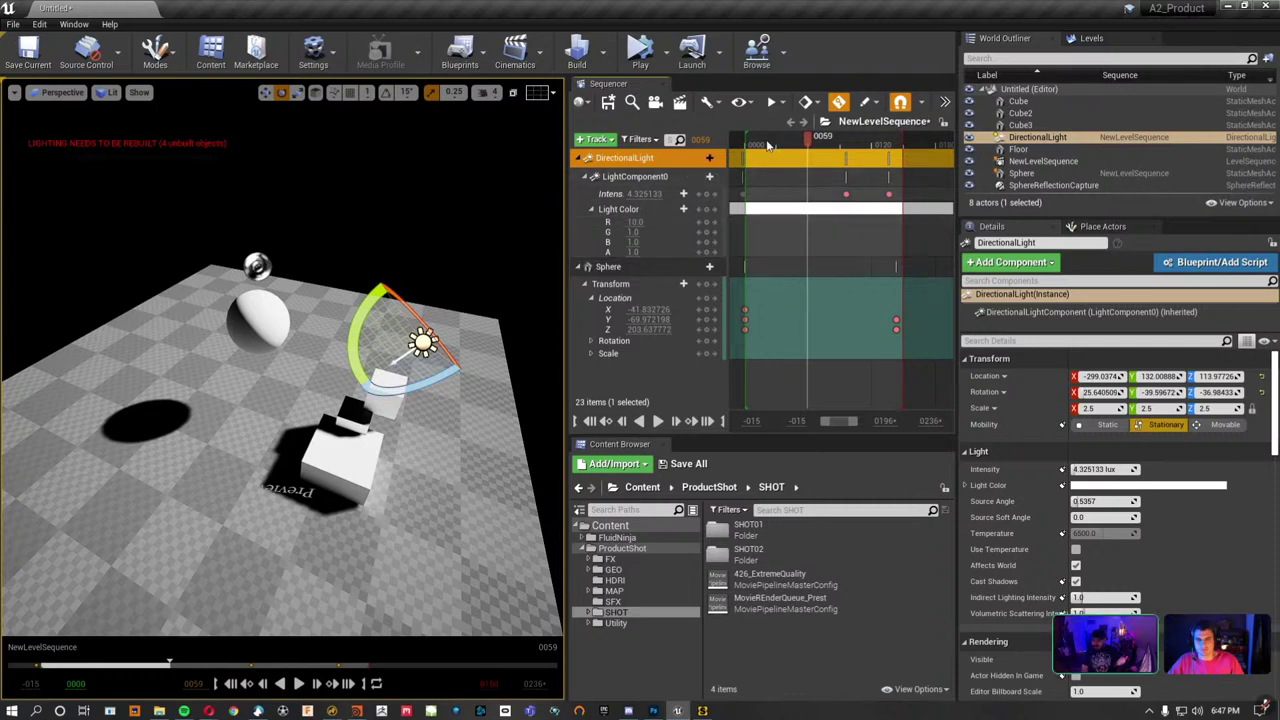
click(768, 145)
drag(770, 145, 745, 145)
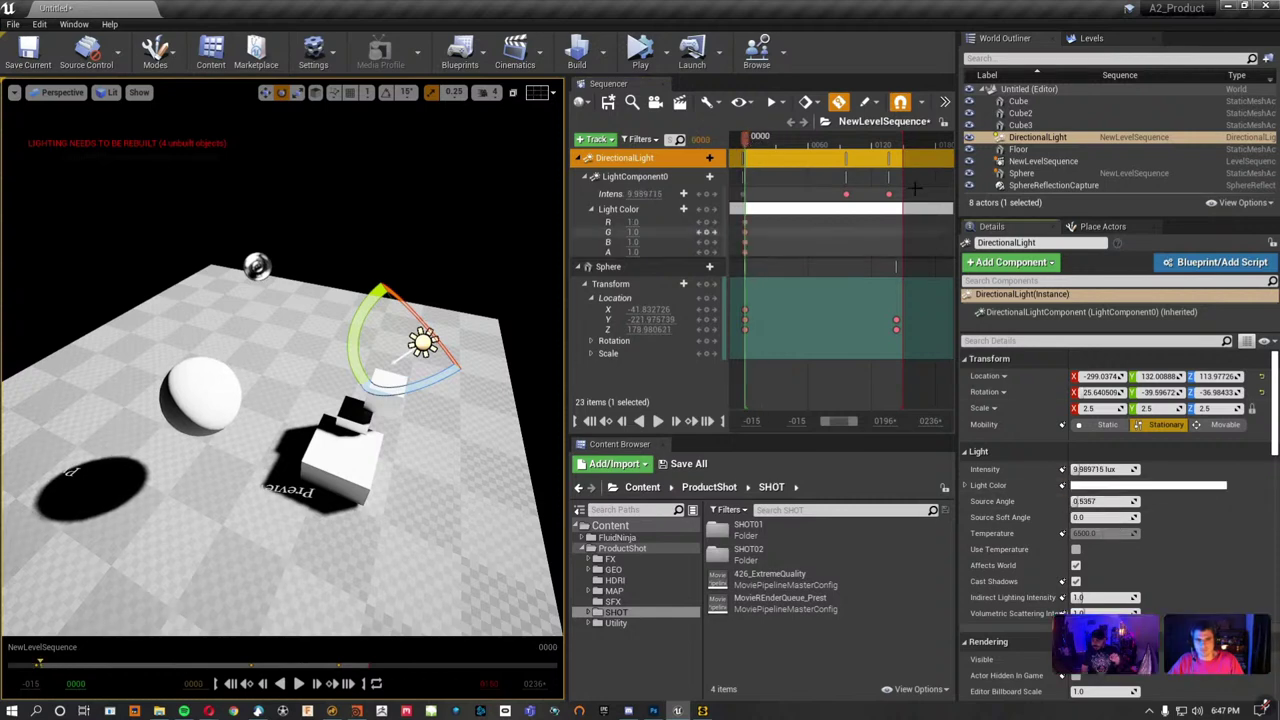
key(space)
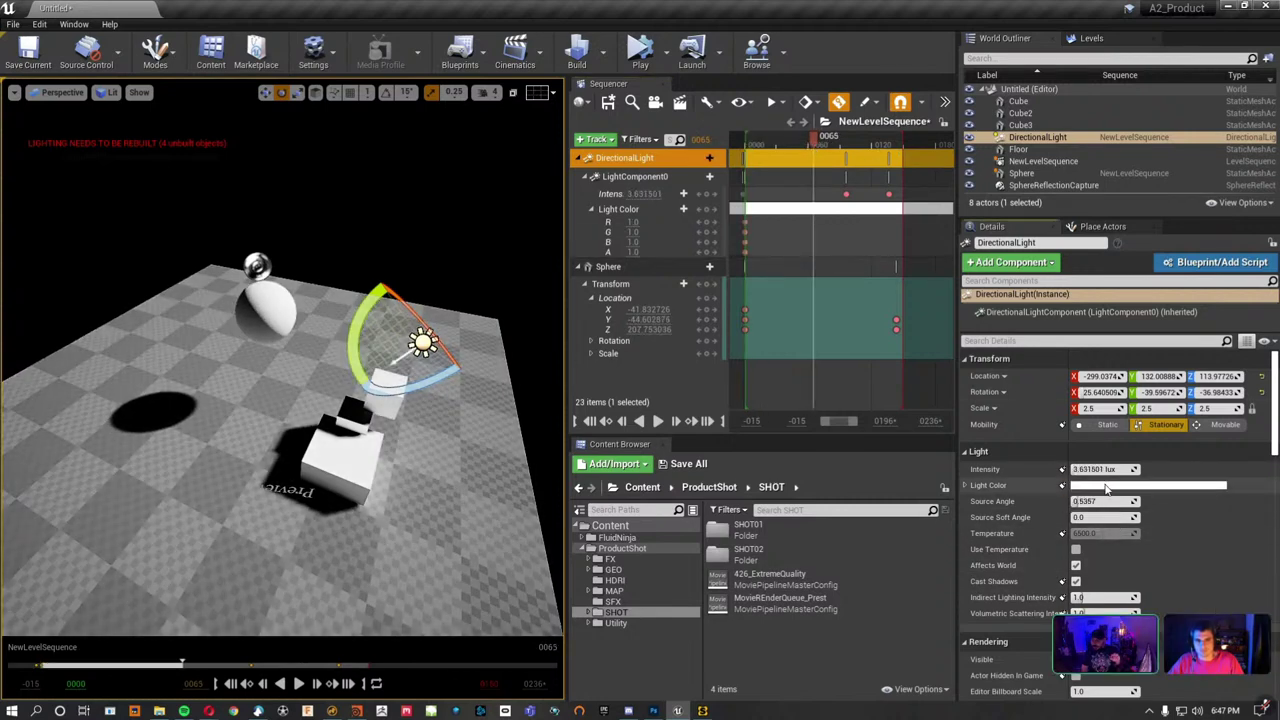
click(1105, 488)
click(956, 437)
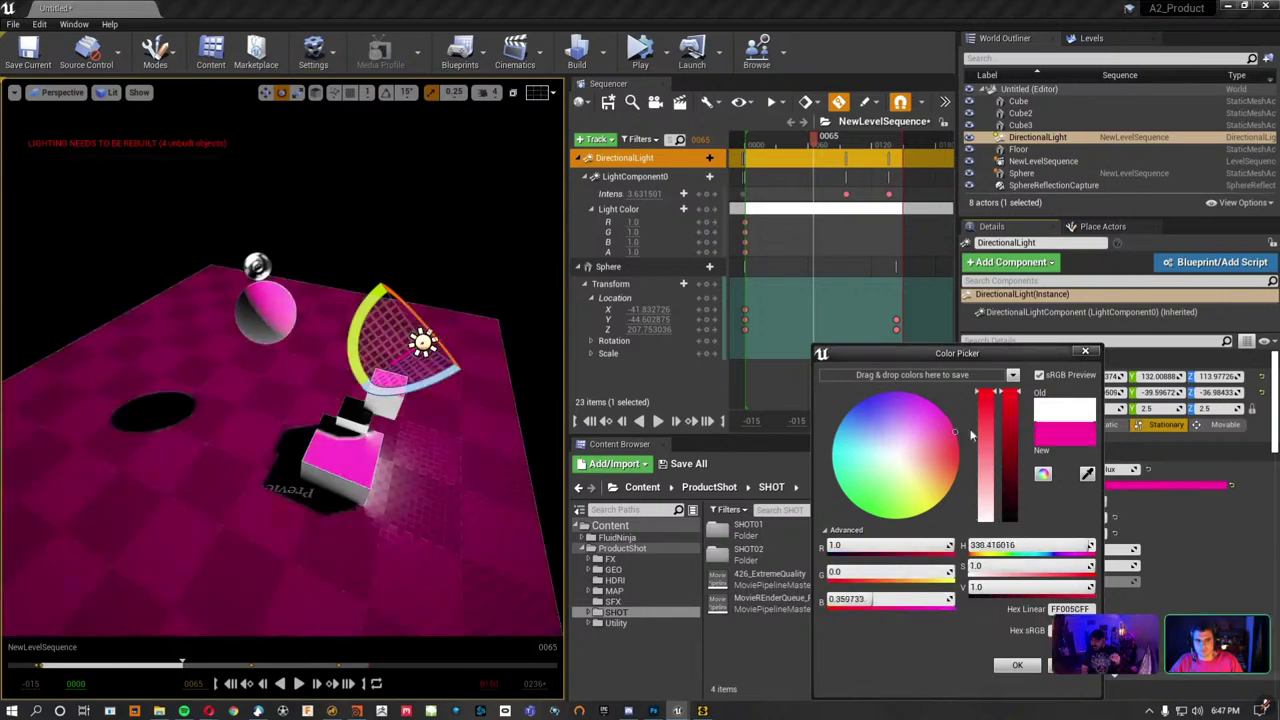
click(1014, 666)
Key a yellow light colour at frame 134, play it back, and rebuild lighting.
drag(855, 147, 888, 143)
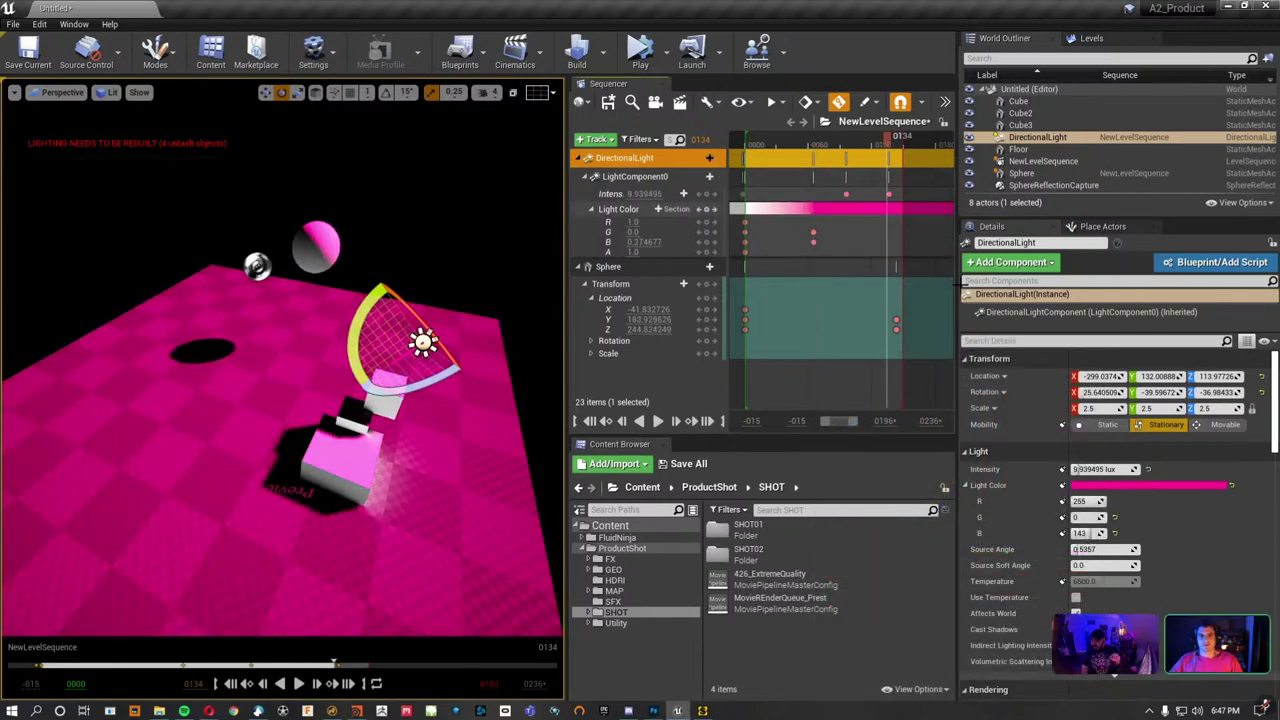
click(1132, 486)
drag(956, 470, 968, 500)
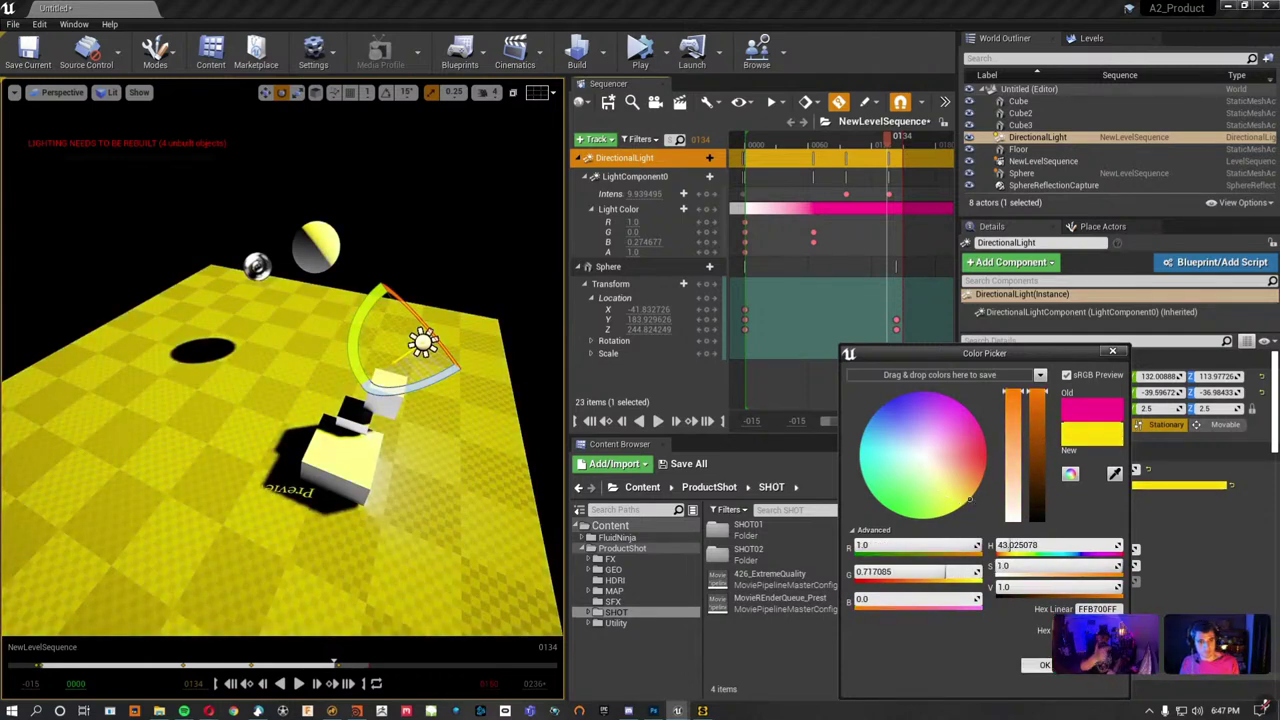
click(1045, 665)
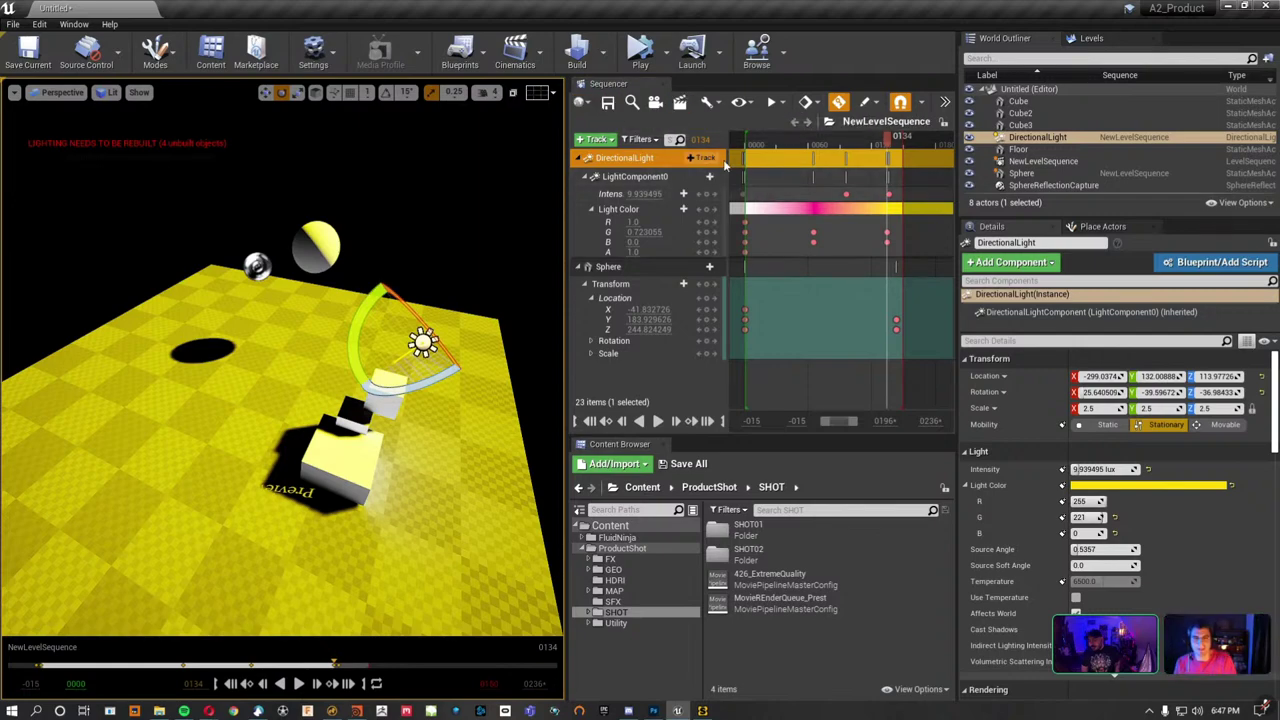
key(space)
click(760, 143)
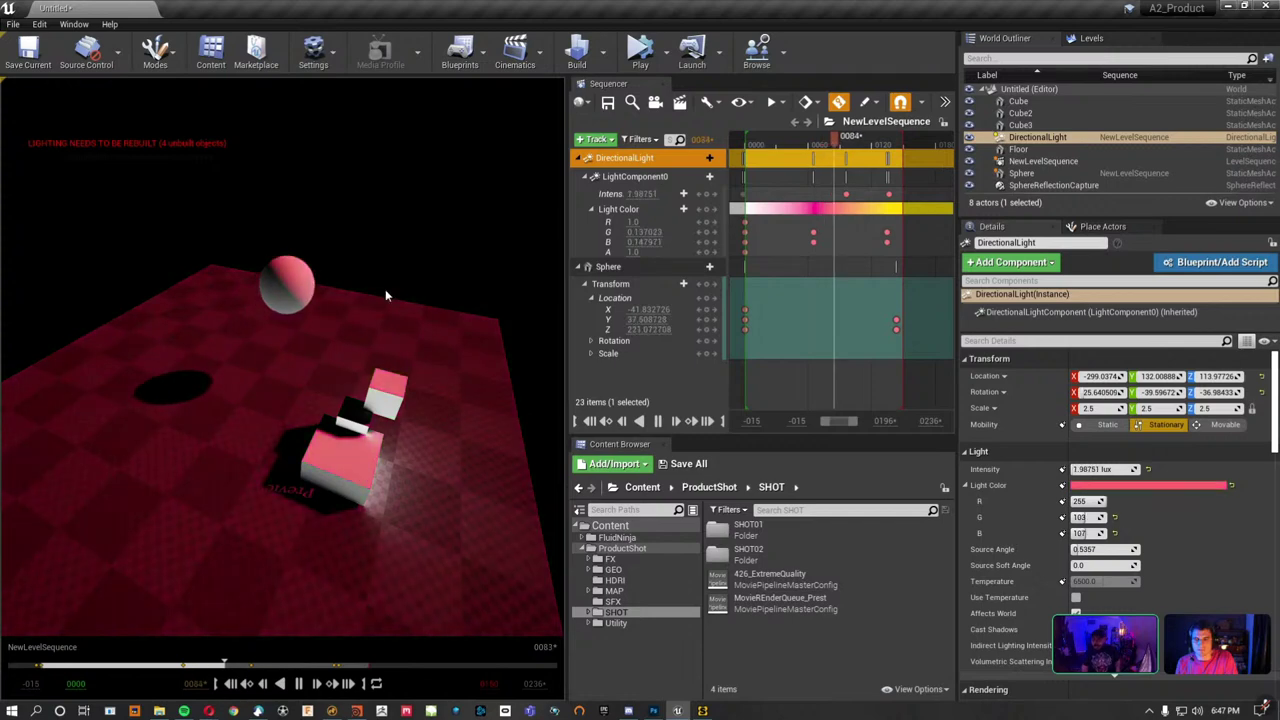
click(772, 143)
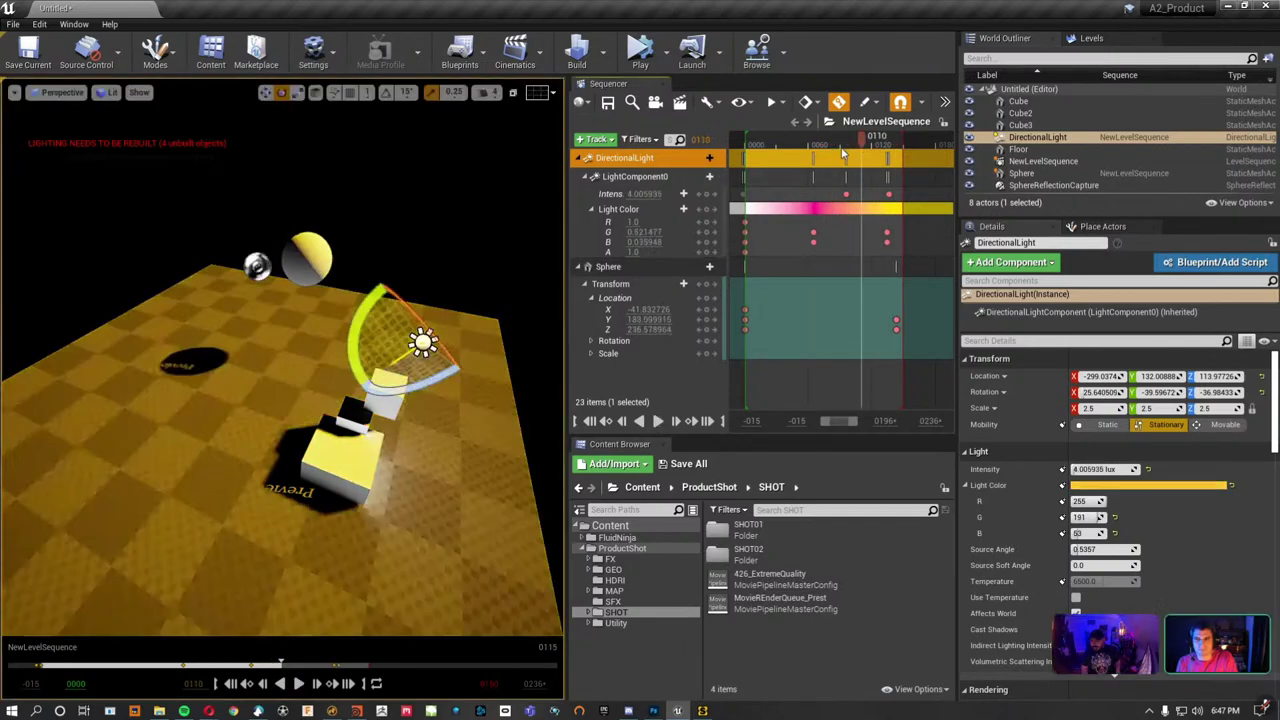
click(577, 52)
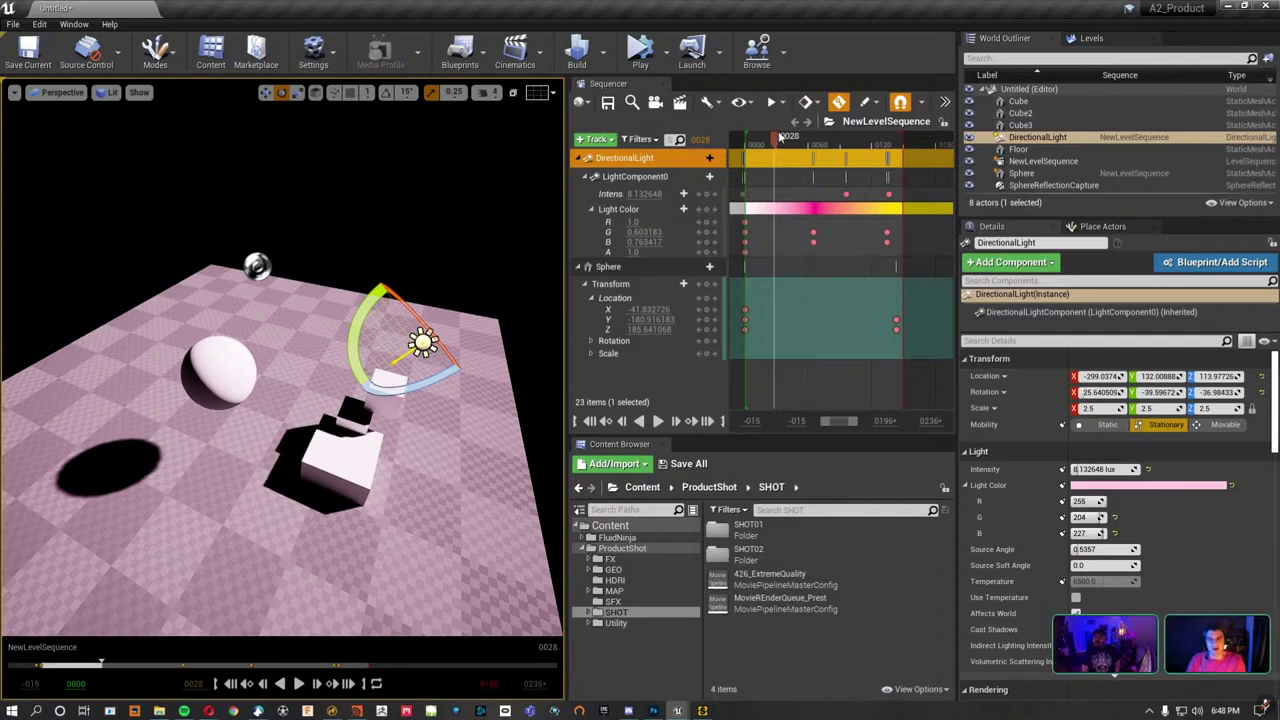
At frame 27, set the light's Mobility to Movable and switch to a World-space move gizmo.
key(space)
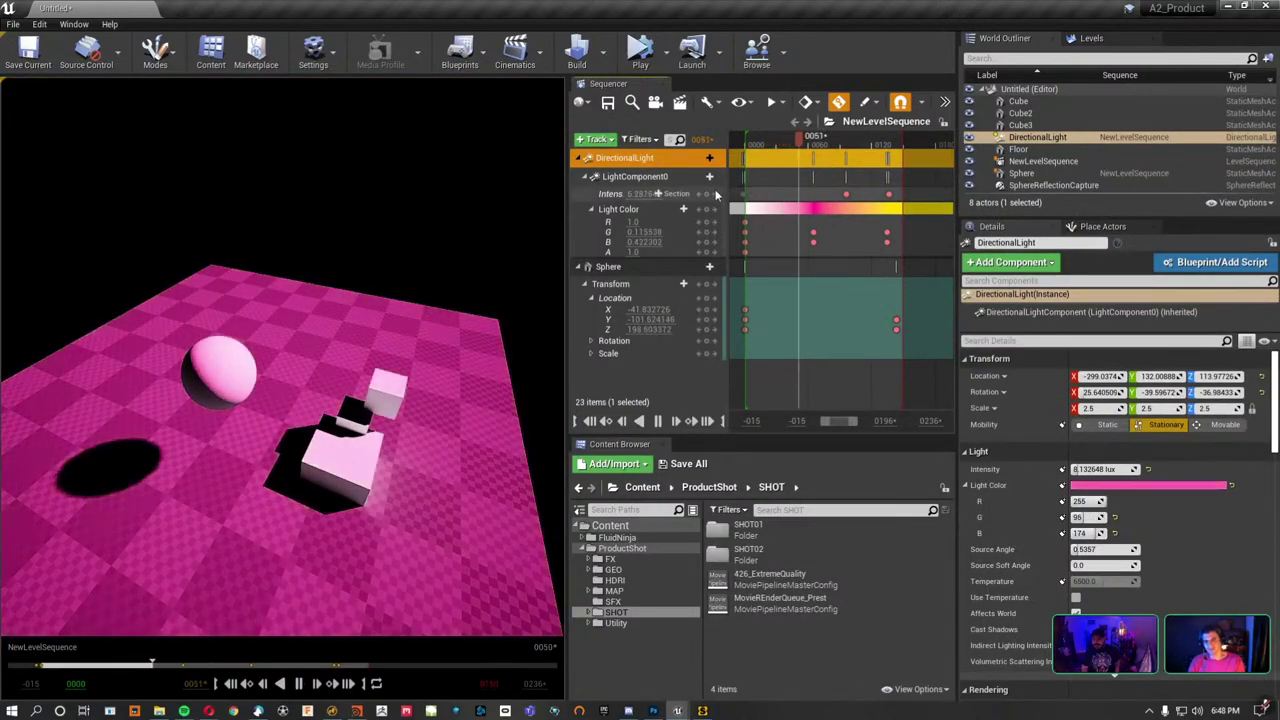
key(space)
drag(808, 140, 775, 163)
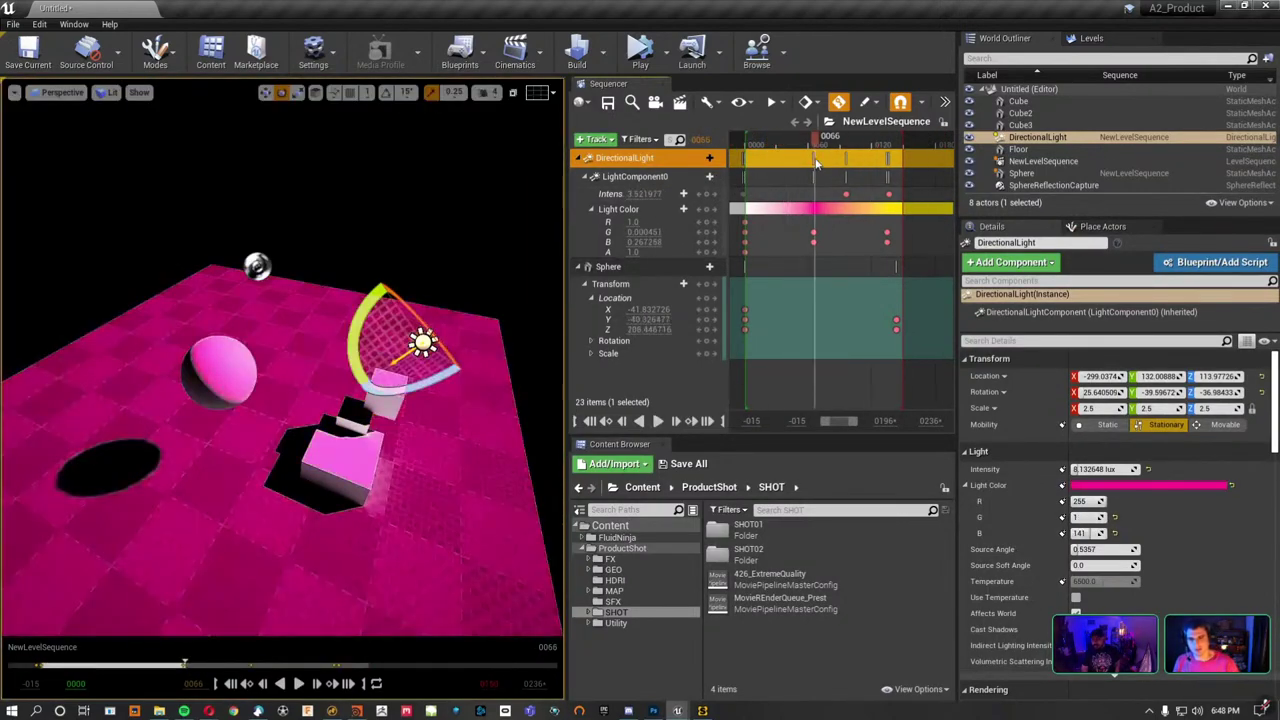
click(1225, 424)
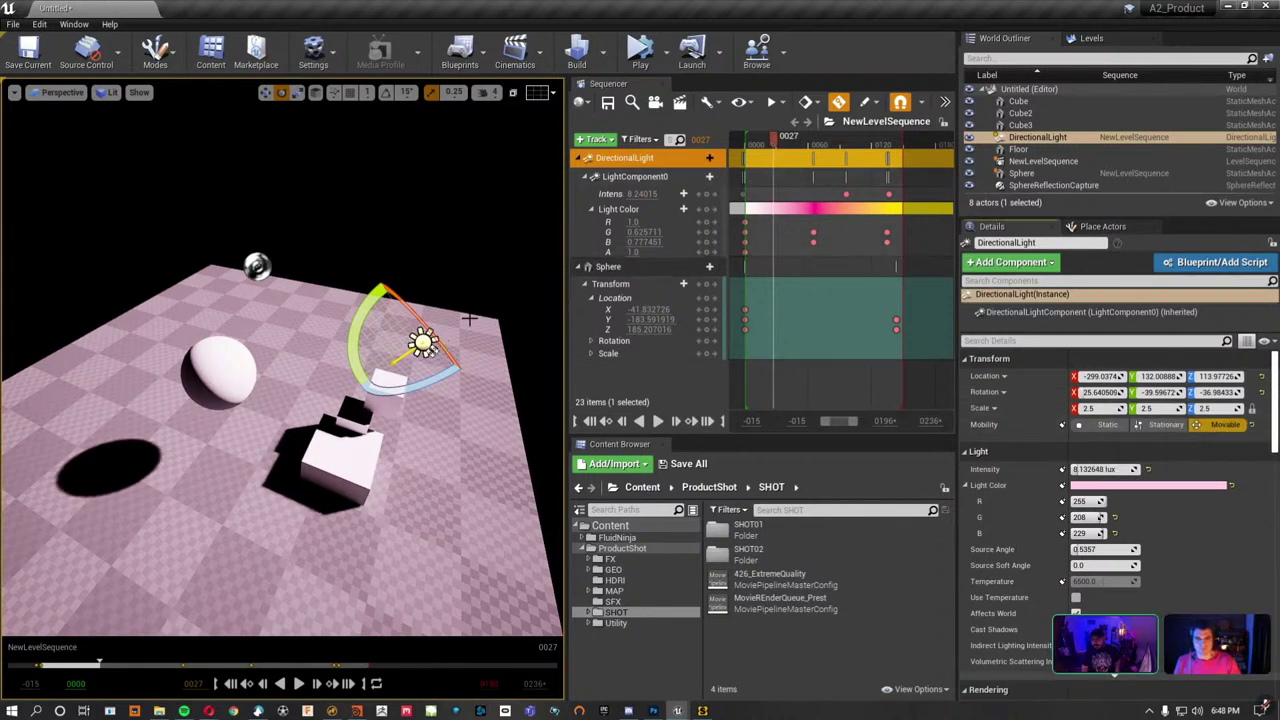
key(w)
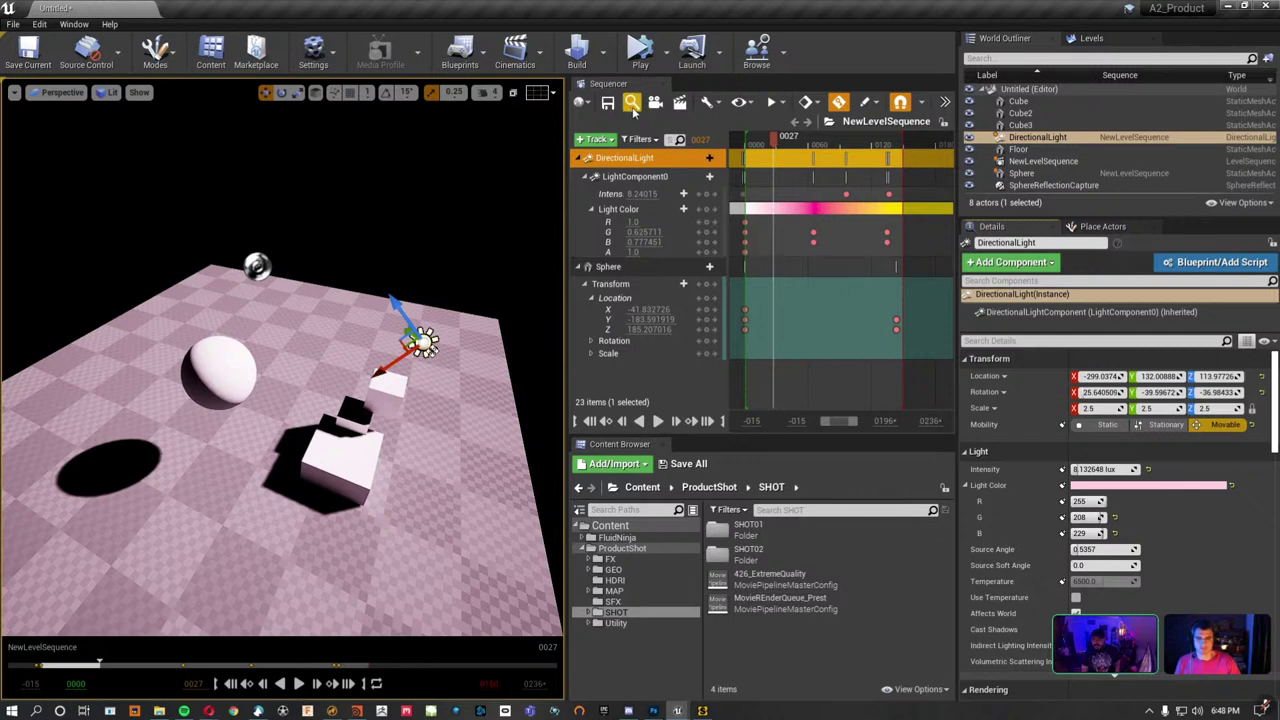
click(315, 92)
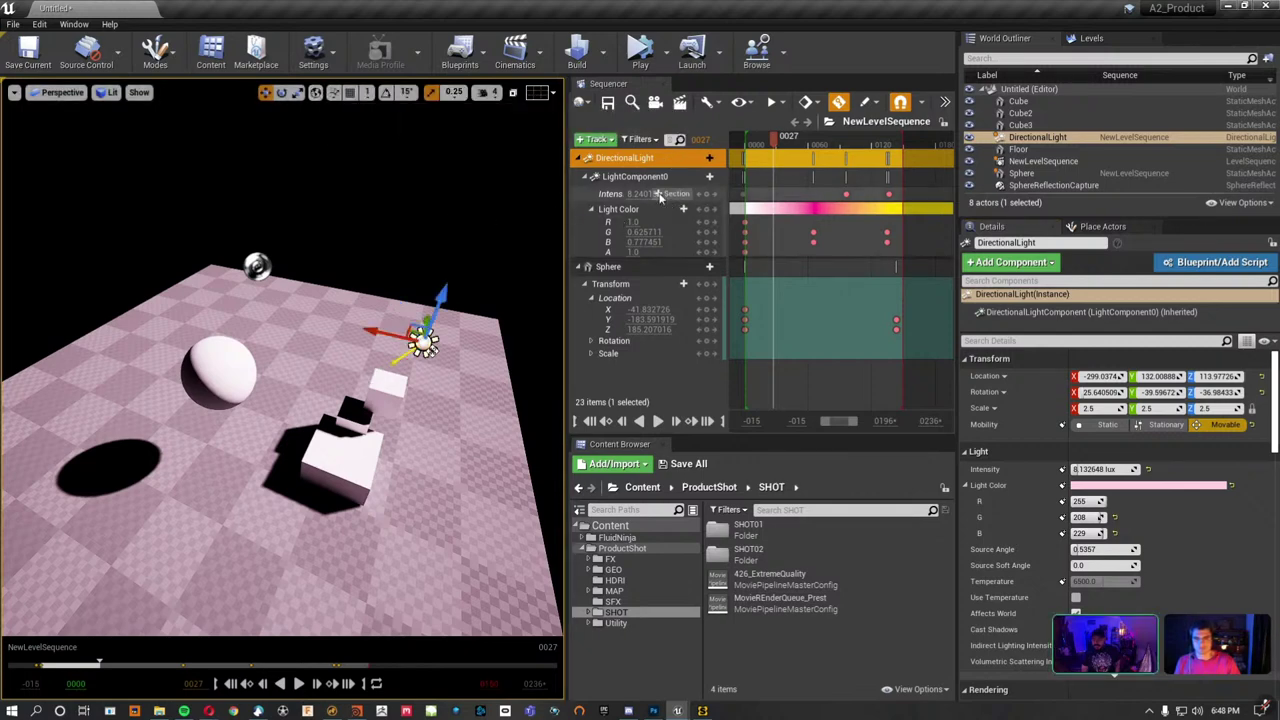
Add a Transform track to the directional light's LightComponent0 in the sequence.
click(703, 162)
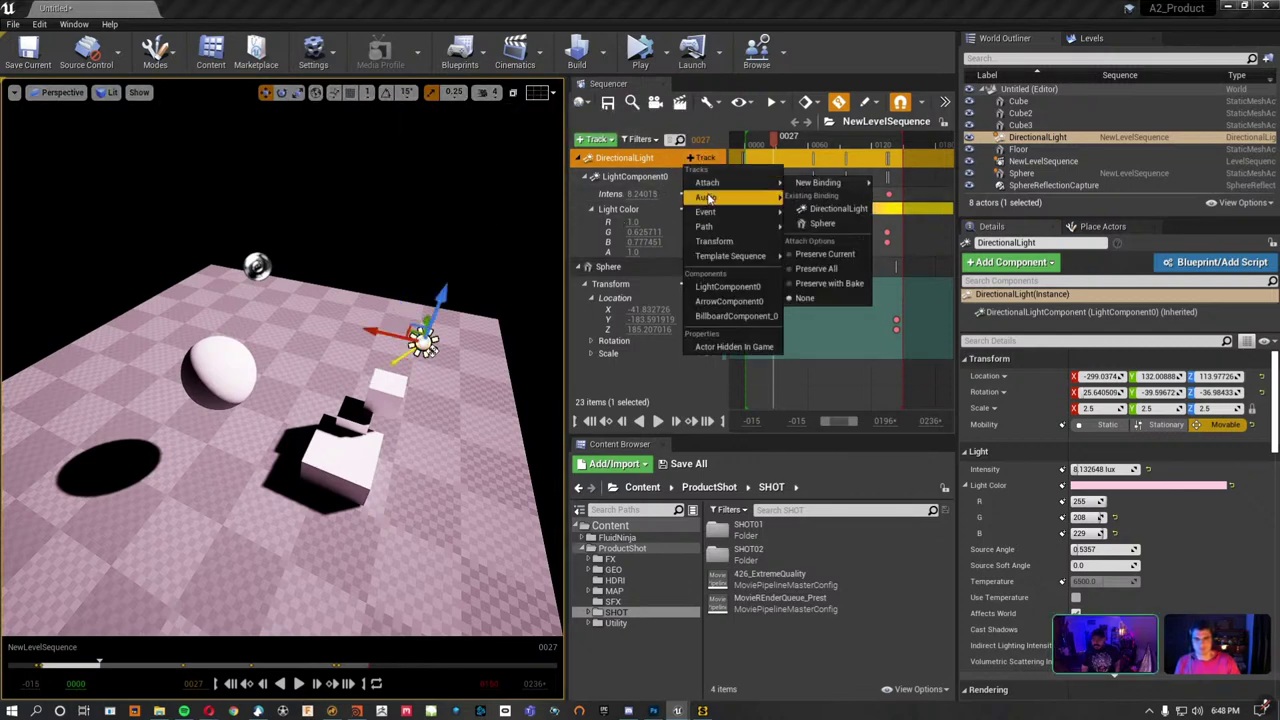
click(590, 266)
click(585, 176)
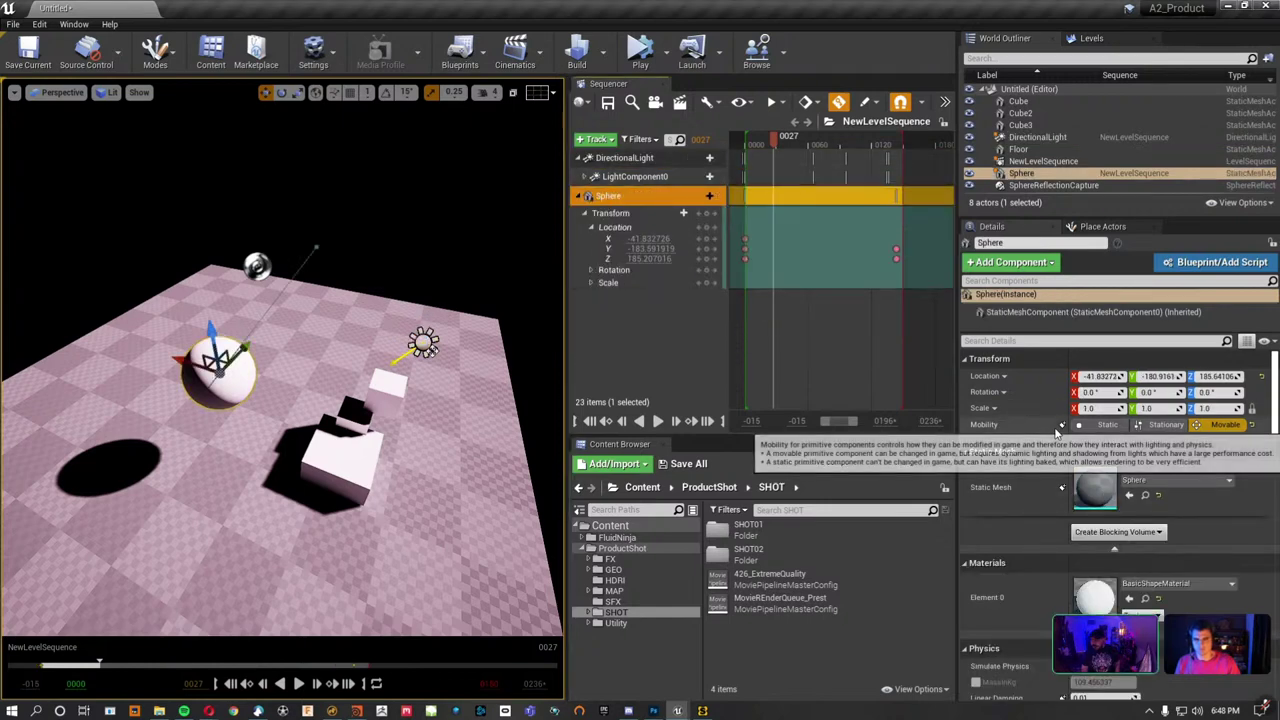
click(704, 176)
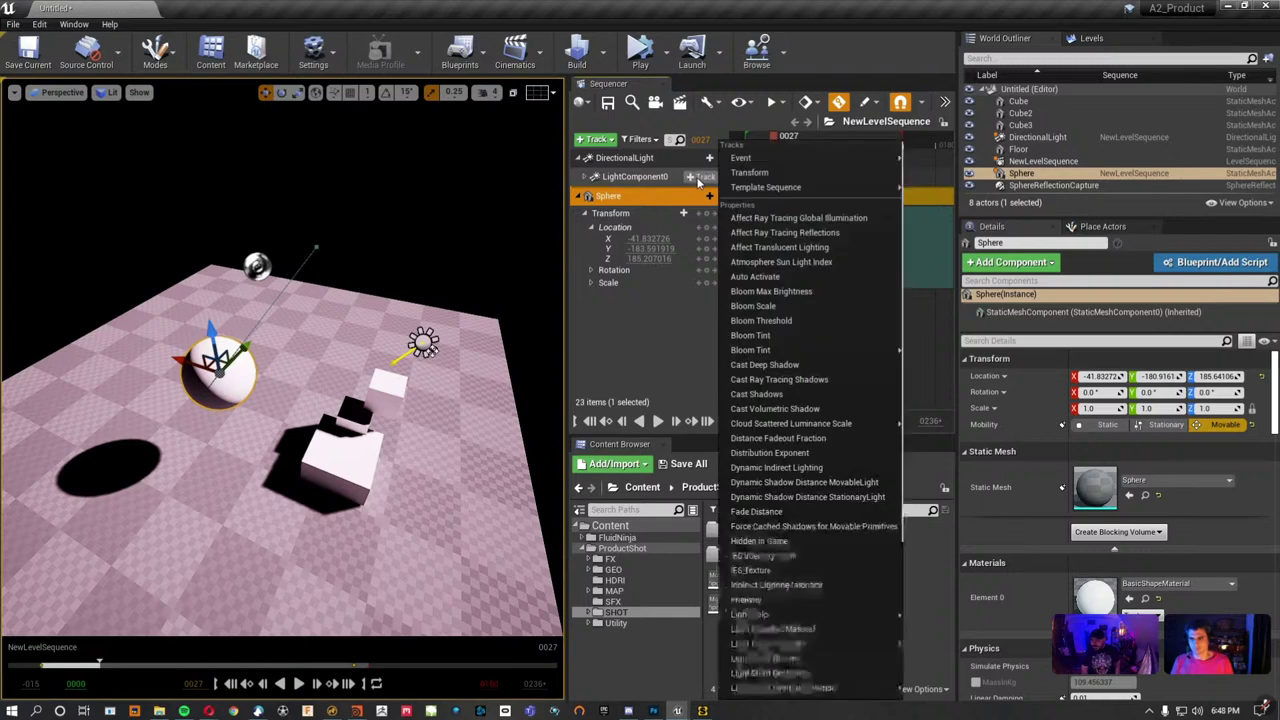
click(746, 174)
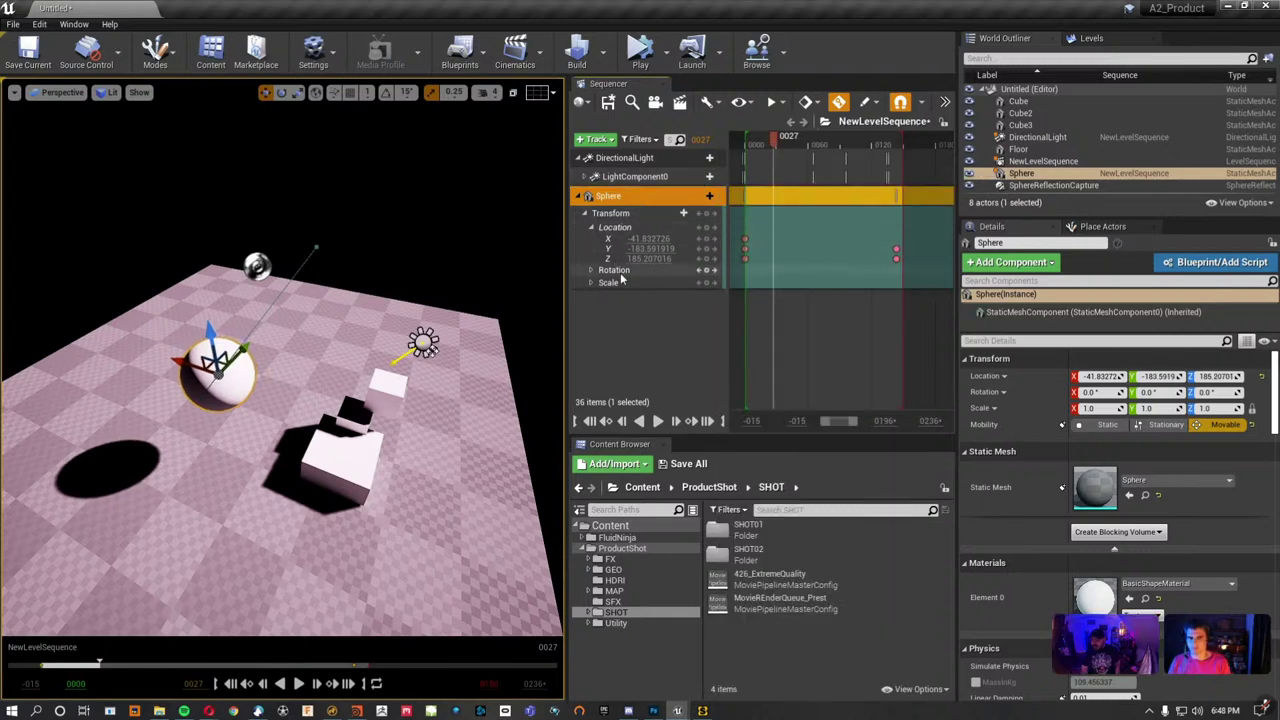
Key the light's location, rotation and scale at frame 17, then scrub forward to preview.
click(587, 196)
click(586, 177)
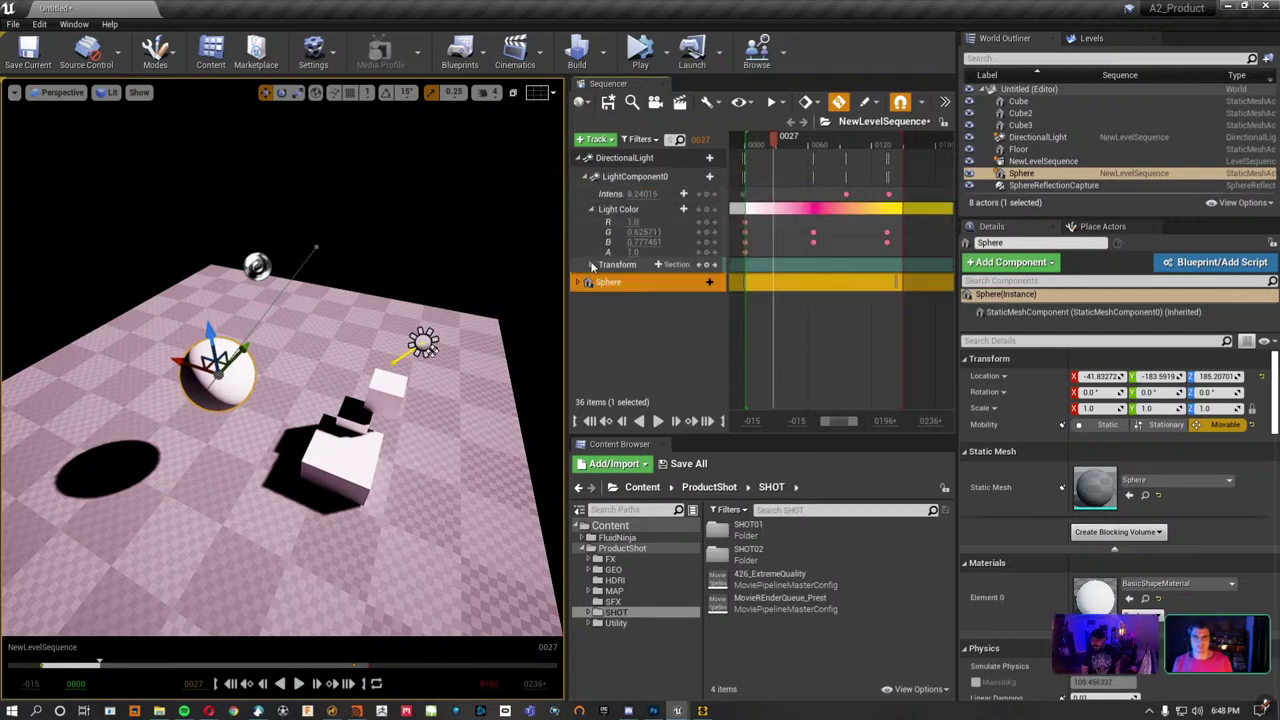
click(590, 264)
click(762, 140)
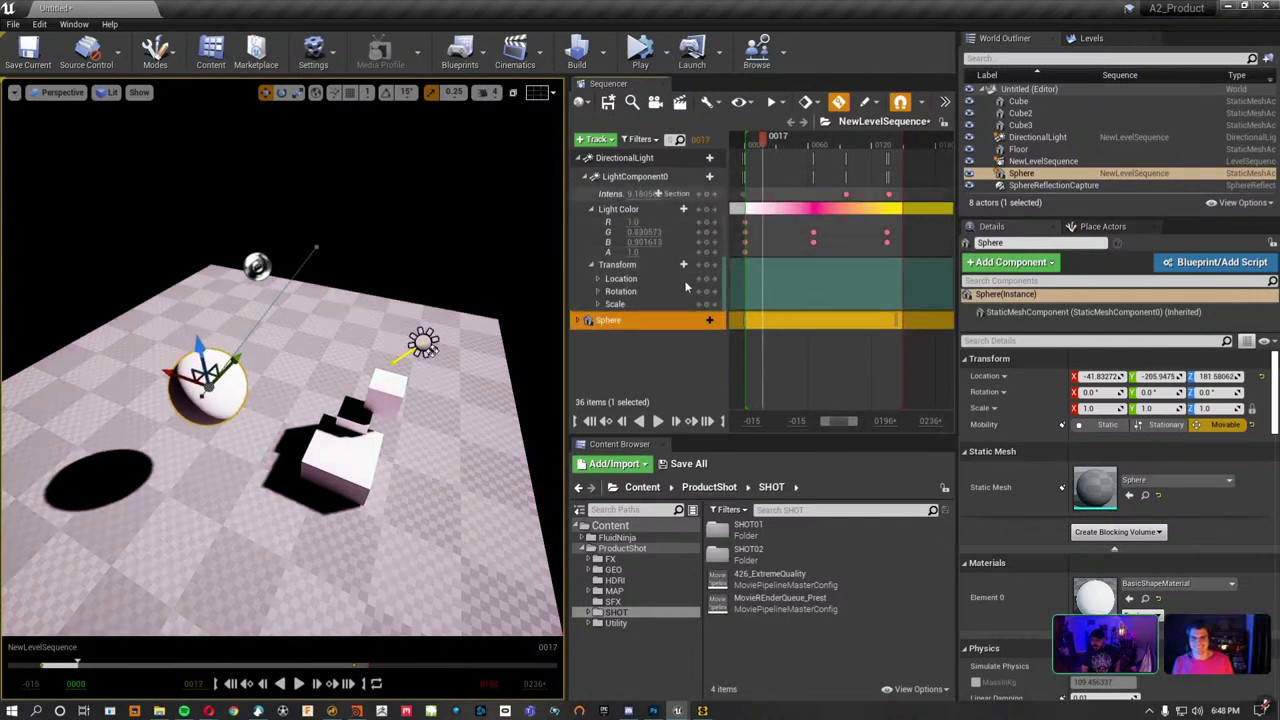
click(708, 280)
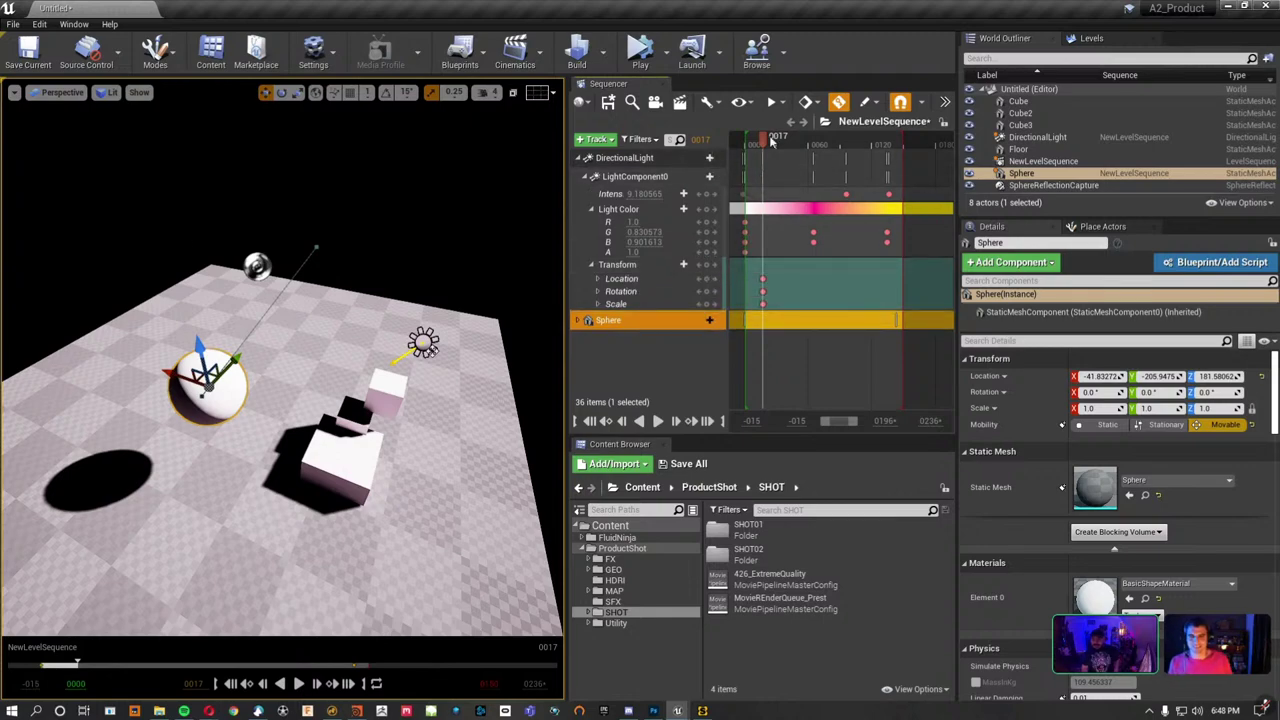
drag(770, 141, 823, 136)
Raise the directional light higher, play the sequence and scrub to frame 52.
click(424, 343)
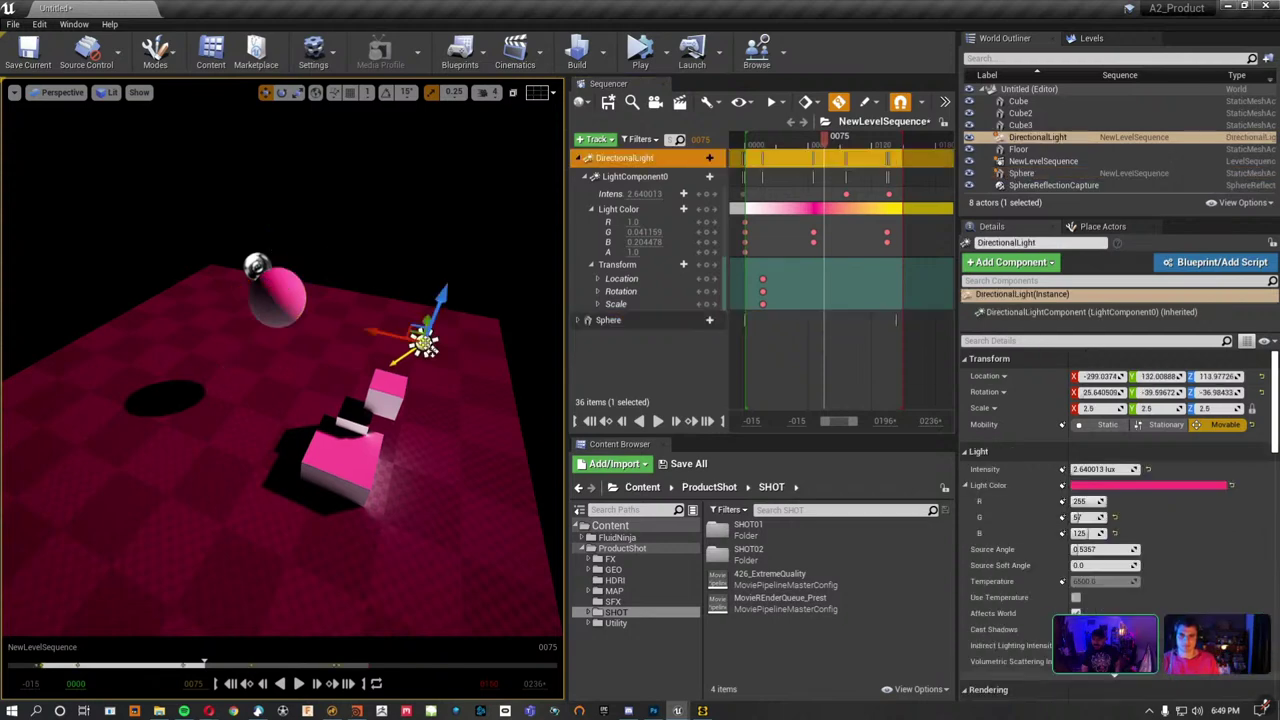
drag(436, 300, 488, 165)
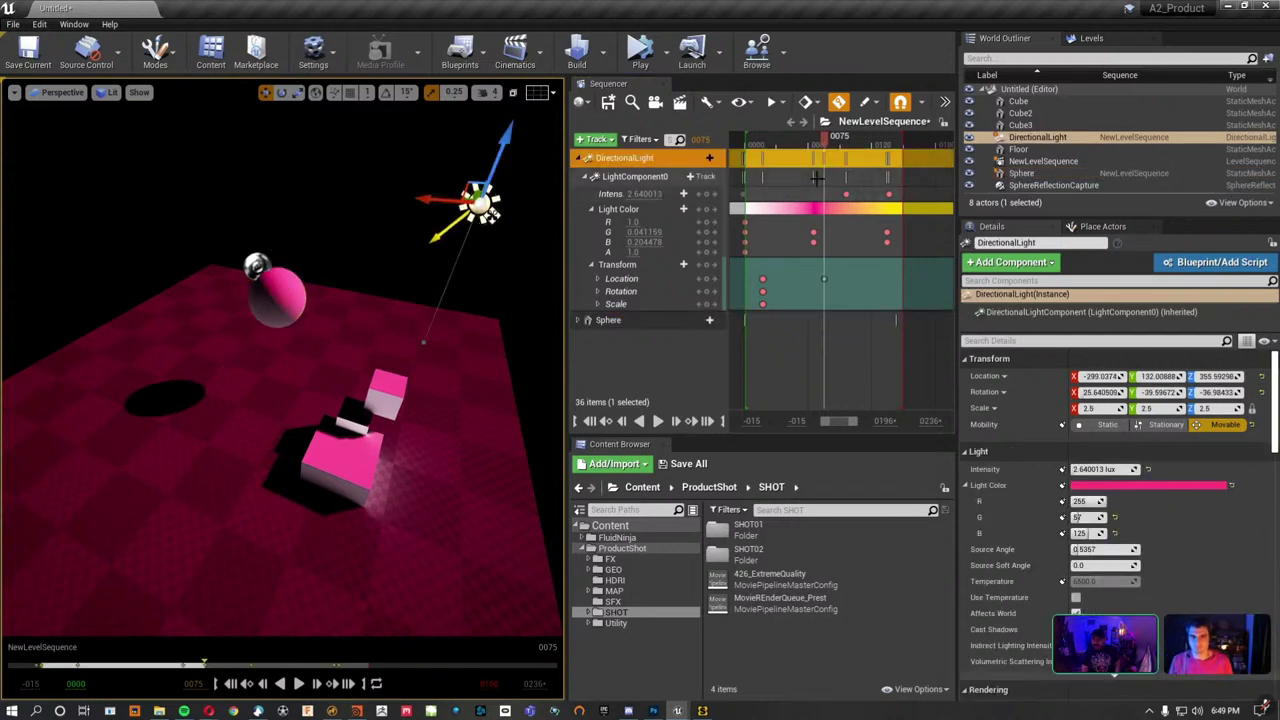
click(768, 147)
key(space)
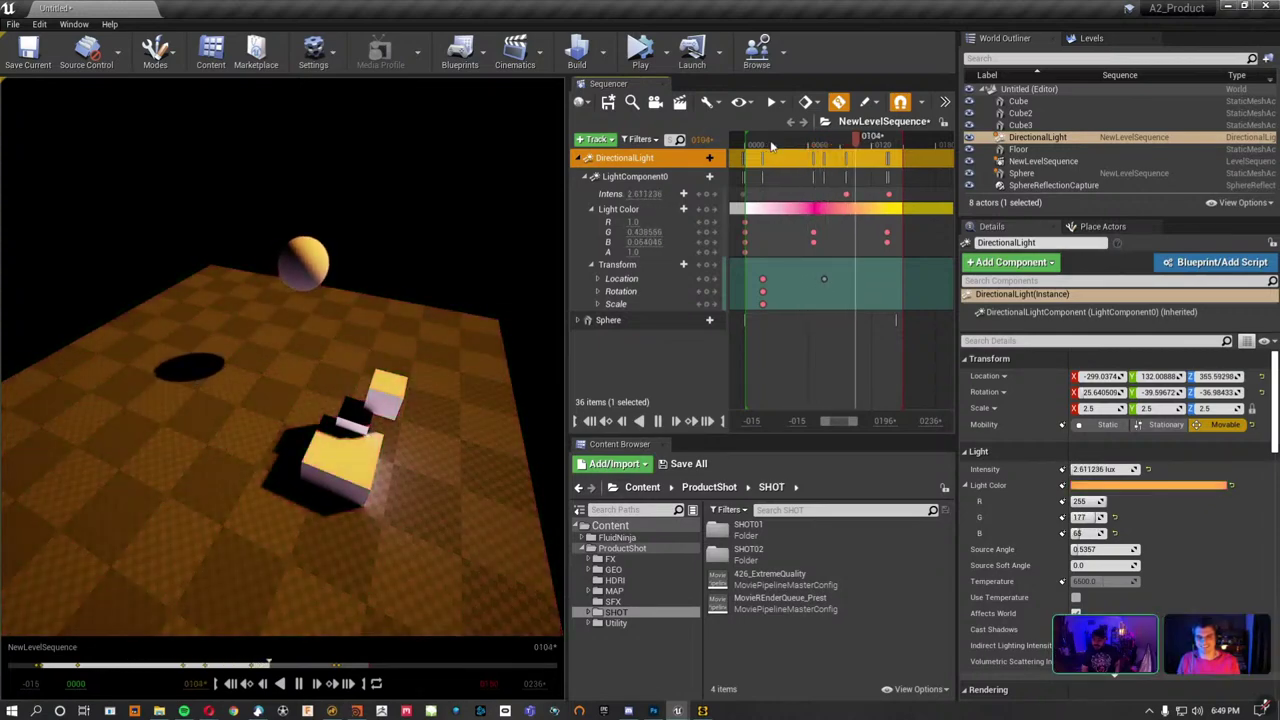
click(785, 150)
drag(785, 150, 815, 150)
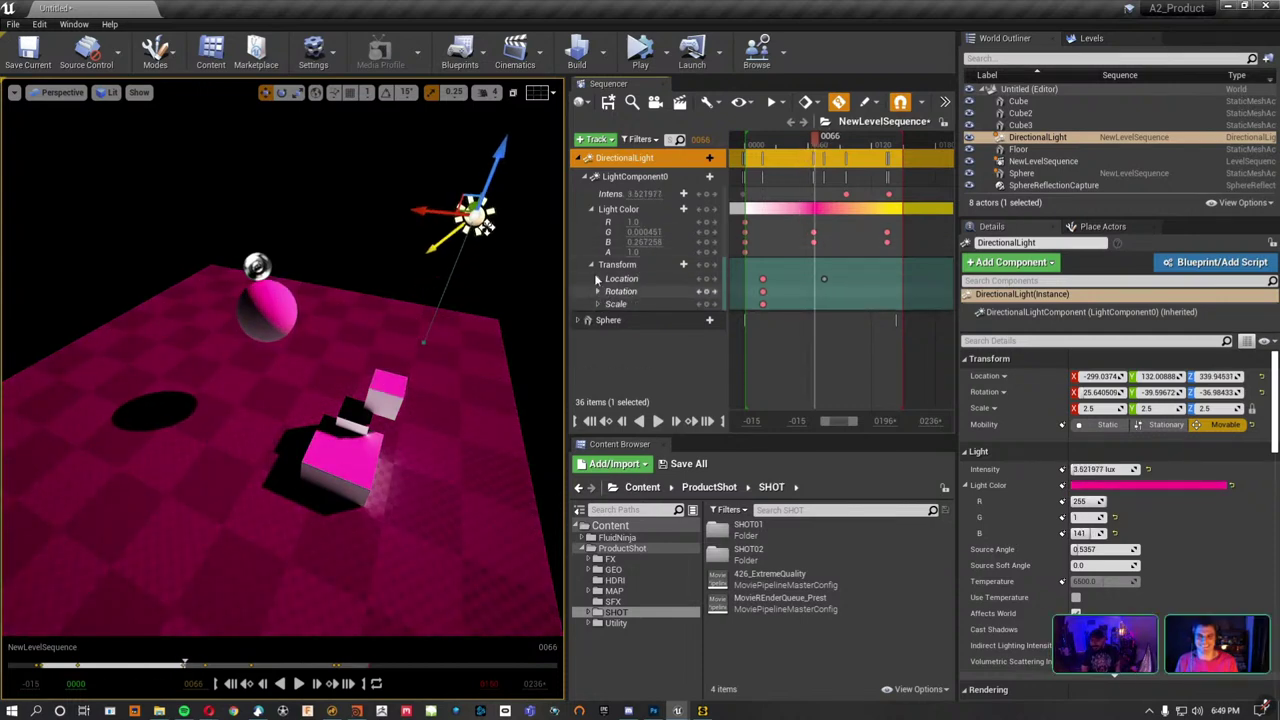
Tilt the light's Rotation pitch to about -147 and scrub to preview the swinging shadows.
click(599, 291)
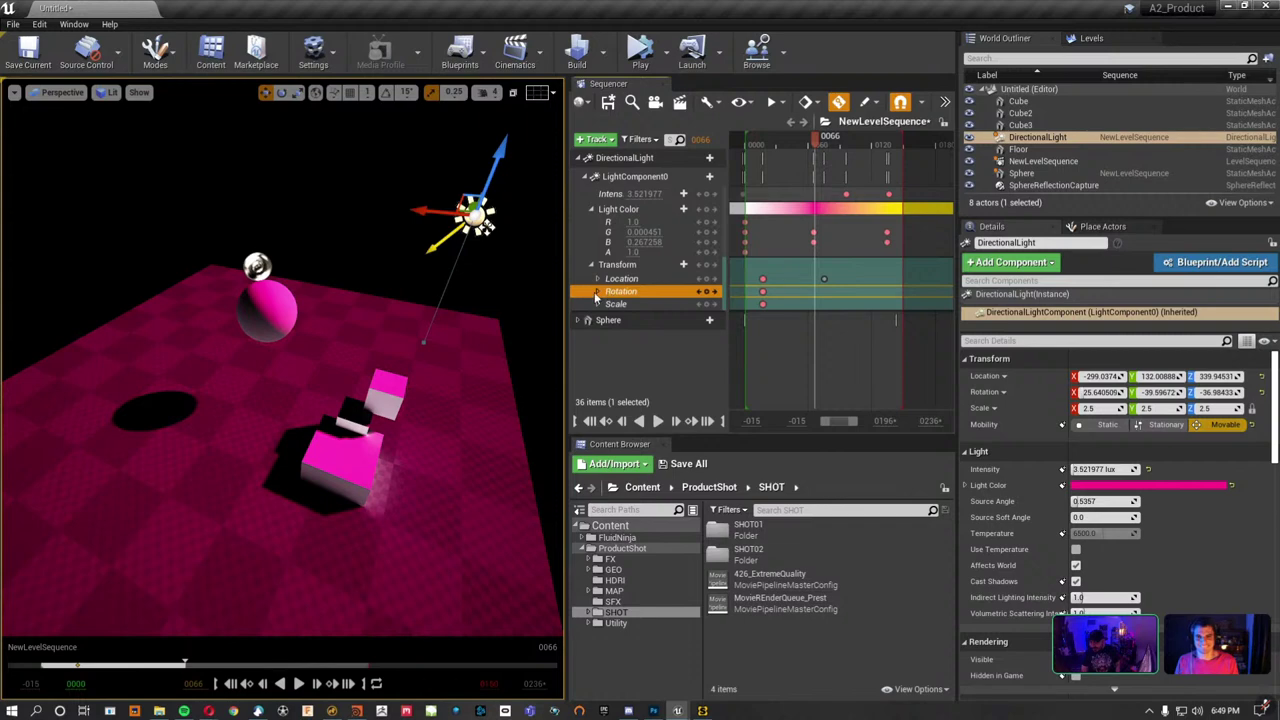
click(597, 291)
drag(640, 312, 600, 312)
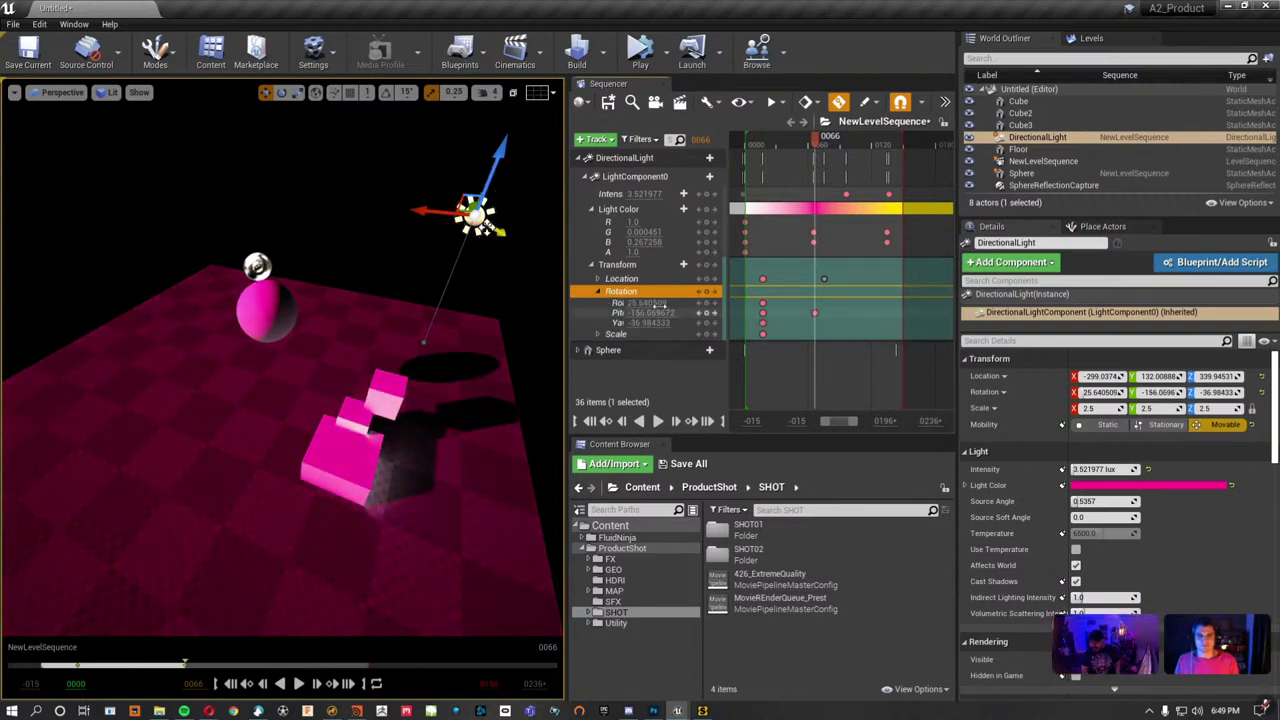
mouse_move(820, 142)
mouse_down()
mouse_move(787, 157)
mouse_move(886, 183)
mouse_move(871, 279)
mouse_move(788, 299)
mouse_up()
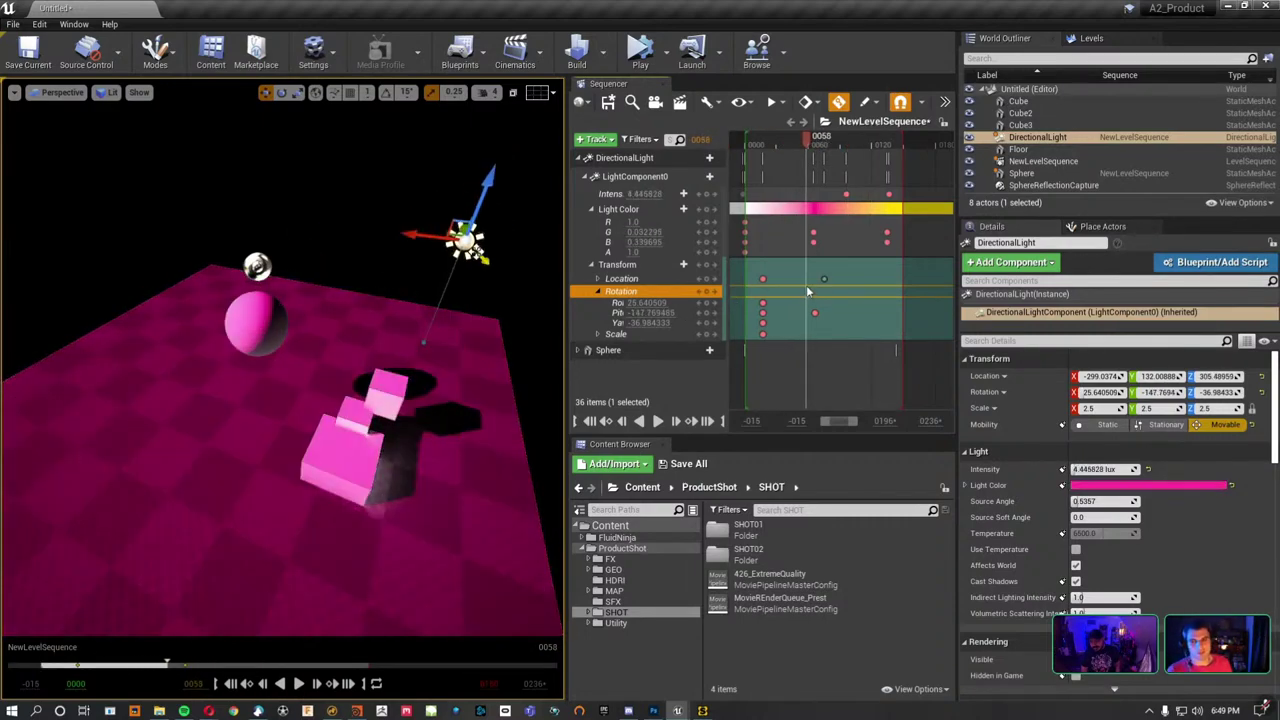
drag(788, 292, 820, 284)
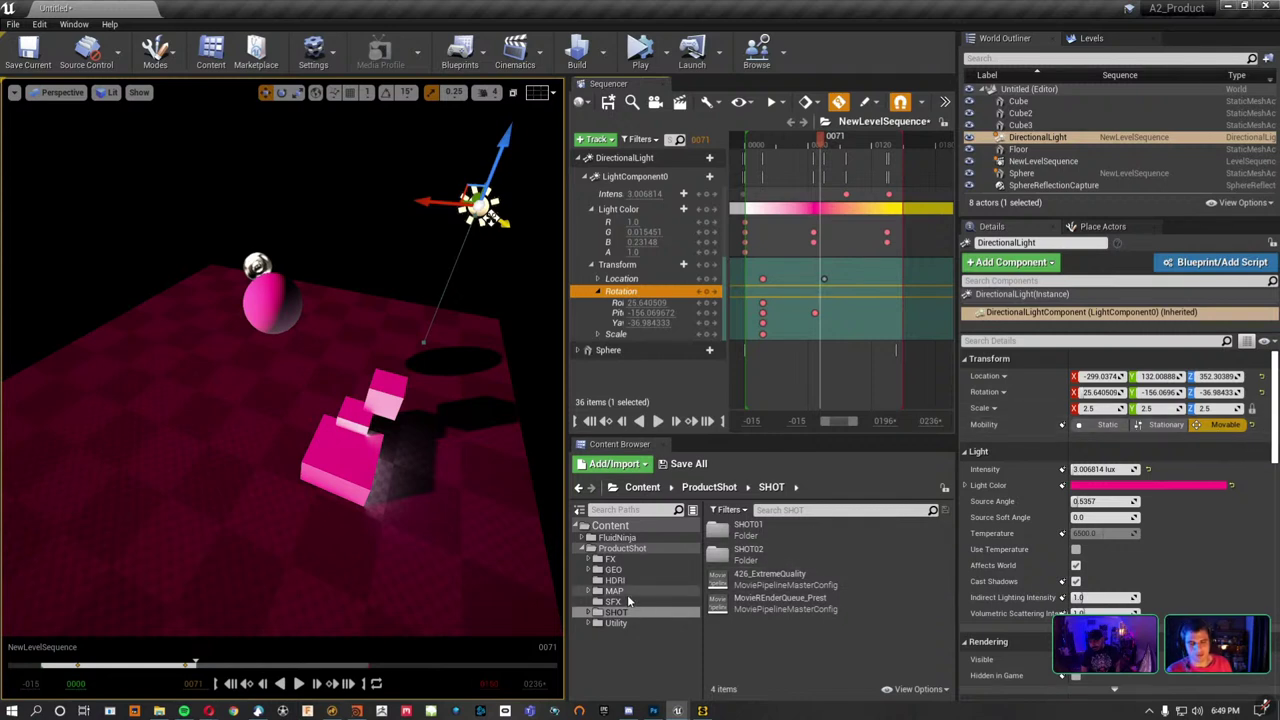
Load the Master_ProductShot level from MAP > SHOT_01 without saving the untitled level.
click(612, 569)
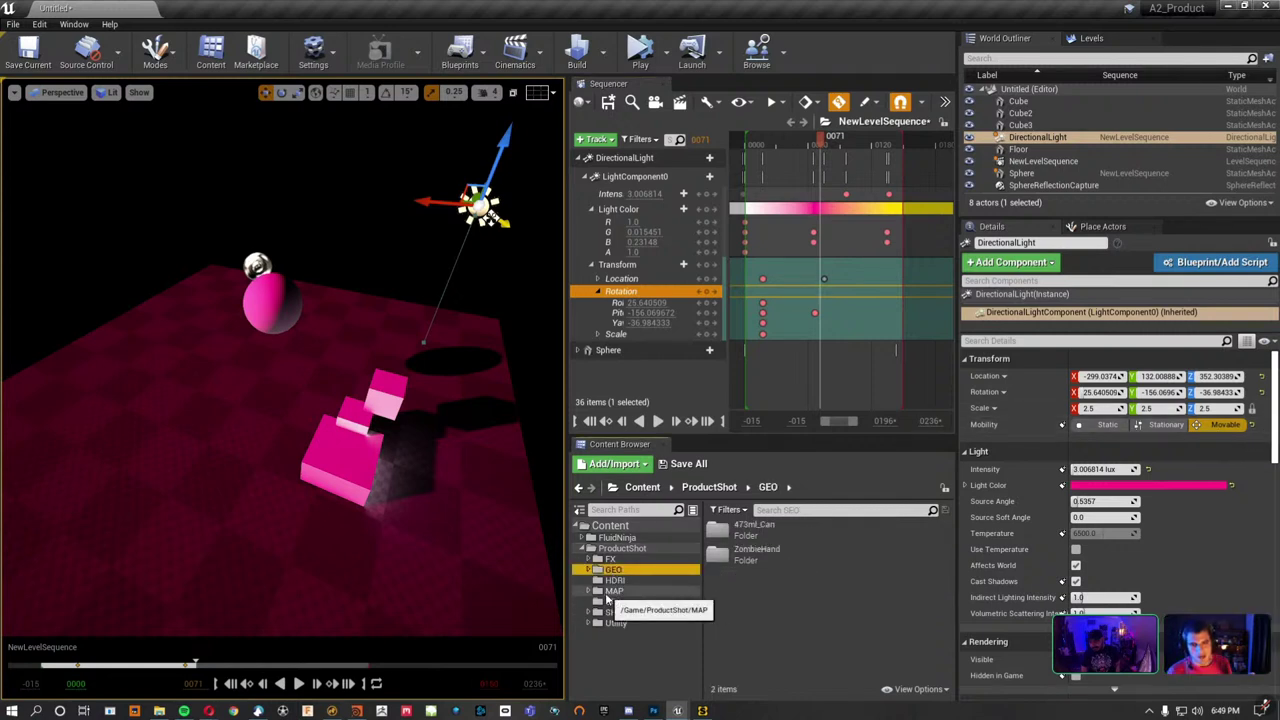
click(612, 591)
double_click(745, 528)
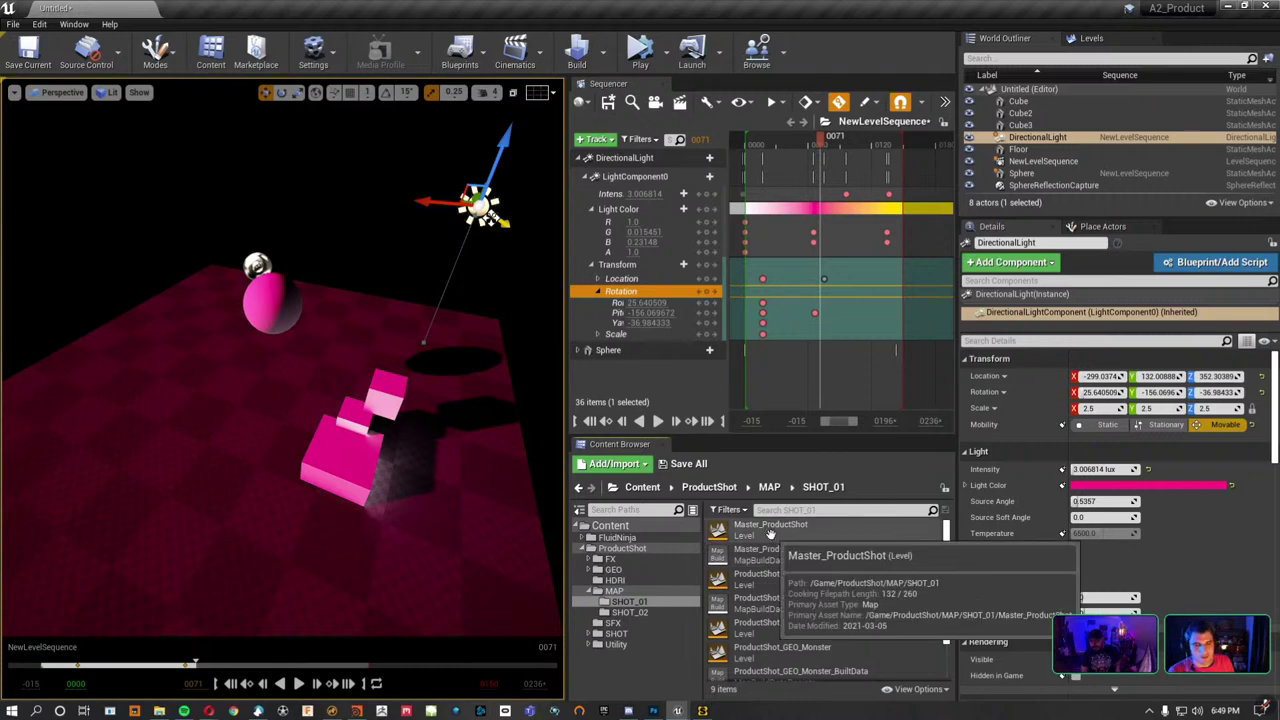
double_click(770, 535)
click(776, 480)
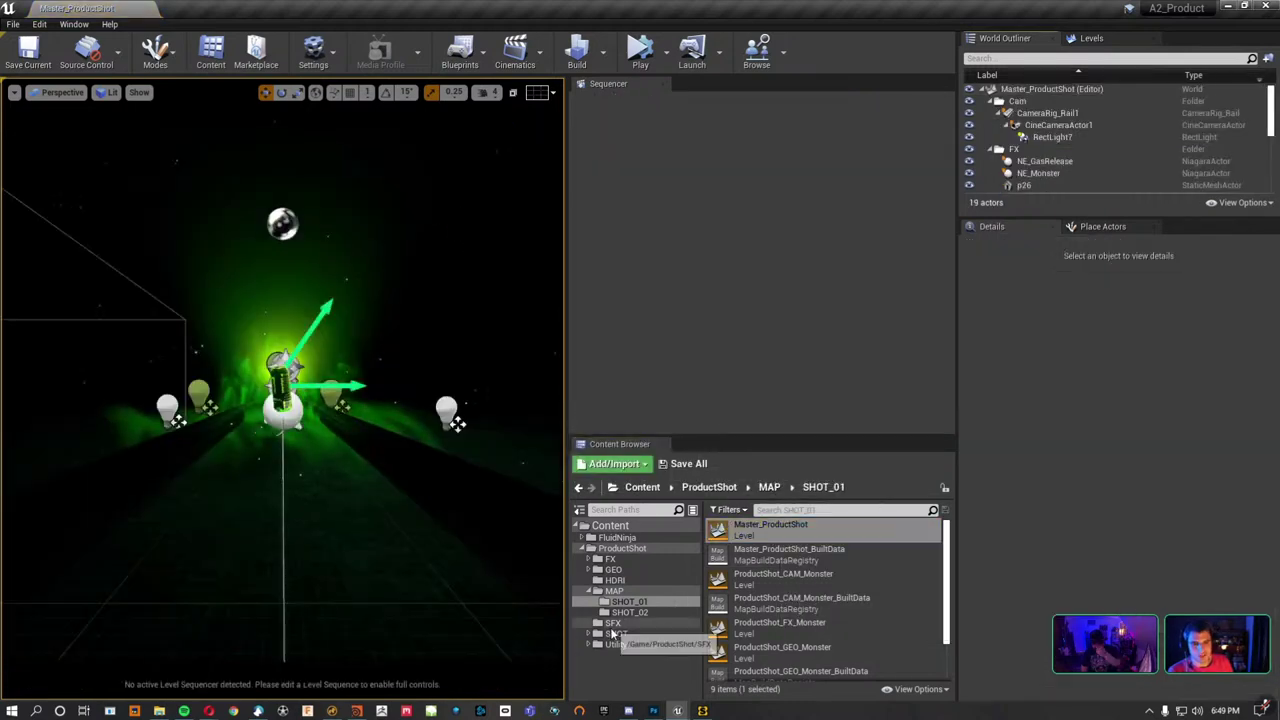
Open the LS_MonsterCan level sequence from SHOT > SHOT01.
click(614, 634)
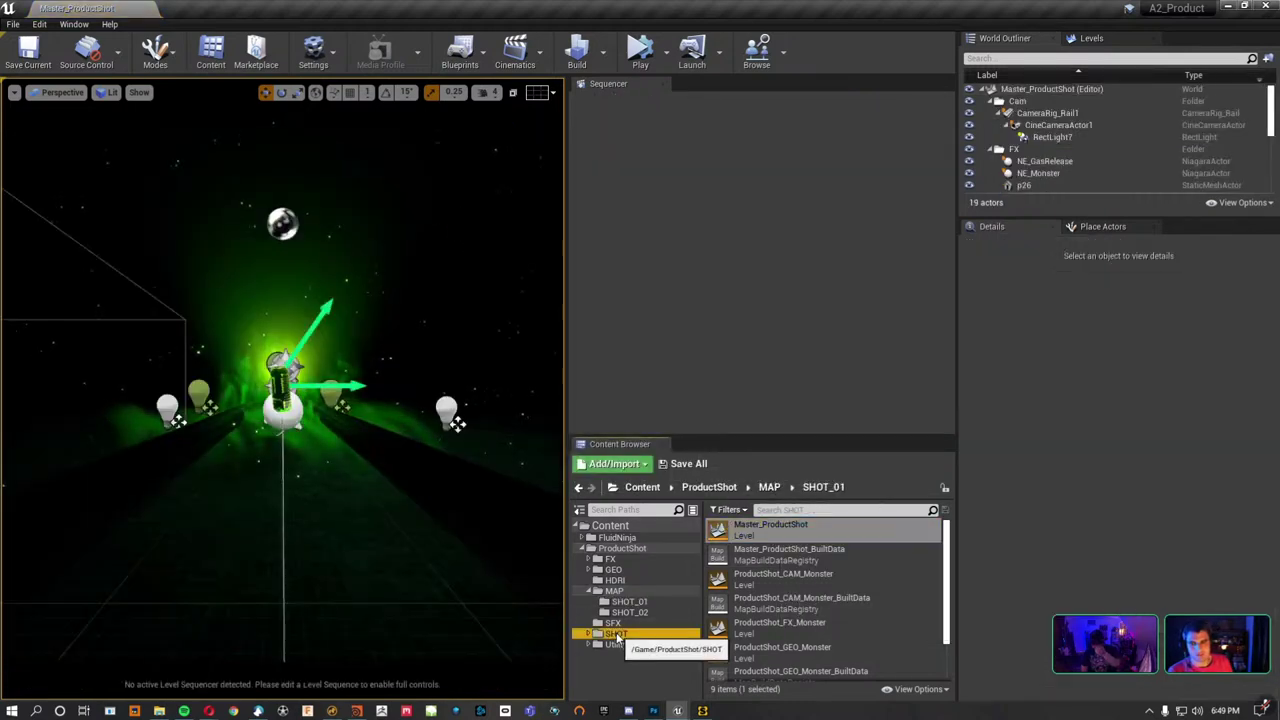
double_click(748, 528)
double_click(750, 530)
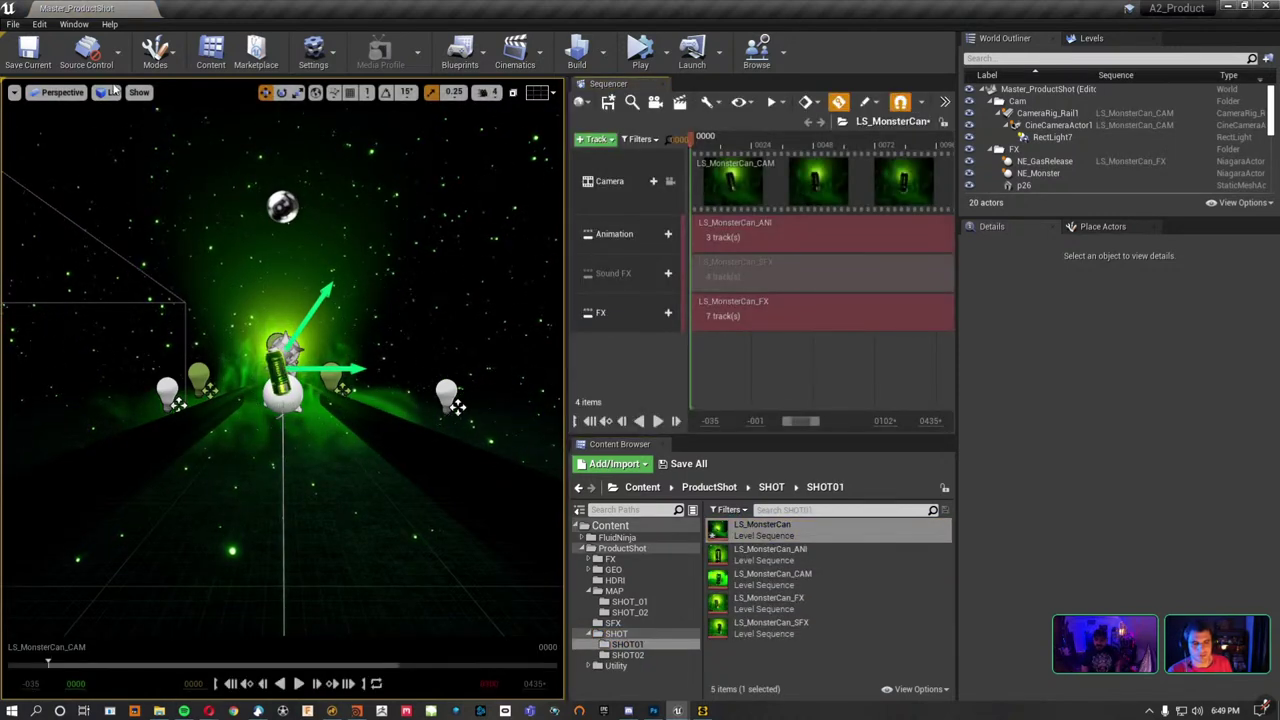
Lock the viewport to the Monster can shot camera and make the asset panel taller.
click(671, 181)
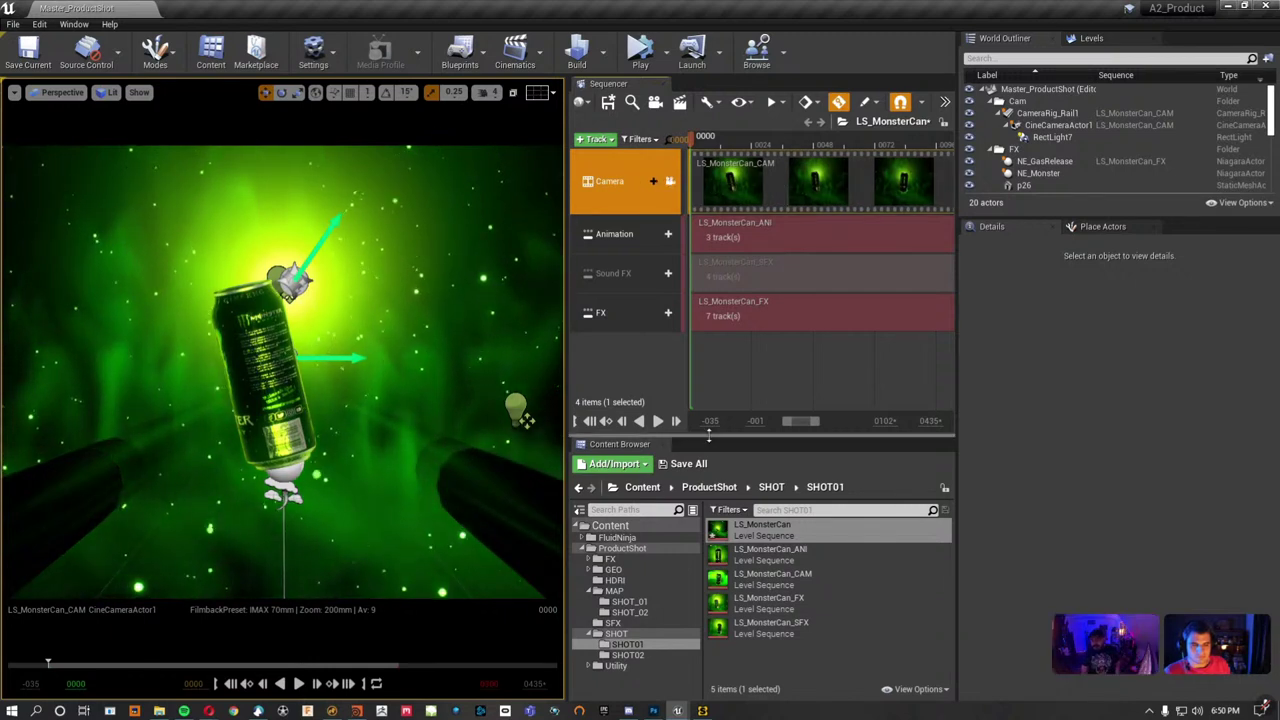
mouse_move(703, 432)
mouse_down()
mouse_move(703, 360)
mouse_move(711, 370)
mouse_up()
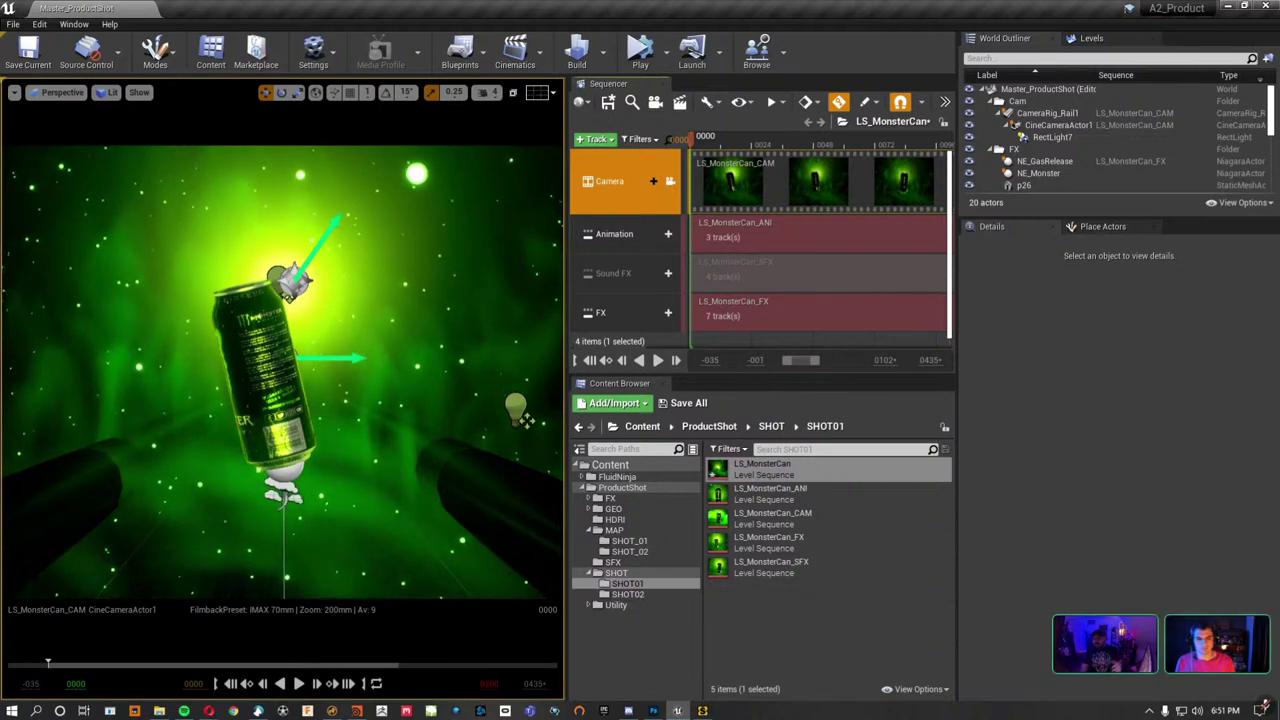
Play the Monster can animation and scrub it to frames around 29, 83 and 95.
key(space)
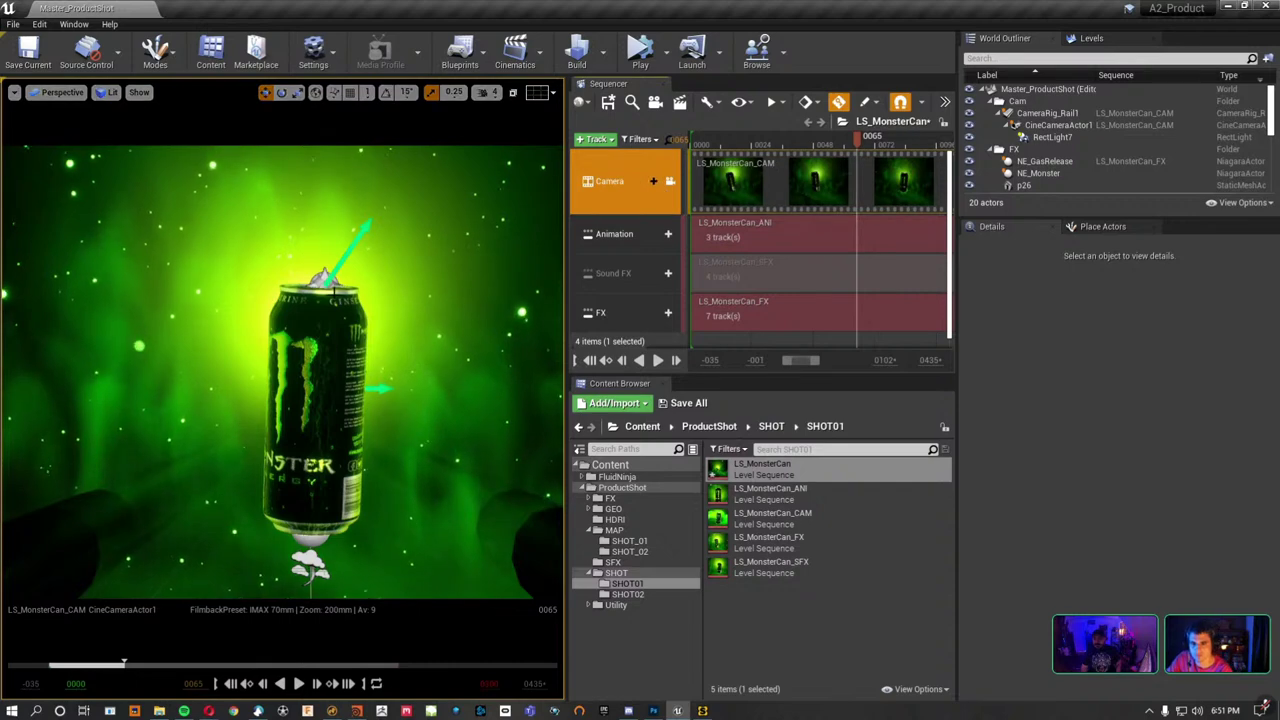
click(318, 400)
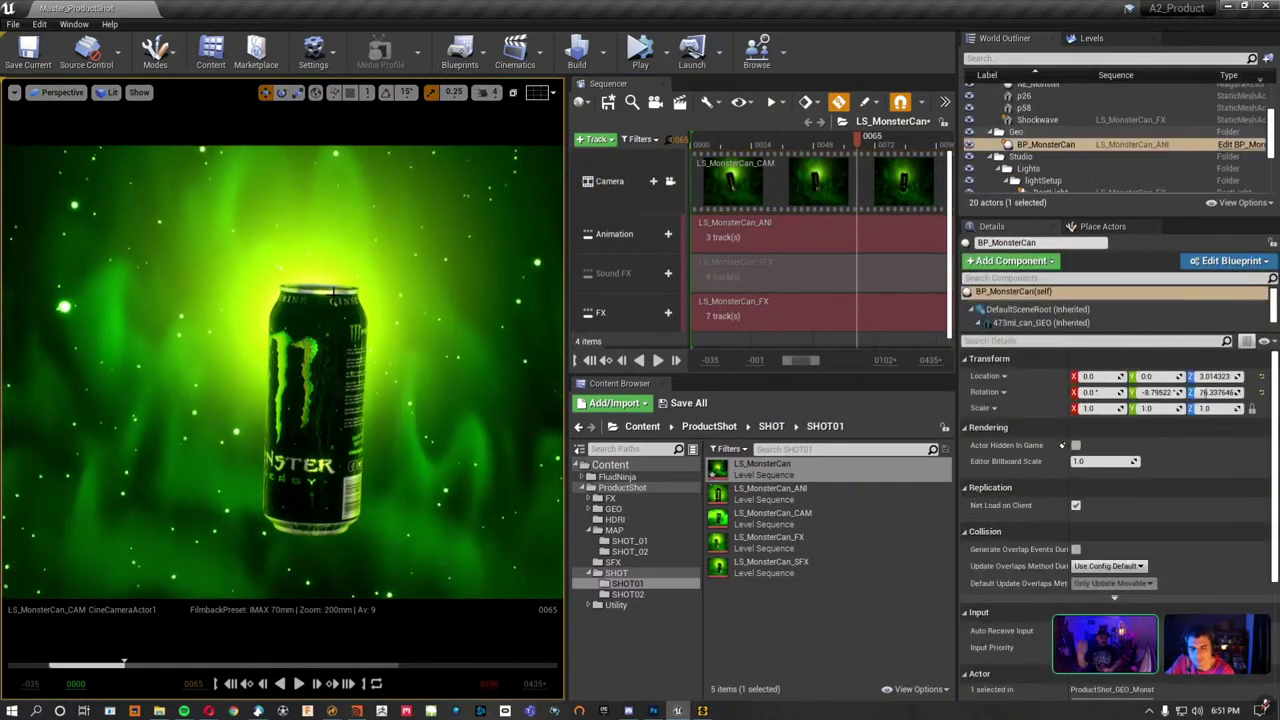
drag(857, 138, 706, 140)
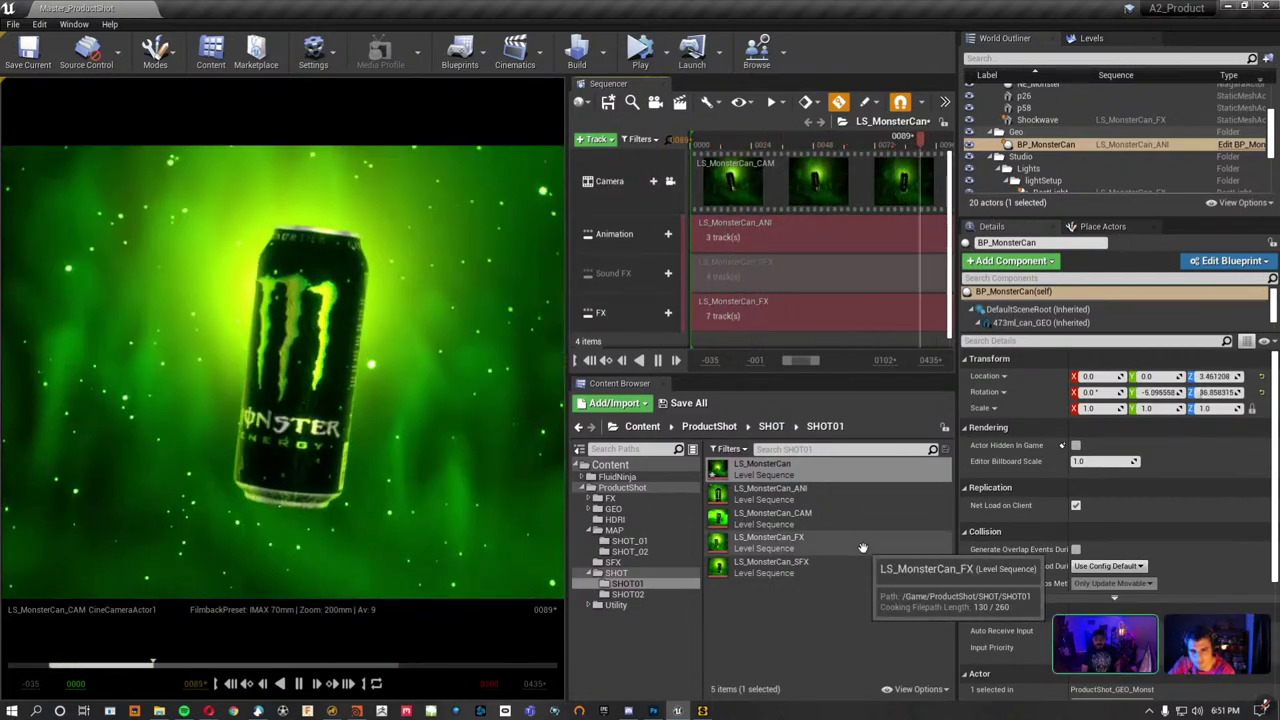
drag(754, 148, 786, 145)
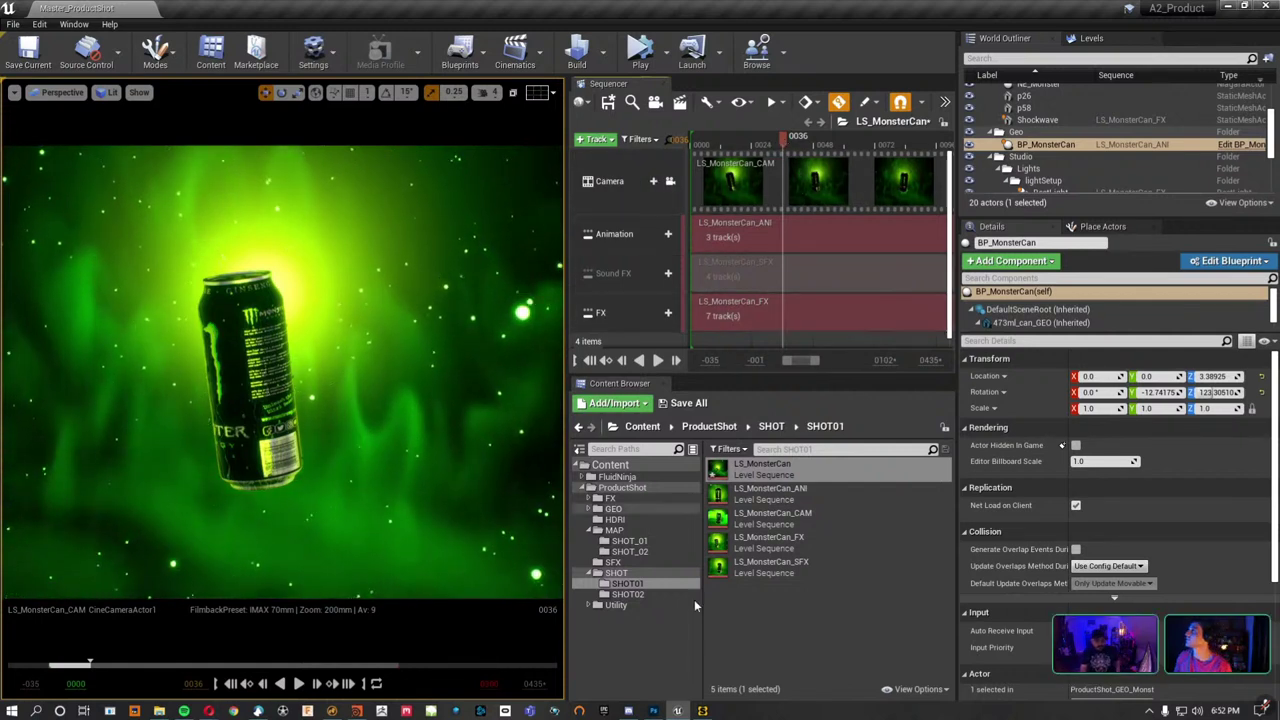
click(822, 614)
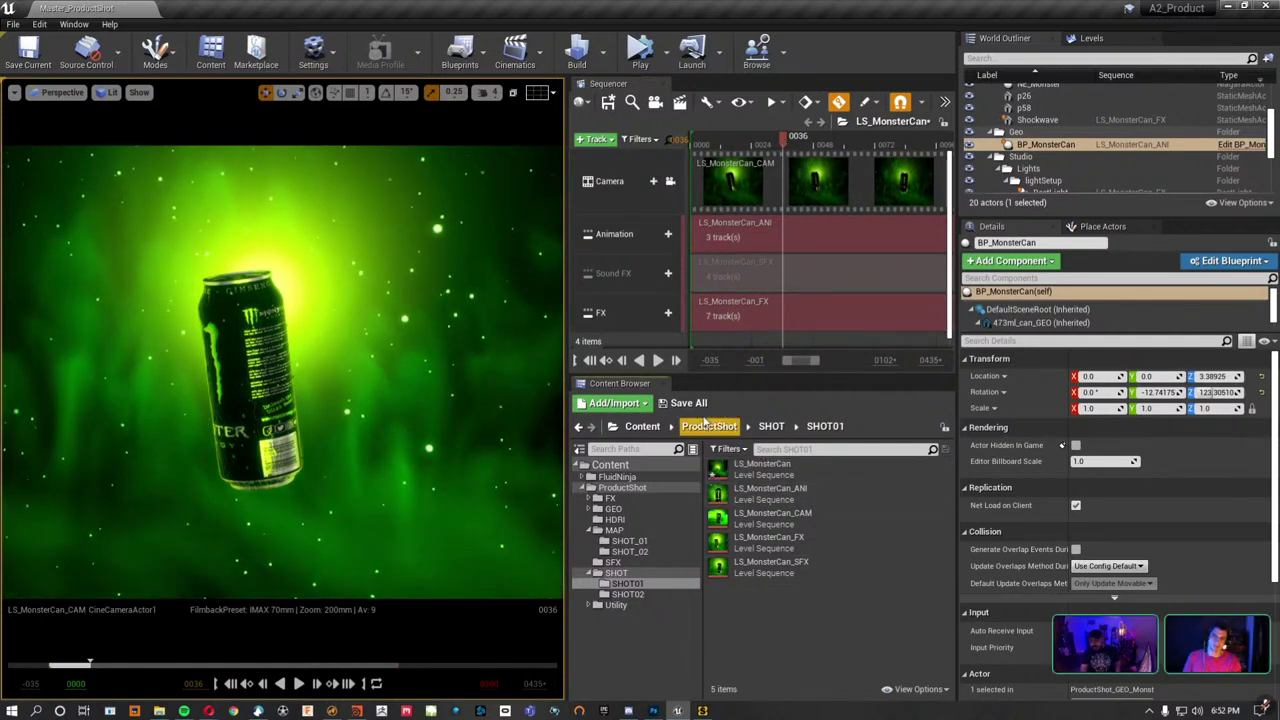
drag(792, 150, 903, 145)
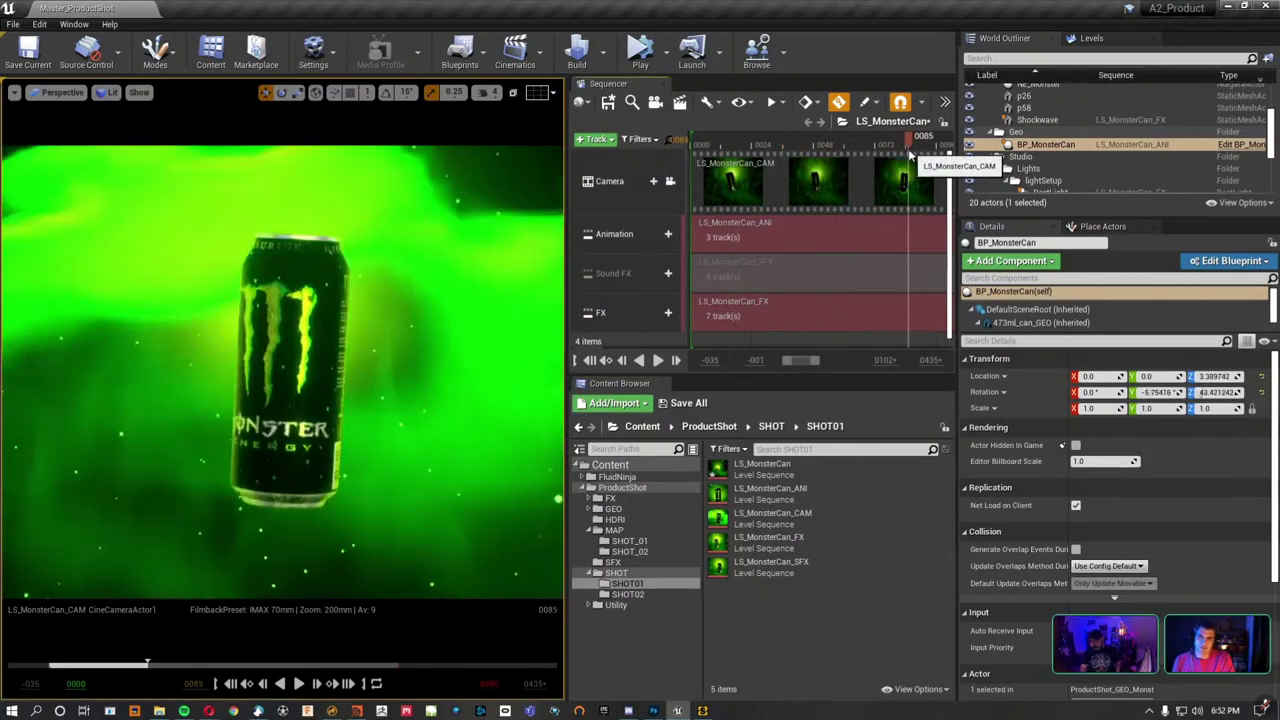
click(745, 468)
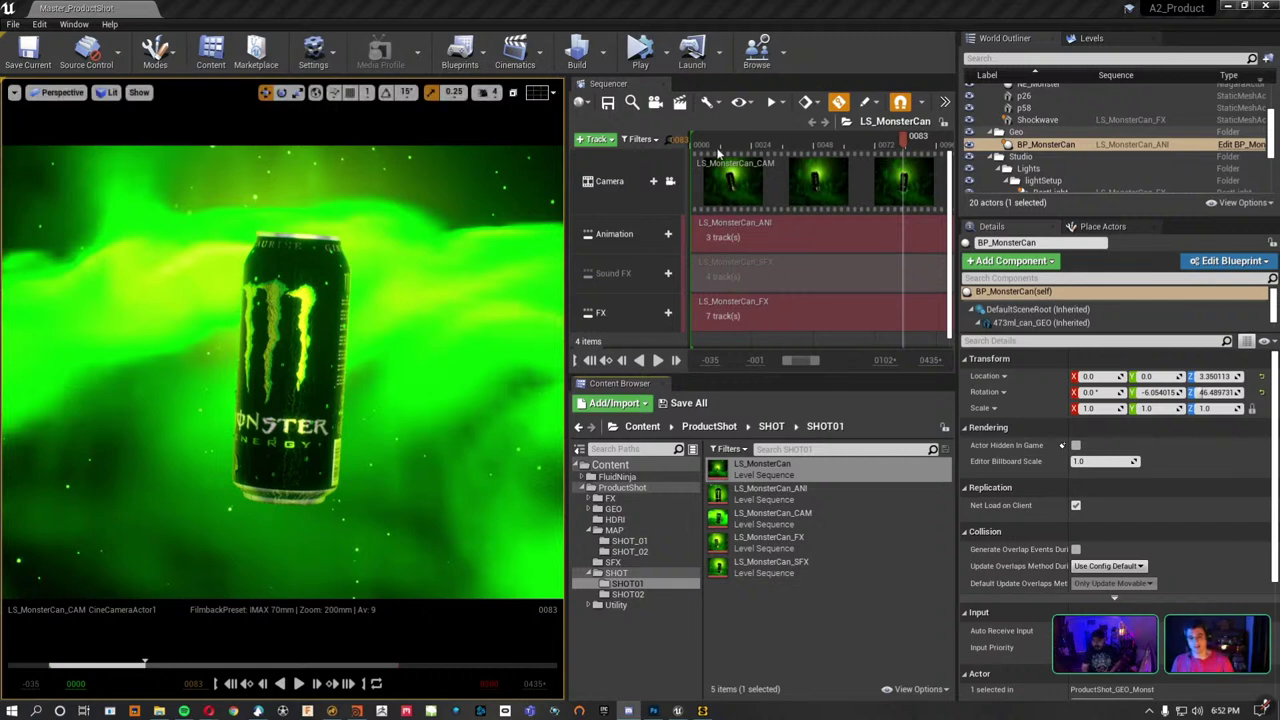
drag(903, 140, 950, 130)
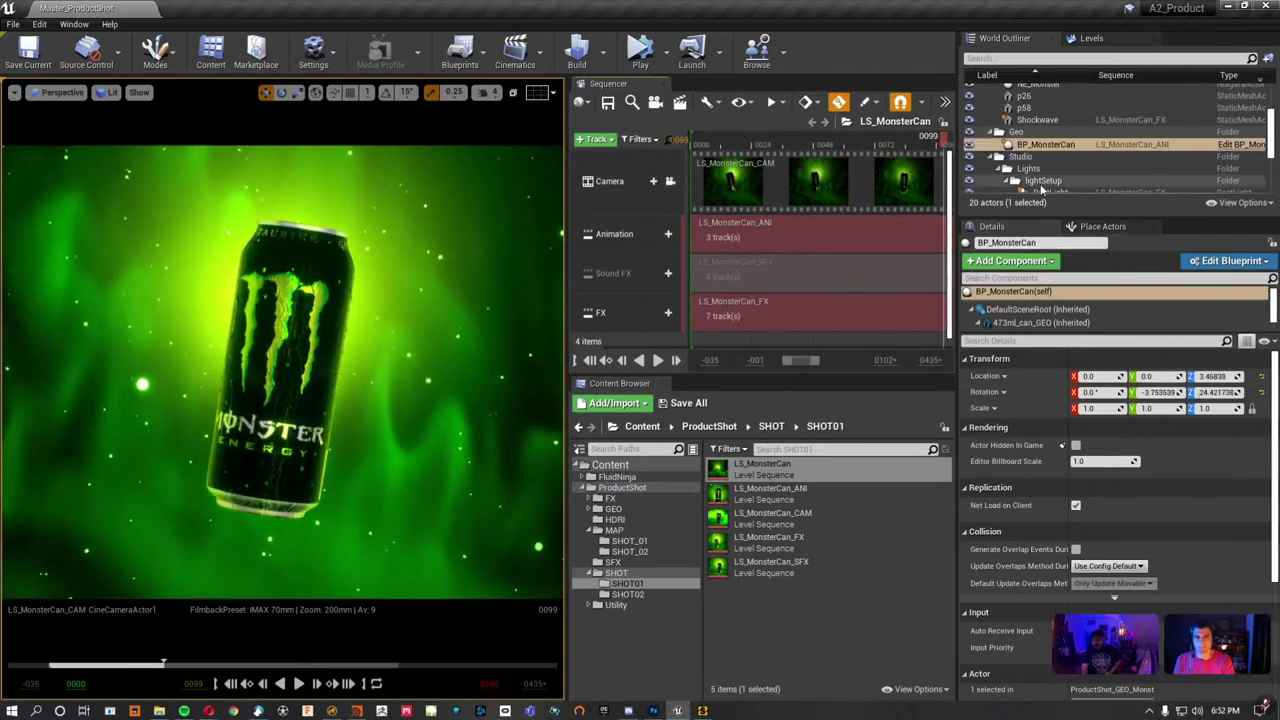
Collapse the FX, Studio and Geo folders in the World Outliner.
scroll(1040, 180, up, 3)
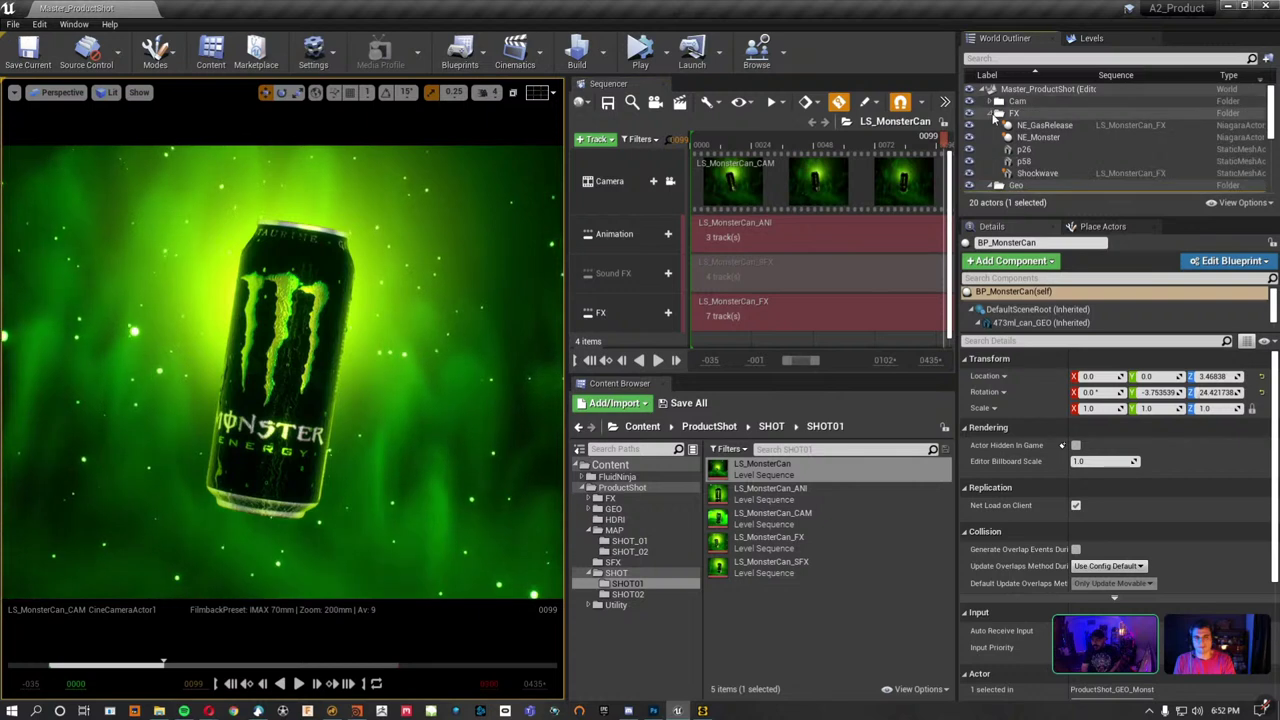
click(1000, 113)
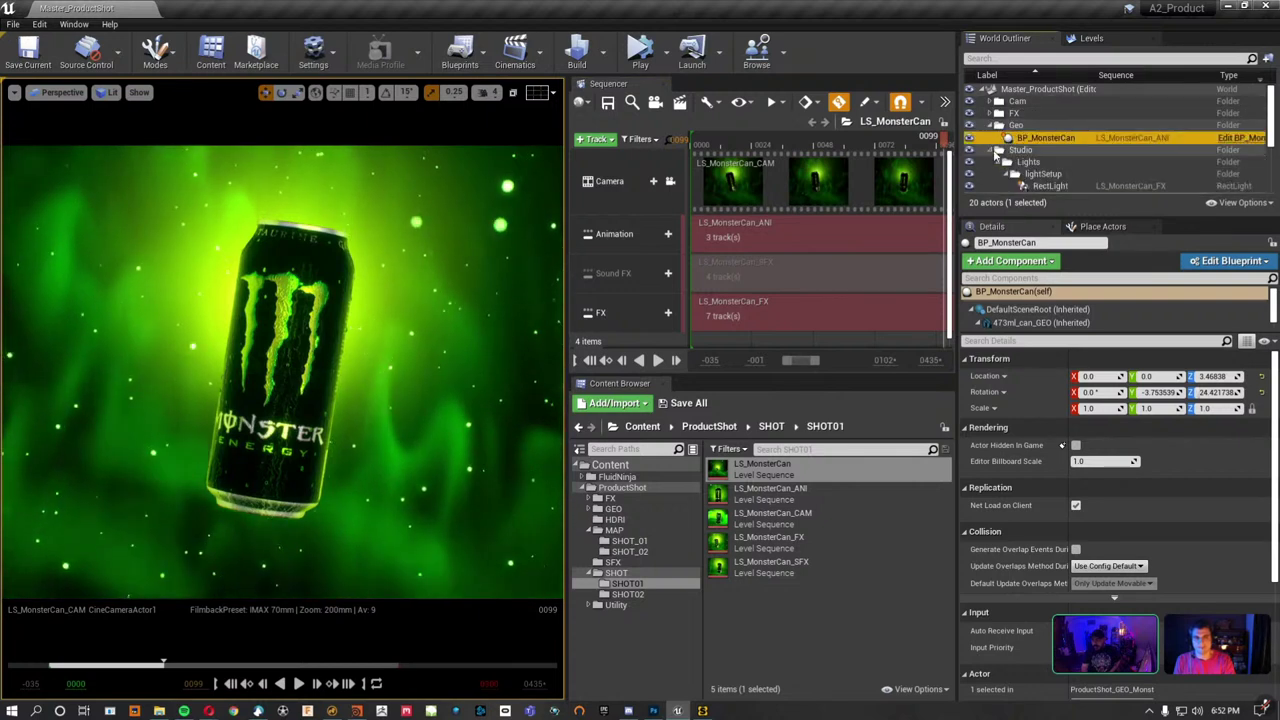
click(998, 149)
click(998, 125)
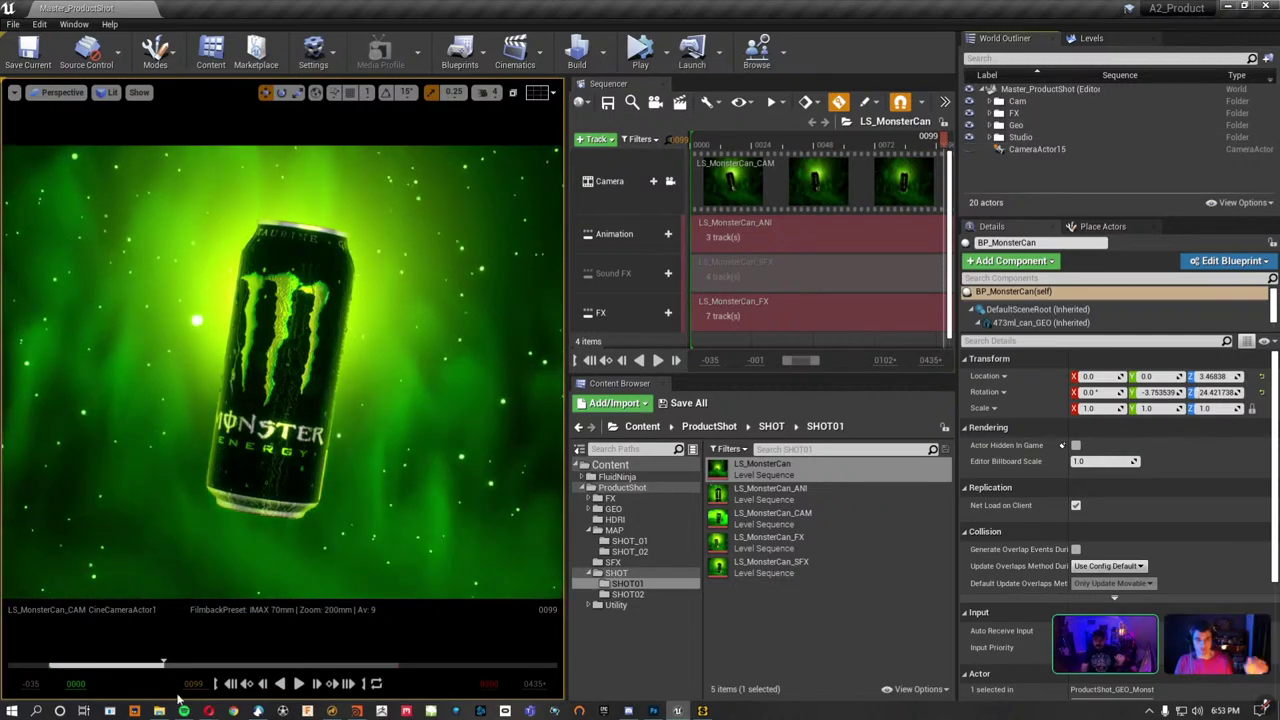
mouse_move(215, 712)
click(232, 683)
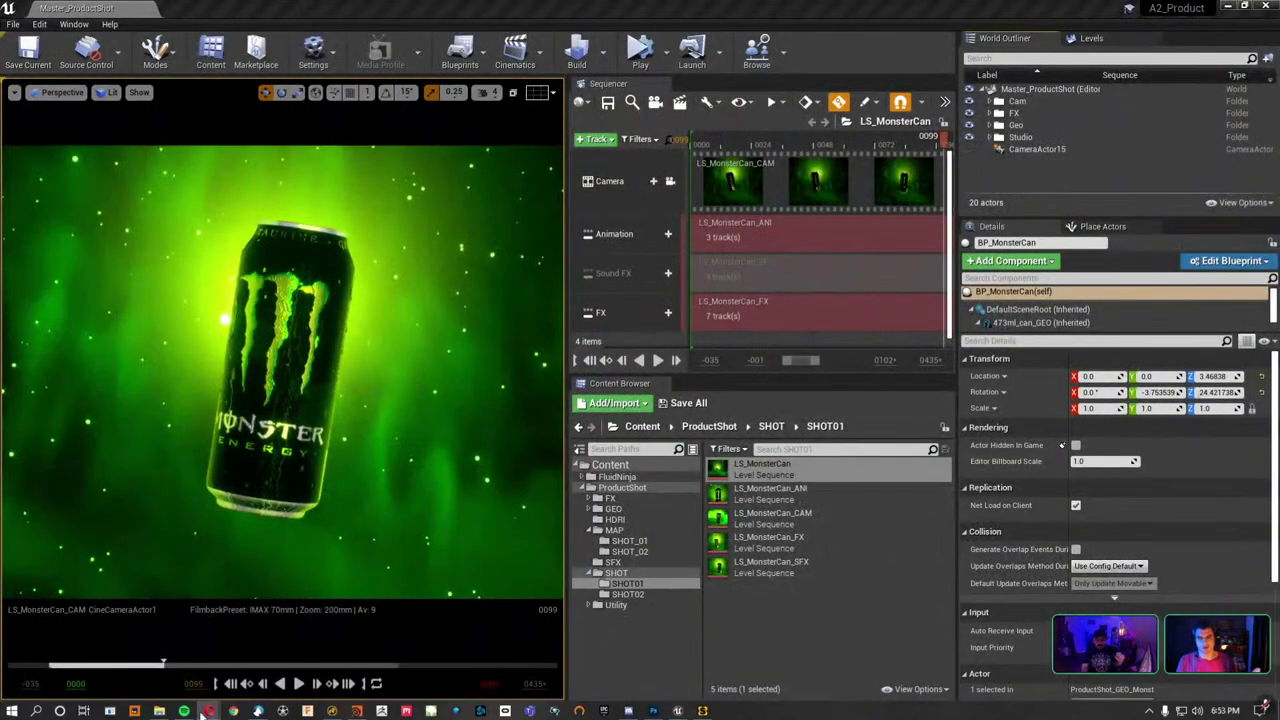
Search the web for 'hdrihaven' in a new tab and open the HDRI Haven site.
mouse_move(208, 711)
click(183, 677)
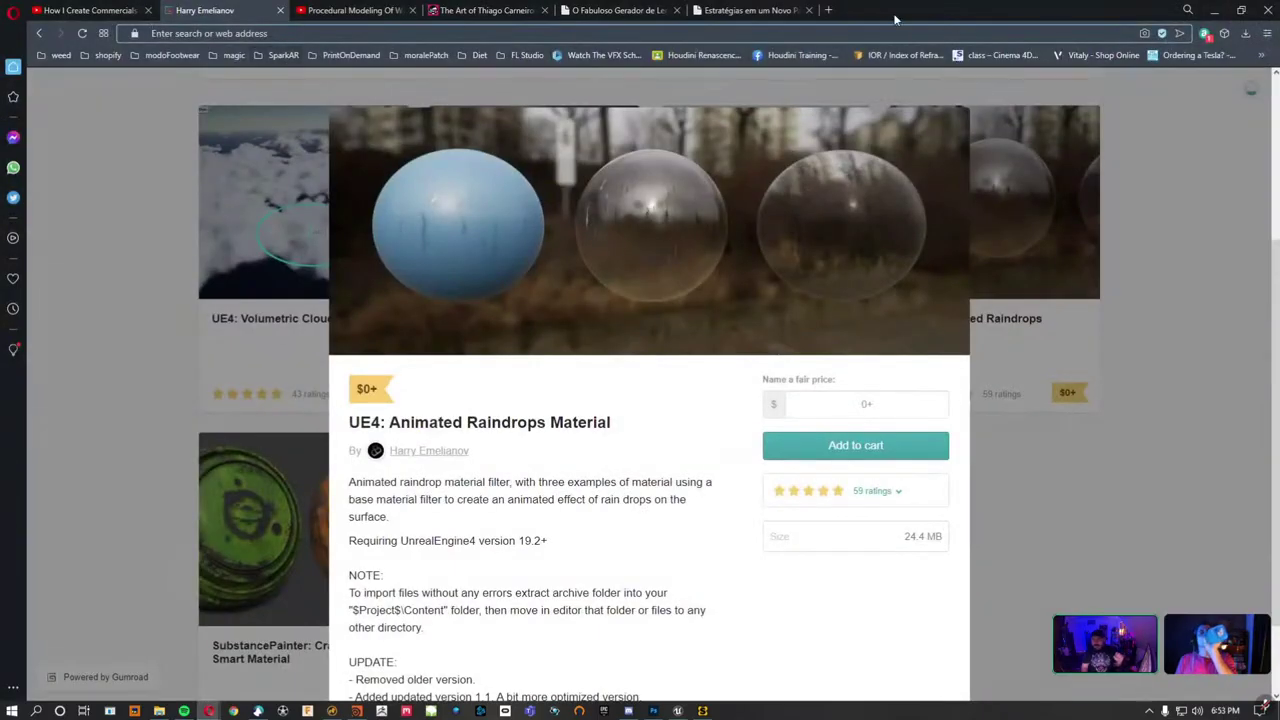
click(828, 11)
text(hdr)
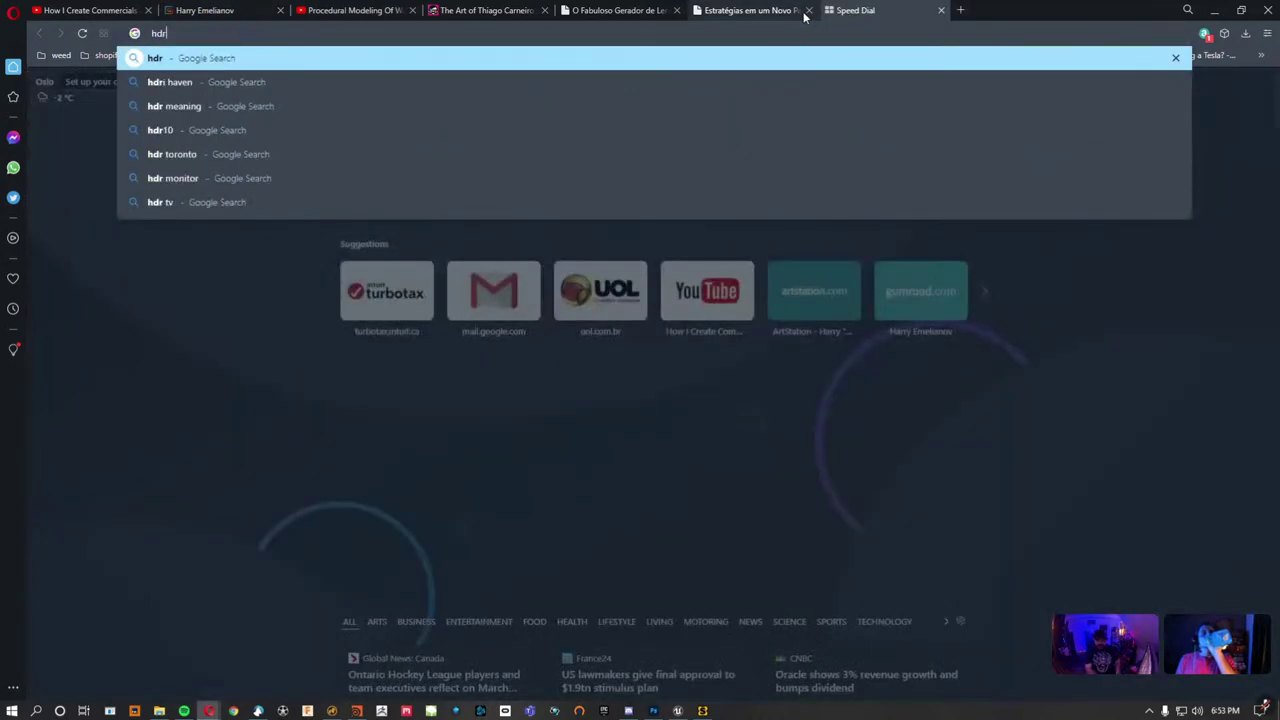
text(ihaven)
key(Return)
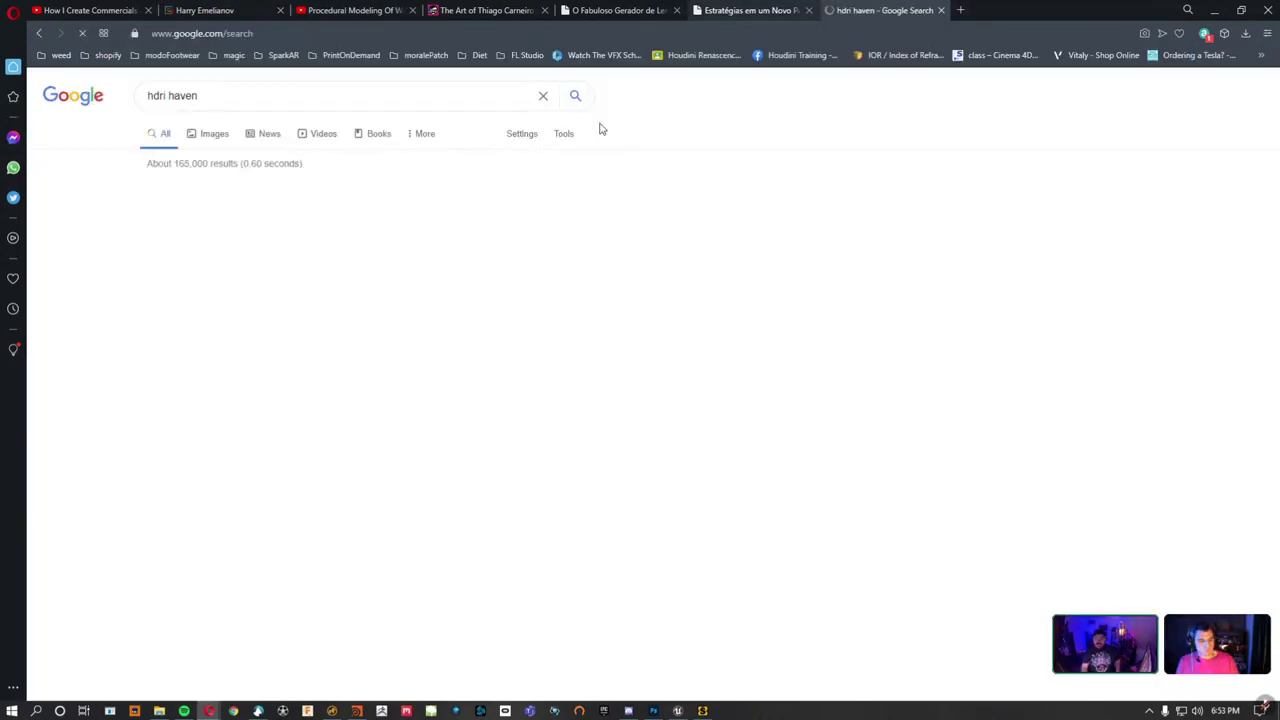
click(188, 212)
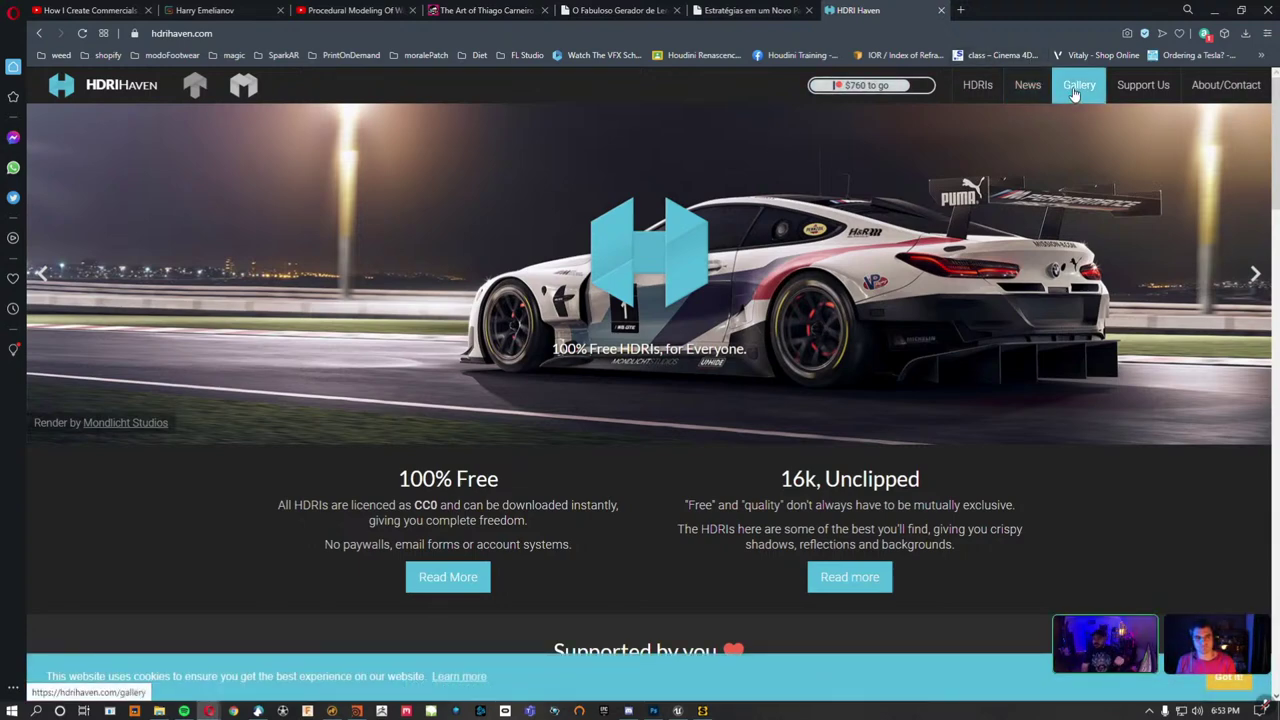
Browse the HDRIs listing and look through the Large Corridor HDRI page.
click(977, 85)
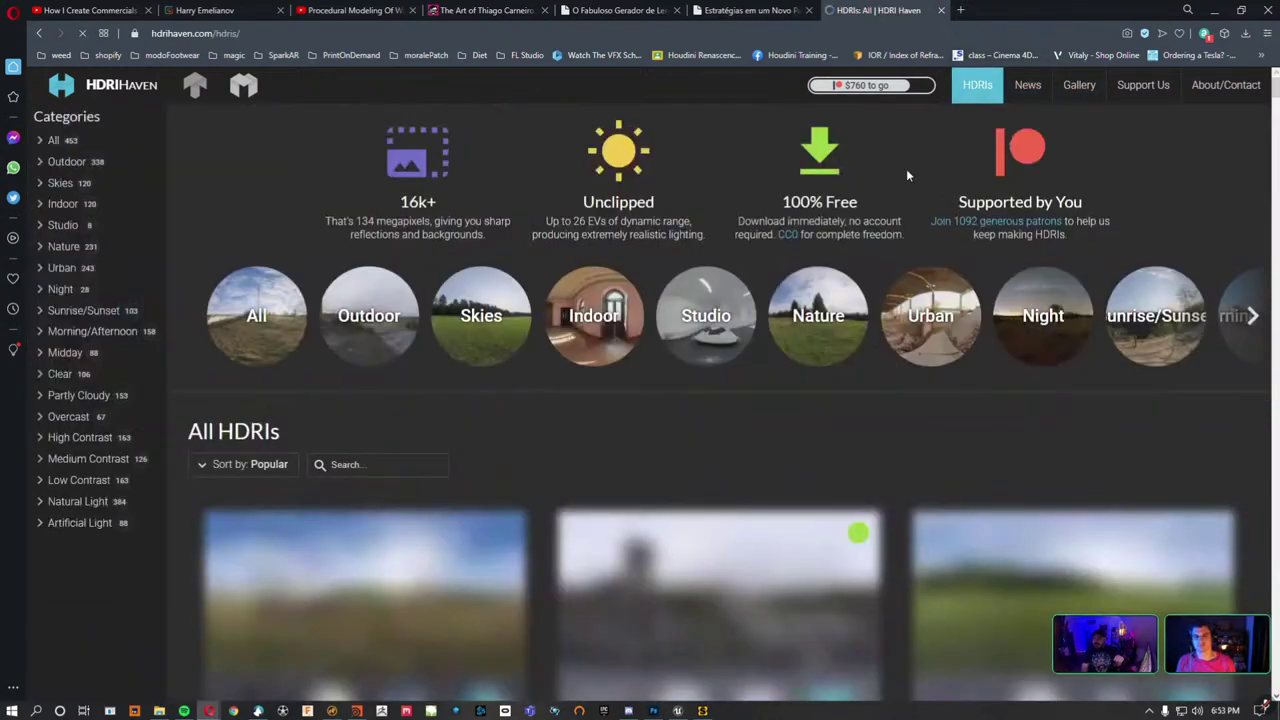
scroll(515, 418, down, 3)
scroll(757, 357, down, 4)
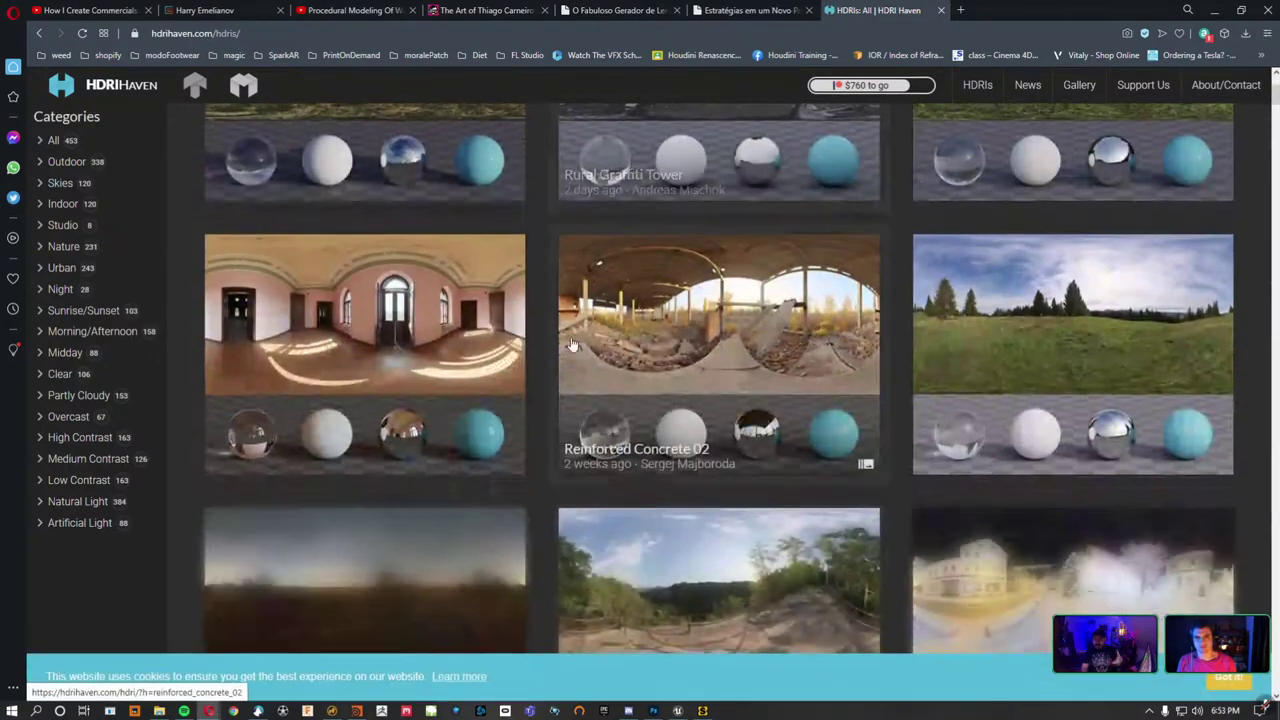
scroll(381, 201, down, 3)
click(381, 201)
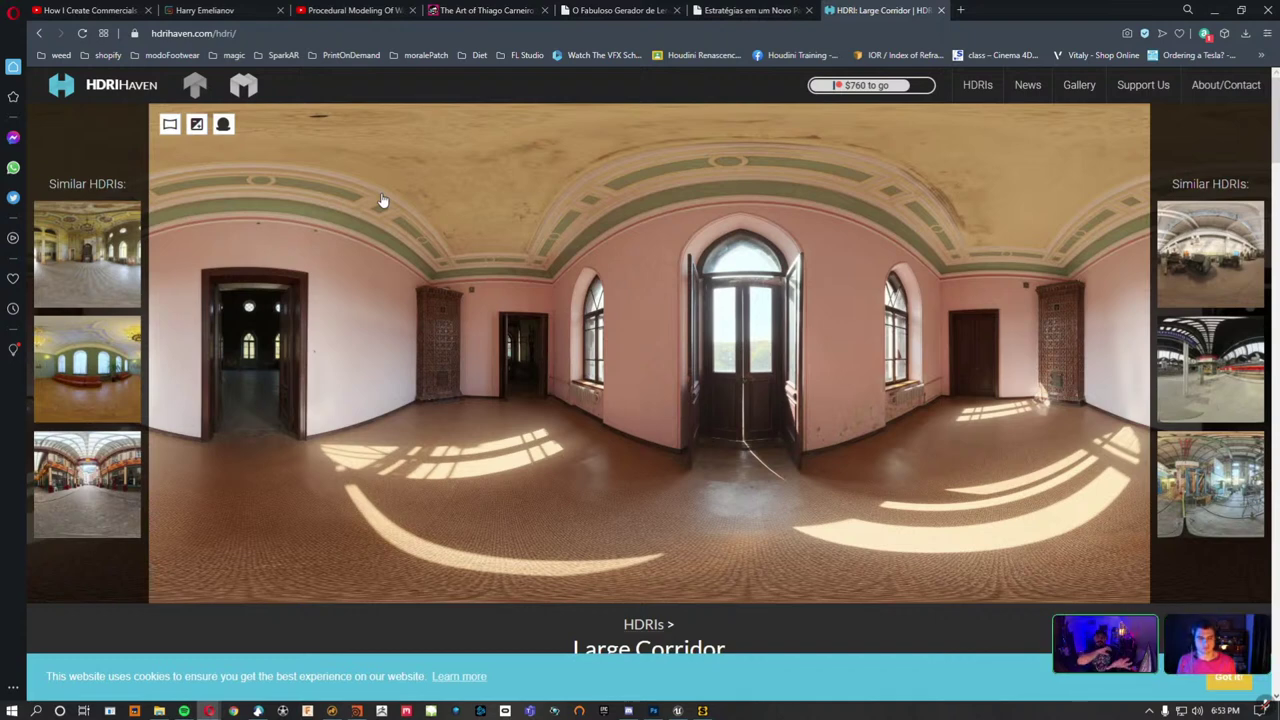
scroll(410, 225, down, 3)
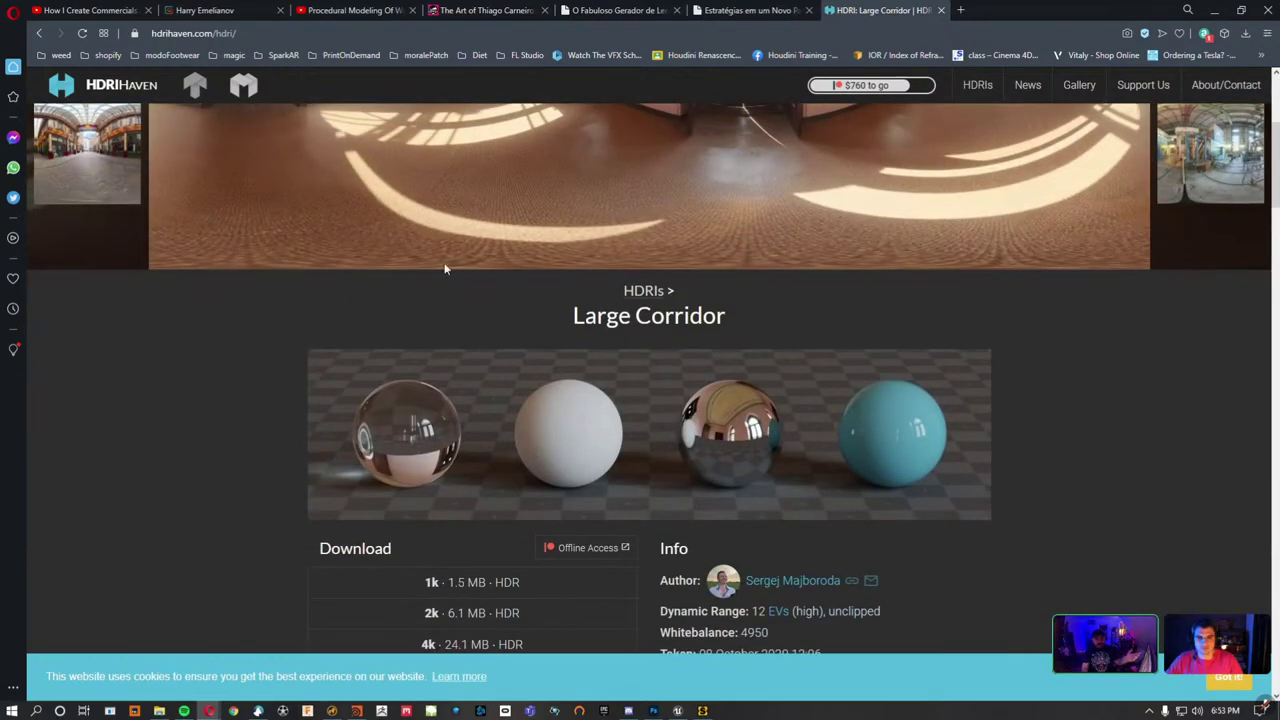
scroll(468, 275, down, 3)
scroll(466, 277, down, 5)
scroll(464, 282, down, 3)
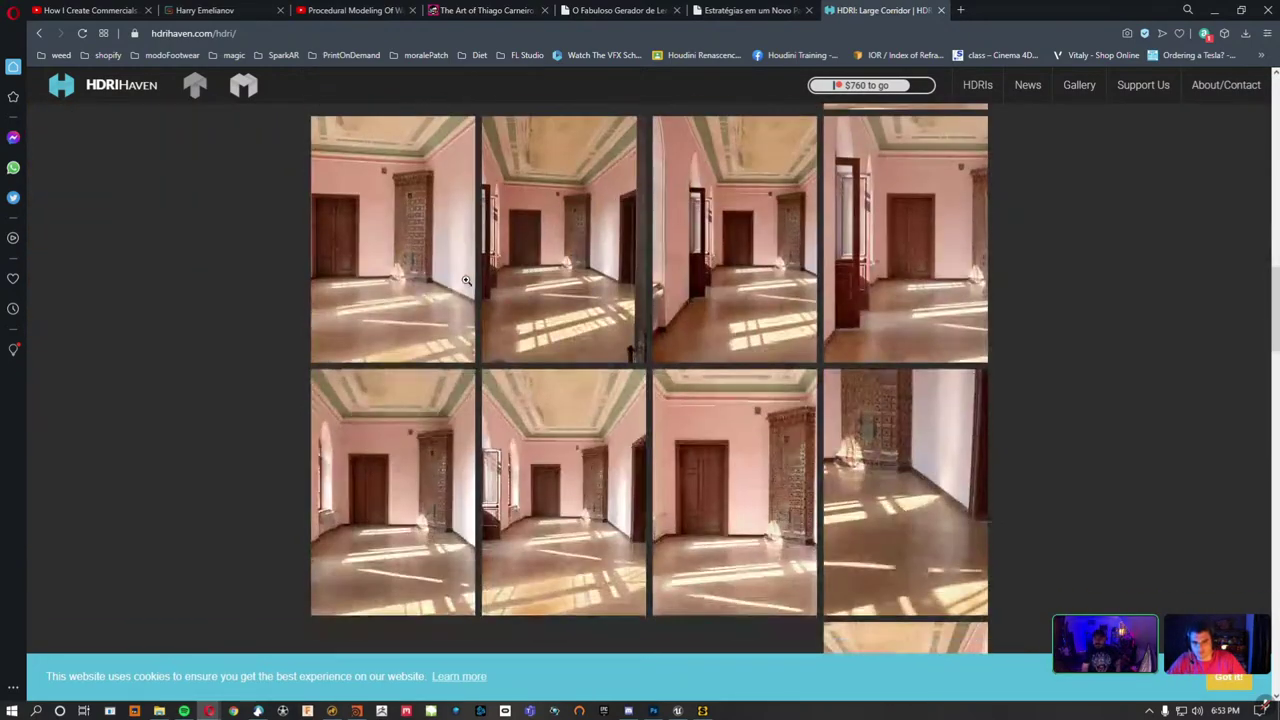
scroll(462, 287, down, 2)
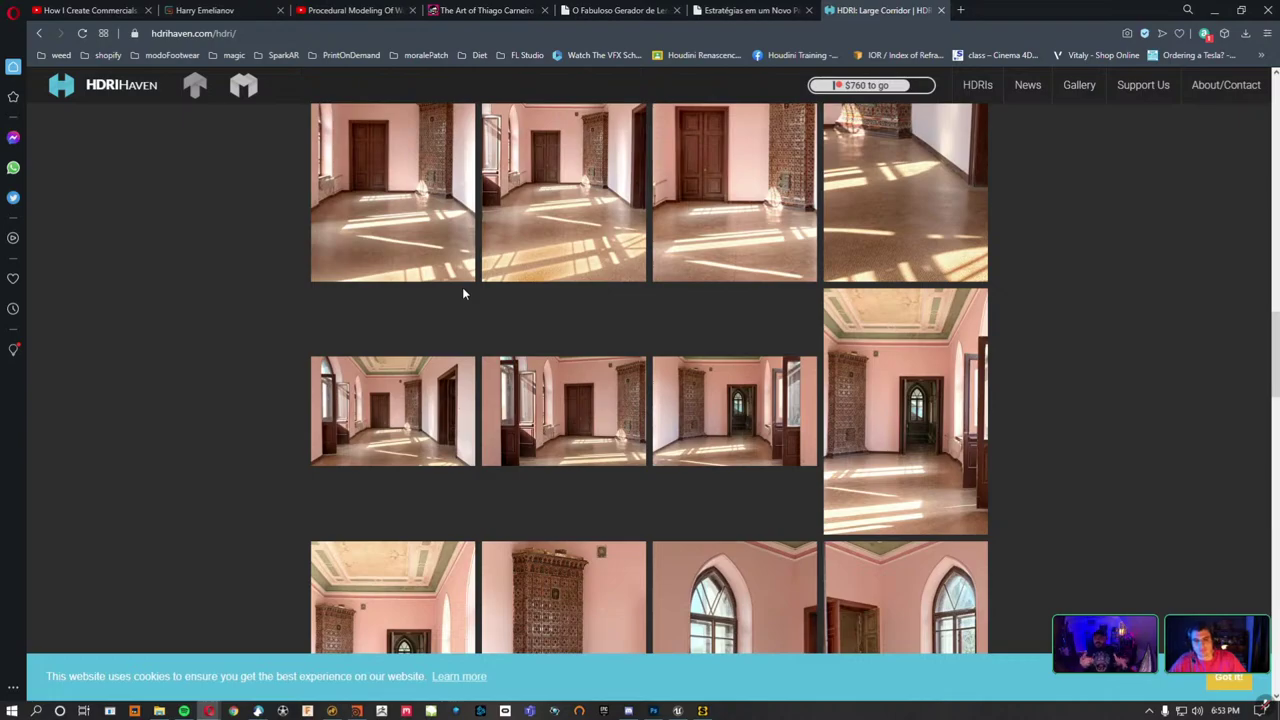
scroll(462, 287, down, 5)
scroll(254, 477, down, 3)
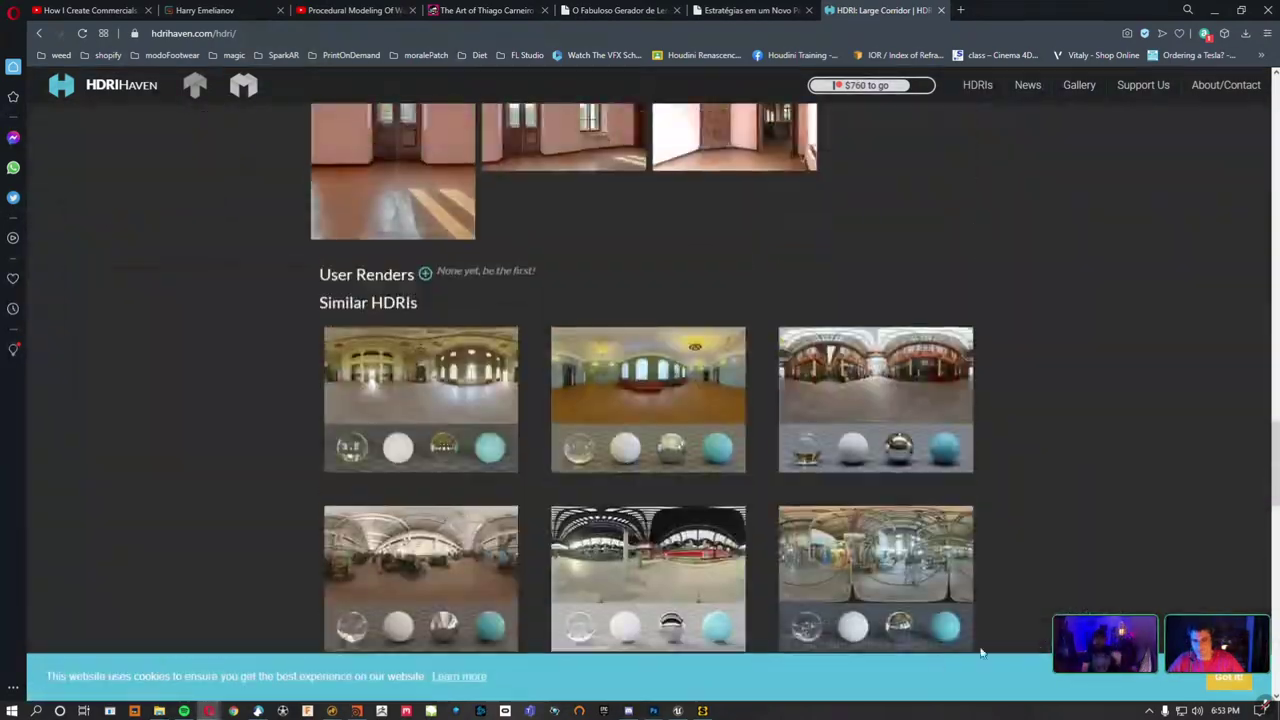
scroll(981, 652, up, 10)
Visit Texture Haven, then go back to the HDRI Haven homepage and its HDRIs listing.
click(81, 91)
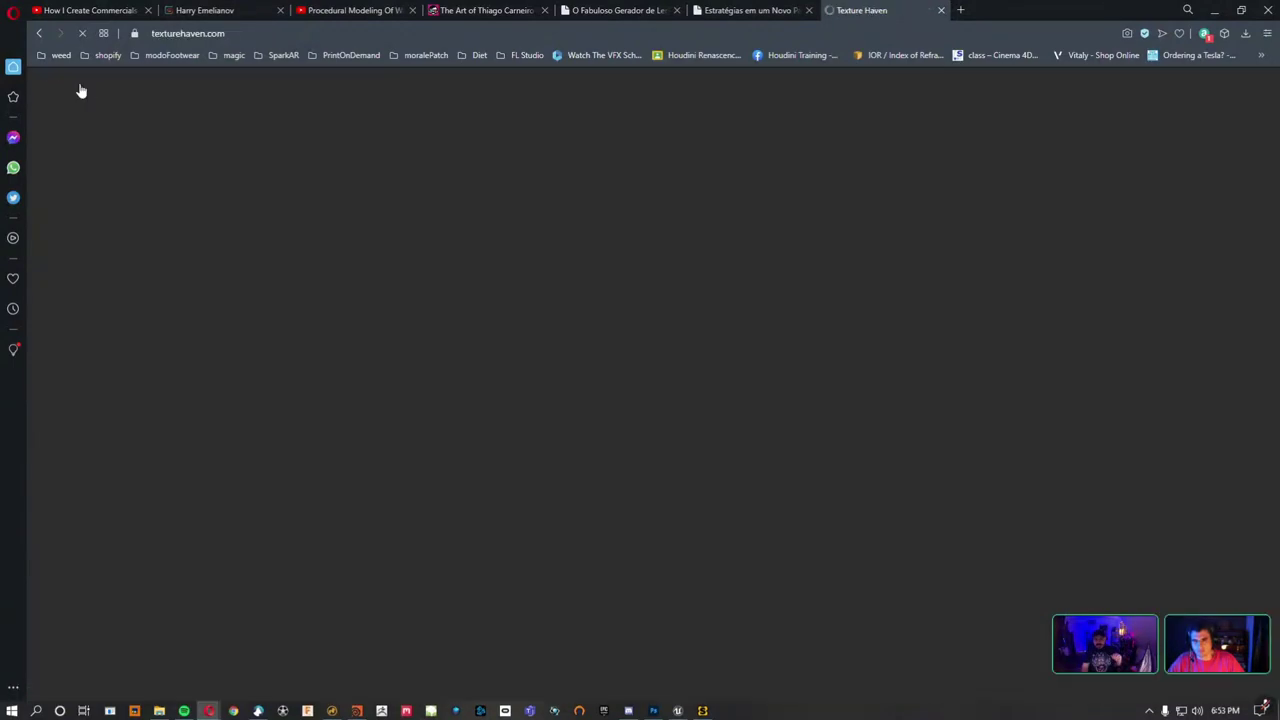
click(38, 33)
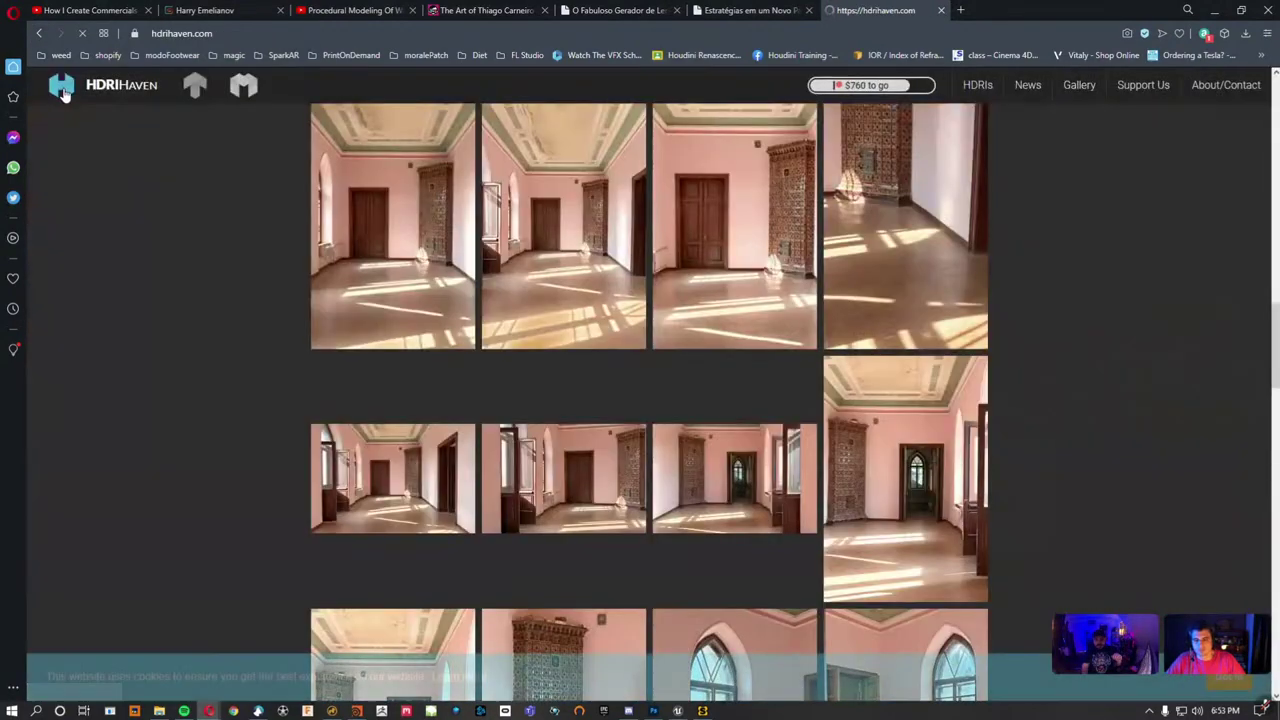
click(55, 86)
click(995, 87)
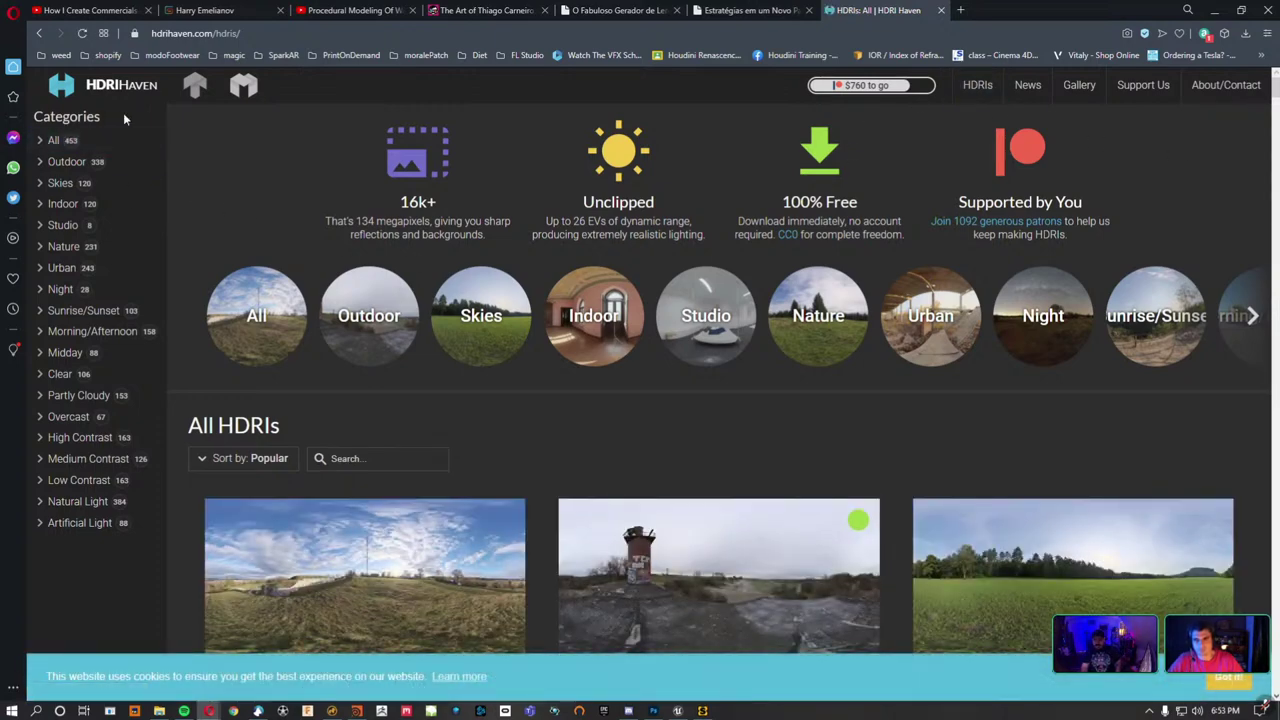
Filter to the Studio category and open the Studio Small 03 HDRI page.
click(65, 225)
scroll(600, 500, down, 2)
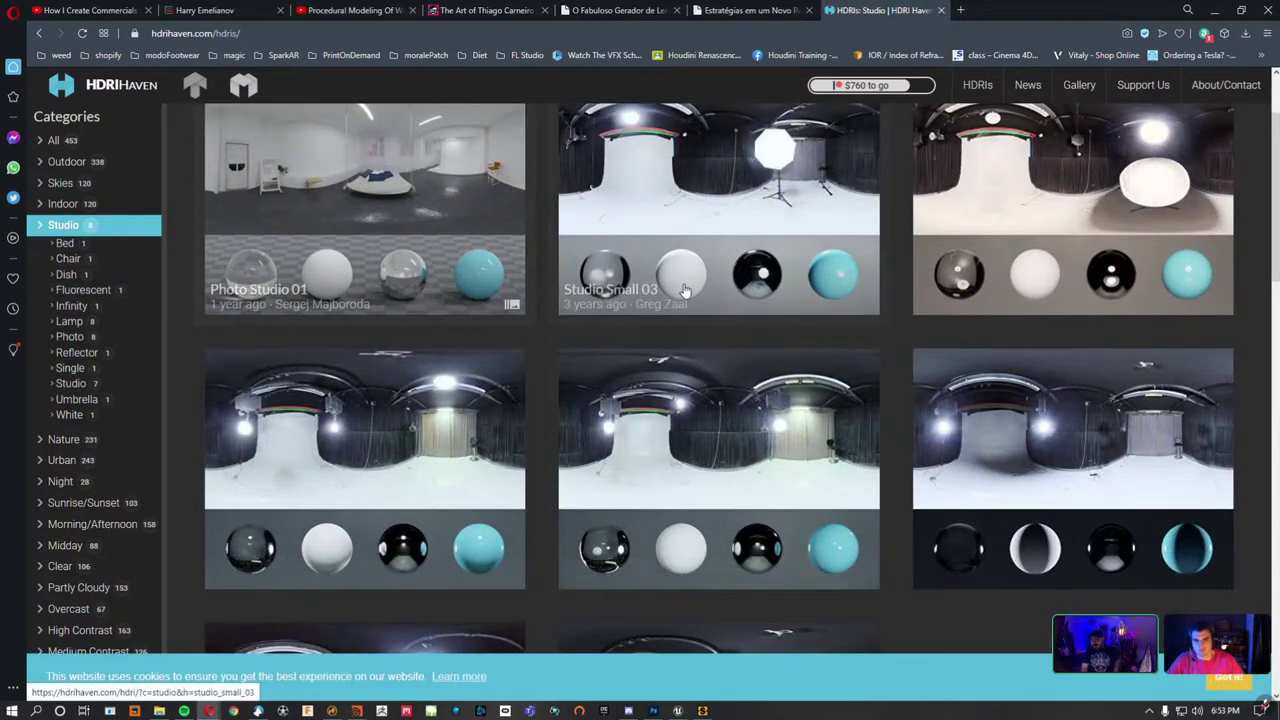
scroll(675, 330, up, 2)
scroll(925, 410, down, 3)
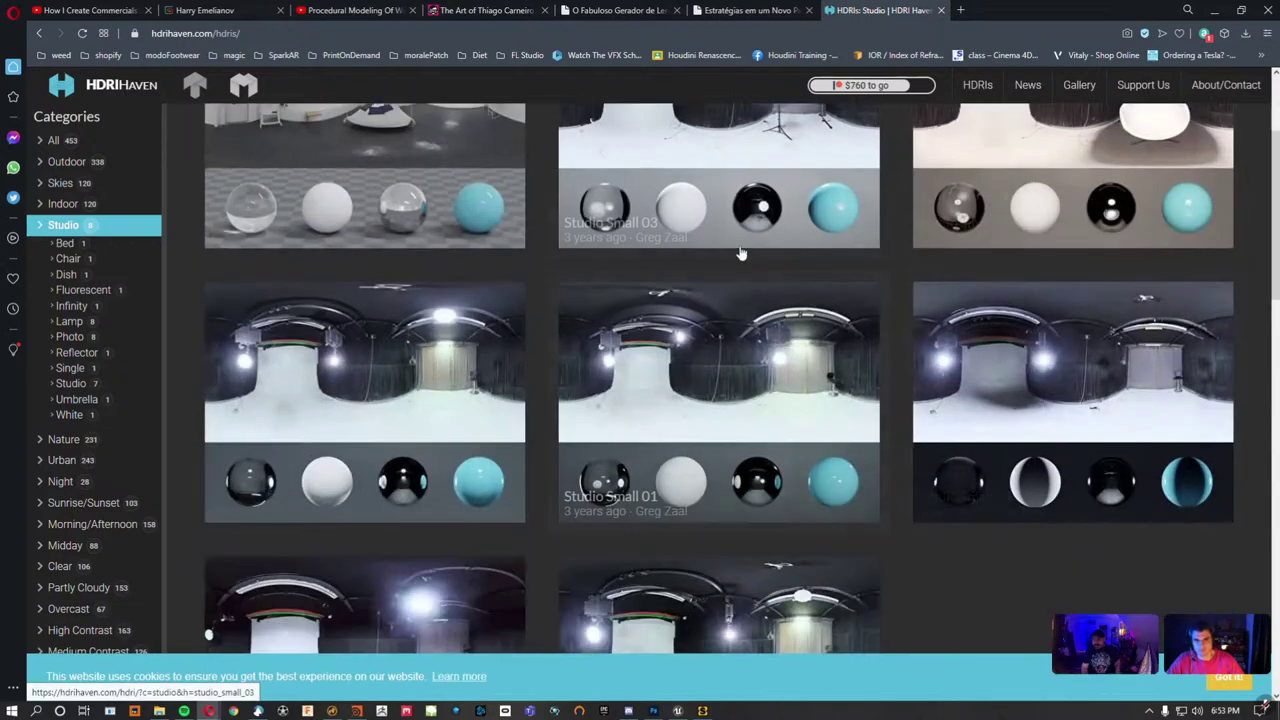
click(639, 250)
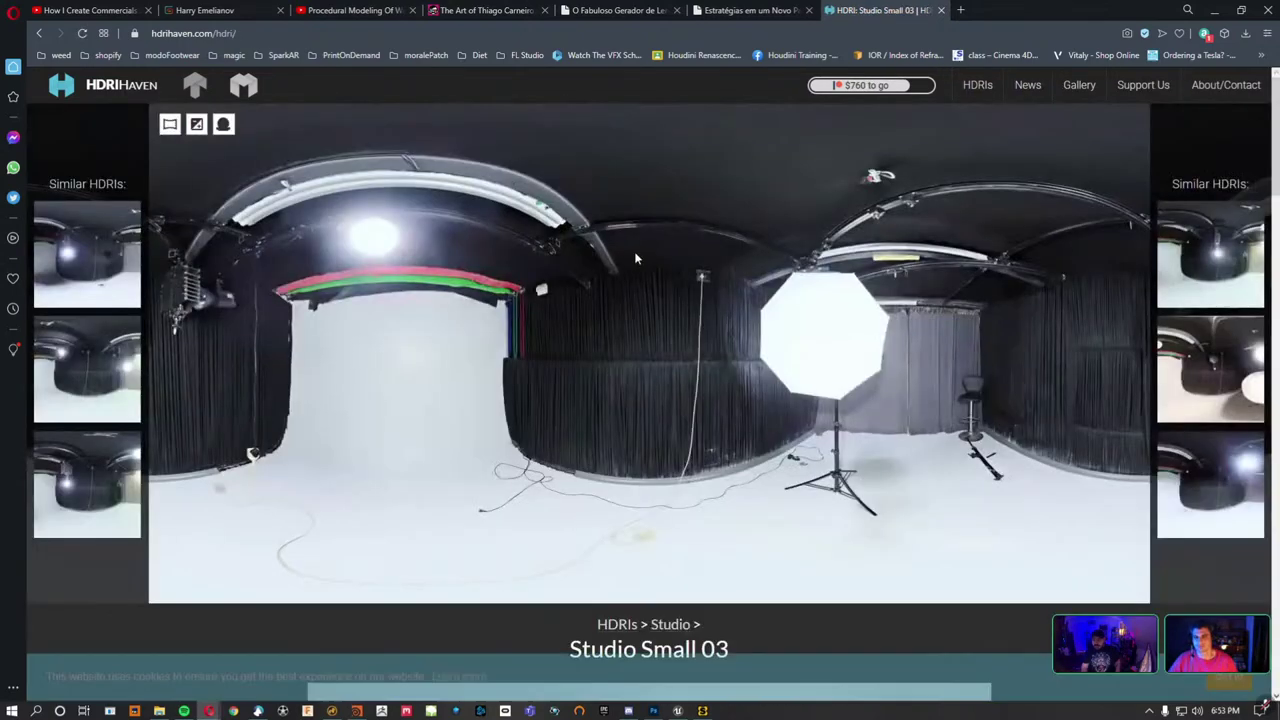
scroll(490, 370, down, 3)
scroll(490, 370, down, 3)
scroll(598, 325, down, 4)
scroll(598, 325, down, 4)
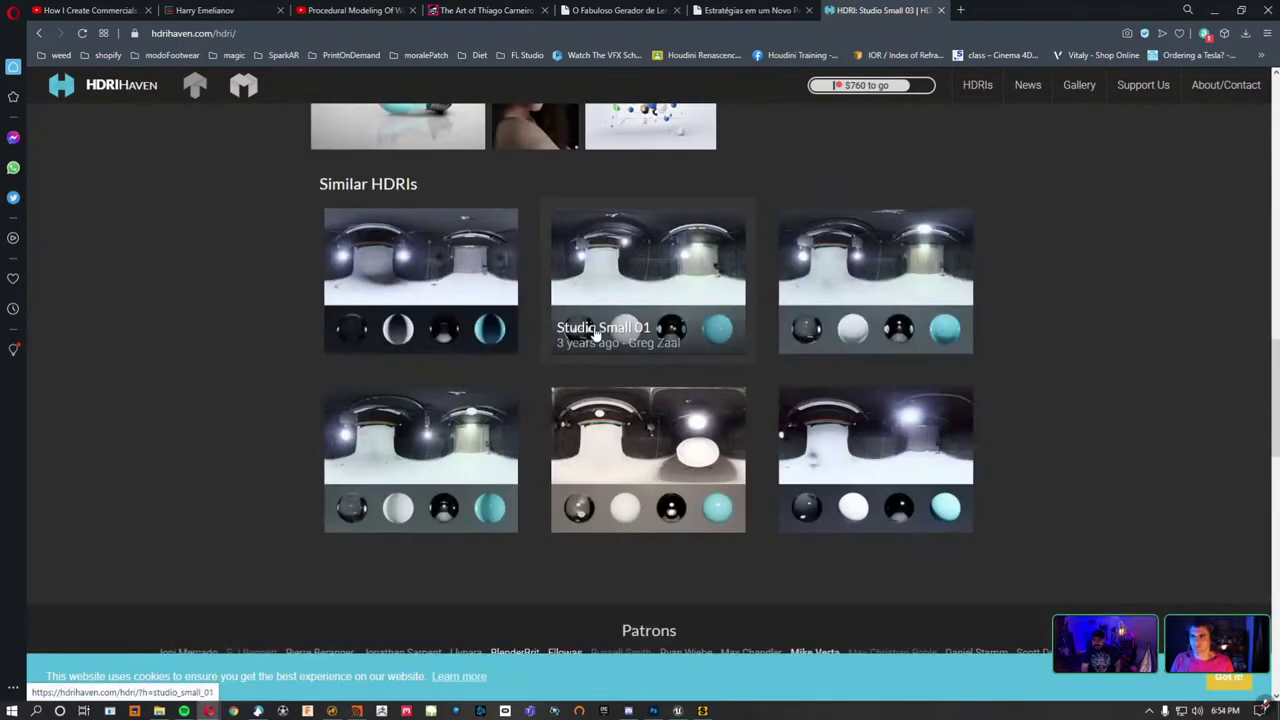
scroll(946, 354, up, 3)
scroll(700, 380, up, 2)
Open the whiskey, aquarium, portrait and typography user renders in background tabs.
middle_click(405, 405)
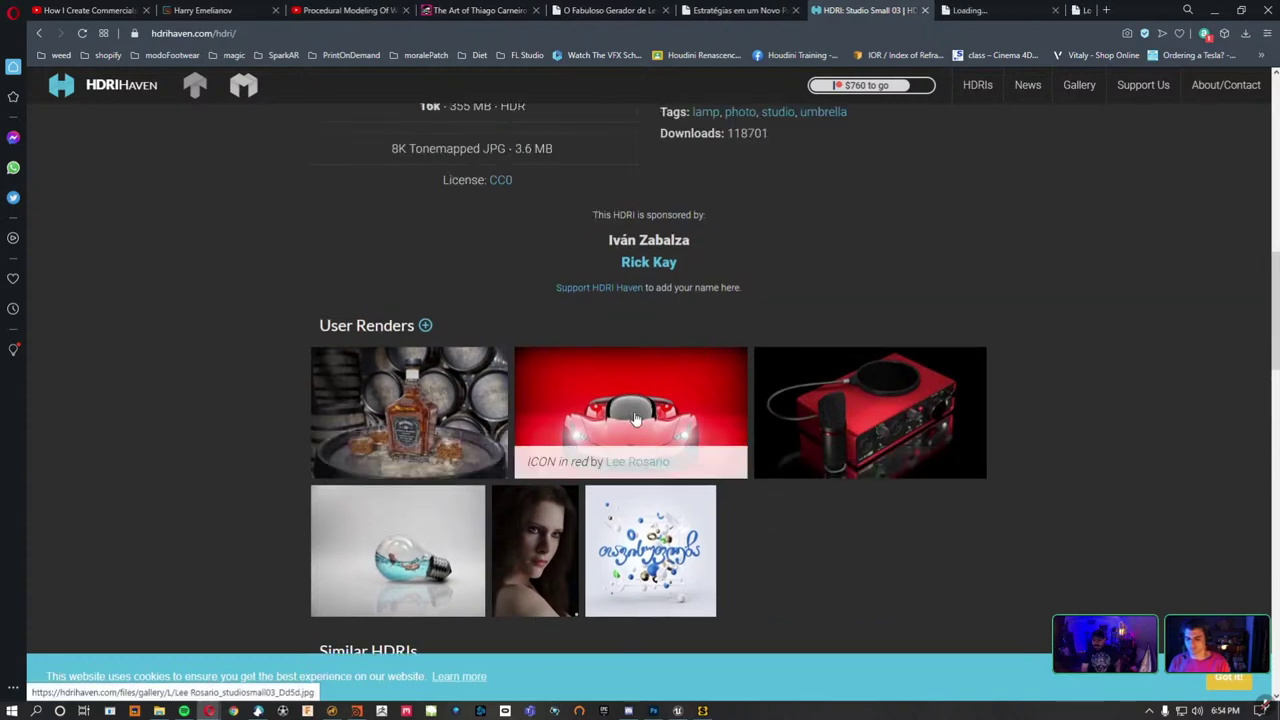
middle_click(922, 412)
middle_click(450, 563)
middle_click(450, 563)
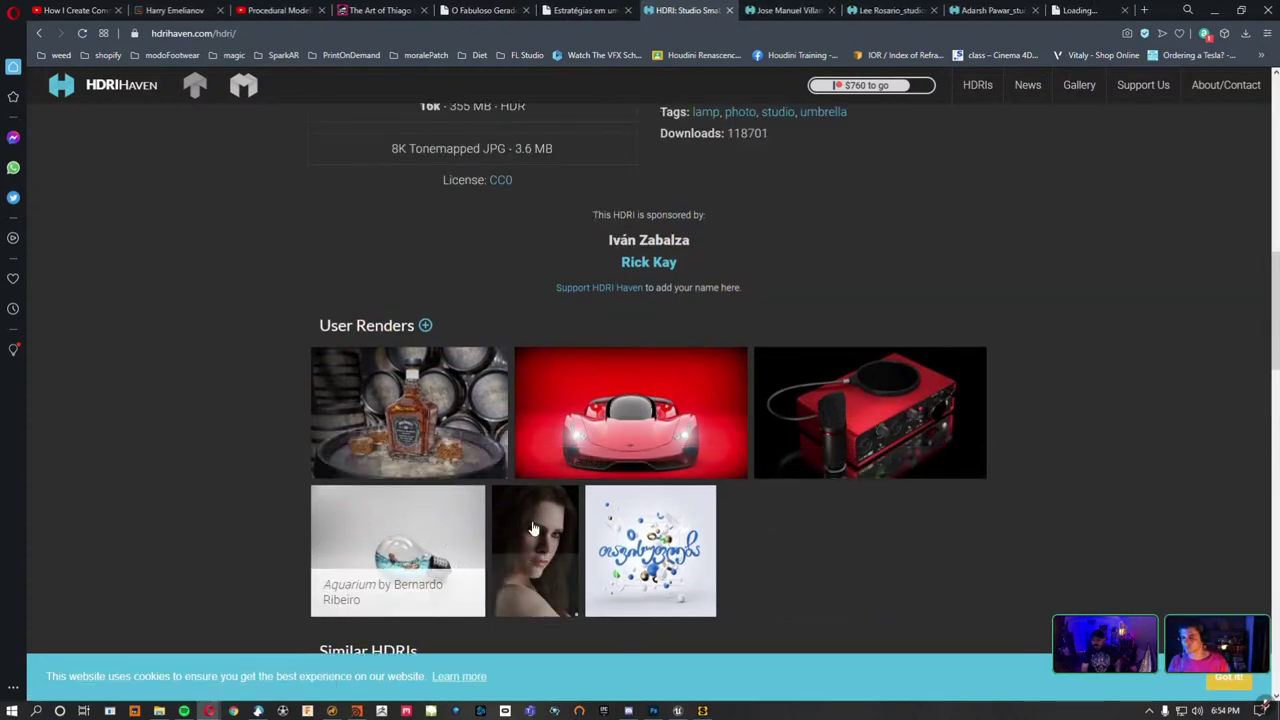
middle_click(535, 552)
middle_click(650, 552)
View the whiskey render, close it to see the red car render, then return to Unreal.
click(652, 8)
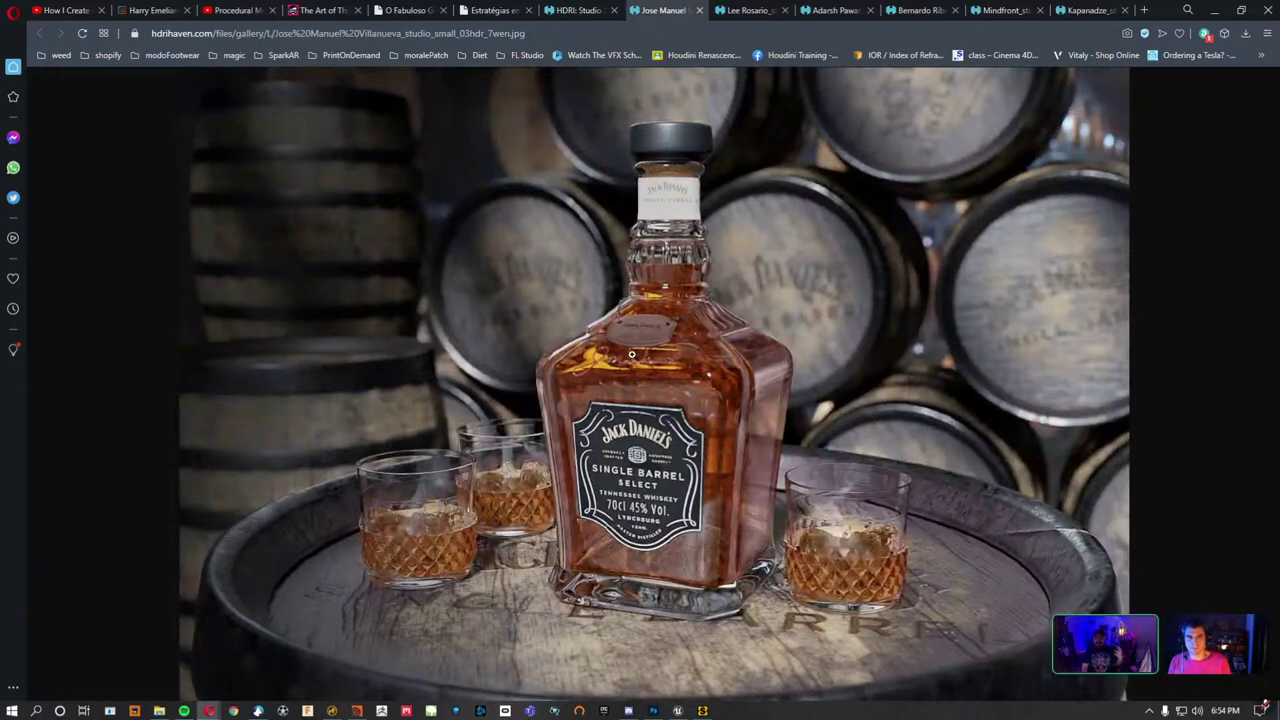
click(700, 10)
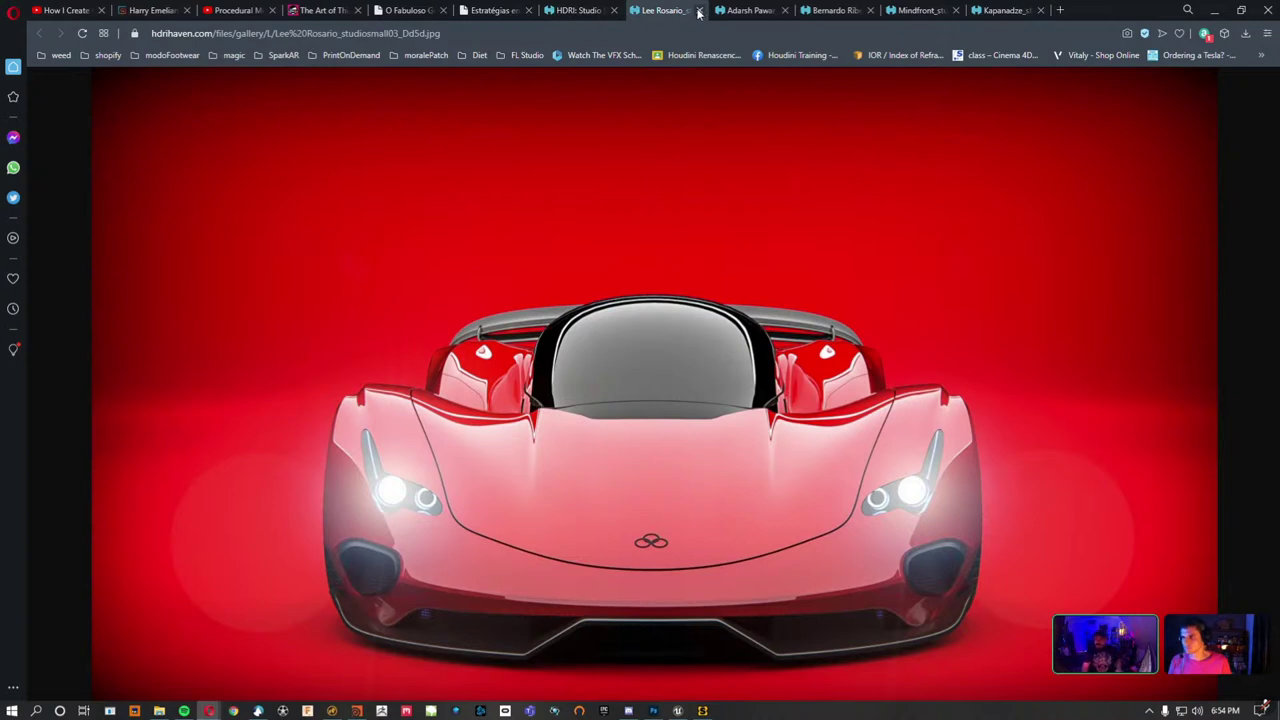
click(13, 12)
click(702, 711)
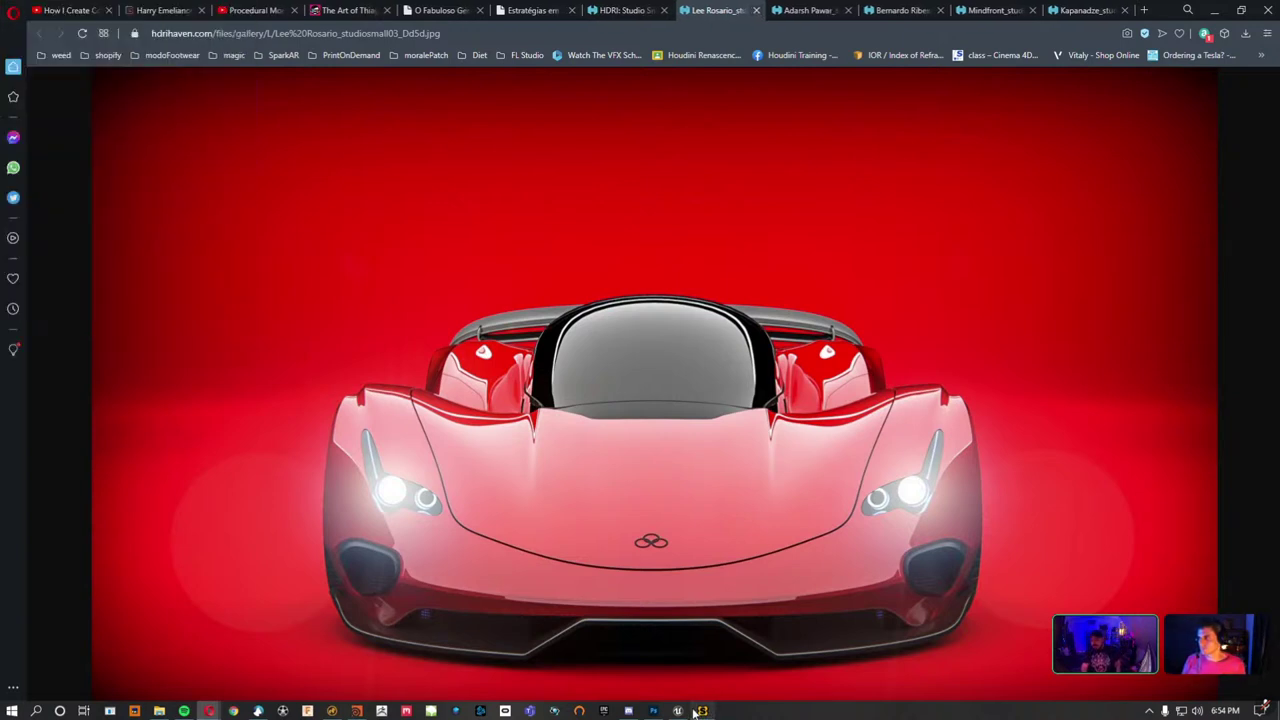
click(677, 711)
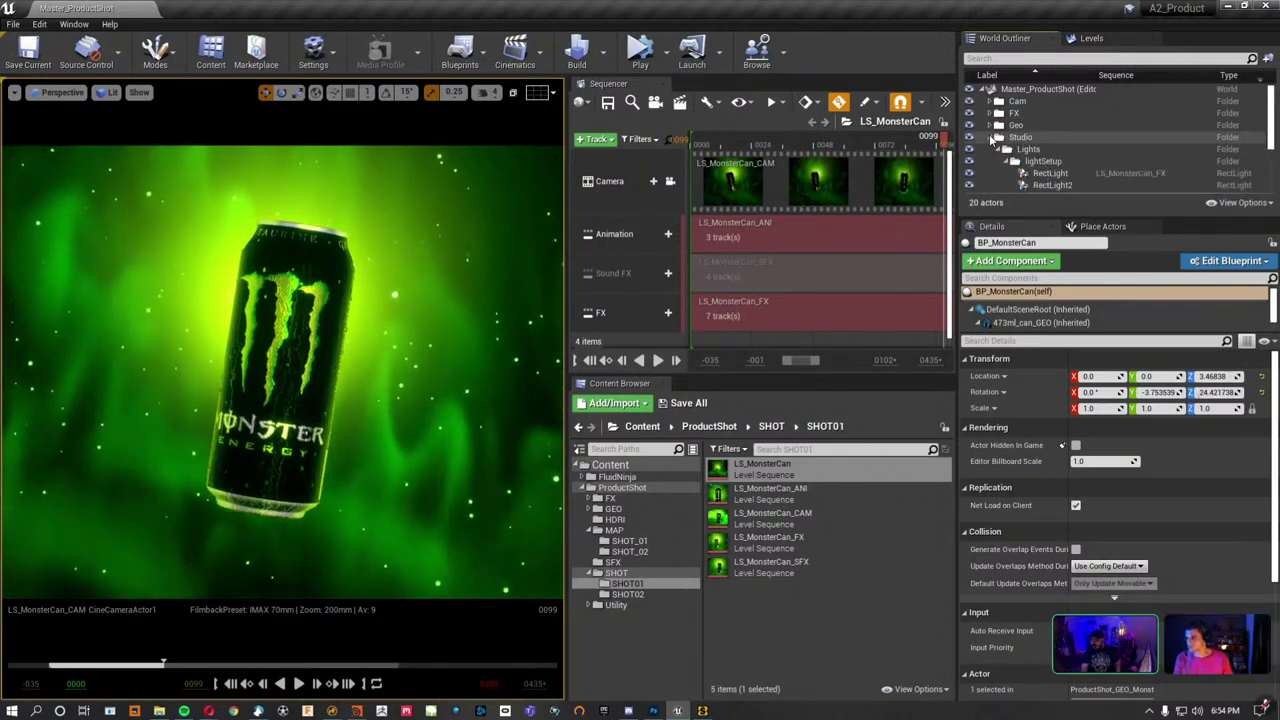
Expand the Studio folder and select the HDRIBackdrop actor in the World Outliner.
click(992, 137)
scroll(1005, 120, down, 3)
click(1008, 97)
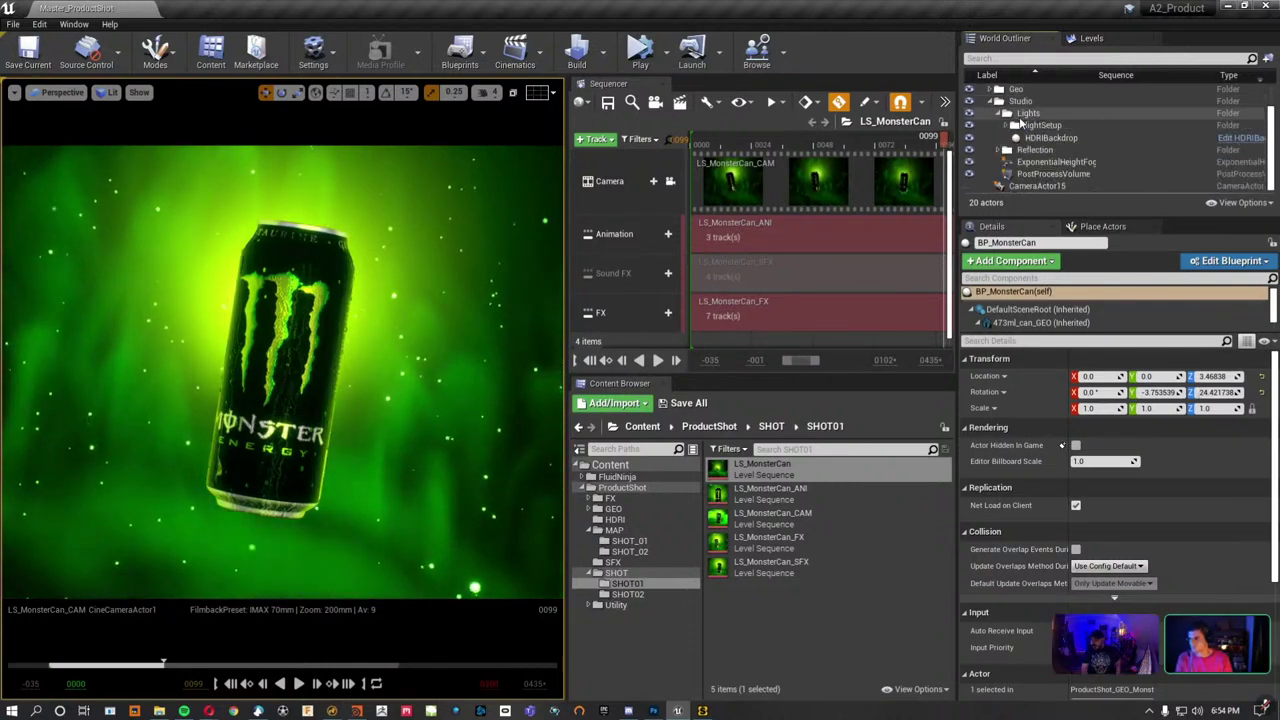
click(1050, 137)
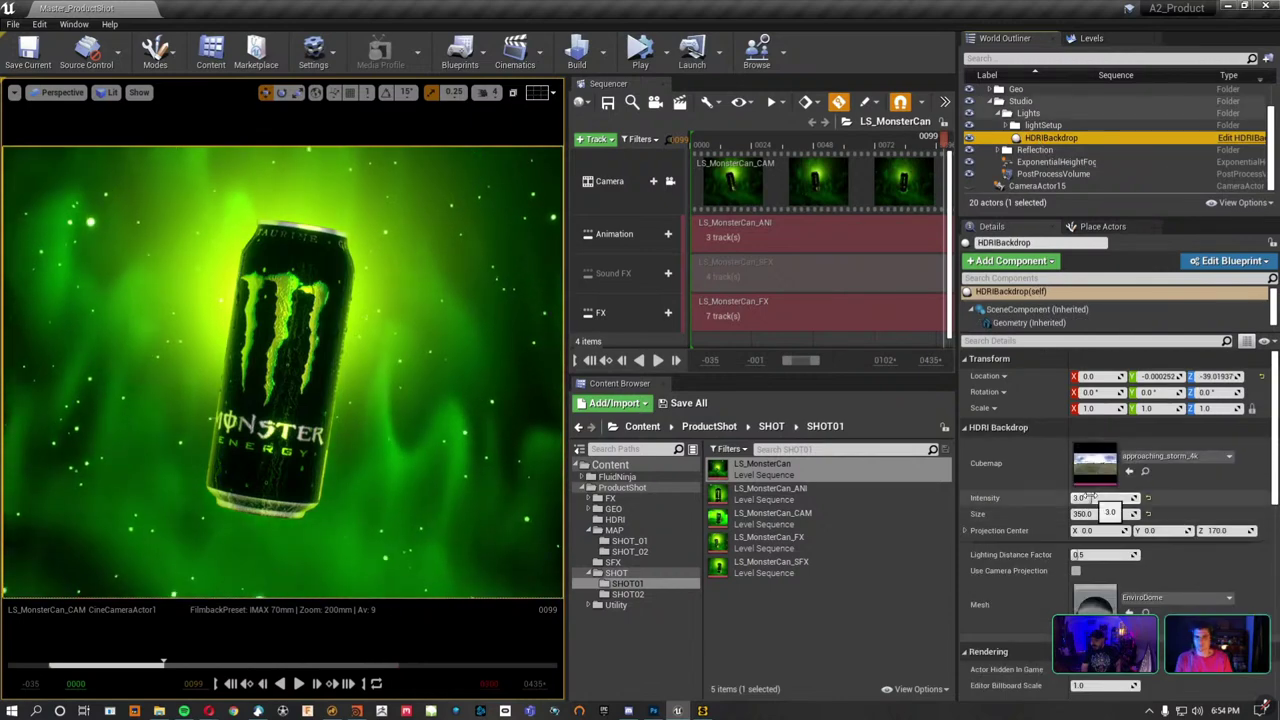
Raise the HDRIBackdrop intensity to 10.0 and stop viewing through the shot camera.
drag(1095, 497, 1130, 497)
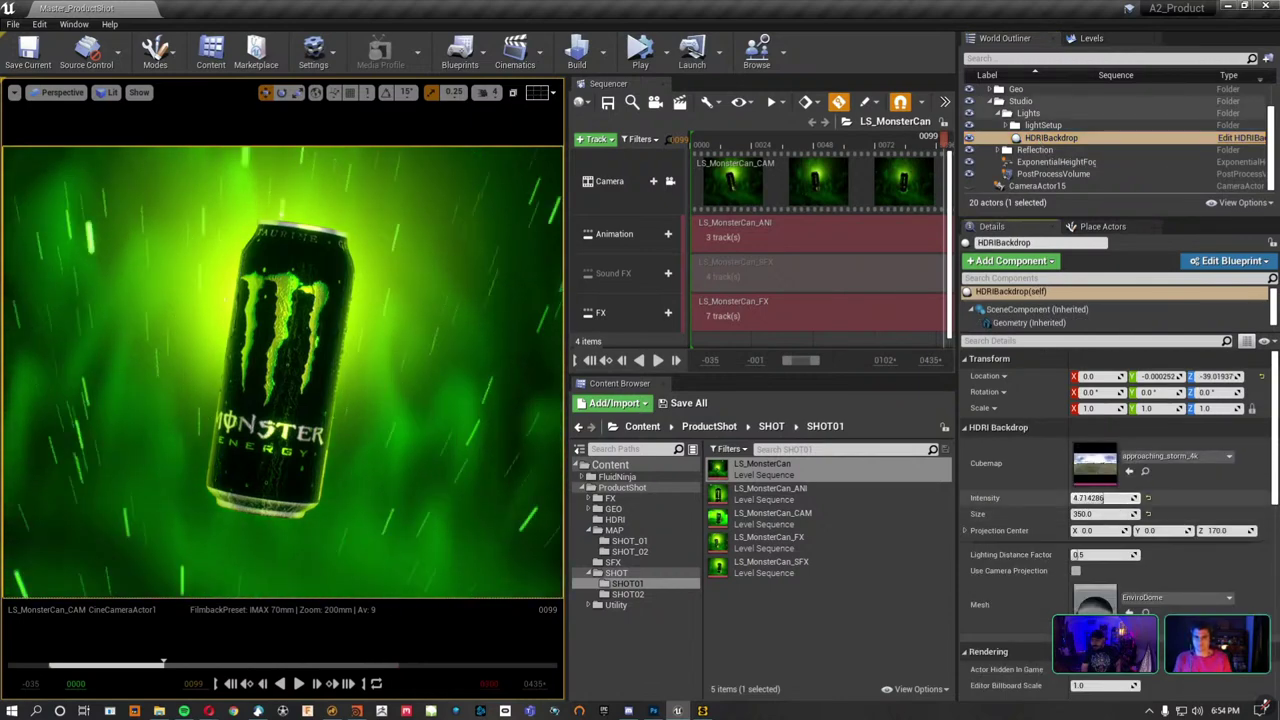
text(10)
key(Return)
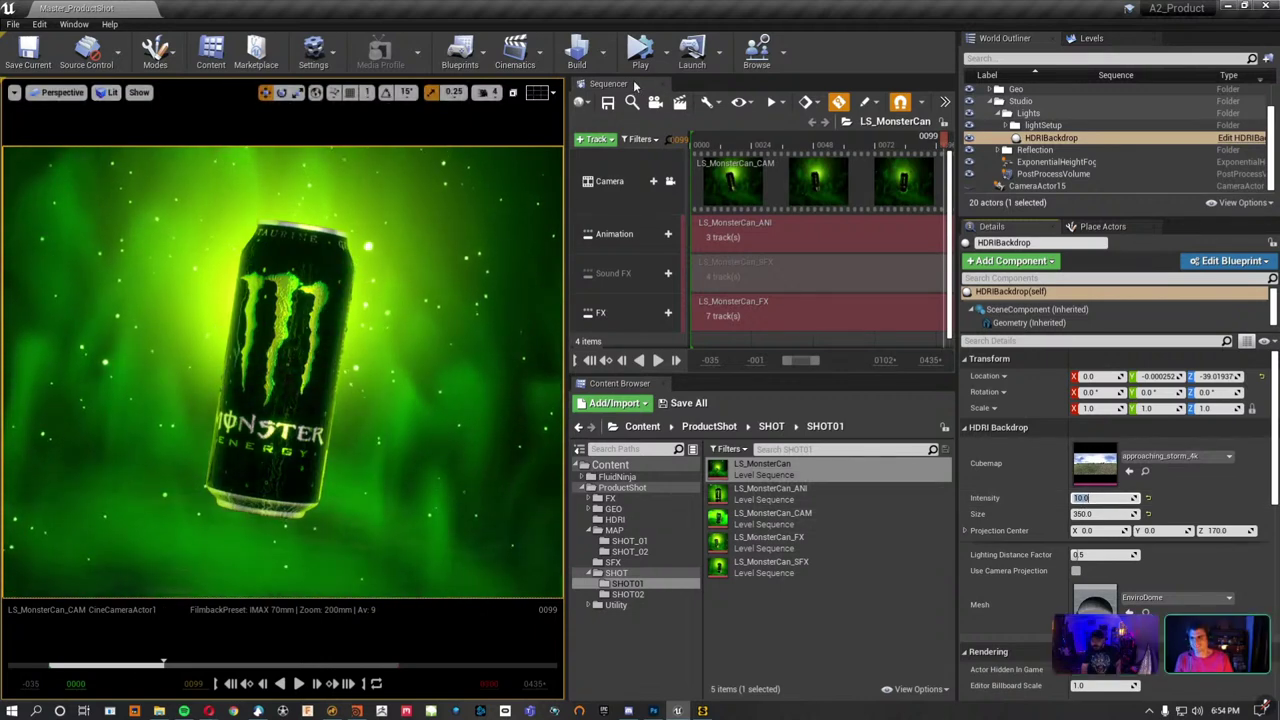
click(672, 181)
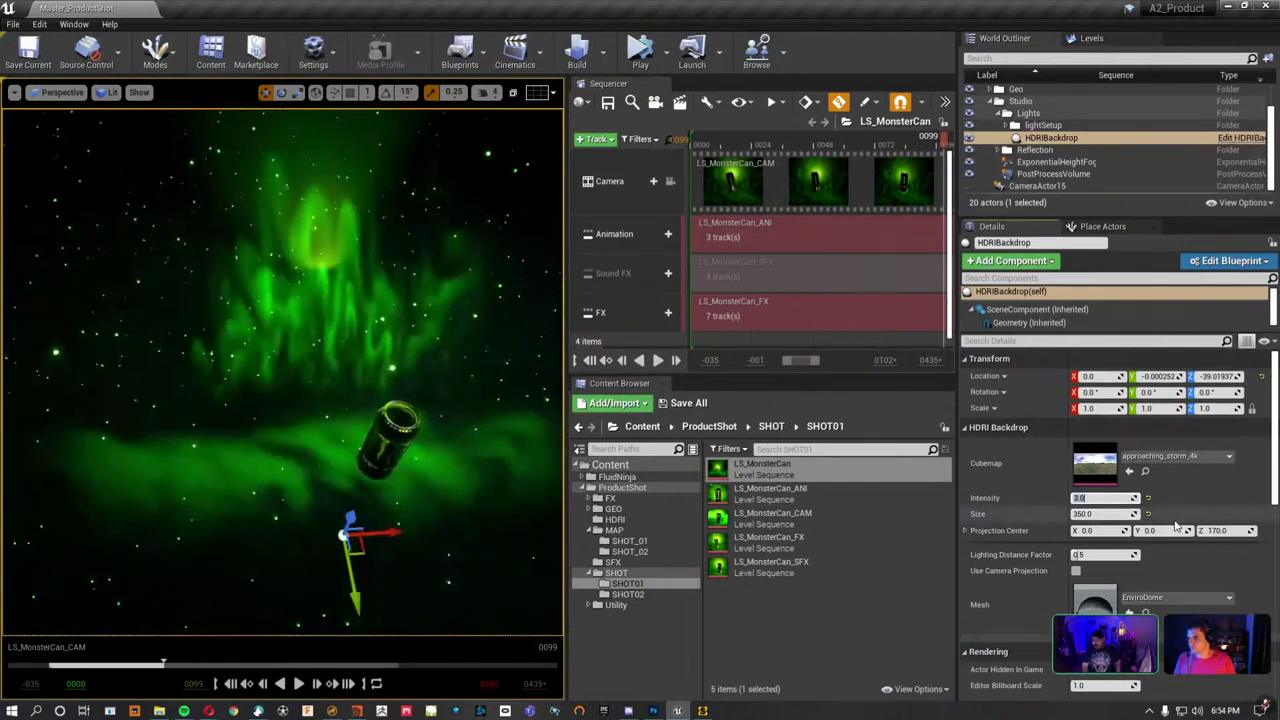
Try HDRIBackdrop intensities 1500 and 3.0, settle on 1.0, then check viewport camera speed.
text(1500)
key(Return)
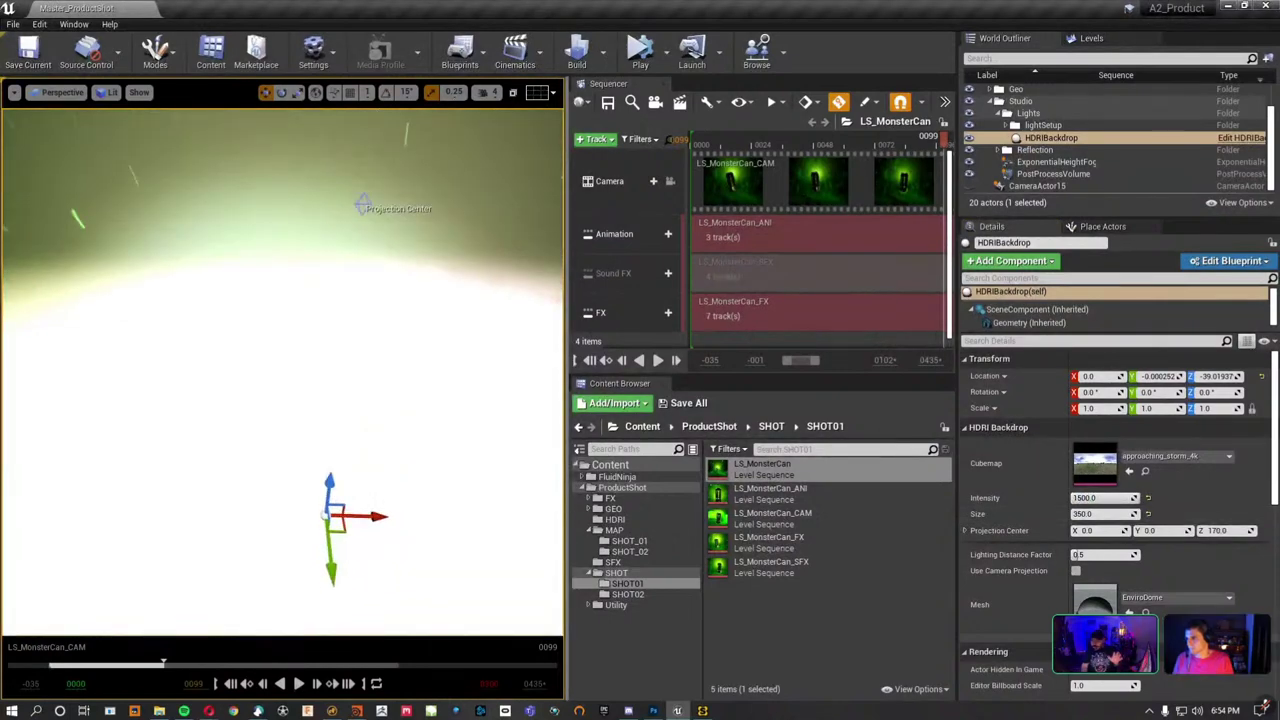
click(970, 166)
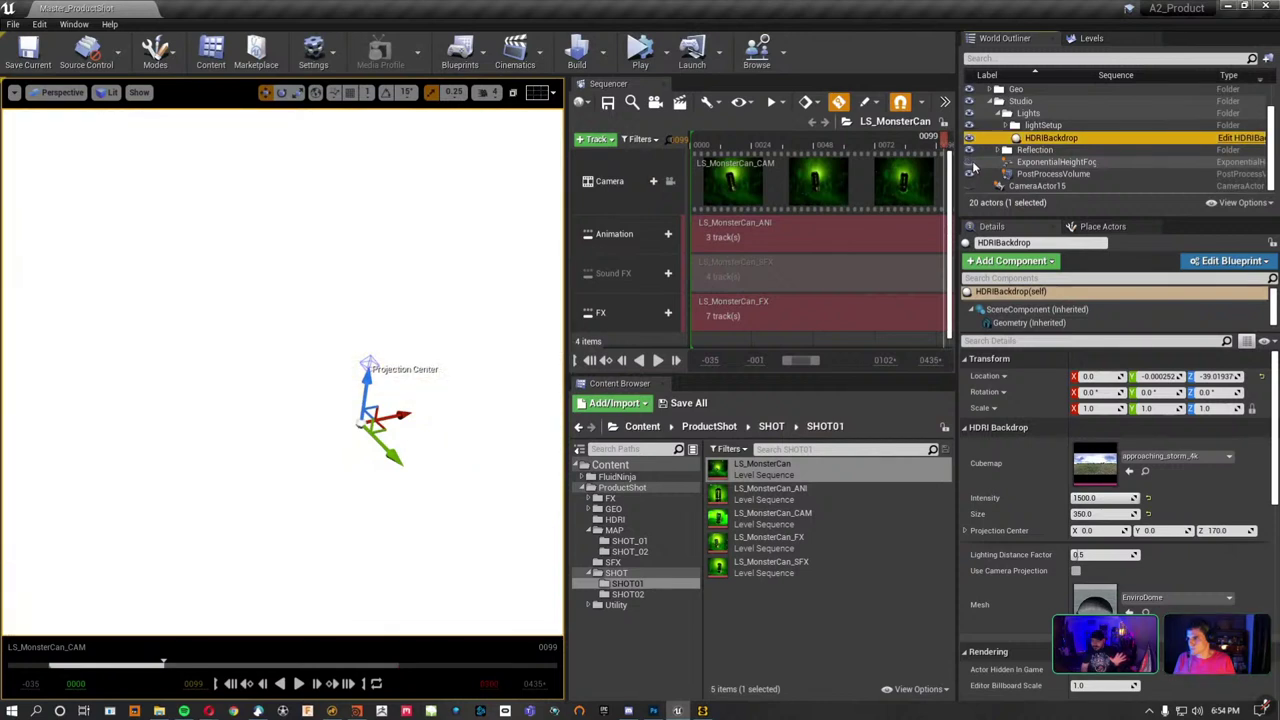
click(1110, 498)
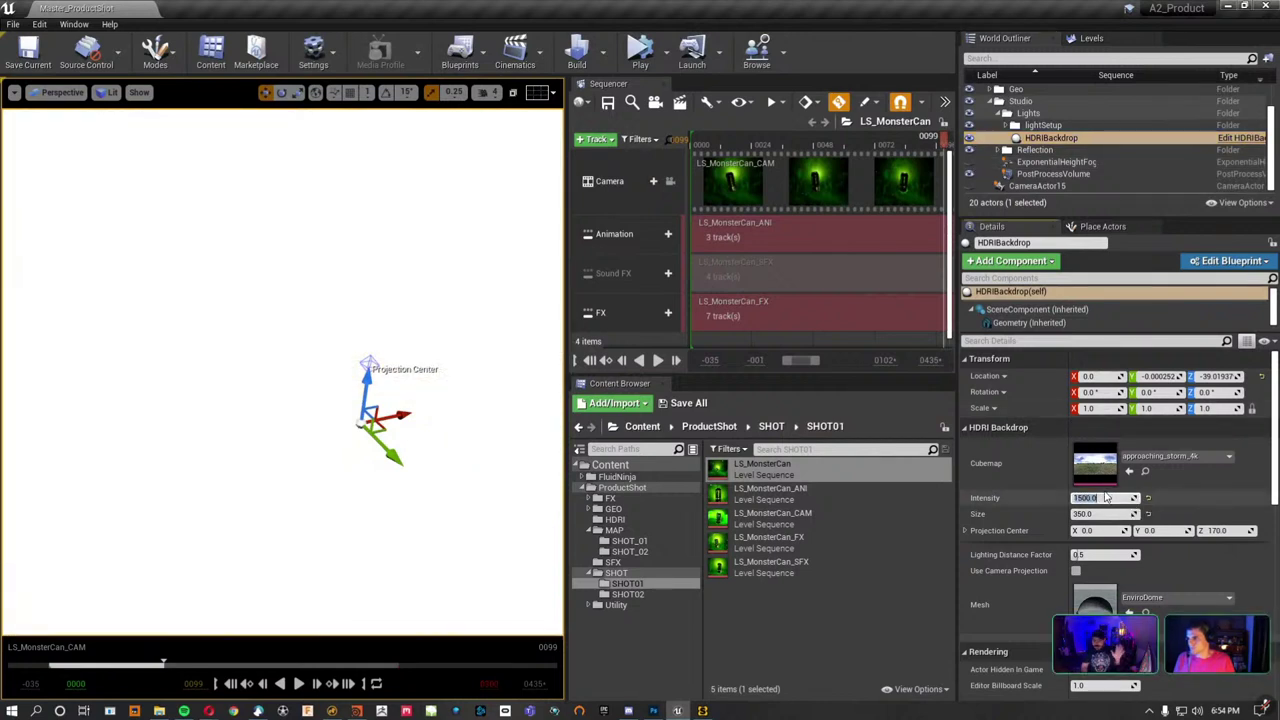
text(3)
key(Return)
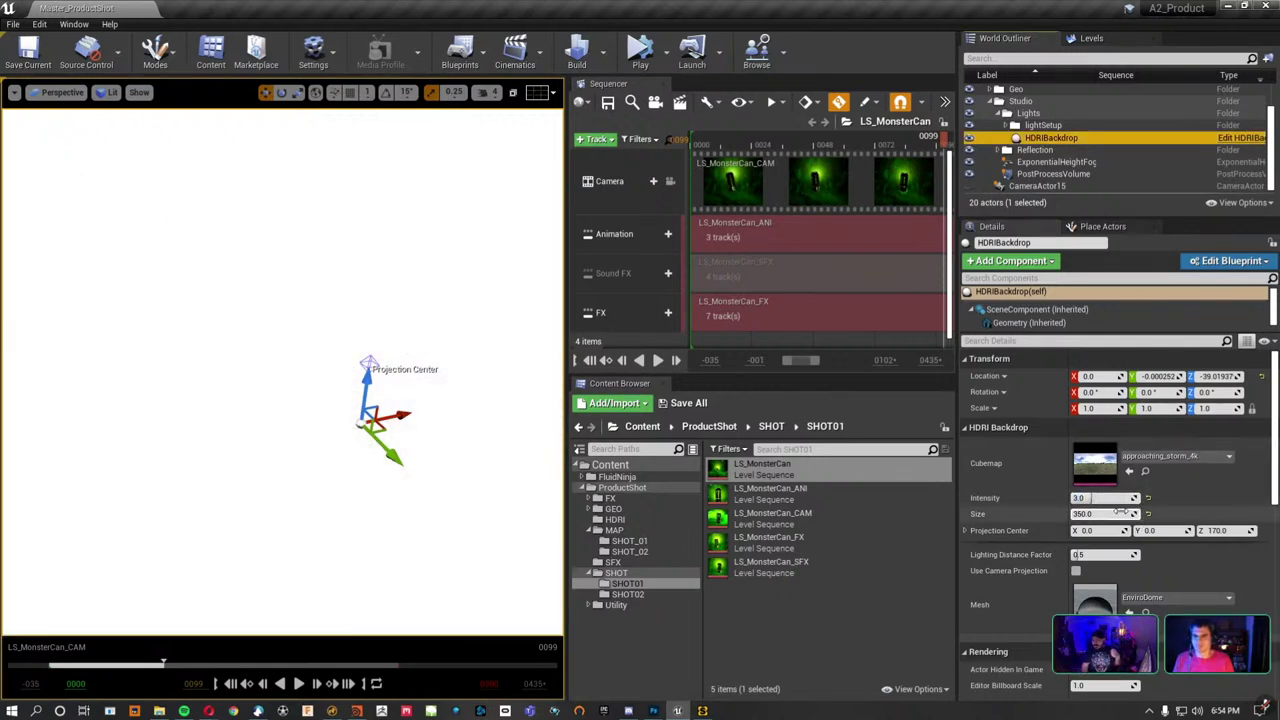
text(1)
key(Return)
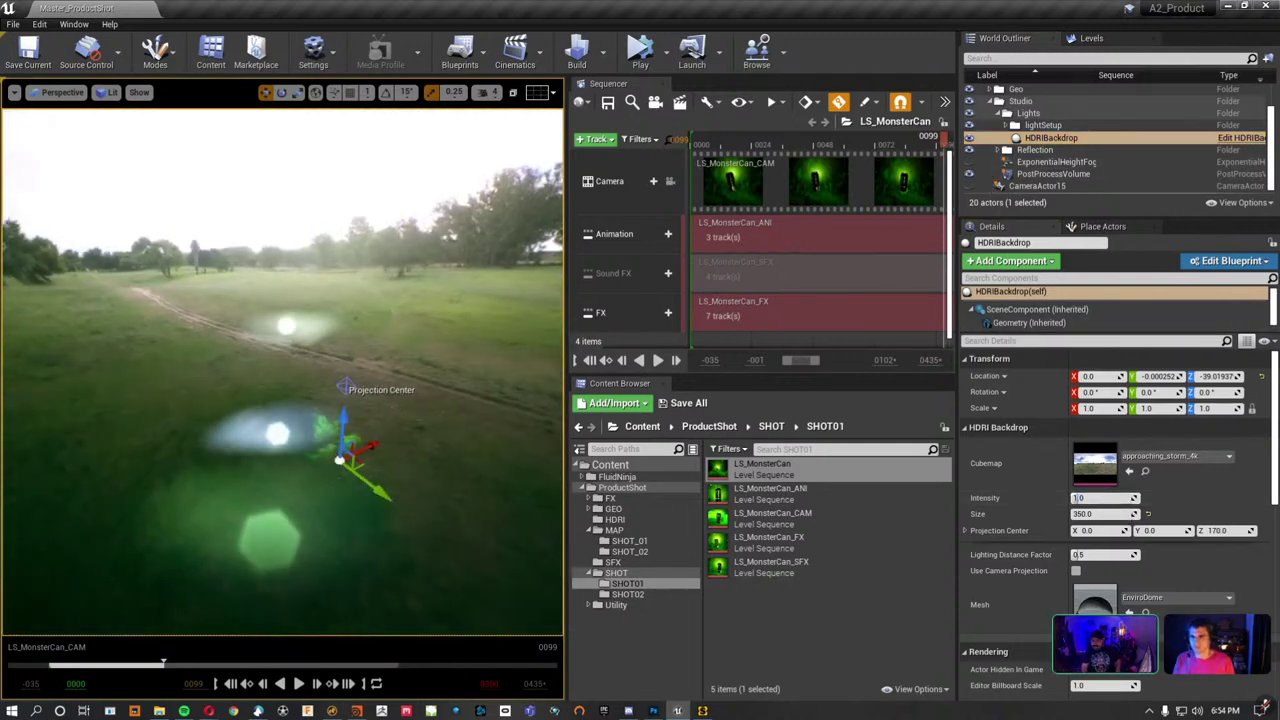
key(Escape)
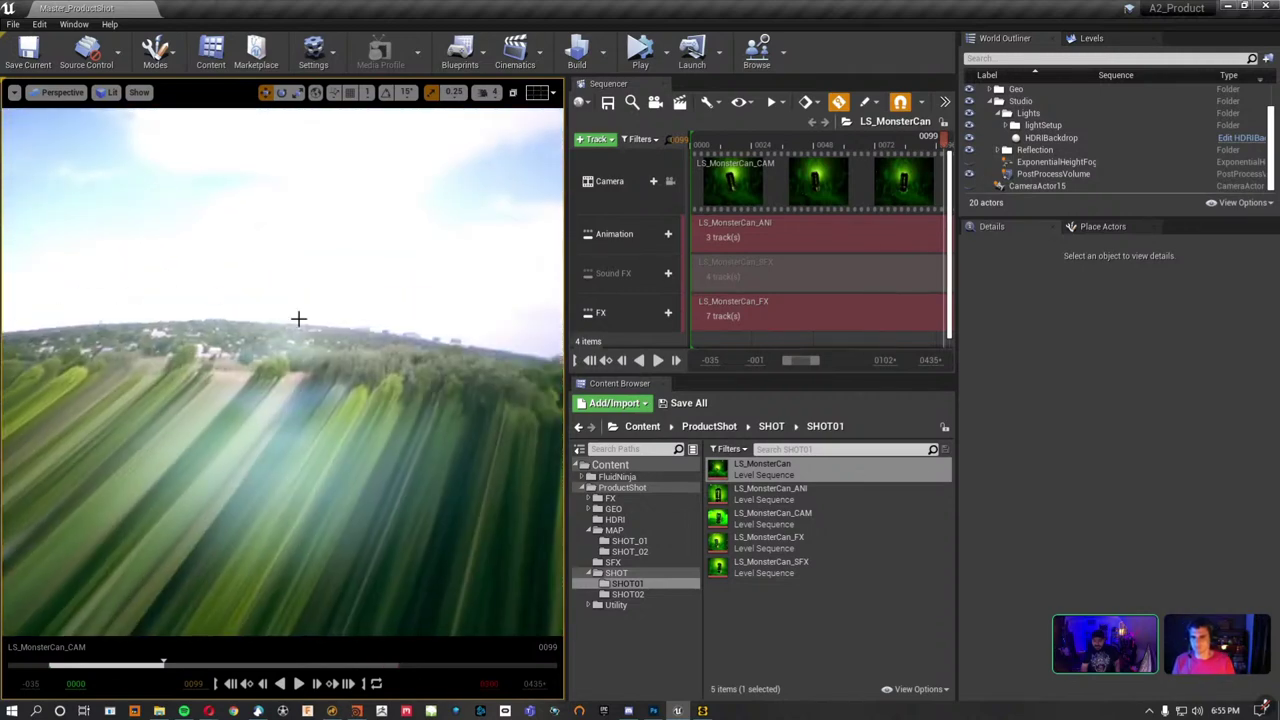
click(484, 92)
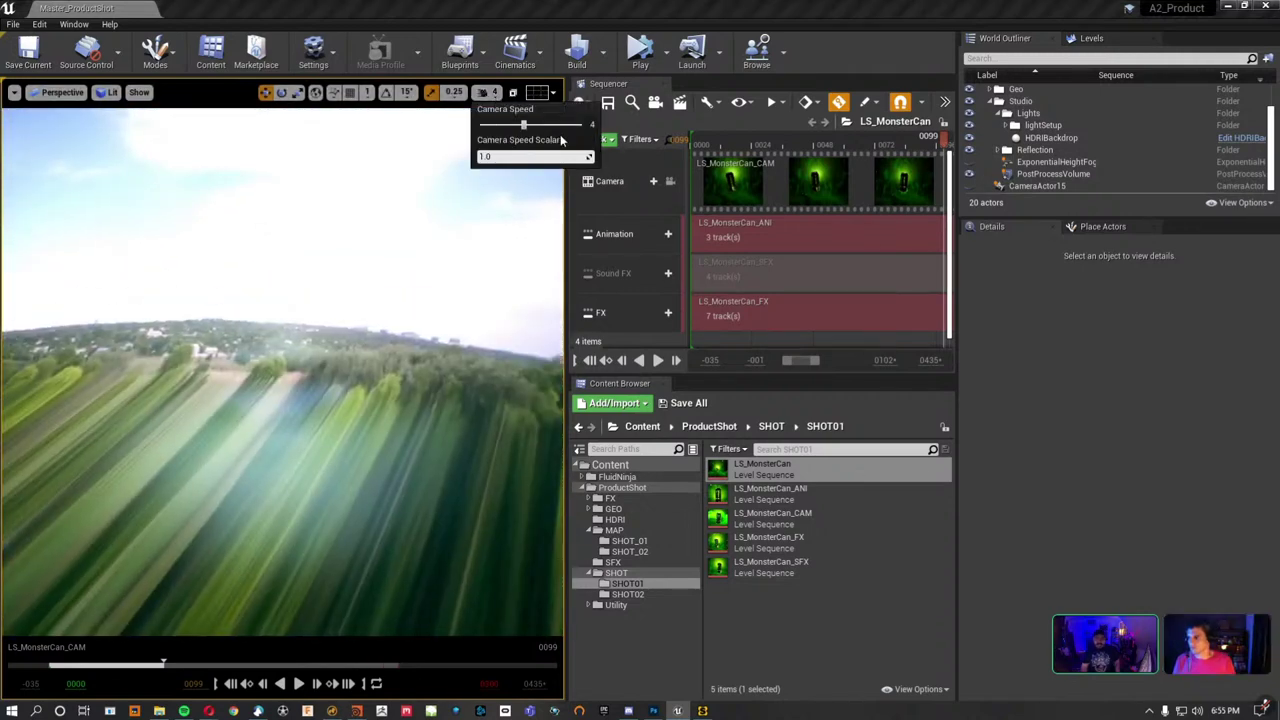
key(Escape)
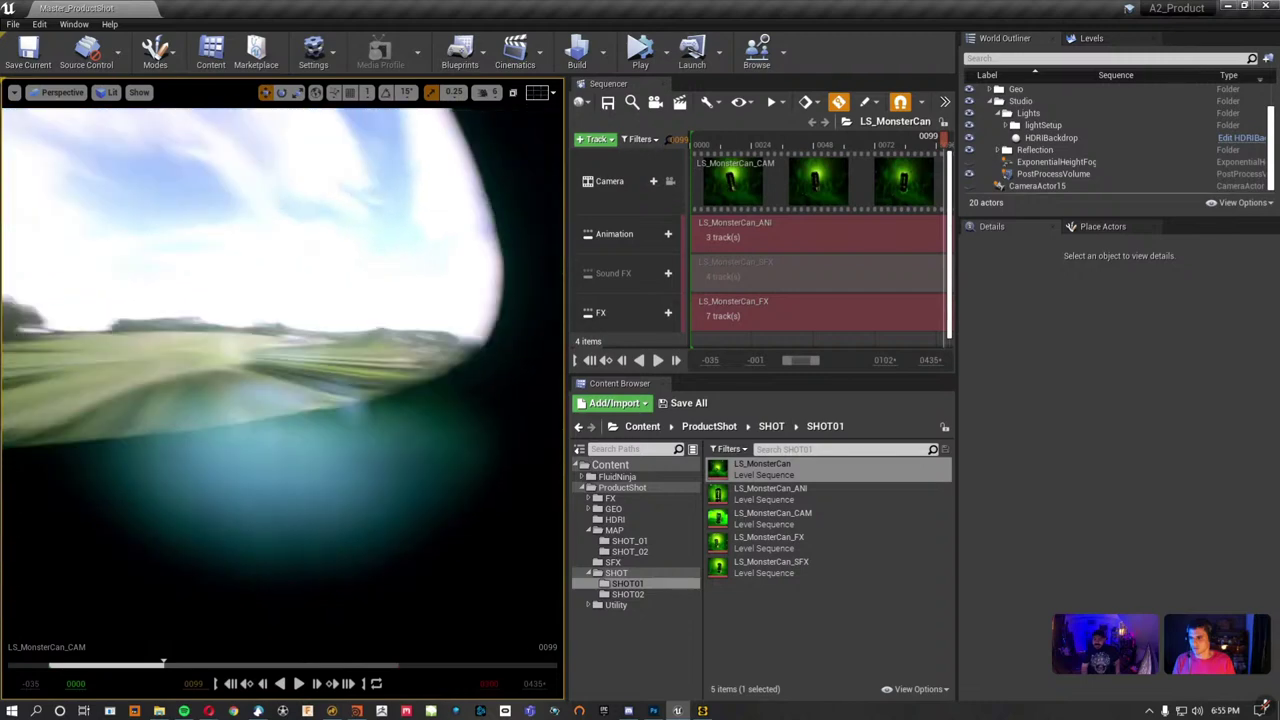
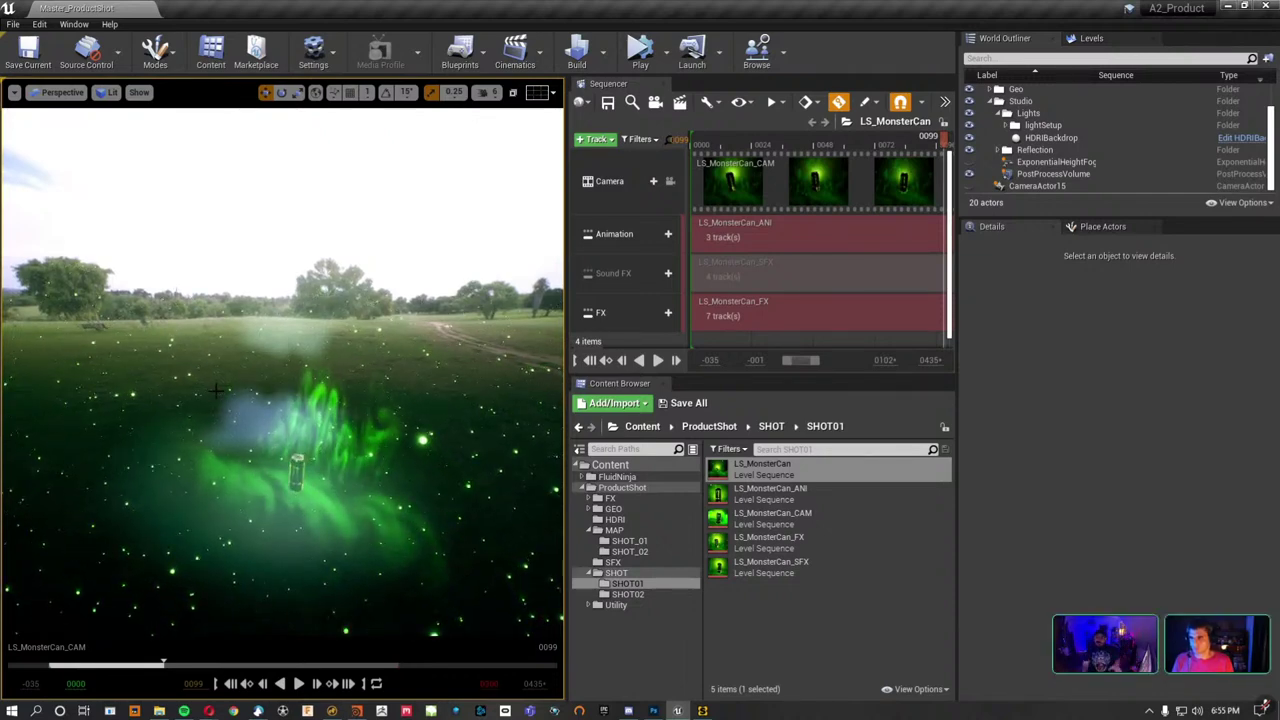
Hide the HDRI backdrop and restore its intensity to 3.0 after a test change.
click(181, 284)
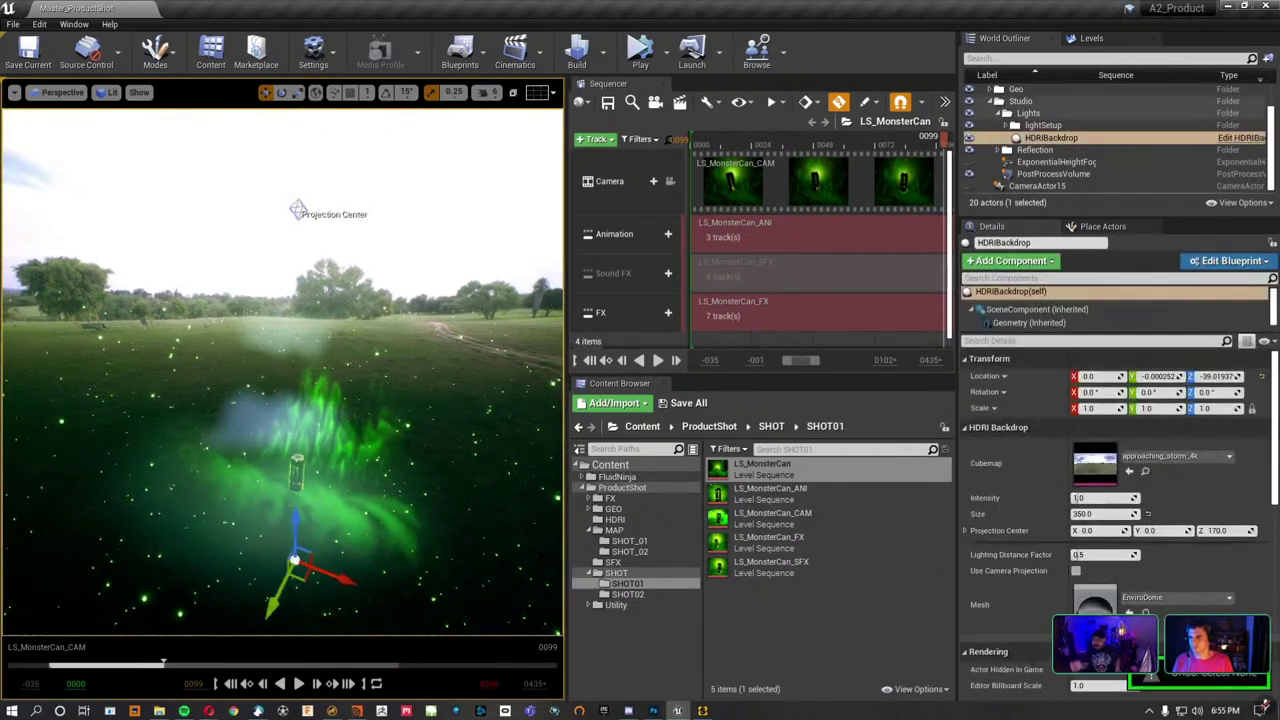
text(h)
text(3)
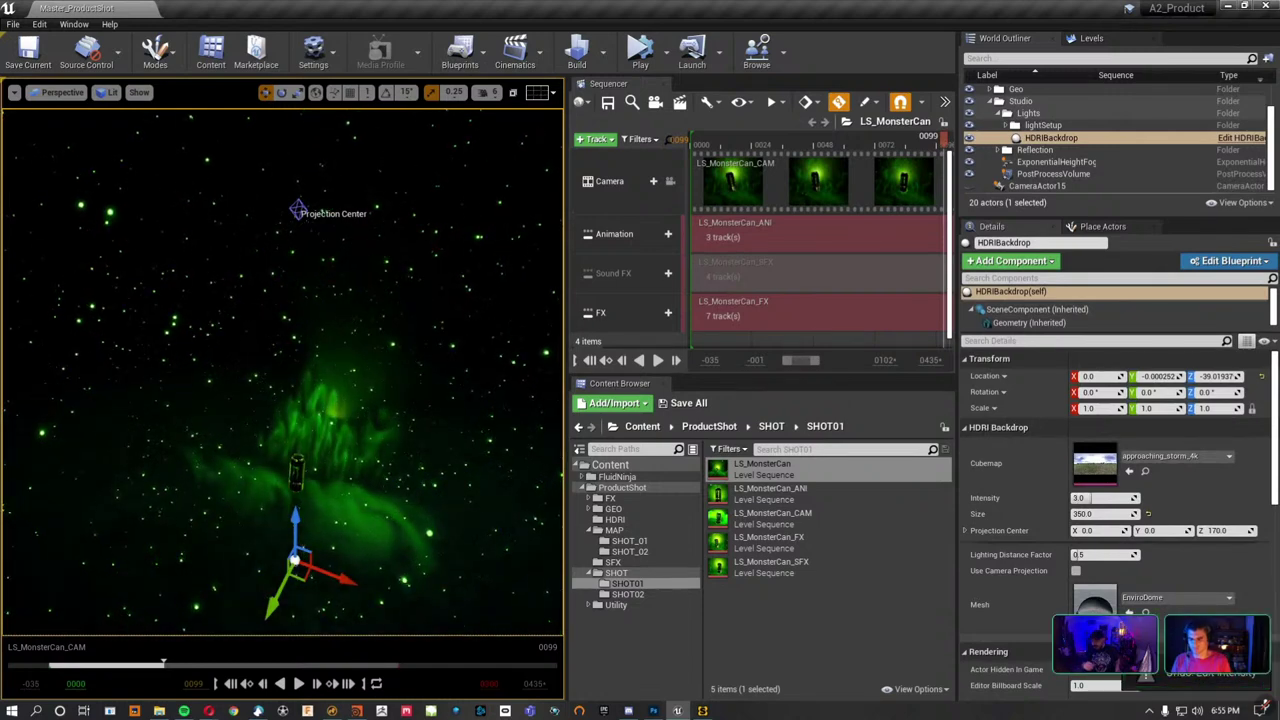
drag(1105, 497, 1180, 497)
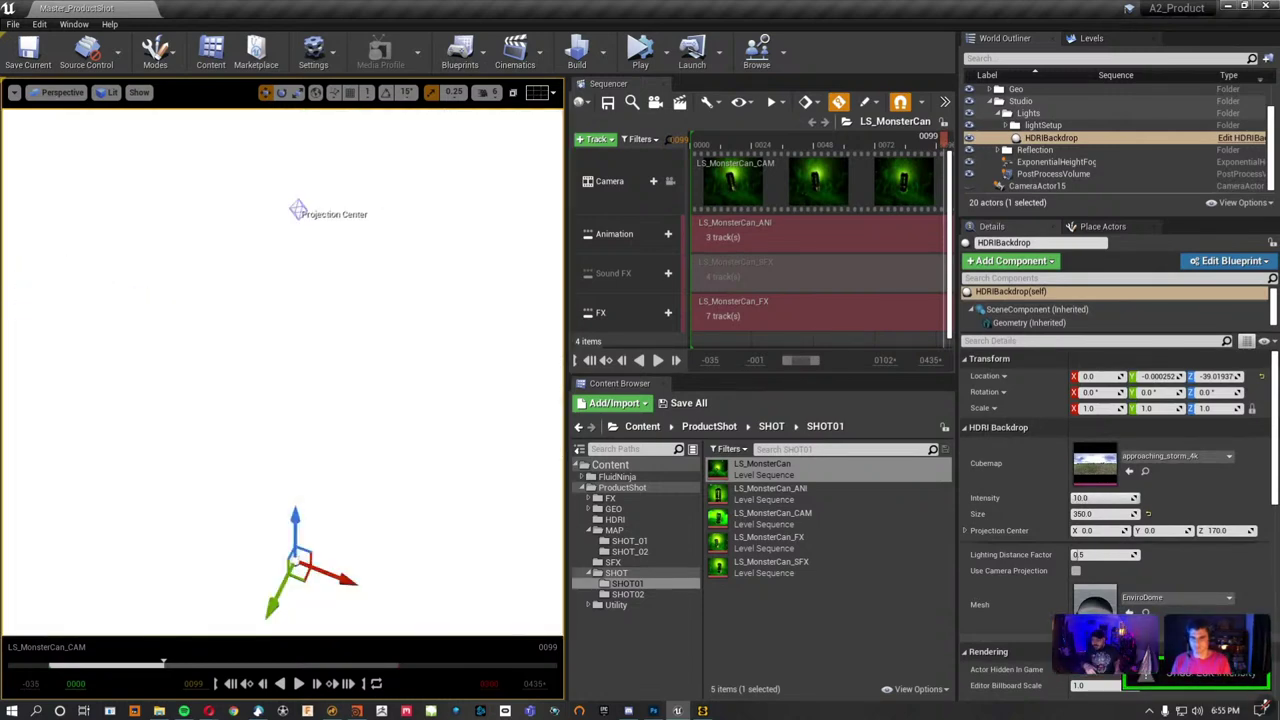
key(ctrl+z)
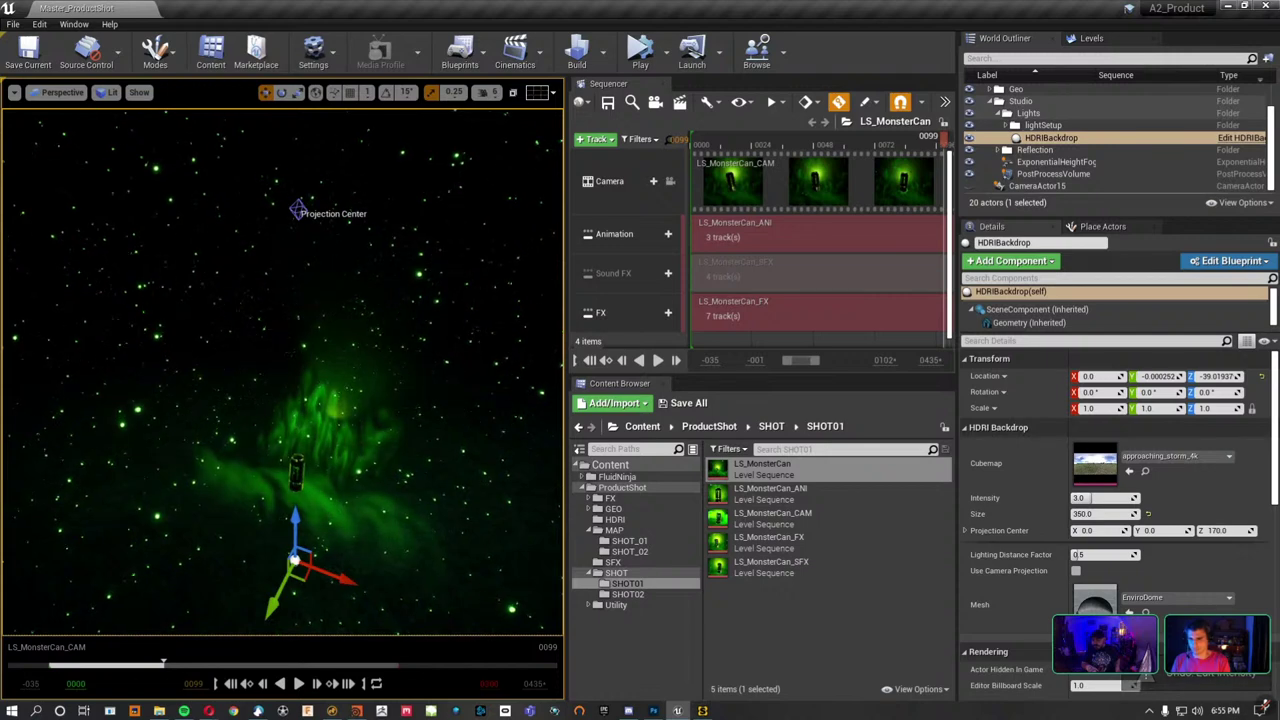
Frame the HDRI backdrop in the viewport, then view the shot through the sequence's cinematic camera.
click(296, 472)
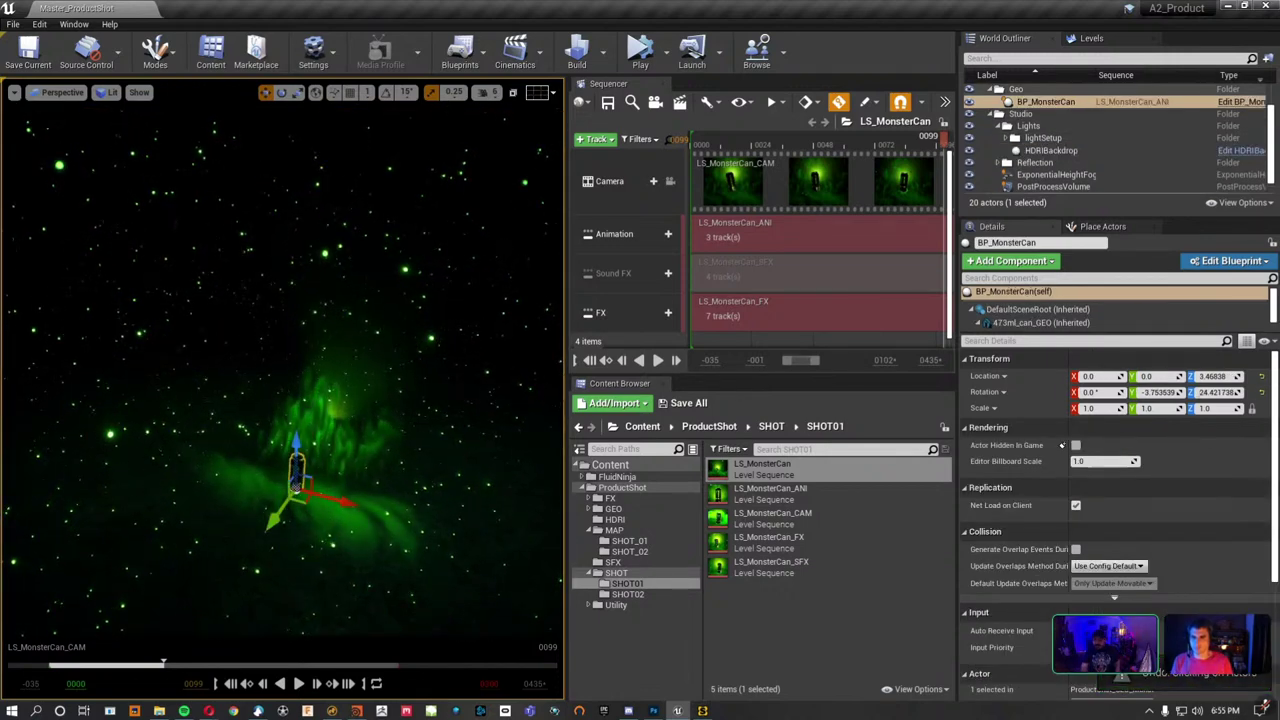
click(120, 192)
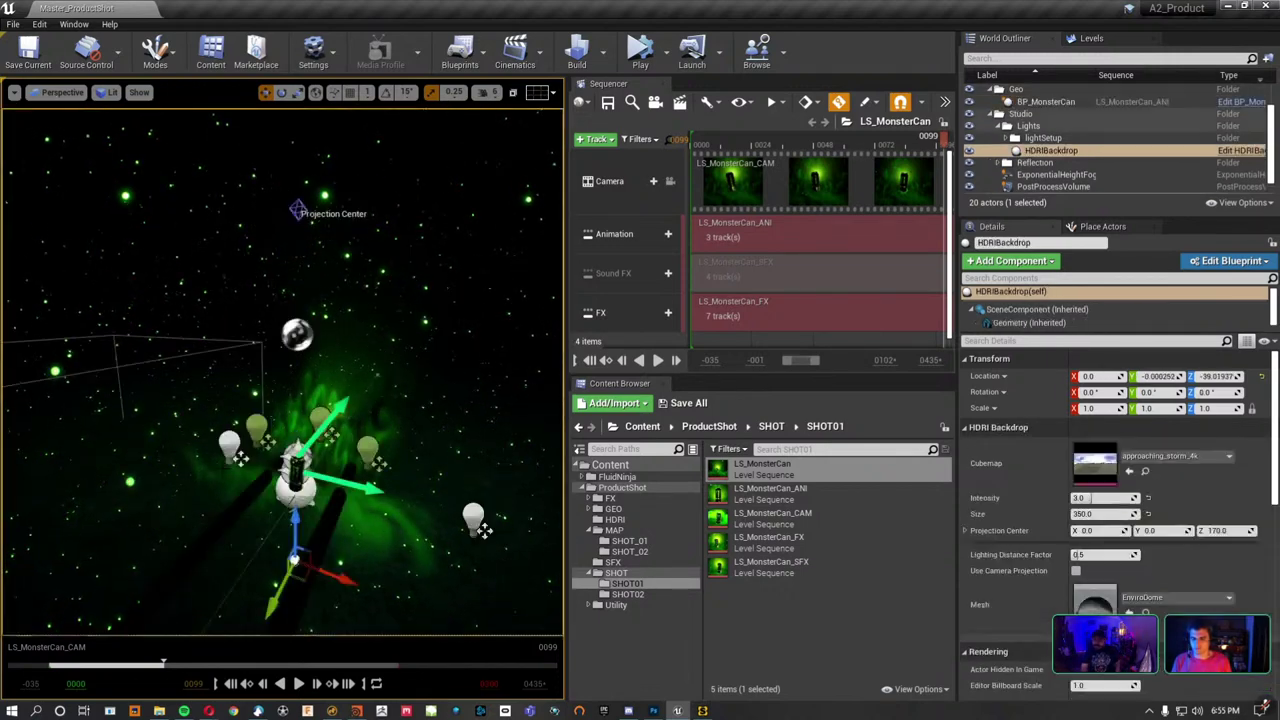
click(491, 92)
key(f)
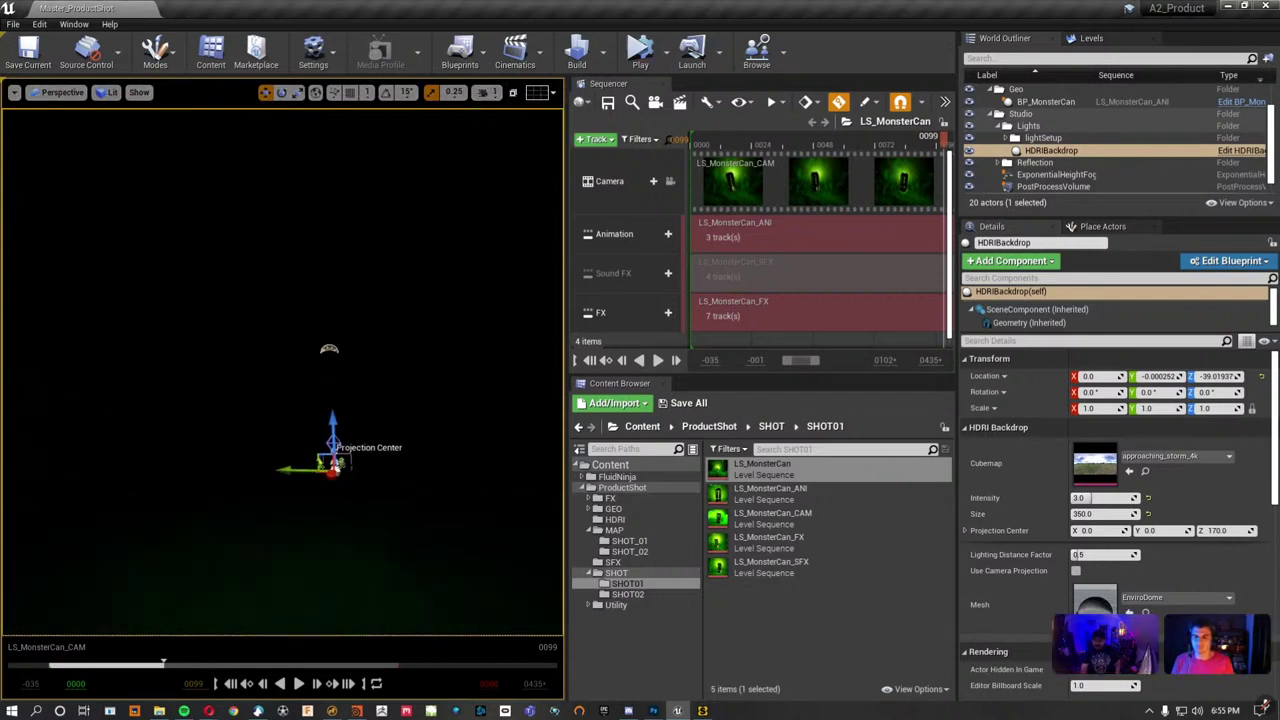
click(489, 93)
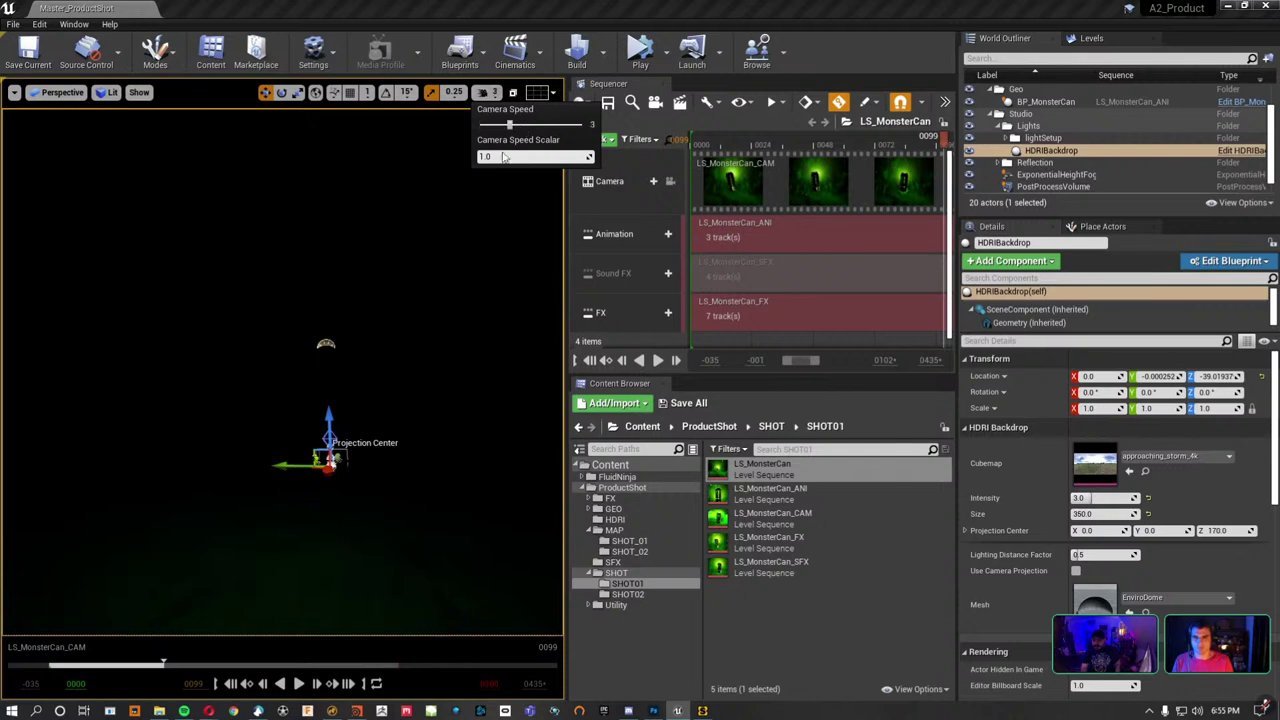
right_drag(400, 300, 400, 270)
right_drag(282, 370, 262, 370)
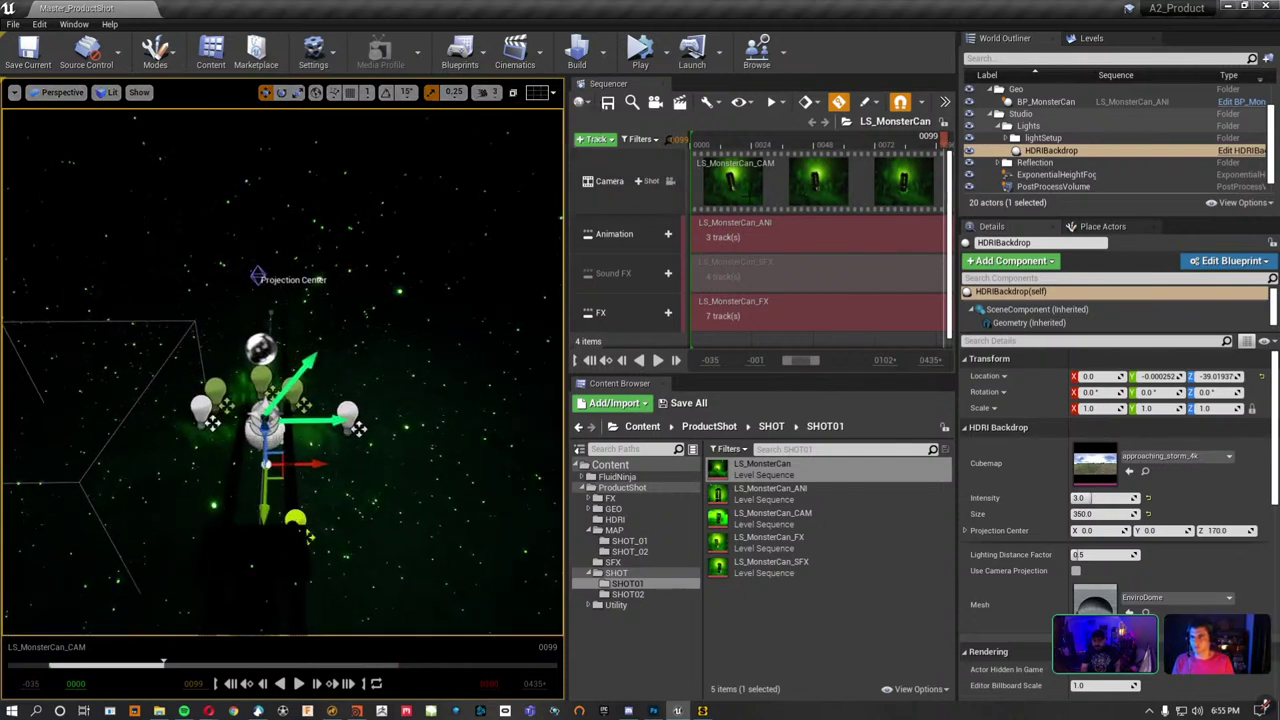
click(670, 181)
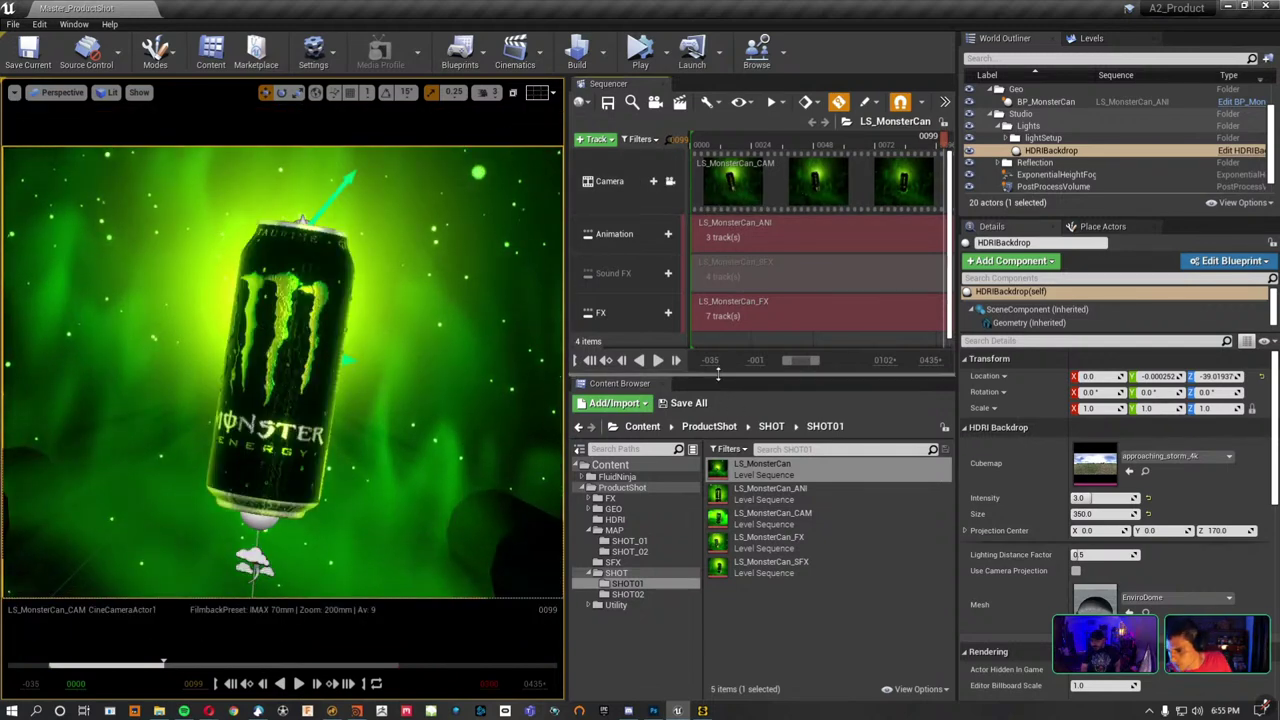
Resize the viewport, Sequencer, content browser and outliner/details panels.
drag(717, 373, 717, 455)
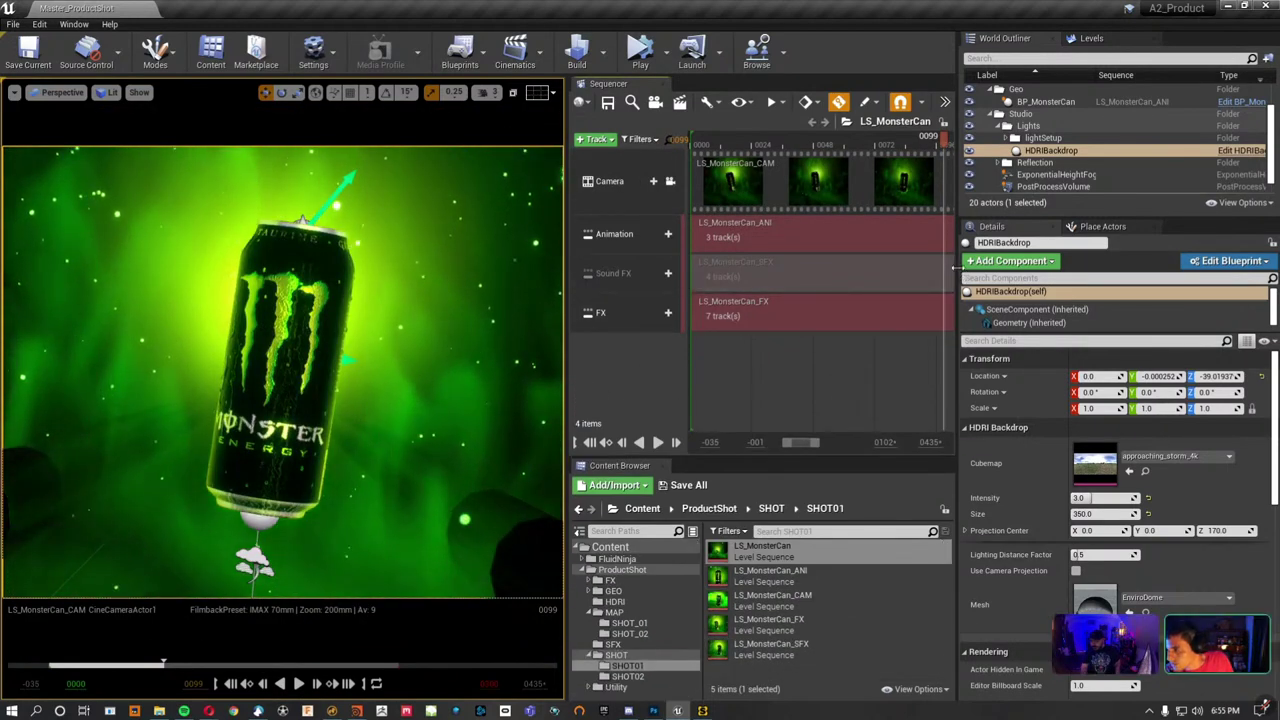
drag(955, 265, 1122, 265)
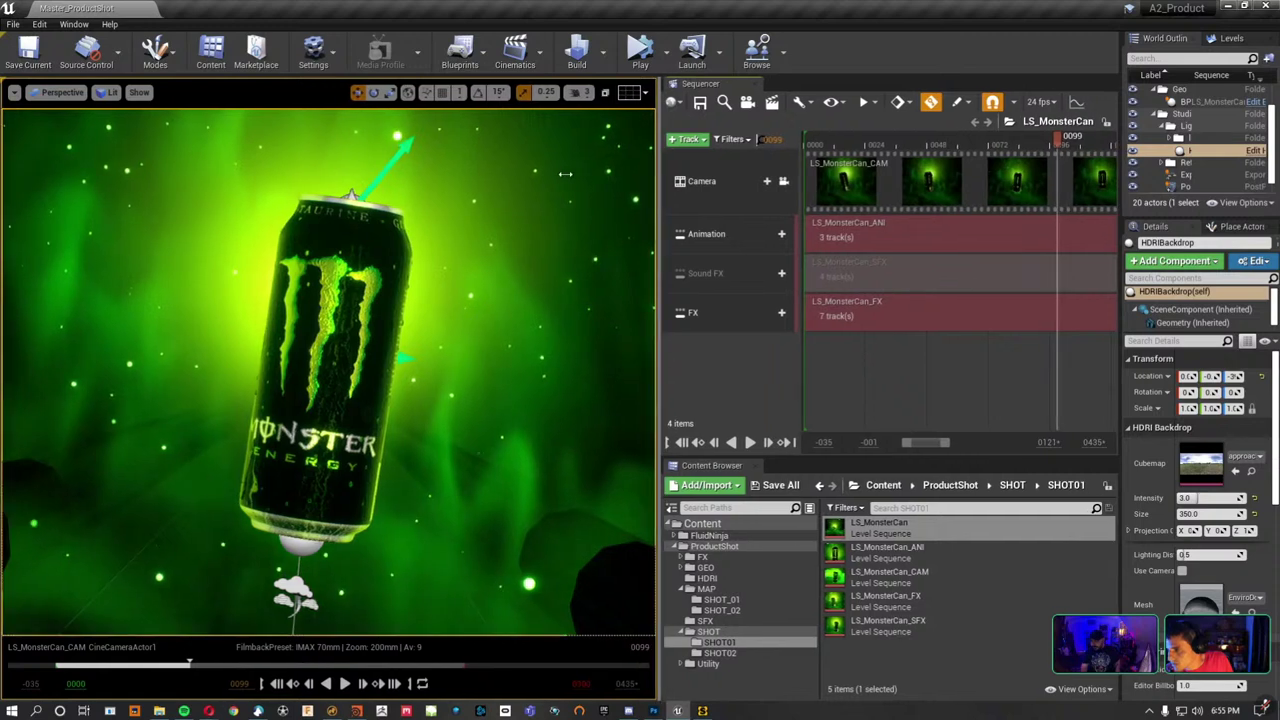
drag(565, 174, 435, 174)
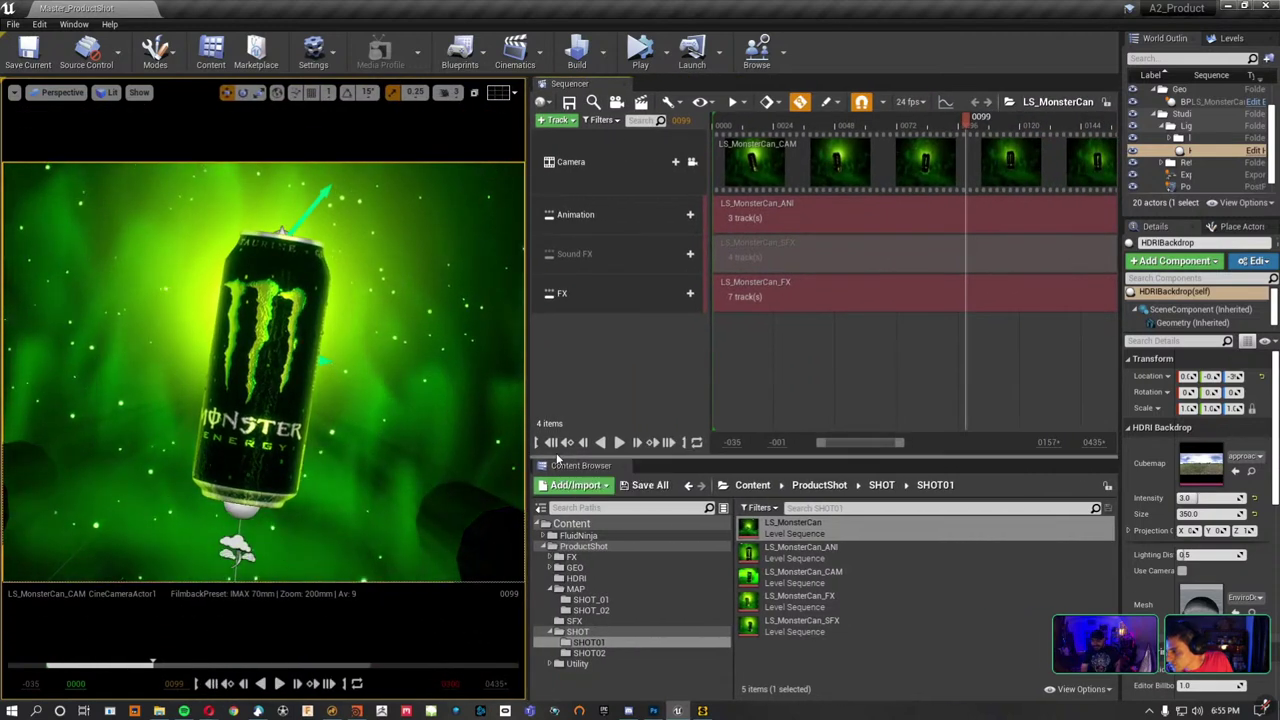
drag(558, 457, 588, 362)
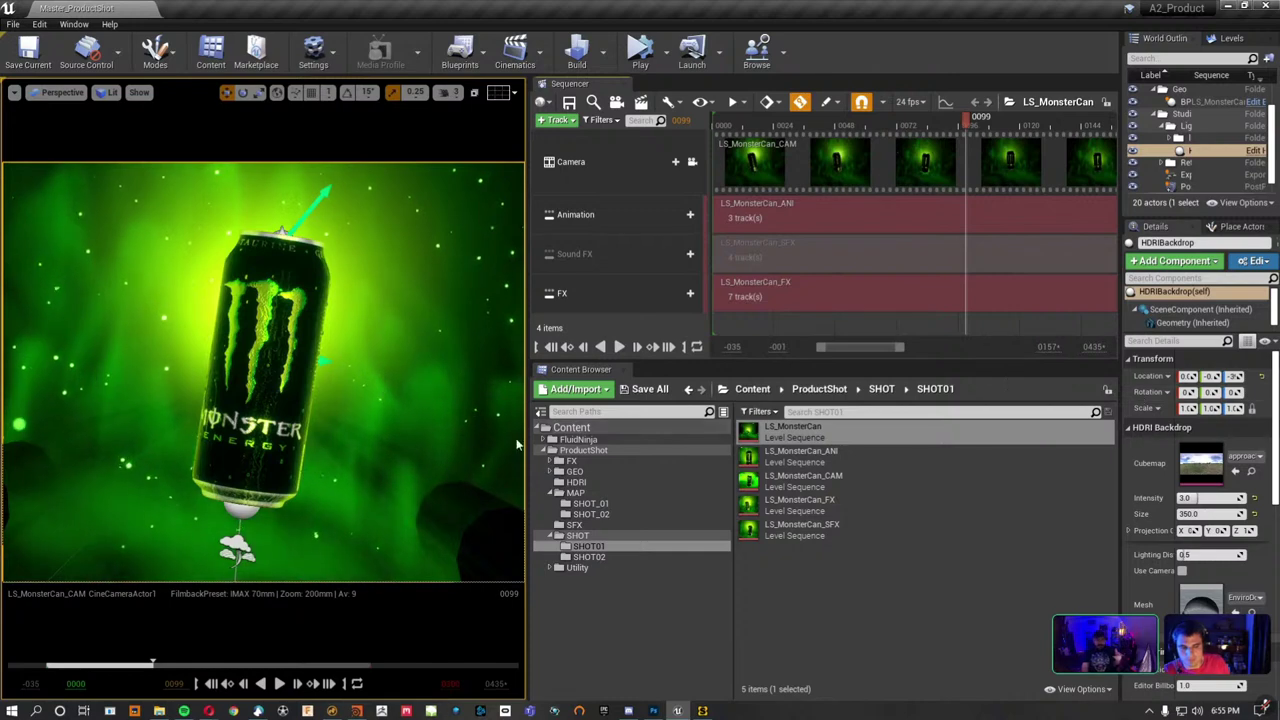
drag(1122, 183, 988, 270)
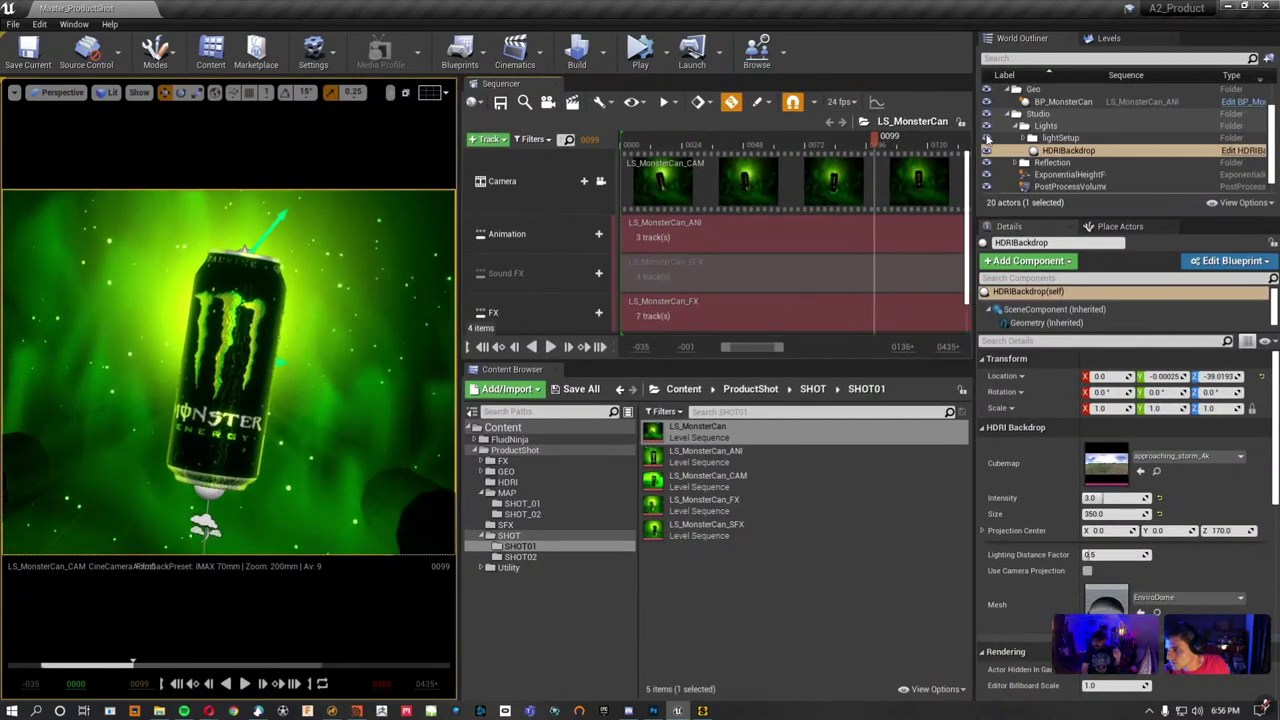
Collapse the World Outliner's folder tree.
scroll(1040, 140, up, 3)
click(1008, 125)
click(1008, 137)
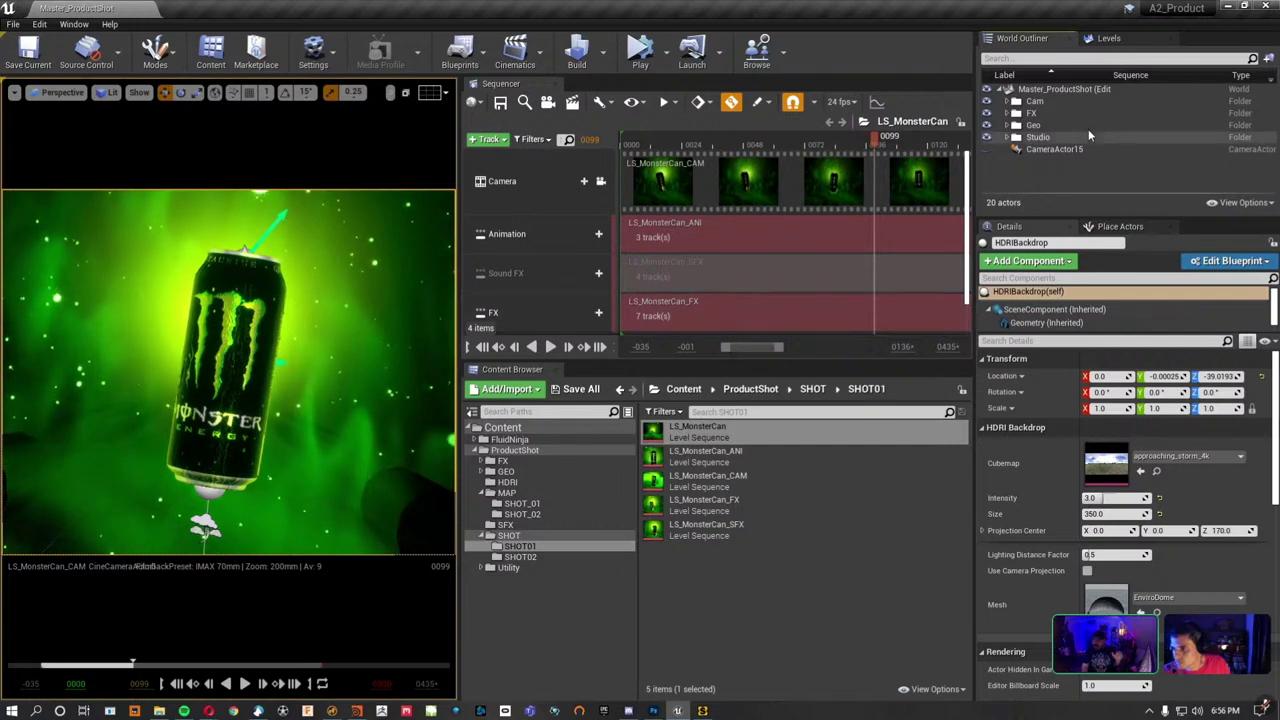
Open the M_CanBody material from GEO > 473ml_Can.
click(506, 471)
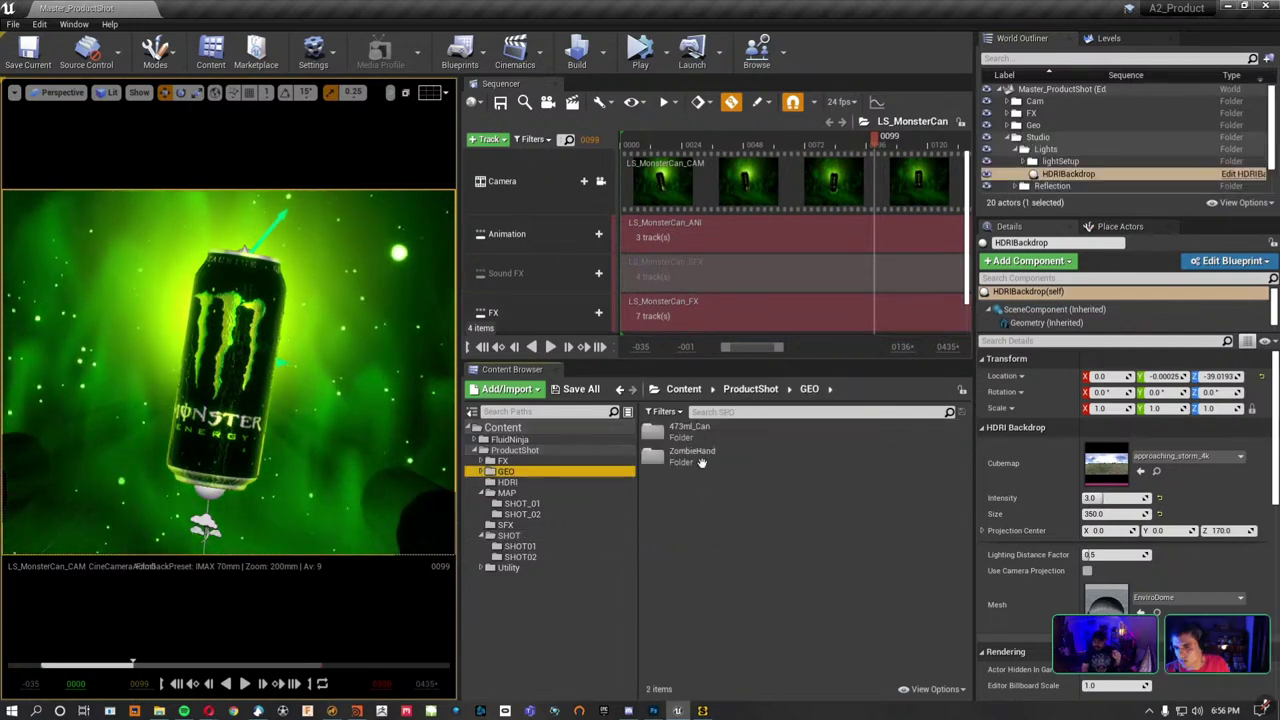
double_click(703, 438)
scroll(722, 547, down, 2)
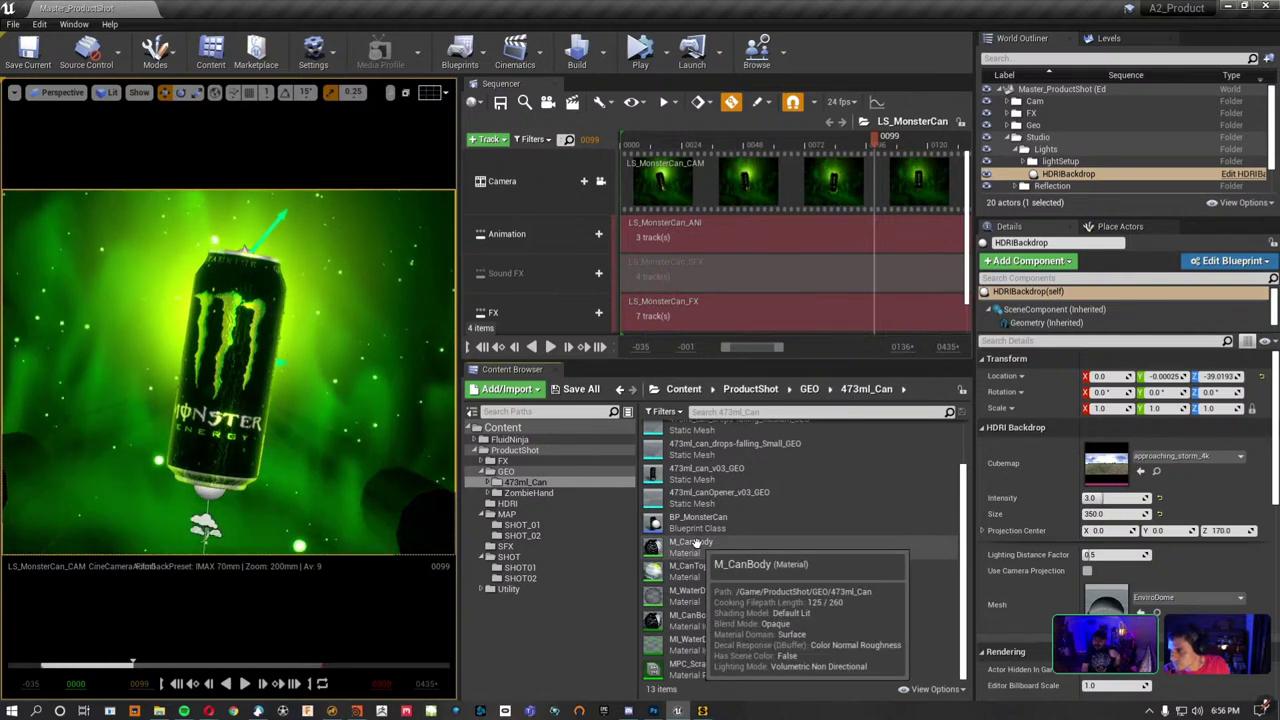
double_click(695, 543)
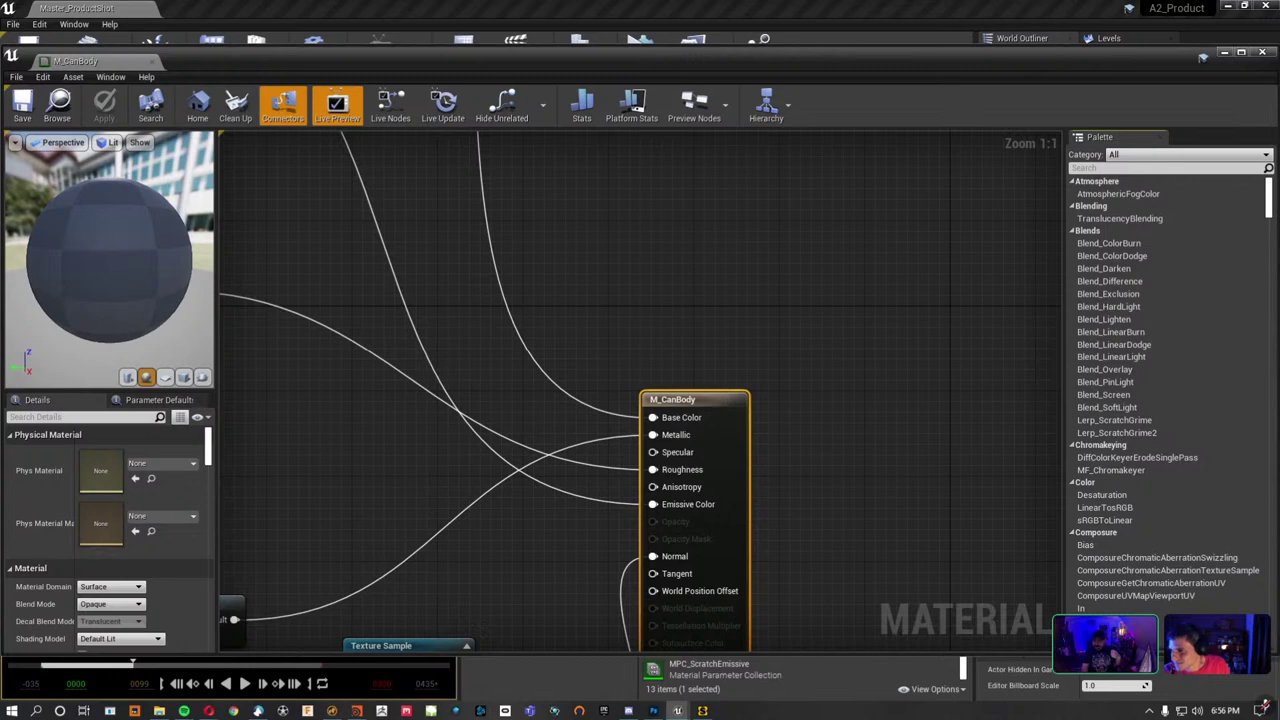
Maximize the material editor and survey the network, including the CheapContrast, Panner and Texture Sample nodes.
right_drag(474, 356, 484, 362)
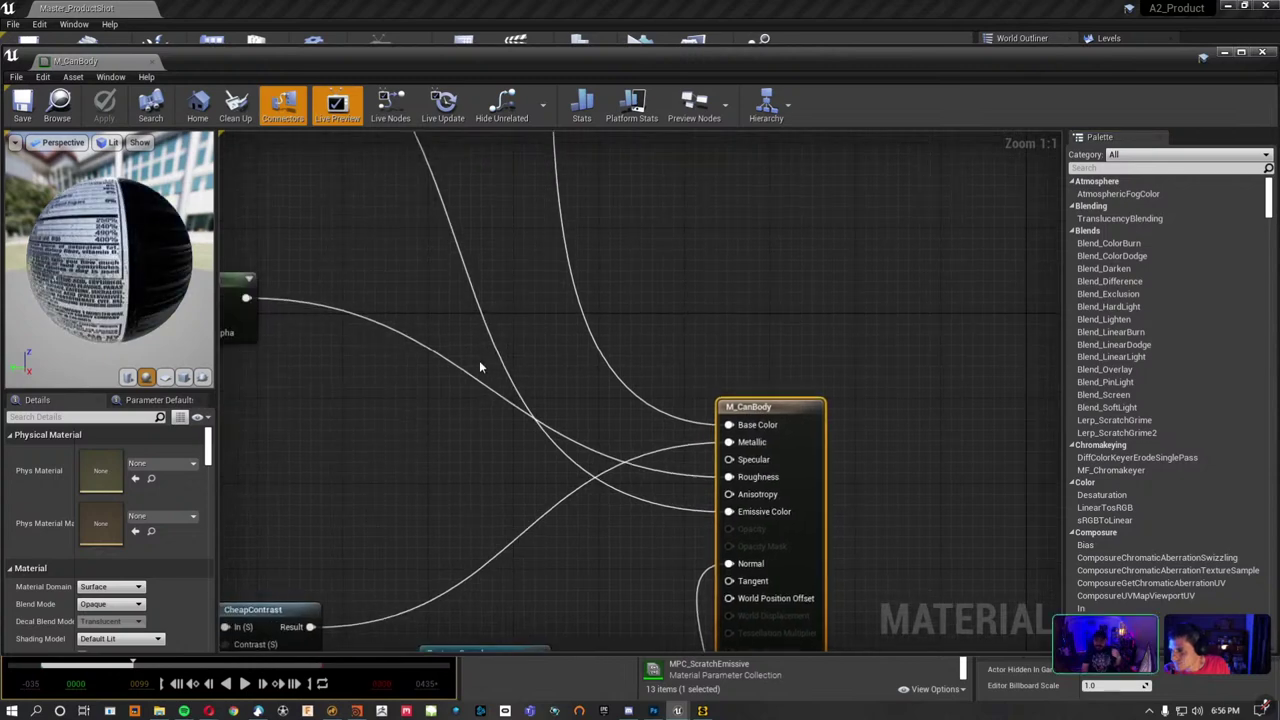
double_click(231, 64)
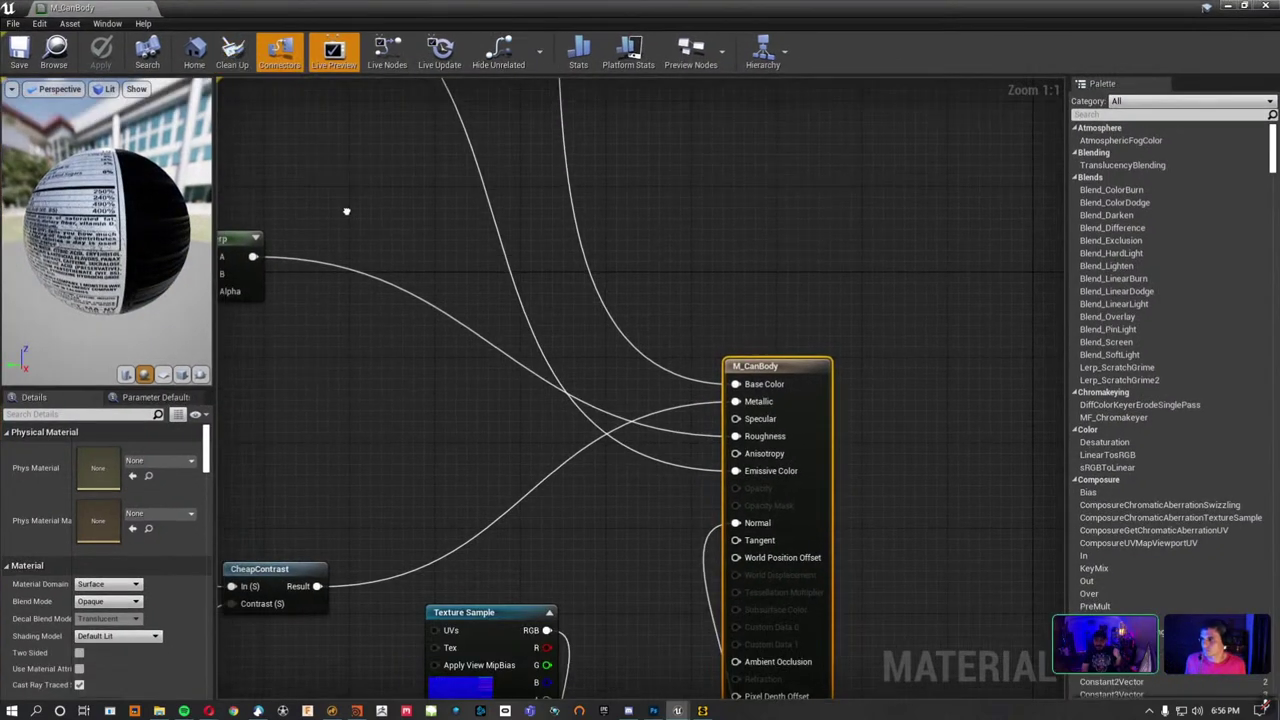
scroll(797, 327, down, 5)
scroll(750, 387, down, 3)
right_drag(678, 429, 813, 299)
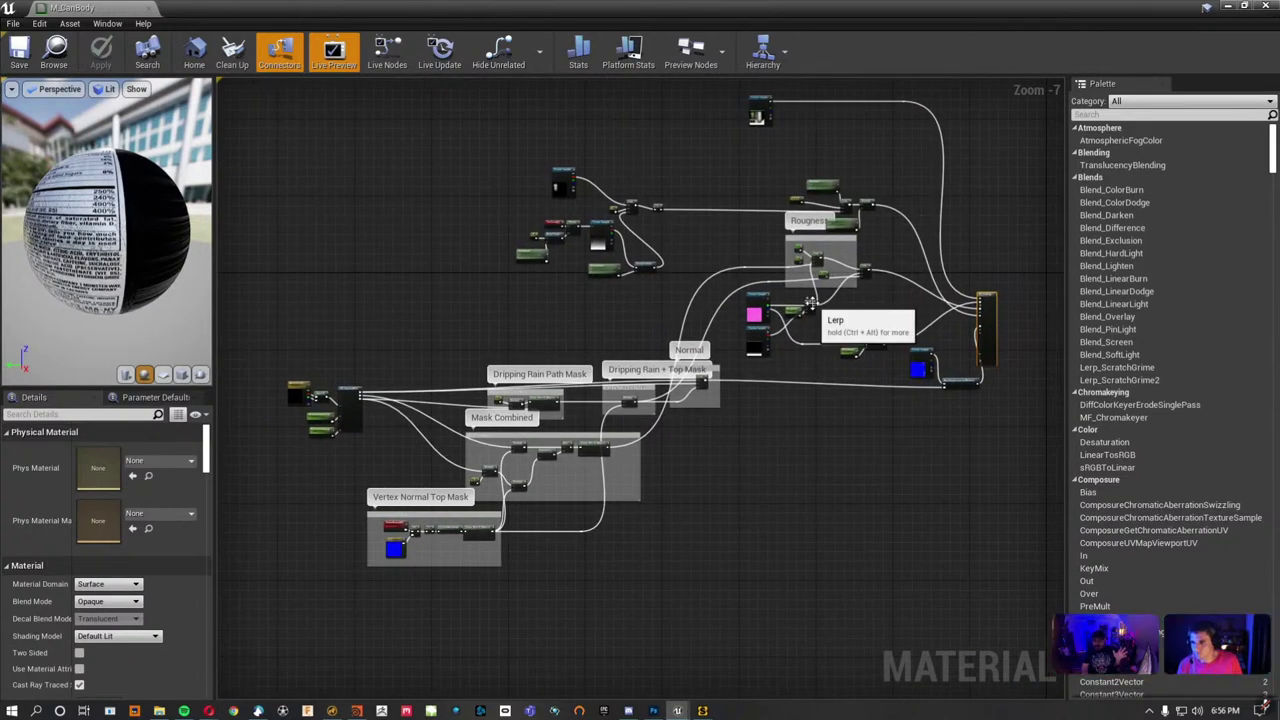
scroll(434, 350, up, 8)
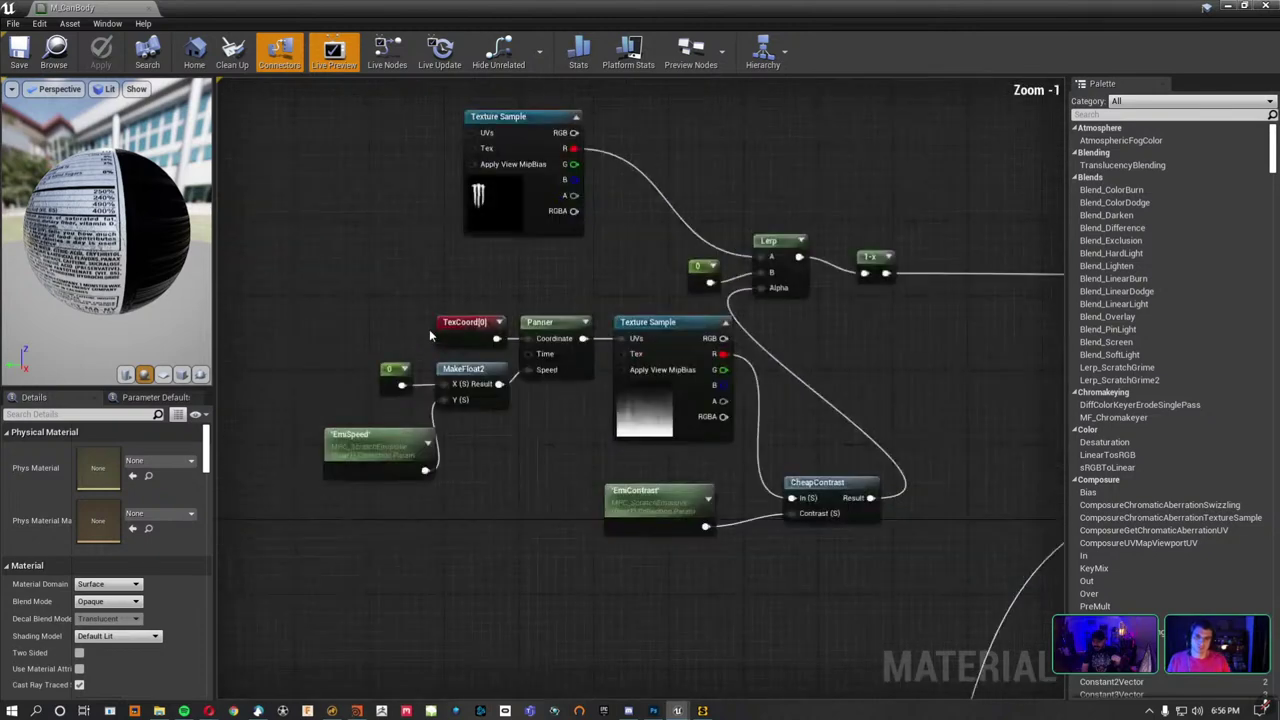
mouse_move(655, 472)
right_down()
mouse_move(577, 505)
mouse_move(602, 491)
right_up()
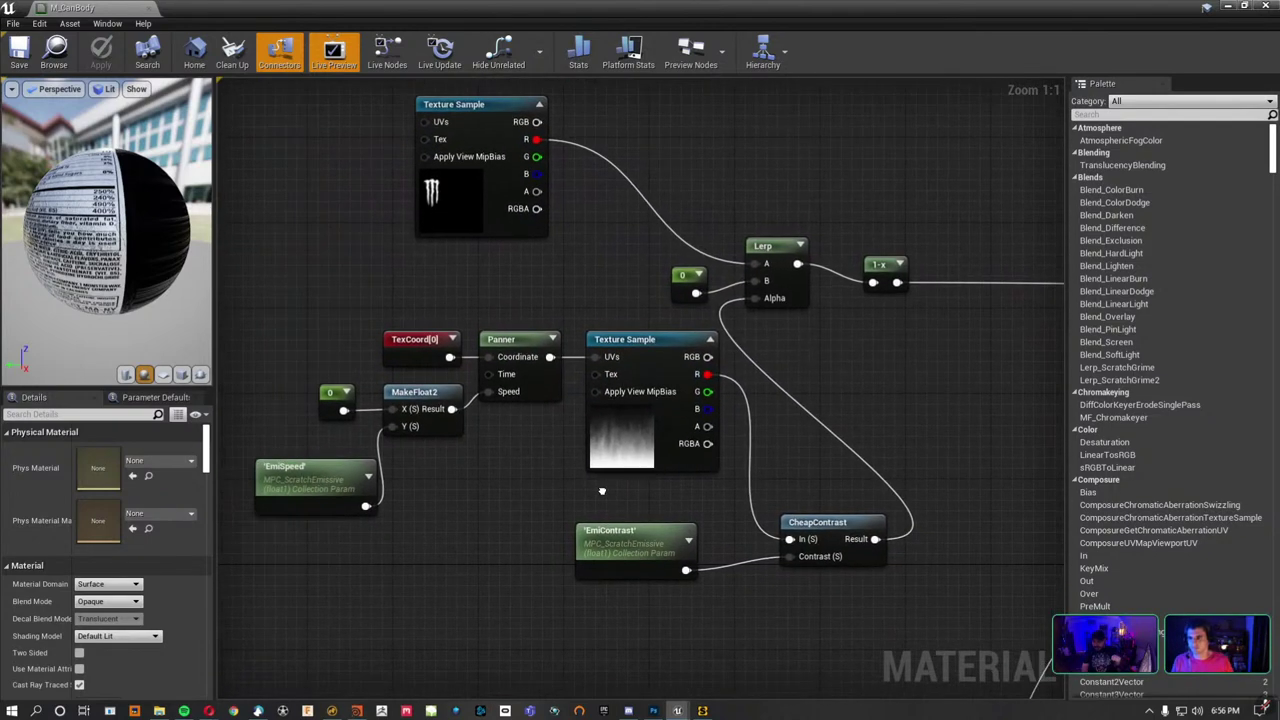
scroll(602, 490, down, 3)
scroll(602, 490, down, 1)
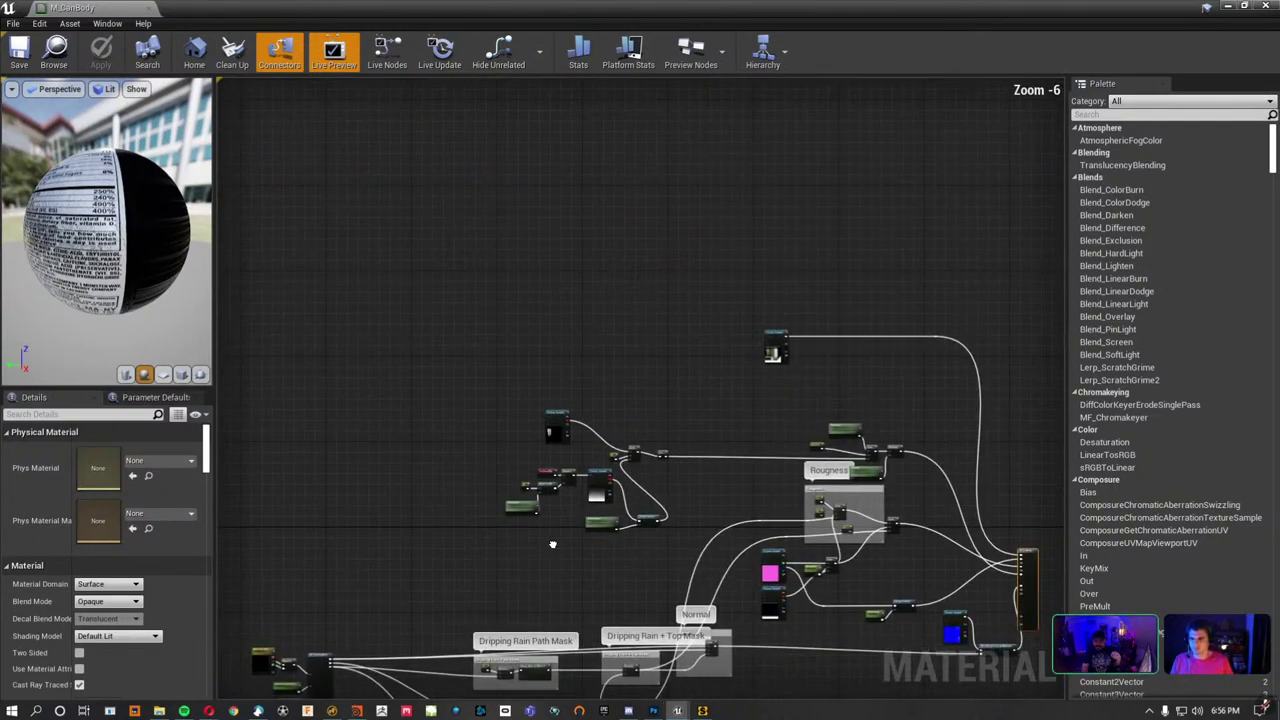
scroll(480, 305, down, 2)
Select the EmiSpeed parameter node and open its MPC_ScratchEmissive collection.
drag(452, 332, 560, 355)
scroll(510, 367, up, 3)
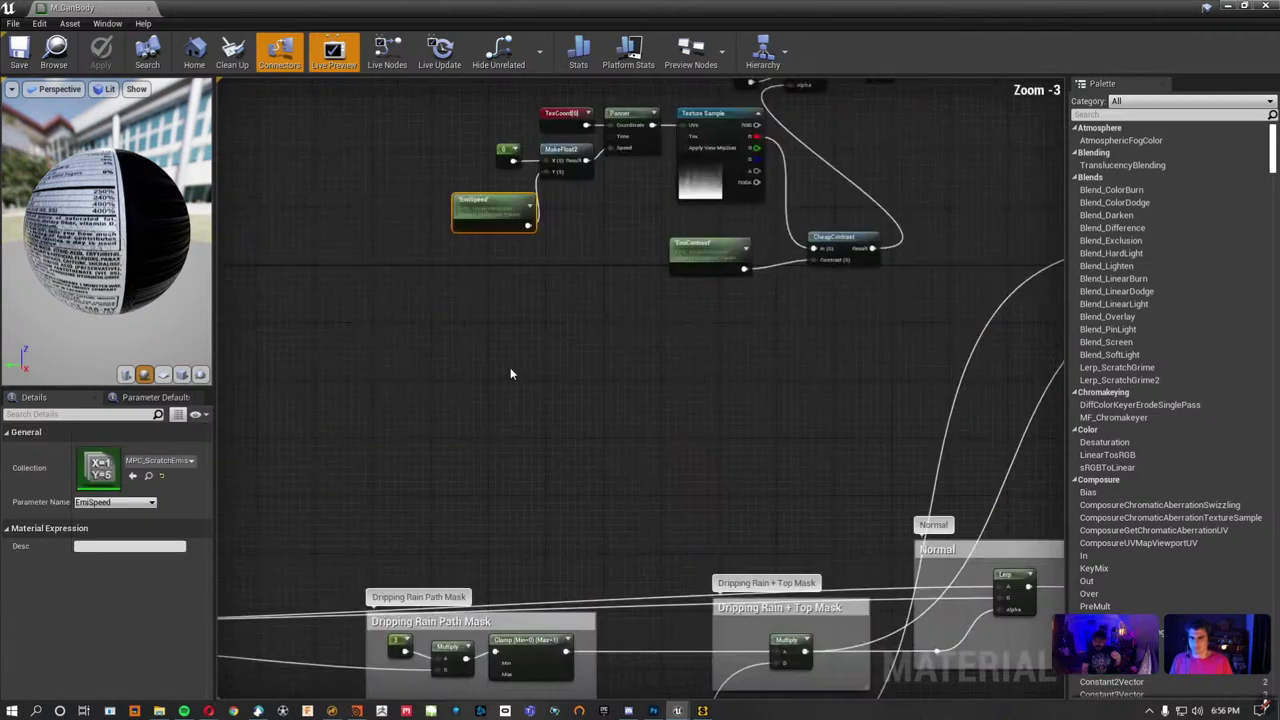
scroll(510, 367, up, 3)
double_click(113, 485)
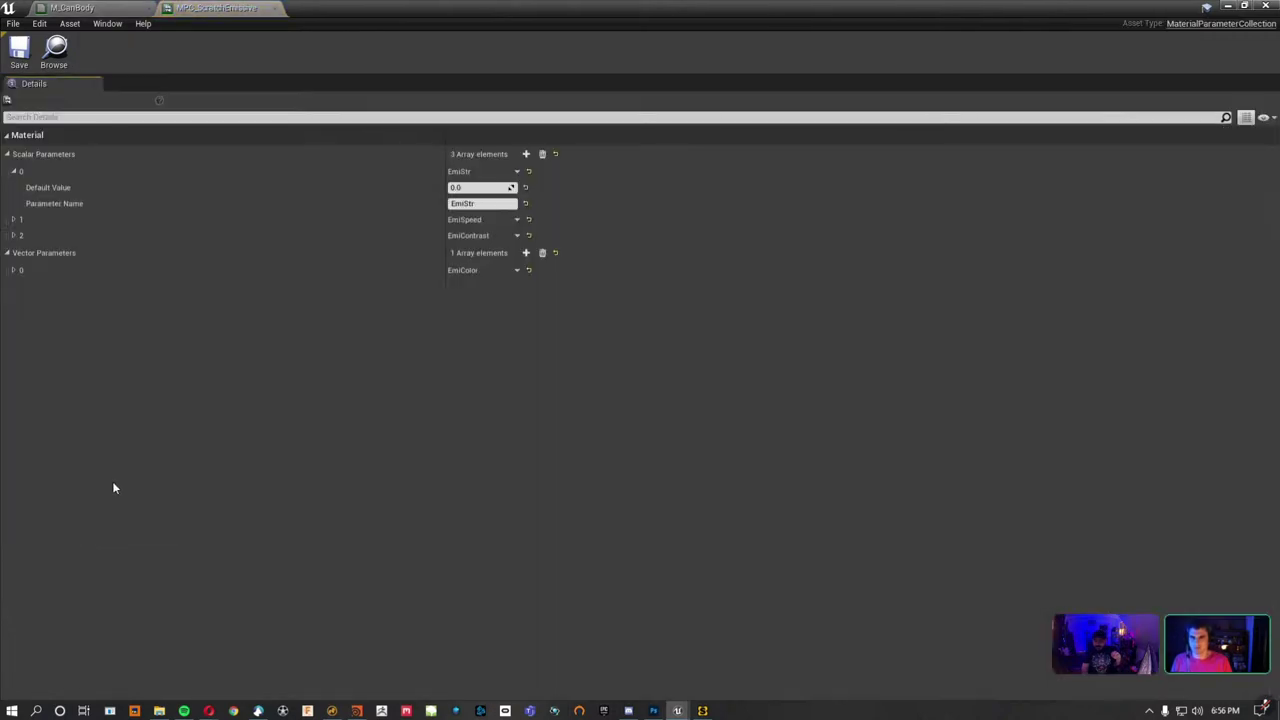
Expand EmiSpeed to check the 0.0 defaults, then move the collection window aside and return to the level editor.
click(15, 221)
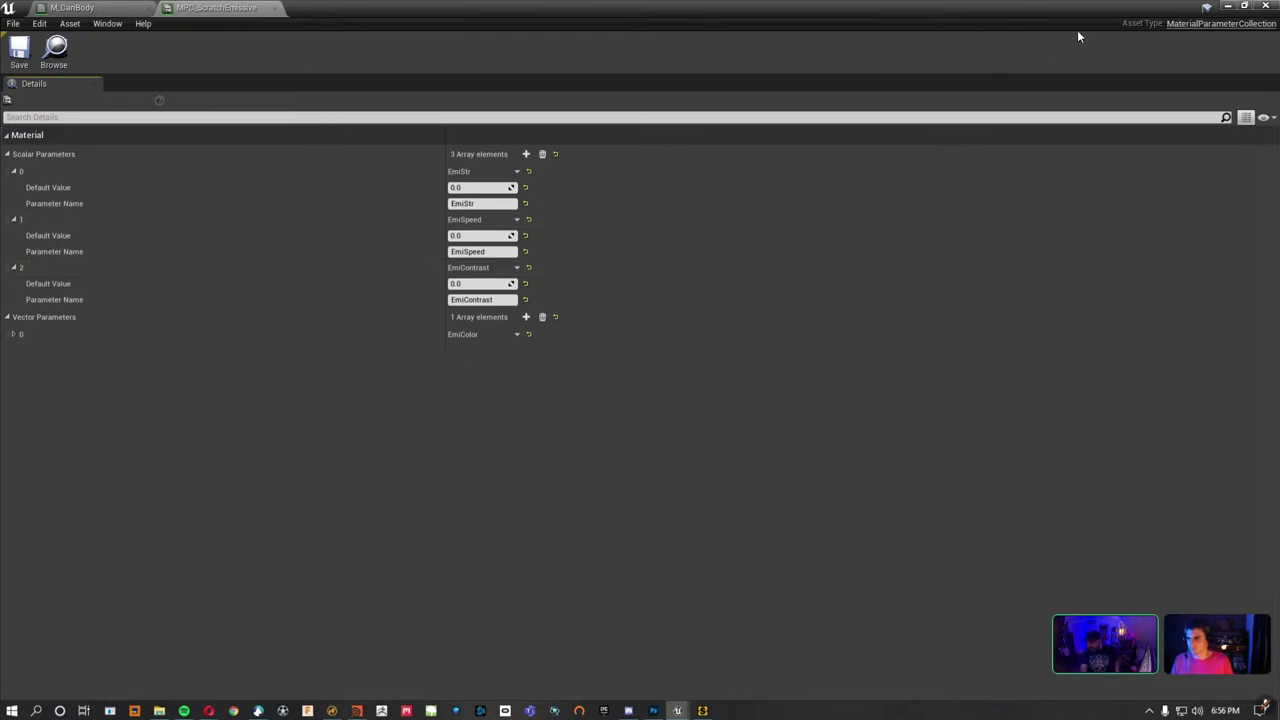
drag(354, 8, 444, 188)
click(419, 147)
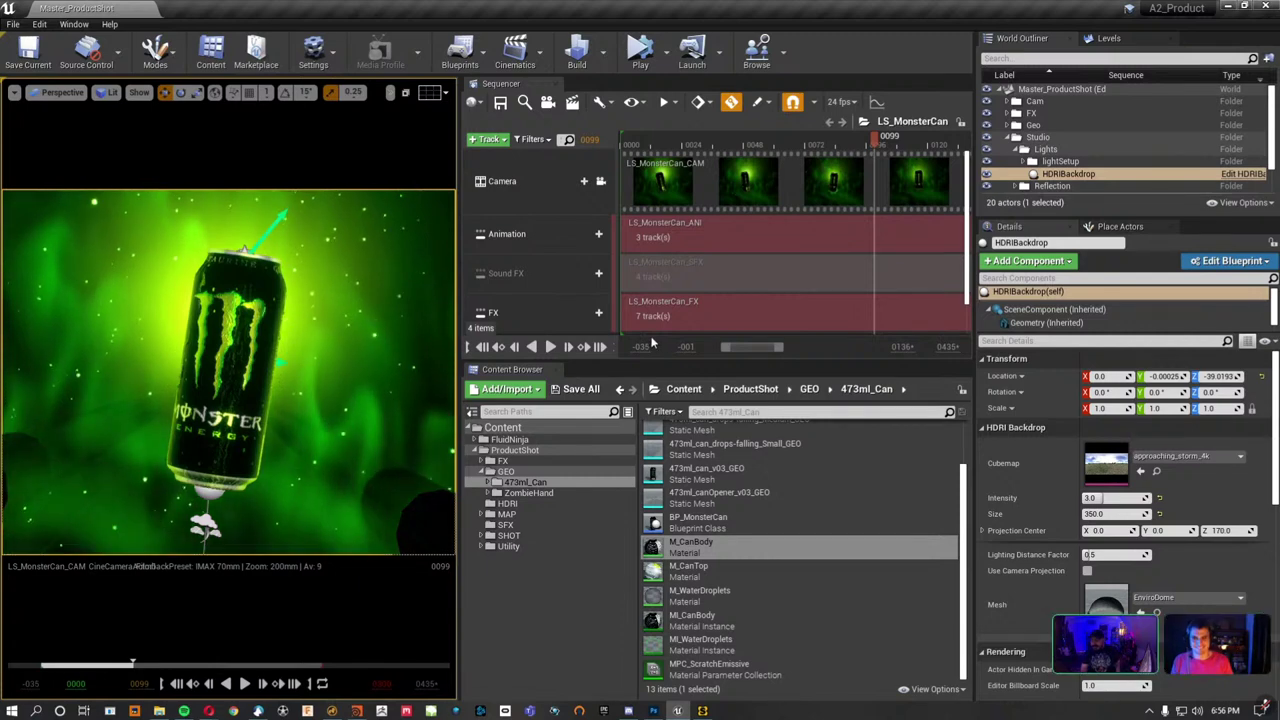
Enlarge the Sequencer, open the LS_MonsterCan_CAM shot and scrub to frame 0079.
drag(652, 358, 674, 448)
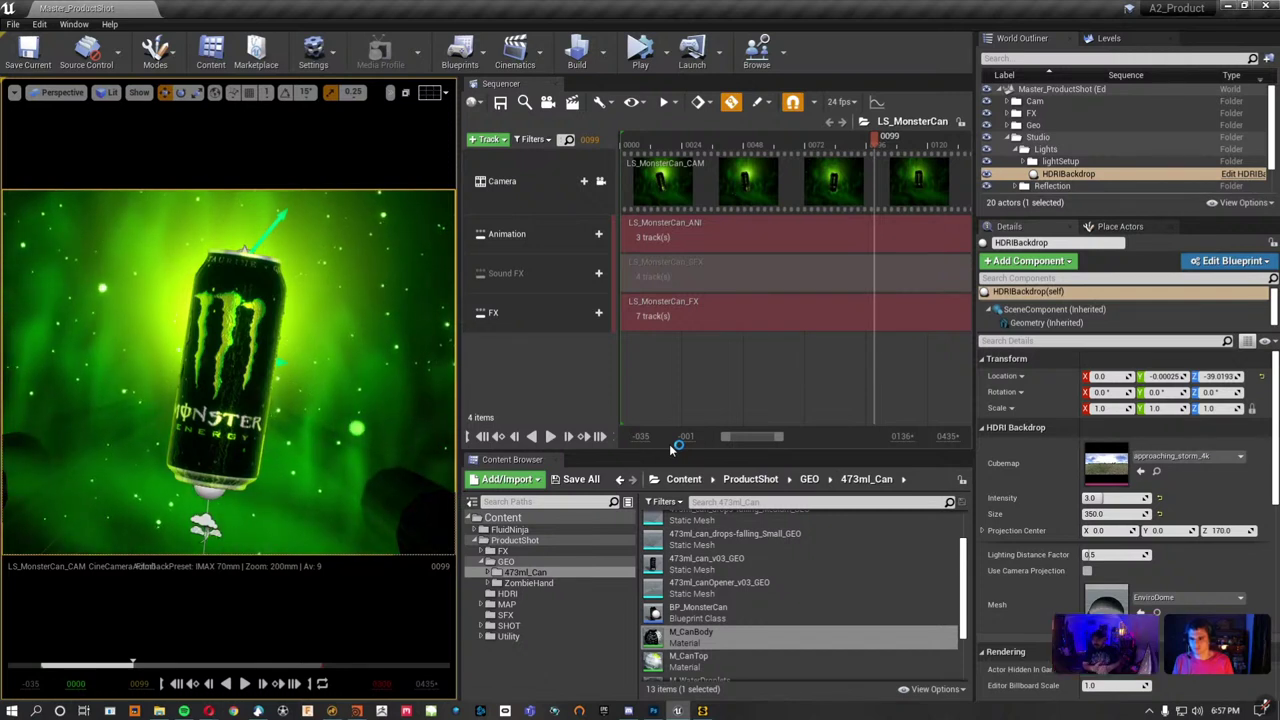
click(665, 190)
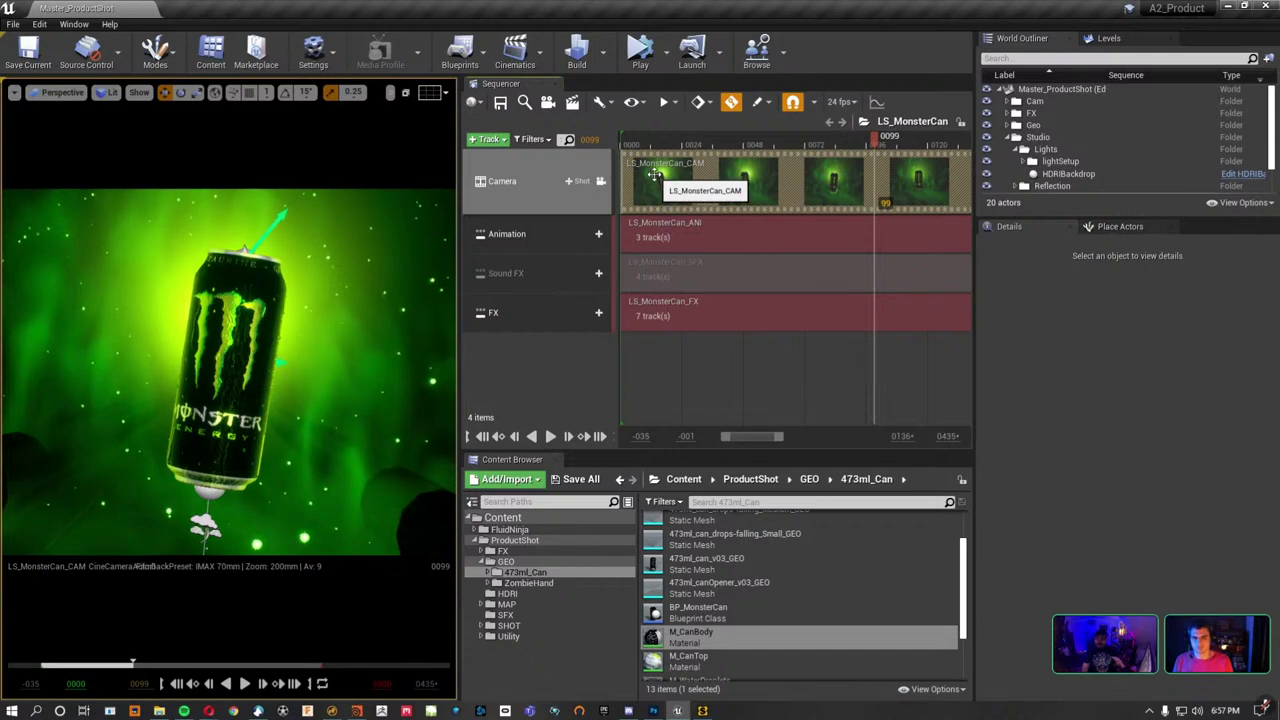
double_click(655, 173)
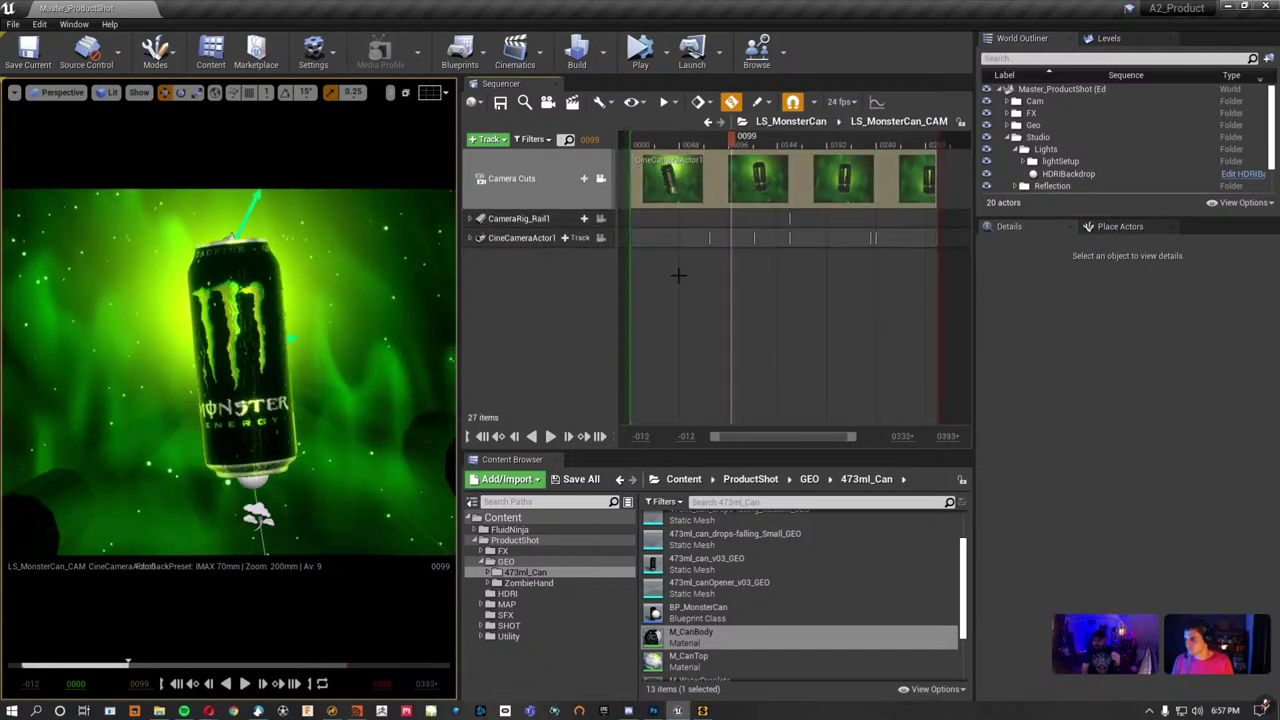
drag(724, 150, 710, 150)
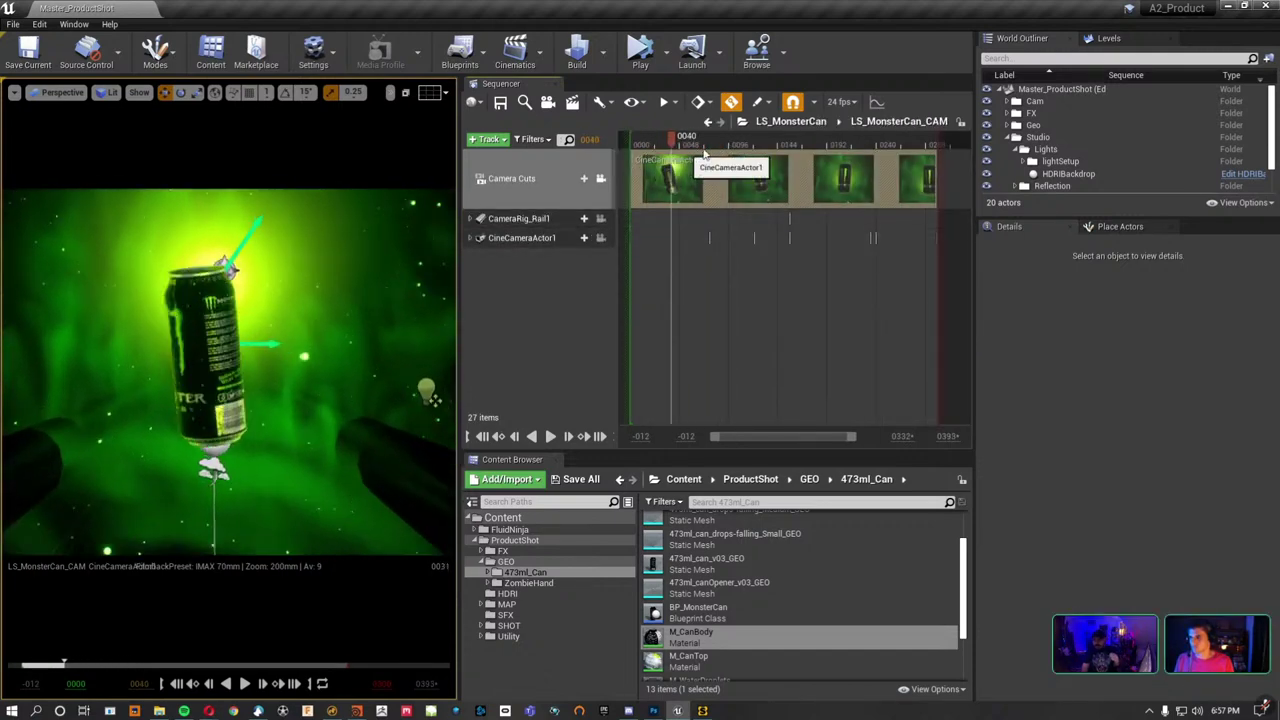
Expand the CameraRig_Rail1 tracks and dock the content browser in the right column.
click(470, 218)
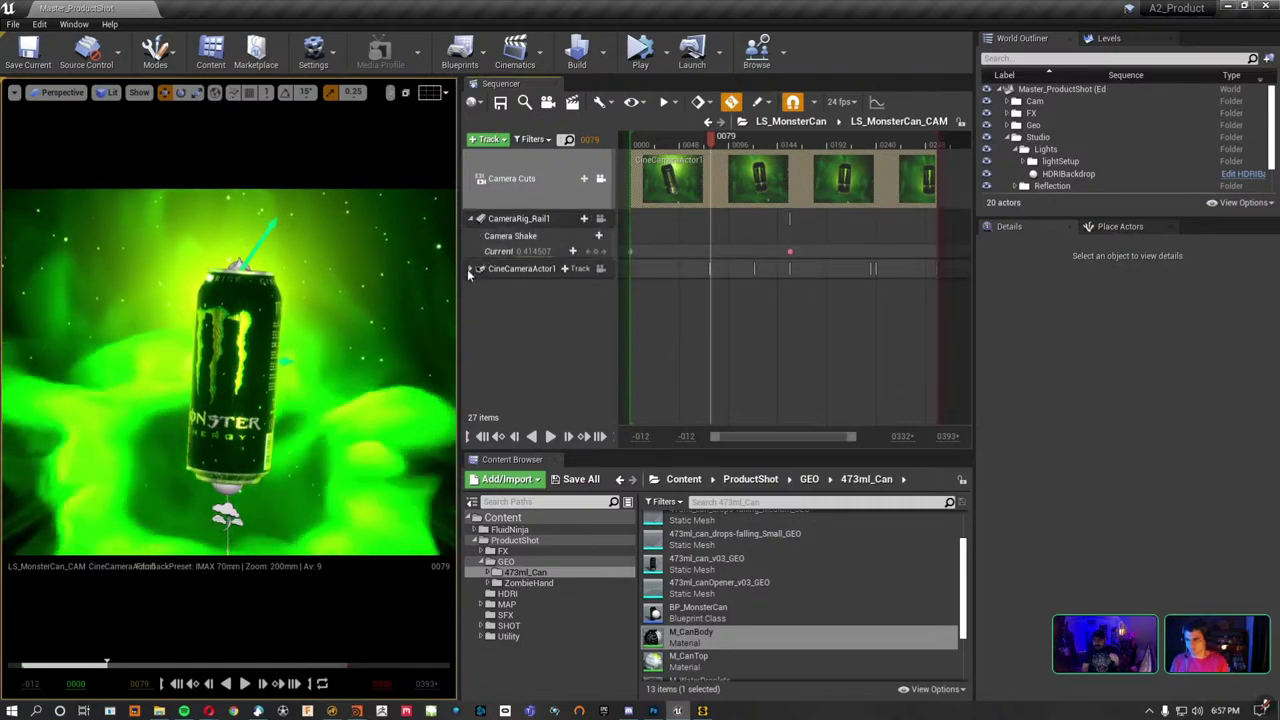
click(470, 270)
click(472, 270)
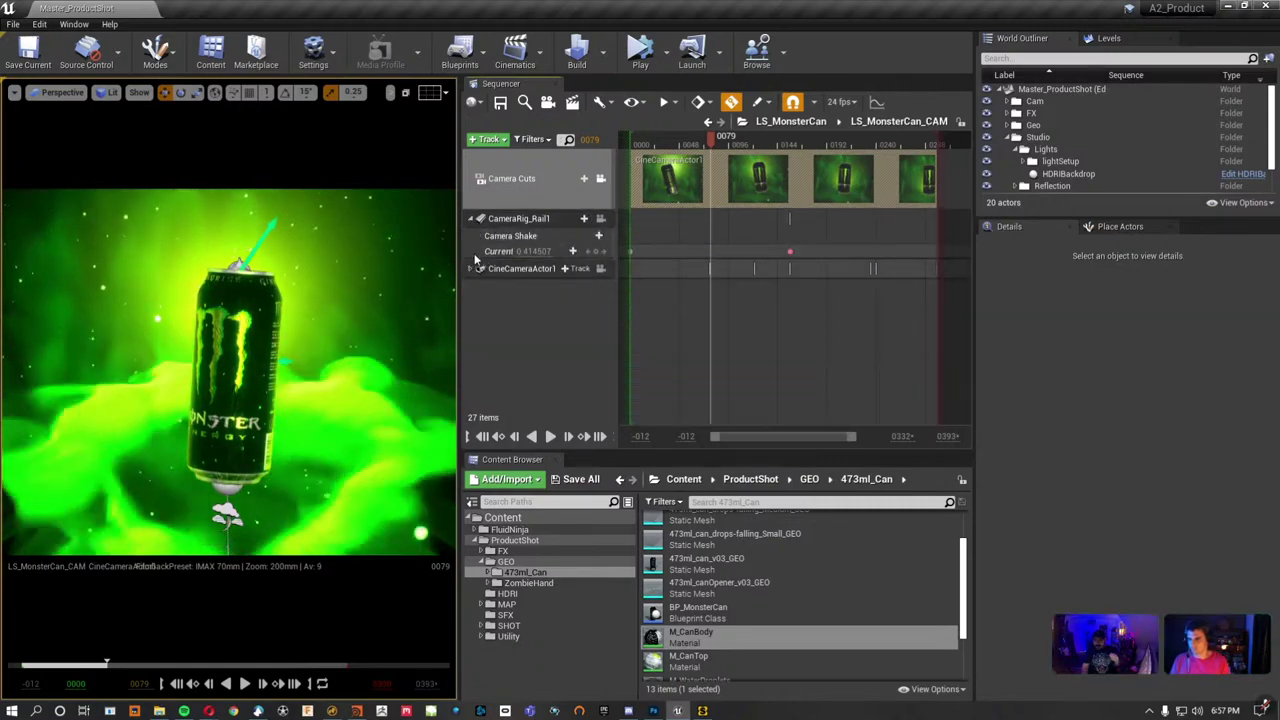
drag(505, 458, 1128, 560)
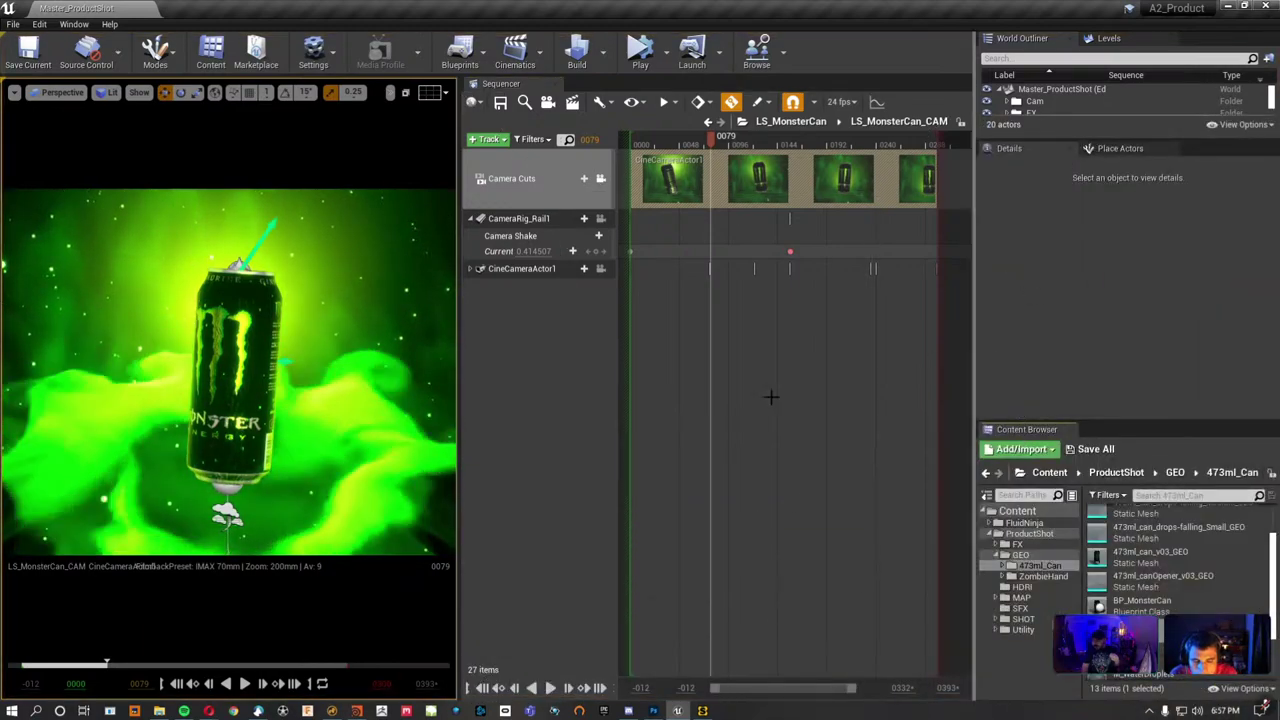
Add Viewport 2 docked above the Sequencer and set it to Unlit.
click(72, 24)
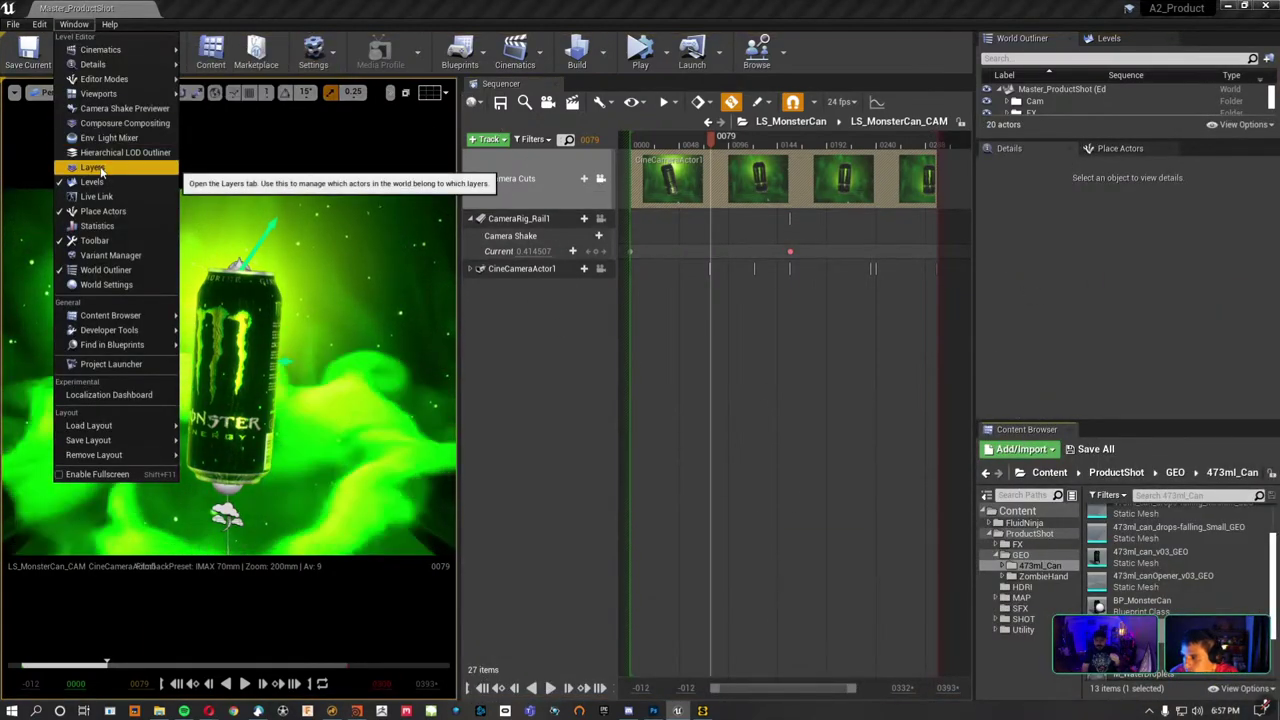
mouse_move(86, 97)
click(224, 108)
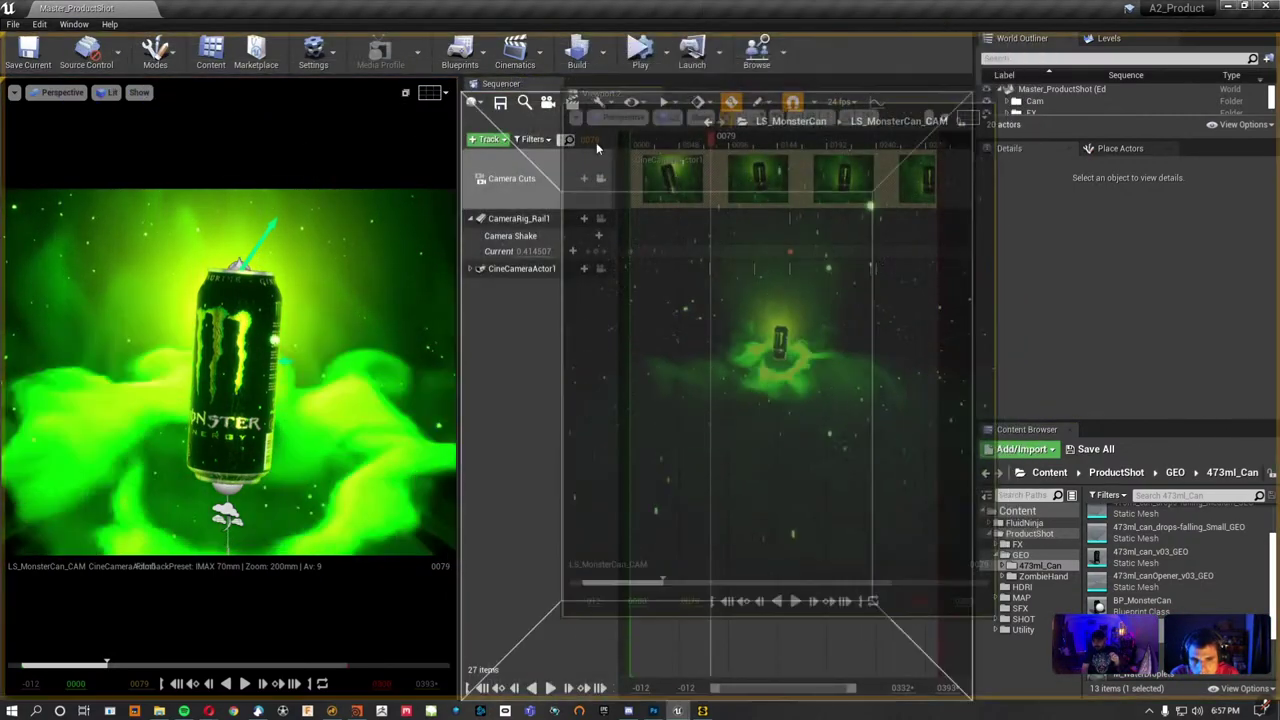
drag(597, 148, 600, 152)
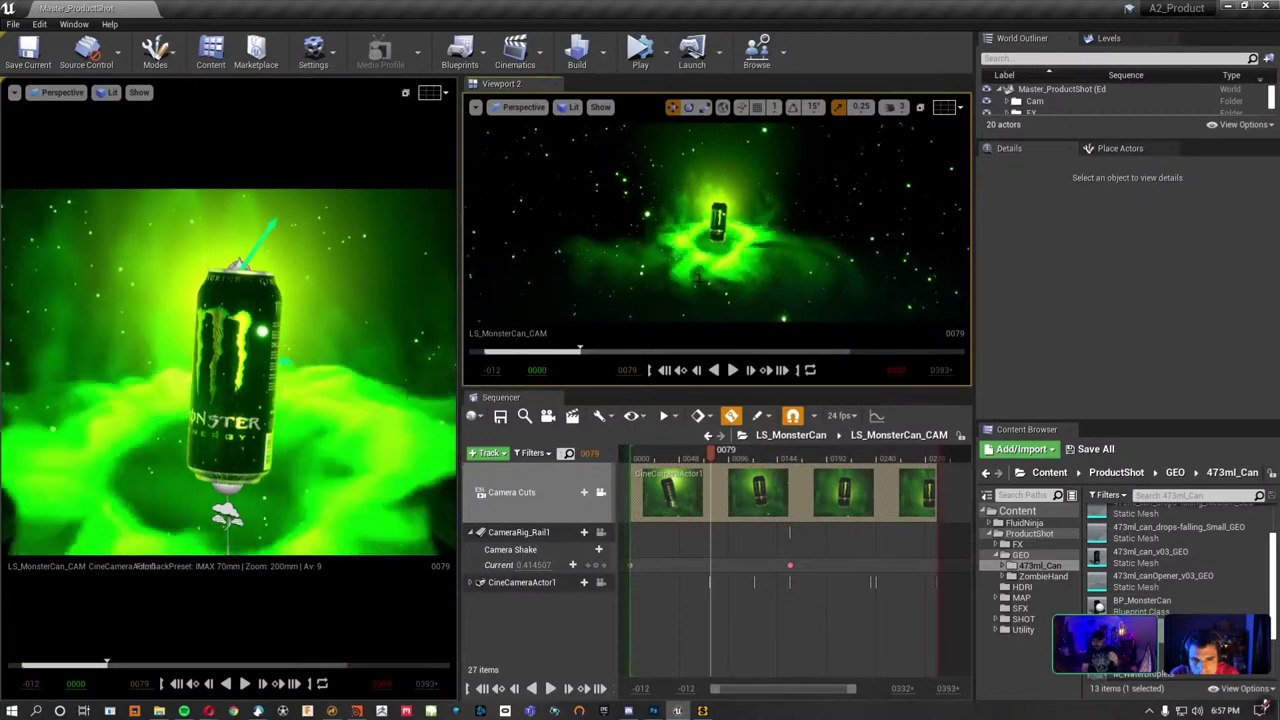
click(568, 107)
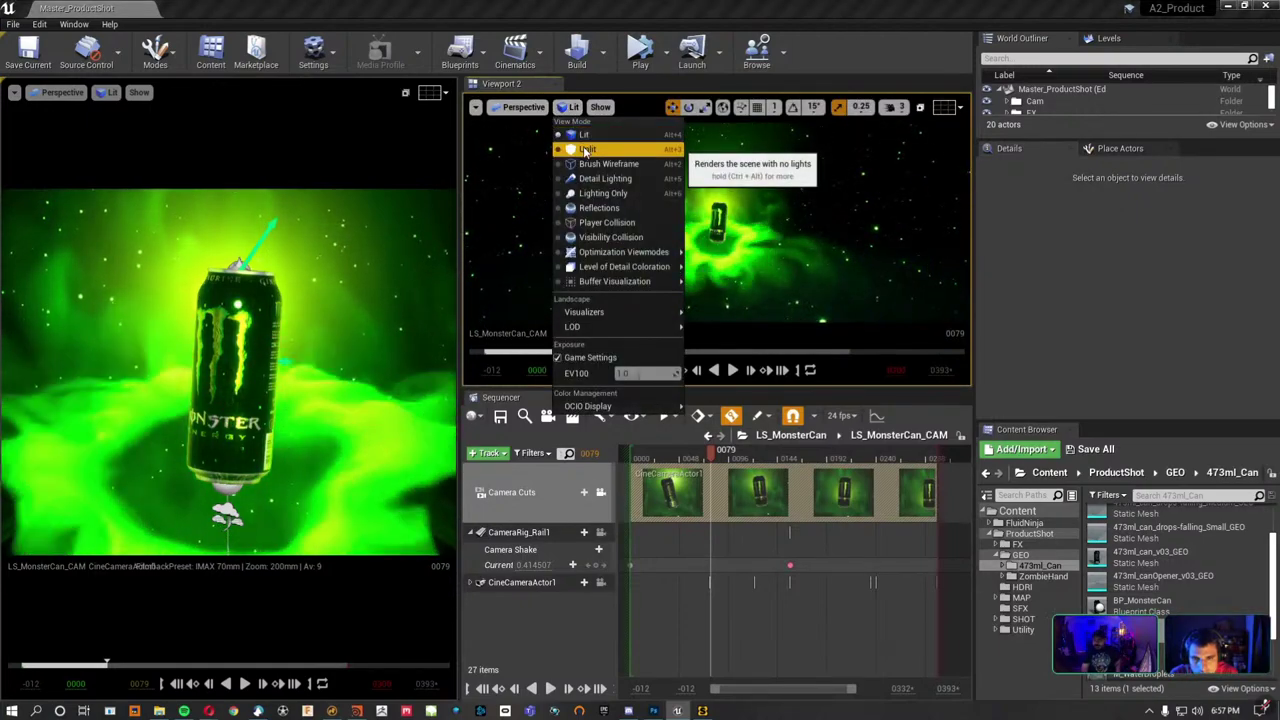
click(590, 142)
Rebalance the panel sizes and fly Viewport 2 to look down on the can, lights and camera rail.
drag(461, 250, 622, 250)
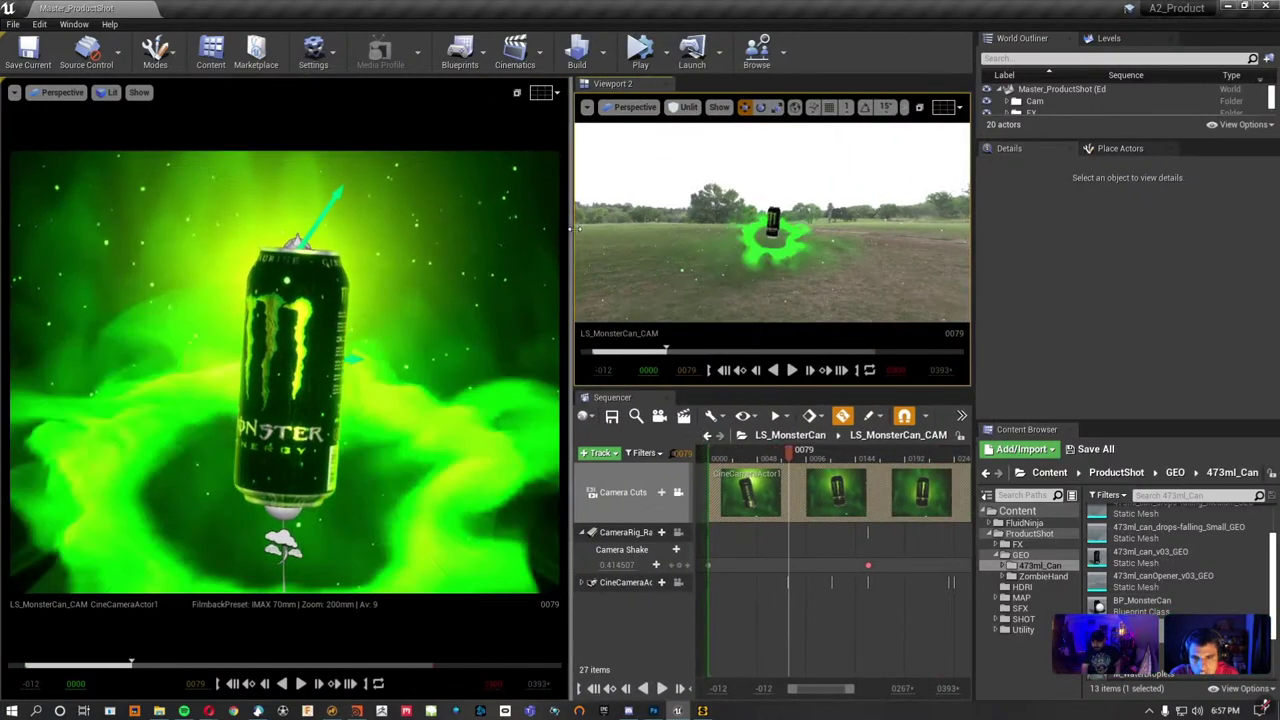
drag(976, 300, 1268, 300)
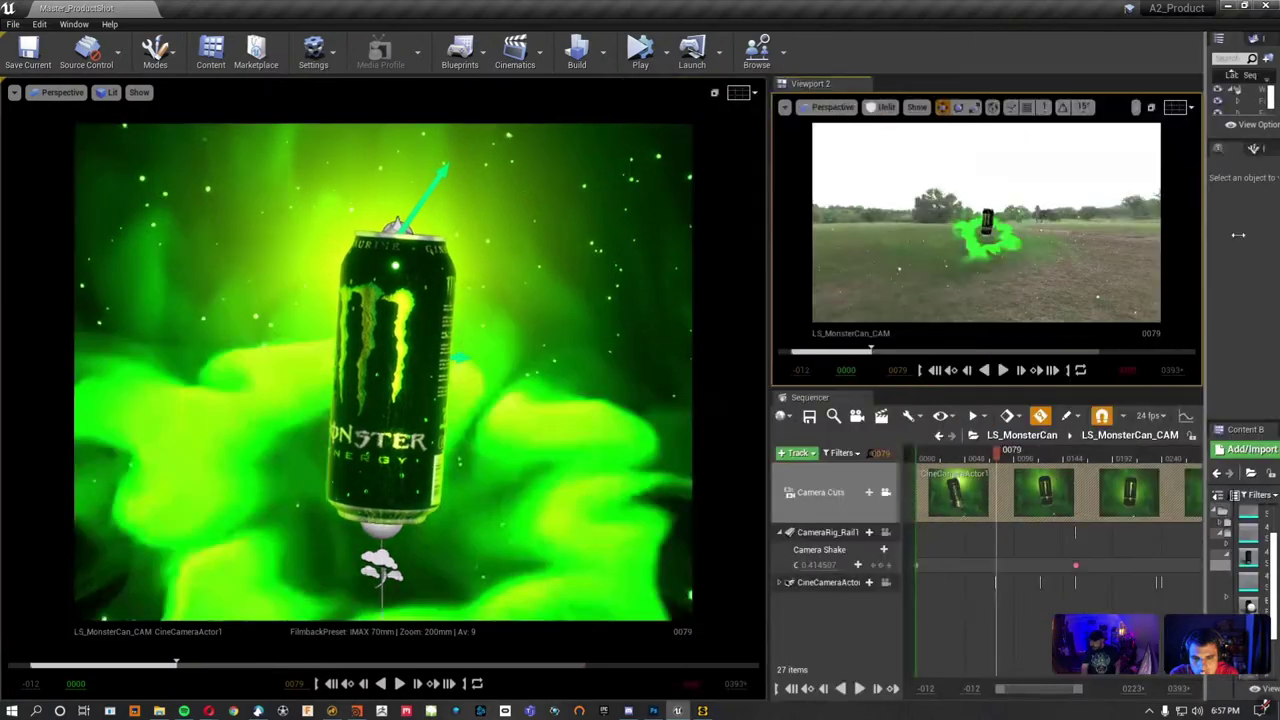
drag(808, 300, 640, 300)
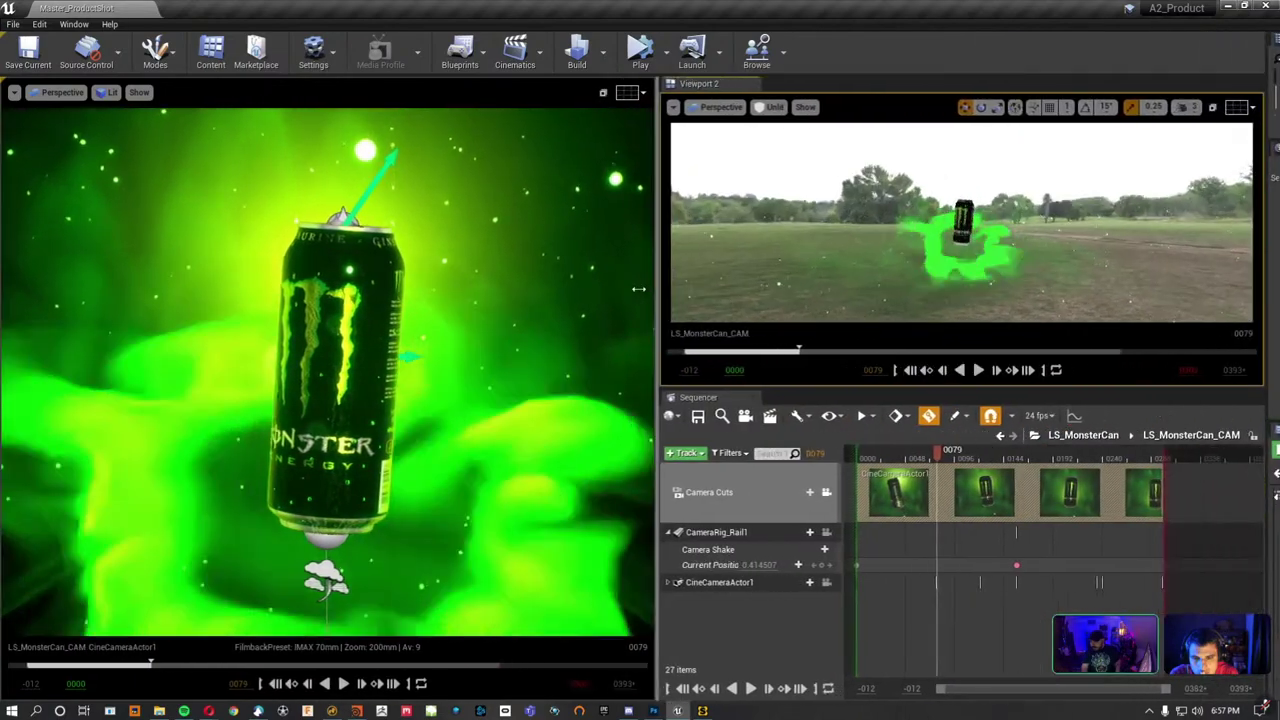
drag(1258, 293, 1095, 310)
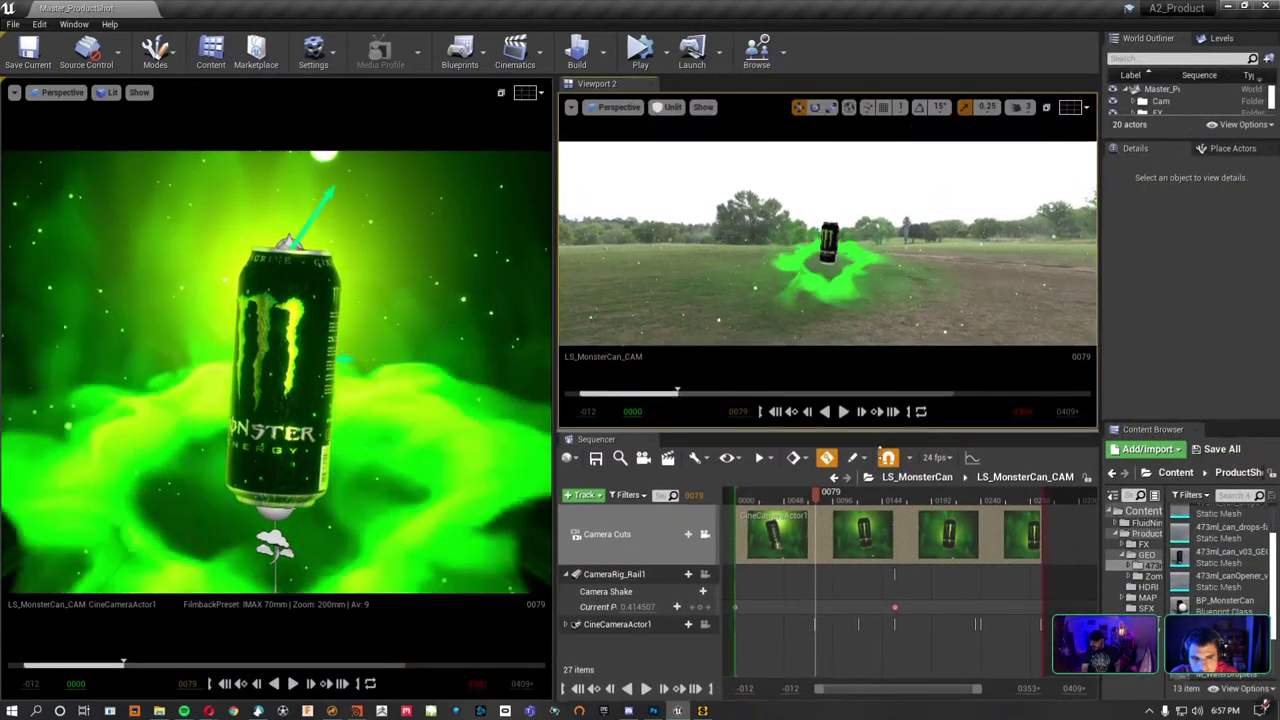
drag(830, 389, 830, 492)
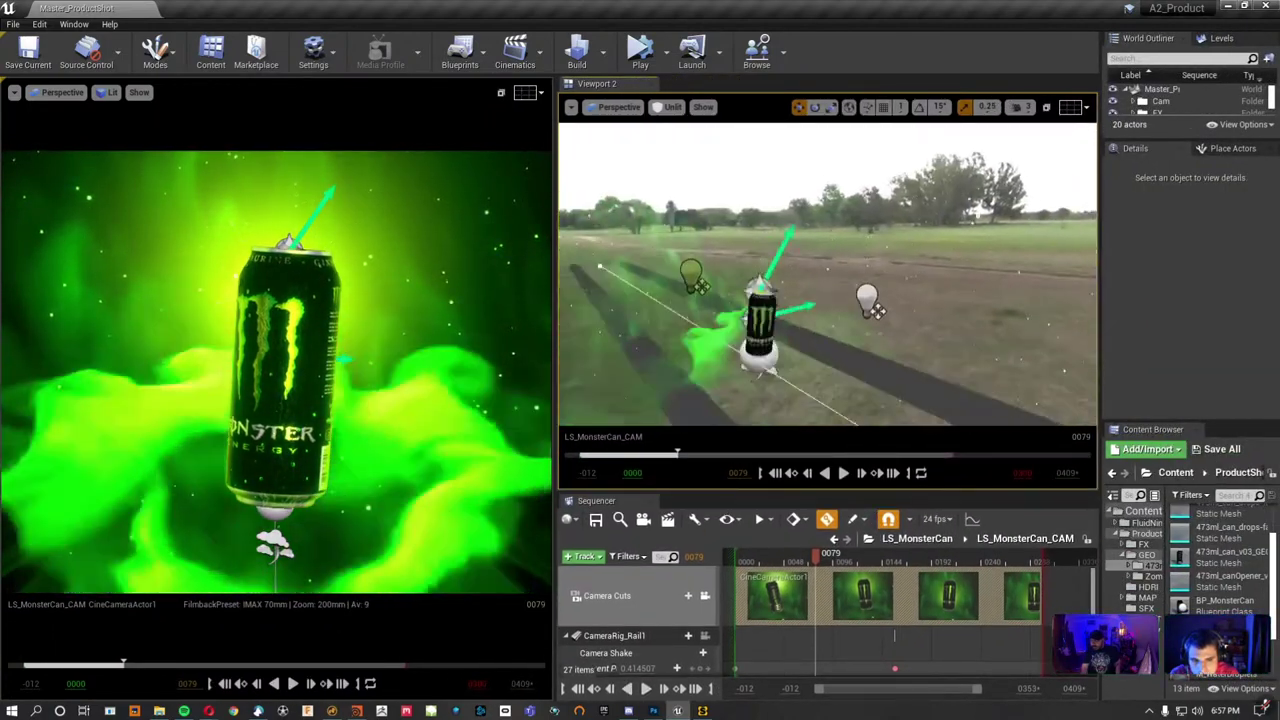
right_drag(699, 311, 720, 300)
drag(837, 492, 837, 400)
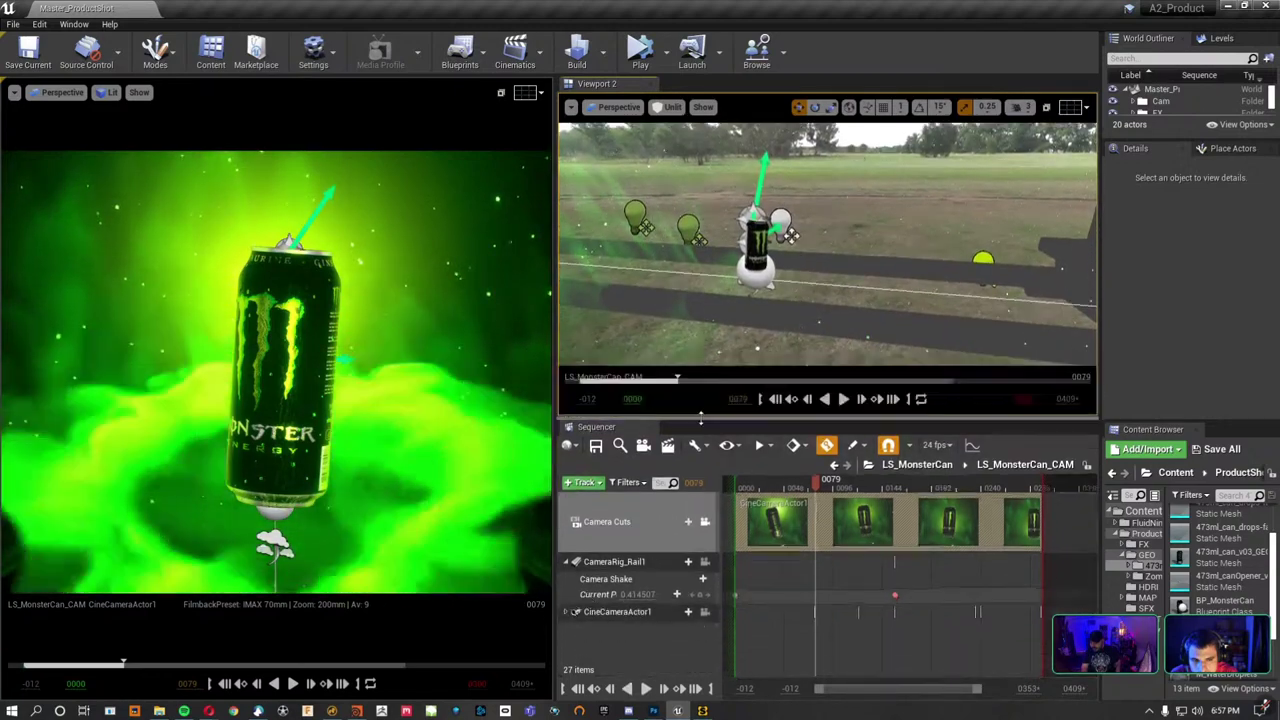
right_drag(837, 290, 850, 285)
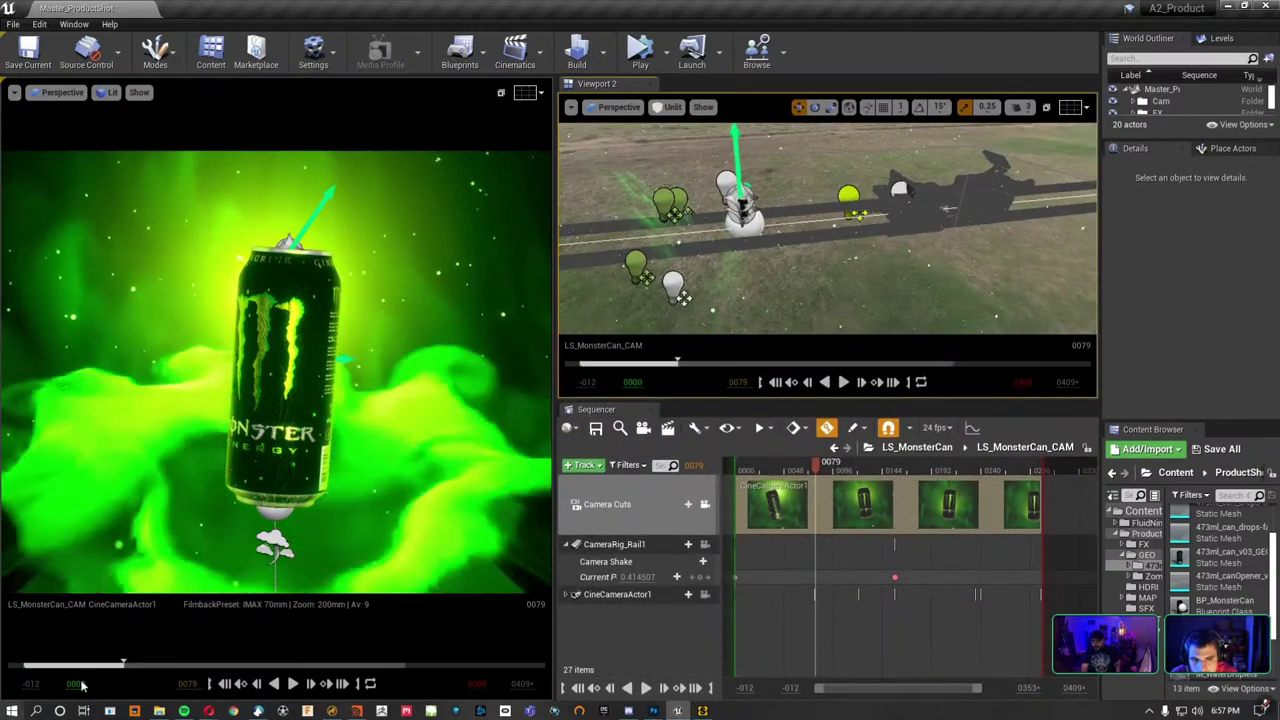
In Opera, go to google.com and search for 'cinema rig rail'.
mouse_move(210, 711)
click(136, 655)
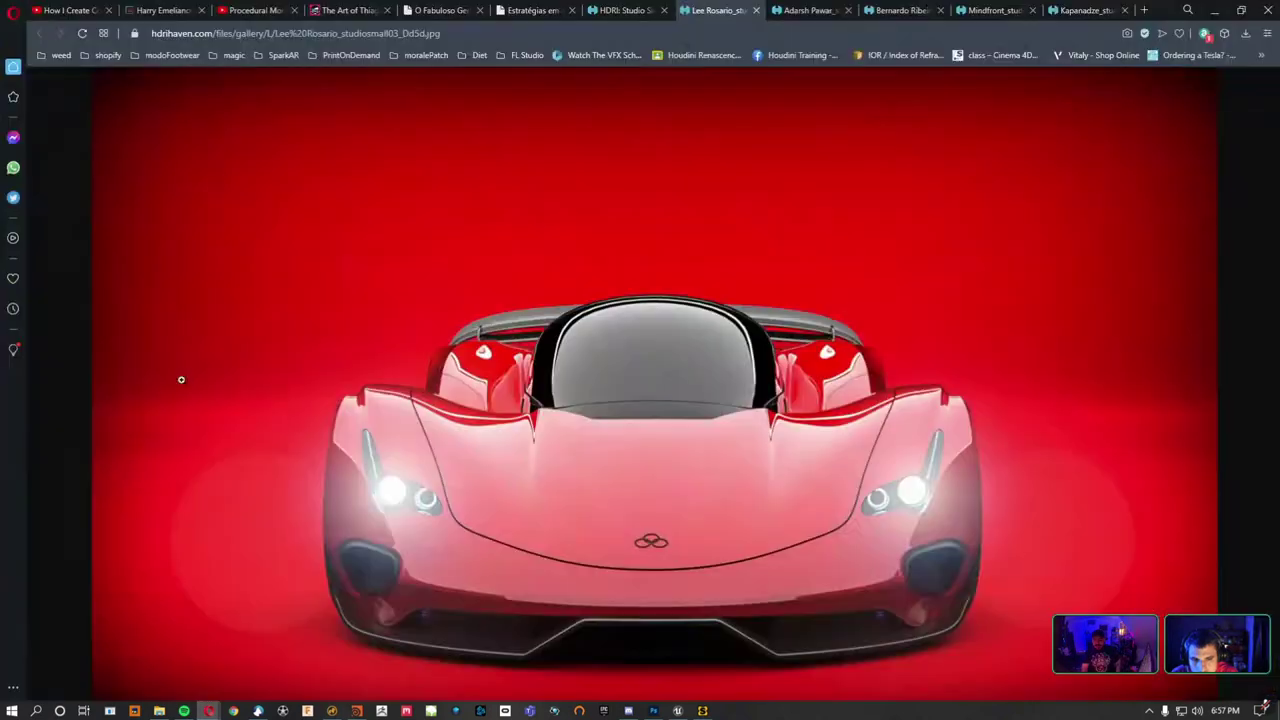
click(250, 31)
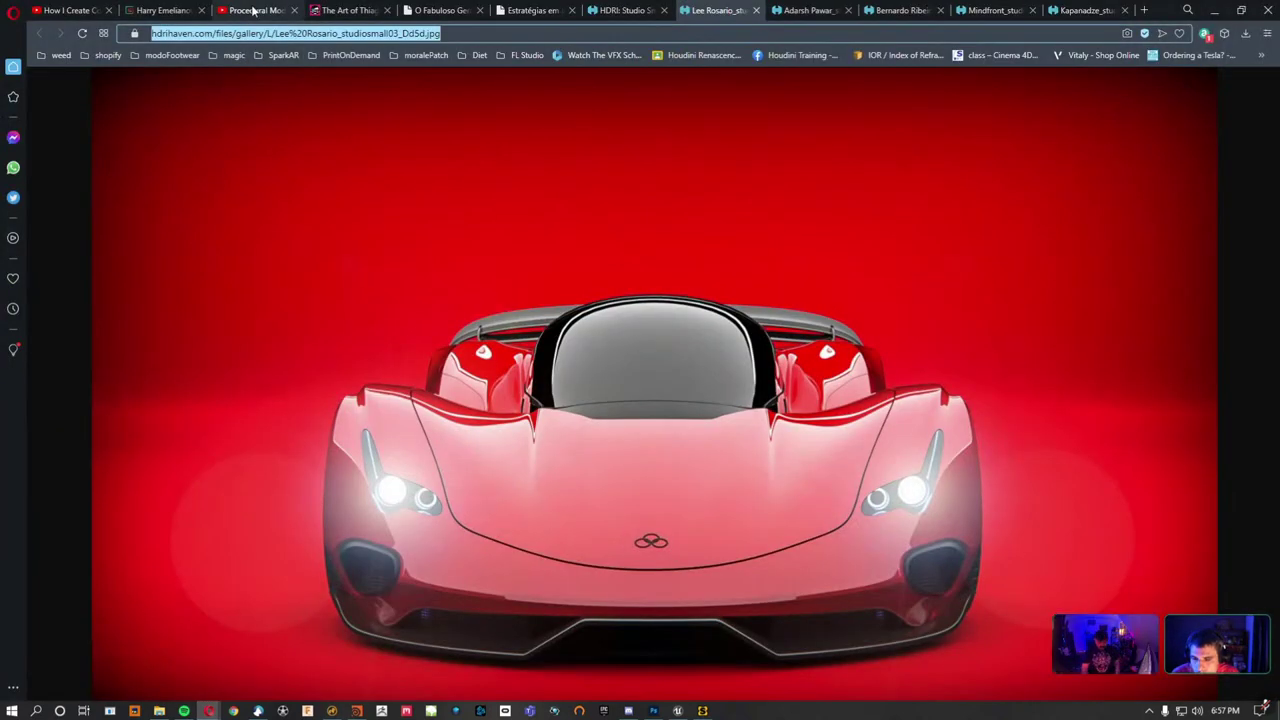
text(google.com)
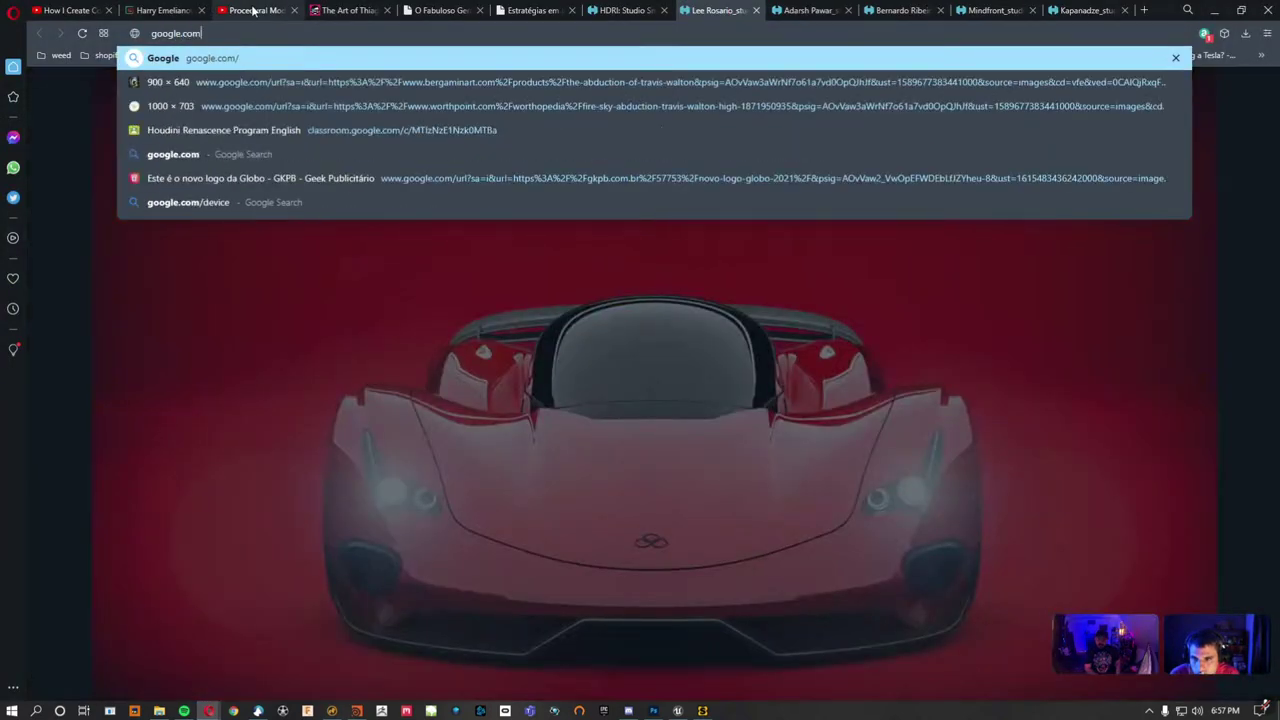
key(Return)
click(582, 334)
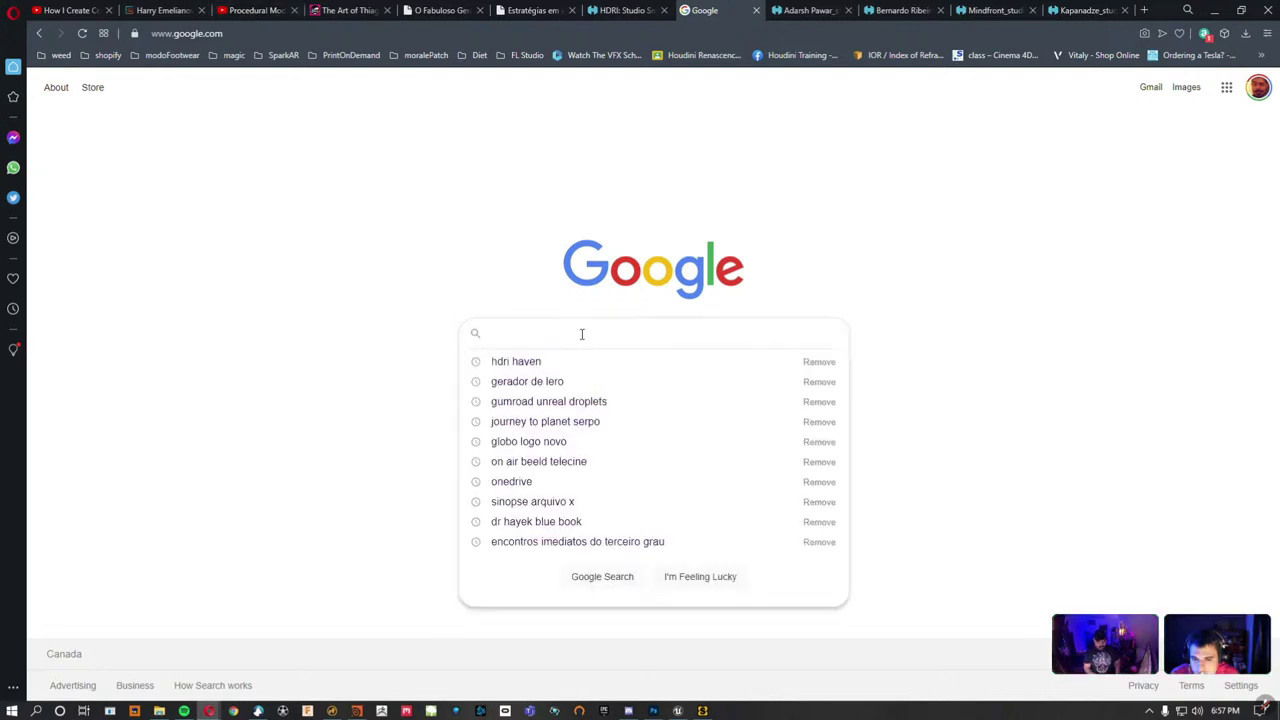
text(cinema rig rail)
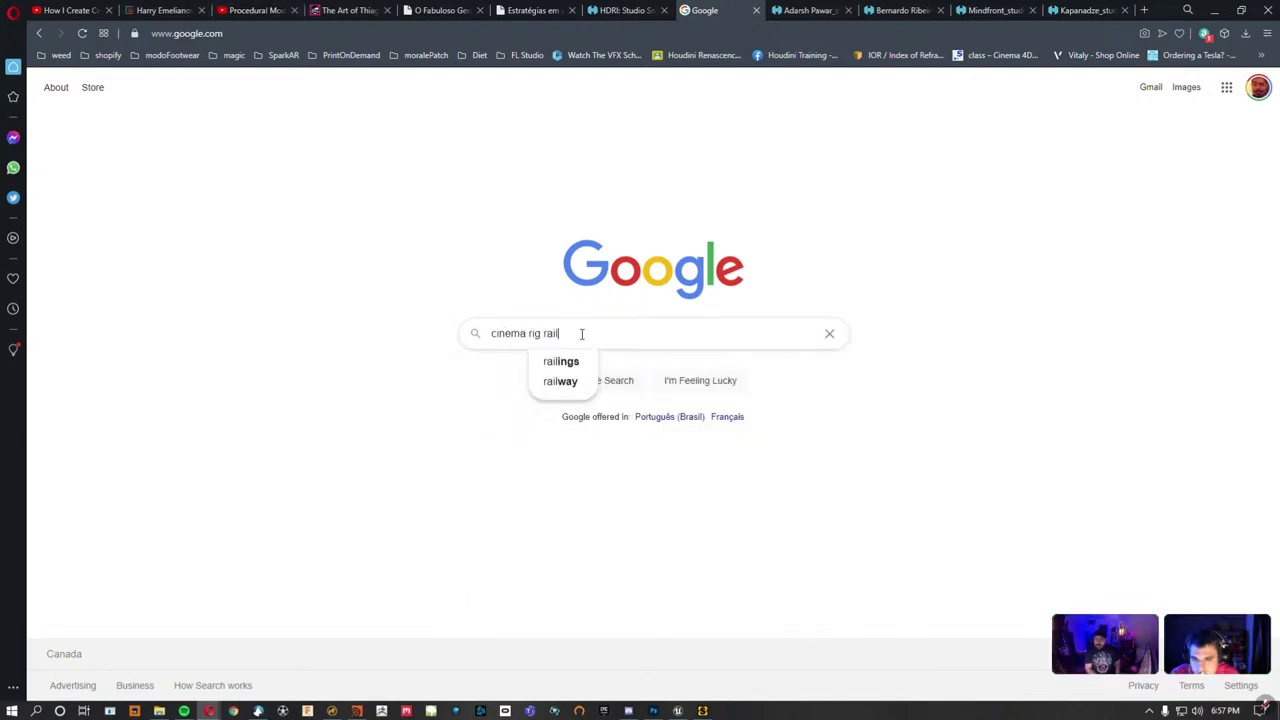
key(Return)
Browse the image results, opening and closing the GVM motorized slider Amazon page.
click(208, 132)
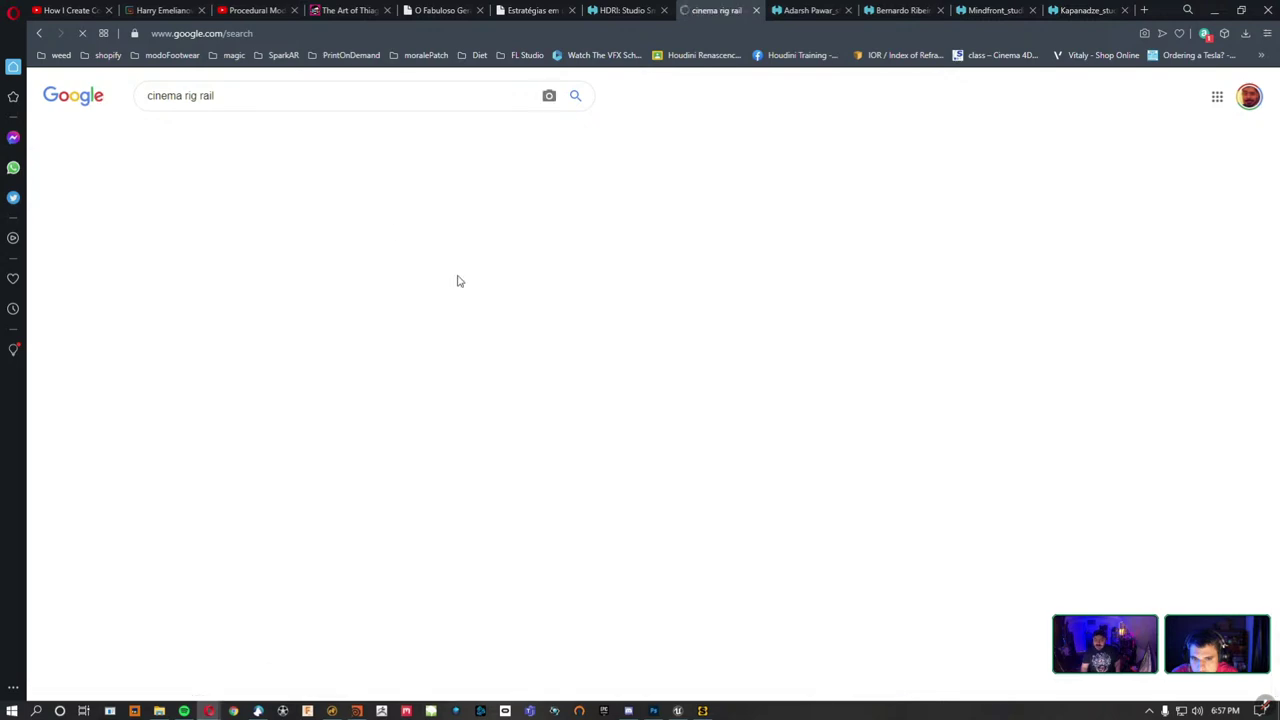
scroll(414, 352, down, 3)
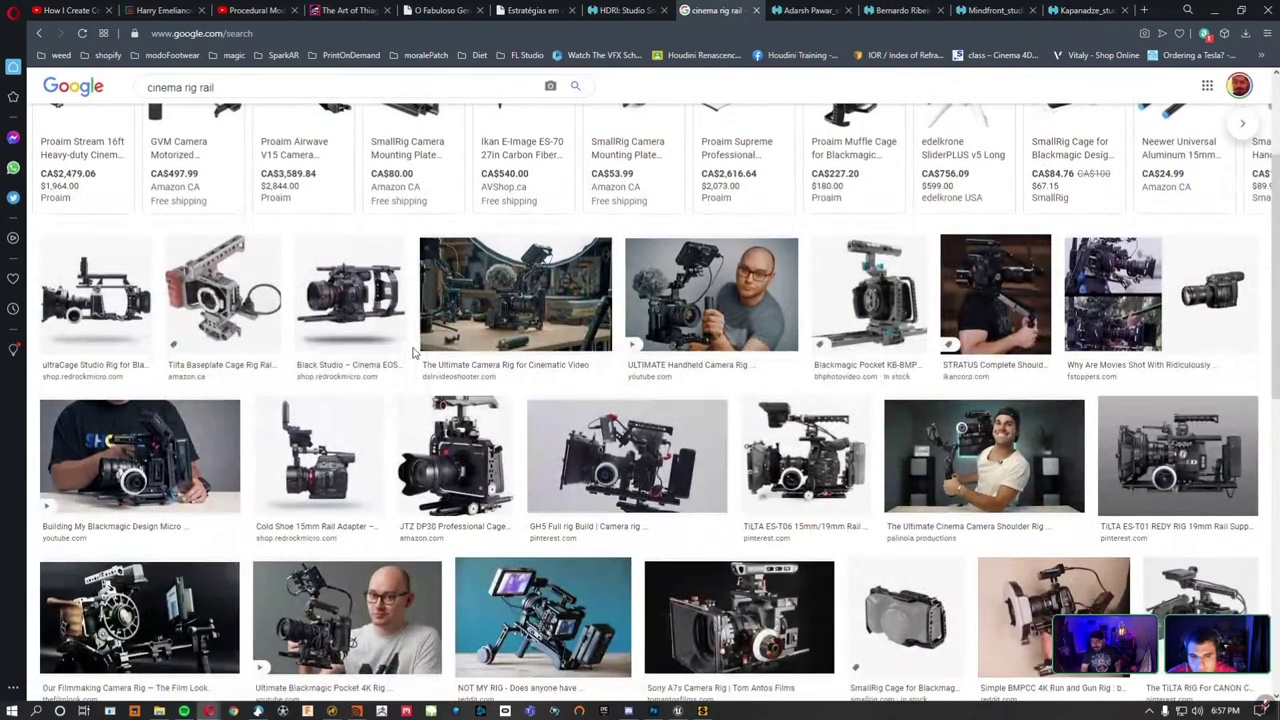
scroll(414, 352, up, 3)
click(220, 274)
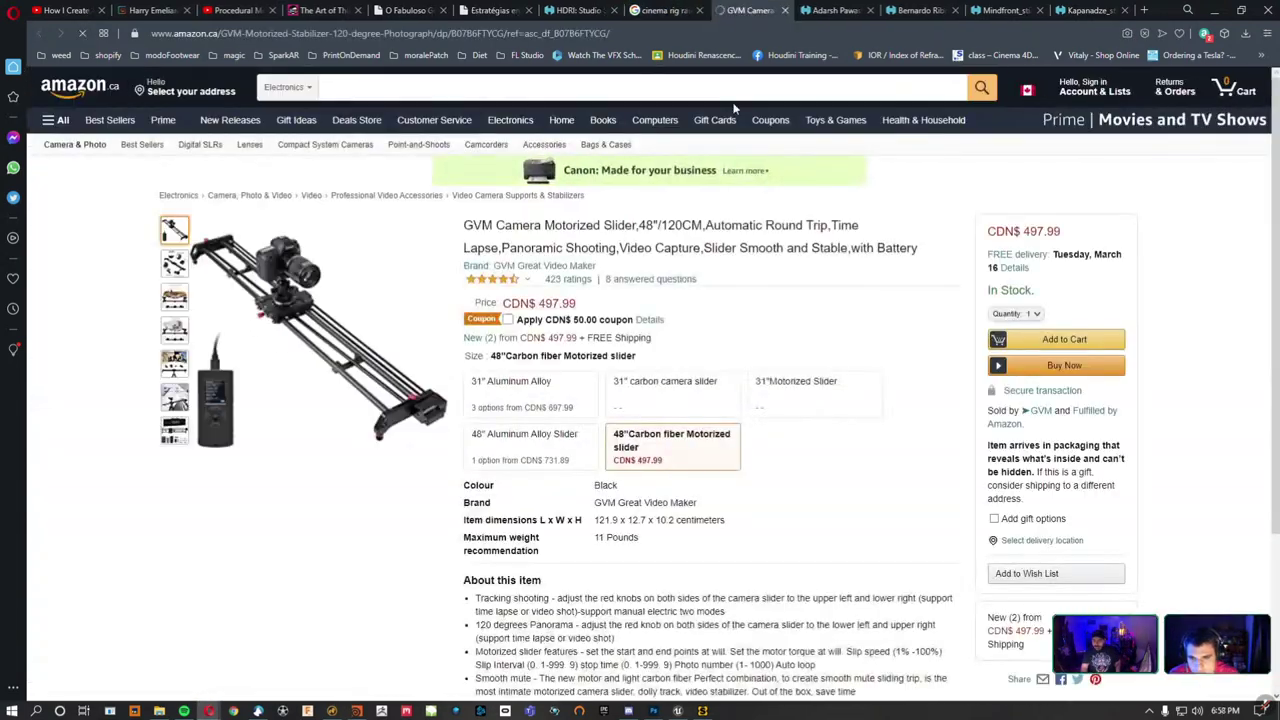
click(786, 11)
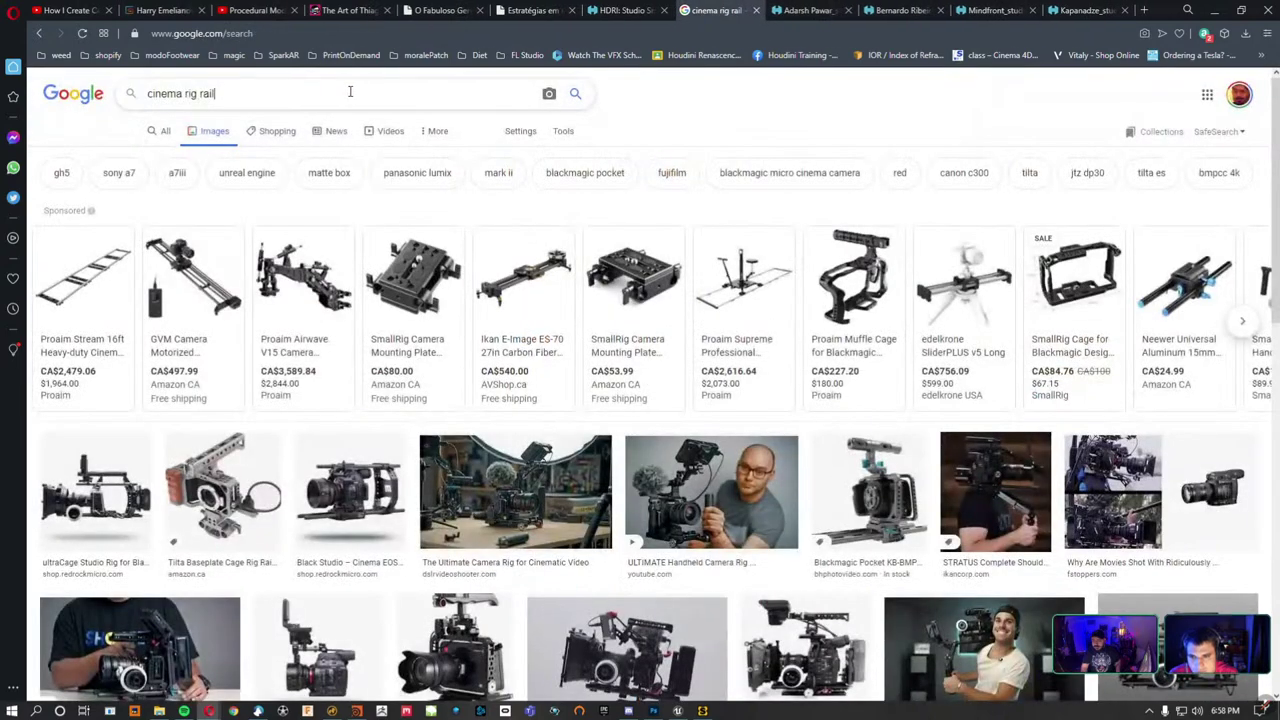
scroll(729, 403, down, 6)
scroll(729, 403, up, 6)
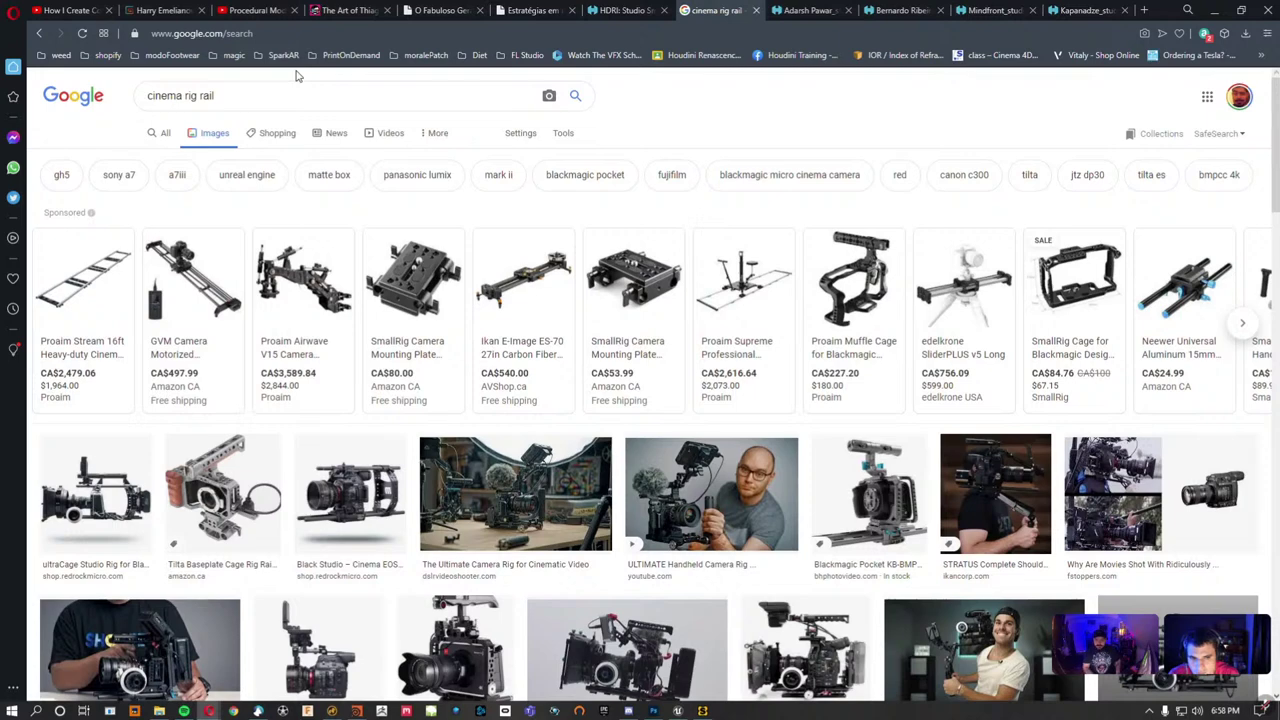
Search images for 'movie set rail'.
text(mov)
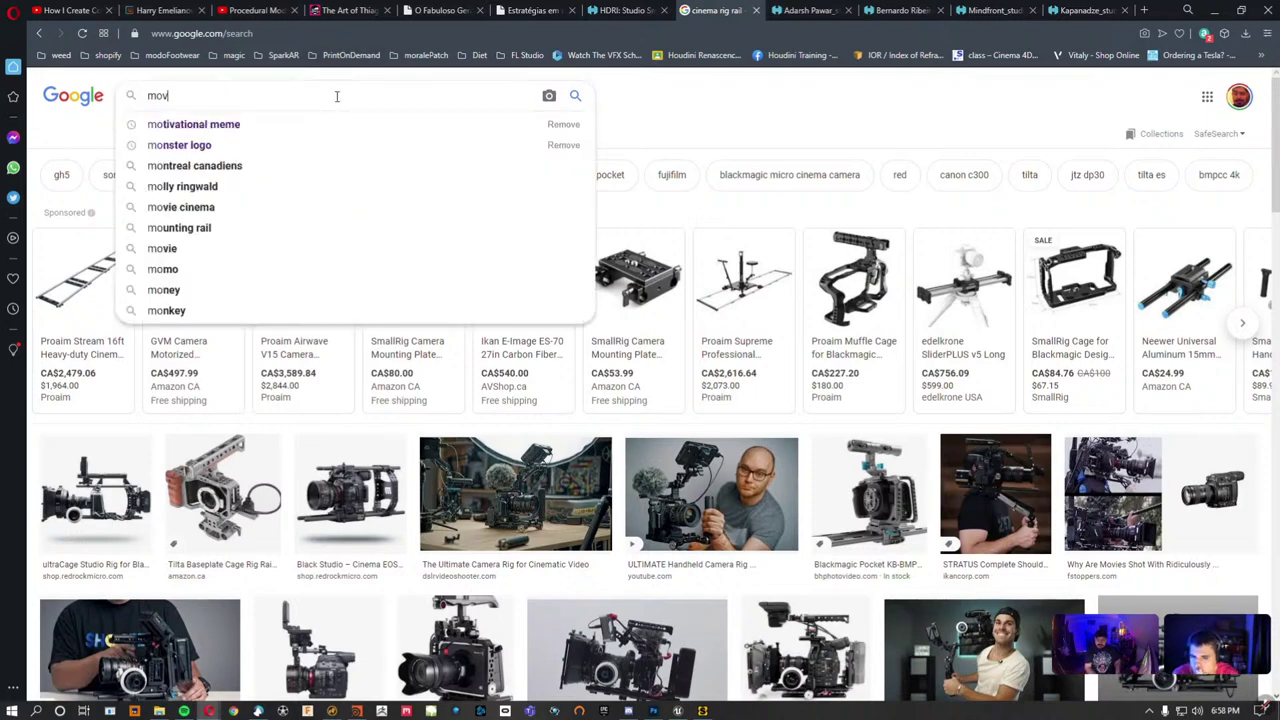
text(ie set tra)
key(BackSpace)
key(BackSpace)
key(BackSpace)
text(rail)
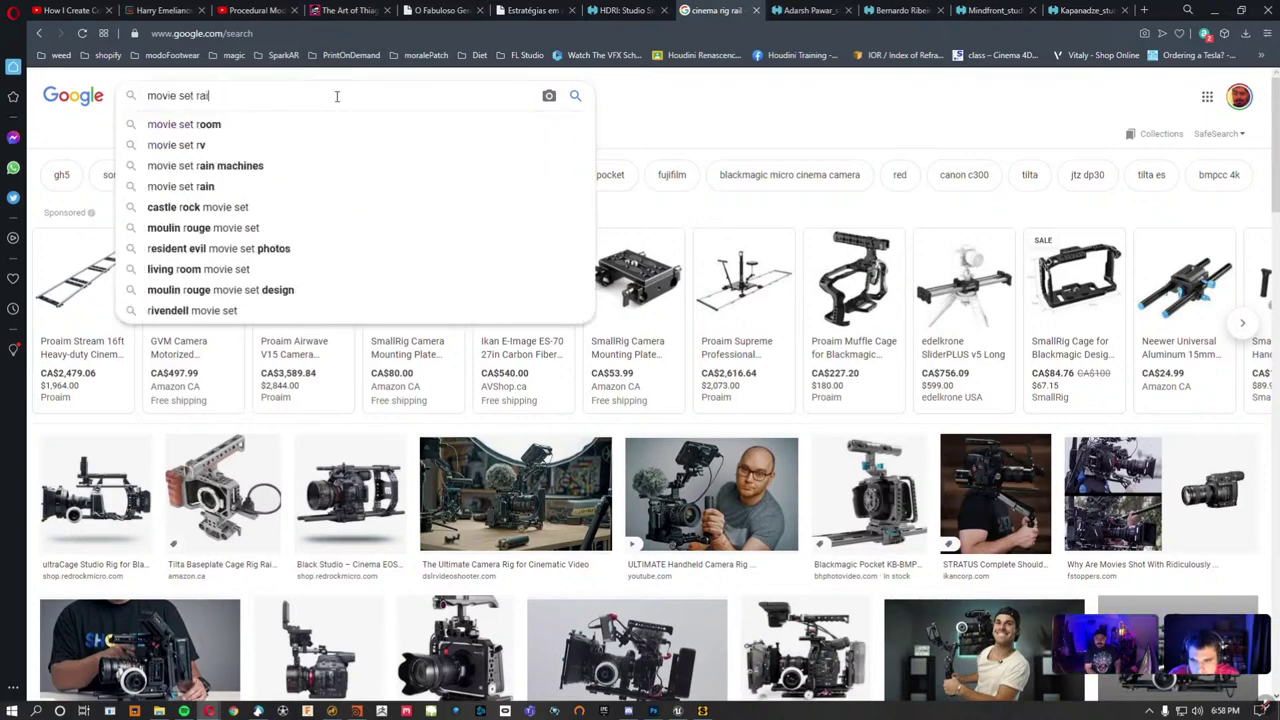
key(Return)
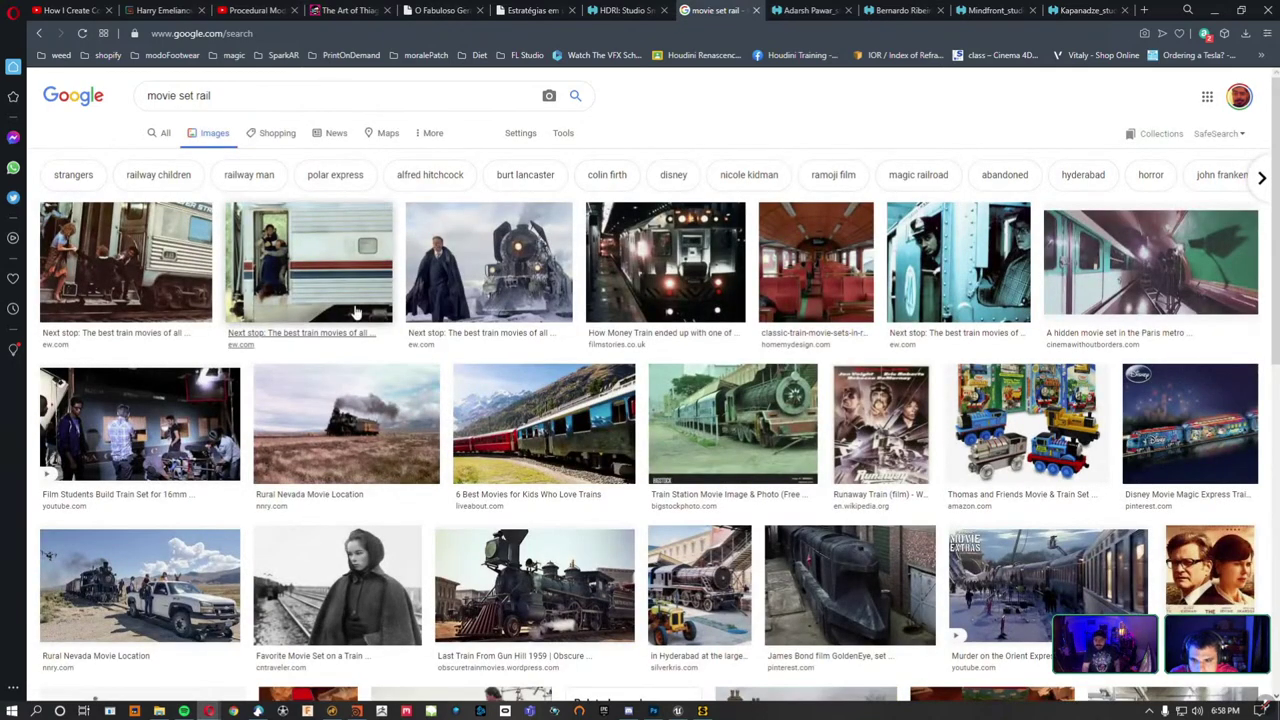
Scroll the 'movie set rail' results and preview the Dolly Shot image.
scroll(172, 464, down, 3)
scroll(188, 397, down, 1)
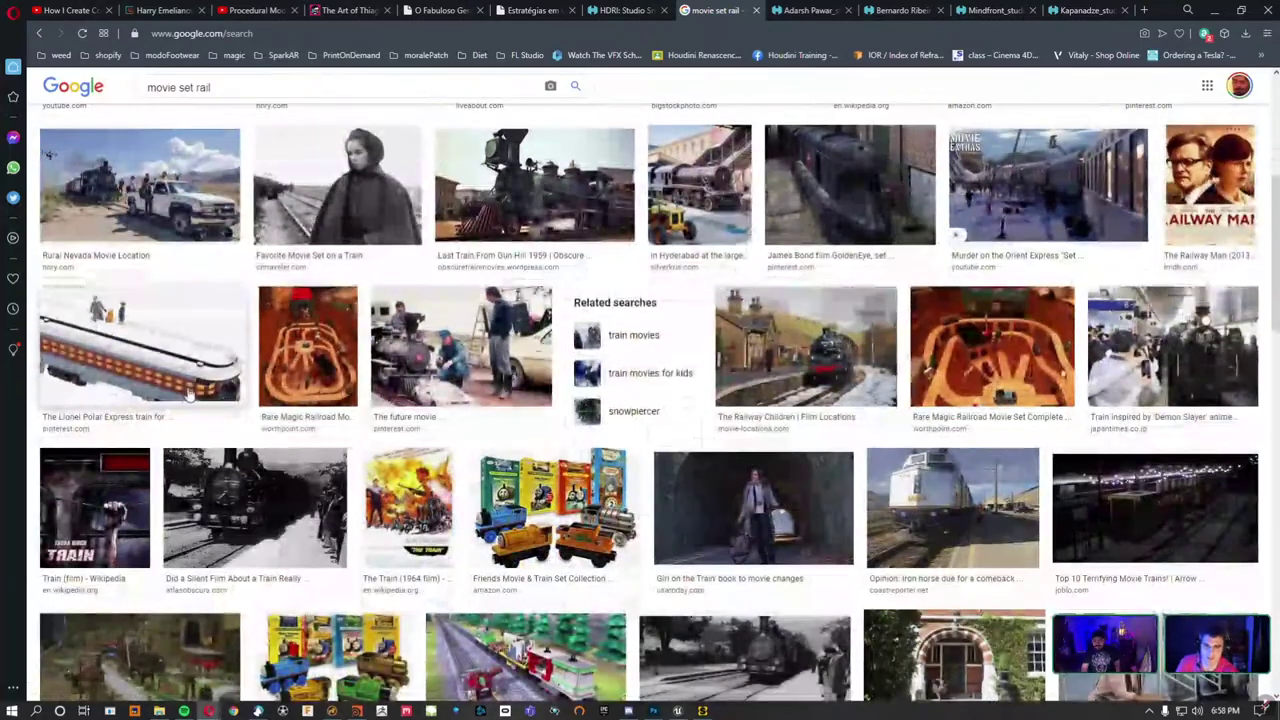
scroll(893, 400, up, 3)
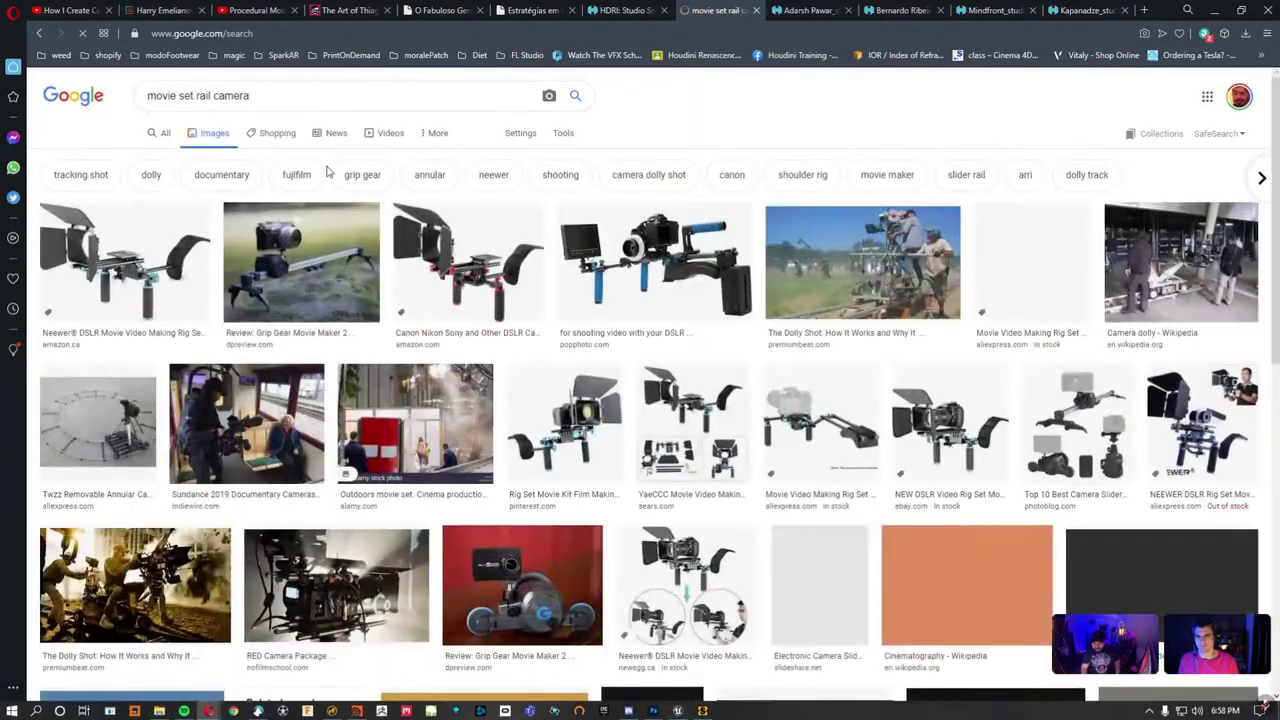
scroll(433, 305, down, 2)
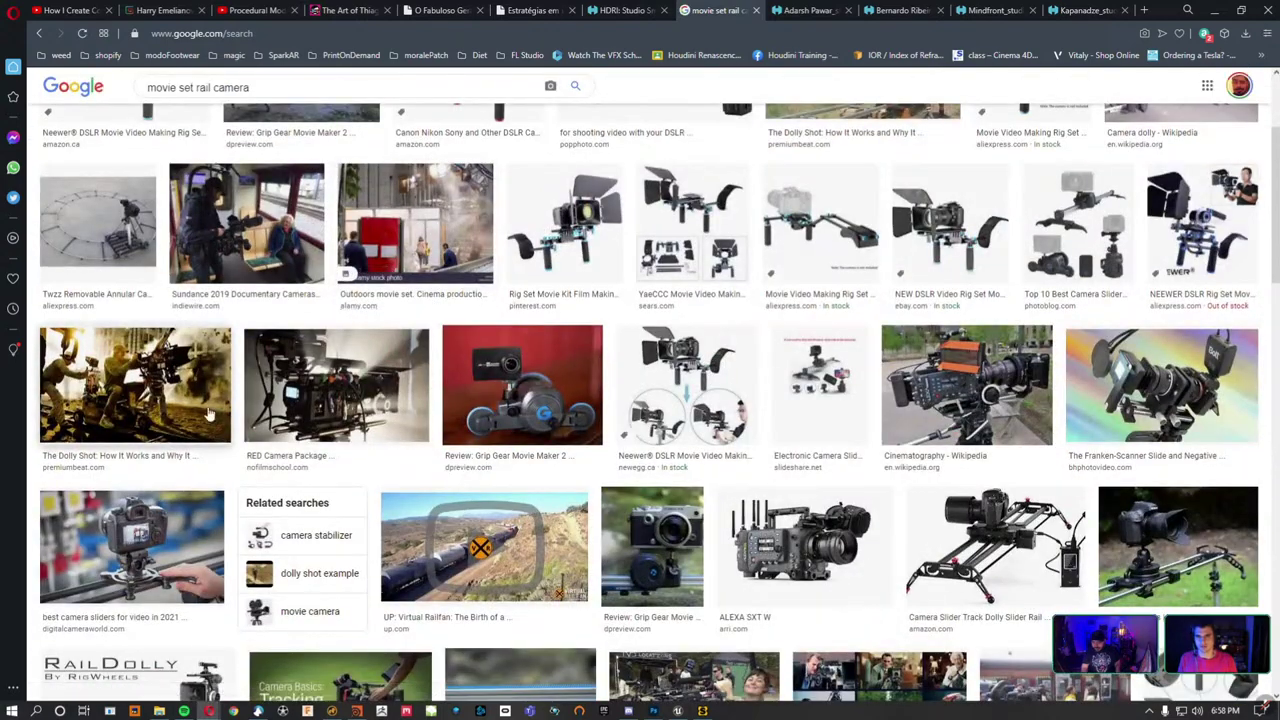
click(195, 384)
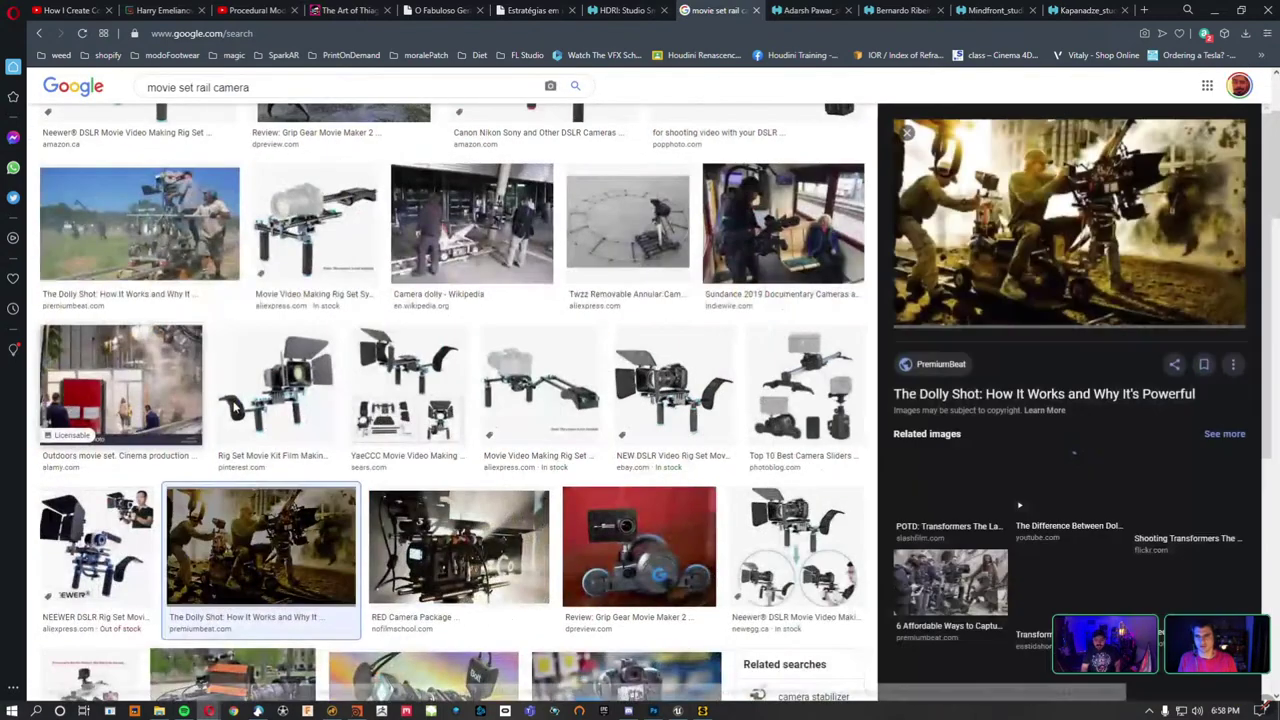
Read the PremiumBeat dolly shot article, then minimize the browser.
click(1025, 258)
scroll(715, 352, down, 1)
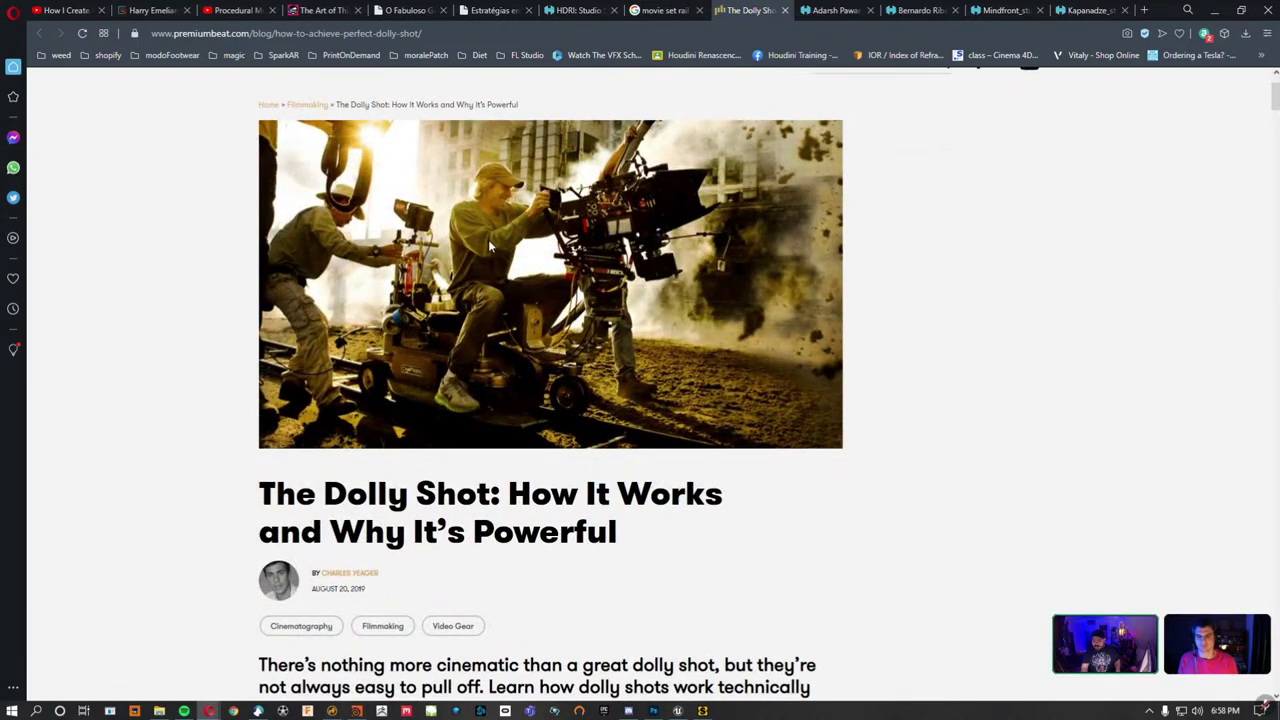
scroll(488, 241, up, 1)
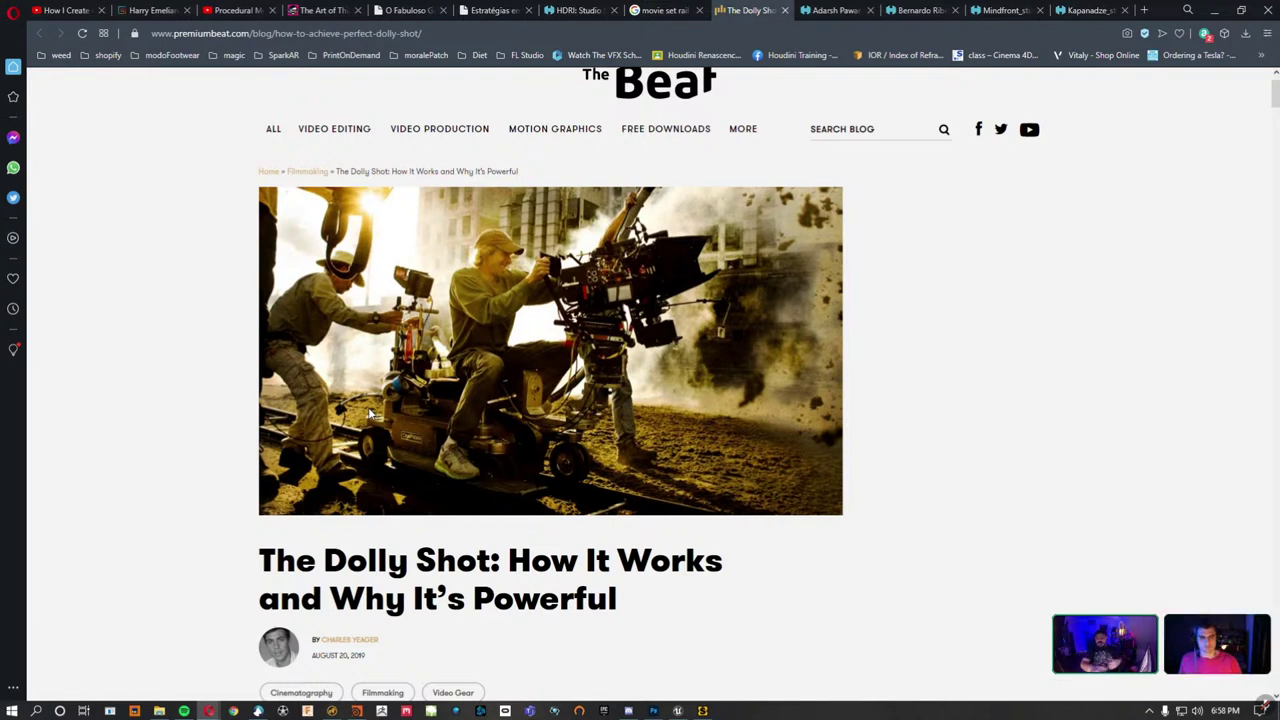
click(1210, 14)
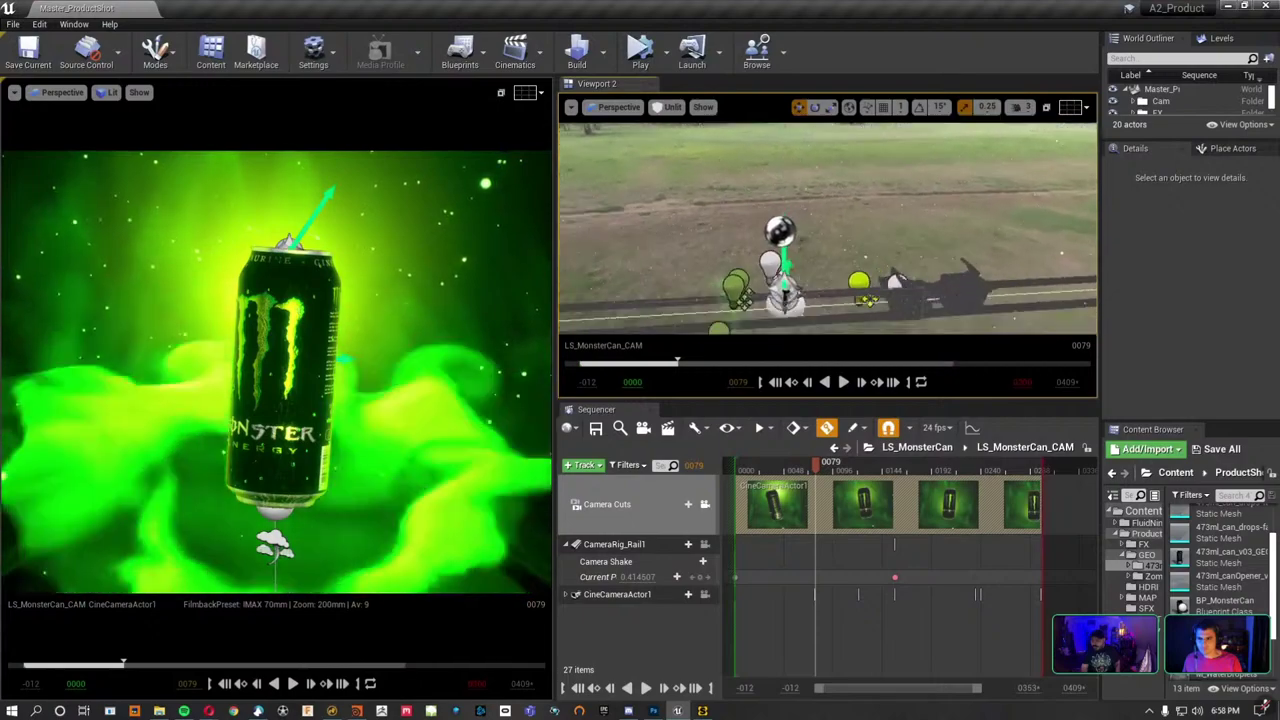
Scrub the rail camera move between frames 68 and 73, widen the track names, and settle on frame 70.
drag(861, 238, 861, 250)
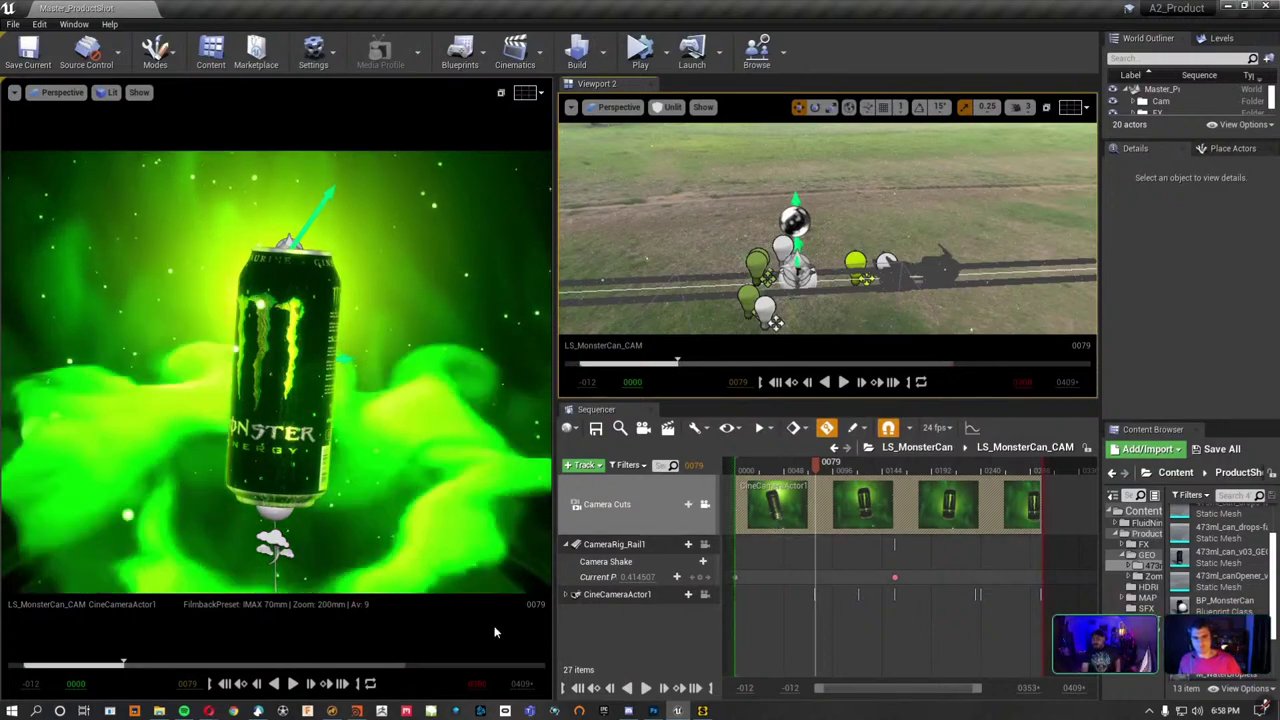
click(808, 476)
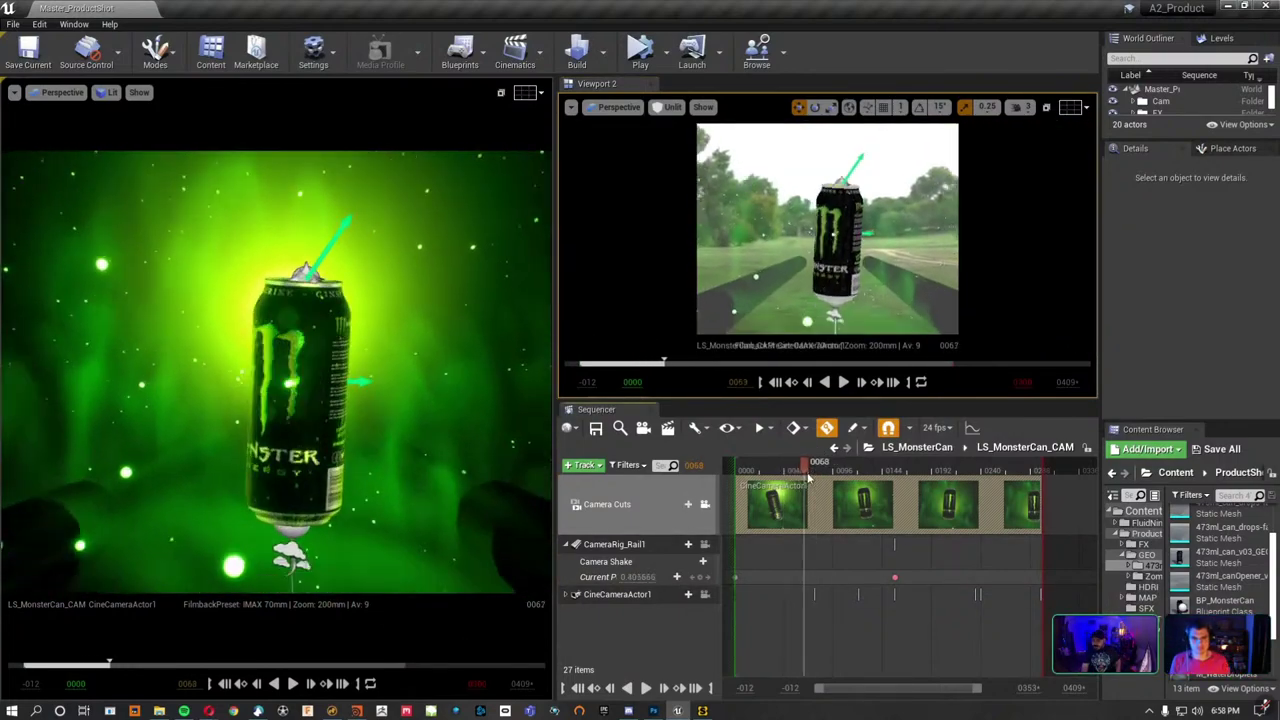
drag(808, 476, 813, 476)
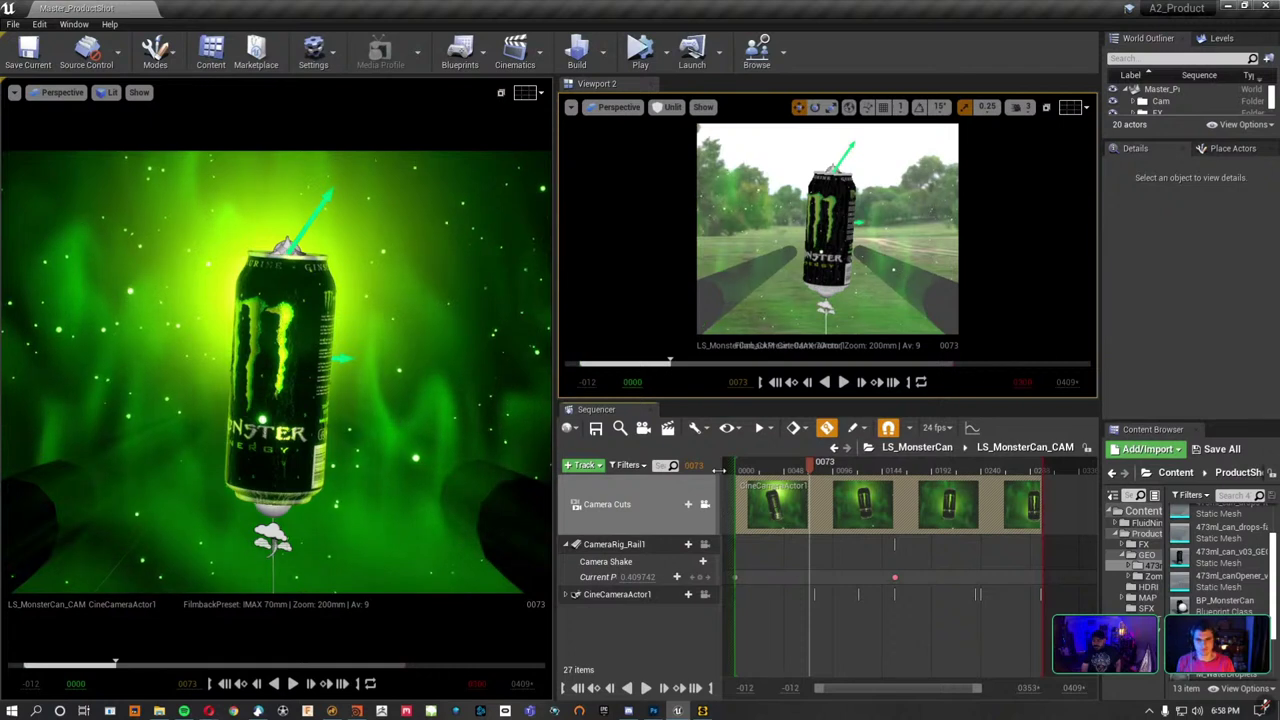
drag(718, 470, 792, 470)
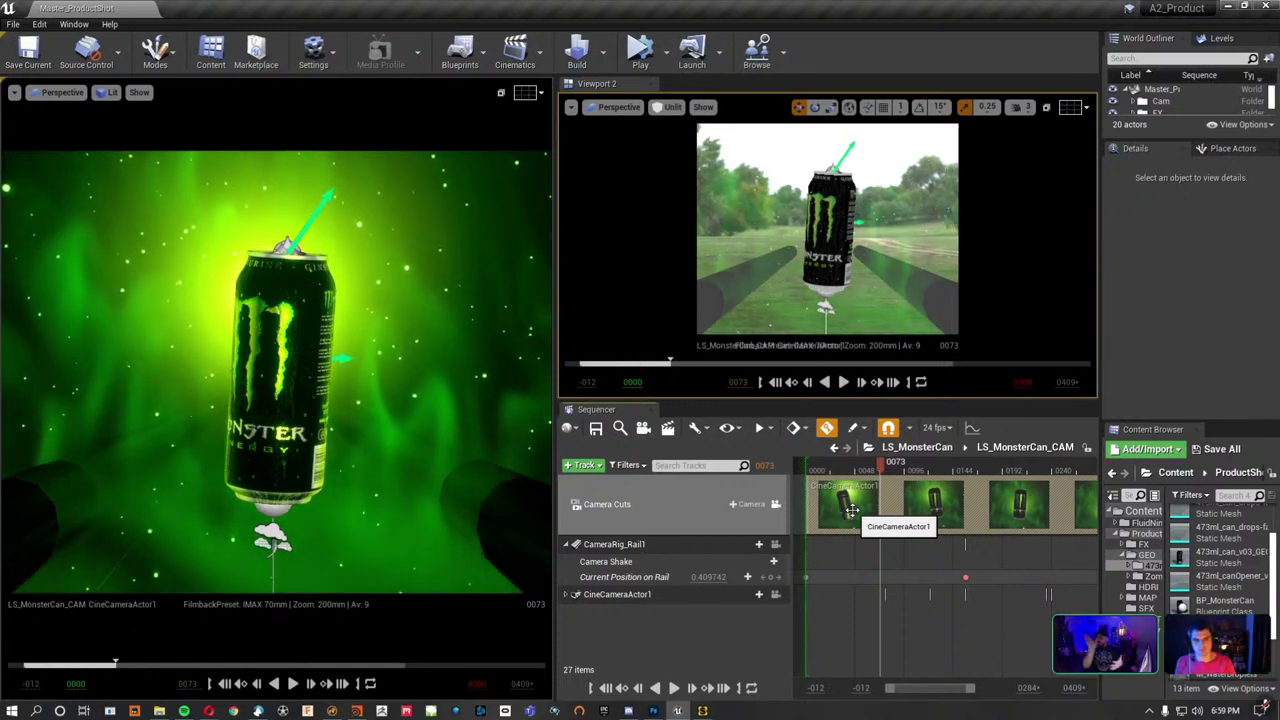
click(813, 468)
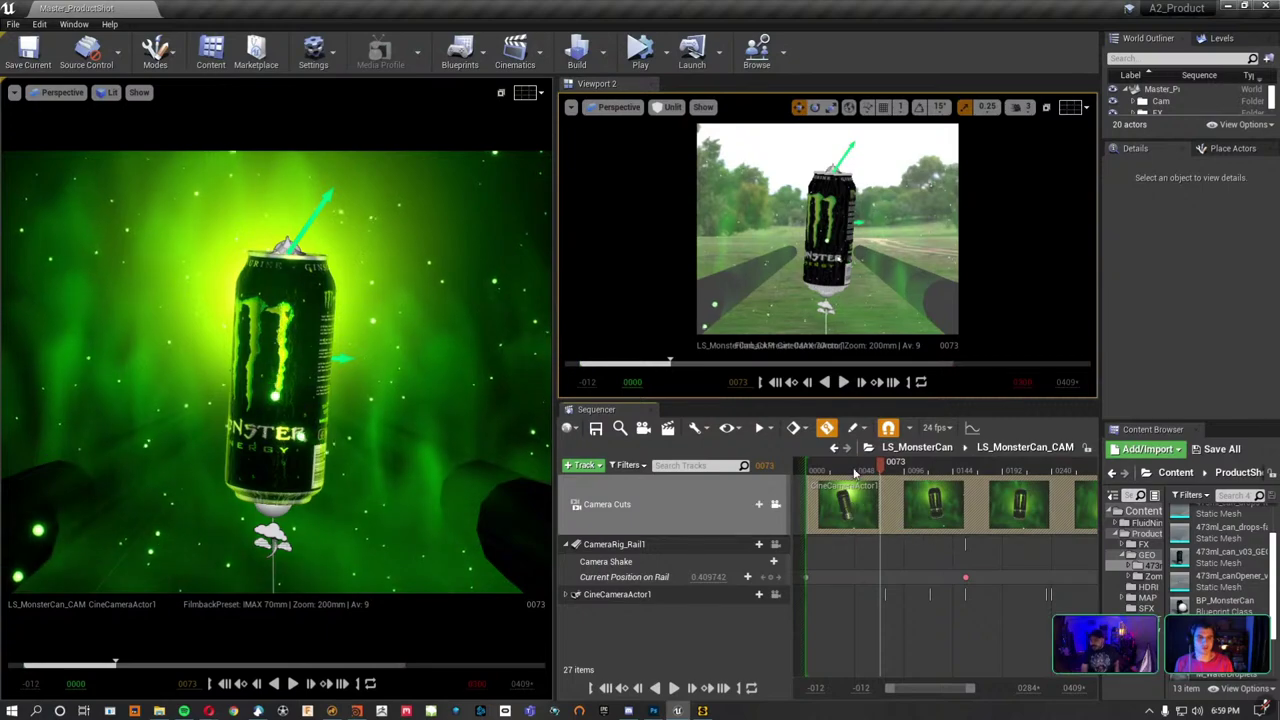
drag(813, 468, 878, 462)
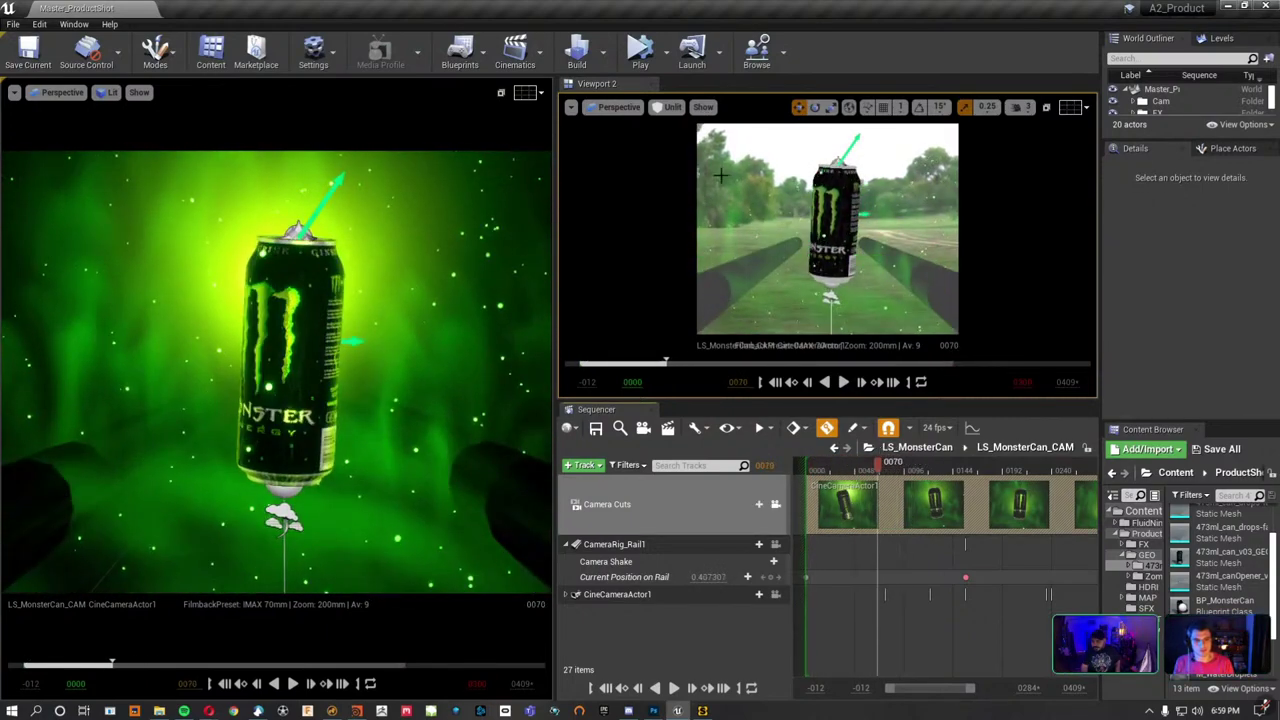
Unlock the camera cut view, enlarge Viewport 2, and rotate CameraRig_Rail1 to a new orientation.
click(775, 504)
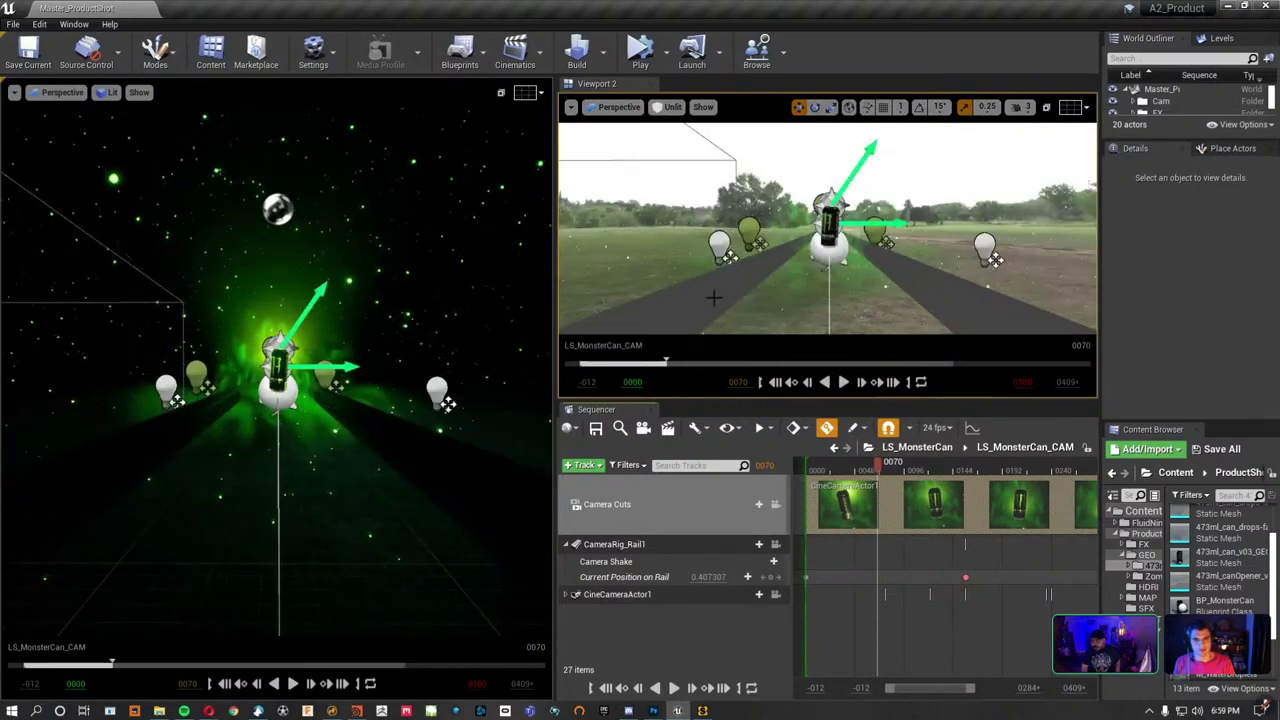
drag(705, 402, 705, 556)
right_drag(760, 350, 760, 350)
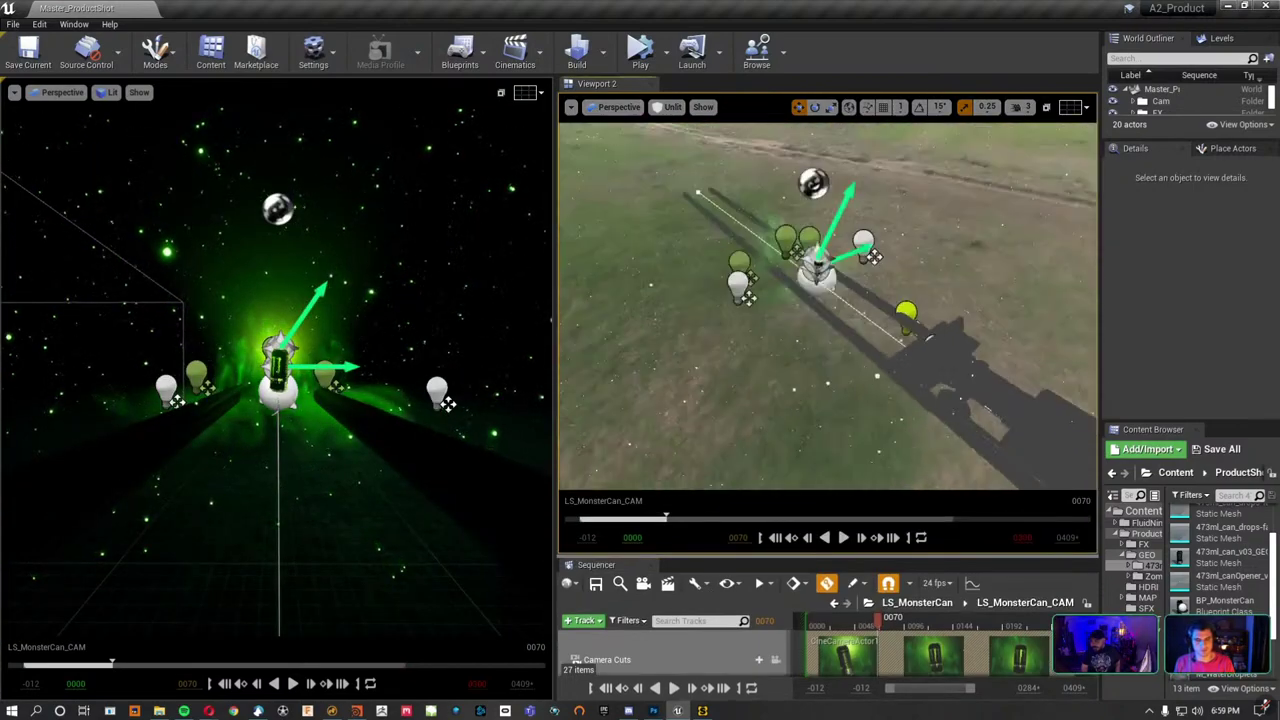
right_drag(699, 288, 699, 288)
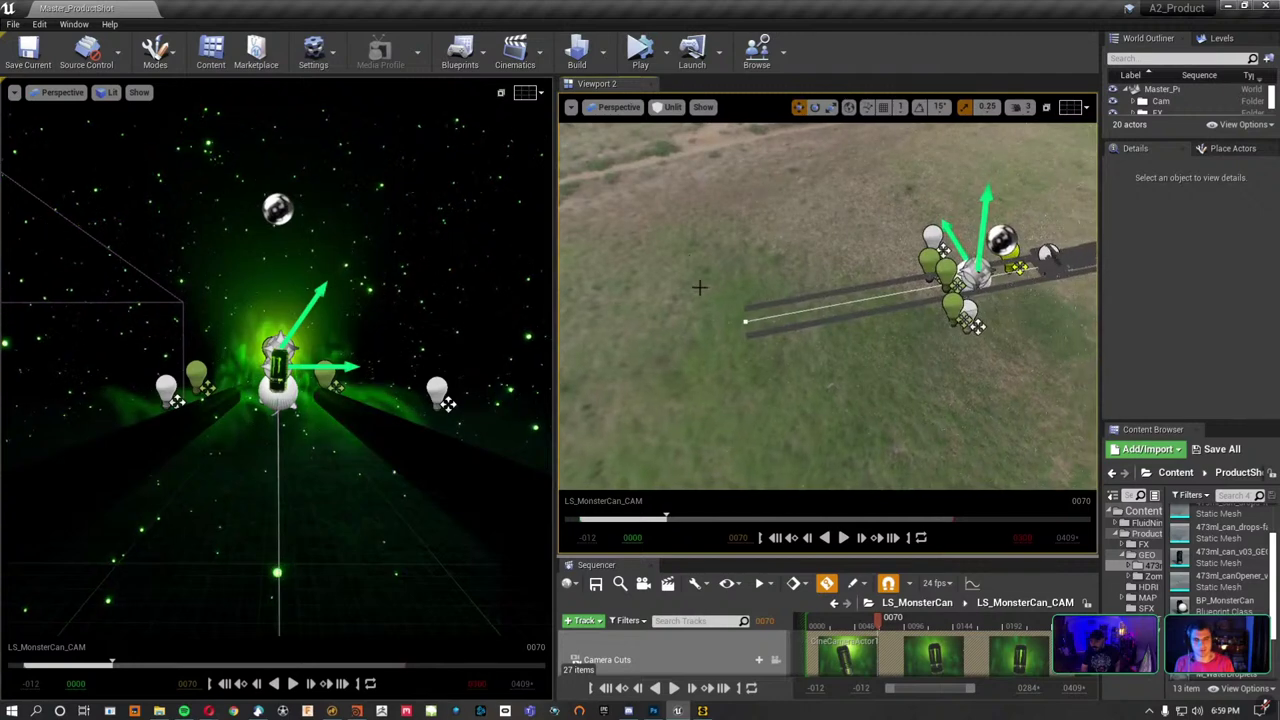
click(743, 322)
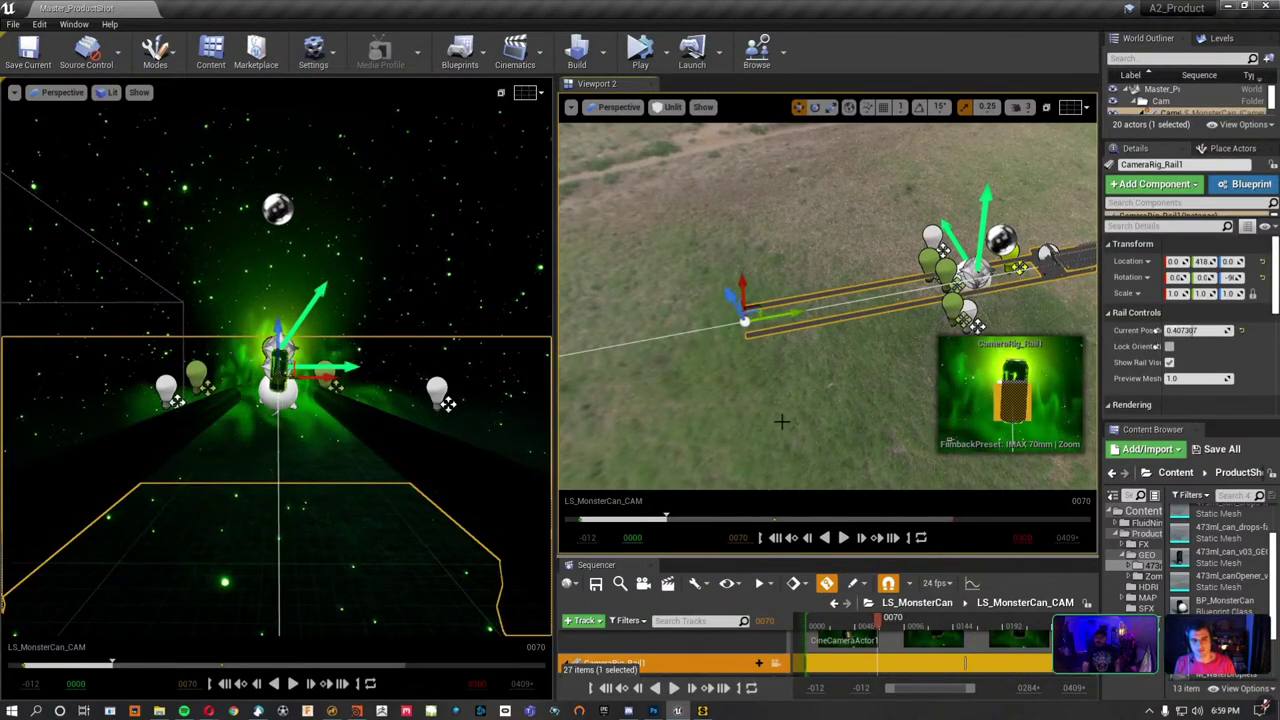
drag(789, 316, 700, 314)
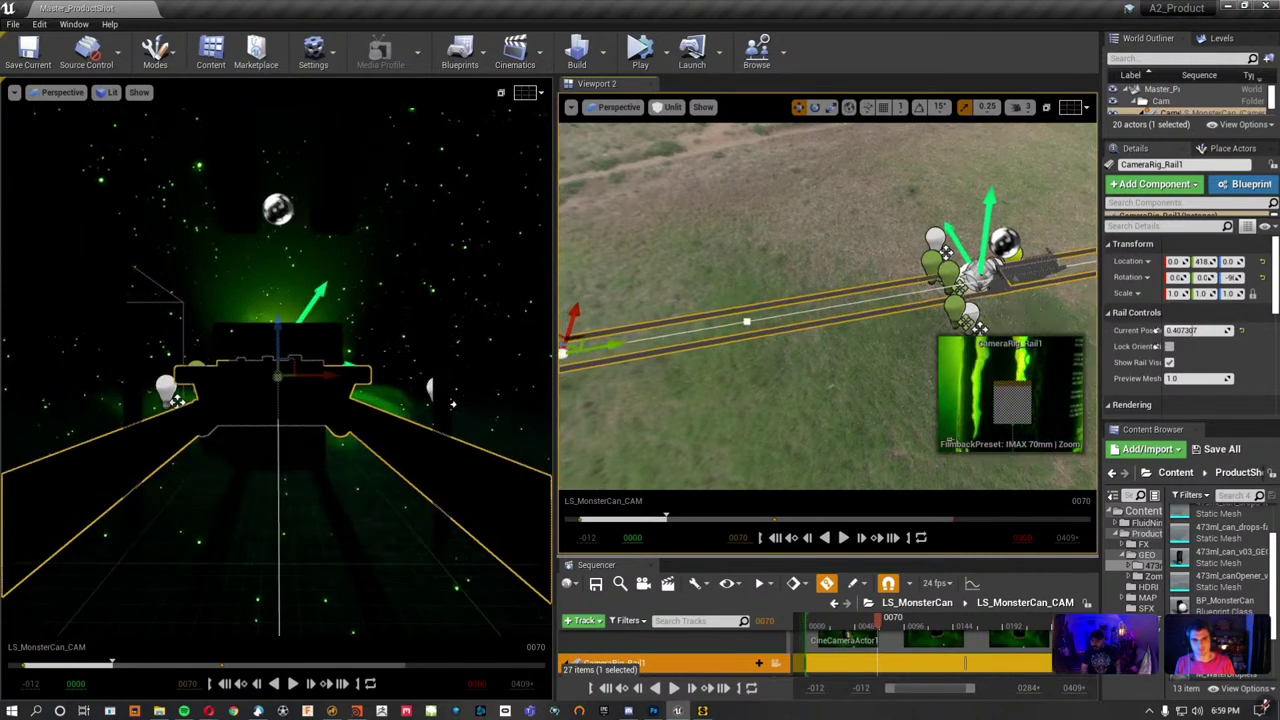
Rotate and lower a rail spline point, then slide the rail's start point along its axis.
key(e)
mouse_move(806, 320)
mouse_down()
mouse_move(799, 265)
mouse_move(755, 168)
mouse_move(901, 262)
mouse_up()
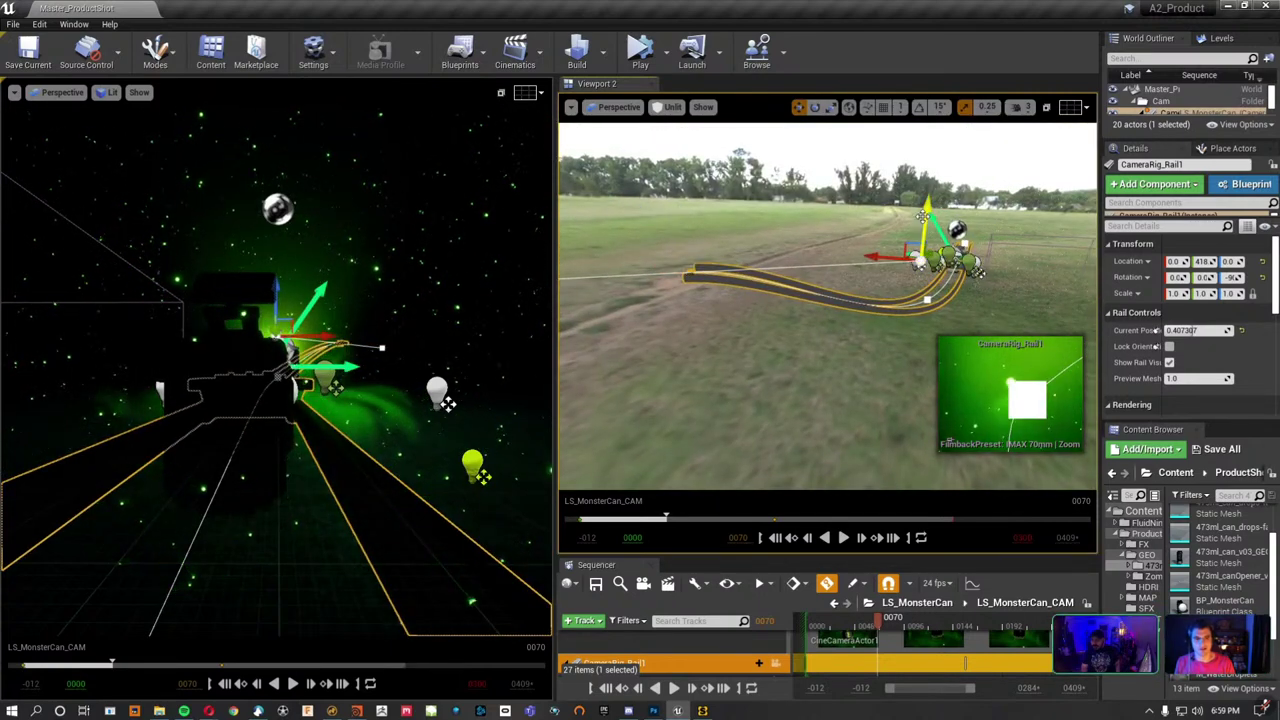
drag(921, 215, 916, 316)
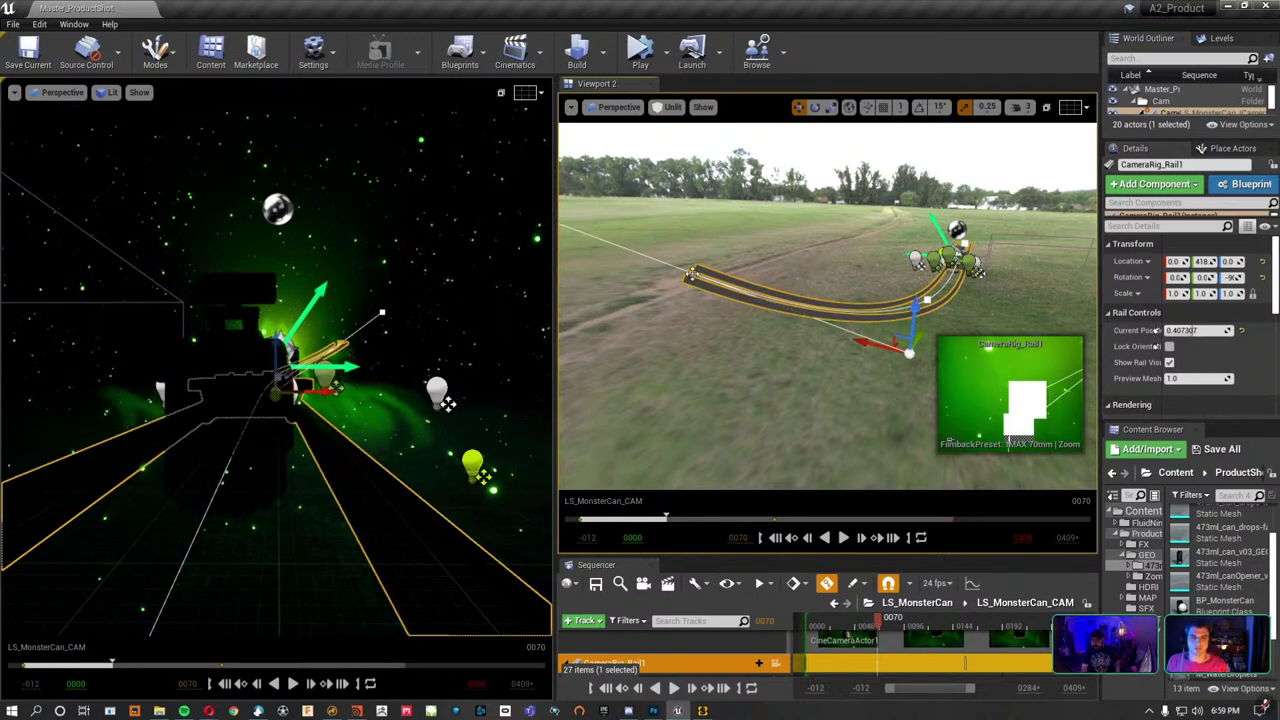
click(690, 273)
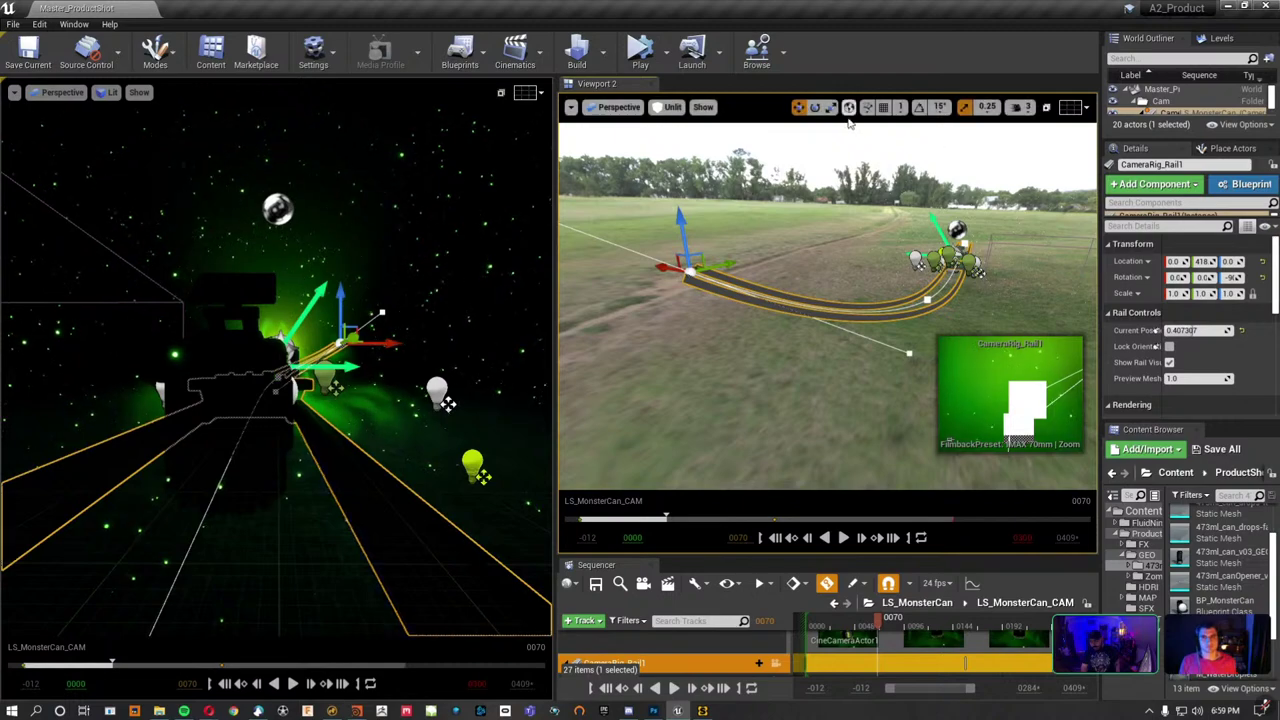
drag(655, 269, 590, 275)
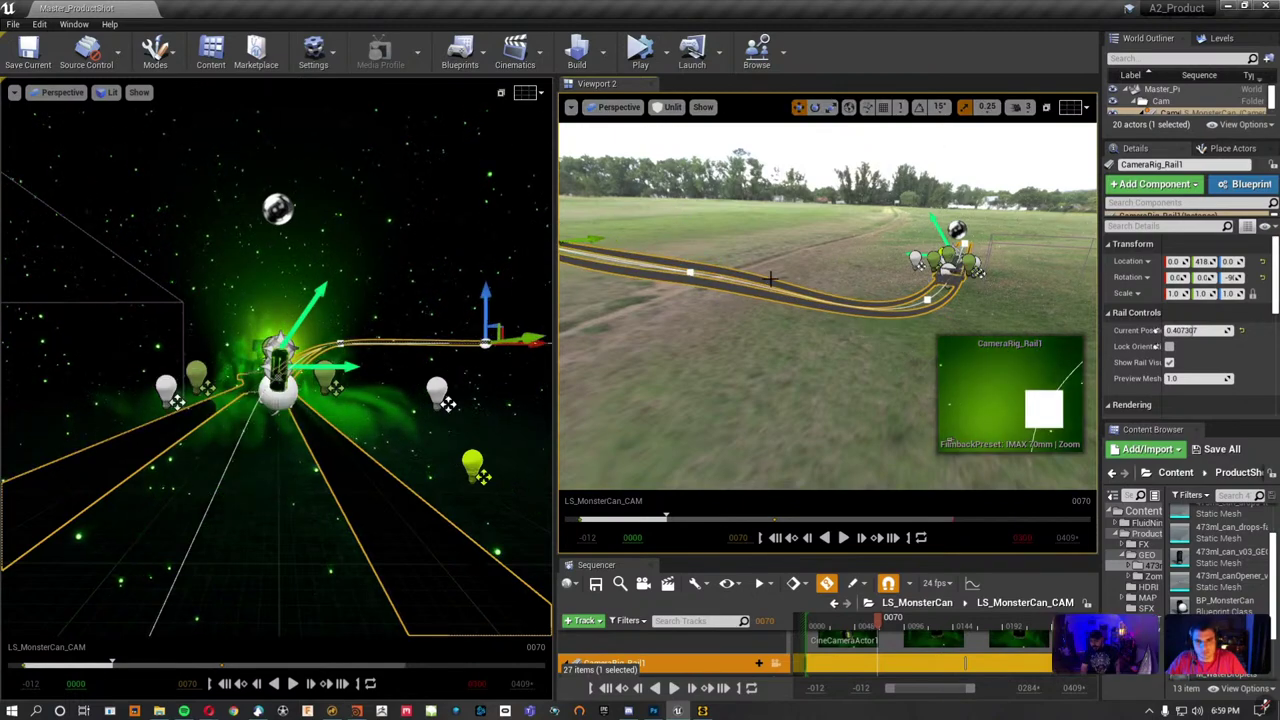
Move the rail's end point and rotate it about 76.5° so the rail bends into a hook.
scroll(590, 275, up, 5)
right_drag(930, 290, 919, 304)
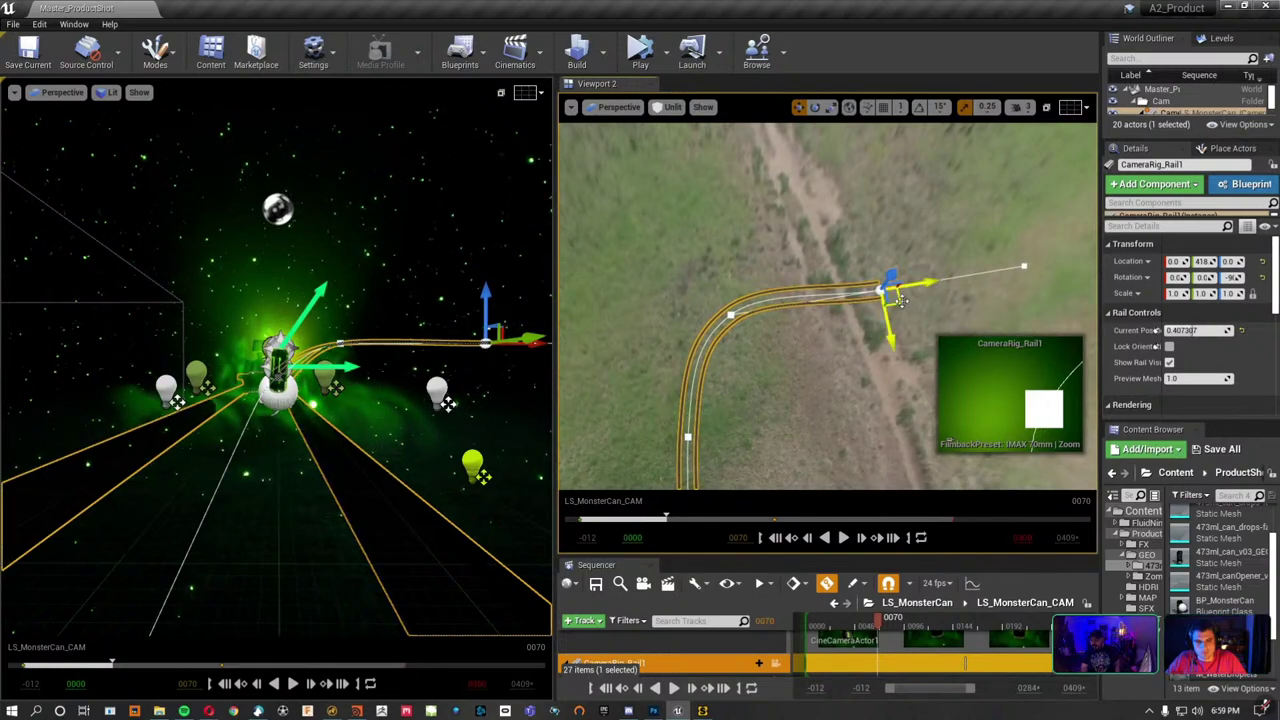
drag(903, 300, 914, 372)
right_drag(762, 334, 800, 320)
key(e)
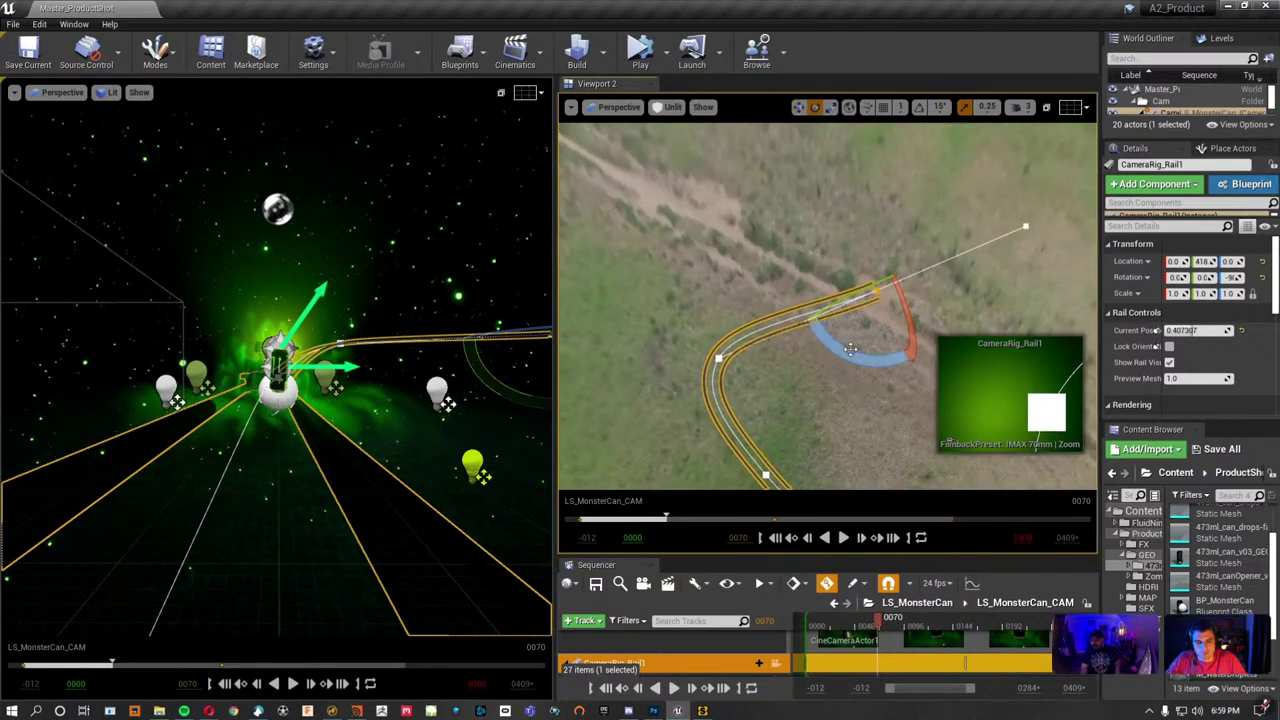
drag(940, 290, 925, 352)
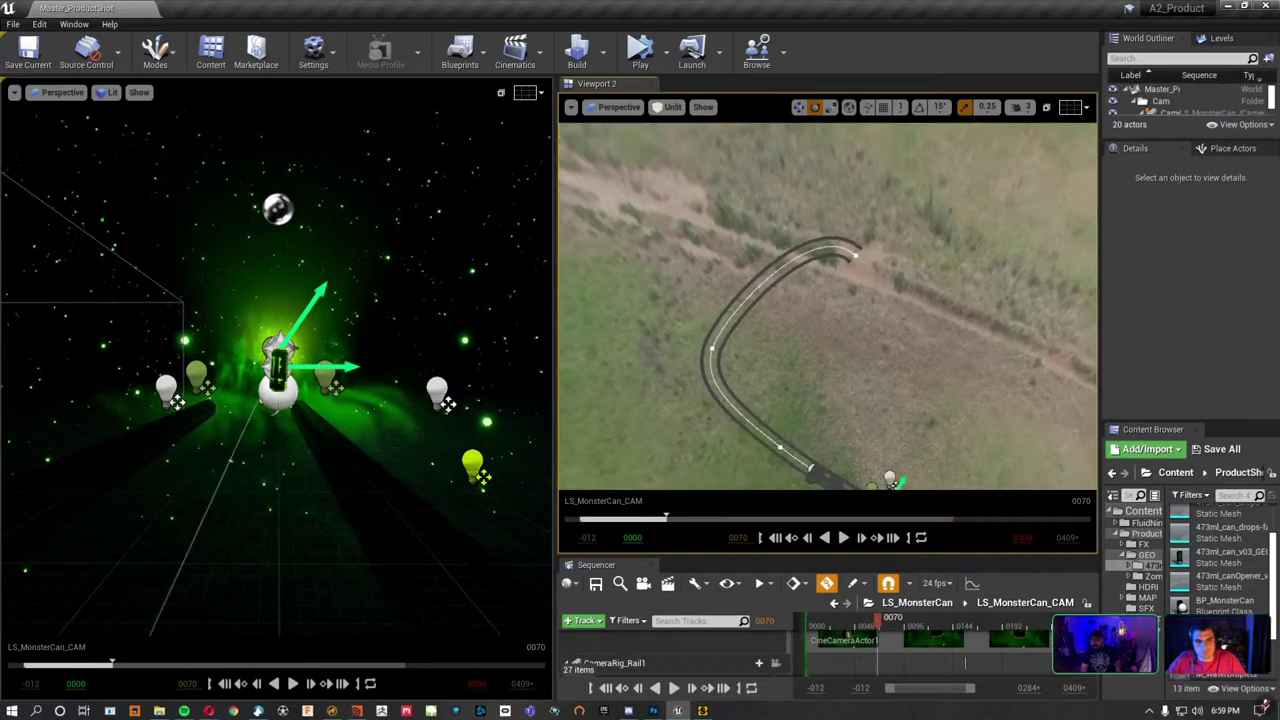
Reshape the camera rail's curve by dragging one of its spline points.
mouse_move(852, 357)
middle_down()
mouse_move(765, 268)
mouse_move(818, 308)
mouse_move(719, 295)
middle_up()
click(774, 283)
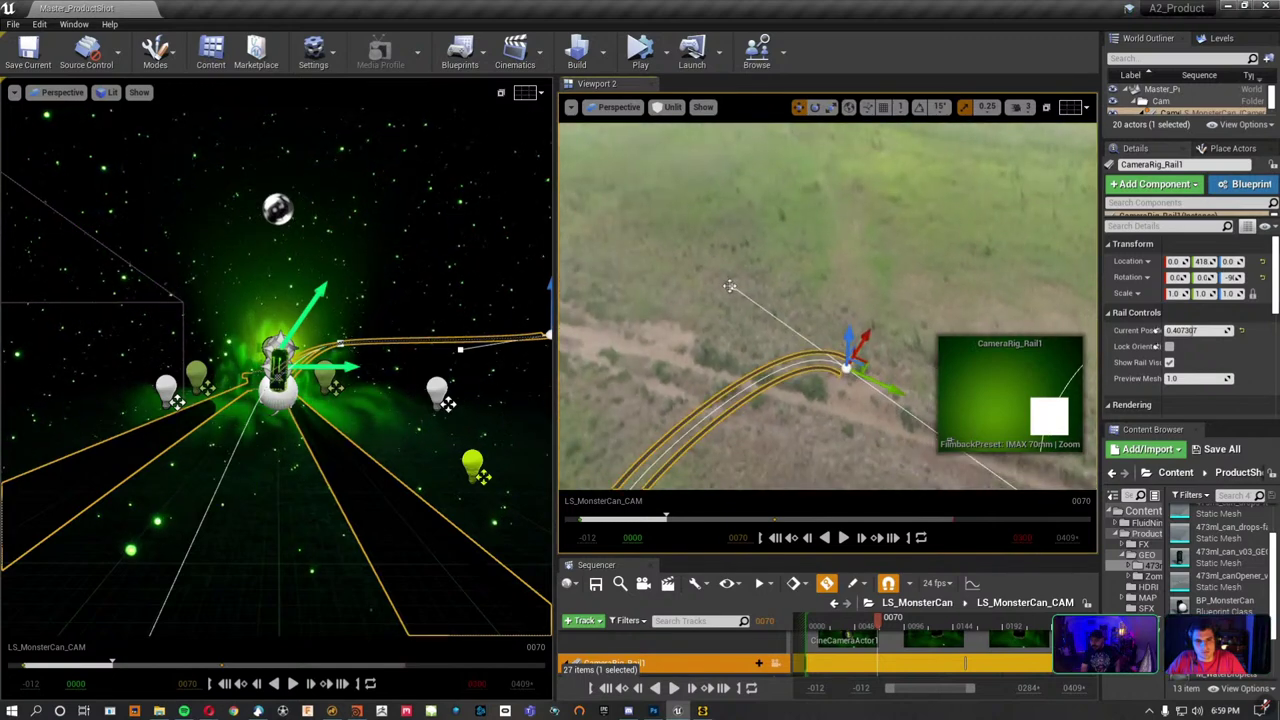
drag(765, 299, 690, 250)
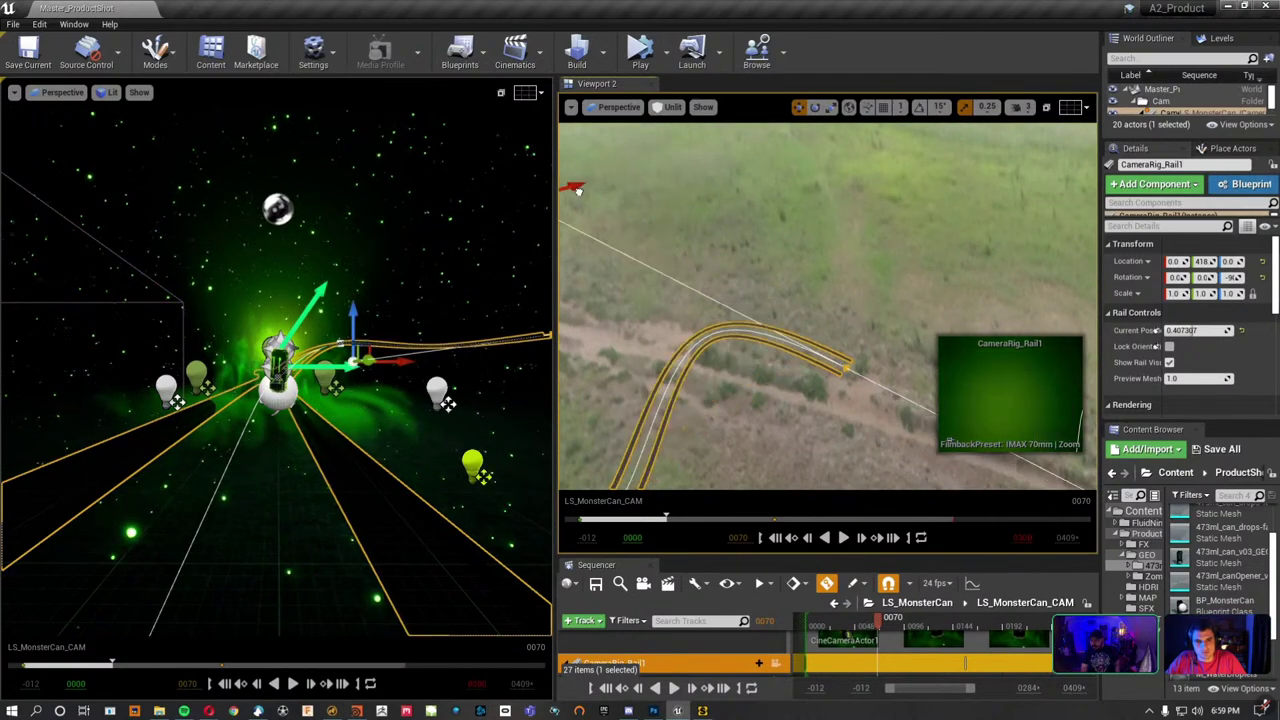
key(Escape)
right_drag(690, 250, 811, 479)
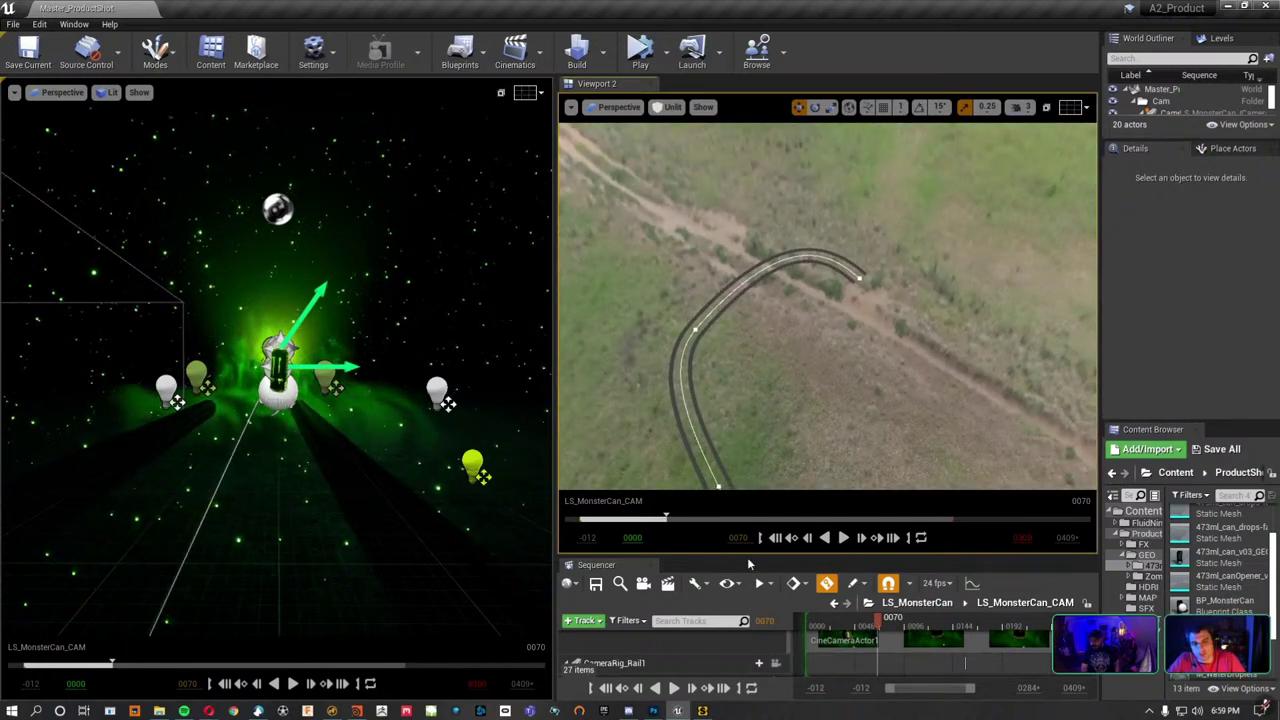
Scrub the Sequencer from frame 33 to 89 to preview the camera move over the rail.
drag(747, 556, 766, 430)
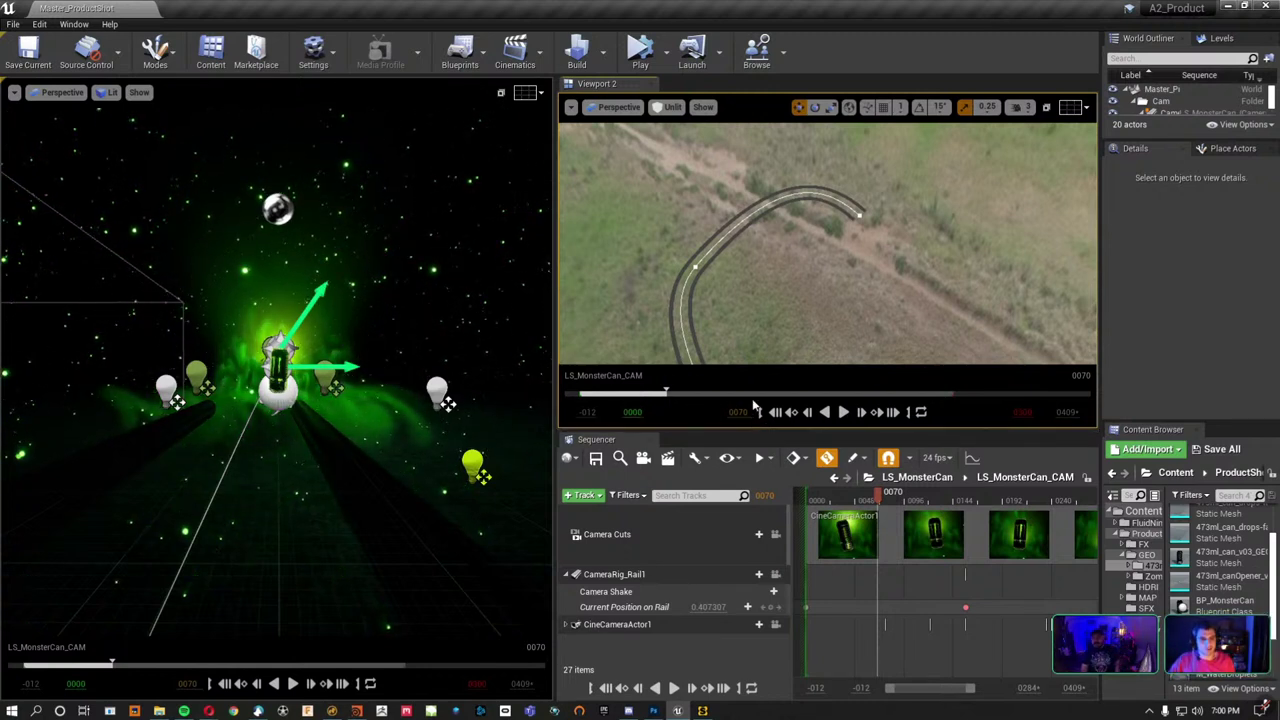
drag(880, 492, 885, 490)
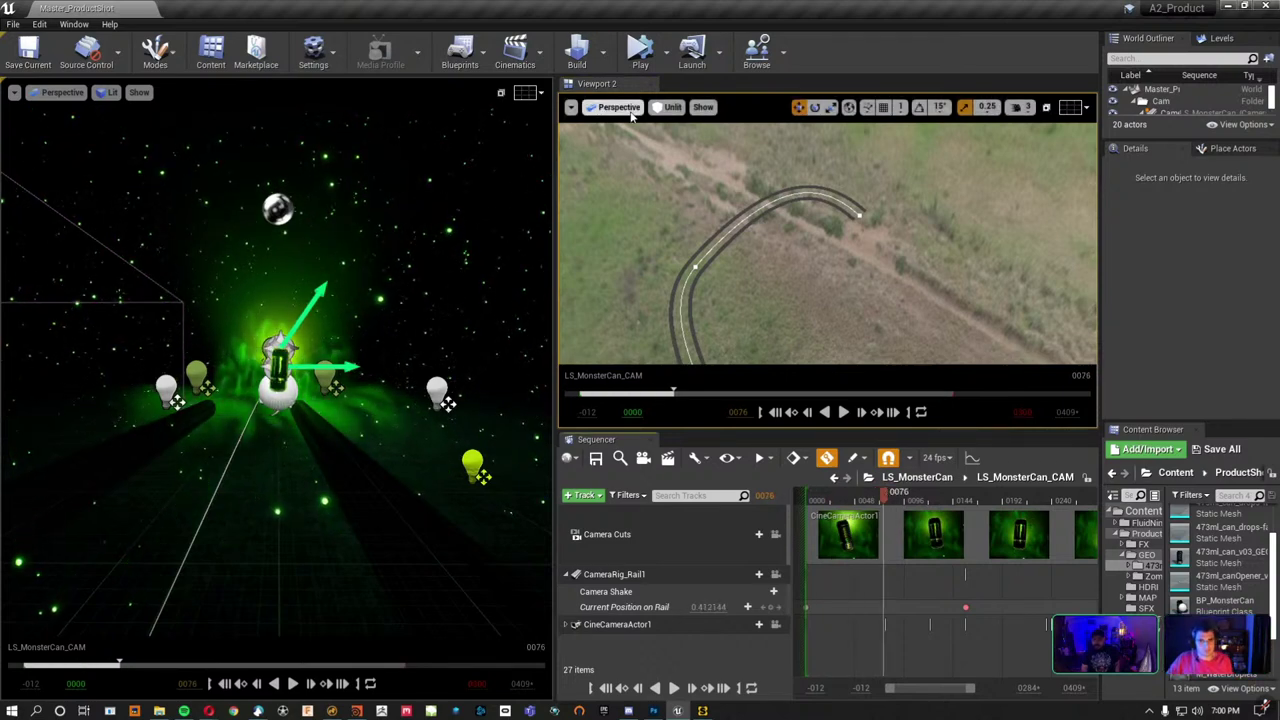
right_drag(1090, 350, 1000, 320)
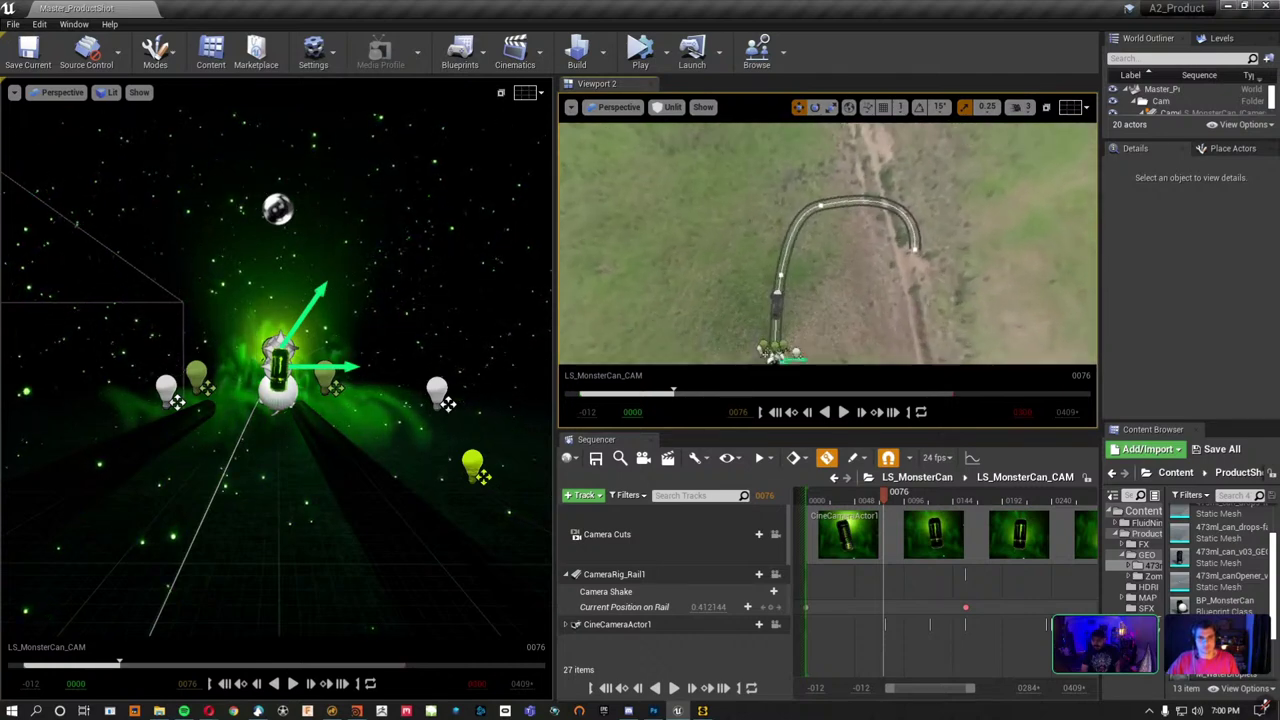
right_drag(1000, 320, 780, 212)
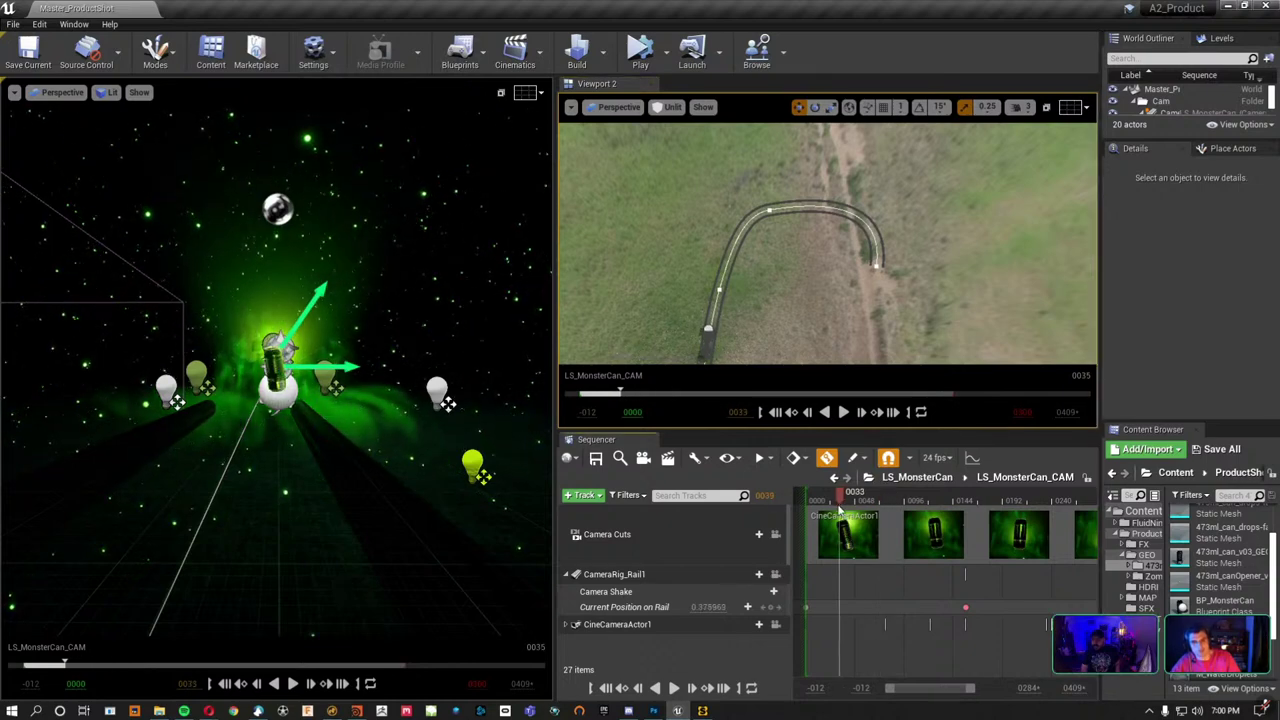
mouse_move(840, 510)
mouse_down()
mouse_move(887, 543)
mouse_move(933, 541)
mouse_up()
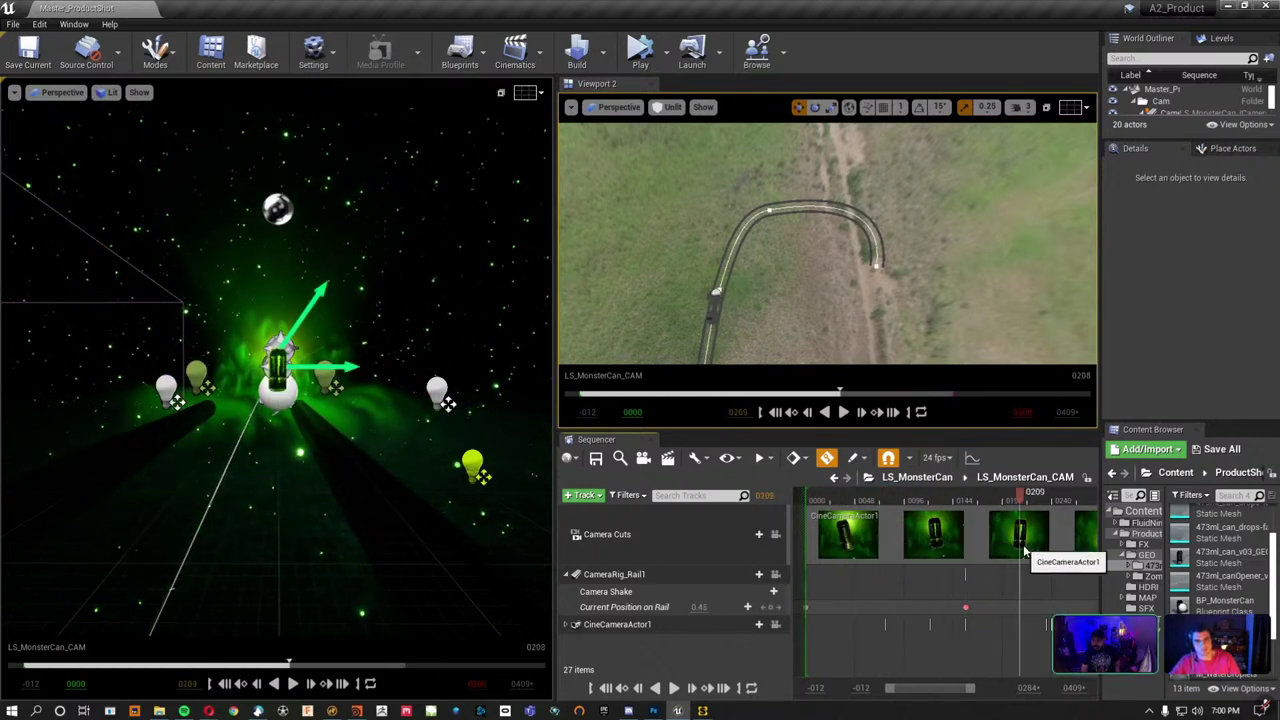
Key Current Position on Rail near 0.91 at frame 217 and preview through the shot camera.
drag(698, 607, 714, 608)
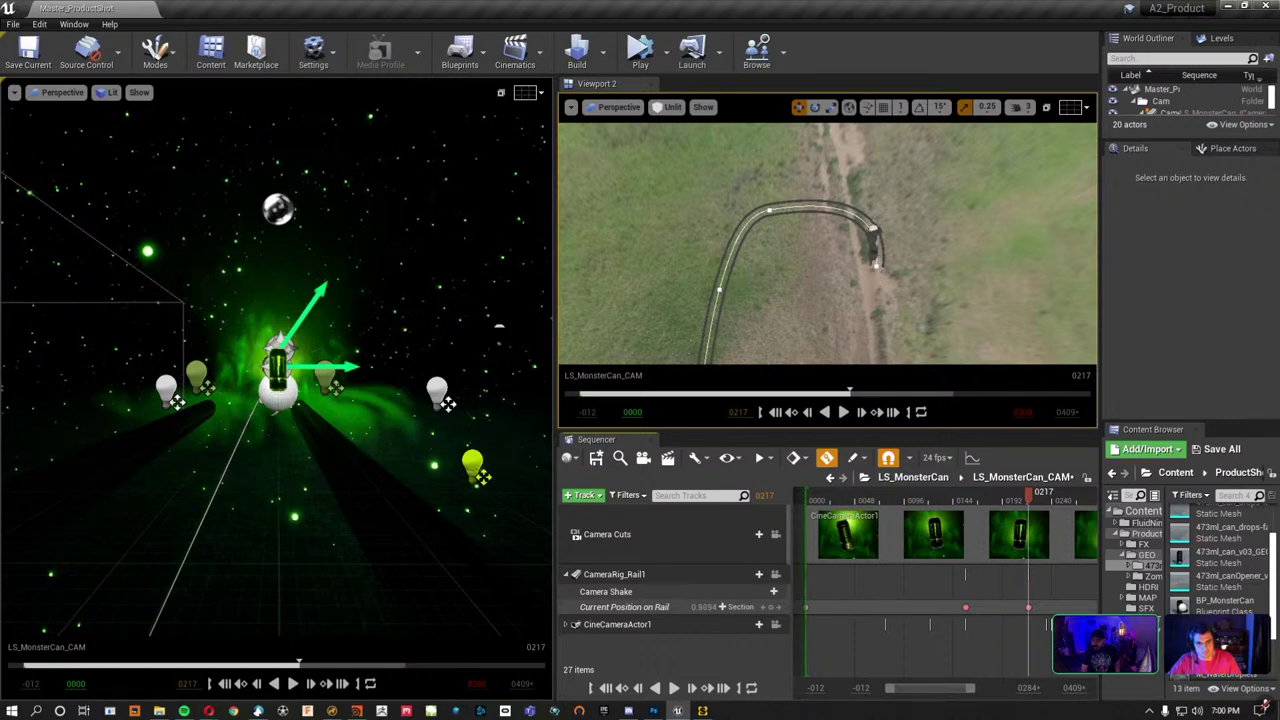
click(775, 534)
mouse_move(1033, 497)
mouse_down()
mouse_move(833, 500)
mouse_move(1007, 530)
mouse_move(912, 532)
mouse_up()
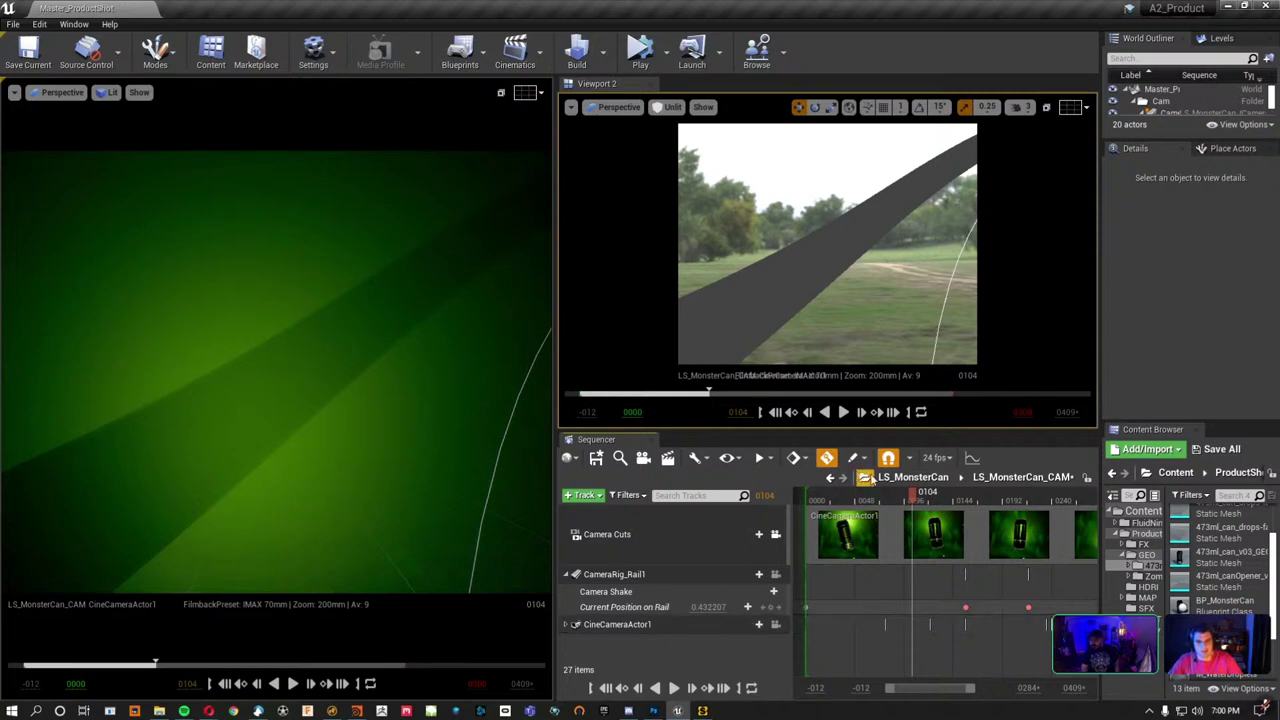
Tick Lock Orientation to Rail on CameraRig_Rail1 and check the camera at frames 146 and 127.
click(751, 308)
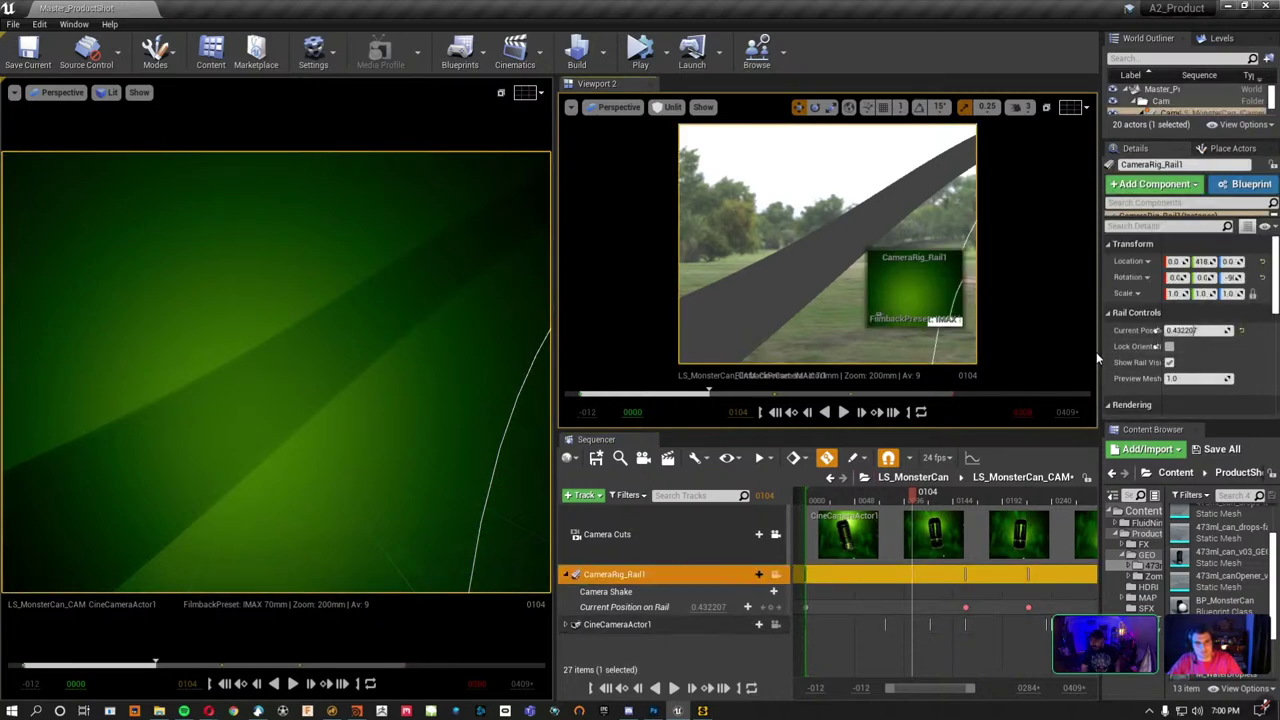
drag(1099, 358, 924, 358)
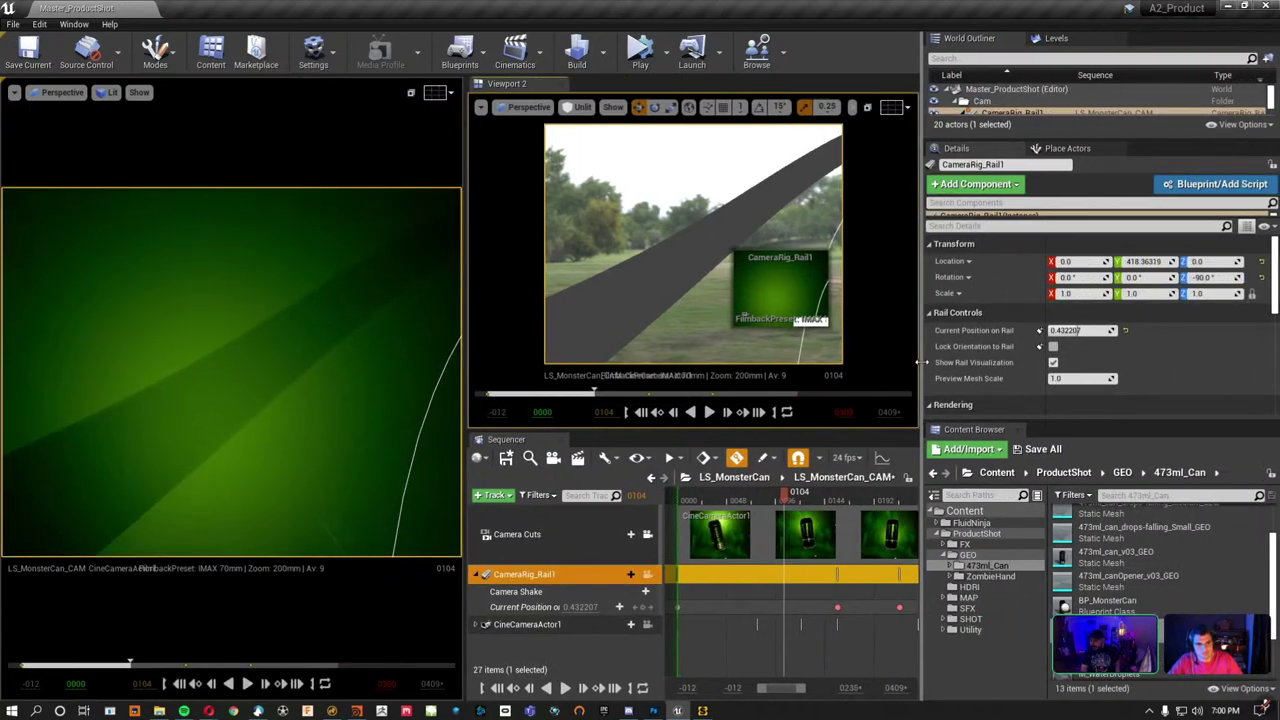
click(1055, 347)
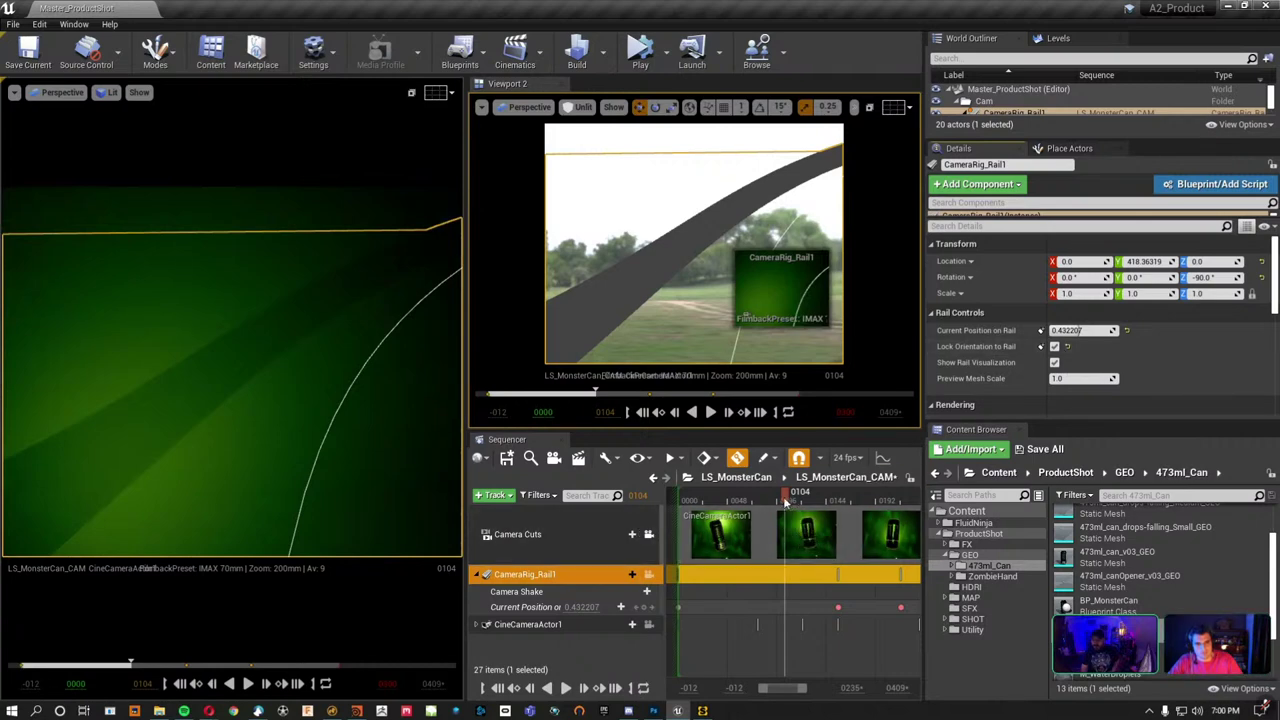
click(838, 496)
drag(838, 496, 810, 481)
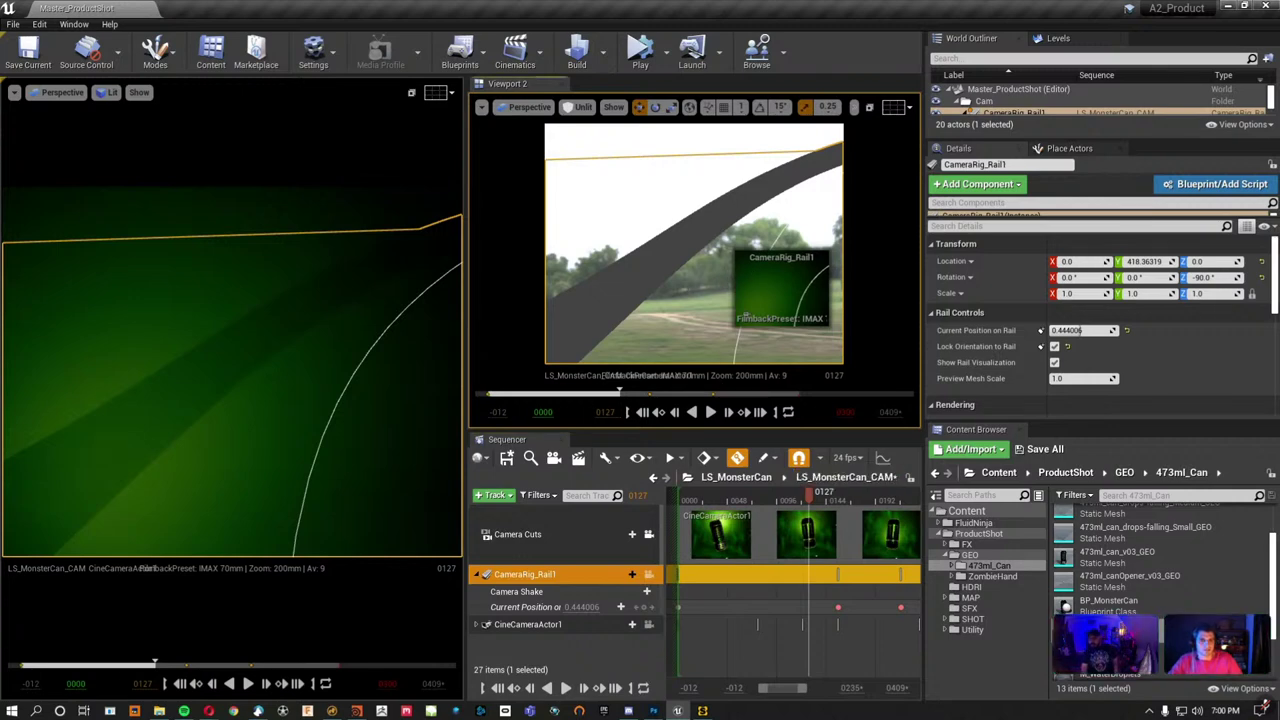
Leave the locked camera view, fly above the rail, and reselect CameraRig_Rail1.
click(623, 340)
click(649, 534)
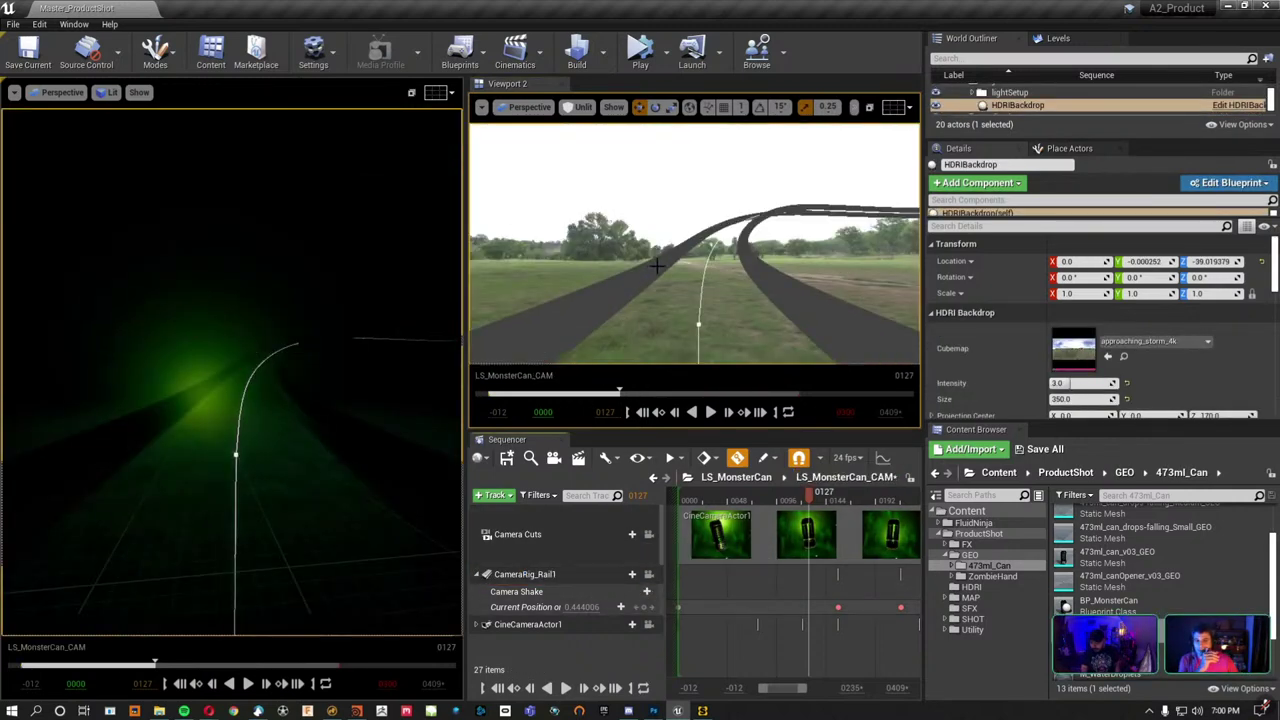
mouse_move(656, 265)
right_down()
mouse_move(789, 170)
mouse_move(760, 200)
right_up()
click(678, 255)
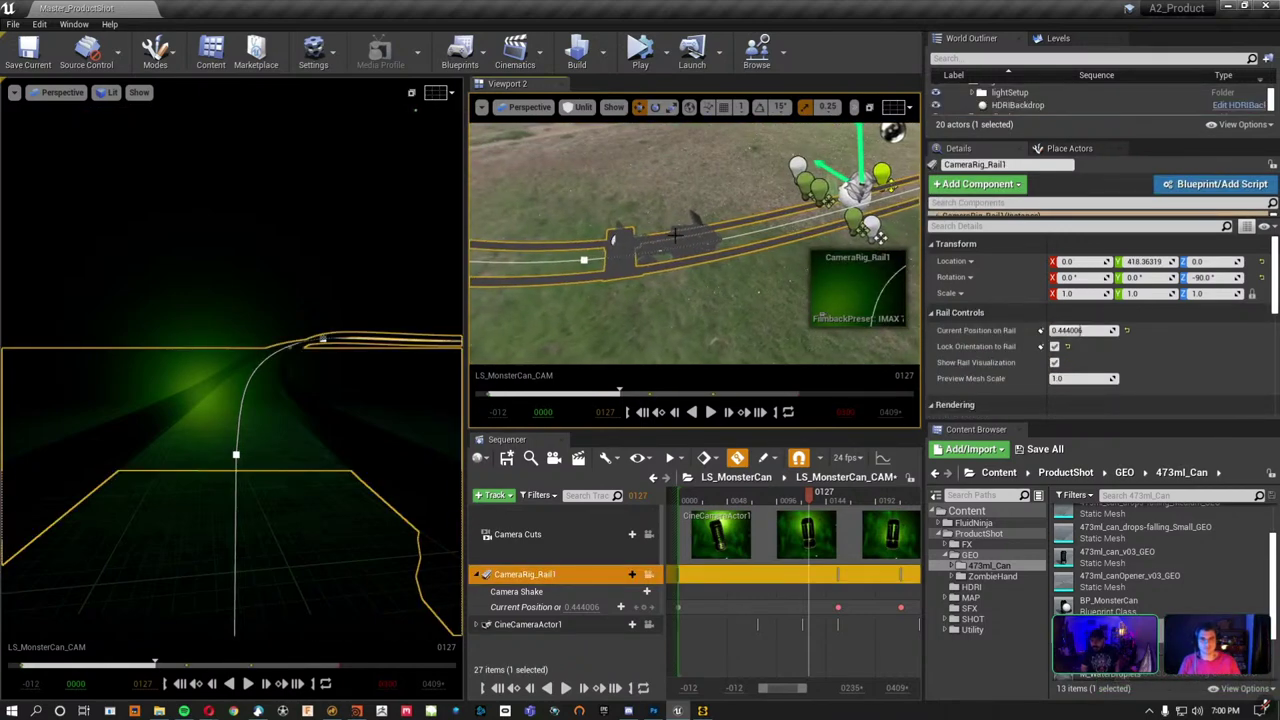
Collapse the rail's tracks and expand CineCameraActor1's tracks to inspect them.
click(477, 574)
click(508, 599)
click(481, 594)
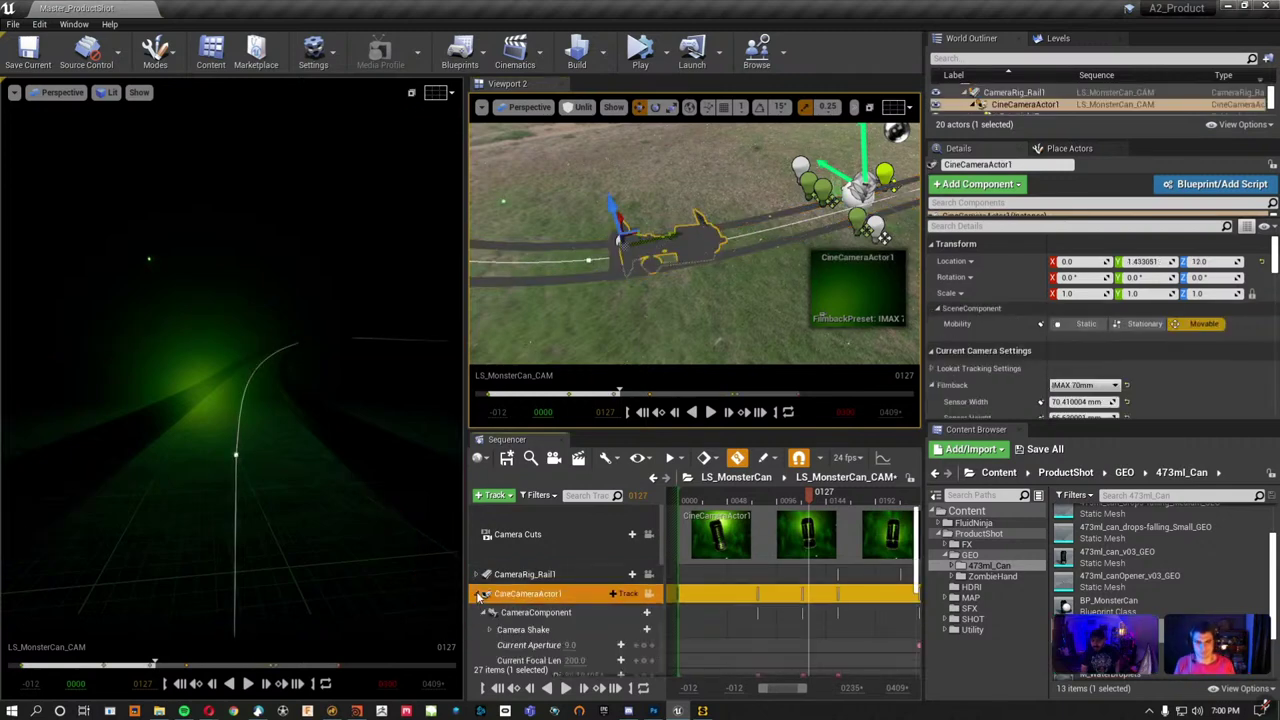
scroll(500, 605, down, 5)
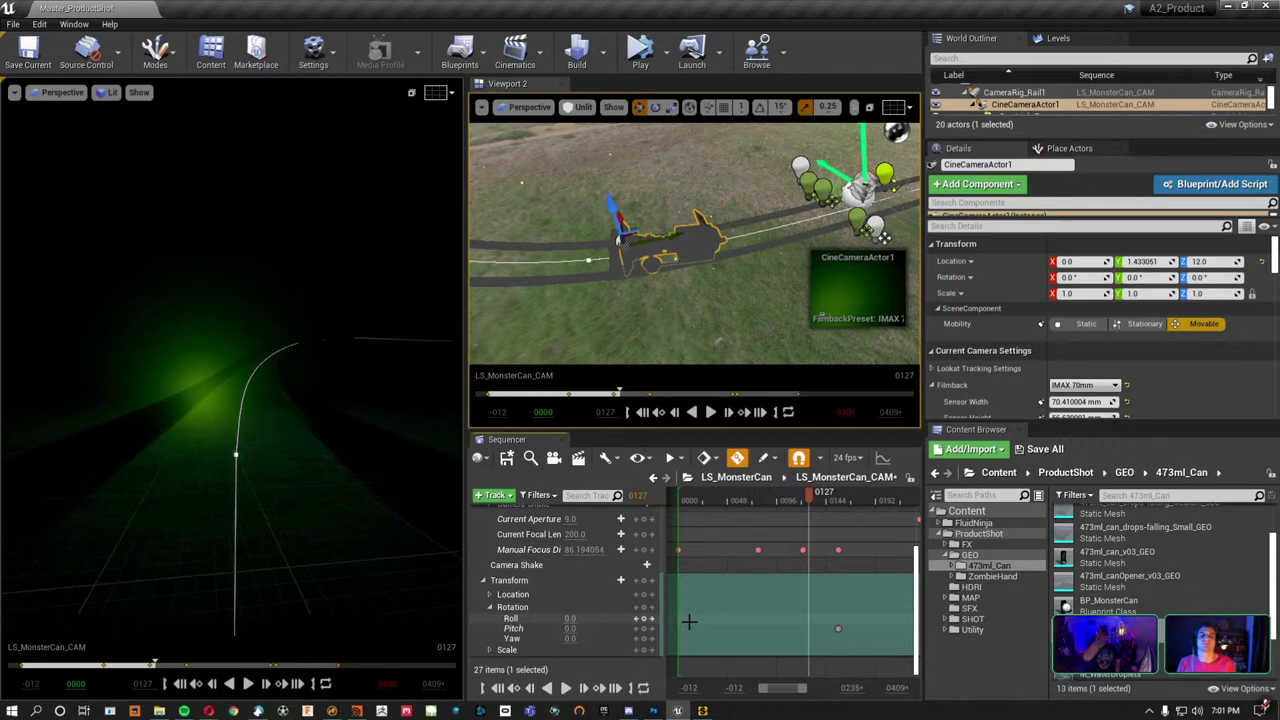
scroll(581, 575, up, 5)
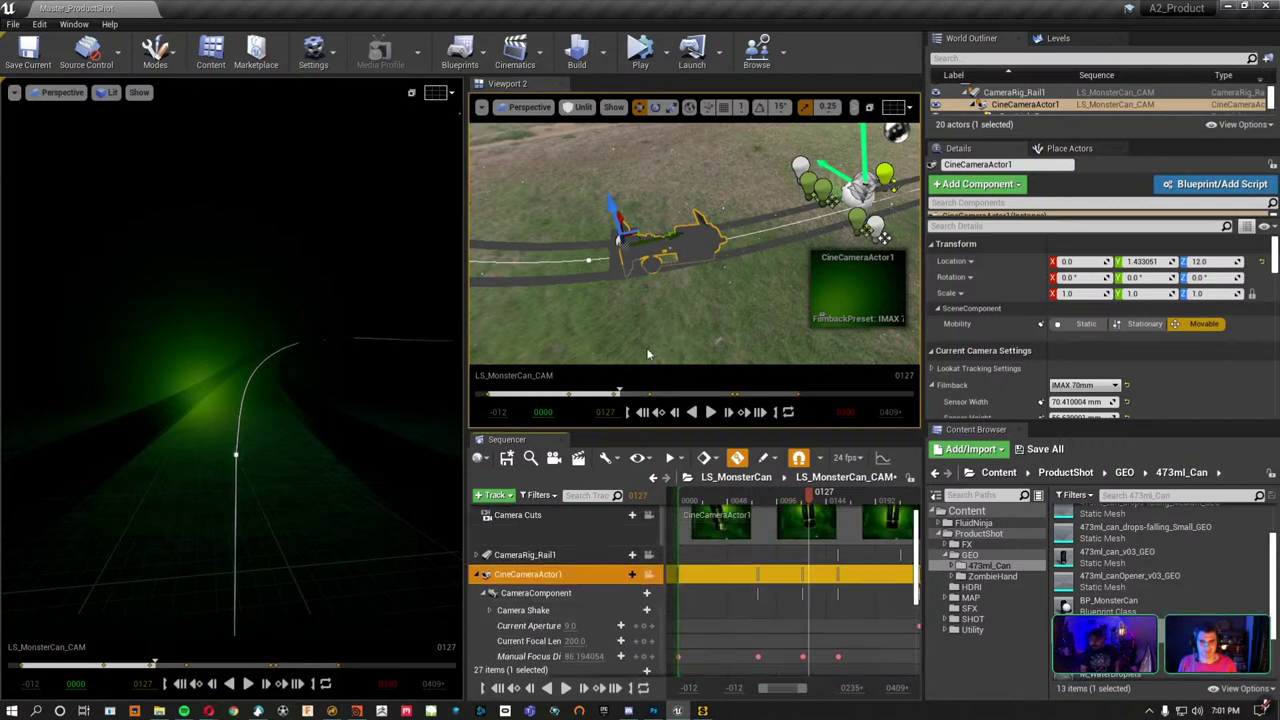
Undo Lock Orientation to Rail and frame the view on the camera rail.
key(Up)
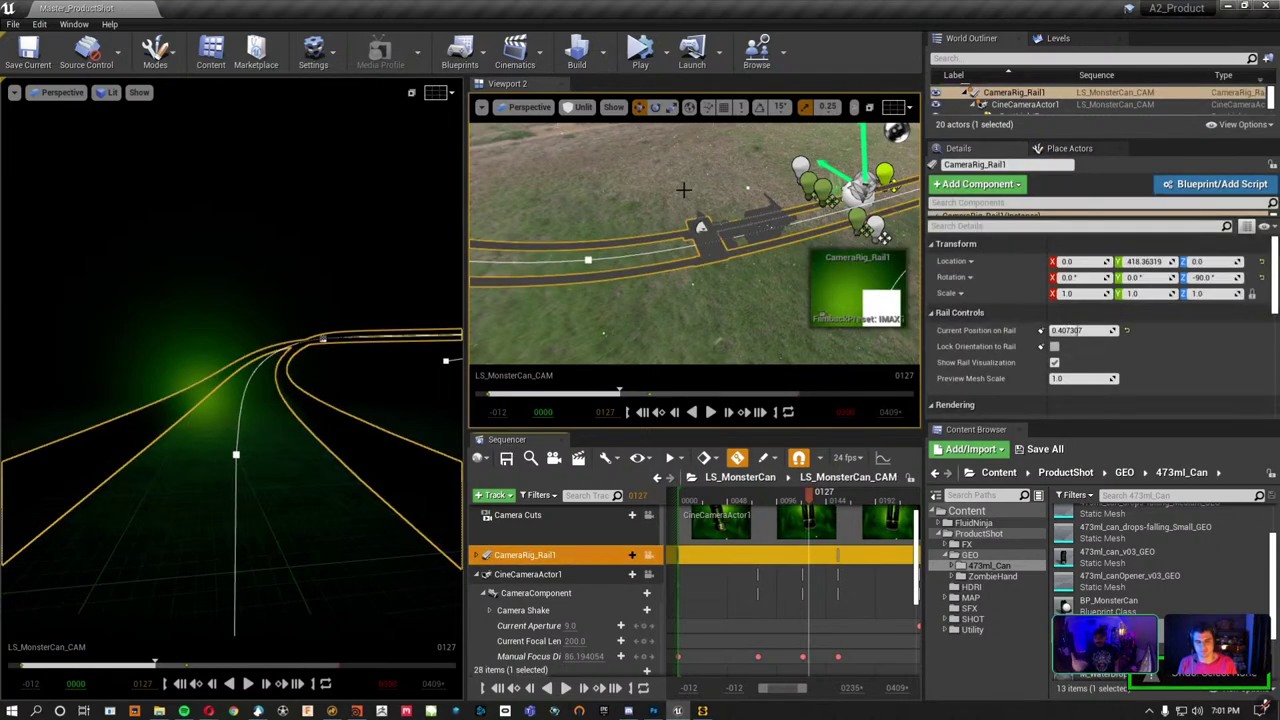
key(f)
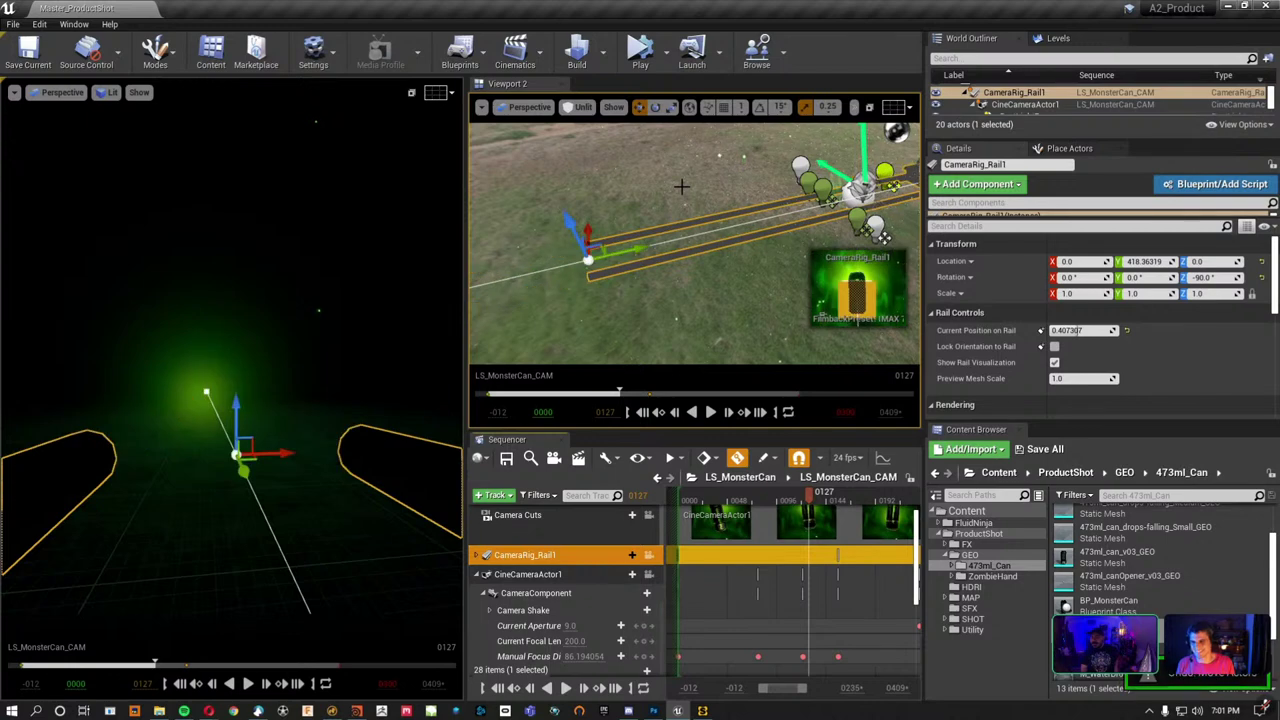
mouse_move(717, 181)
right_down()
mouse_move(746, 260)
mouse_move(700, 250)
mouse_move(770, 300)
right_up()
click(746, 260)
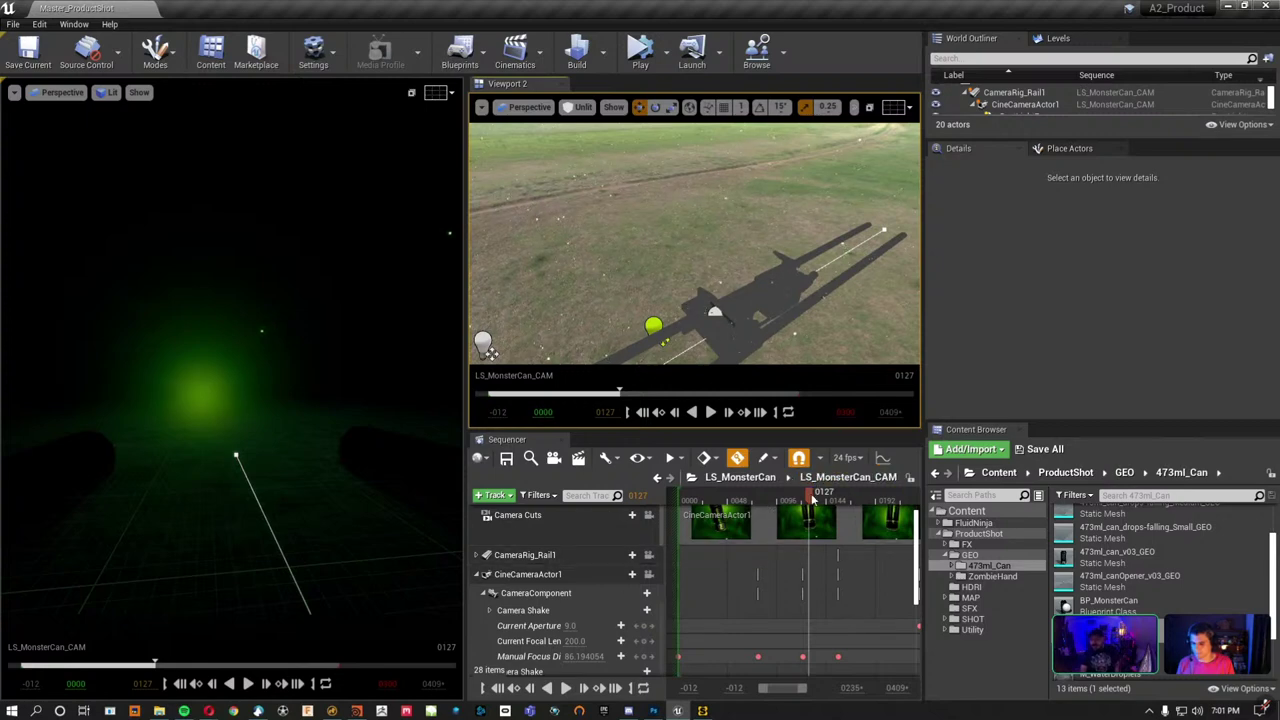
Scrub the shot back to about frame 62 with the view at ground level by the rig.
drag(812, 500, 767, 494)
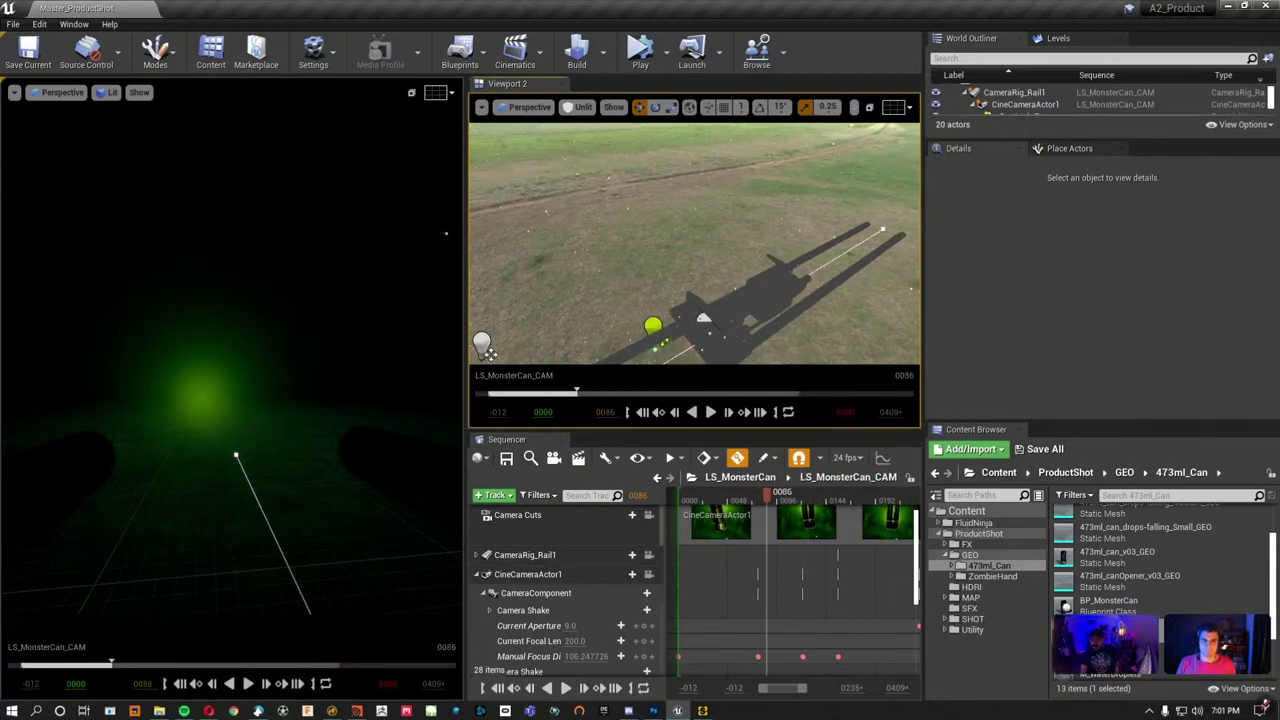
right_drag(694, 244, 694, 244)
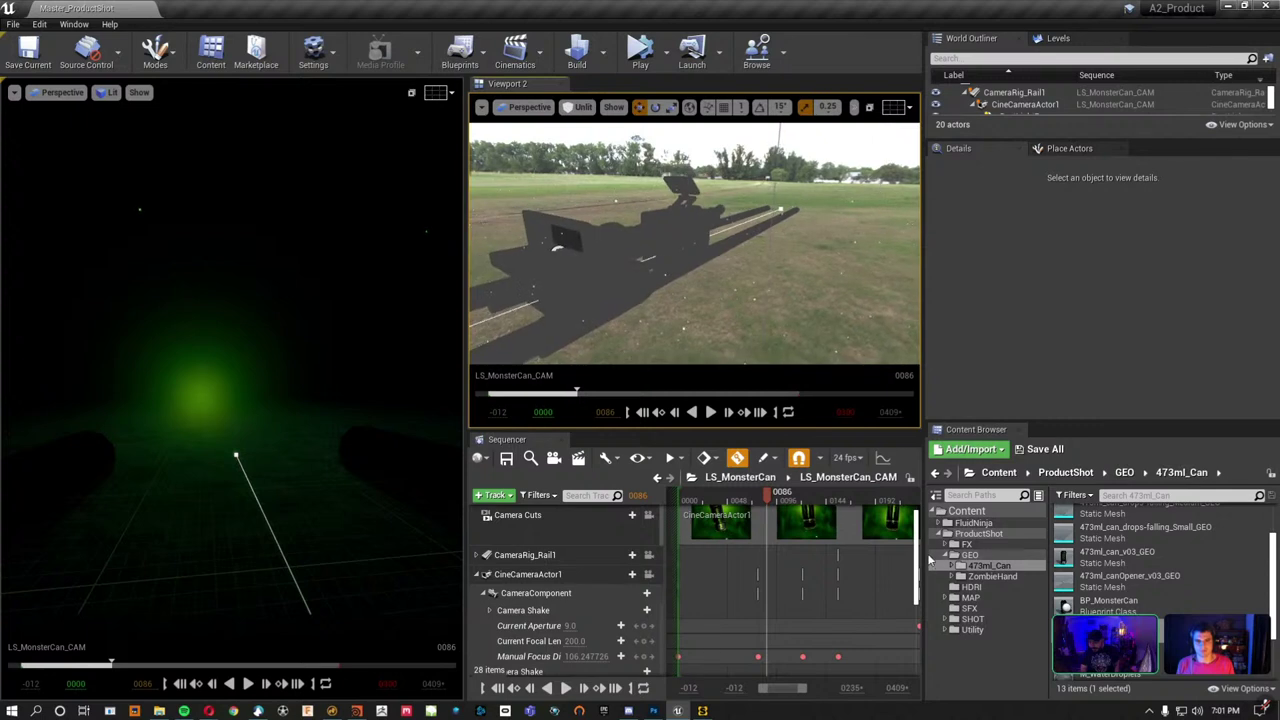
mouse_move(768, 497)
mouse_down()
mouse_move(741, 497)
mouse_move(766, 526)
mouse_up()
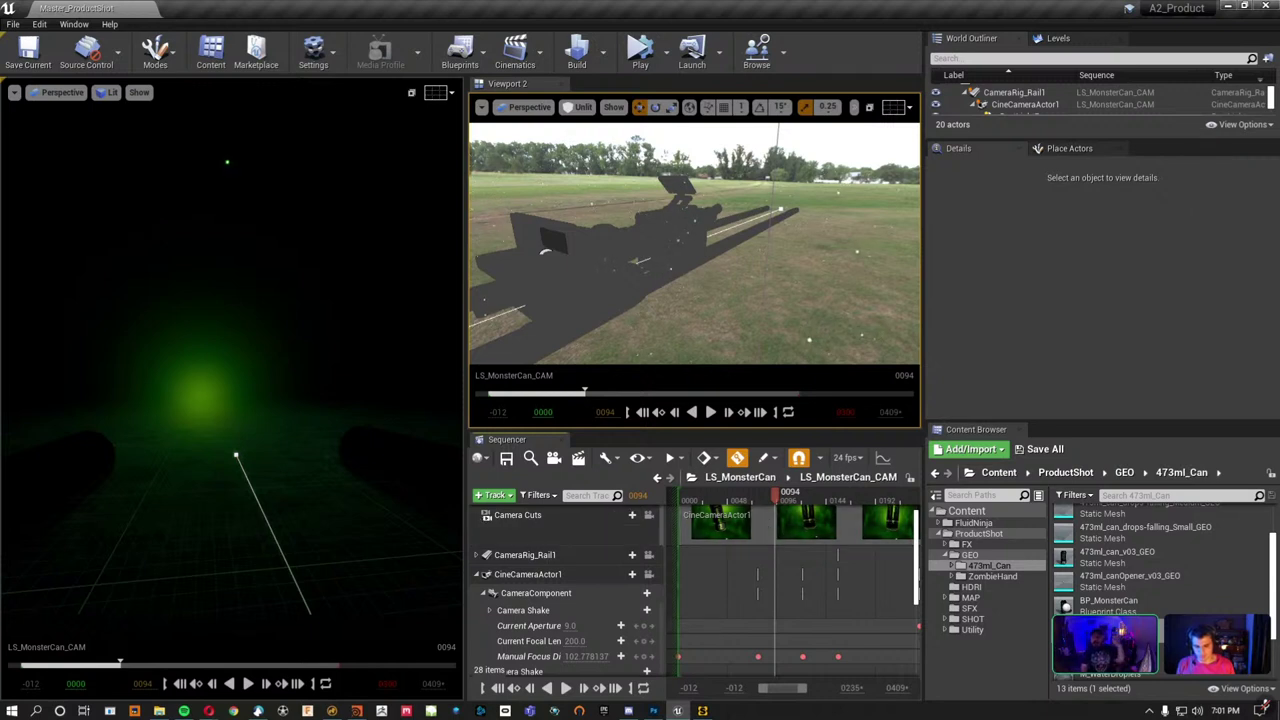
Collapse CineCameraActor1's CameraComponent and Transform rows, then select its Camera Shake and Transform tracks.
click(477, 574)
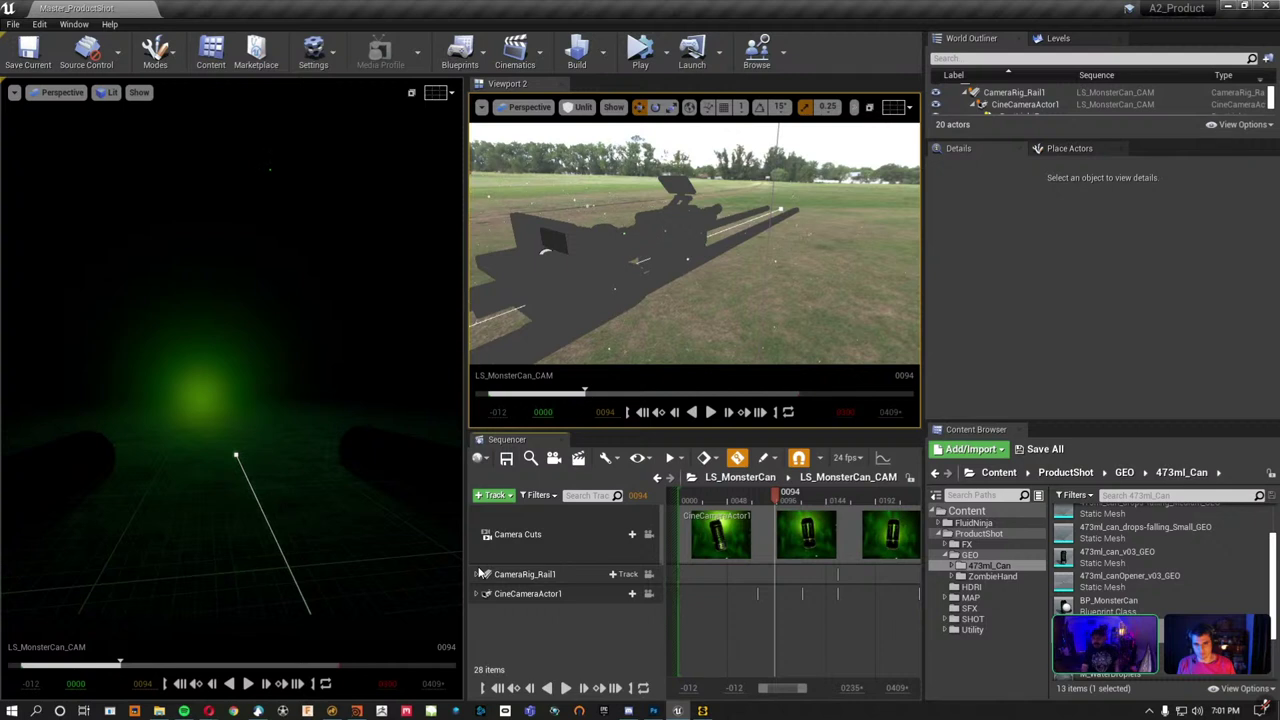
click(478, 595)
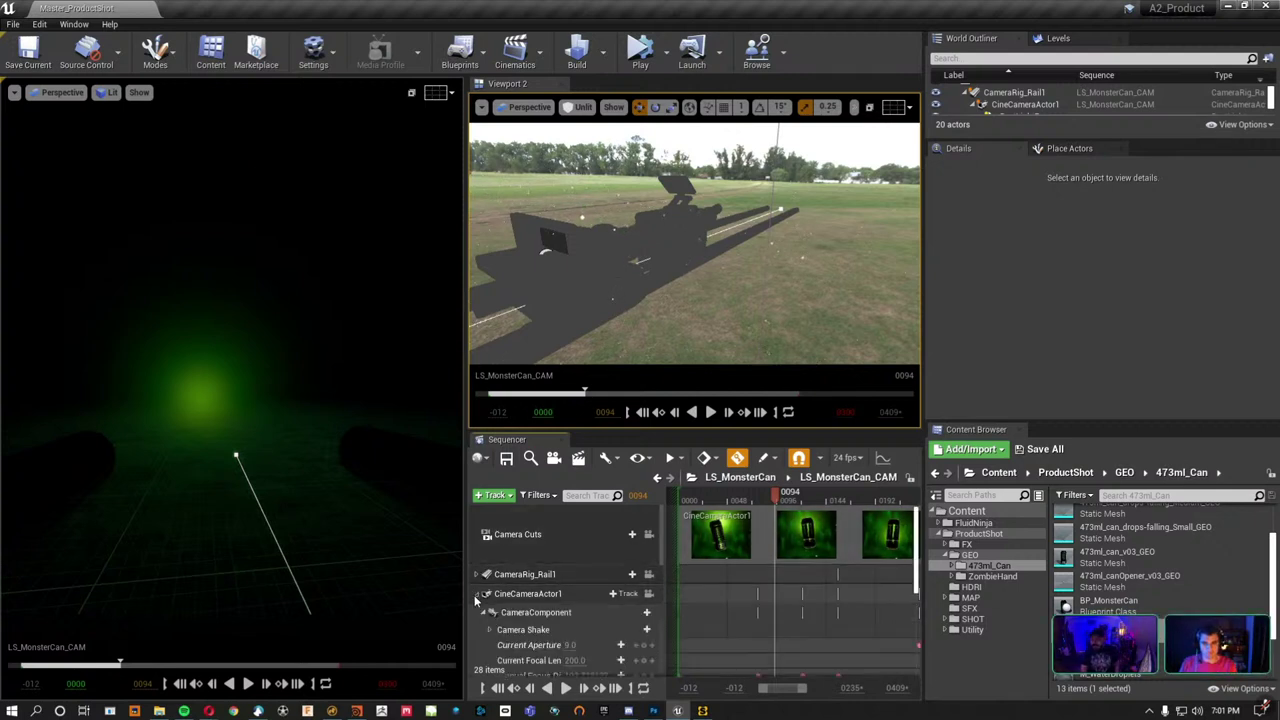
scroll(484, 596, down, 1)
click(486, 594)
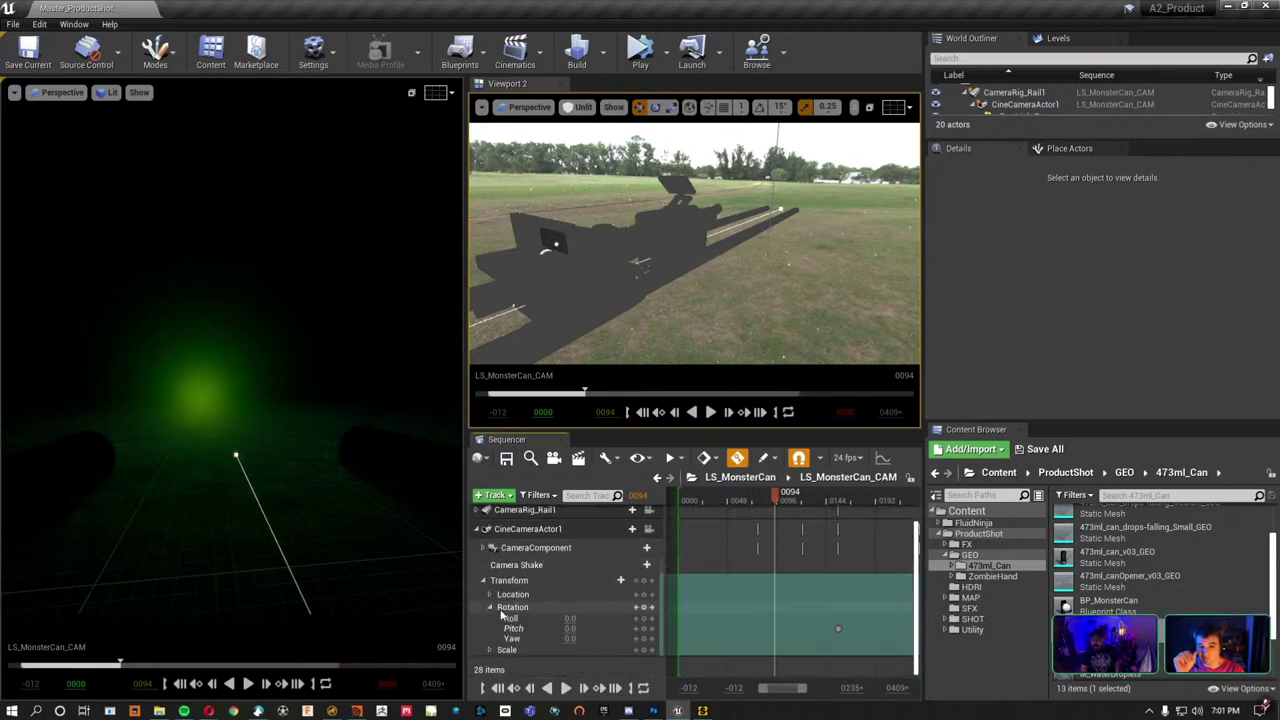
click(486, 581)
click(527, 631)
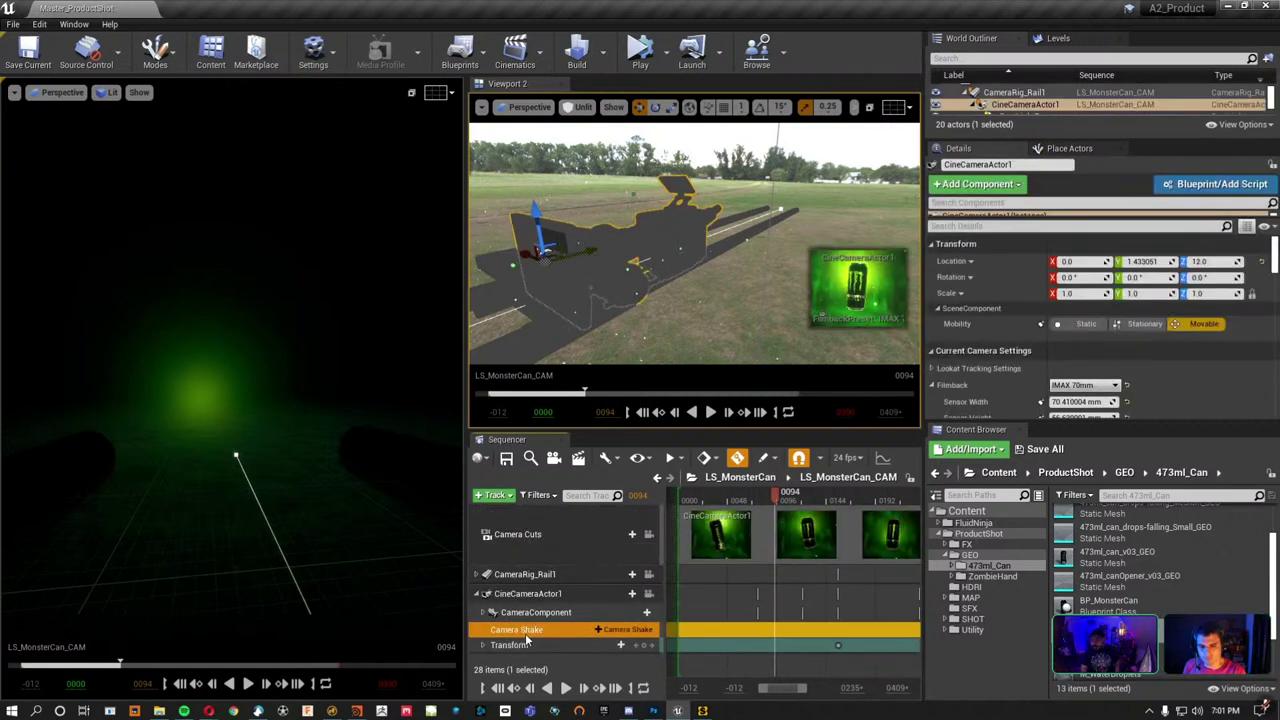
click(484, 647)
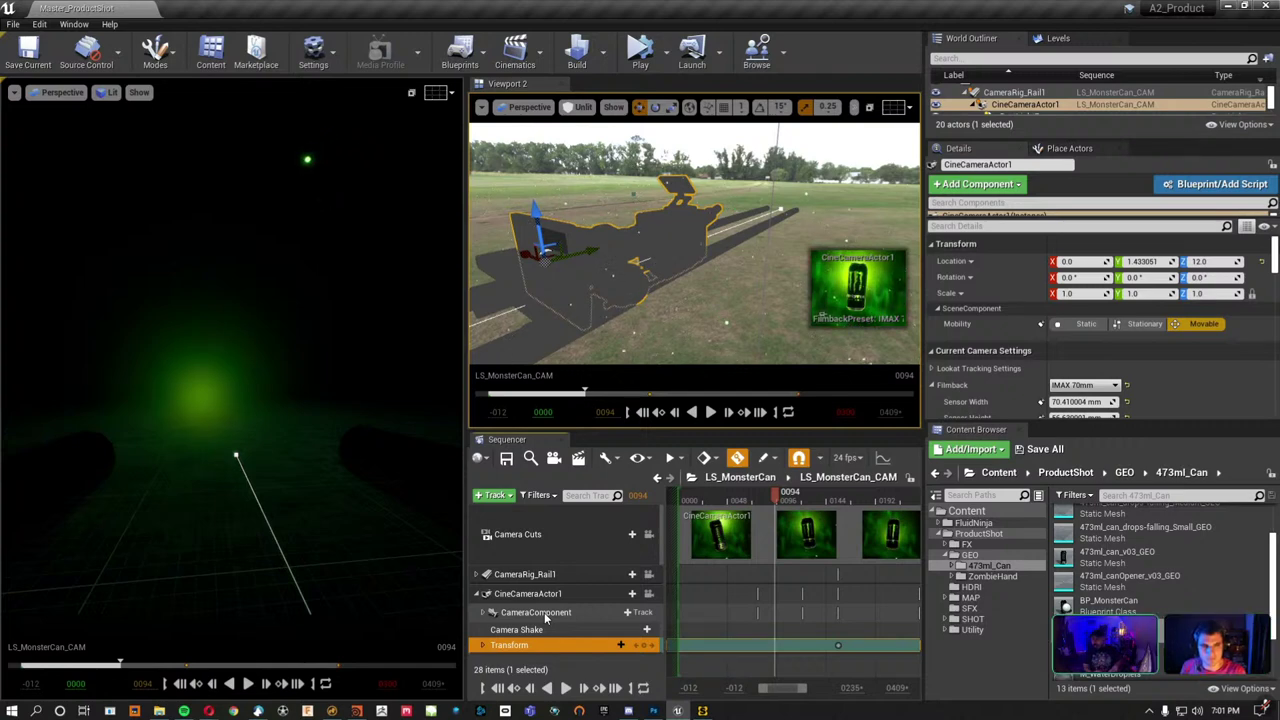
Open BP_CameraShake_Overall from the Utility folder, review its Oscillation defaults, and close it.
drag(983, 421, 993, 210)
click(972, 423)
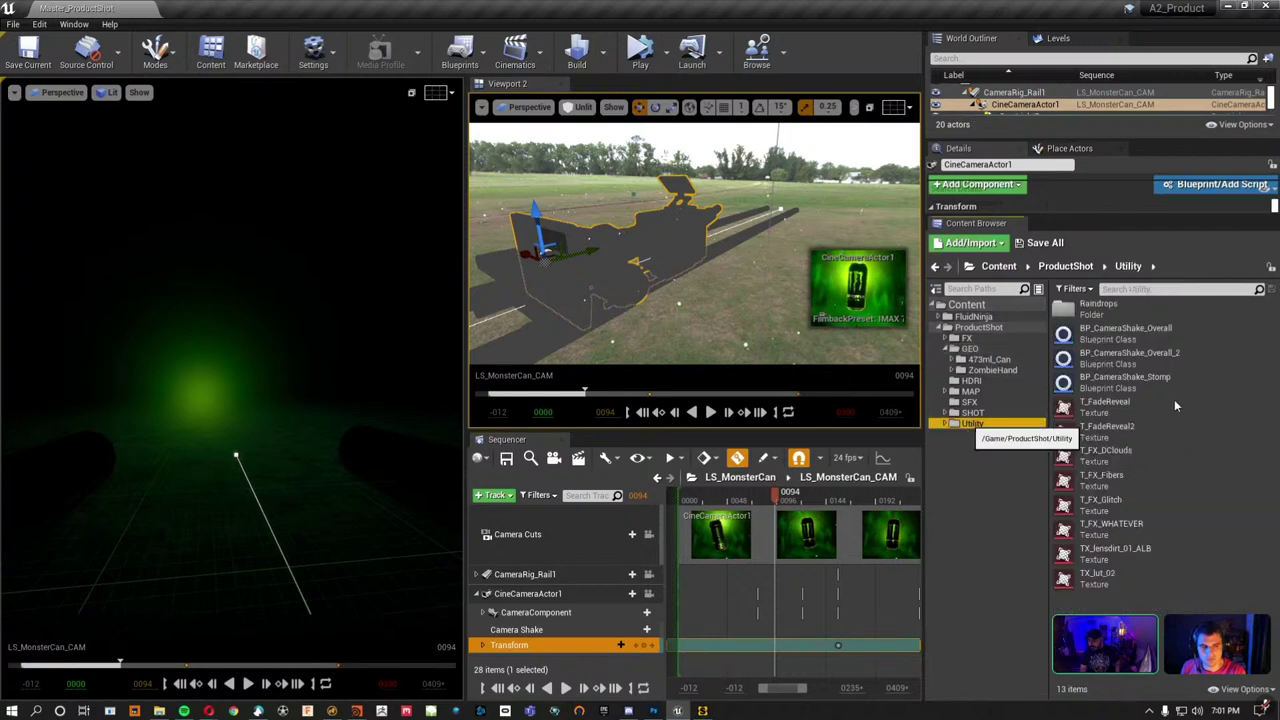
click(1122, 328)
double_click(1122, 330)
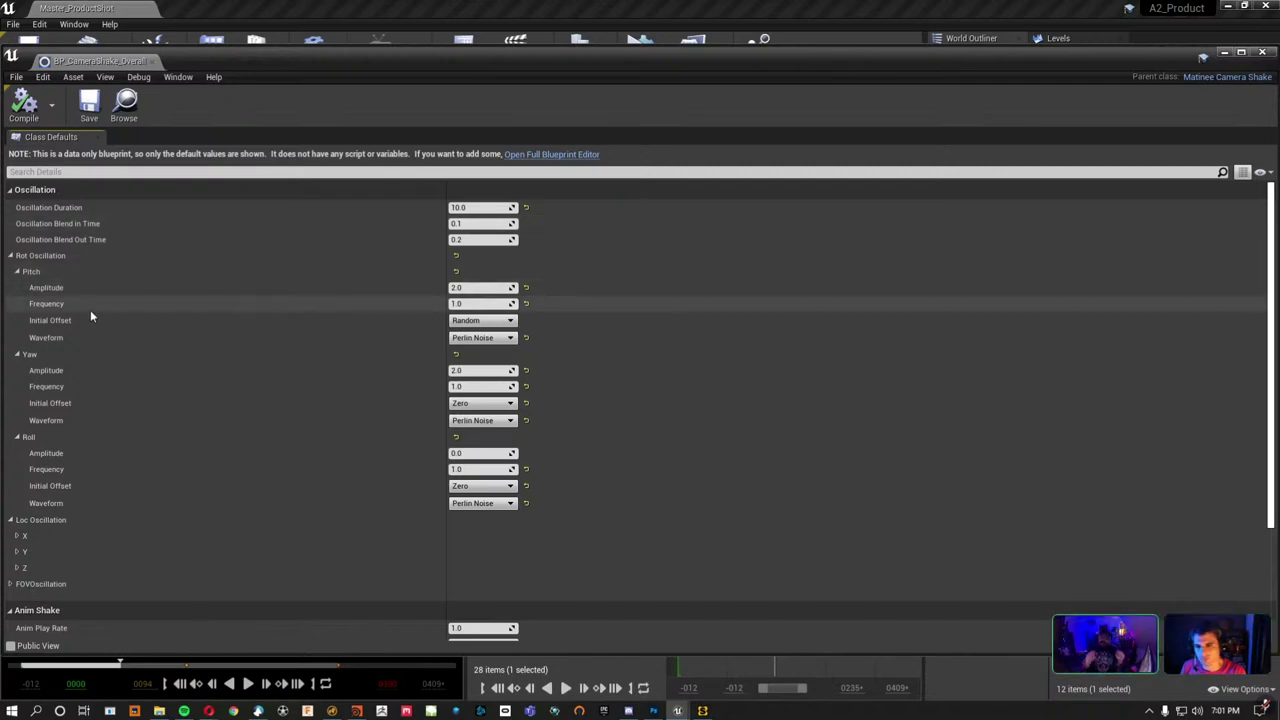
click(1262, 52)
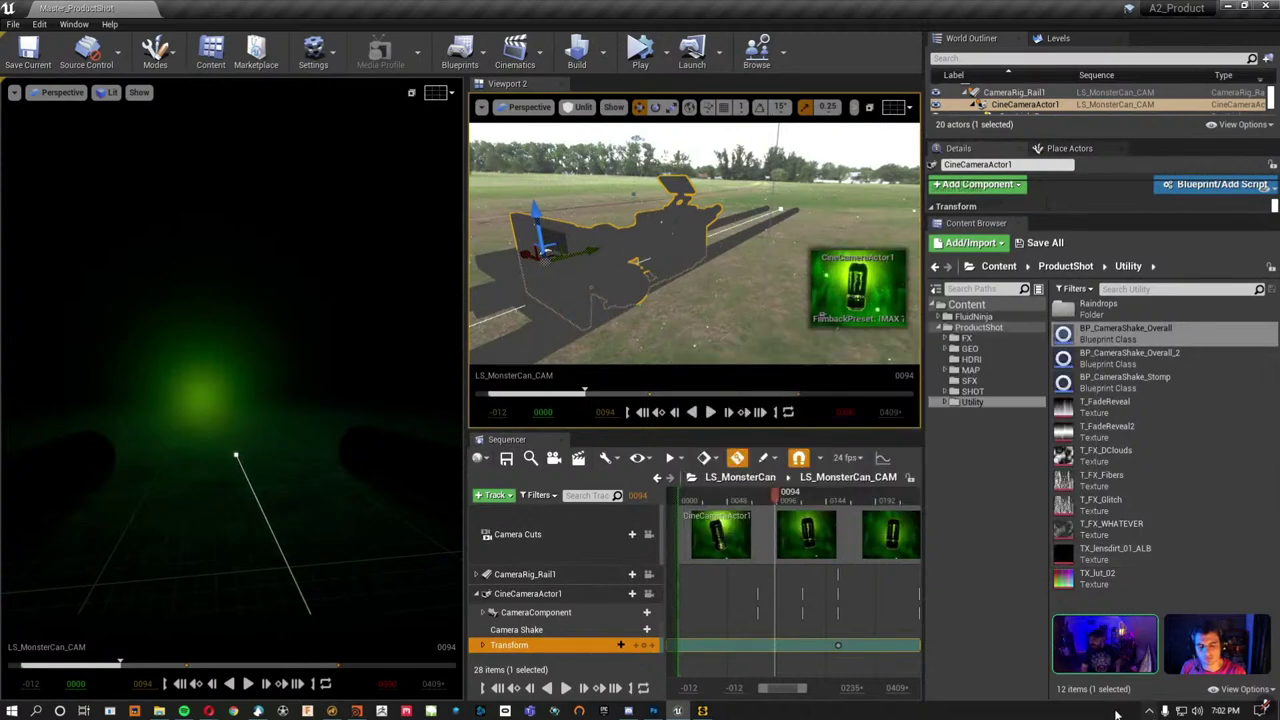
right_click(1078, 600)
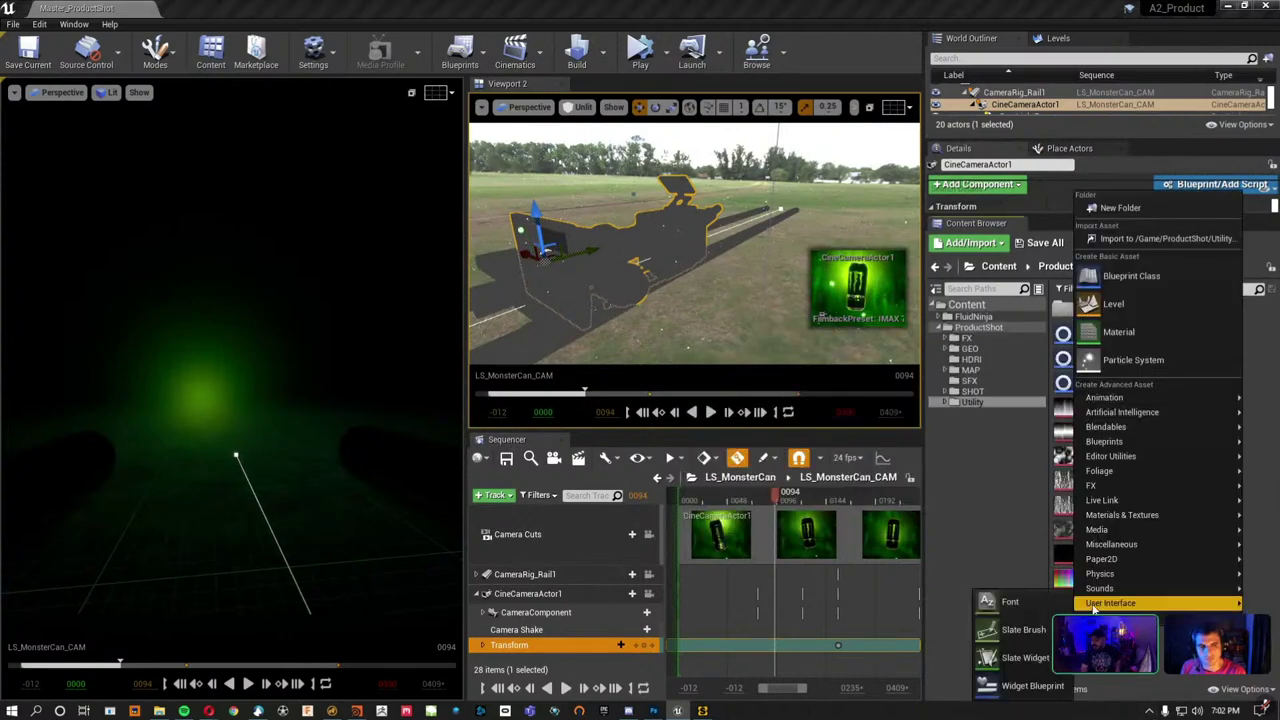
click(1132, 278)
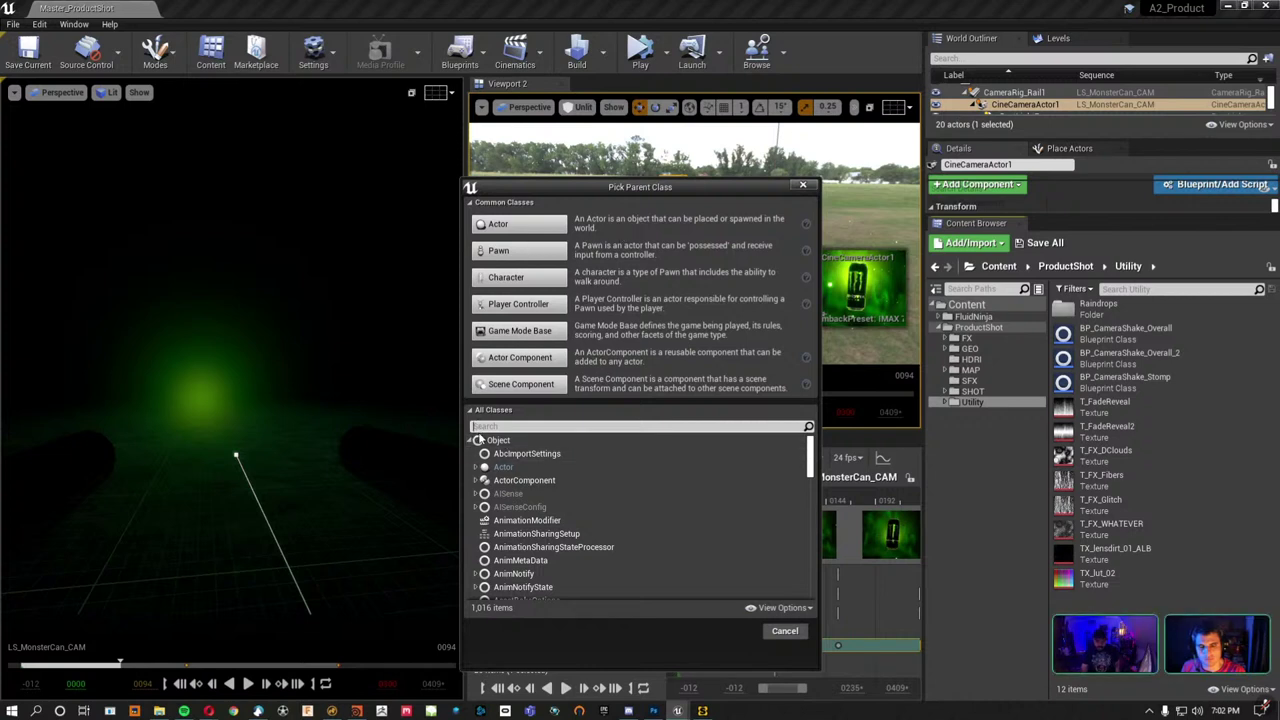
text(camera)
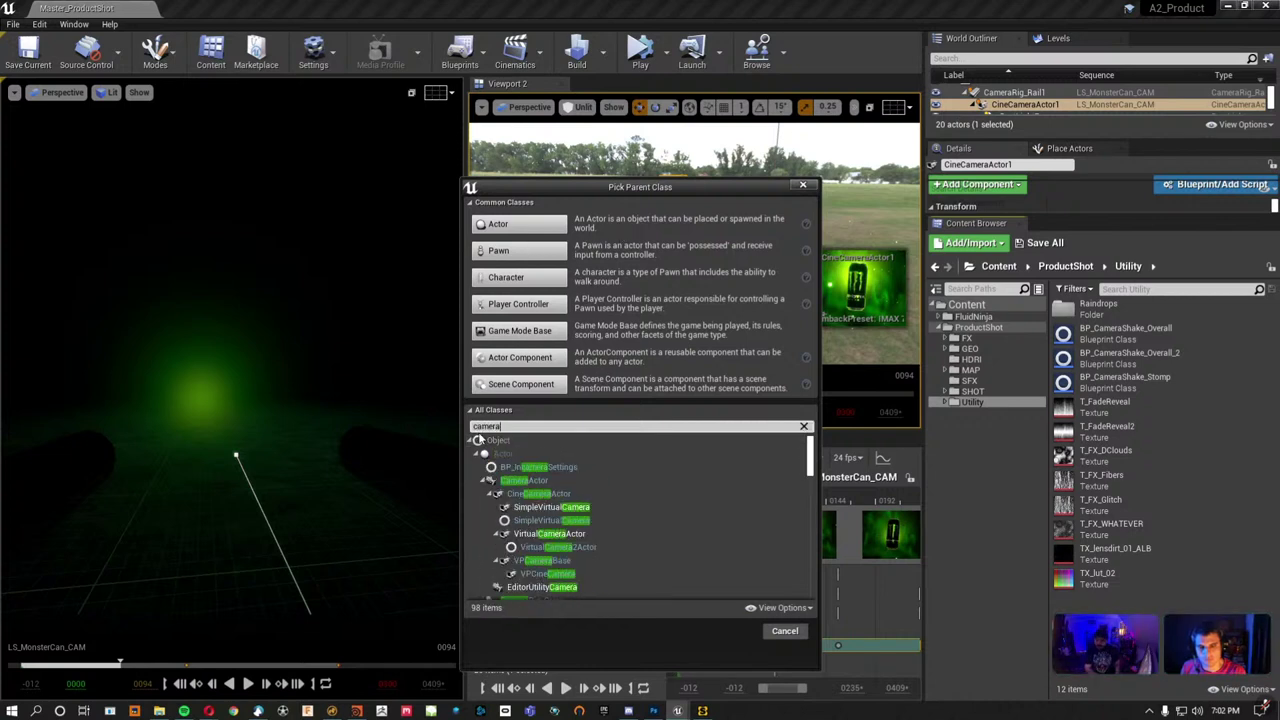
text( shake)
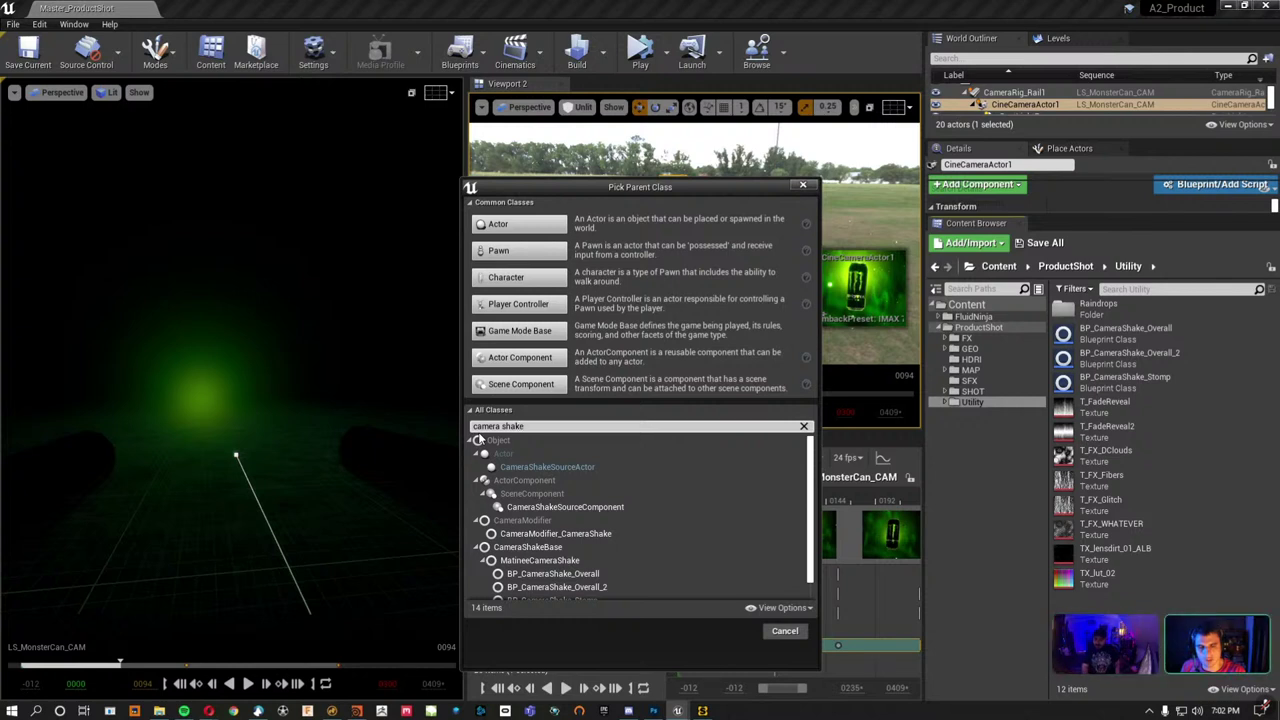
scroll(659, 552, down, 2)
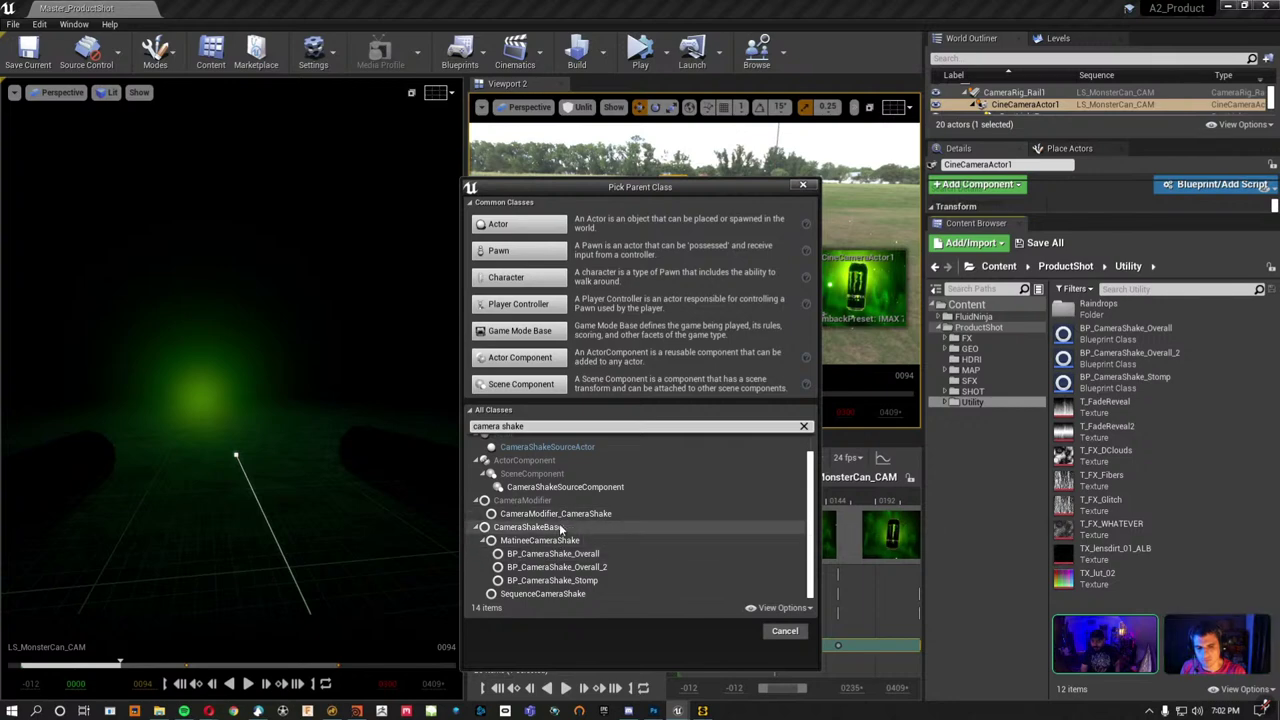
click(805, 188)
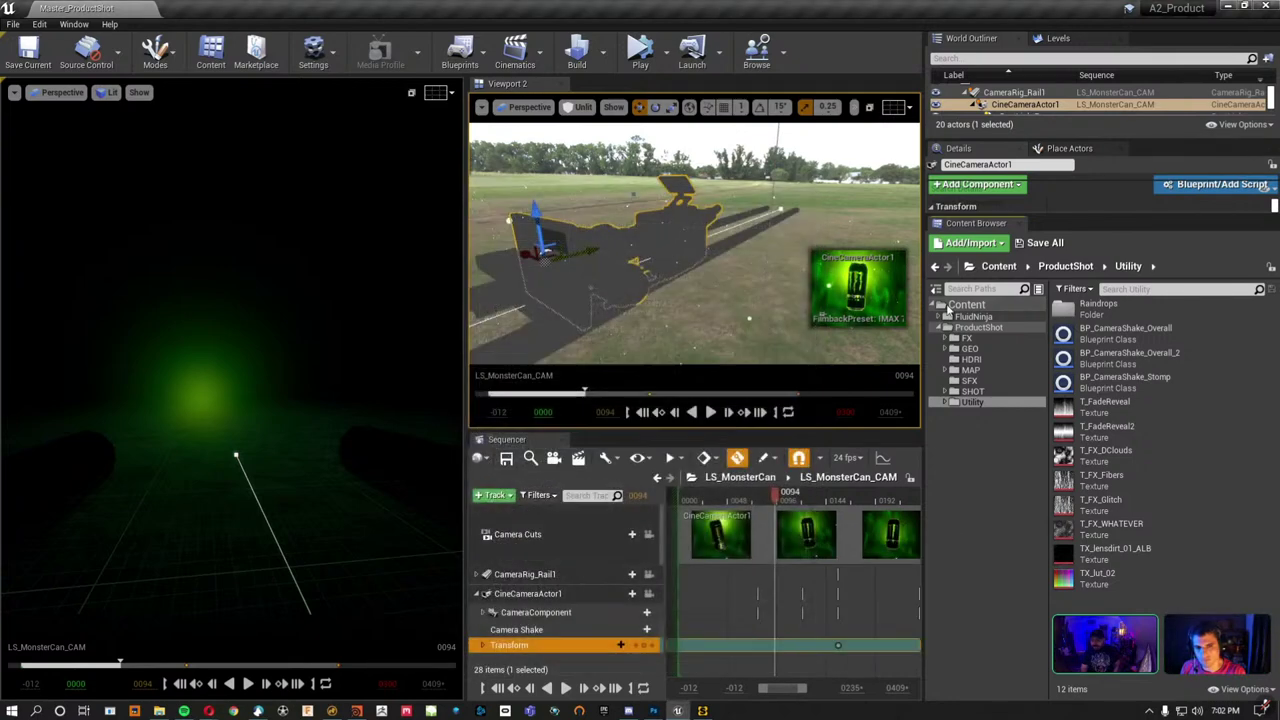
Select BP_CameraShake_Stomp and look through the shot camera at frame 24.
click(1125, 358)
click(1136, 385)
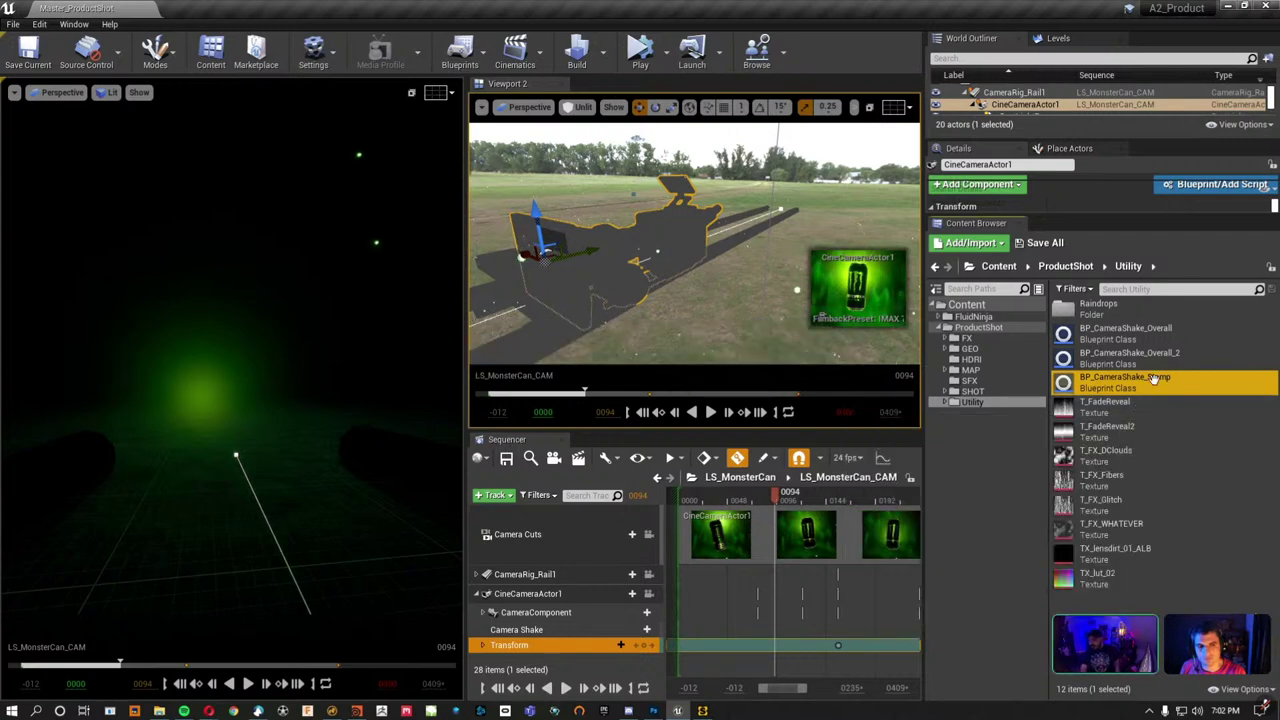
click(645, 537)
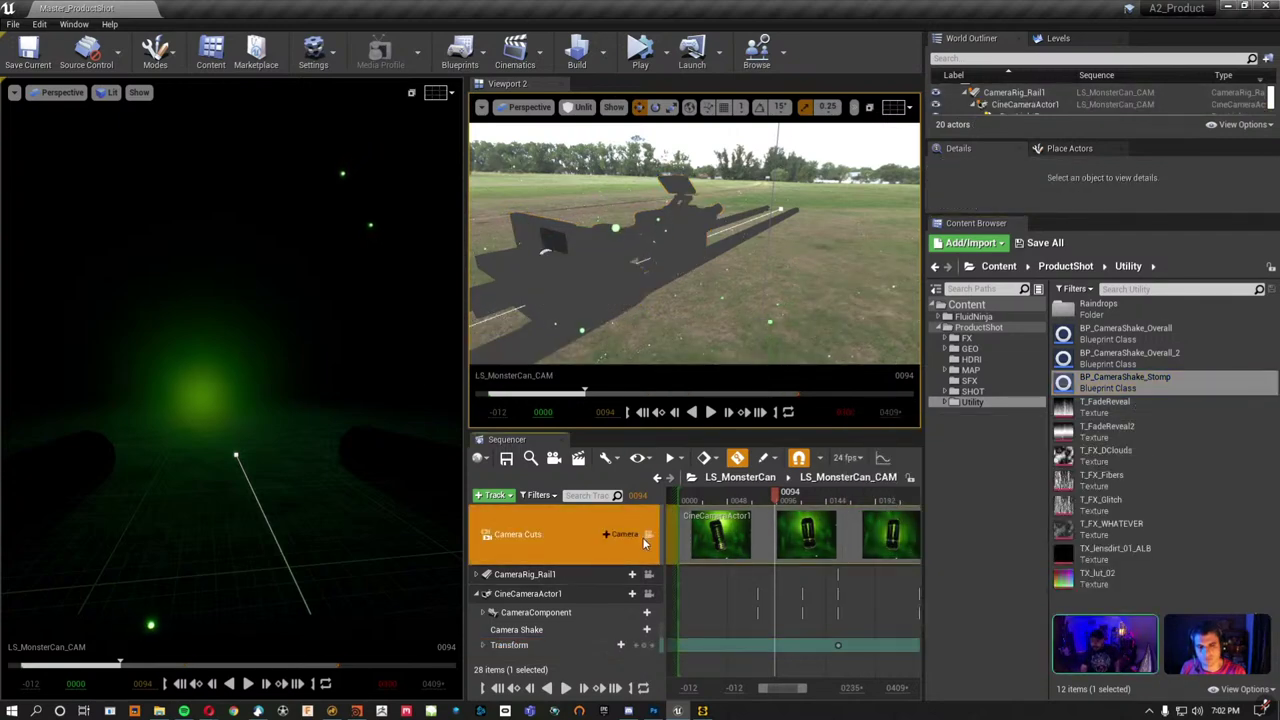
click(648, 534)
drag(760, 500, 703, 500)
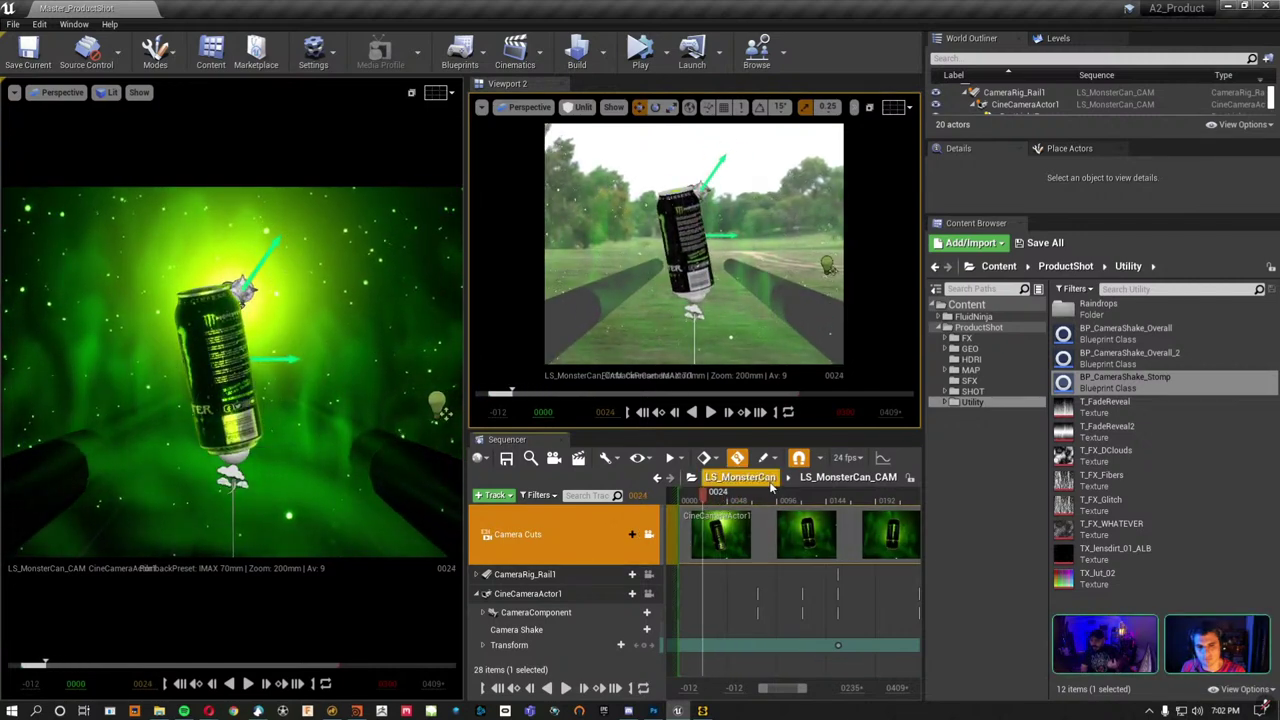
Return to the LS_MonsterCan sequence, inspect the Sound FX track options, and activate the camera viewport.
click(657, 477)
right_click(576, 637)
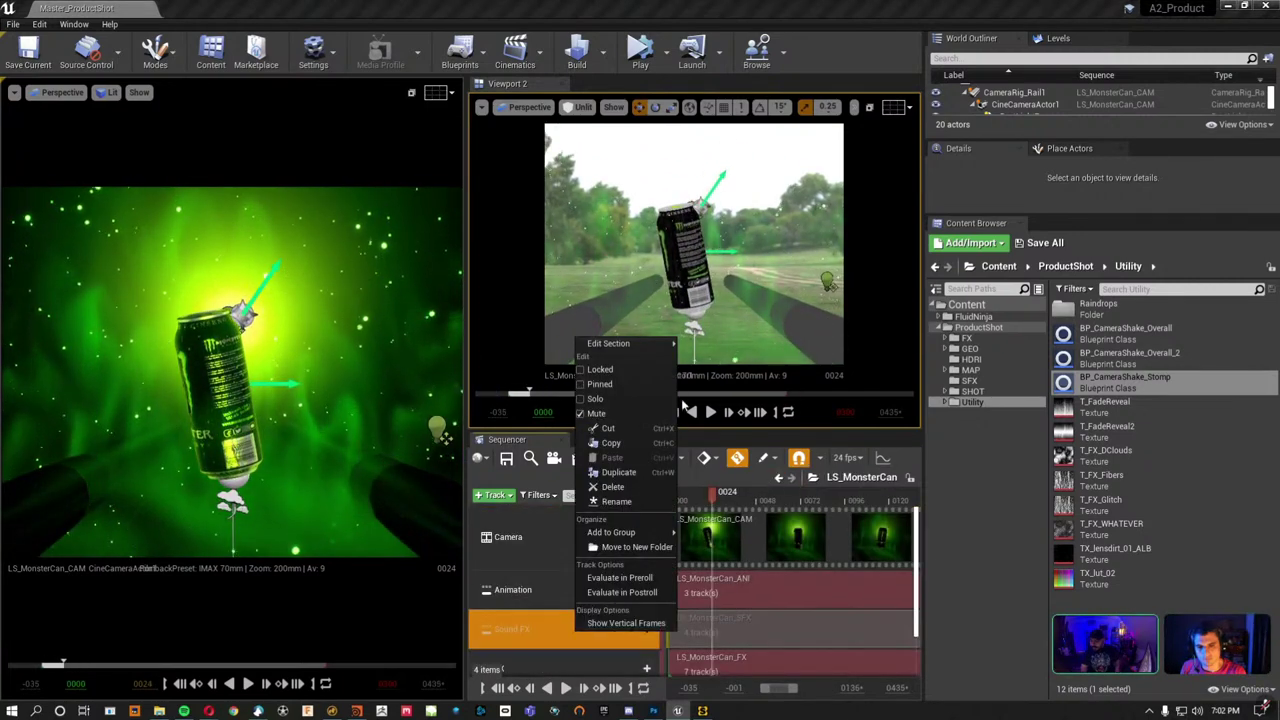
key(Escape)
click(358, 380)
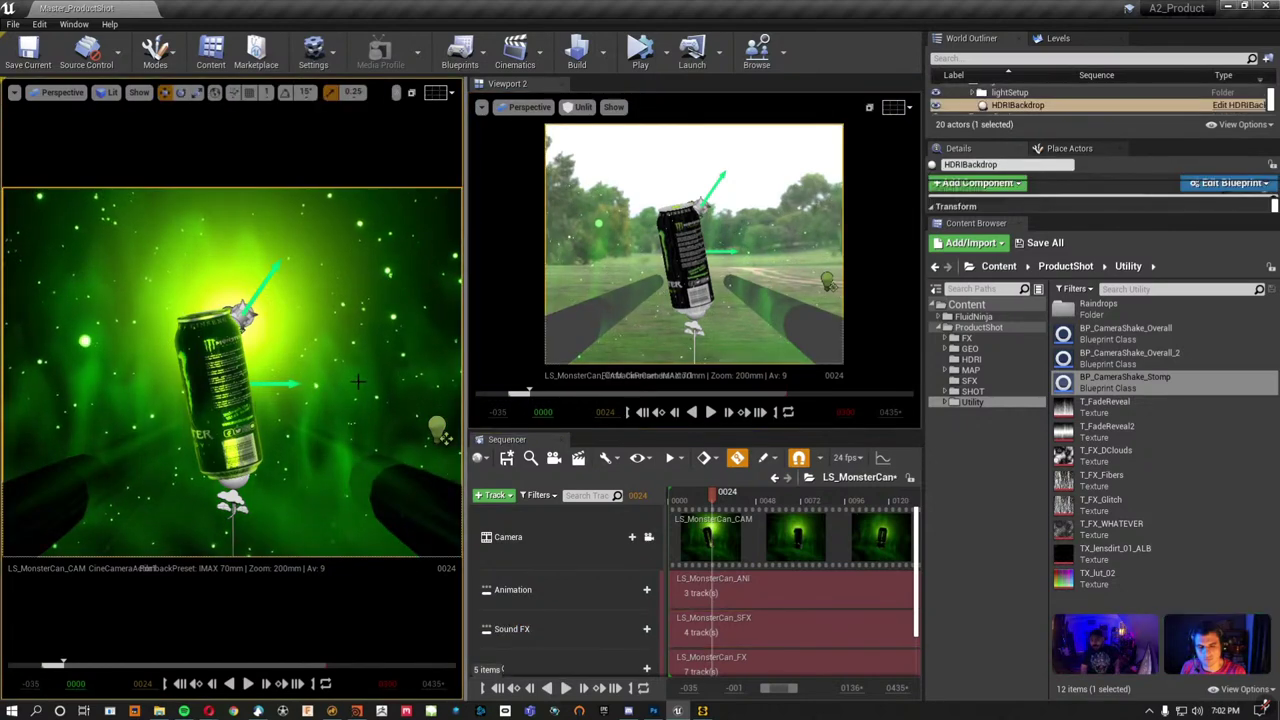
Play the sequence full screen in game view from the start, pausing around frames 78 and 119.
key(F11)
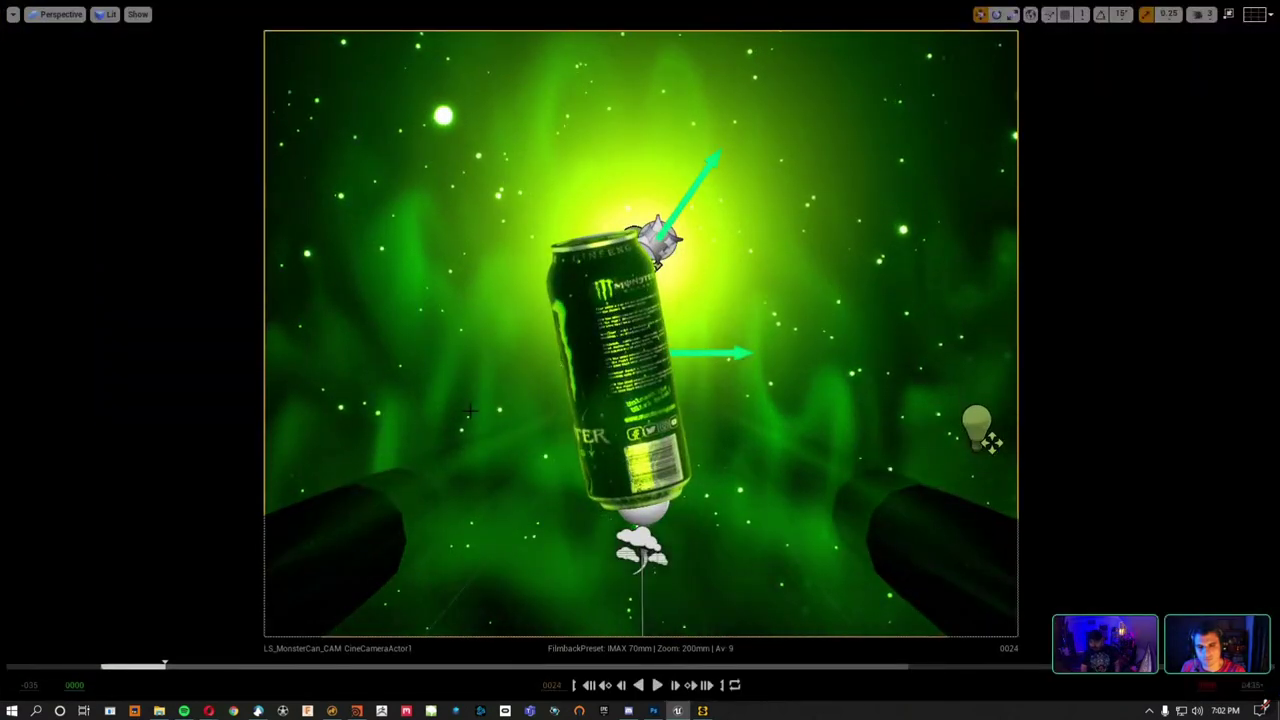
key(g)
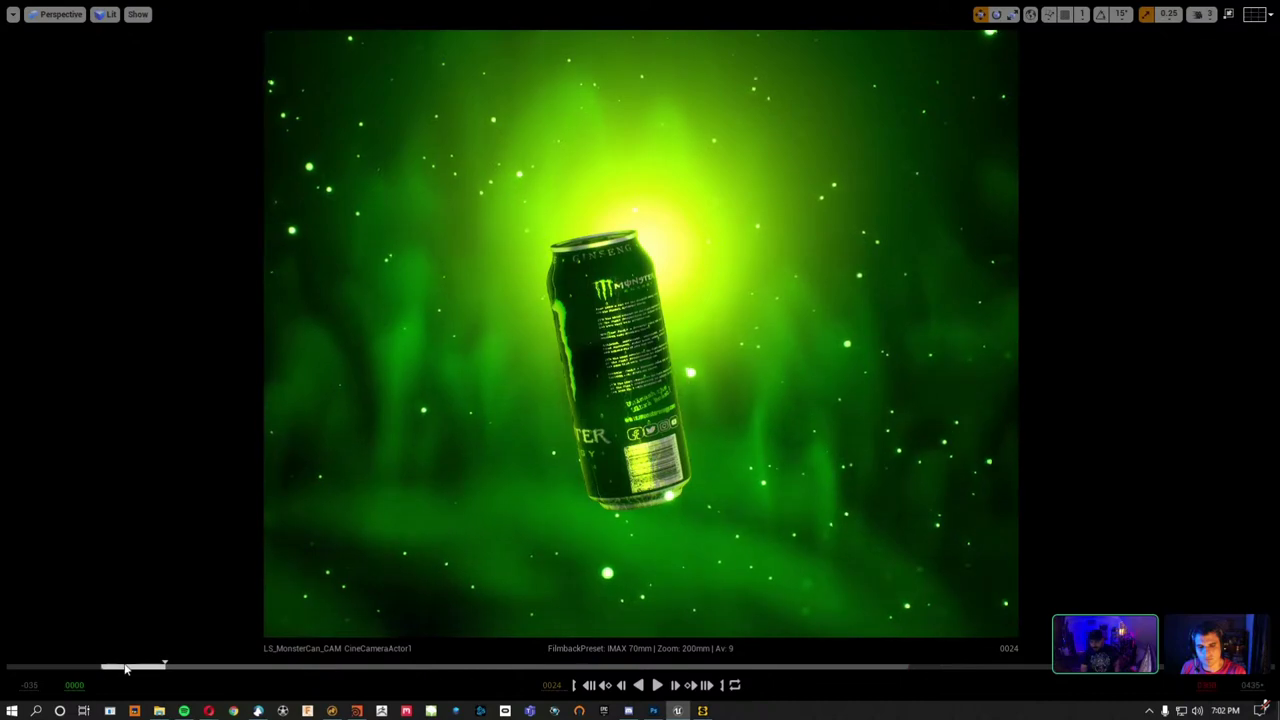
click(103, 667)
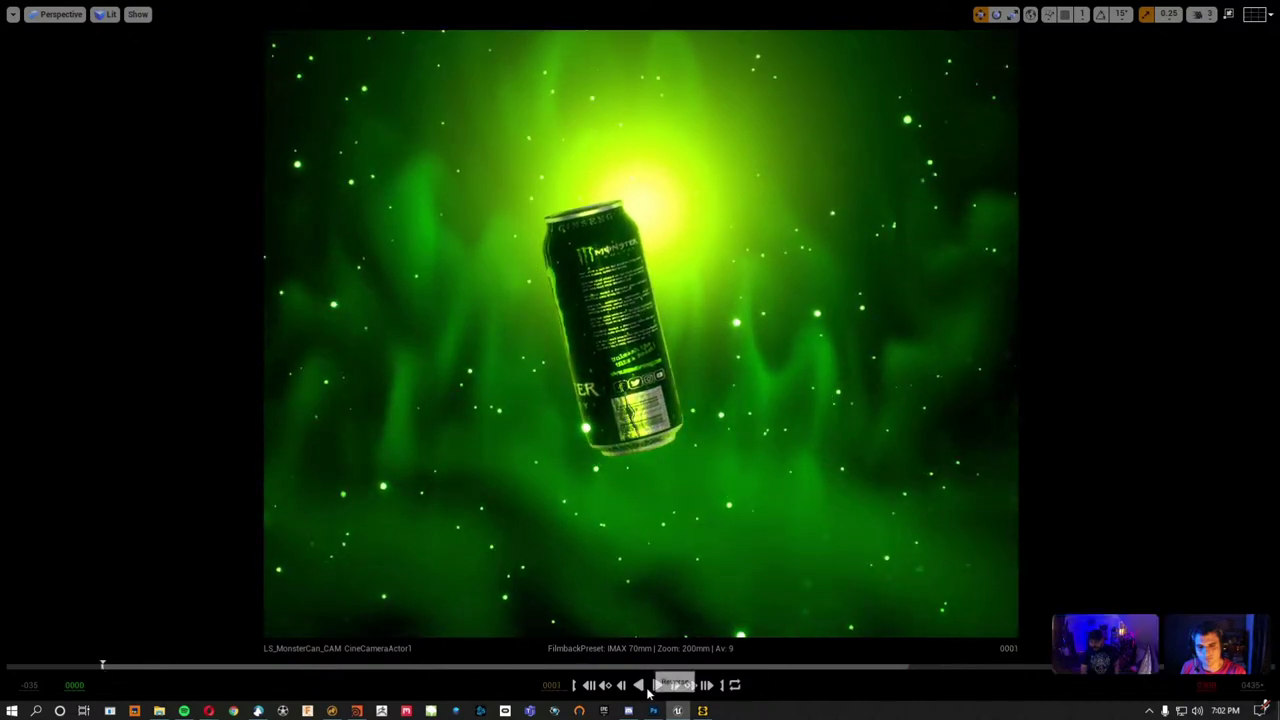
click(652, 687)
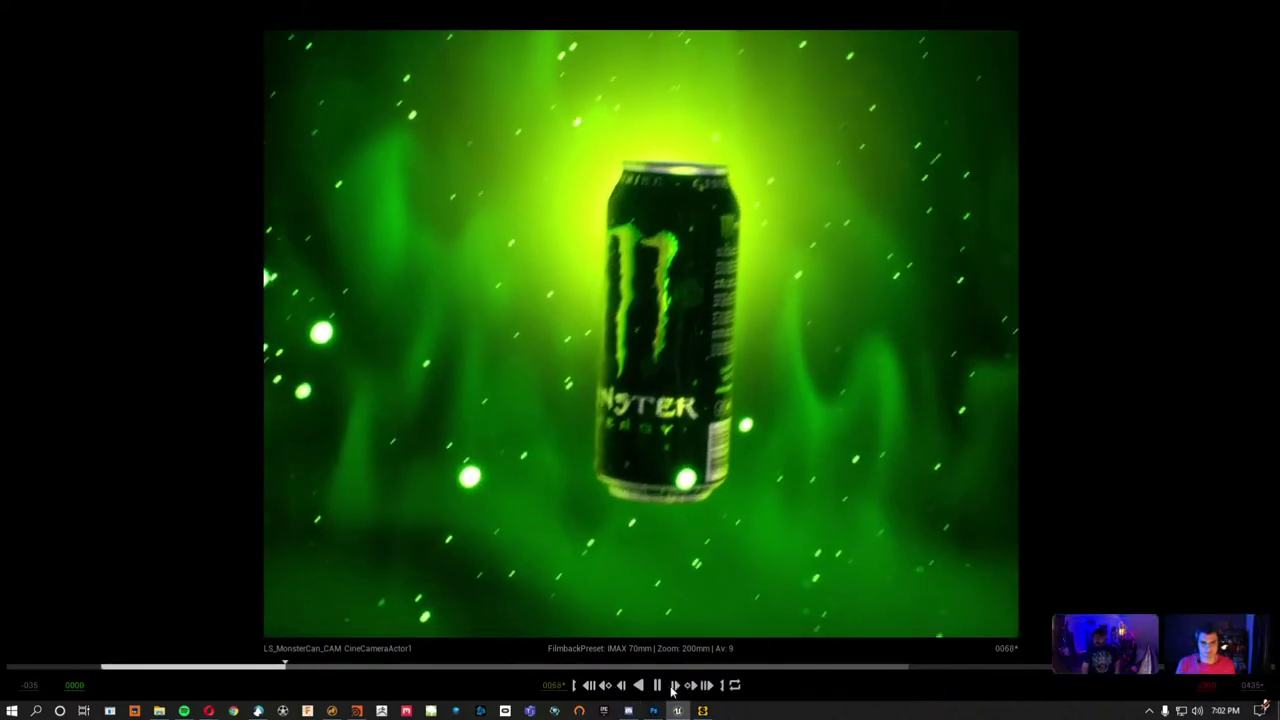
click(657, 686)
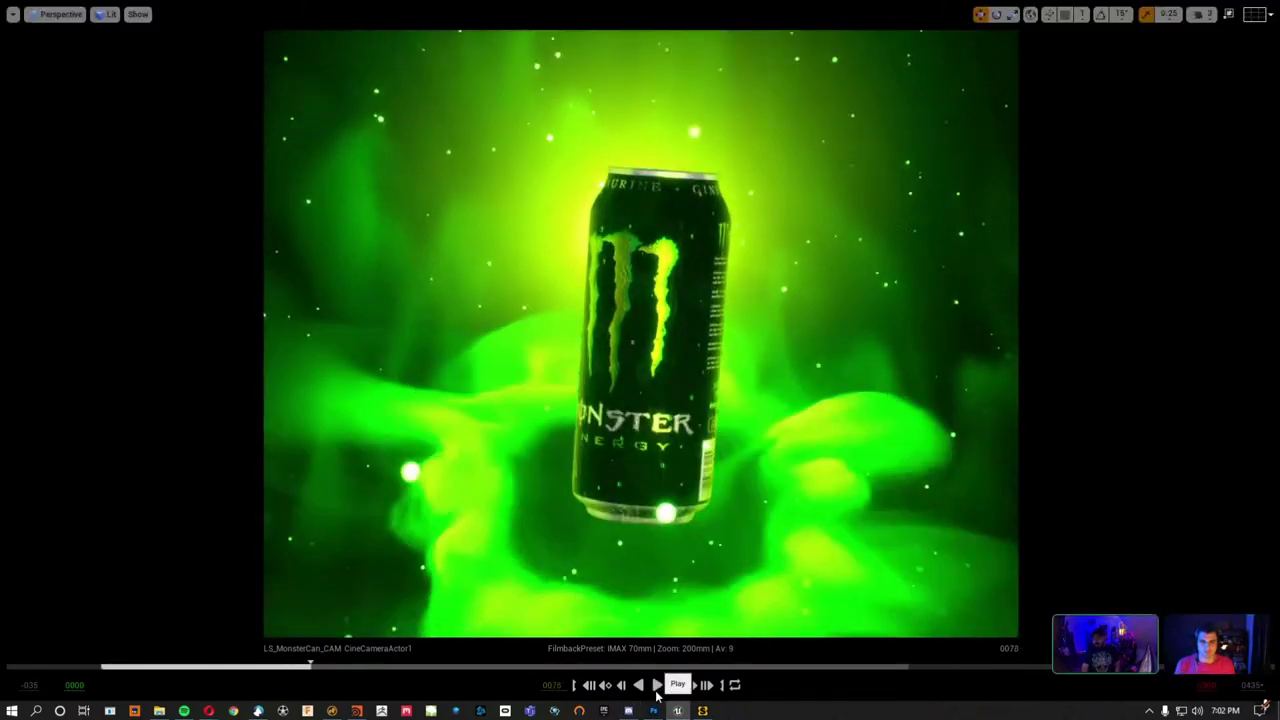
mouse_move(310, 665)
mouse_down()
mouse_move(422, 667)
mouse_move(285, 690)
mouse_move(307, 686)
mouse_up()
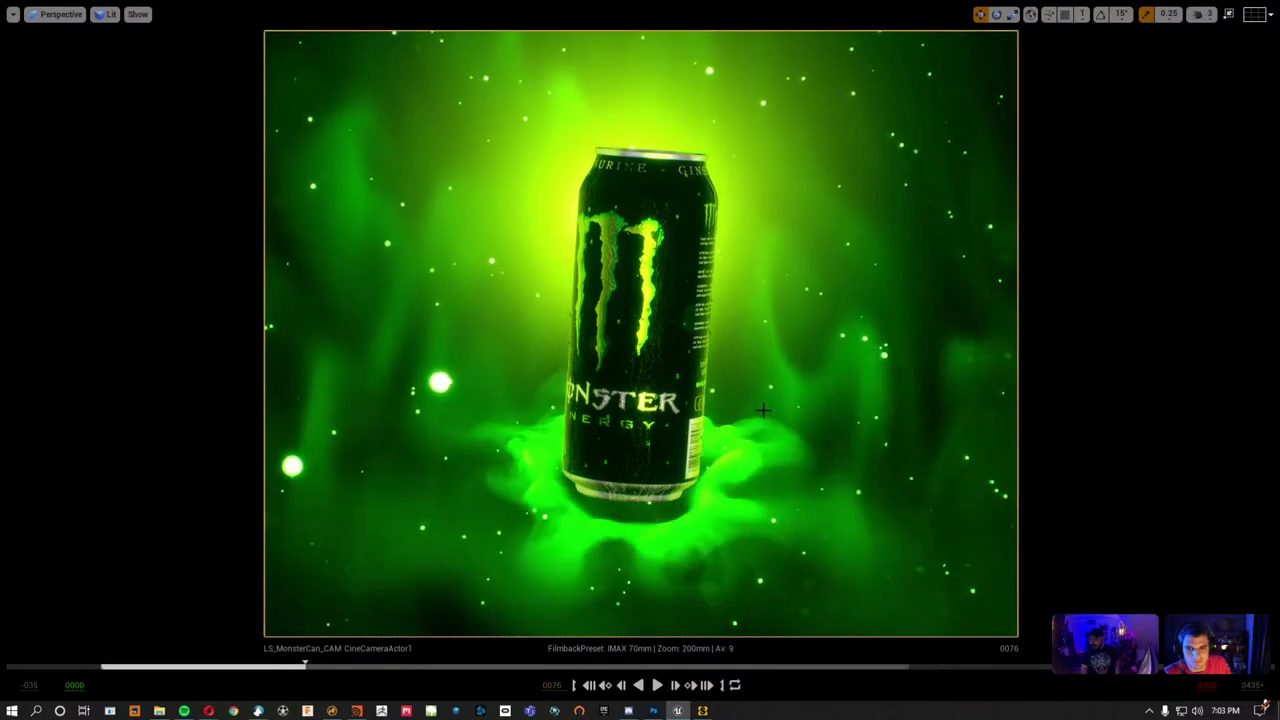
key(F11)
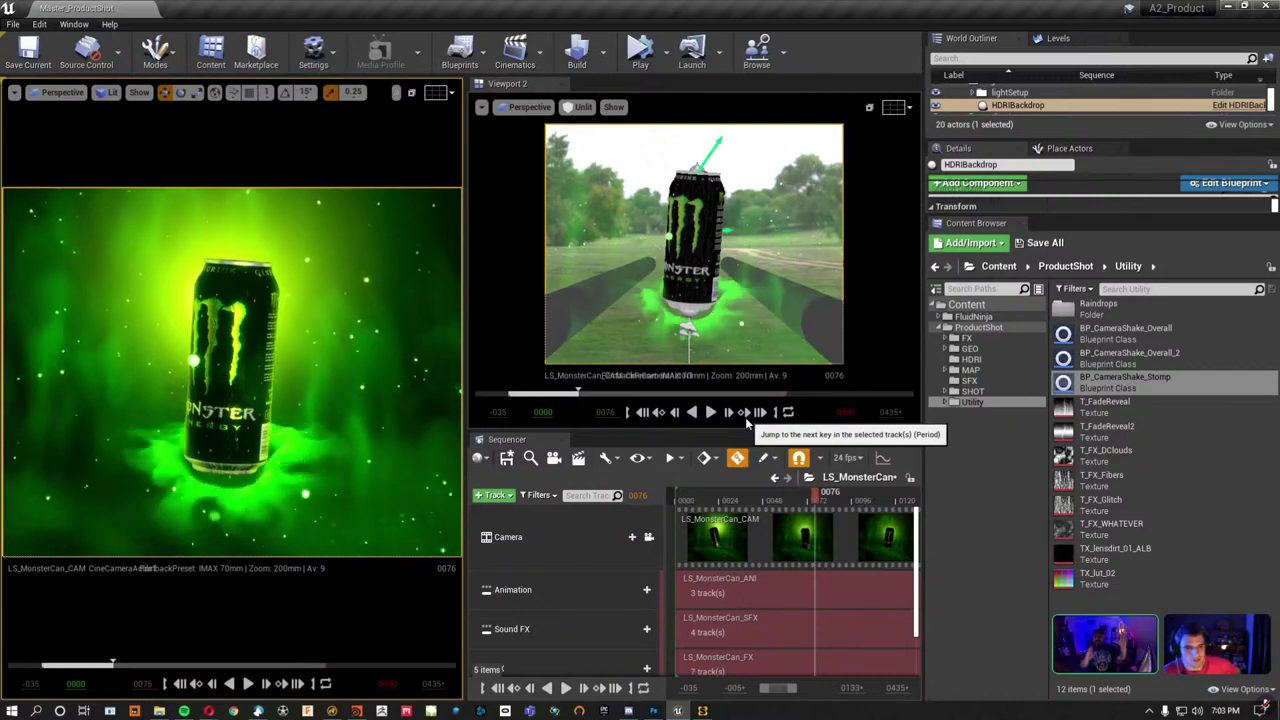
Mute the Sound FX track in LS_MonsterCan.
right_click(546, 628)
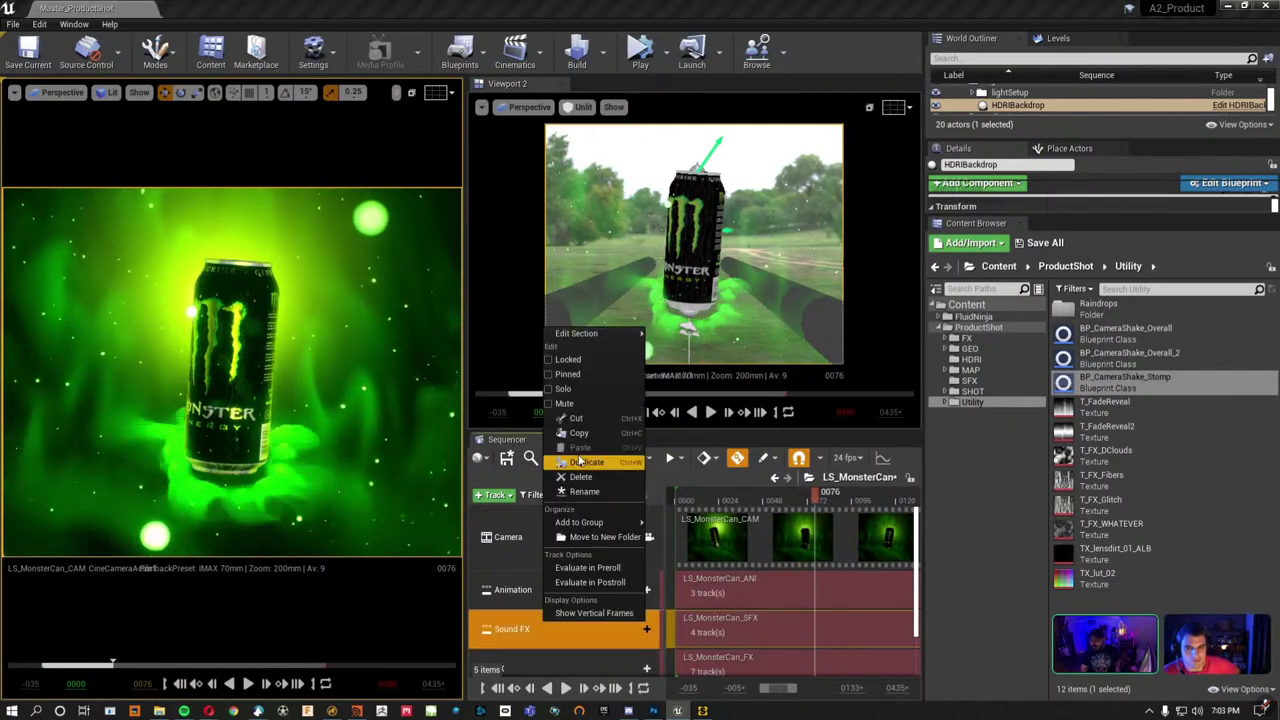
click(560, 403)
click(676, 497)
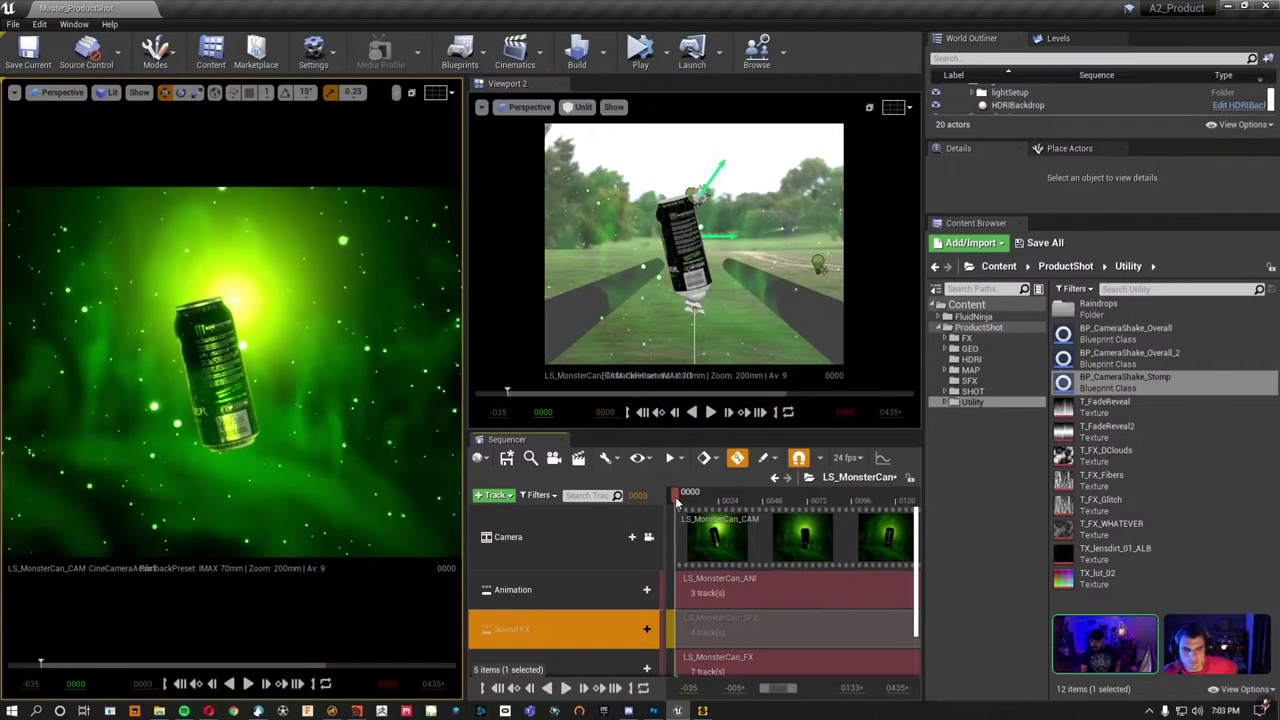
Play the sequence and open the LS_MonsterCan_CAM shot from the Camera track.
key(space)
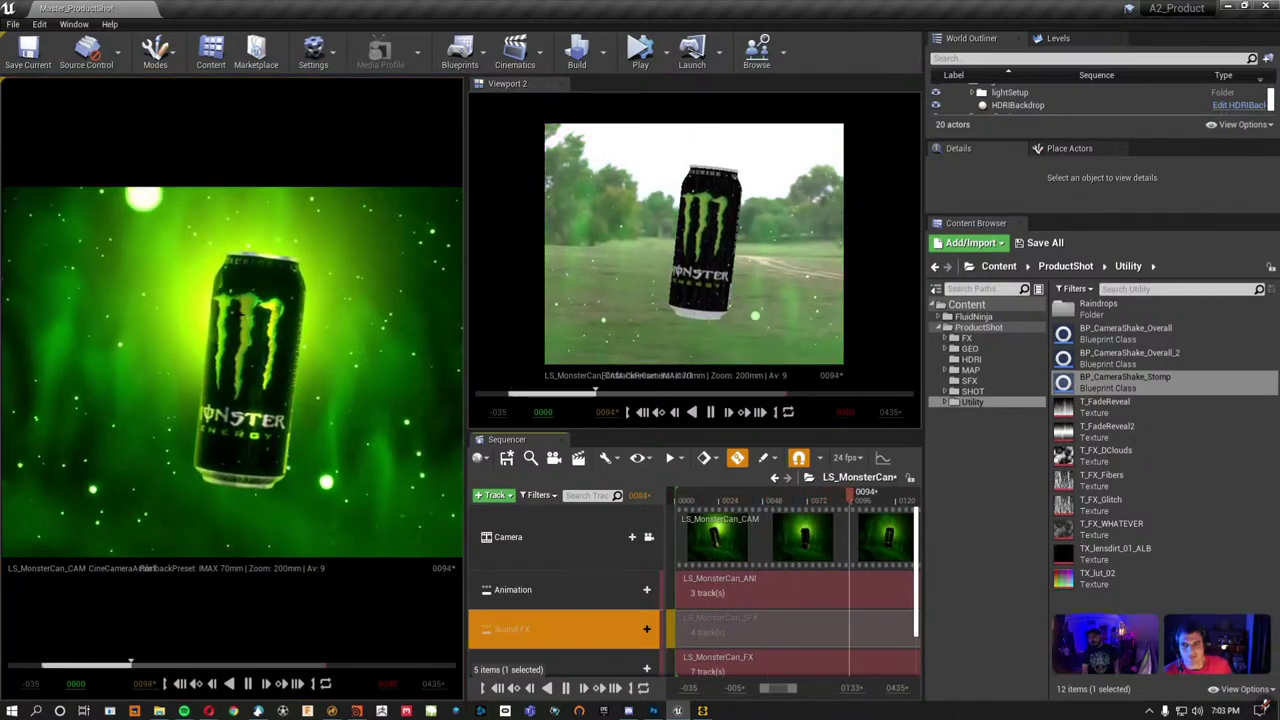
click(542, 540)
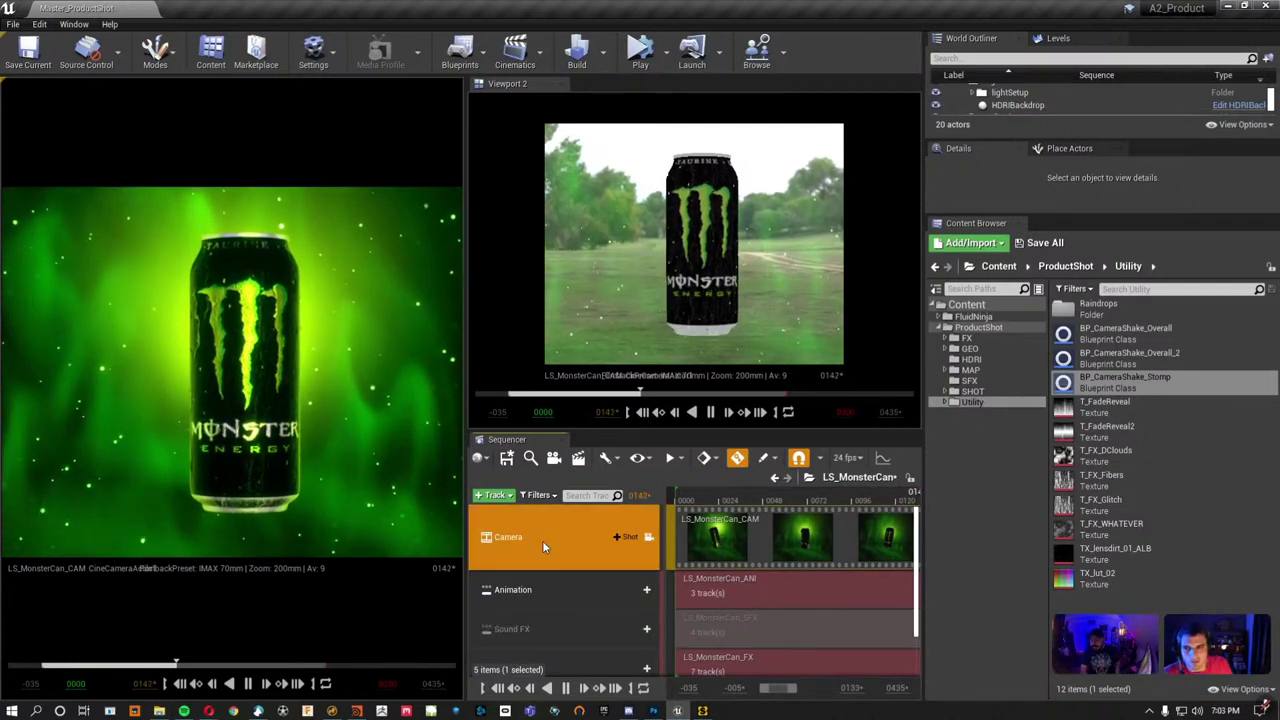
double_click(740, 535)
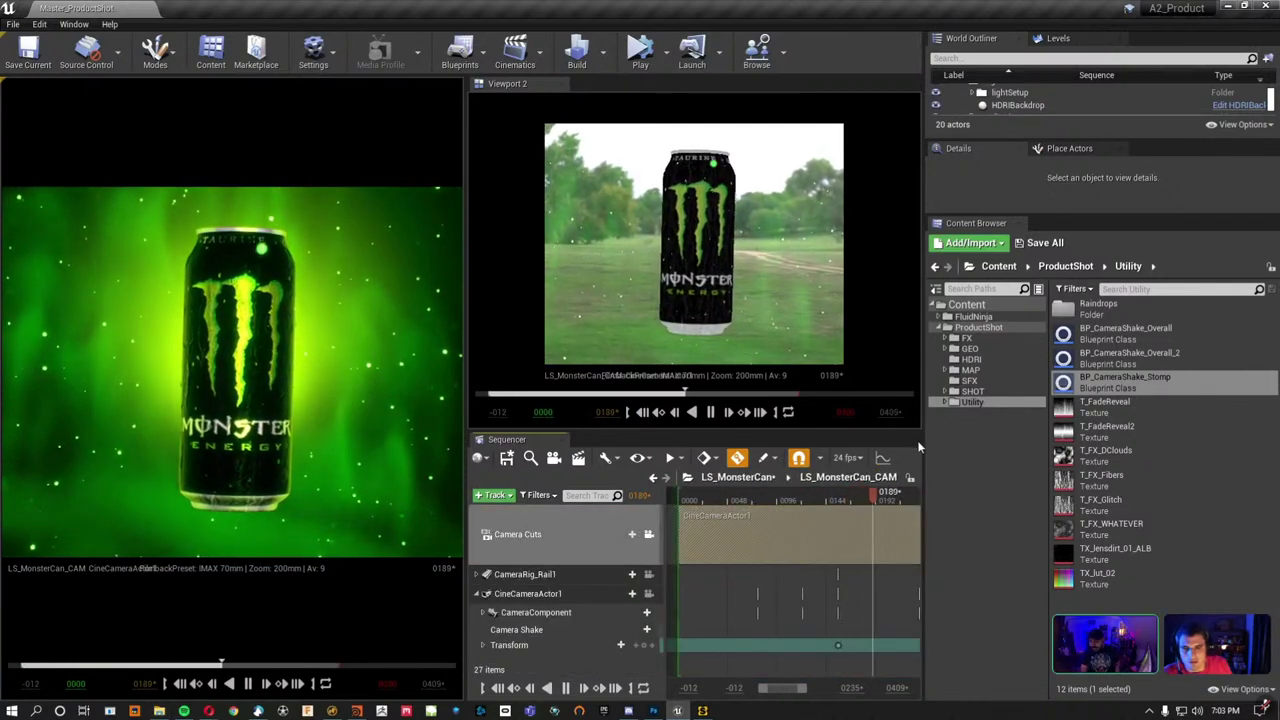
Enlarge the Sequencer panel, collapse CineCameraActor1, and return to the LS_MonsterCan breadcrumb.
drag(919, 447, 1211, 447)
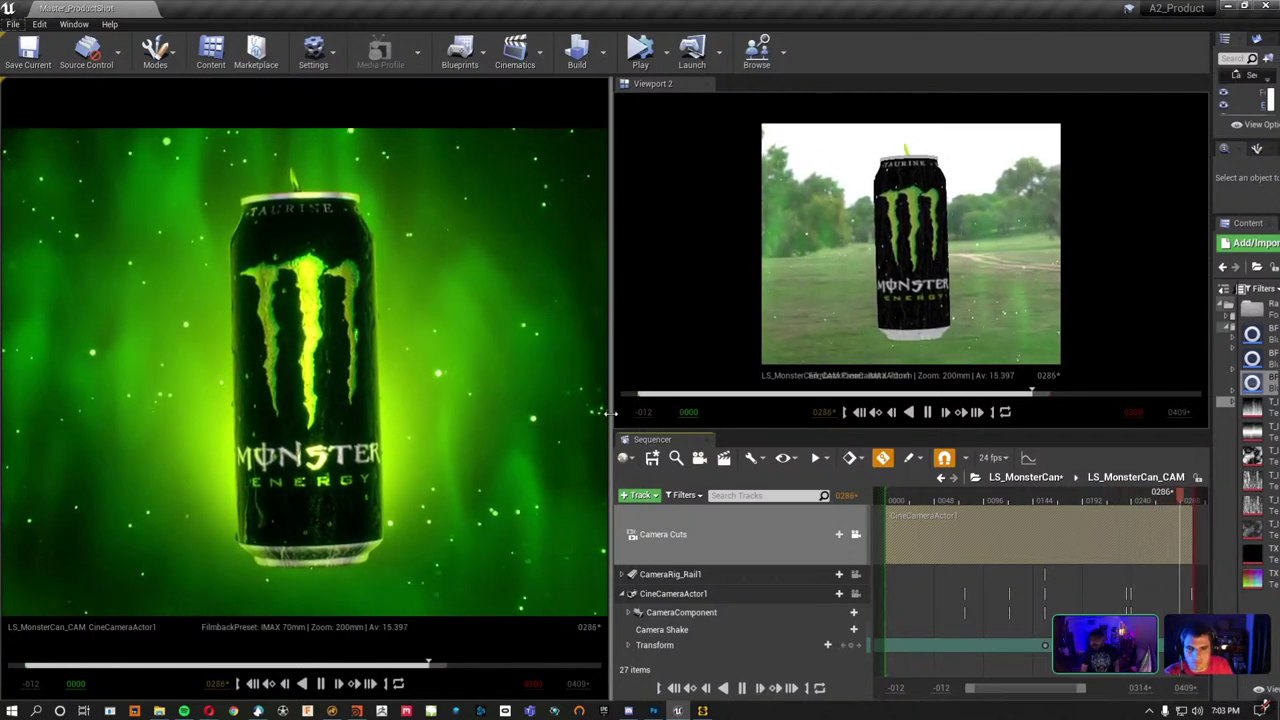
drag(605, 412, 497, 412)
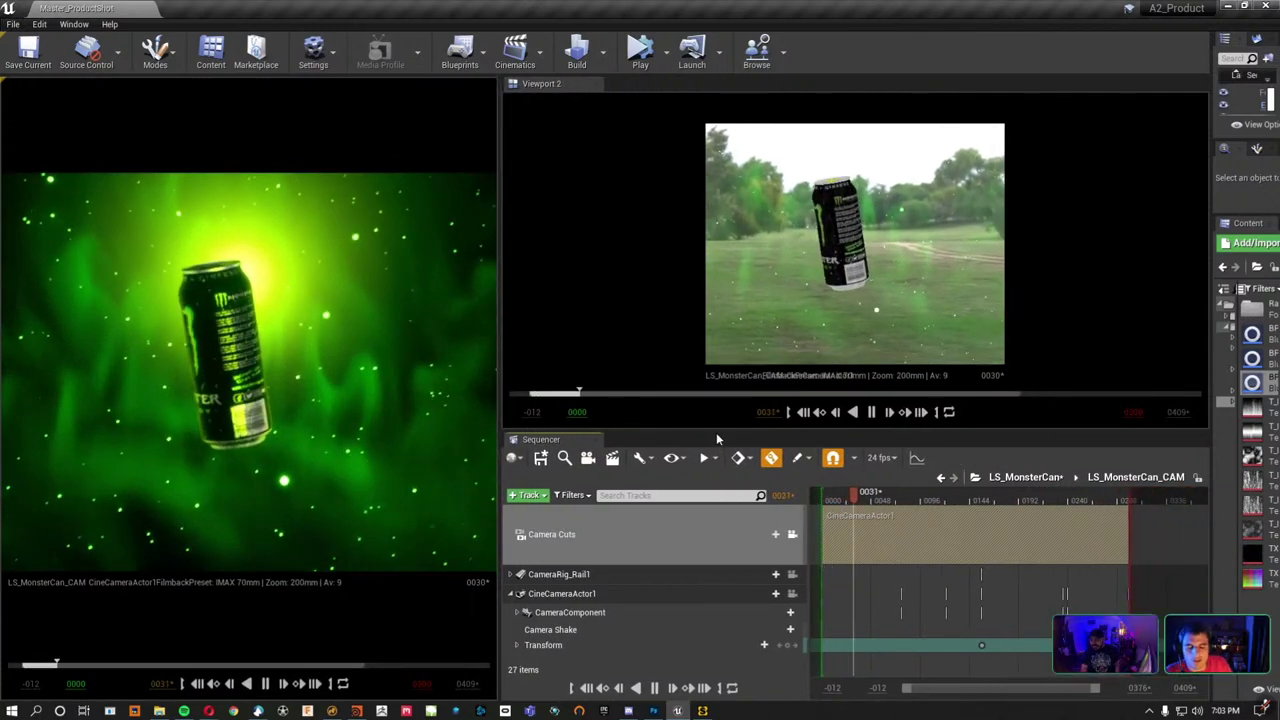
drag(716, 433, 716, 140)
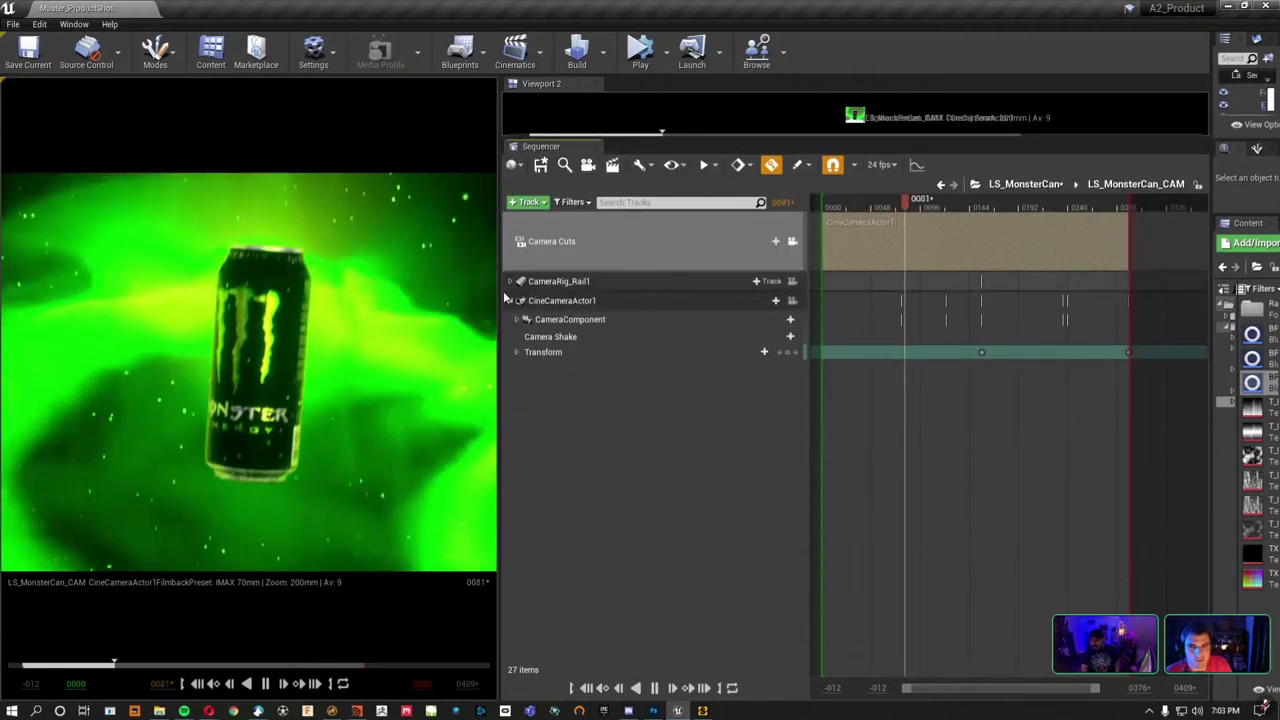
click(640, 301)
click(514, 302)
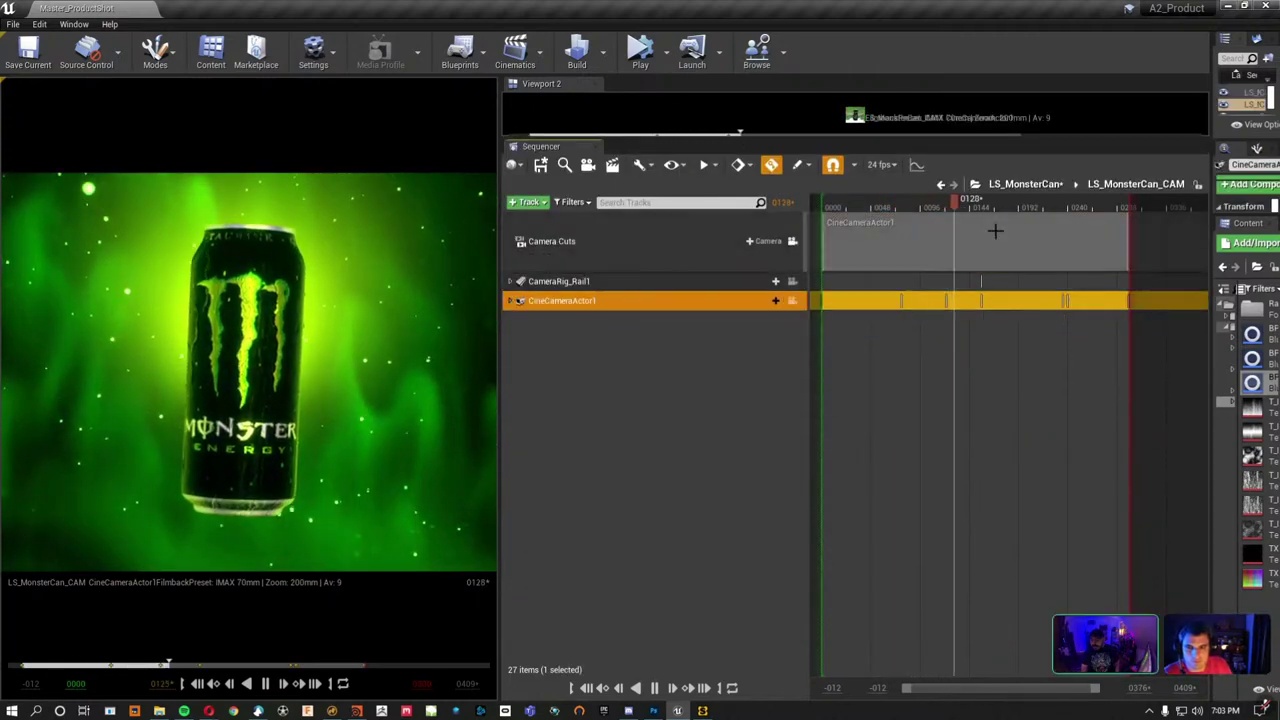
click(1036, 190)
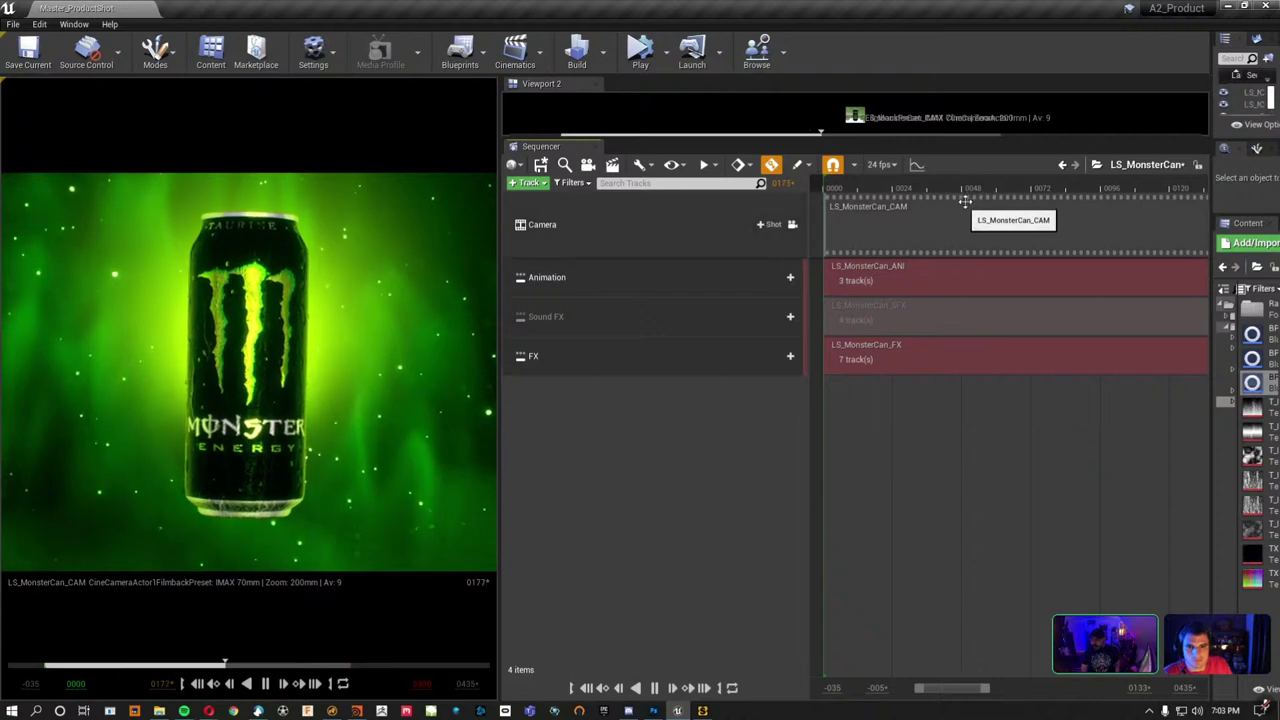
Open the LS_MonsterCan_FX subsequence from the FX track and play through the can turn.
click(910, 197)
drag(910, 197, 903, 192)
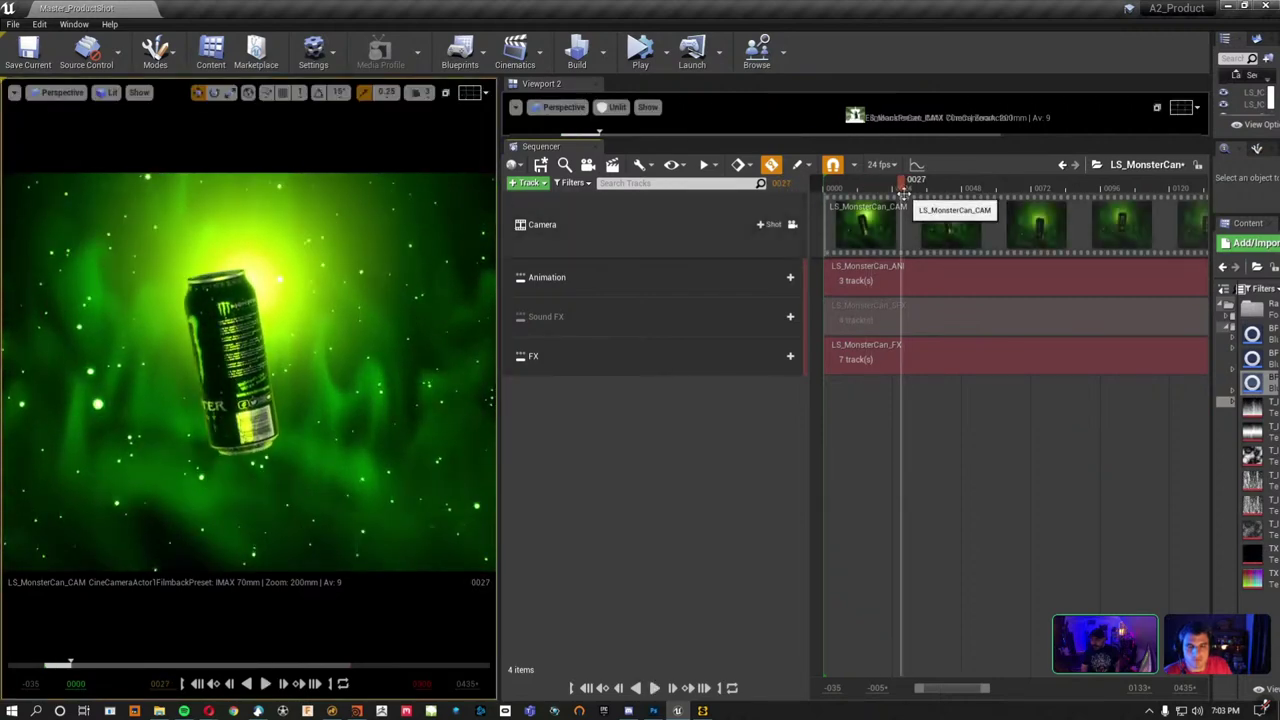
click(618, 360)
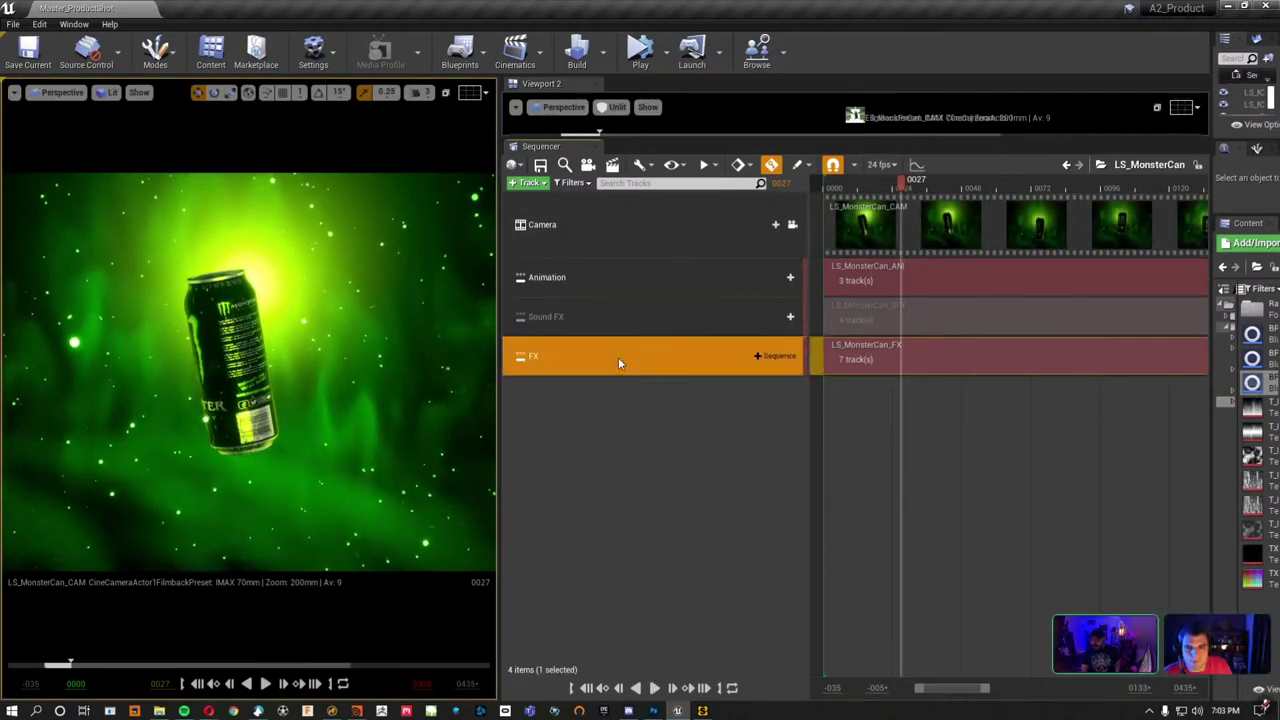
double_click(844, 352)
click(510, 202)
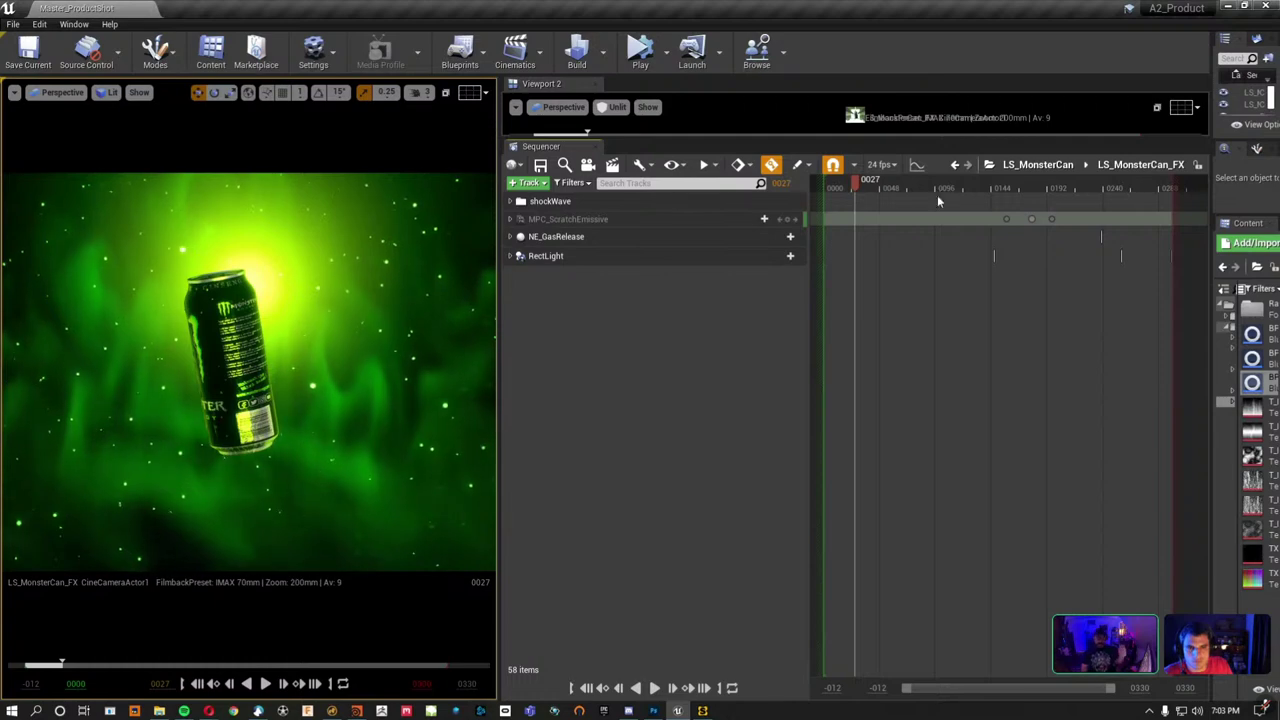
click(557, 256)
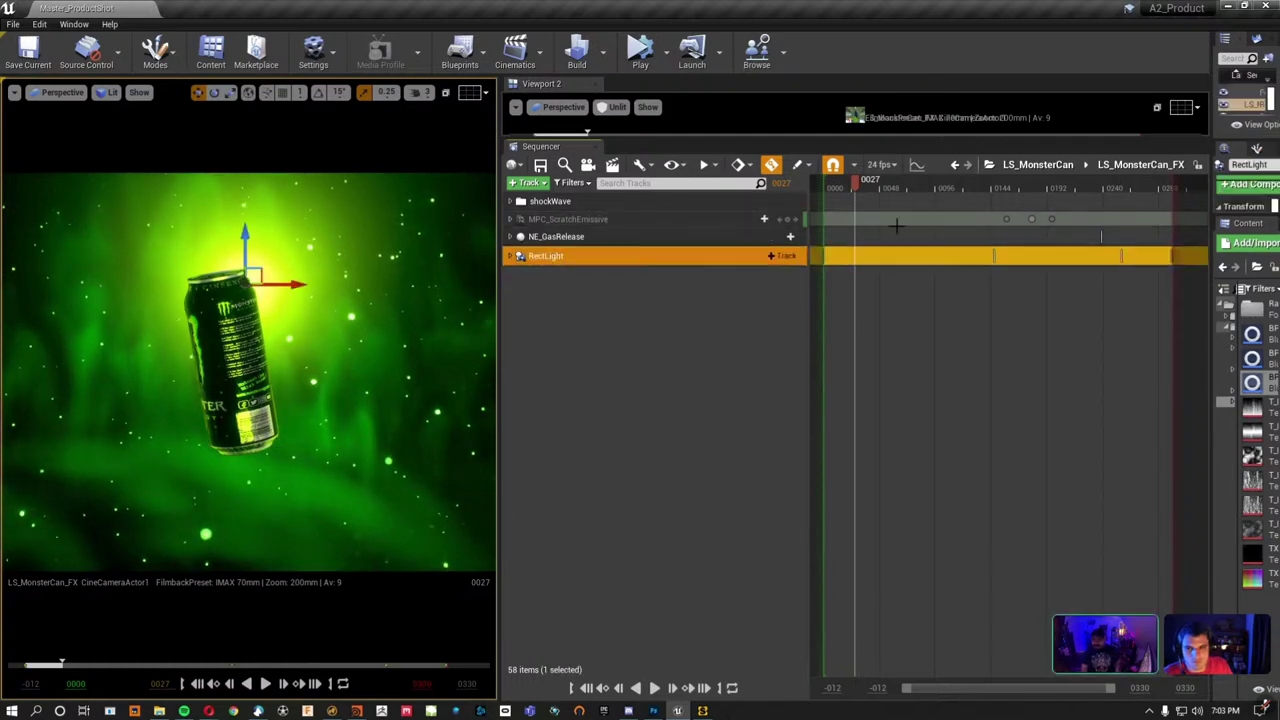
mouse_move(867, 187)
mouse_down()
mouse_move(1122, 177)
mouse_move(915, 175)
mouse_move(1010, 160)
mouse_up()
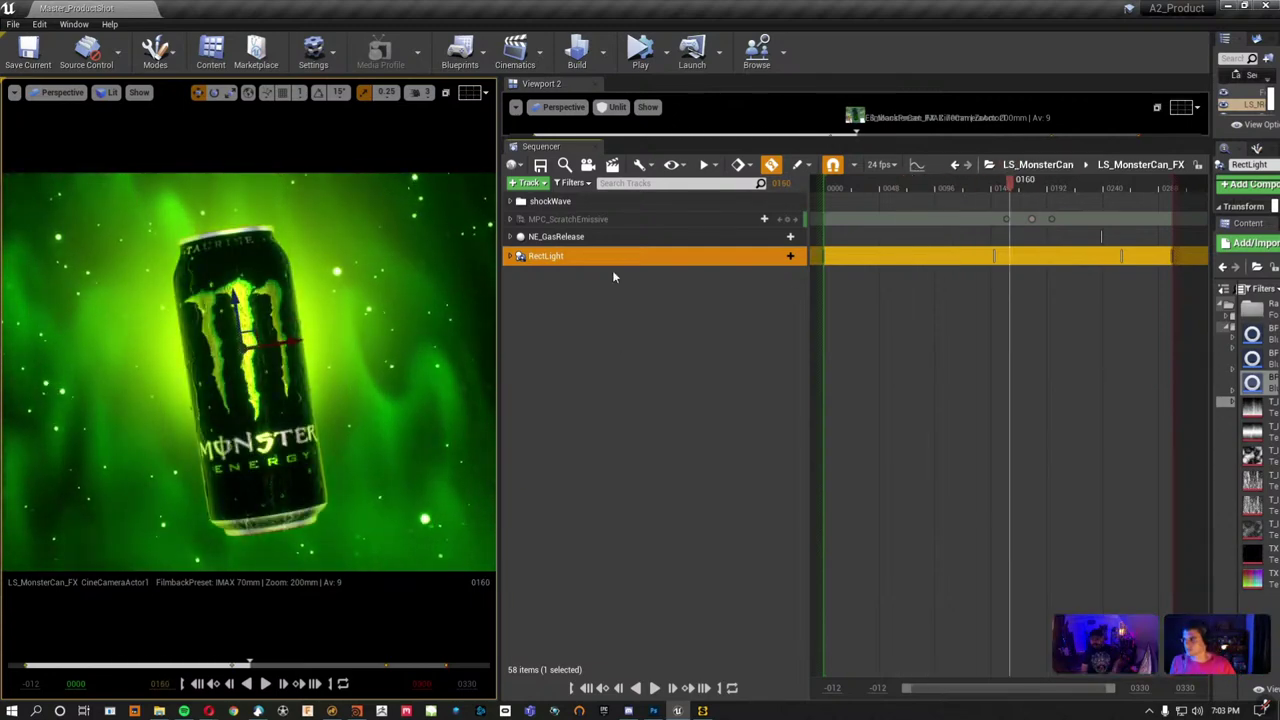
Unmute MPC_ScratchEmissive and preview the can around frames 130 and 150.
click(673, 220)
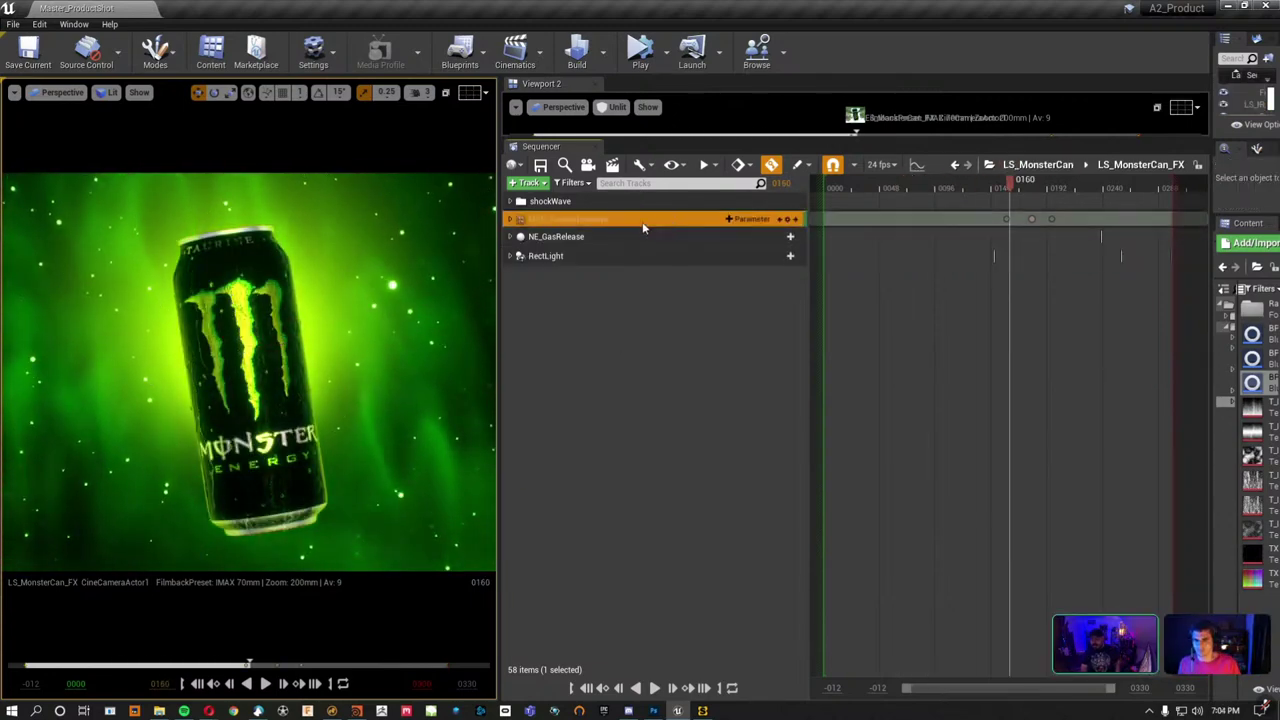
right_click(643, 228)
click(656, 320)
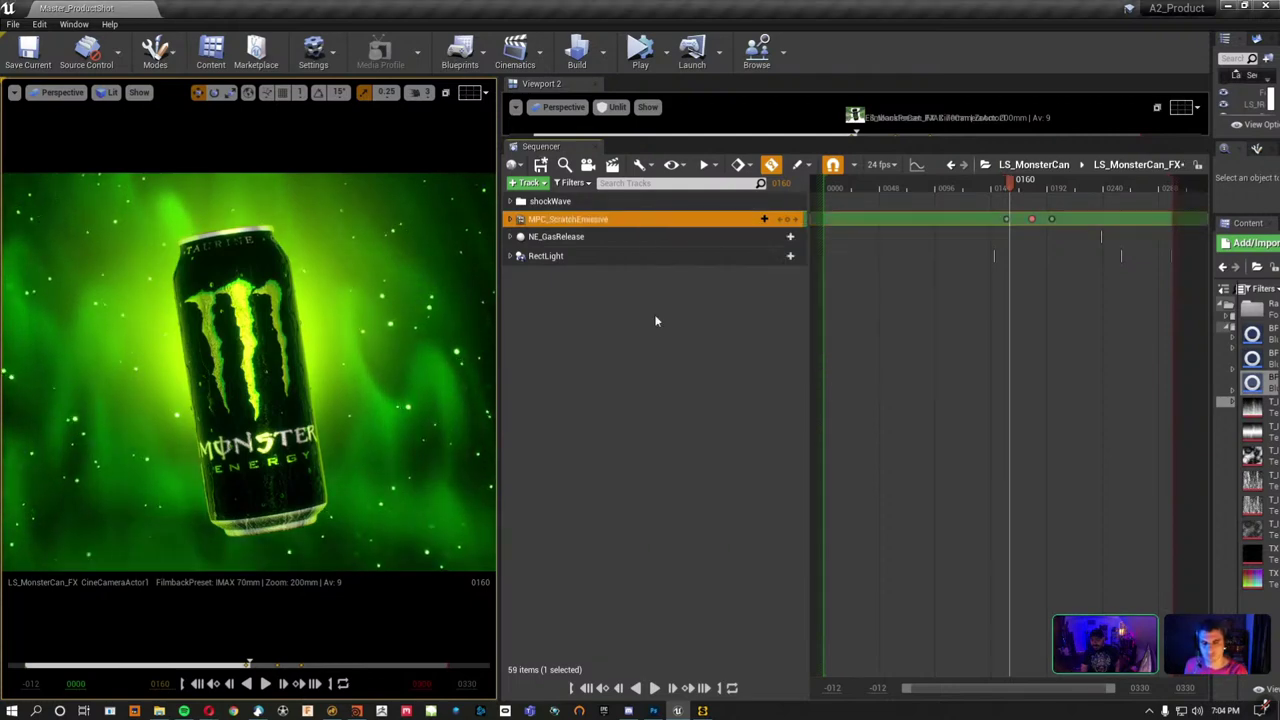
mouse_move(1010, 183)
mouse_down()
mouse_move(977, 195)
mouse_move(987, 216)
mouse_up()
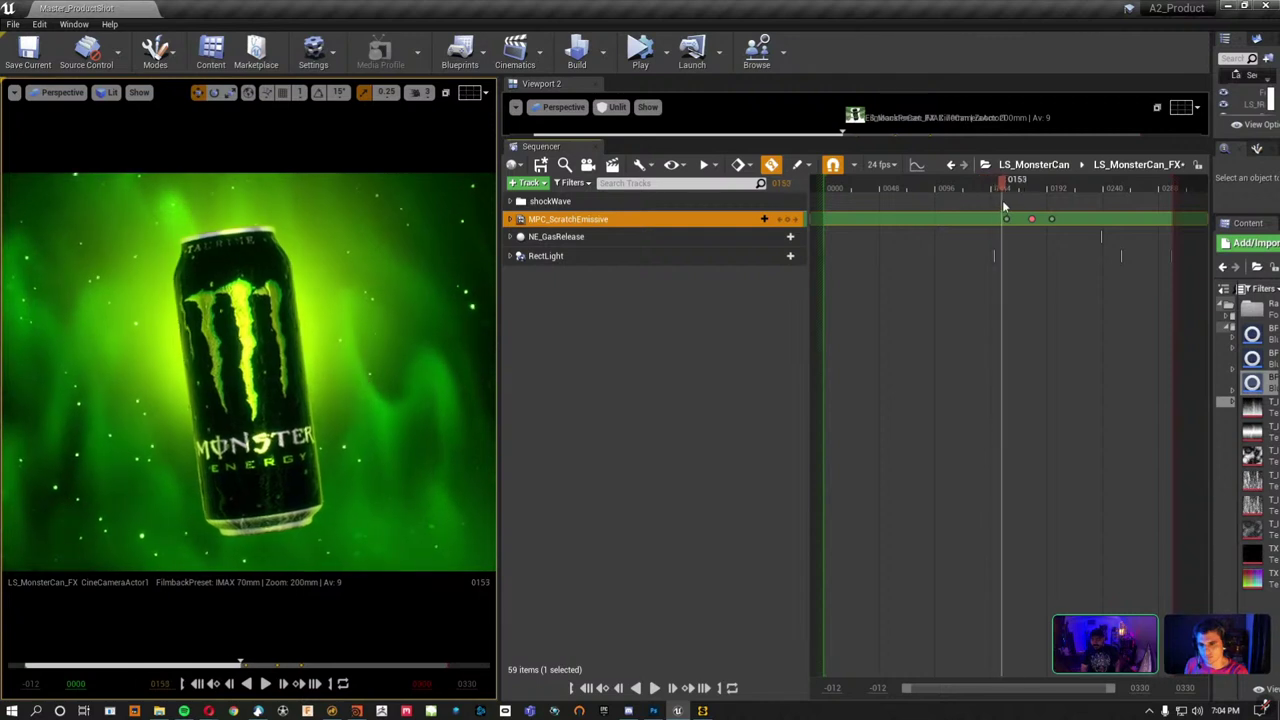
drag(1005, 208, 1036, 206)
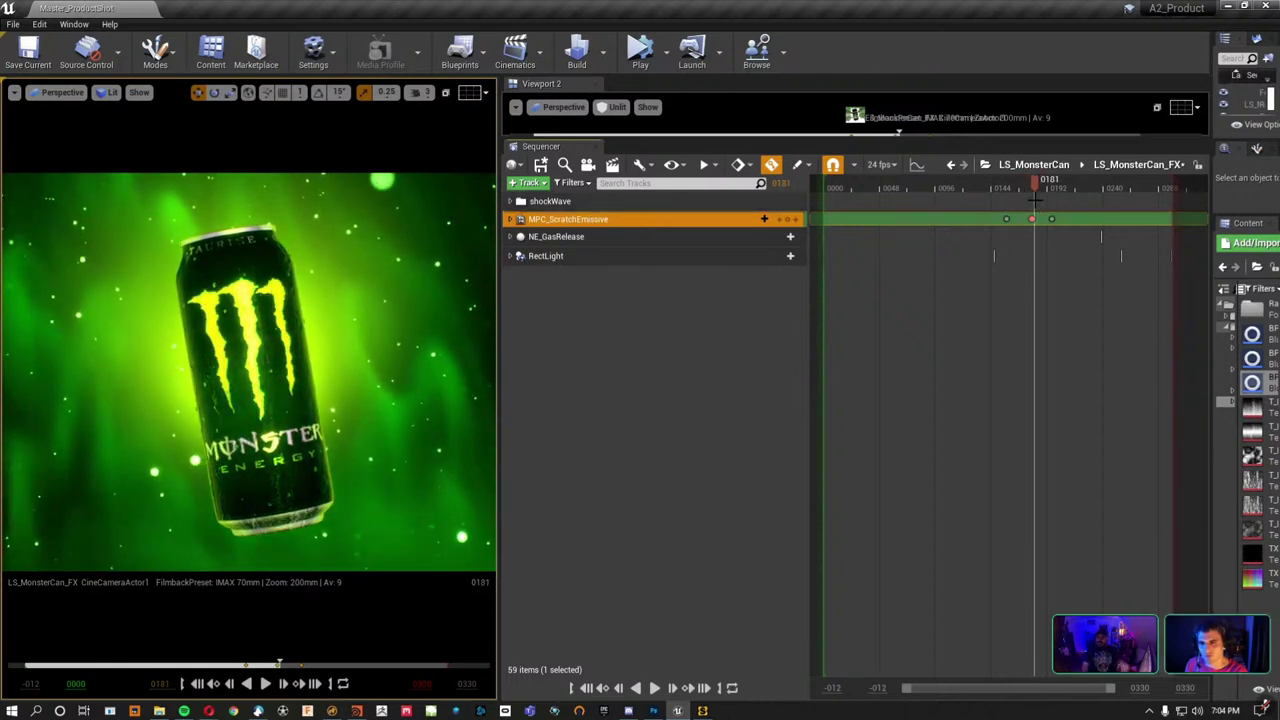
Mute MPC_ScratchEmissive, expand the shockWave folder, and scrub the shot from frame 34 to 83.
right_click(607, 218)
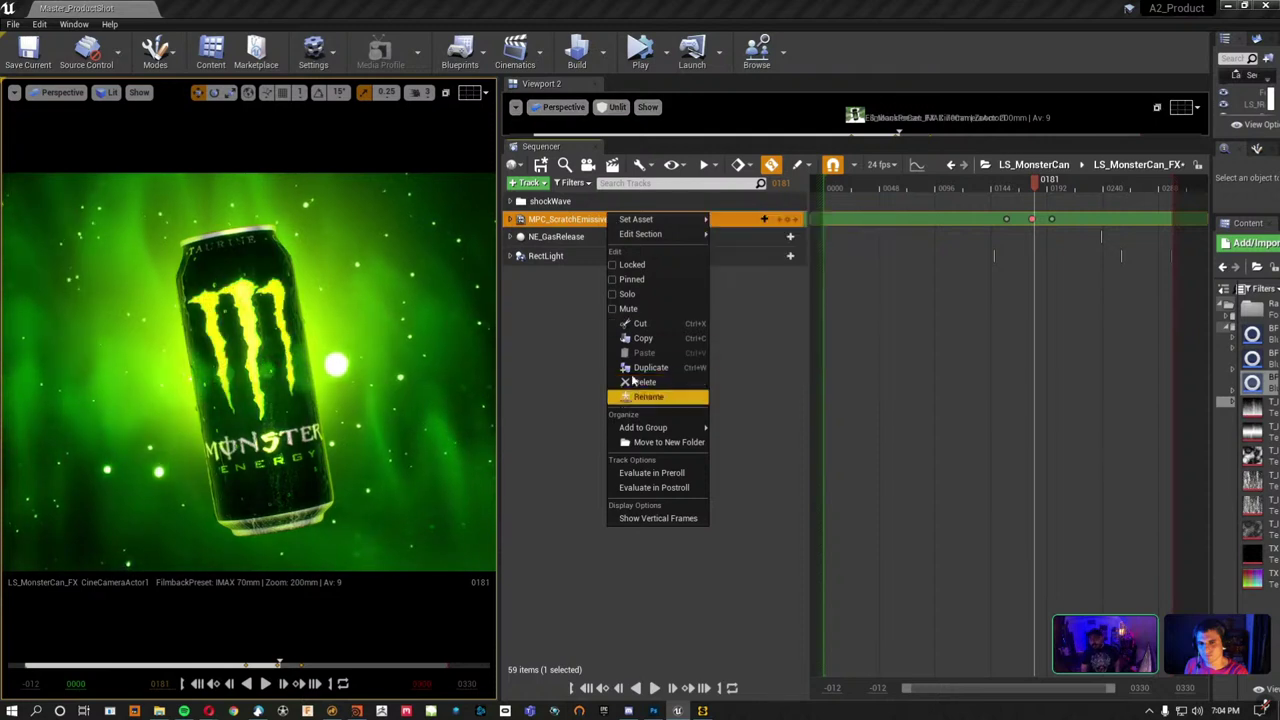
click(648, 309)
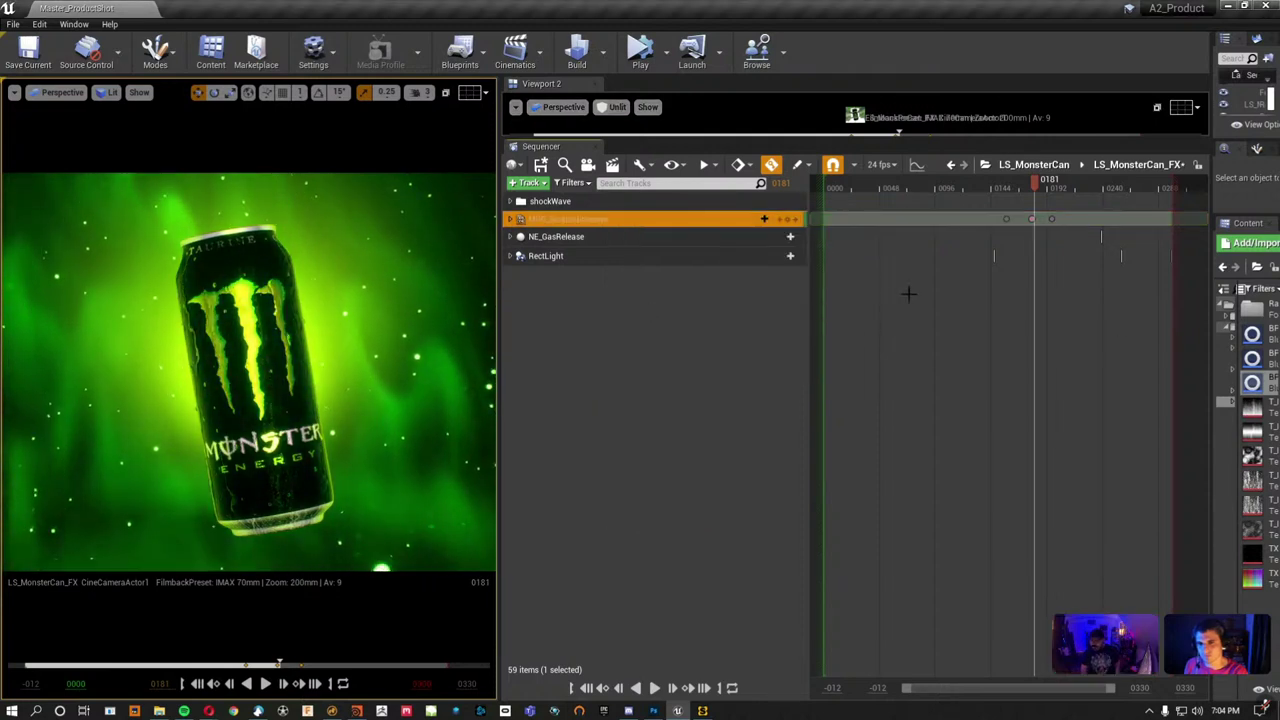
click(556, 236)
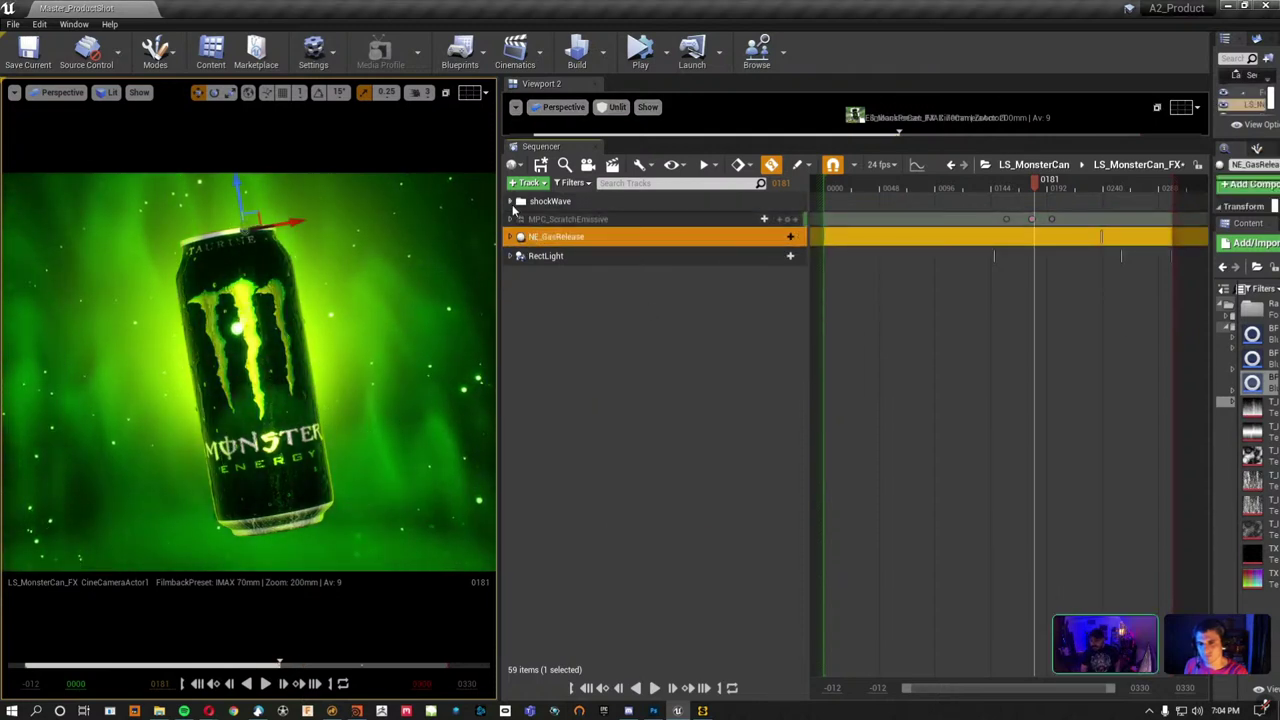
click(511, 202)
click(1016, 219)
drag(1025, 190, 866, 198)
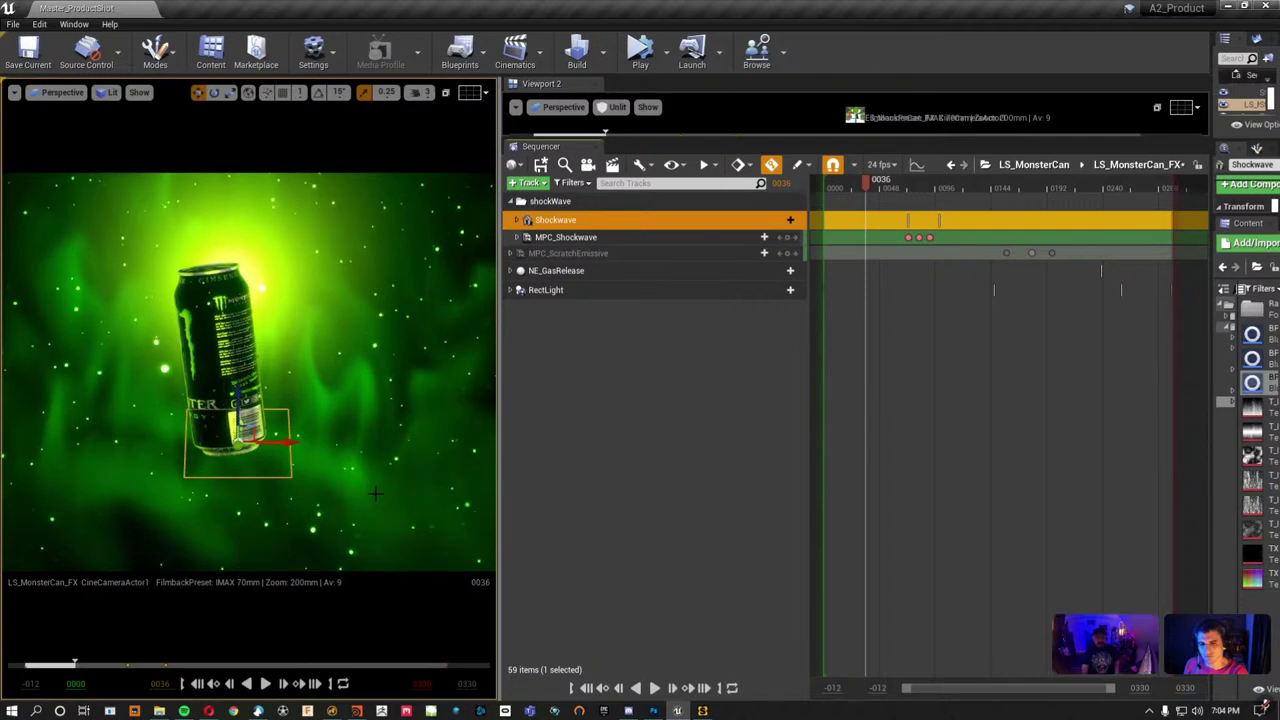
drag(865, 184, 916, 181)
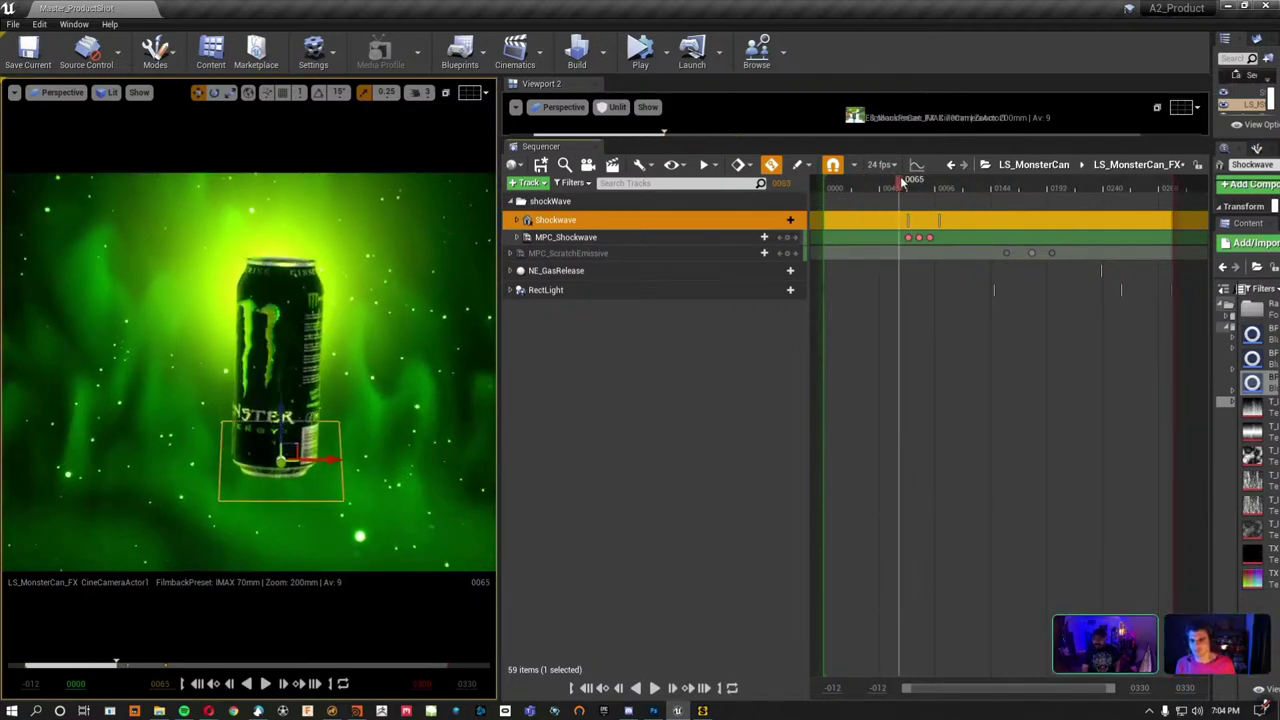
Reveal the Shockwave Scale keys and MPC_Shockwave AlphaStrenght keys around frame 78, then widen the right panels.
click(518, 221)
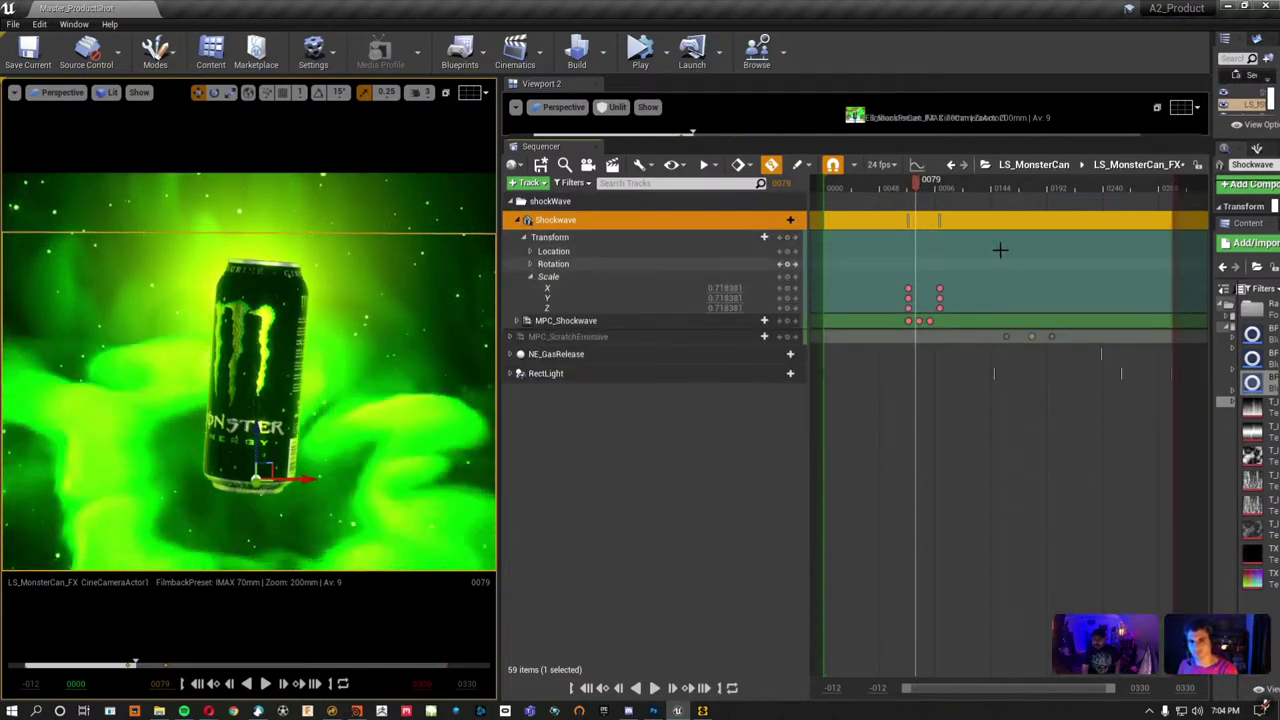
drag(905, 203, 911, 203)
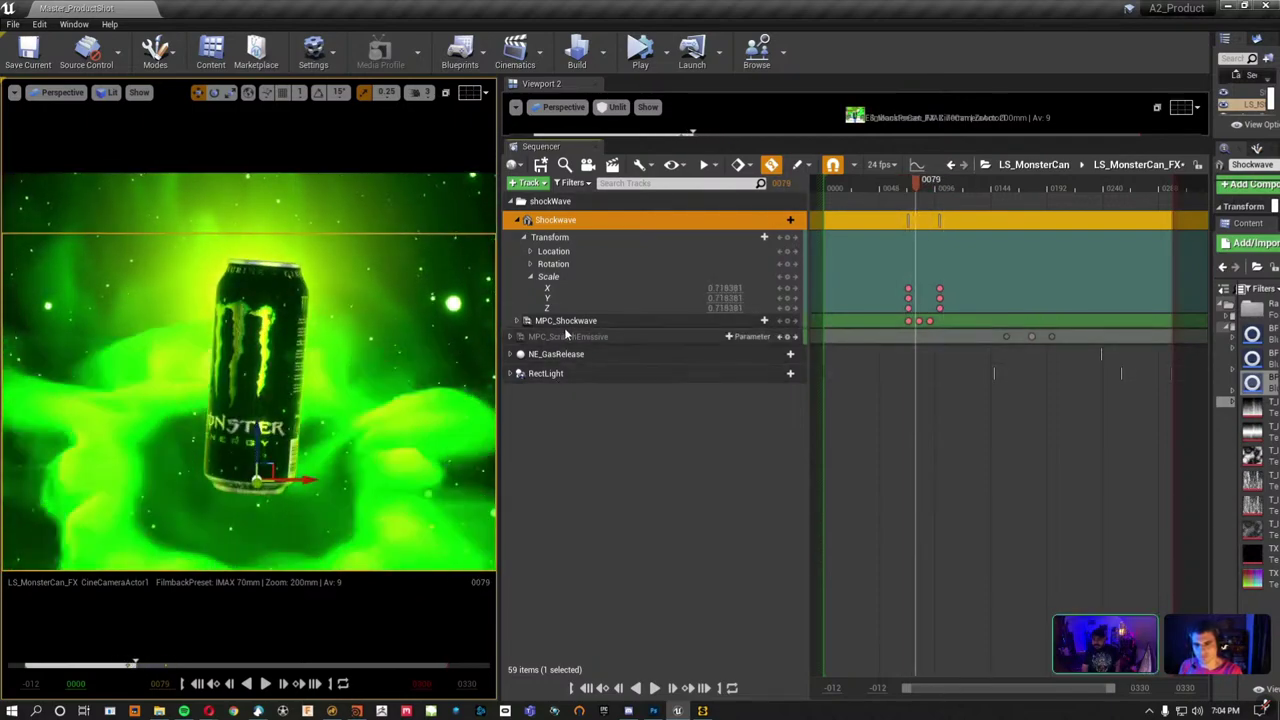
click(564, 322)
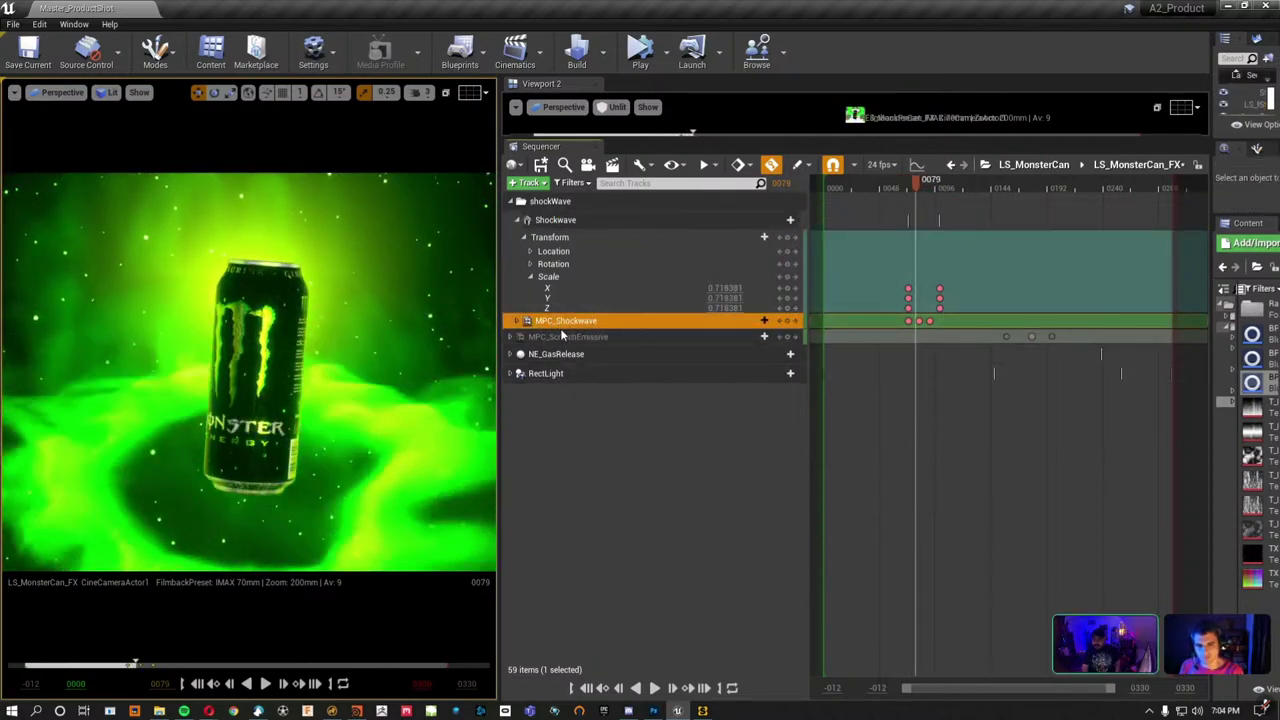
click(517, 321)
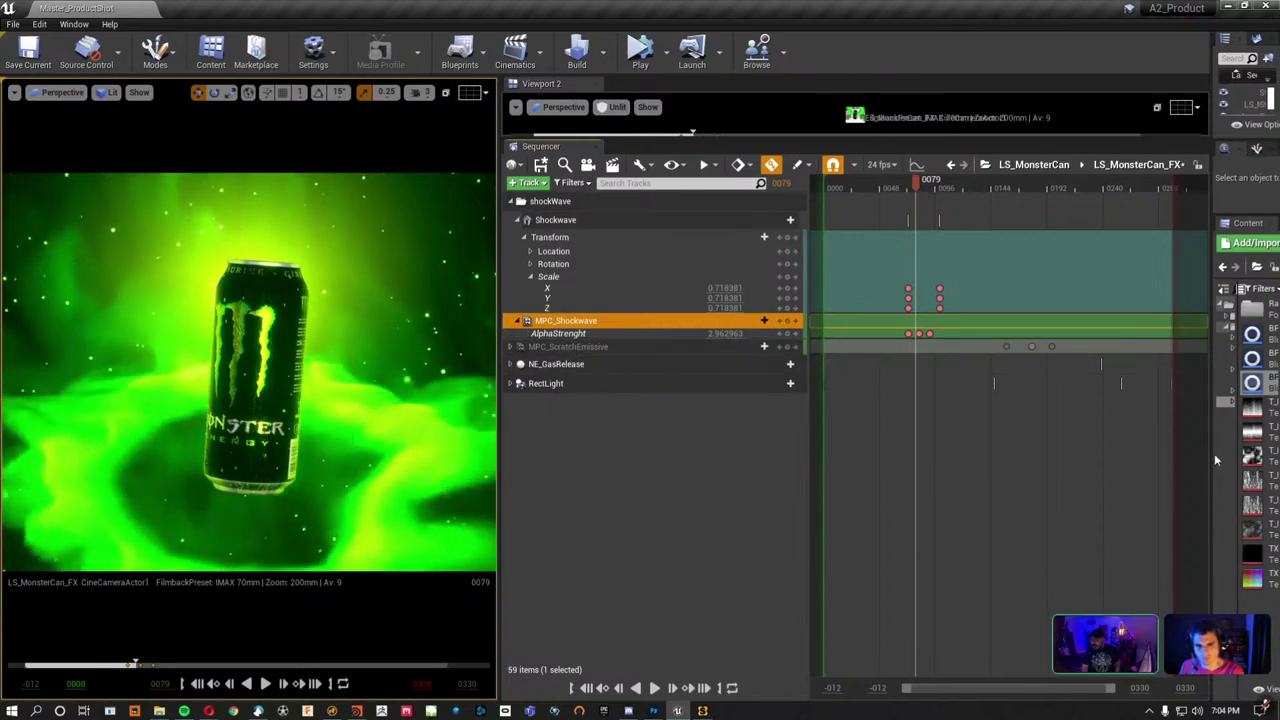
drag(1200, 446, 1036, 440)
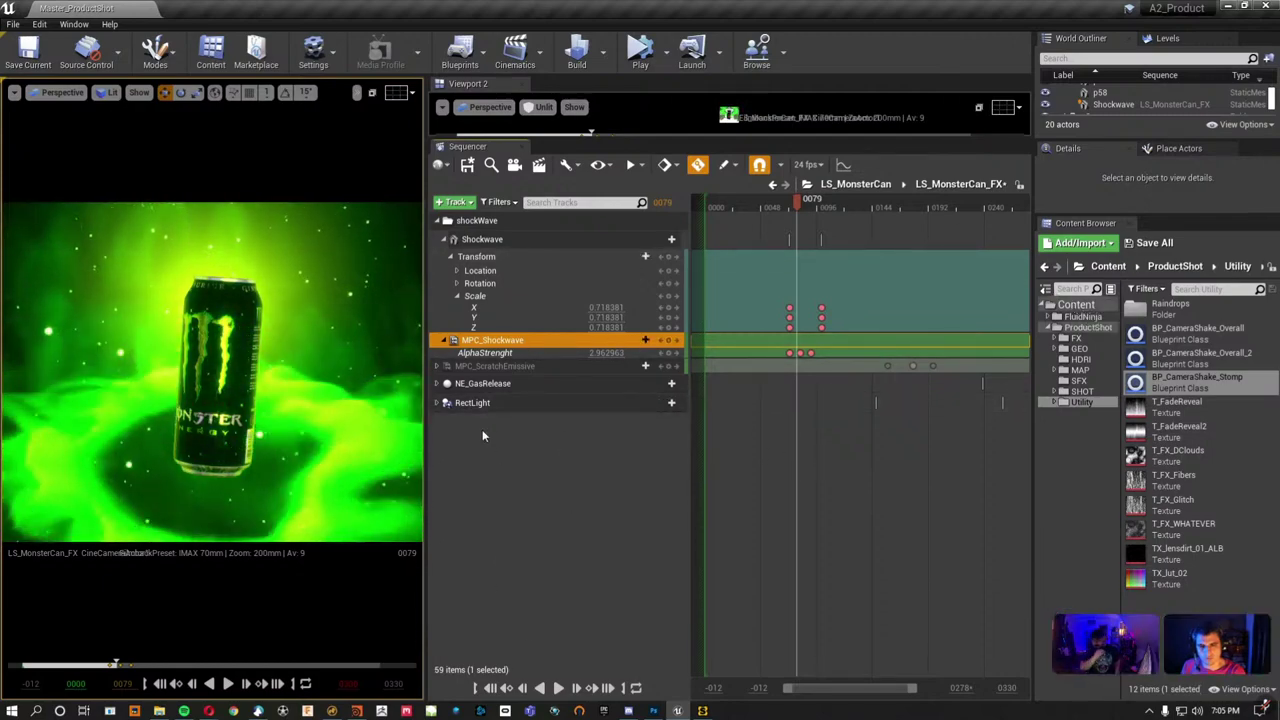
Inspect the MPC_Shockwave parameter collection in FX > ShockWave, then close it.
click(1058, 339)
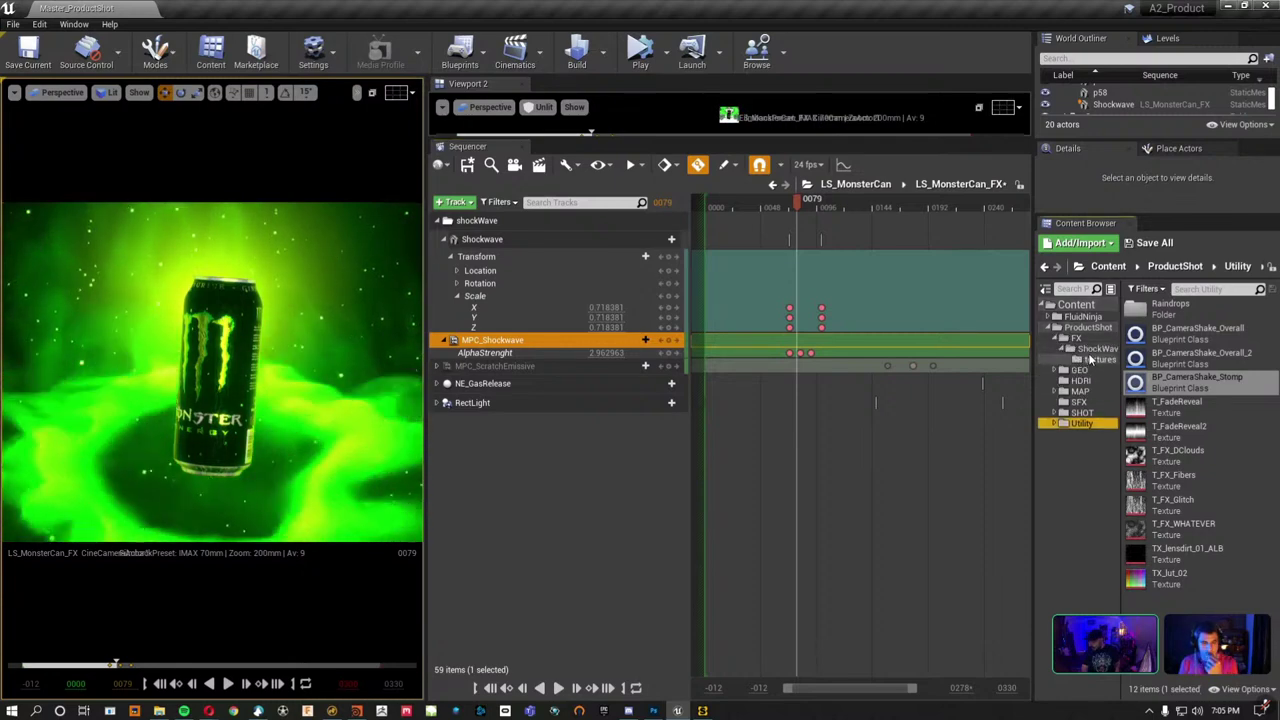
click(1095, 348)
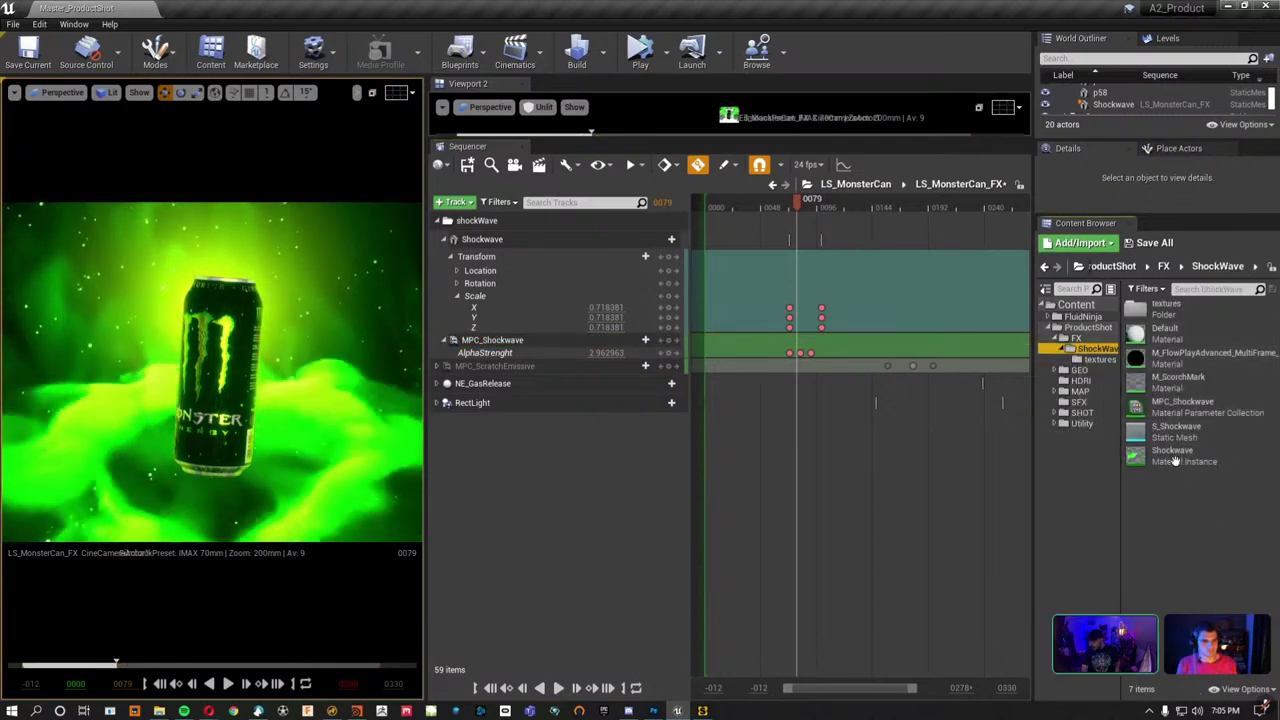
double_click(1160, 405)
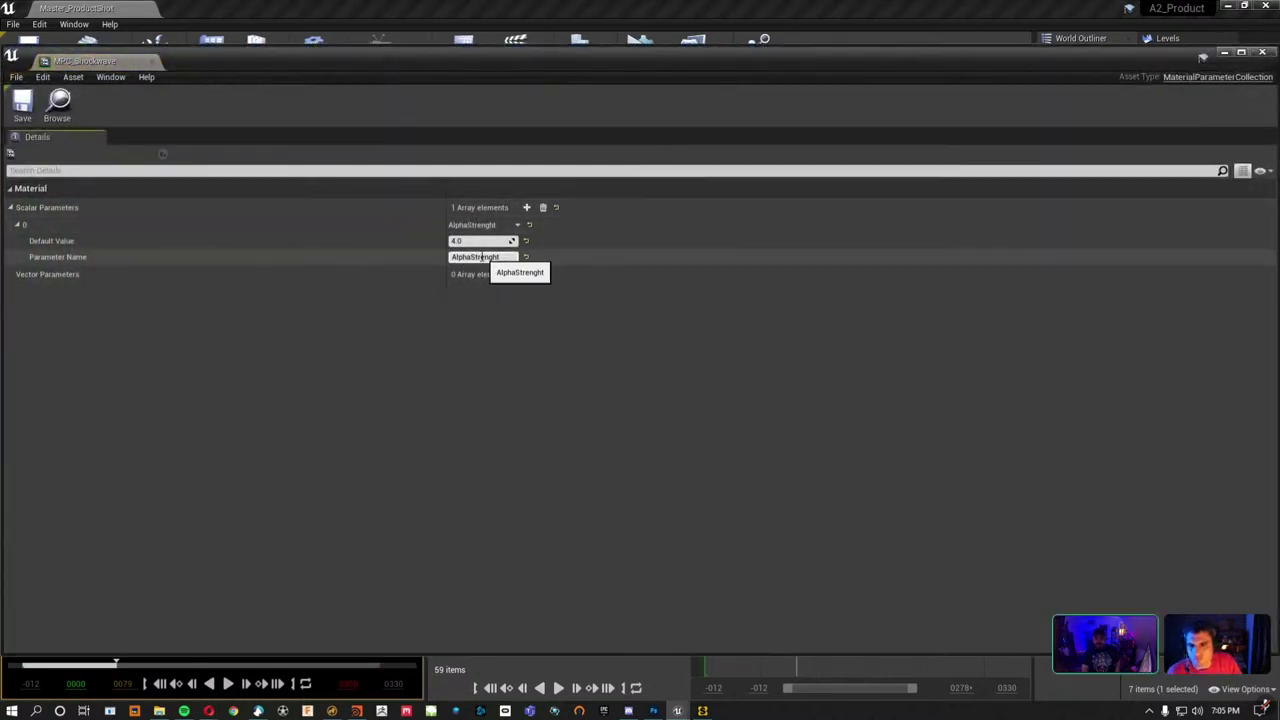
click(152, 62)
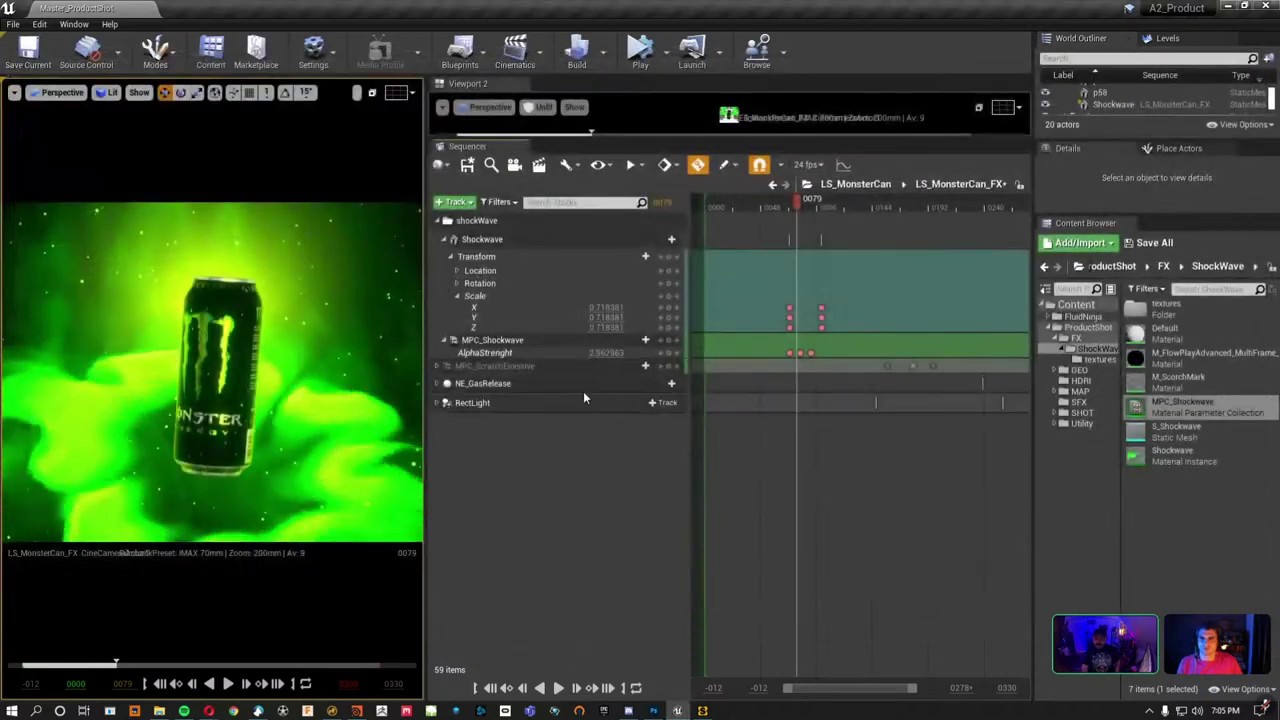
Replay the shockwave near frame 77, collapse the Shockwave track, and select NE_GasRelease in FX.
mouse_move(798, 204)
mouse_down()
mouse_move(797, 218)
mouse_move(821, 216)
mouse_up()
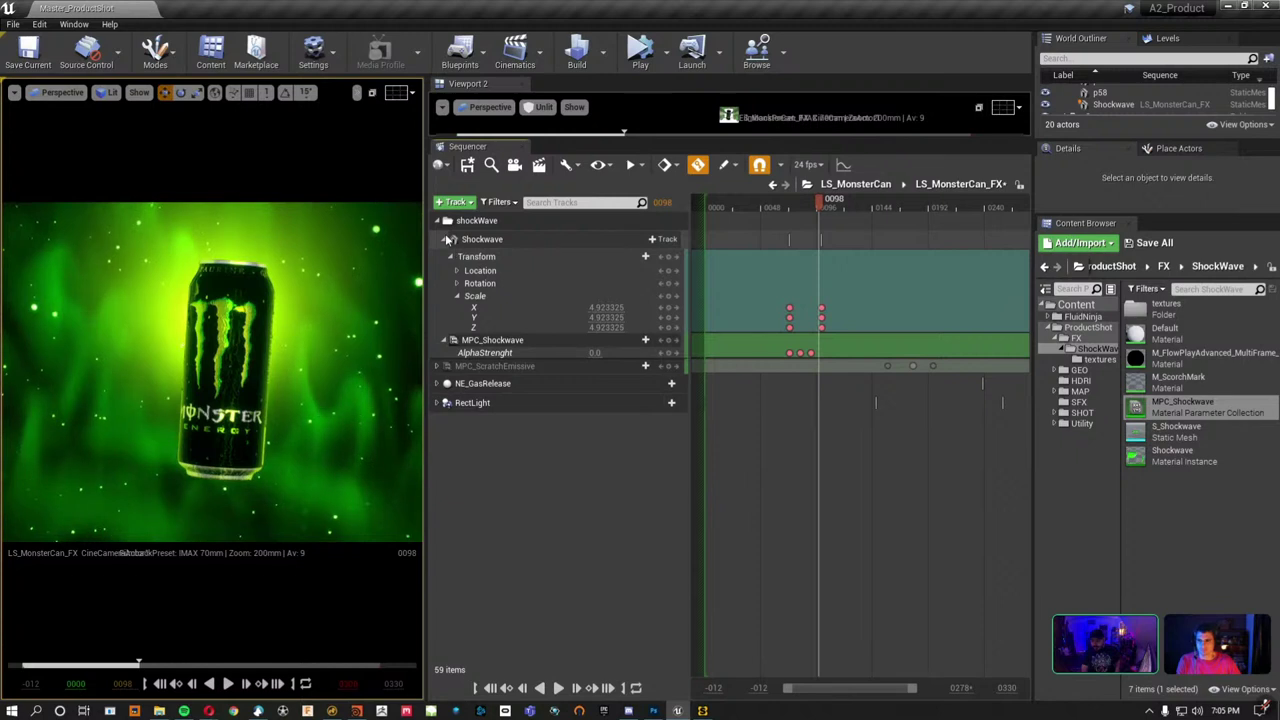
click(482, 239)
click(444, 239)
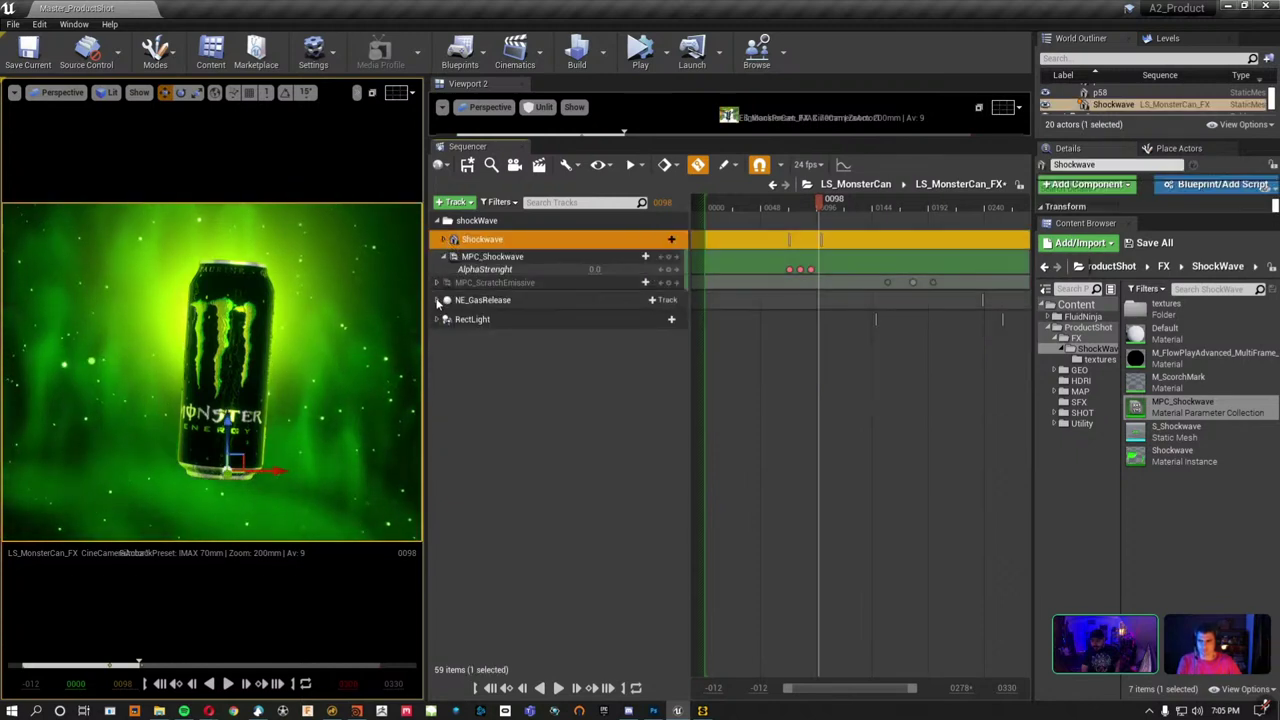
click(1058, 340)
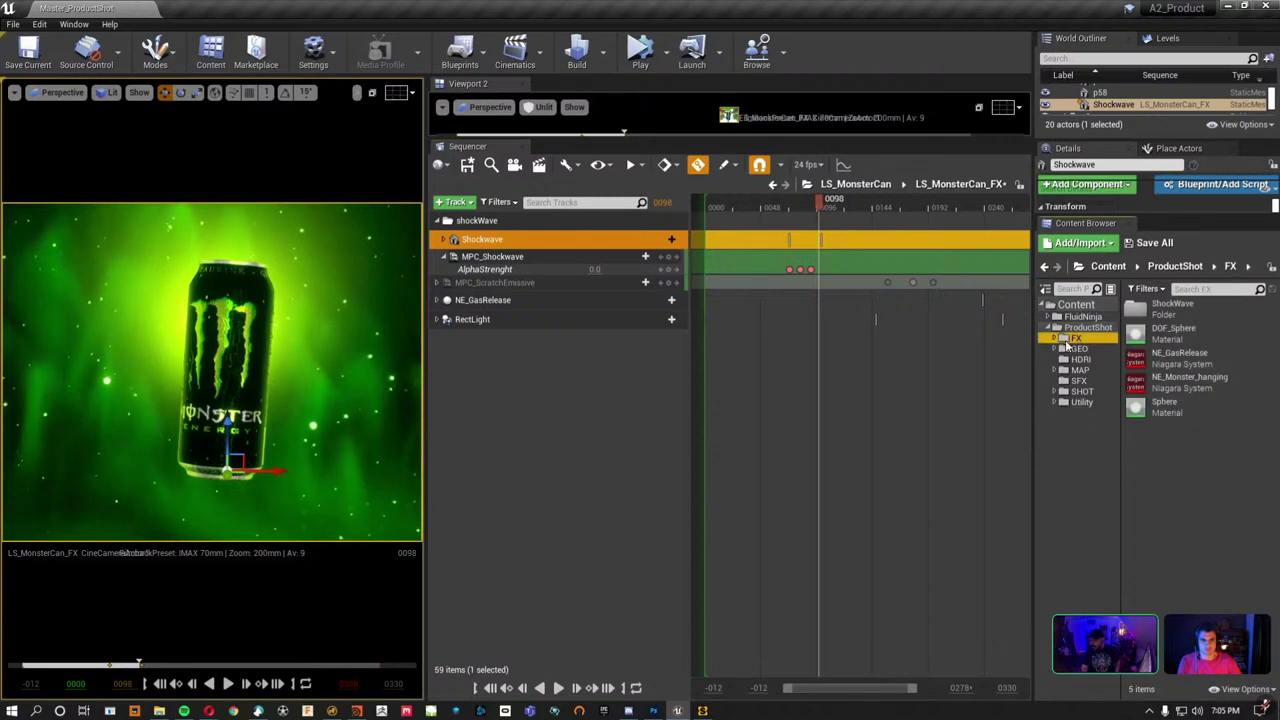
click(1180, 358)
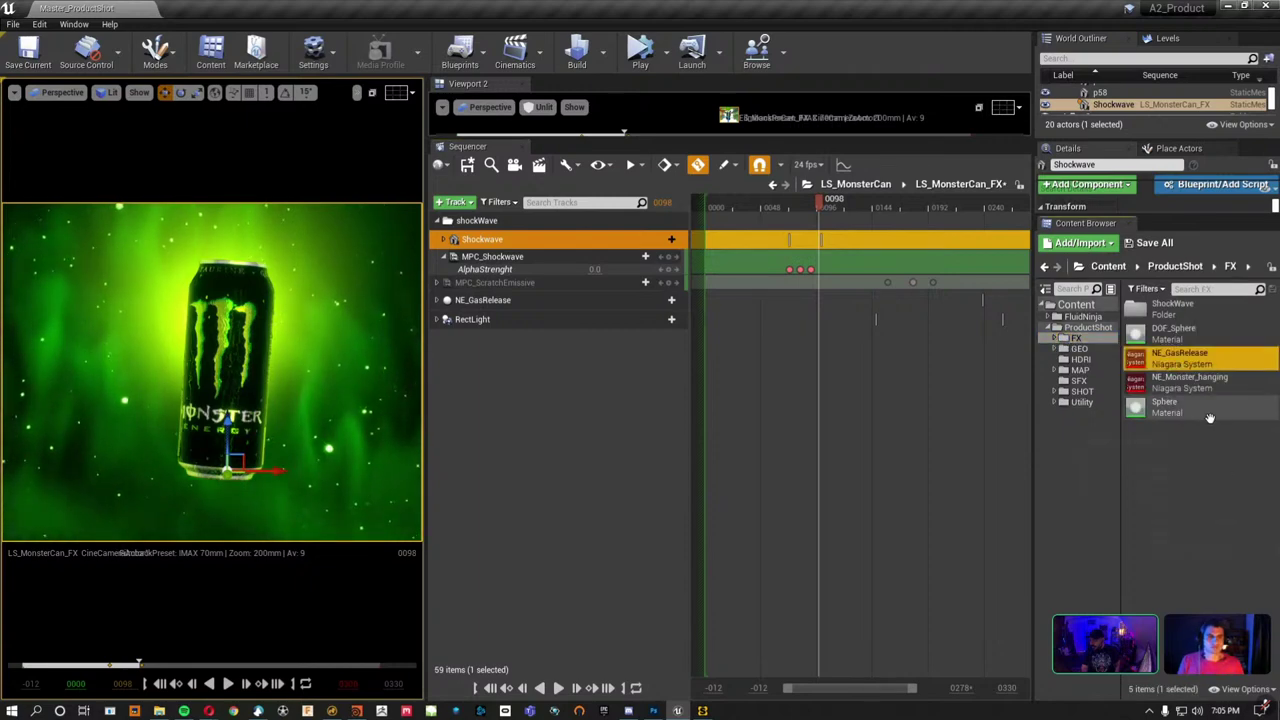
Open NE_GasRelease in a smaller window moved aside, select HDRIBackdrop, and maximise the view with F11.
double_click(1173, 365)
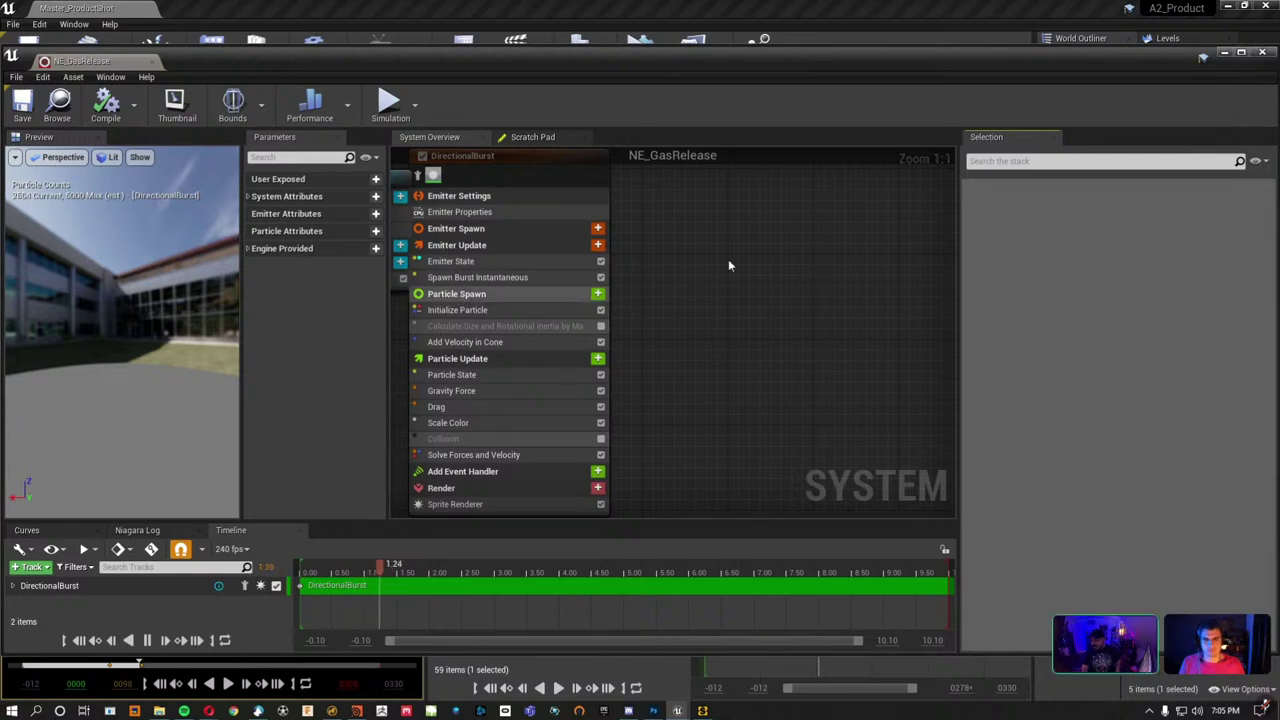
double_click(758, 60)
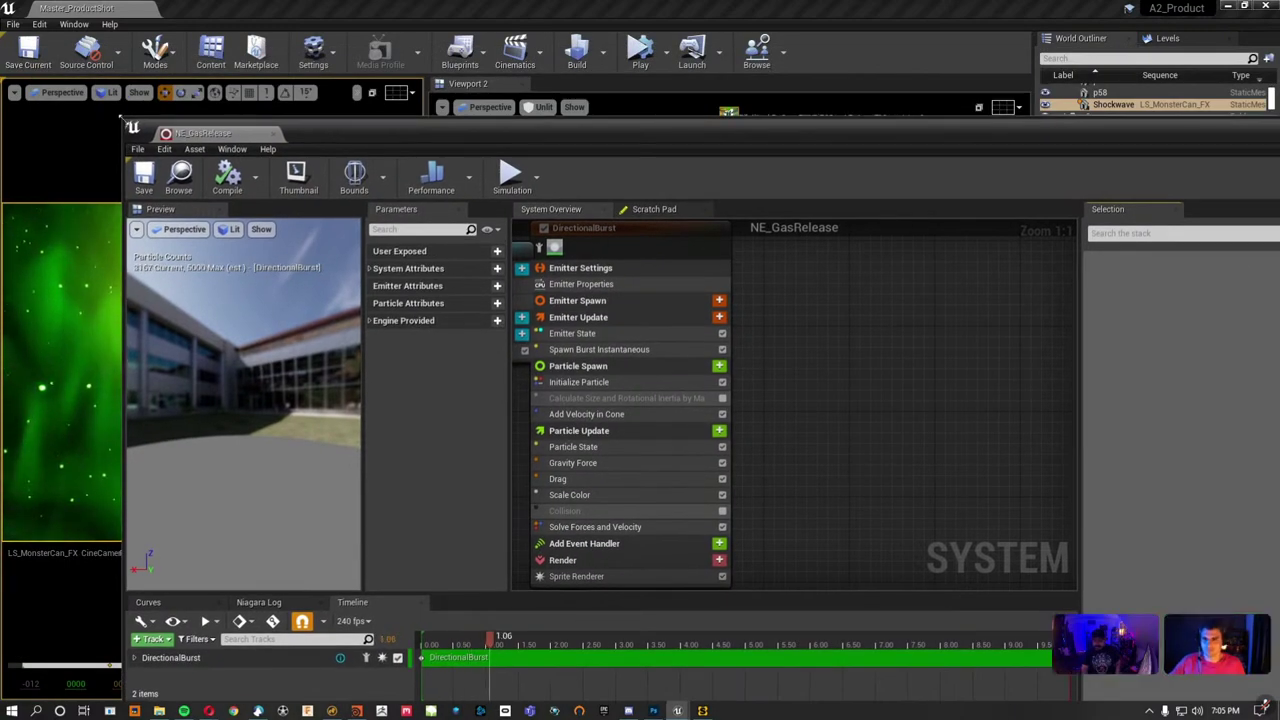
drag(353, 134, 650, 356)
mouse_move(849, 205)
mouse_down()
mouse_move(1025, 203)
mouse_move(993, 205)
mouse_up()
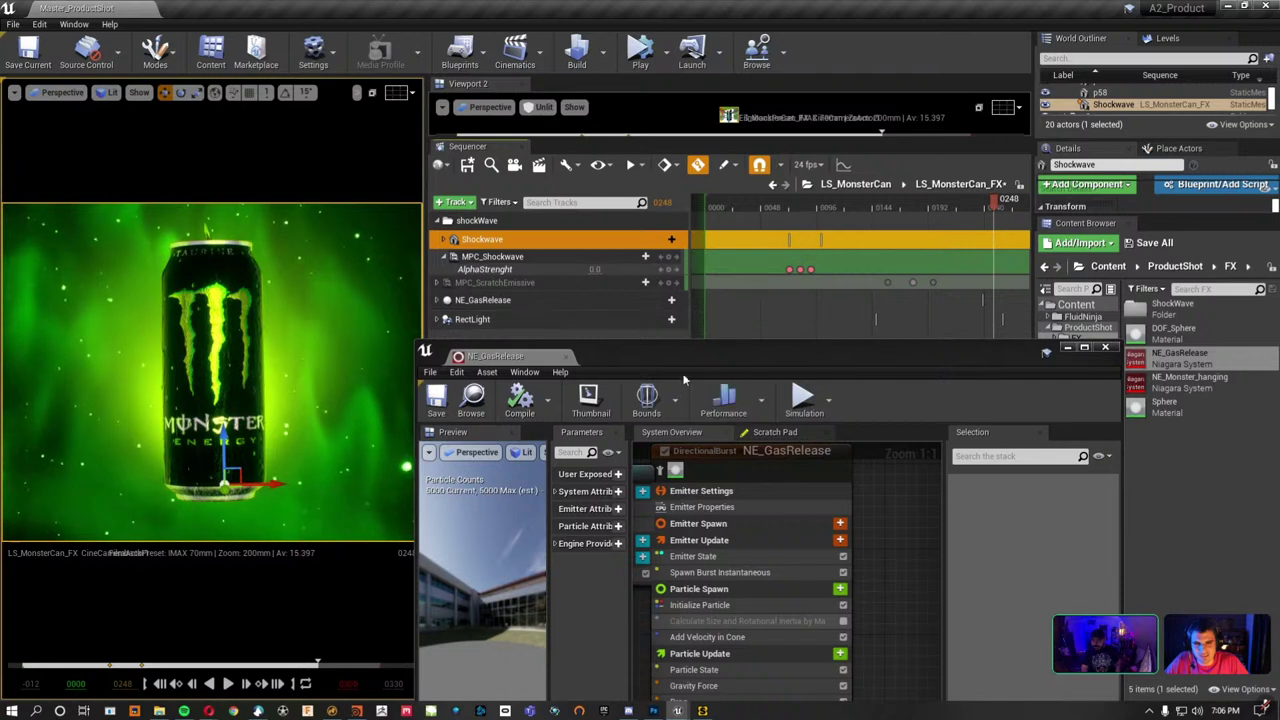
drag(684, 379, 680, 124)
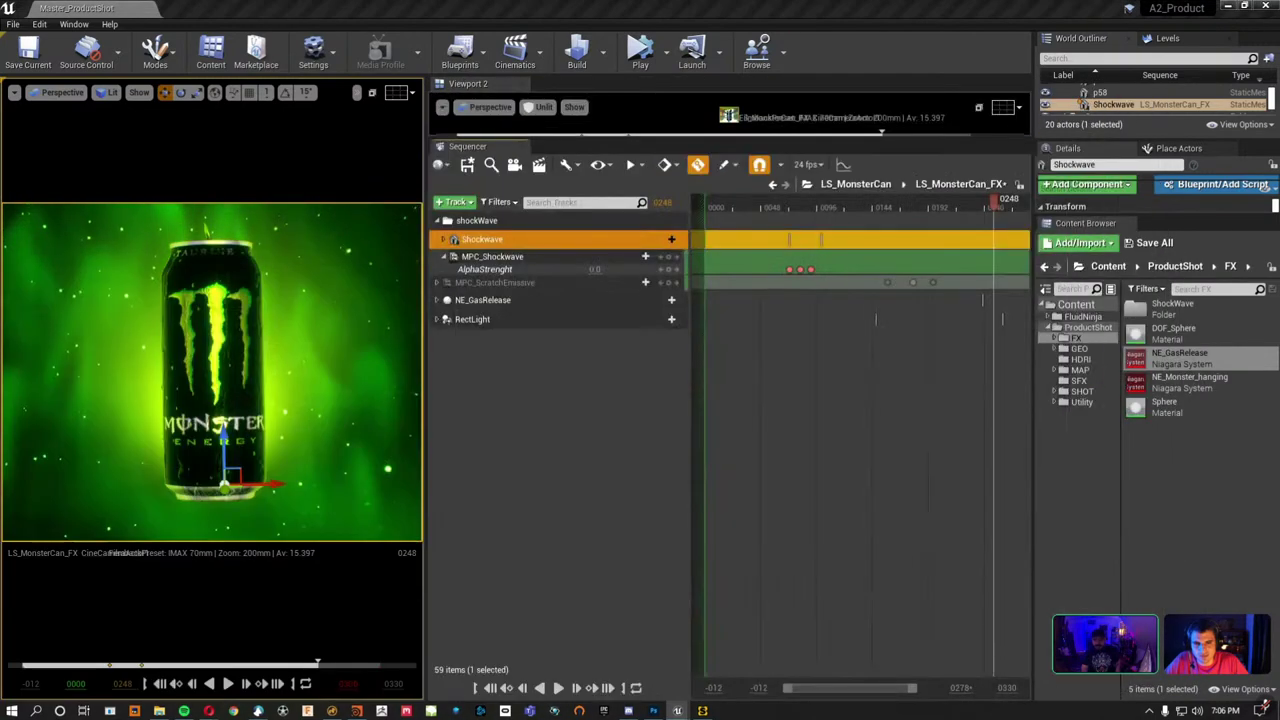
click(375, 243)
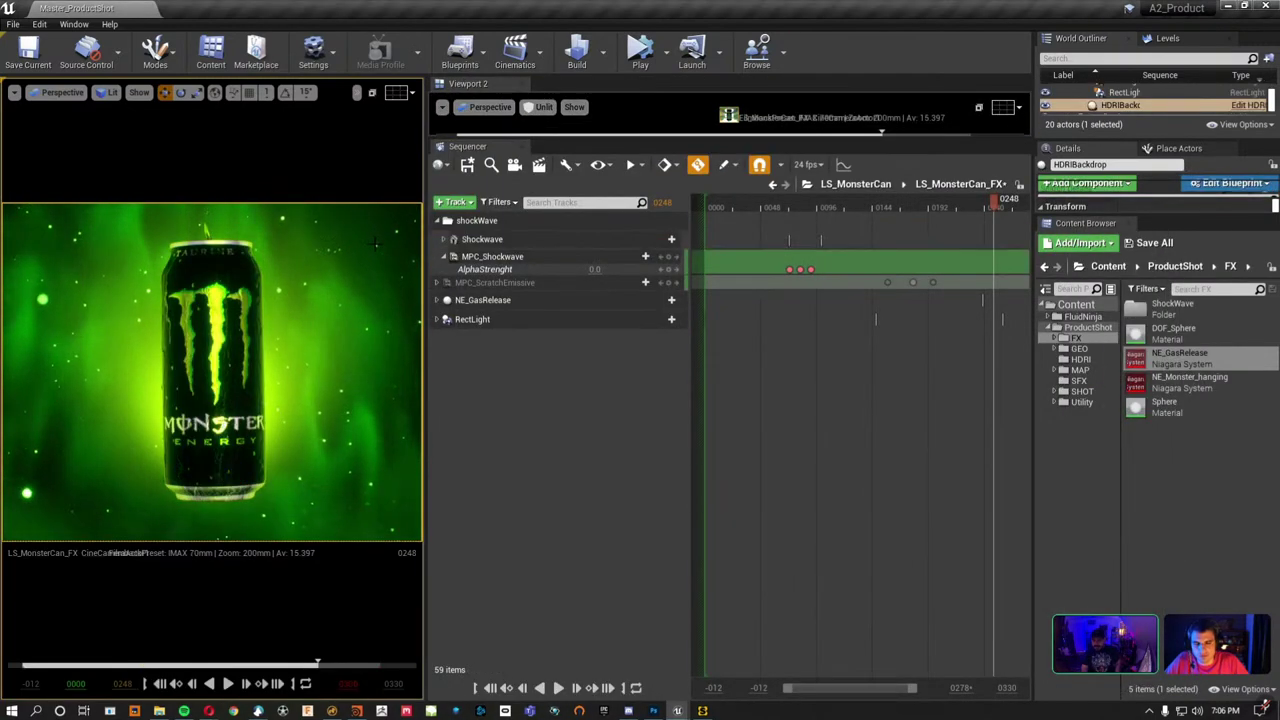
key(F11)
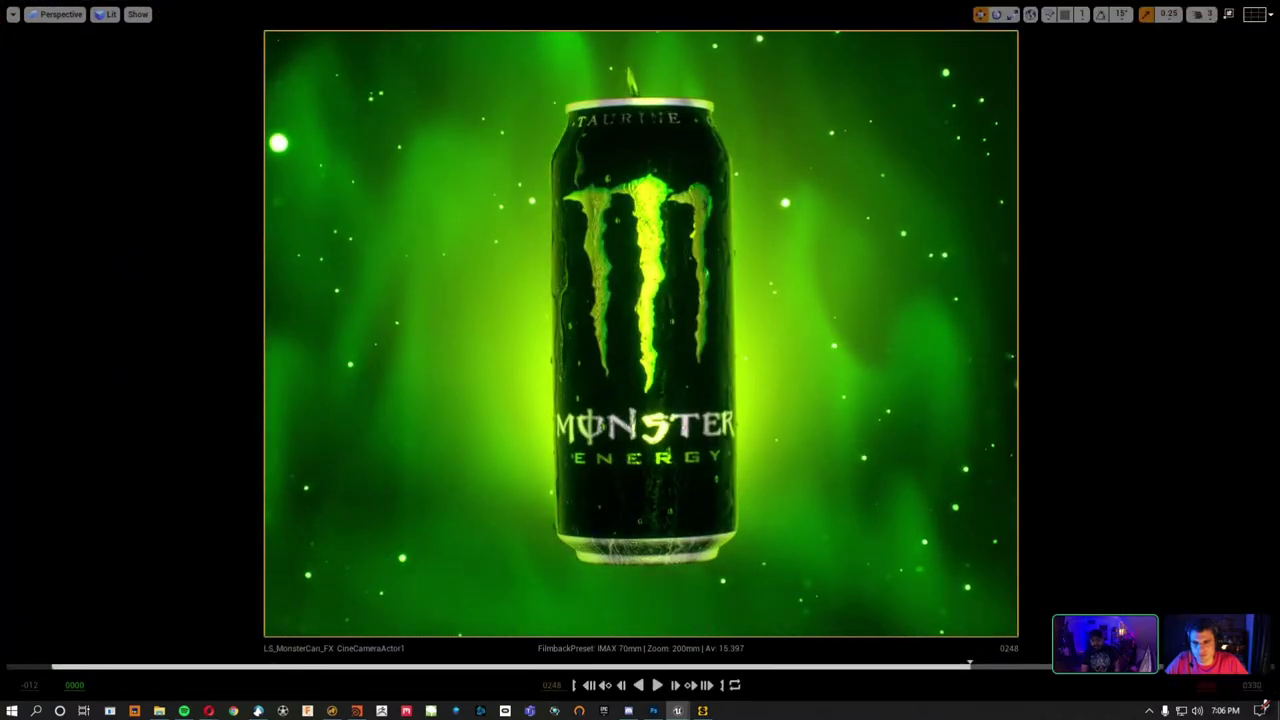
Inspect the Sphere material used by DirectionalBurst's Sprite Renderer, then close it.
key(super+Right)
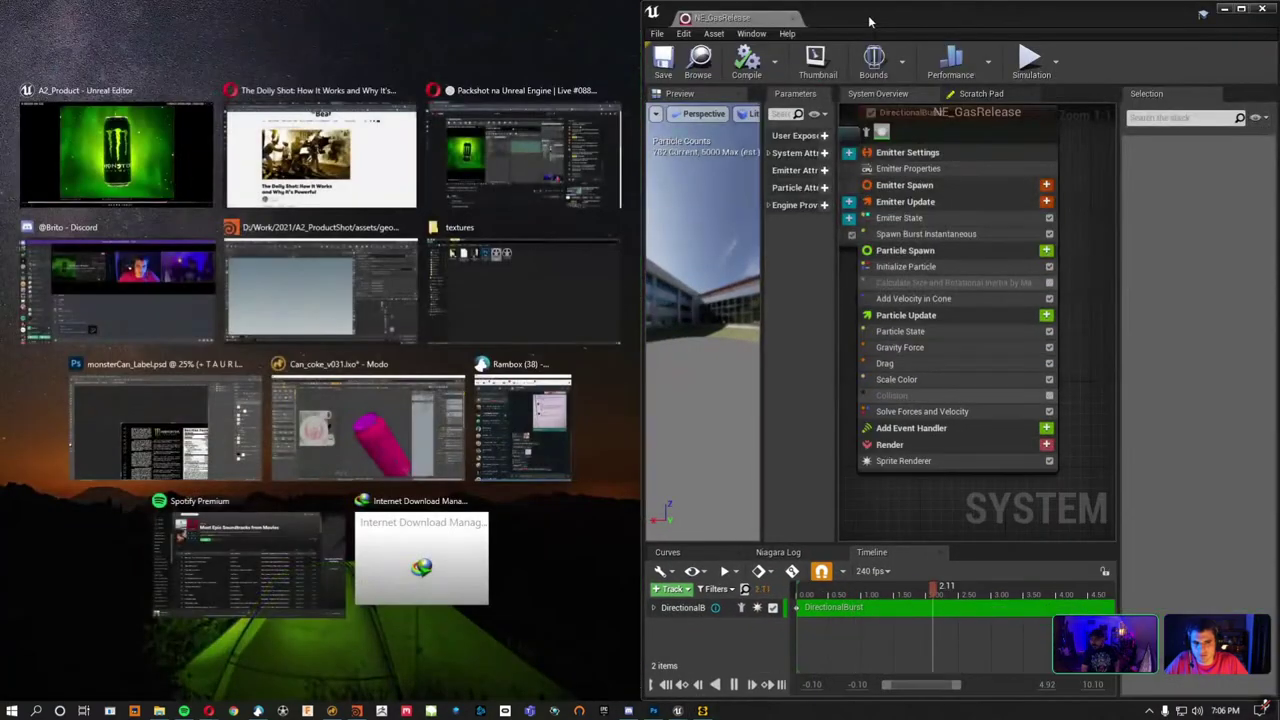
mouse_move(551, 332)
mouse_down()
mouse_move(92, 181)
mouse_move(77, 304)
mouse_up()
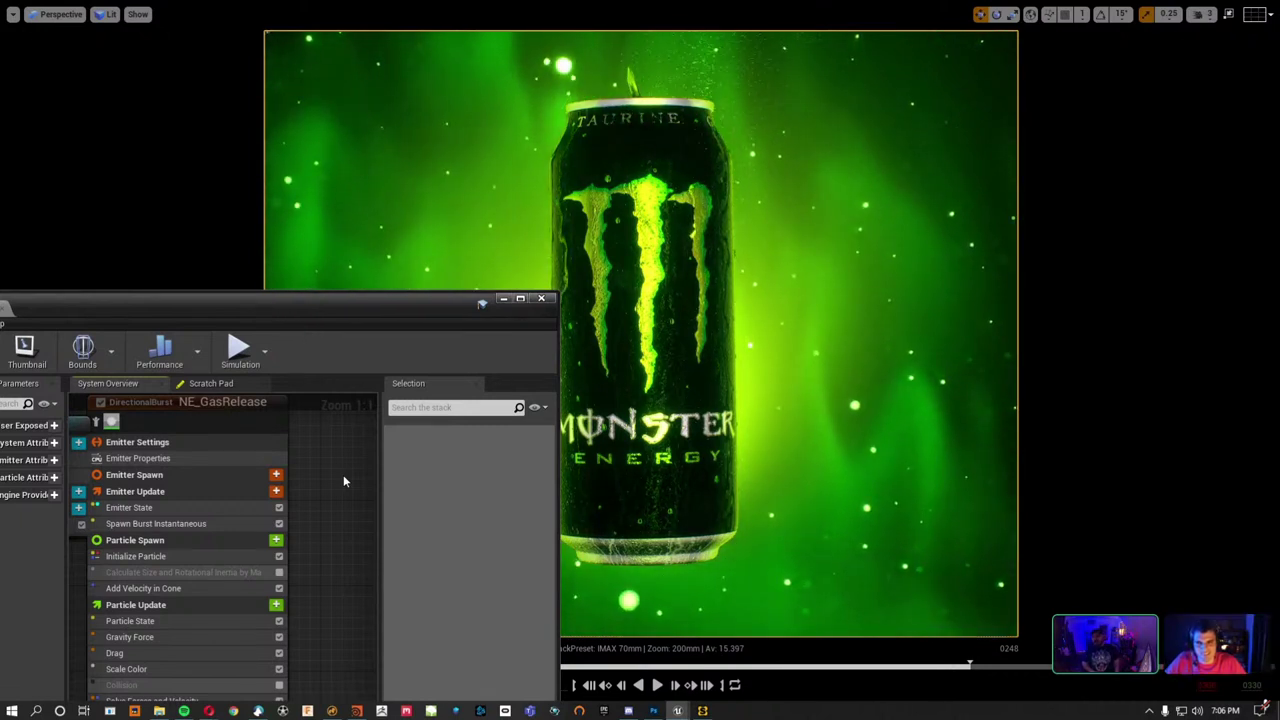
drag(415, 316, 1010, 38)
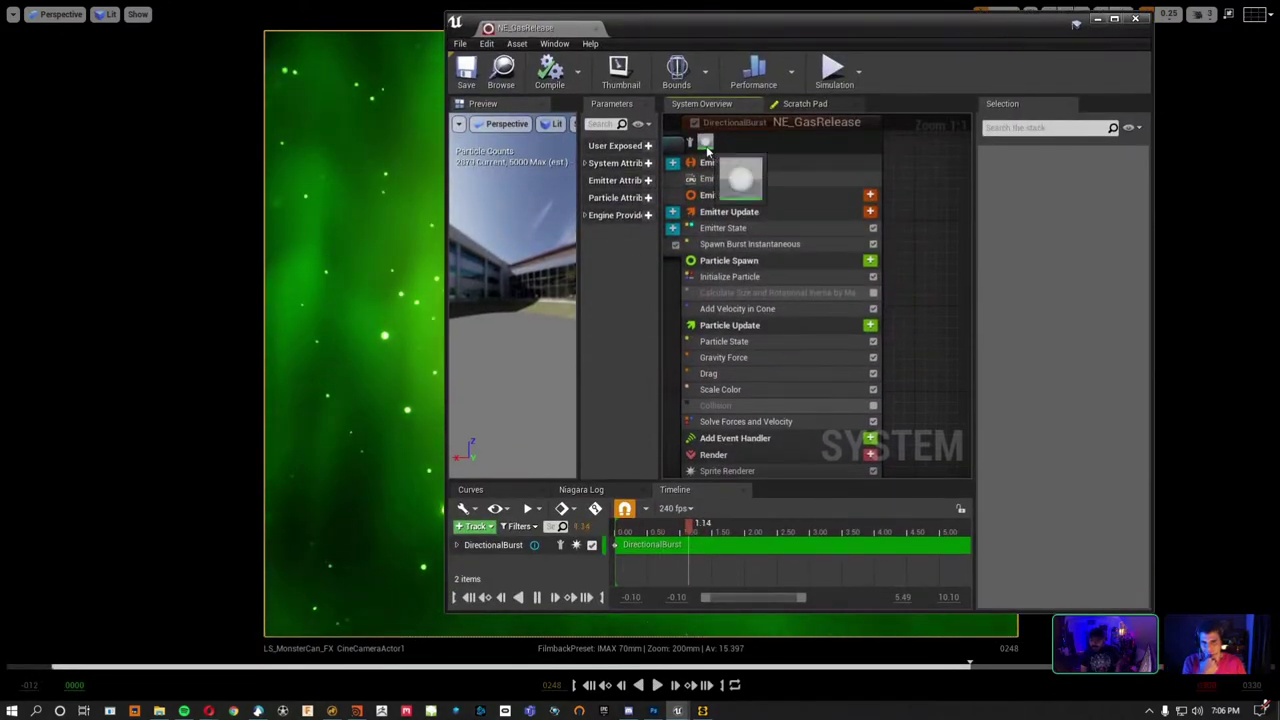
click(727, 470)
double_click(1062, 236)
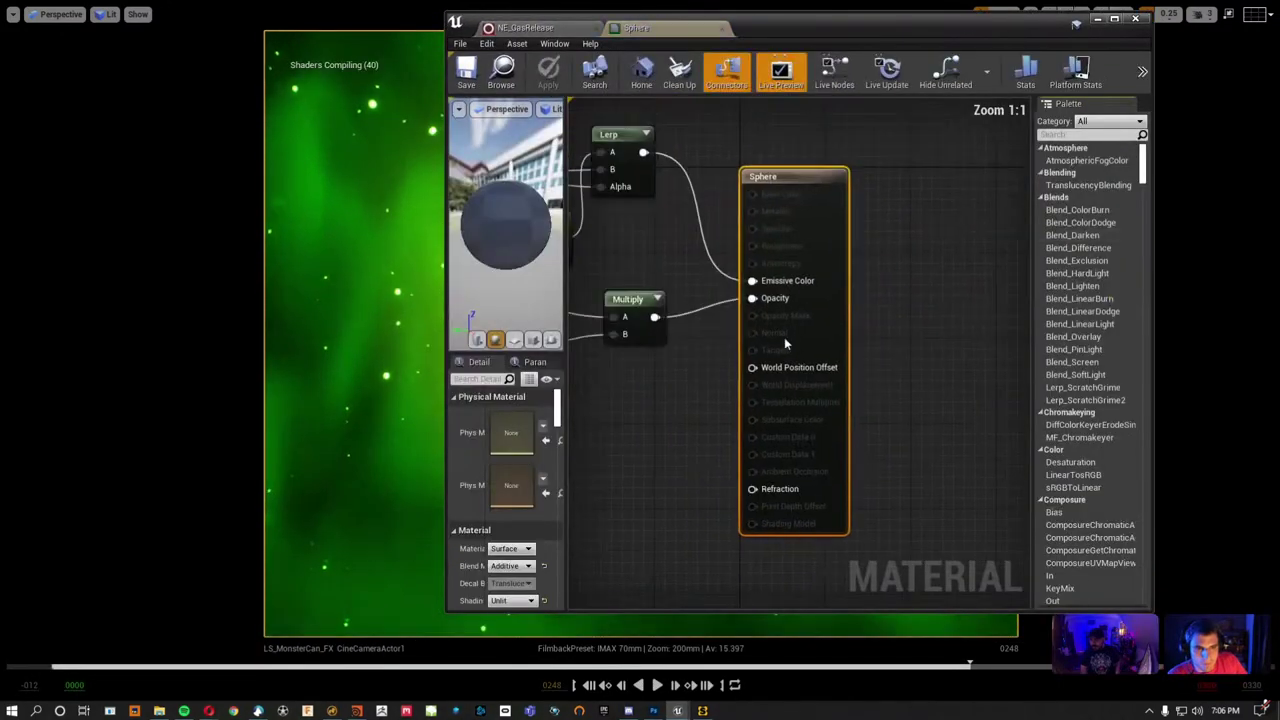
drag(566, 228, 940, 230)
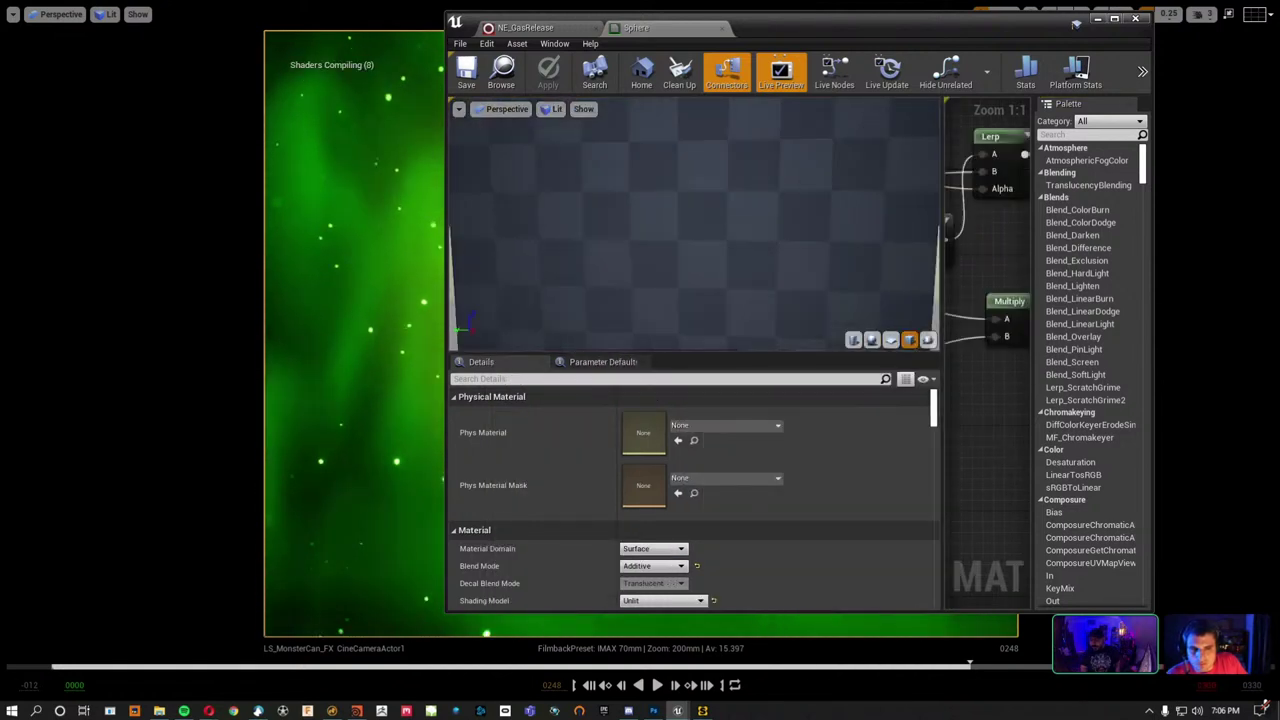
click(722, 28)
Place the emitter settings beside the shot and show DirectionalBurst's Scale Color curve.
mouse_move(476, 163)
mouse_down()
mouse_move(88, 77)
mouse_move(778, 76)
mouse_up()
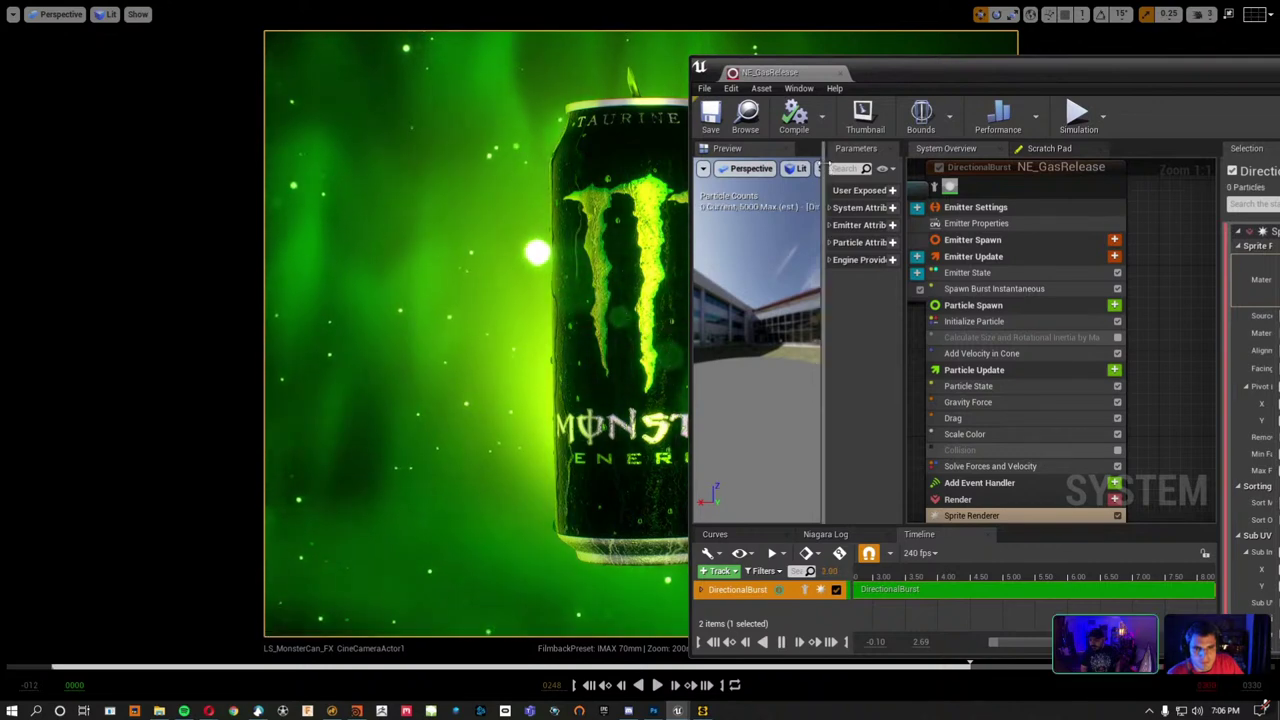
drag(1105, 76, 241, 48)
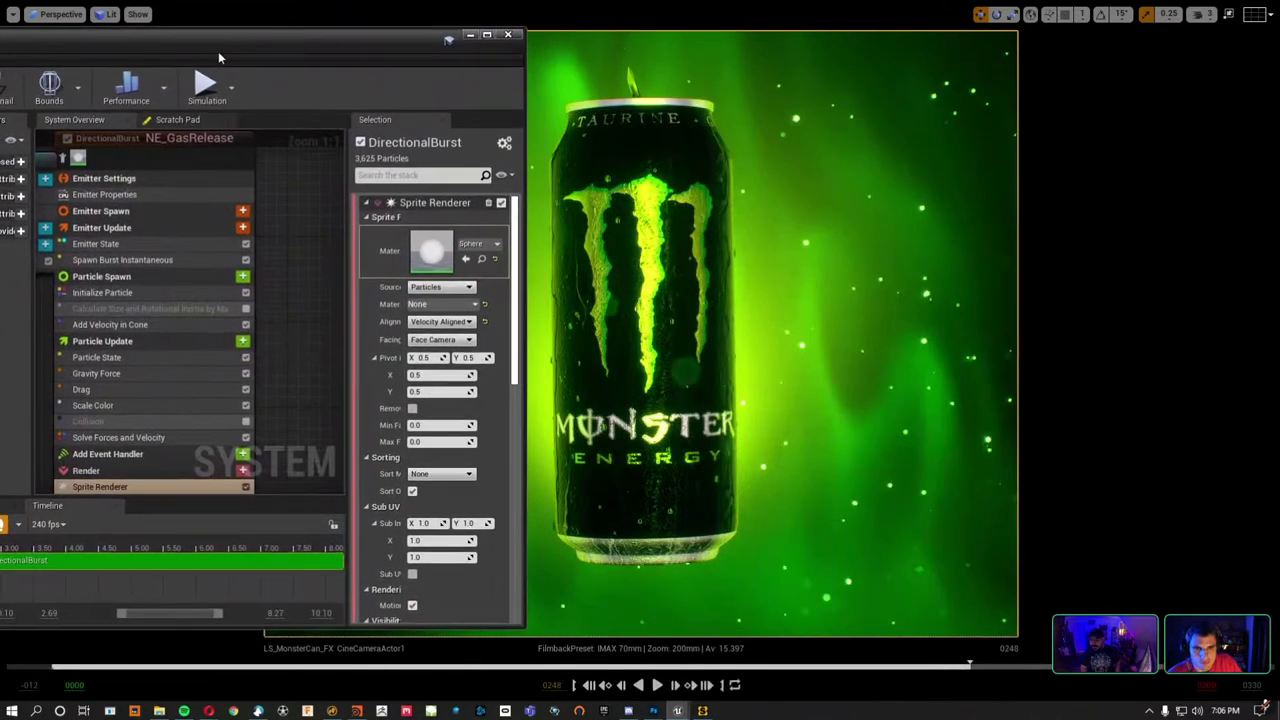
scroll(156, 340, down, 2)
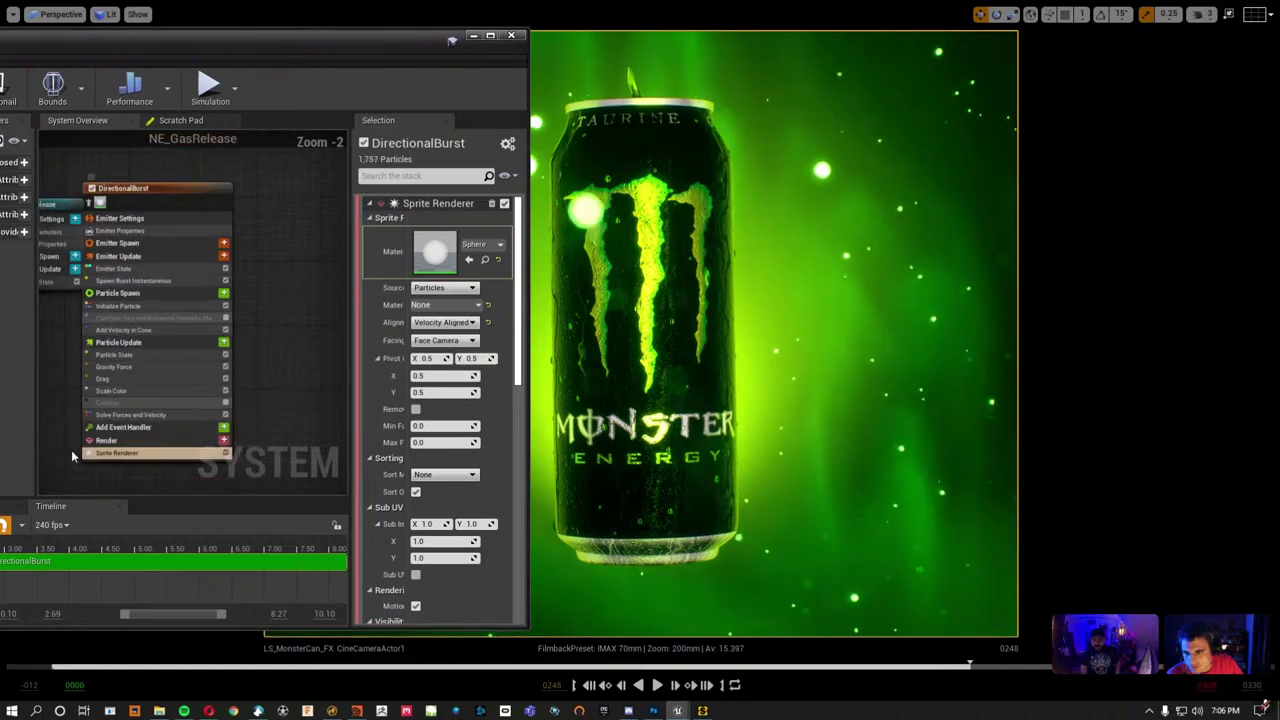
click(117, 391)
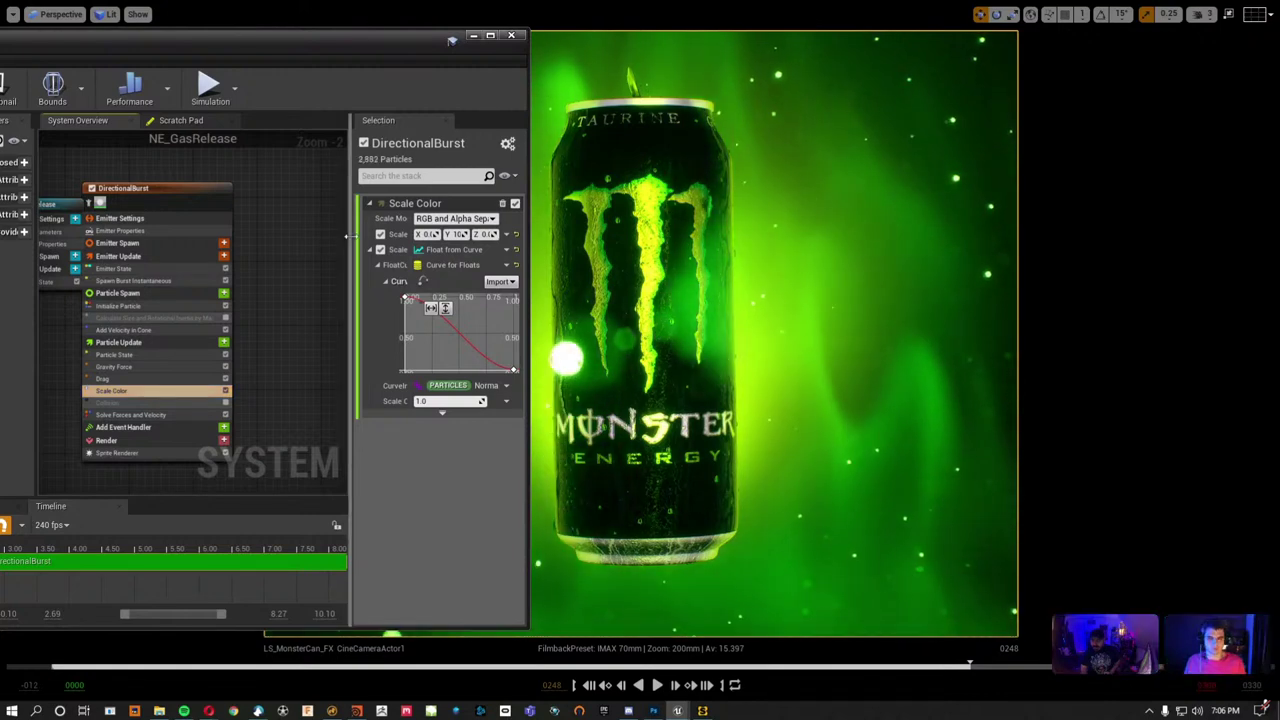
Try enabling Collision on DirectionalBurst, switch it back off, and show the full module stack.
drag(350, 244, 234, 245)
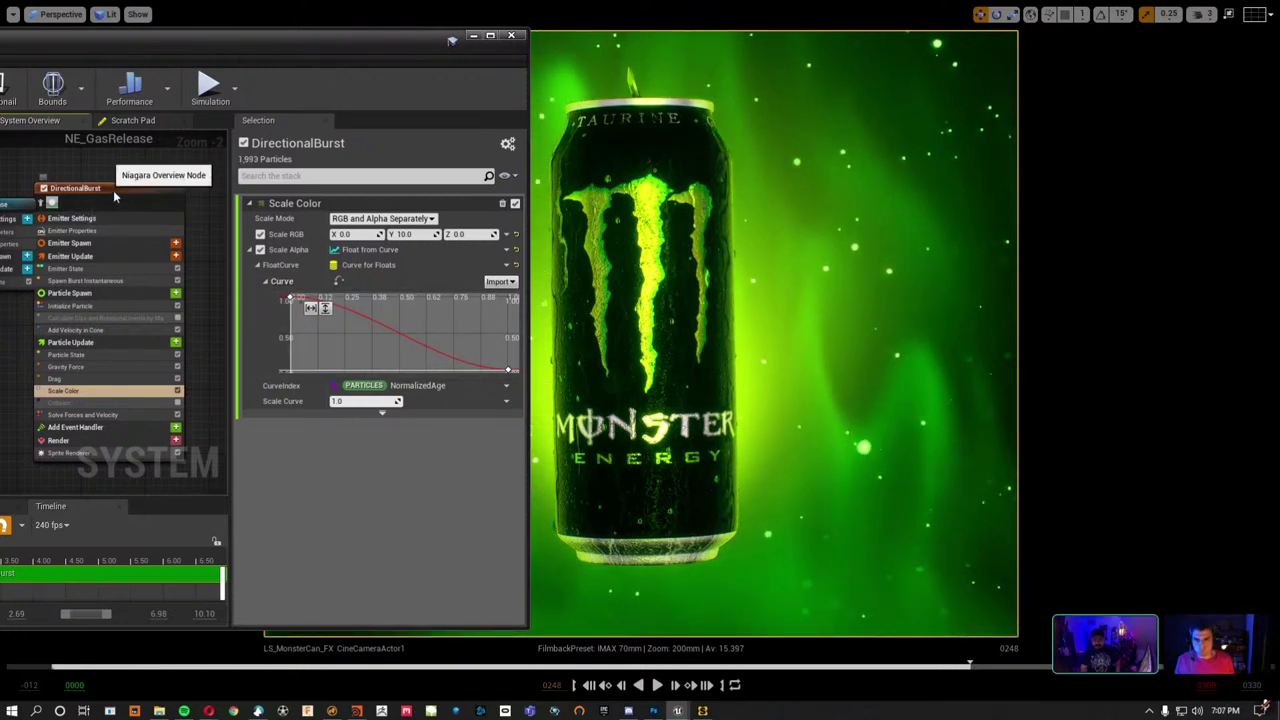
drag(113, 190, 137, 166)
click(108, 377)
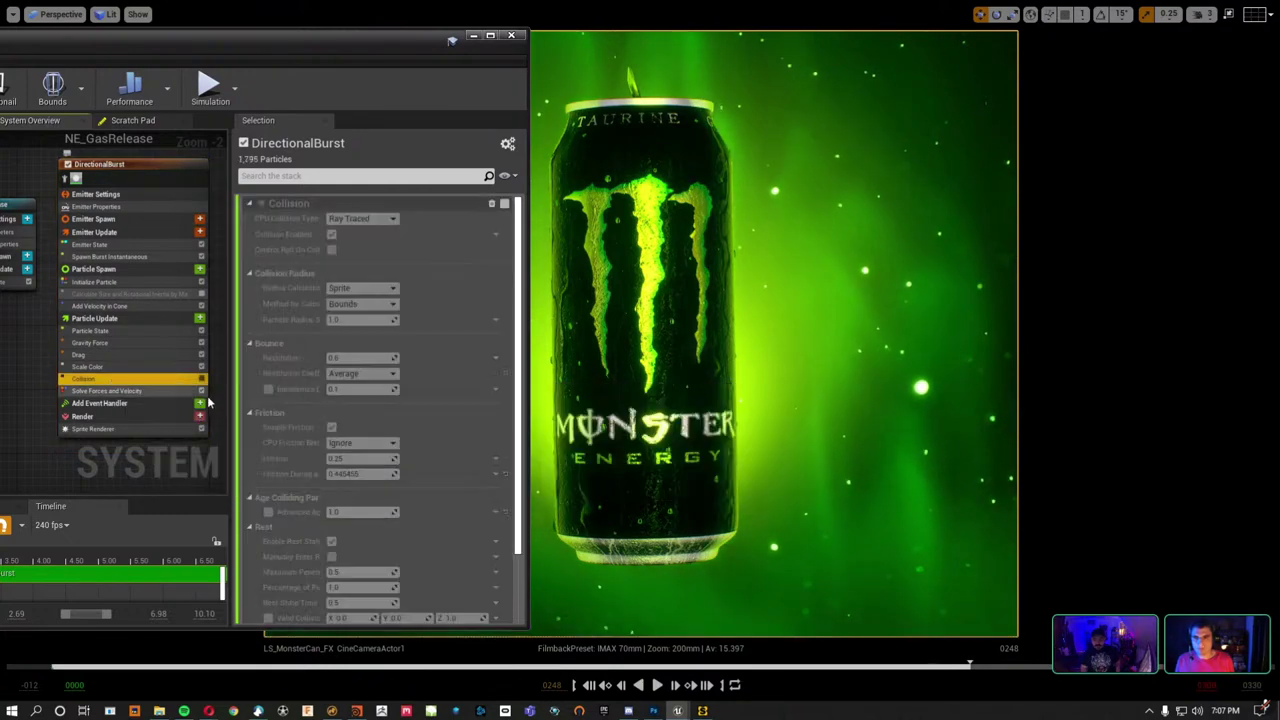
click(201, 378)
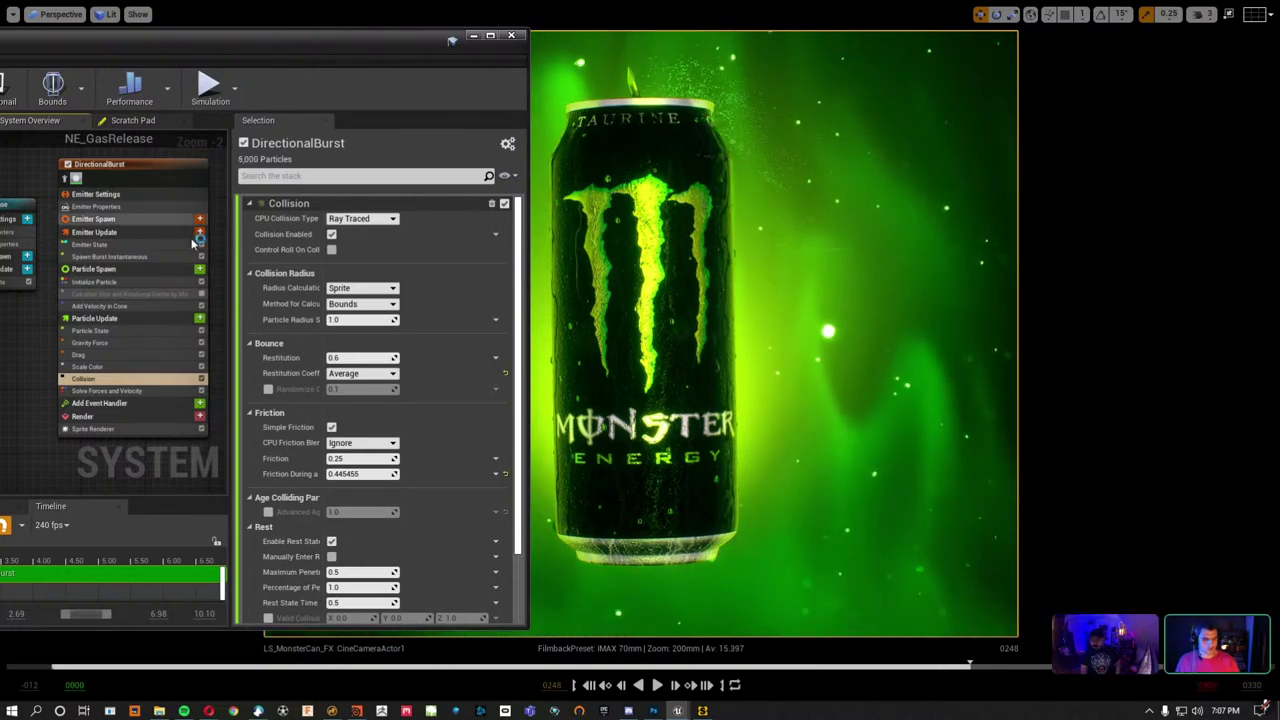
click(190, 379)
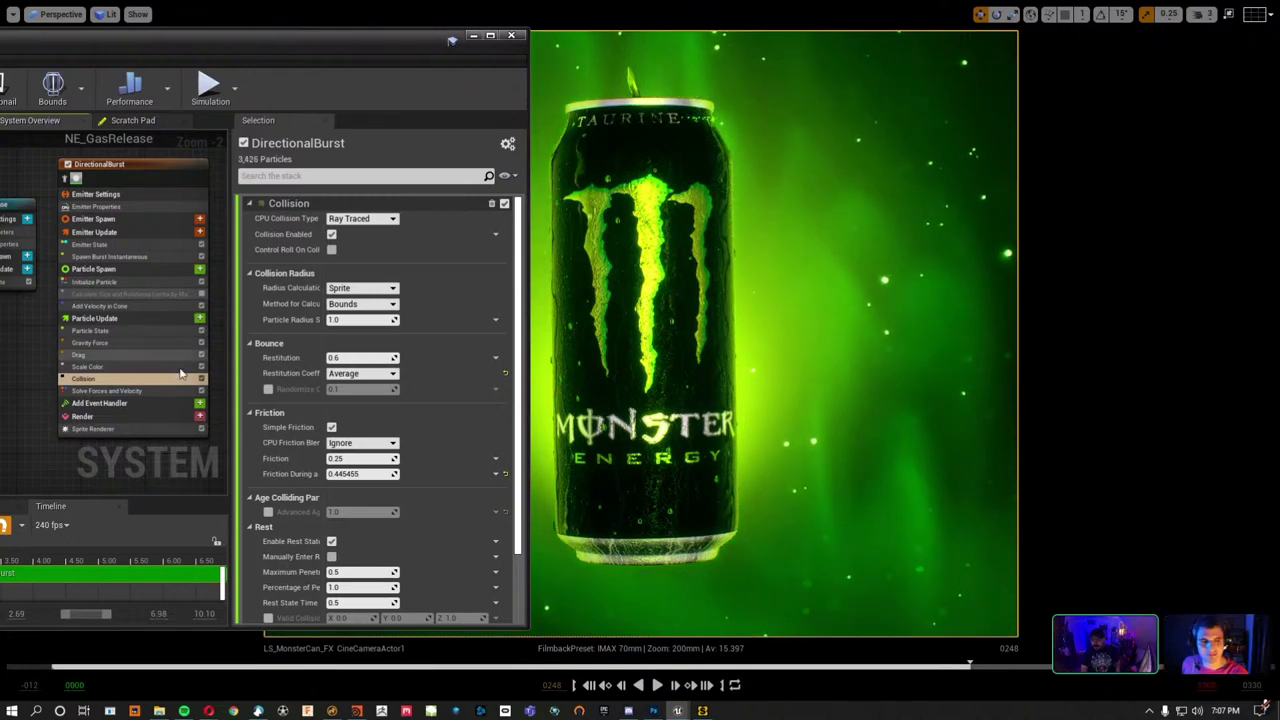
click(201, 378)
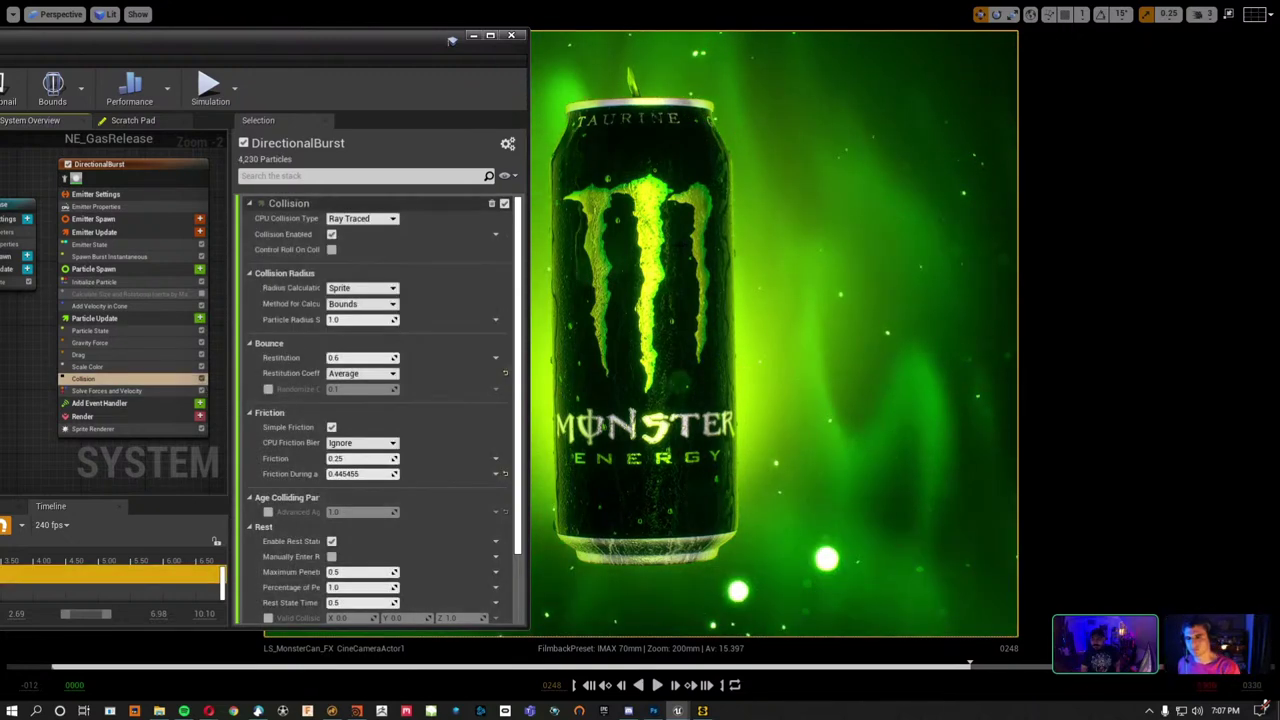
click(172, 168)
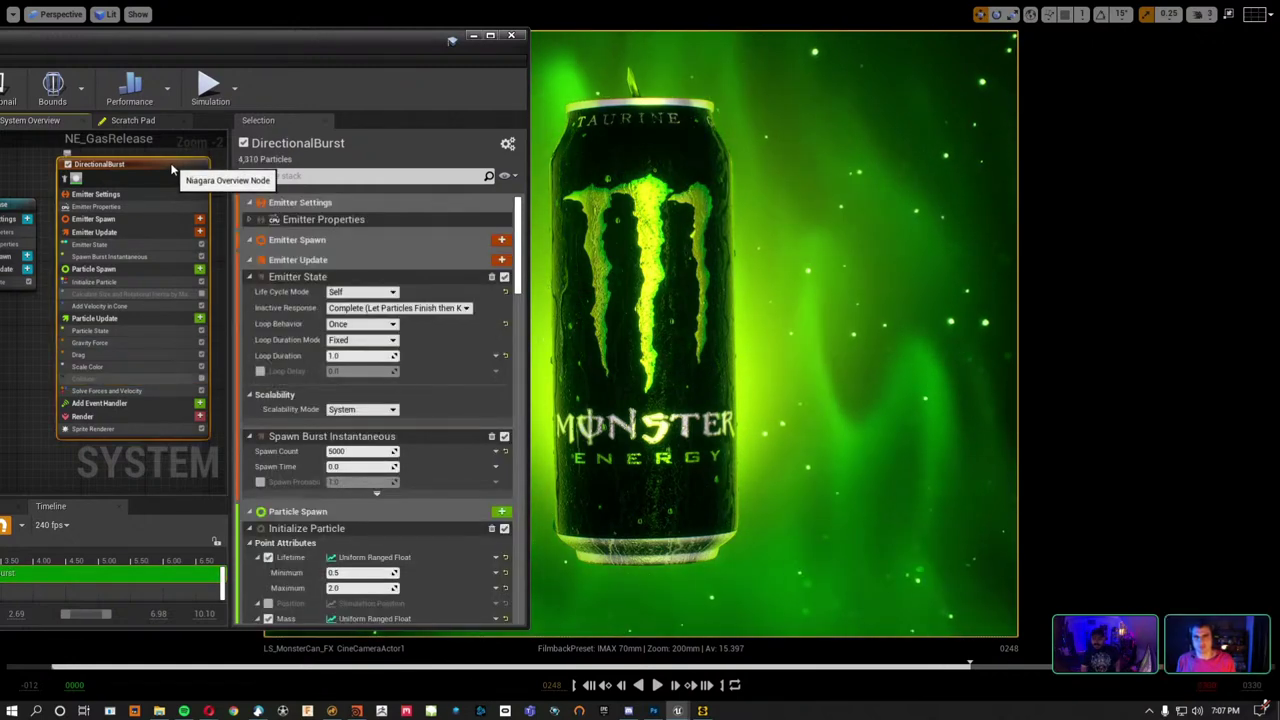
Try Spawn Burst Instantaneous counts of 2000 and 20000, then settle the Spawn Count at 5000.
click(103, 246)
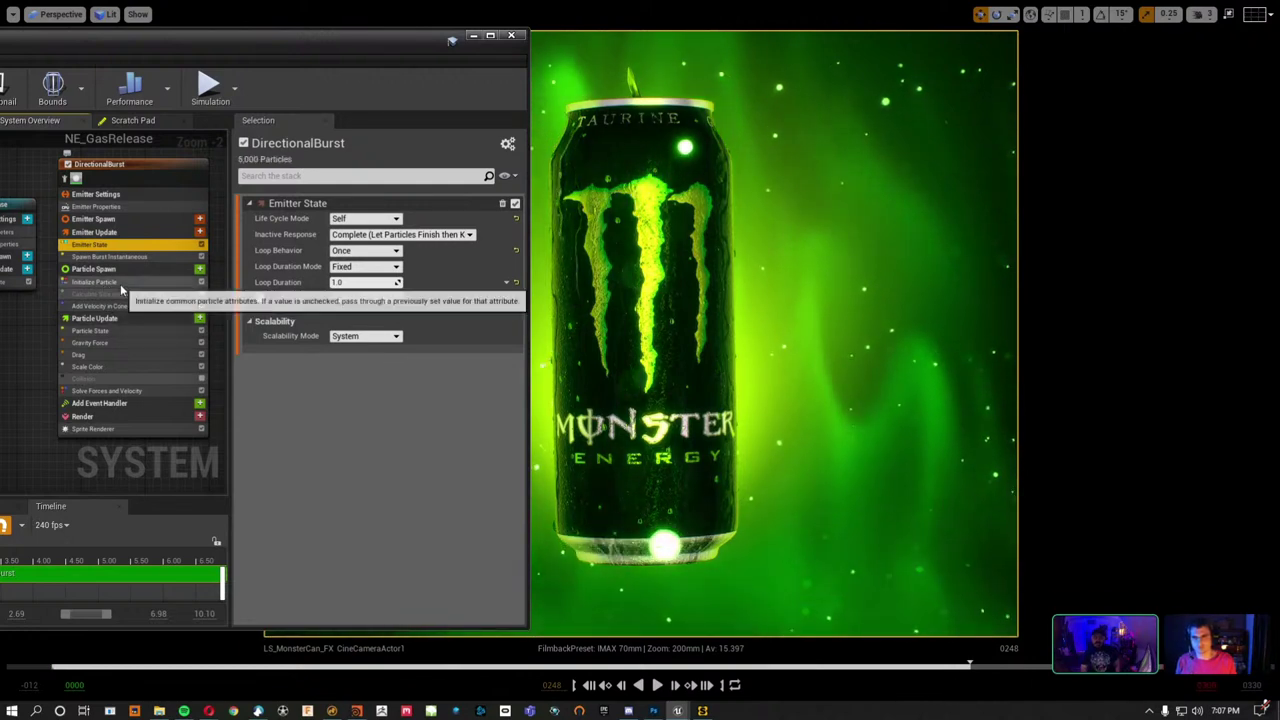
click(122, 258)
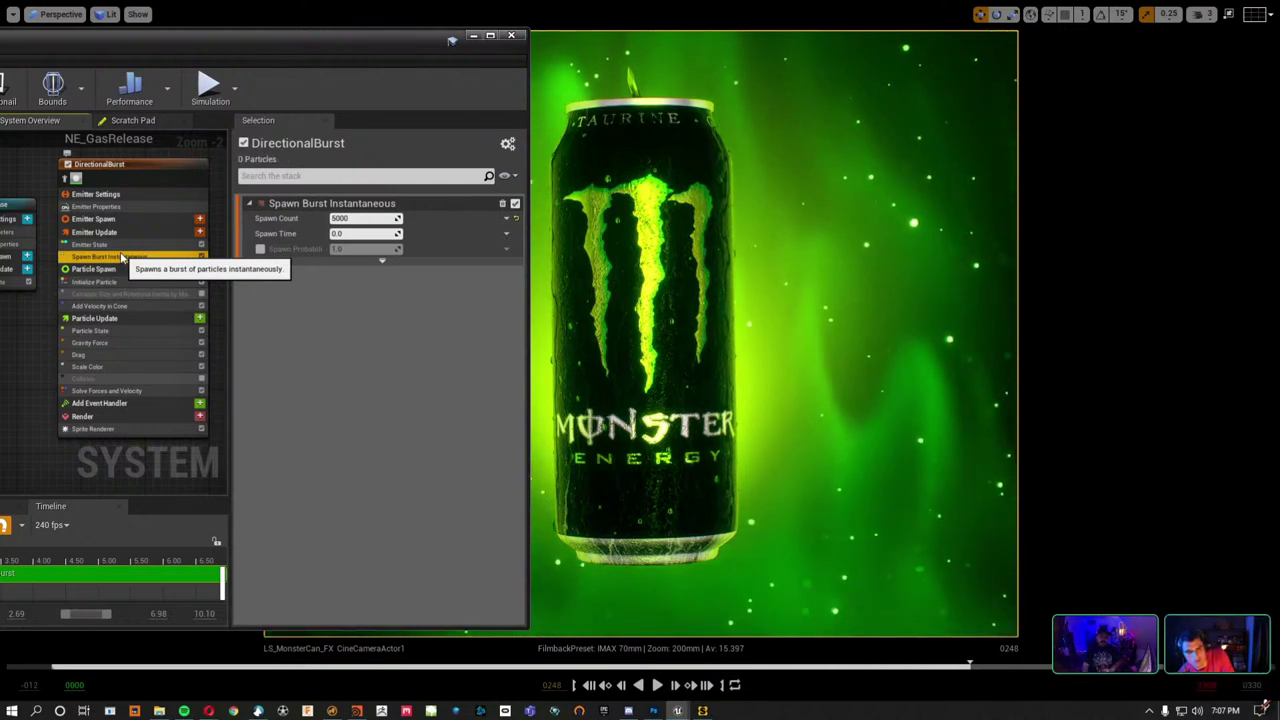
click(366, 218)
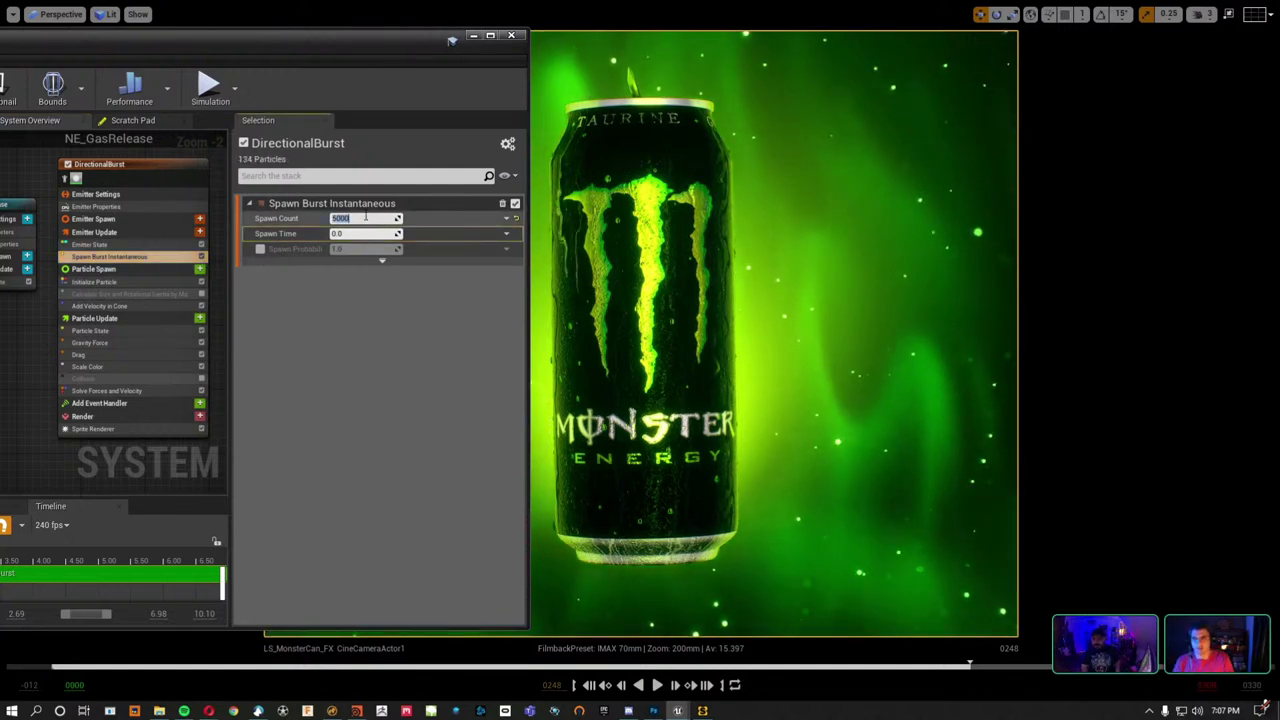
text(2000)
key(Return)
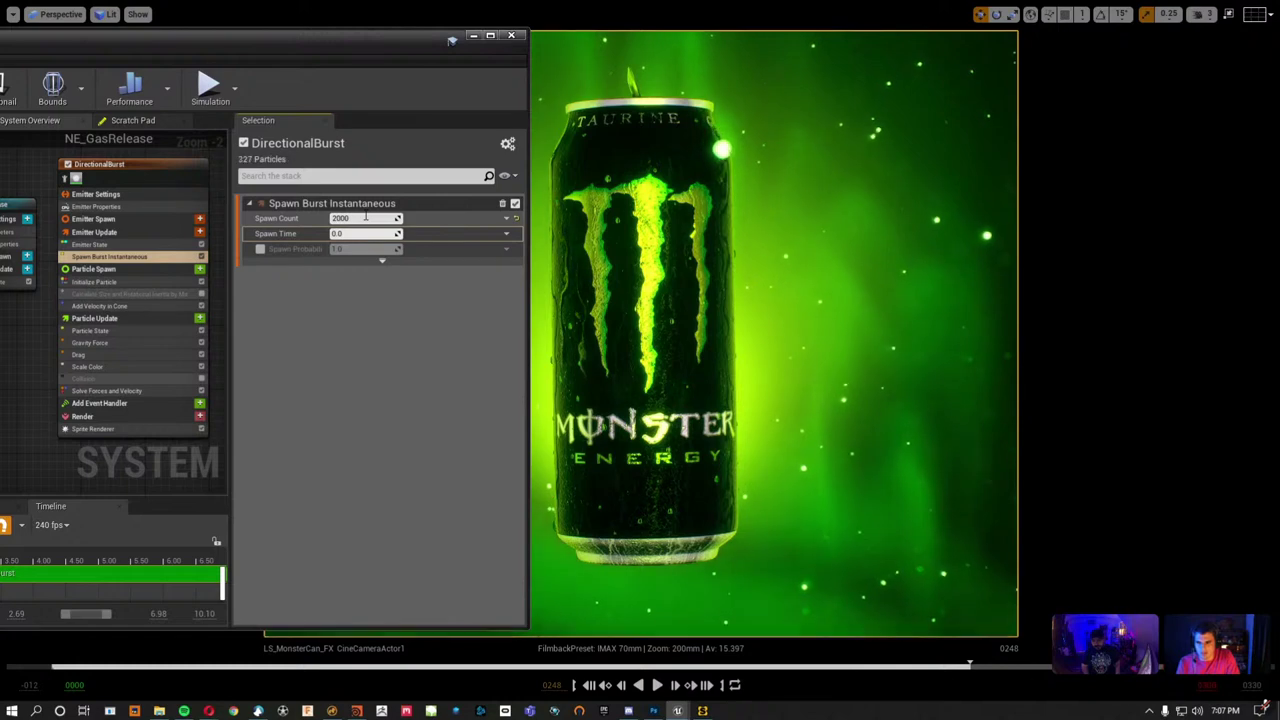
text(0)
key(Return)
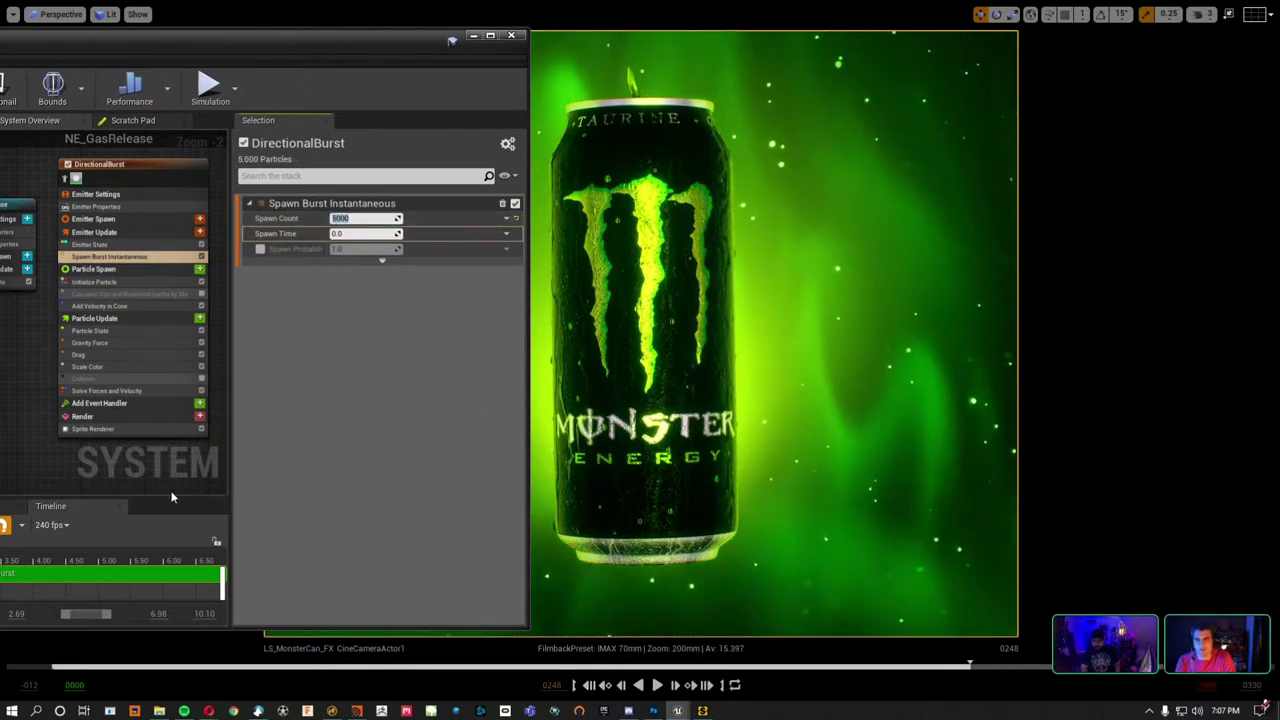
key(Return)
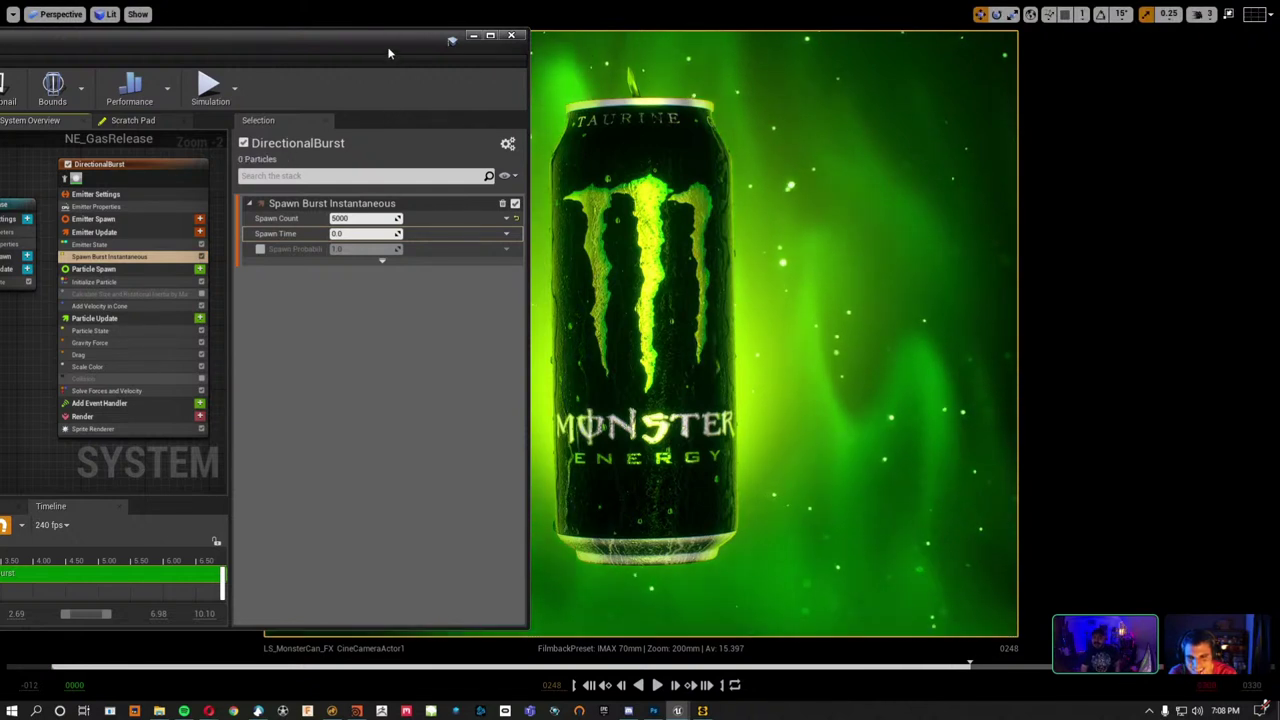
mouse_move(389, 48)
mouse_down()
mouse_move(469, 58)
mouse_move(820, 20)
mouse_up()
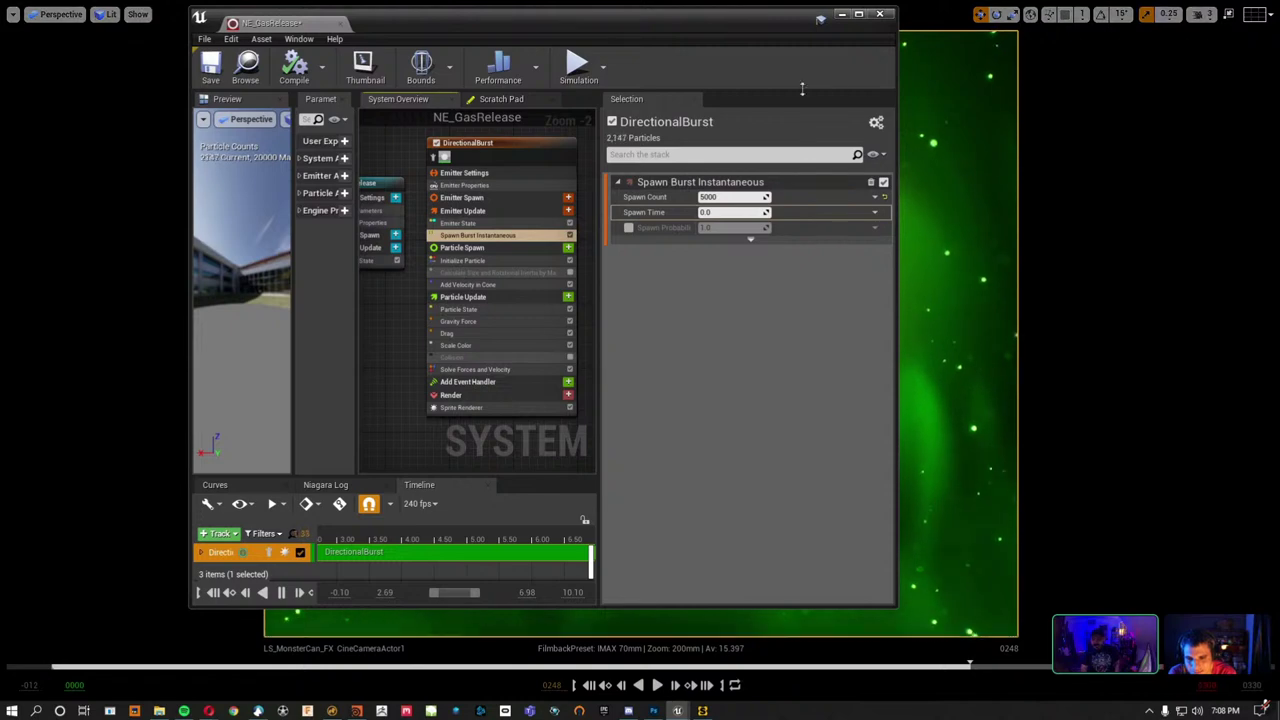
Try a Scale Color Y value of 5000 on the burst, then reset it to 10.
mouse_move(504, 25)
mouse_down()
mouse_move(138, 141)
mouse_move(161, 59)
mouse_up()
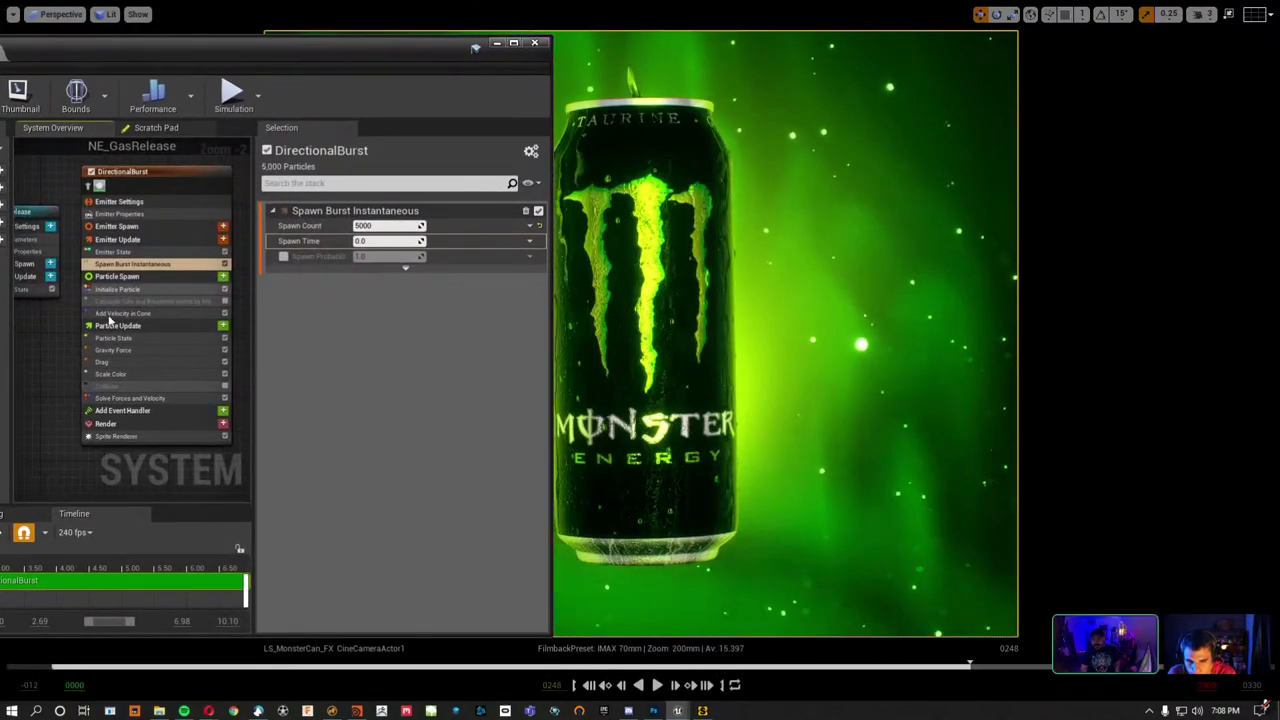
click(115, 377)
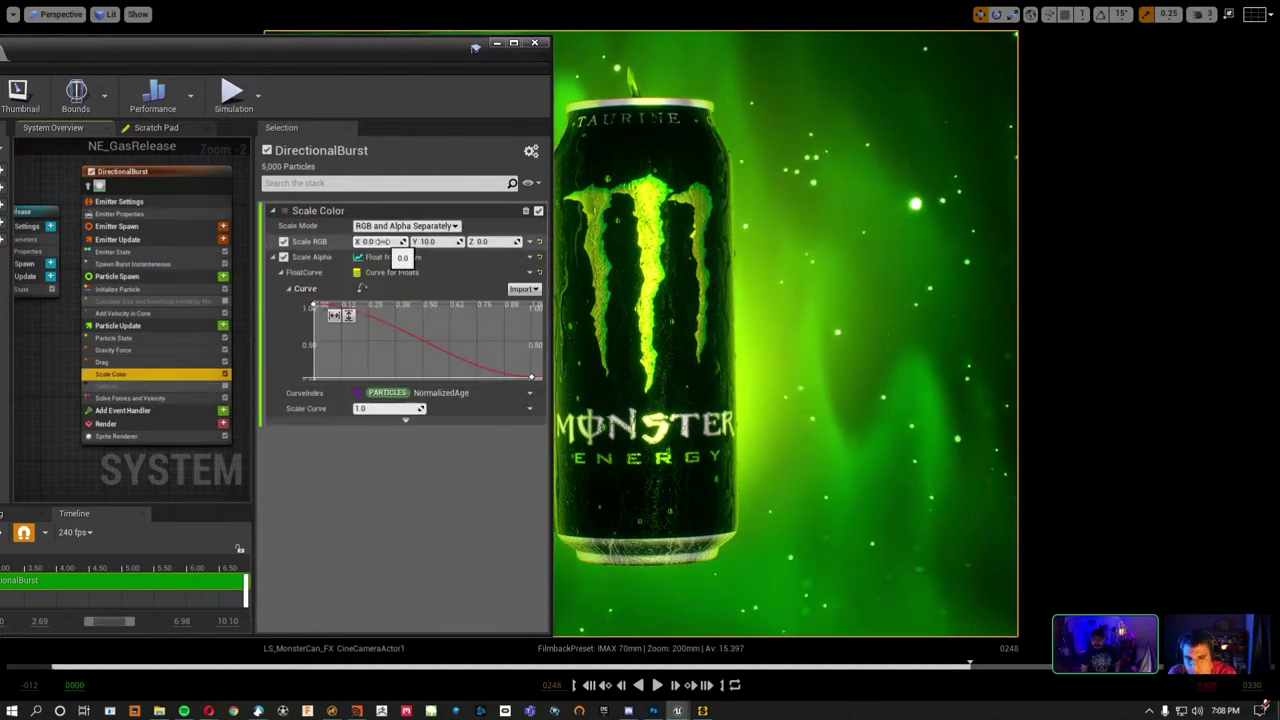
click(427, 242)
text(5000)
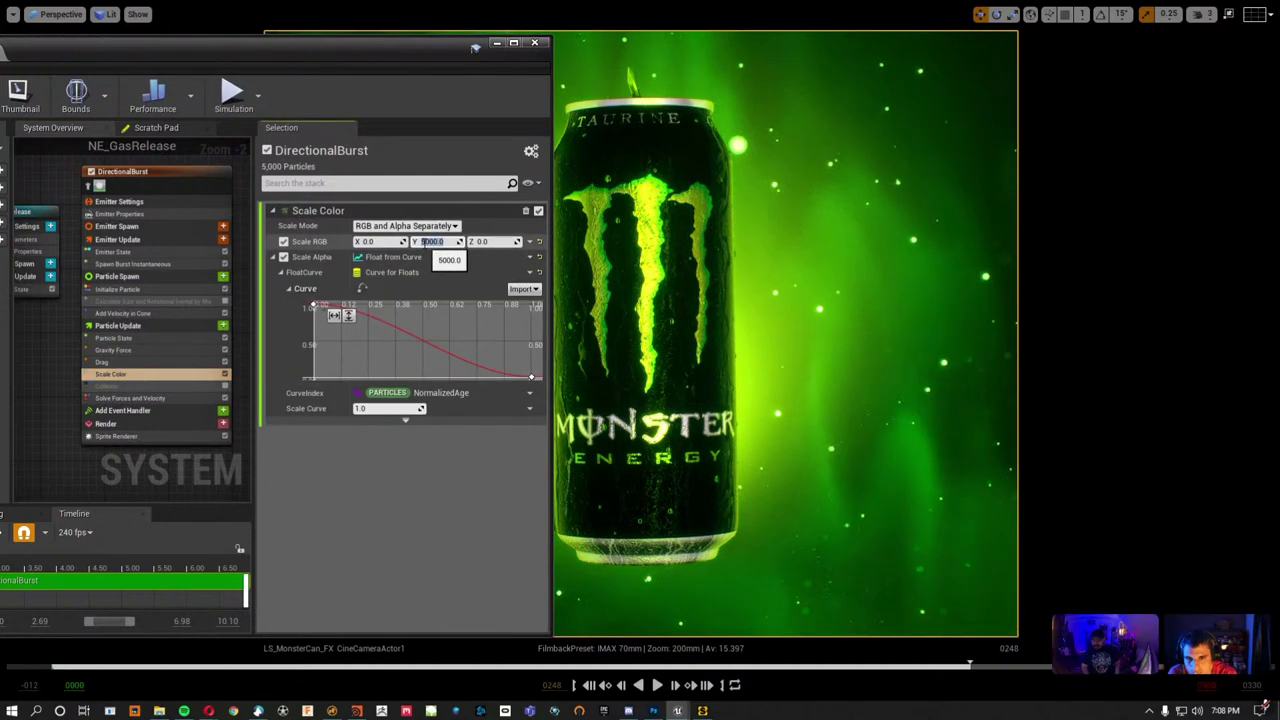
key(Return)
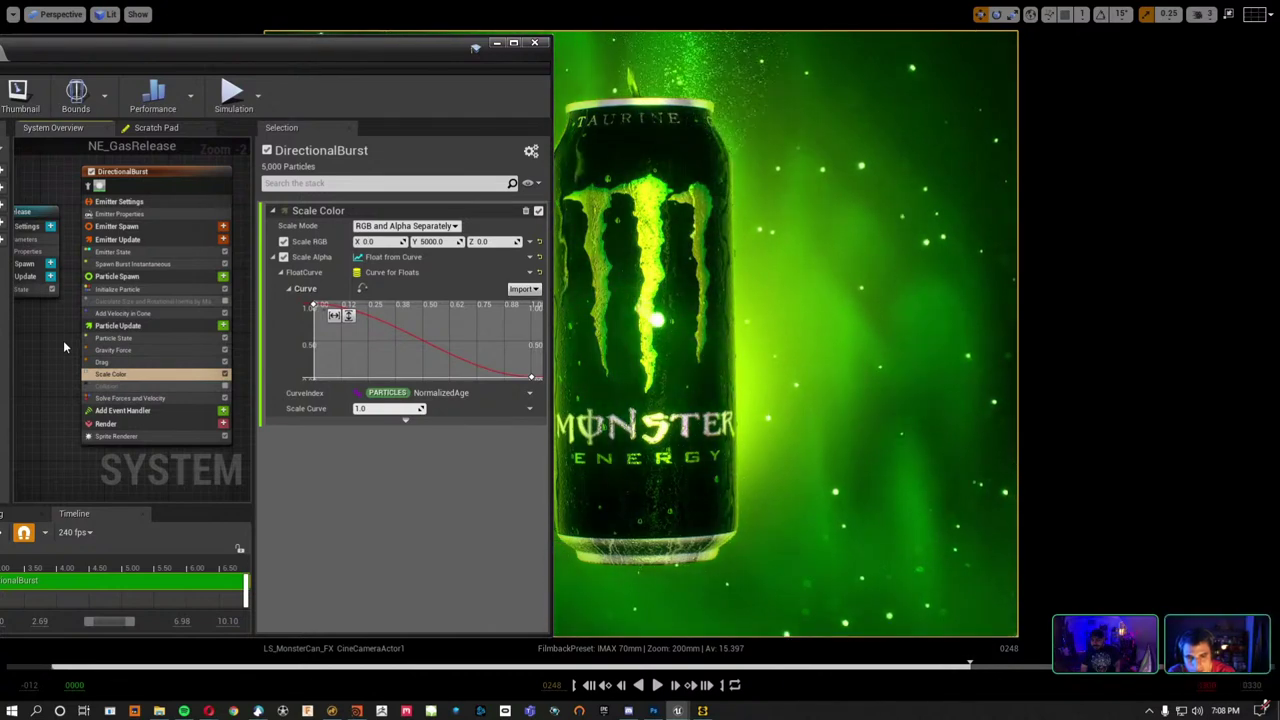
click(435, 242)
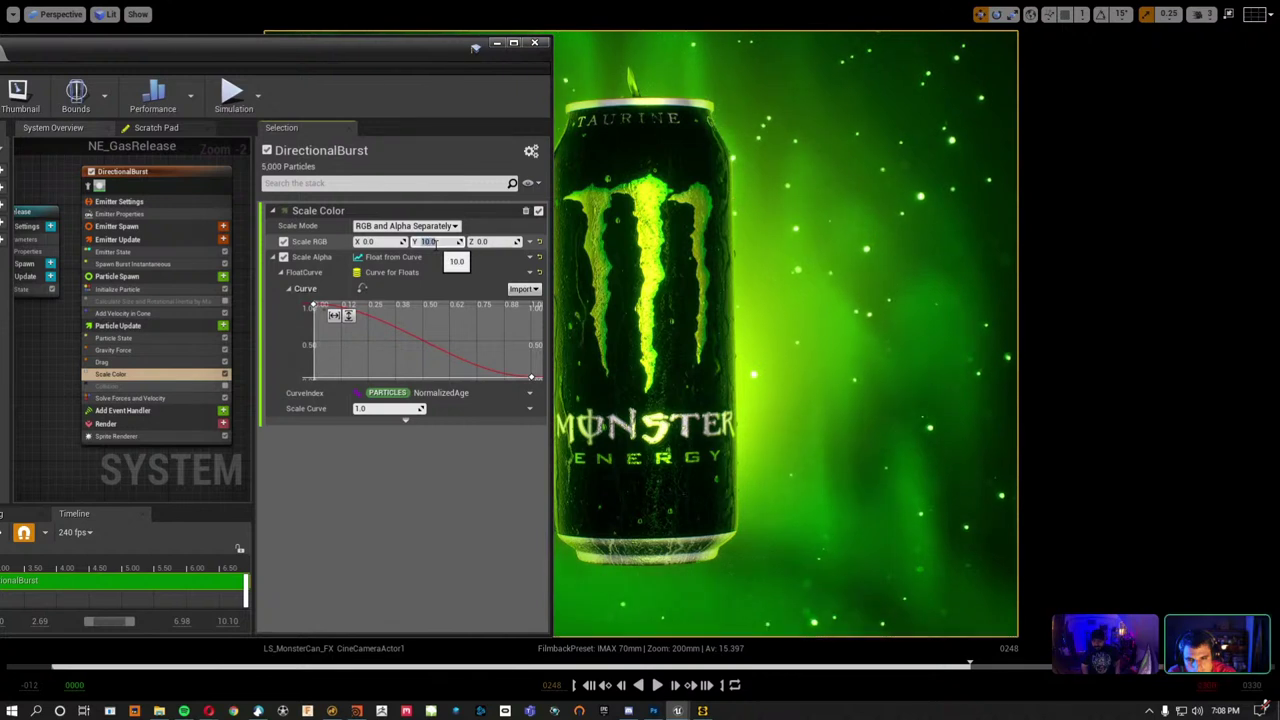
text(10)
key(Return)
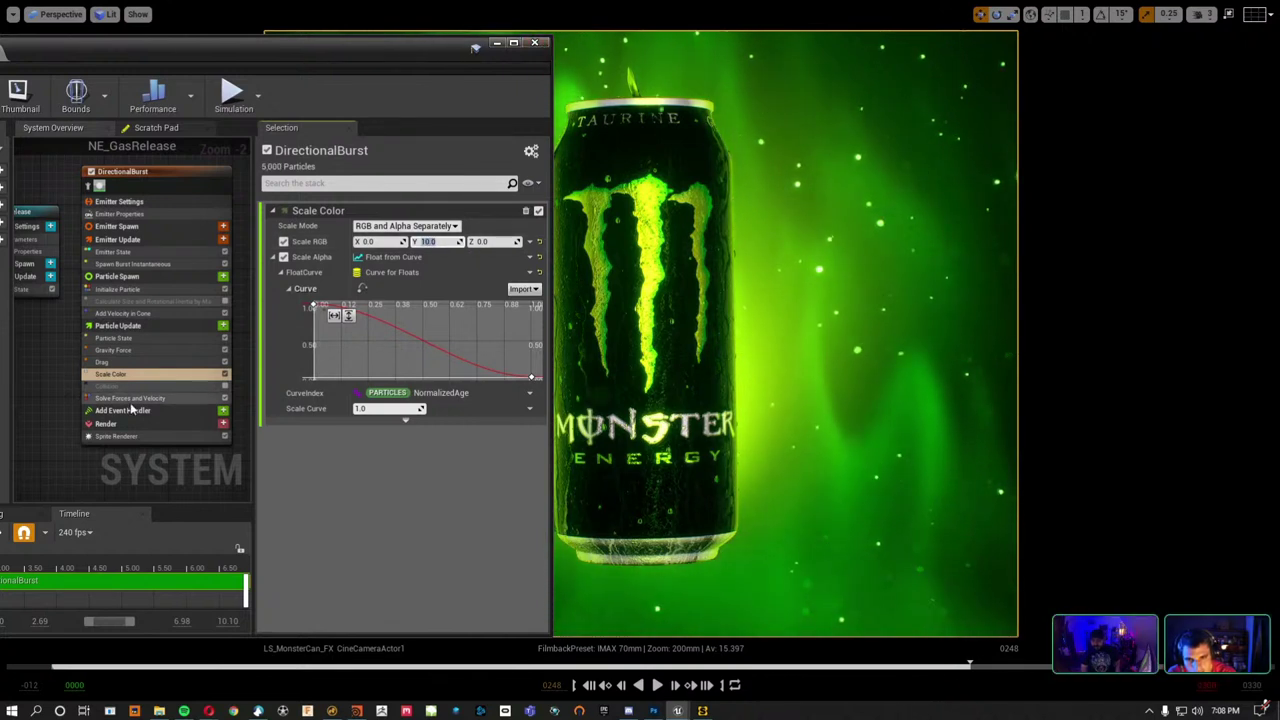
Set Gravity Force Z to -10 and minimize the Niagara editor.
click(120, 350)
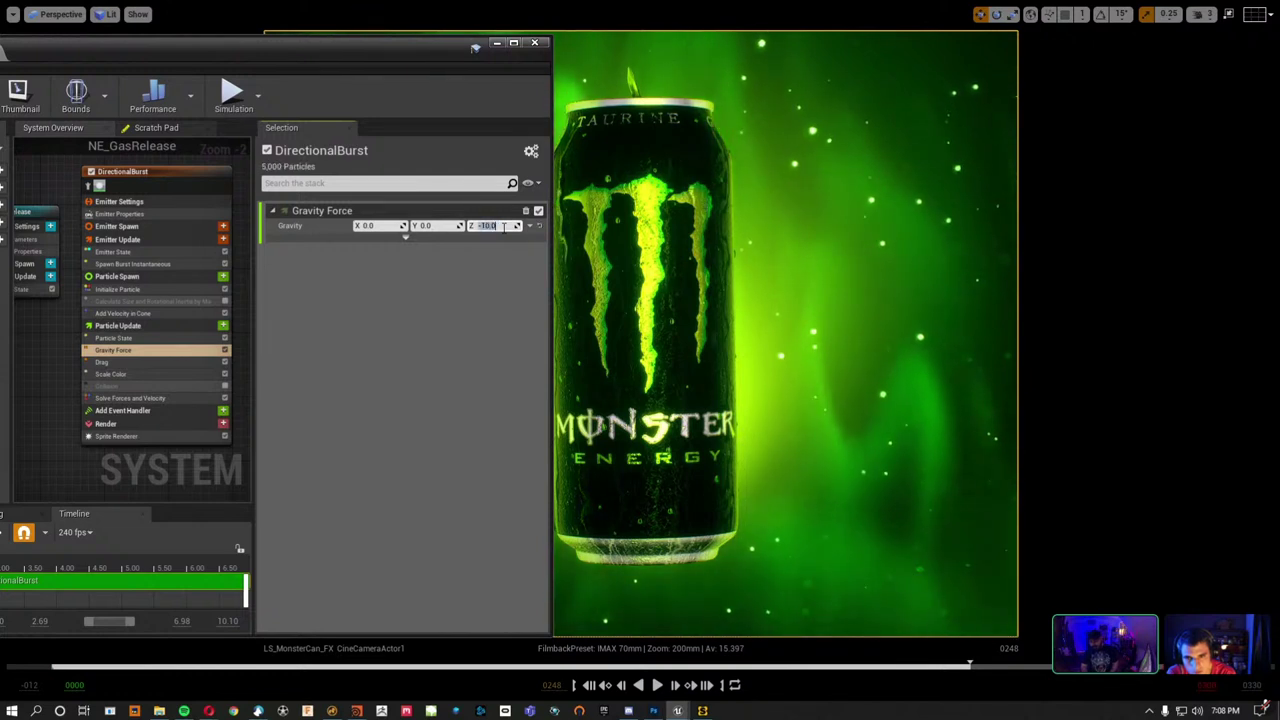
text(-10)
key(Return)
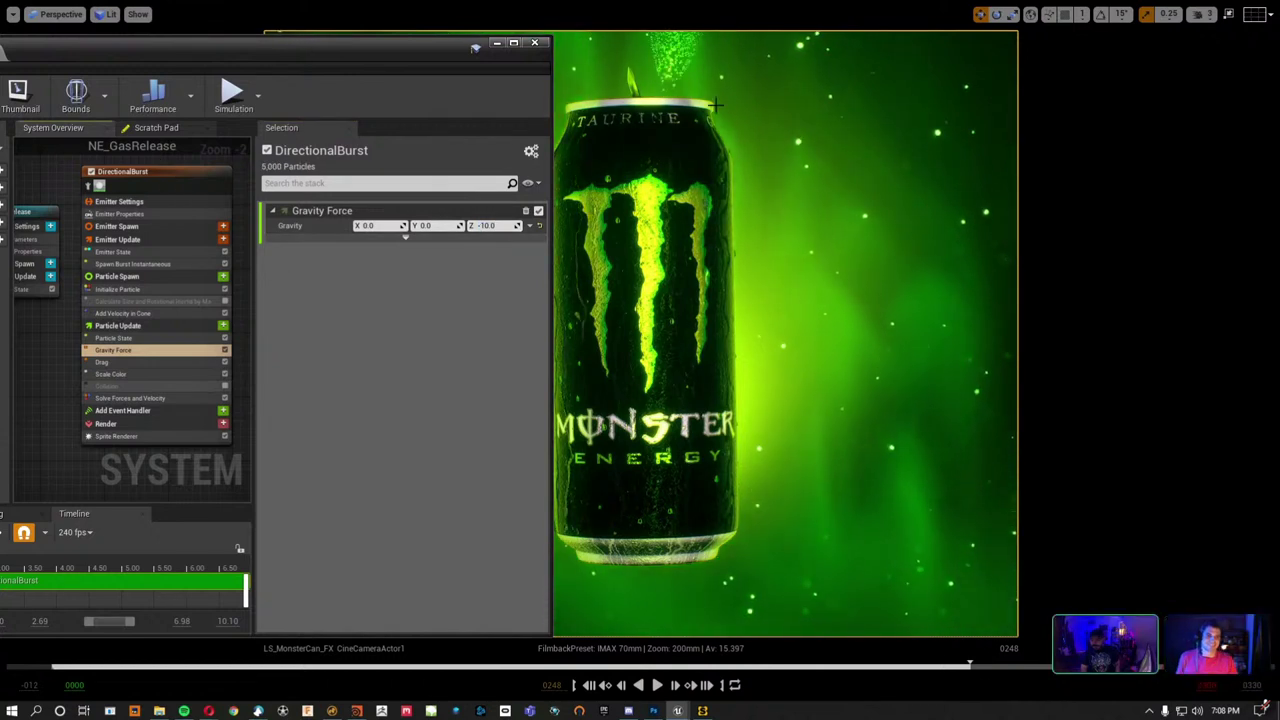
click(128, 313)
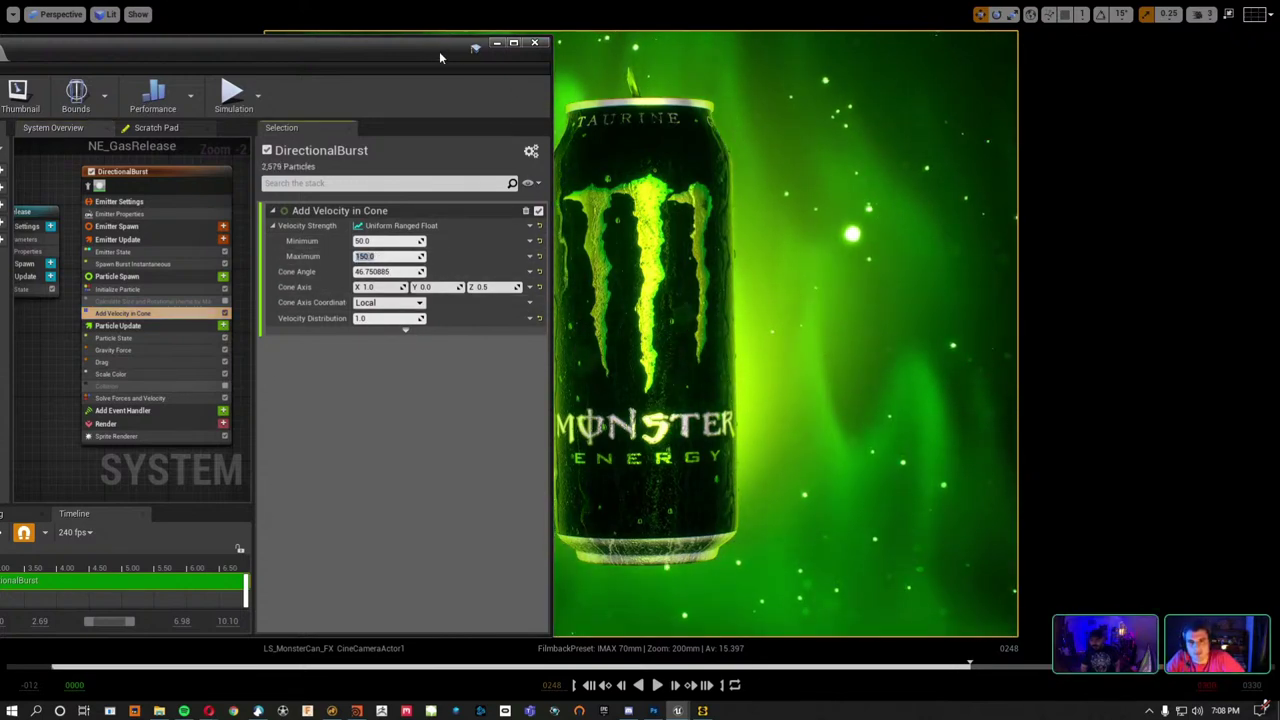
click(497, 43)
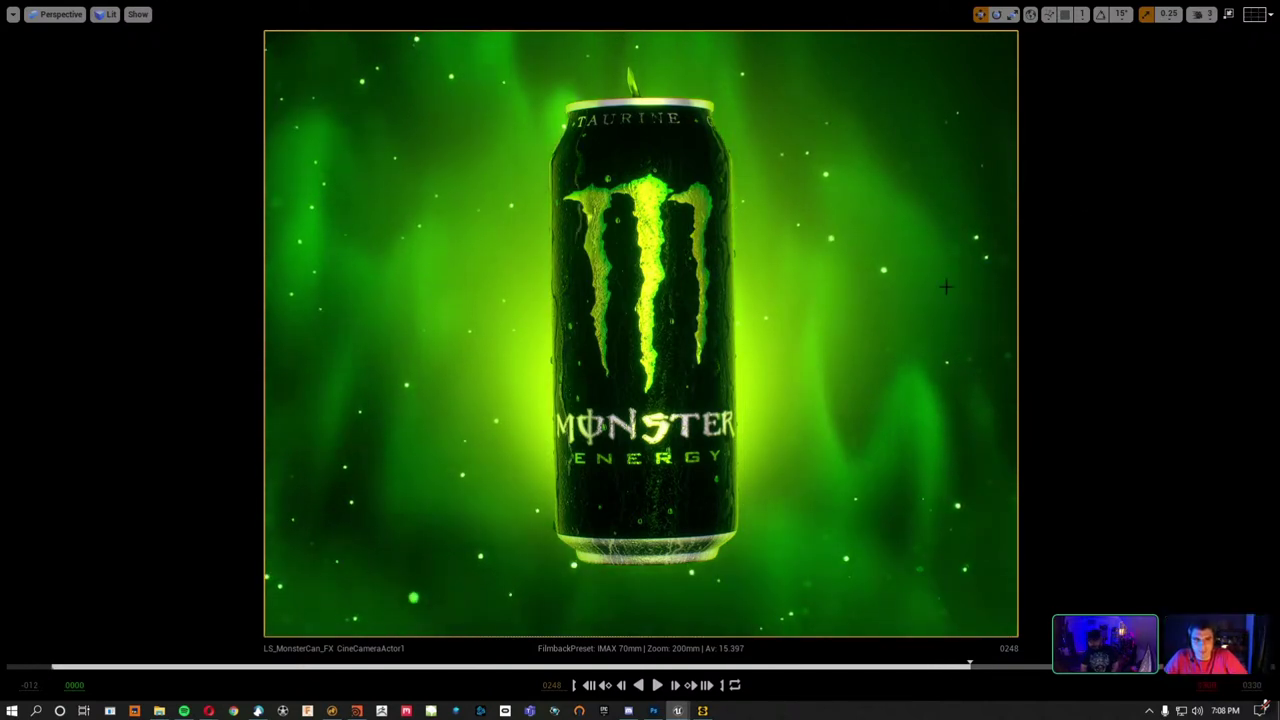
Exit full-screen, return to LS_MonsterCan, lock to LS_MonsterCan_CAM, and widen the viewport.
key(F11)
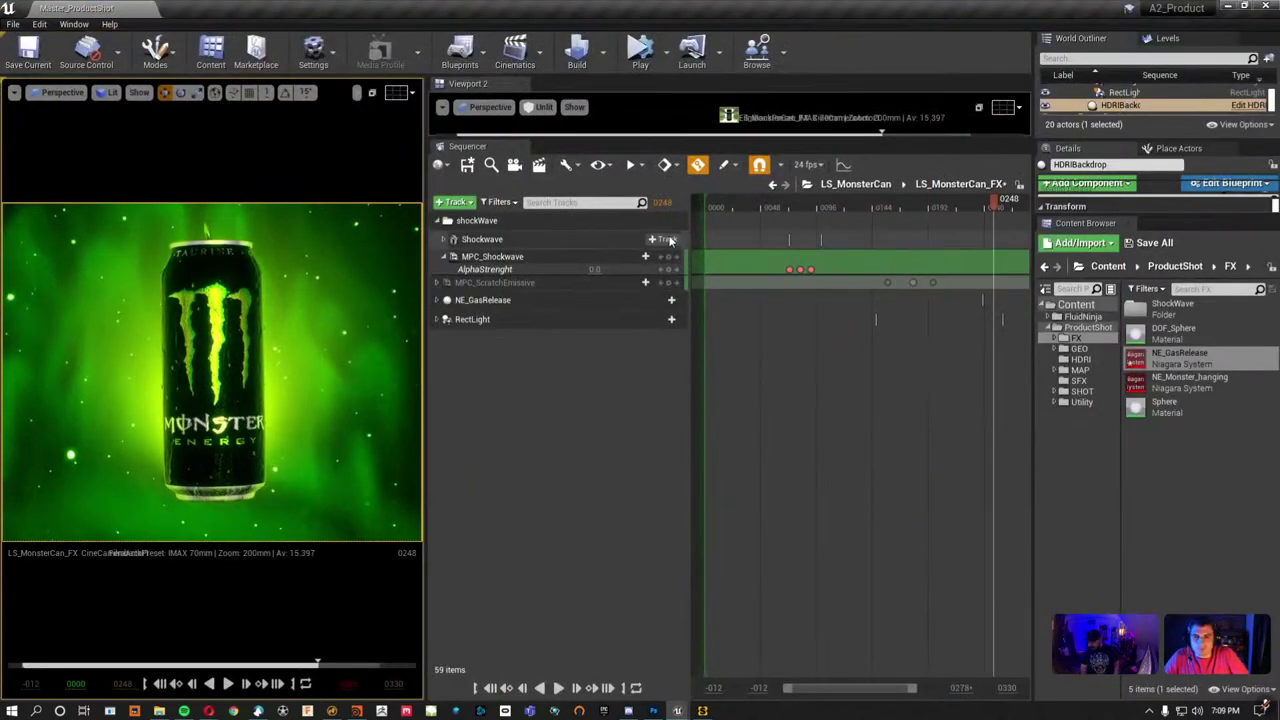
click(858, 186)
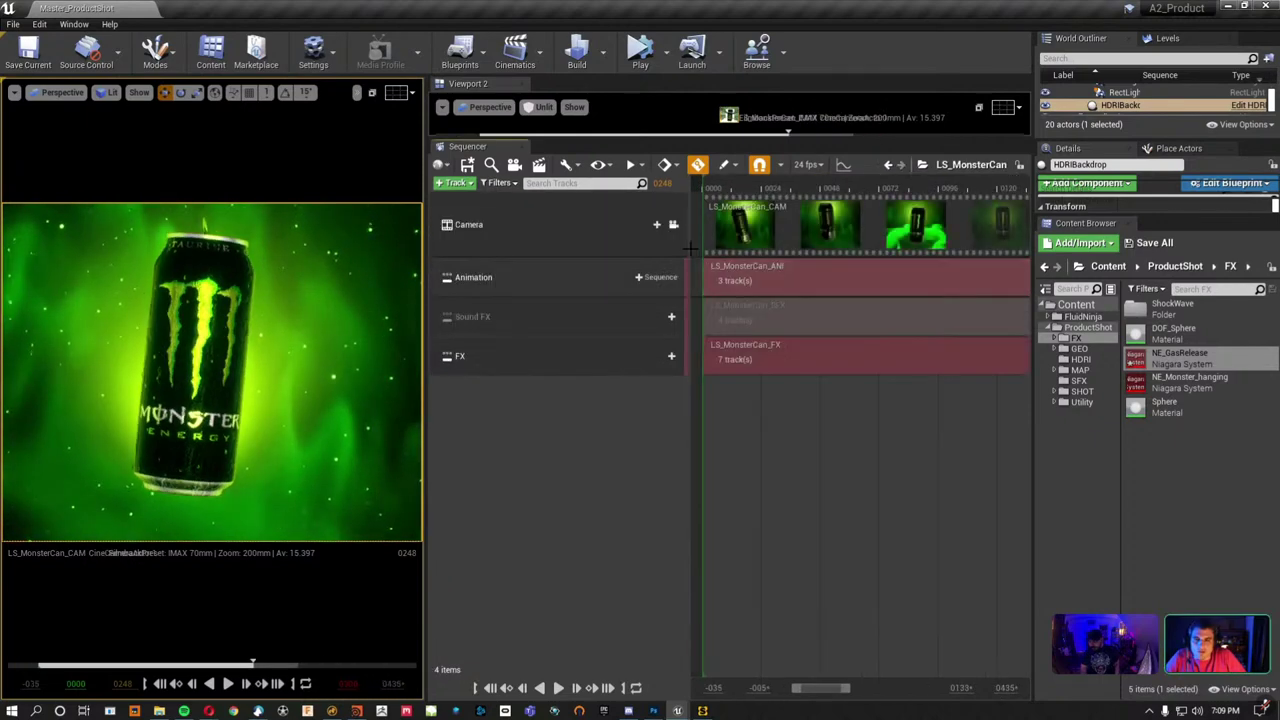
click(675, 226)
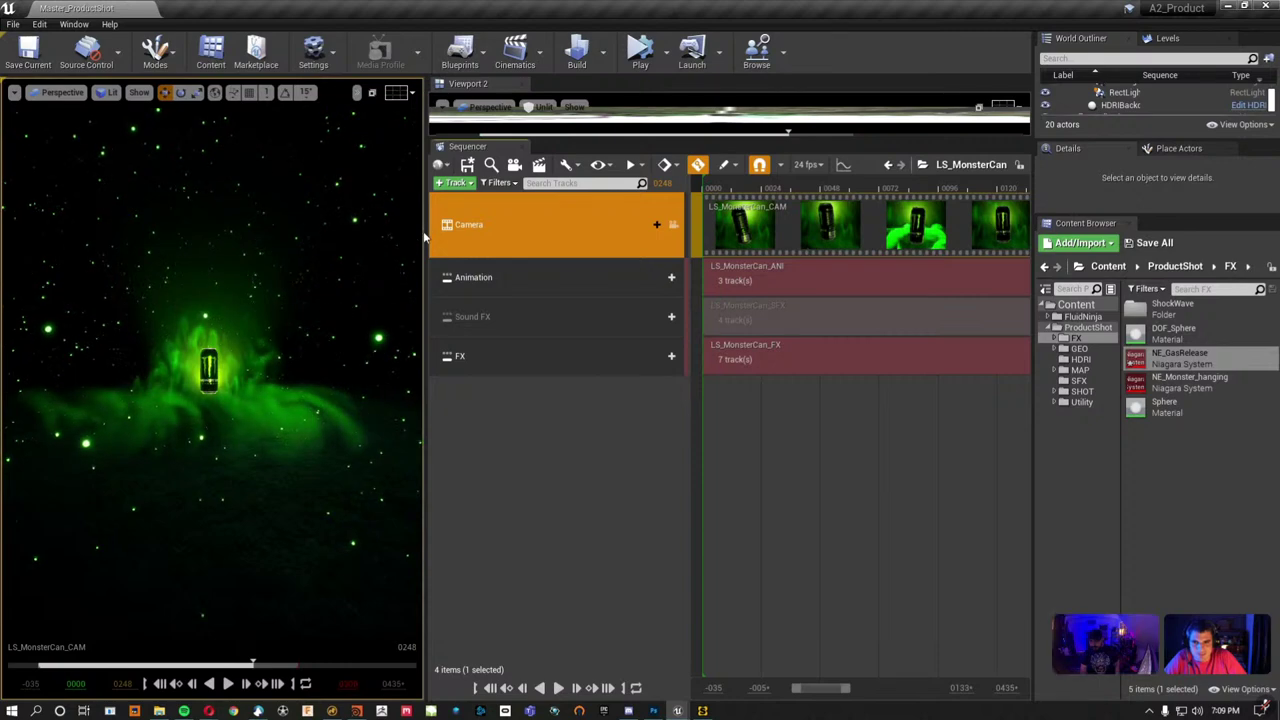
drag(424, 236, 870, 236)
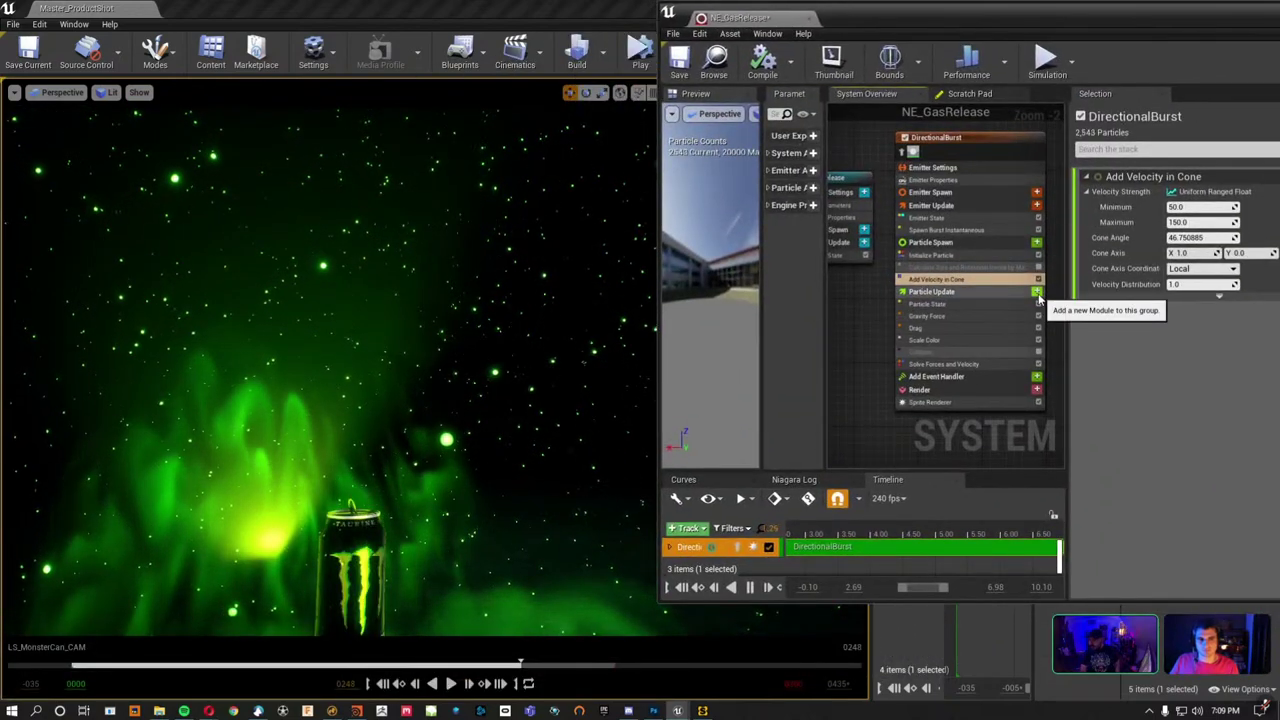
Add a Curl Noise Force module to Particle Update and adjust its noise strength.
click(1037, 292)
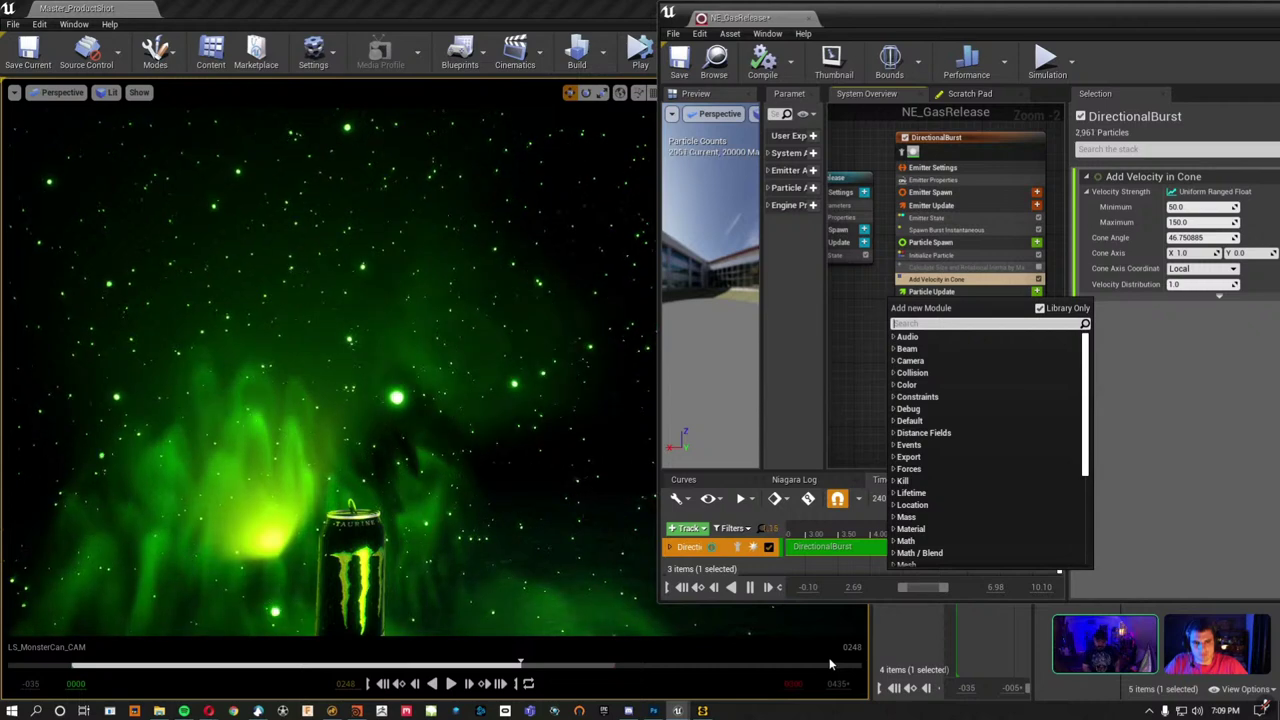
text(curl)
key(Return)
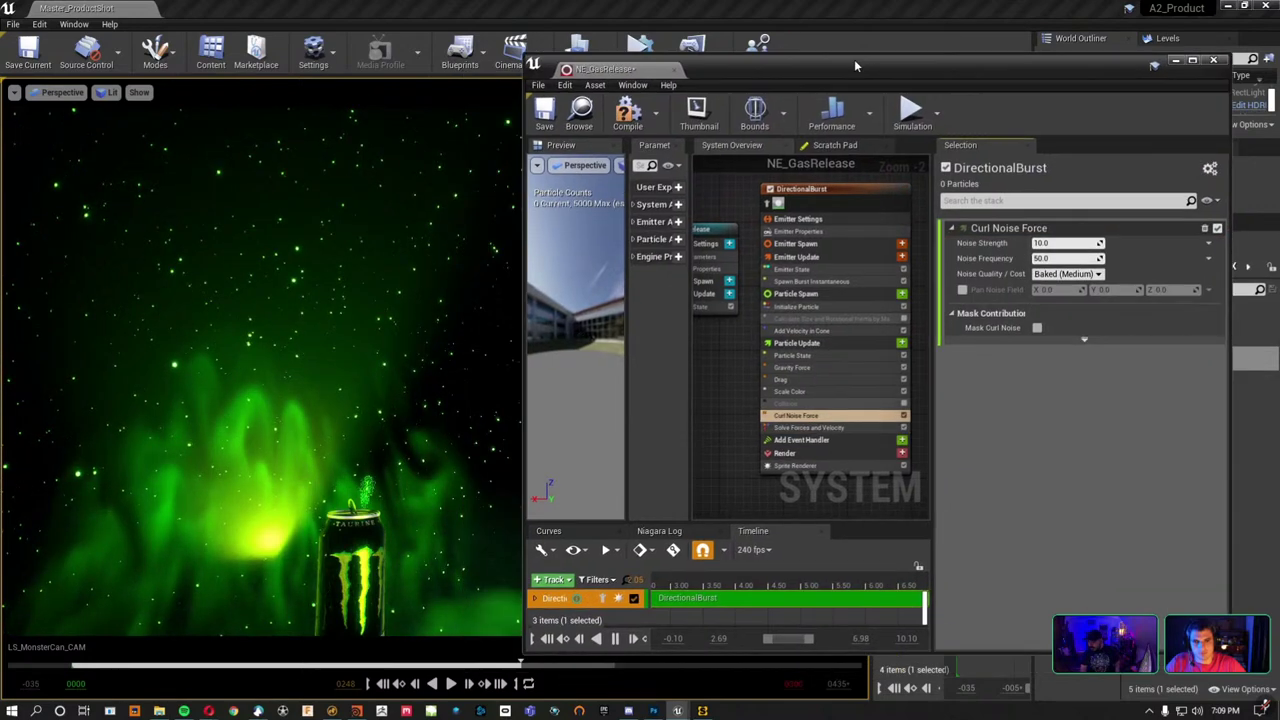
drag(854, 65, 876, 22)
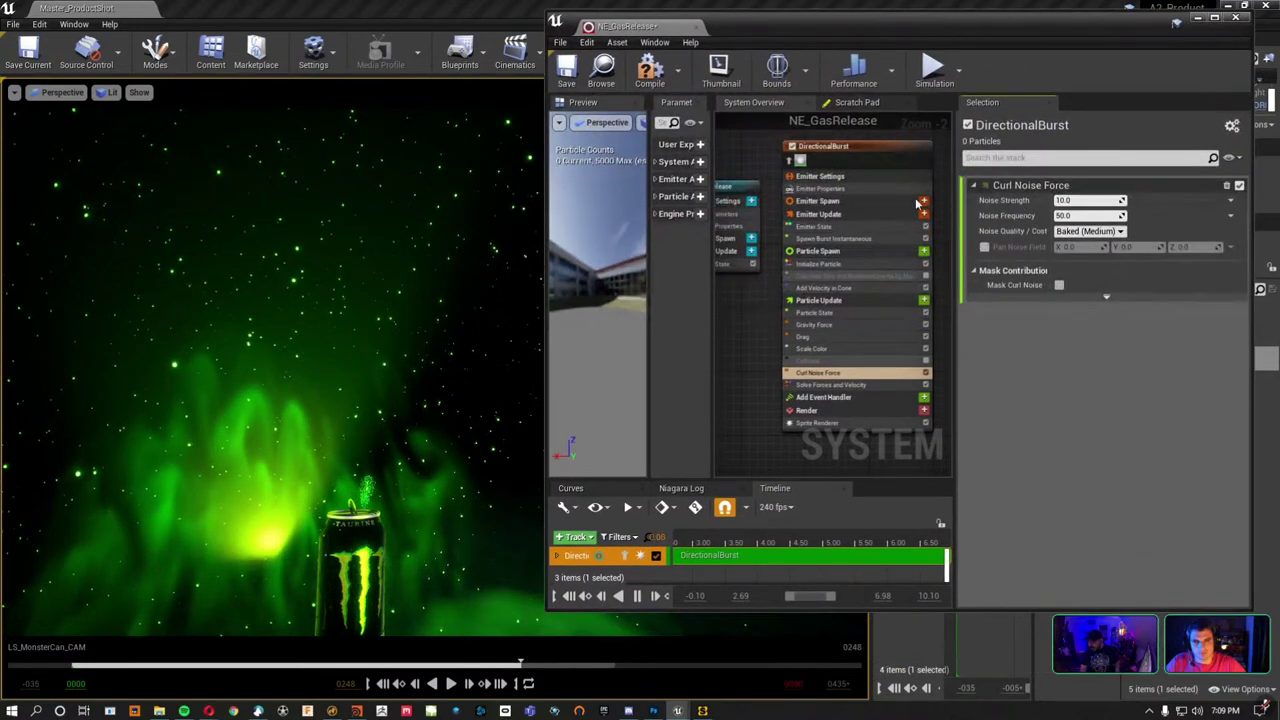
click(1085, 200)
text(1000)
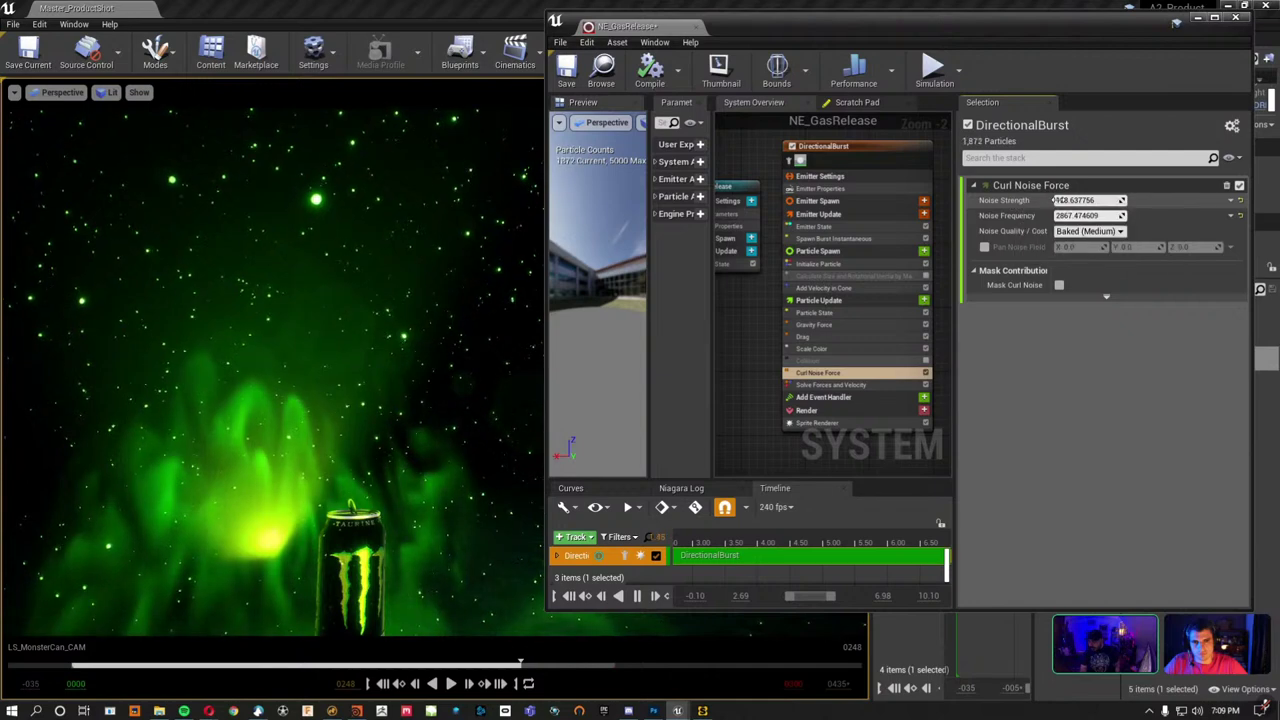
drag(1088, 200, 1038, 316)
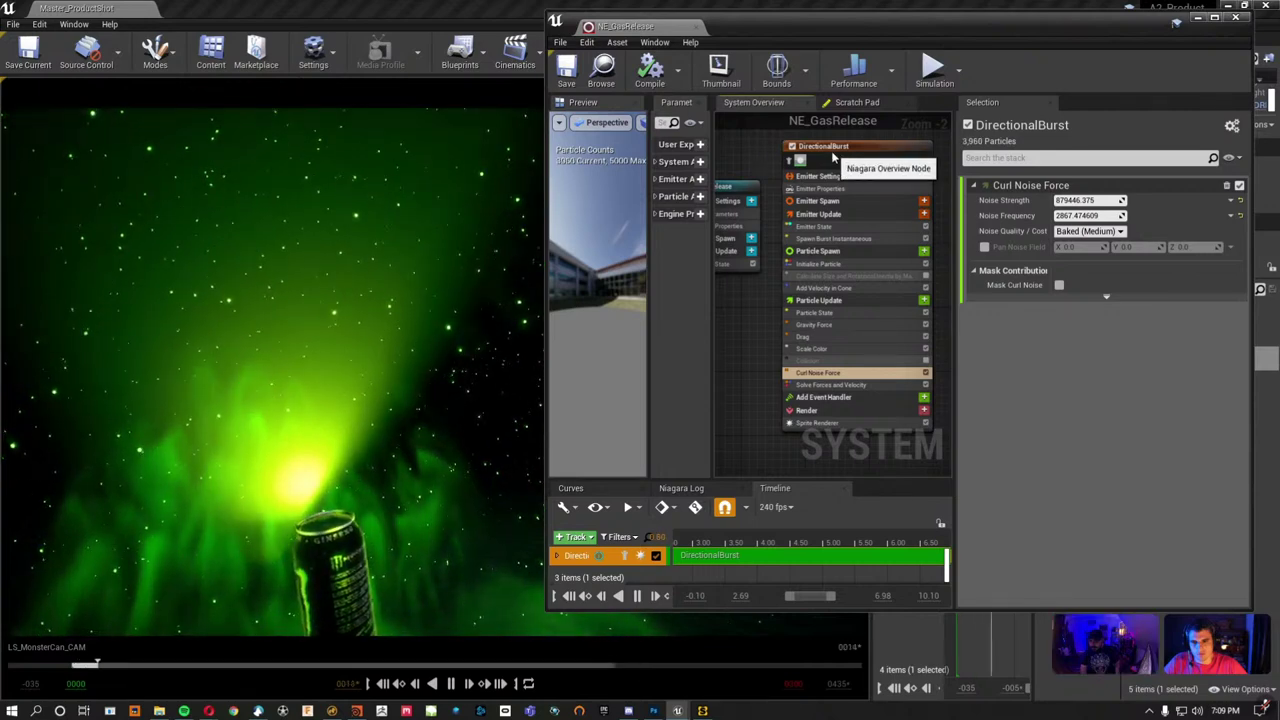
Preview the burst, set curl noise frequency 10.0 and strength 1.0, then save and close NE_GasRelease.
click(450, 683)
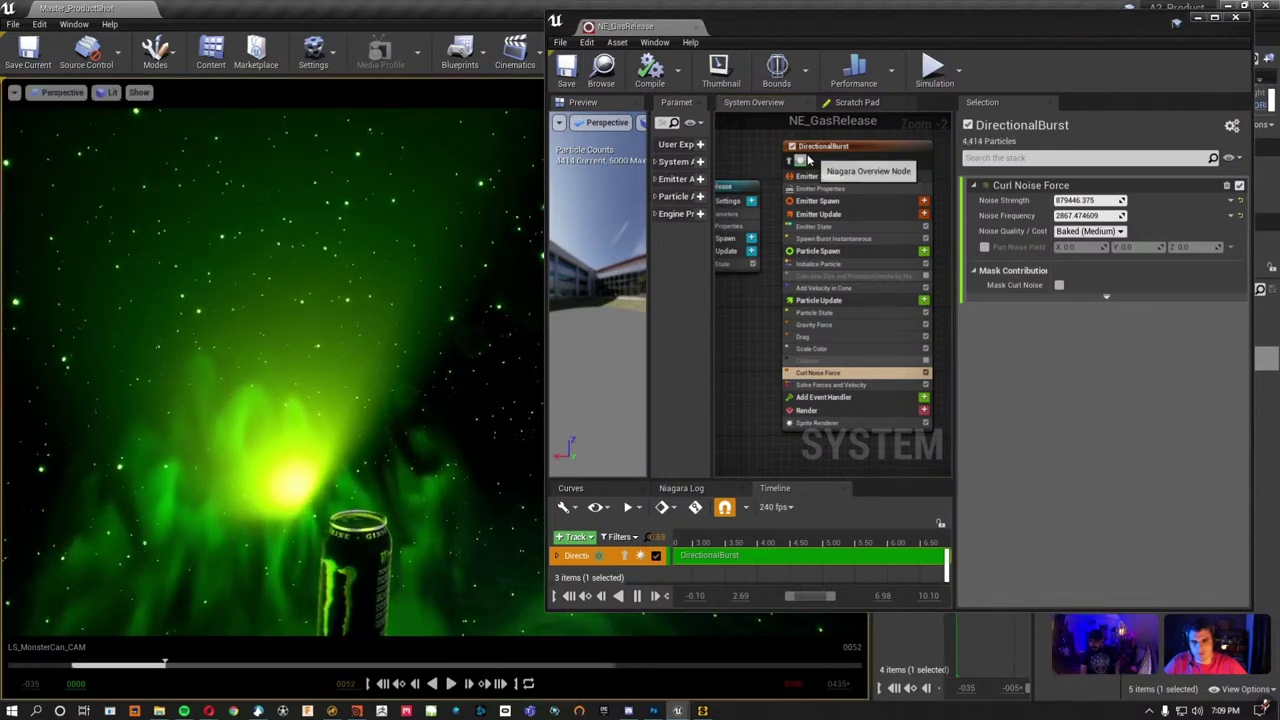
click(820, 148)
click(820, 148)
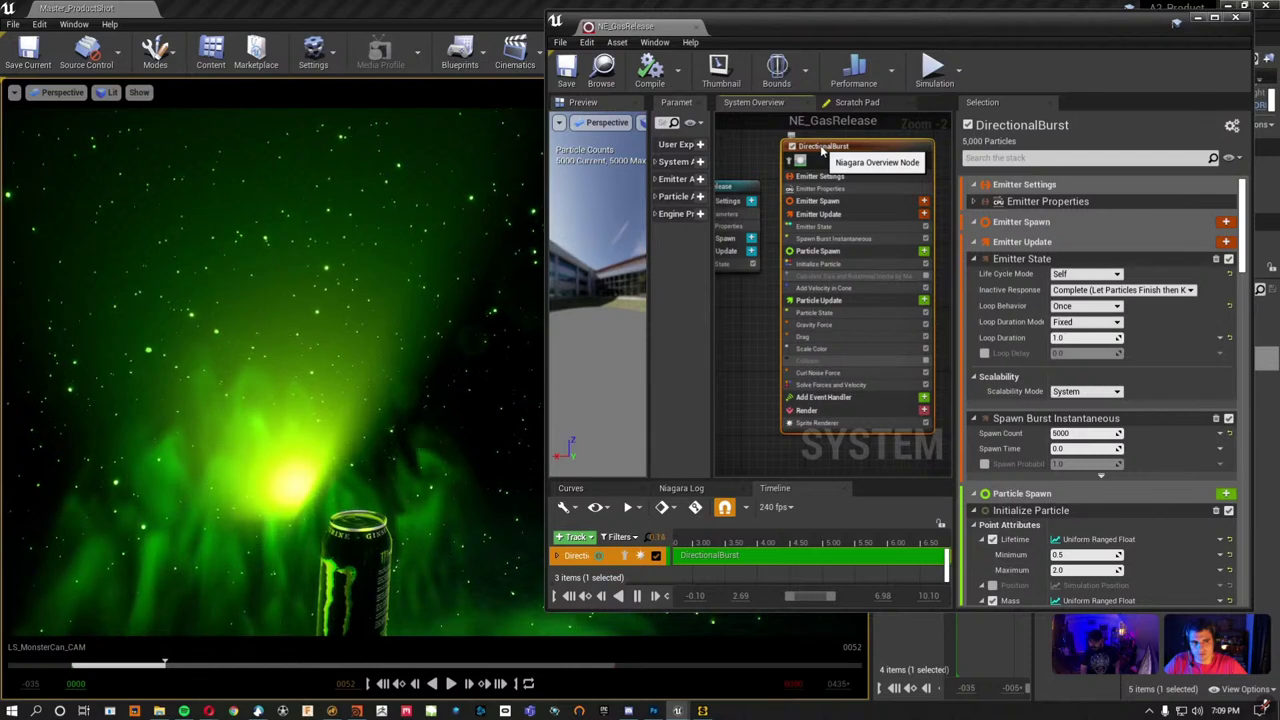
click(585, 80)
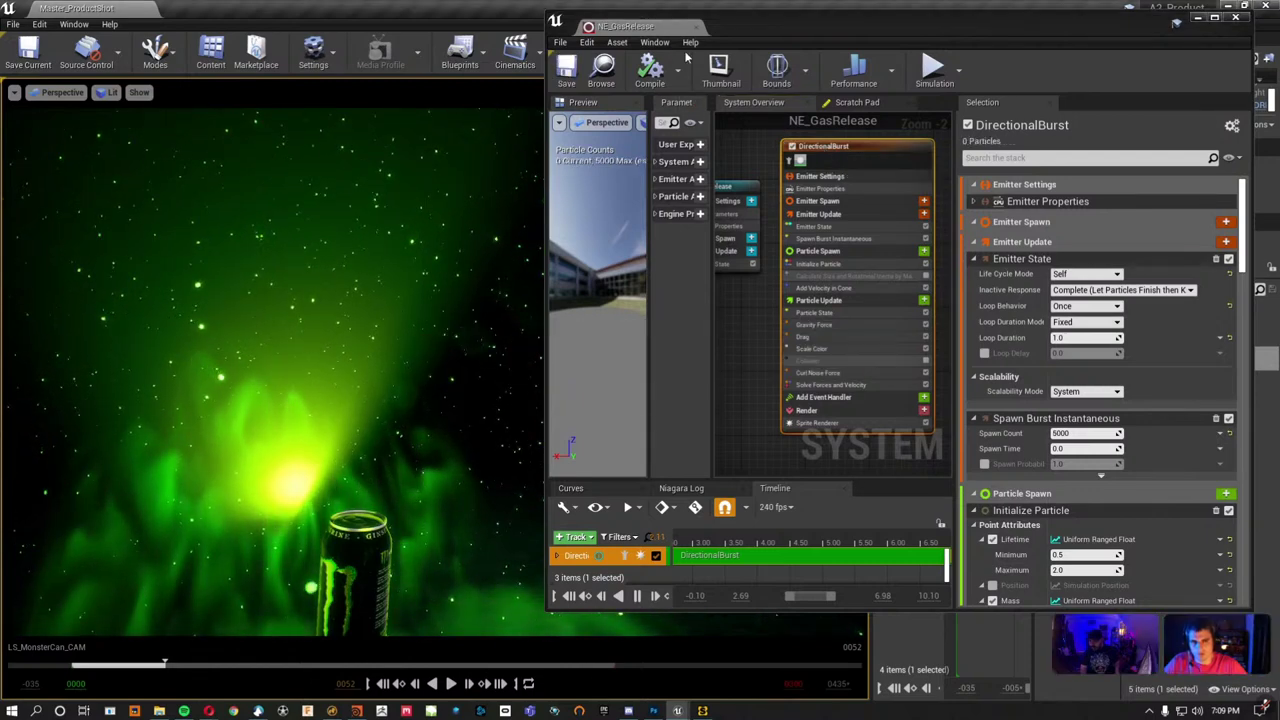
click(818, 372)
click(1083, 215)
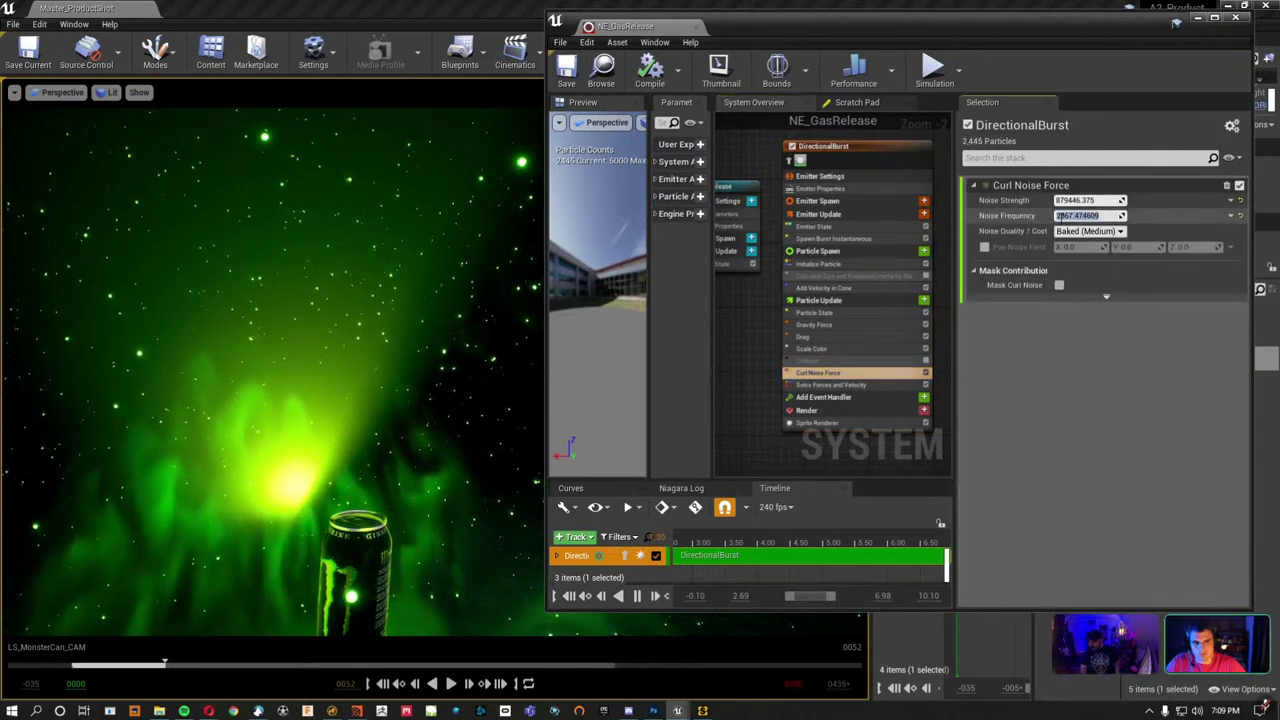
text(10)
click(1075, 200)
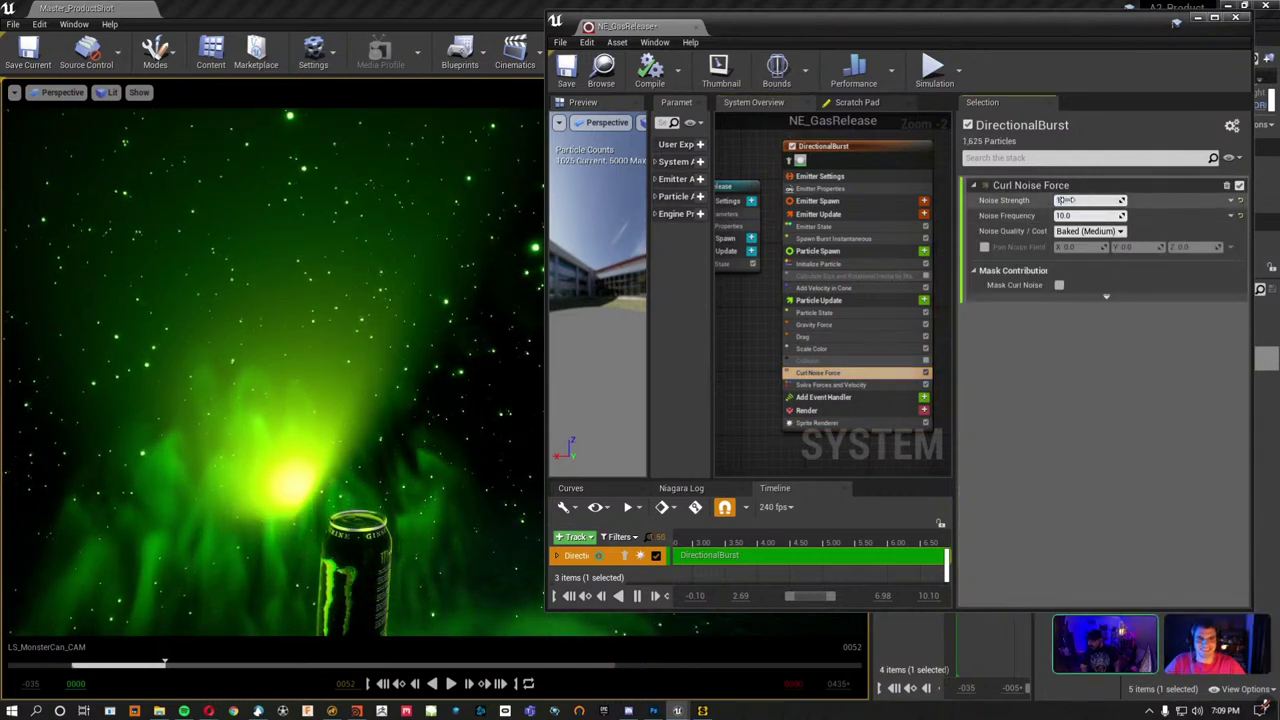
key(ctrl+s)
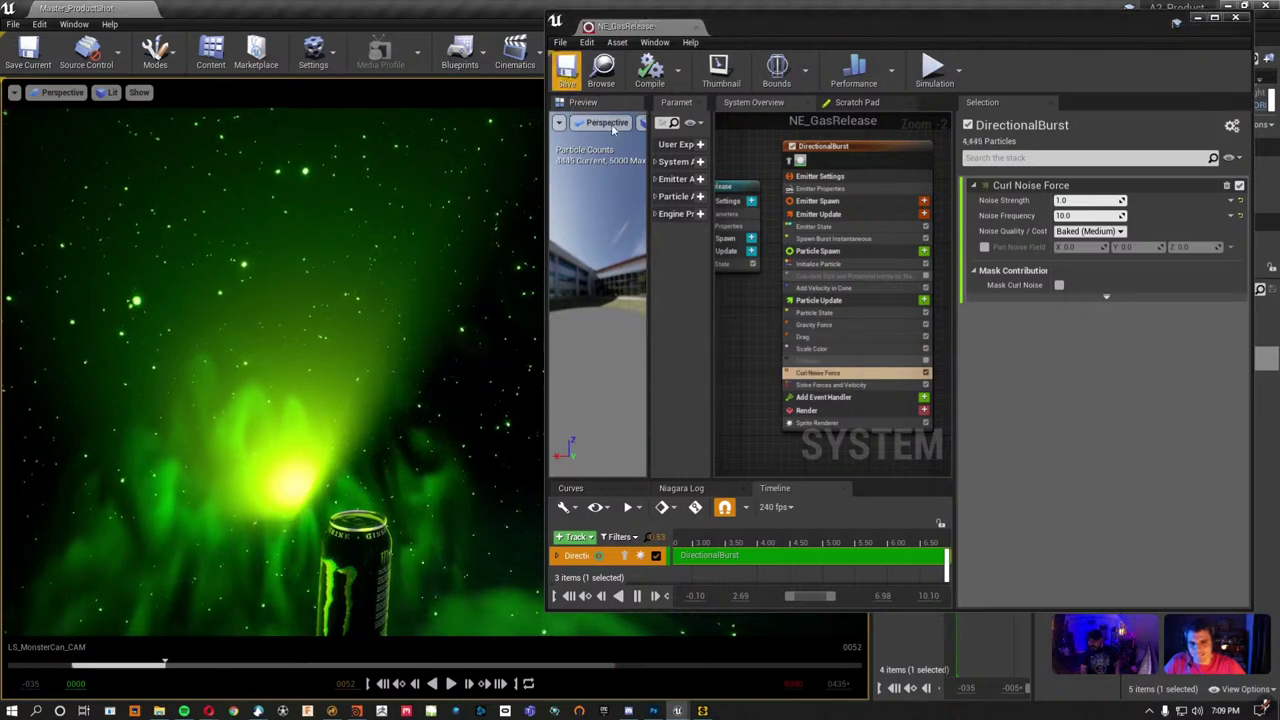
click(1236, 17)
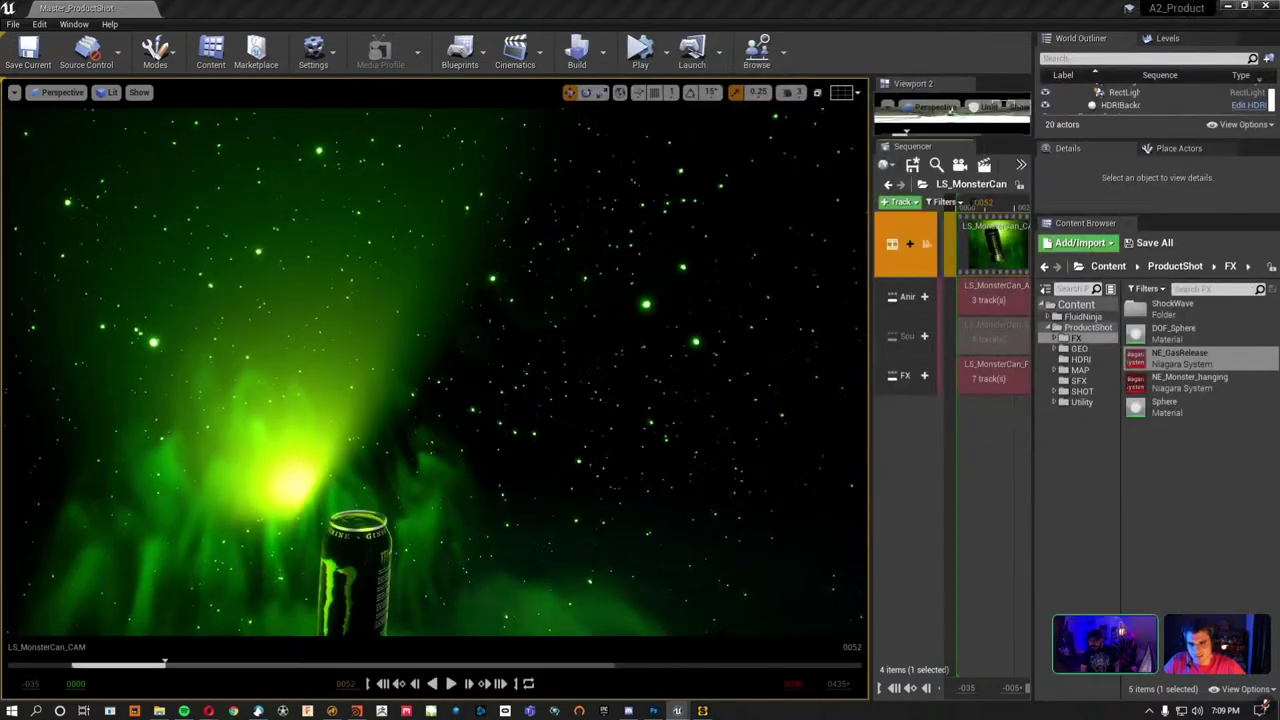
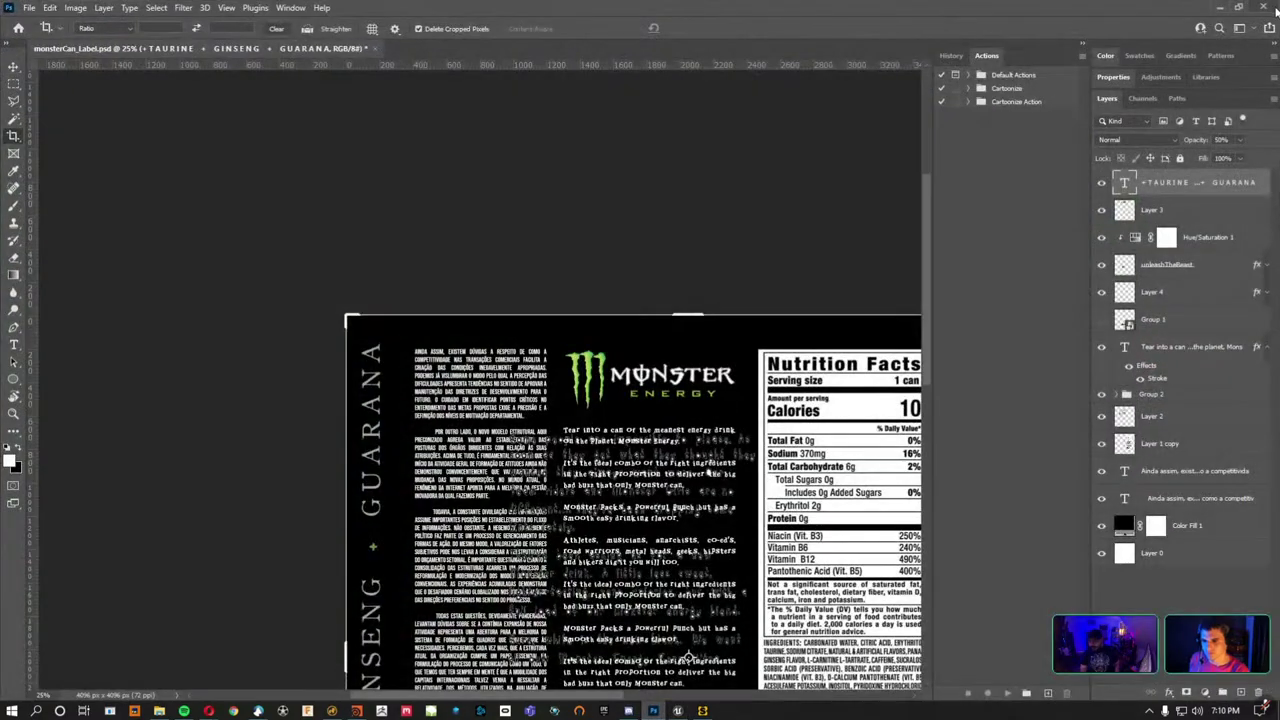
Quit Photoshop past its save prompt and close Modo without saving.
click(1270, 7)
click(629, 266)
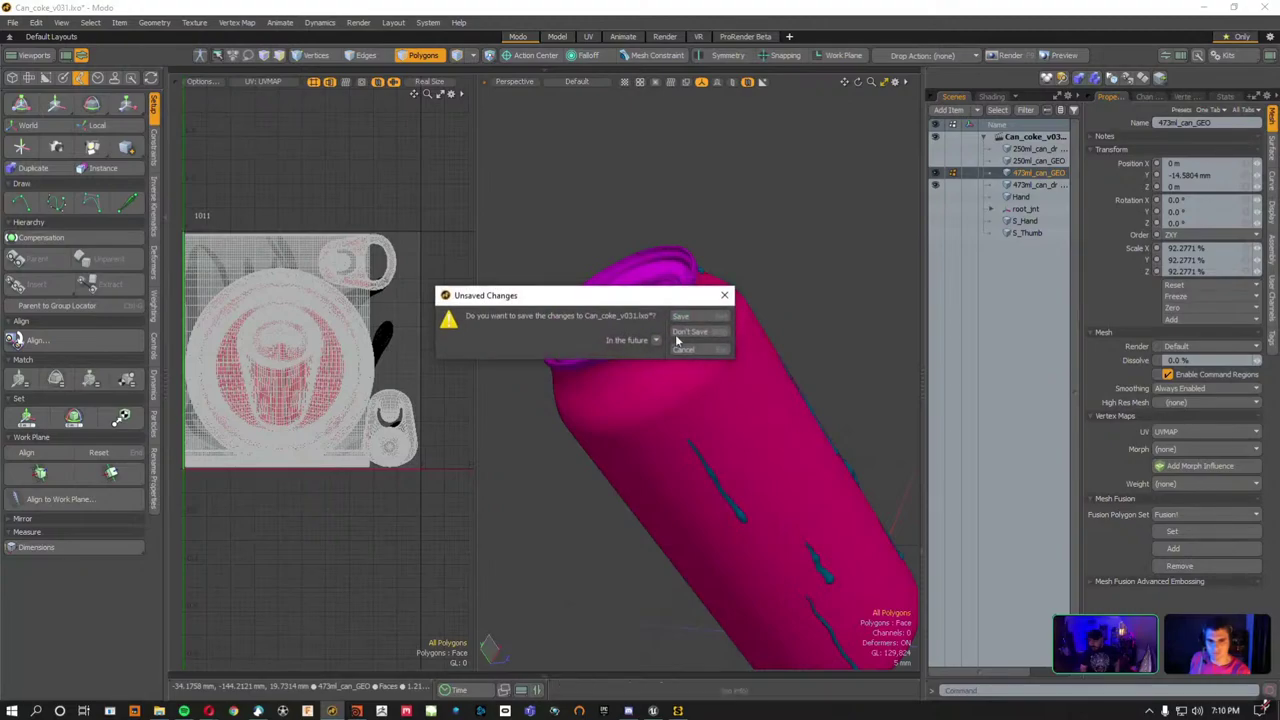
click(693, 331)
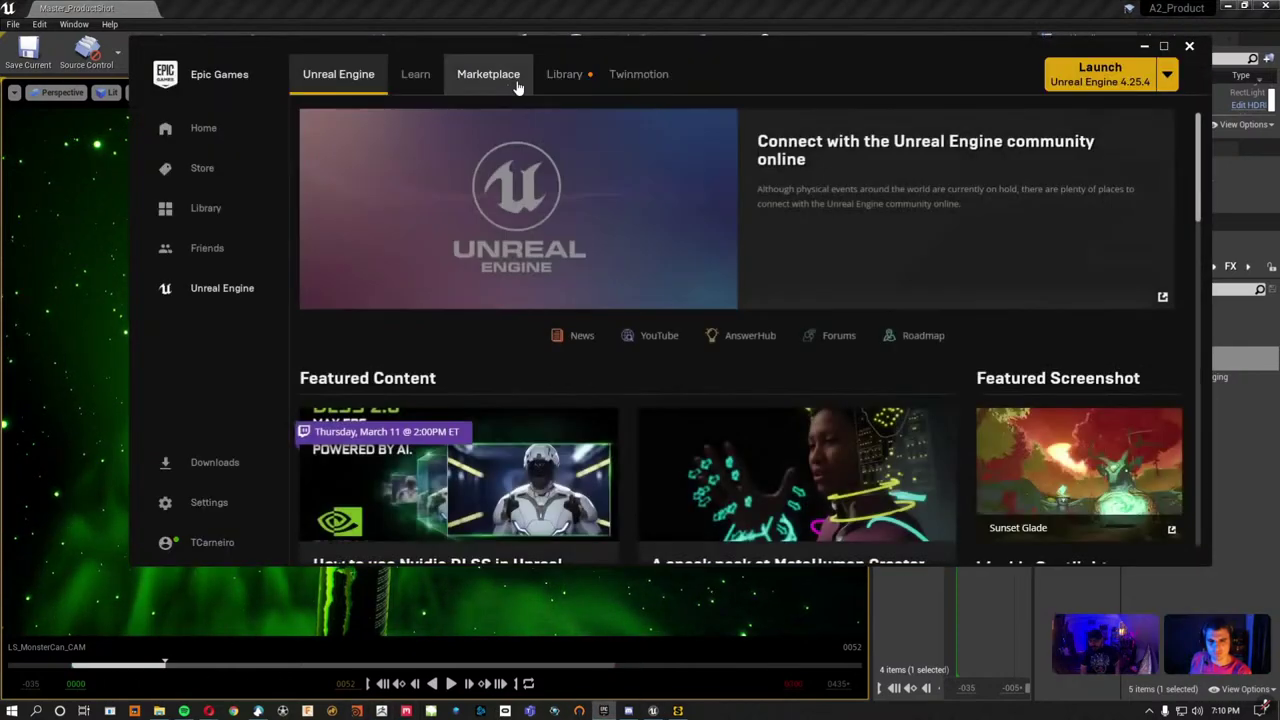
Select the Niagara sample project in the Epic launcher Library, then minimize the launcher.
click(567, 77)
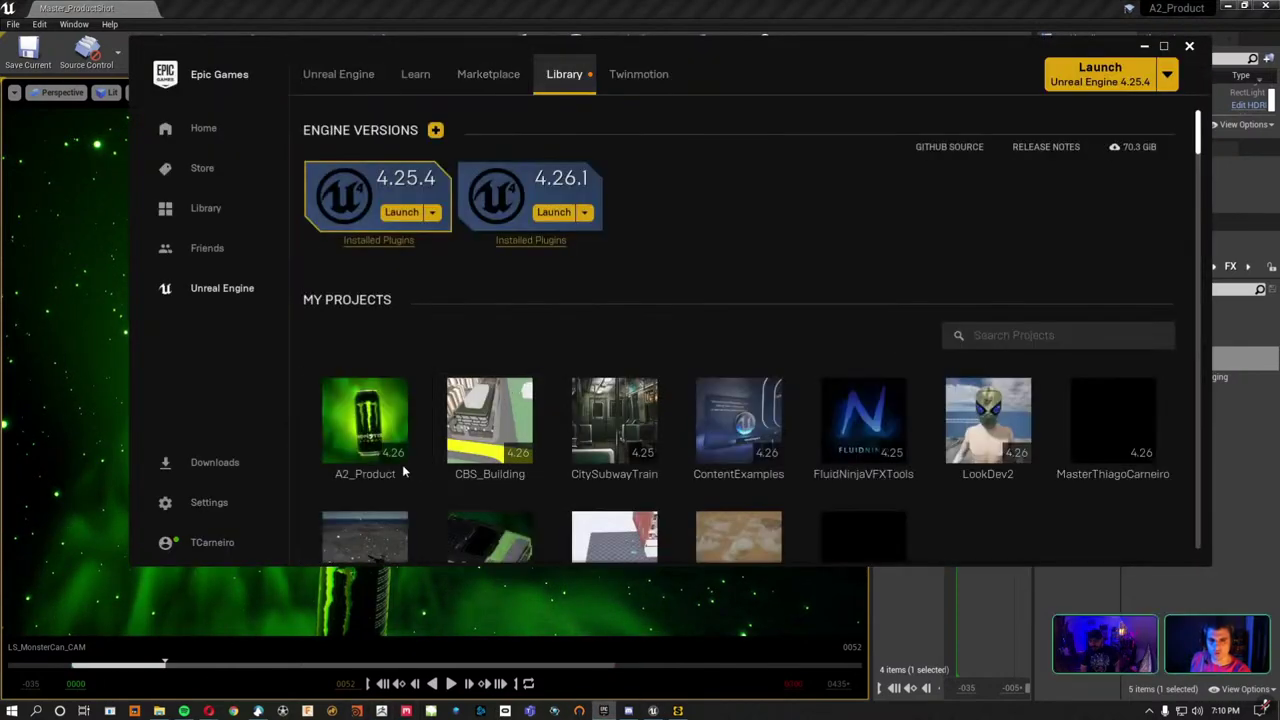
scroll(863, 440, down, 1)
click(365, 470)
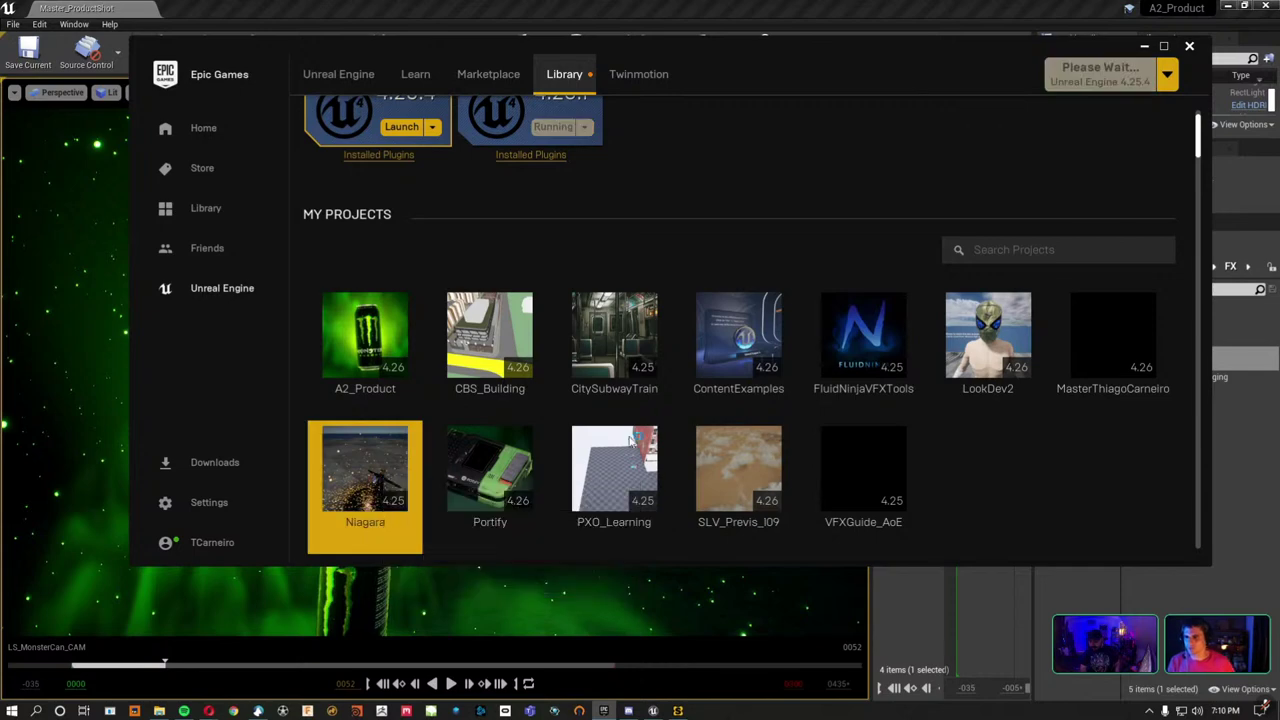
click(1145, 47)
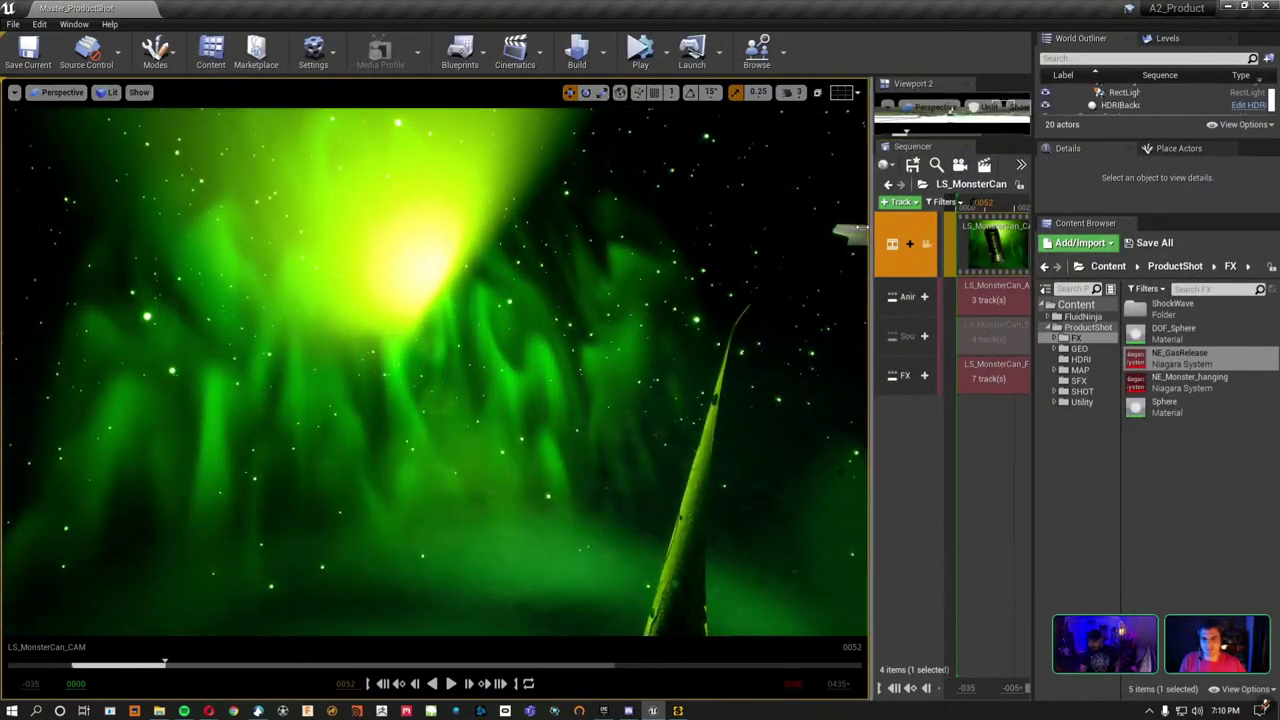
Widen the Sequencer and lock the viewport to the LS_MonsterCan_CAM cine camera.
drag(850, 232, 633, 265)
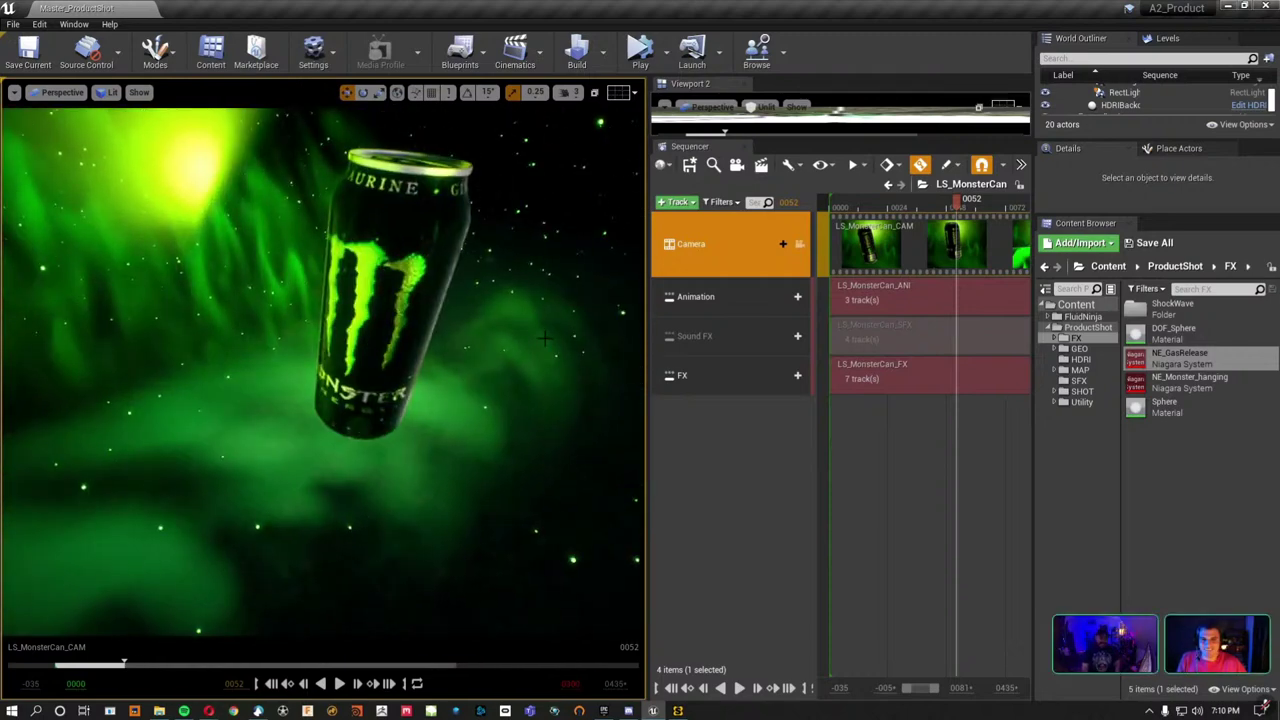
click(801, 245)
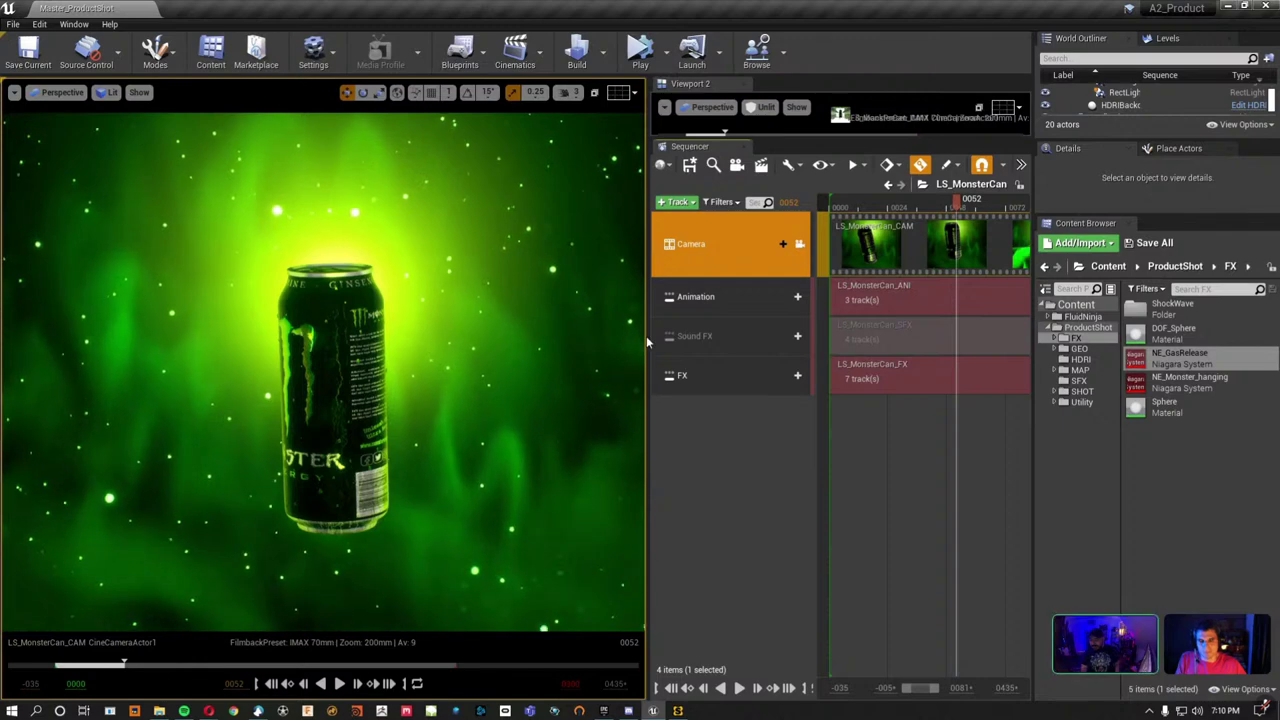
mouse_move(646, 336)
mouse_down()
mouse_move(562, 355)
mouse_move(610, 368)
mouse_up()
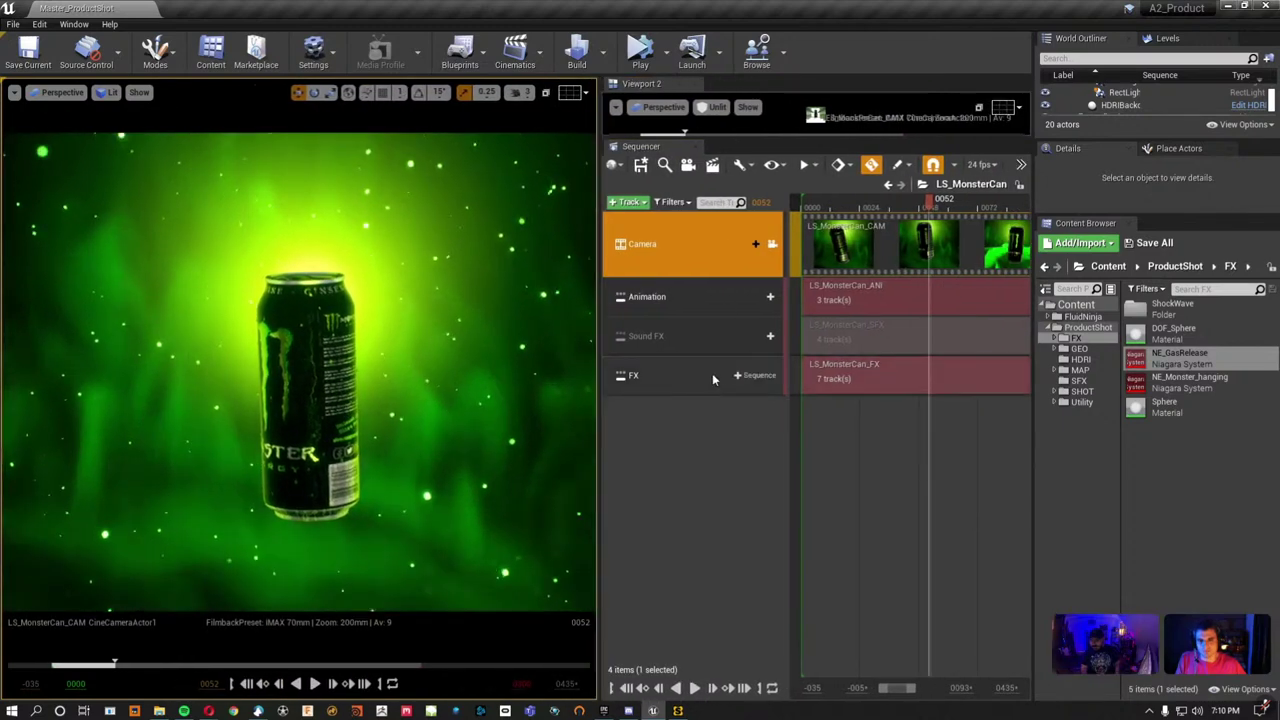
click(684, 307)
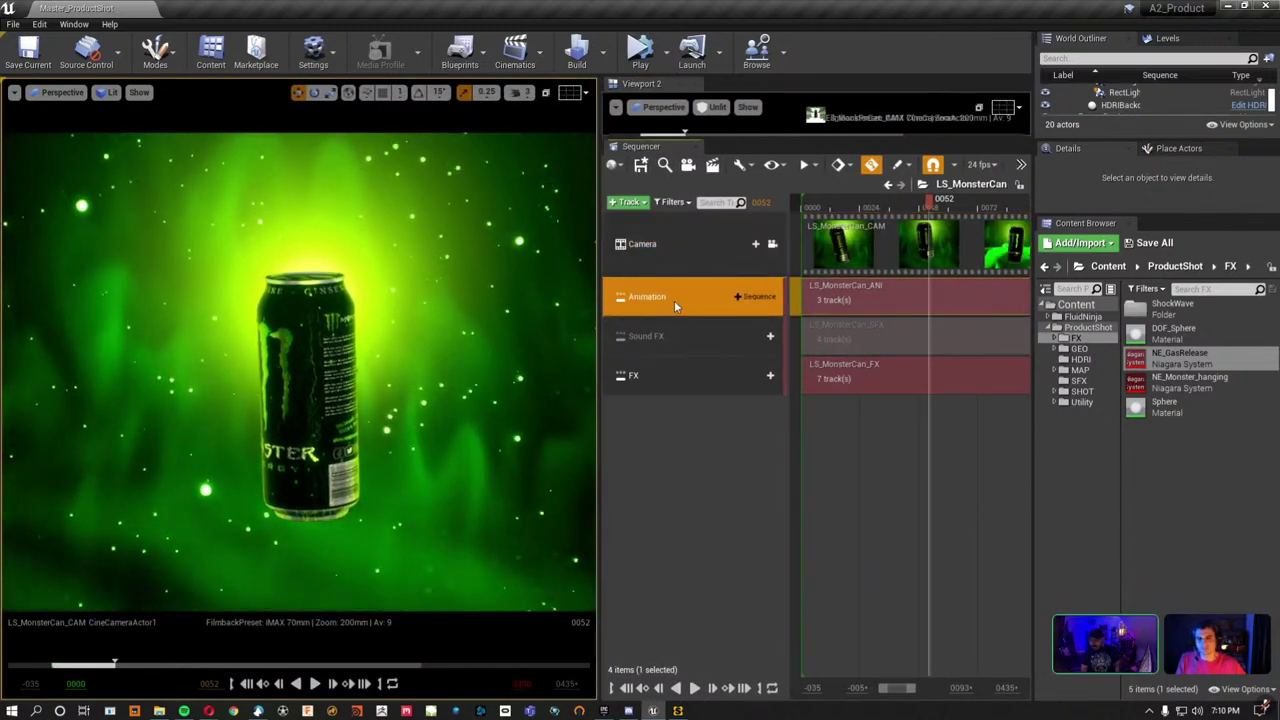
double_click(880, 295)
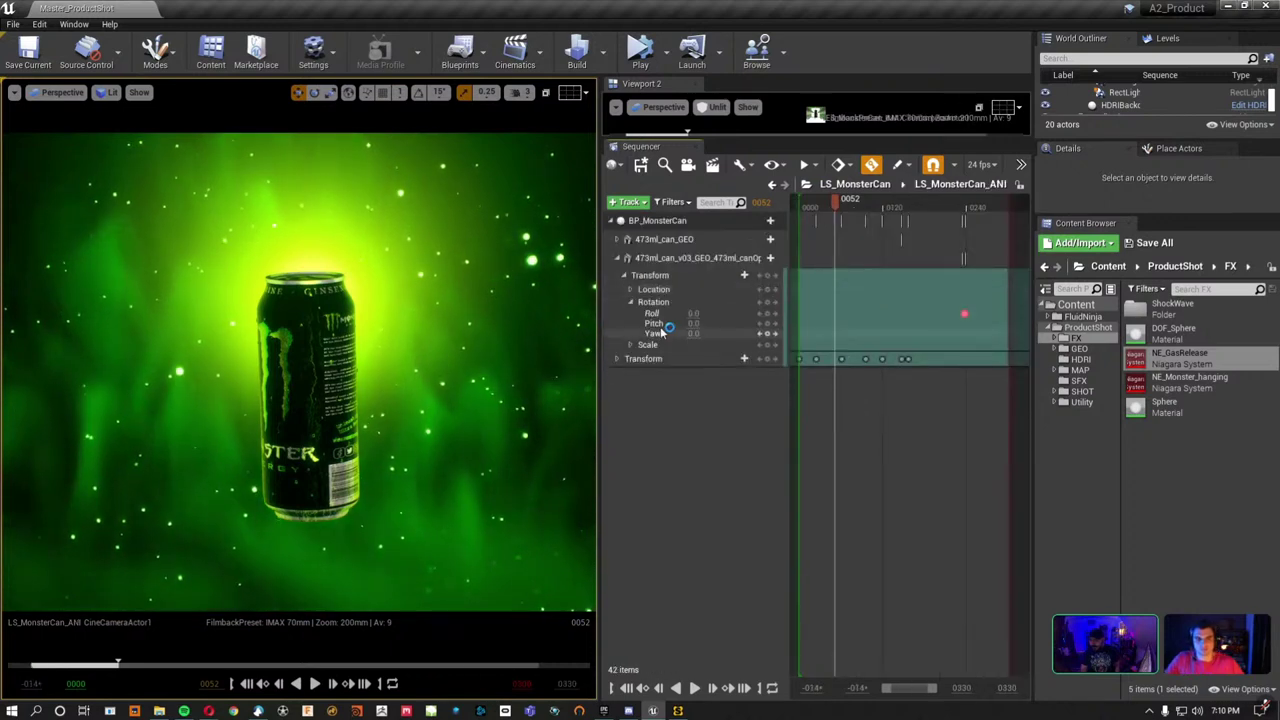
click(617, 258)
click(625, 221)
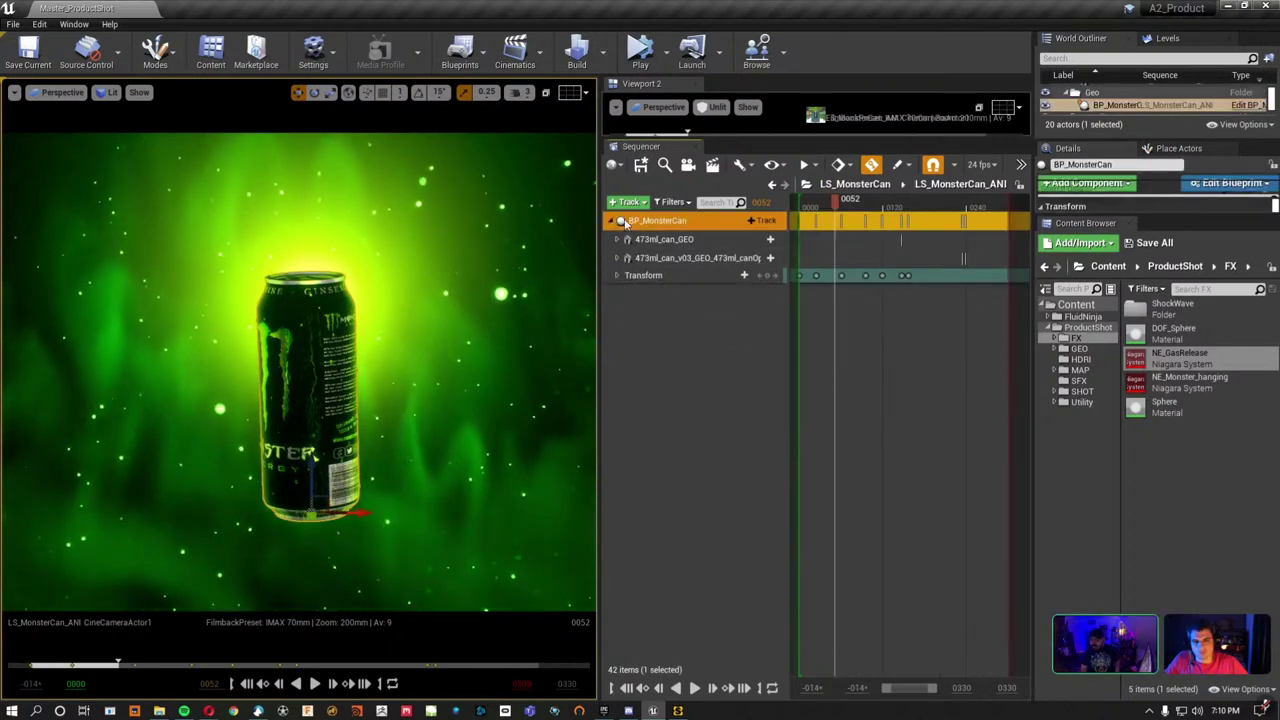
click(612, 221)
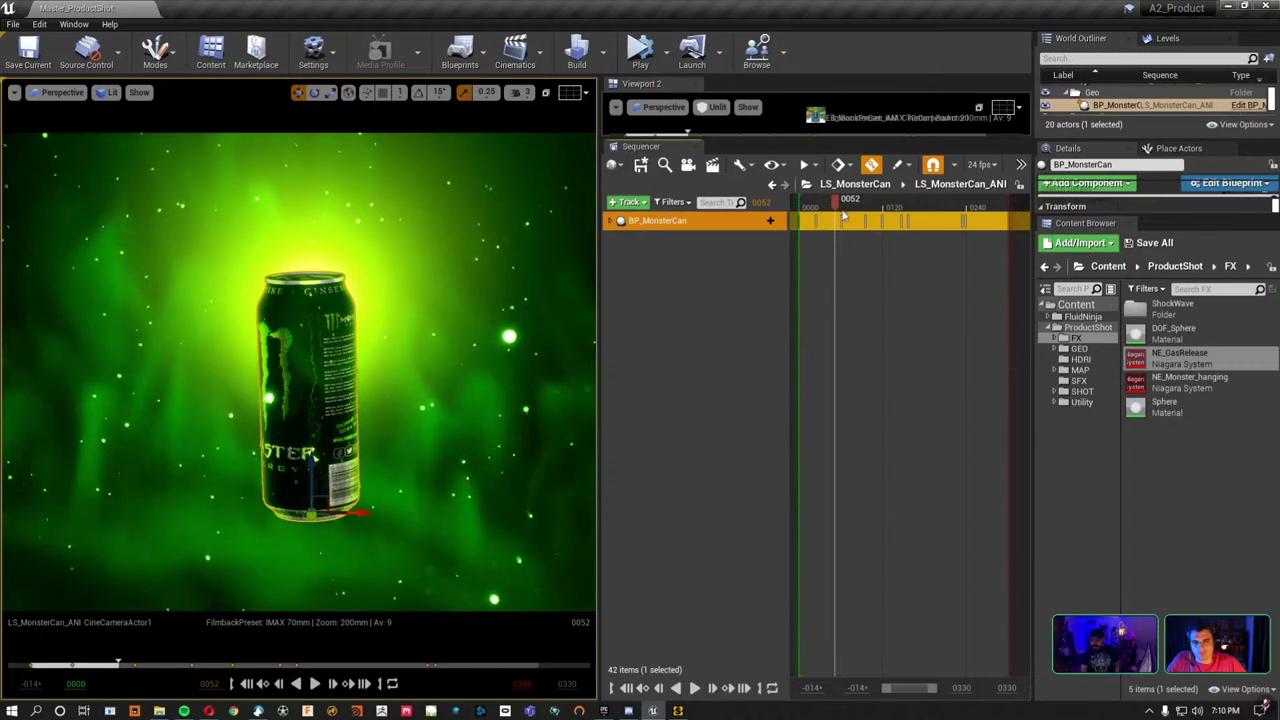
mouse_move(843, 214)
mouse_down()
mouse_move(815, 208)
mouse_move(904, 200)
mouse_move(845, 204)
mouse_up()
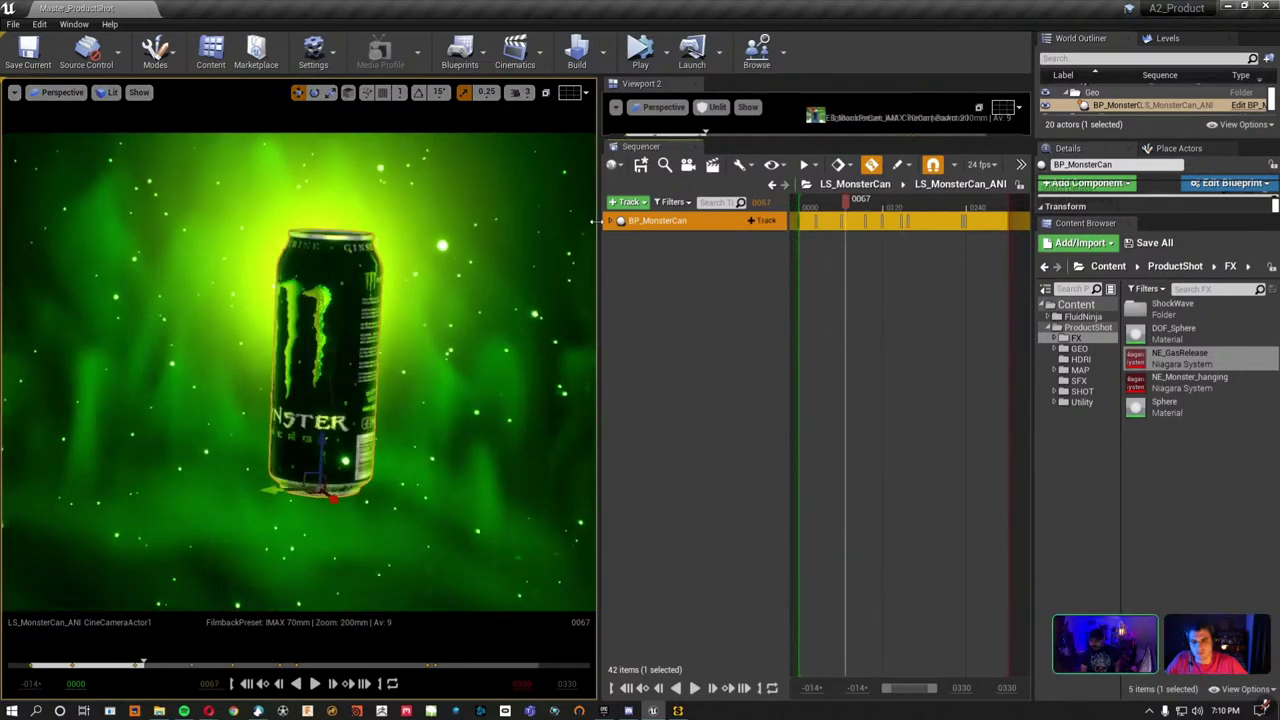
click(612, 221)
click(662, 240)
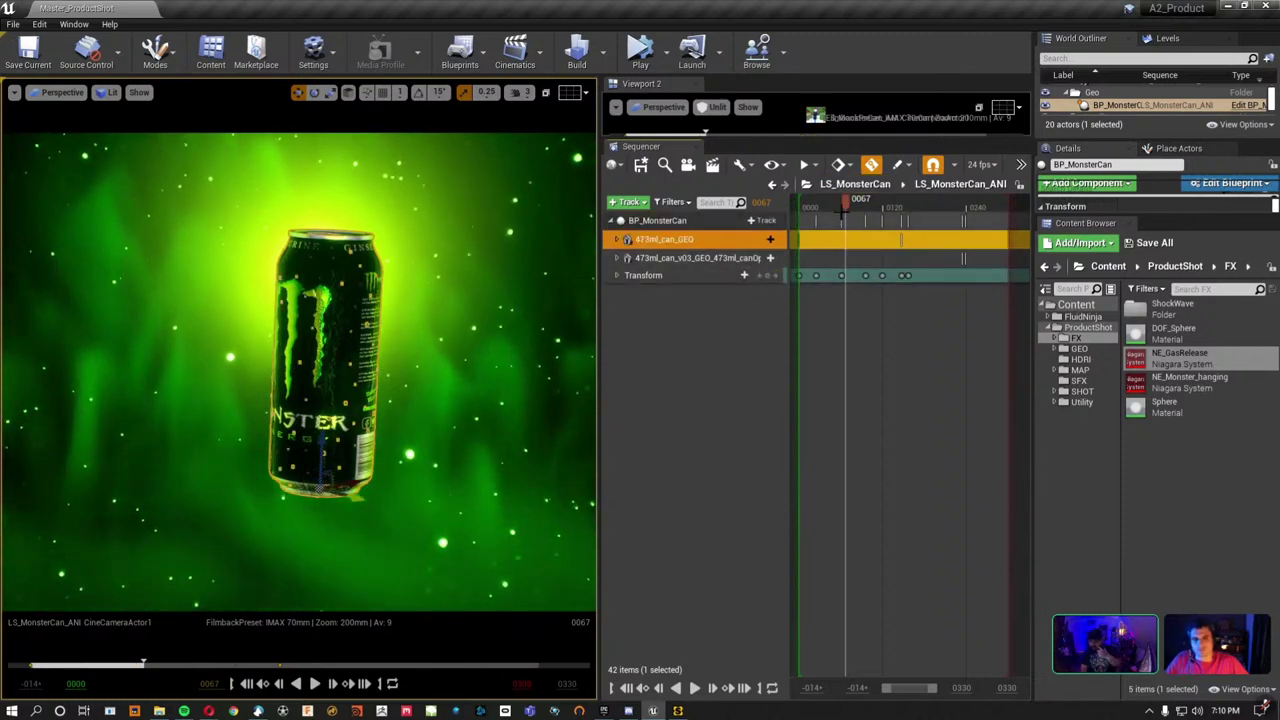
drag(850, 207, 873, 207)
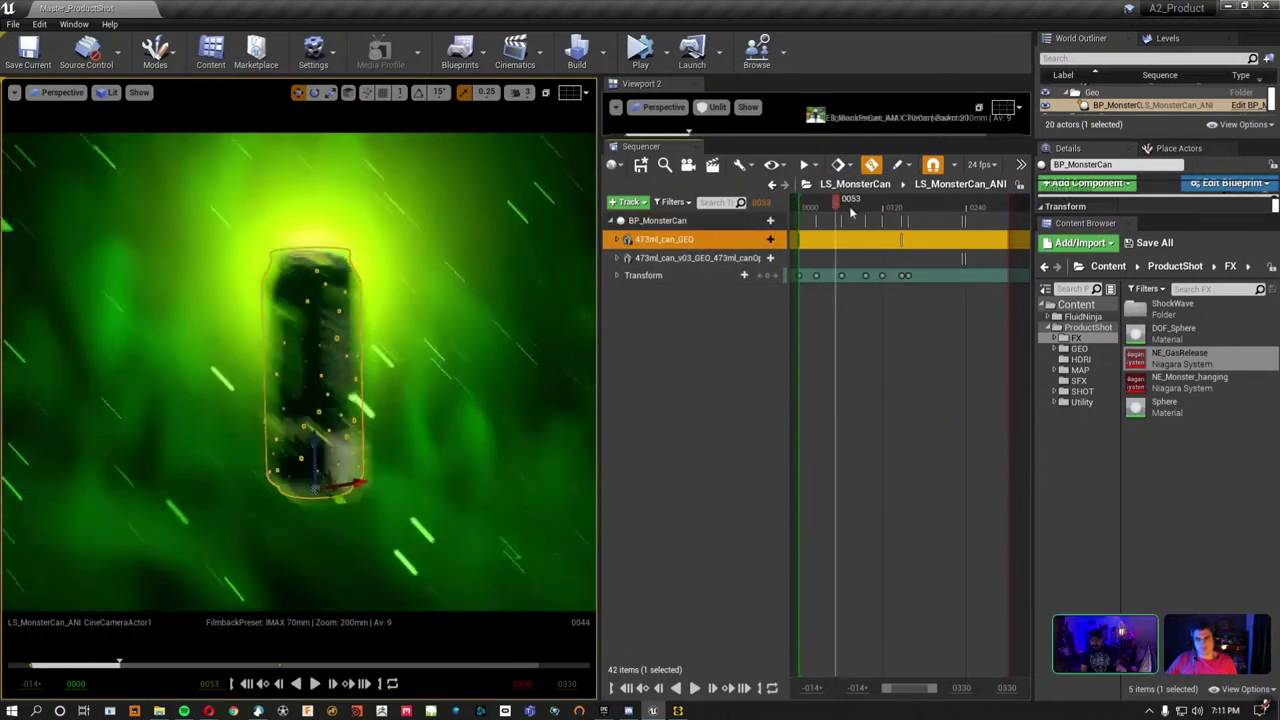
drag(873, 207, 890, 207)
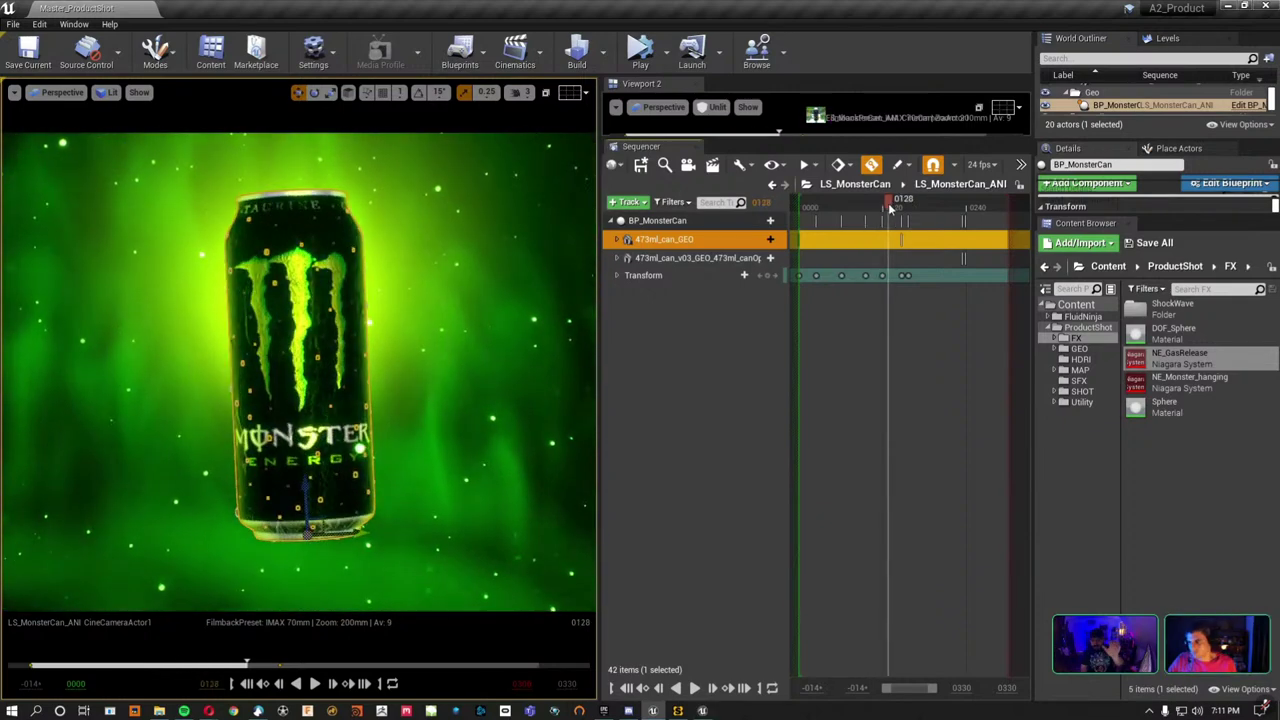
click(668, 258)
mouse_move(890, 203)
mouse_down()
mouse_move(981, 197)
mouse_move(964, 205)
mouse_up()
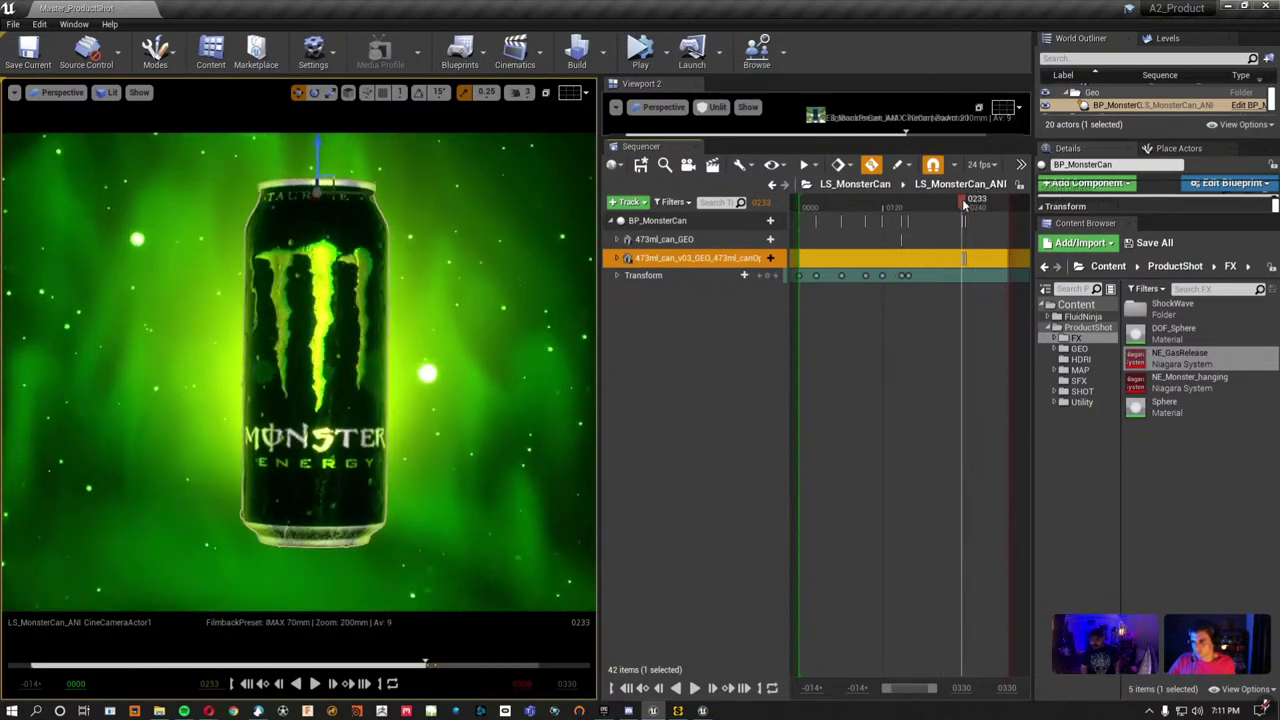
click(874, 190)
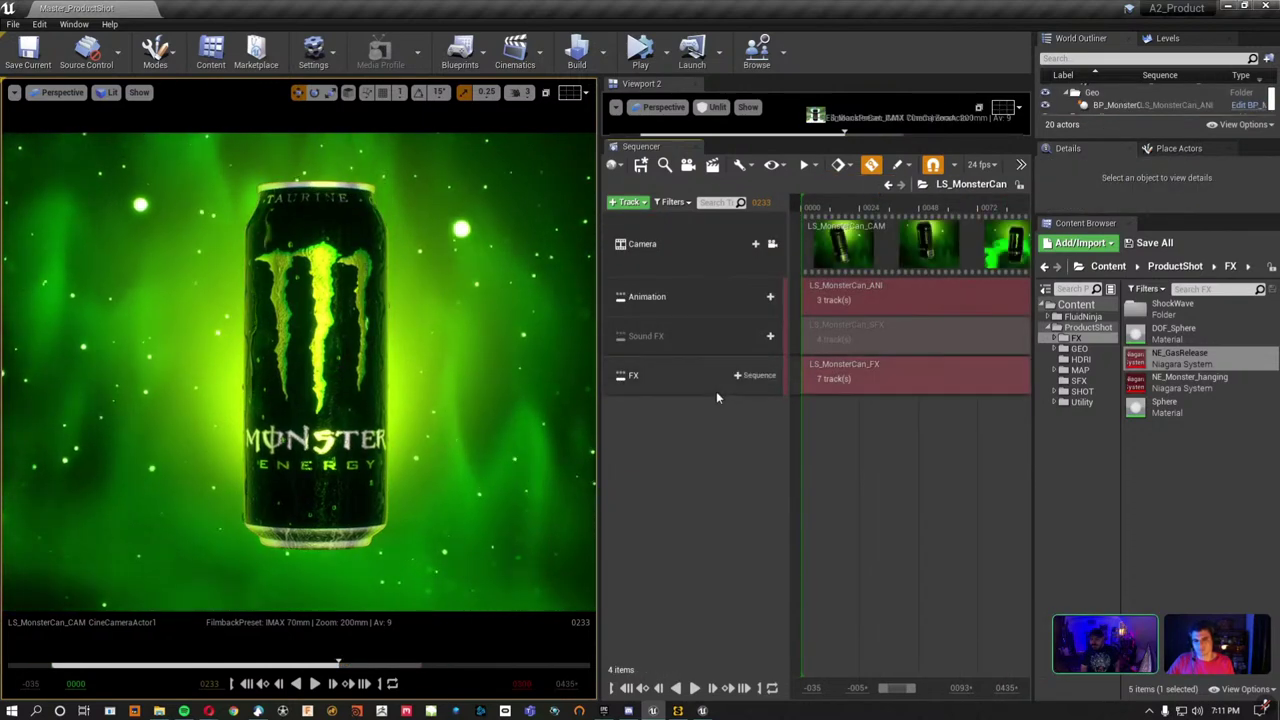
Unmute the Sound FX track and open the LS_MonsterCan_SFX sub-sequence.
right_click(682, 340)
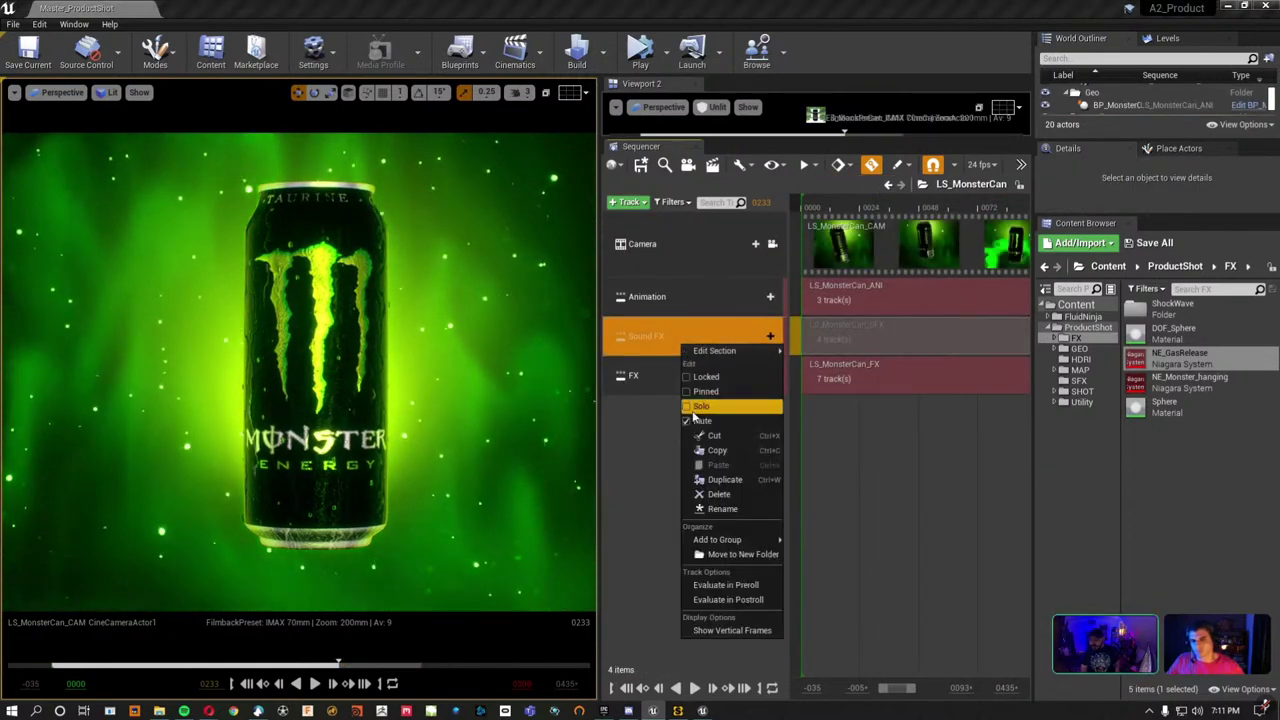
click(701, 421)
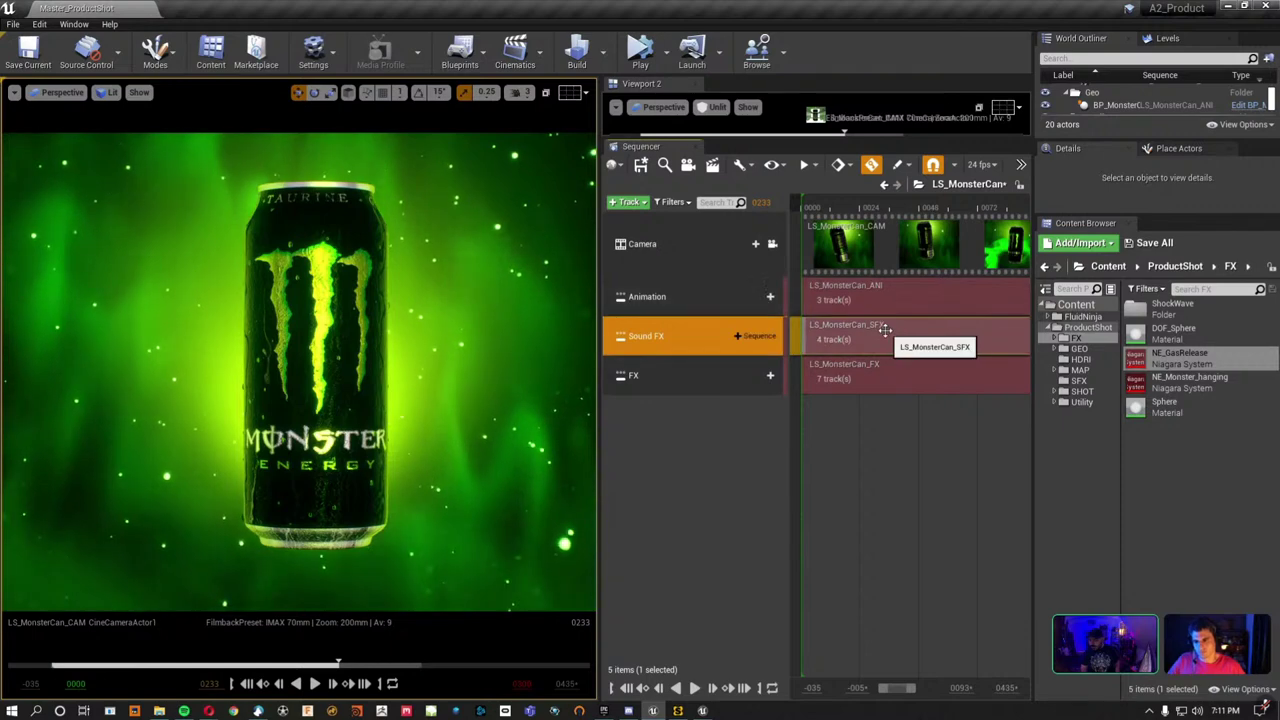
double_click(873, 338)
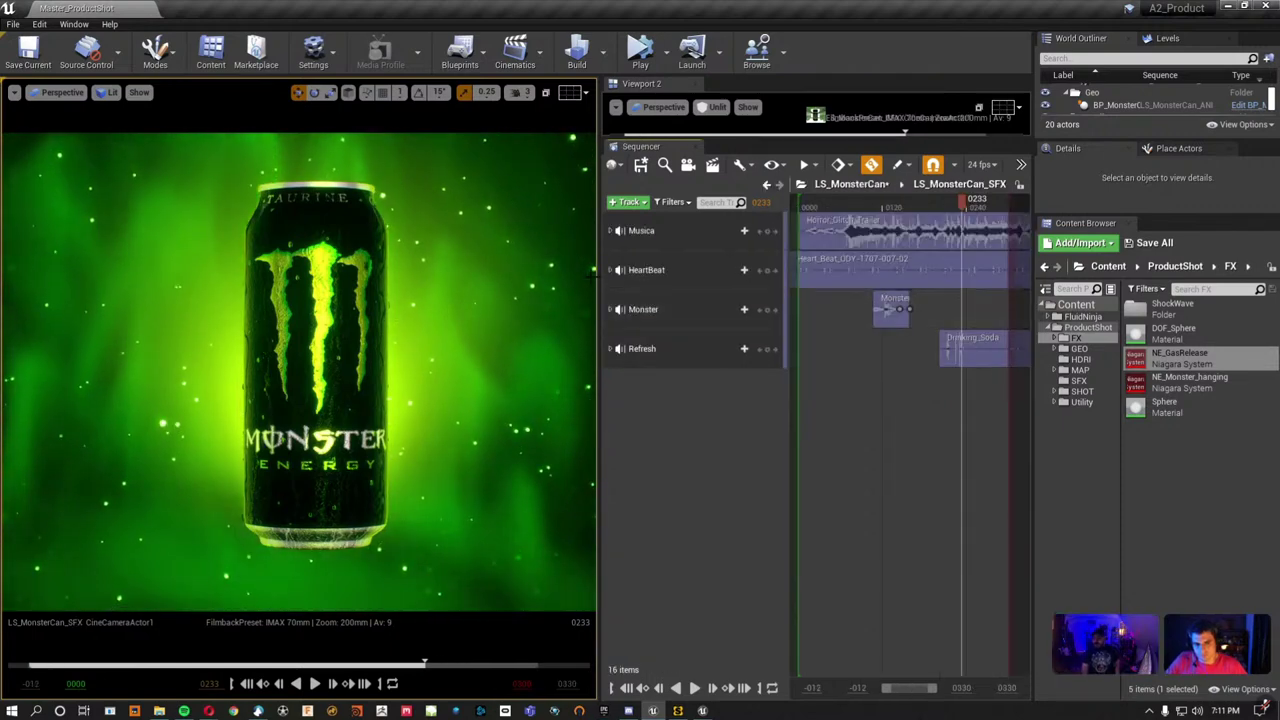
mouse_move(601, 293)
mouse_down()
mouse_move(428, 293)
mouse_move(417, 305)
mouse_up()
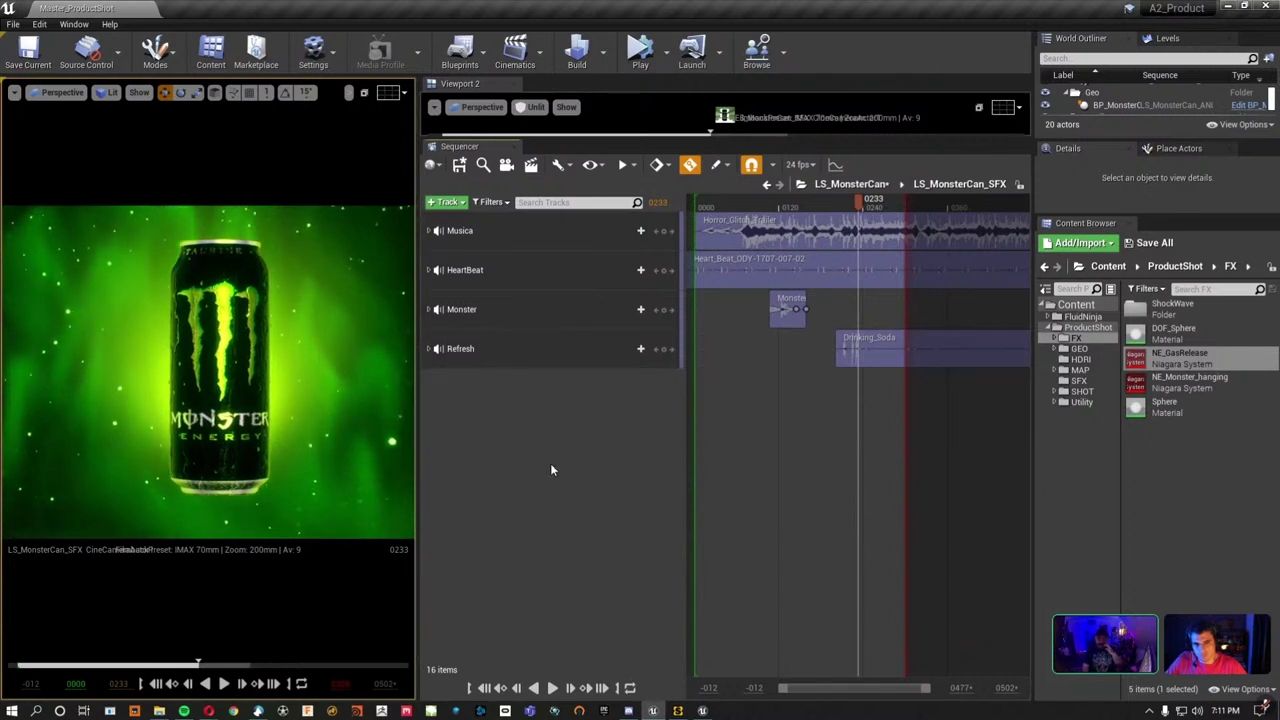
Mute HeartBeat, Monster and Refresh so only Musica plays, then play the sequence.
right_click(531, 272)
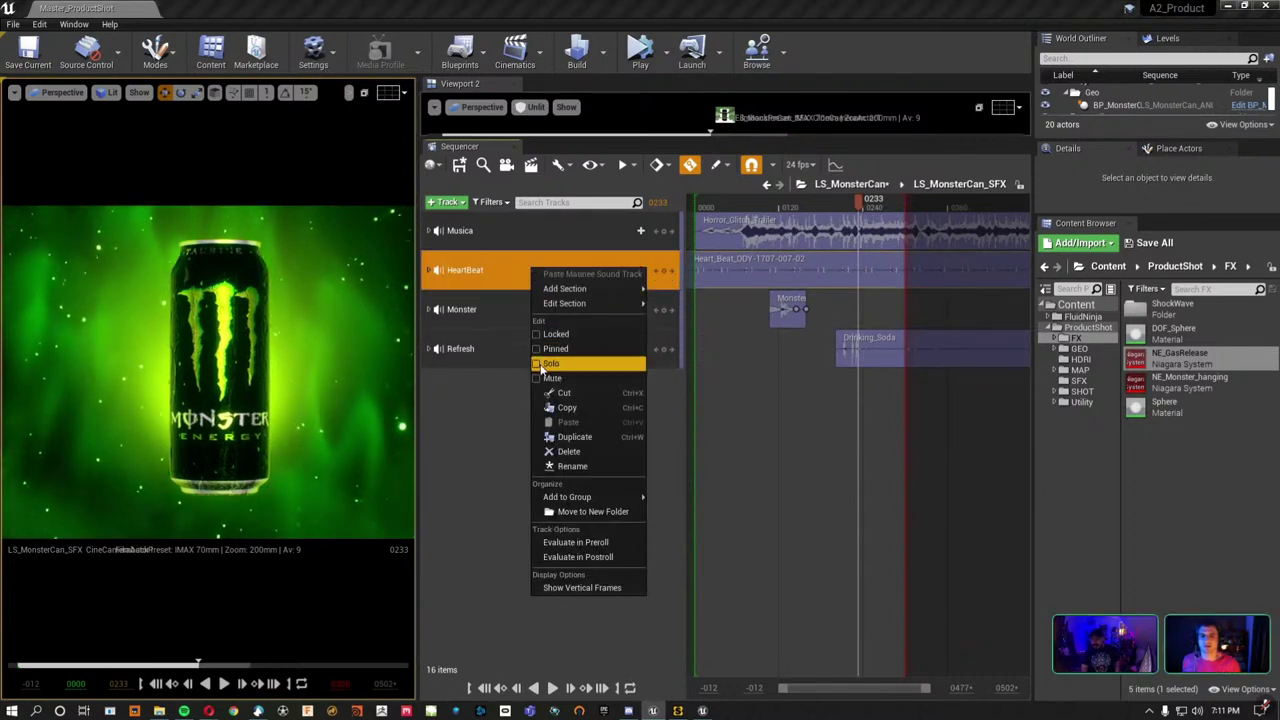
click(542, 377)
right_click(506, 306)
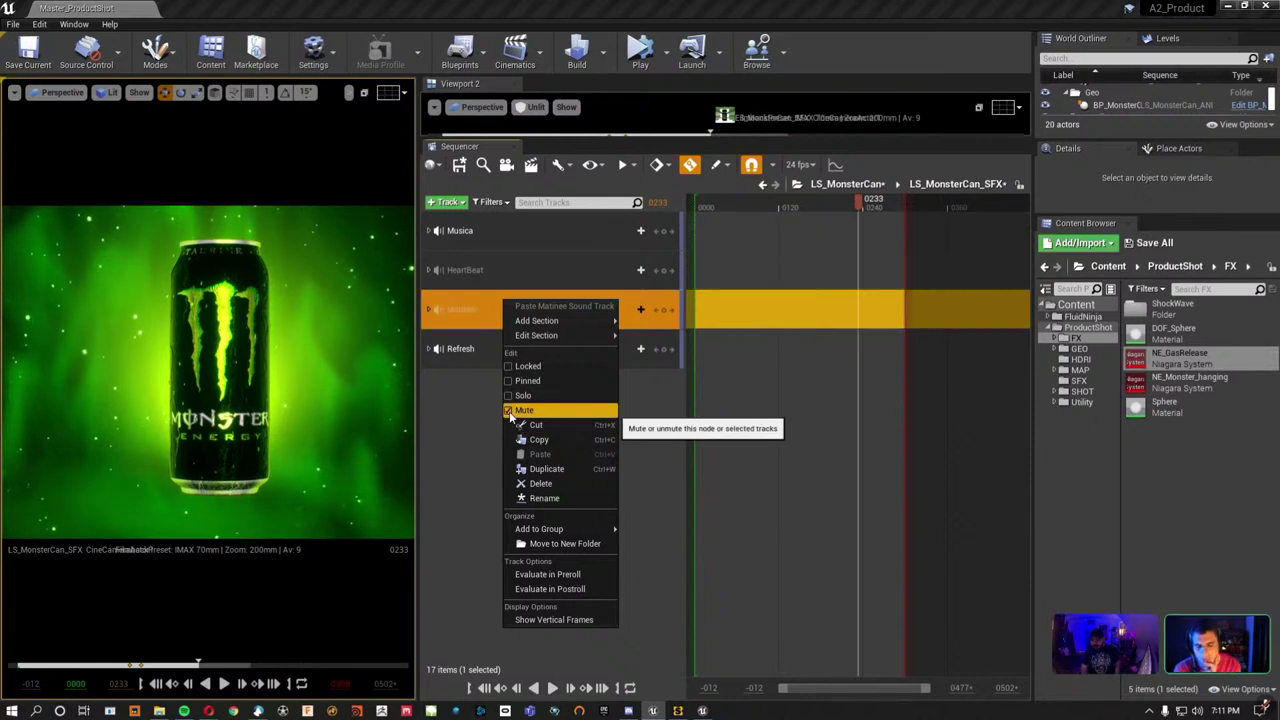
right_click(470, 355)
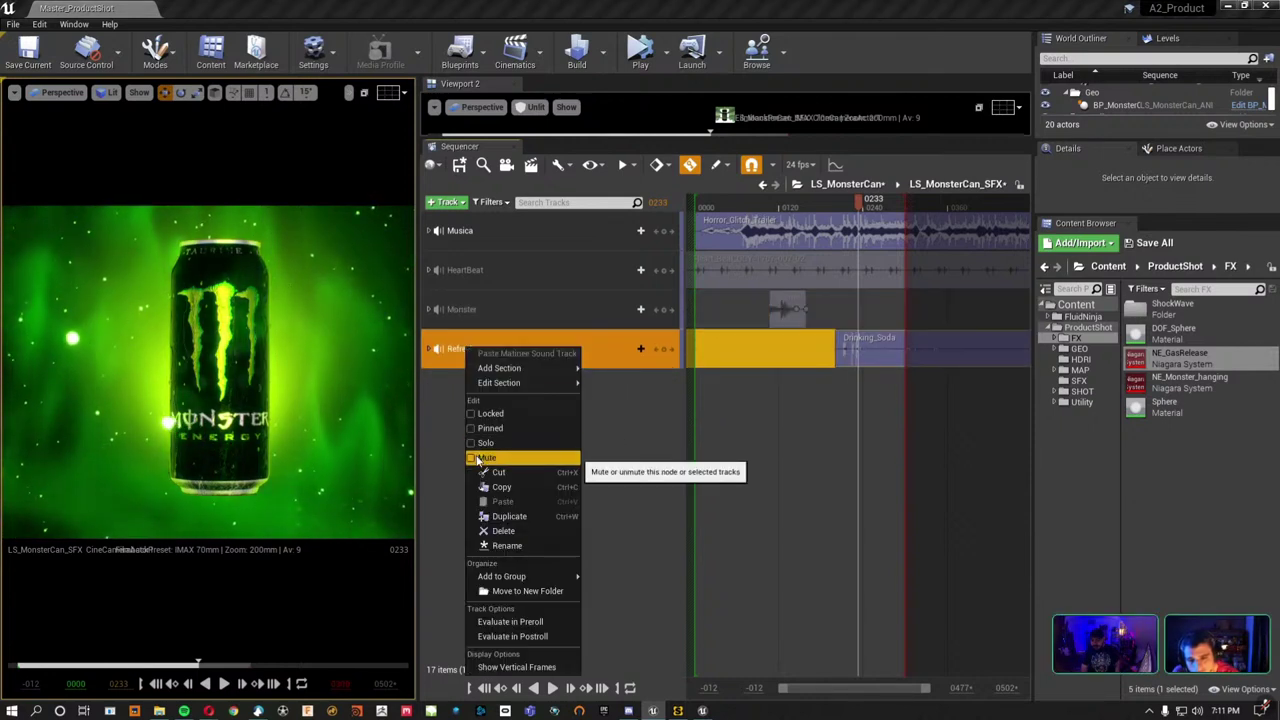
click(641, 405)
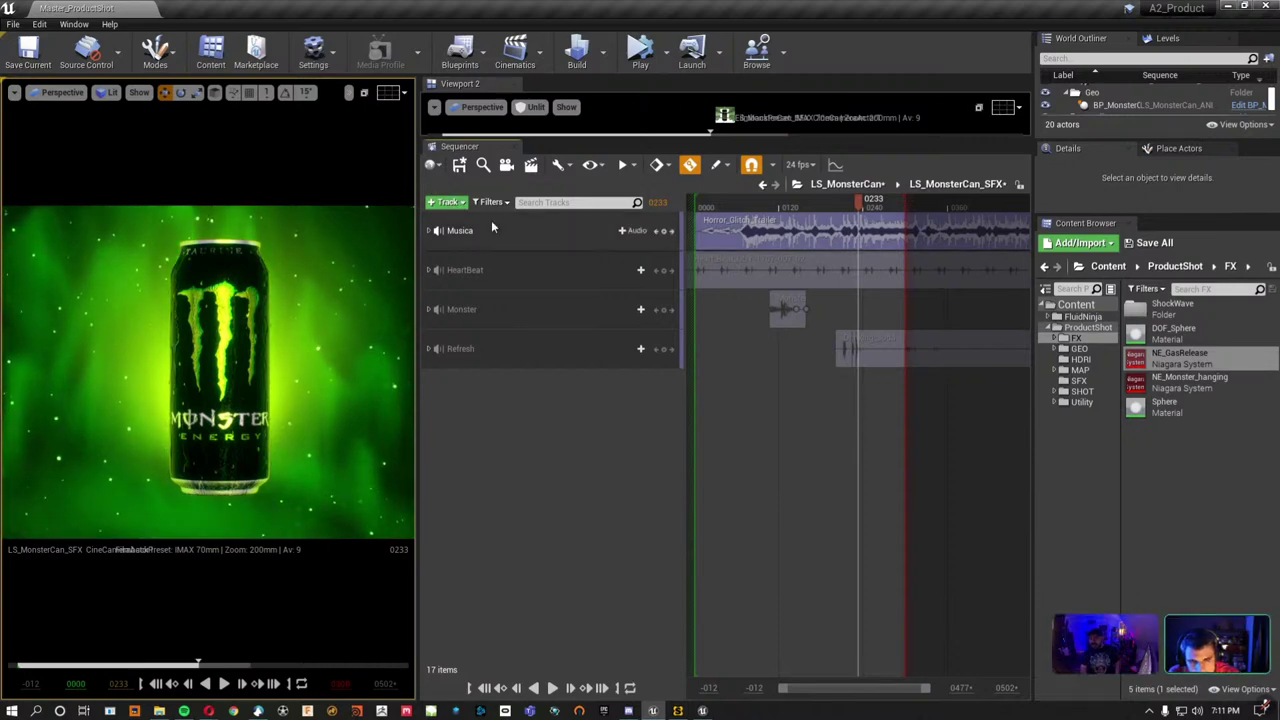
click(700, 210)
key(space)
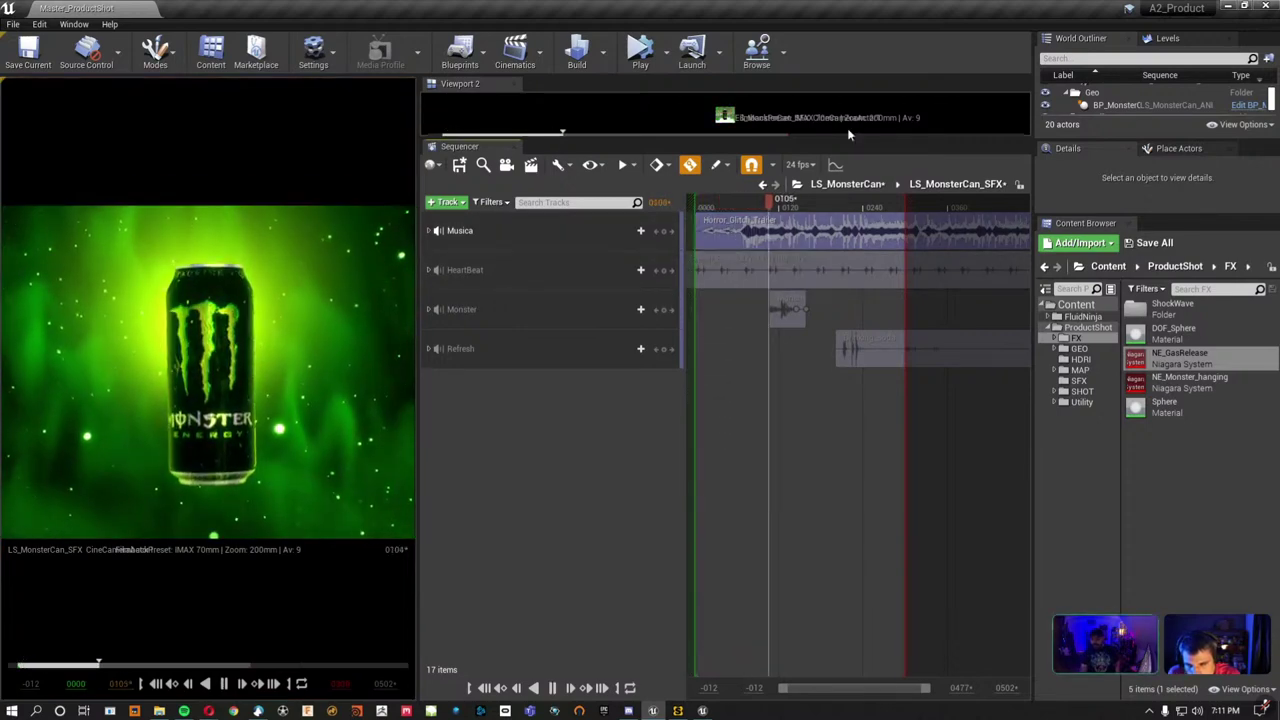
drag(800, 206, 838, 210)
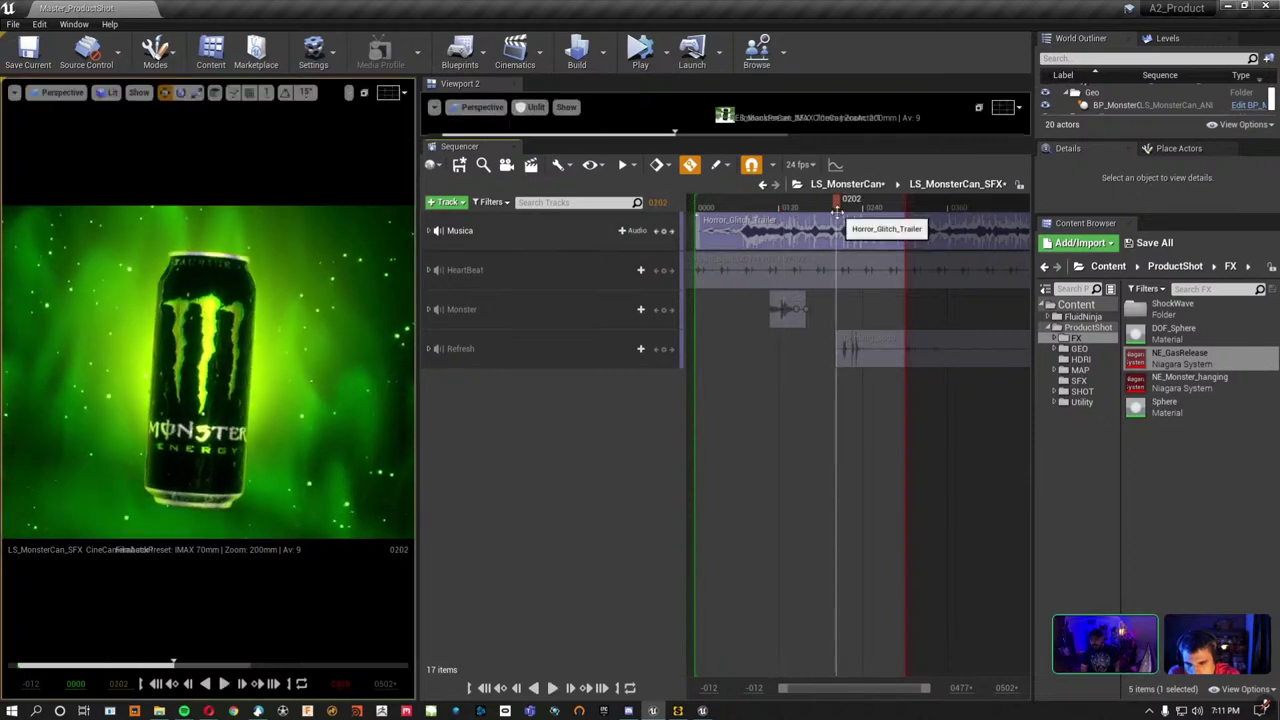
Mute Musica, unmute HeartBeat and play from the start to hear the heartbeat.
right_click(563, 241)
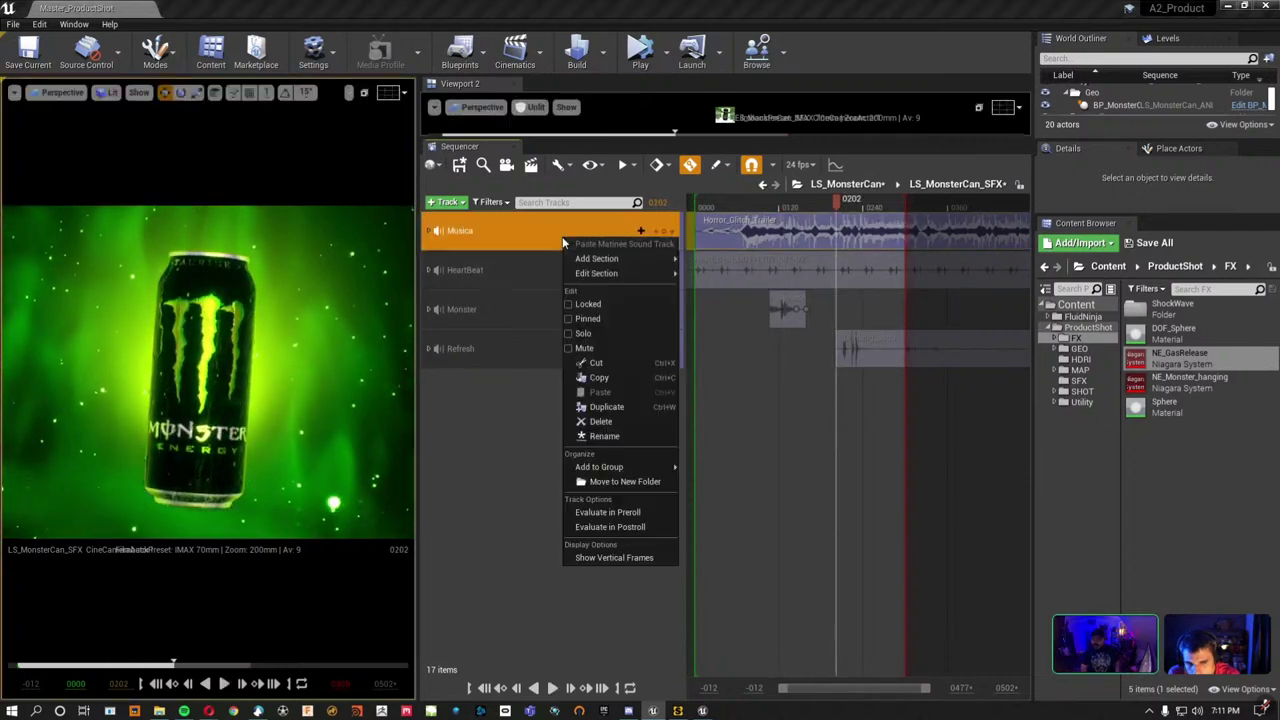
click(583, 347)
right_click(530, 283)
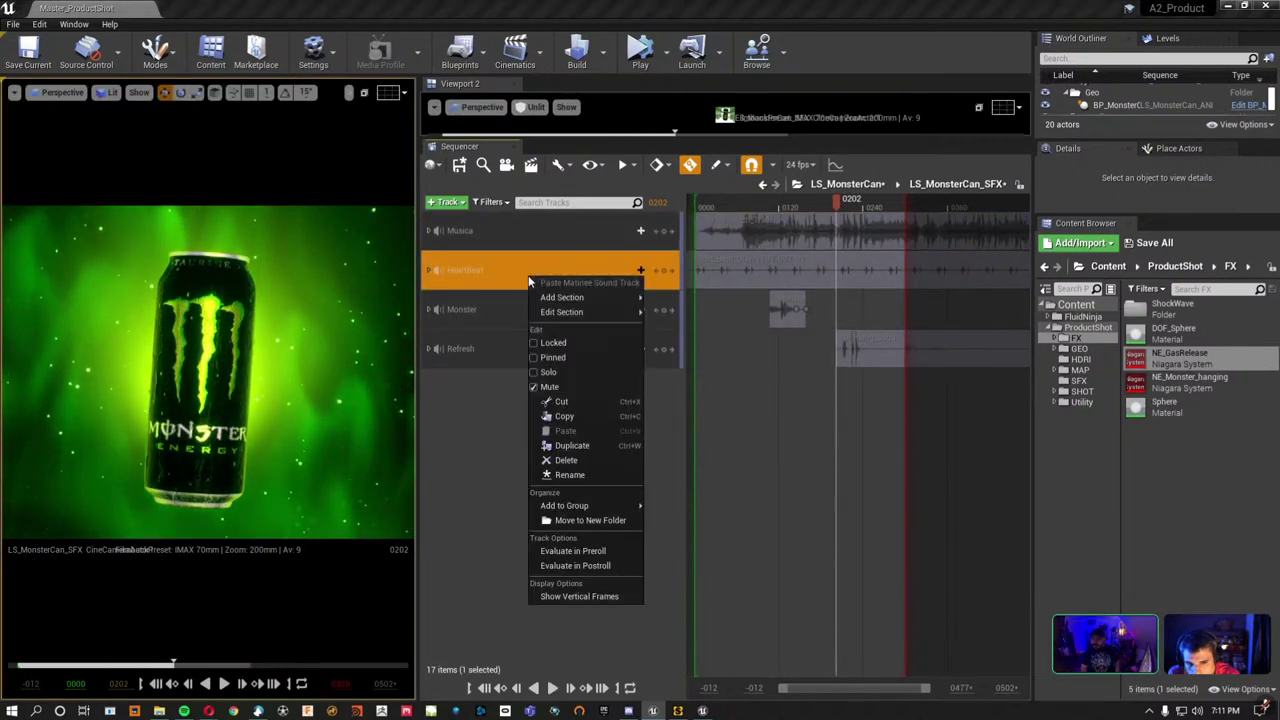
click(549, 388)
drag(748, 211, 691, 216)
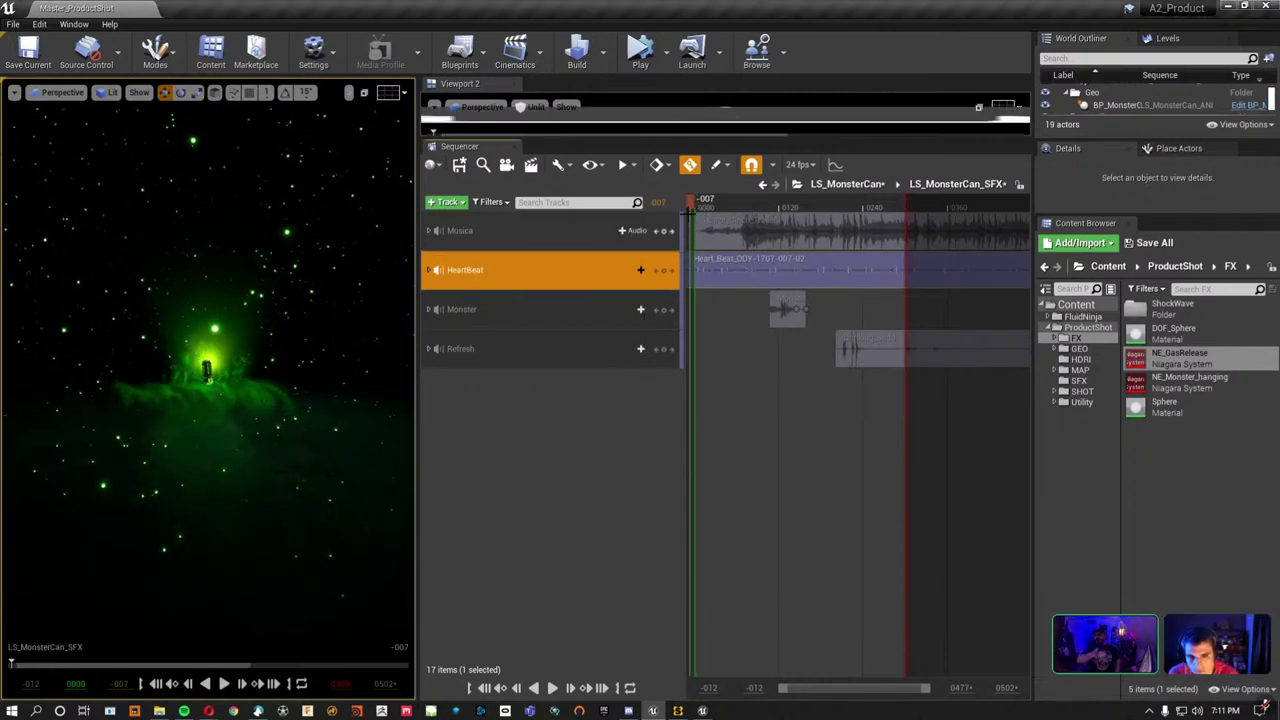
key(space)
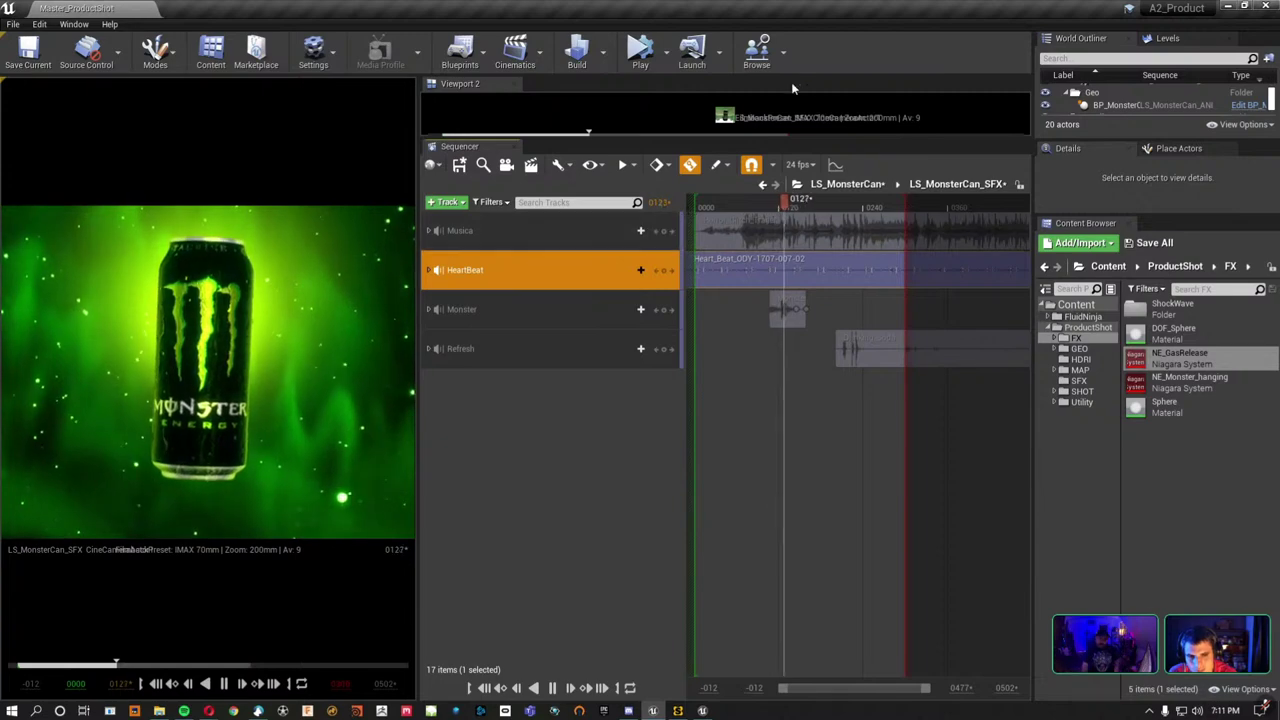
click(733, 210)
Mute HeartBeat, unmute and solo the Monster track, and play it back.
right_click(588, 272)
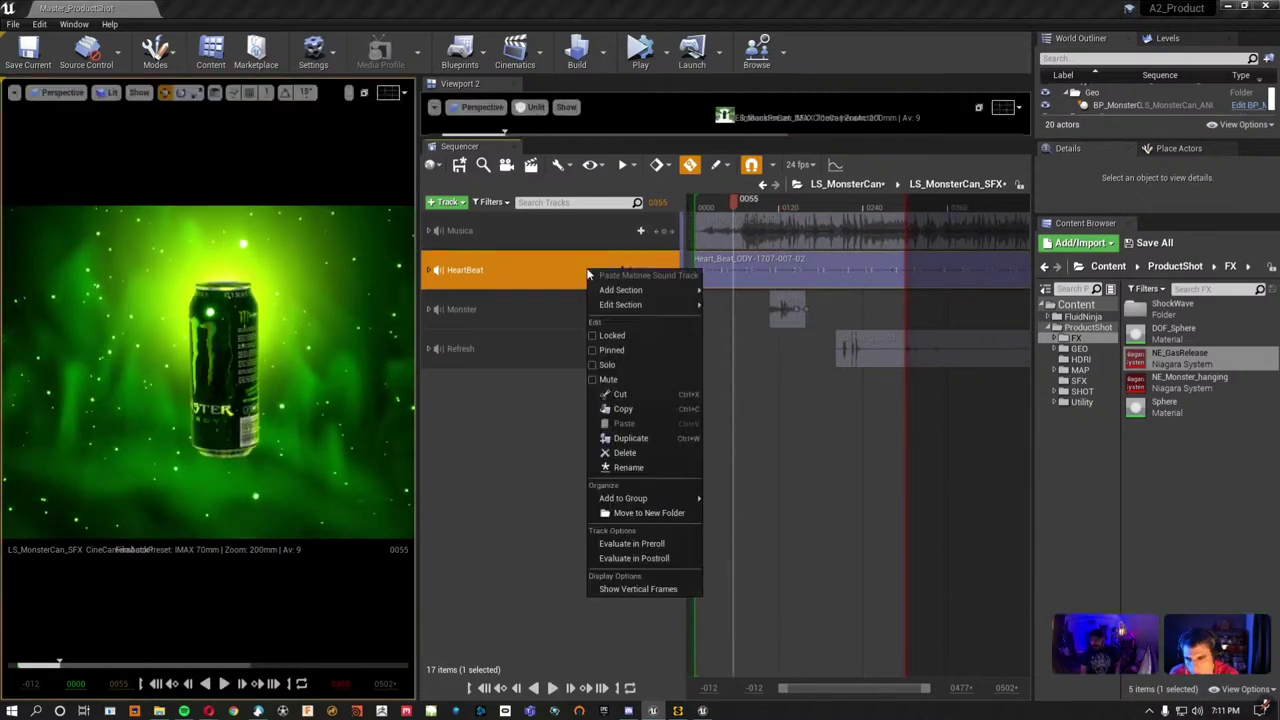
click(609, 379)
right_click(508, 318)
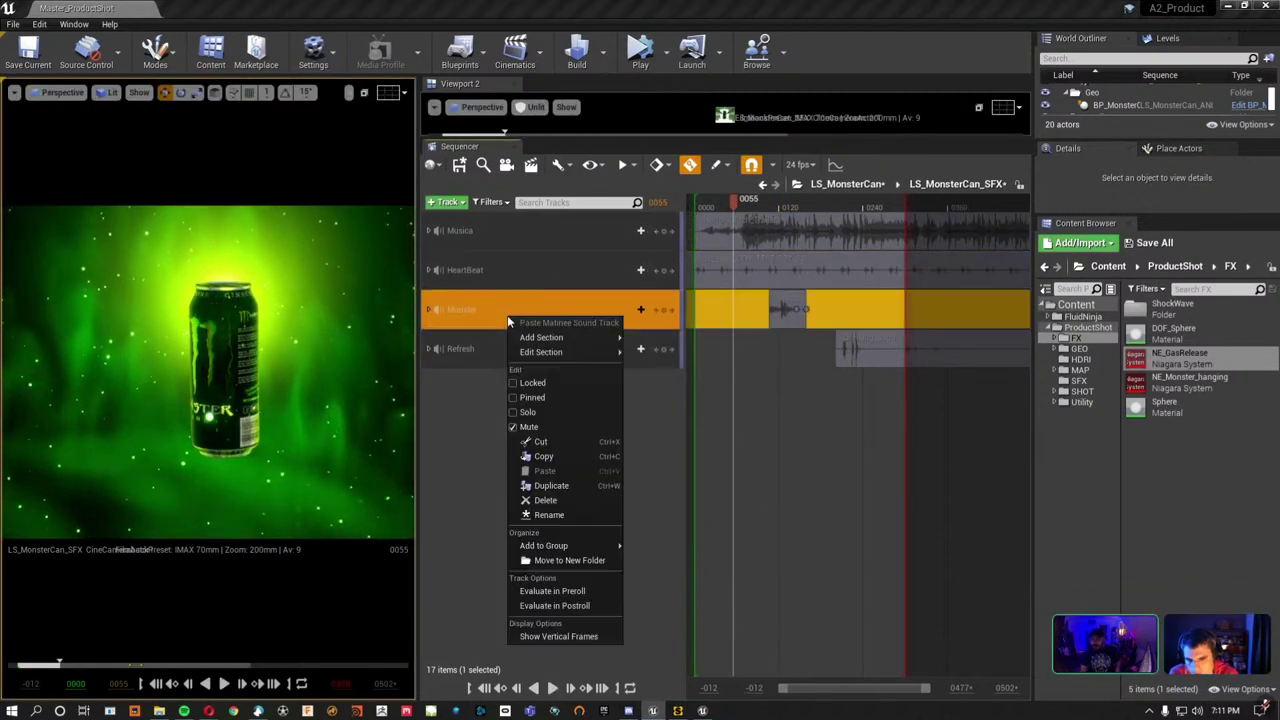
click(543, 428)
key(space)
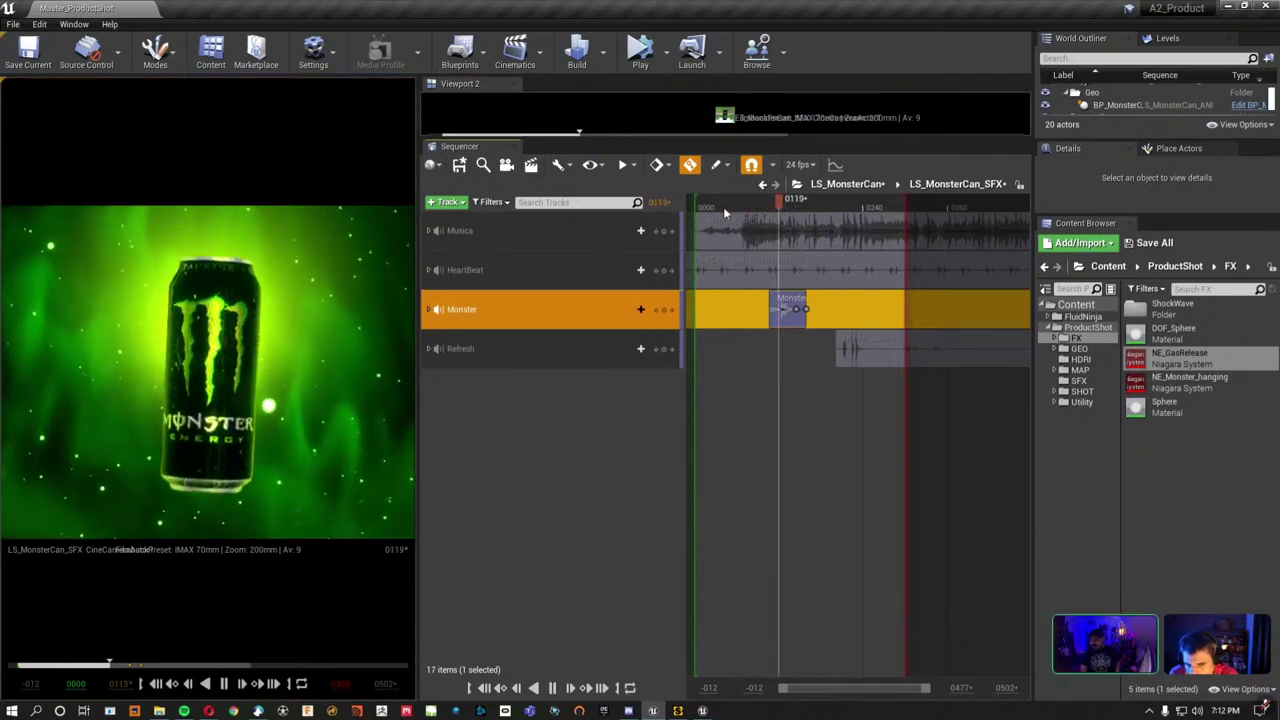
right_click(571, 317)
click(593, 428)
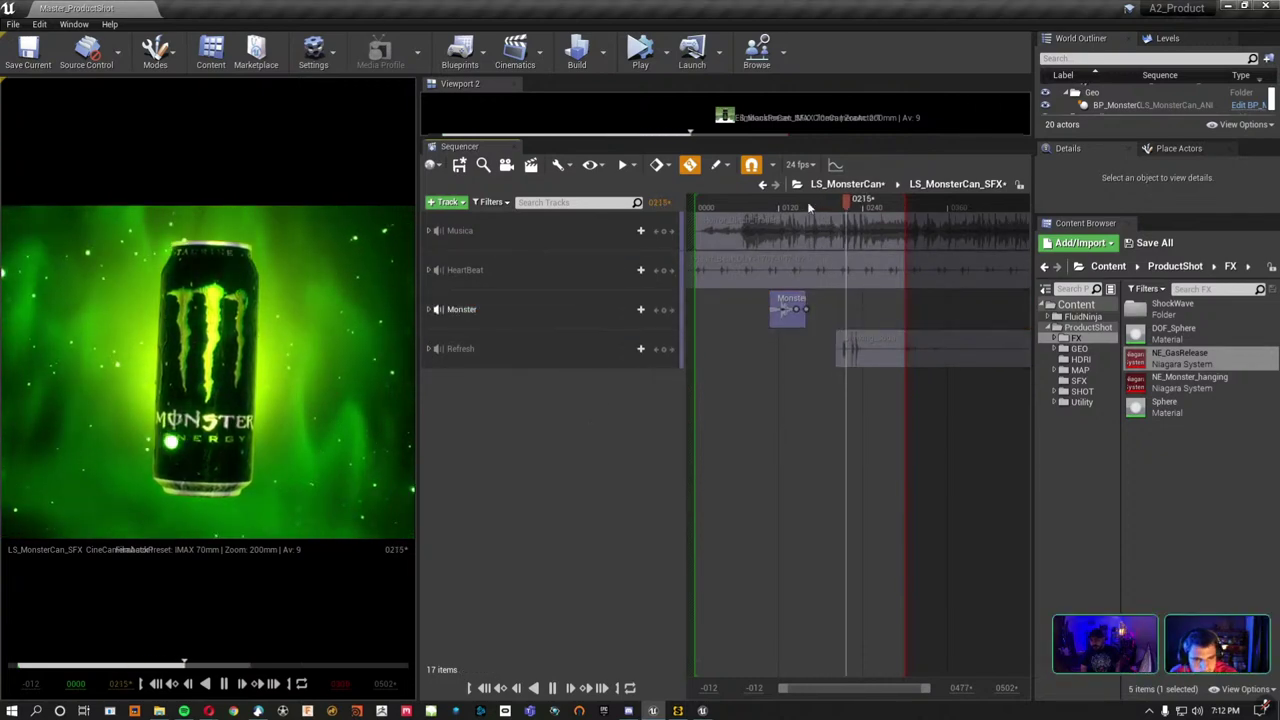
key(space)
Unsolo Monster, unmute the Refresh drinking sound and play from frame 0195.
right_click(575, 307)
click(592, 395)
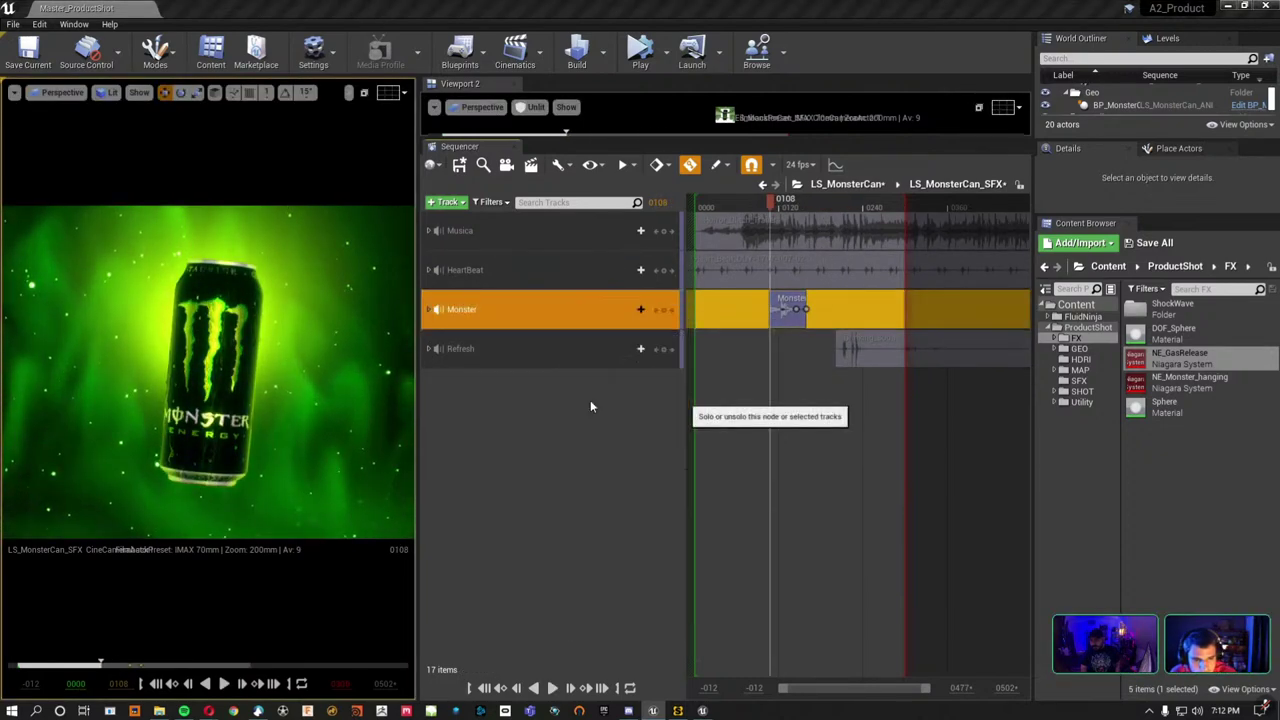
right_click(534, 320)
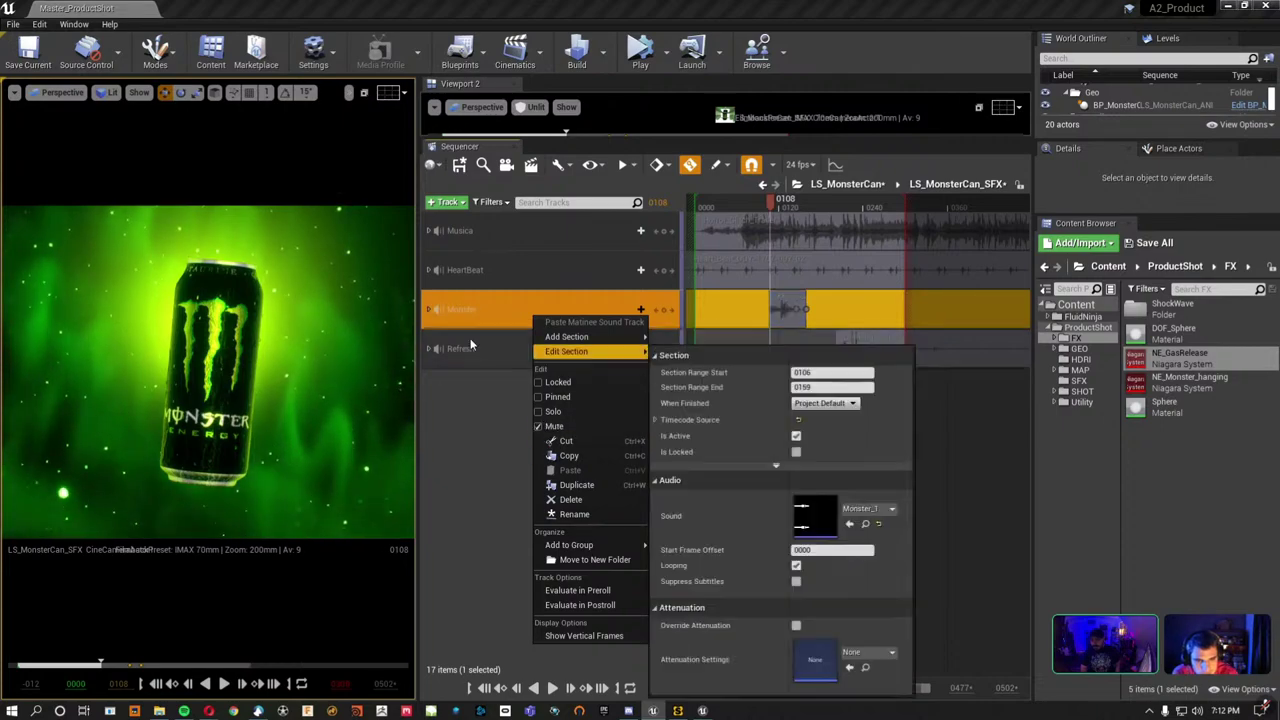
click(500, 349)
mouse_move(208, 711)
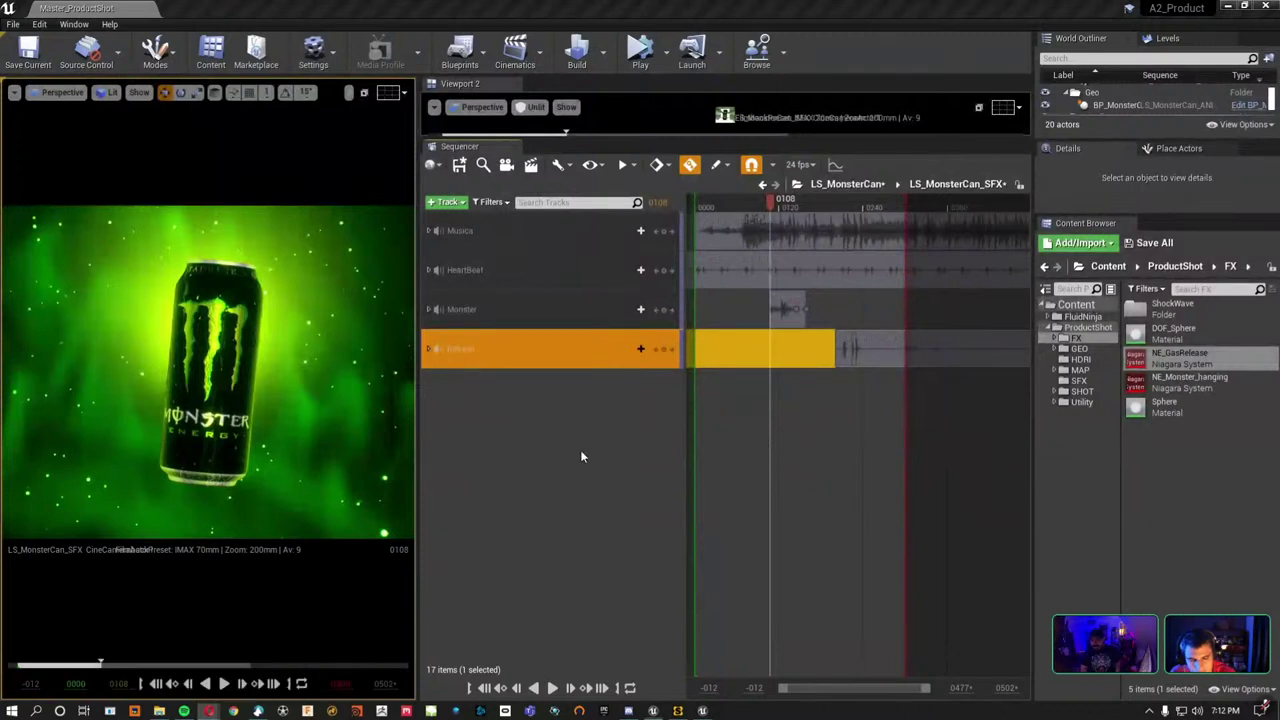
click(604, 370)
right_click(534, 354)
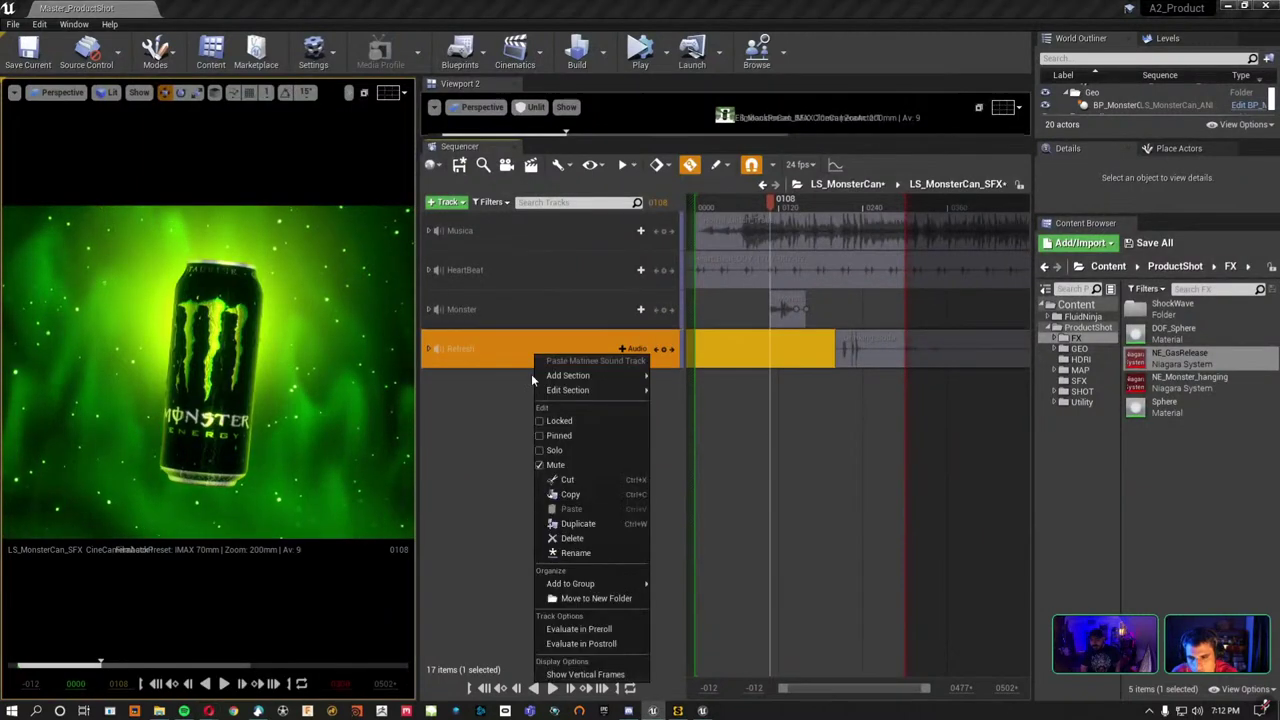
click(555, 465)
drag(768, 207, 834, 218)
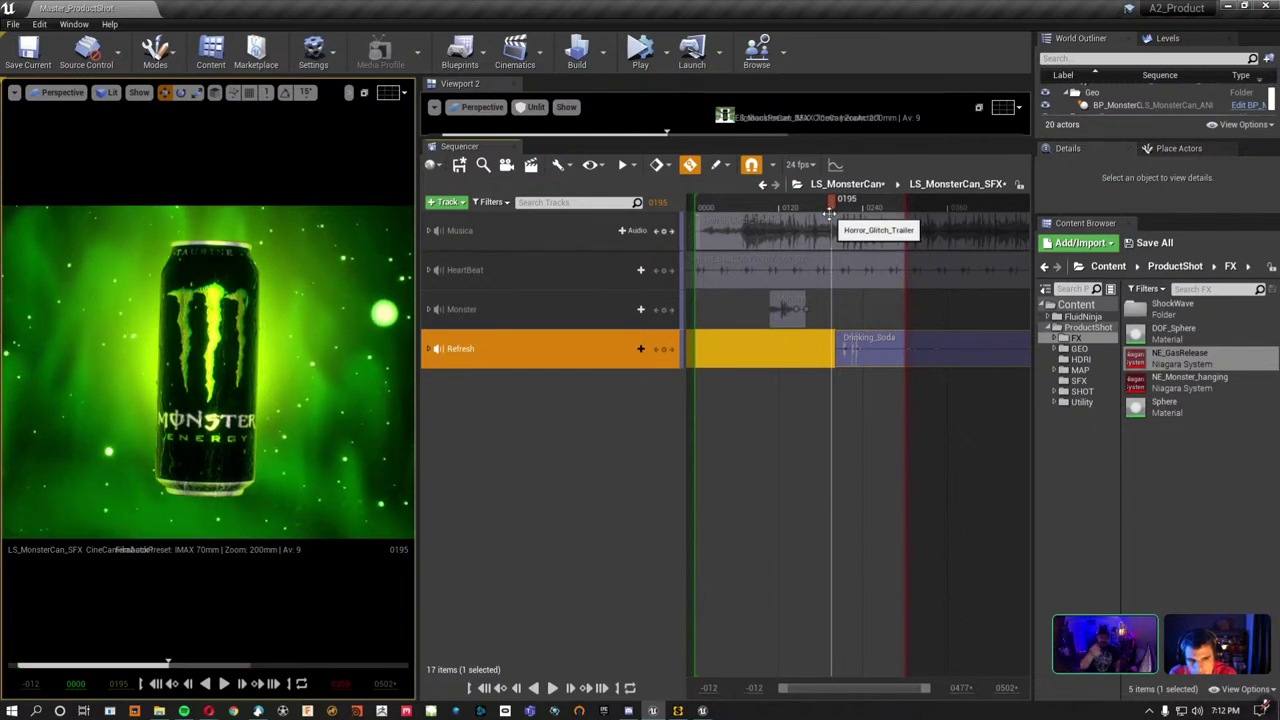
key(space)
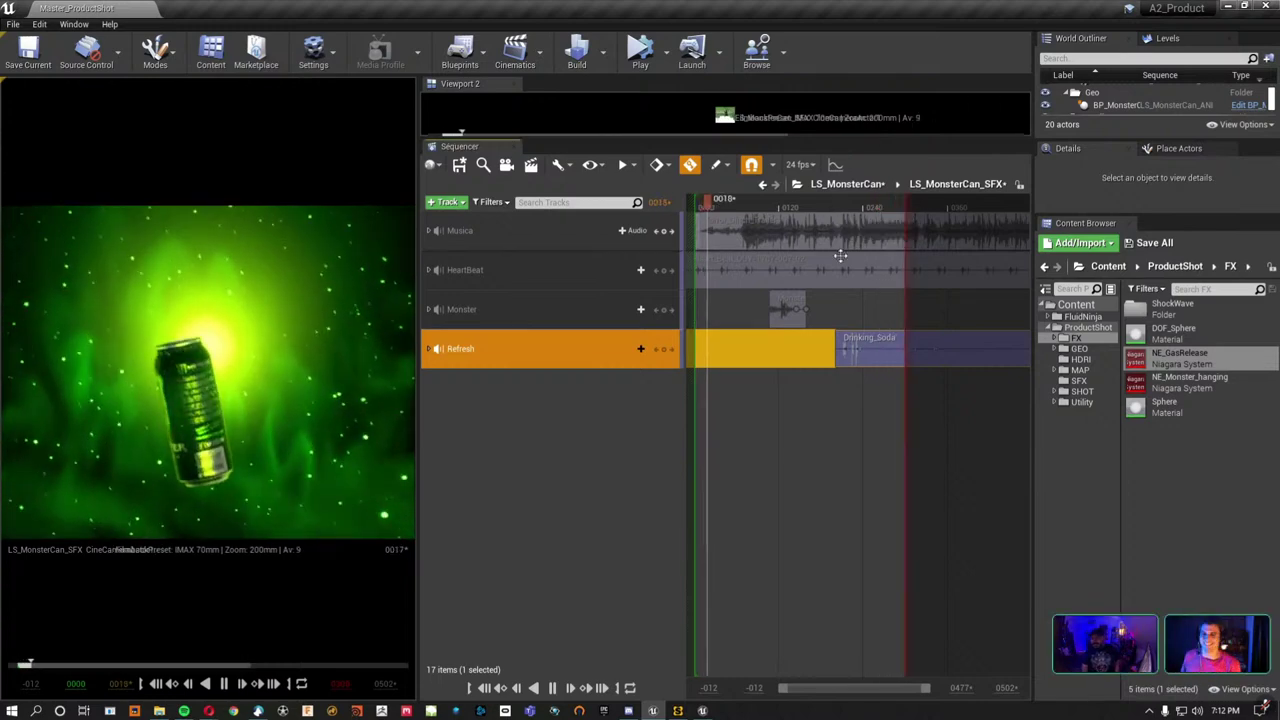
key(space)
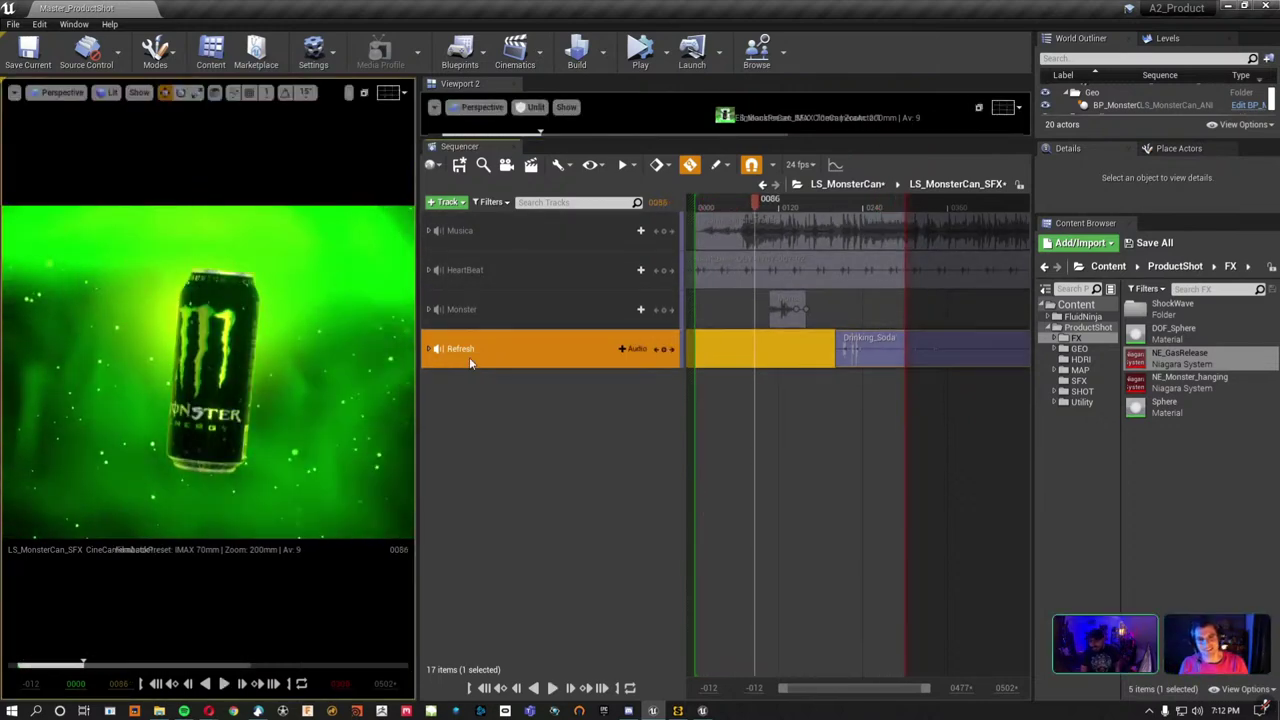
Unmute Monster, HeartBeat and Musica and play the full sequence with all sounds.
right_click(483, 348)
right_click(485, 309)
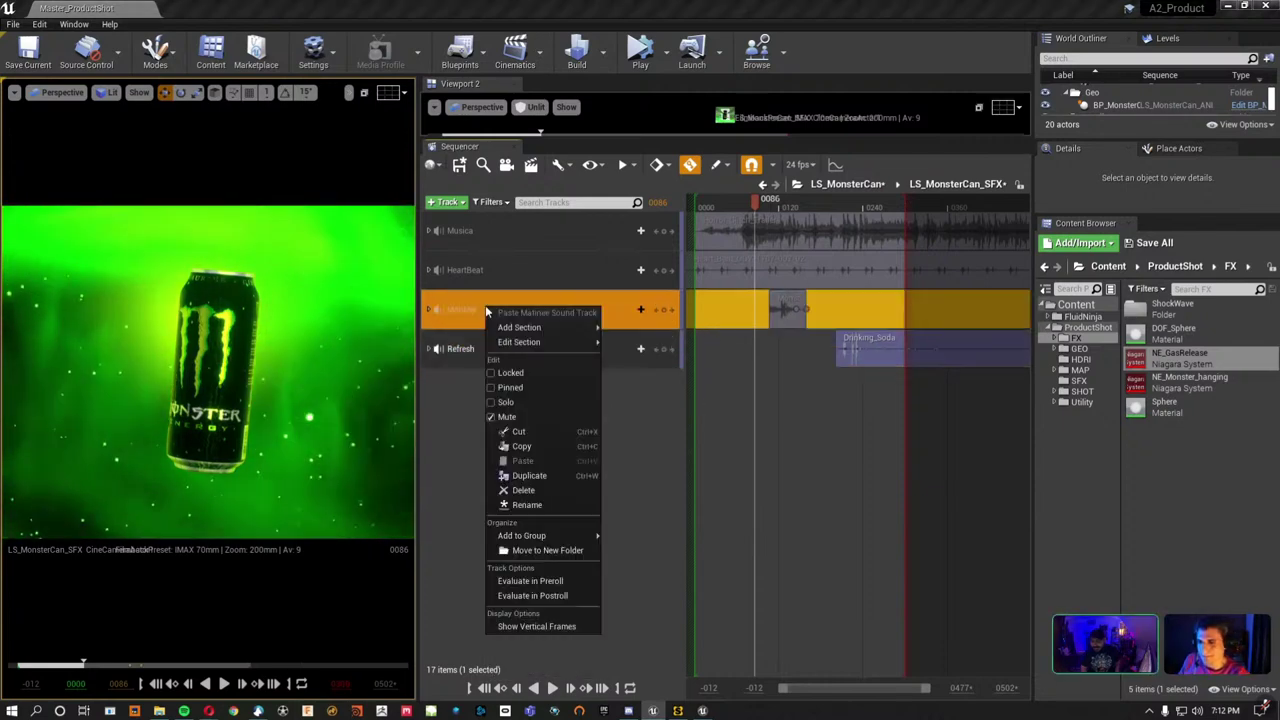
click(522, 425)
right_click(505, 270)
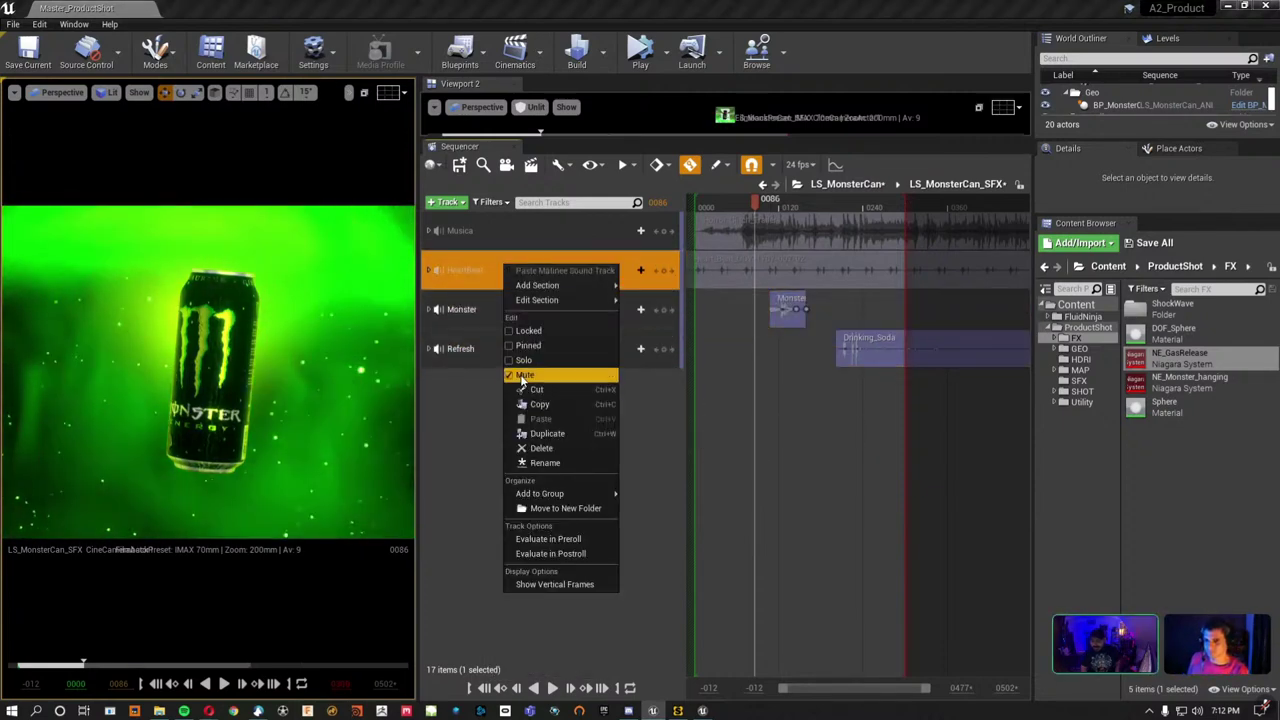
click(524, 374)
right_click(526, 232)
click(544, 343)
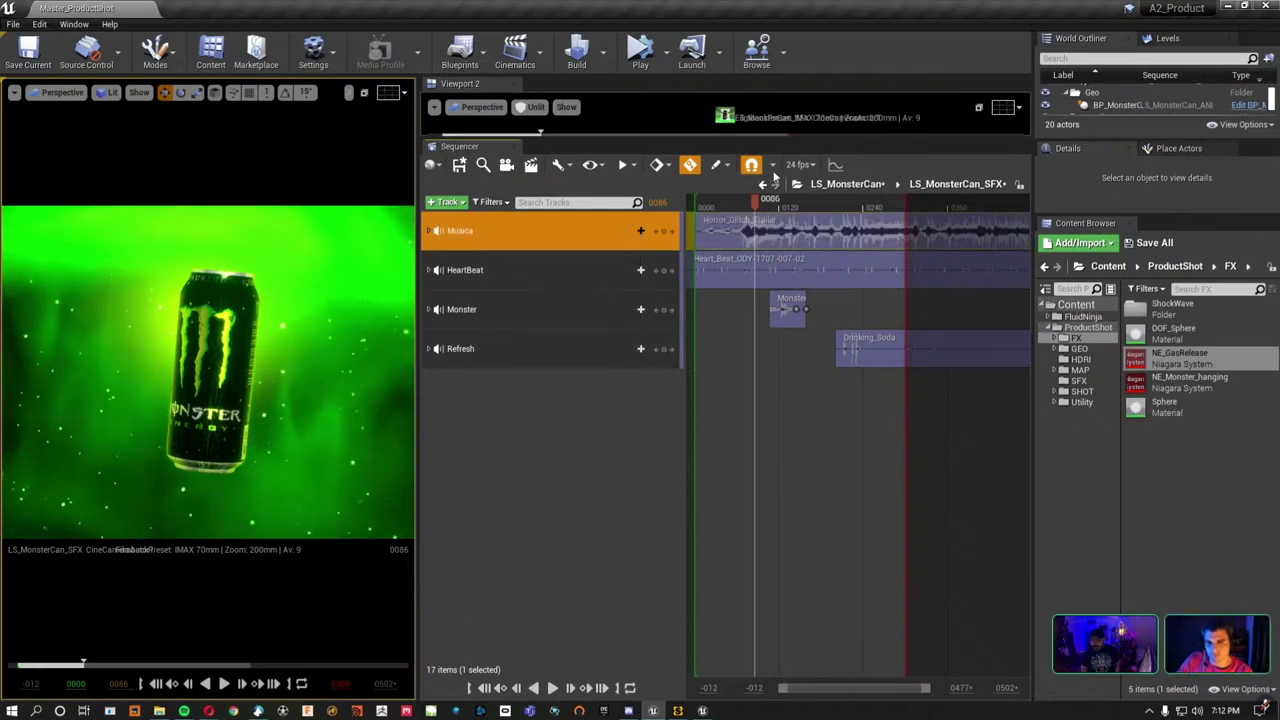
click(697, 203)
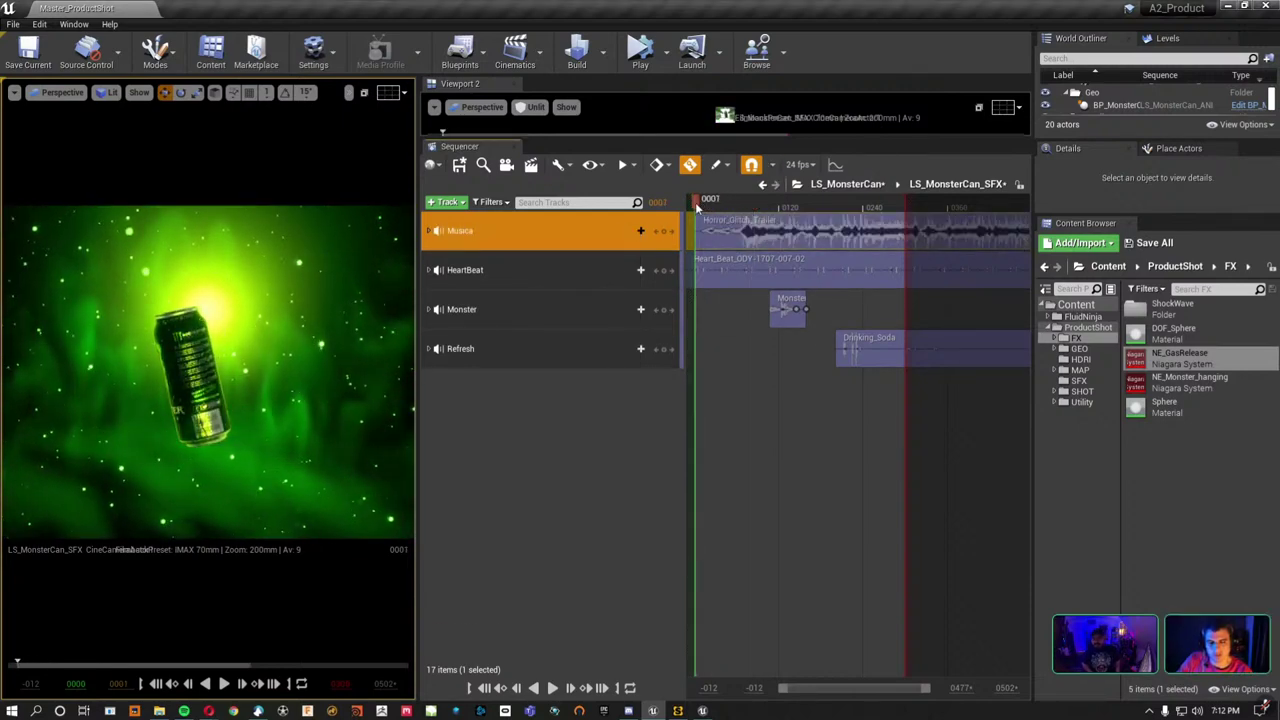
key(space)
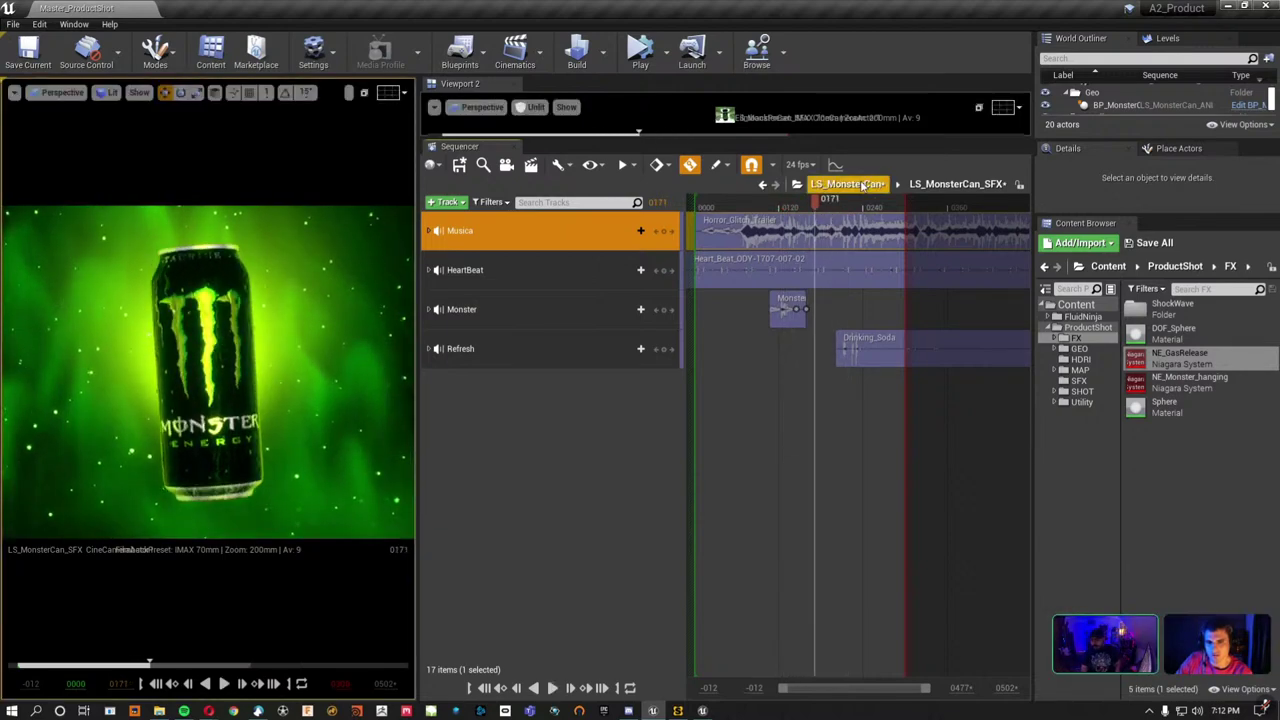
Return to LS_MonsterCan, mute the Sound FX subsequence and switch to the W06_Niagara window.
click(847, 184)
right_click(501, 317)
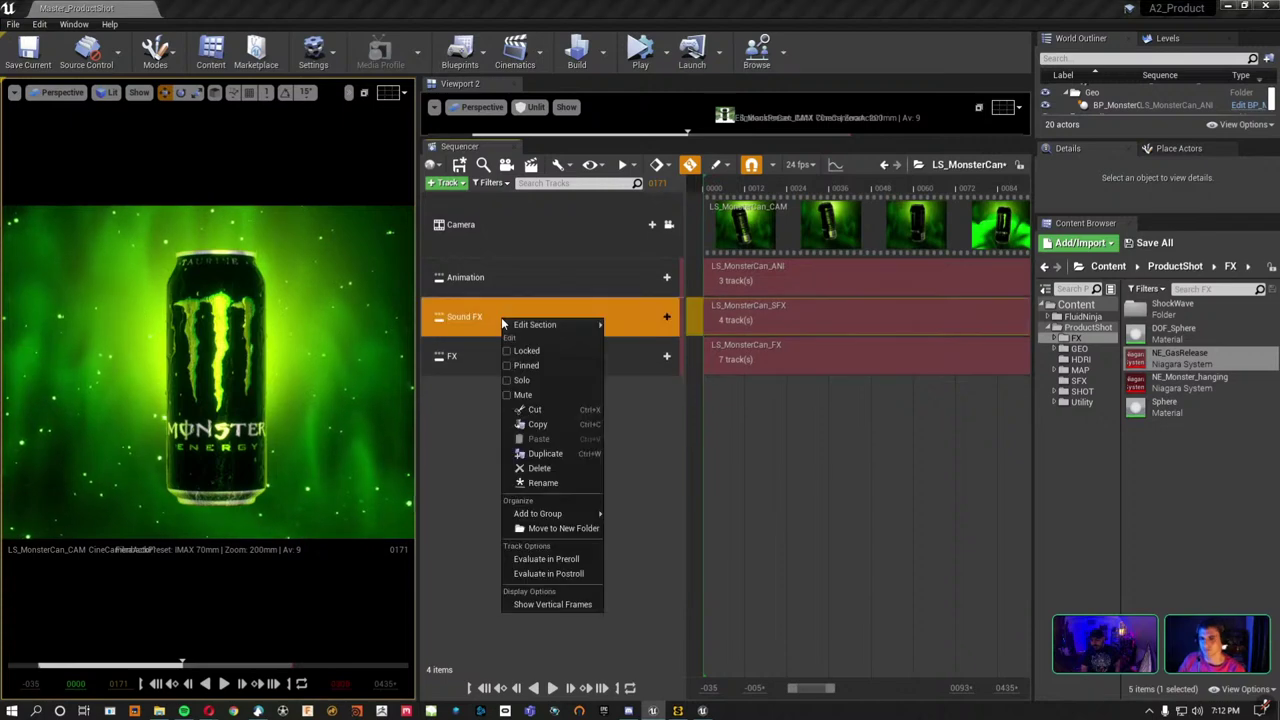
click(537, 395)
click(773, 549)
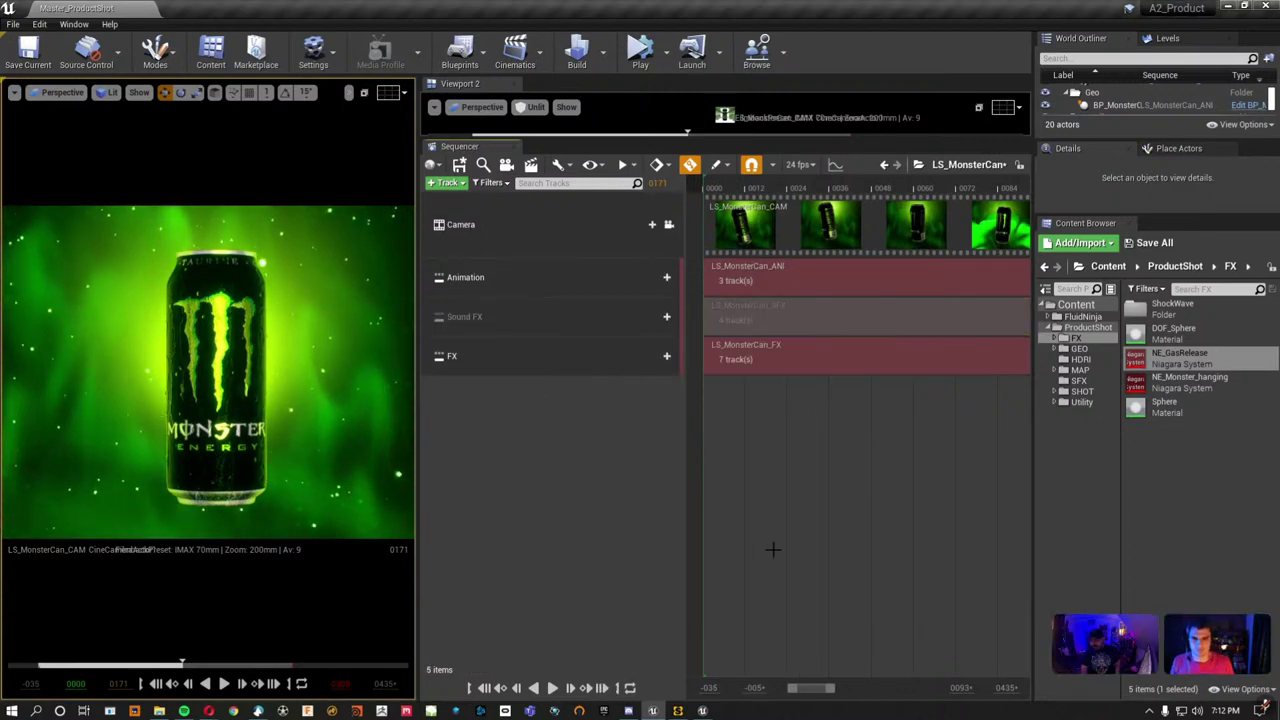
click(705, 711)
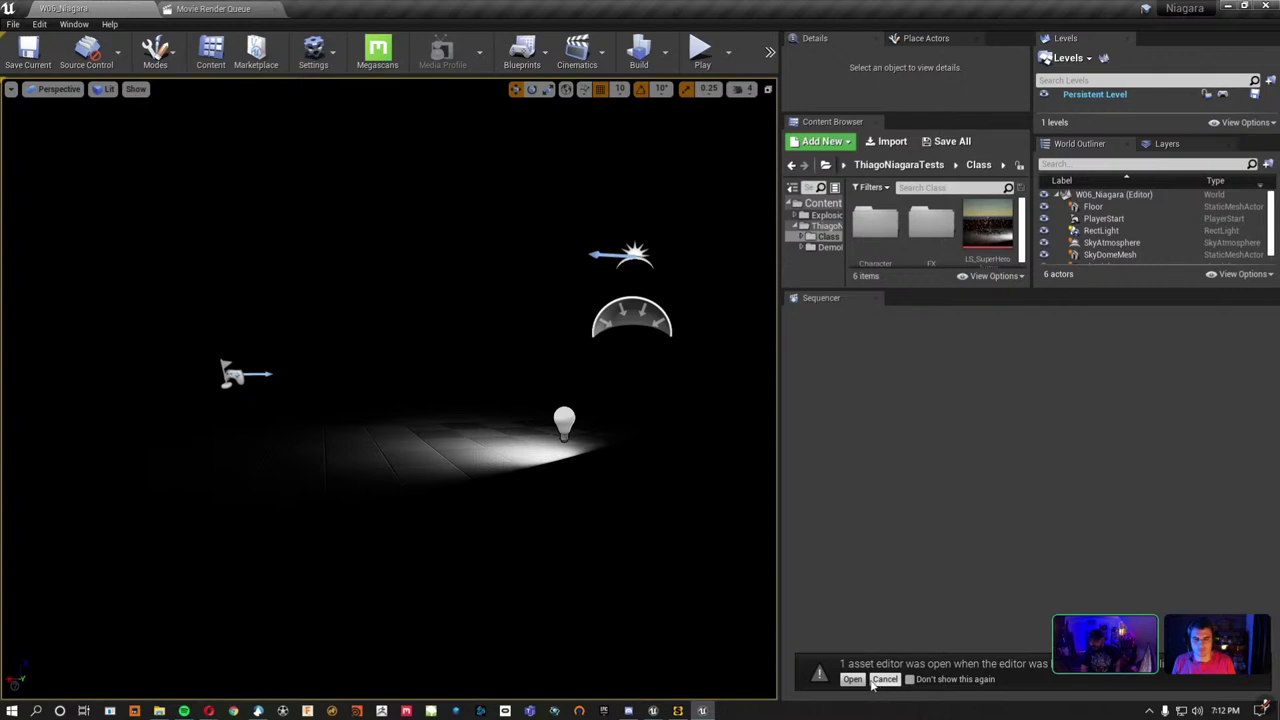
Reopen LS_SuperHeroJump, view it through the sequence camera and play it back.
click(853, 682)
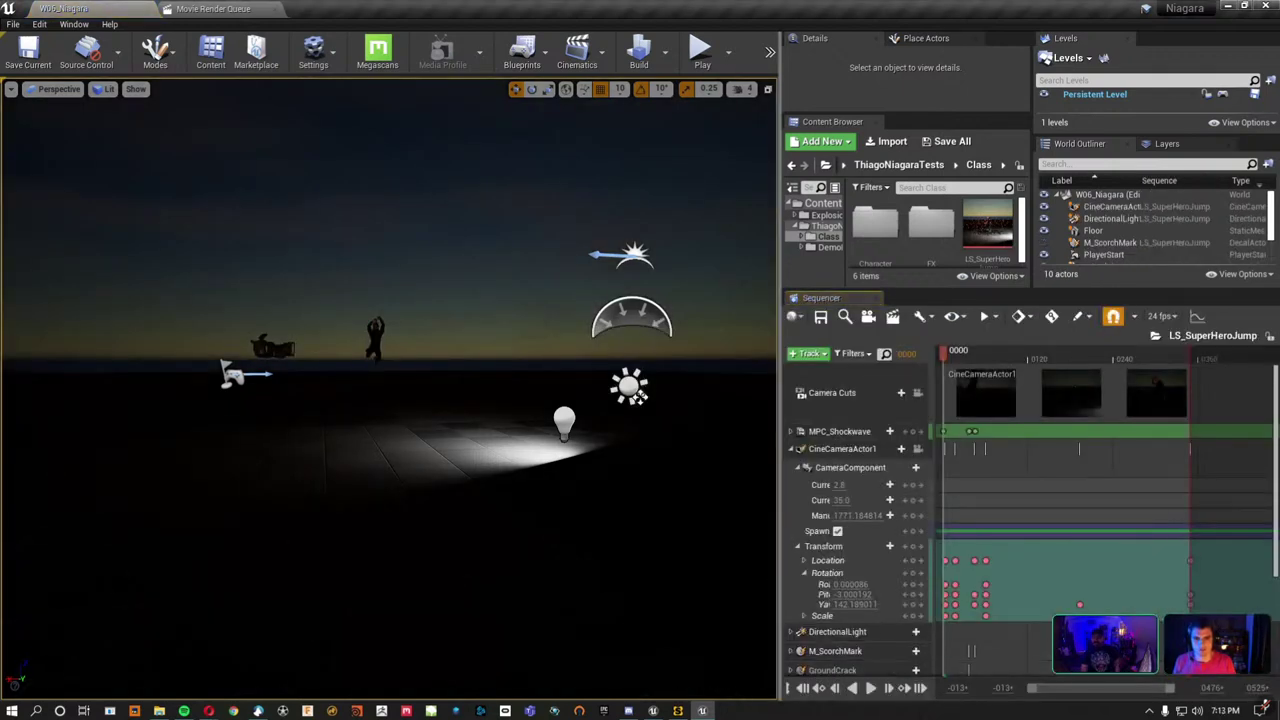
click(918, 394)
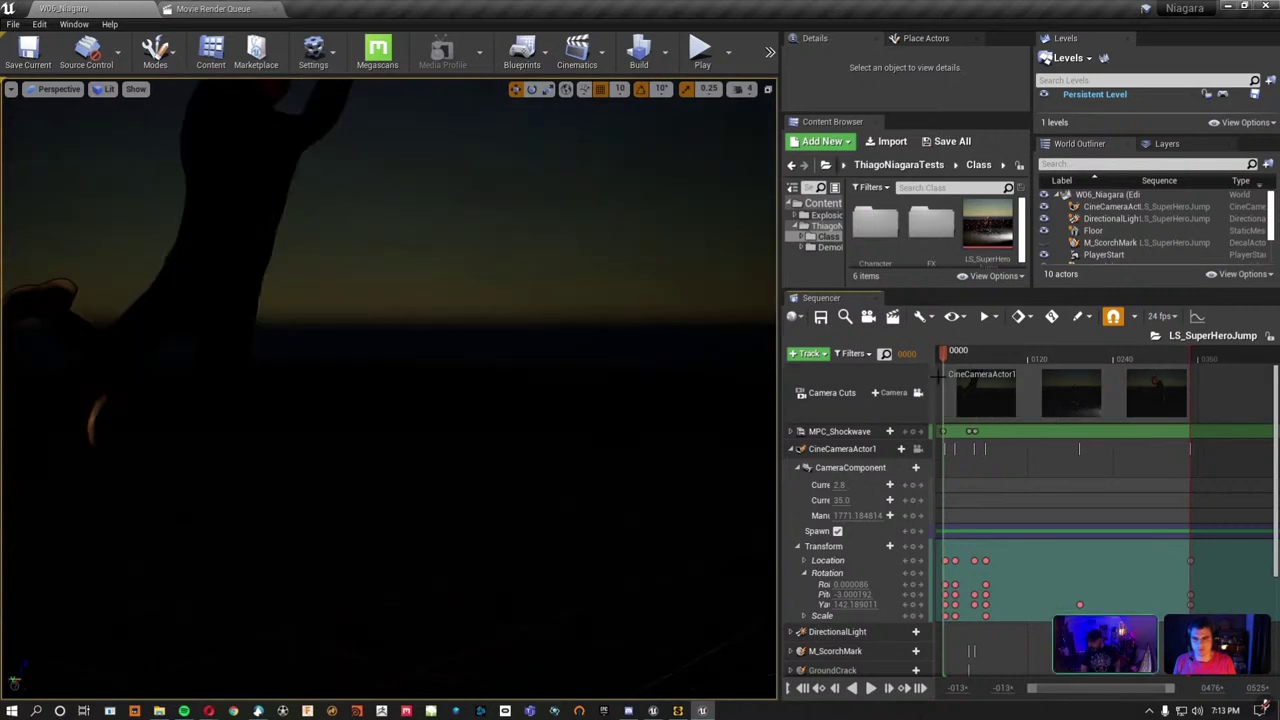
drag(944, 360, 943, 355)
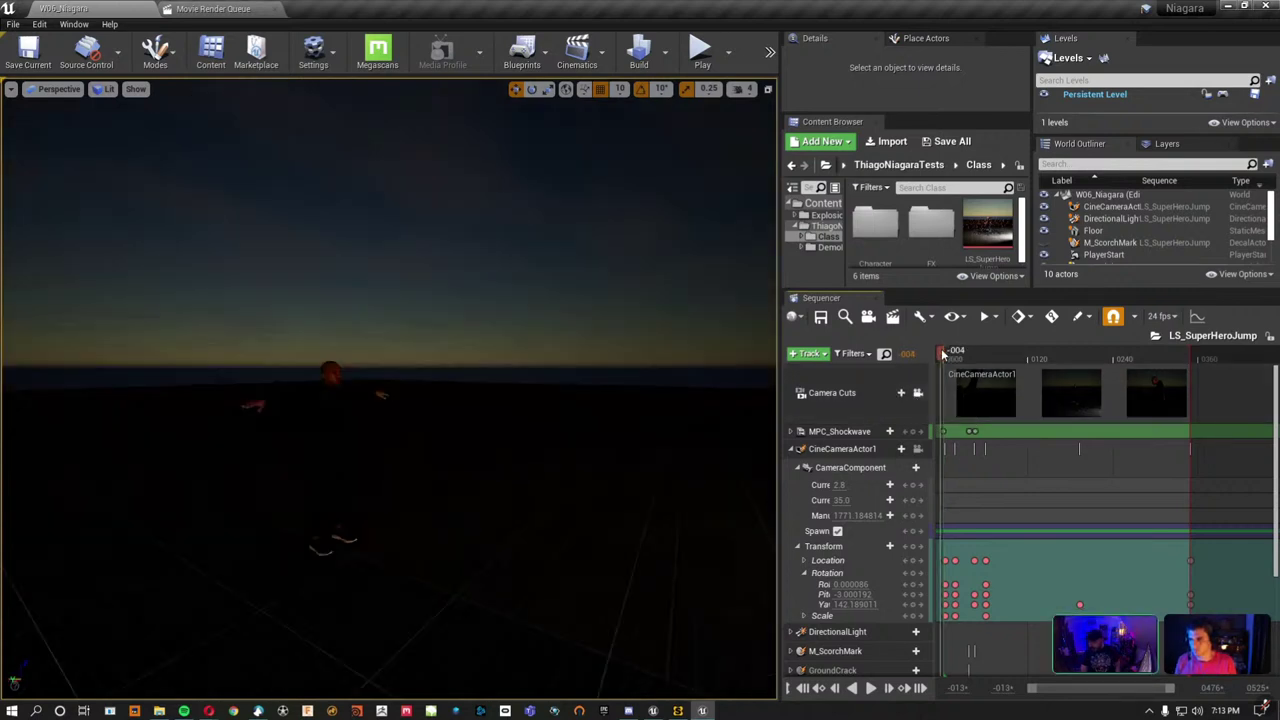
key(space)
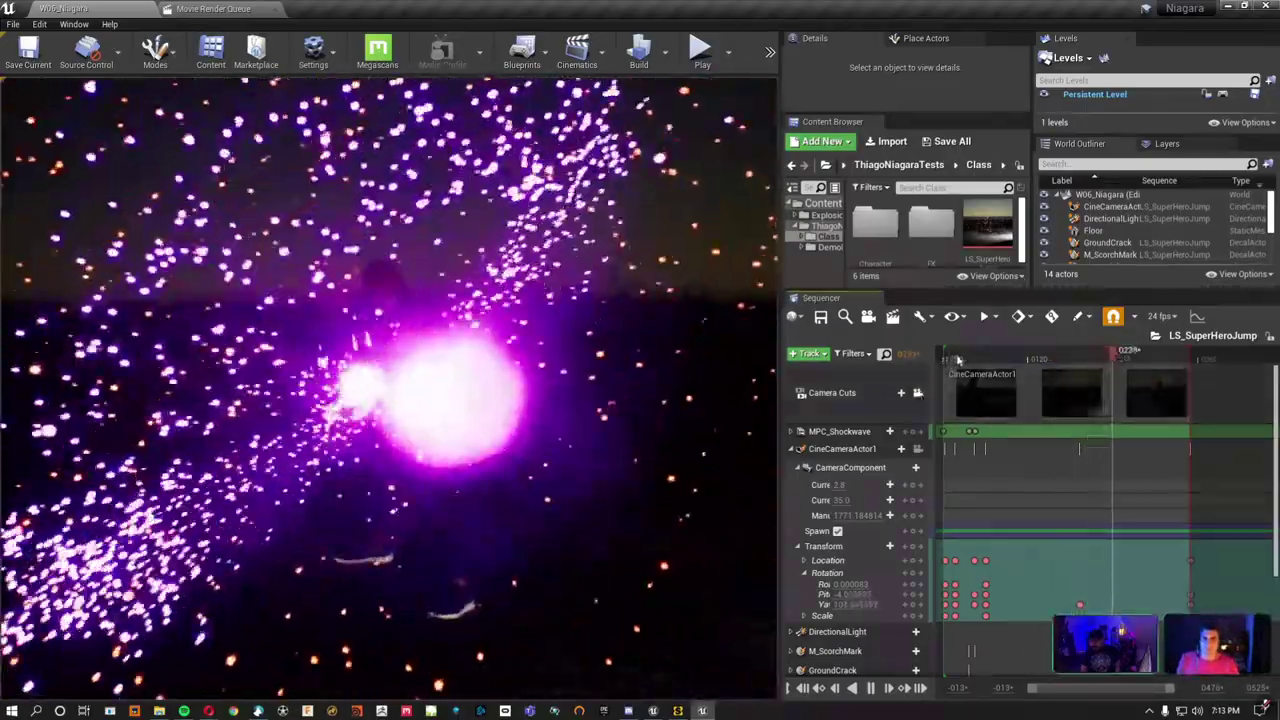
click(945, 358)
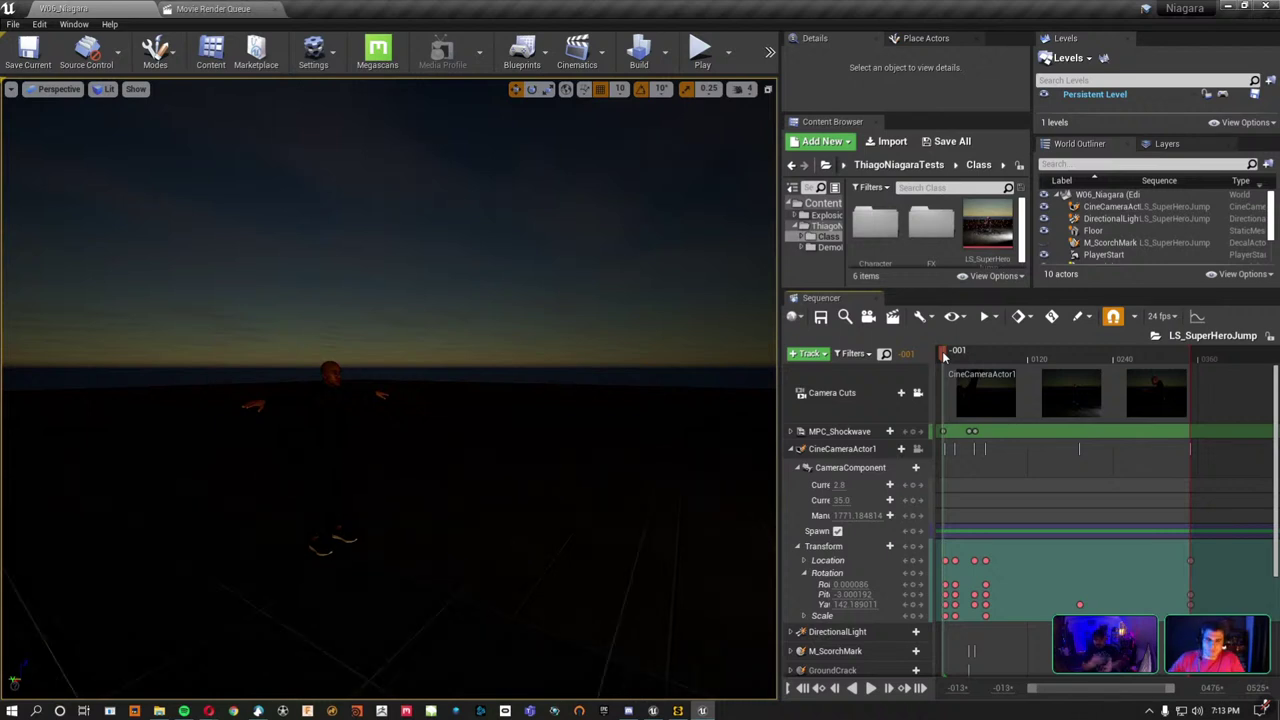
Replay the explosion, then stop and rewind to about frame 0037.
key(space)
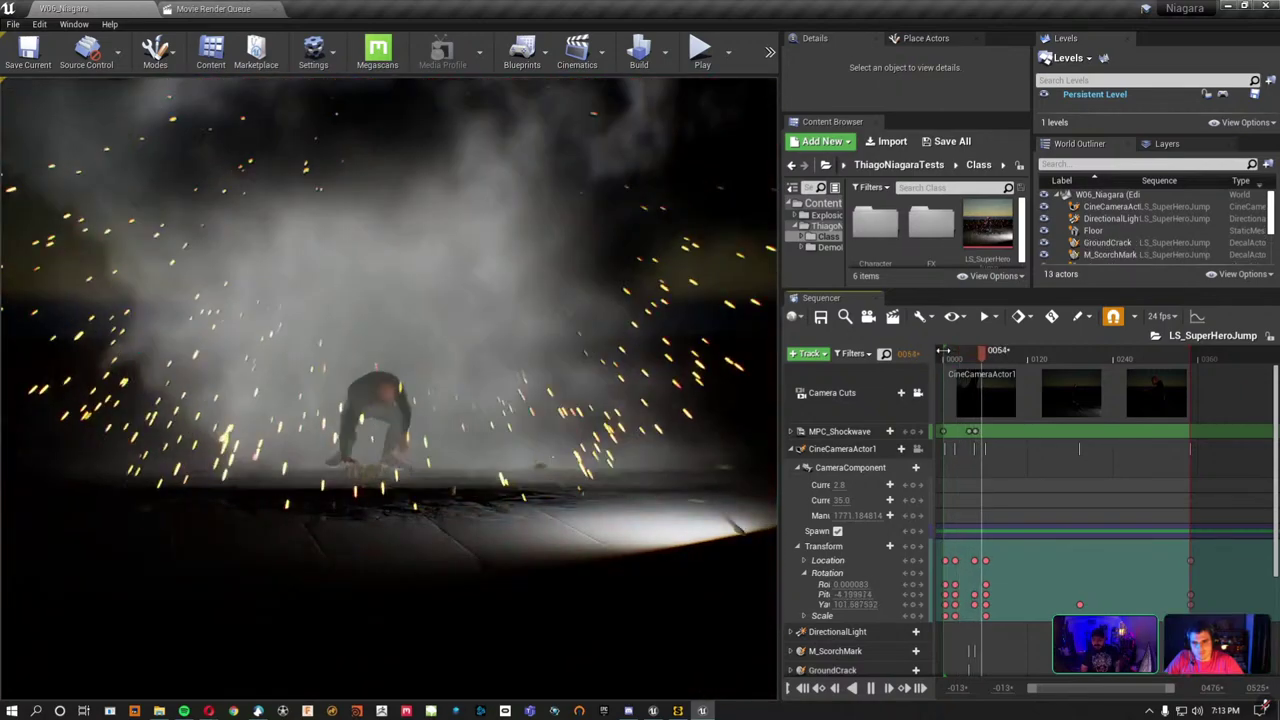
click(977, 358)
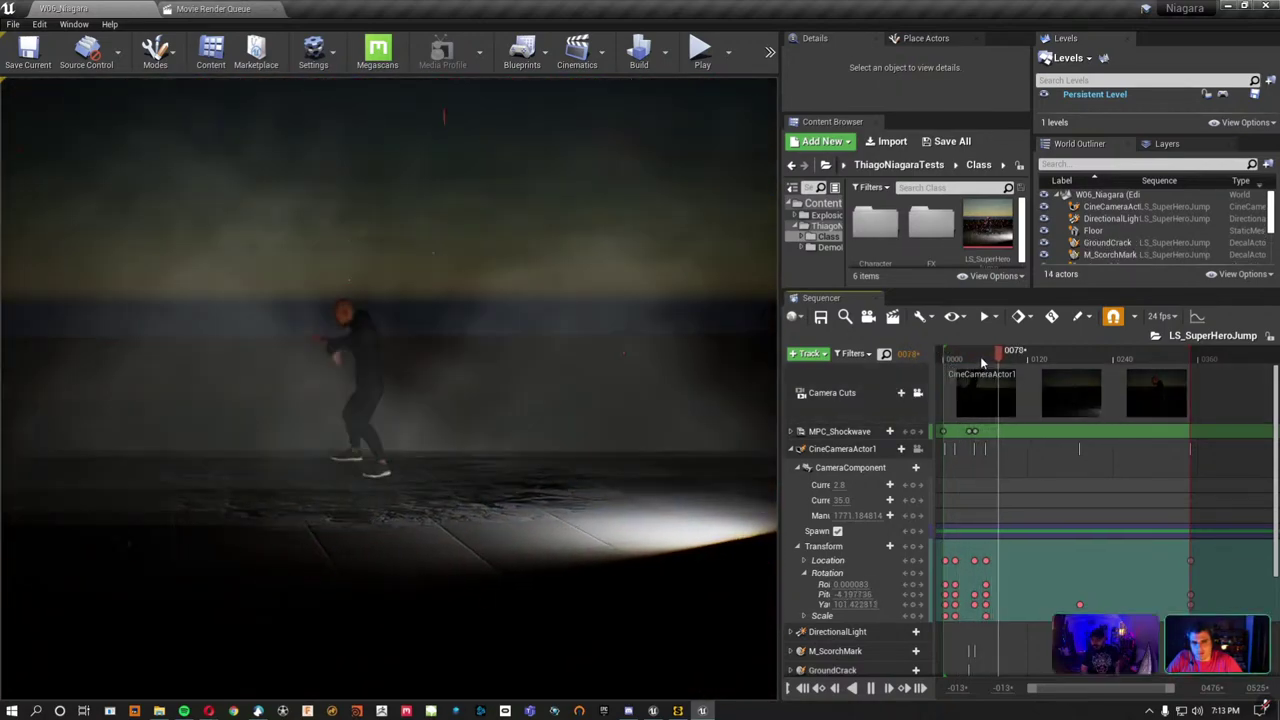
drag(977, 366, 967, 382)
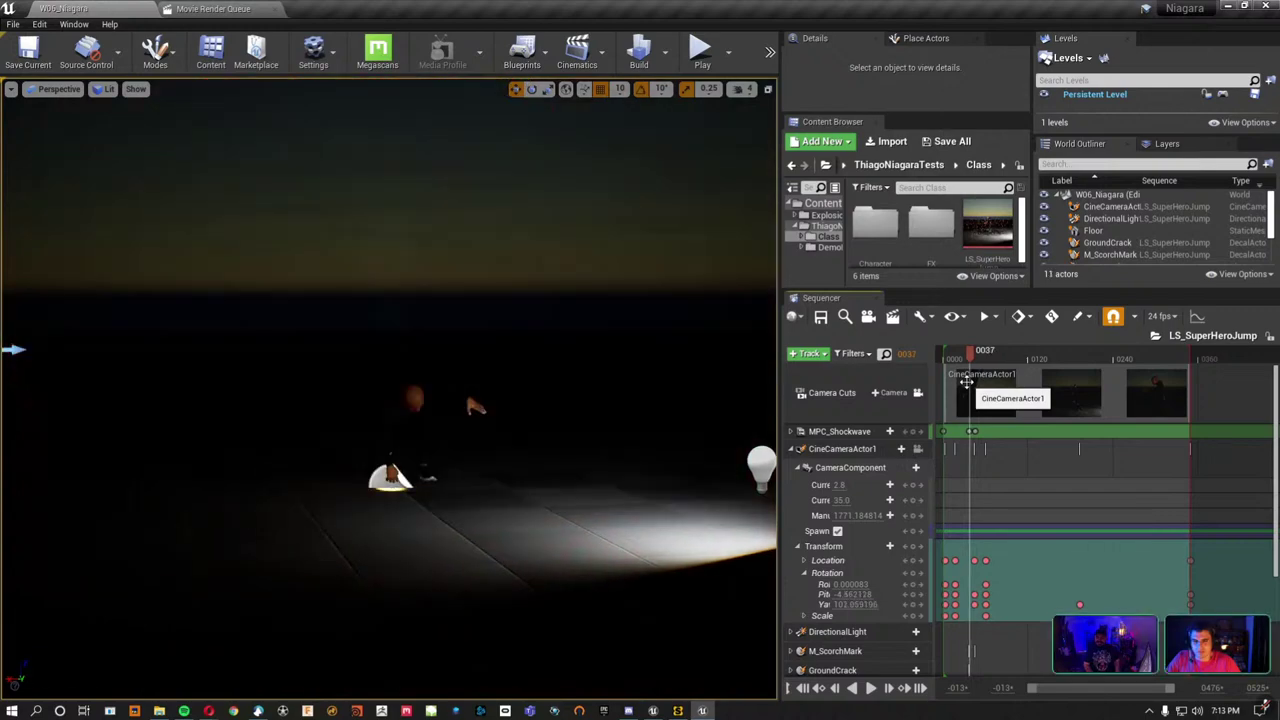
Step the sequence forward to the explosion and select the LS_SuperHeroJump asset.
click(14, 349)
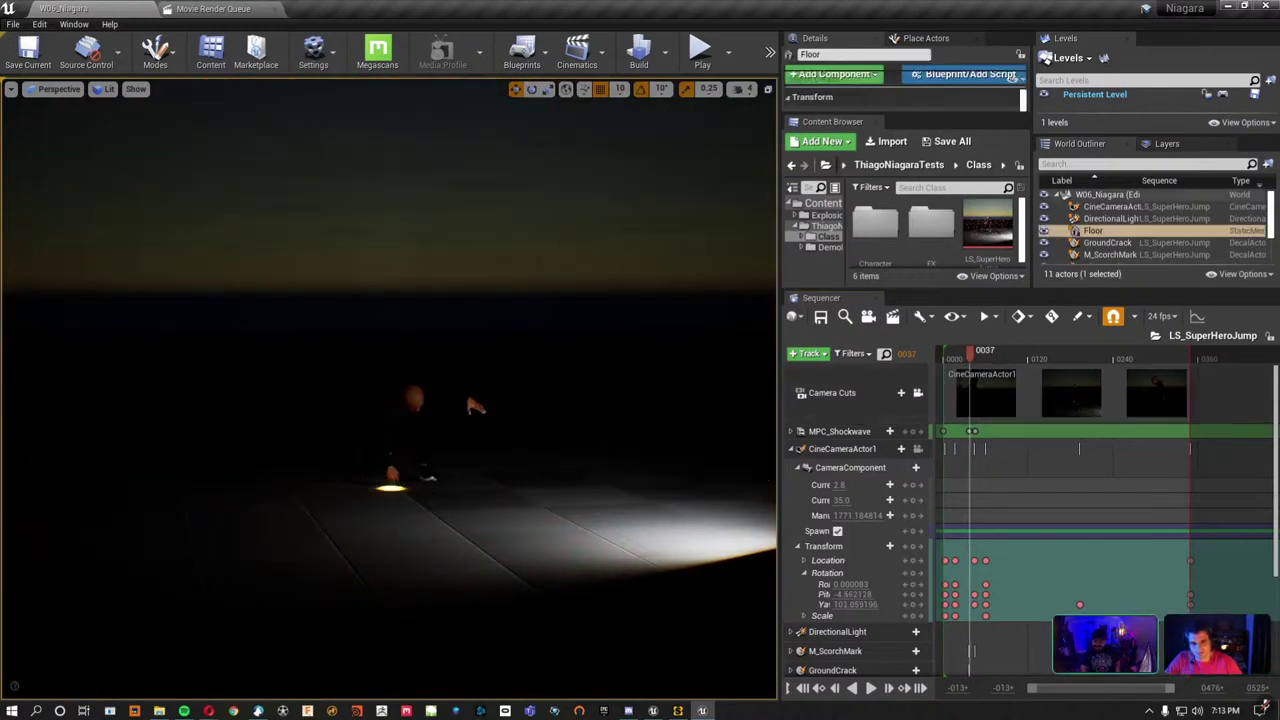
drag(979, 357, 970, 358)
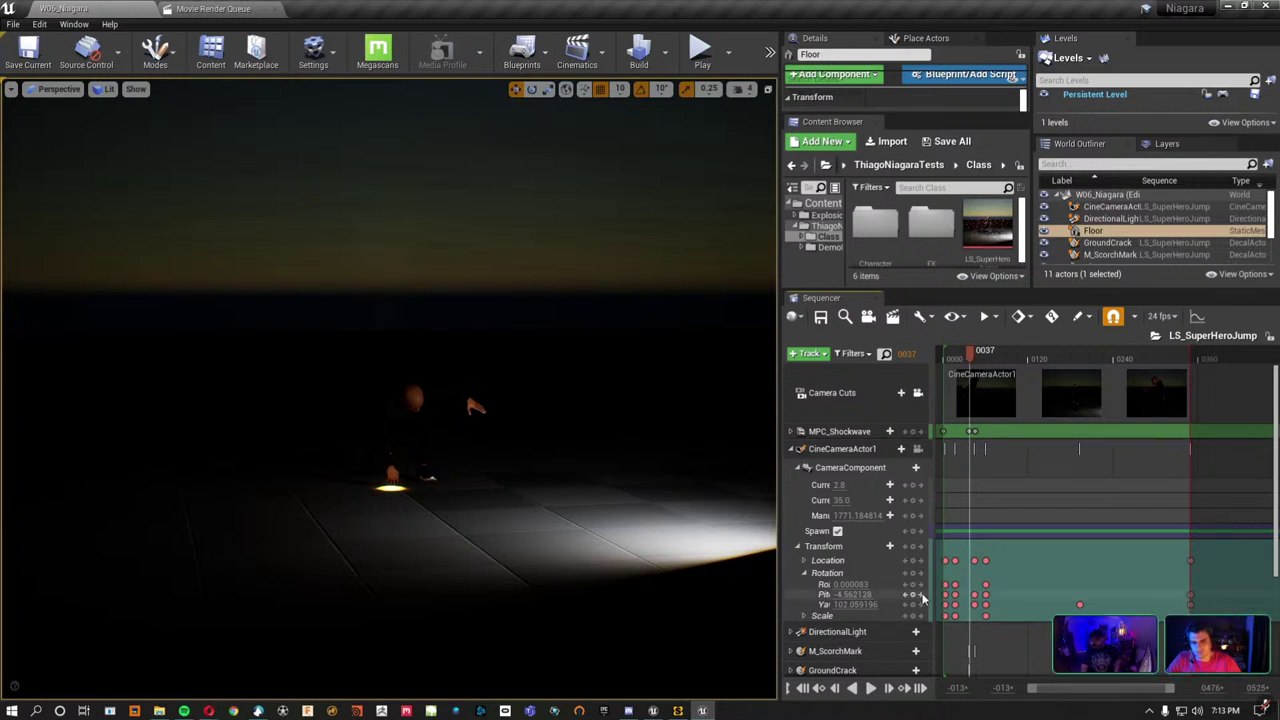
click(1081, 230)
click(986, 240)
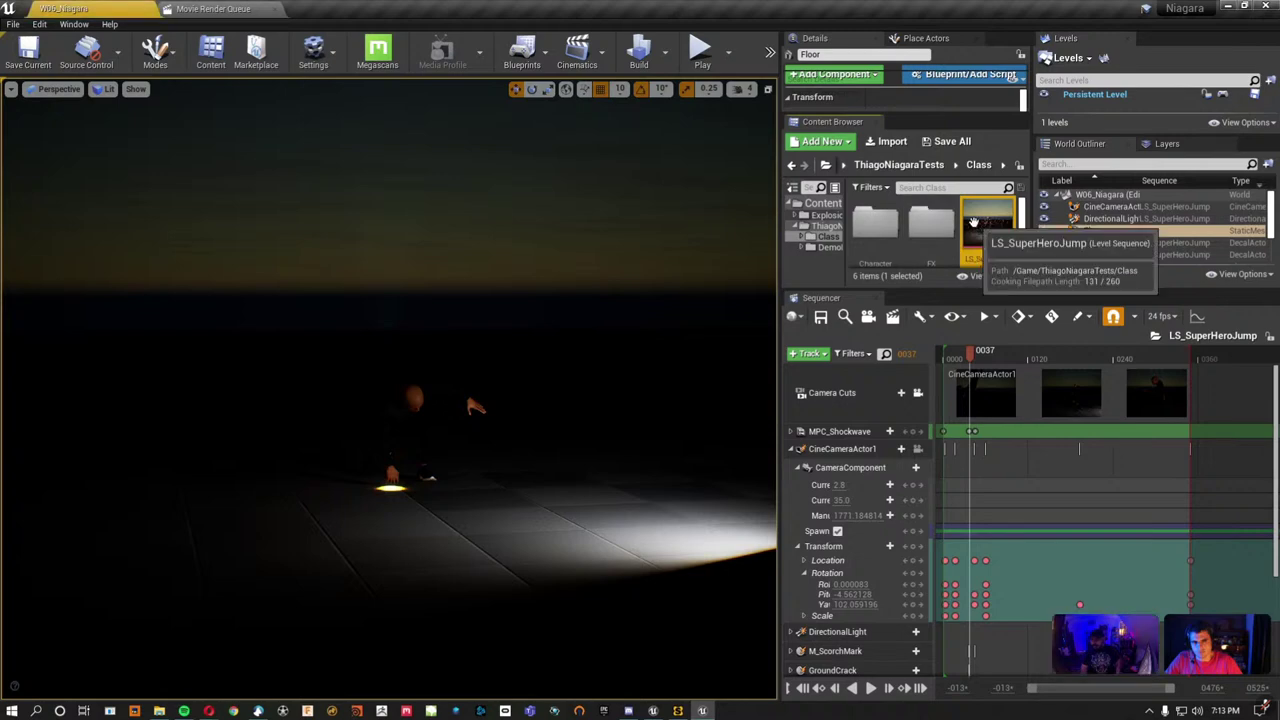
click(213, 9)
click(63, 9)
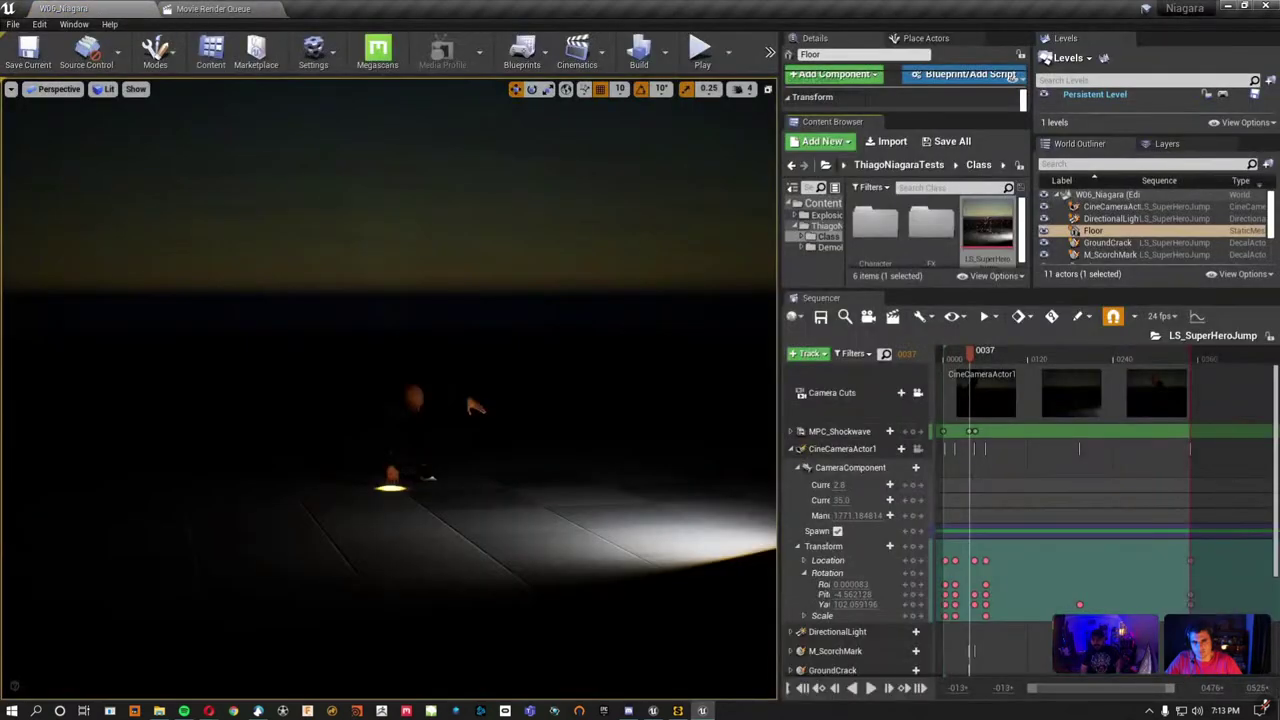
Browse into the FX folder and open NS_SuperheroLanding in the Niagara editor.
double_click(928, 233)
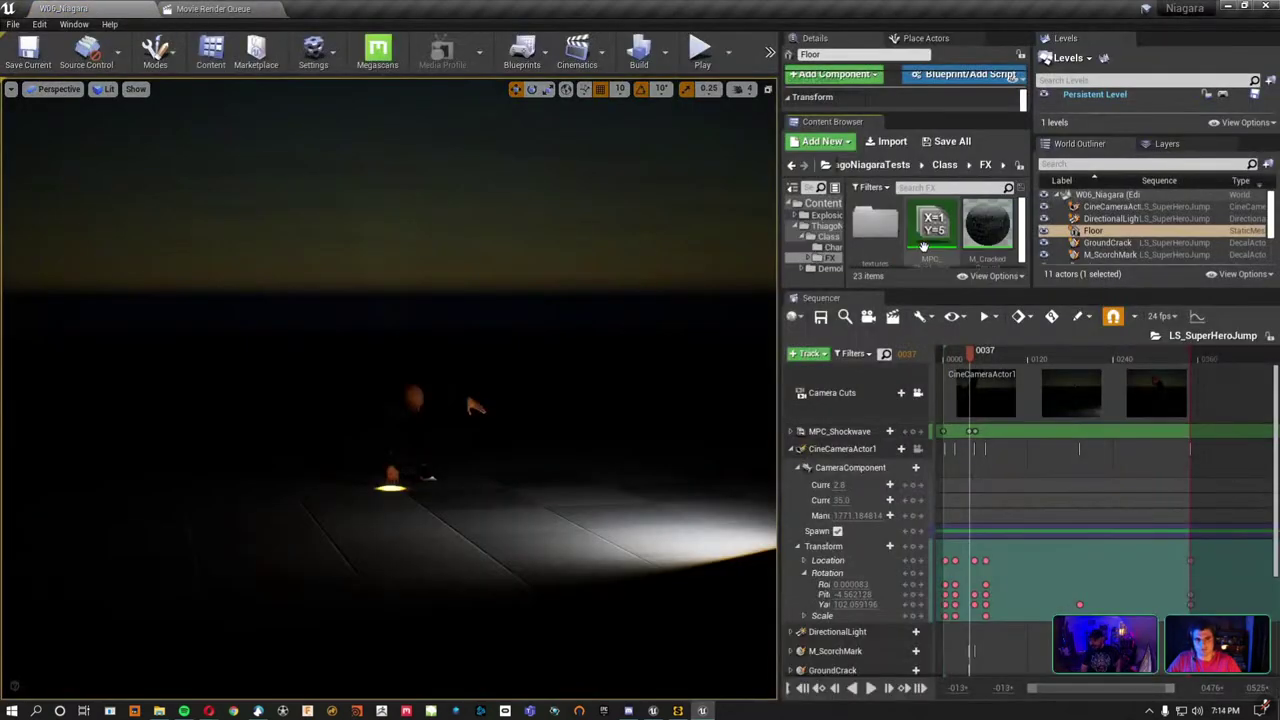
scroll(927, 237, down, 2)
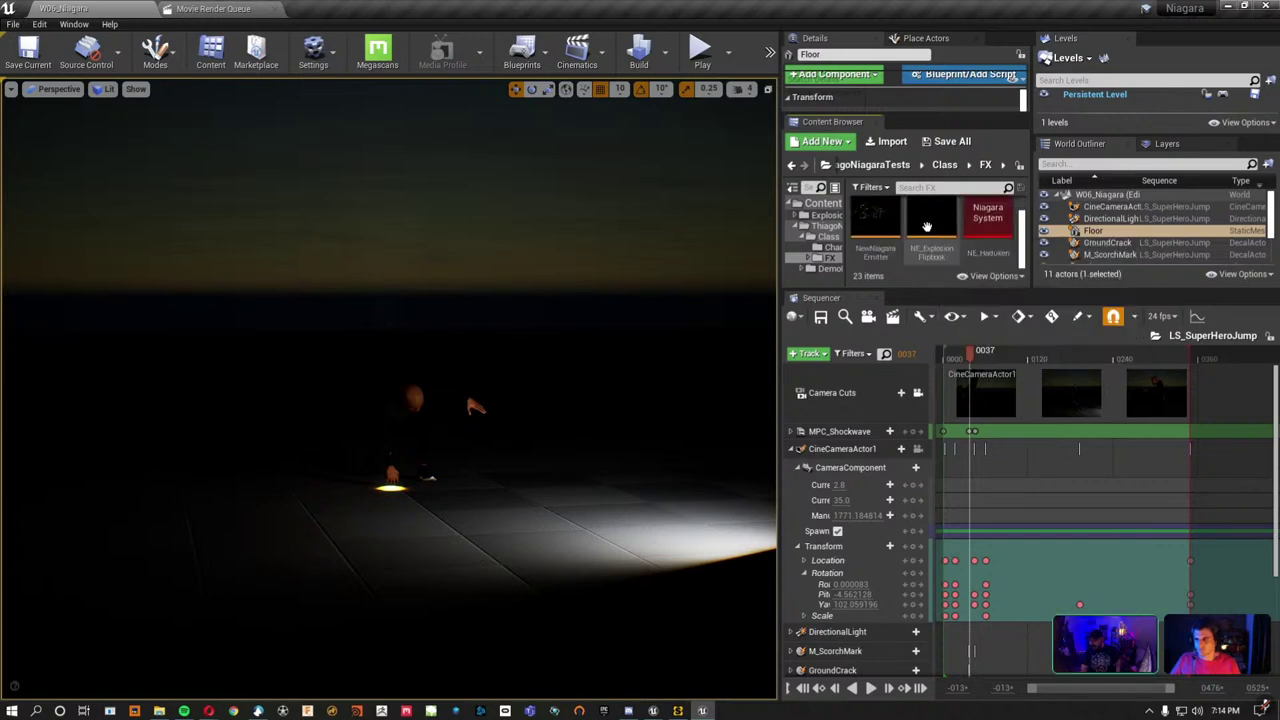
scroll(986, 233, down, 1)
double_click(992, 236)
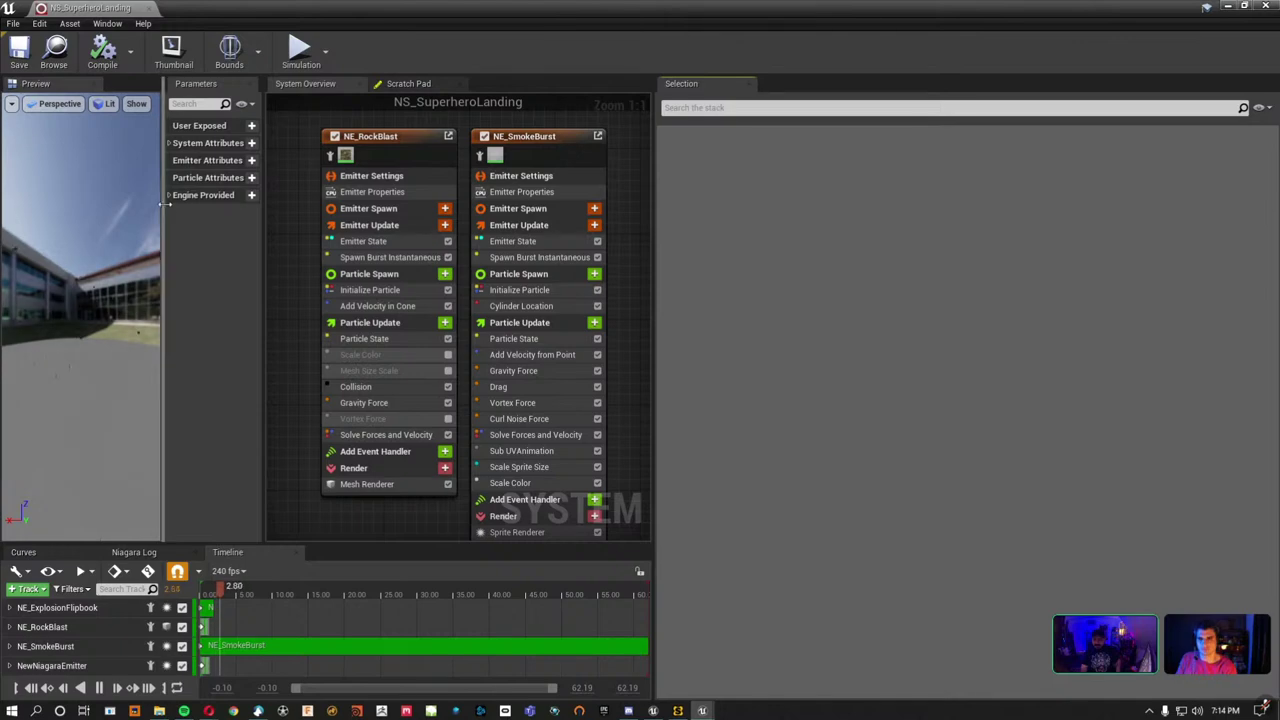
Widen the preview and emitter graph panels and make the timeline taller.
drag(165, 204, 258, 204)
drag(652, 213, 907, 218)
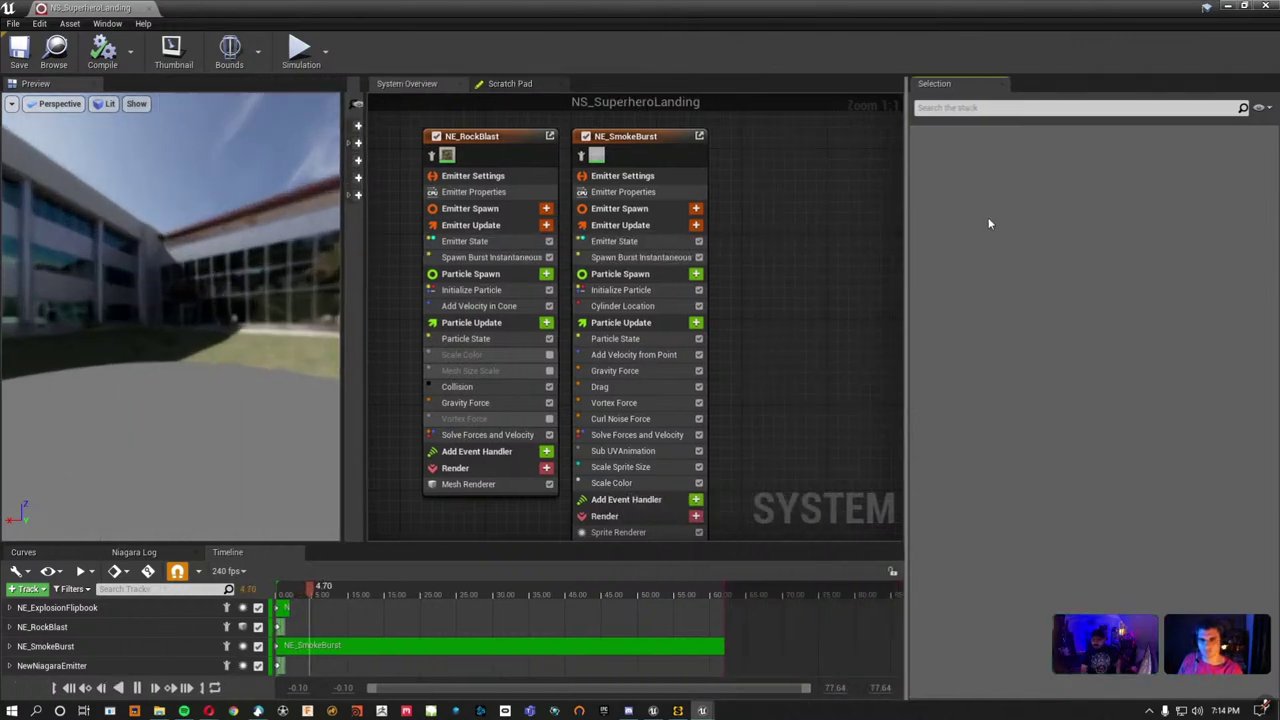
drag(988, 224, 1104, 226)
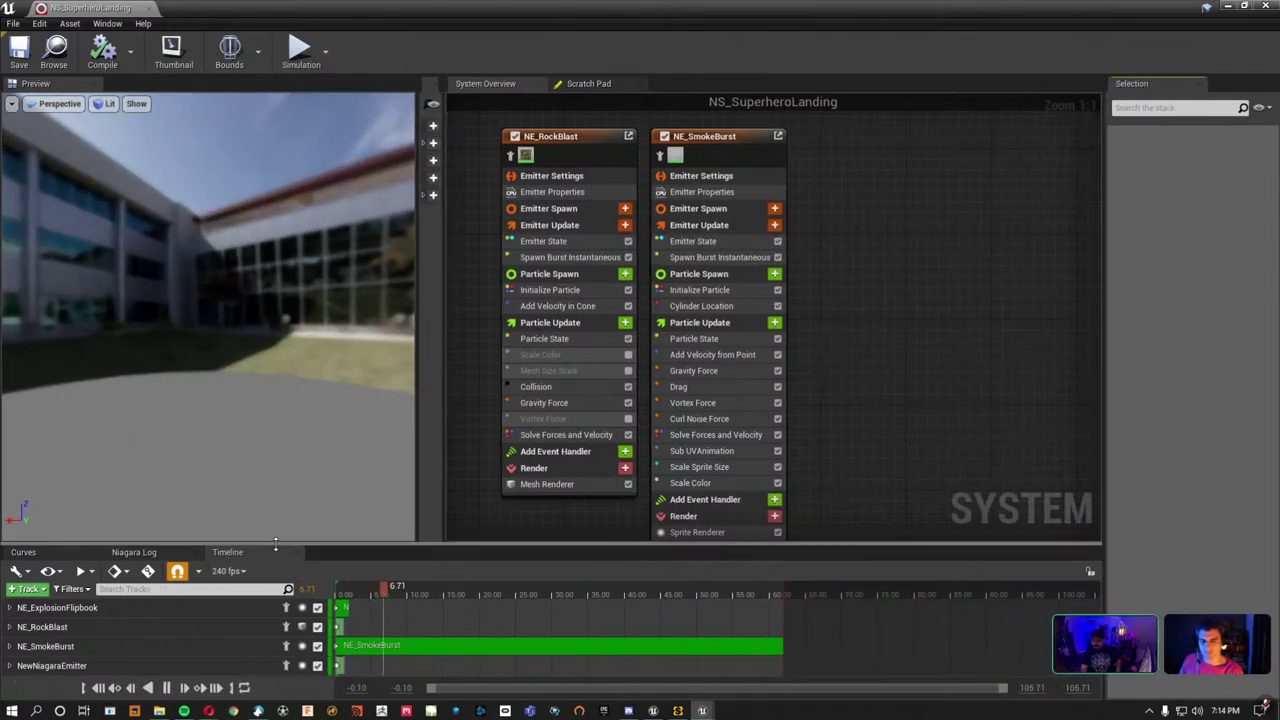
drag(276, 544, 276, 420)
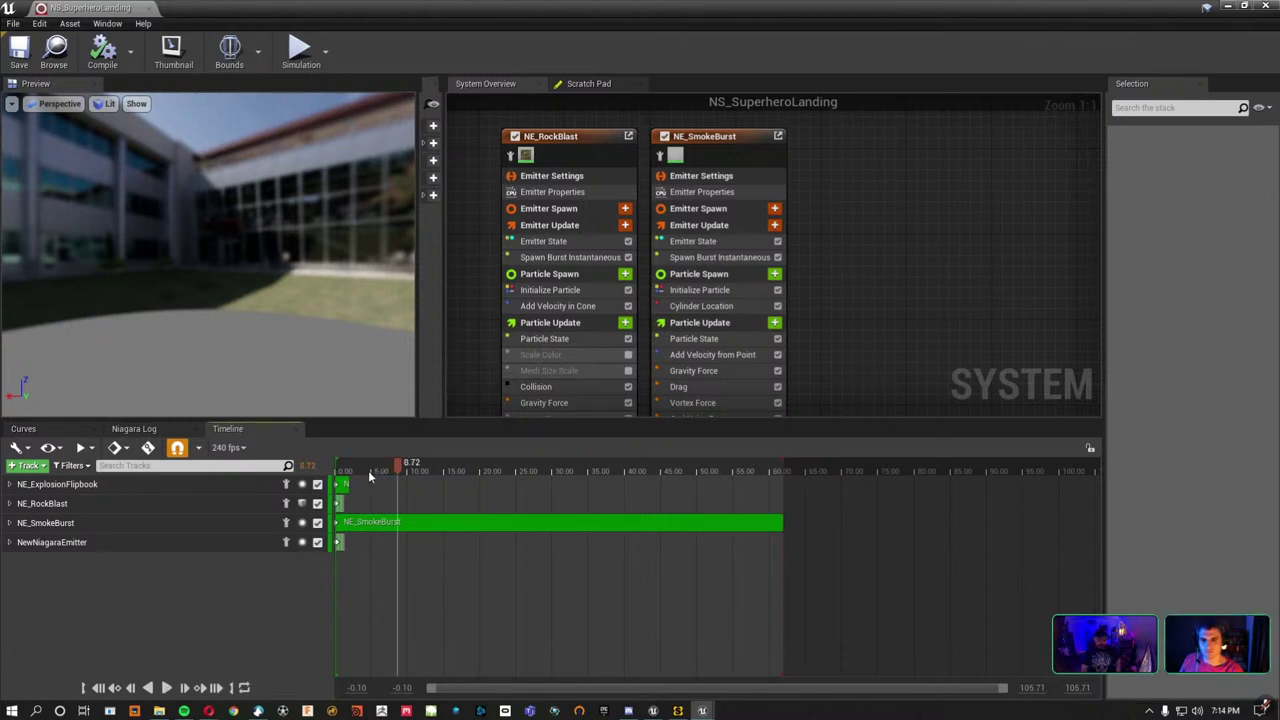
Scrub the timeline back to 0 to replay the burst, then close NS_SuperheroLanding.
drag(368, 472, 369, 472)
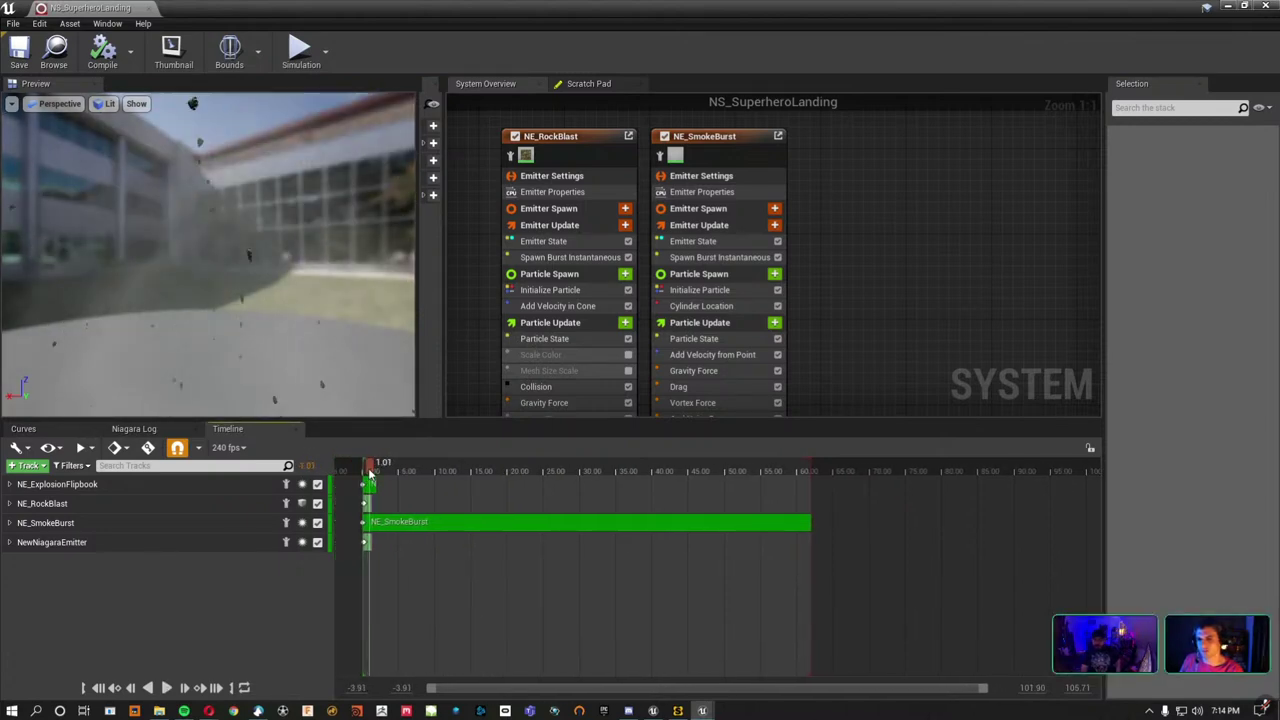
drag(369, 472, 362, 476)
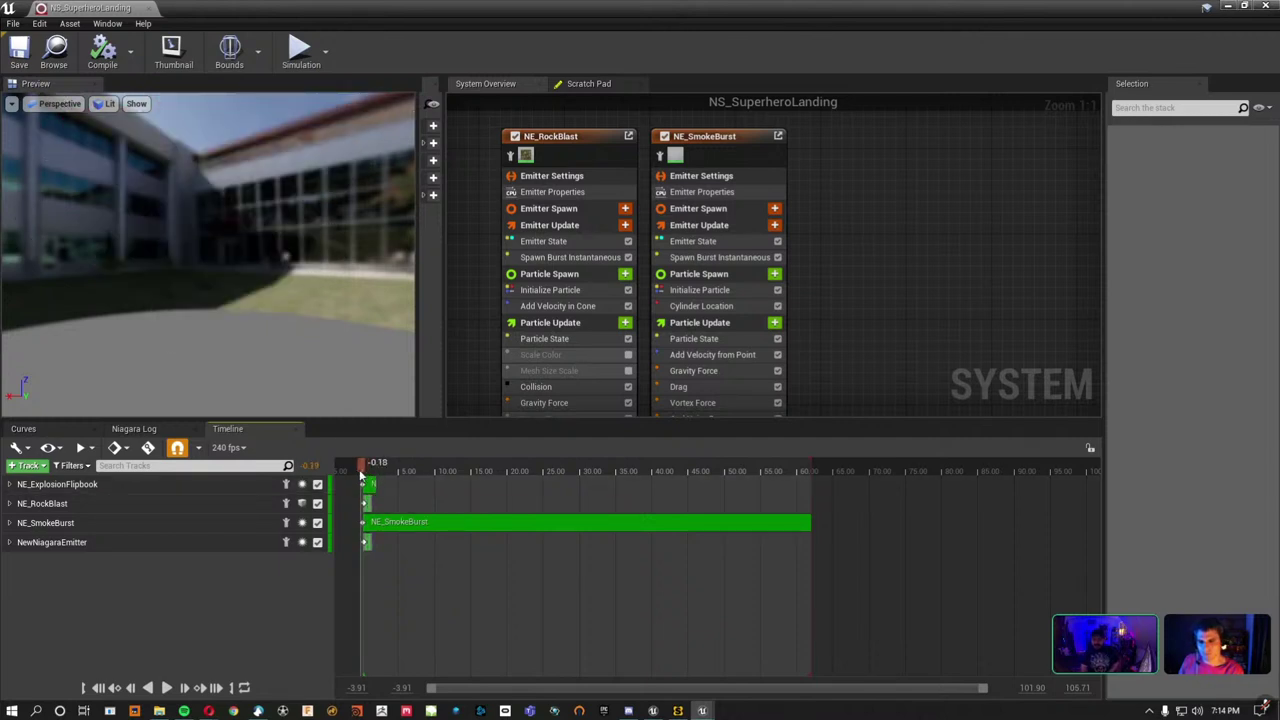
drag(360, 420, 360, 496)
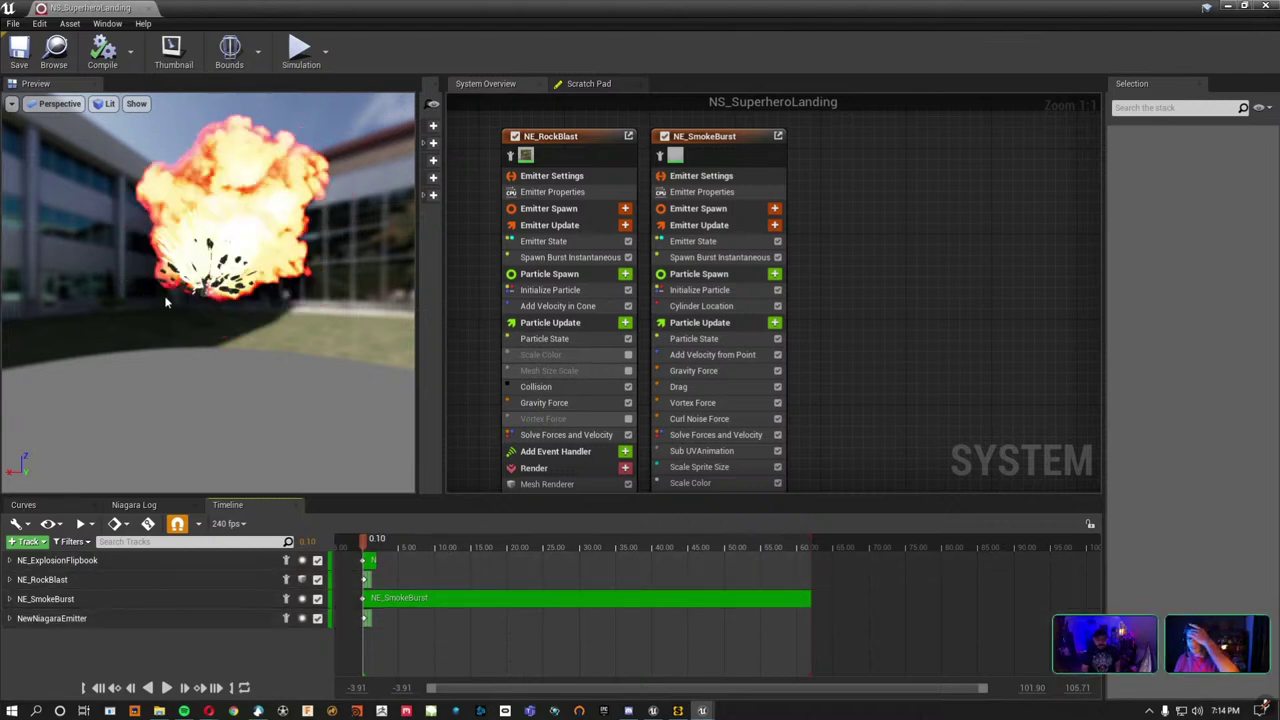
click(148, 8)
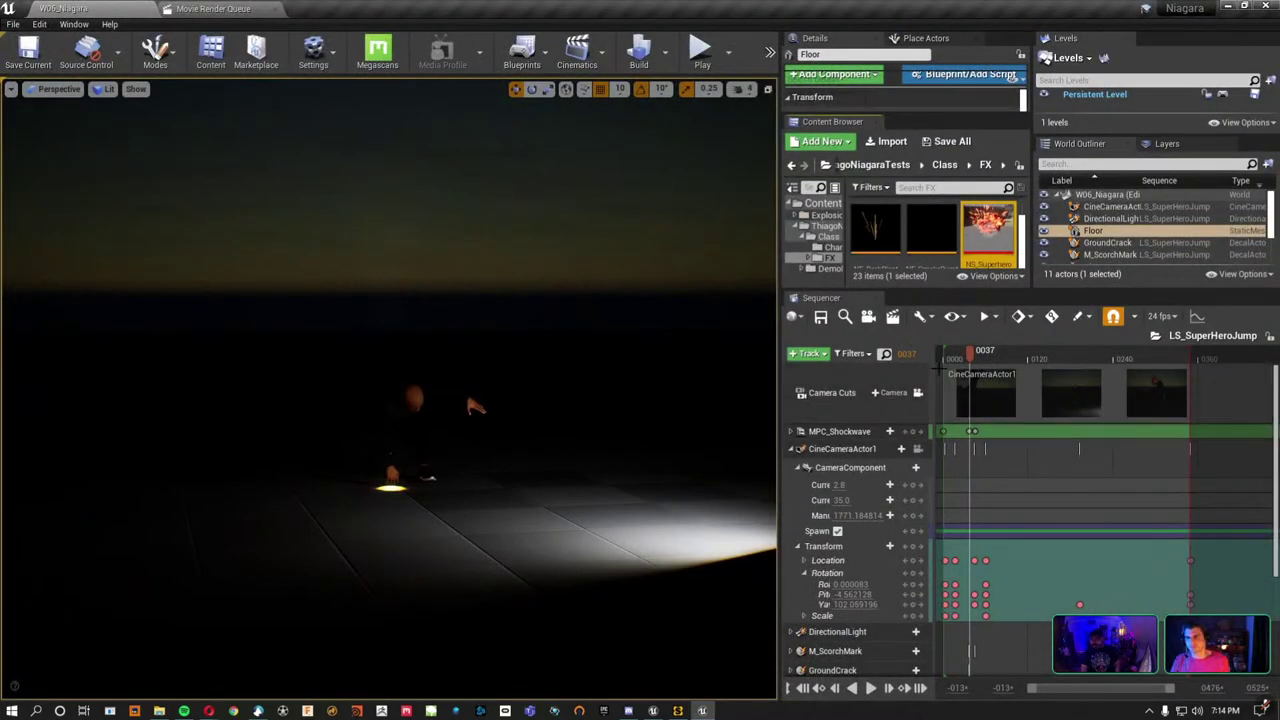
Step the level sequence forward a few frames and enlarge the World Outliner.
drag(970, 358, 974, 355)
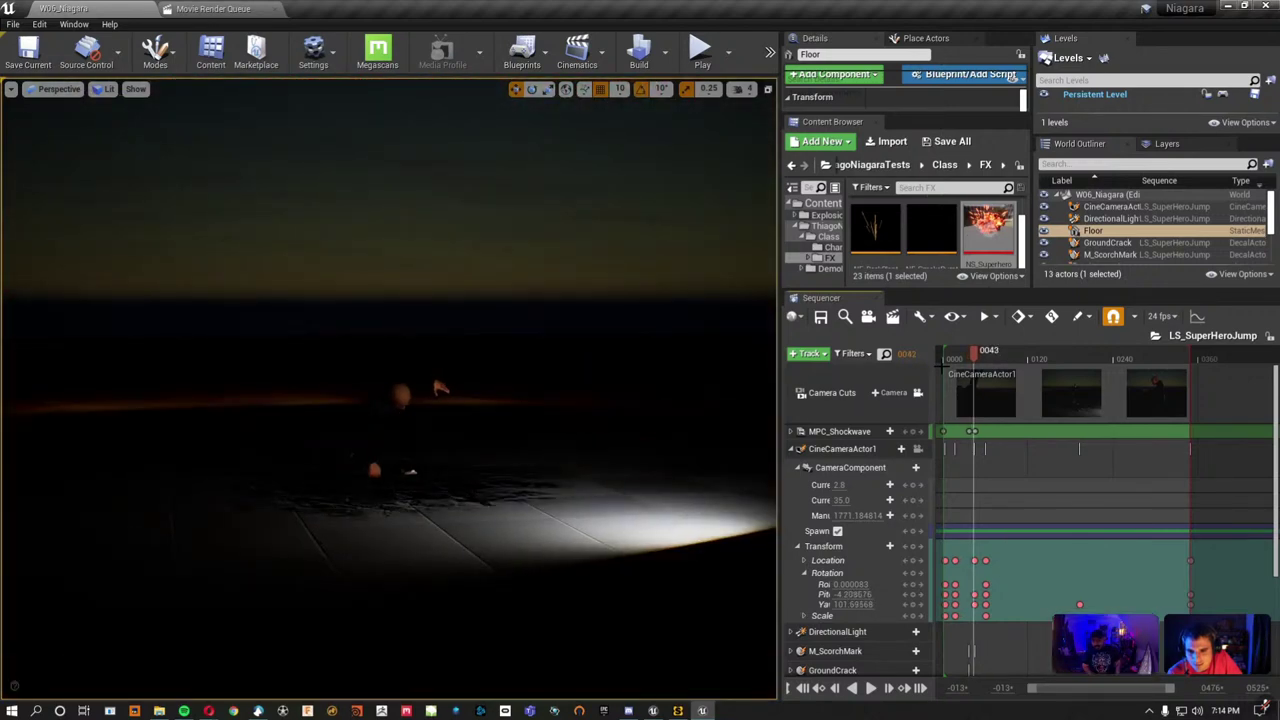
click(110, 89)
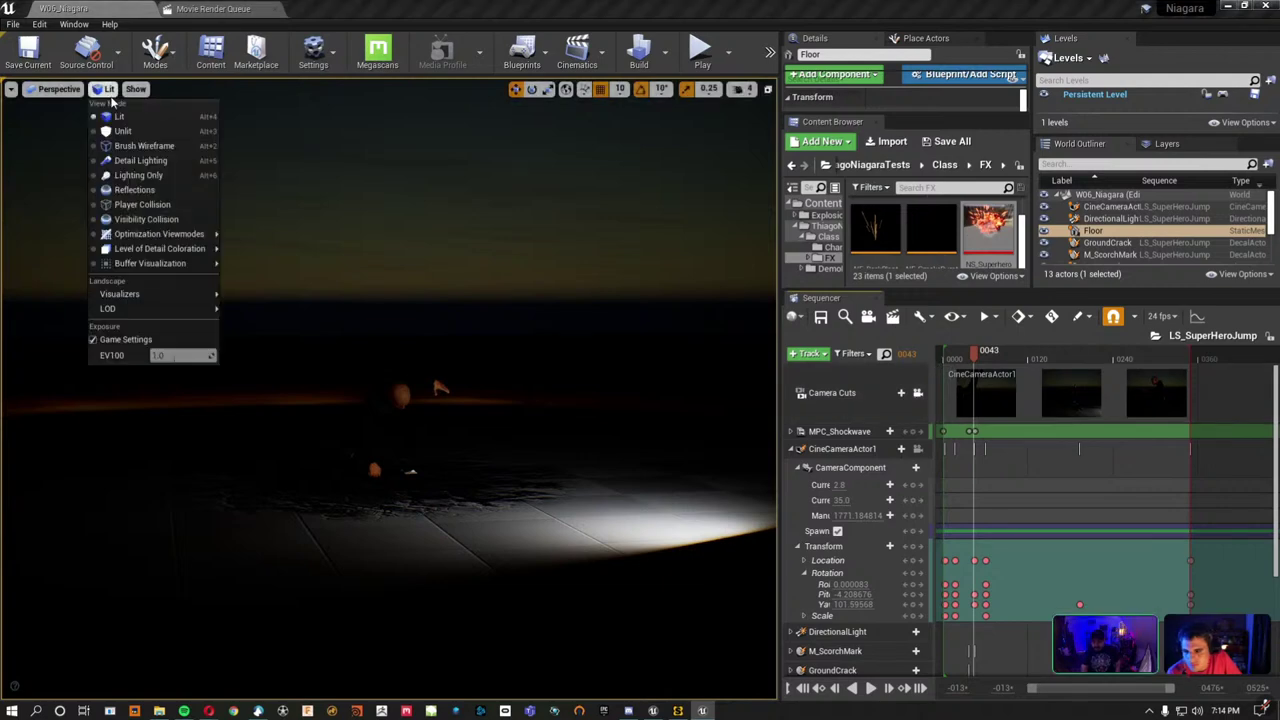
click(110, 89)
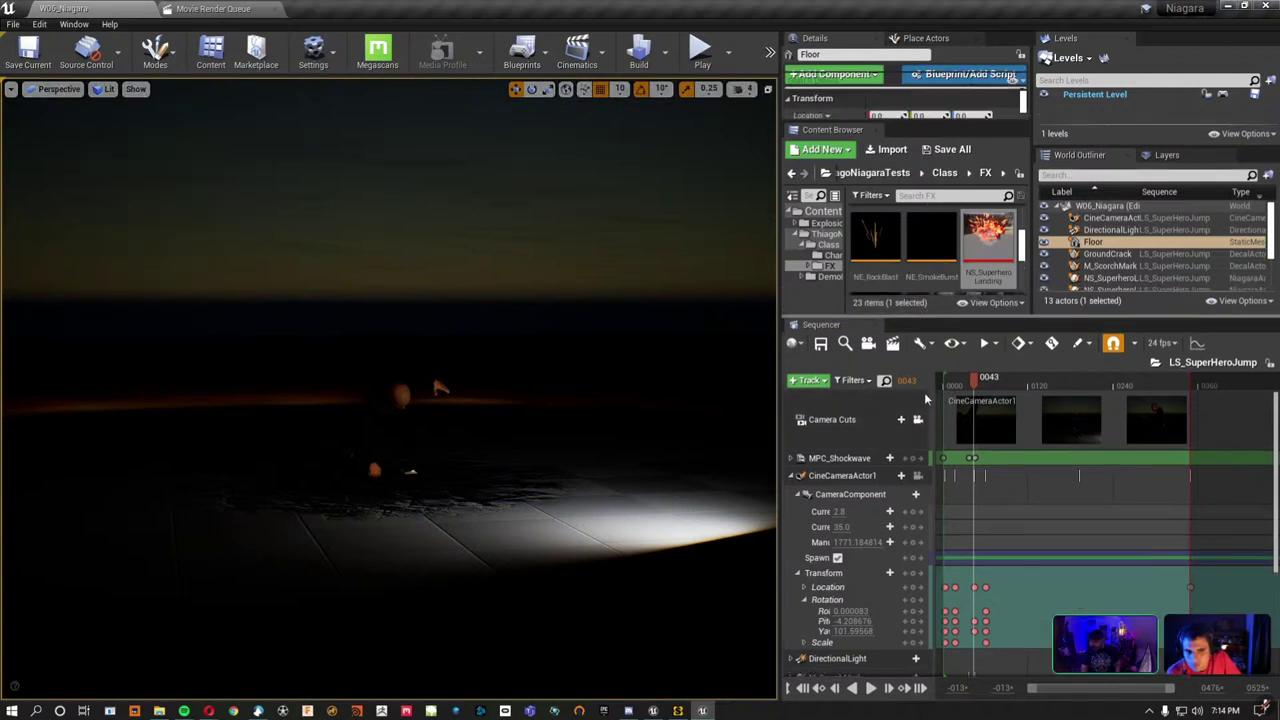
drag(942, 288, 942, 450)
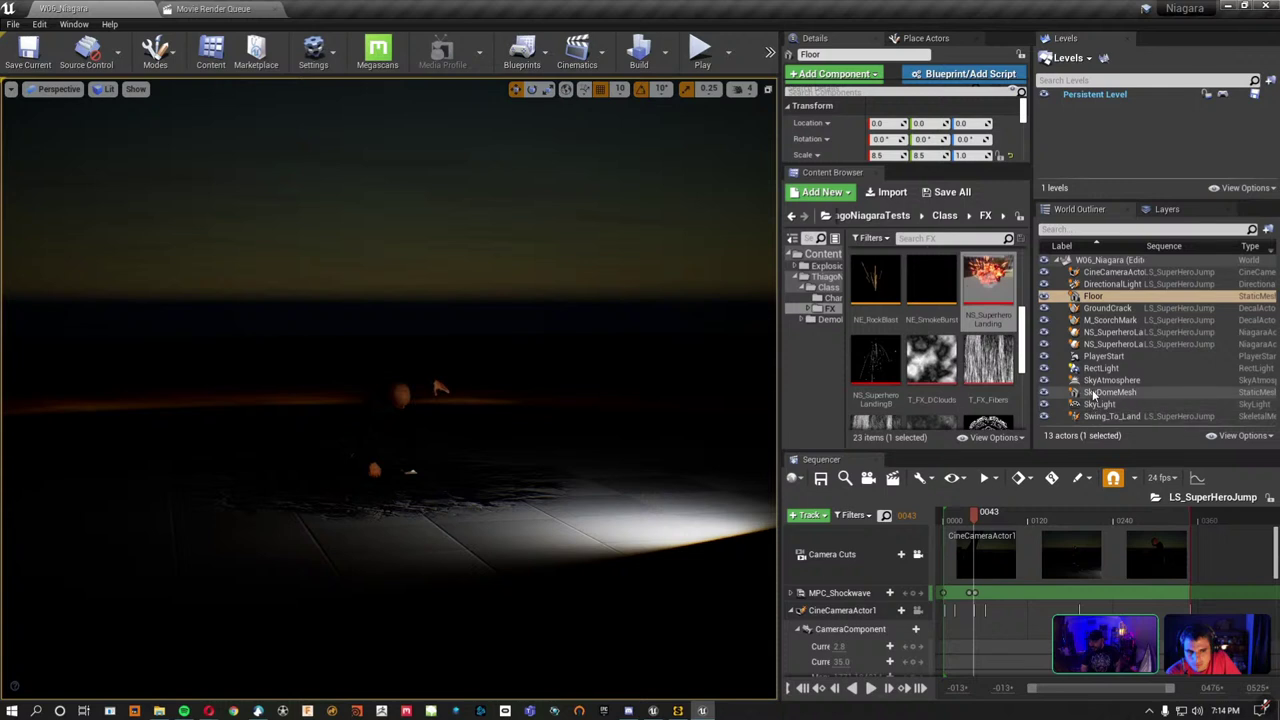
Rotate the DirectionalLight with Ctrl+L to about -191.7, -38.7, 135.6 for daylight.
click(1110, 284)
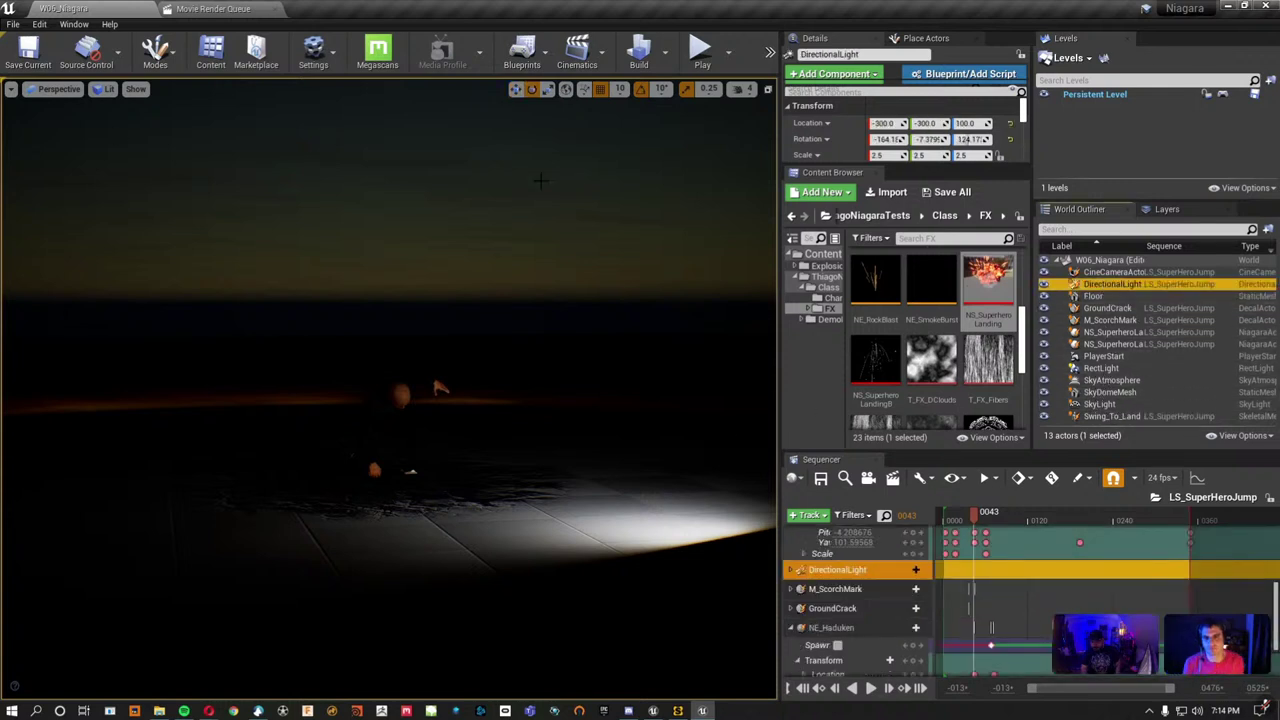
scroll(900, 568, up, 5)
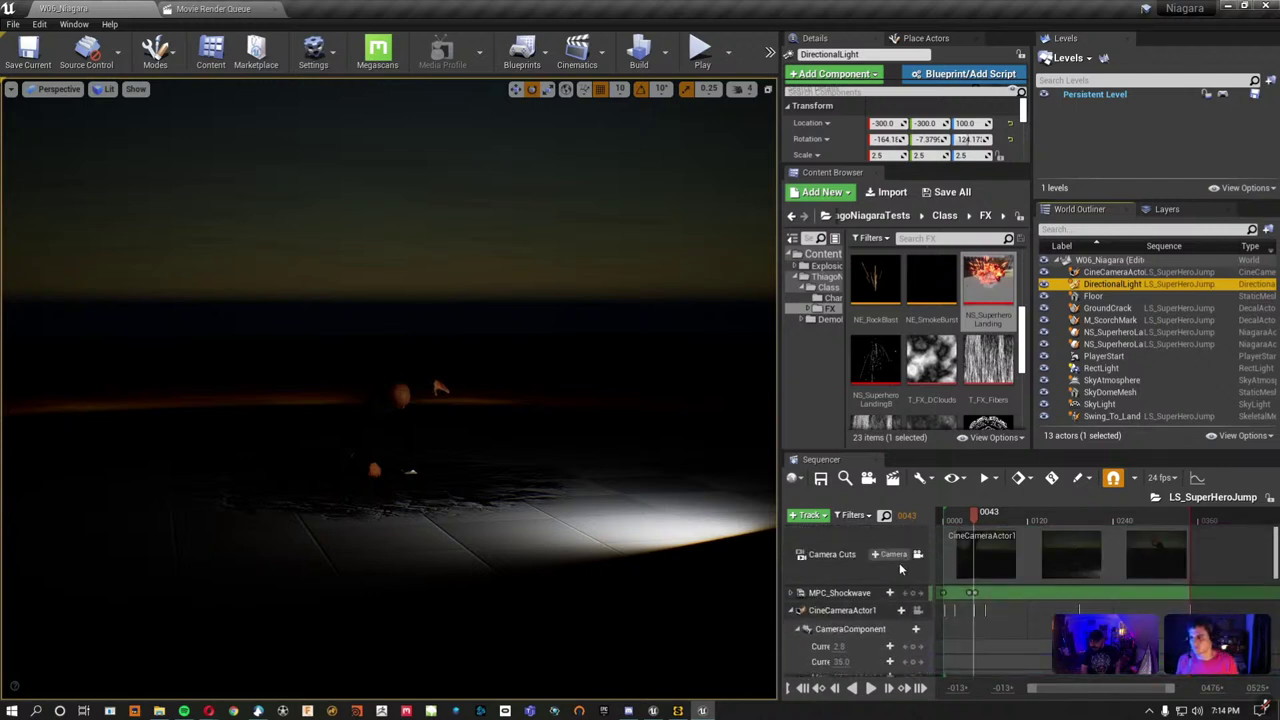
key(ctrl+l)
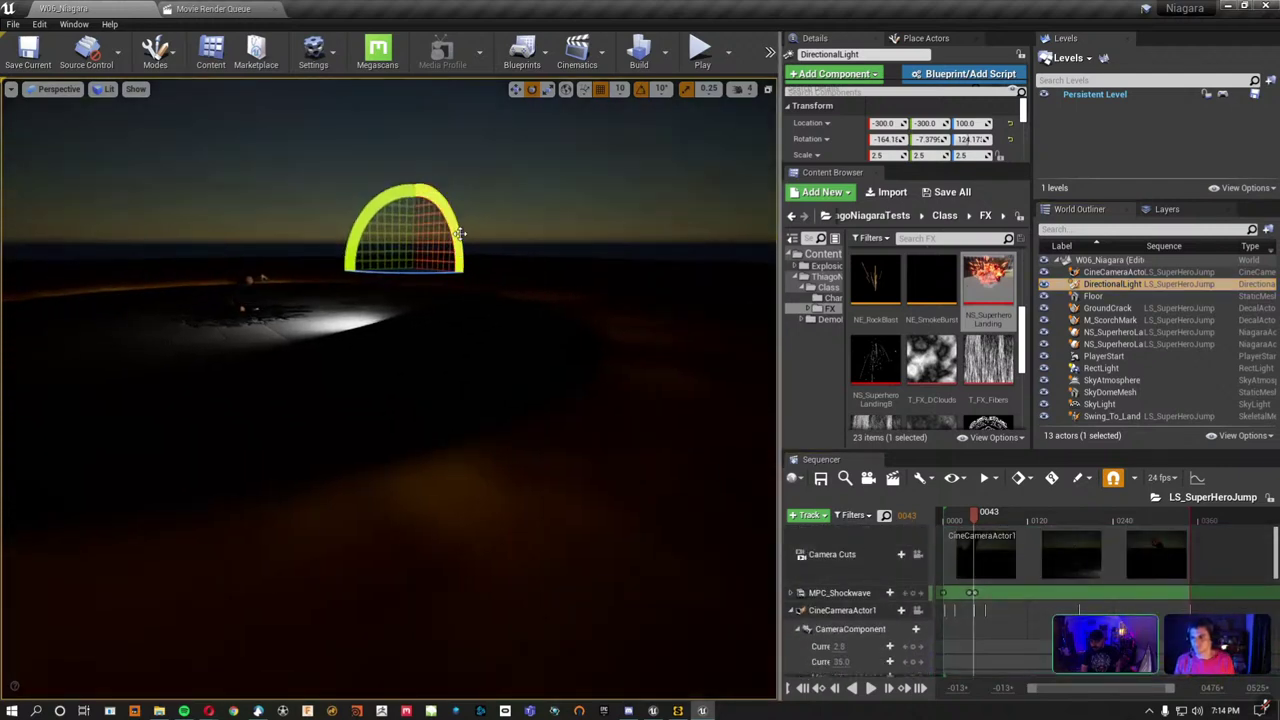
key(ctrl+l)
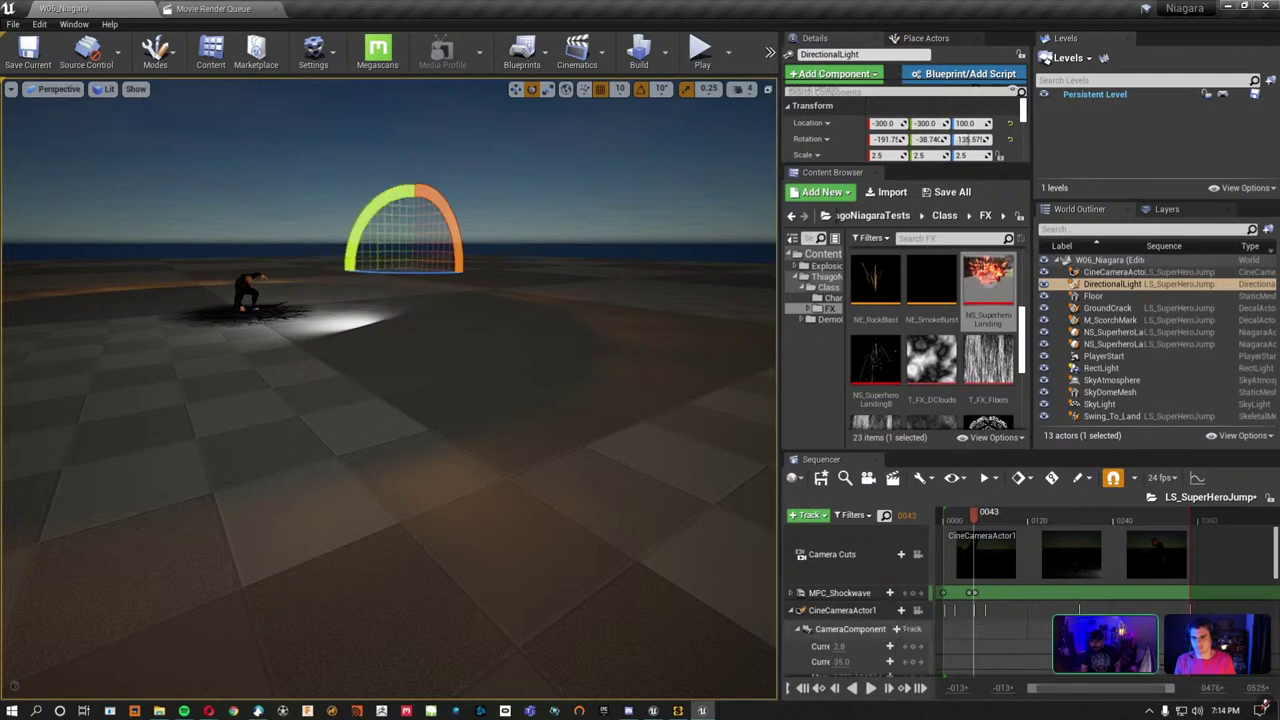
Lock the viewport to the sequence camera, step two frames and tilt the view around the character.
click(918, 554)
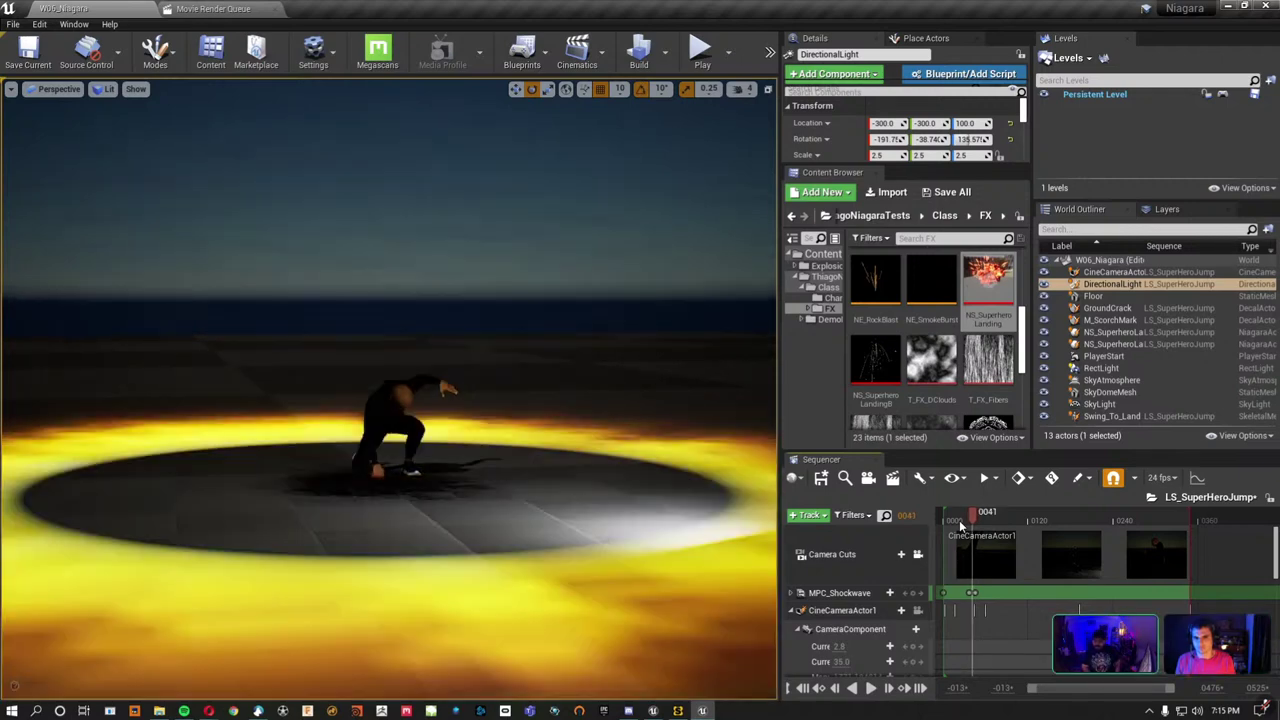
key(Right)
key(Right)
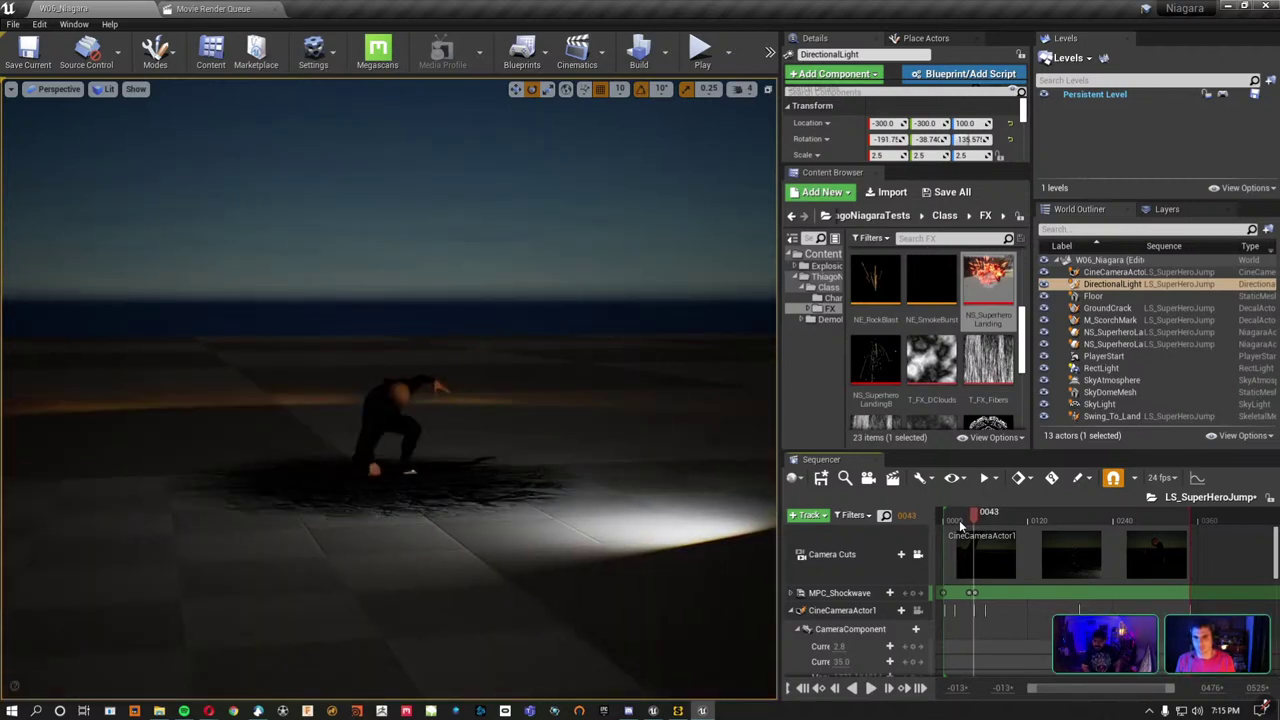
key(Right)
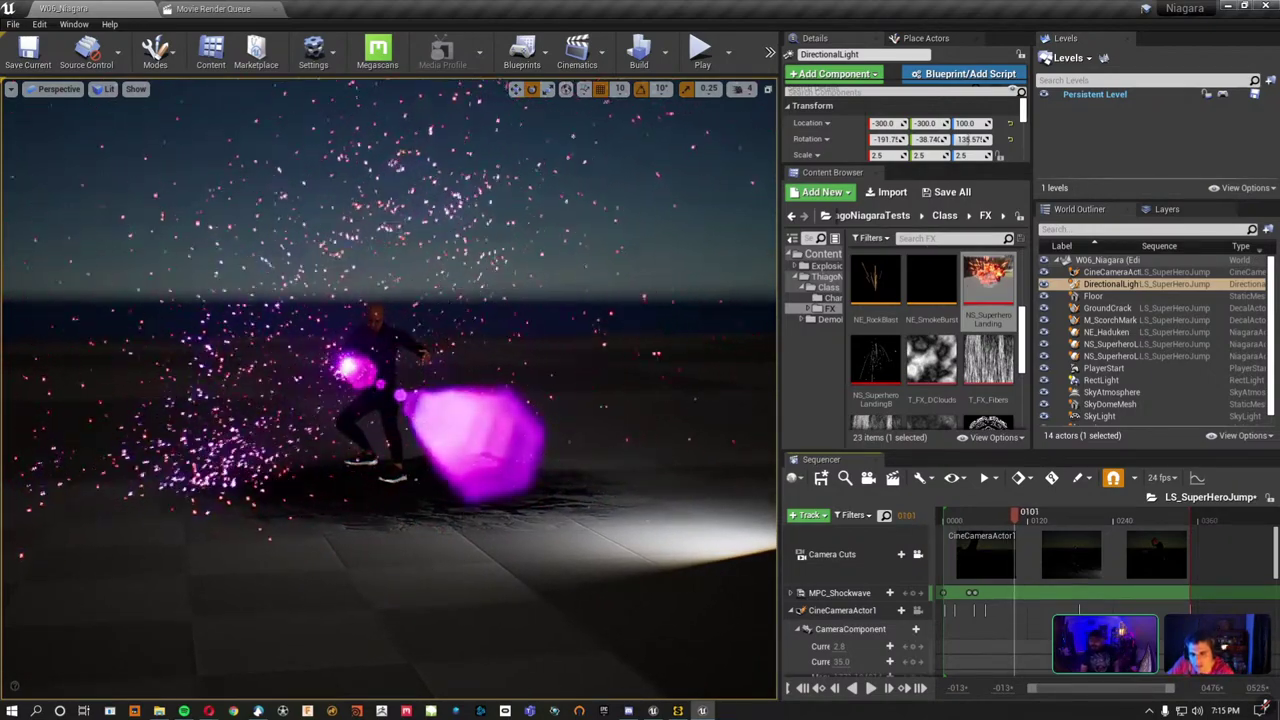
mouse_move(406, 560)
mouse_down()
mouse_move(406, 600)
mouse_move(406, 520)
mouse_up()
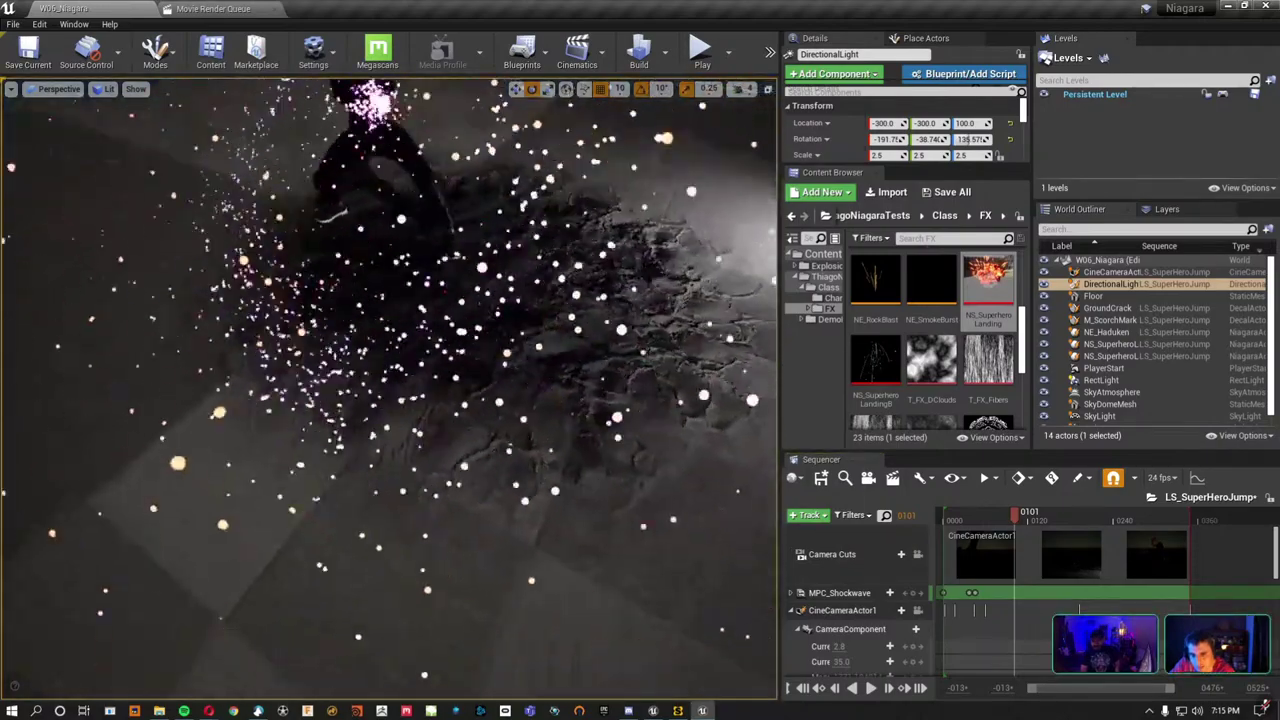
right_drag(390, 390, 400, 252)
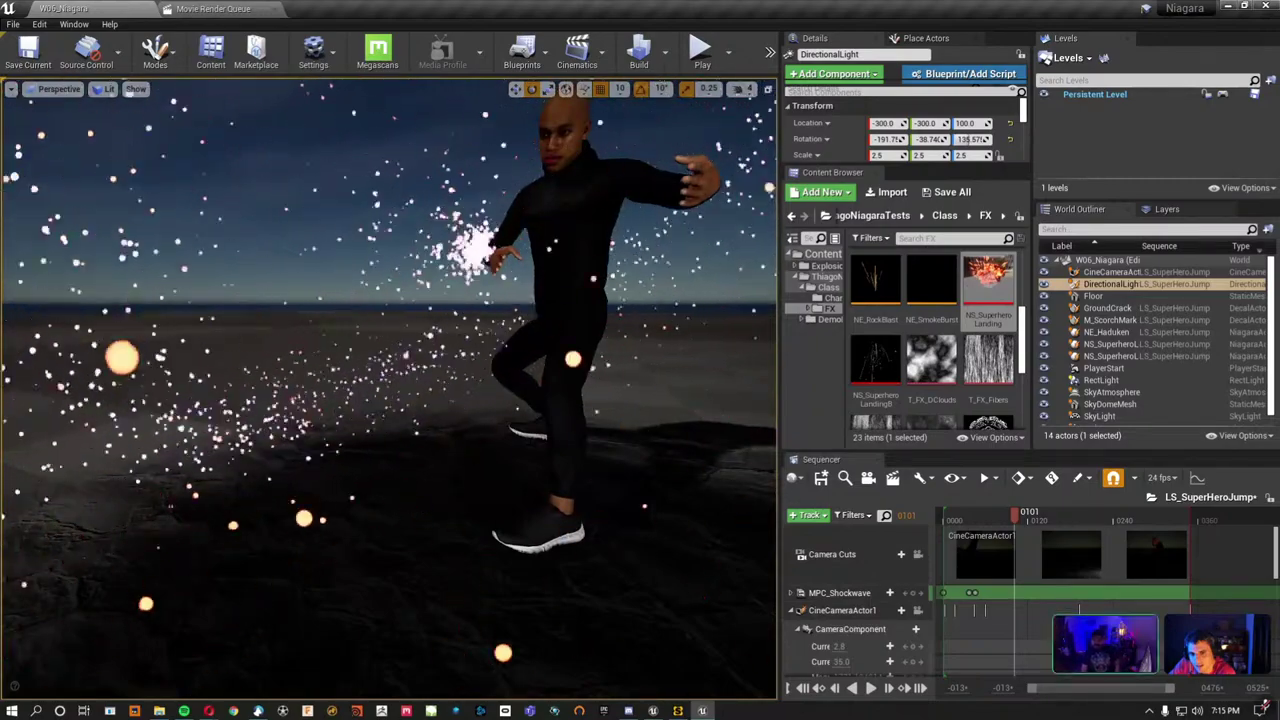
right_drag(400, 252, 400, 330)
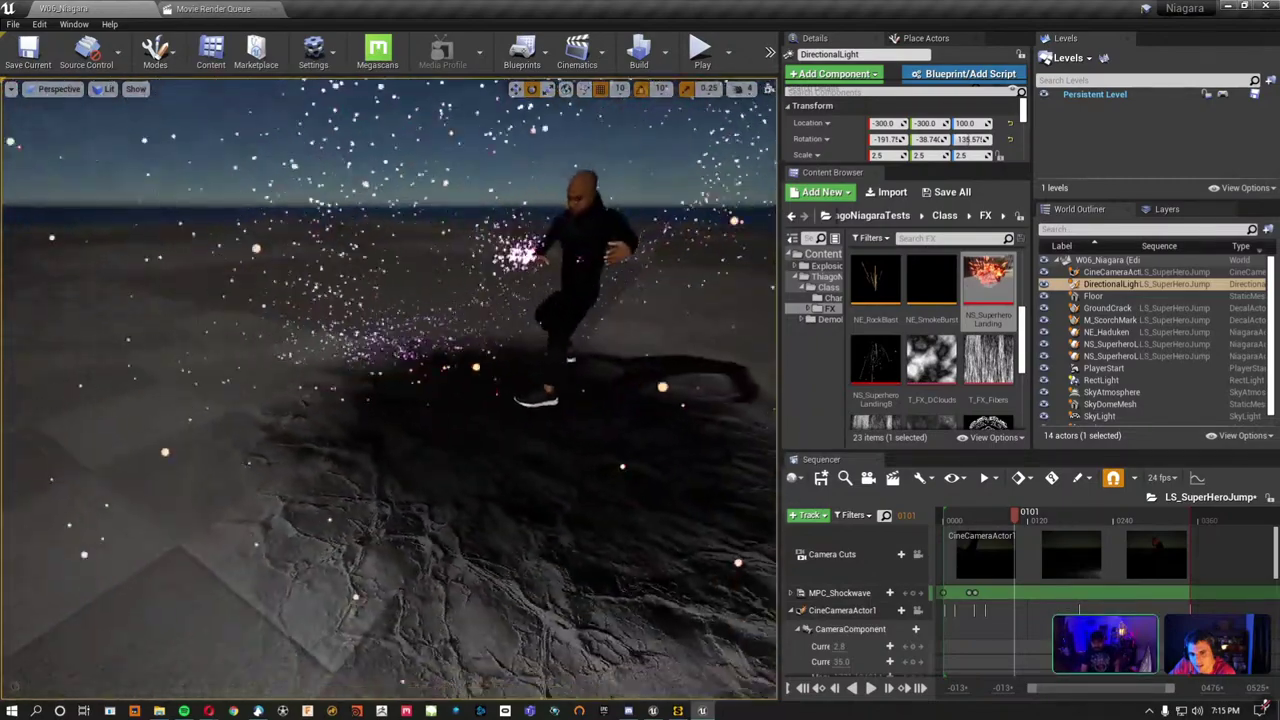
Select NE_Haduken, look toward the sky, clear the selection and close the superhero project.
click(545, 233)
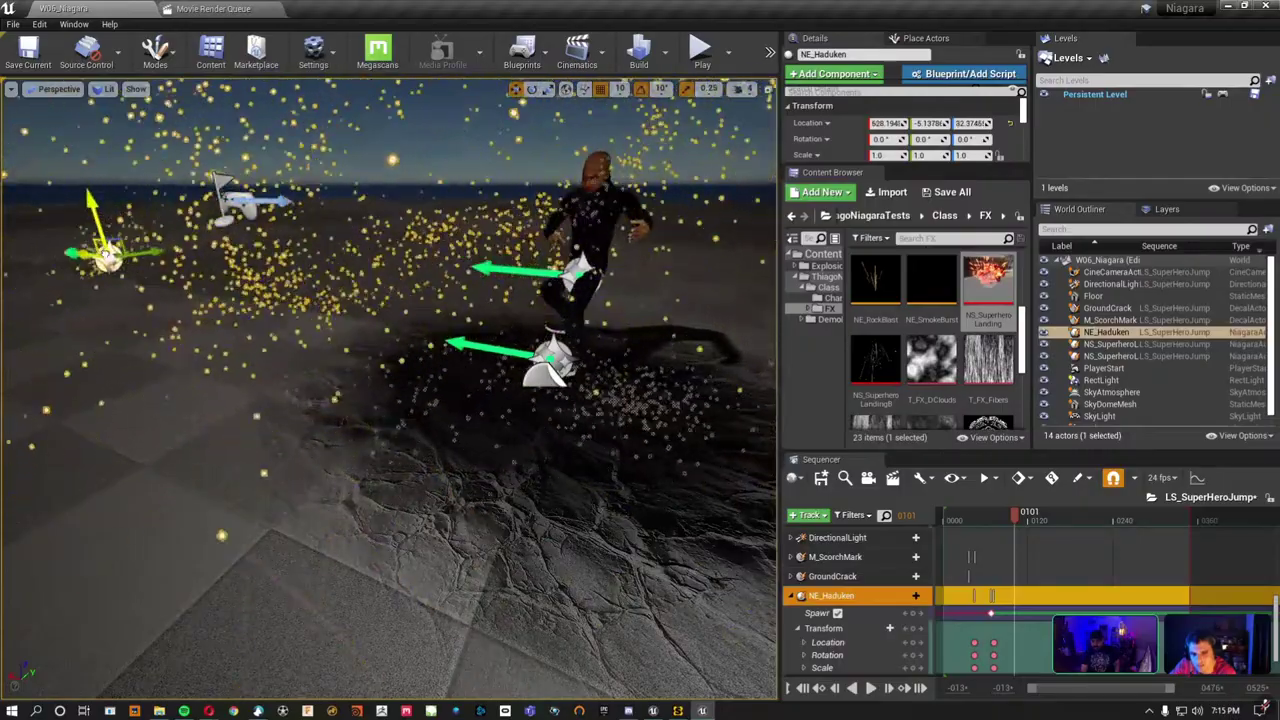
mouse_move(290, 248)
right_down()
mouse_move(452, 484)
mouse_move(330, 480)
mouse_move(600, 470)
right_up()
key(Escape)
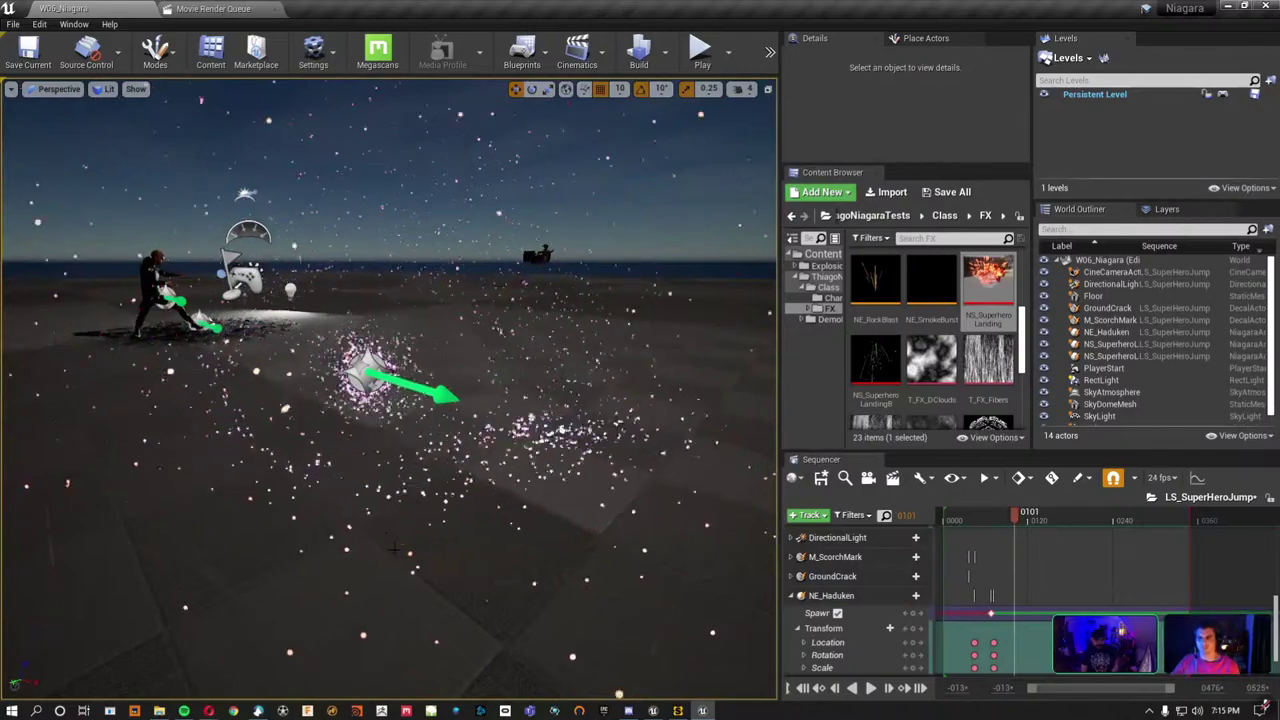
click(737, 89)
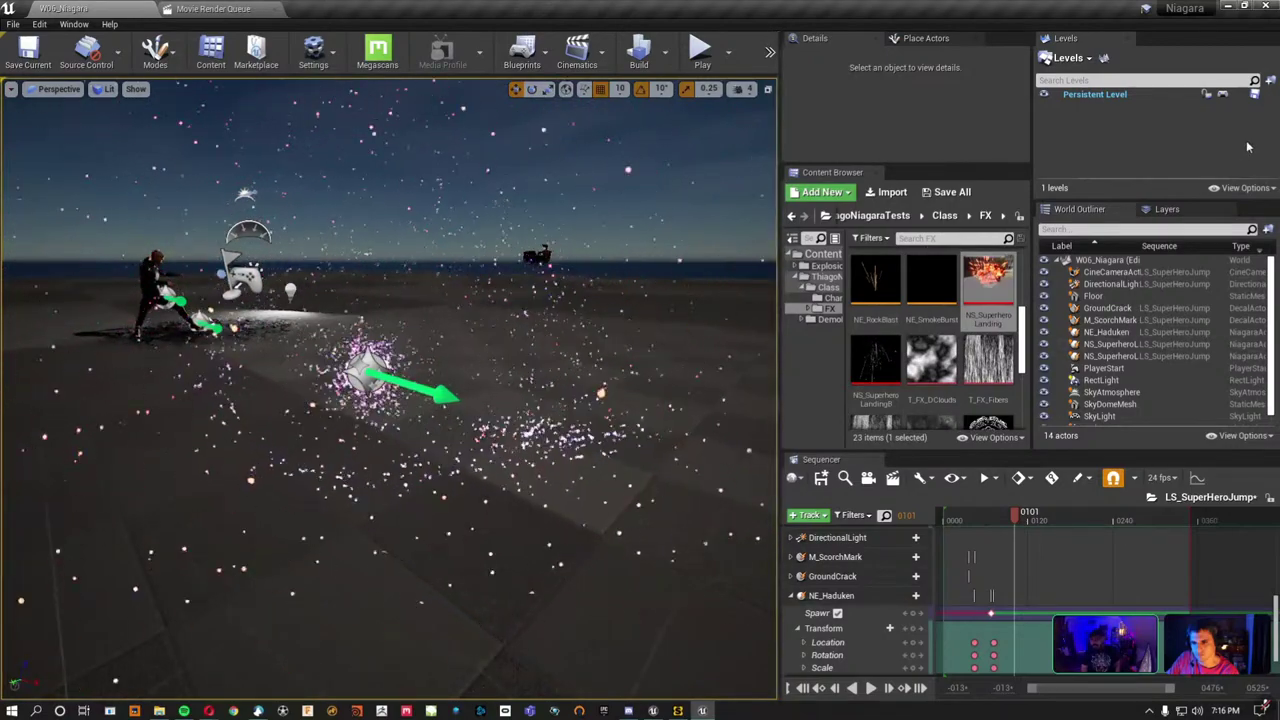
click(1268, 7)
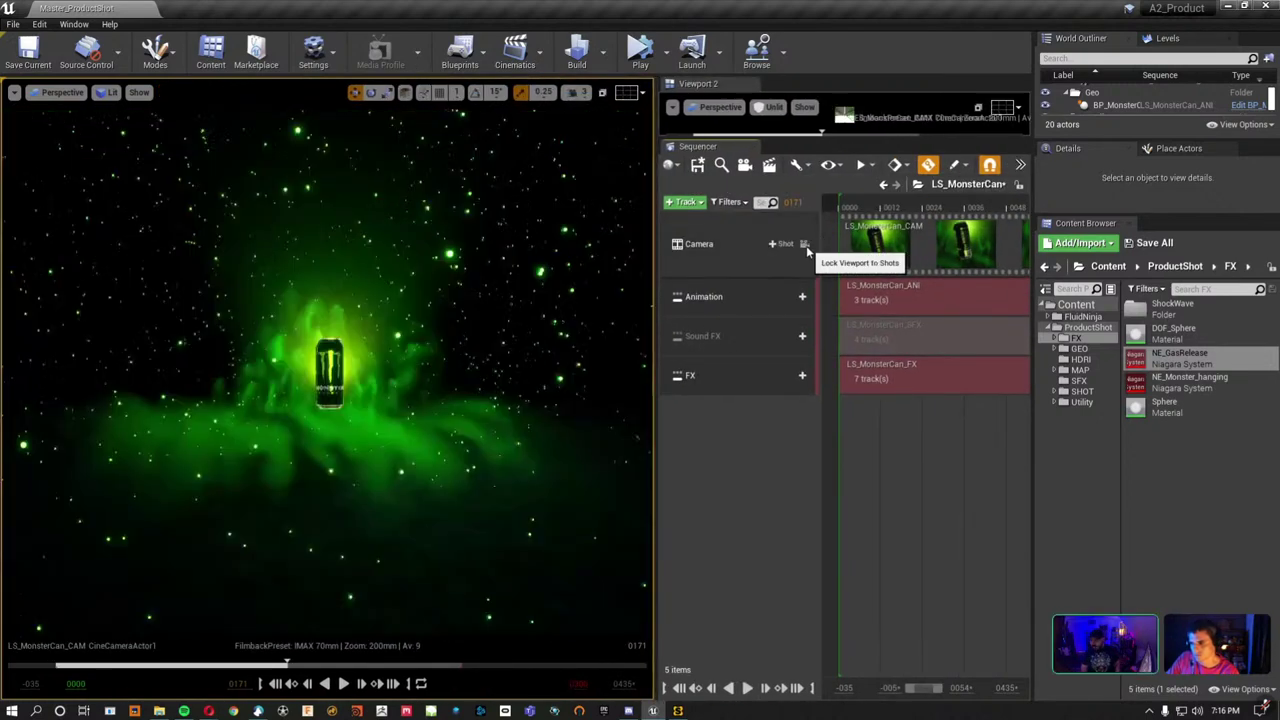
Unlock the viewport from the shot camera and frame the HDRIBackdrop.
click(805, 245)
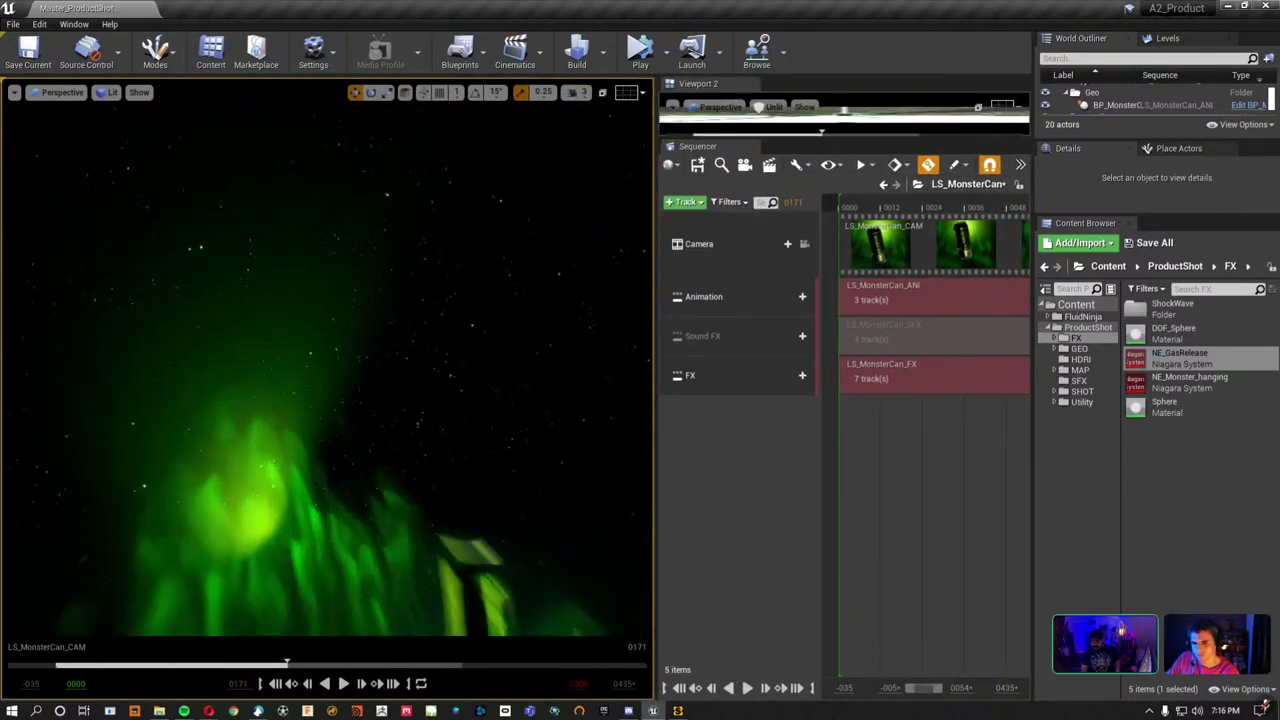
click(363, 395)
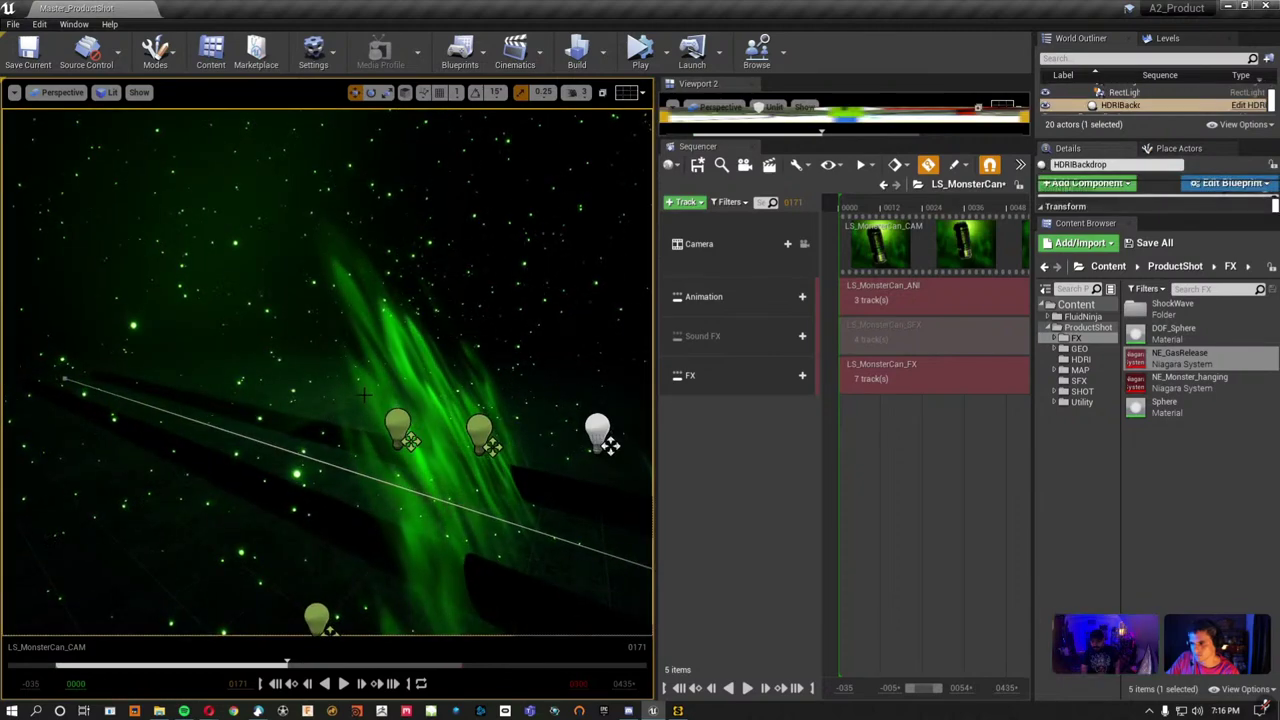
key(f)
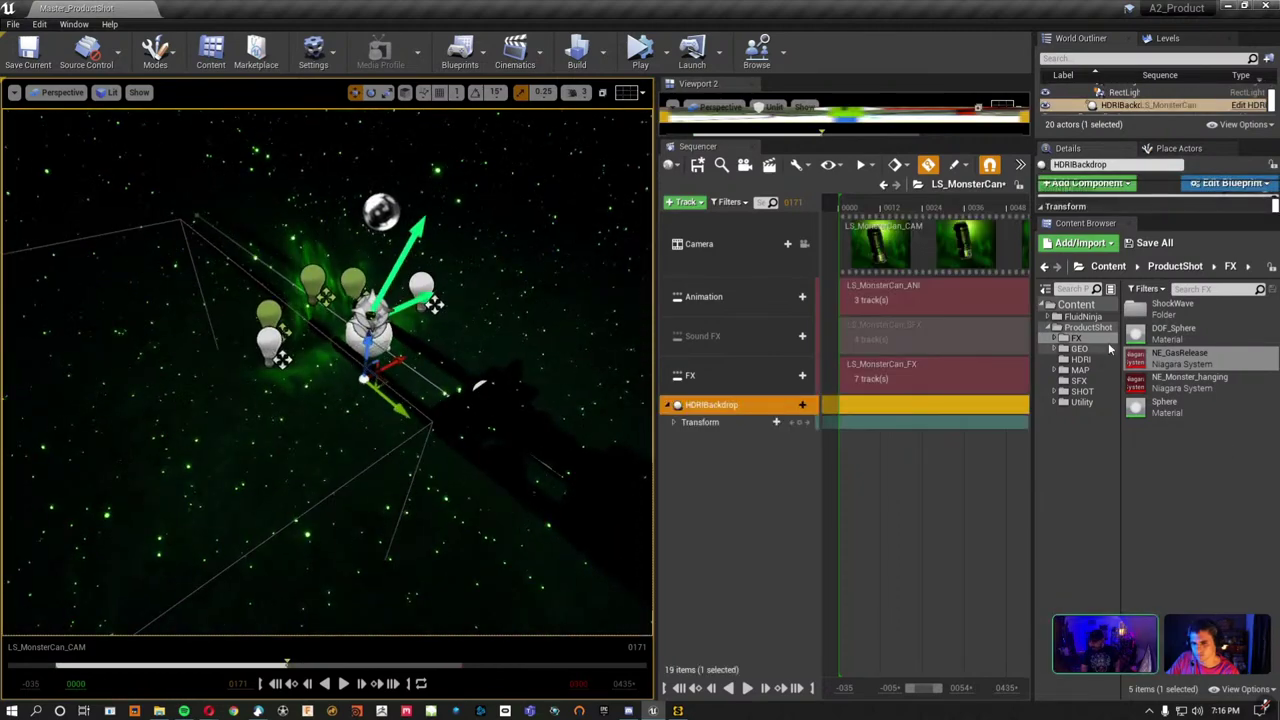
Fly to the p26 smoke plane and scroll its Details down to the Dryice1_16subframes material.
drag(1115, 217, 1119, 483)
drag(1066, 140, 1068, 434)
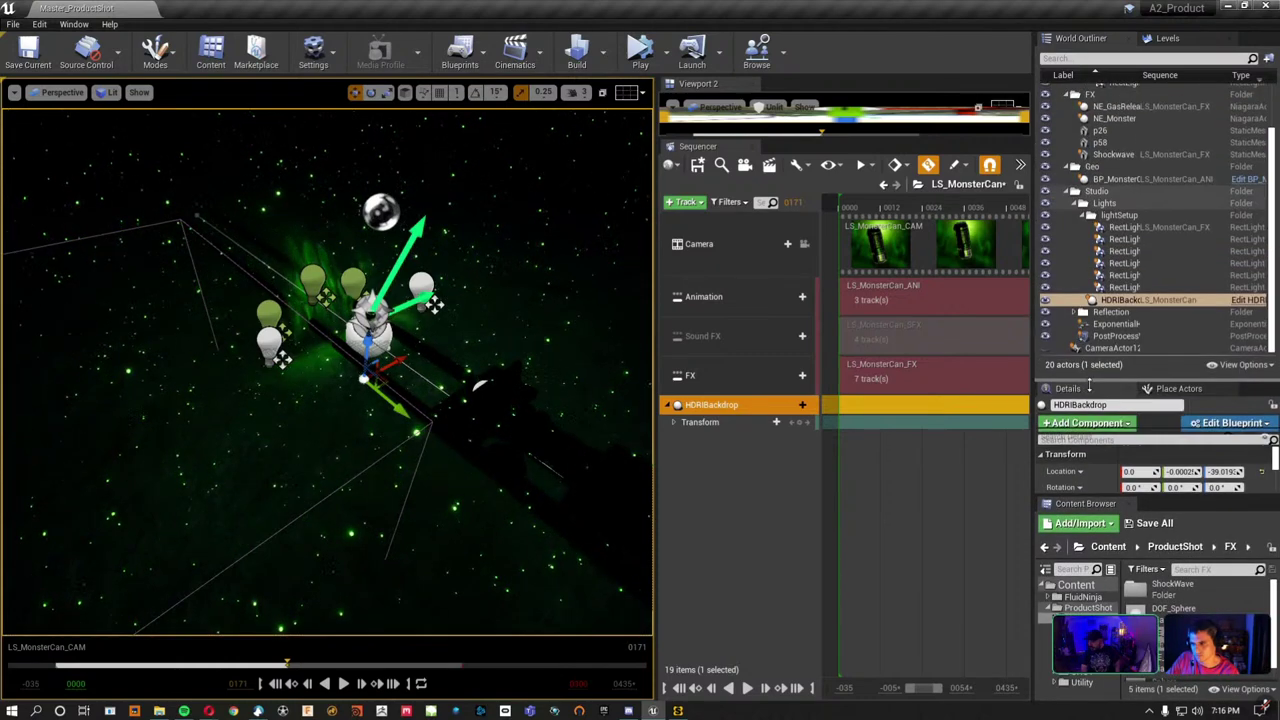
double_click(1100, 188)
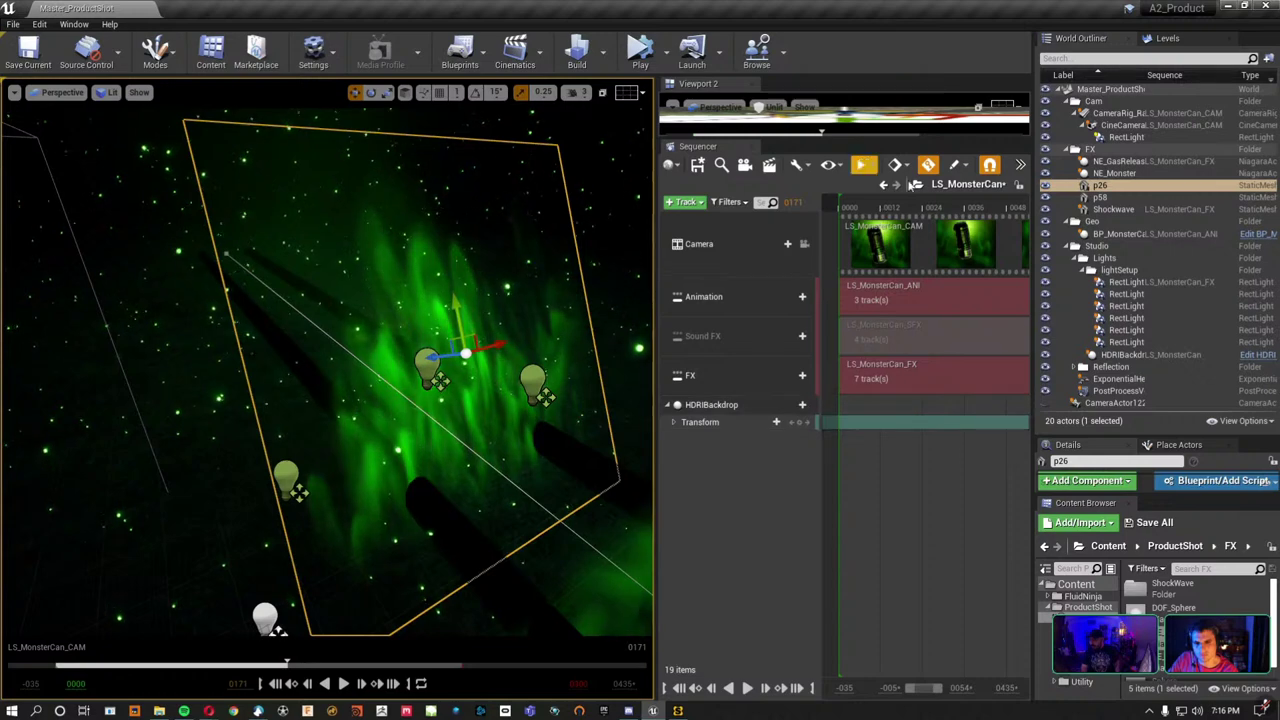
drag(1082, 432, 1082, 132)
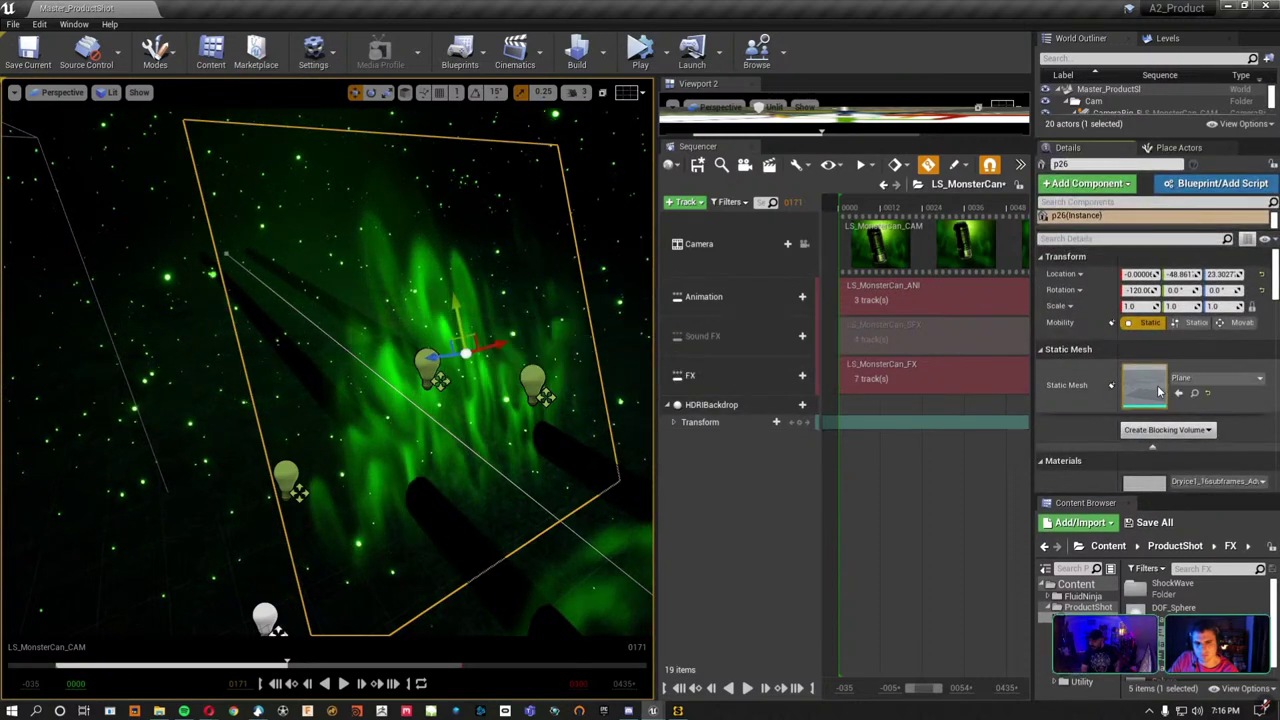
scroll(1150, 385, down, 3)
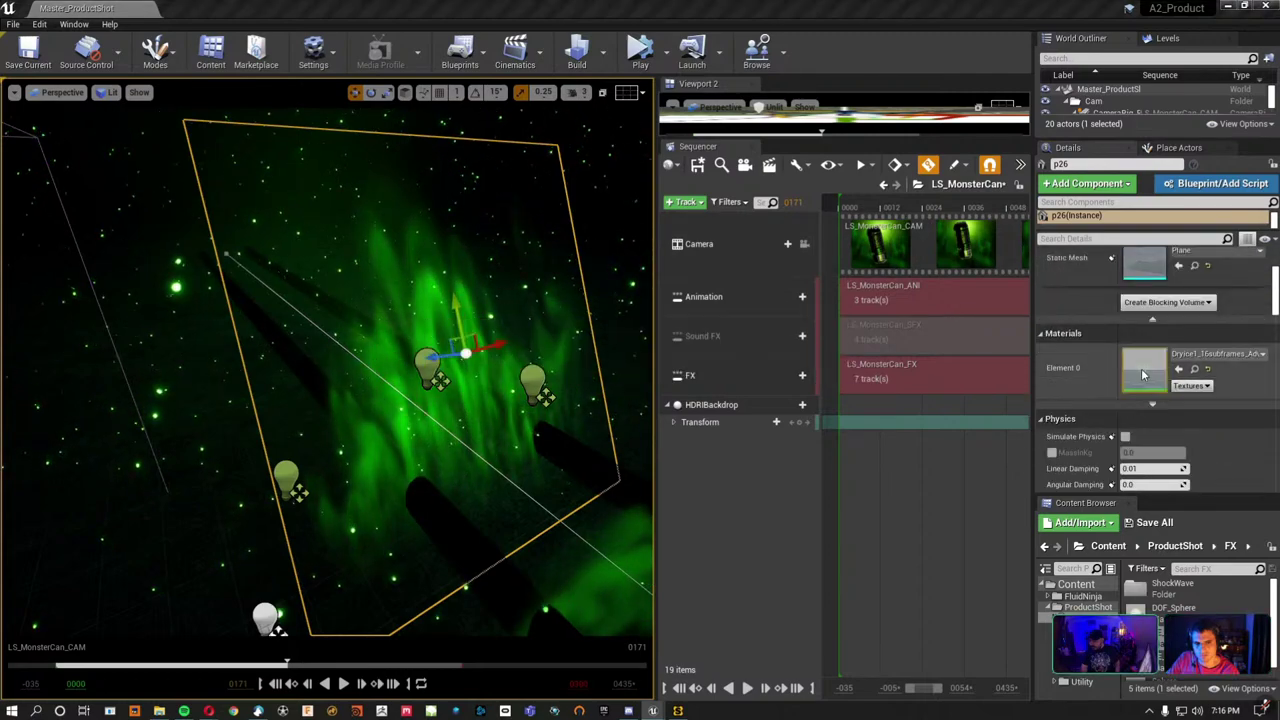
Open the smoke plane's material instance and its 16-frame density flipbook texture, maximized.
double_click(1144, 367)
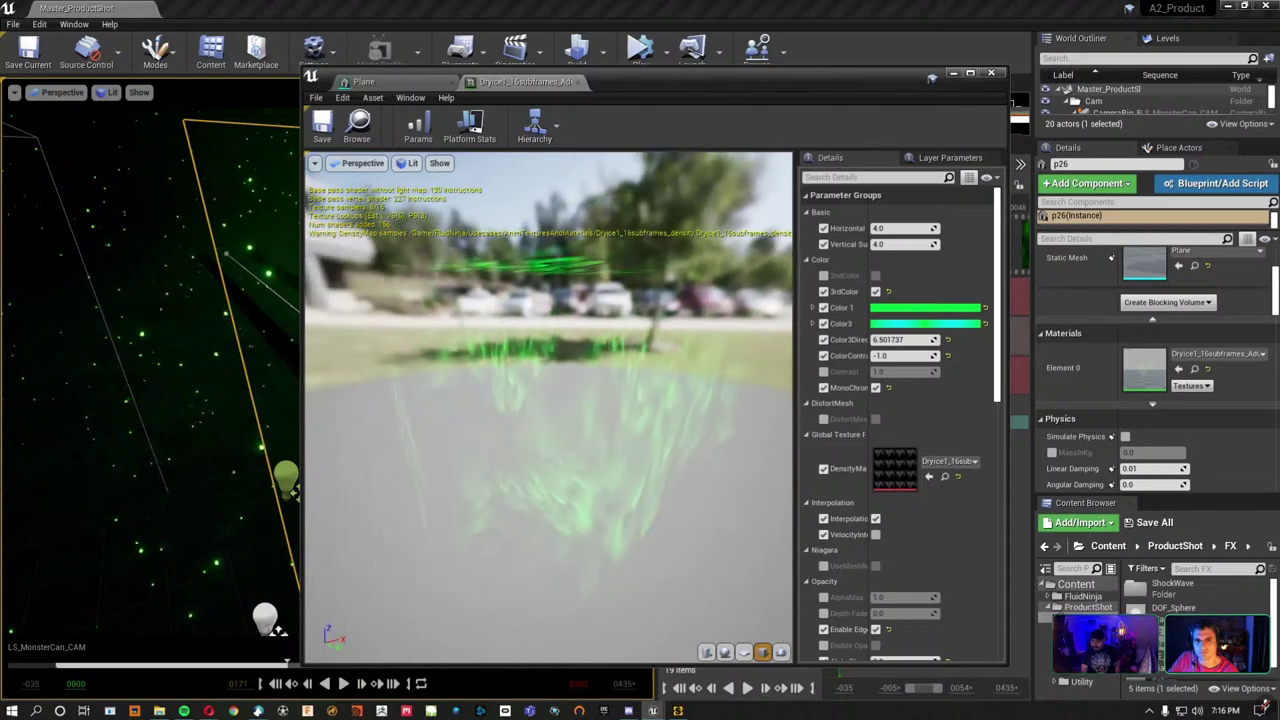
drag(519, 385, 519, 385)
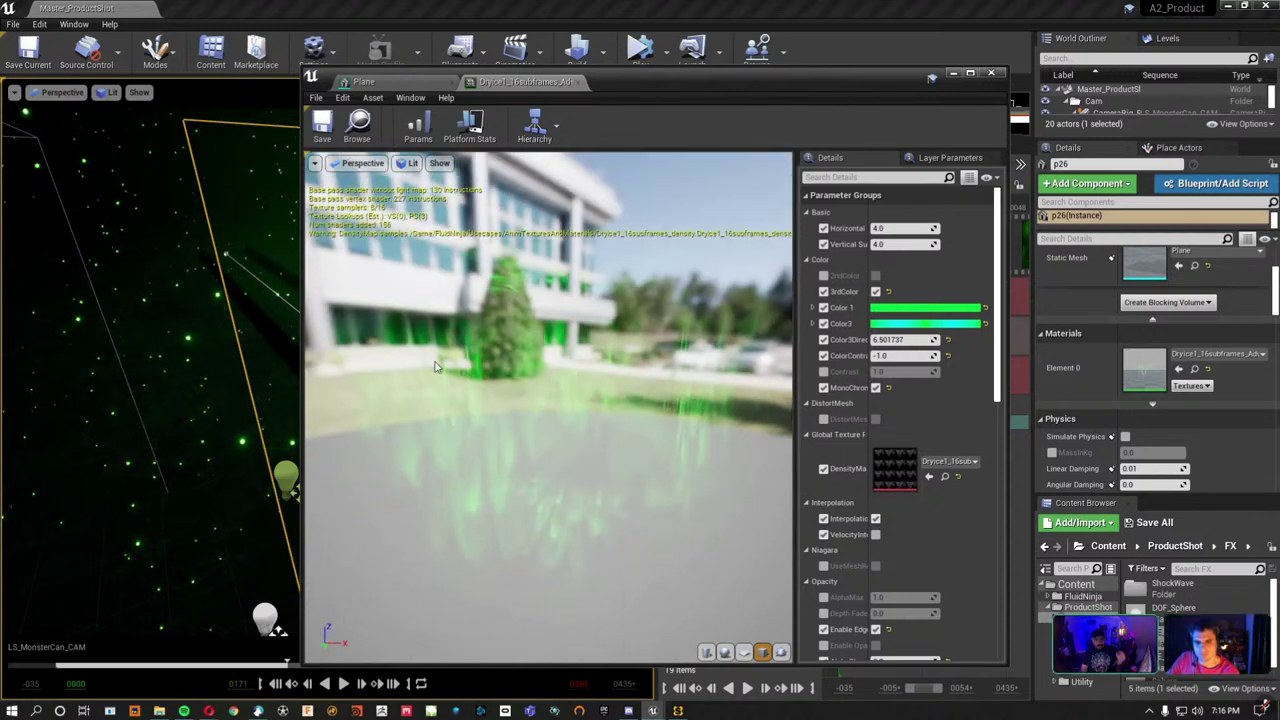
double_click(895, 467)
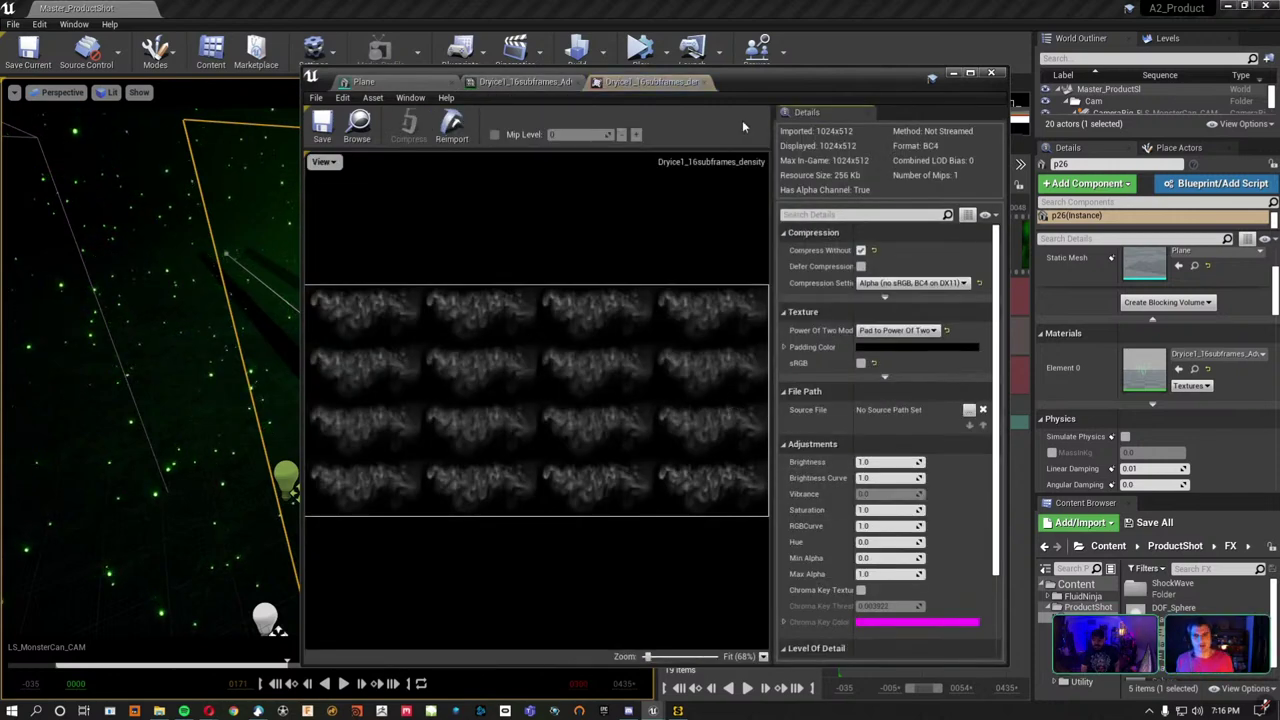
double_click(766, 89)
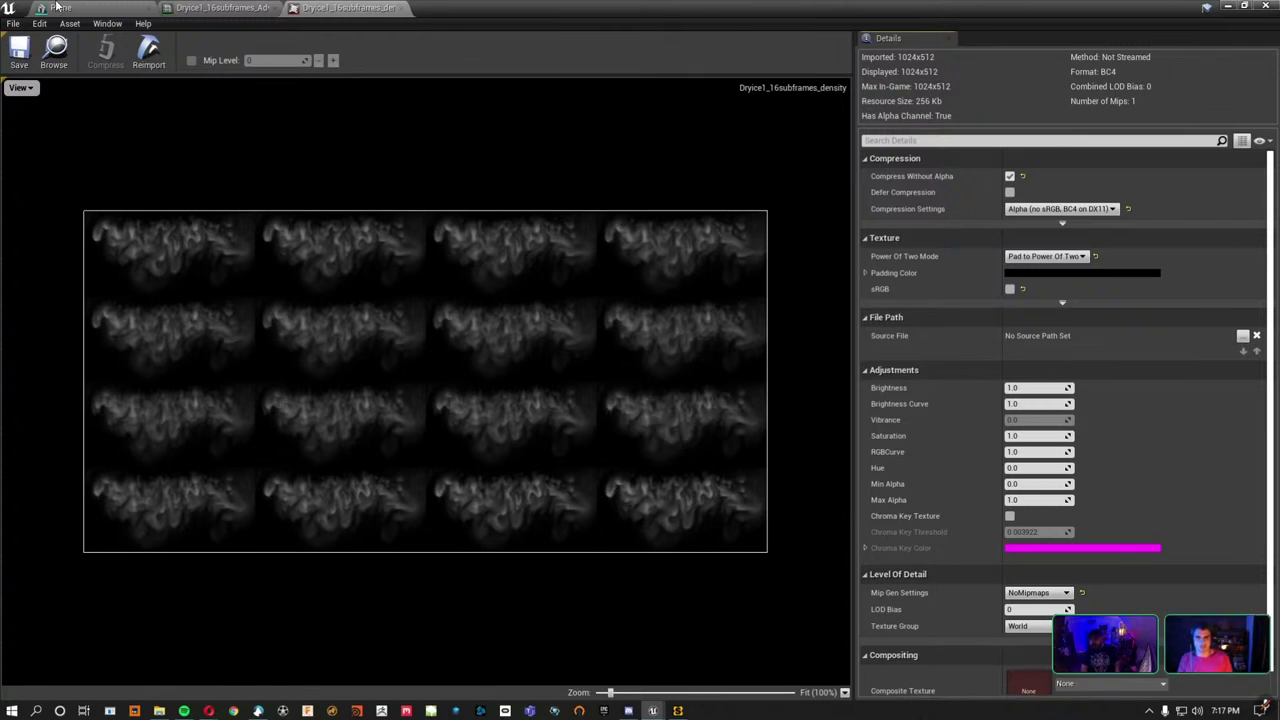
Back in the smoke material instance, open its parent material M_AtlasPlayAdvanced_v2.
click(225, 8)
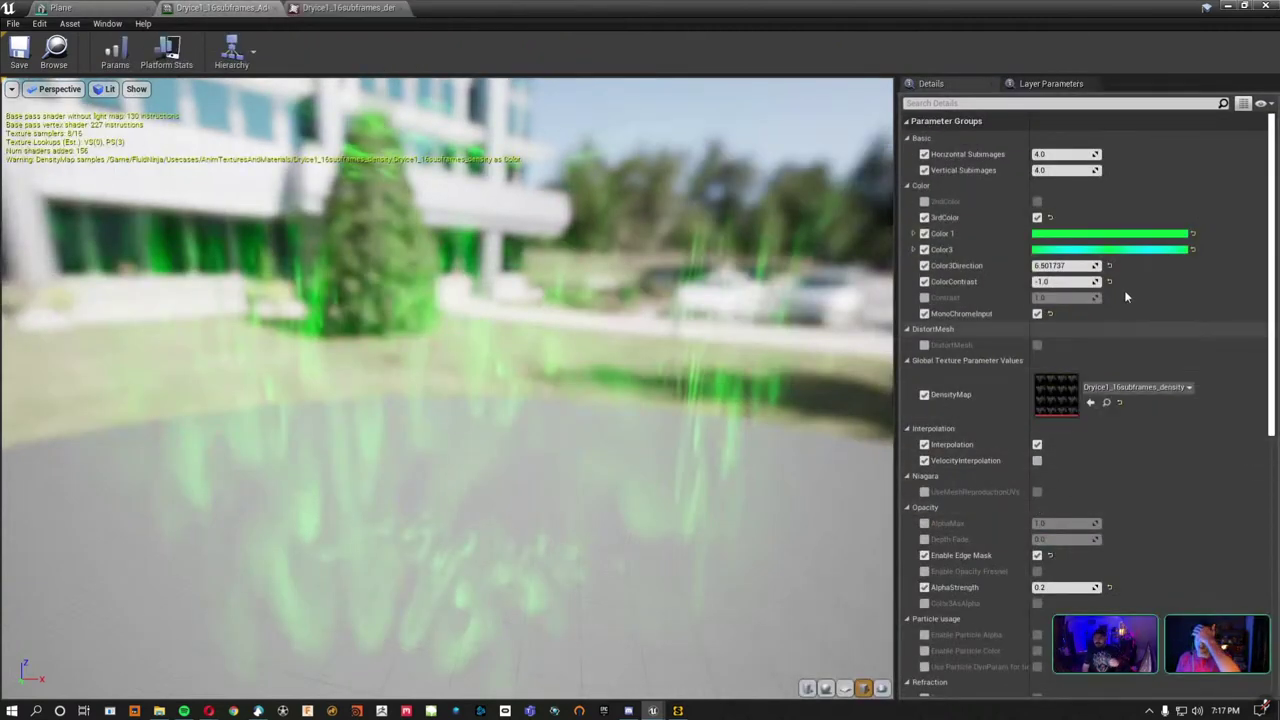
scroll(1050, 532, down, 3)
scroll(1050, 532, down, 9)
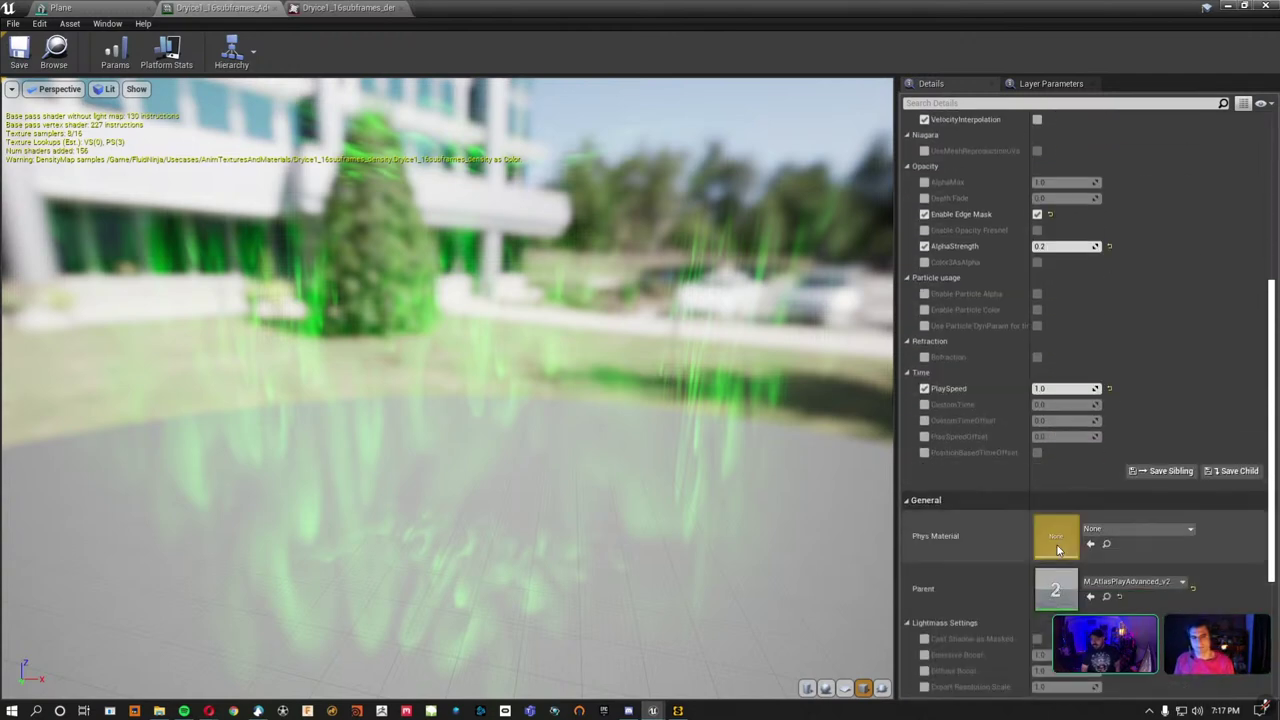
scroll(1051, 540, down, 2)
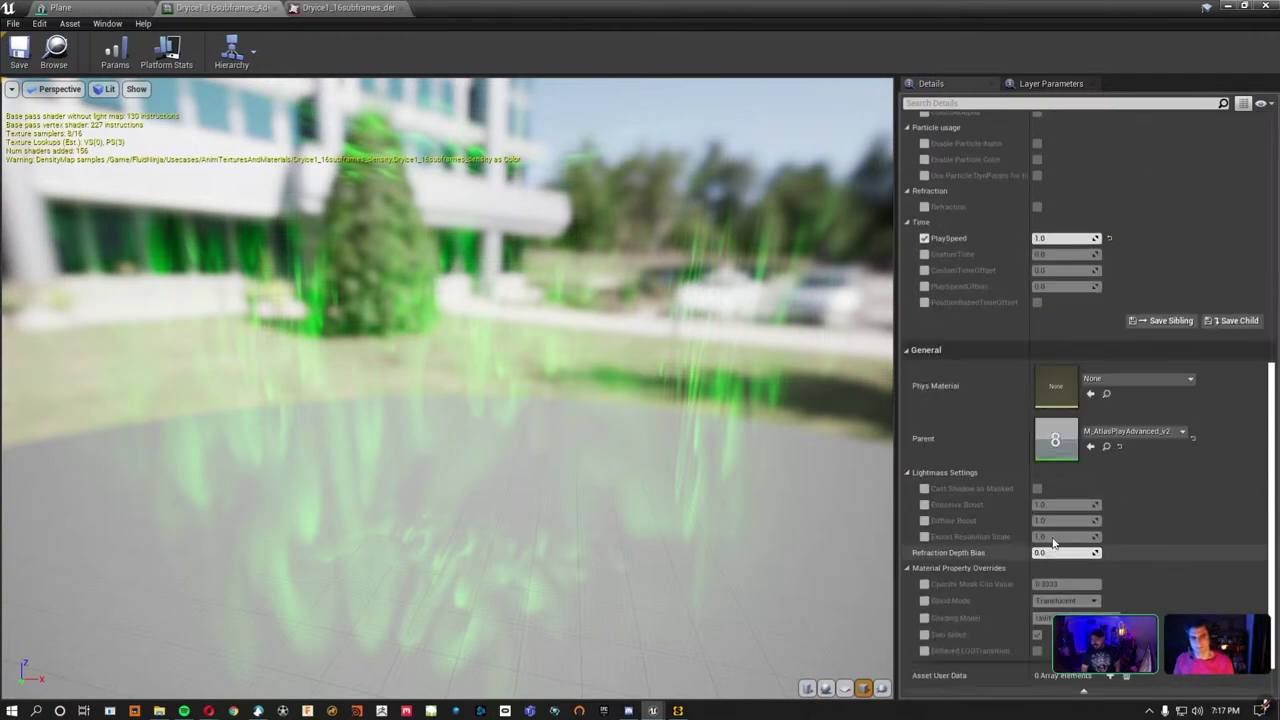
double_click(1058, 454)
scroll(562, 241, down, 3)
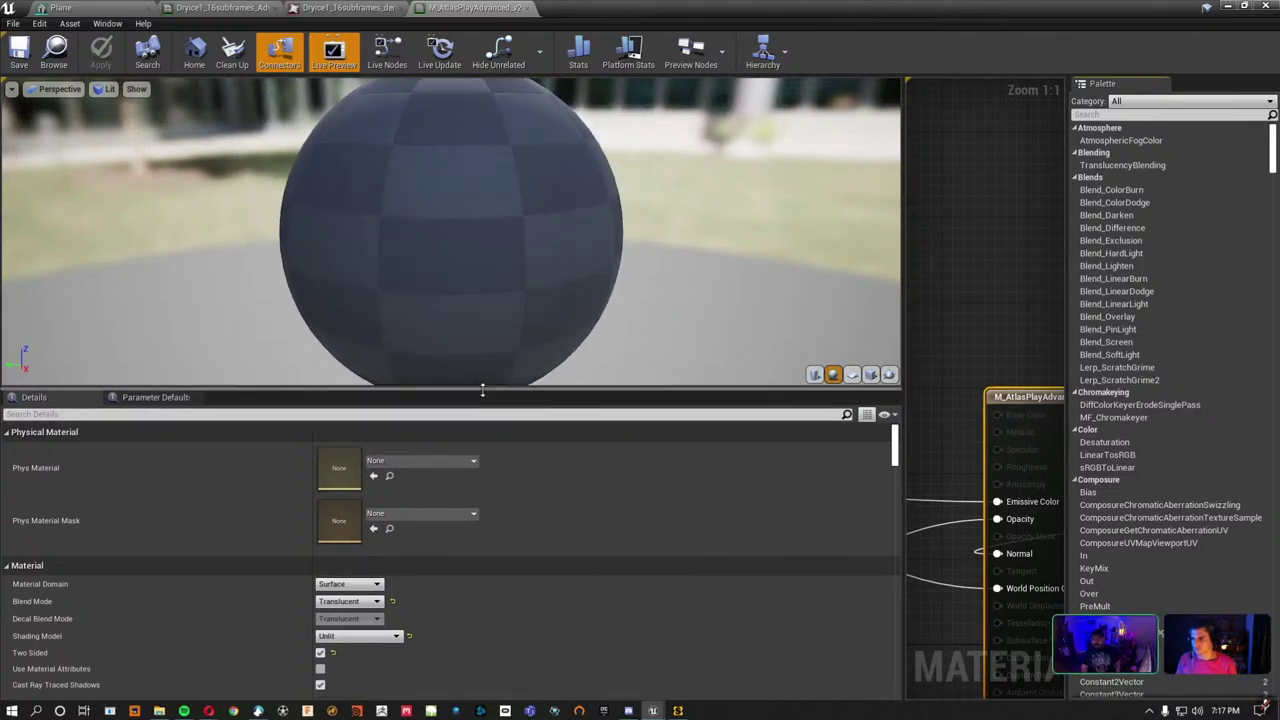
Preview the parent material on a cube with an enlarged preview and wider graph.
drag(482, 391, 482, 525)
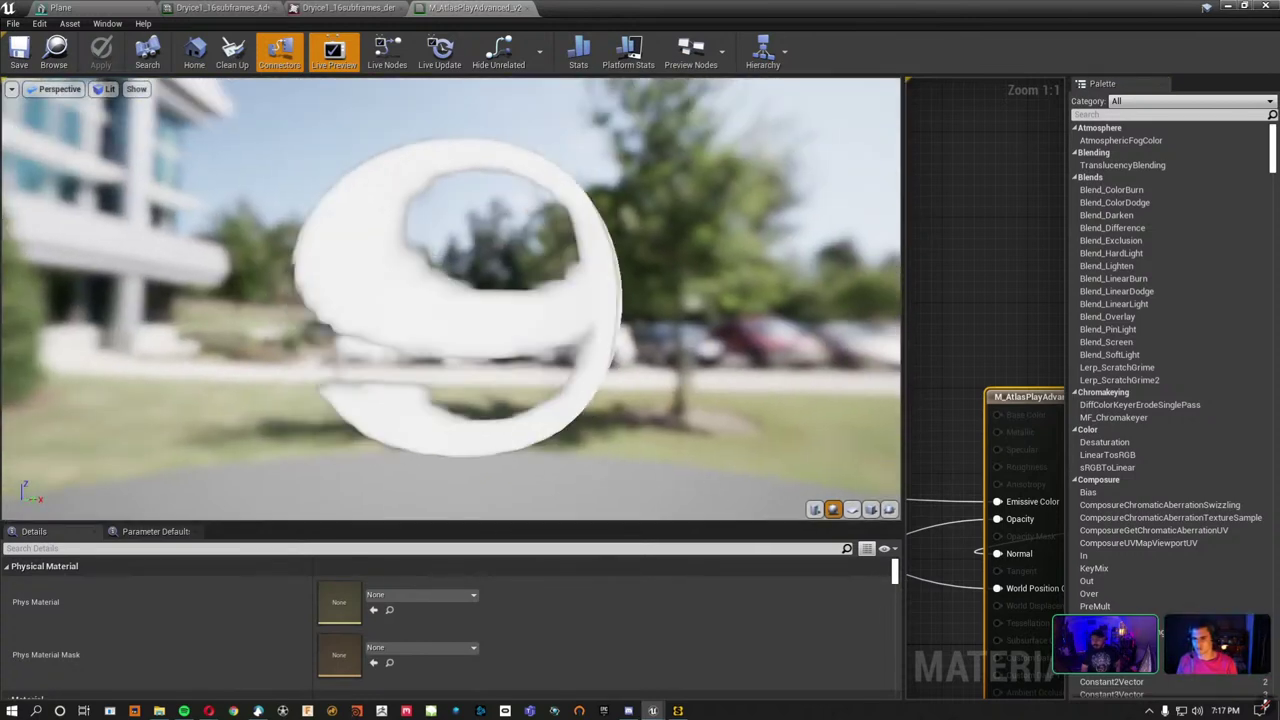
click(870, 509)
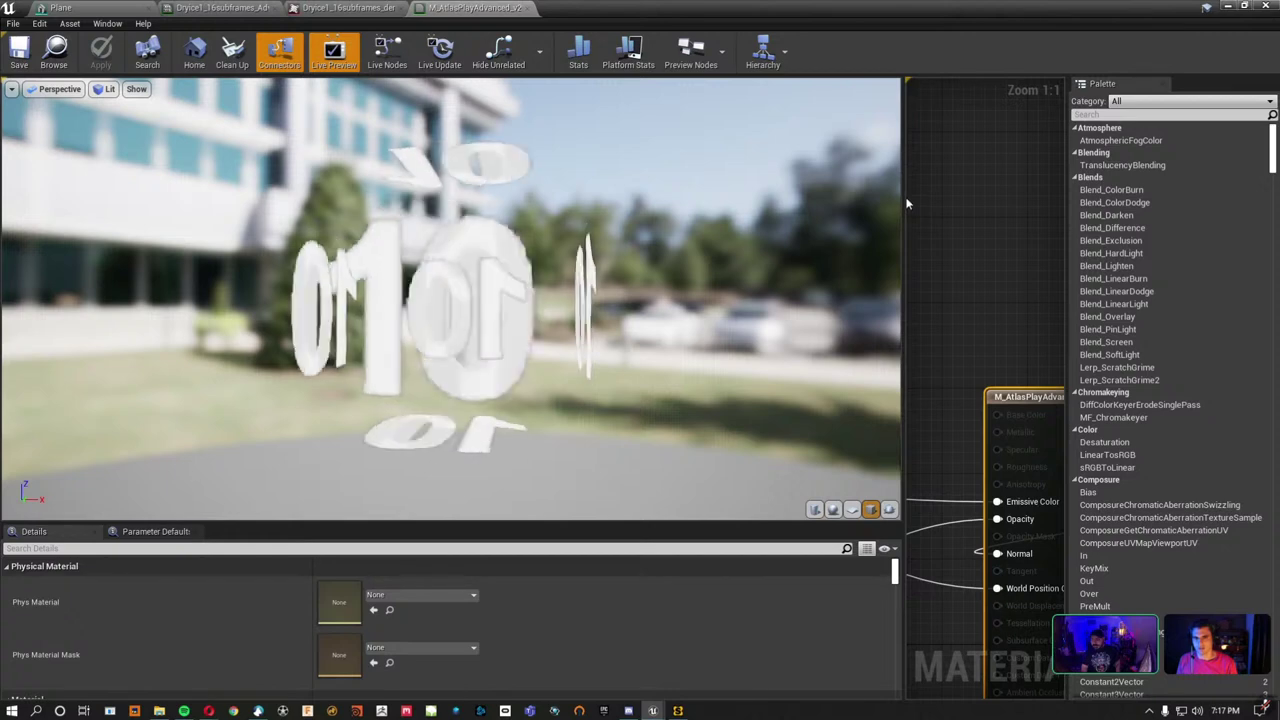
drag(904, 204, 636, 210)
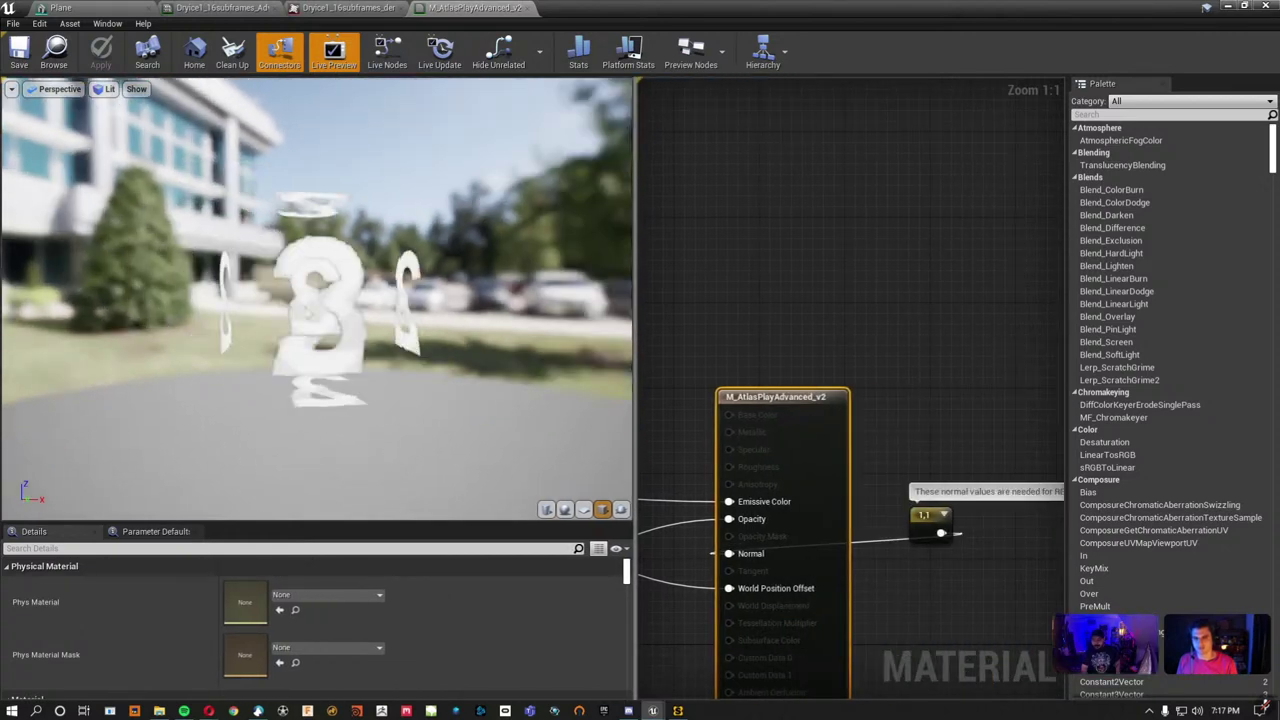
scroll(750, 370, down, 5)
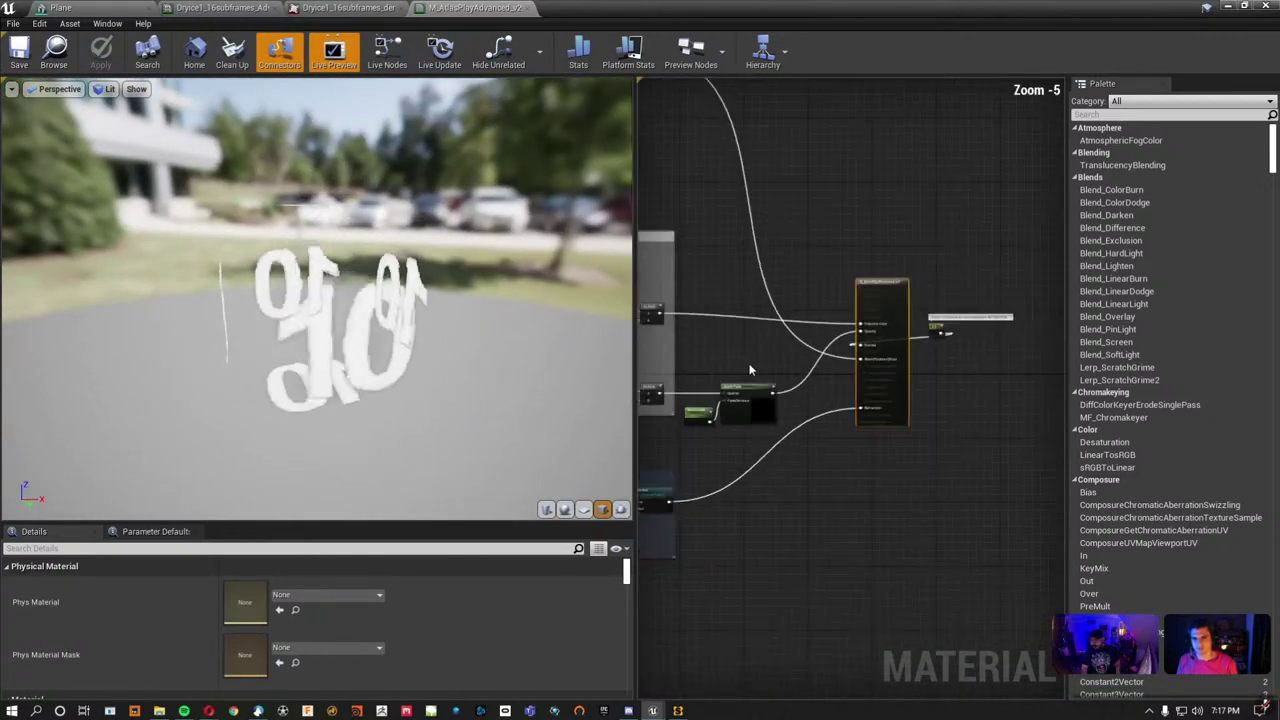
scroll(750, 370, down, 2)
scroll(750, 370, down, 1)
scroll(750, 370, down, 1)
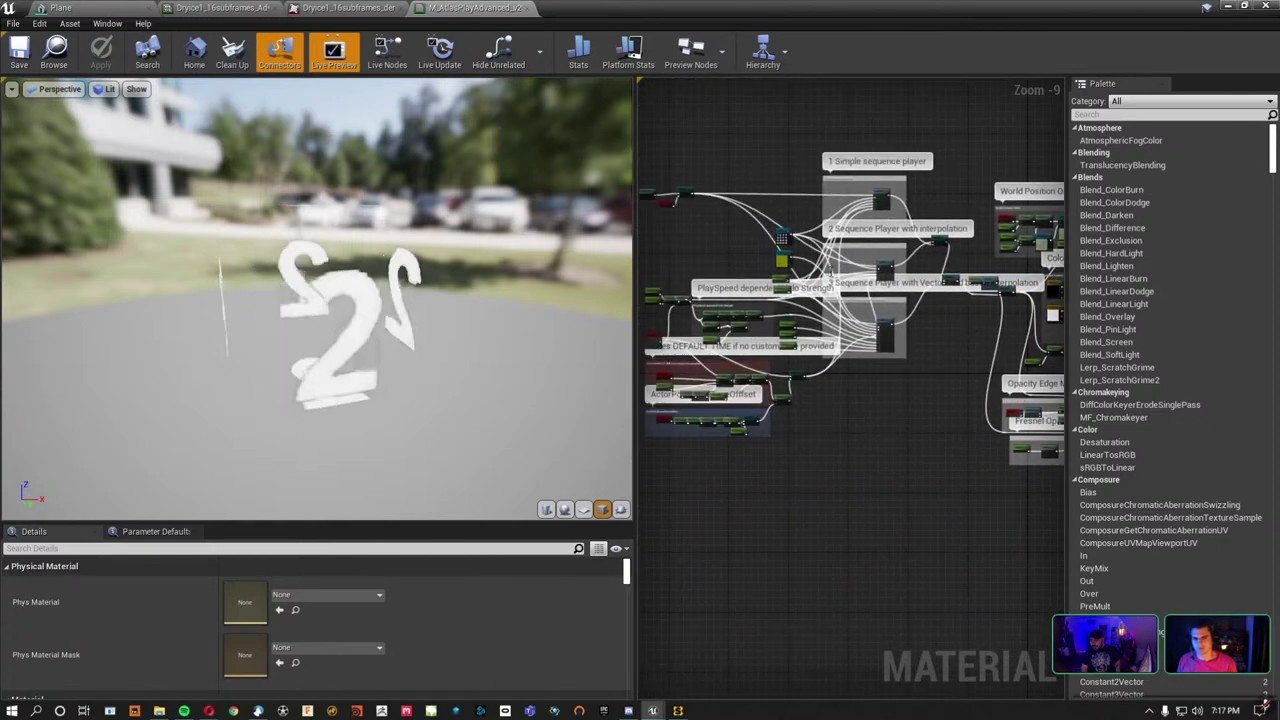
scroll(785, 240, up, 4)
scroll(785, 240, up, 5)
Select the DensityMap parameter and inspect its numbered test texture, then close it.
click(800, 195)
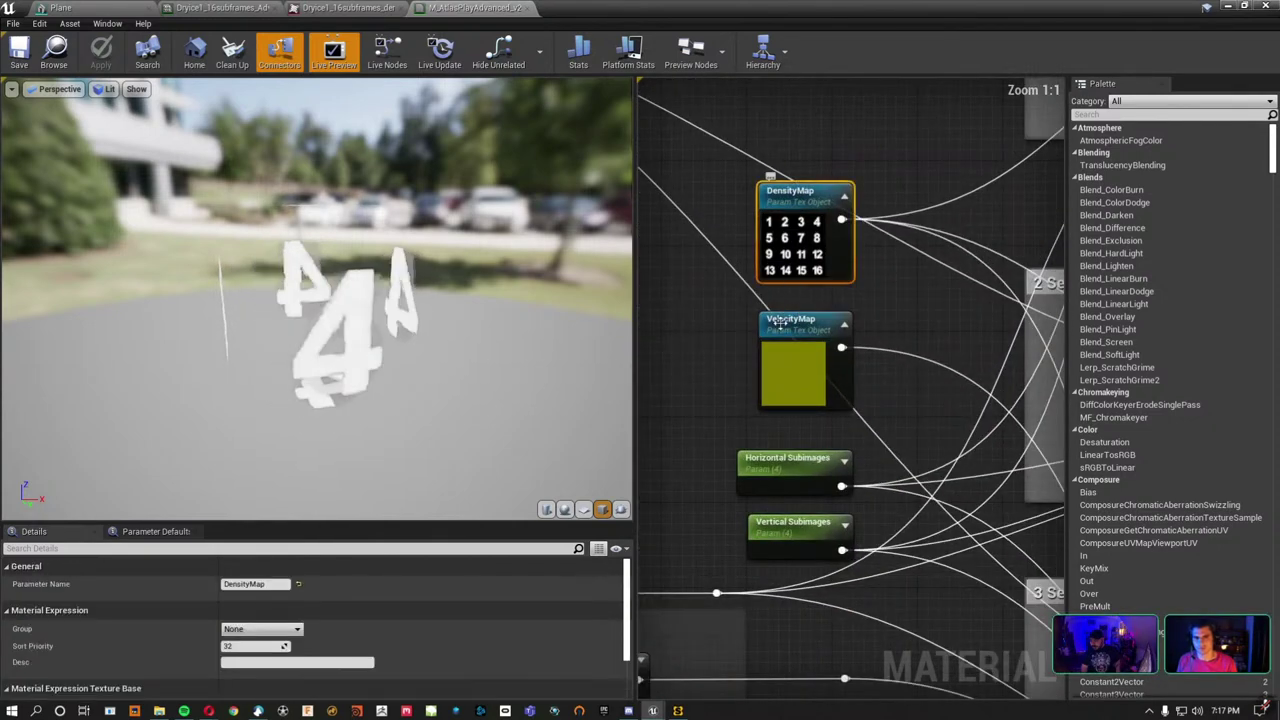
scroll(265, 627, down, 3)
double_click(252, 630)
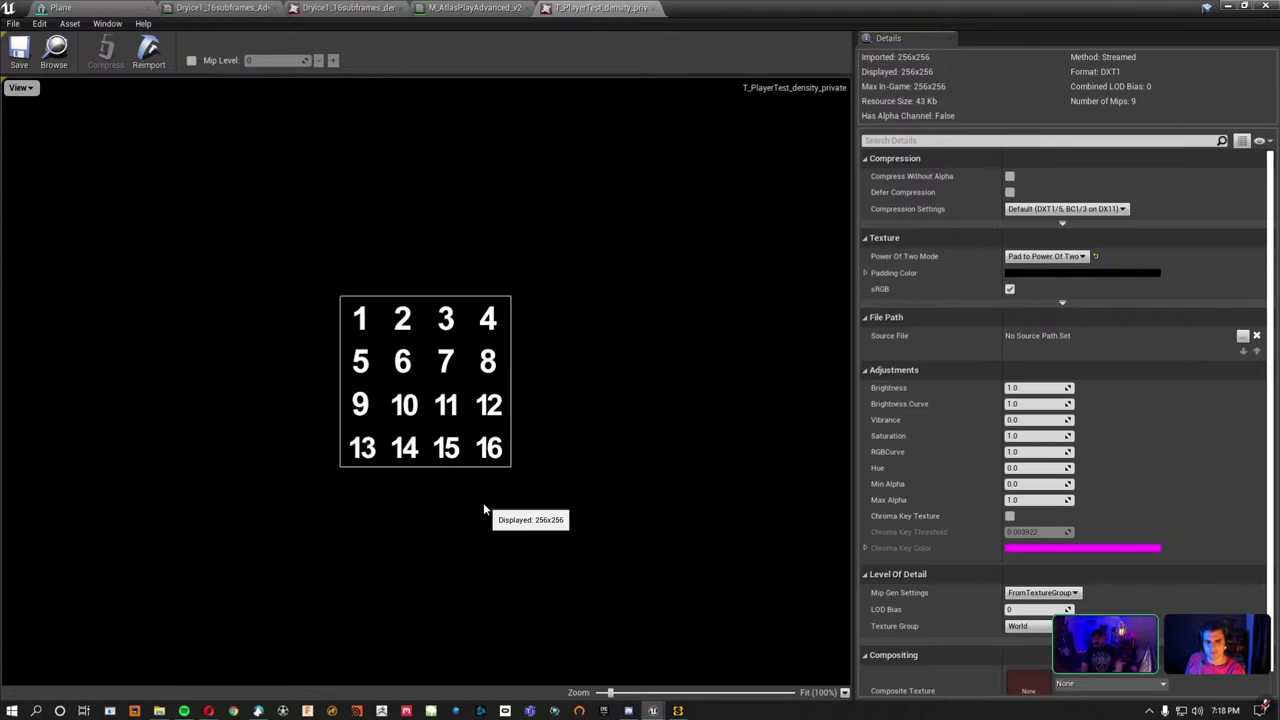
click(656, 8)
Select the VelocityMap parameter, then return to the Dryice1_16subframes material instance.
right_drag(853, 424, 853, 298)
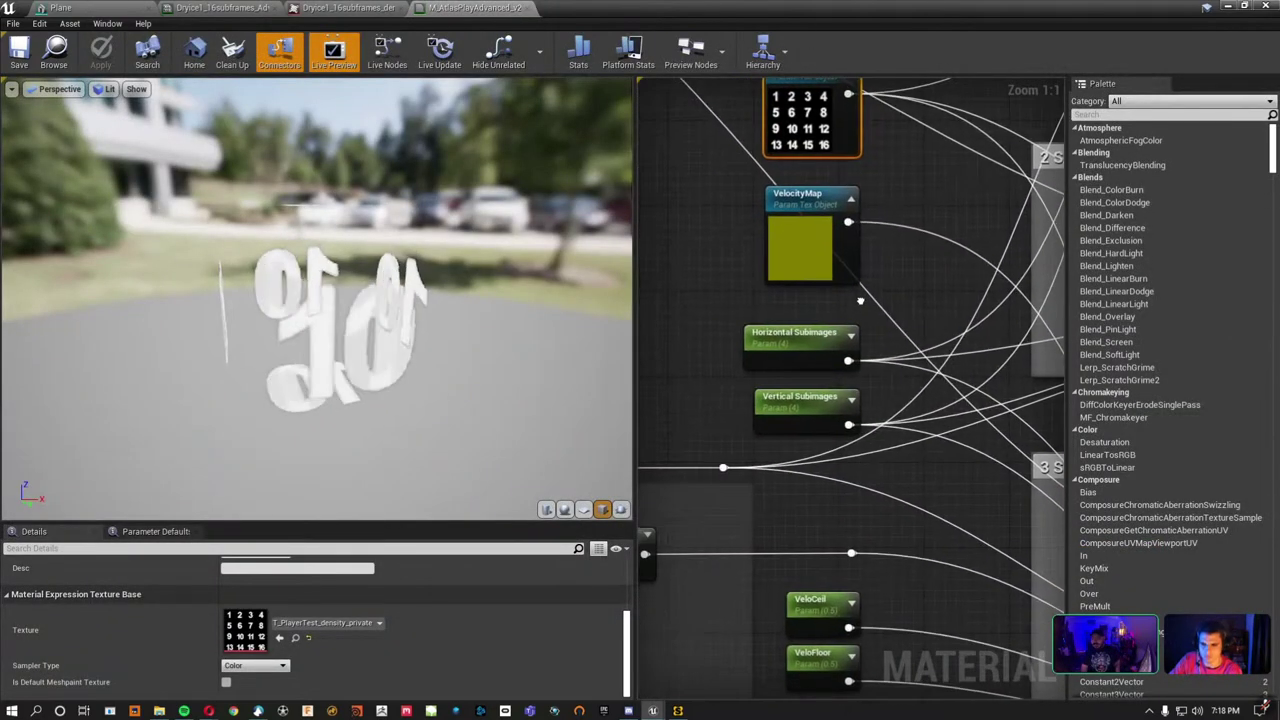
click(820, 235)
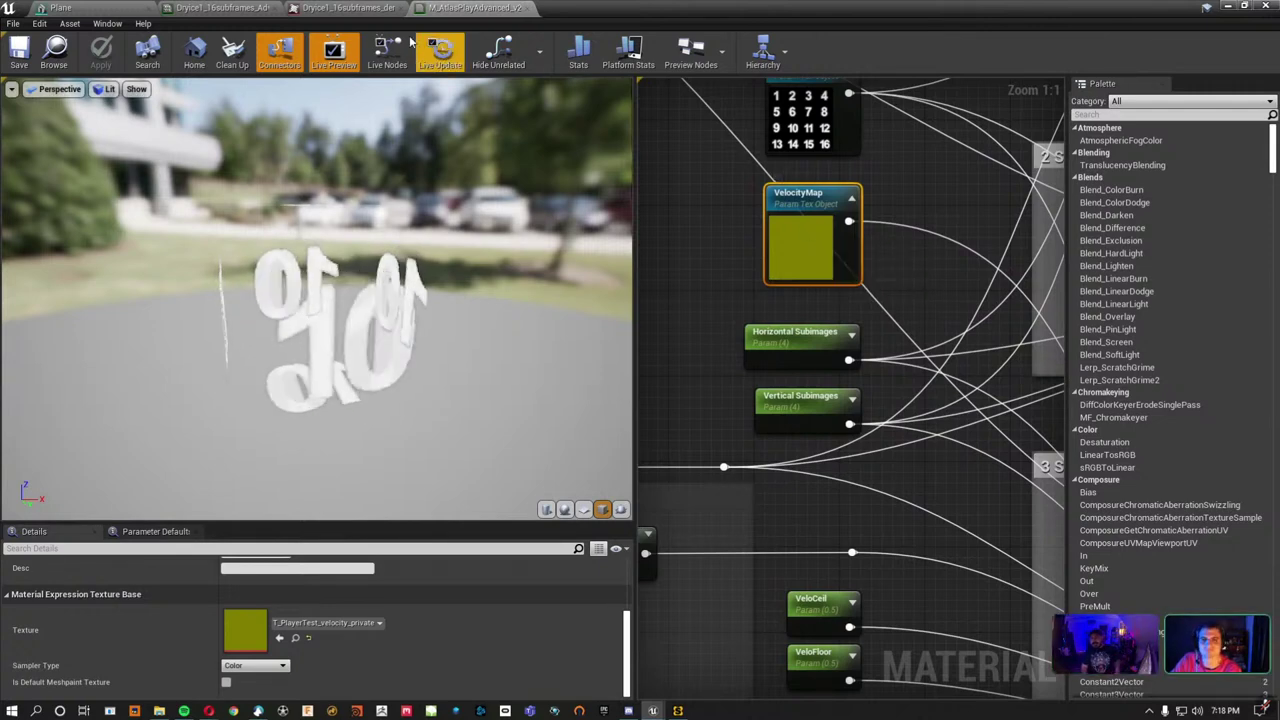
click(345, 8)
click(200, 7)
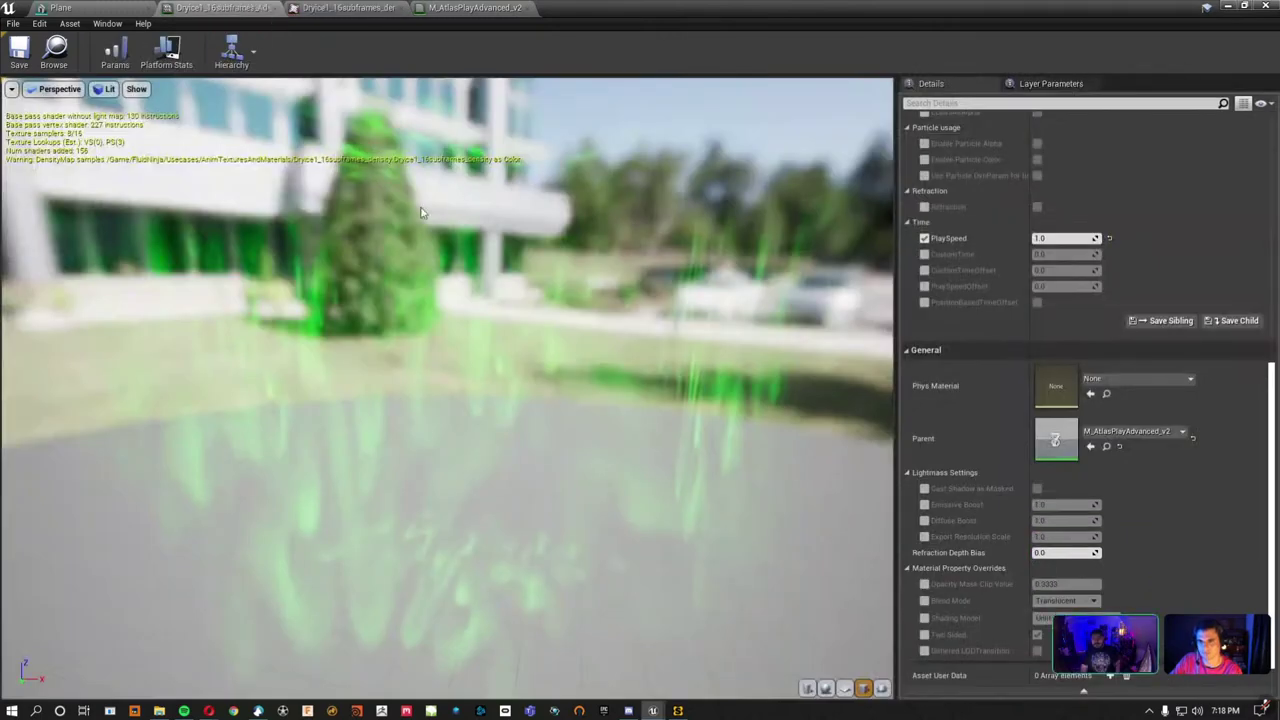
scroll(968, 488, up, 10)
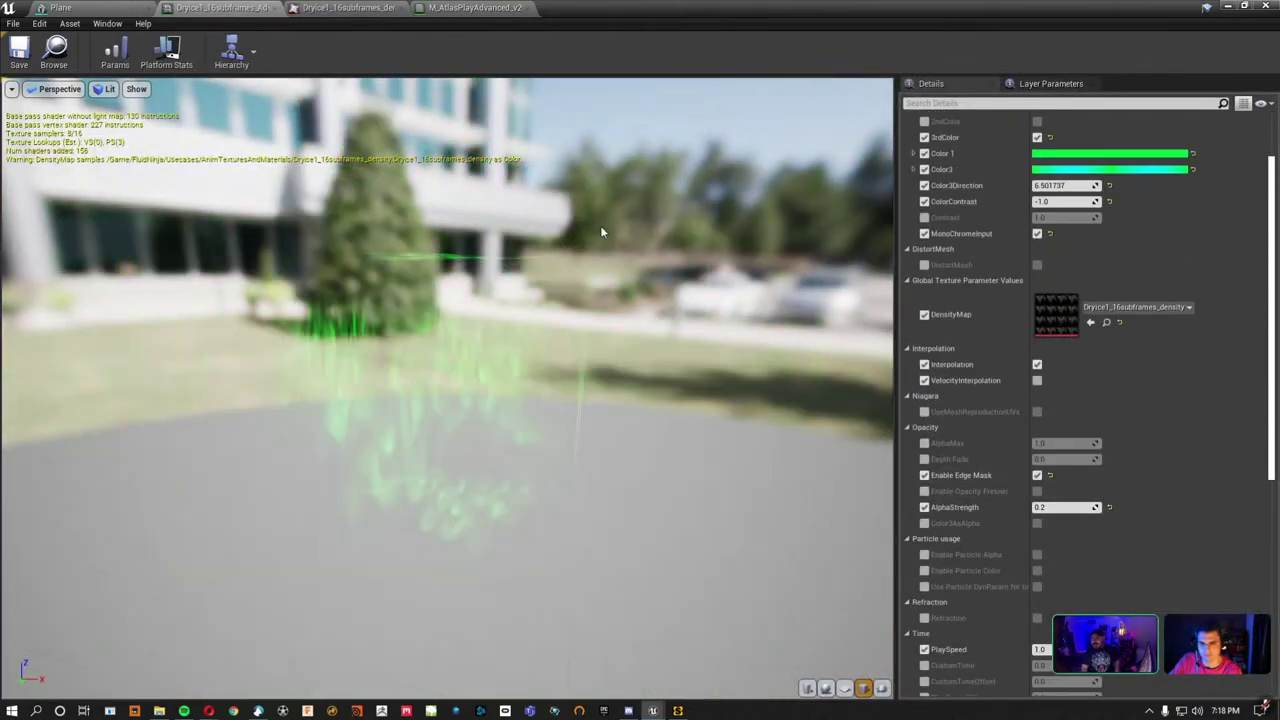
Close the Dryice1_16subframes instance and select the BP_MonsterCan actor in the viewport.
click(275, 8)
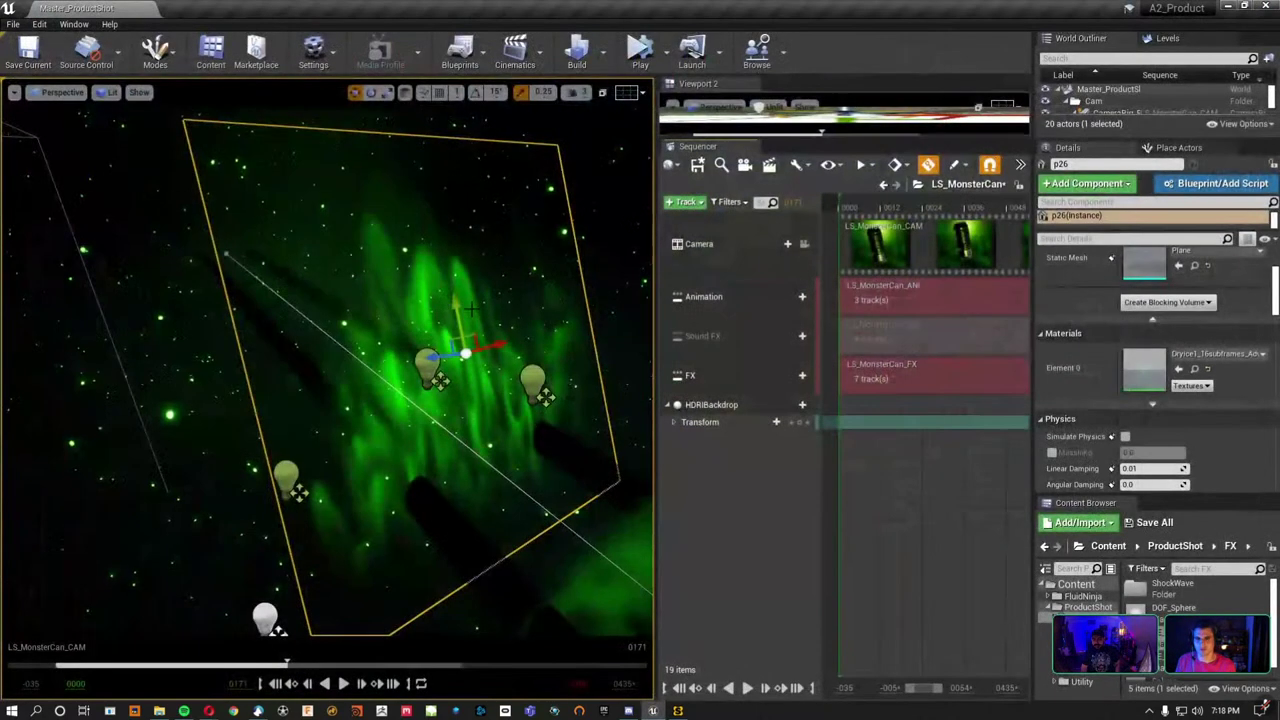
right_drag(510, 232, 325, 325)
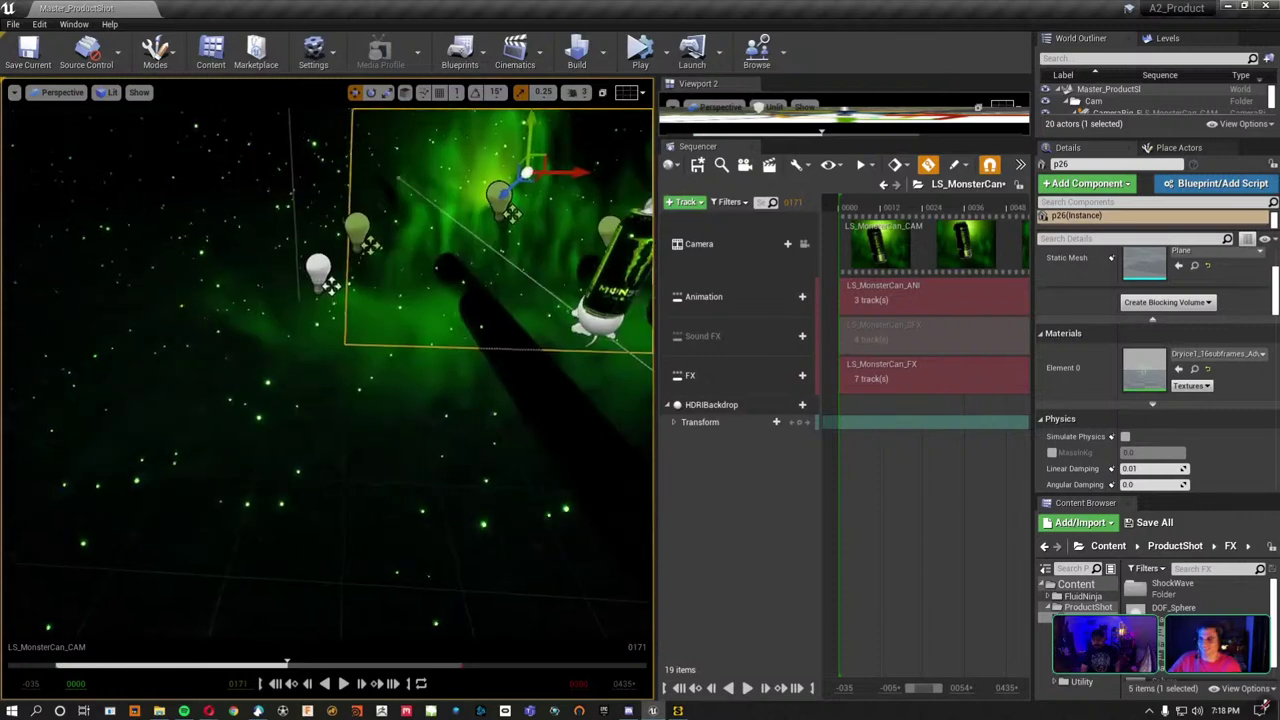
click(325, 325)
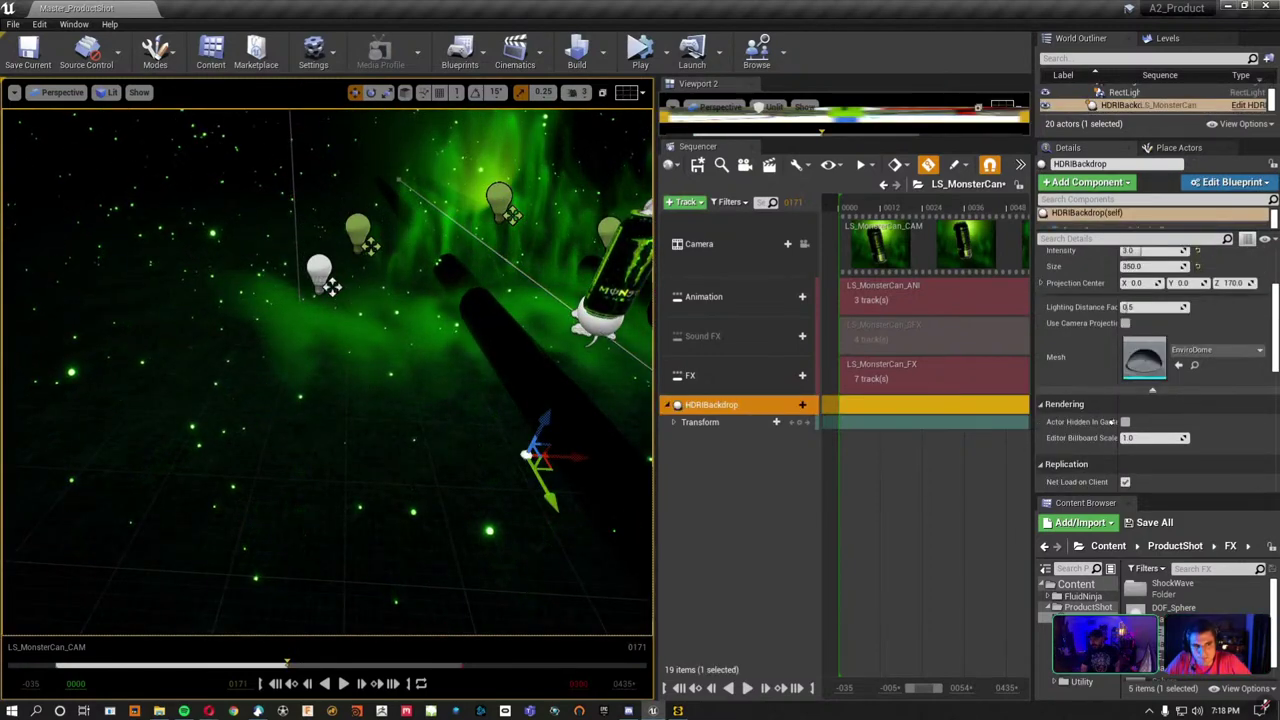
right_drag(330, 400, 300, 395)
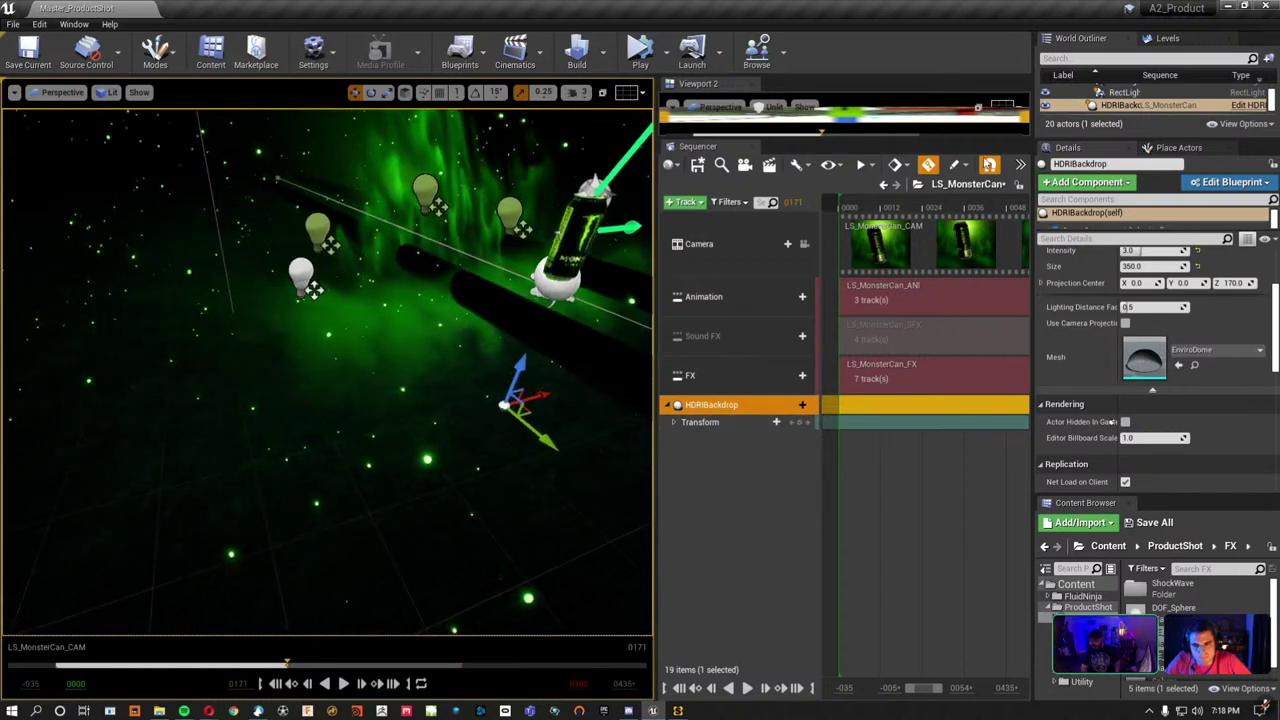
click(772, 131)
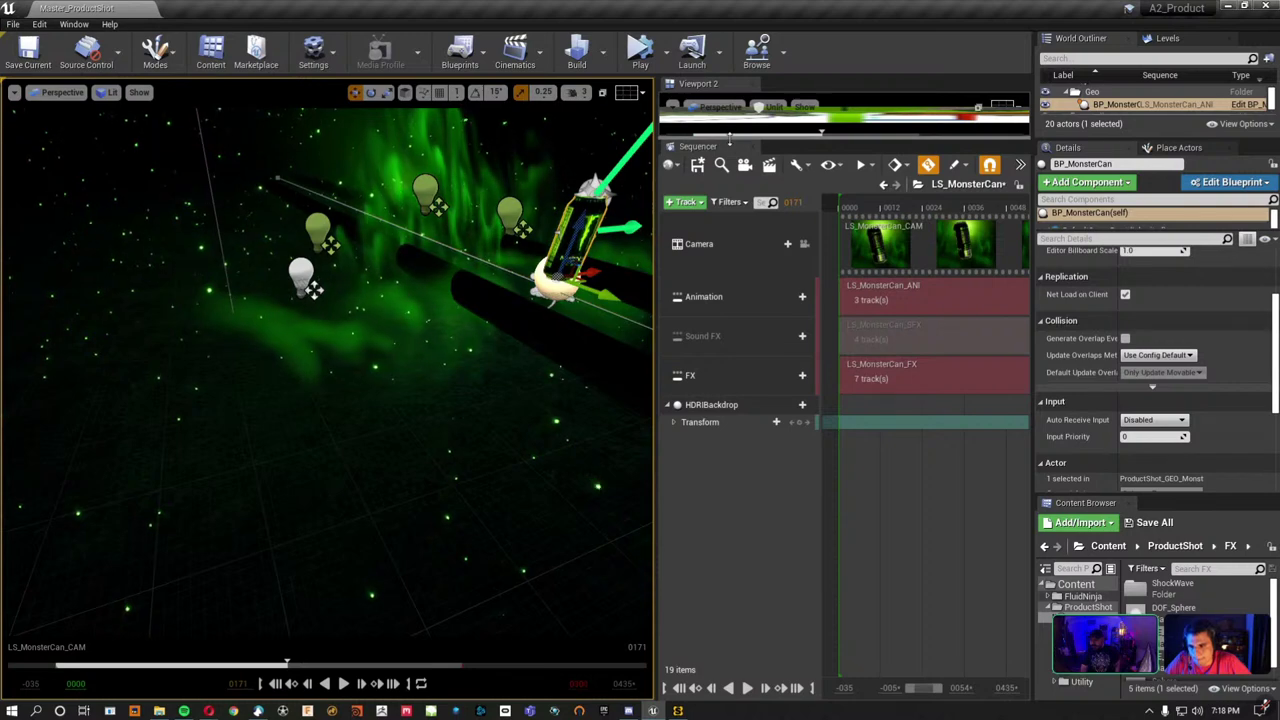
Select the can's drops-falling_Medium_GEO component and open its MI_WaterDroplets material.
drag(730, 140, 730, 408)
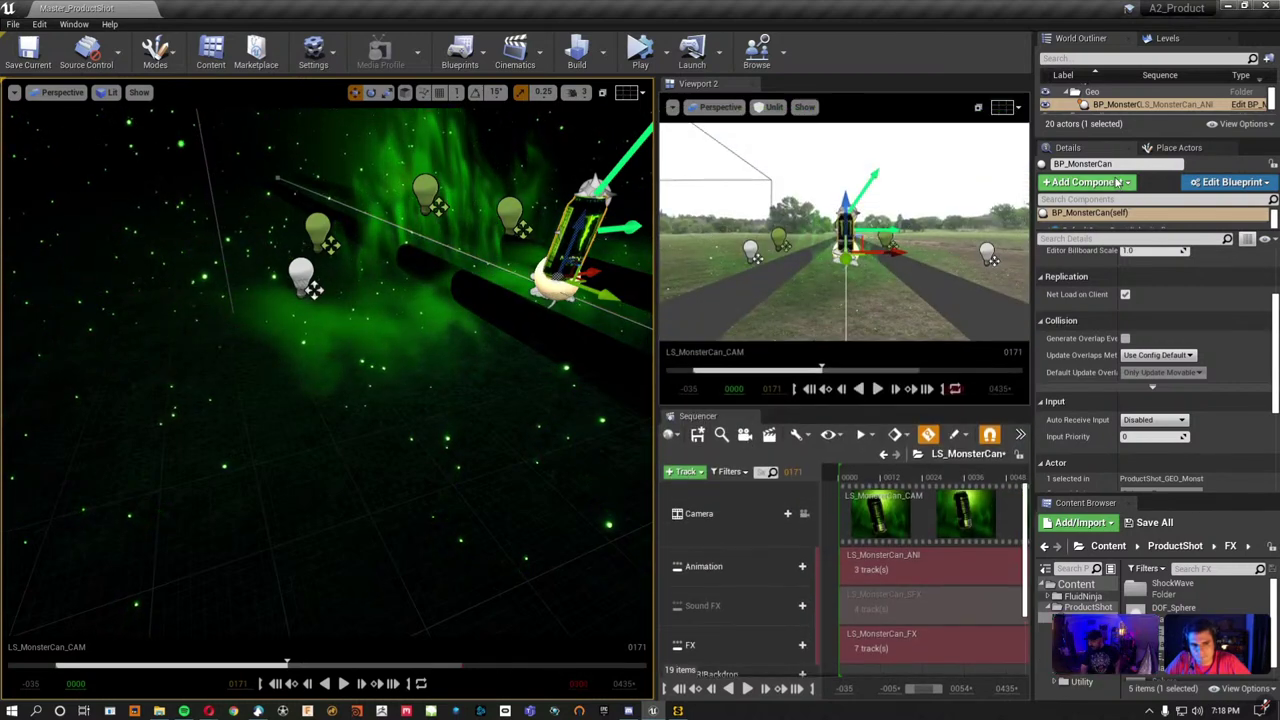
scroll(1124, 343, up, 3)
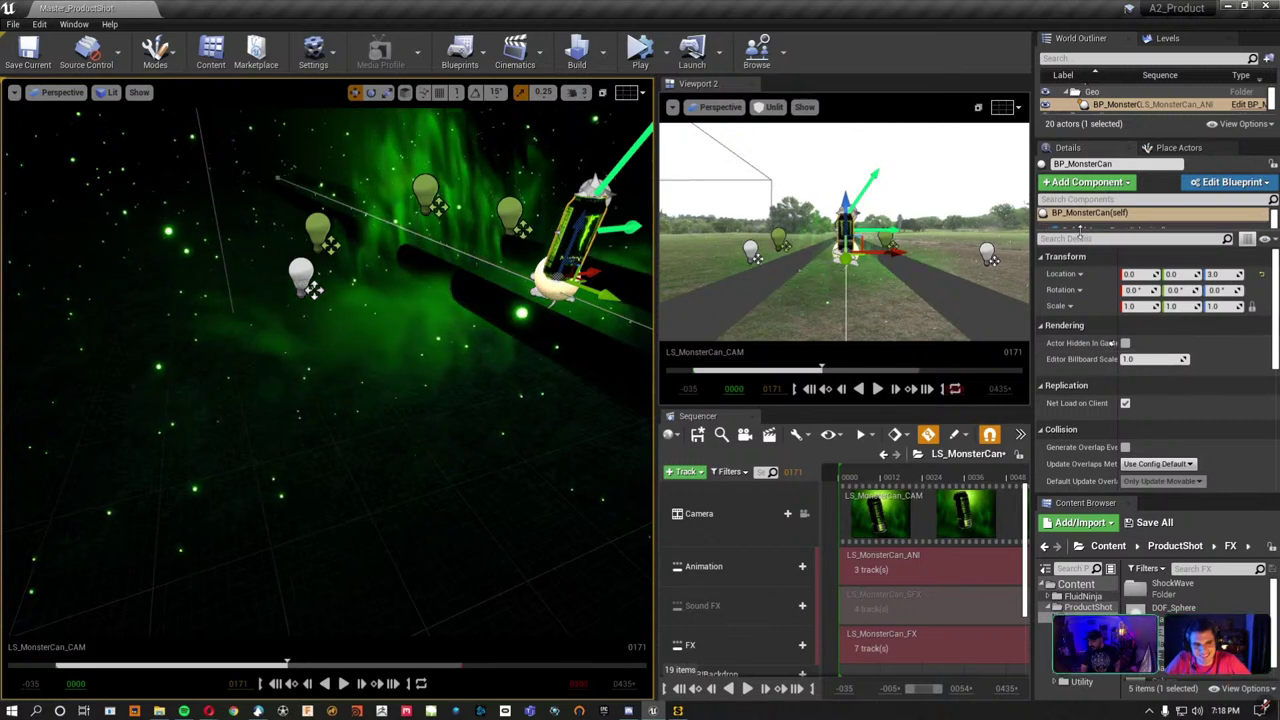
drag(1100, 228, 1101, 307)
click(1125, 257)
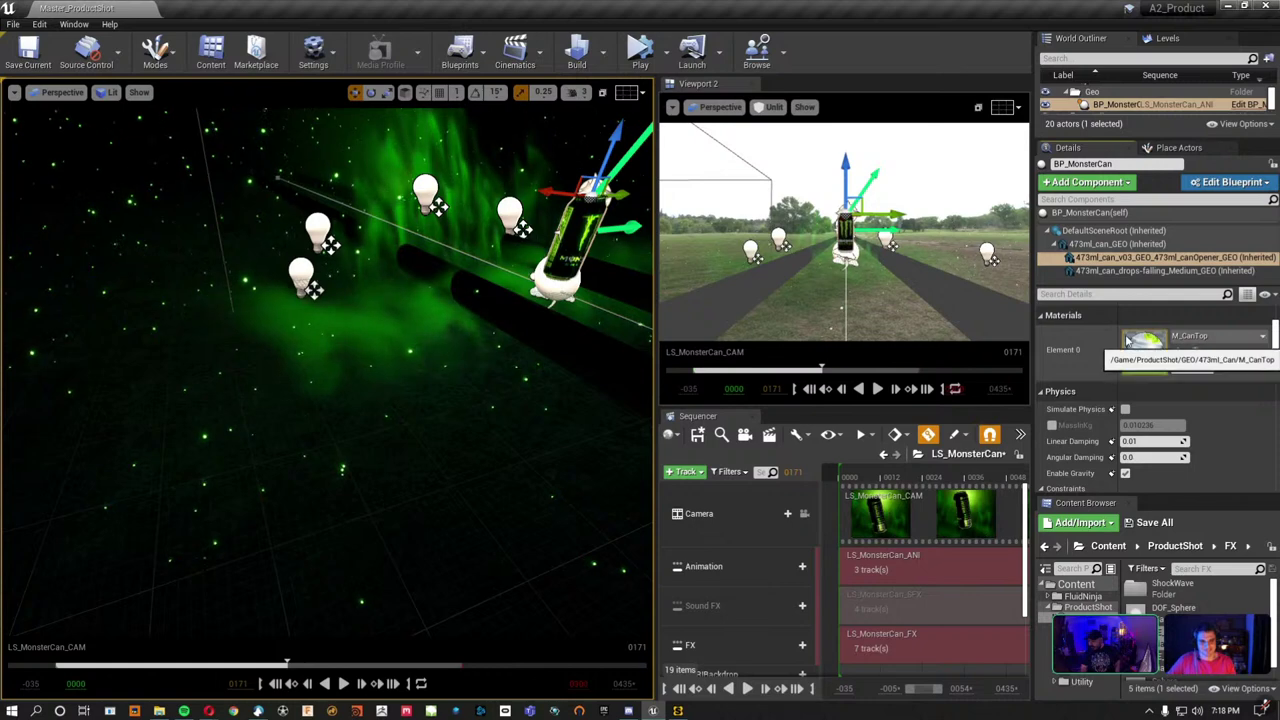
click(1086, 271)
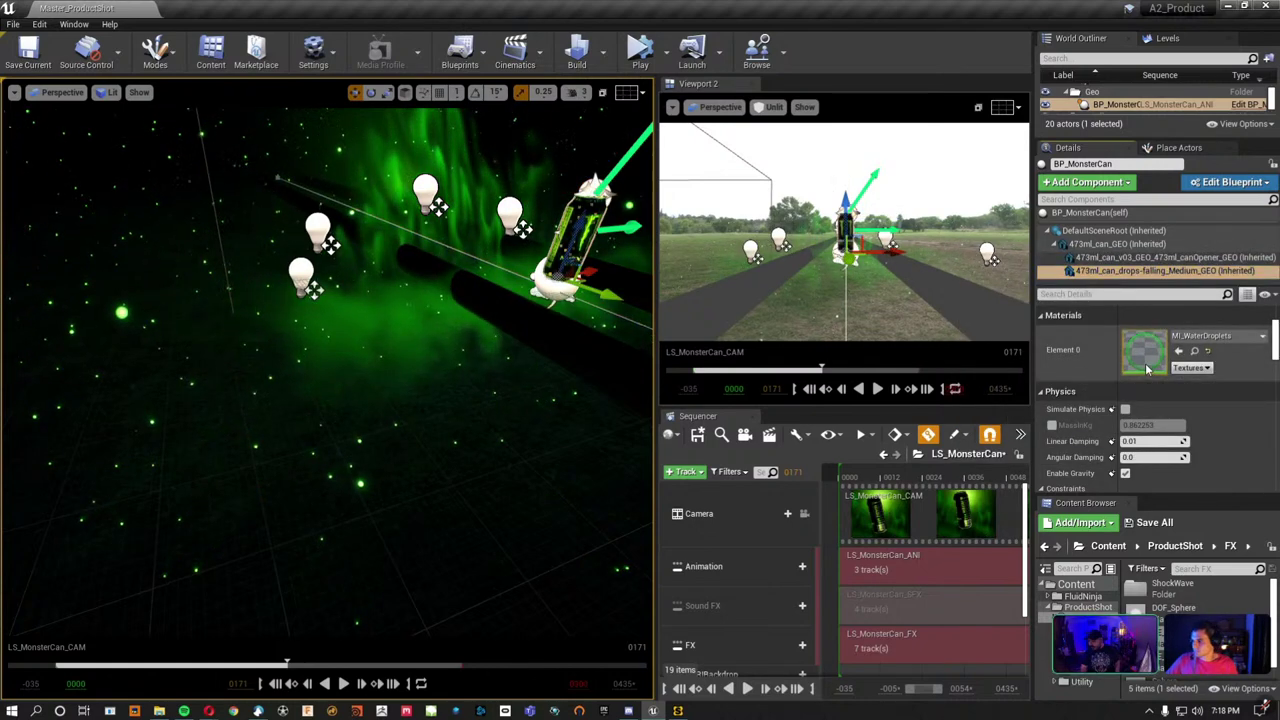
double_click(1145, 360)
drag(417, 320, 447, 388)
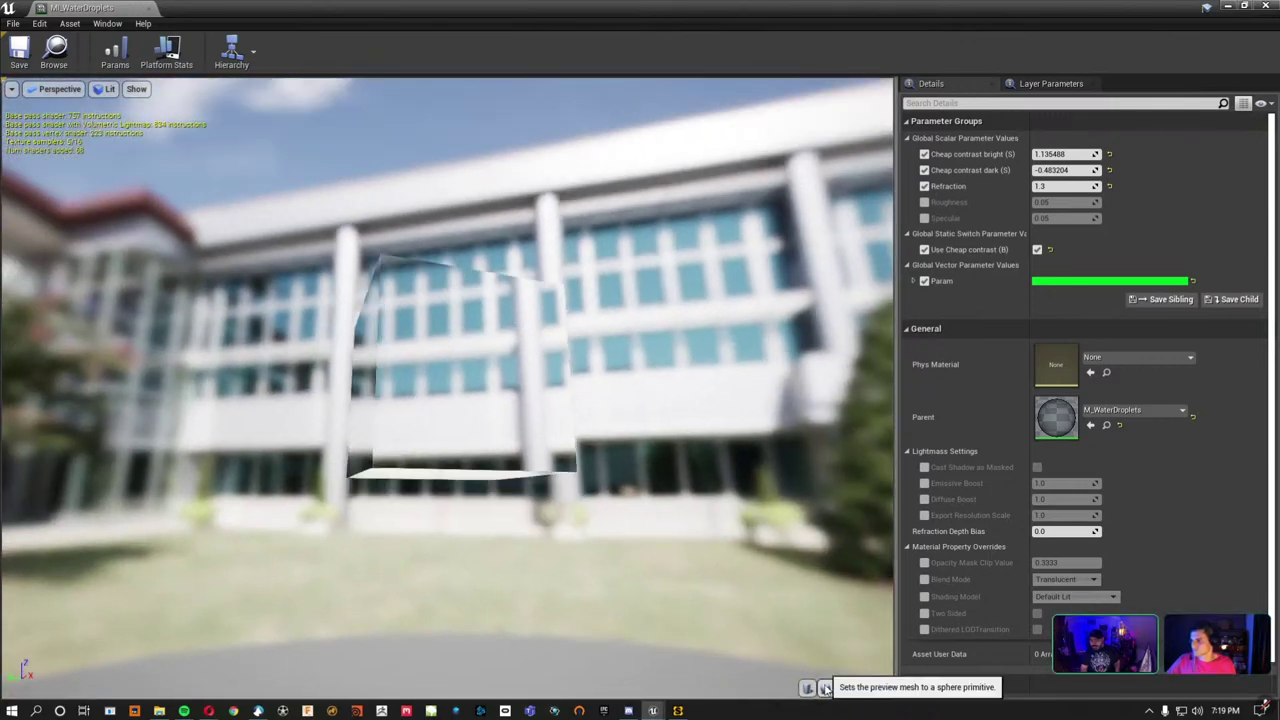
Preview the droplet material on a sphere and lower Refraction to about 1.23.
click(826, 688)
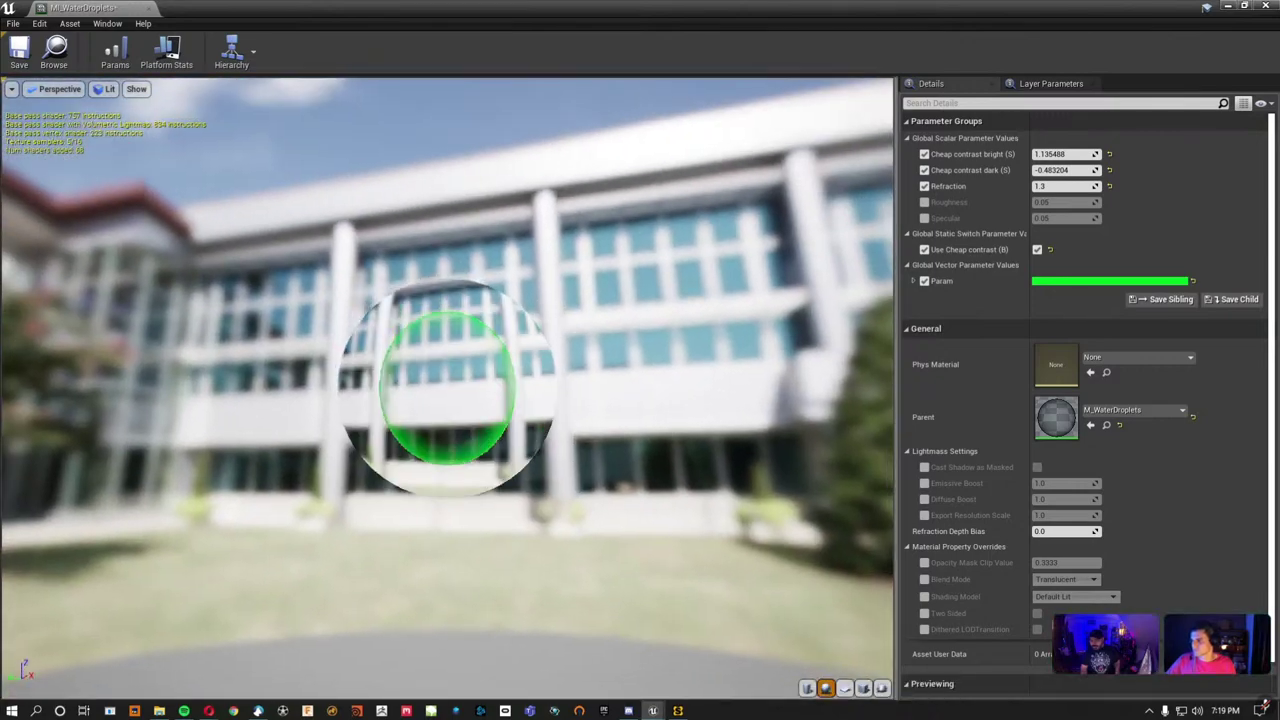
mouse_move(450, 400)
mouse_down()
mouse_move(560, 376)
mouse_move(520, 390)
mouse_move(580, 399)
mouse_up()
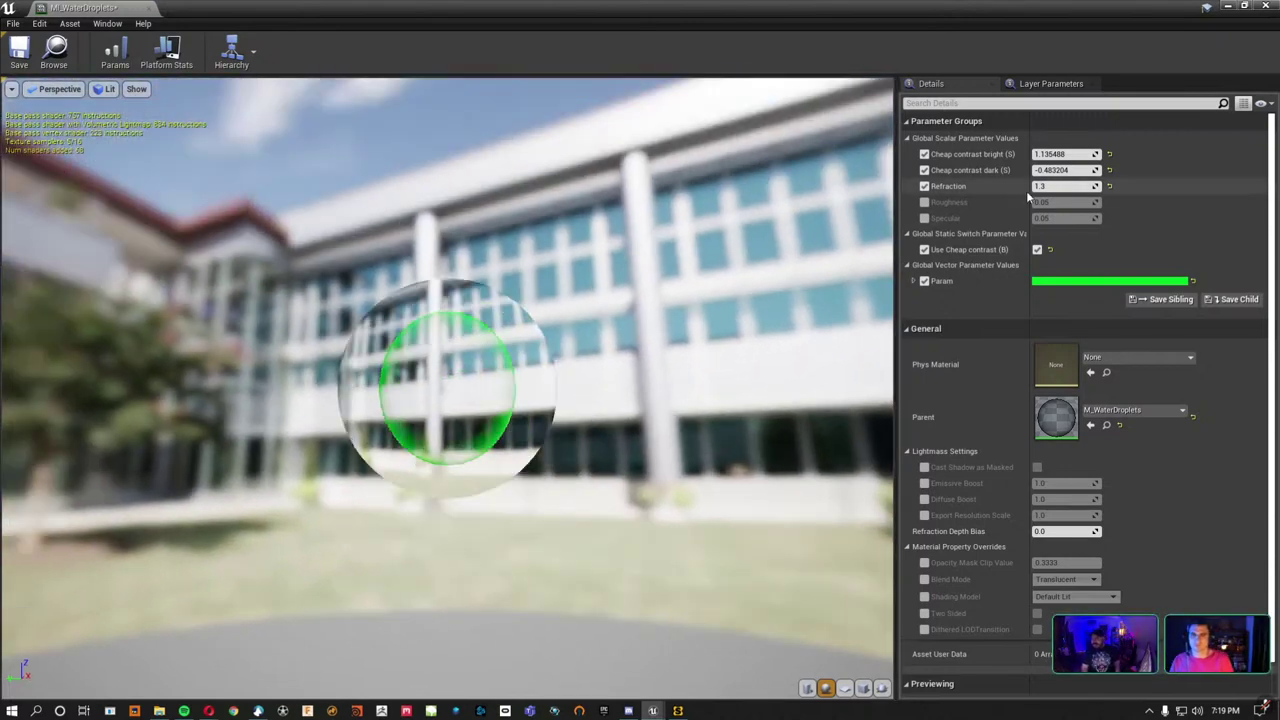
drag(1065, 186, 1065, 186)
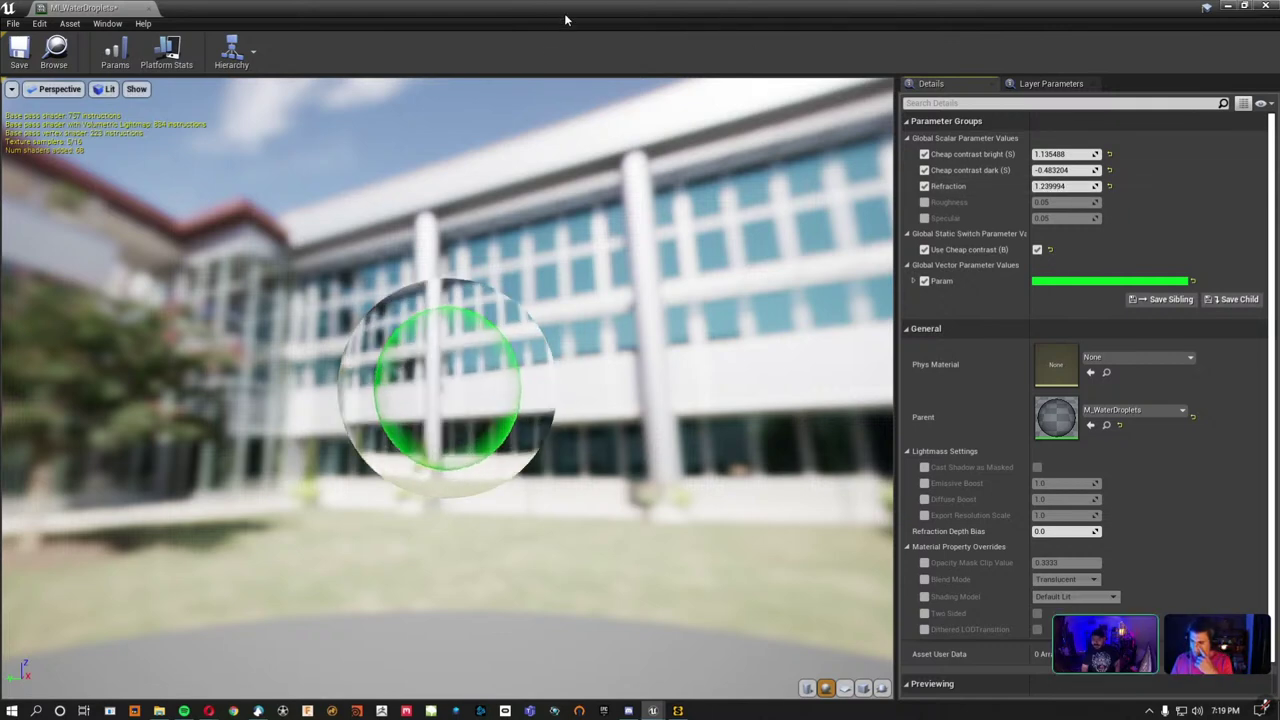
Fine-tune Refraction to about 1.2 against the can camera's game view, then close the editor.
drag(565, 18, 562, 620)
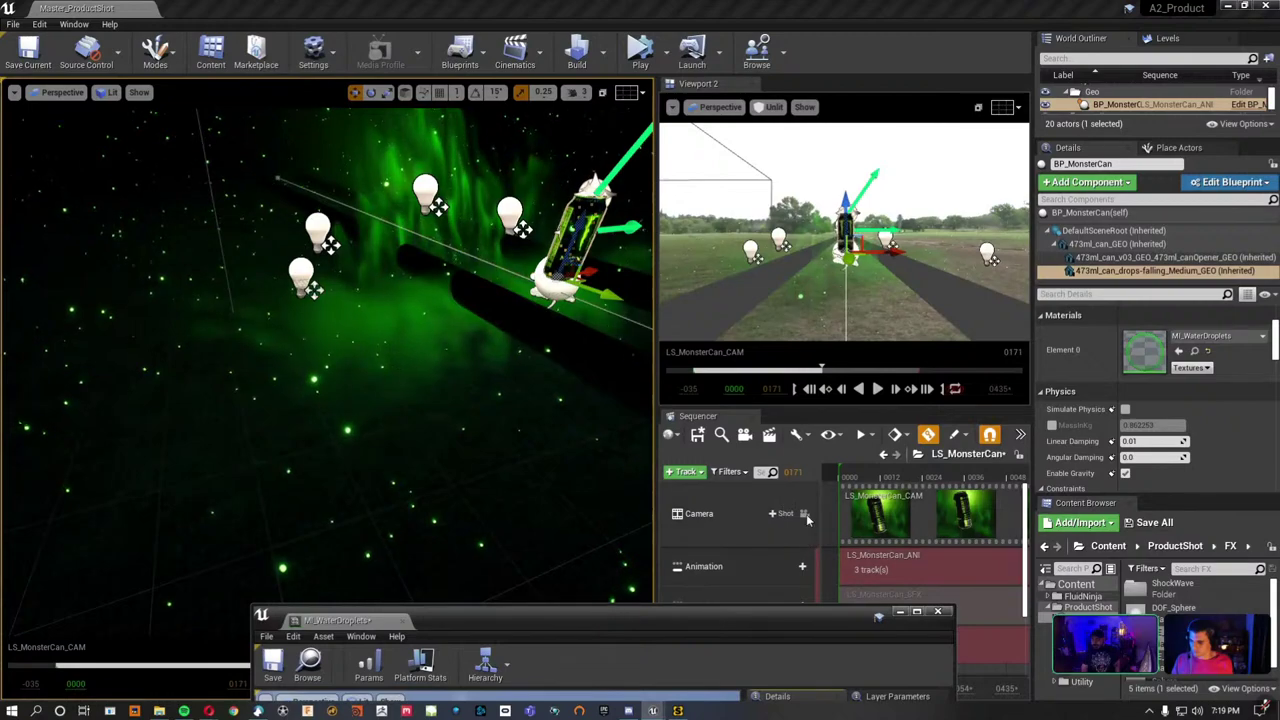
click(805, 514)
drag(769, 594, 1005, 82)
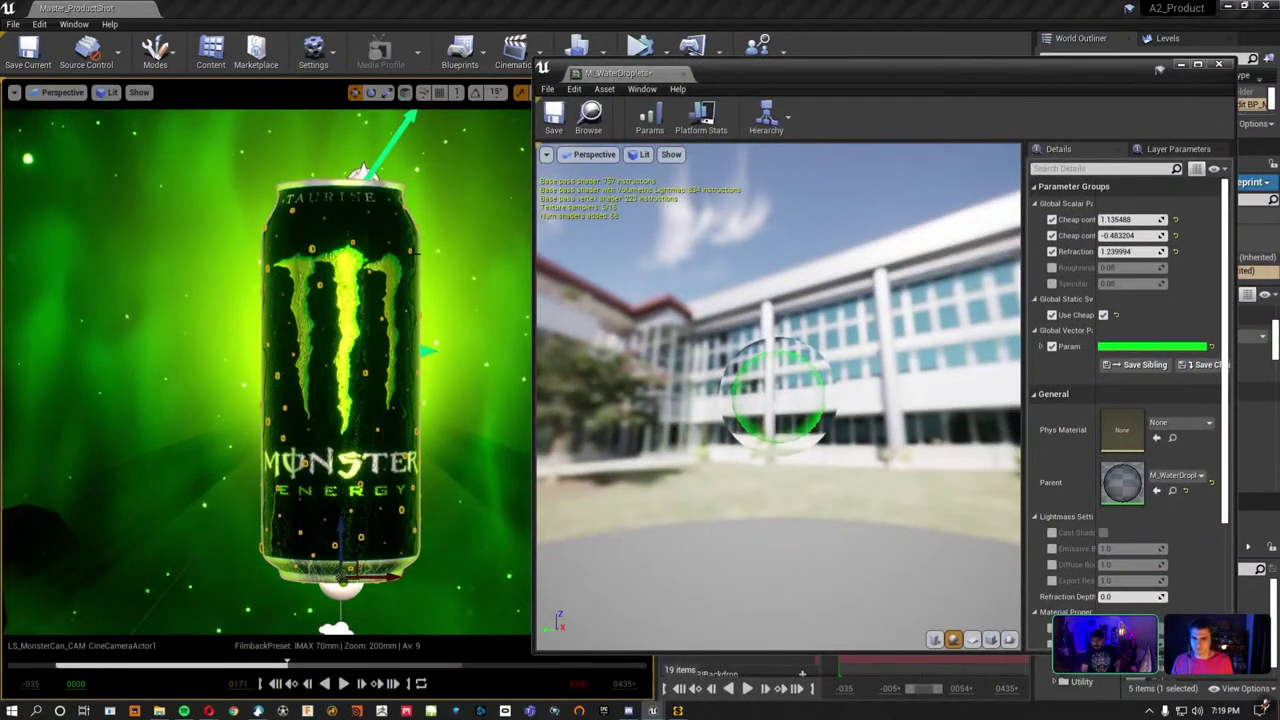
key(g)
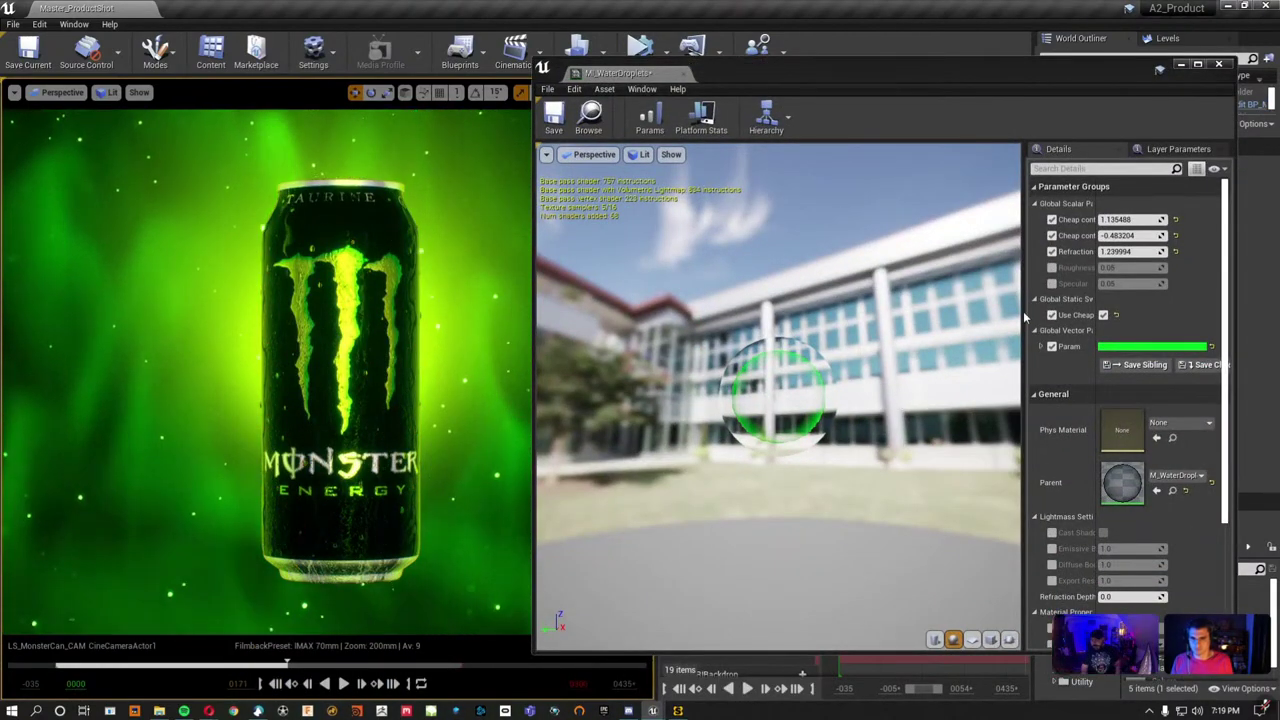
mouse_move(1130, 251)
mouse_down()
mouse_move(1160, 251)
mouse_move(1100, 251)
mouse_up()
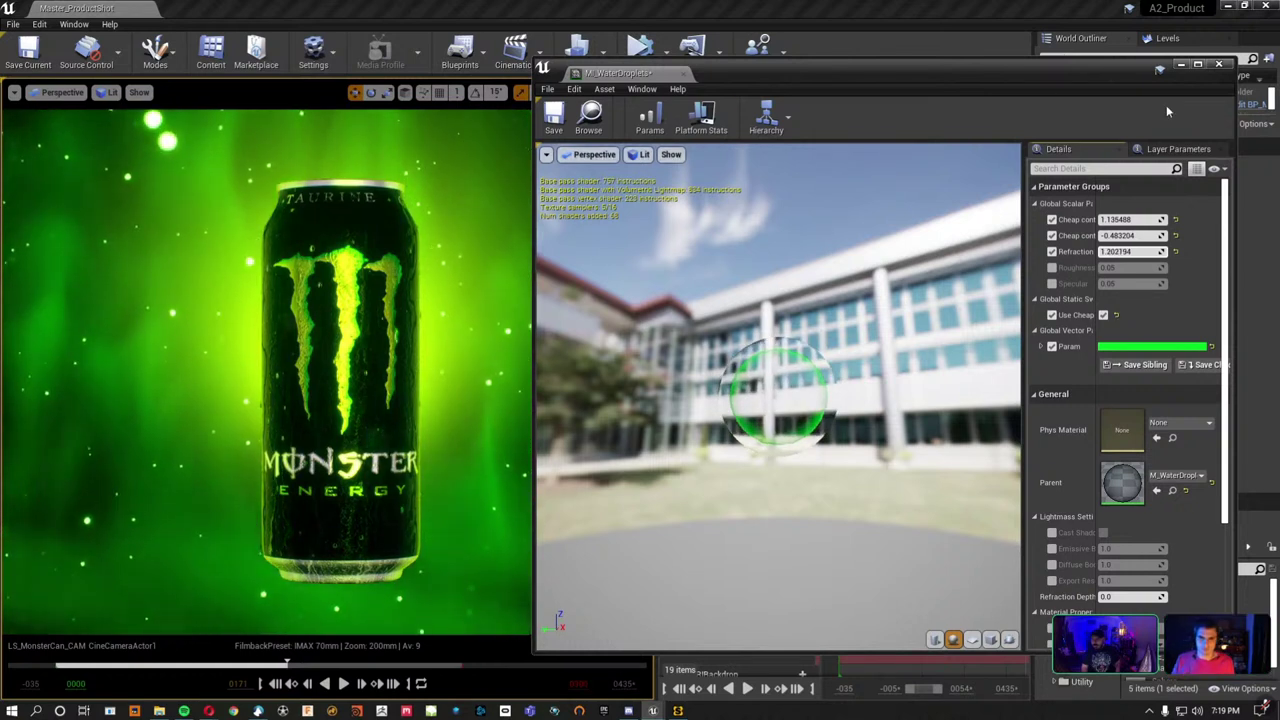
click(1218, 64)
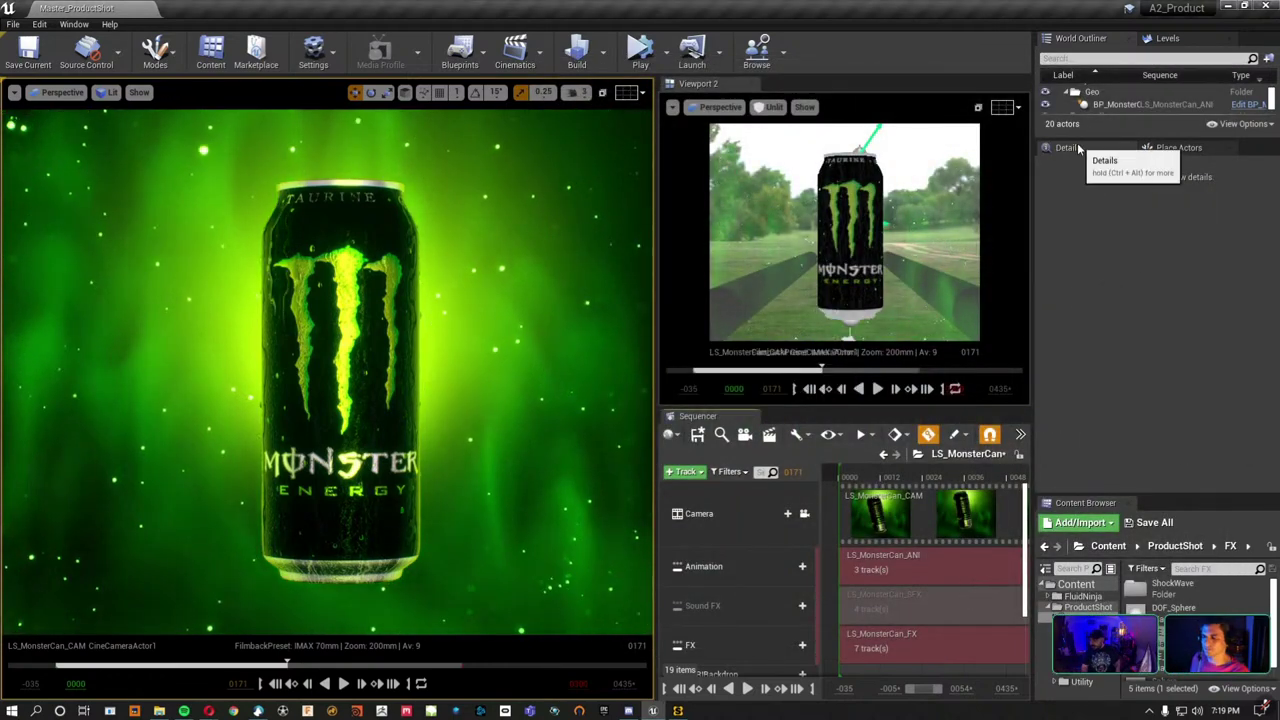
Enlarge the outliner to show FX, Geo and Studio folders, then switch to the dolly shot article.
drag(1078, 139, 1090, 370)
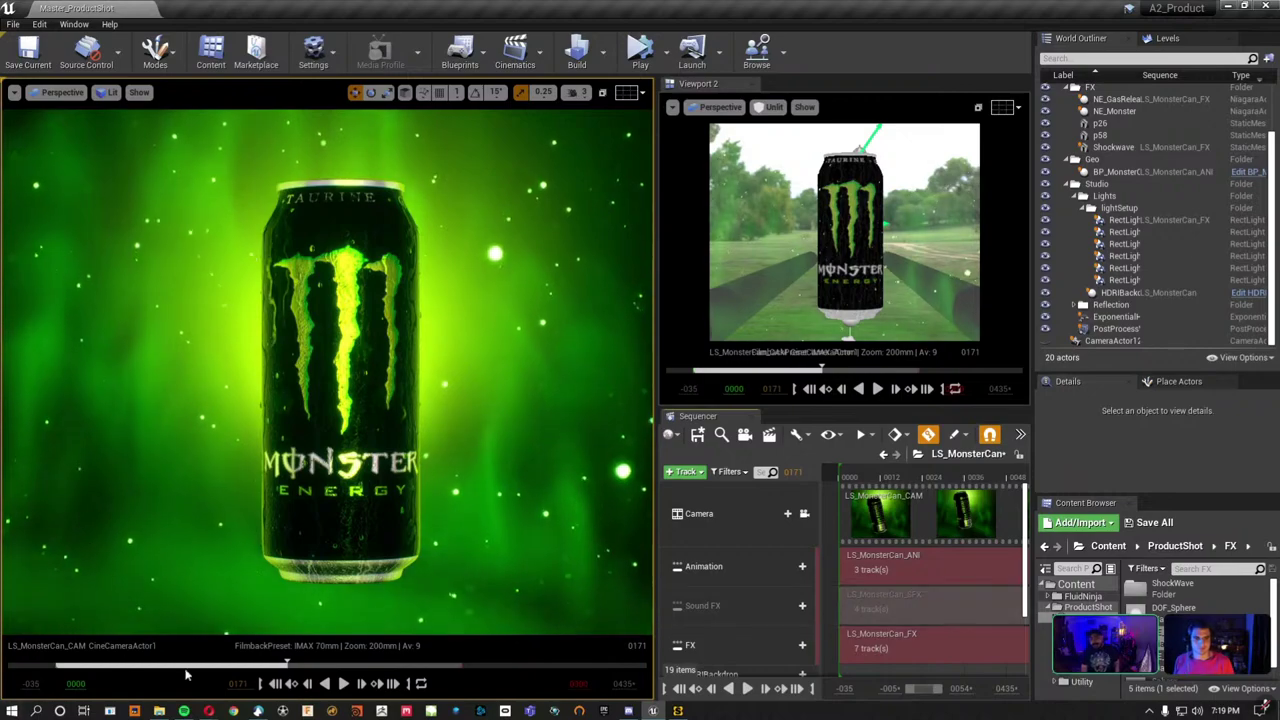
mouse_move(208, 711)
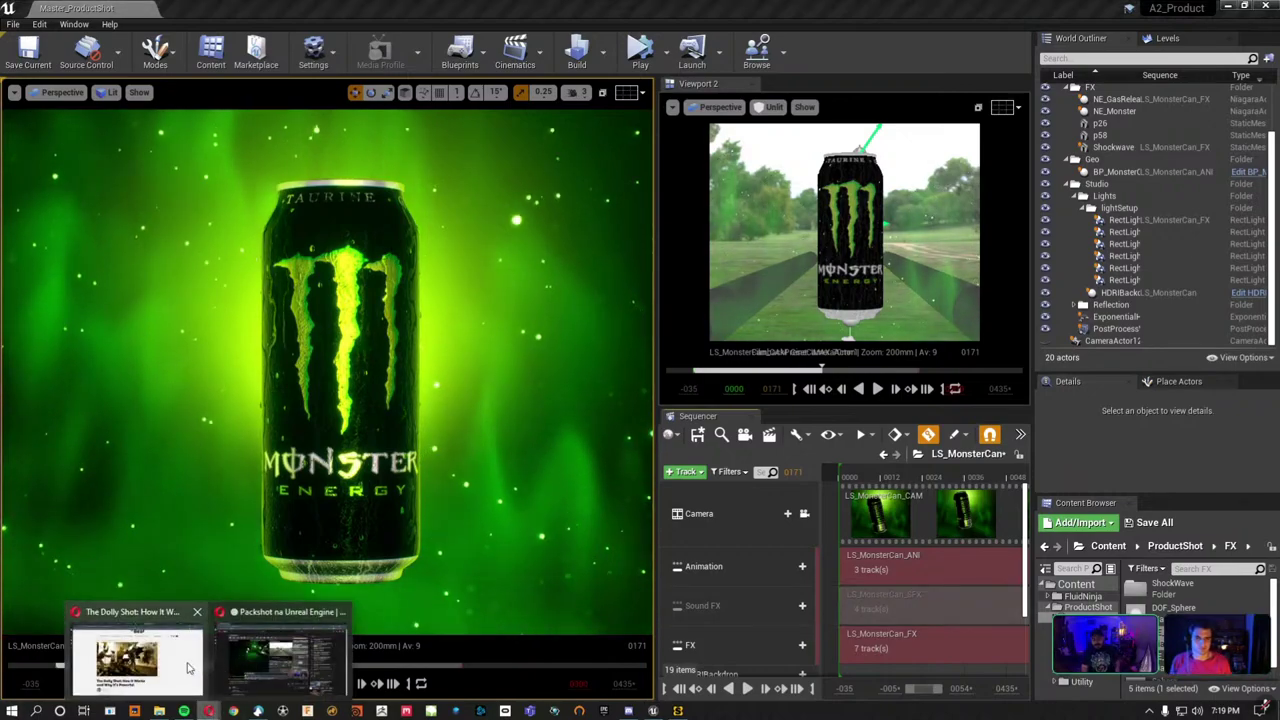
click(193, 670)
Load the pixelandpoly IOR List page from the address bar.
click(815, 28)
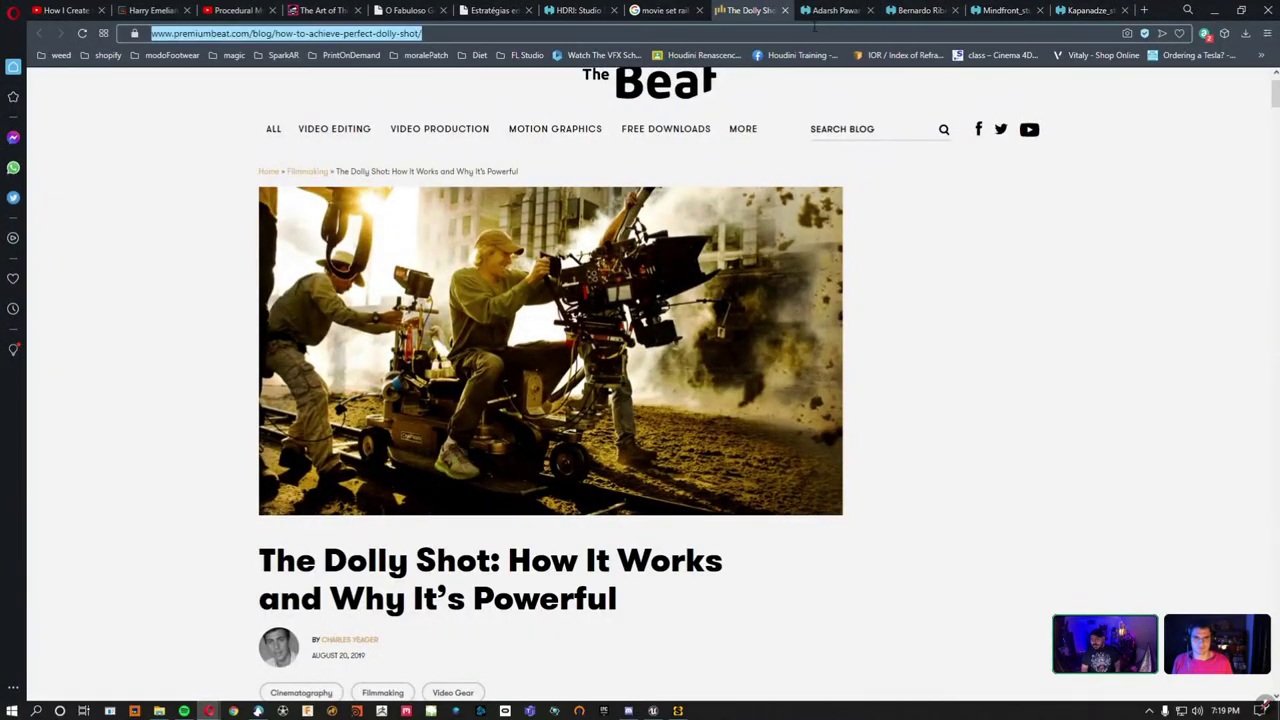
text(ior)
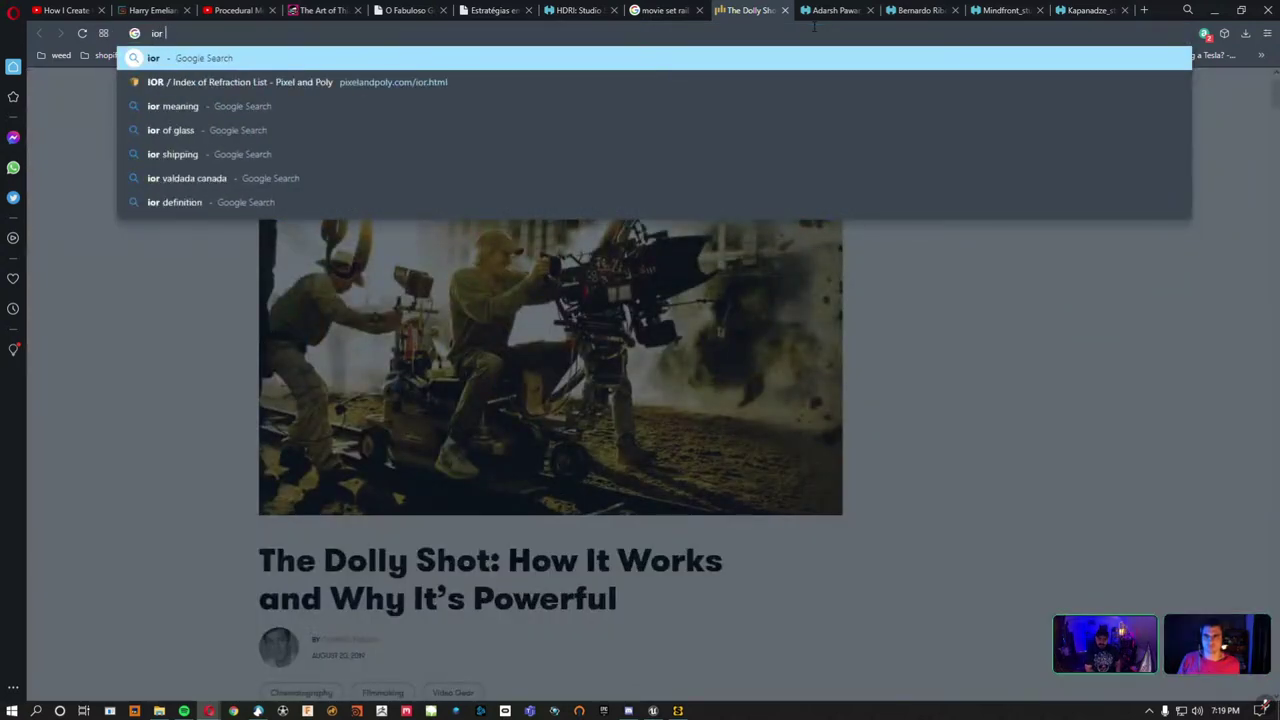
key(Down)
key(Return)
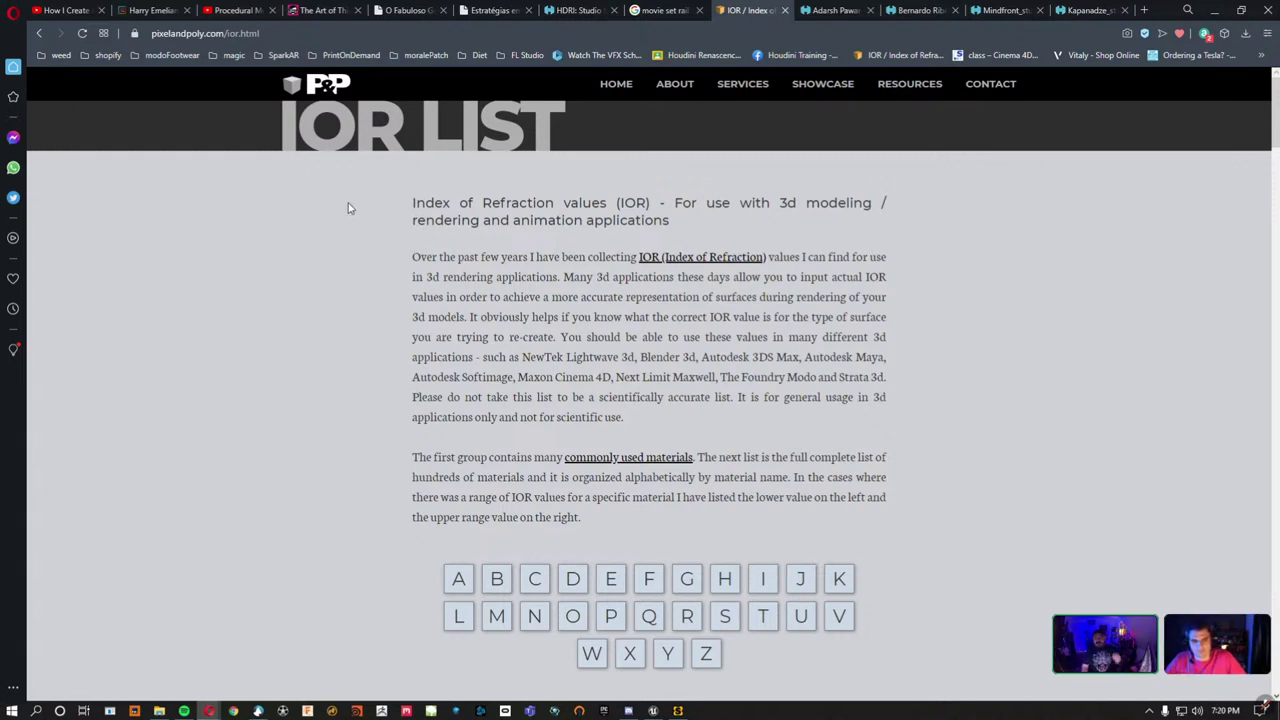
scroll(335, 276, down, 7)
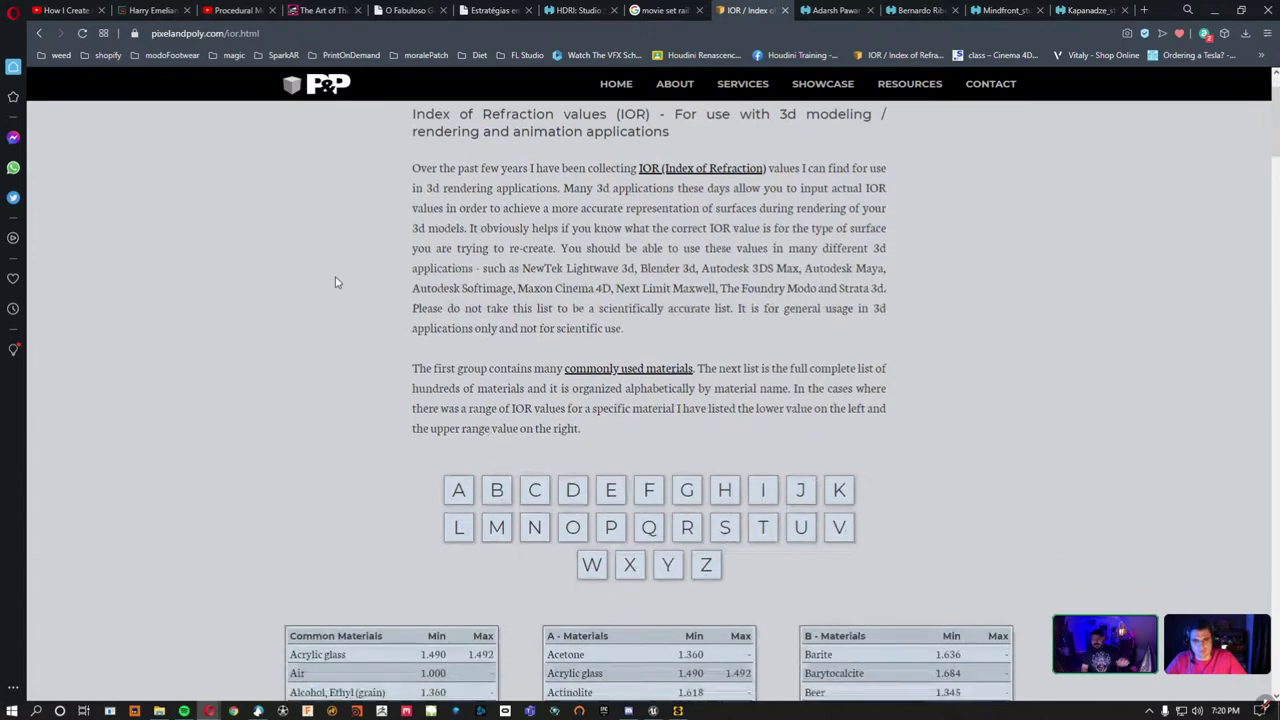
scroll(296, 336, up, 2)
scroll(303, 334, up, 2)
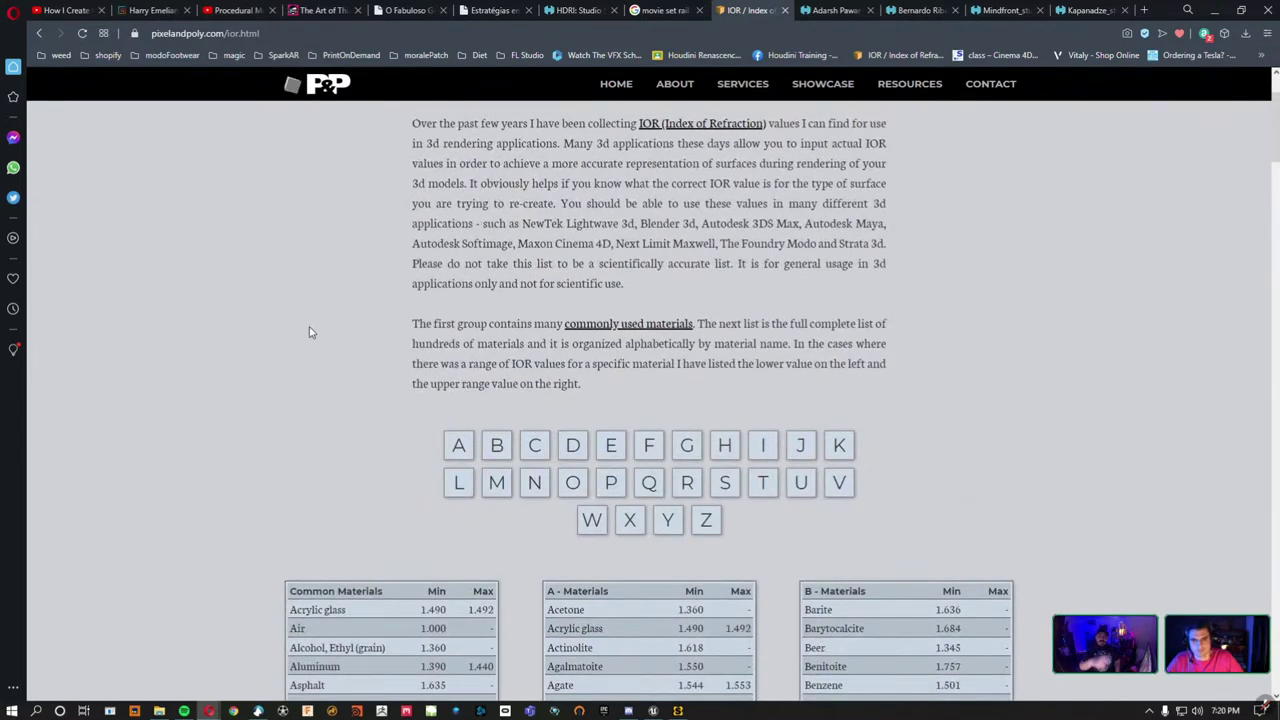
Find milk and water in the IOR table, noting water's 1.325, then minimize the browser.
key(ctrl+f)
text(milk)
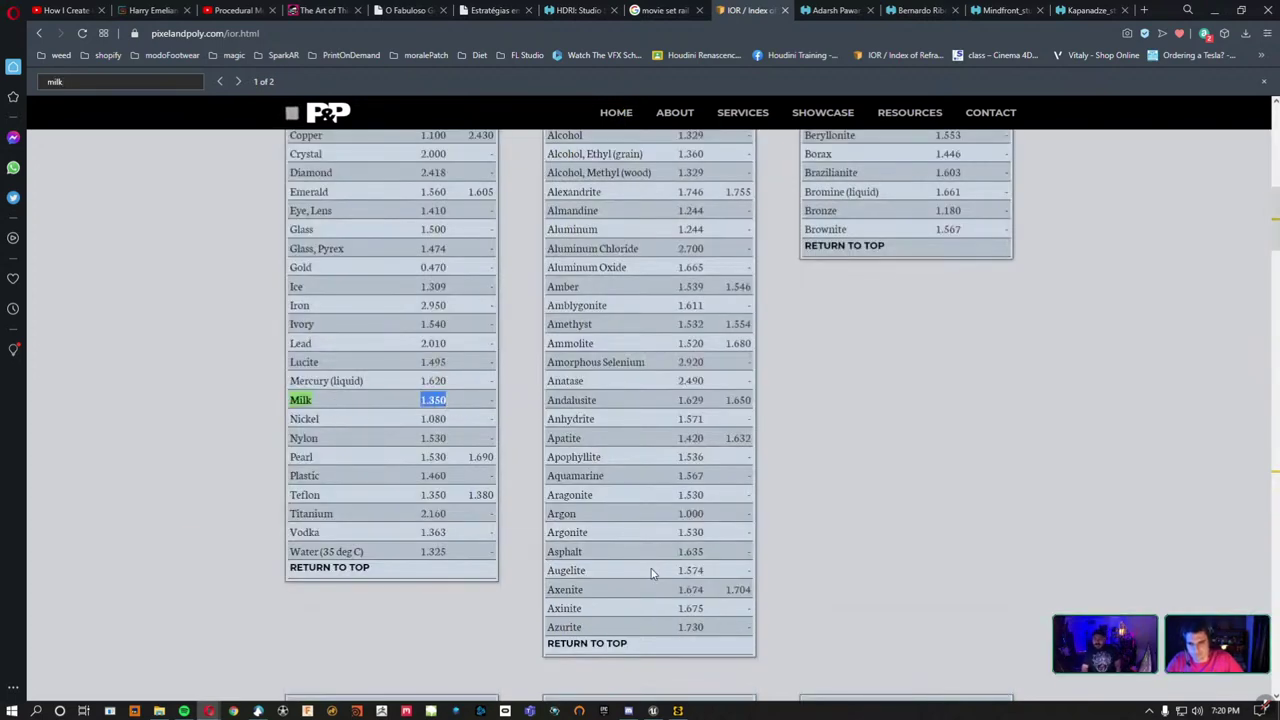
key(alt+Tab)
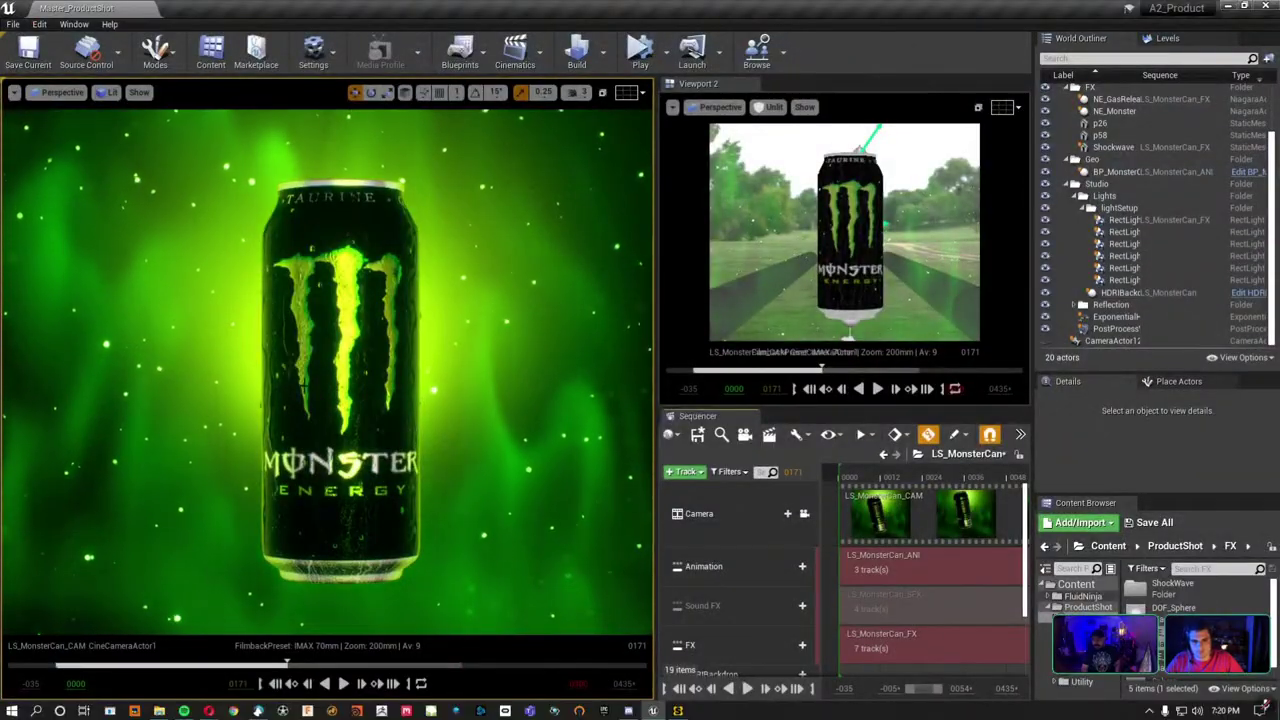
key(alt+Tab)
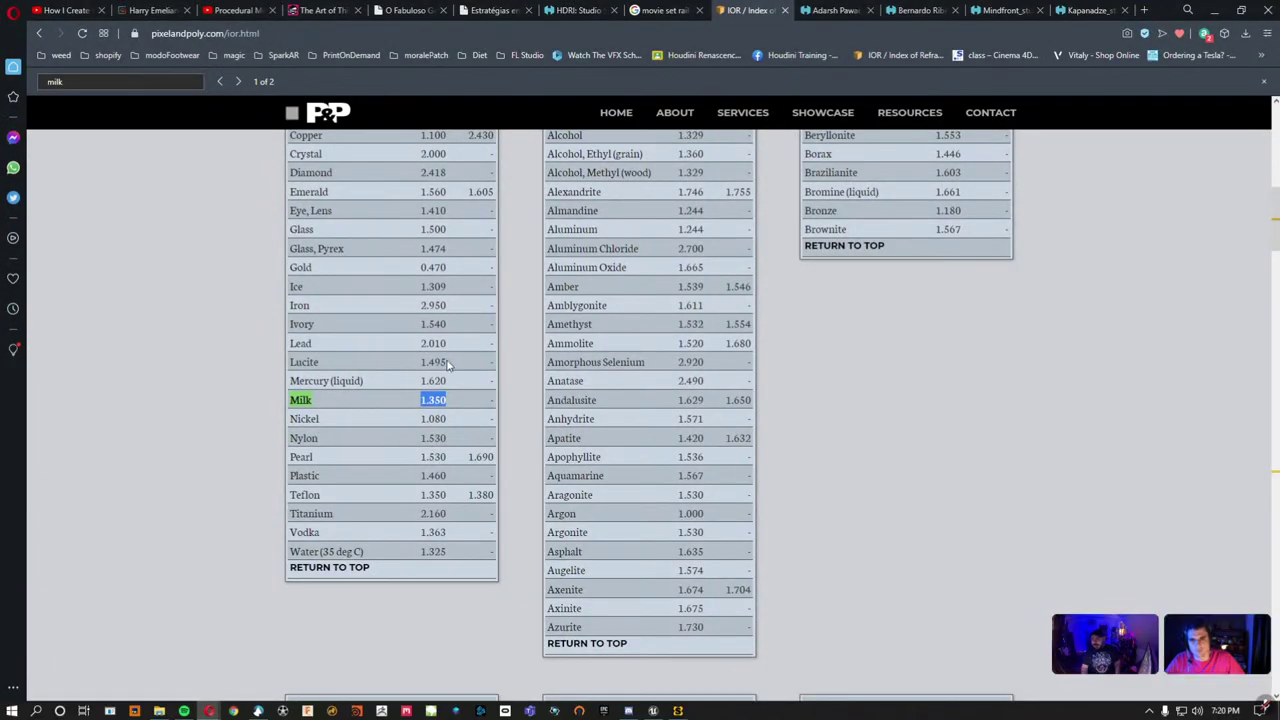
text(water)
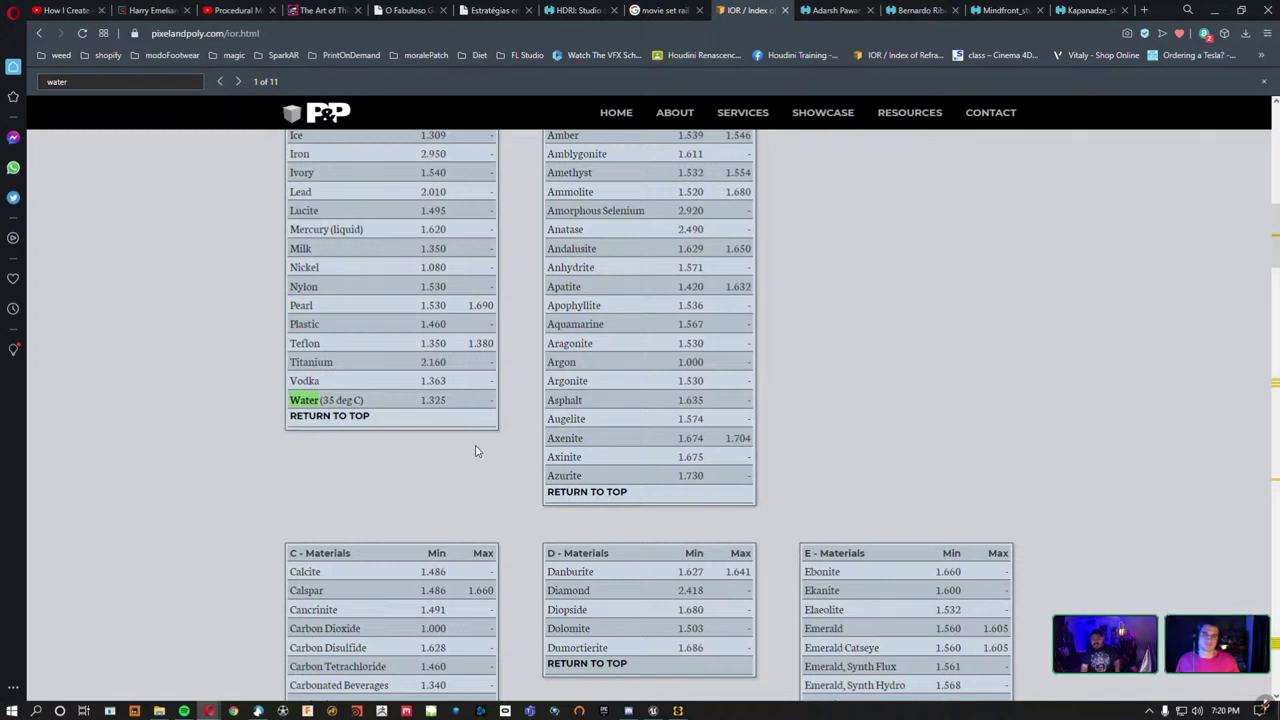
scroll(476, 451, up, 8)
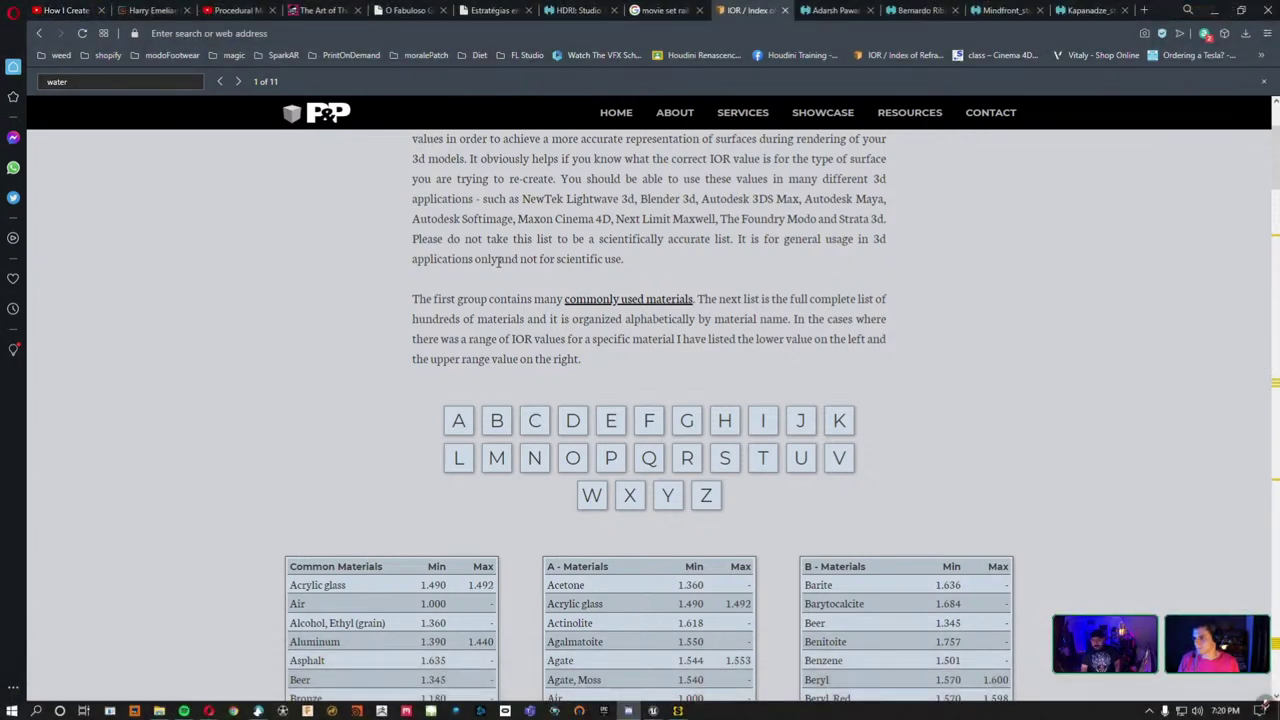
click(1213, 9)
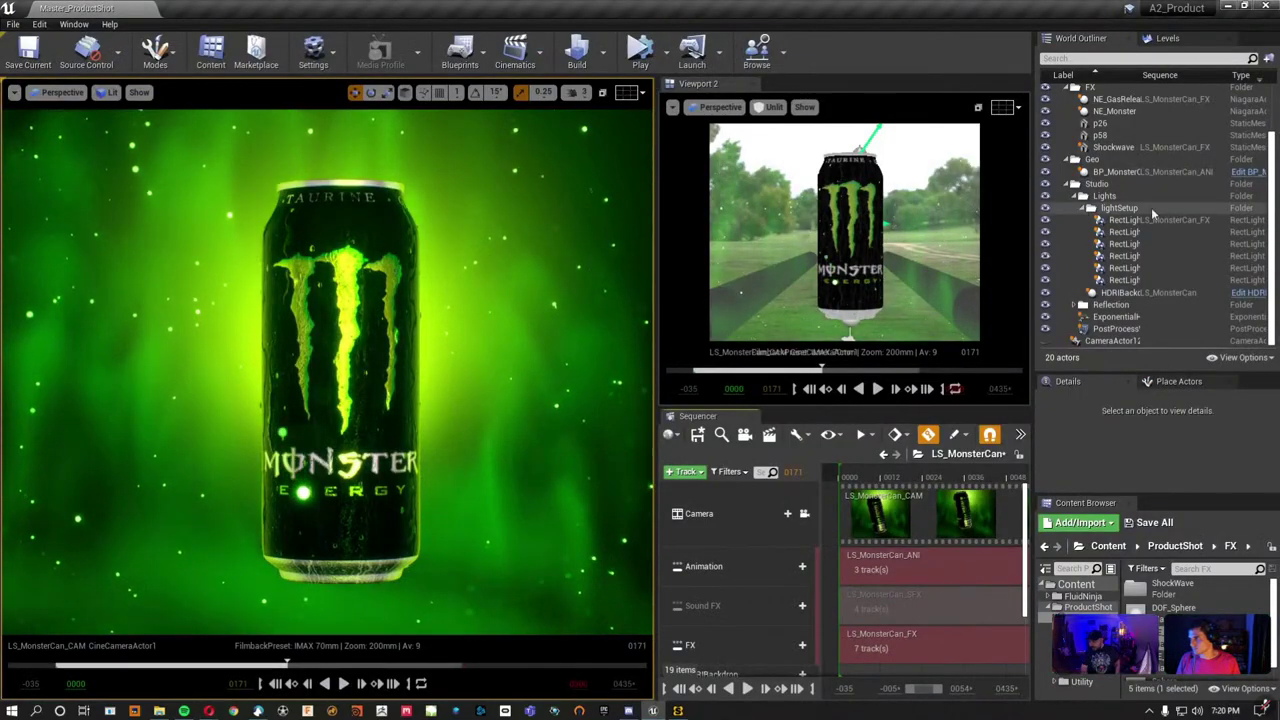
Select BP_MonsterCan and its 473ml_can_GEO component to show M_CanTop and MI_CanBody materials.
scroll(1151, 207, up, 3)
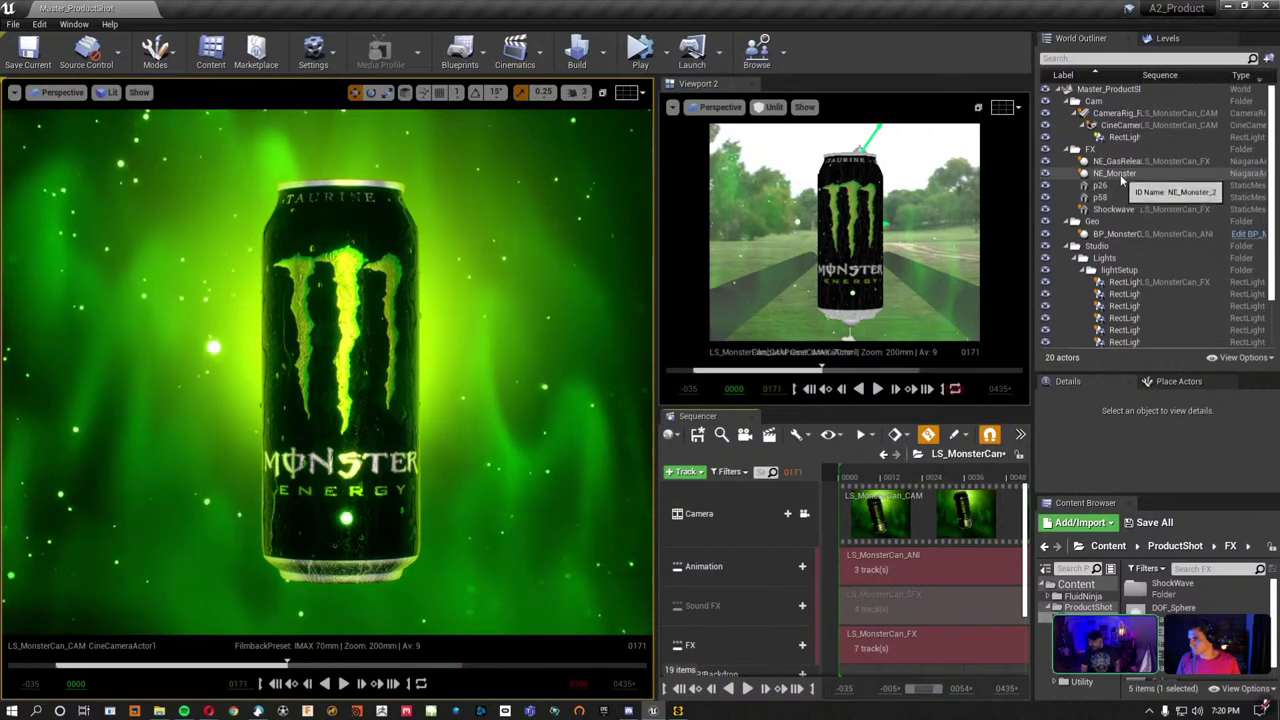
click(1117, 174)
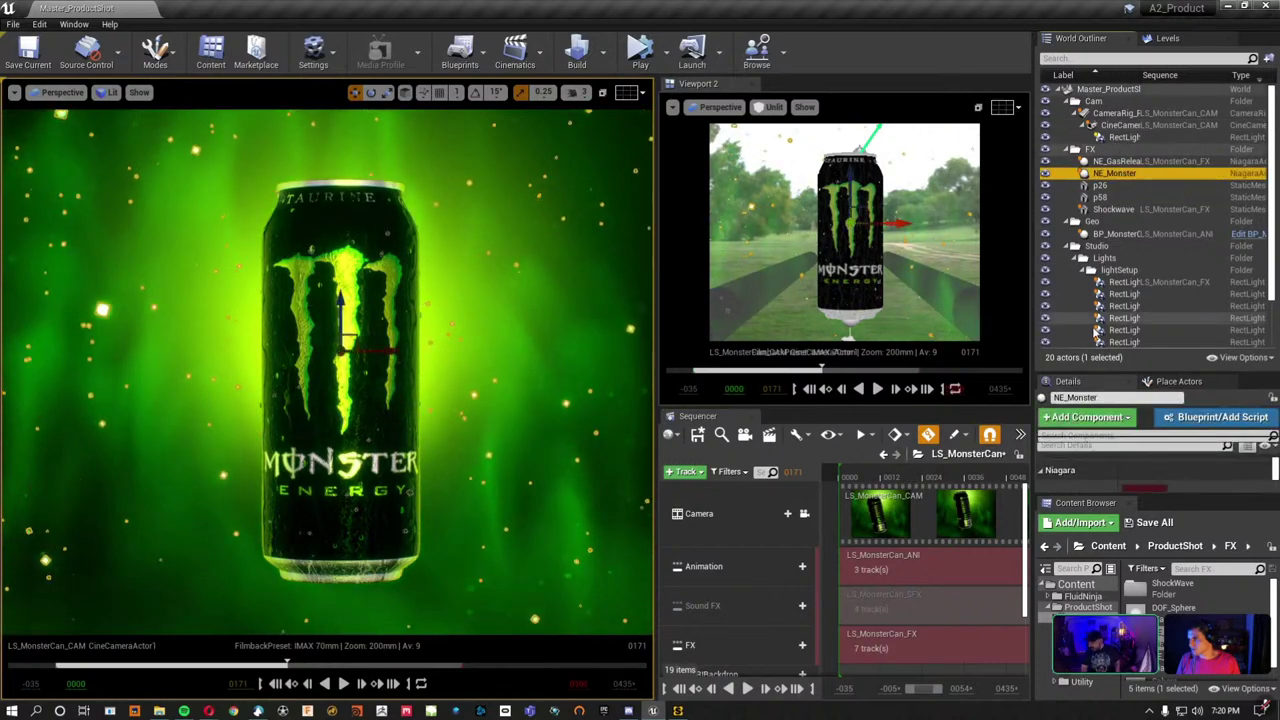
scroll(1097, 330, down, 3)
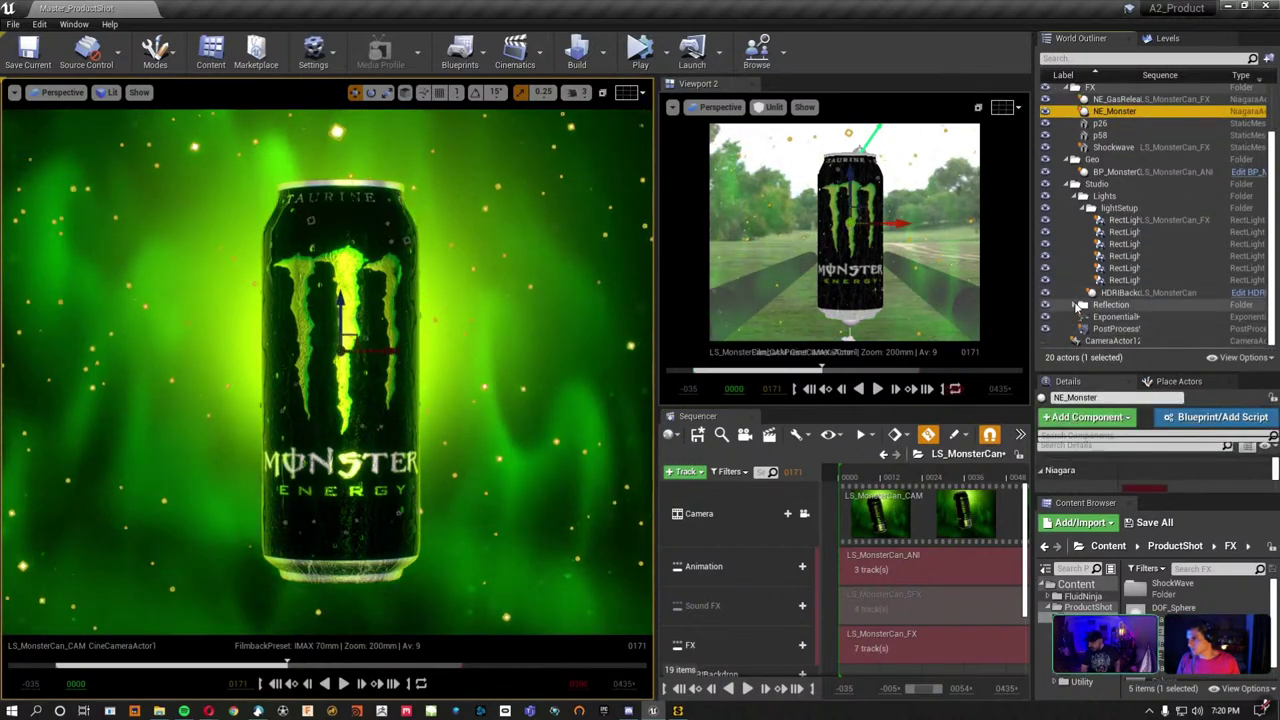
scroll(1085, 209, up, 2)
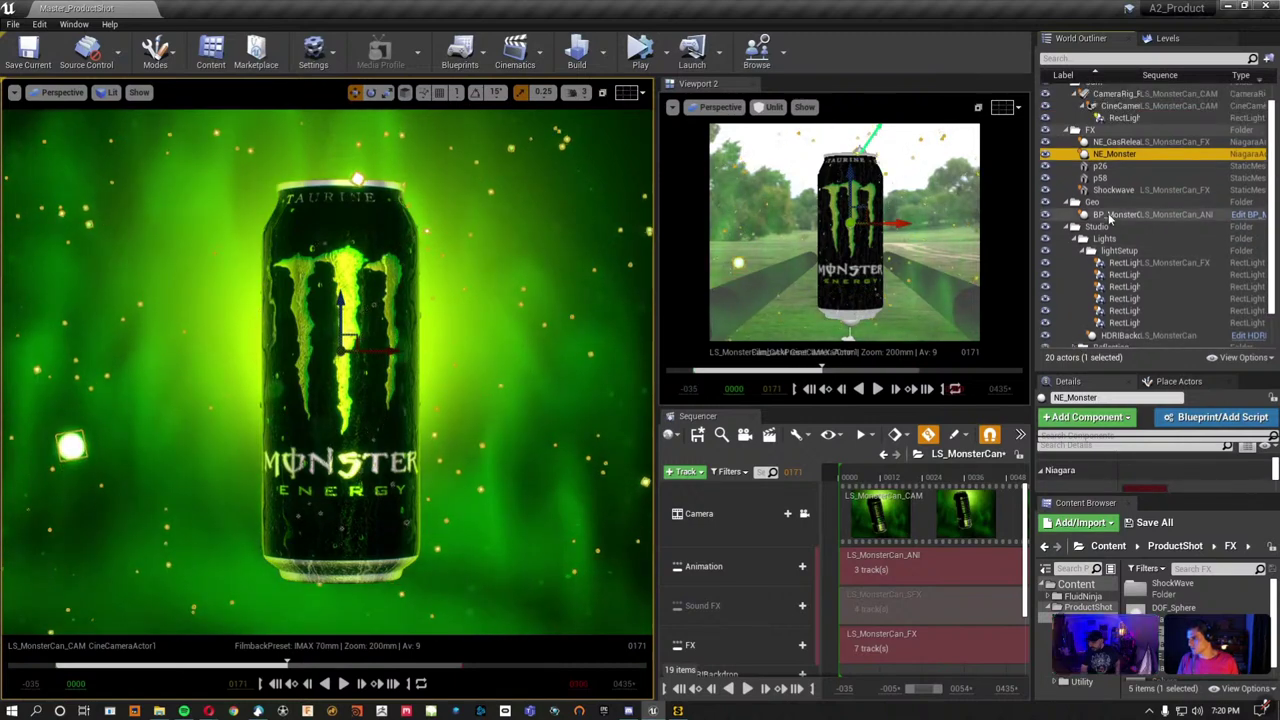
click(1090, 214)
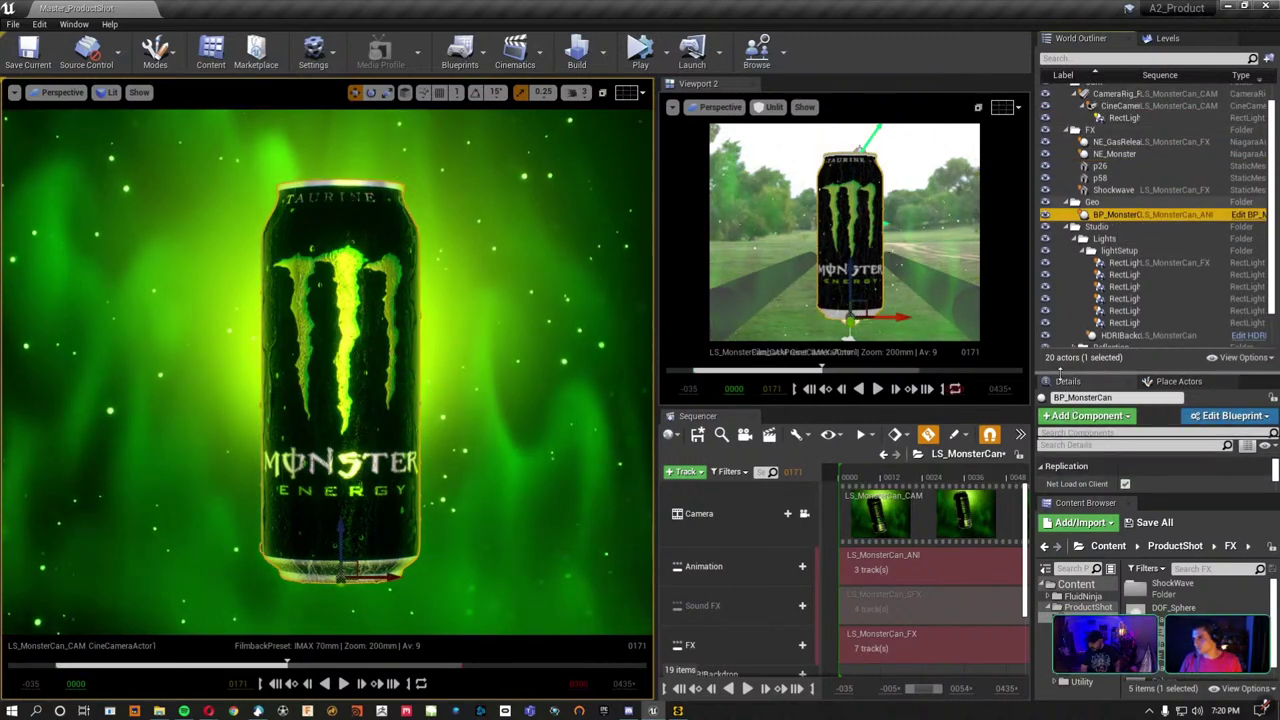
drag(1066, 370, 1066, 118)
click(1100, 225)
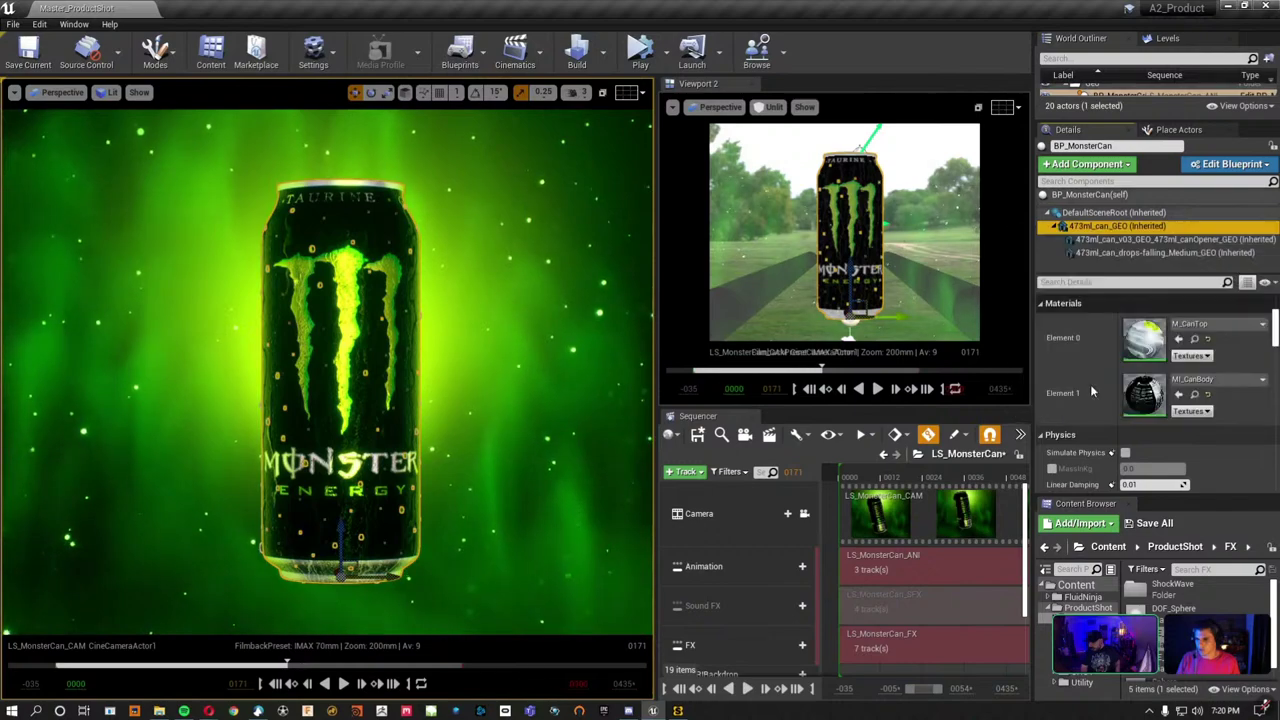
Open MI_CanBody in the material instance editor and preview it on a cube.
double_click(1143, 402)
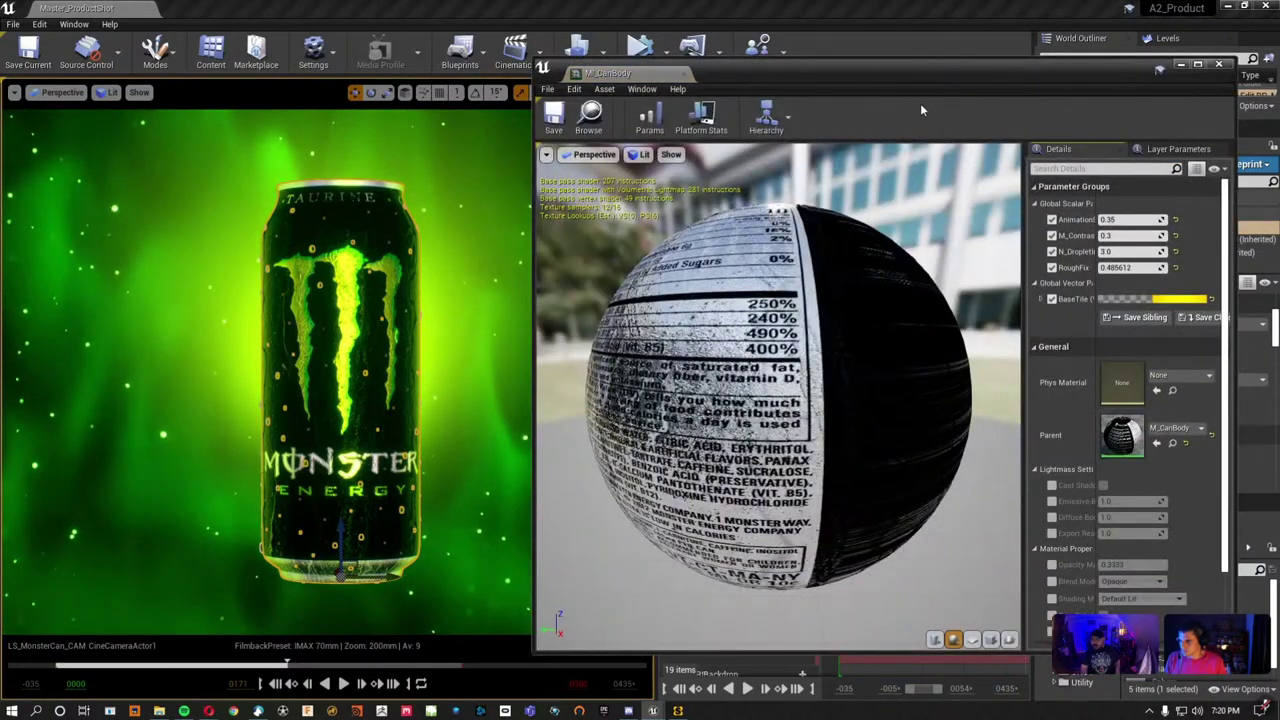
drag(891, 79, 841, 94)
drag(680, 400, 860, 400)
drag(730, 400, 760, 340)
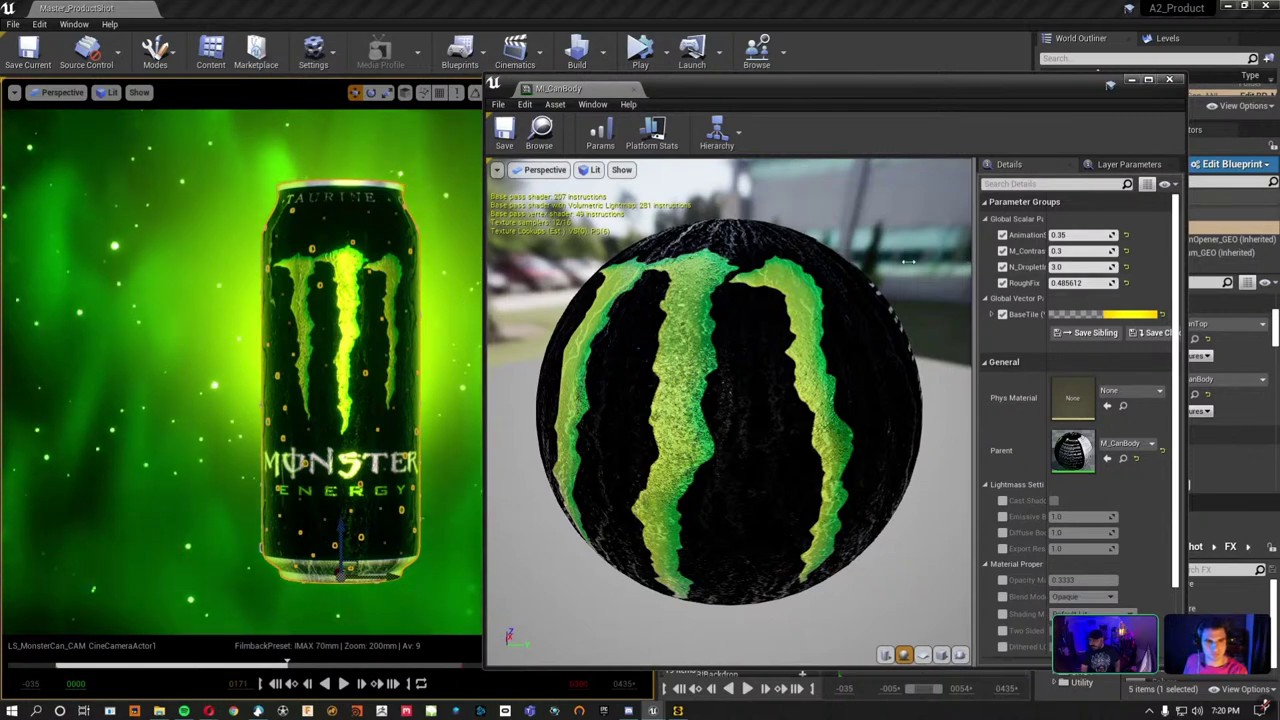
drag(907, 261, 812, 262)
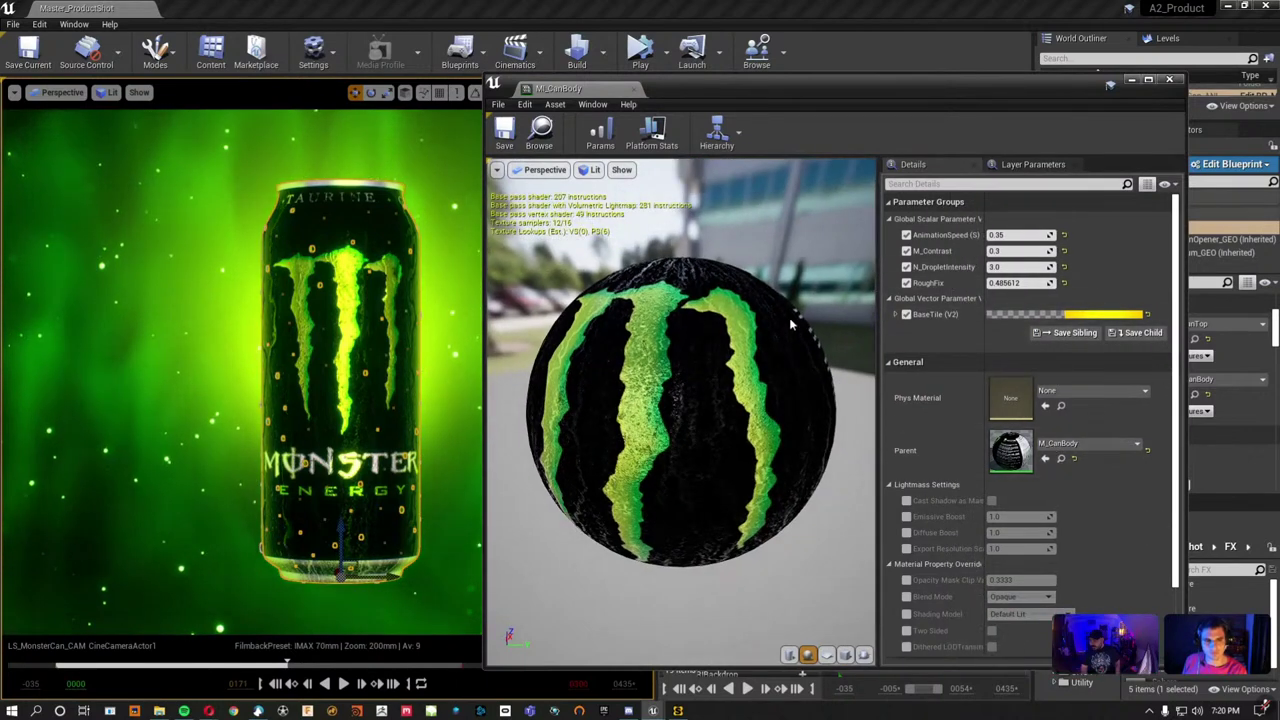
click(845, 654)
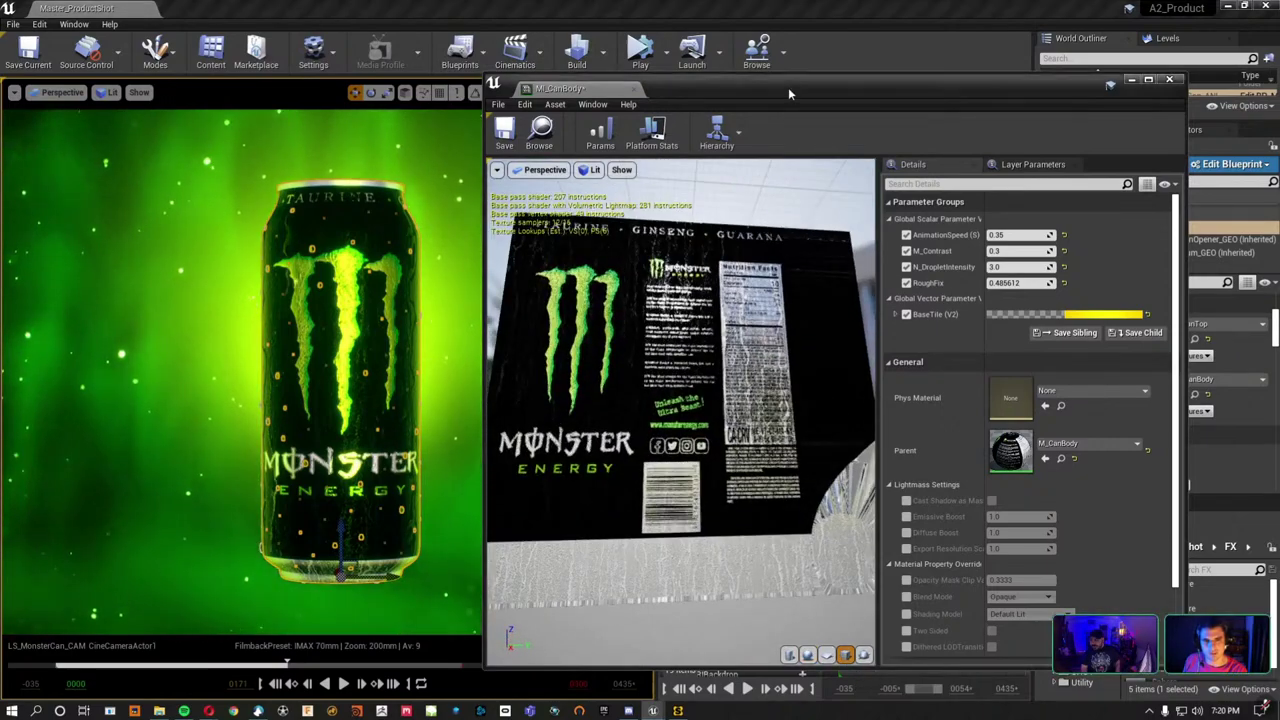
Compare the can label with RoughFix on and off, leave it off, and restore the window.
double_click(788, 87)
drag(400, 380, 938, 279)
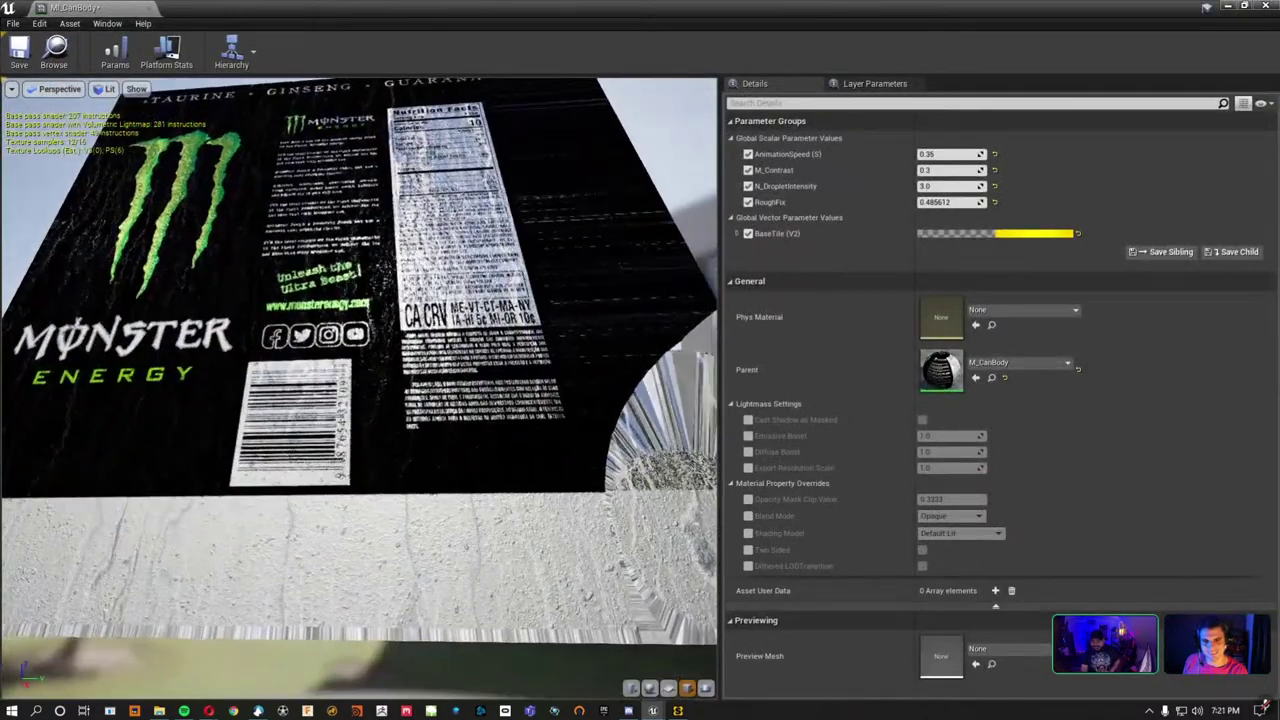
click(748, 202)
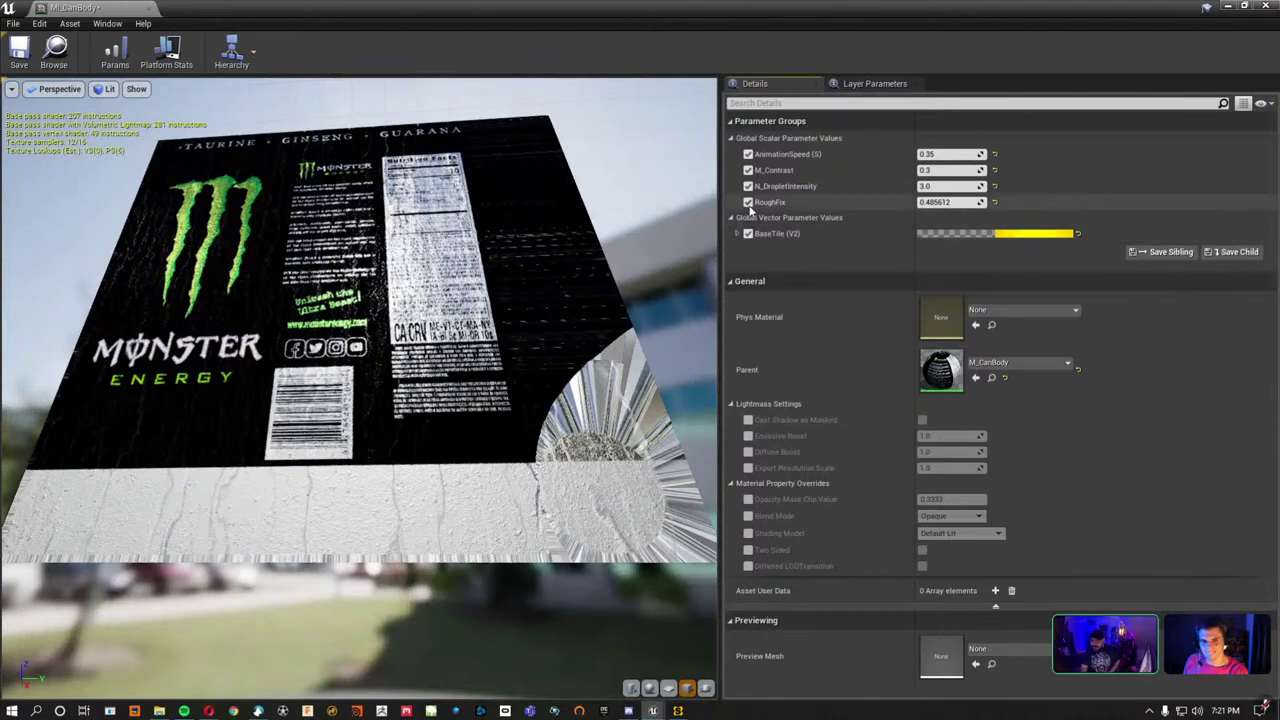
click(748, 202)
click(748, 202)
click(748, 202)
click(748, 202)
click(748, 202)
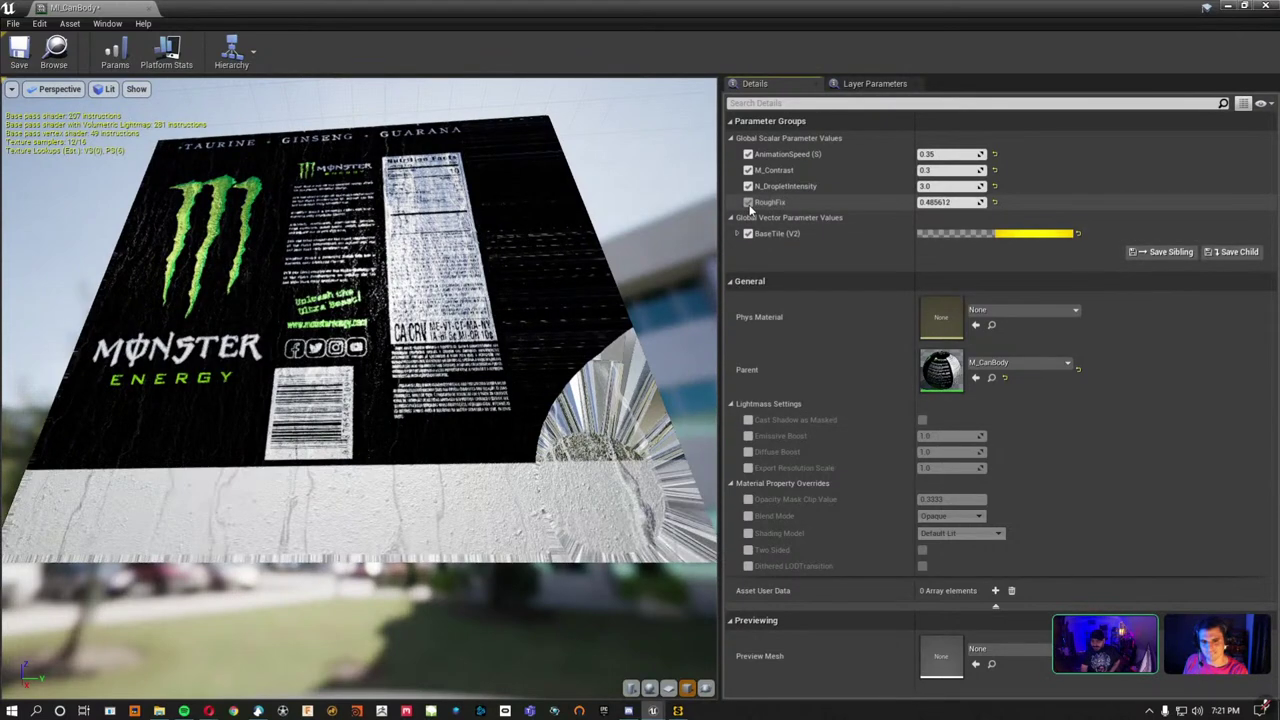
click(748, 202)
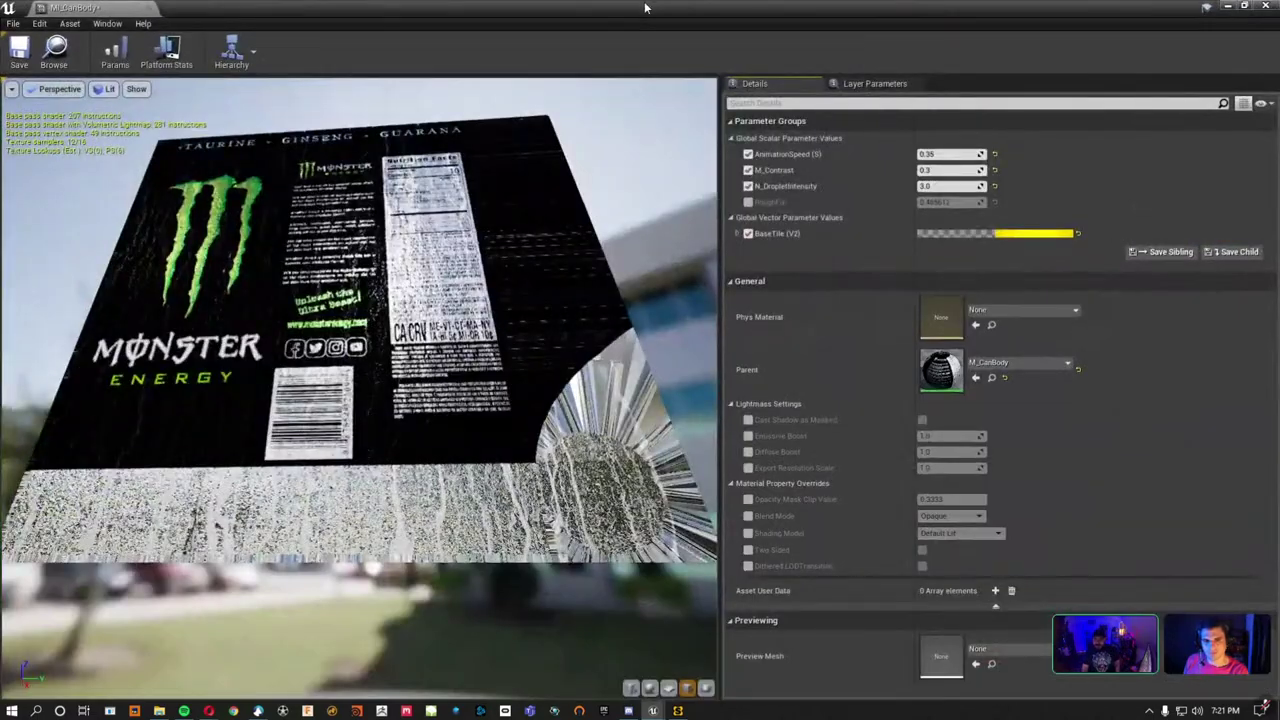
double_click(645, 8)
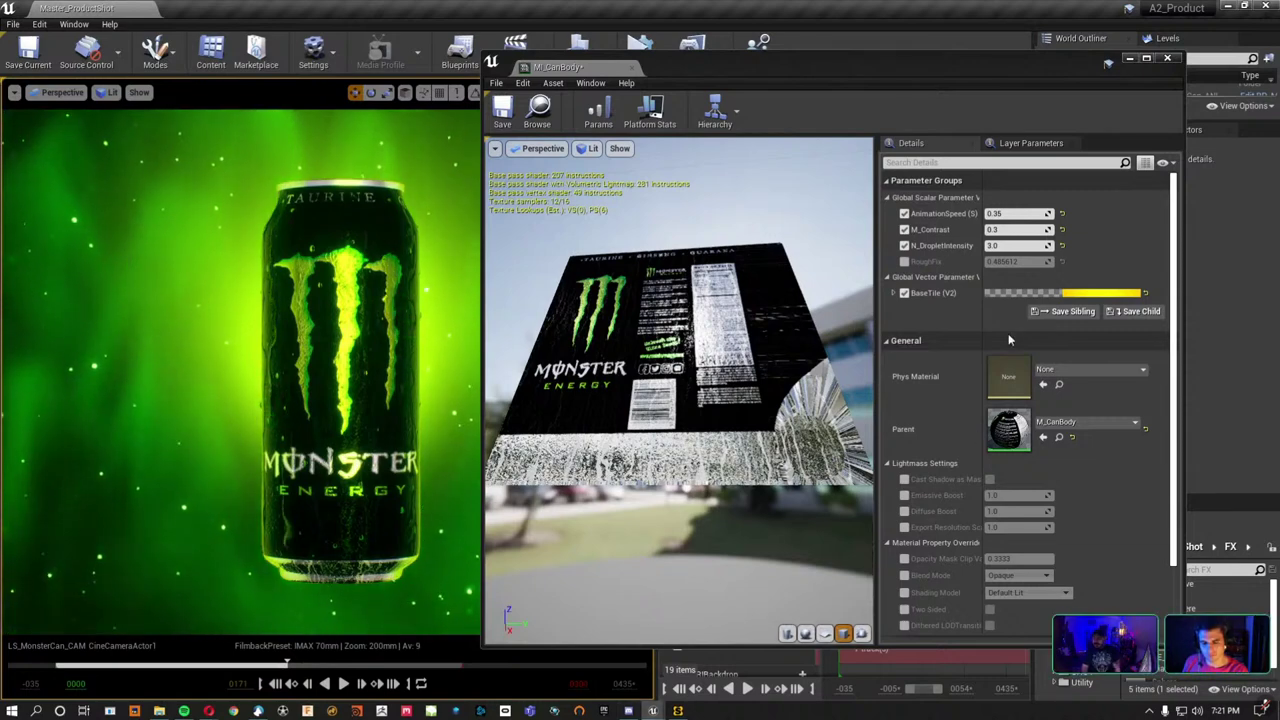
Toggle the RoughFix override repeatedly to compare the preview, ending with it disabled.
click(905, 262)
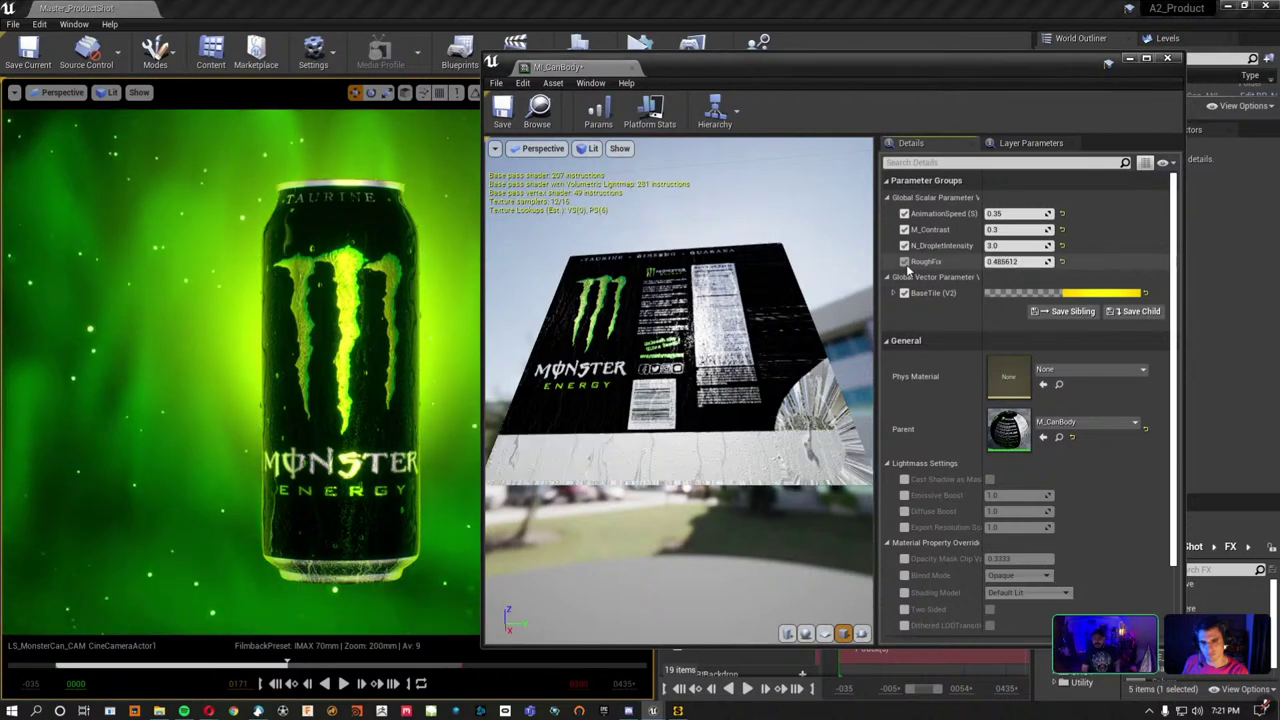
click(905, 263)
click(905, 263)
click(905, 263)
click(905, 263)
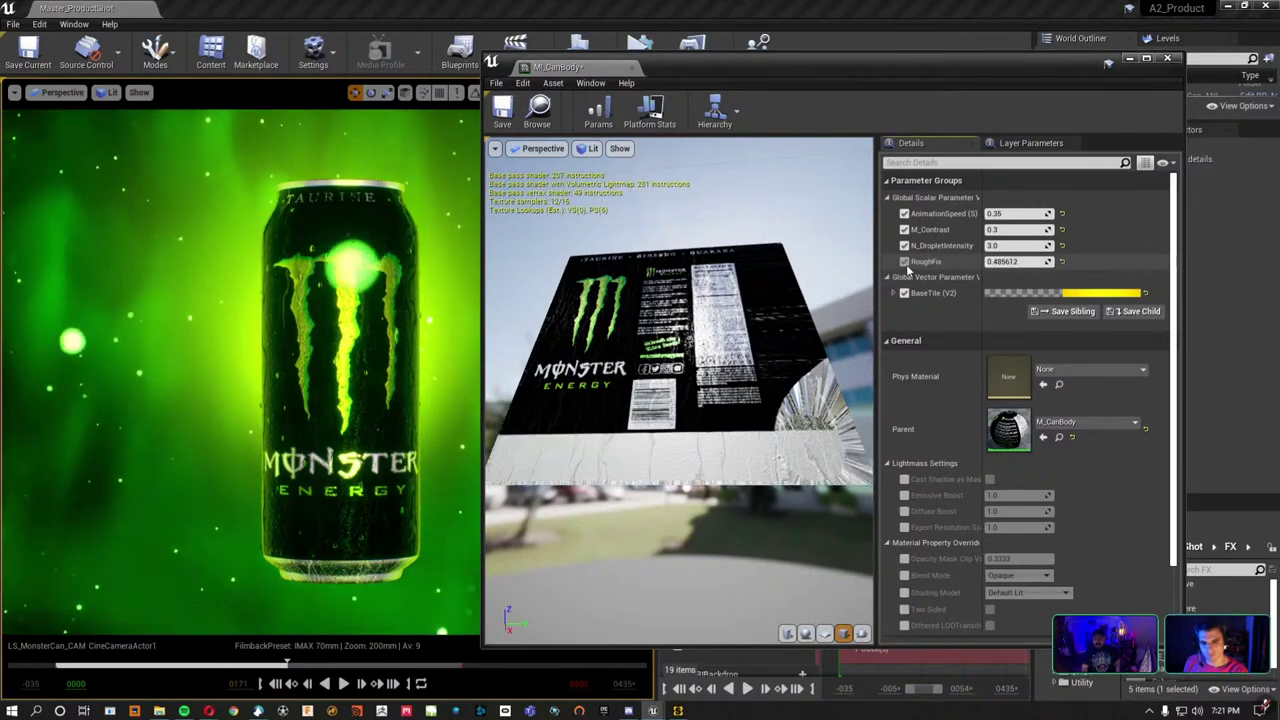
click(905, 263)
click(905, 263)
click(905, 263)
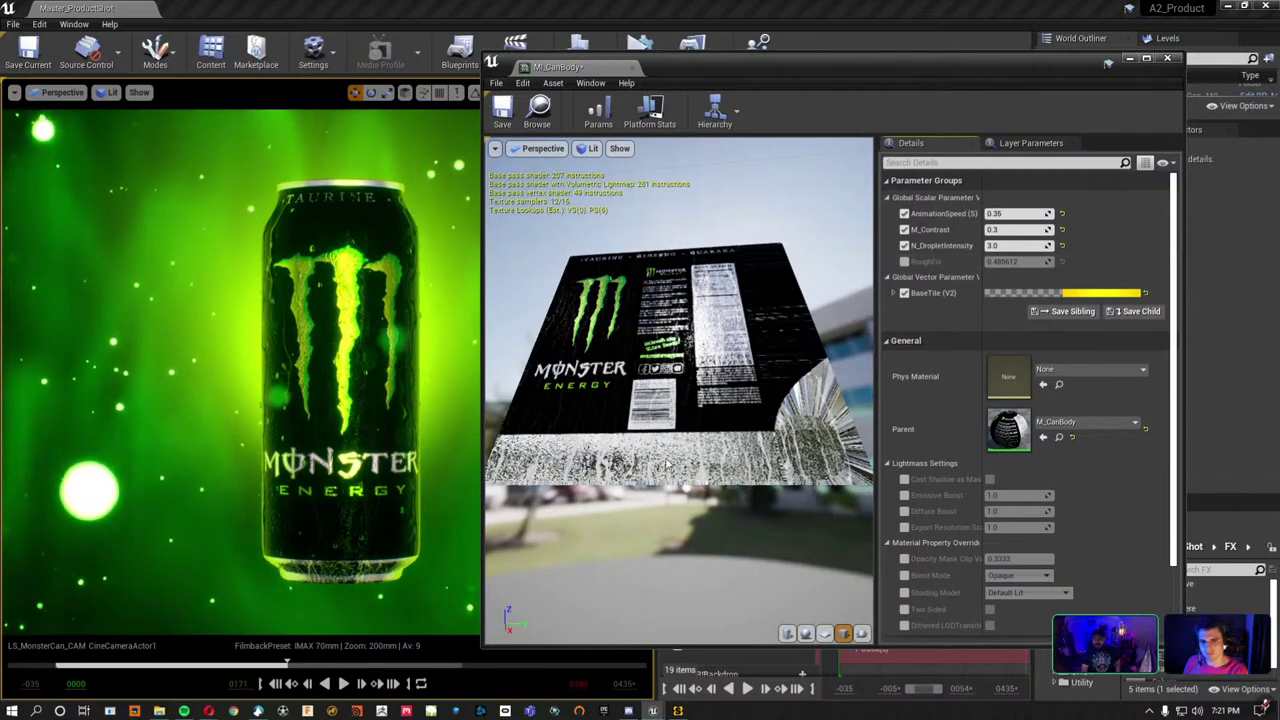
click(905, 262)
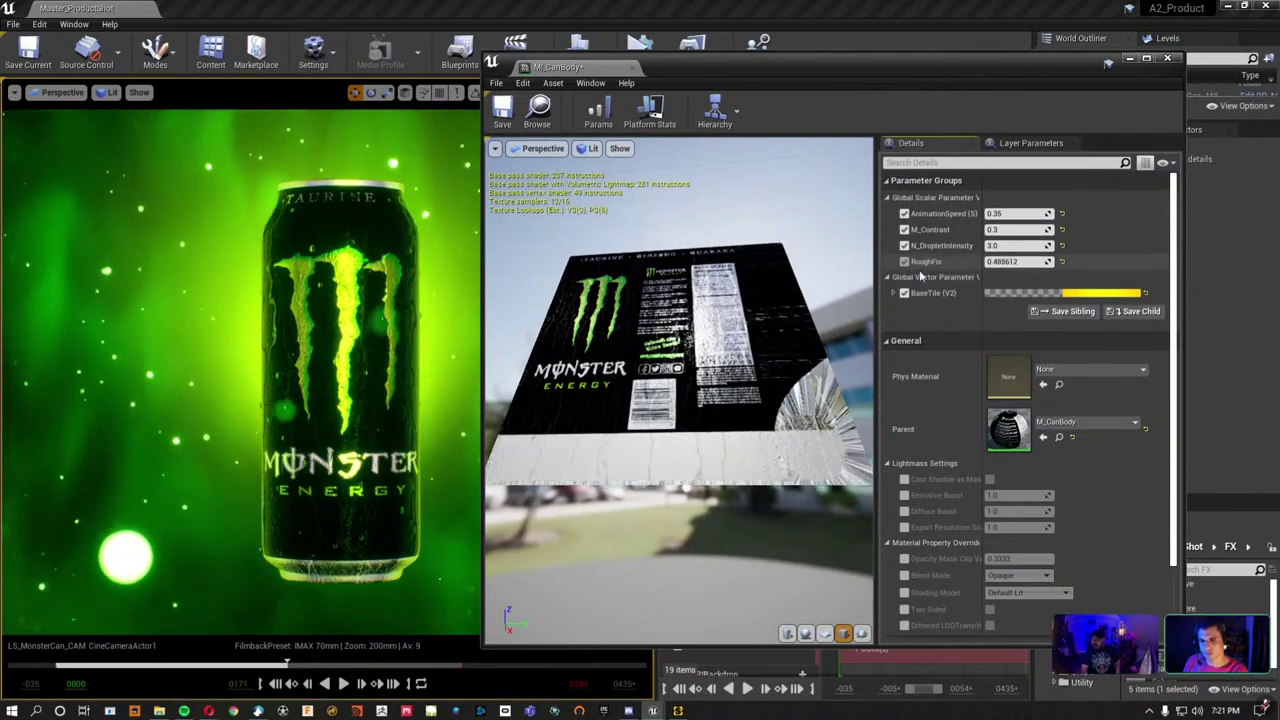
click(905, 261)
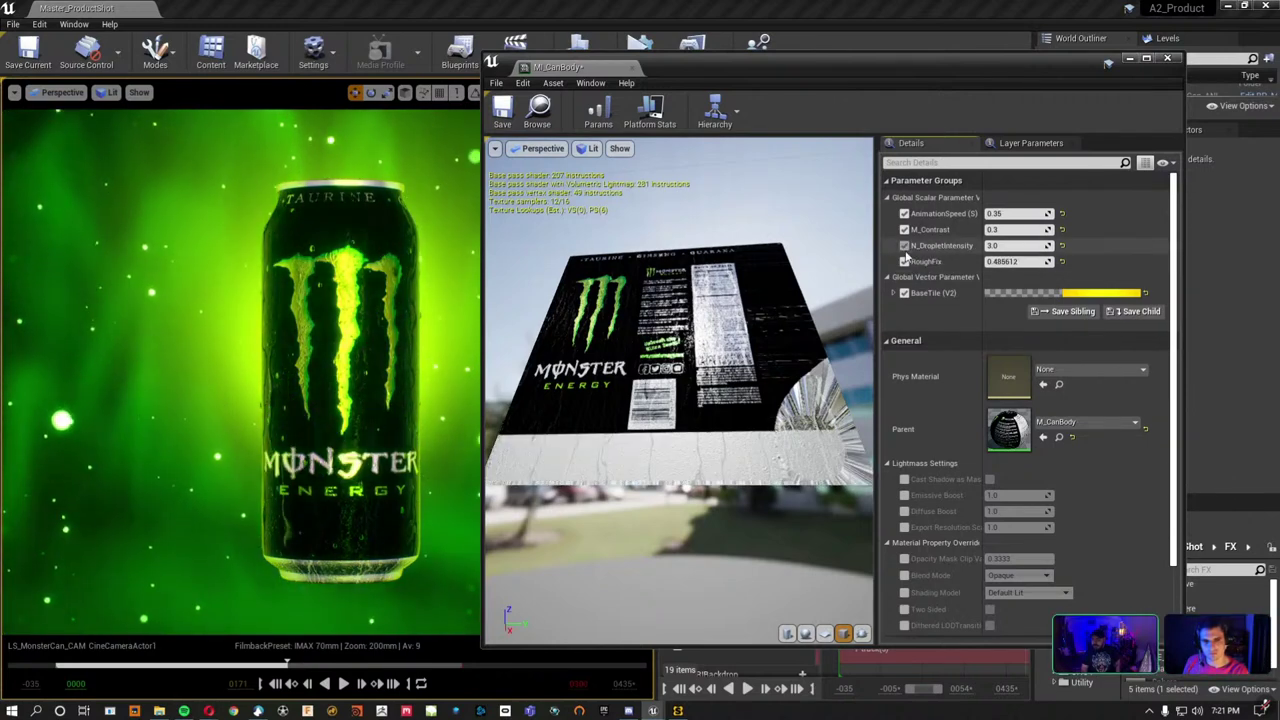
Compare N_DropletIntensity on and off, then re-enable M_Contrast and lower it to about 0.24.
click(905, 246)
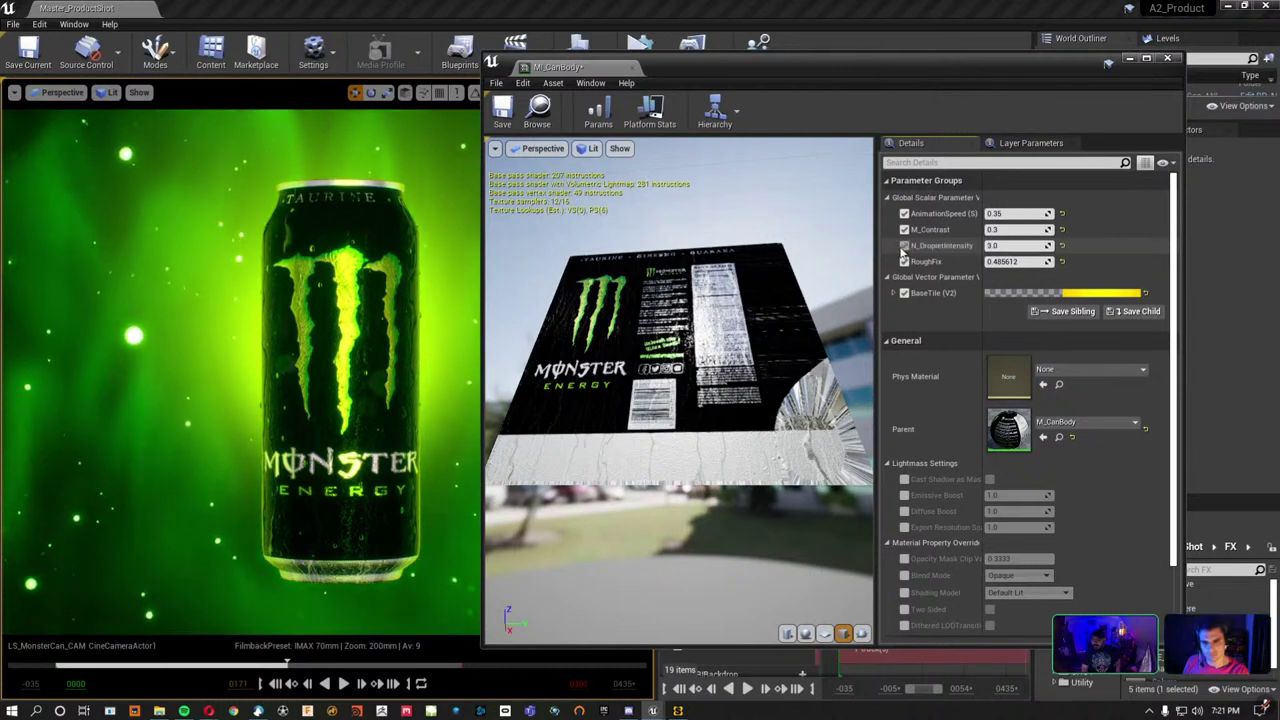
click(905, 246)
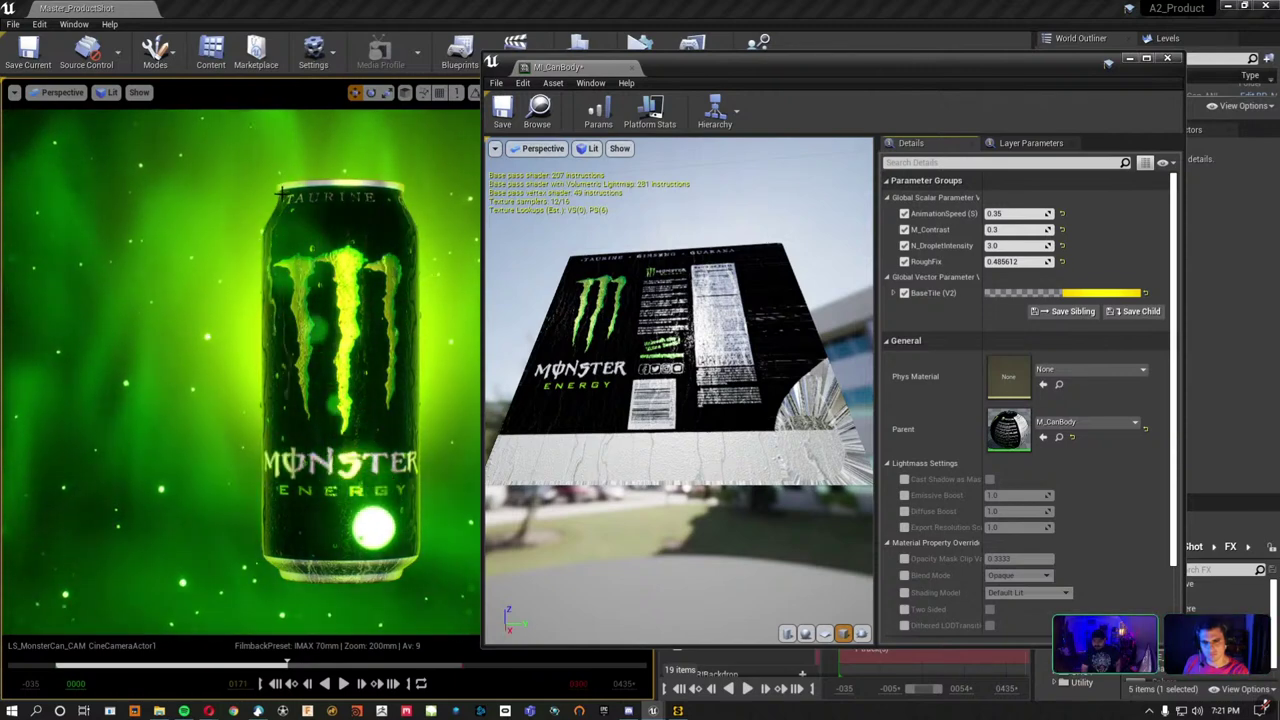
click(905, 246)
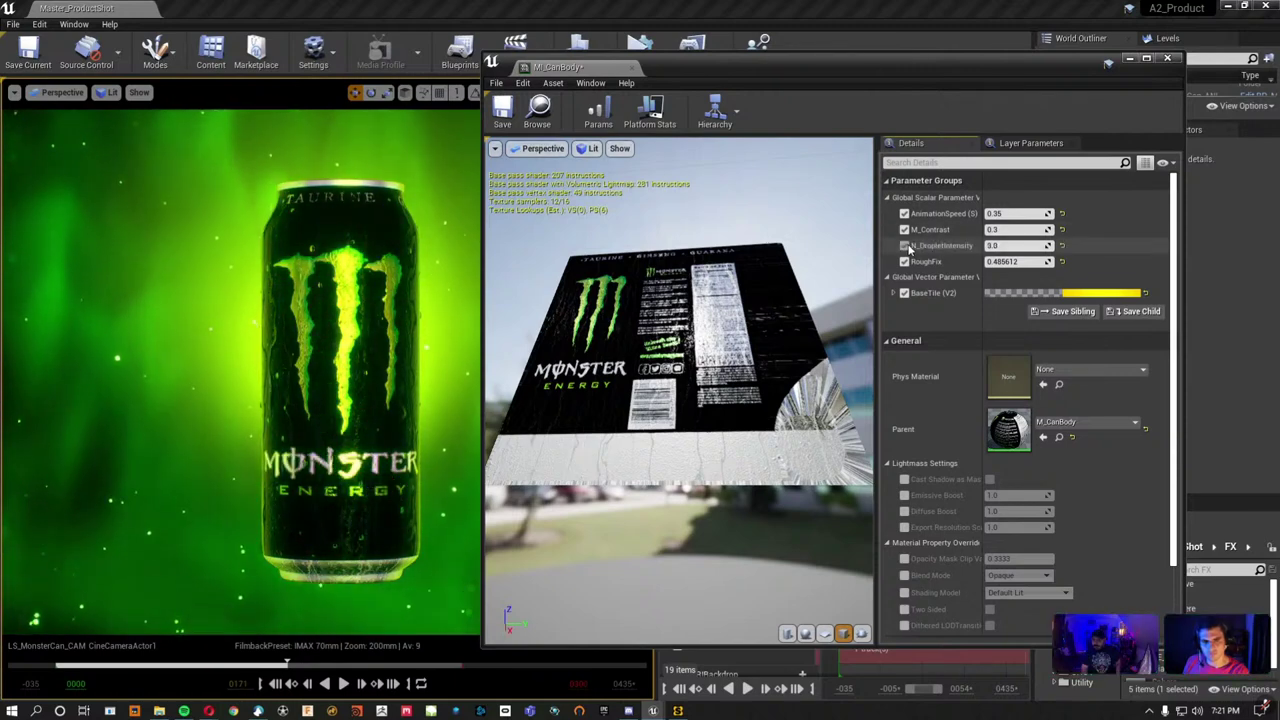
click(905, 246)
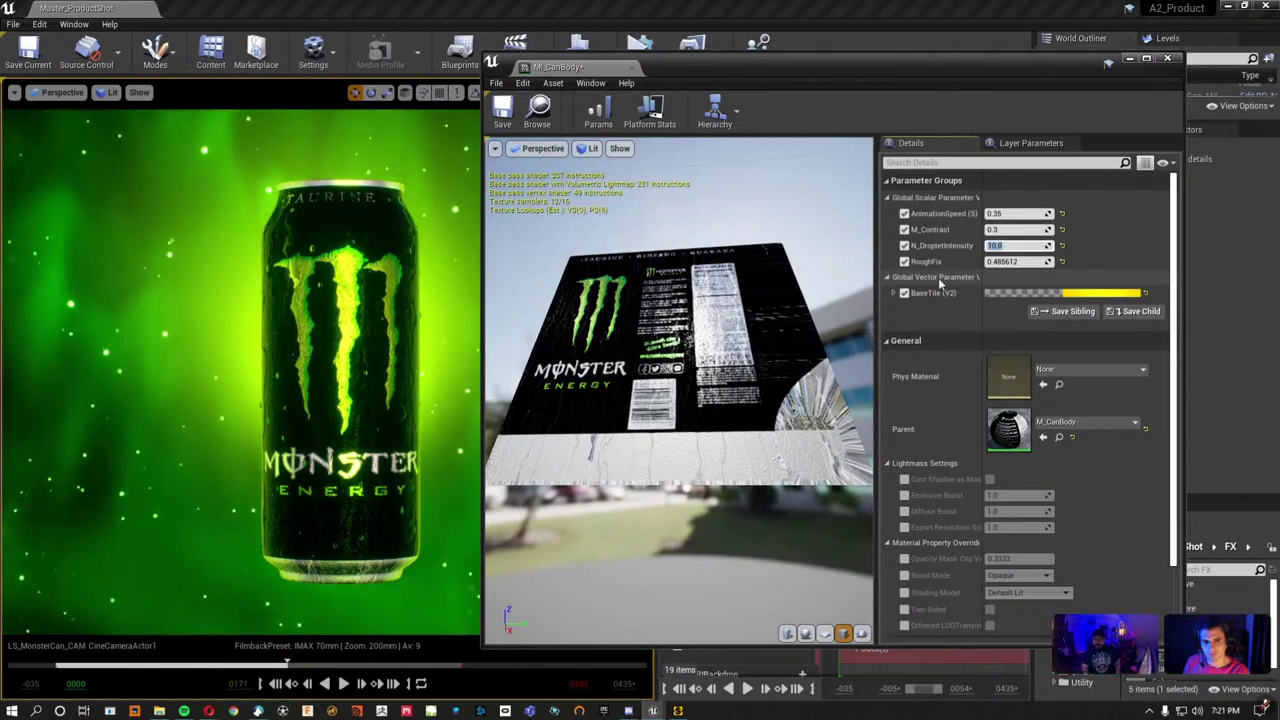
text(3)
click(904, 230)
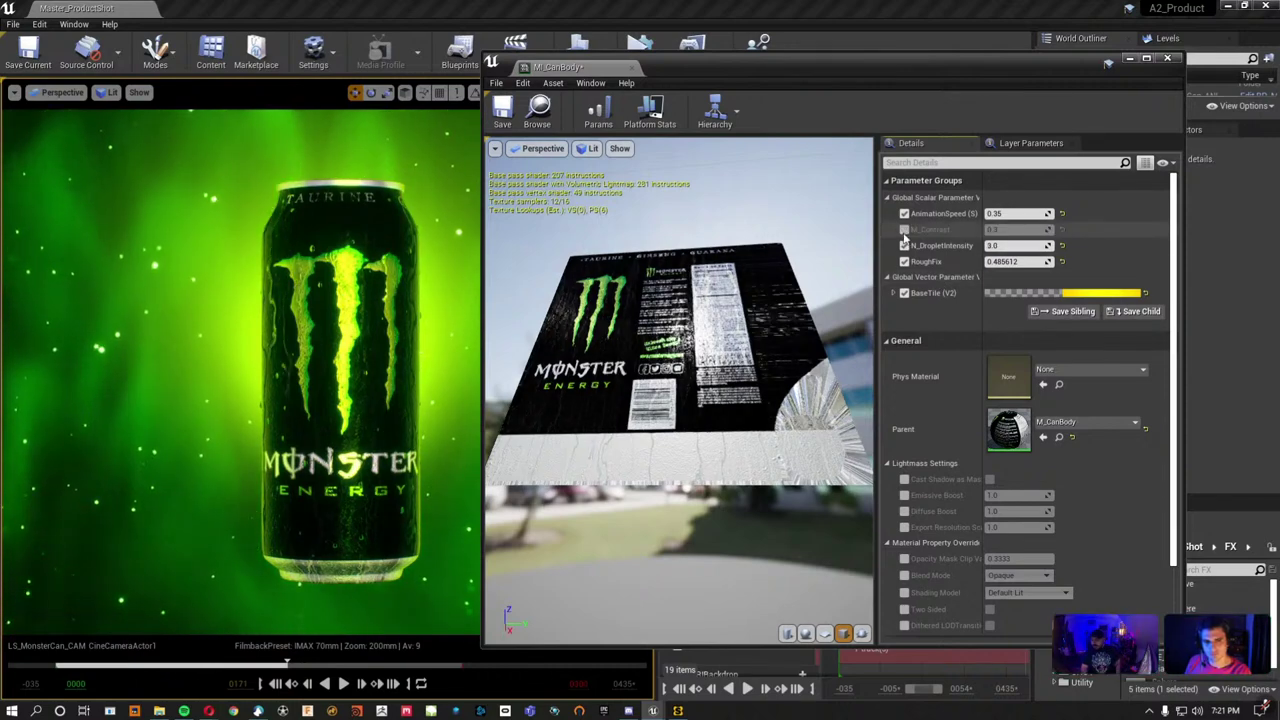
click(904, 230)
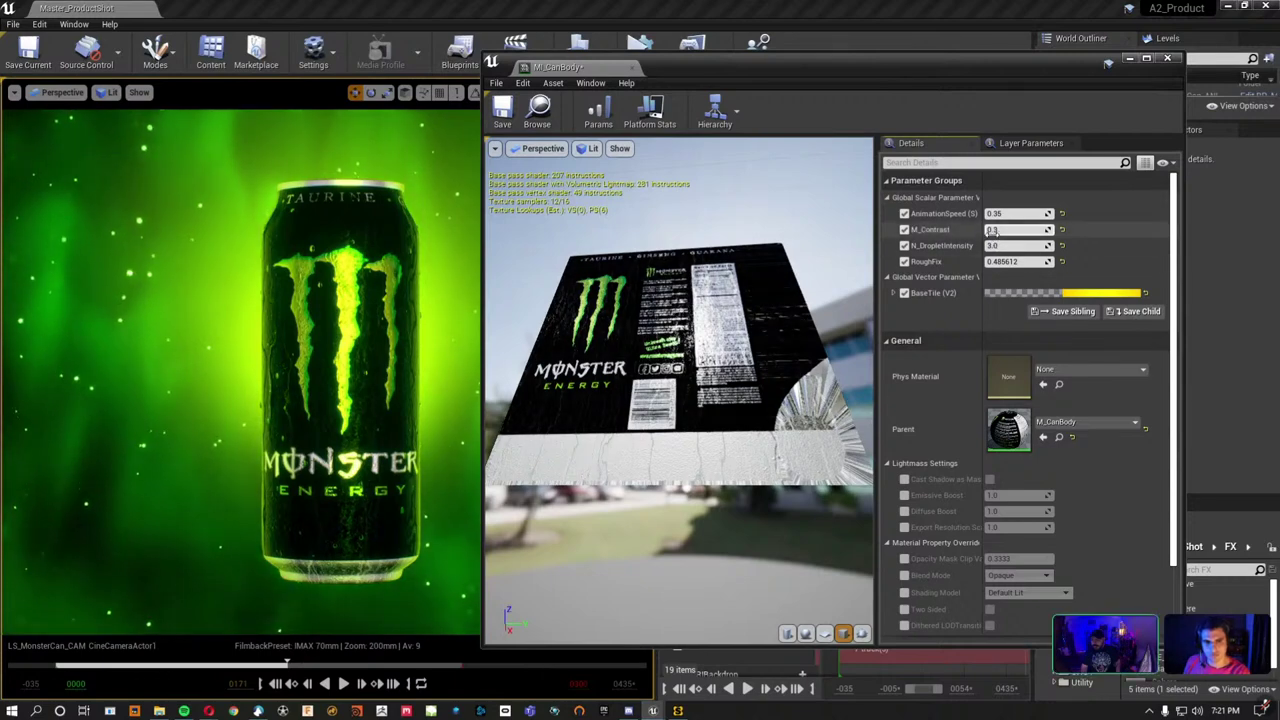
drag(1018, 229, 995, 230)
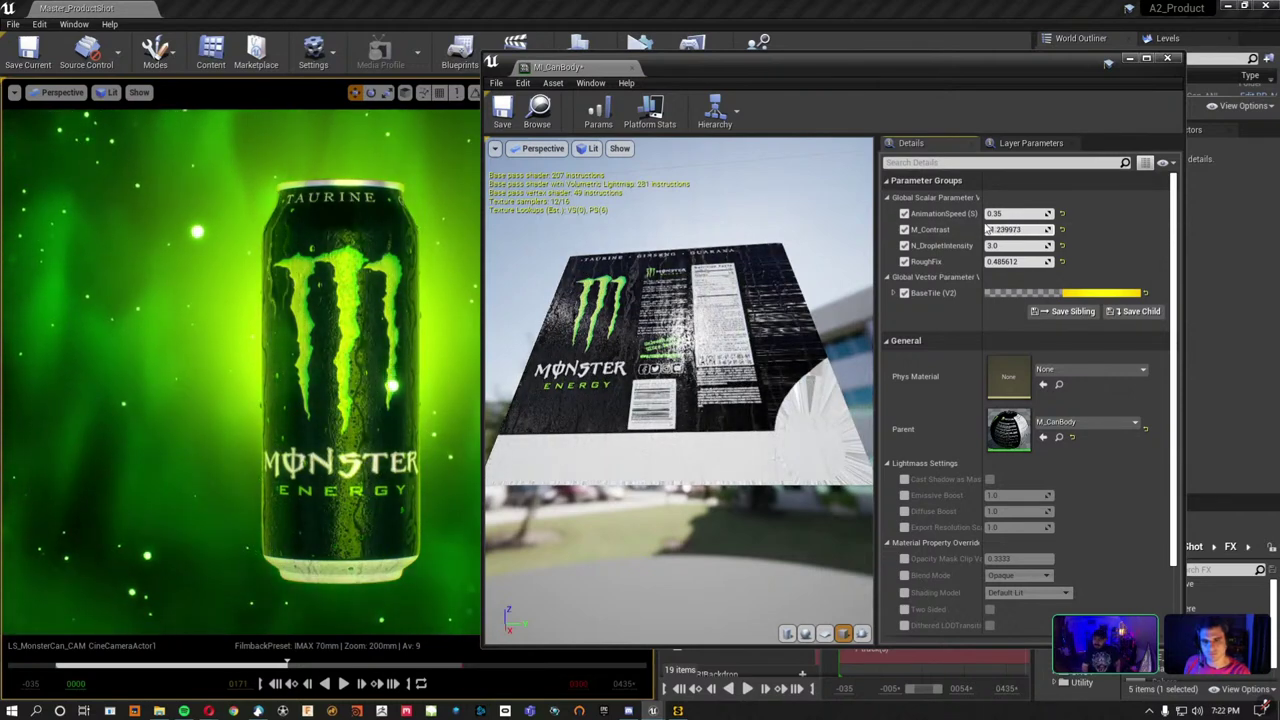
Set M_Contrast to 0.36 and preview the can material on a flat plane.
click(1016, 230)
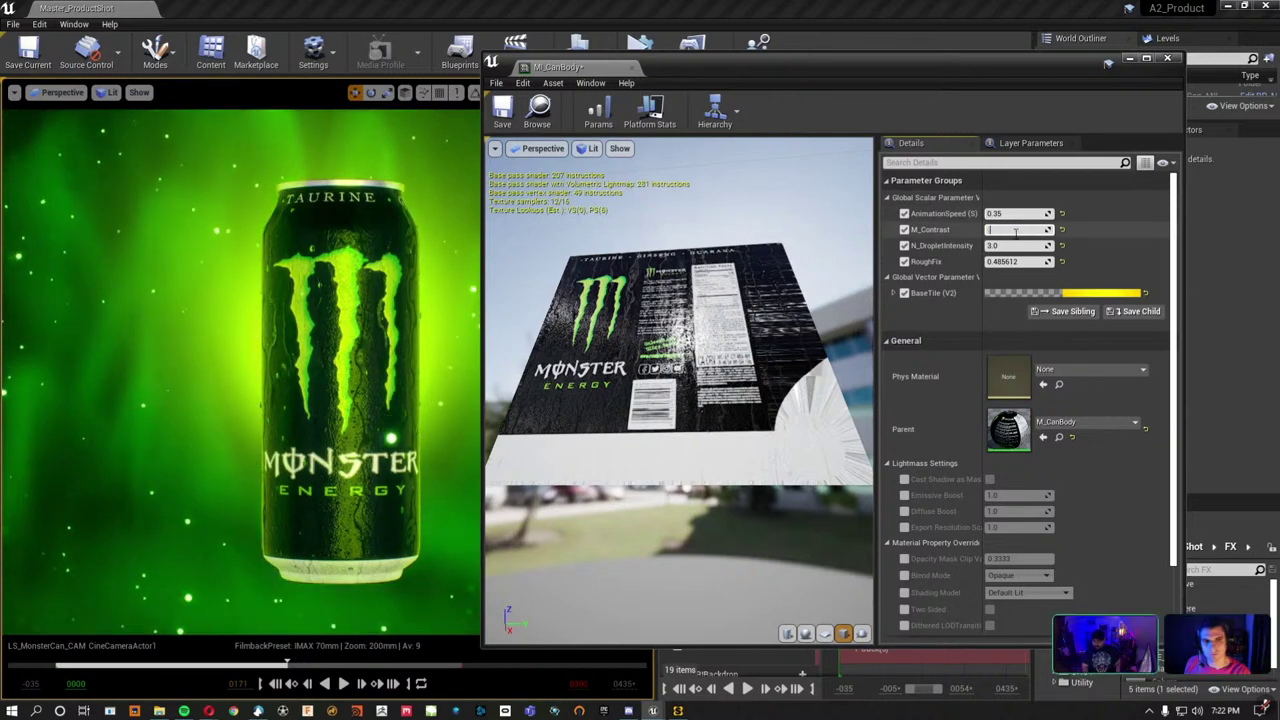
text(0.36)
key(Return)
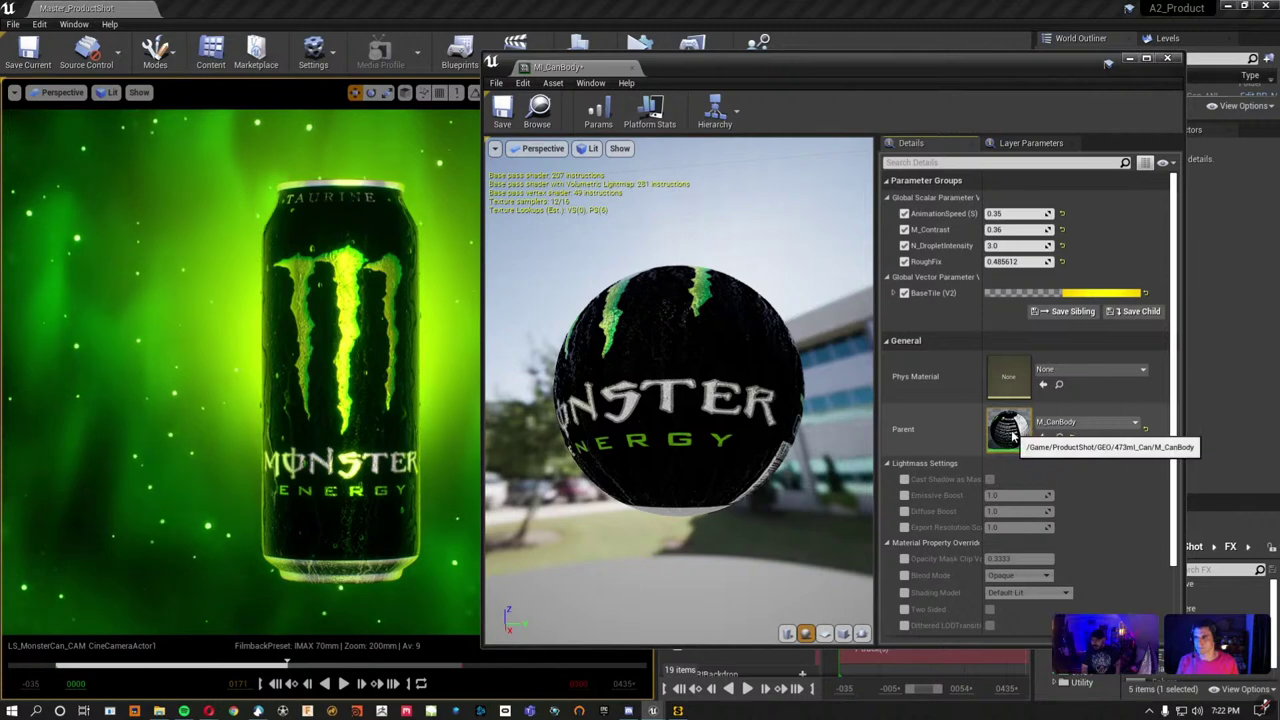
scroll(960, 474, down, 3)
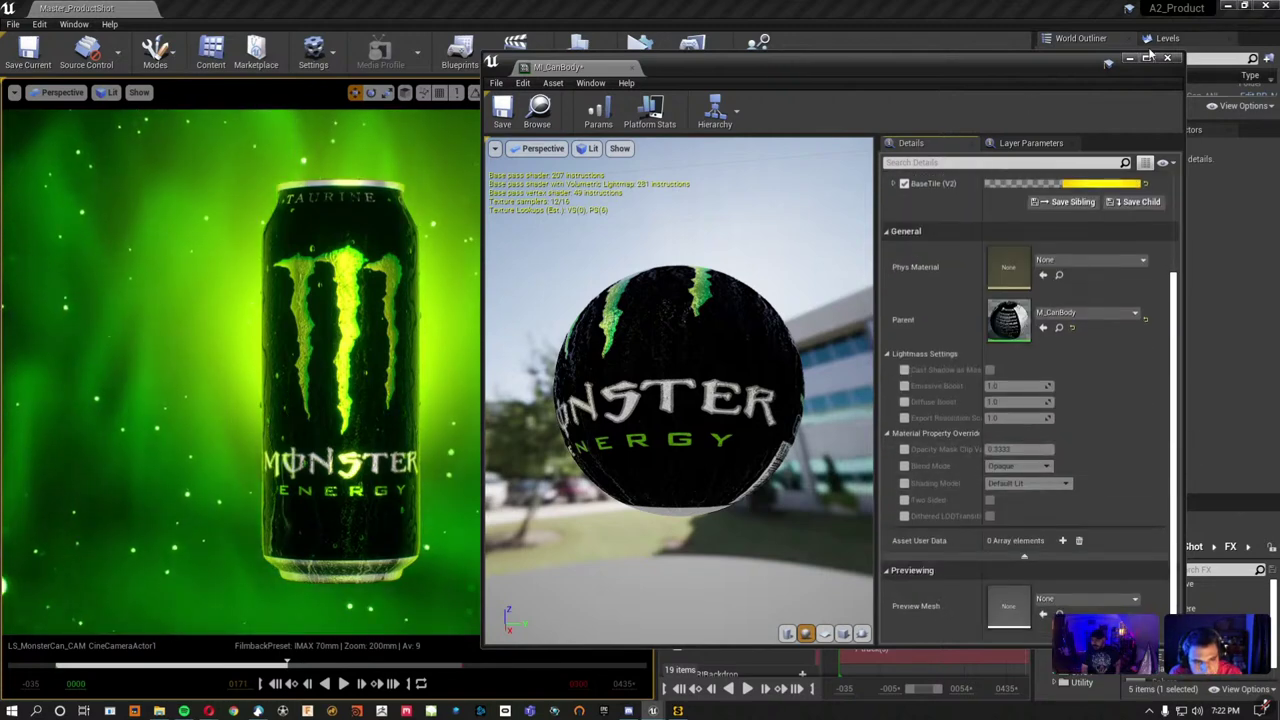
click(843, 633)
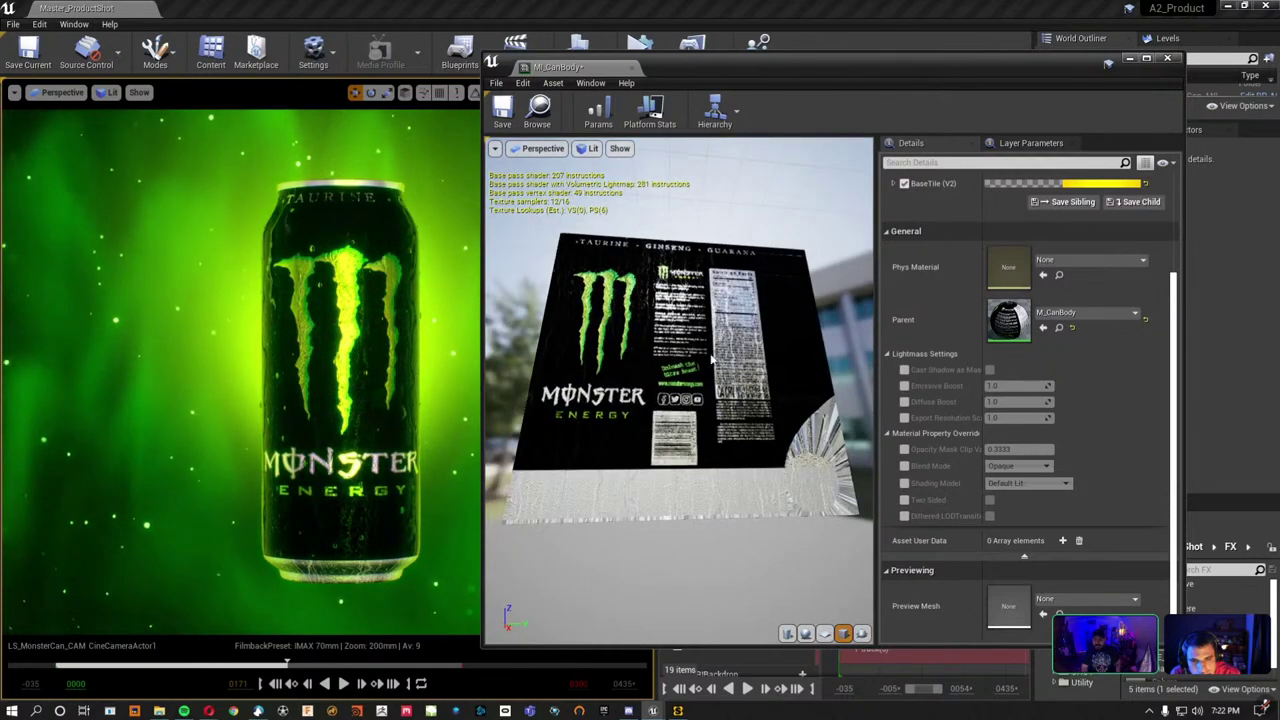
mouse_move(712, 360)
mouse_down()
mouse_move(660, 365)
mouse_move(720, 370)
mouse_up()
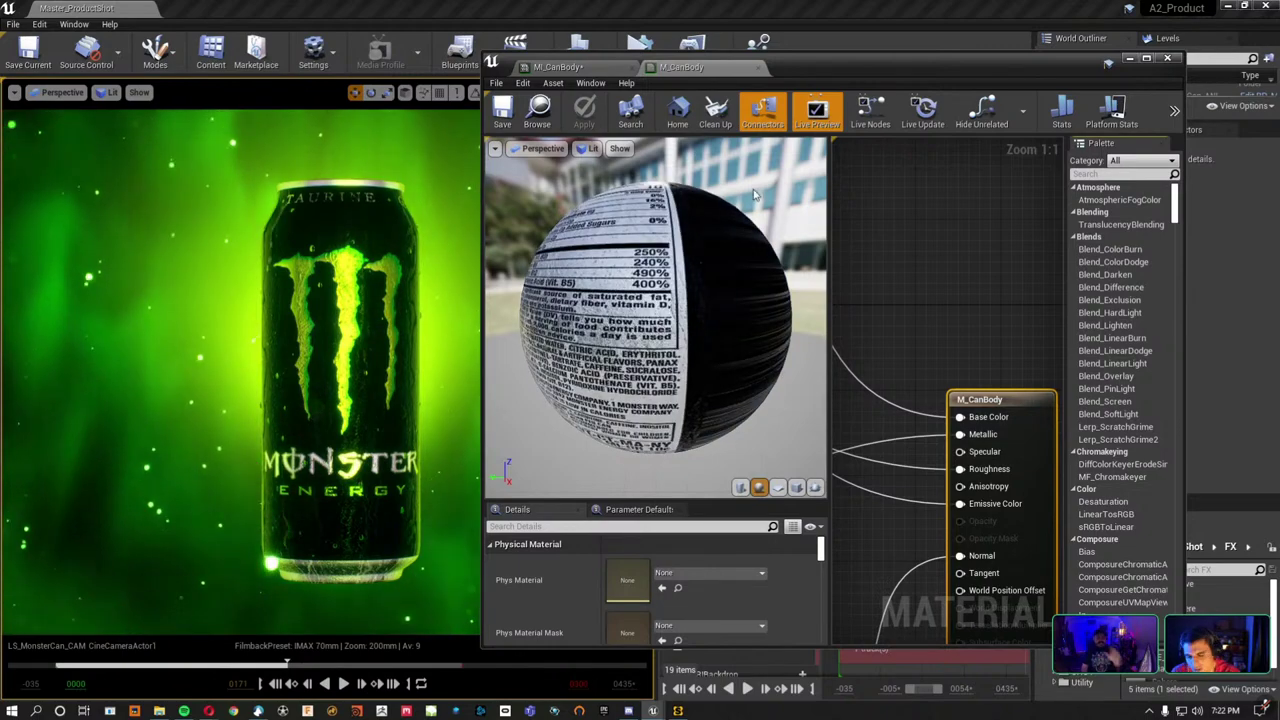
Inspect the parent M_CanBody material's logo and claw marks, then close both material editors.
double_click(857, 56)
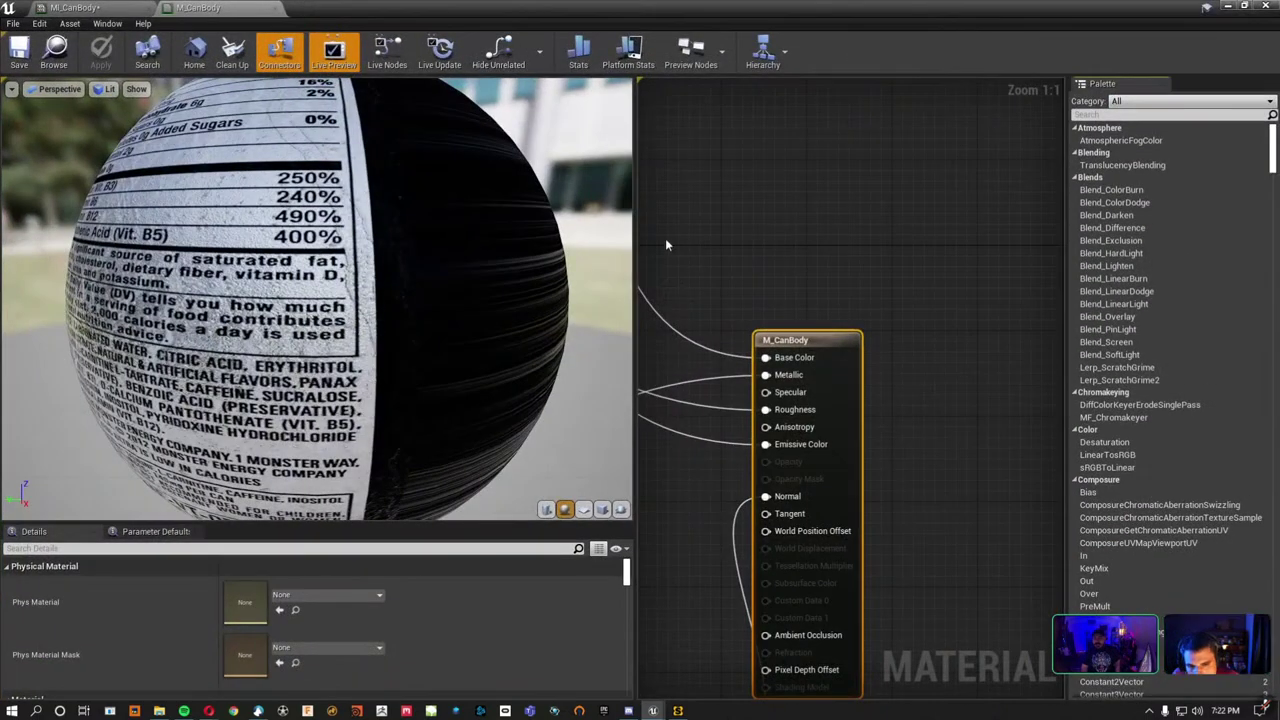
mouse_move(320, 300)
mouse_down()
mouse_move(320, 260)
mouse_move(280, 300)
mouse_up()
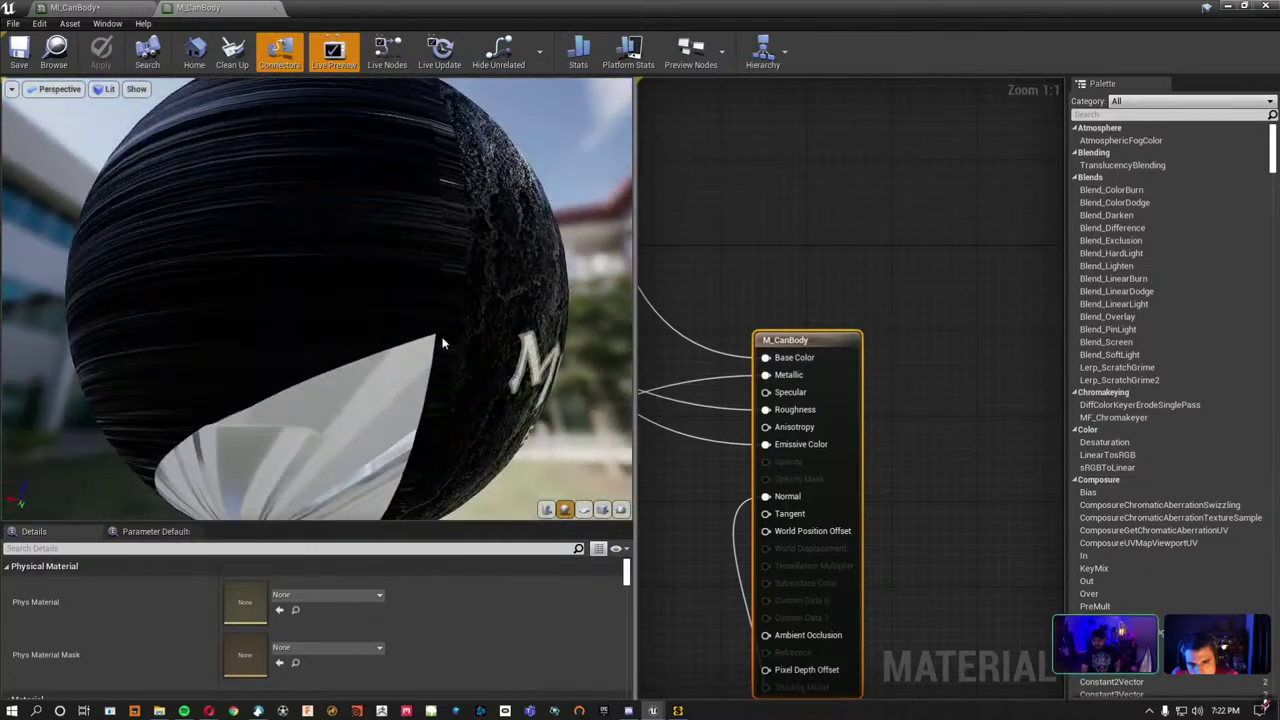
drag(201, 267, 185, 156)
mouse_move(352, 330)
mouse_down()
mouse_move(340, 250)
mouse_move(277, 163)
mouse_up()
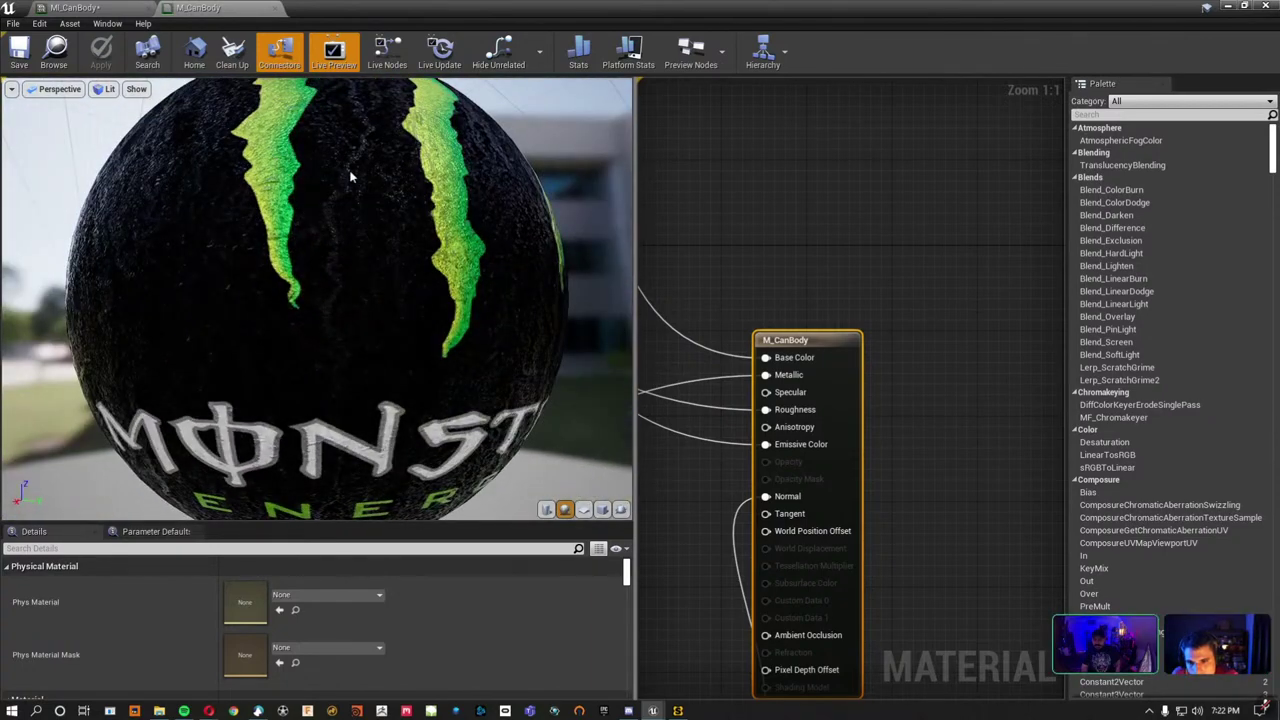
mouse_move(350, 177)
mouse_down()
mouse_move(325, 155)
mouse_move(382, 195)
mouse_up()
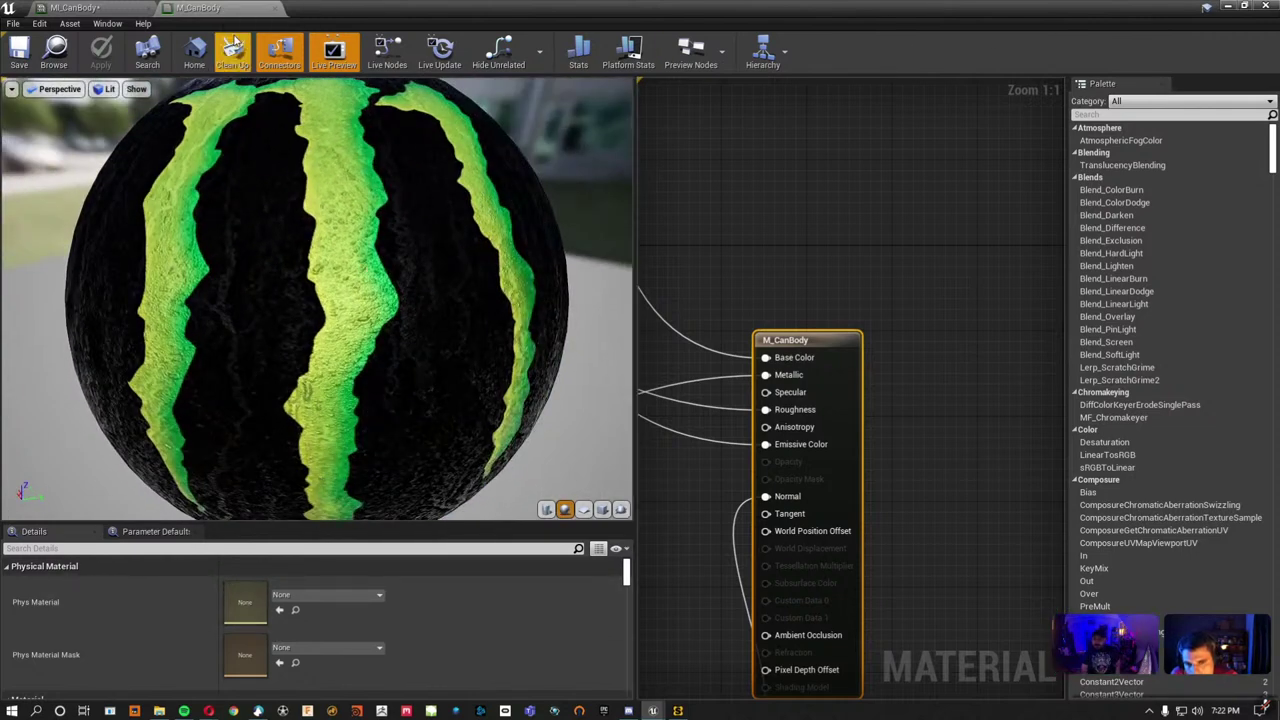
click(275, 9)
click(141, 10)
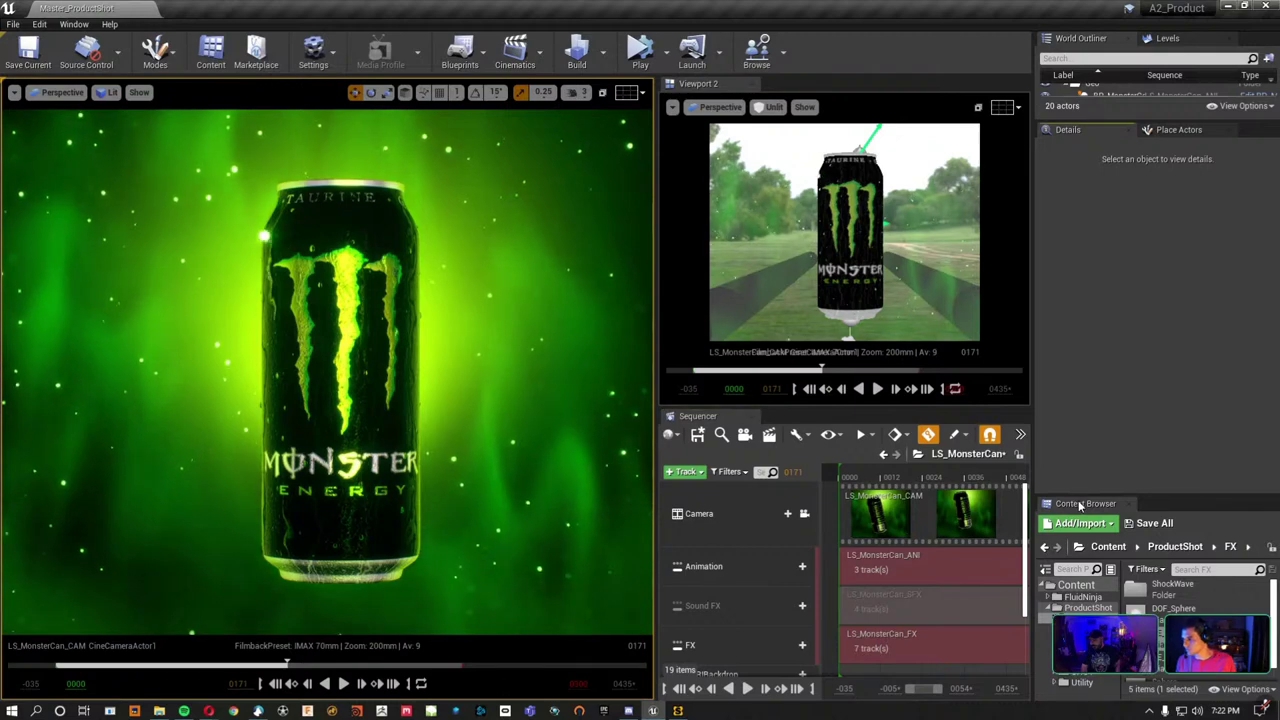
Enlarge the Content Browser to reveal NE_GasRelease and NE_Monster_hanging in the FX folder.
drag(1077, 497, 1099, 205)
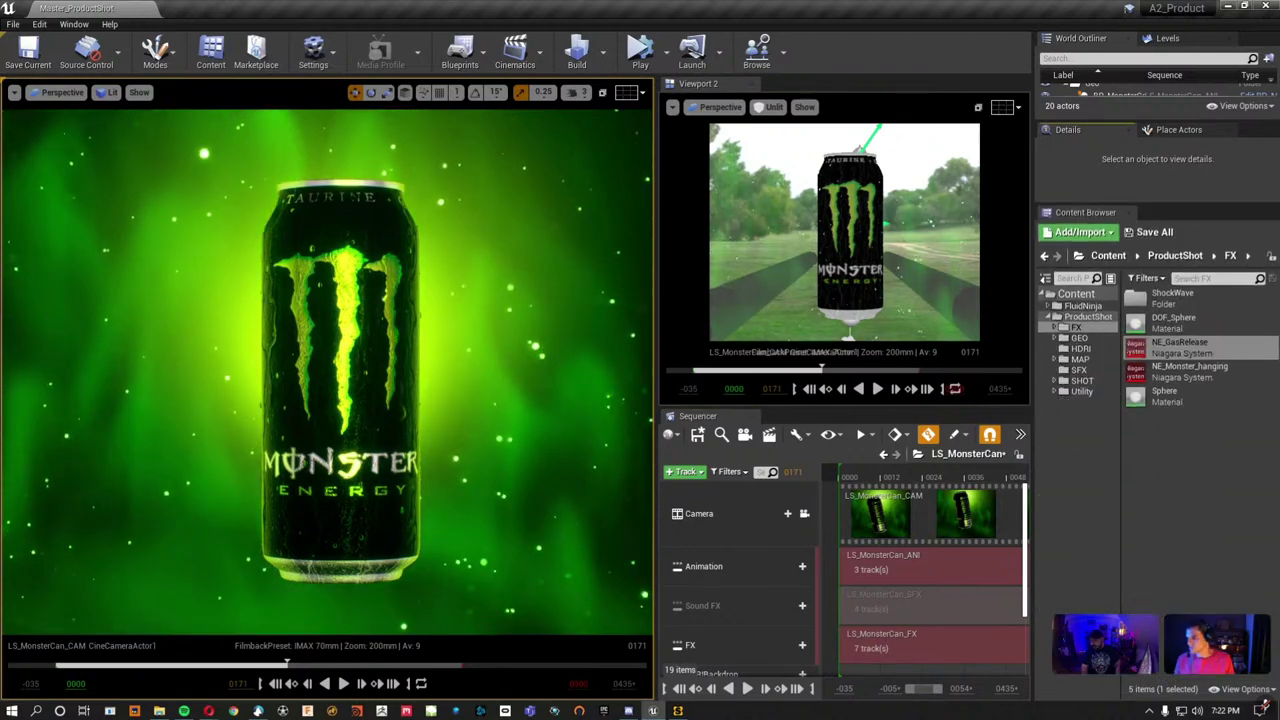
mouse_move(208, 711)
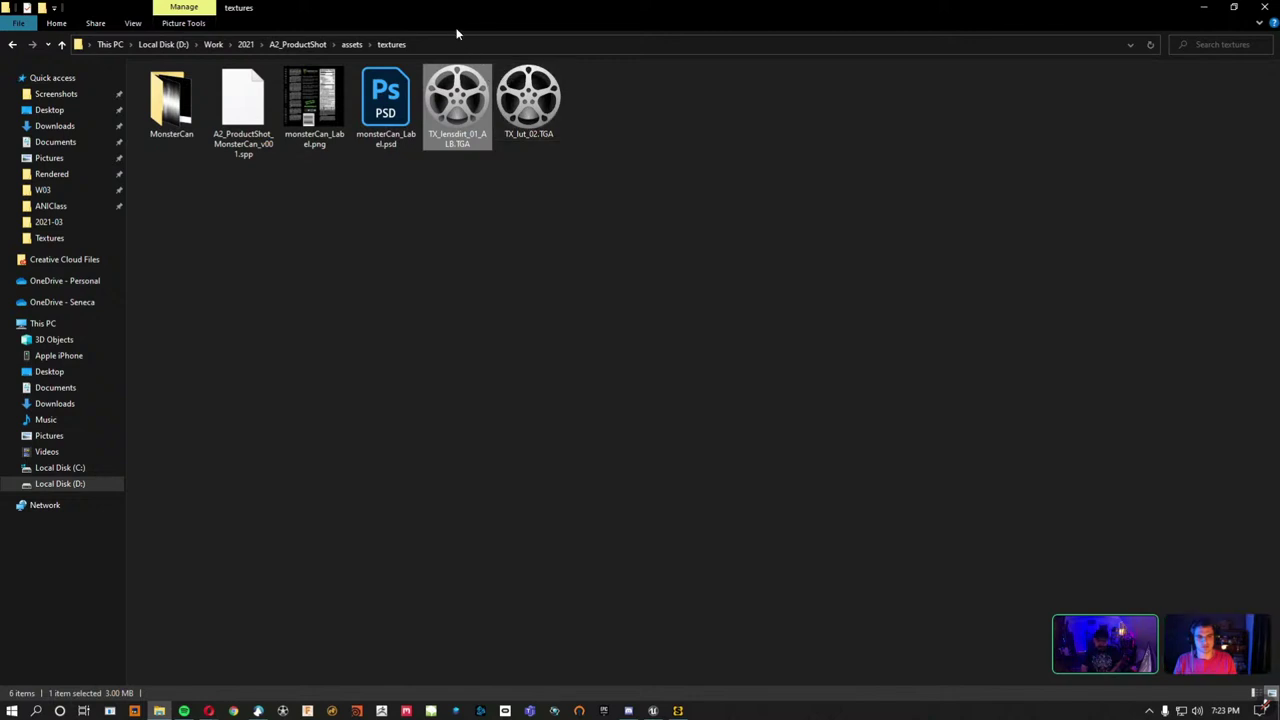
Minimize the textures folder Explorer window with Win+Down to return to the Unreal editor.
key(super+Down)
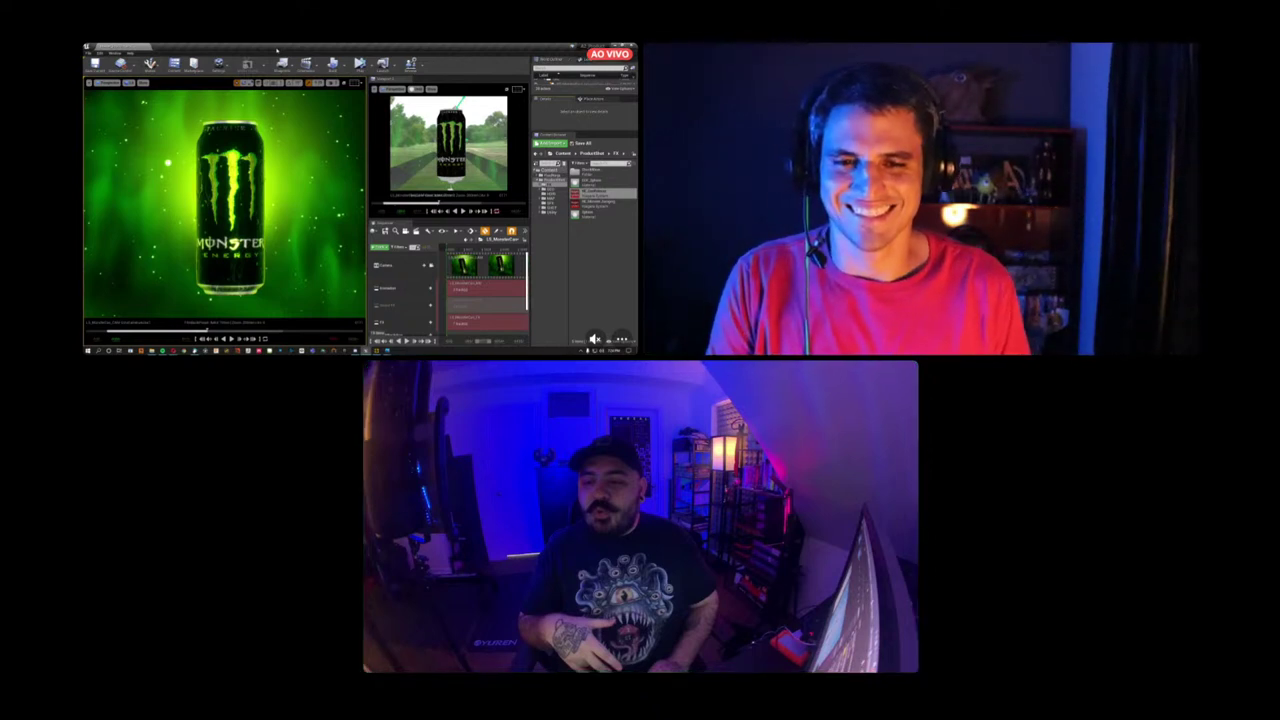
Snip the lower webcam feed as a screenshot, then bring up a File Explorer window.
key(Print)
drag(556, 424, 664, 548)
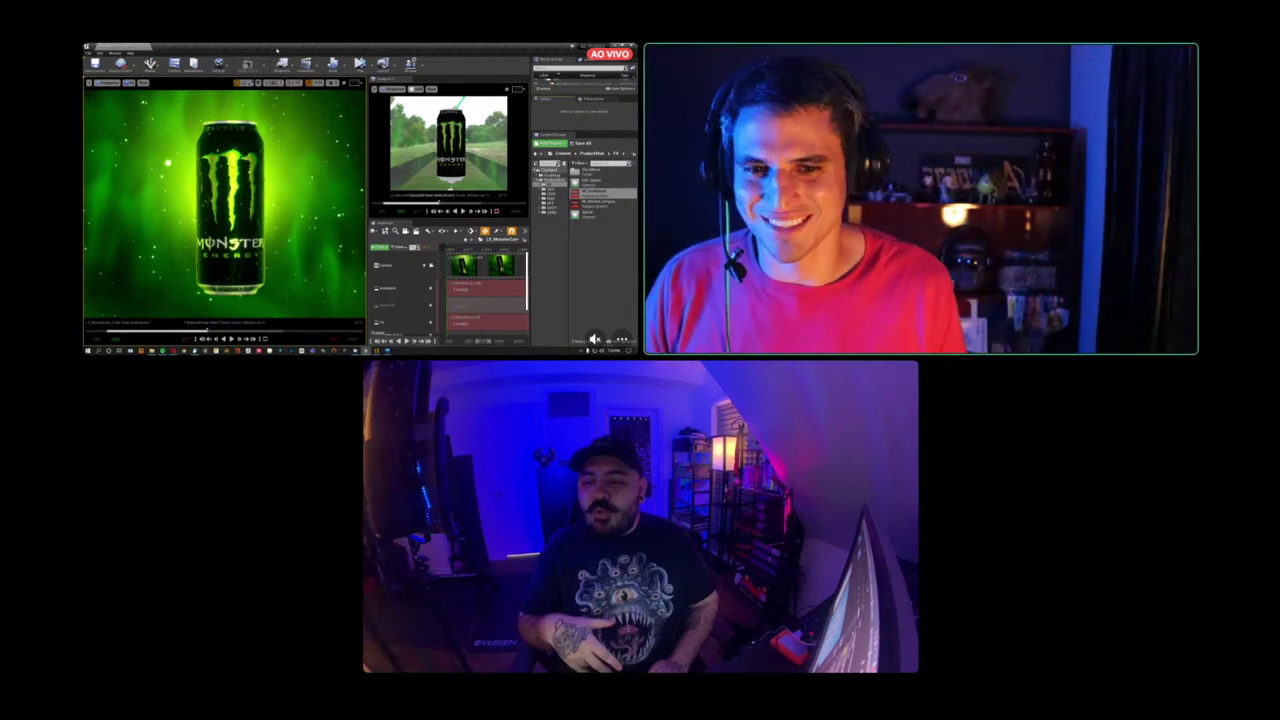
key(super+e)
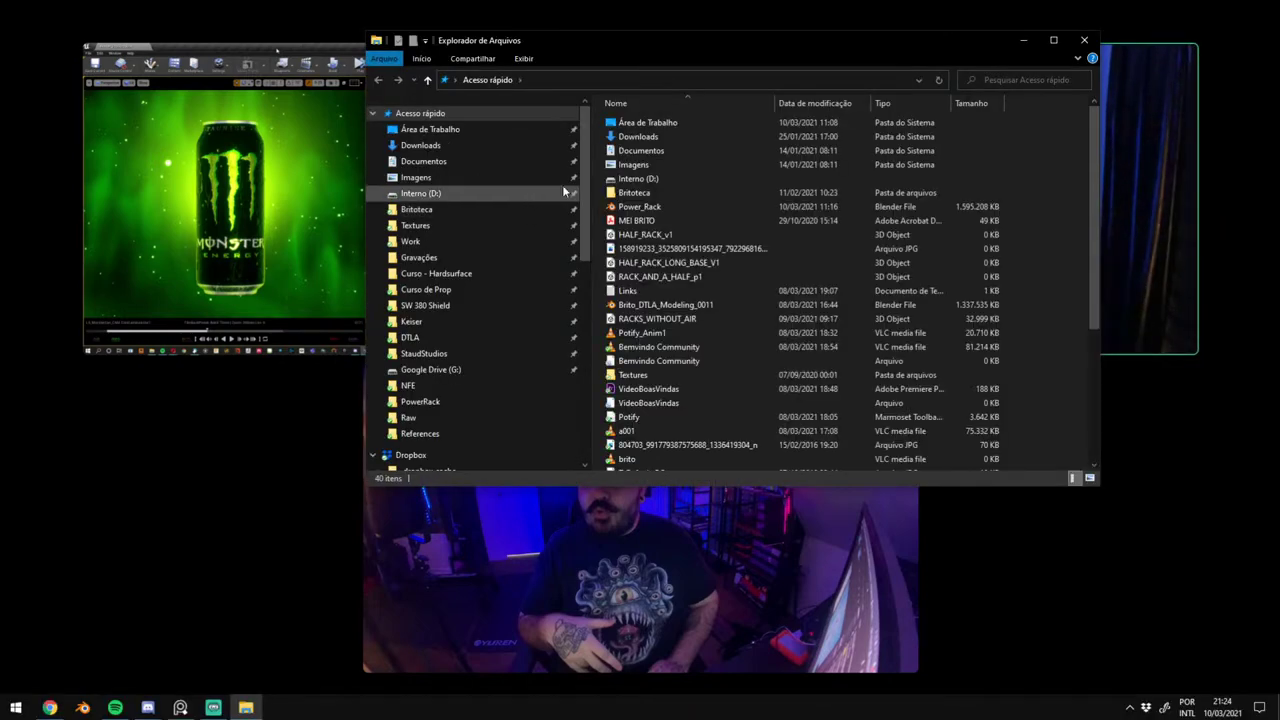
Close the Quick access Explorer window, leaving both vaccine images open in Photos.
click(1084, 40)
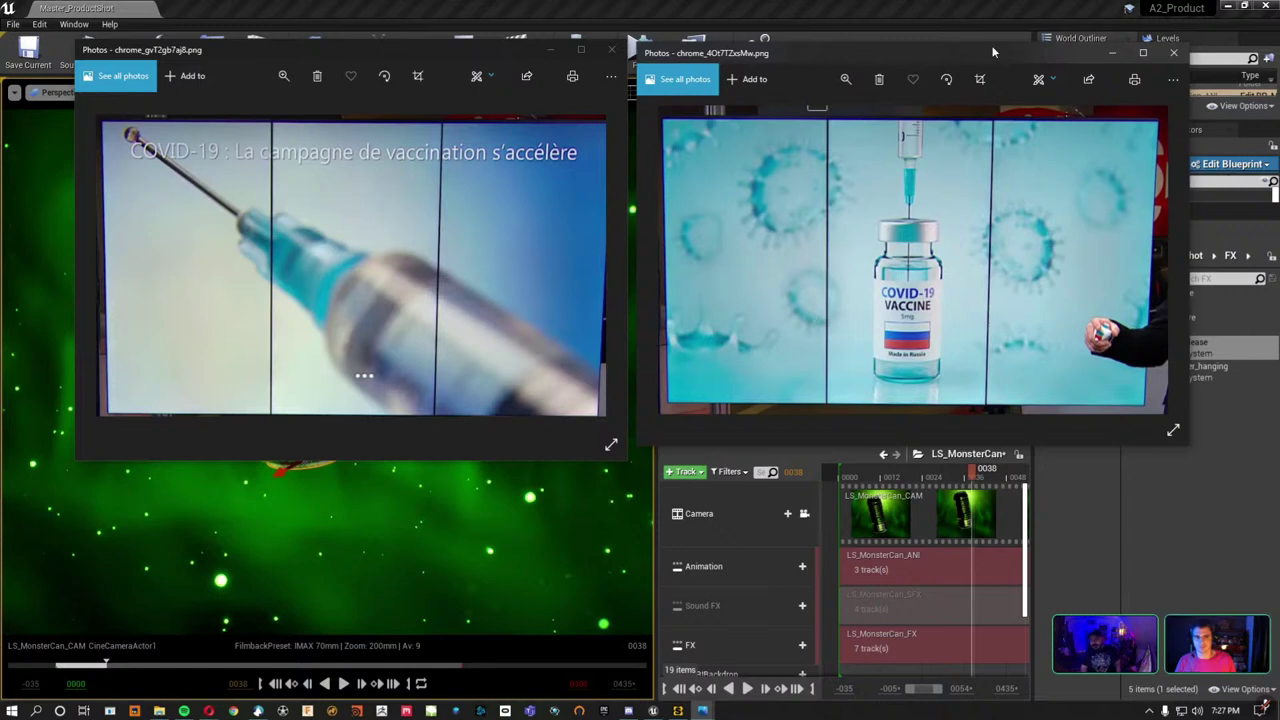
Close the syringe and vaccine vial images, then scrub the sequence from frame 0037 to 0005.
click(612, 50)
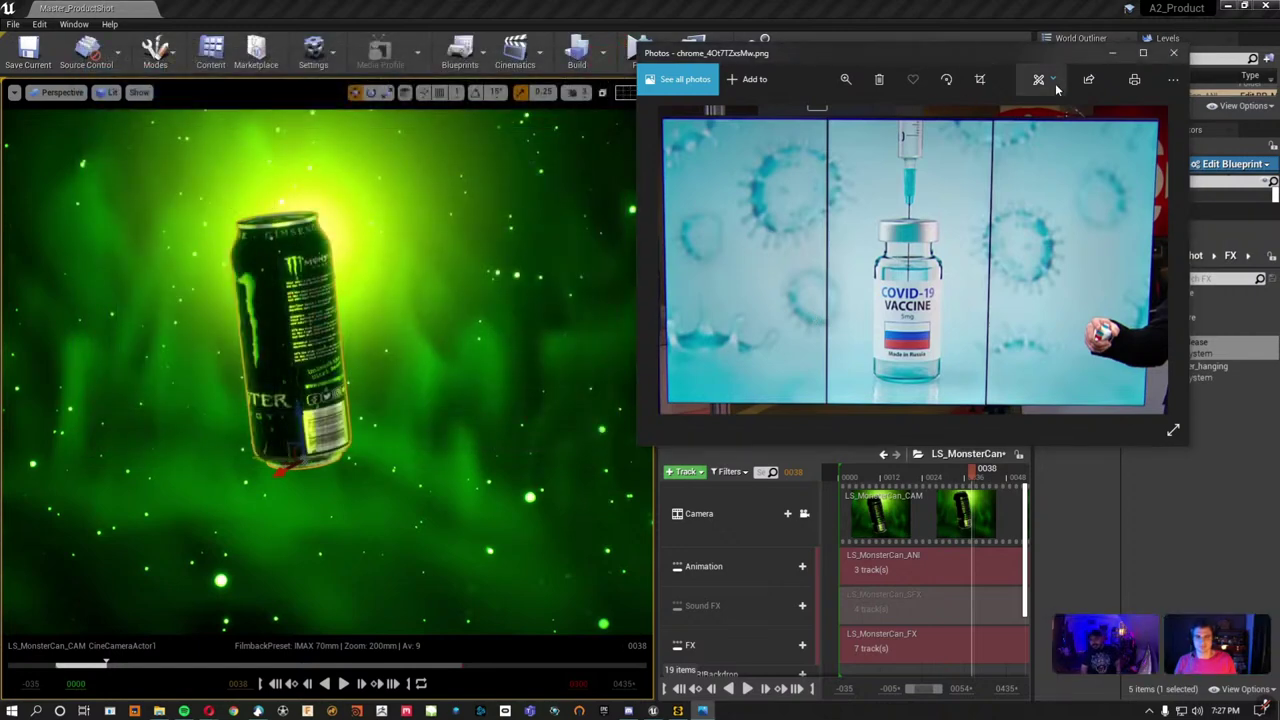
click(1175, 55)
click(970, 478)
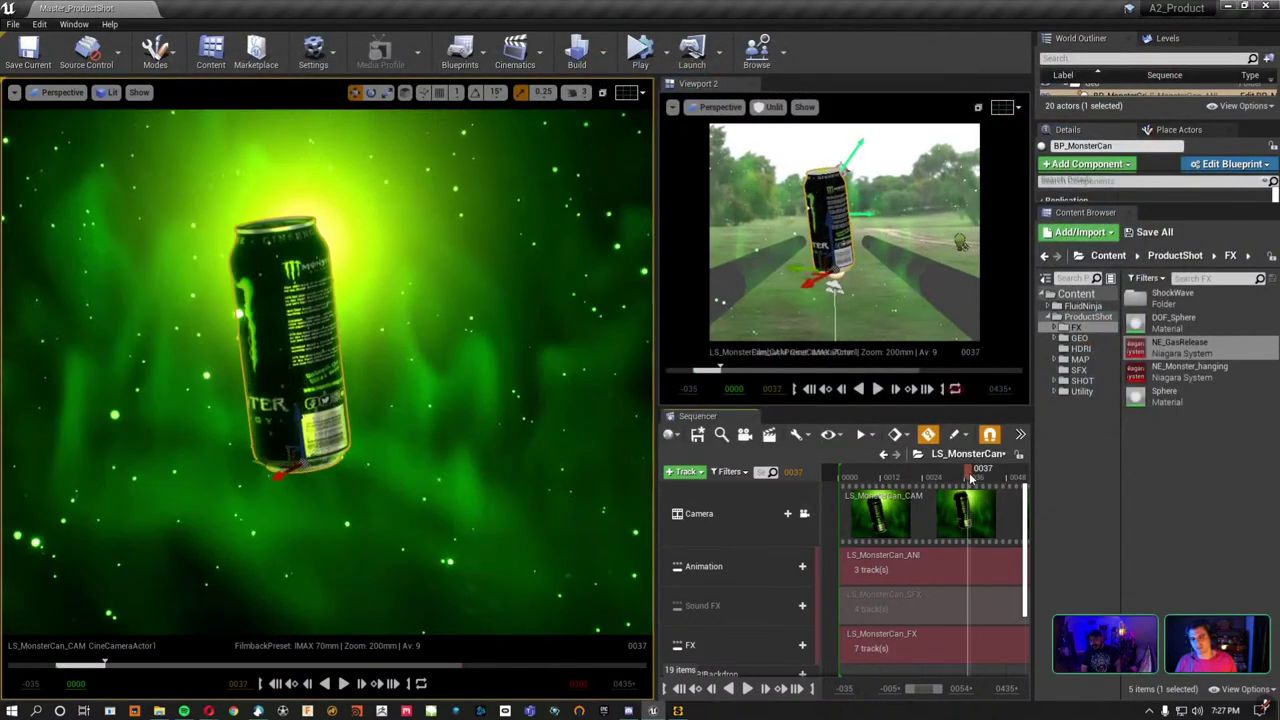
drag(970, 478, 852, 478)
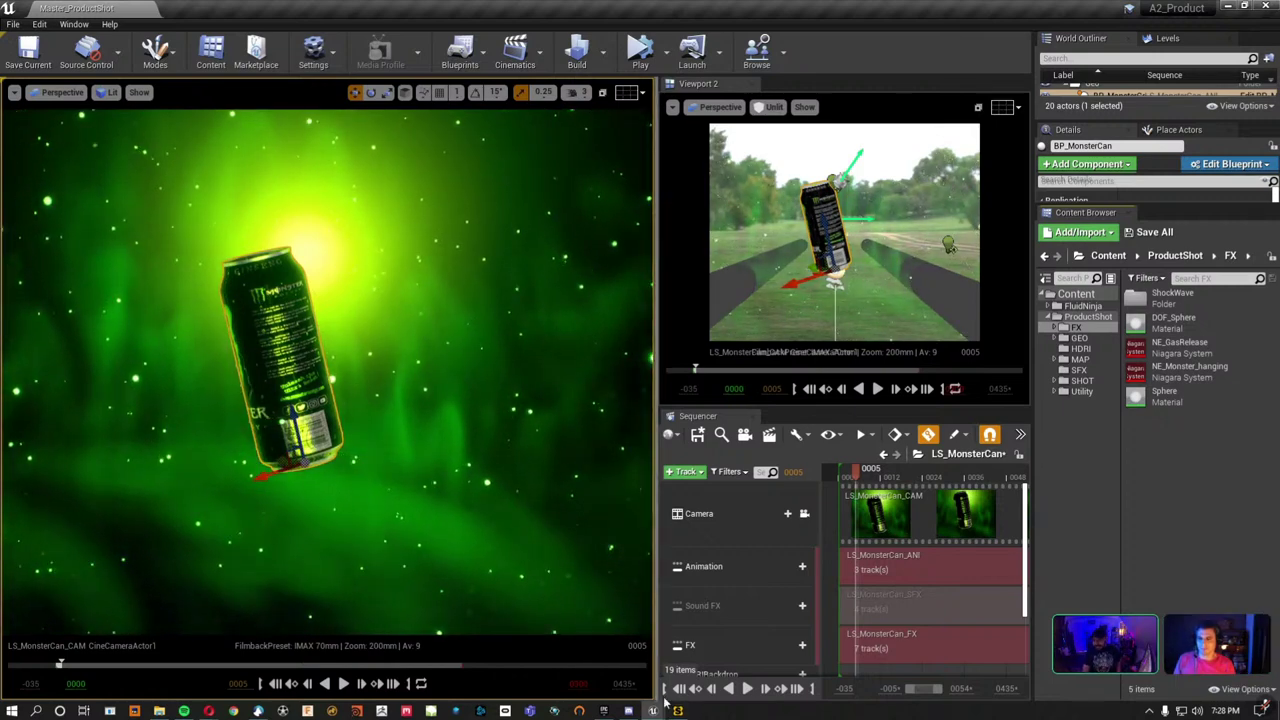
Switch to the Portify editor, reopen its master sequence and dock Sequencer beneath the viewport.
mouse_move(652, 708)
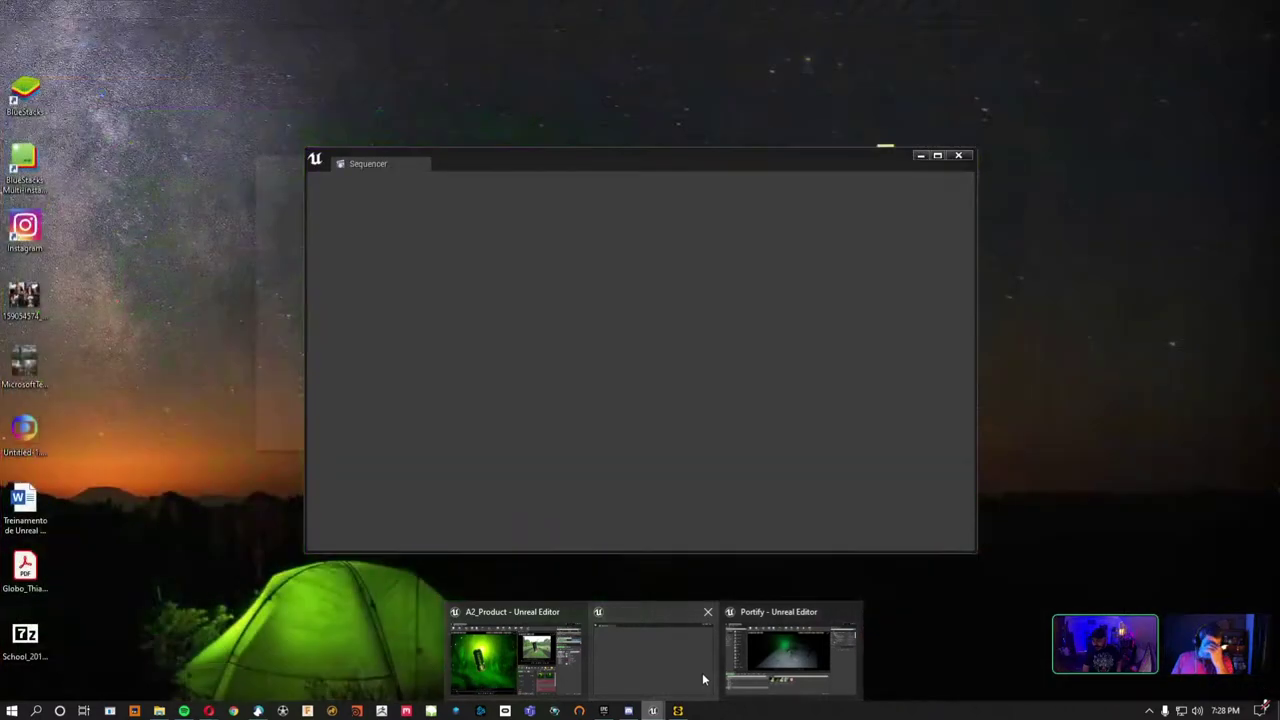
click(703, 672)
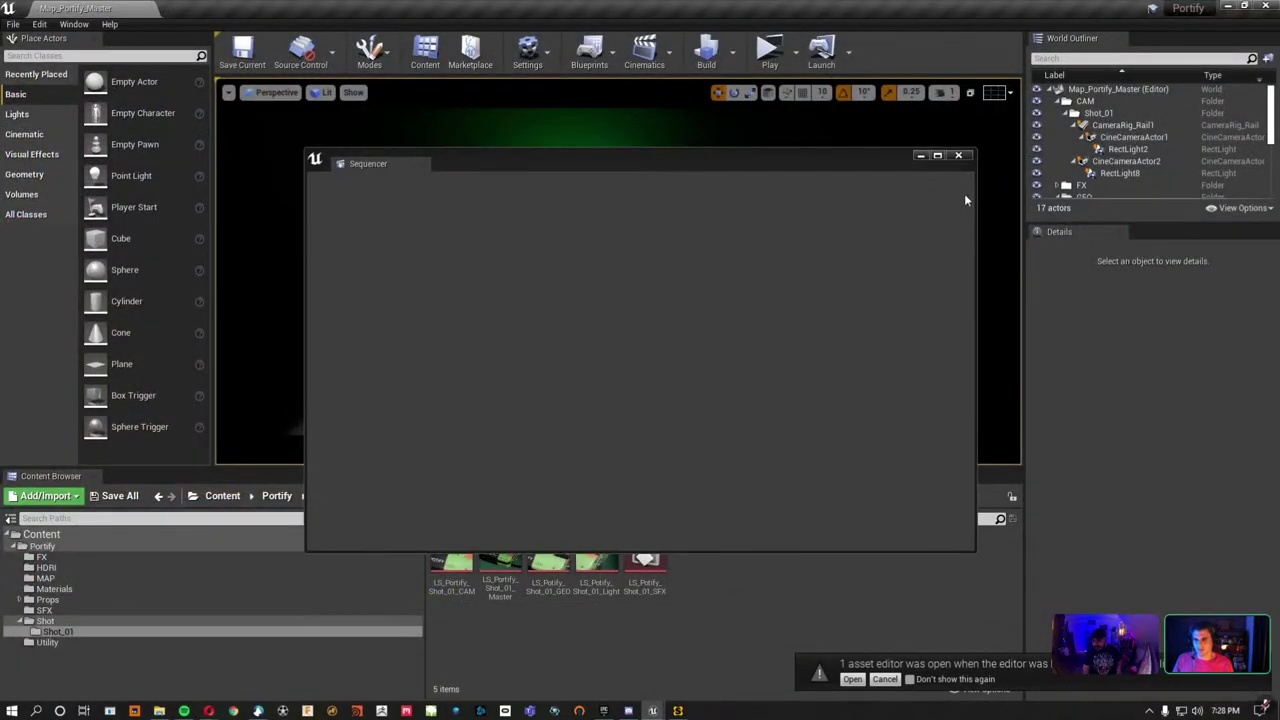
click(852, 679)
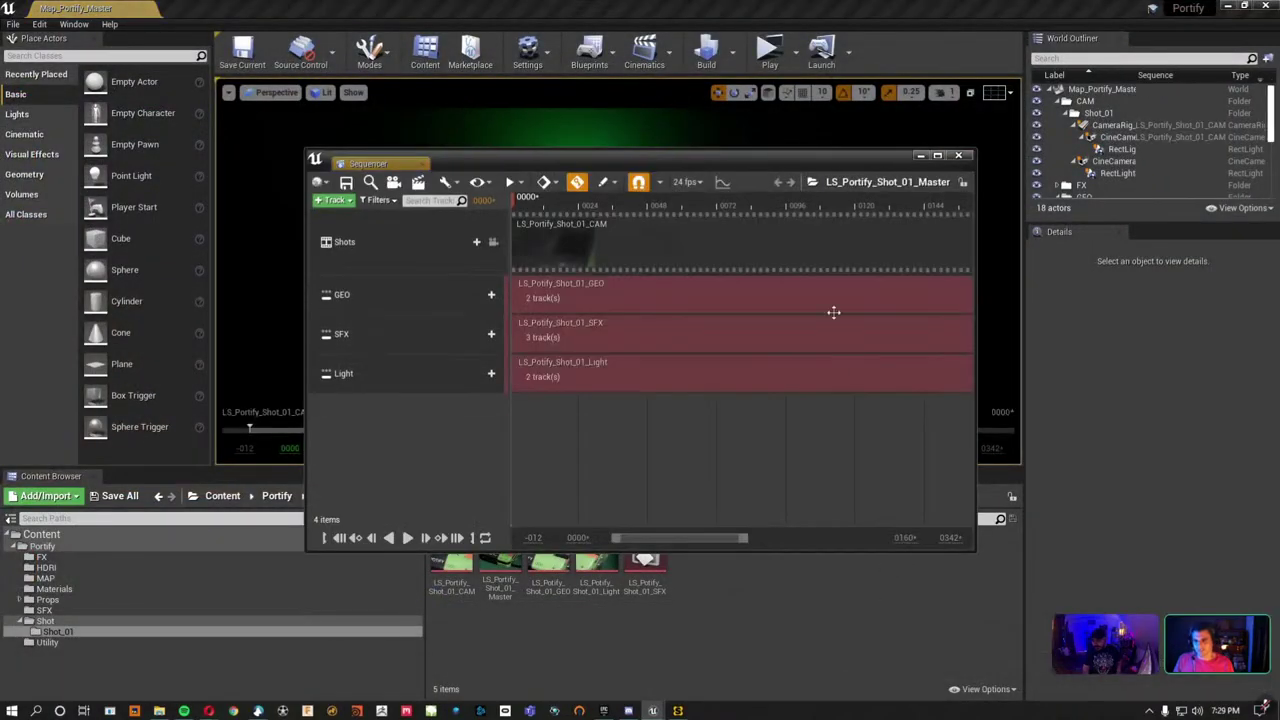
drag(368, 163, 155, 476)
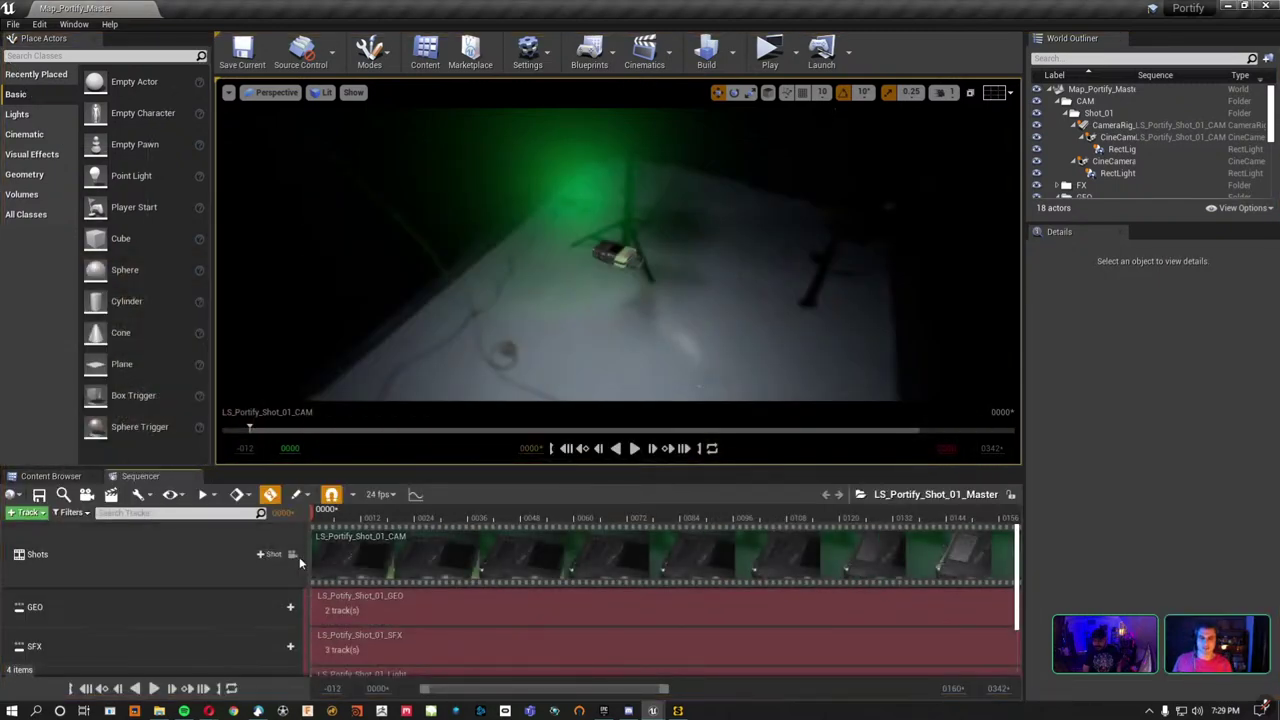
Lock the viewport to the shot camera, select BP_Portify and go immersive with F11.
click(294, 554)
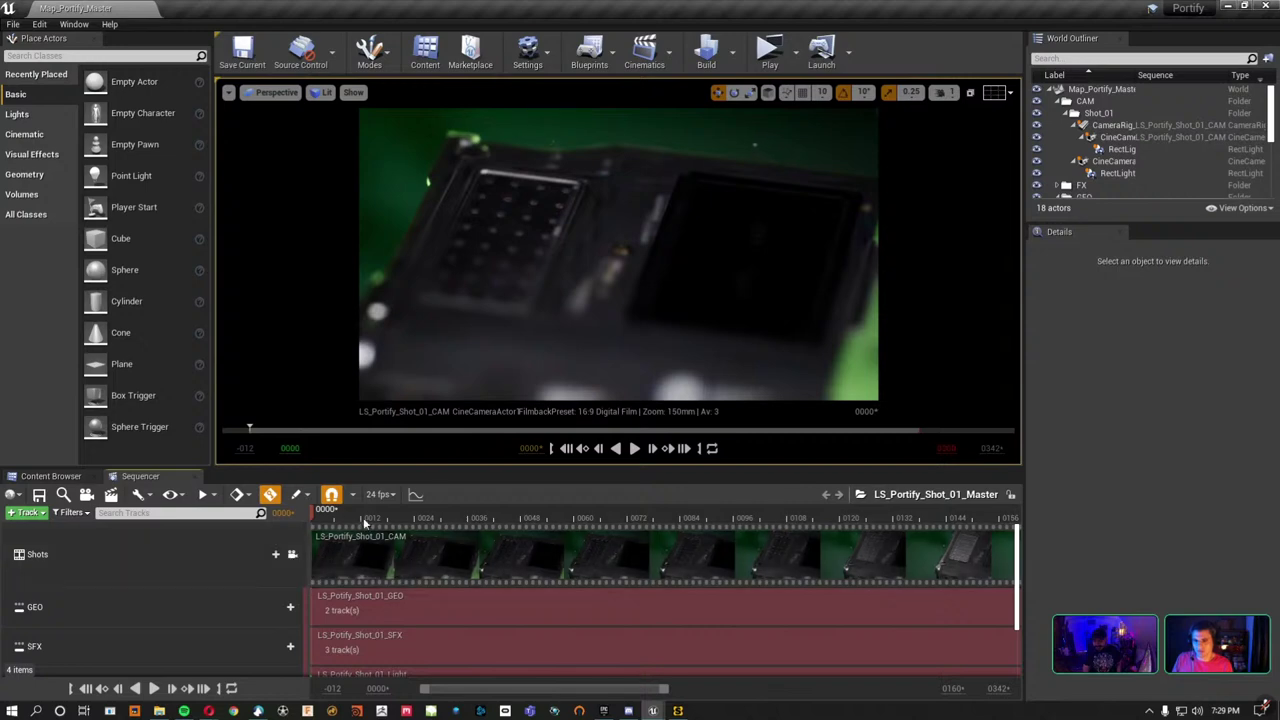
click(581, 289)
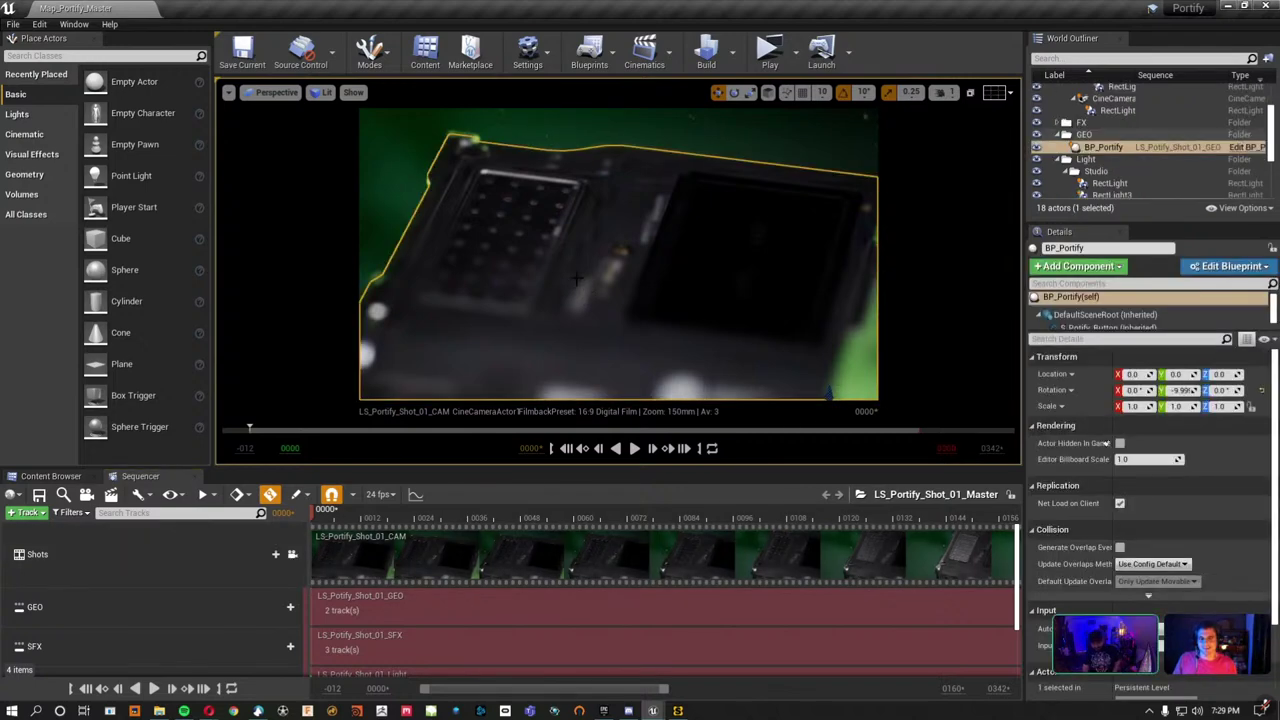
key(F11)
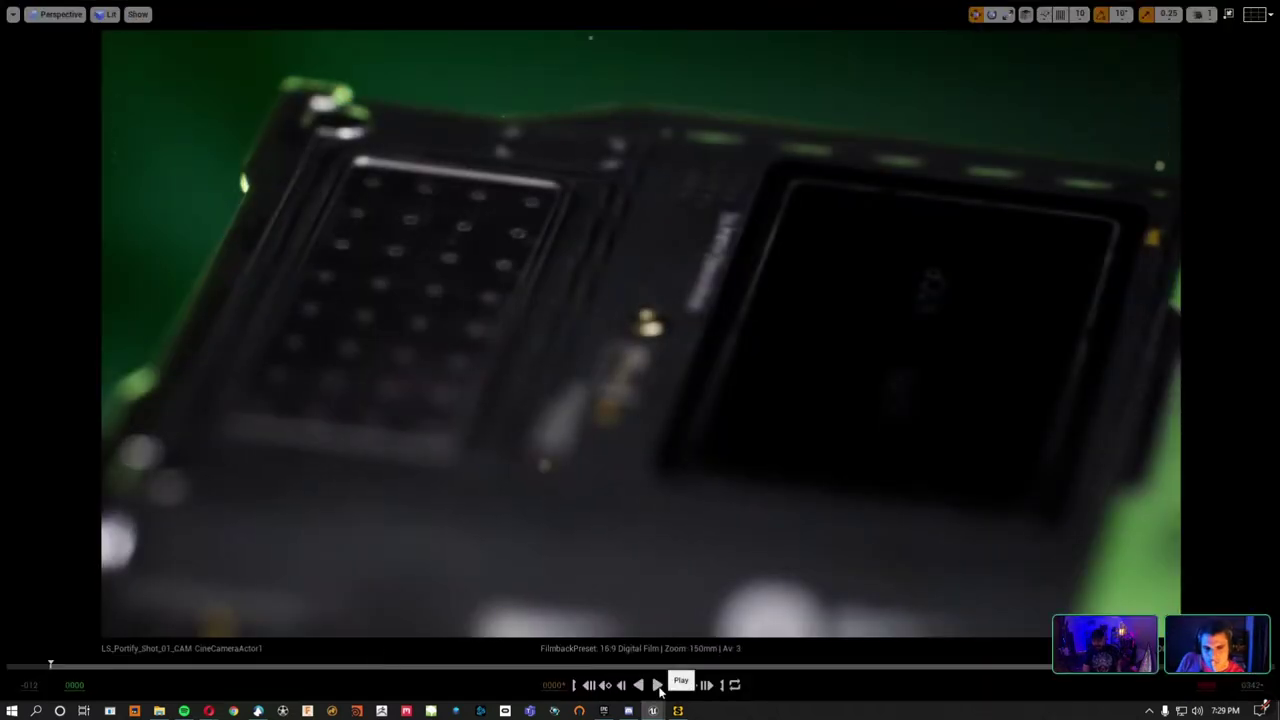
Play and stop the Portify shot, then exit immersive mode with F11.
click(657, 685)
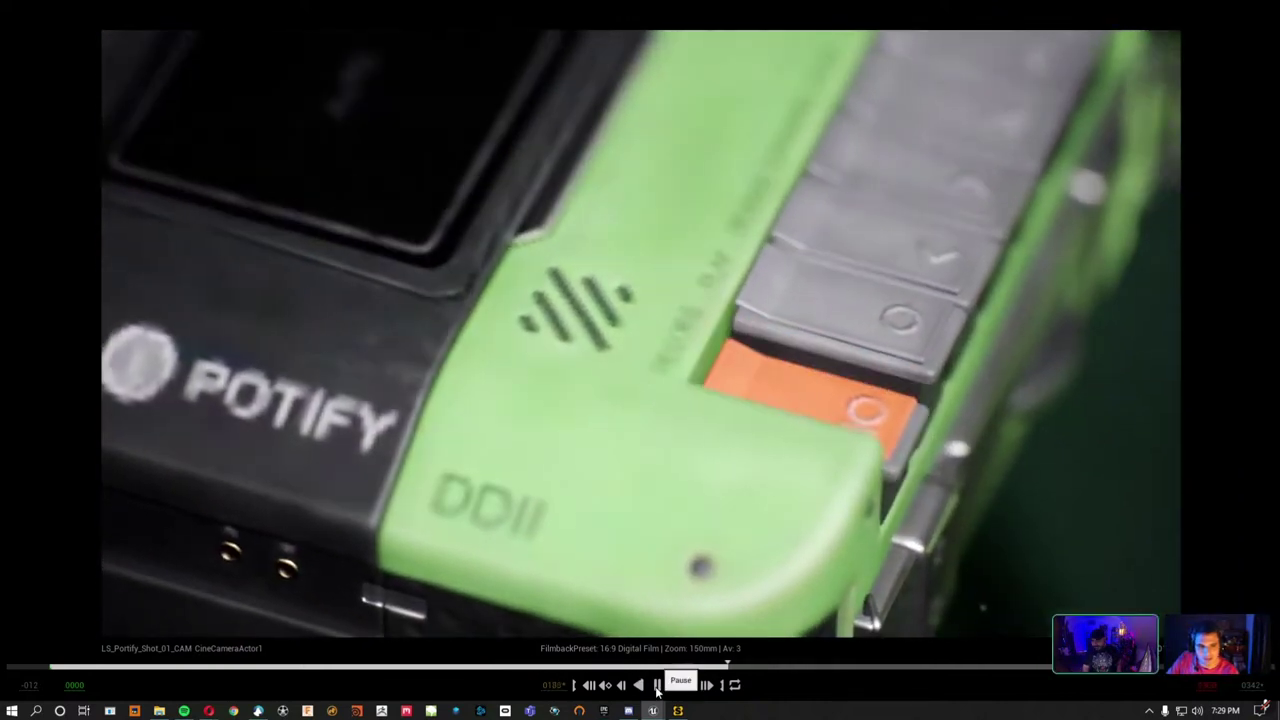
click(657, 687)
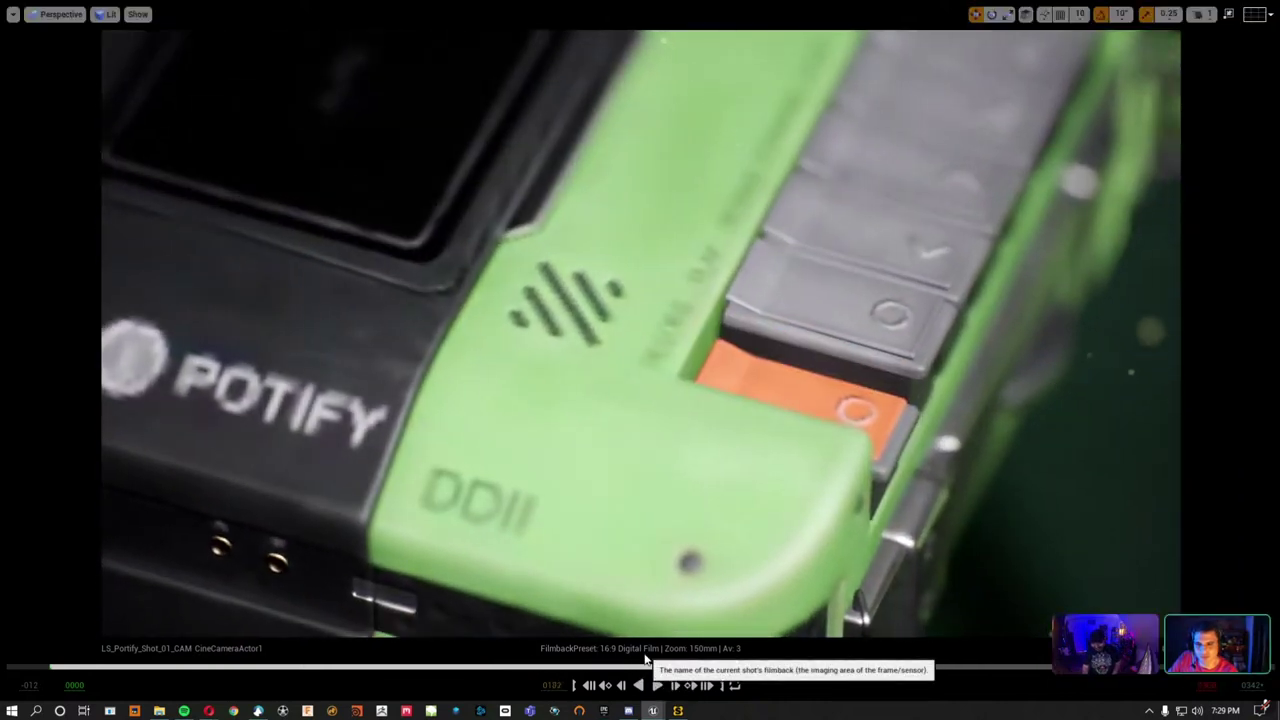
key(F11)
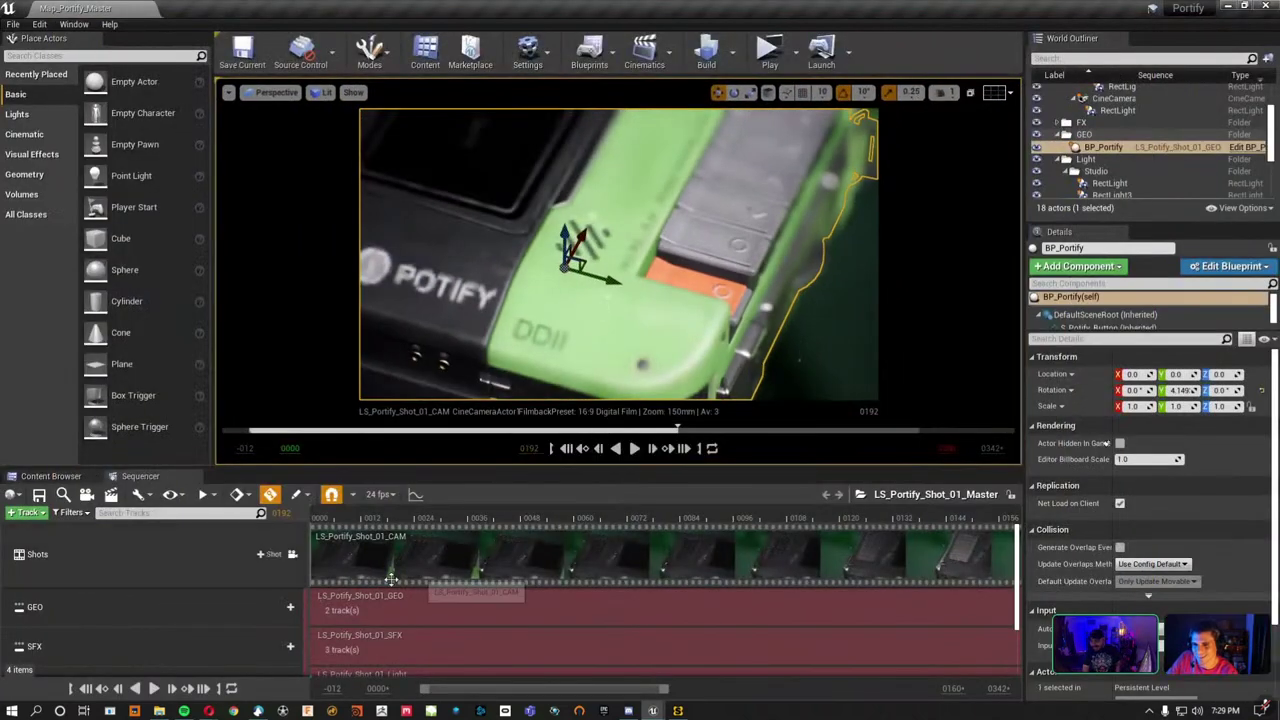
Unlock the camera to fly close to the device, relock to the shot camera, rewind to frame one.
click(322, 538)
click(322, 538)
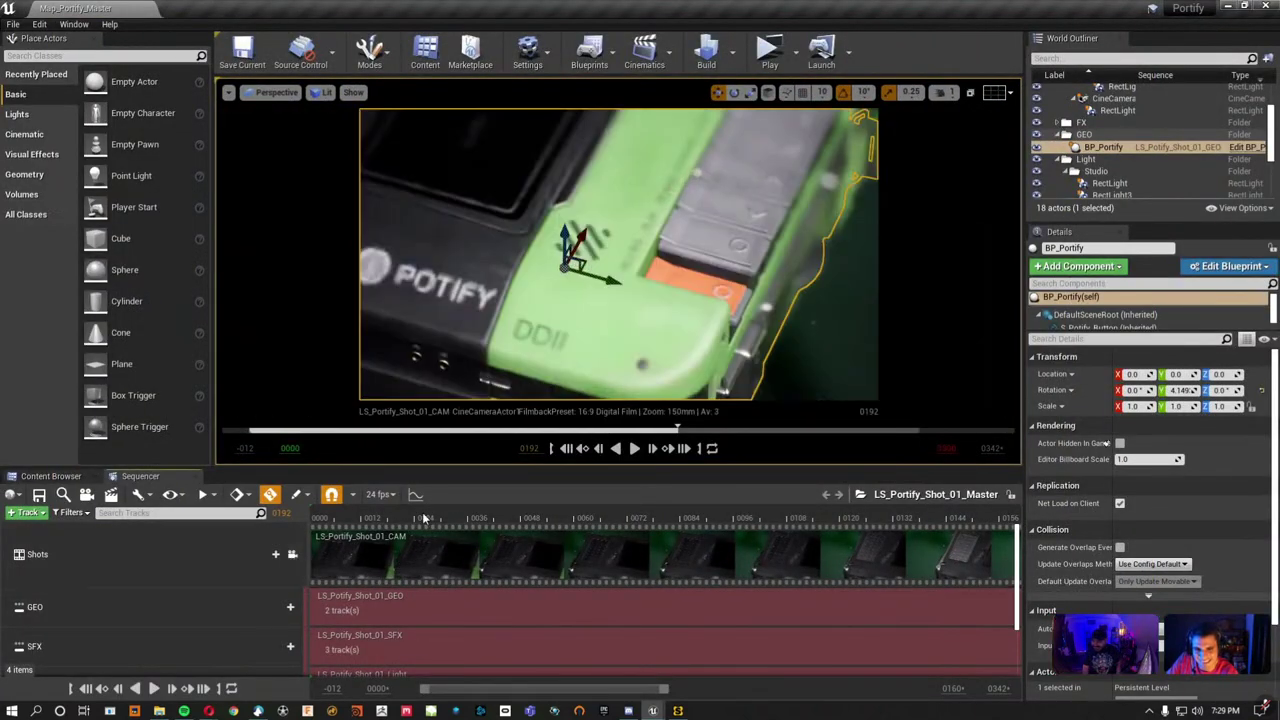
click(293, 555)
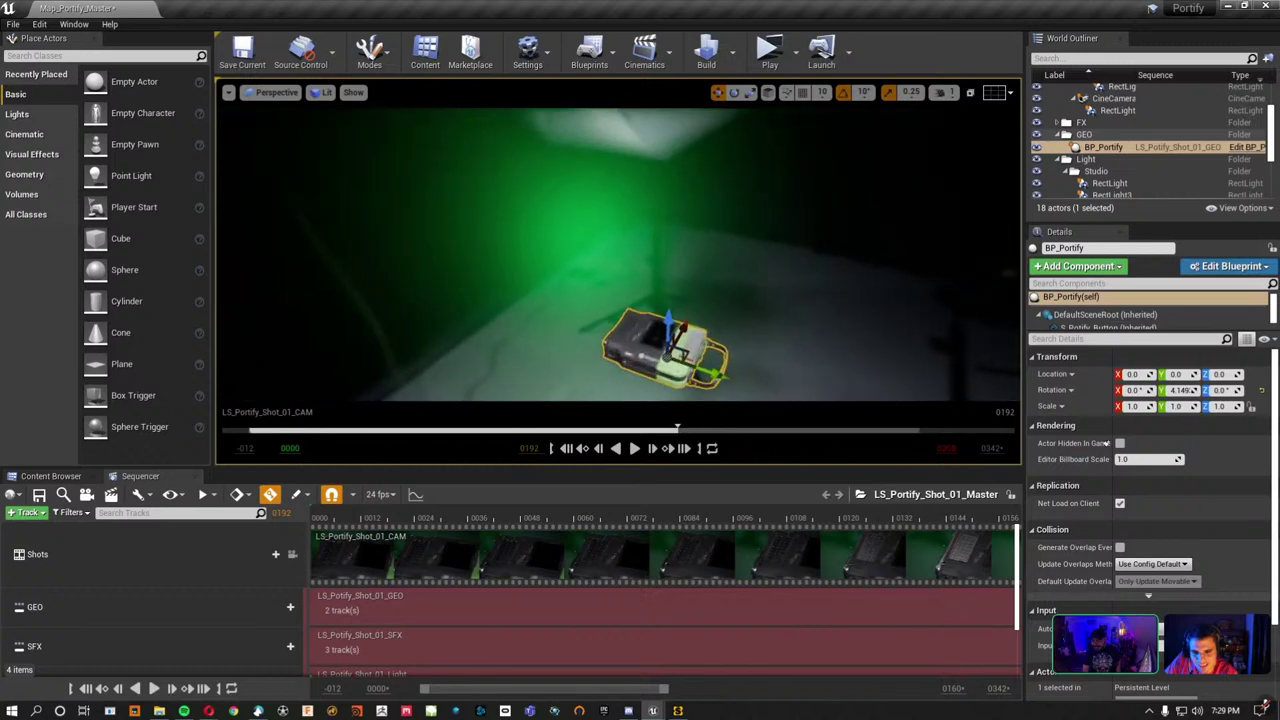
right_drag(628, 250, 628, 250)
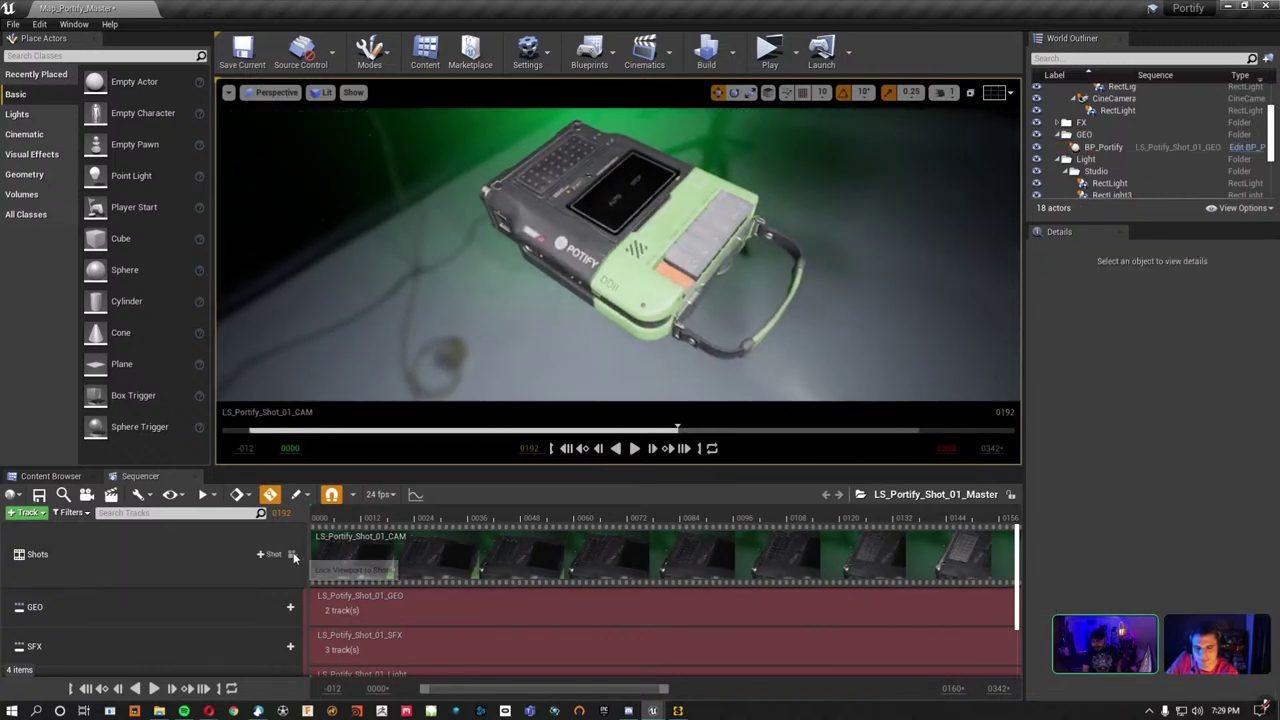
click(322, 538)
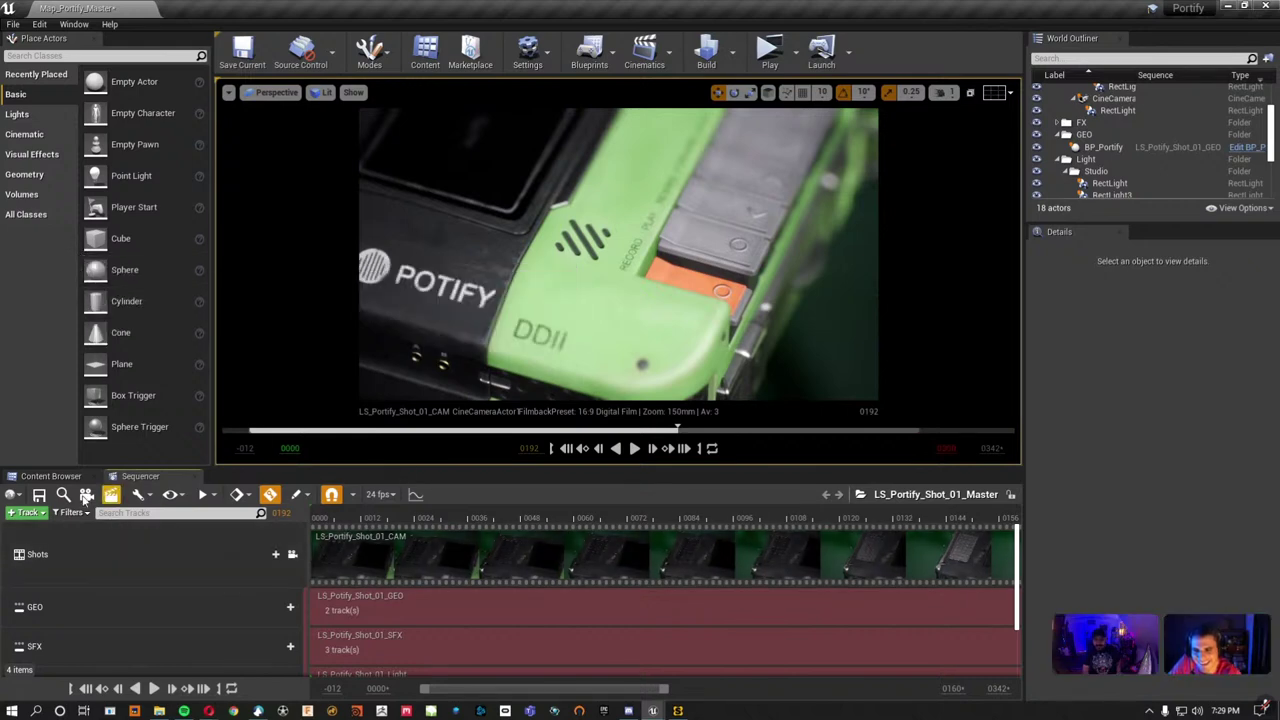
click(328, 512)
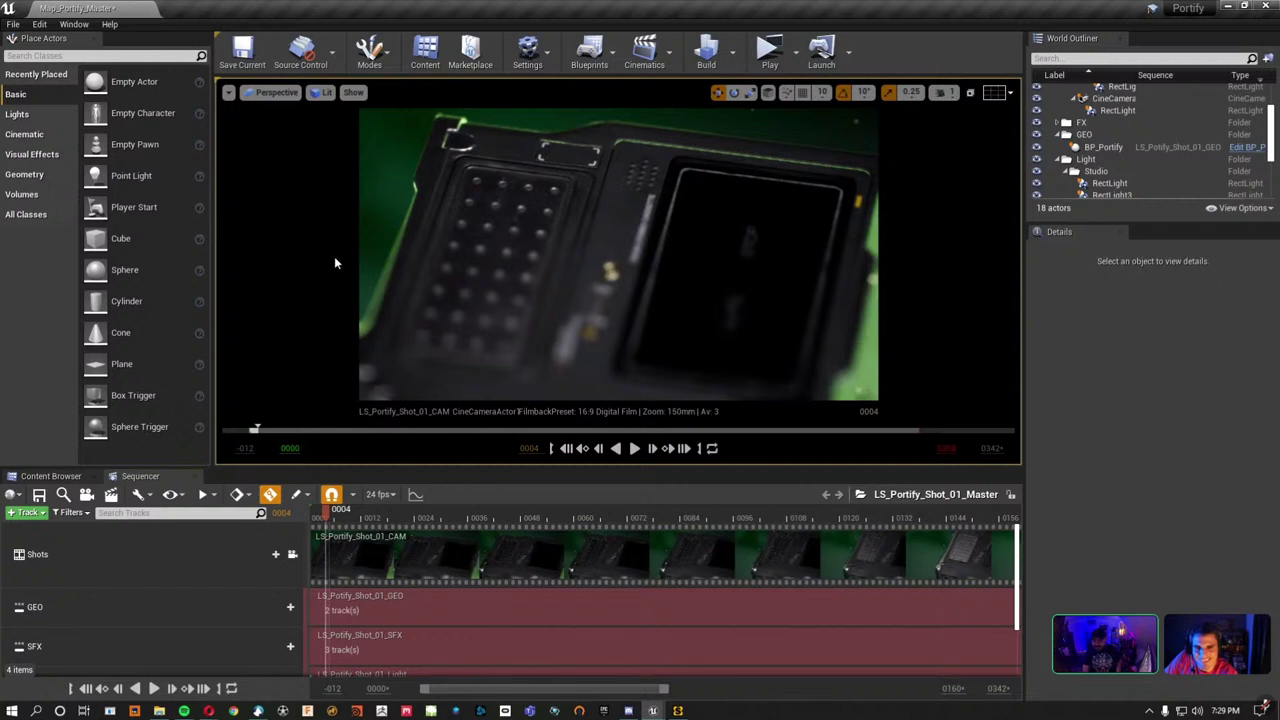
click(232, 93)
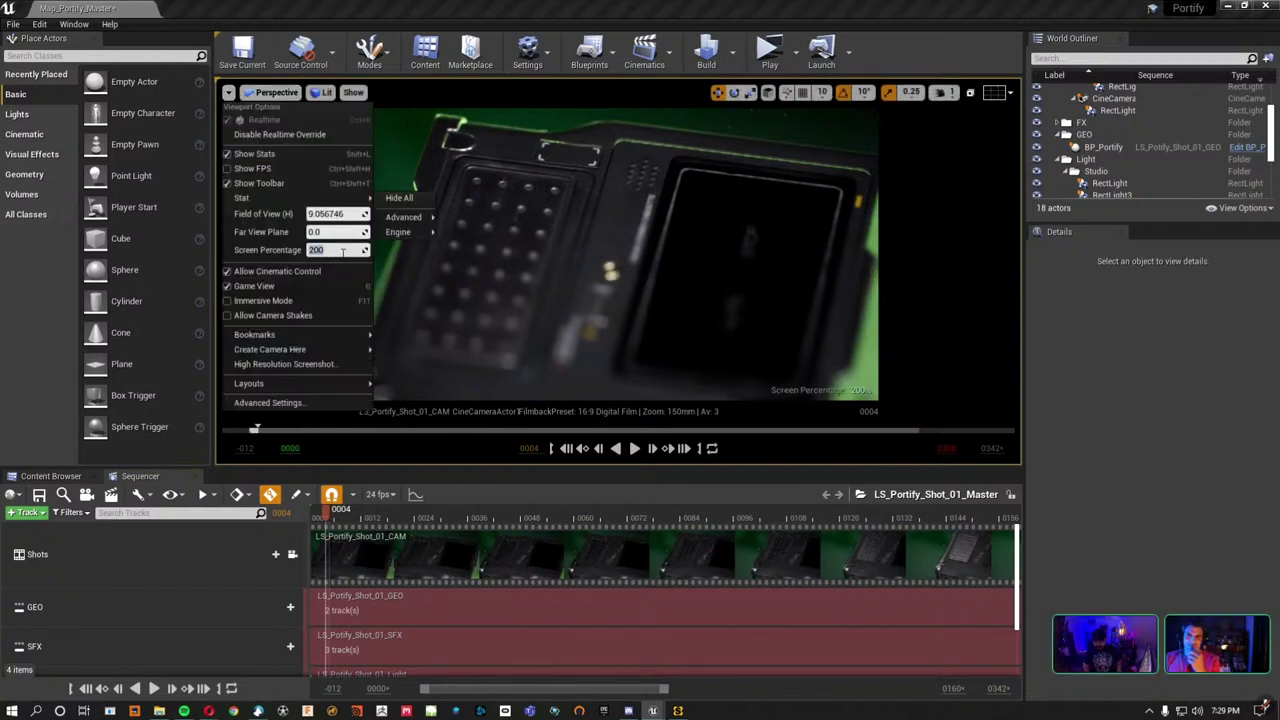
Select BP_Portify, go full-window with F11, then close the A2_Product editor choosing Don't Save.
click(607, 234)
key(F11)
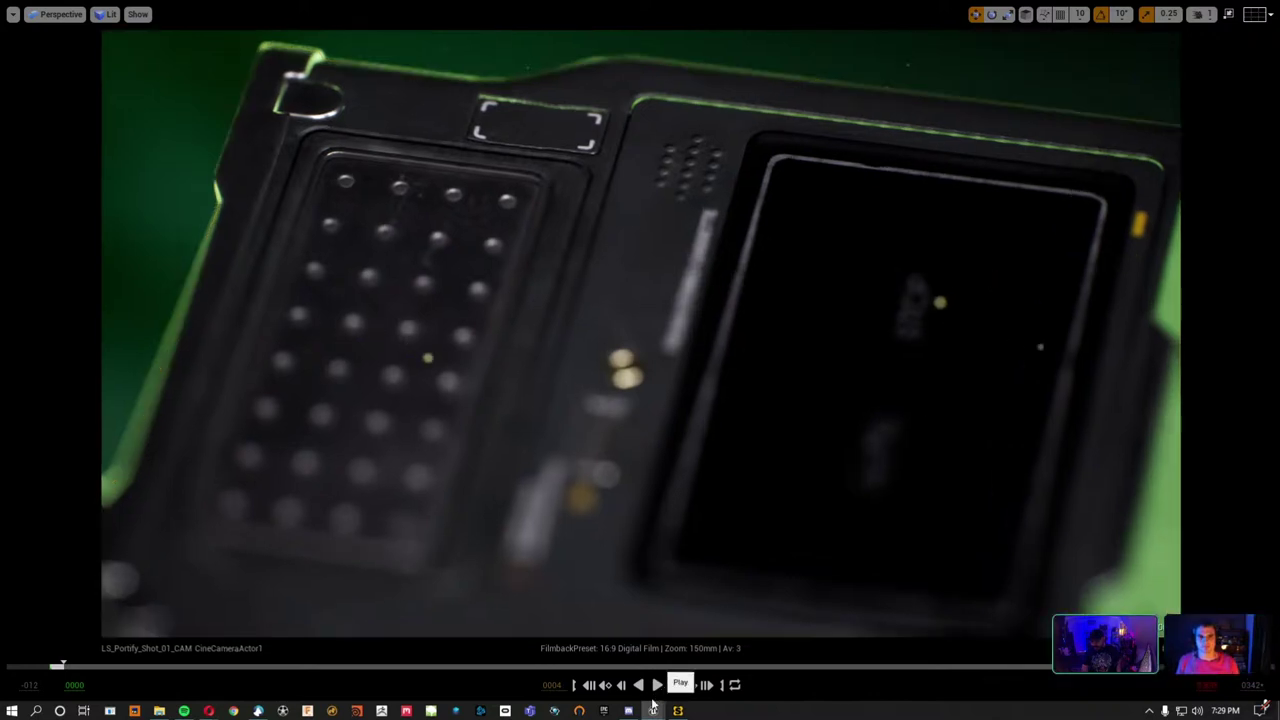
mouse_move(633, 714)
click(571, 655)
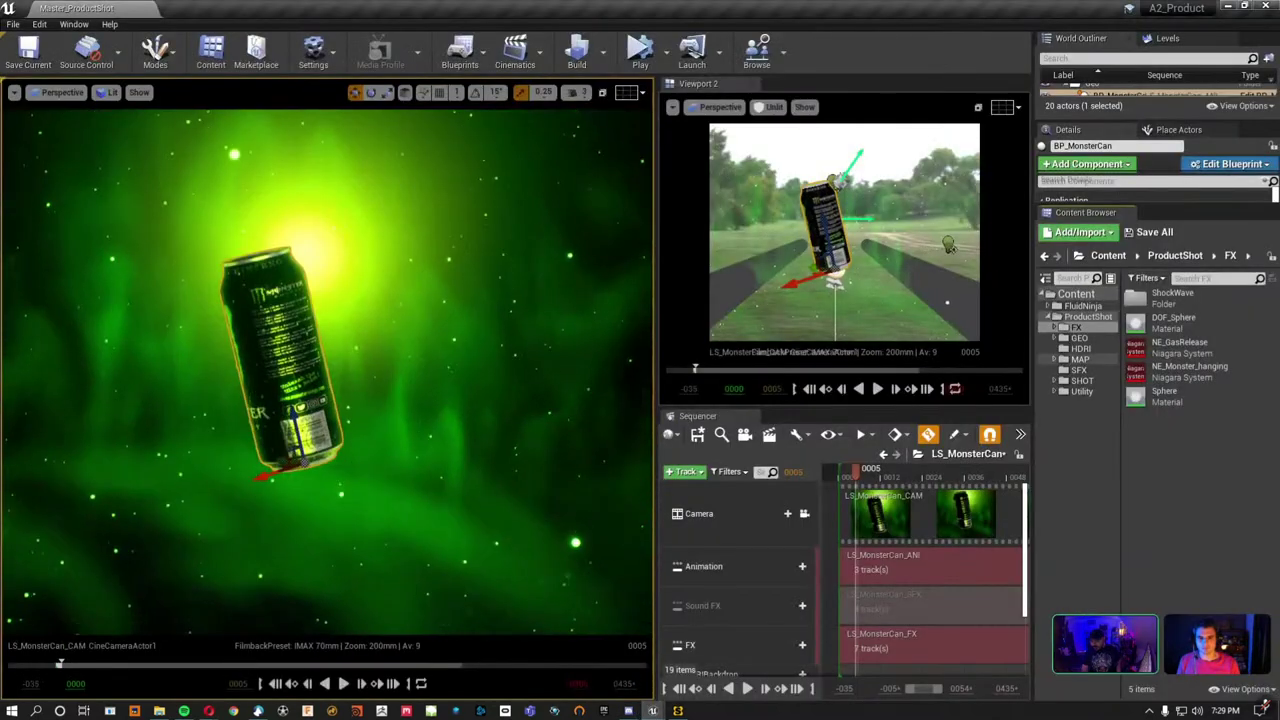
click(1272, 6)
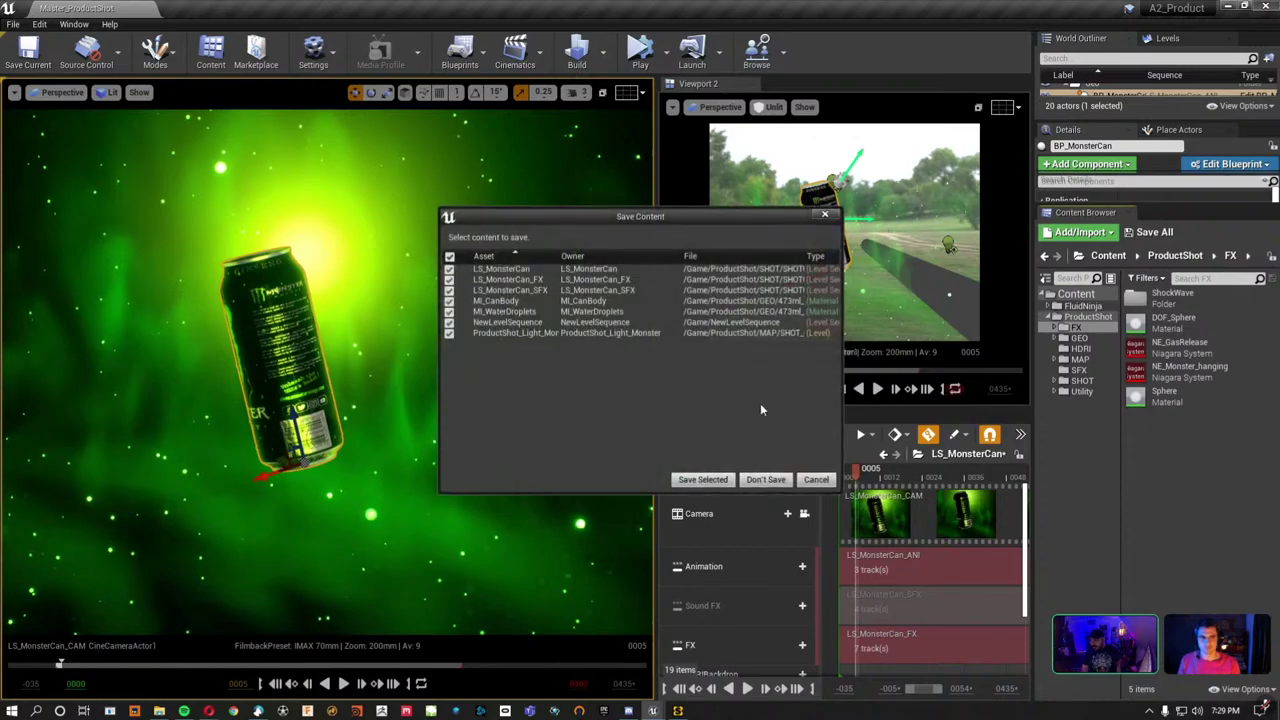
click(767, 480)
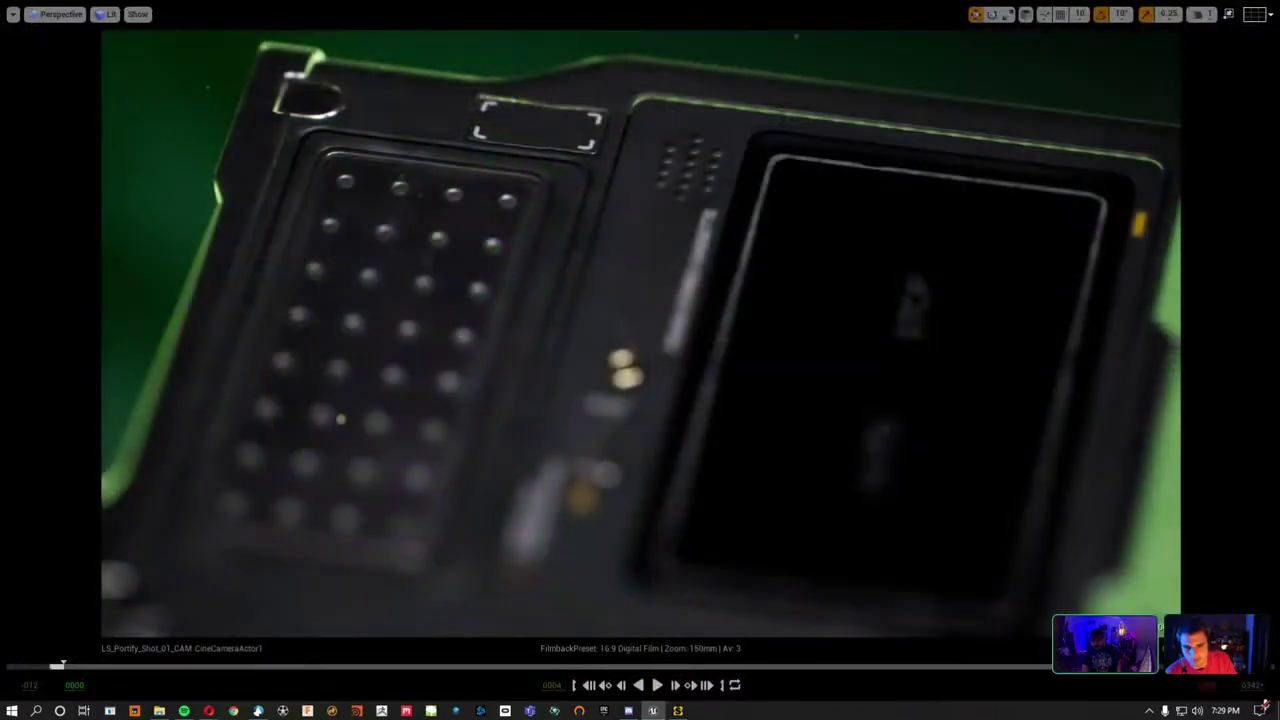
Bring the Portify editor back to the front and play its camera shot.
click(677, 710)
click(652, 710)
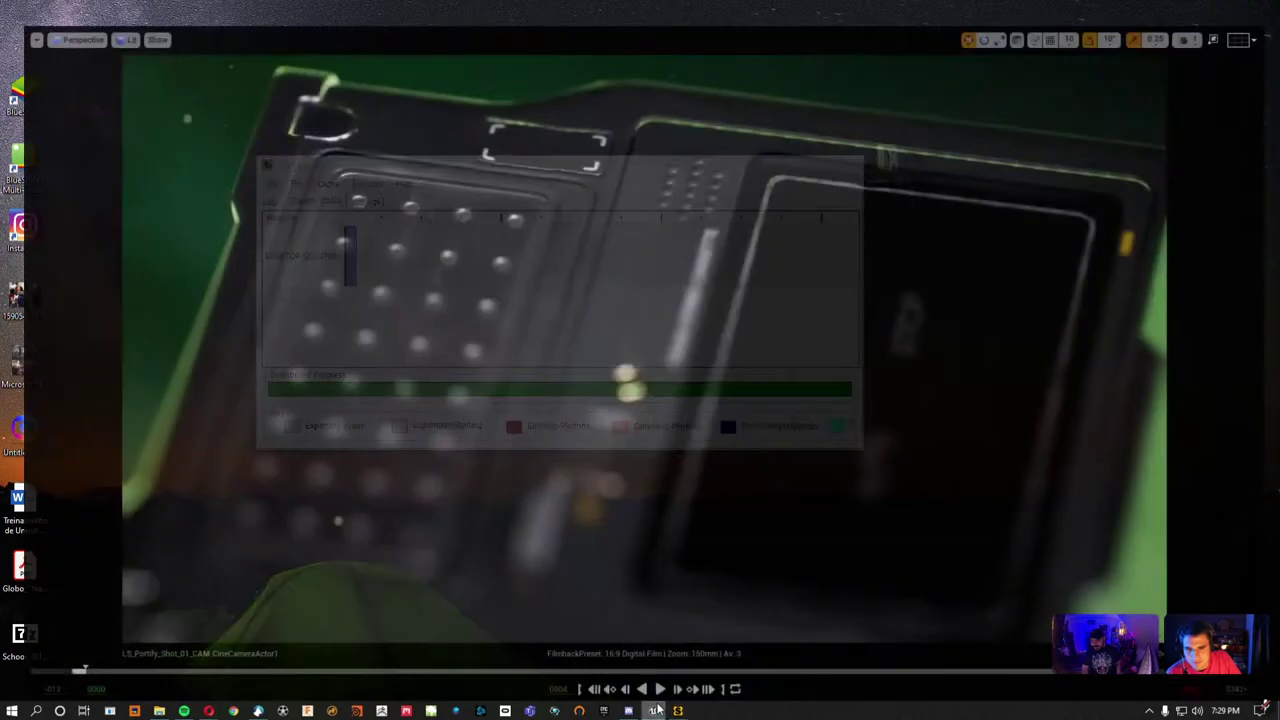
click(658, 686)
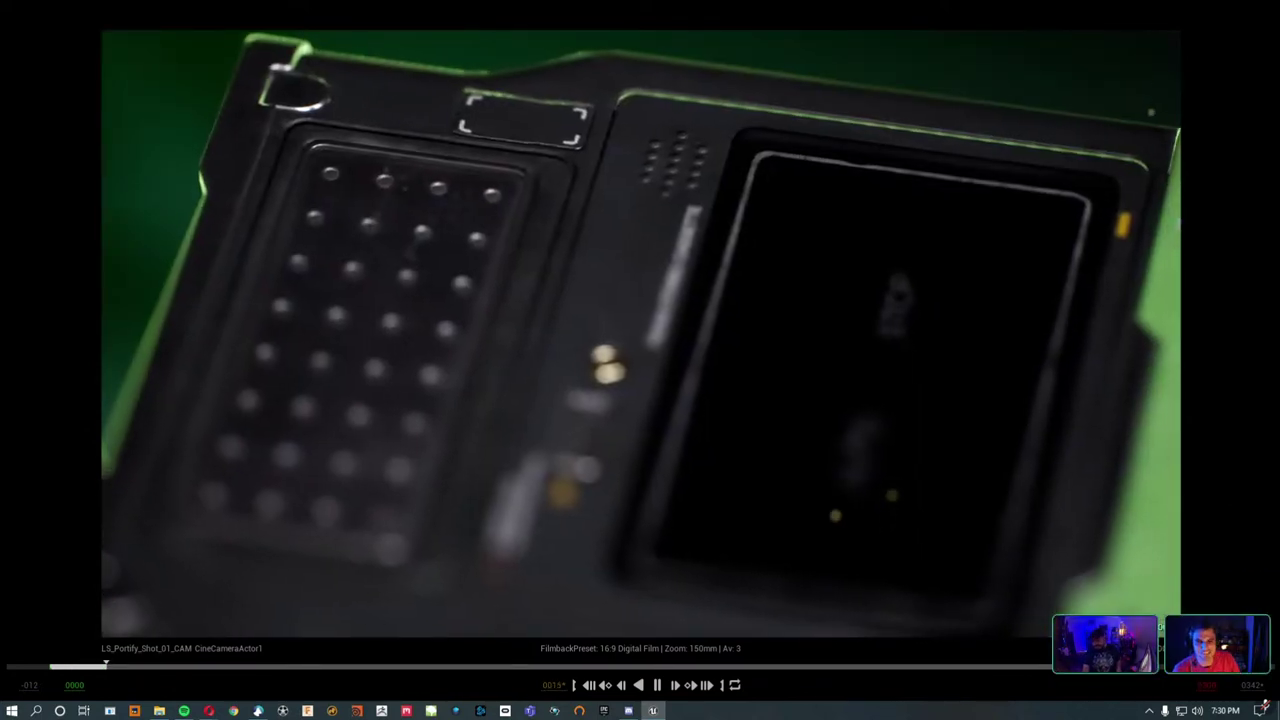
Pause the Portify shot at frame 0055, exit immersive mode, and scrub the playhead to frame 0153.
click(658, 686)
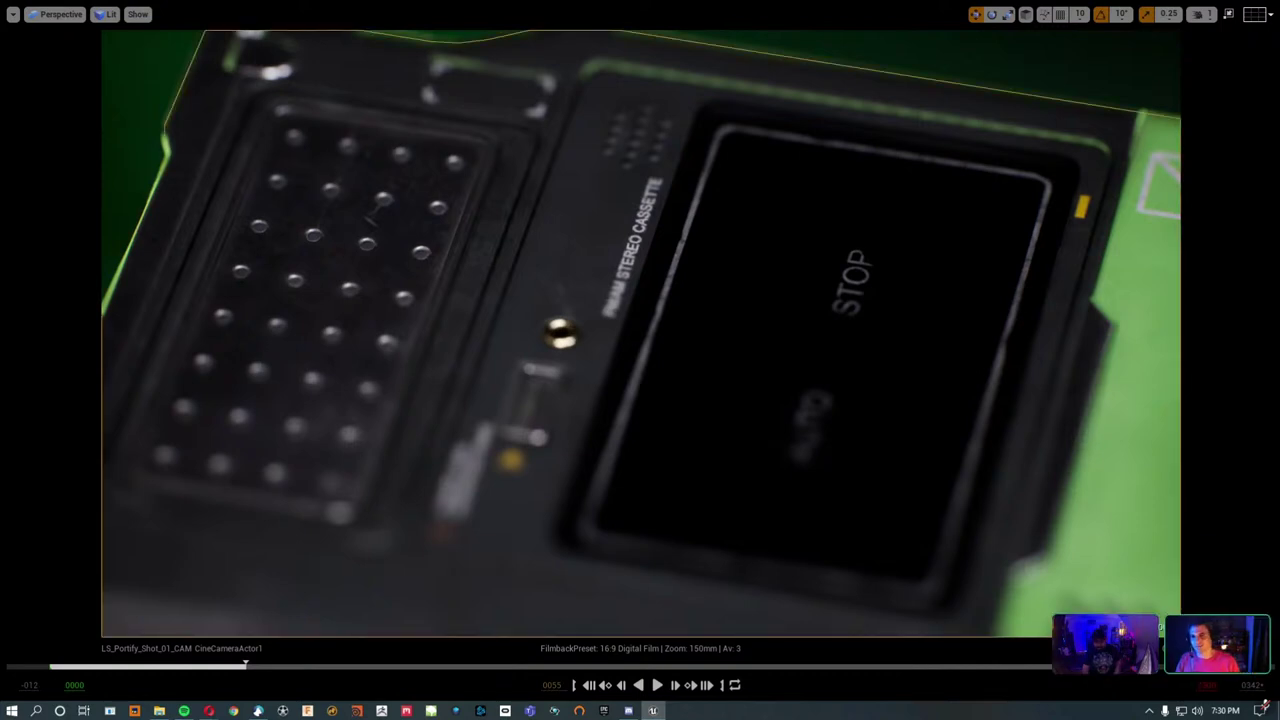
key(F11)
key(Escape)
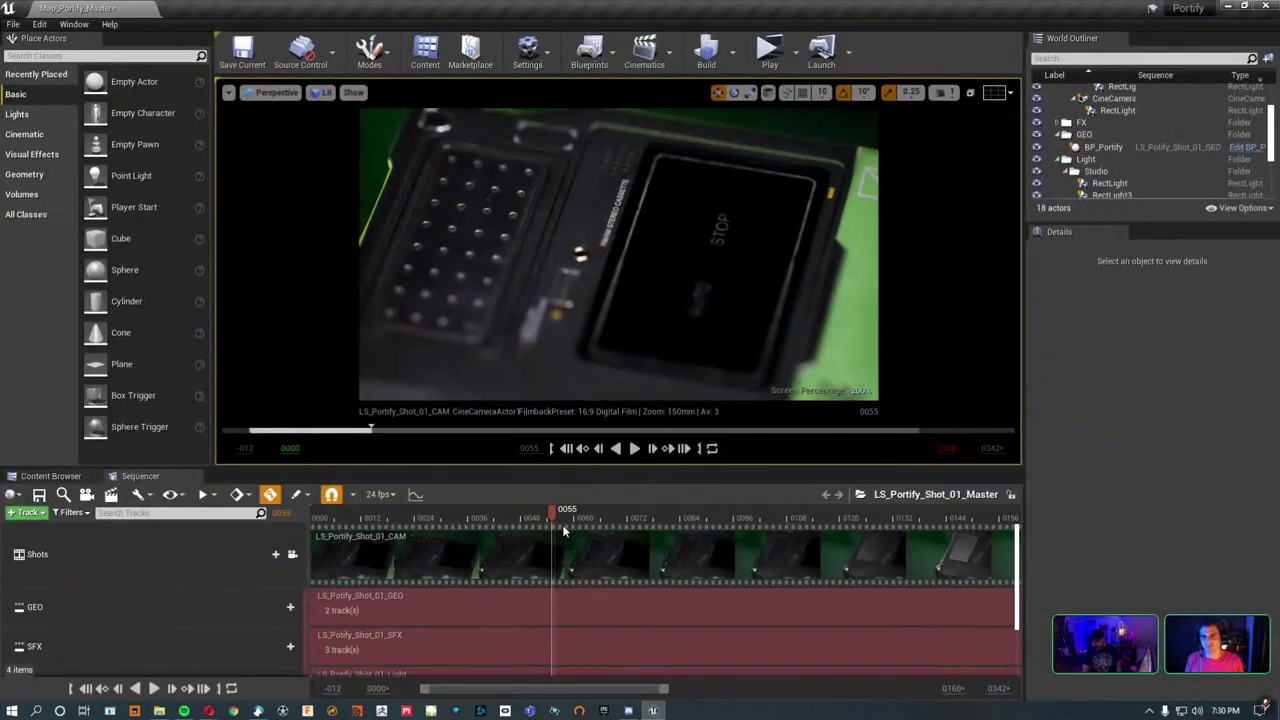
mouse_move(549, 506)
mouse_down()
mouse_move(937, 522)
mouse_move(616, 532)
mouse_up()
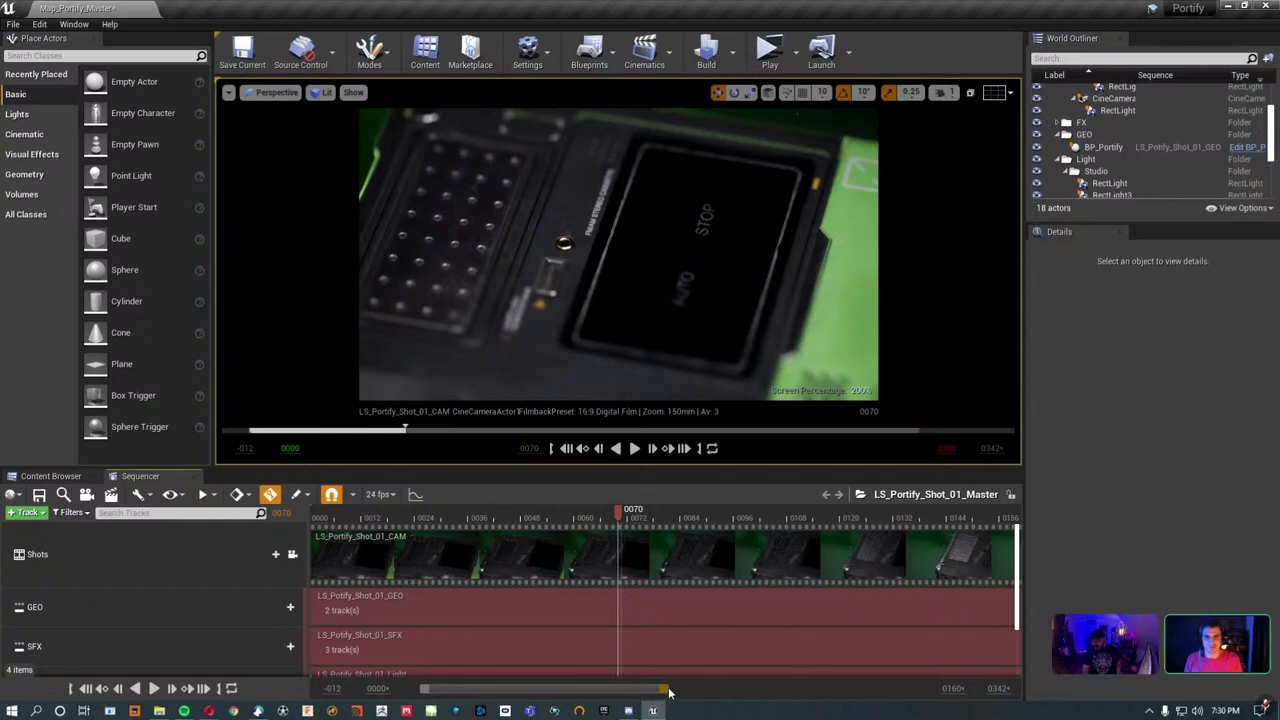
drag(667, 690, 924, 690)
mouse_move(927, 516)
mouse_down()
mouse_move(612, 518)
mouse_move(700, 499)
mouse_up()
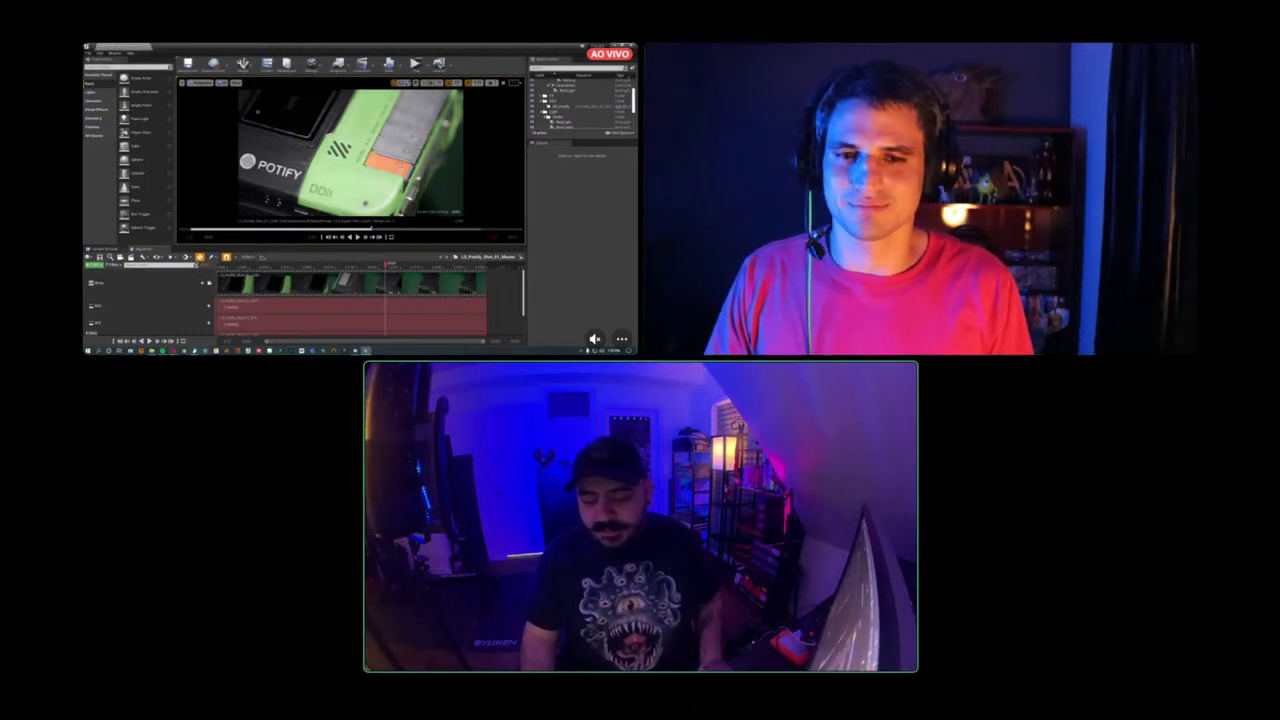
Open the Discord call, switch it to grid view of the shared screen and webcams, and go full screen.
mouse_move(358, 350)
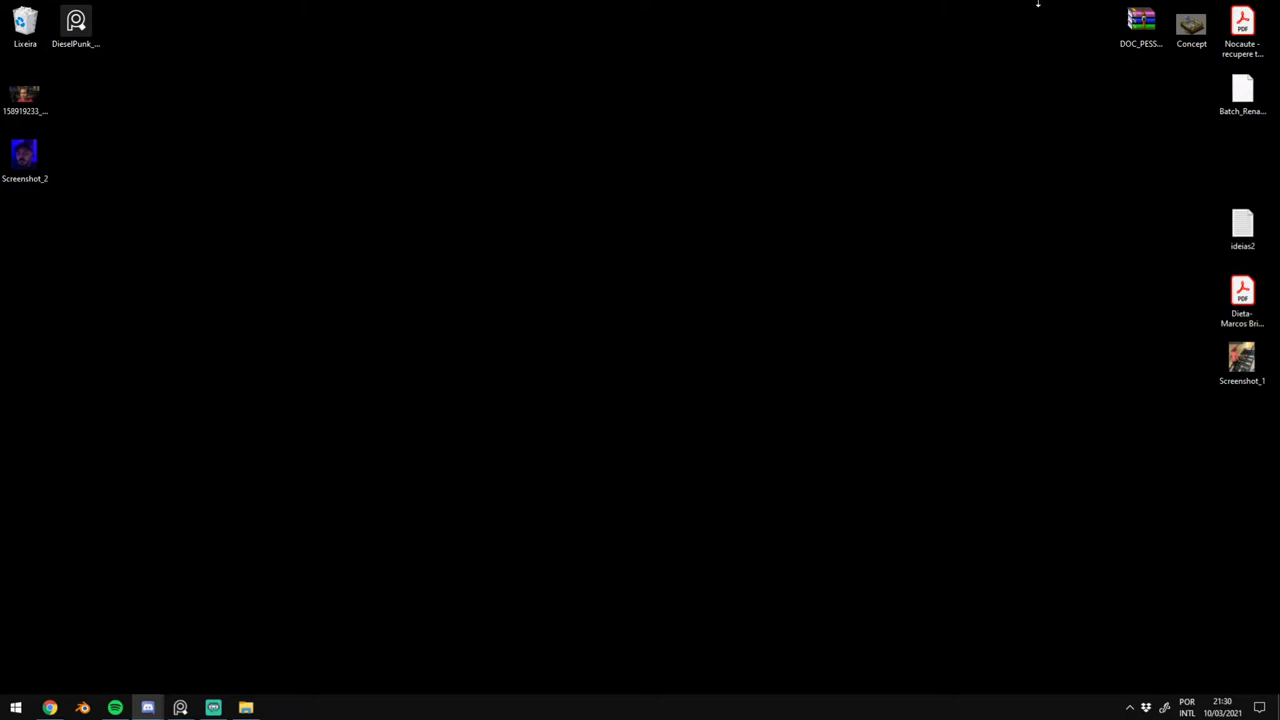
click(148, 707)
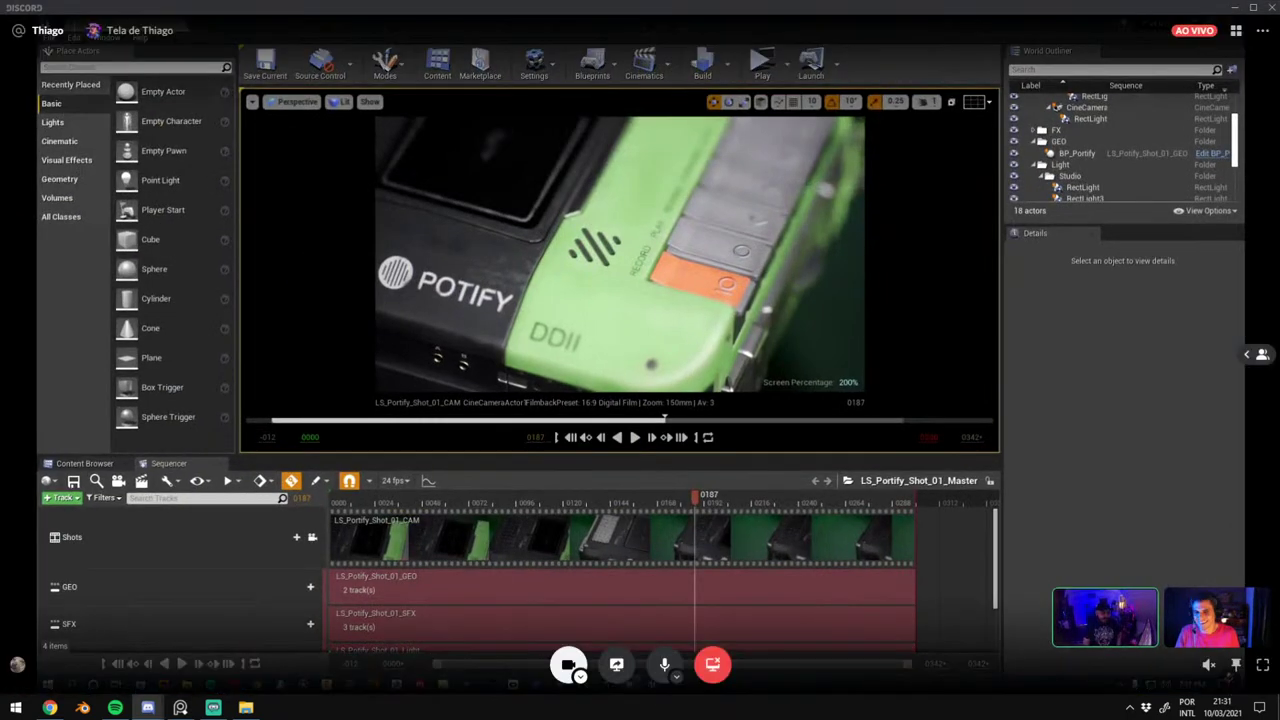
click(574, 292)
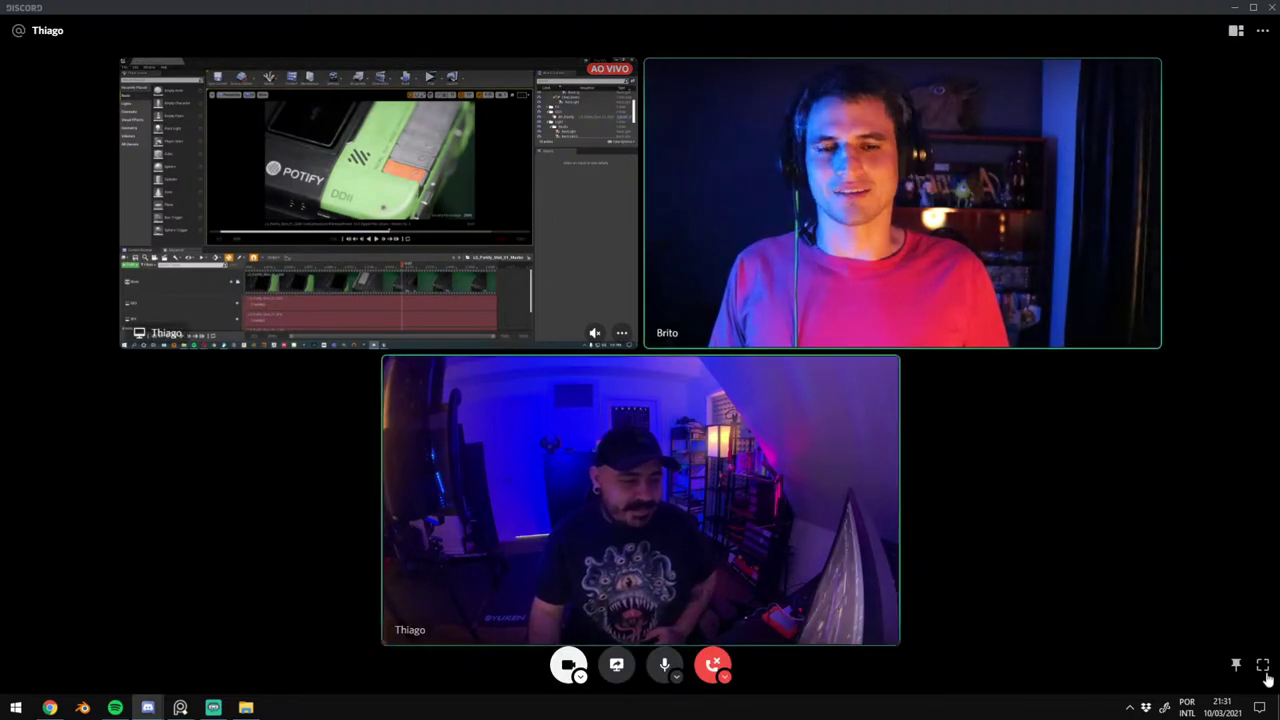
click(1264, 684)
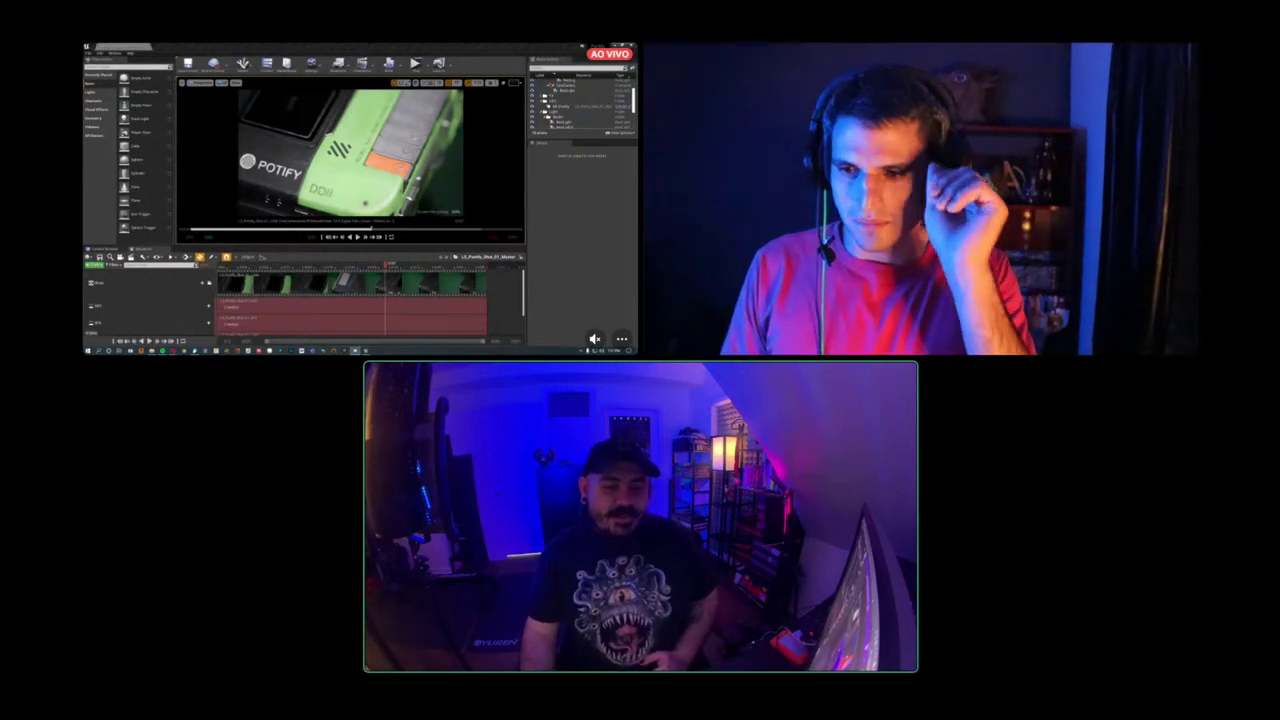